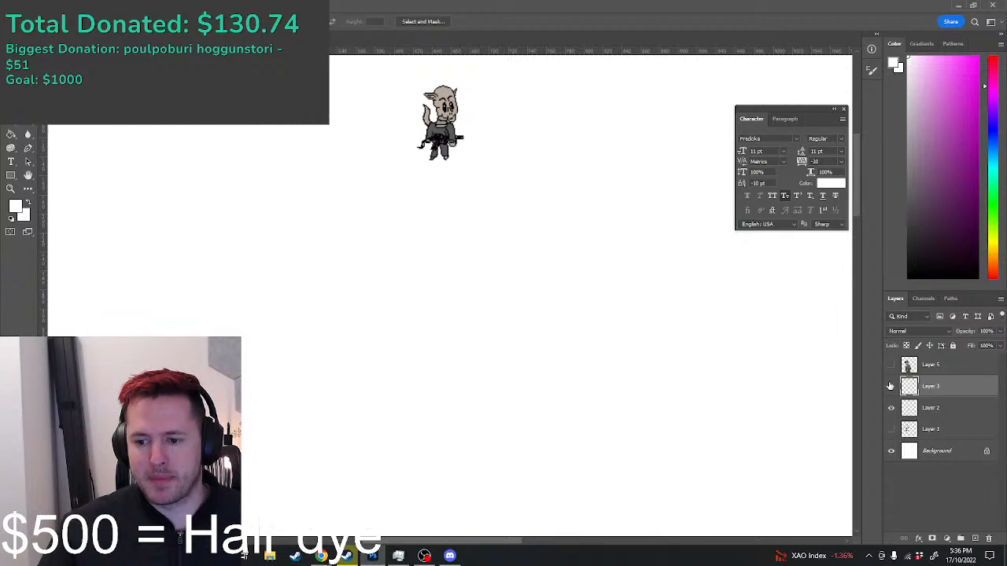
Step: Hide Layer 2 and Layer 3 and show Layer 5 to display the coloured sketch of the blue-haired character
click(909, 413)
scroll(479, 116, up, 3)
scroll(416, 105, up, 3)
scroll(440, 124, up, 1)
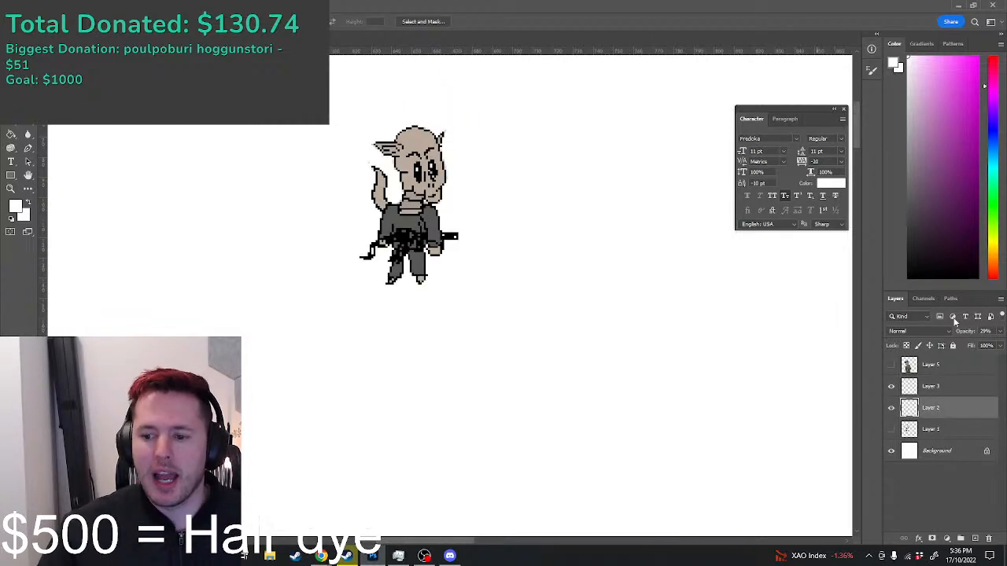
click(891, 407)
click(890, 386)
click(891, 364)
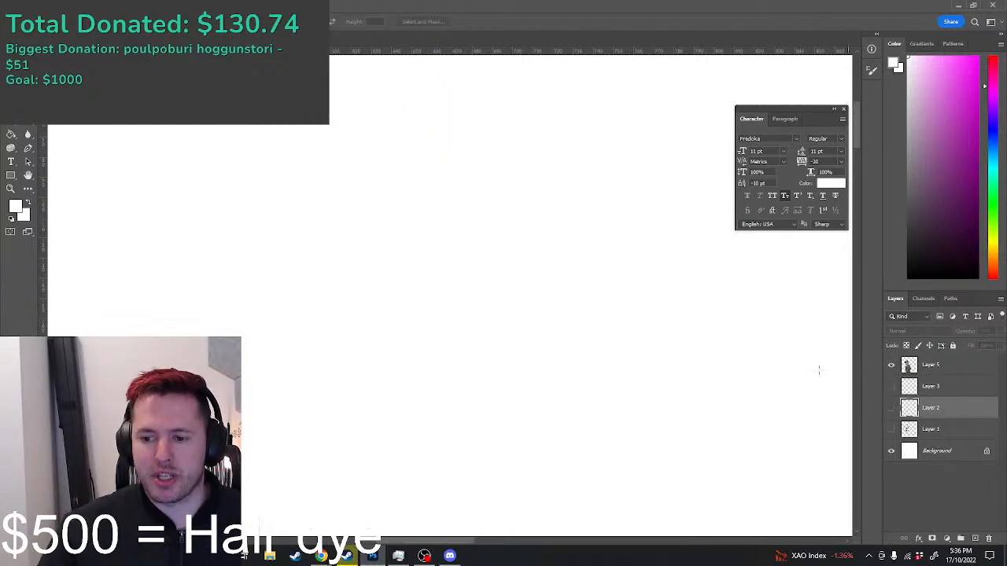
scroll(574, 346, up, 5)
scroll(588, 384, down, 3)
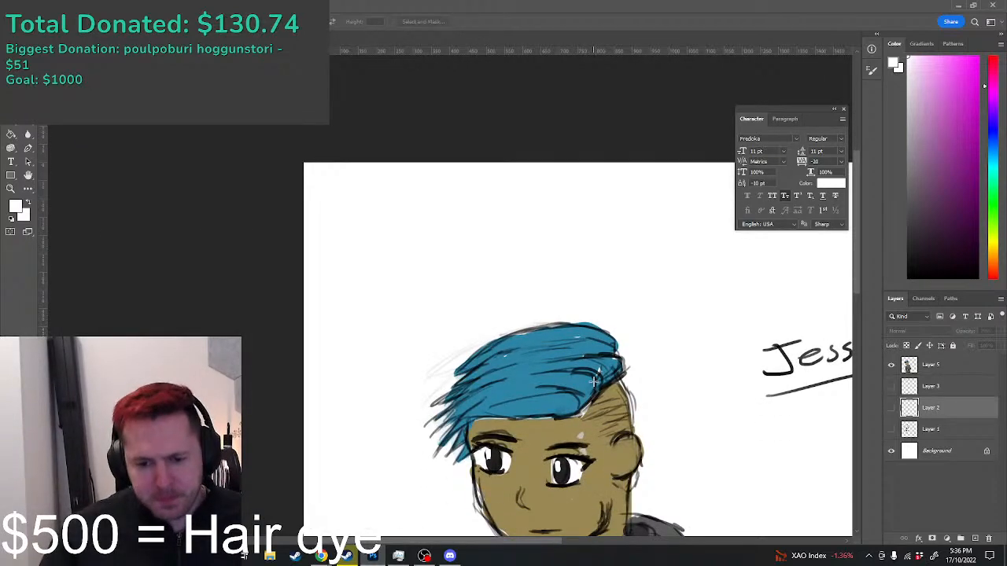
scroll(391, 315, up, 2)
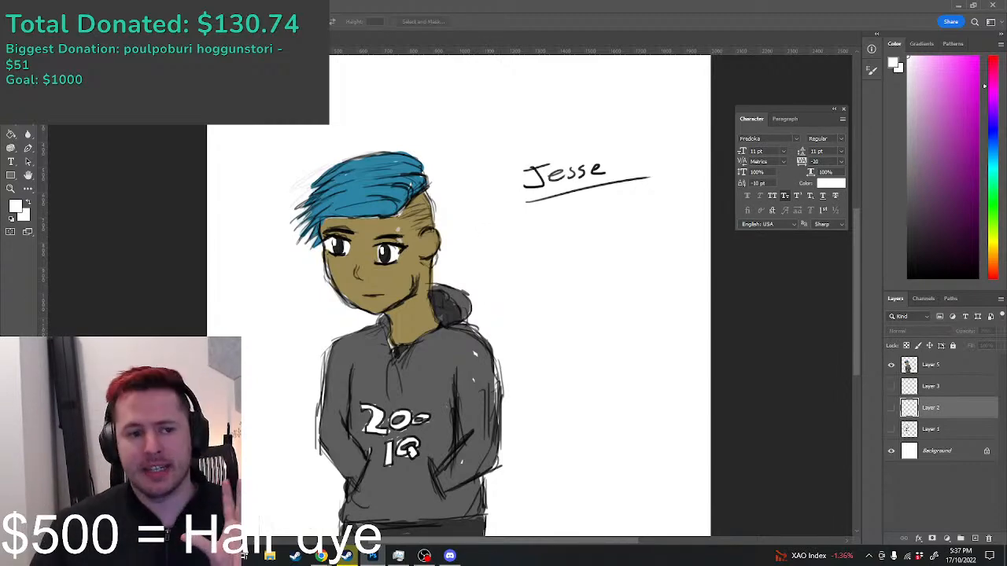
Step: Switch to the sprite sheet document, close the Character panel and hide the grid overlay
key(ctrl+Tab)
scroll(459, 297, up, 3)
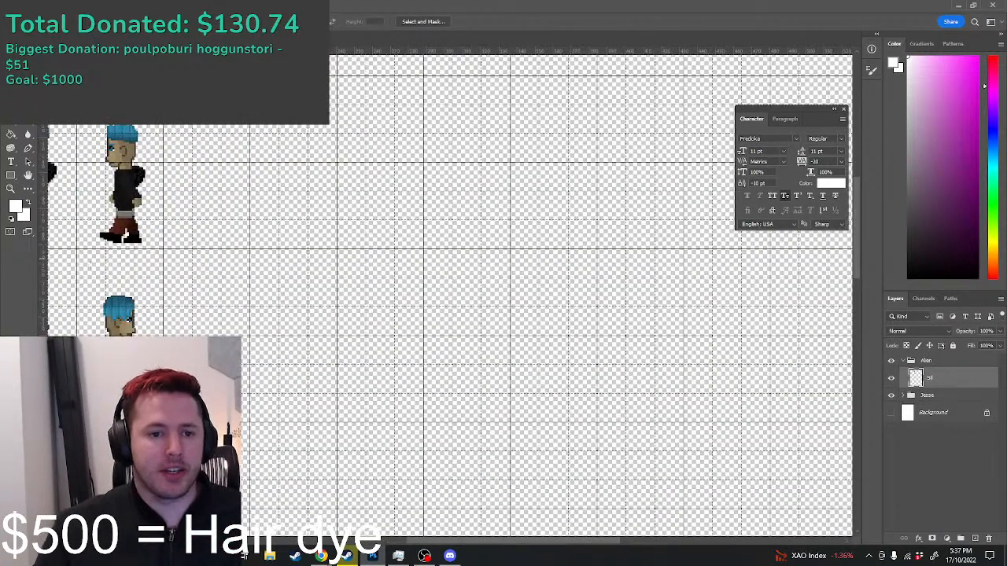
drag(584, 546, 406, 543)
scroll(413, 525, up, 3)
scroll(599, 359, up, 7)
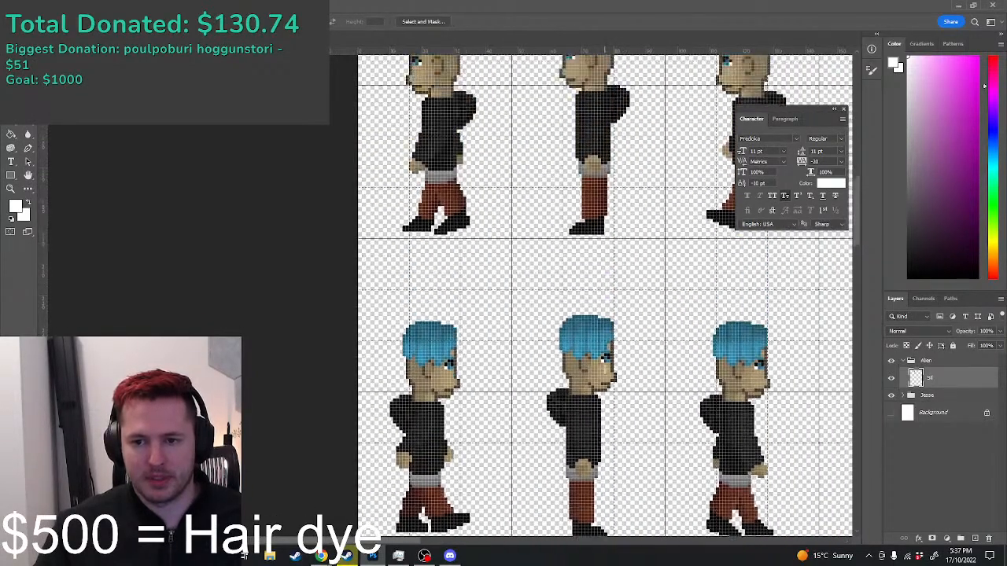
click(843, 109)
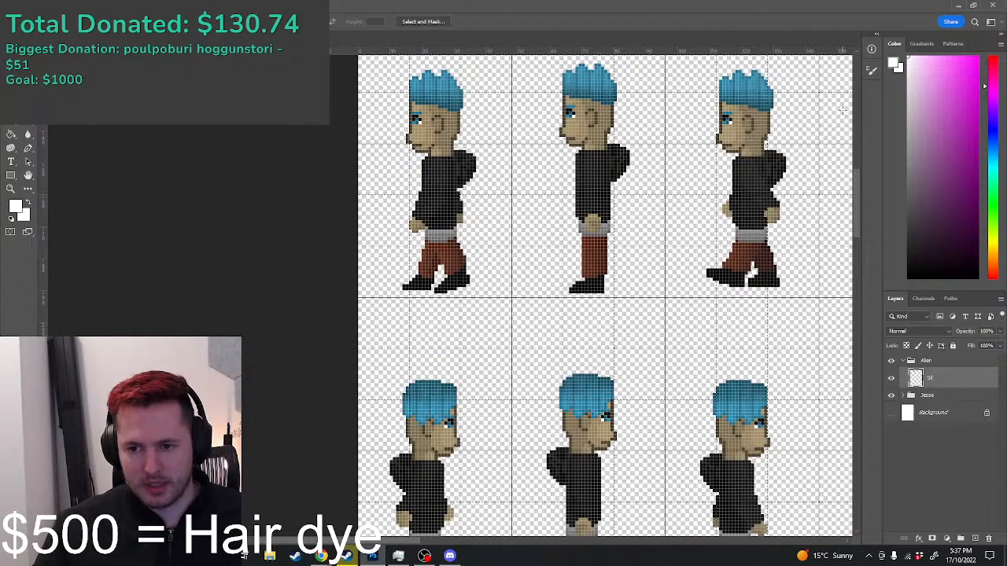
key(ctrl+h)
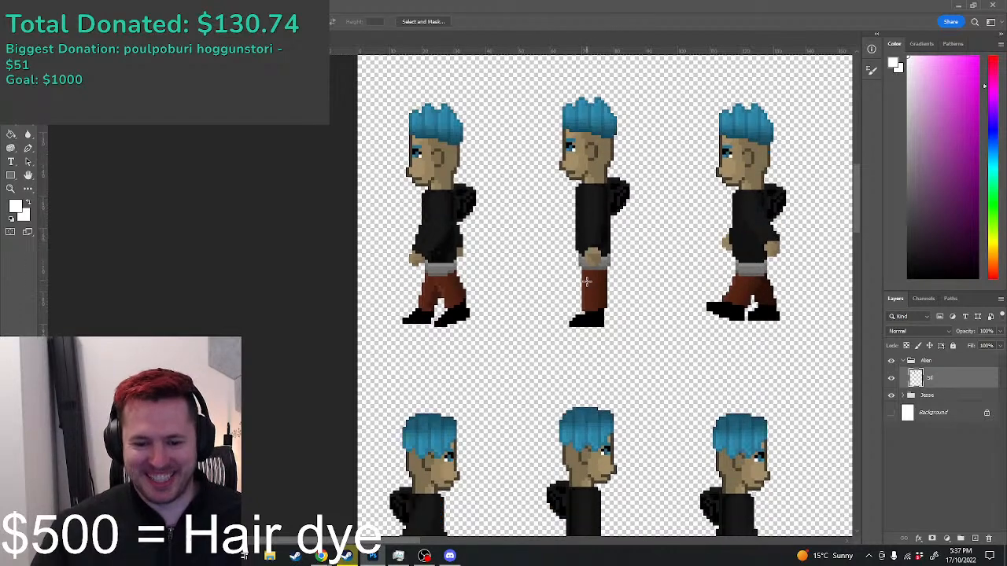
Step: Compare the blue-haired character's sketch with its walking sprites, and examine the alien sprite on the same sheet
scroll(586, 281, up, 3)
click(204, 37)
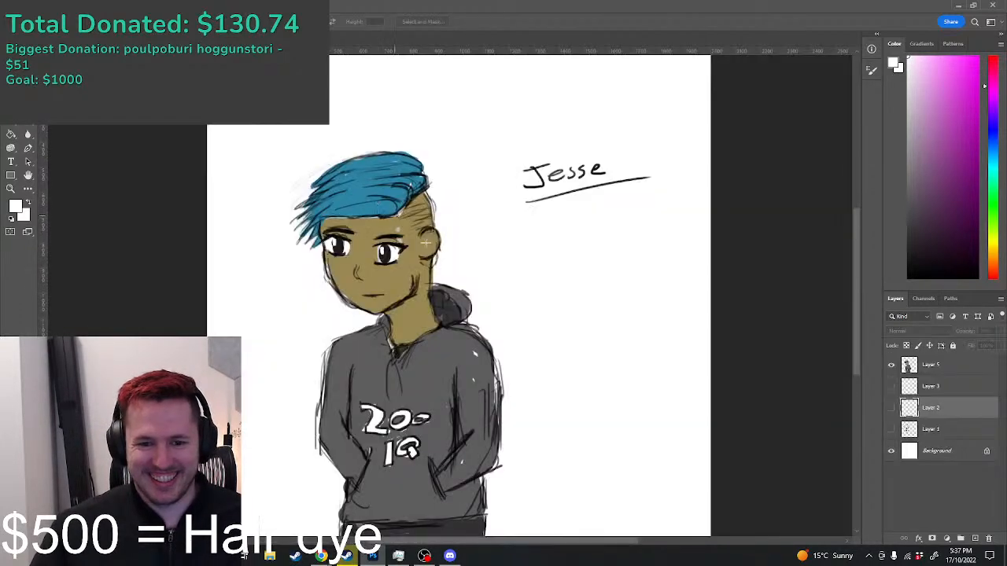
scroll(434, 270, down, 2)
scroll(431, 272, up, 3)
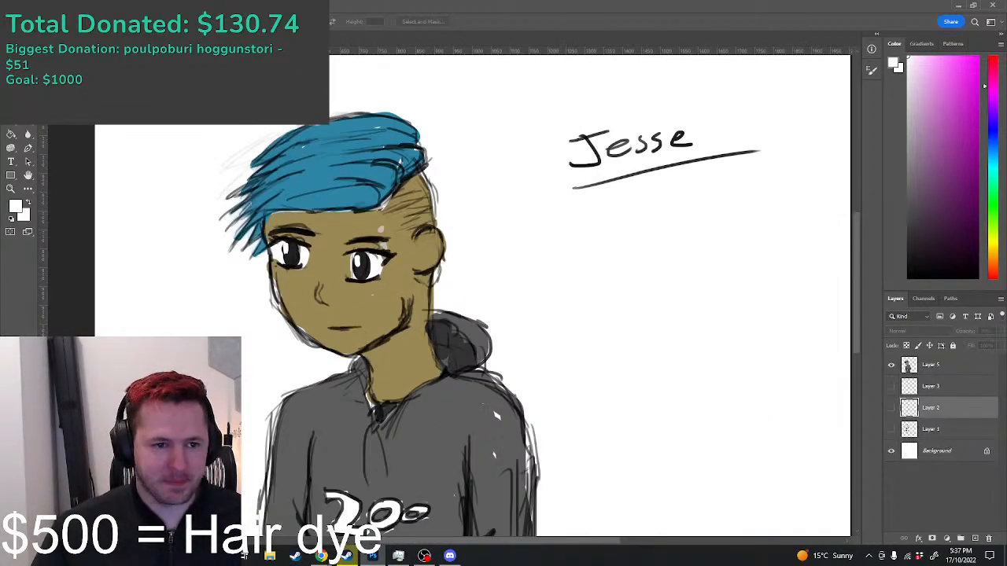
click(102, 37)
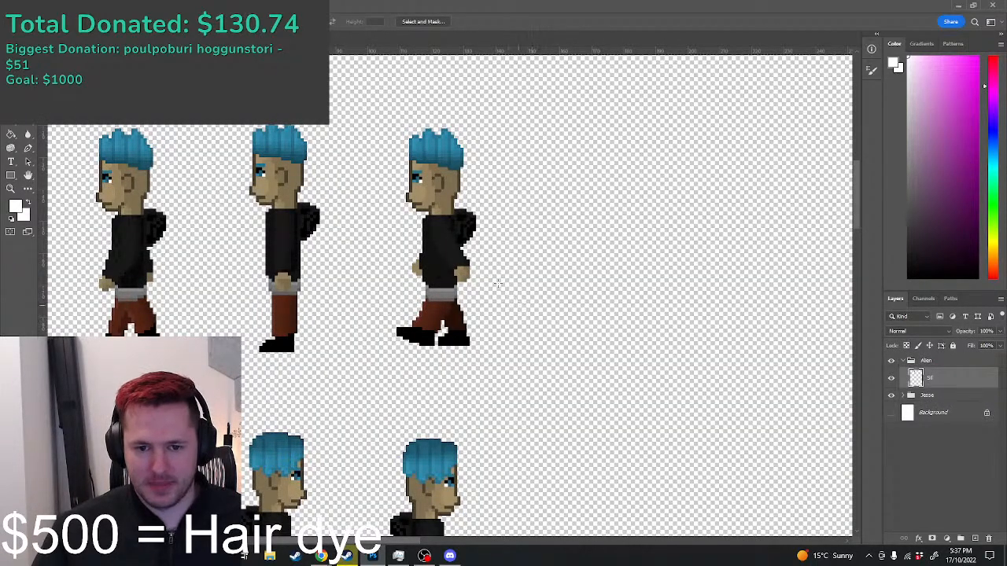
scroll(532, 145, down, 5)
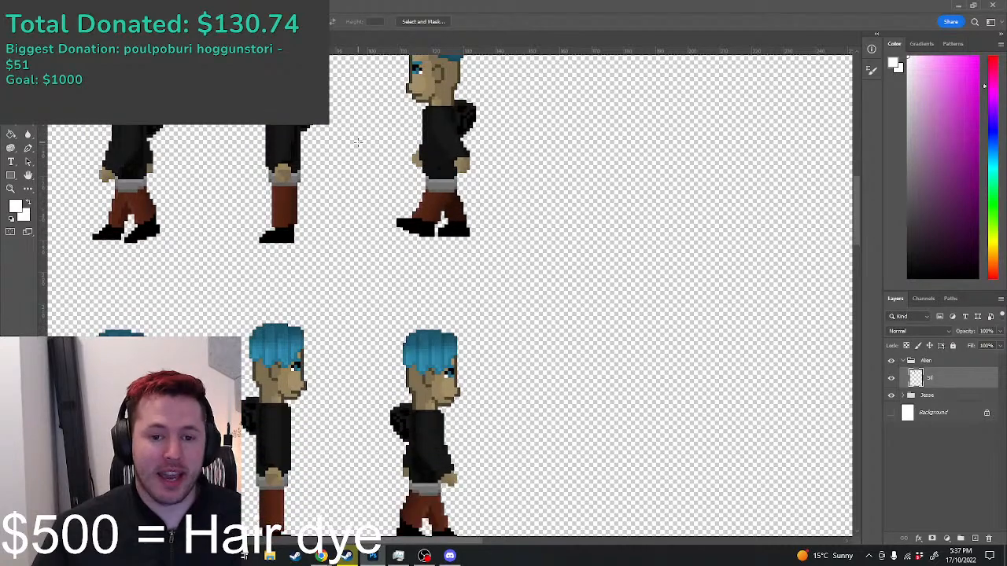
scroll(389, 124, down, 5)
scroll(384, 147, up, 7)
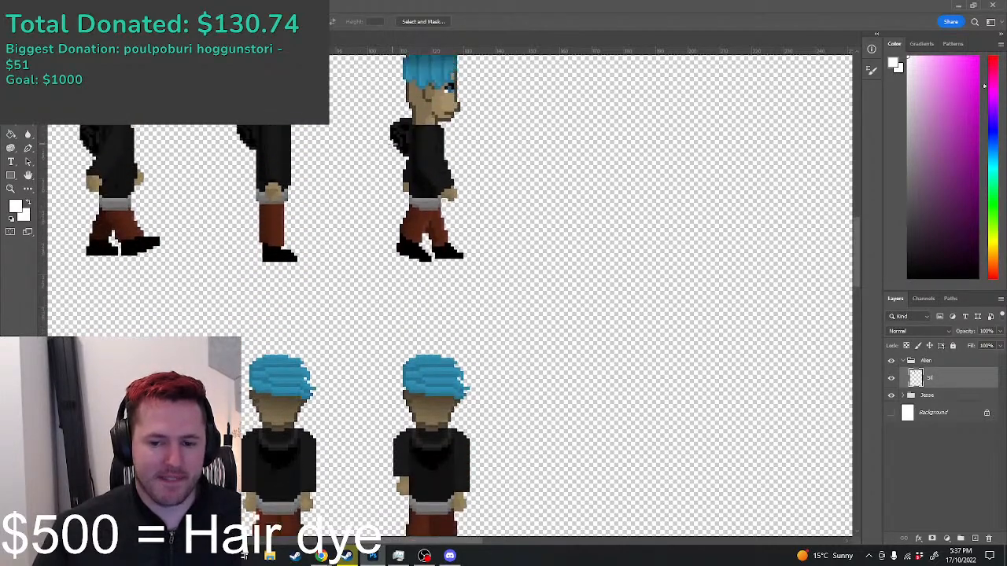
scroll(383, 142, up, 6)
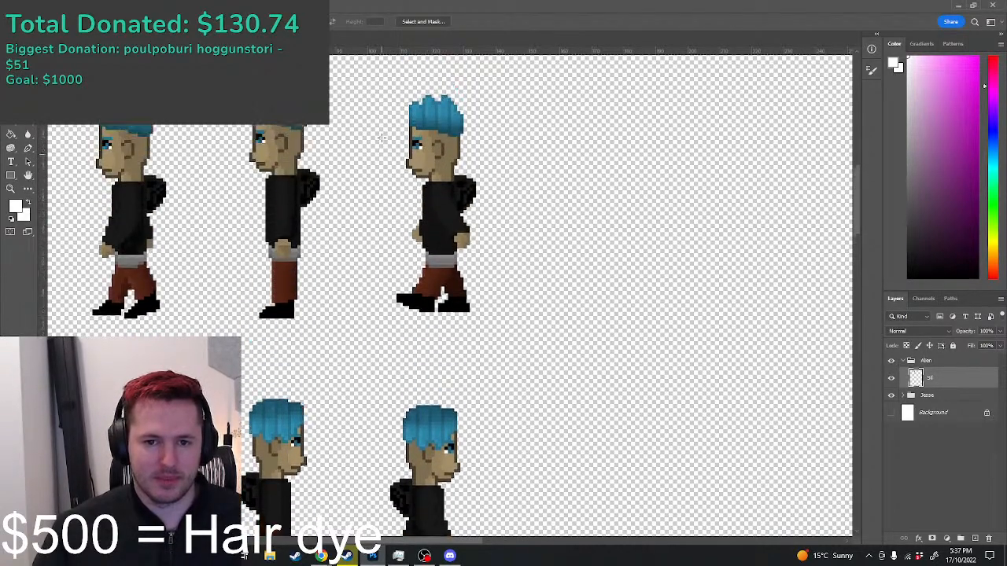
scroll(380, 138, up, 4)
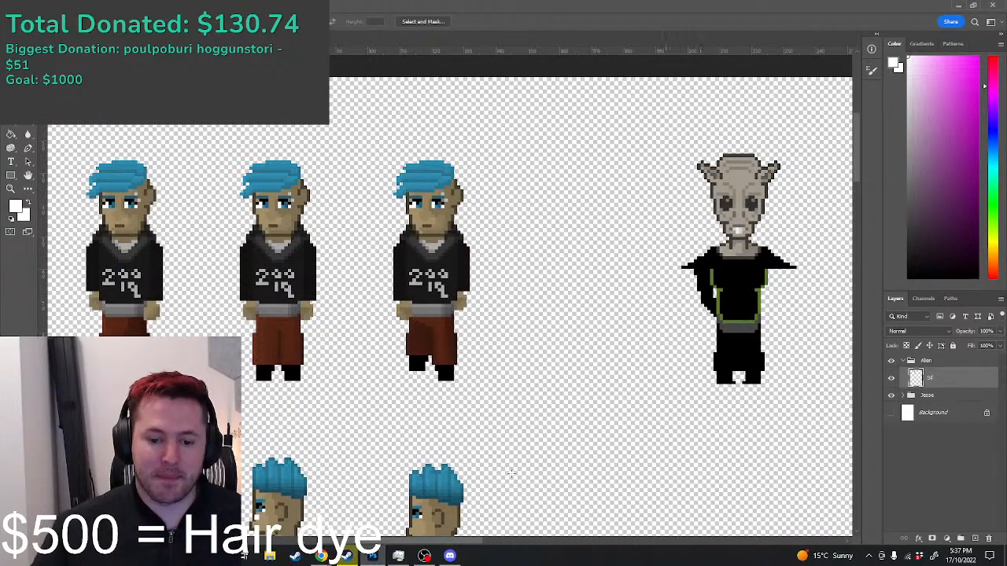
drag(380, 542, 452, 541)
scroll(453, 101, up, 1)
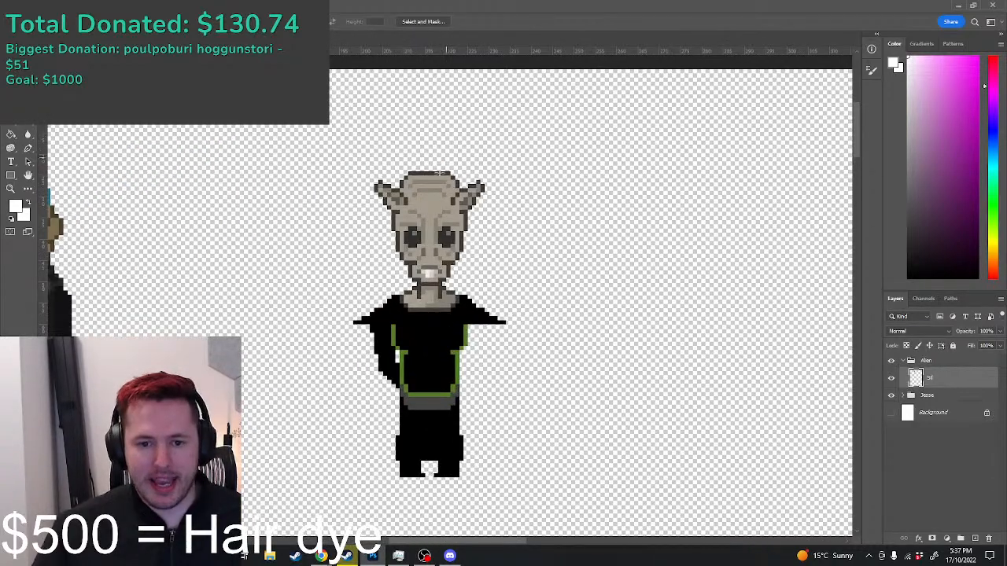
Step: In the sketch document, hide Layer 5 and show Layer 1 with the alien head drawing
click(236, 37)
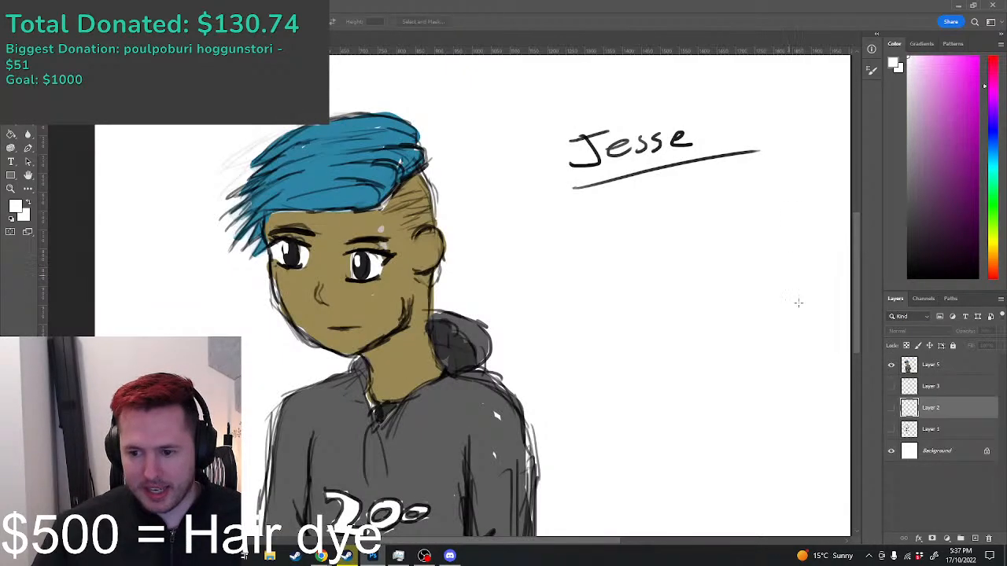
click(891, 365)
click(891, 429)
scroll(380, 186, down, 3)
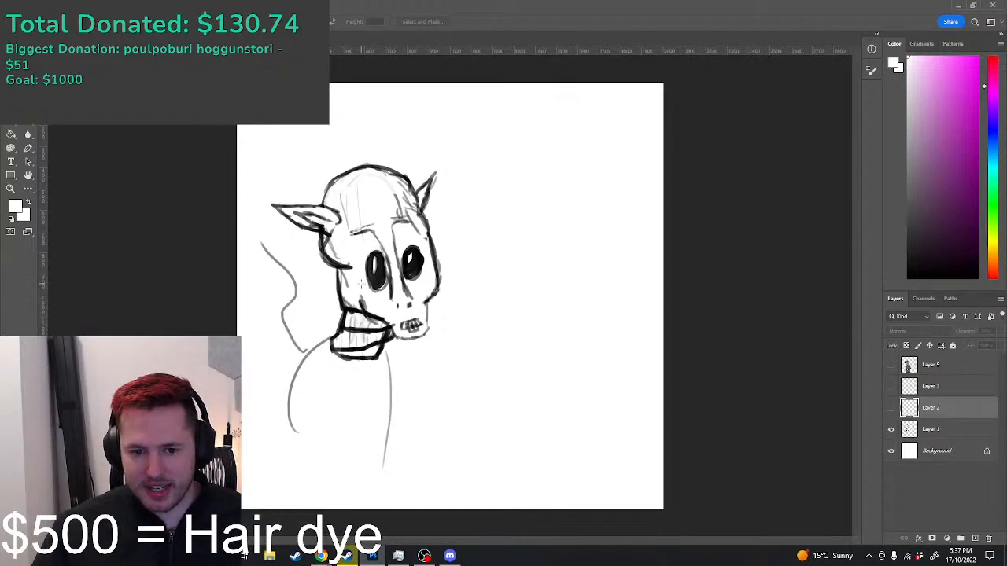
Step: Compare the alien head sketch with the alien sprite's face and outfit in the sprite sheet
key(ctrl+Tab)
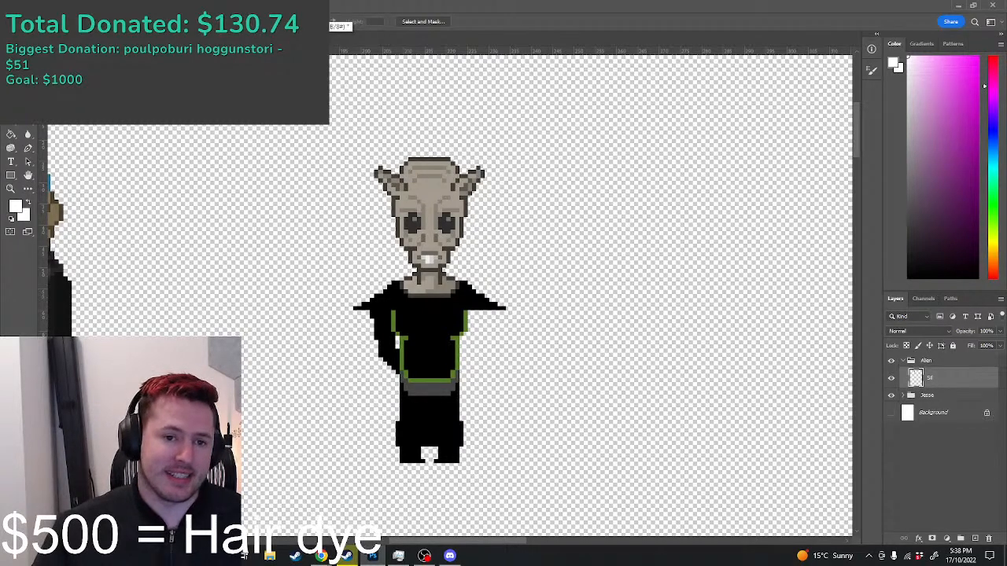
key(ctrl+Tab)
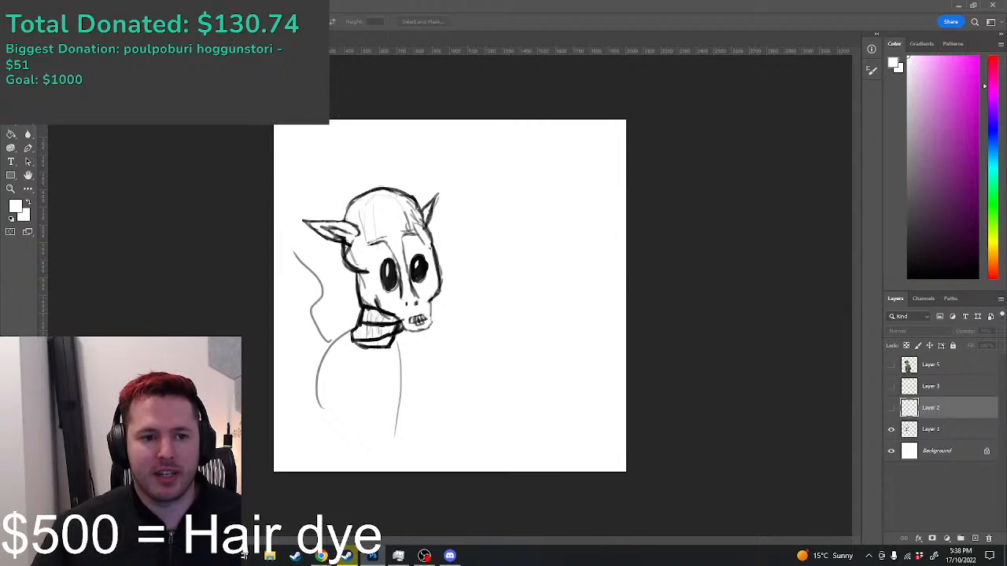
key(ctrl+Tab)
scroll(442, 212, up, 5)
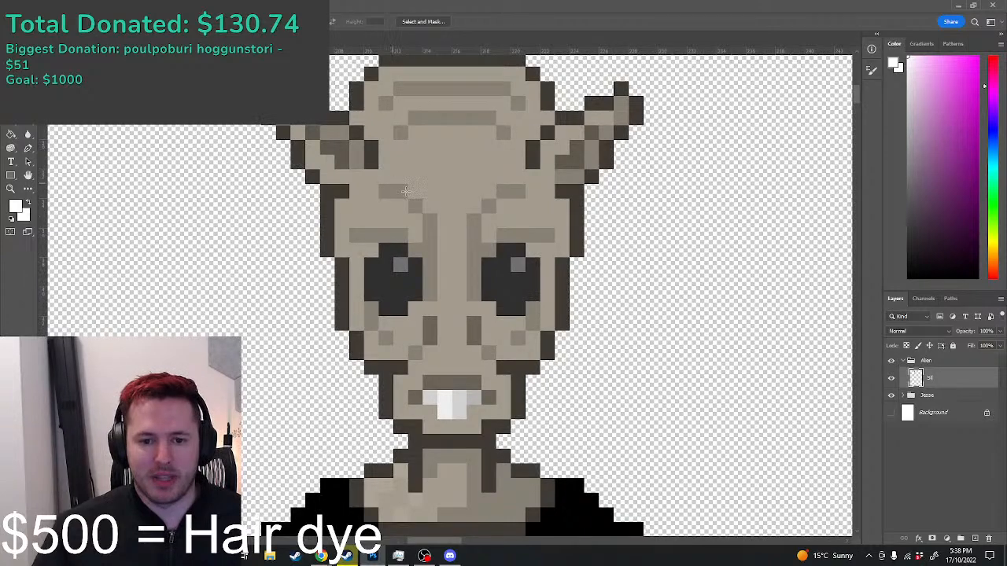
scroll(461, 190, down, 5)
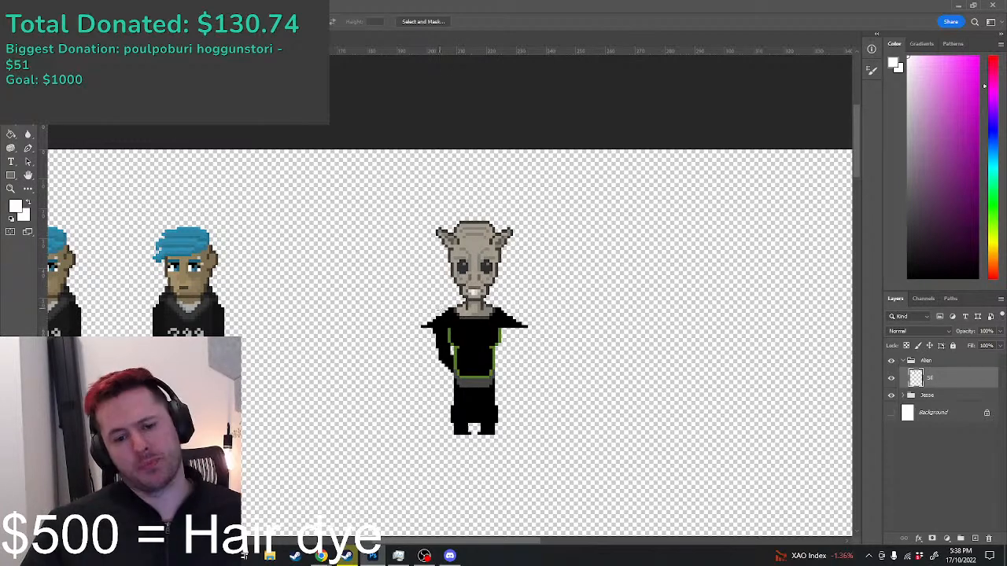
scroll(461, 315, up, 3)
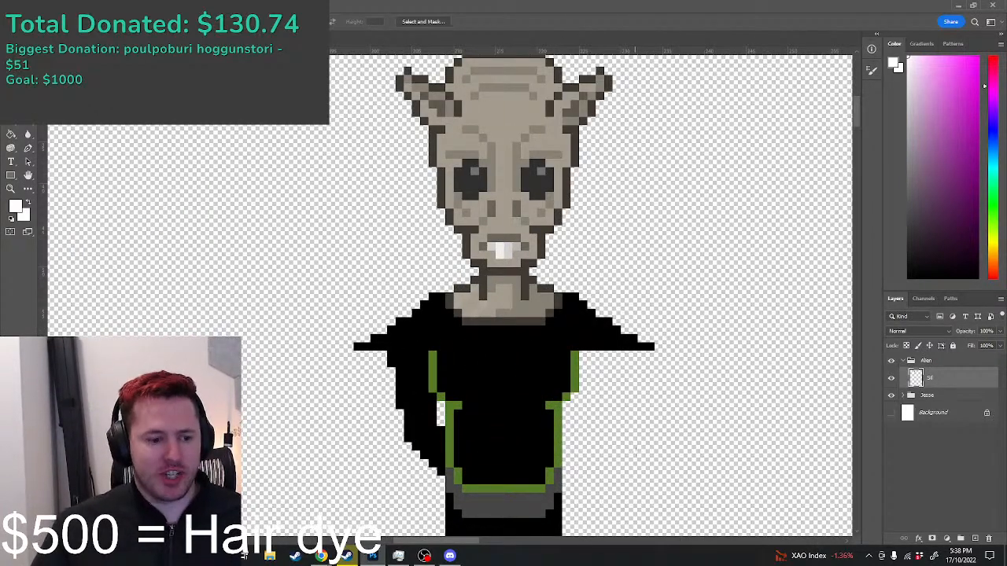
Step: Activate the Pencil tool for editing the alien sprite
key(b)
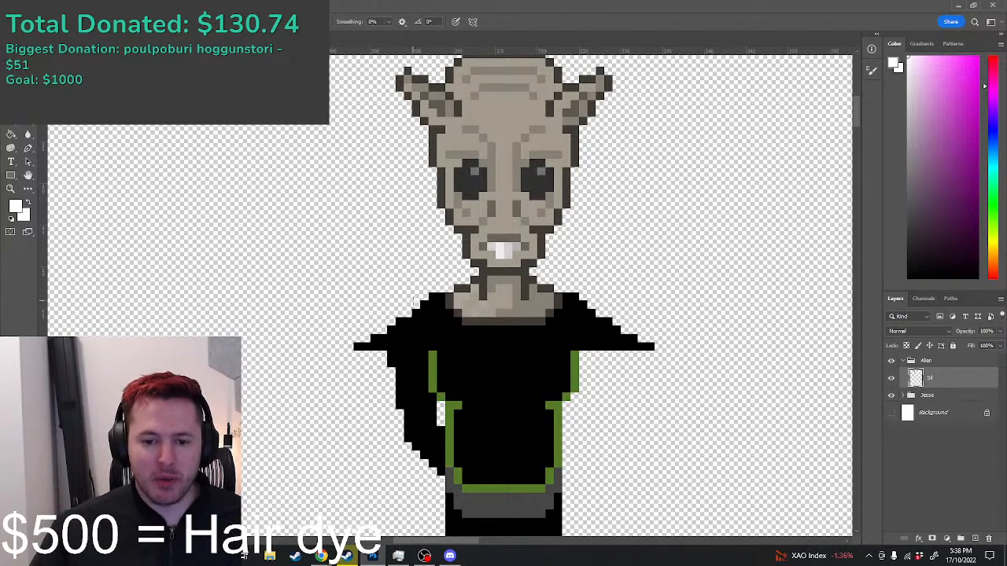
scroll(560, 334, down, 1)
scroll(457, 319, up, 1)
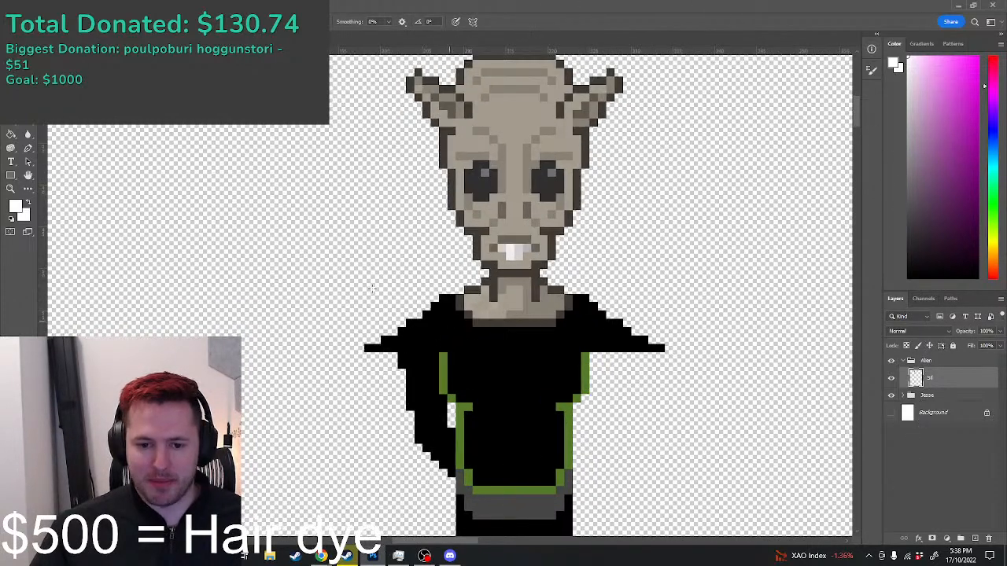
key(shift+b)
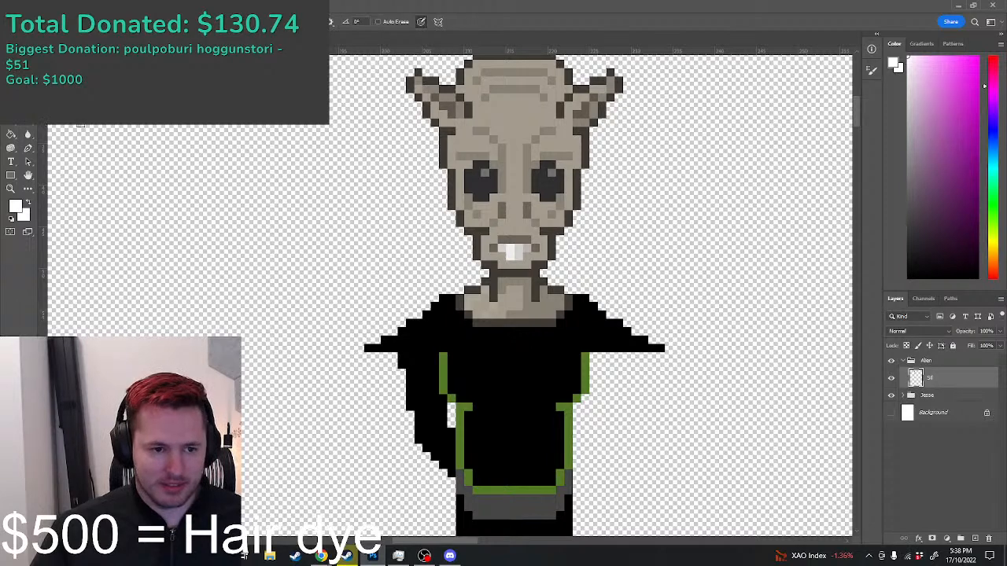
right_click(376, 274)
click(438, 297)
drag(398, 245, 332, 278)
key(ctrl+z)
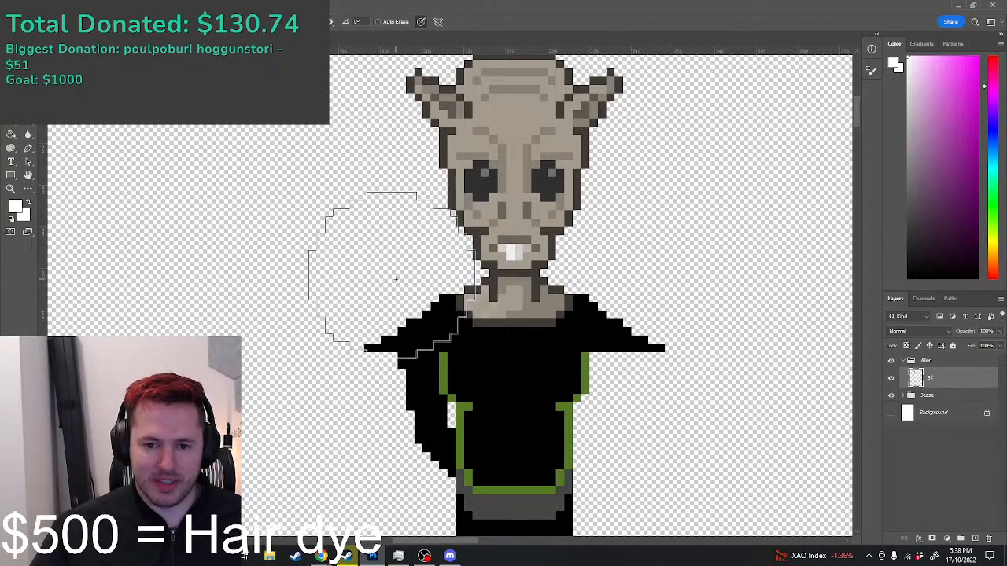
Step: Set the pencil size to 1 px and the foreground colour to black
right_click(425, 294)
drag(494, 324, 470, 324)
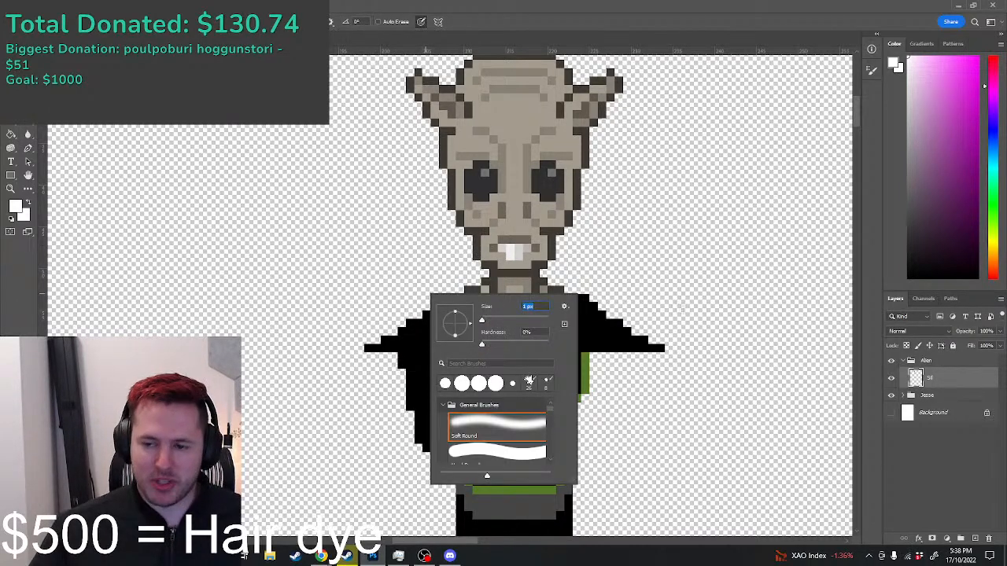
drag(975, 252, 965, 285)
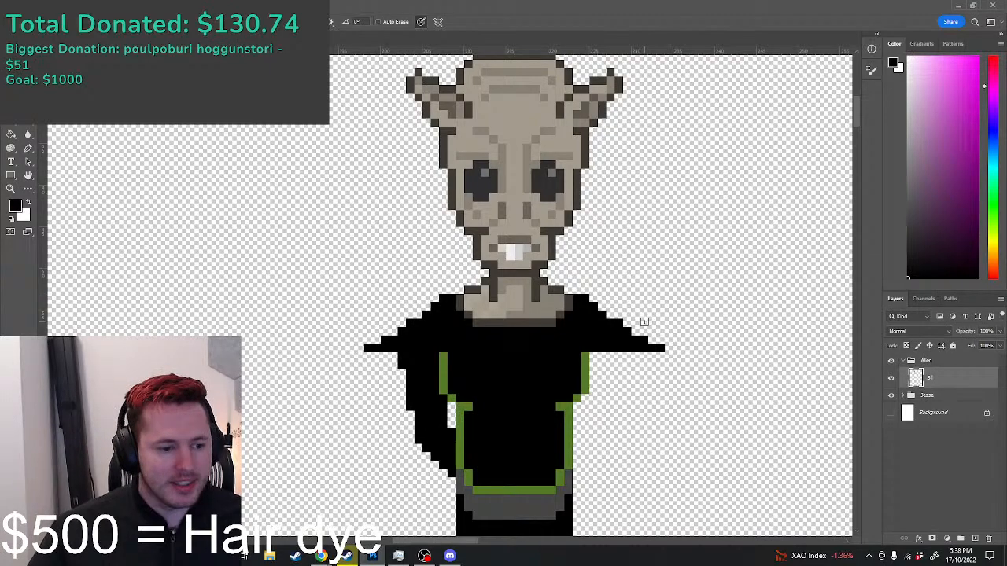
Step: Paint black pixels along the alien sprite's shoulders, rounding out the outline of the left one
scroll(646, 274, down, 1)
scroll(629, 275, up, 2)
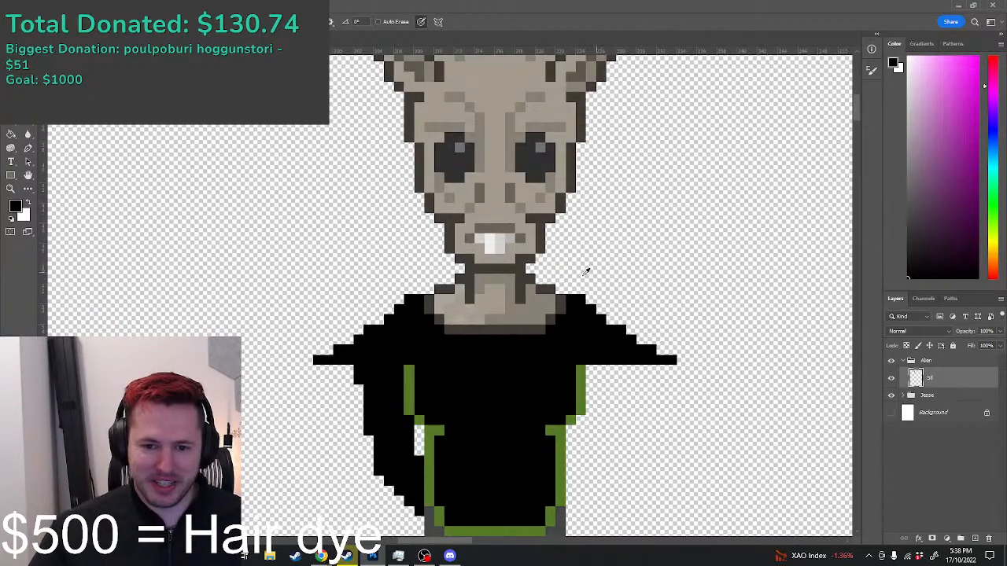
scroll(437, 288, up, 2)
drag(427, 289, 414, 288)
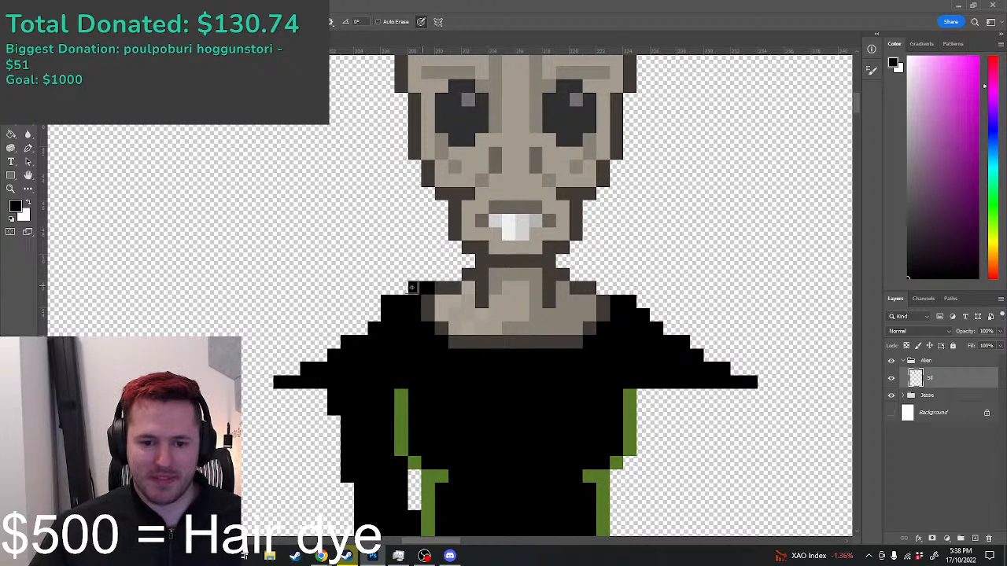
drag(602, 288, 615, 287)
mouse_move(374, 314)
mouse_down()
mouse_move(349, 334)
mouse_move(359, 313)
mouse_move(329, 346)
mouse_up()
scroll(320, 347, down, 3)
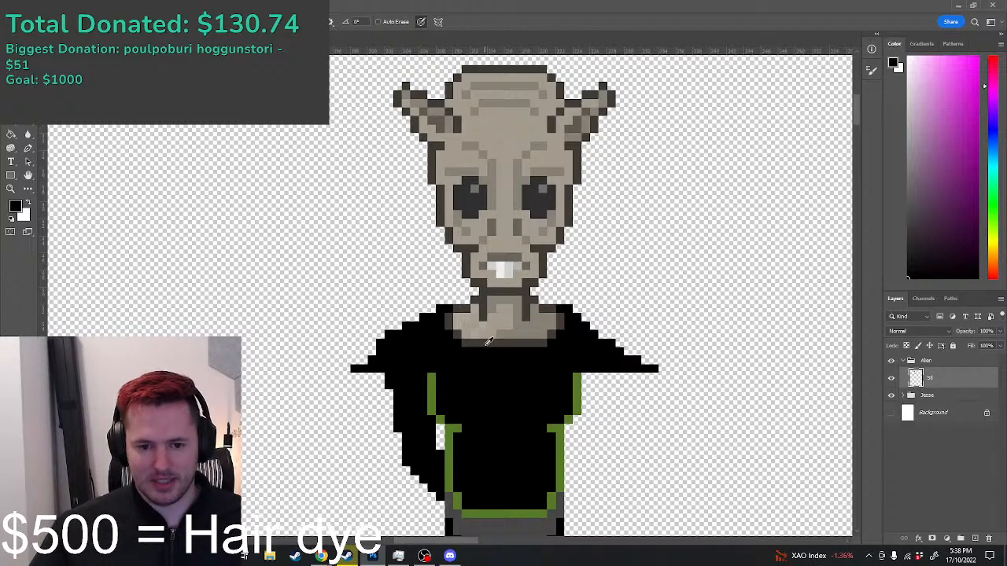
scroll(361, 343, up, 5)
mouse_move(361, 342)
mouse_down()
mouse_move(396, 295)
mouse_move(445, 276)
mouse_move(435, 273)
mouse_move(451, 356)
mouse_up()
scroll(457, 356, down, 3)
scroll(478, 355, up, 2)
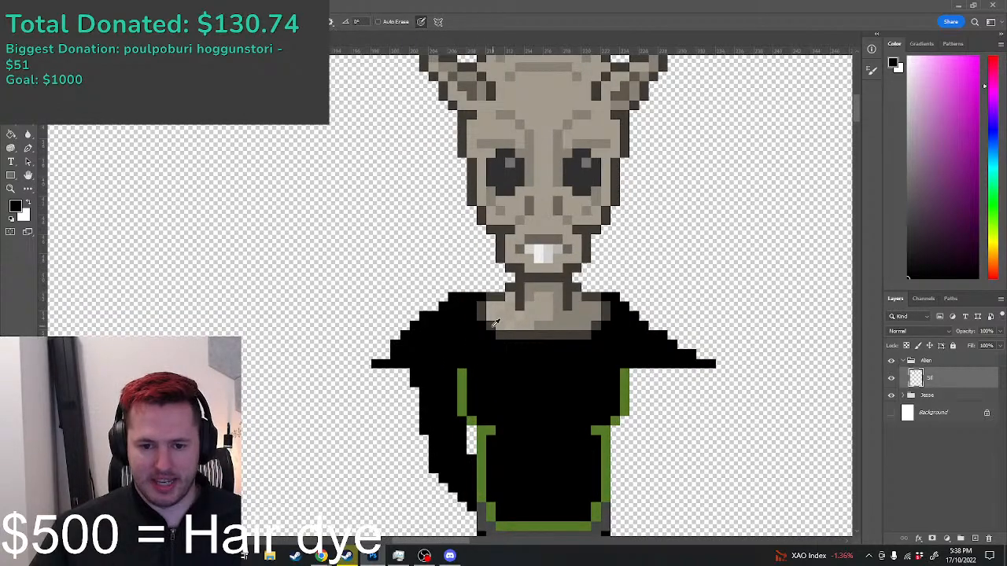
Step: Select and delete the outermost black pixel at the tip of the alien sprite's left shoulder
scroll(503, 404, down, 3)
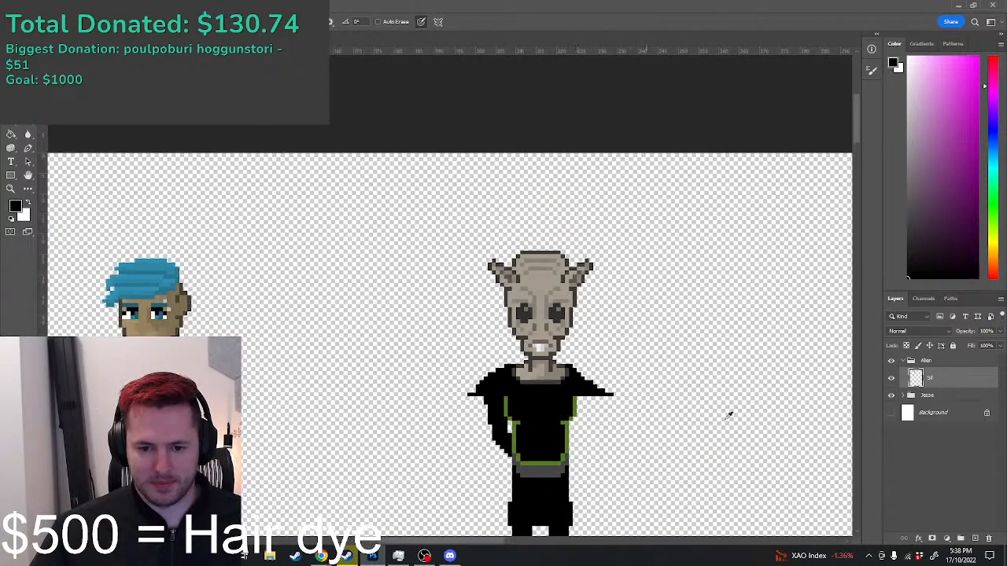
scroll(672, 414, up, 2)
scroll(339, 412, down, 1)
scroll(211, 338, up, 1)
key(m)
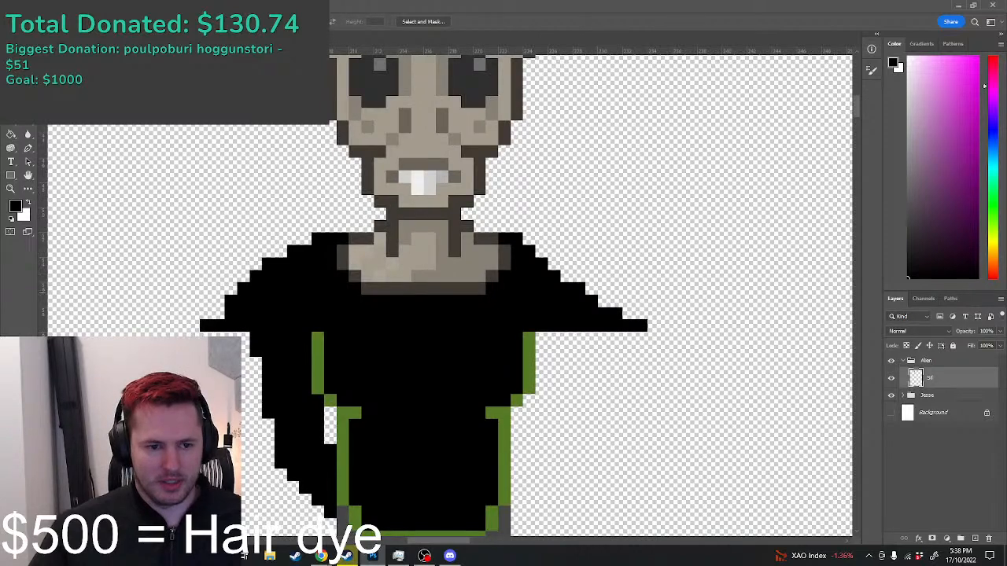
drag(200, 317, 213, 332)
key(Delete)
drag(633, 186, 625, 192)
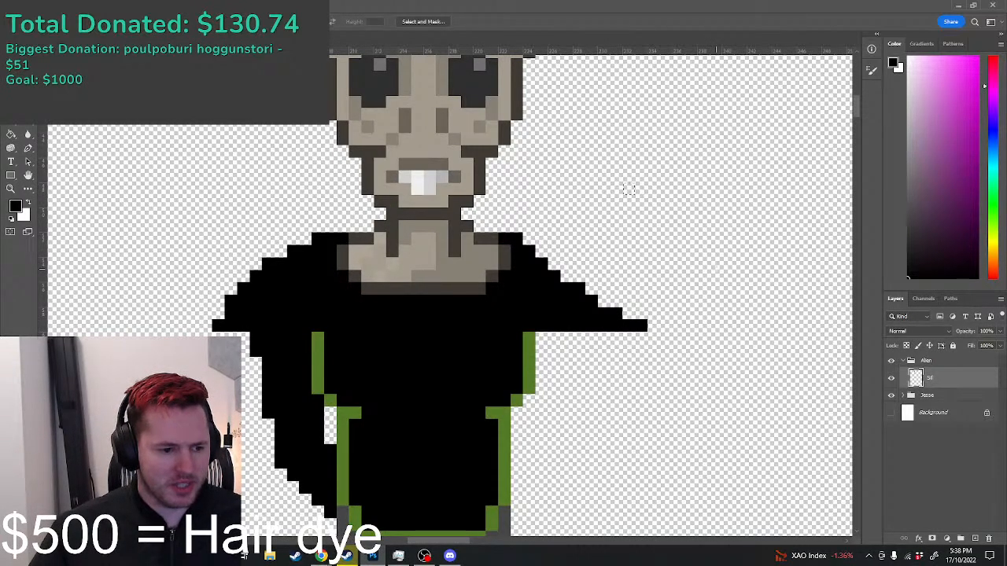
Step: Paint black pixels with the Pencil tool to thicken the tip of the alien's left shoulder
scroll(447, 364, down, 4)
scroll(294, 328, up, 4)
scroll(219, 293, up, 5)
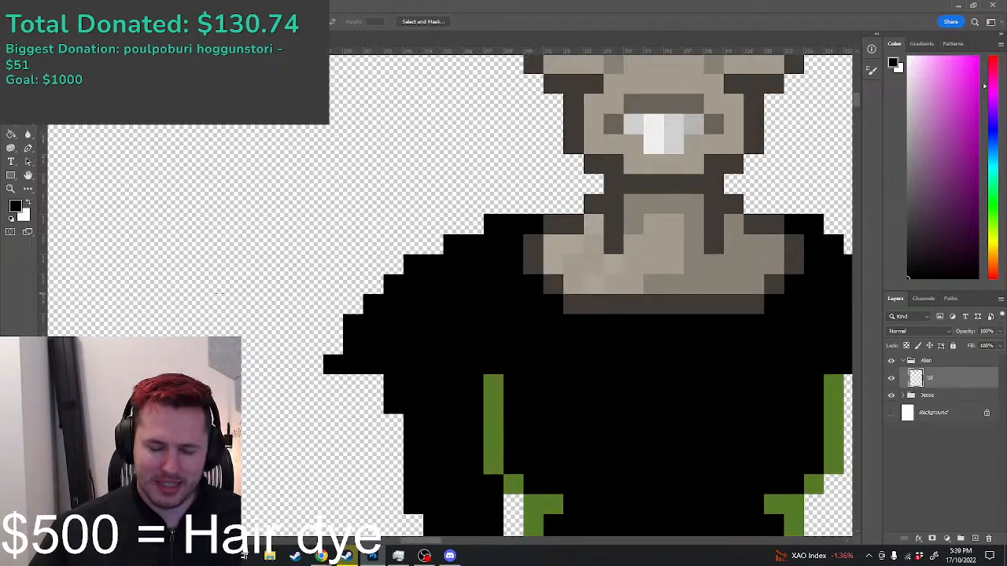
scroll(369, 304, down, 1)
scroll(362, 342, up, 2)
key(b)
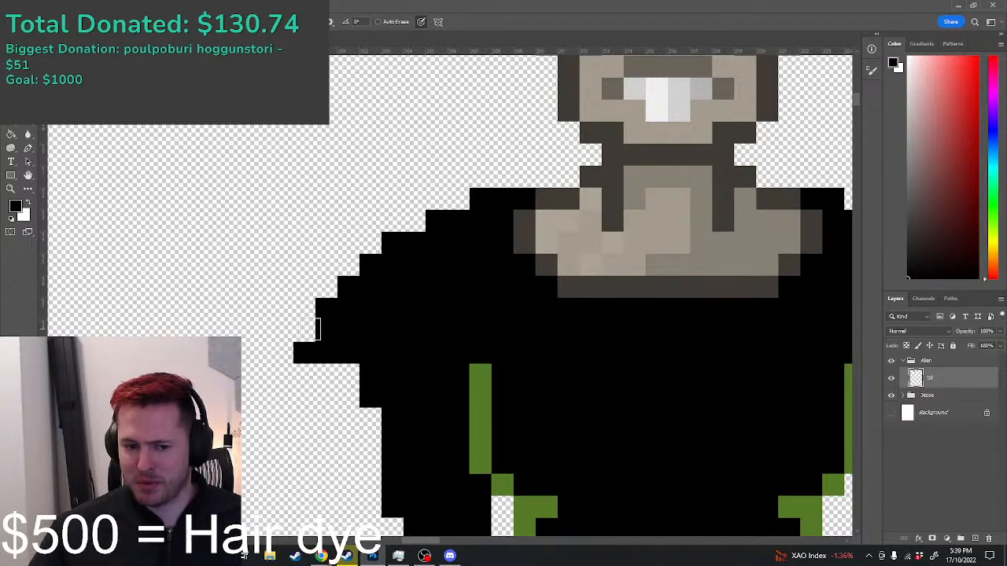
click(324, 331)
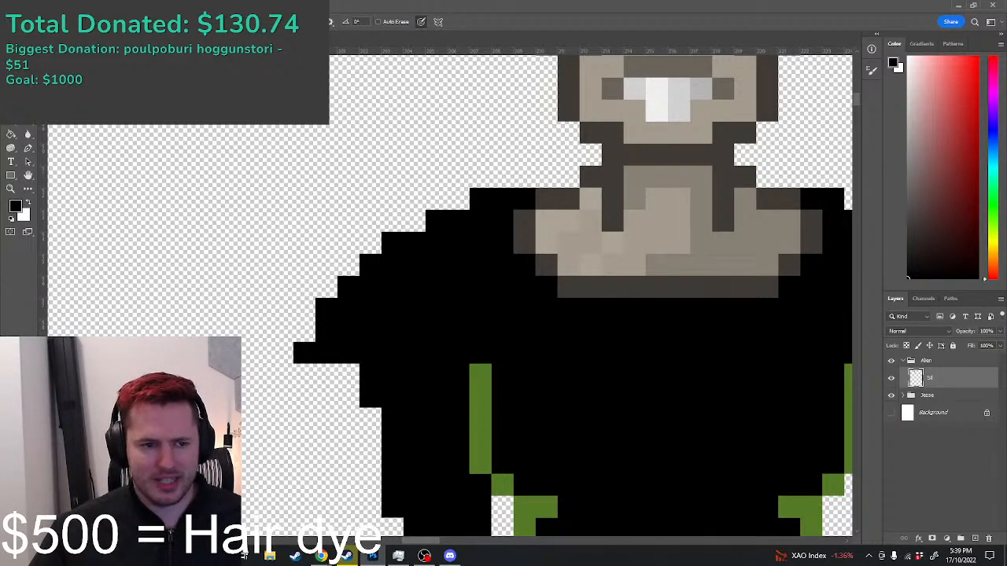
key(m)
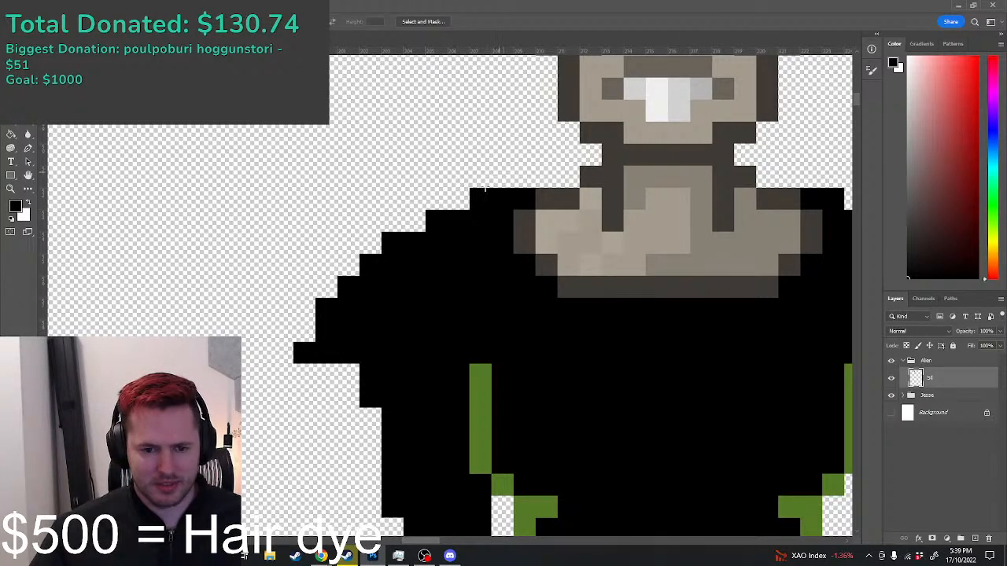
key(b)
scroll(314, 342, down, 2)
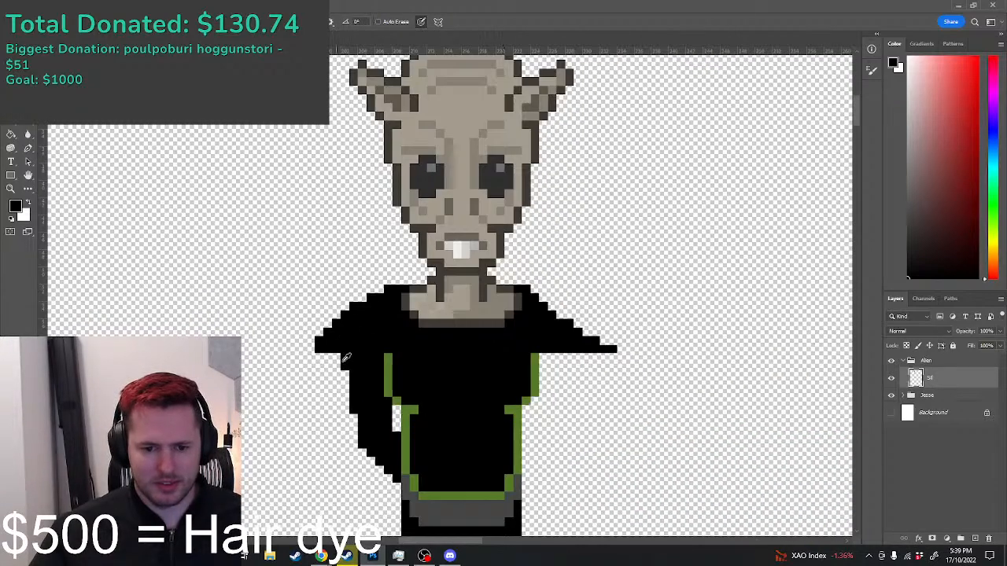
Step: Examine the alien's shoulder silhouette at different scales and compare it with the blue-haired character sprites
scroll(343, 355, down, 2)
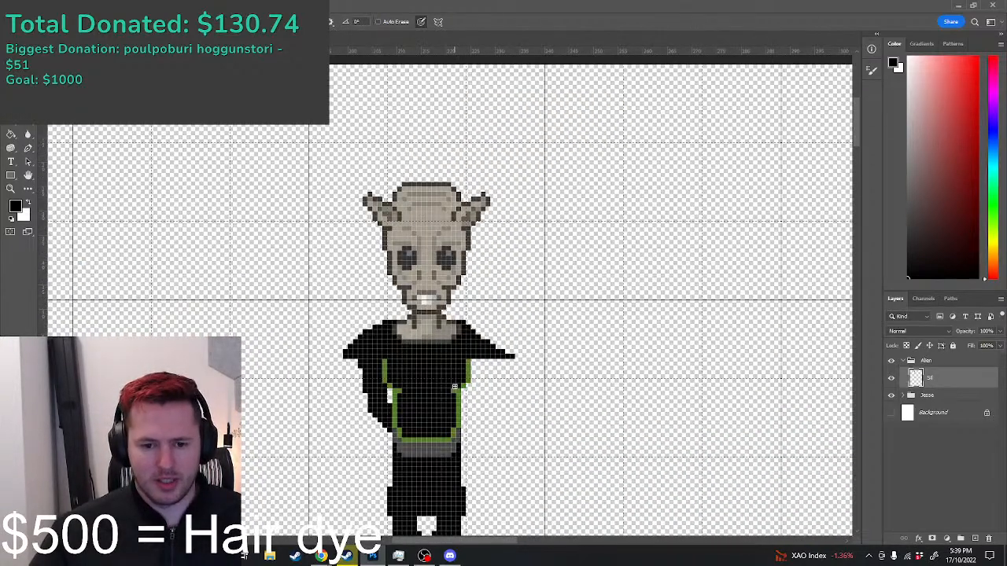
scroll(454, 386, up, 3)
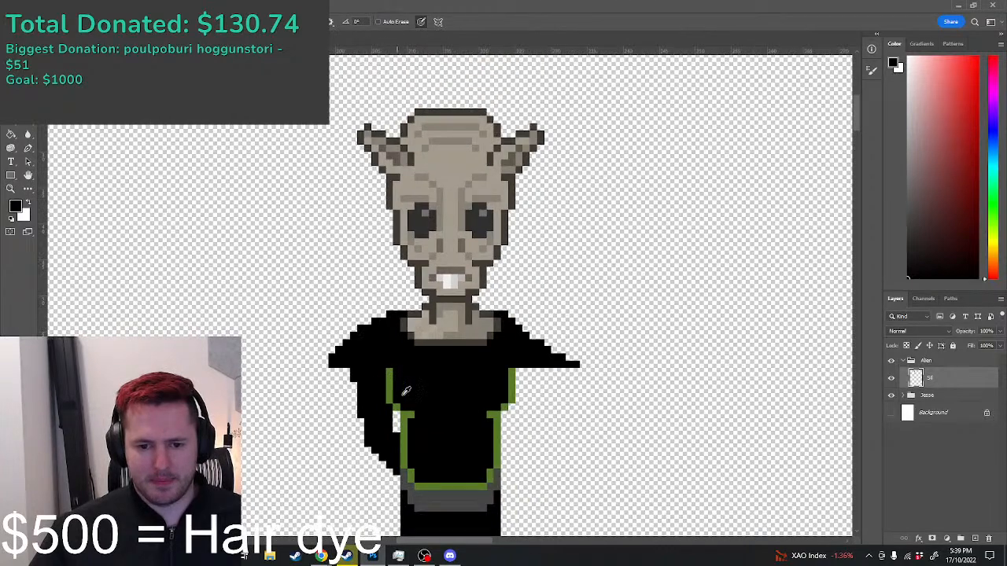
scroll(403, 391, up, 2)
scroll(330, 307, up, 1)
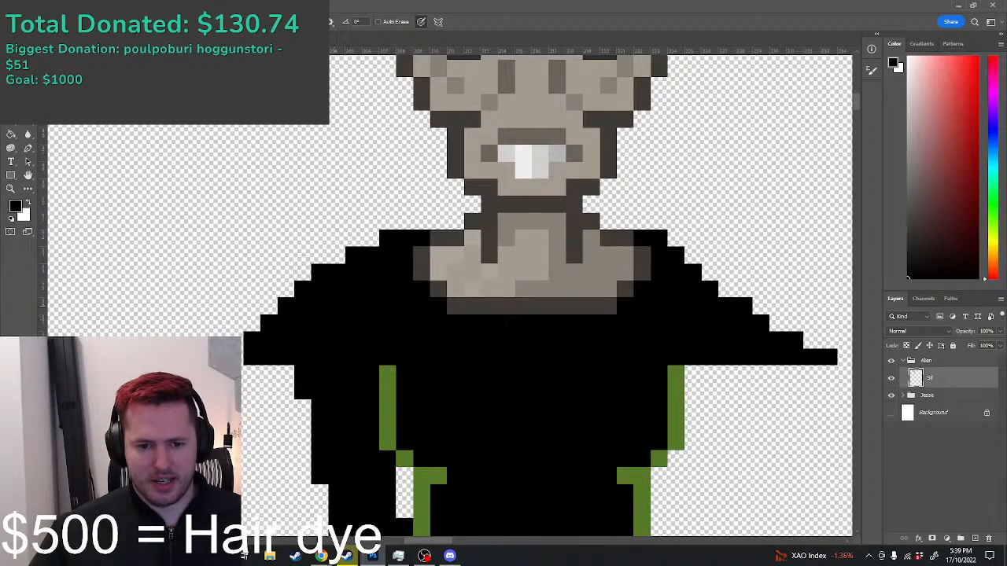
scroll(449, 414, down, 1)
scroll(357, 406, up, 2)
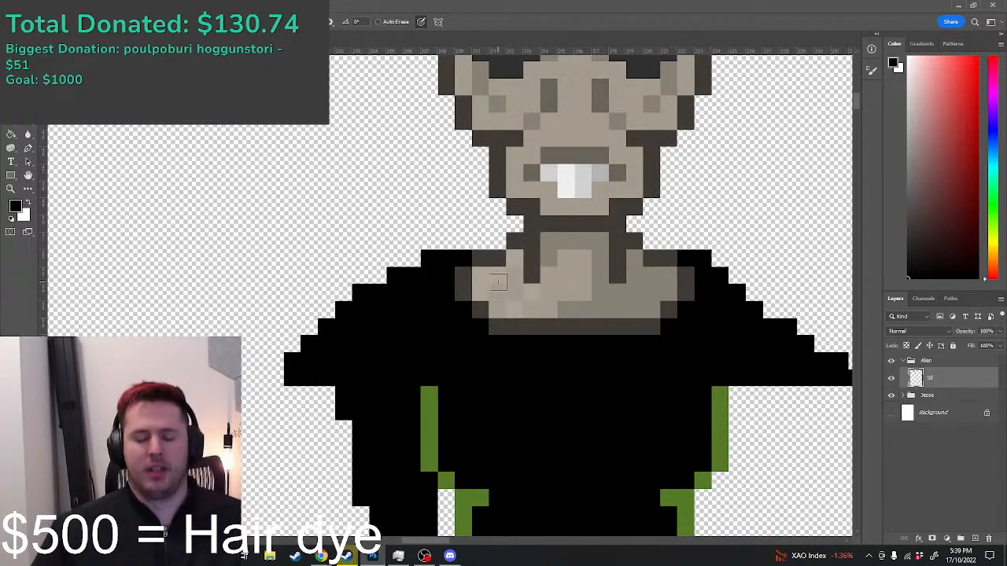
scroll(393, 252, down, 1)
scroll(394, 252, down, 3)
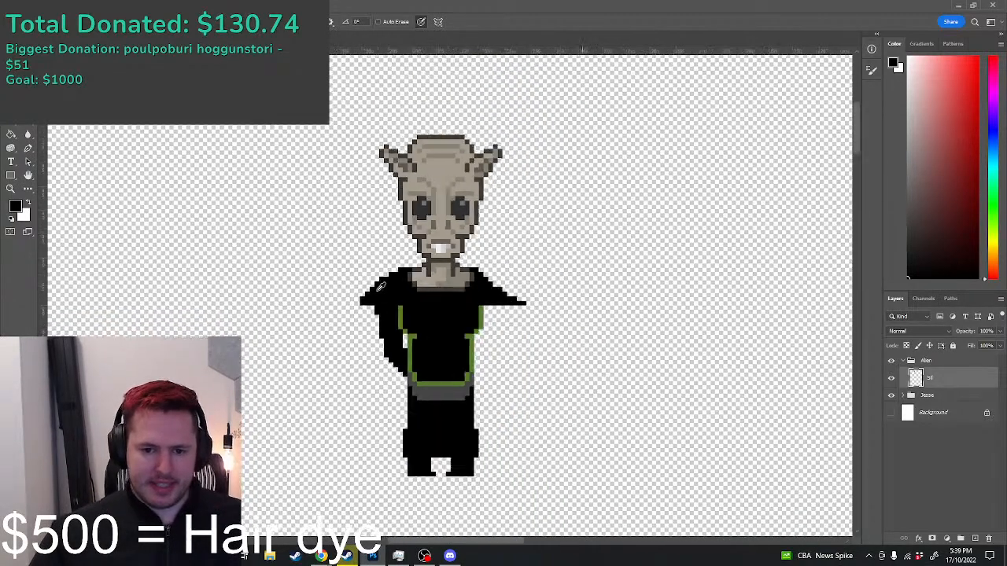
scroll(220, 319, up, 2)
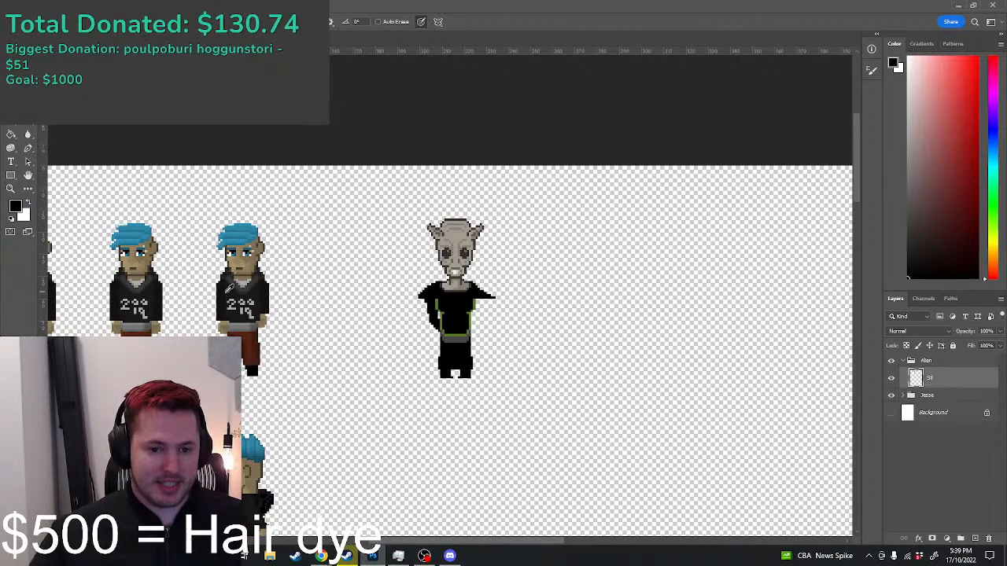
scroll(165, 299, up, 3)
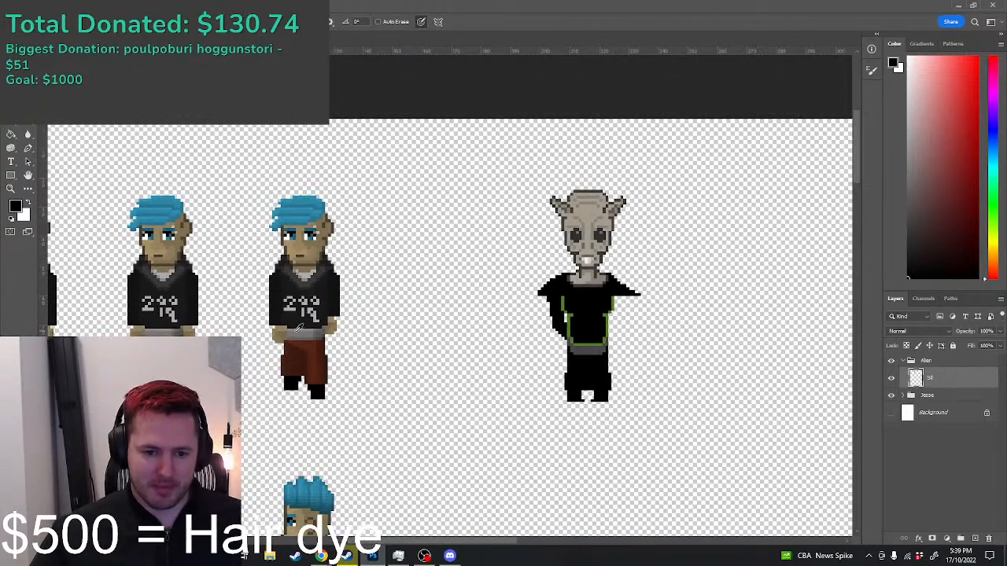
scroll(586, 259, up, 5)
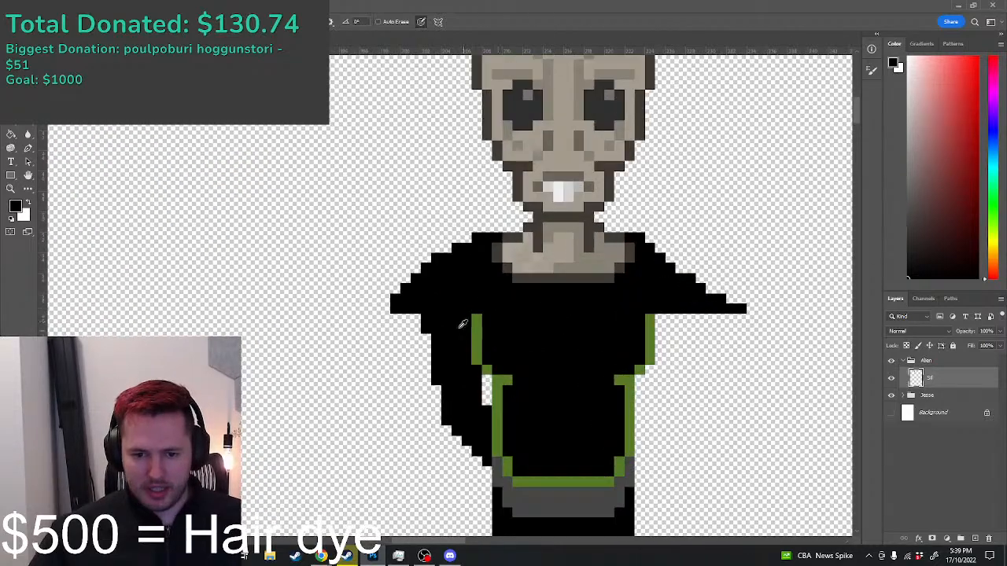
scroll(771, 354, down, 5)
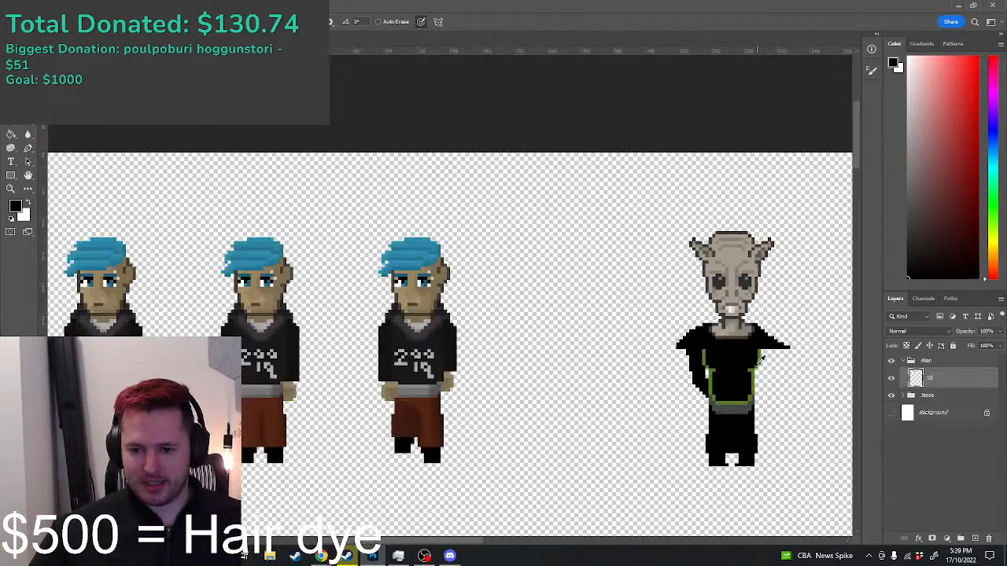
scroll(779, 362, up, 5)
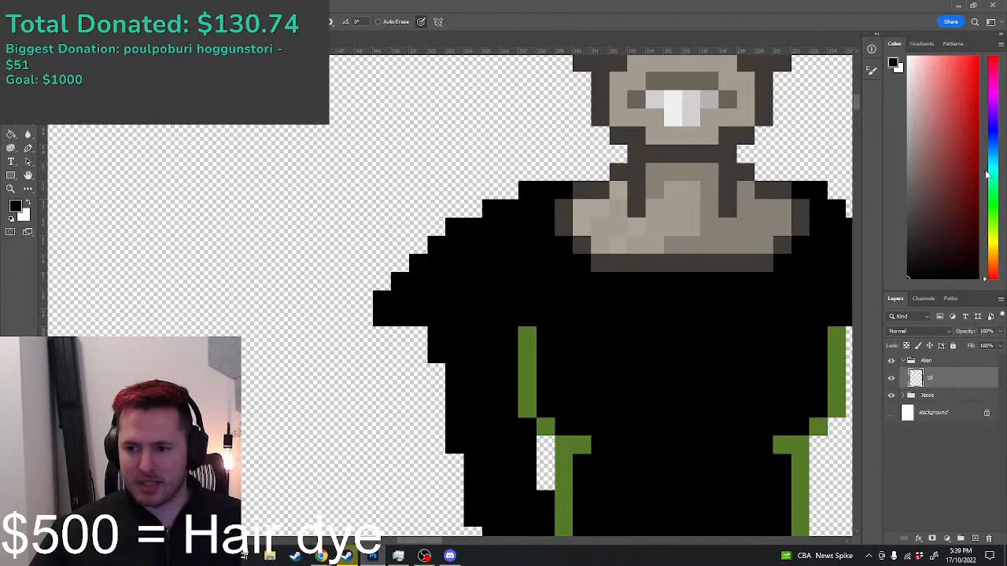
Step: Choose a light sea-green foreground colour and fill the inside of the alien's left shoulder, leaving its black outline
click(988, 173)
drag(921, 163, 957, 128)
click(995, 197)
click(937, 100)
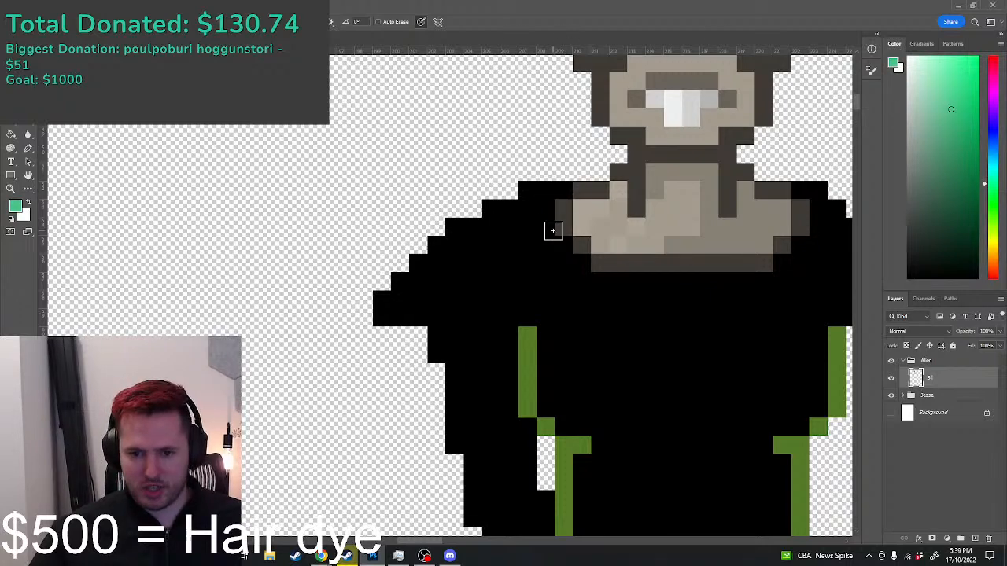
mouse_move(544, 209)
mouse_down()
mouse_move(550, 250)
mouse_move(529, 230)
mouse_move(498, 227)
mouse_move(458, 245)
mouse_move(408, 300)
mouse_move(528, 298)
mouse_move(544, 269)
mouse_move(511, 260)
mouse_move(454, 279)
mouse_move(535, 245)
mouse_up()
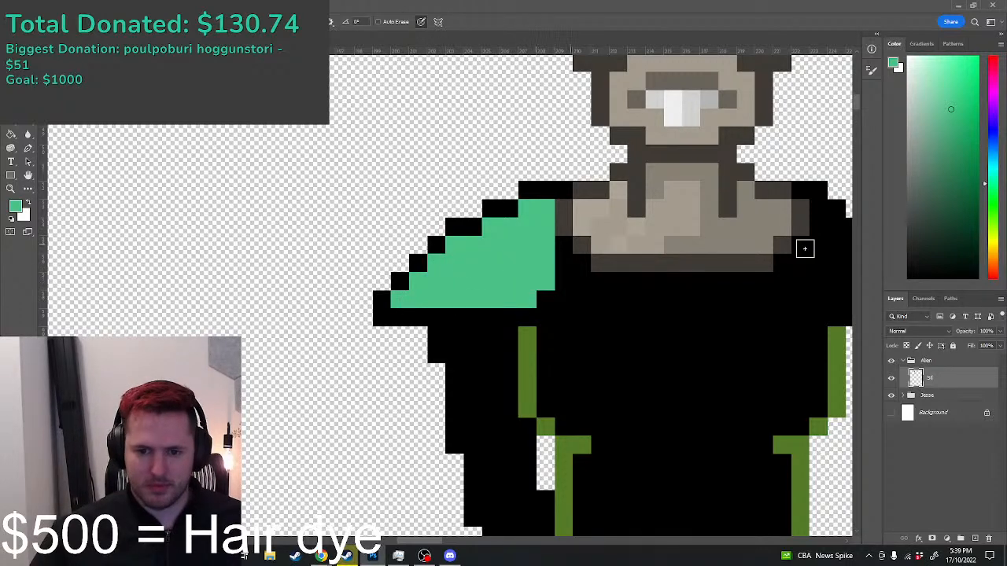
Step: Pick a darker shade of the green and recolour the left shoulder's outline with it
click(951, 202)
mouse_move(560, 192)
mouse_down()
mouse_move(450, 222)
mouse_move(468, 218)
mouse_move(470, 228)
mouse_move(447, 226)
mouse_move(427, 261)
mouse_move(383, 281)
mouse_move(396, 279)
mouse_move(383, 313)
mouse_move(530, 313)
mouse_move(565, 289)
mouse_move(564, 253)
mouse_move(634, 229)
mouse_move(750, 227)
mouse_move(546, 204)
mouse_up()
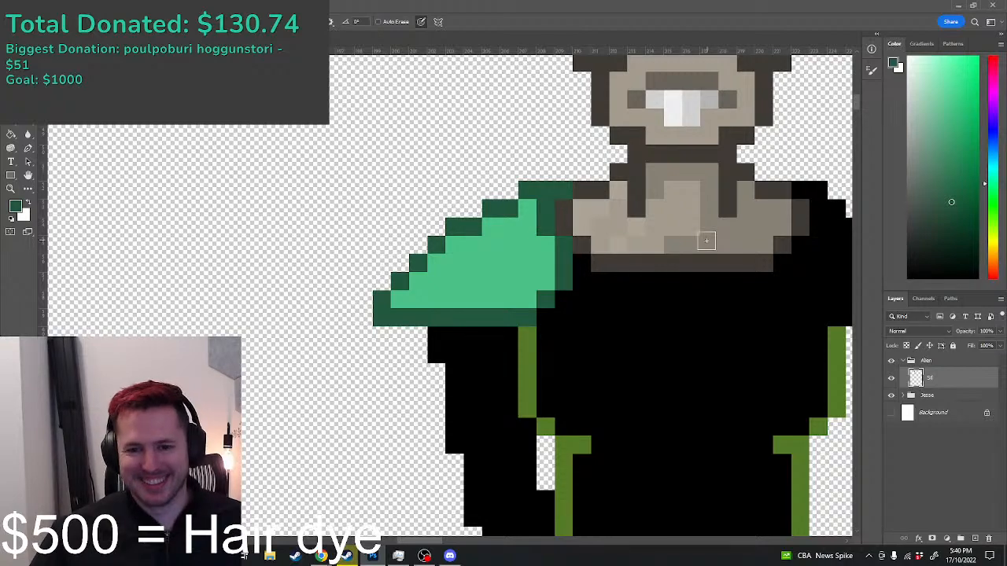
scroll(565, 286, down, 4)
scroll(585, 291, down, 2)
scroll(547, 268, up, 4)
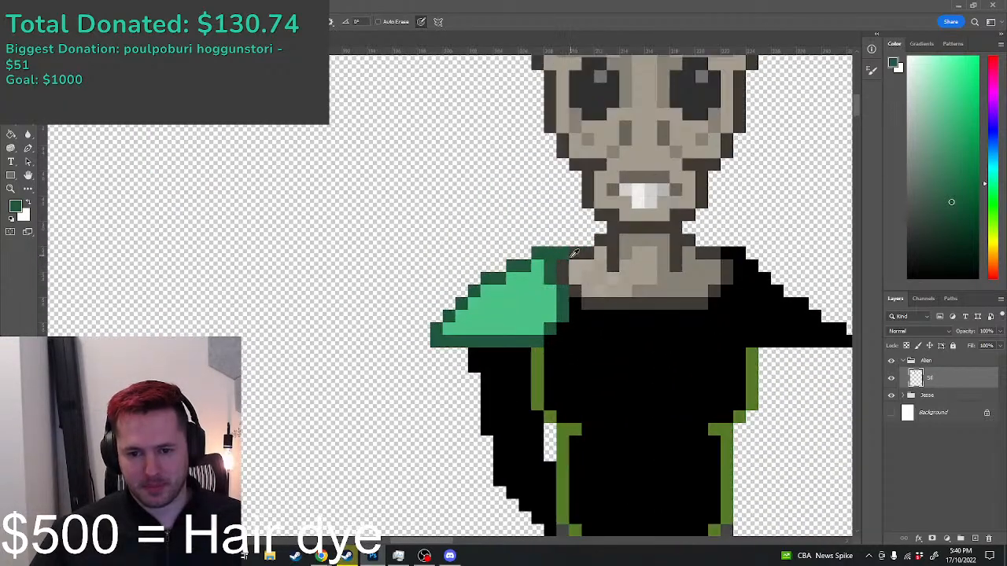
Step: Fill the notch beside the neck with light green and cover the adjoining brown neck-edge pixels with dark green
alt+click(544, 263)
mouse_move(548, 262)
mouse_down()
mouse_move(547, 276)
mouse_move(569, 276)
mouse_move(569, 258)
mouse_up()
alt+click(567, 295)
Step: Examine the green left shoulder and the arm beneath it against the rest of the alien and the neighbouring sprites
scroll(595, 295, down, 1)
scroll(597, 296, down, 5)
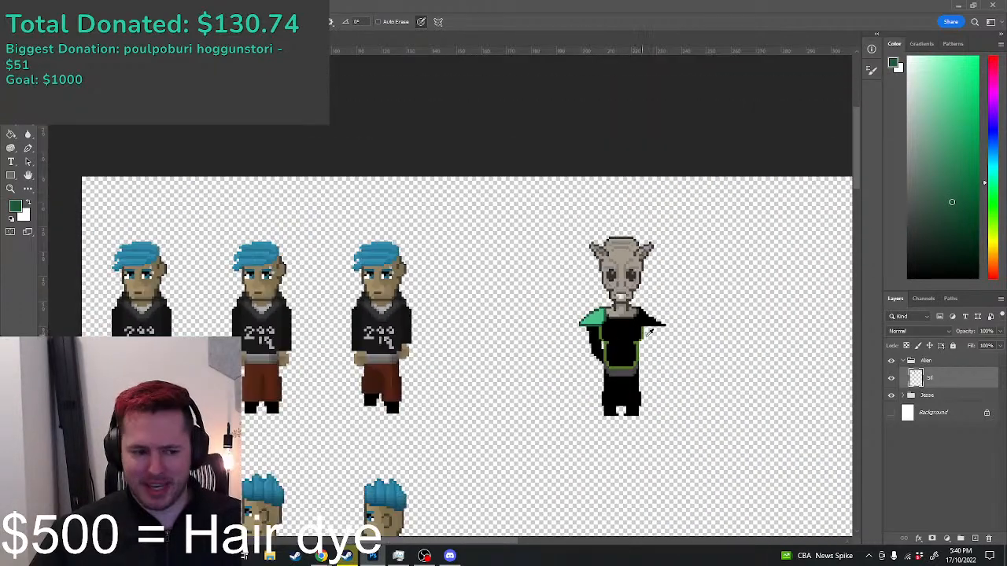
scroll(665, 329, up, 2)
scroll(551, 323, up, 5)
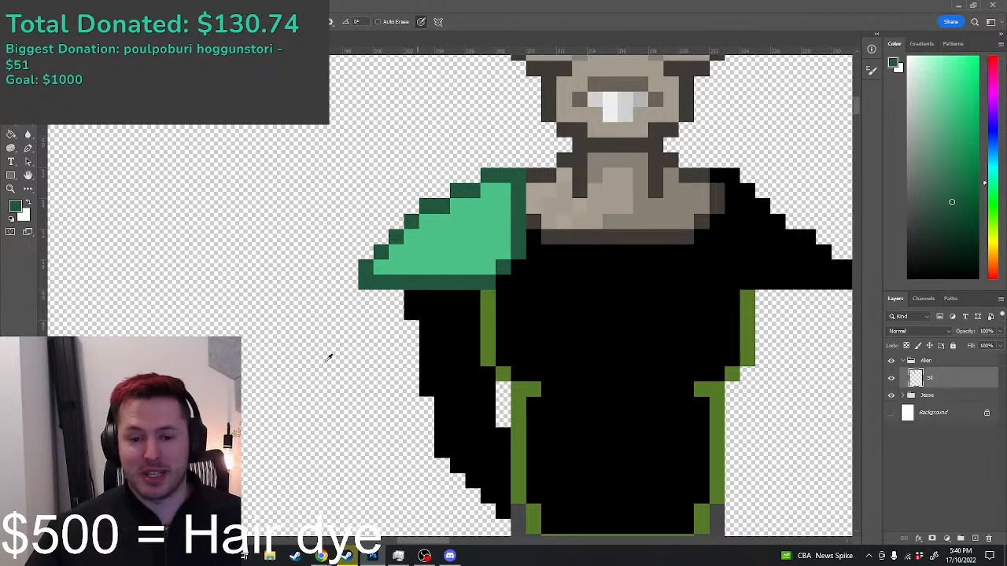
scroll(377, 350, down, 2)
scroll(395, 343, up, 5)
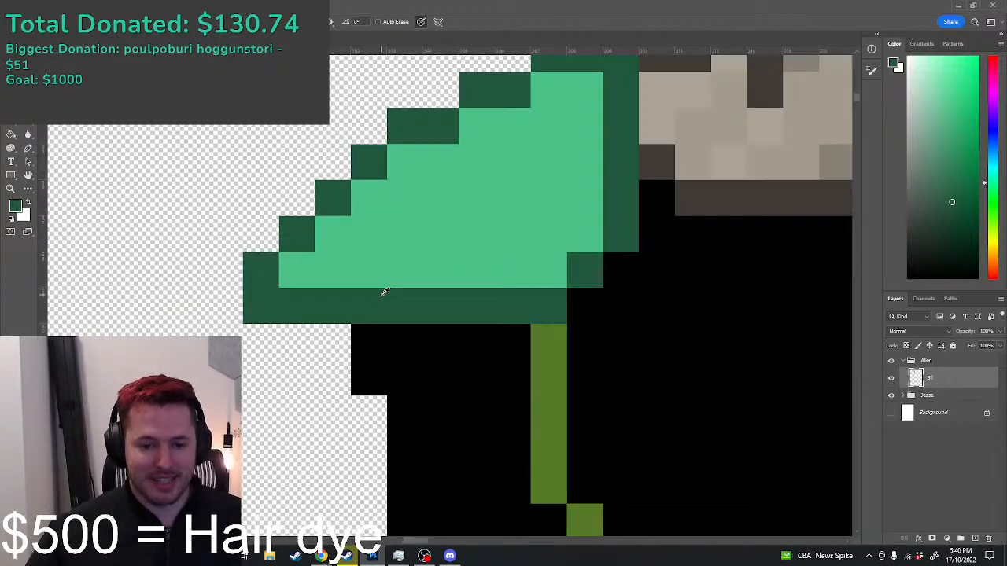
scroll(385, 291, down, 3)
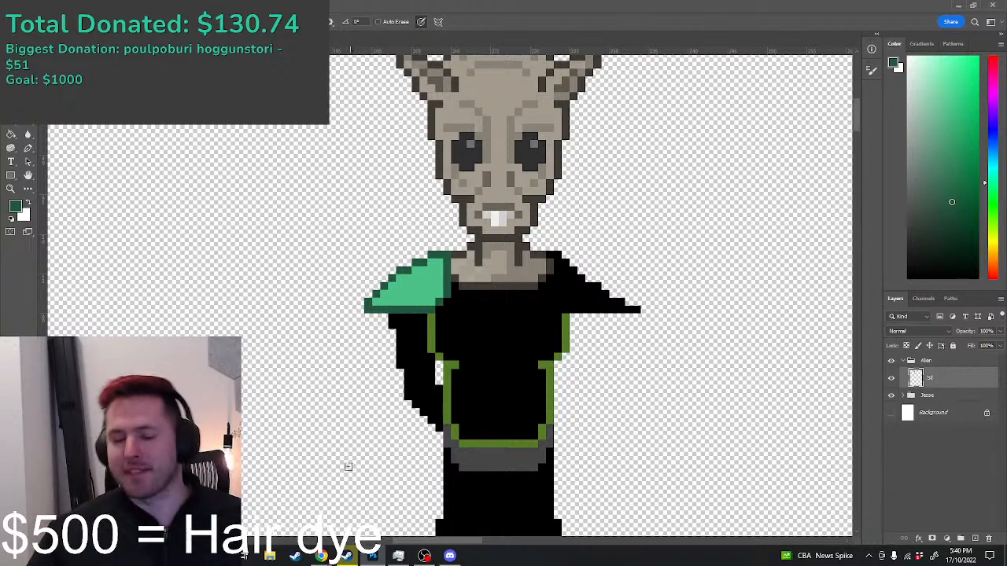
scroll(386, 447, up, 4)
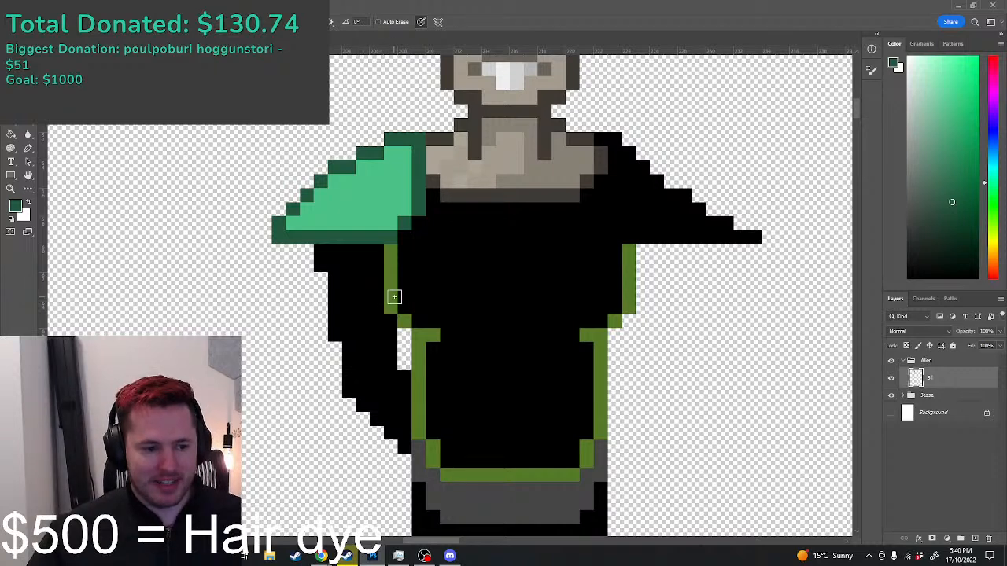
scroll(393, 314, down, 1)
scroll(344, 270, up, 2)
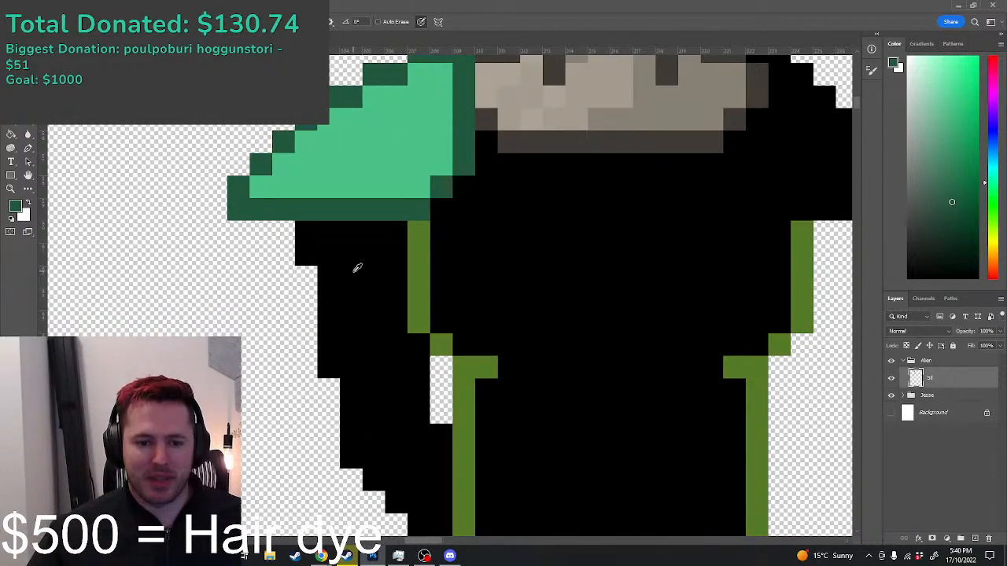
scroll(422, 397, down, 1)
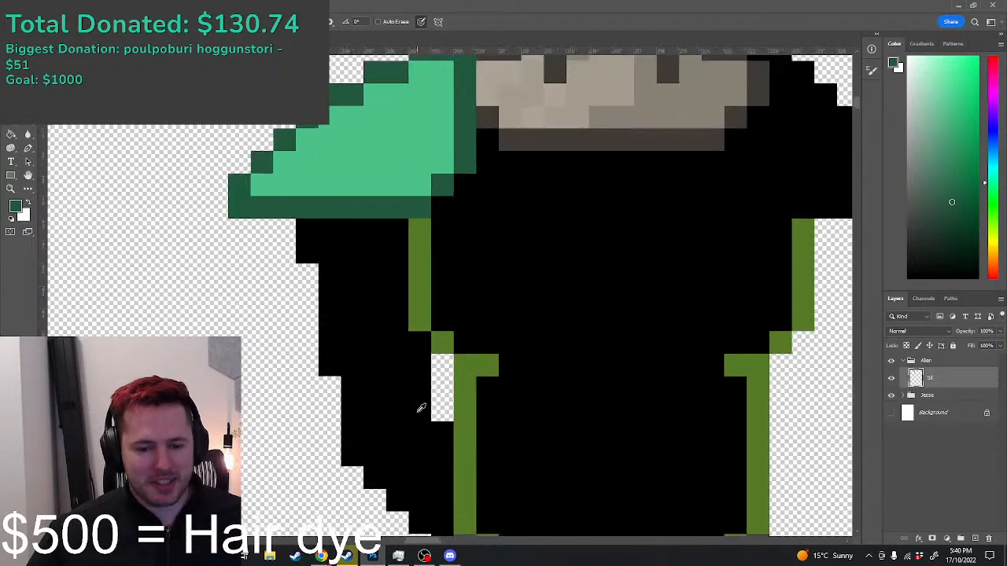
scroll(379, 355, up, 1)
scroll(382, 358, down, 1)
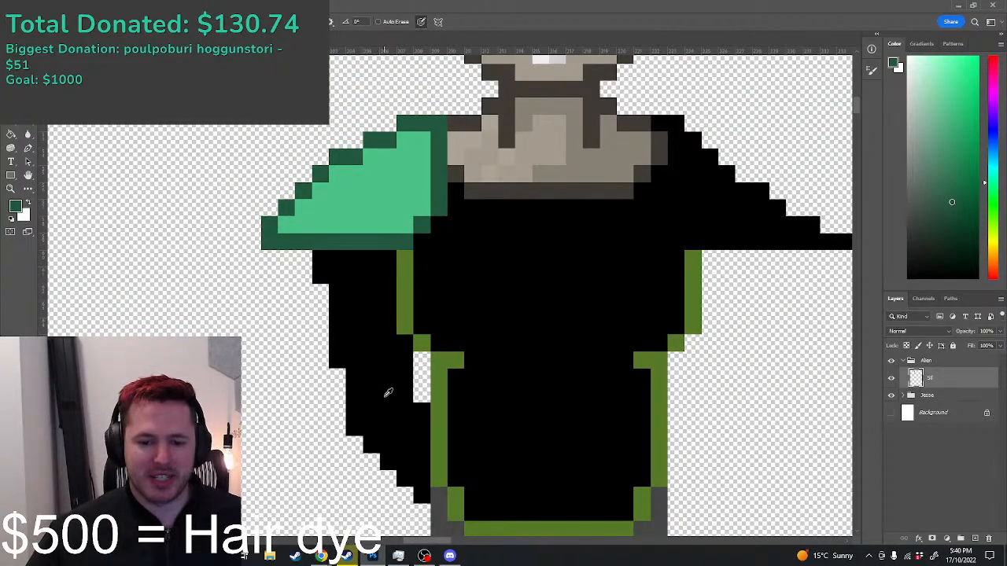
scroll(387, 392, down, 4)
scroll(426, 369, up, 1)
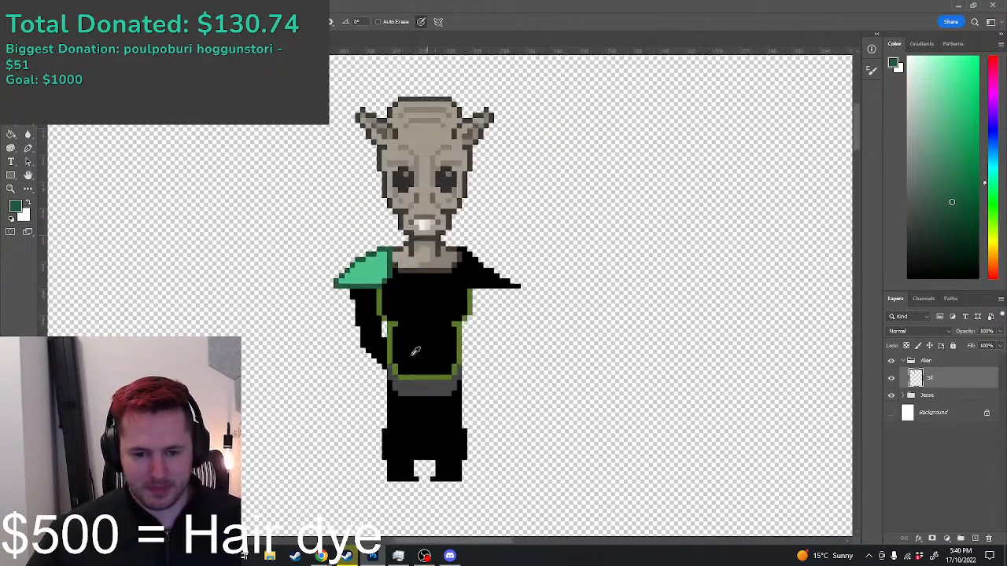
scroll(389, 280, up, 4)
scroll(335, 241, up, 2)
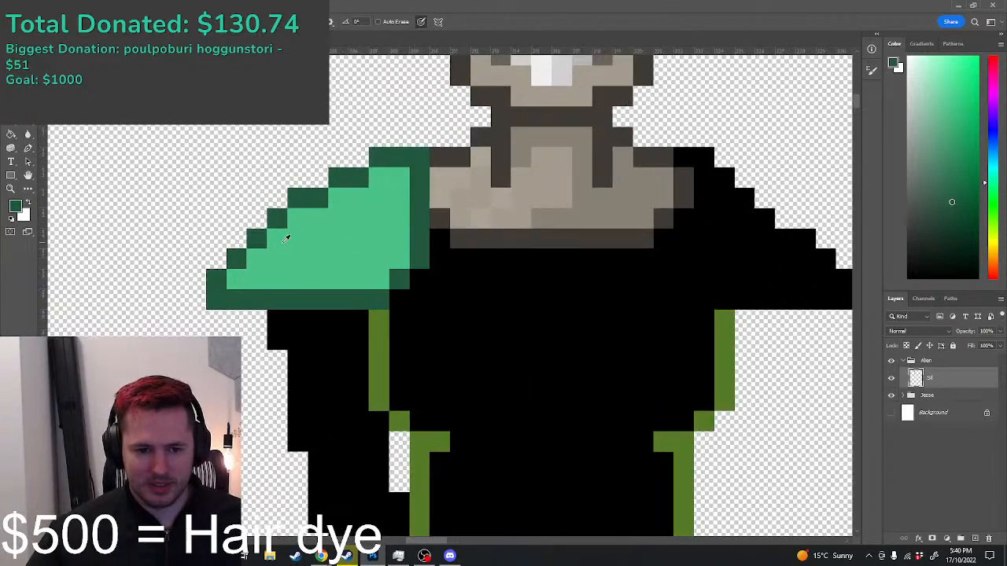
Step: Choose a medium green slightly darker than the shoulder fill and repaint the left shoulder's upper stepped edge with it
click(309, 247)
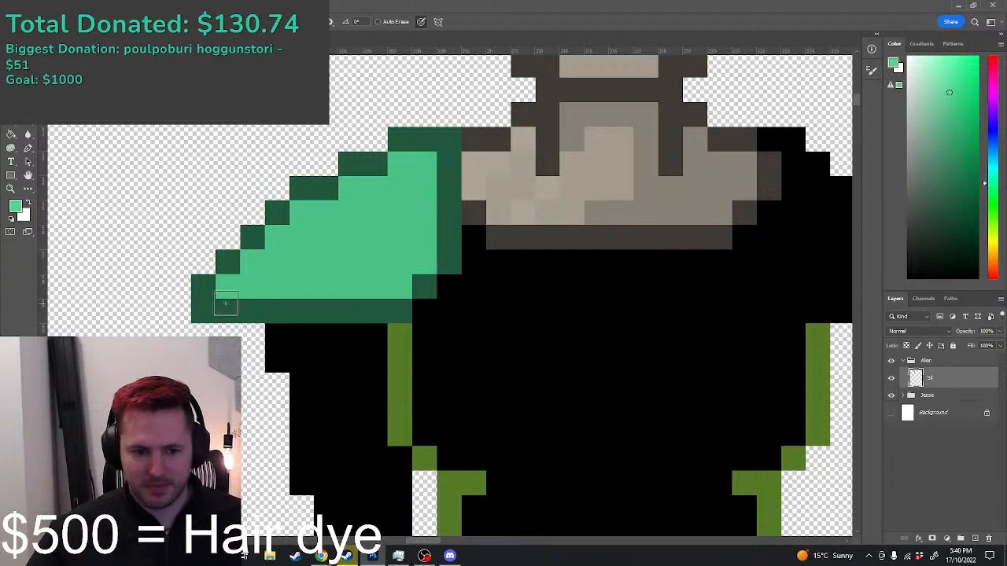
click(948, 134)
click(203, 287)
click(228, 262)
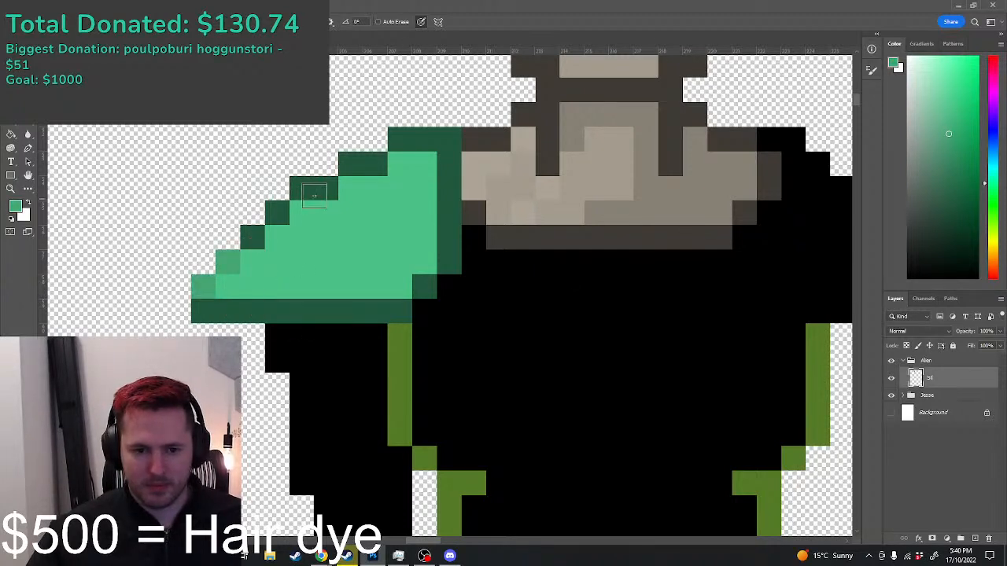
shift+click(300, 194)
click(324, 189)
click(352, 168)
click(374, 163)
click(401, 143)
click(429, 141)
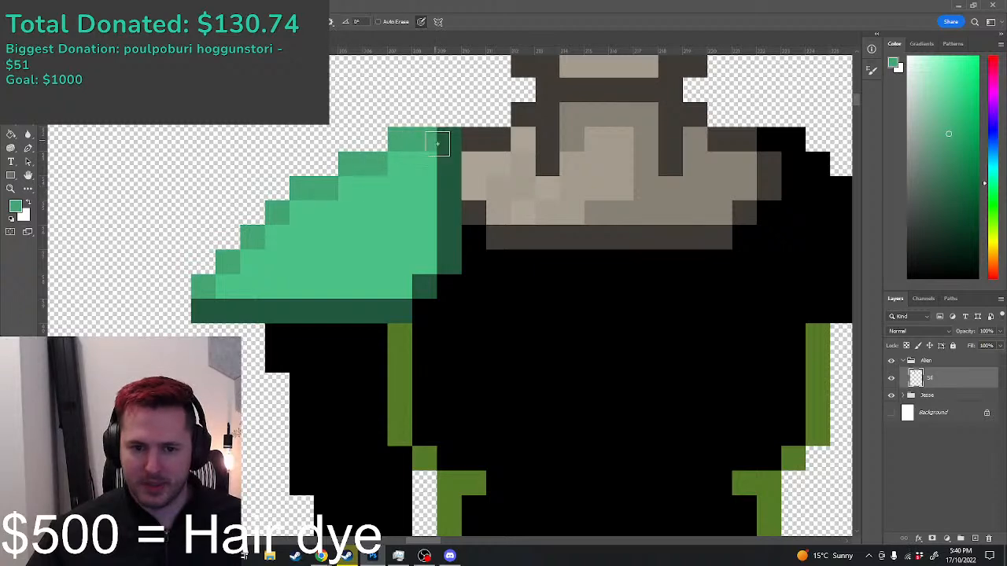
Step: Extend the medium green edge onto the left shoulder's inner top pixel and its outer bottom corner
click(448, 140)
click(204, 310)
scroll(789, 141, up, 2)
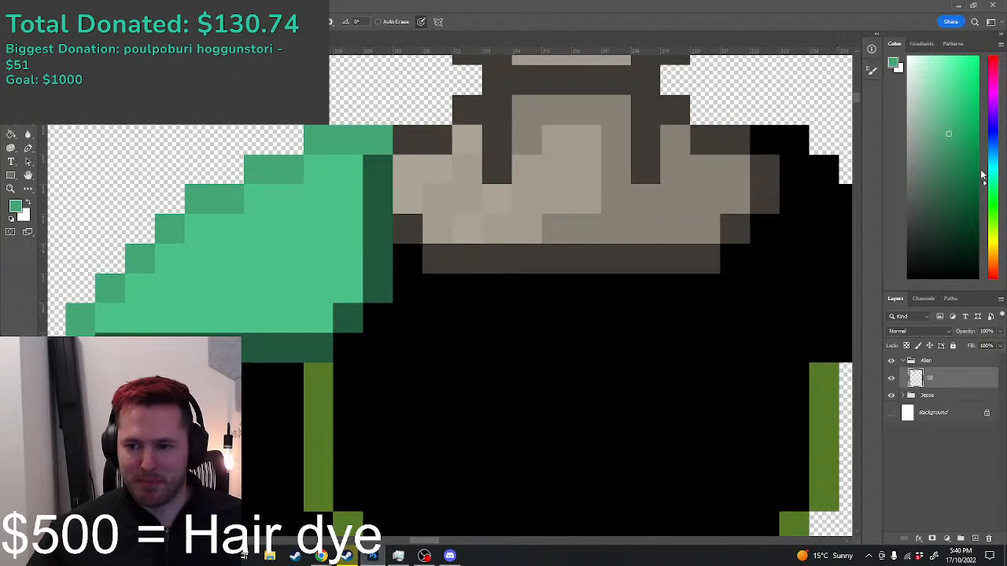
Step: Choose a darker green and repaint the left shoulder's entire upper stepped edge with it, from the outer tip to the neck
click(949, 175)
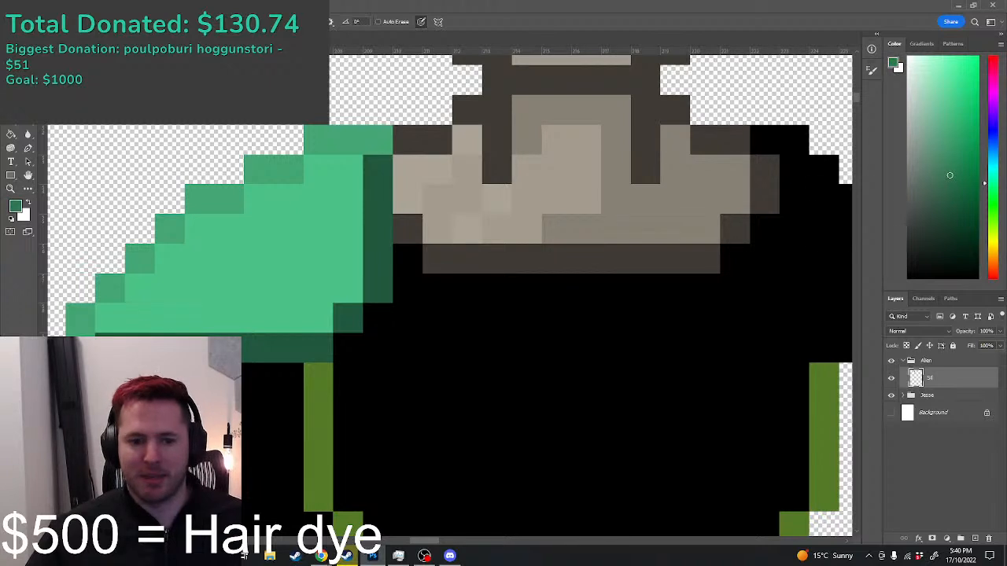
click(81, 319)
click(110, 288)
click(140, 259)
click(170, 229)
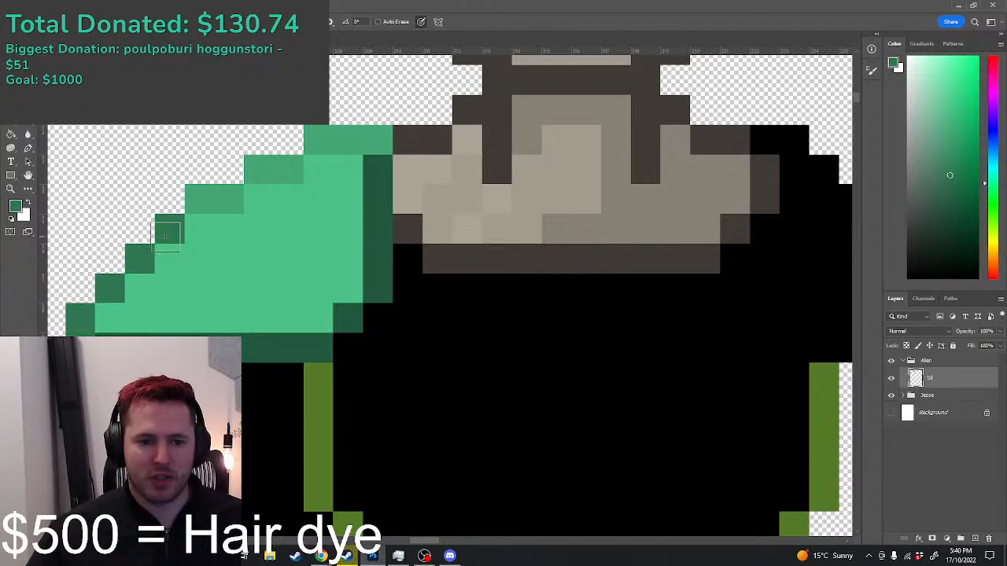
click(199, 199)
click(221, 202)
click(258, 169)
click(318, 140)
click(348, 140)
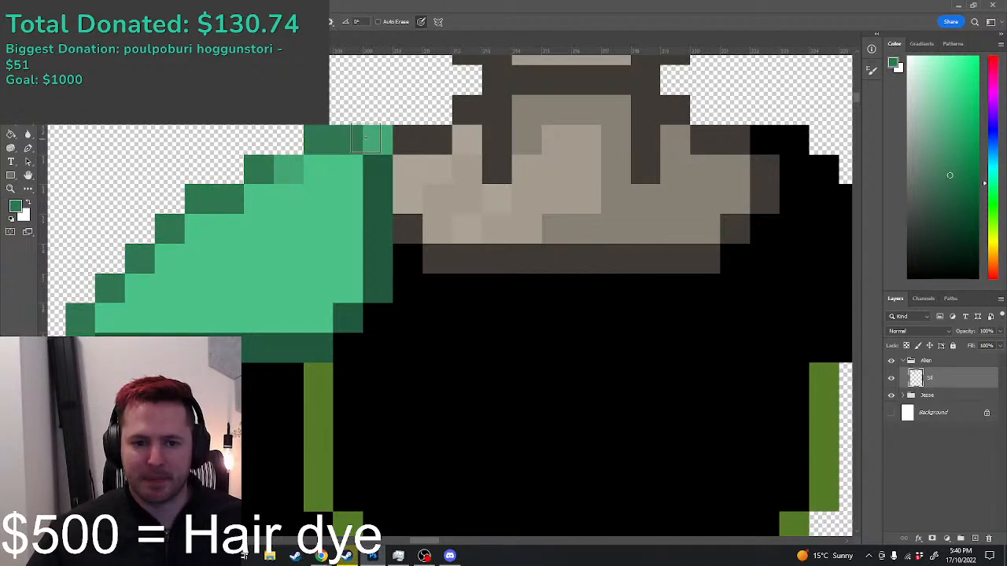
click(378, 140)
alt+click(288, 171)
click(317, 316)
alt+click(253, 162)
click(288, 170)
Step: Shade the left shoulder's bottom row and the inner side beside the dark outline with the sampled medium green
drag(318, 317, 196, 318)
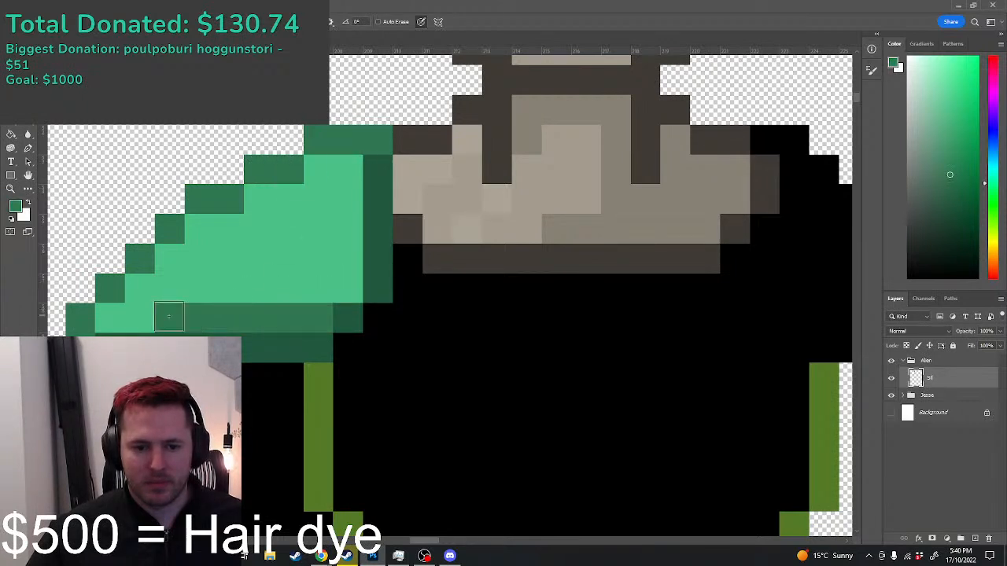
key(ctrl+z)
alt+click(318, 306)
drag(305, 317, 142, 318)
mouse_move(259, 287)
mouse_down()
mouse_move(341, 223)
mouse_move(338, 281)
mouse_move(349, 189)
mouse_up()
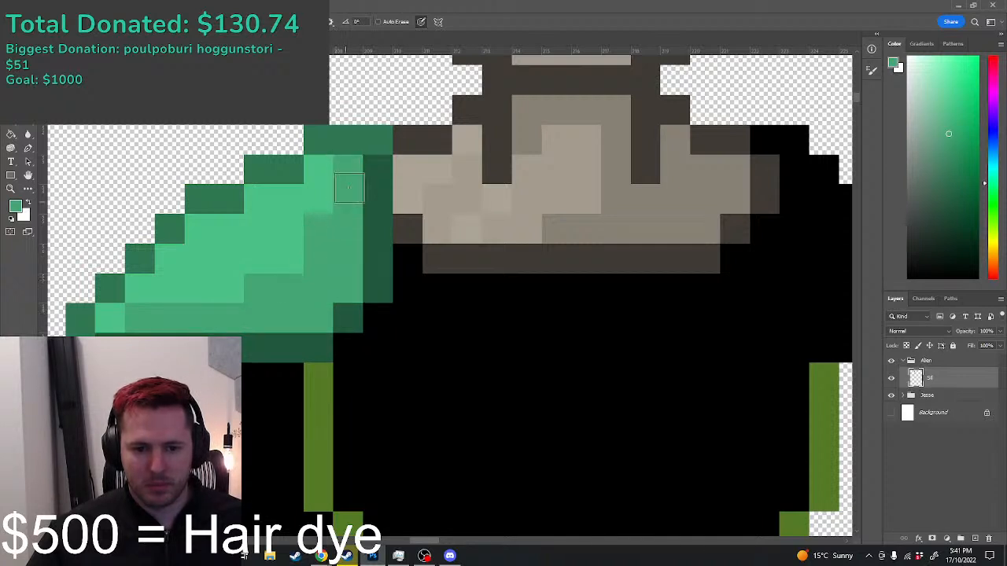
click(289, 259)
Step: Blend the left shoulder's shading into its light fill with an in-between green along the lower rows and outer corner
alt+click(302, 212)
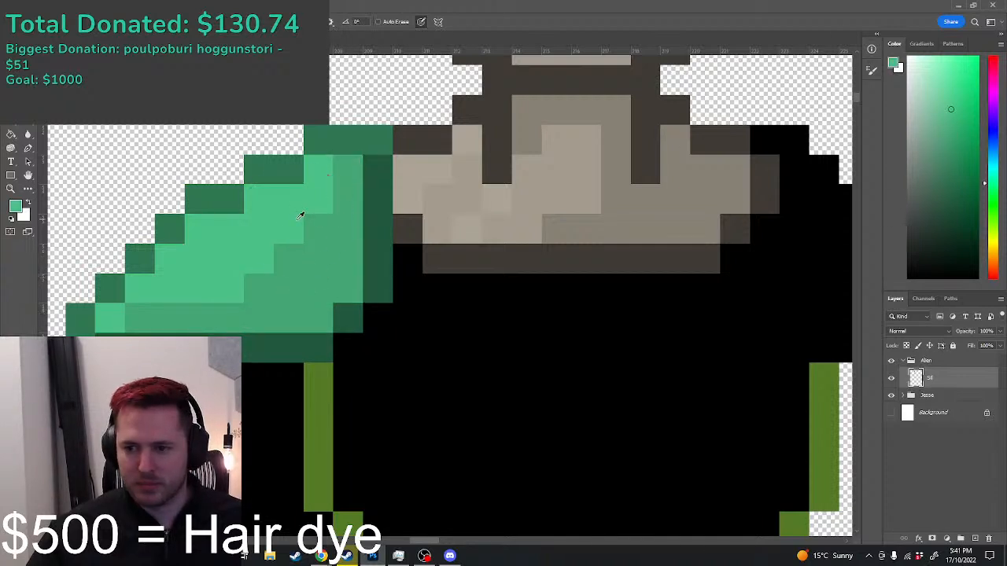
alt+click(335, 251)
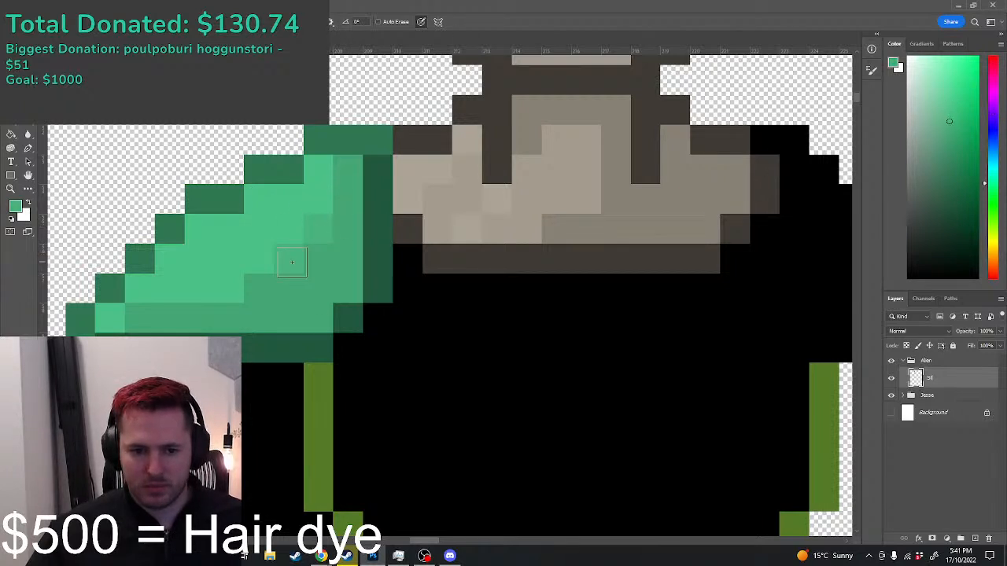
click(110, 320)
drag(167, 293, 266, 287)
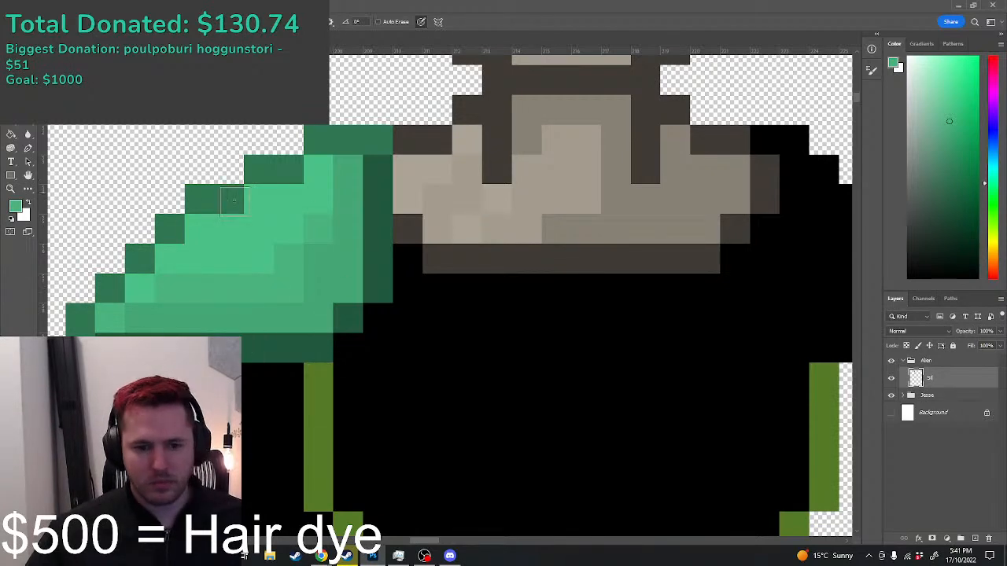
Step: Dab a slightly lighter in-between green across the middle of the left shoulder's fill and check it against the whole sprite
scroll(276, 281, down, 1)
scroll(276, 280, up, 2)
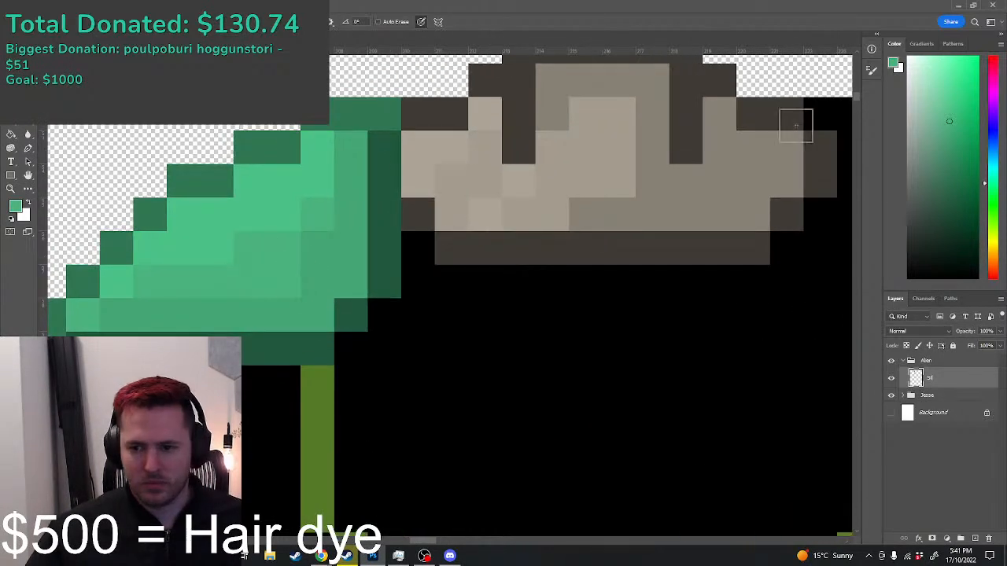
click(301, 195)
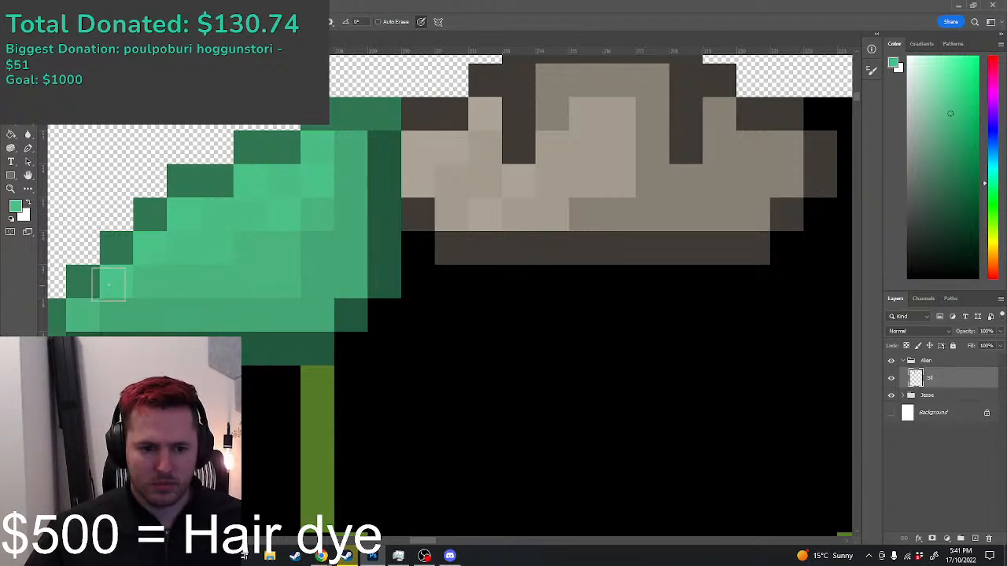
scroll(200, 280, down, 6)
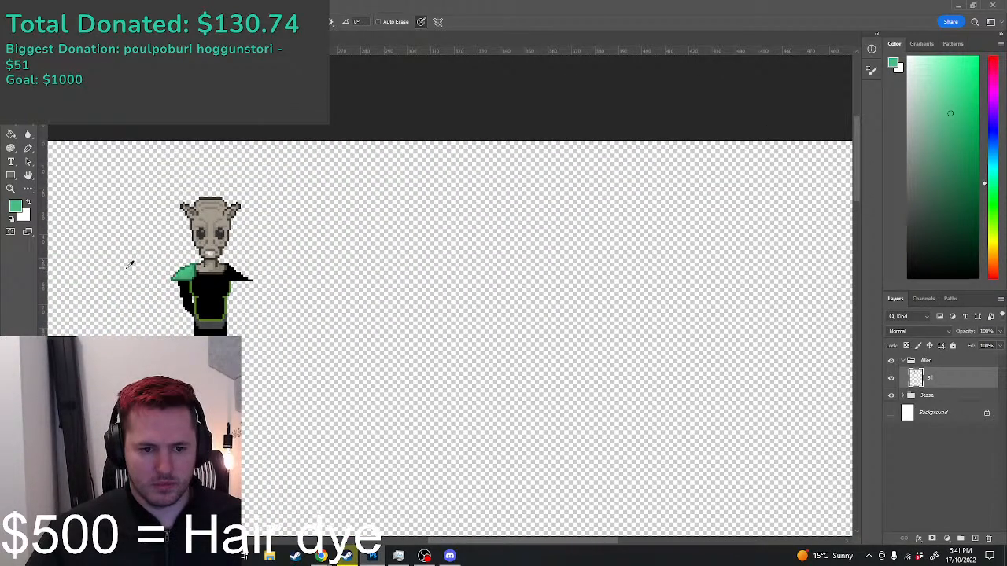
scroll(130, 265, up, 4)
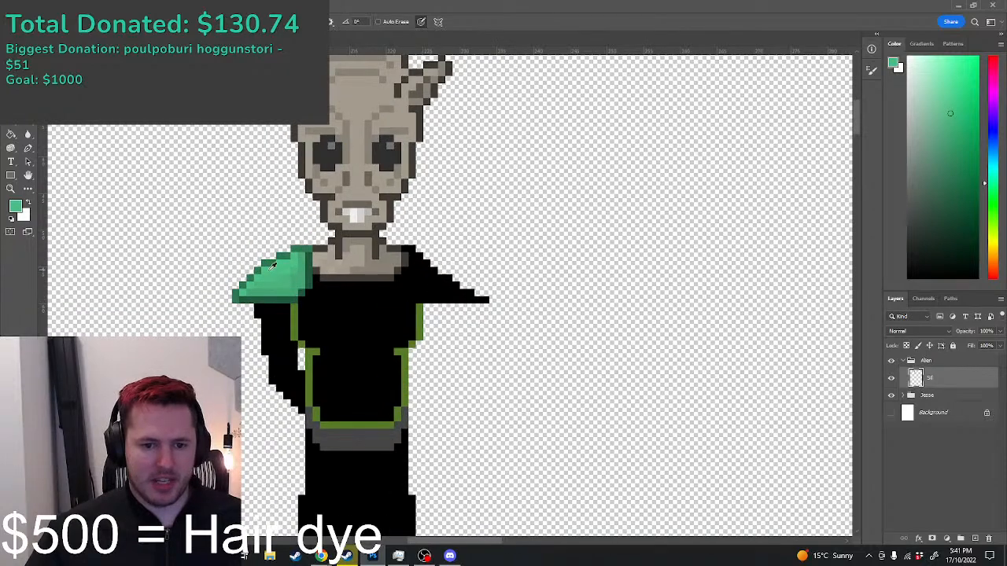
scroll(285, 342, up, 1)
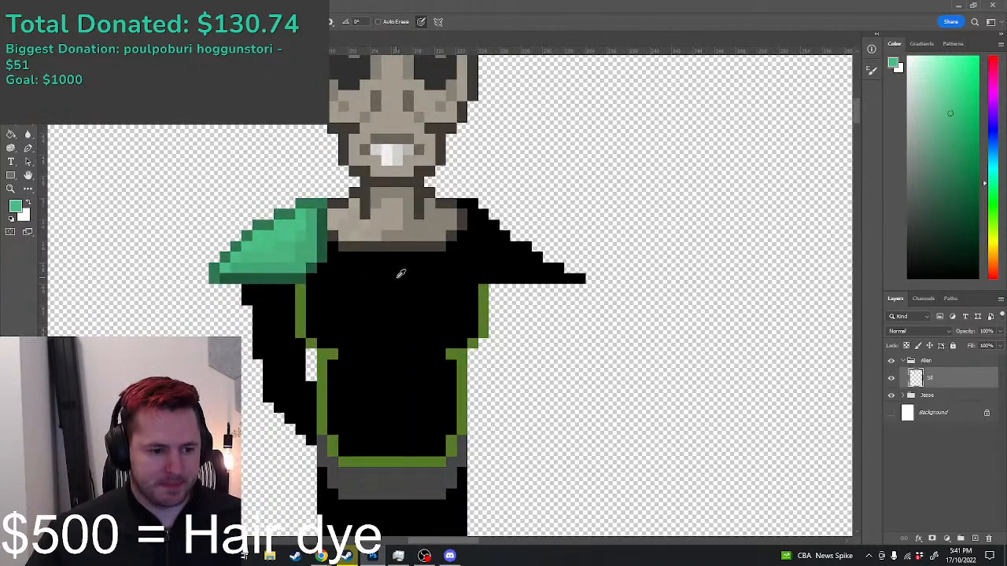
scroll(456, 226, up, 2)
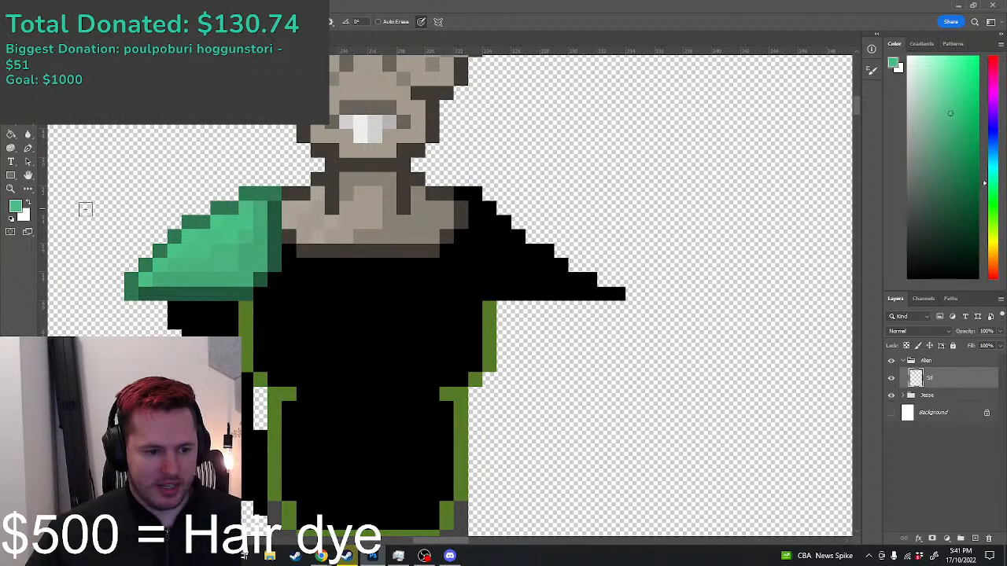
Step: Select the finished green left shoulder without the surrounding outfit and duplicate it onto a new layer
key(m)
drag(139, 171, 281, 272)
drag(110, 244, 253, 300)
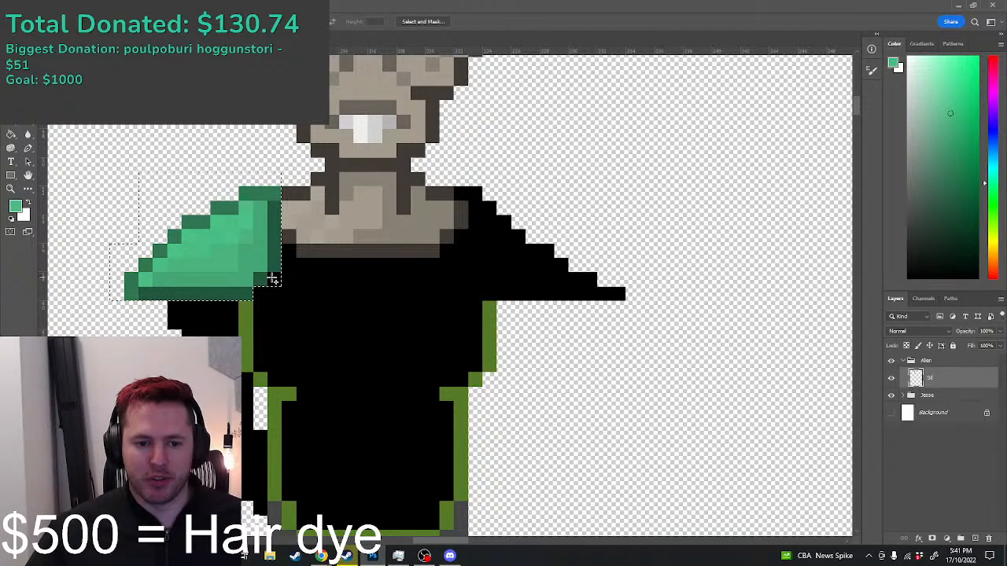
drag(81, 158, 277, 266)
drag(111, 259, 251, 297)
drag(240, 245, 265, 278)
key(ctrl+j)
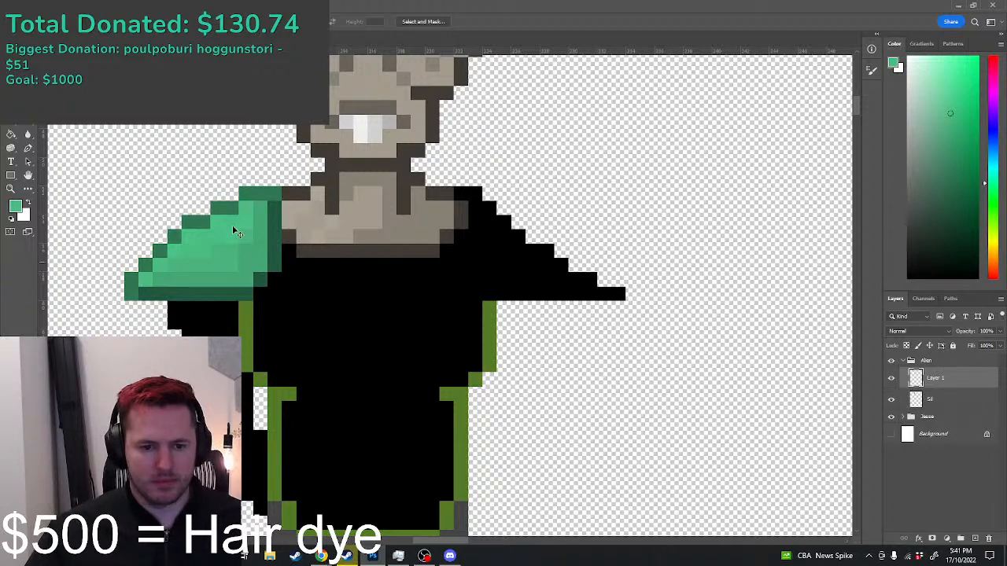
Step: Flip the duplicated shoulder horizontally and place it over the black right shoulder
key(ctrl+t)
right_click(234, 245)
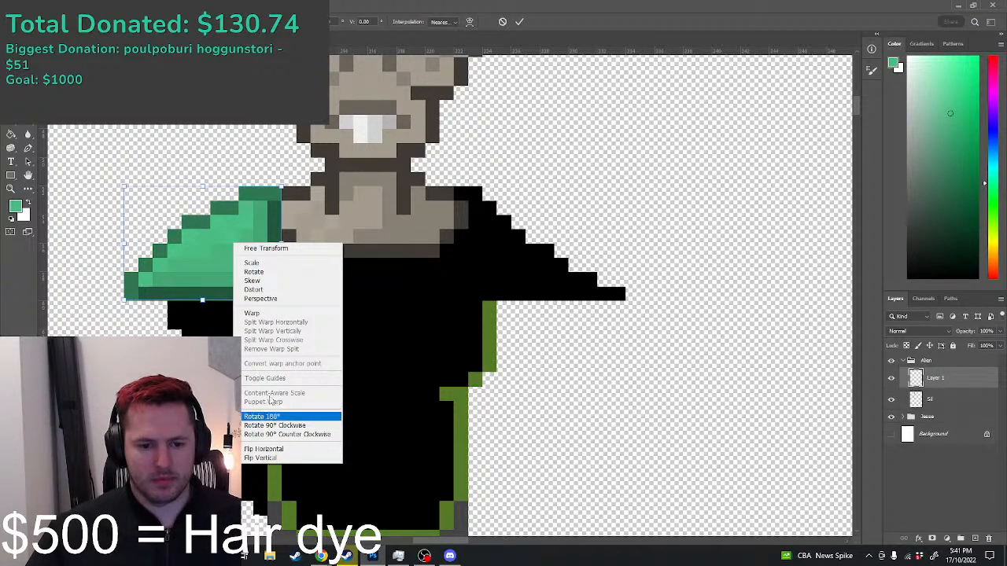
click(264, 448)
drag(214, 249, 518, 250)
key(Return)
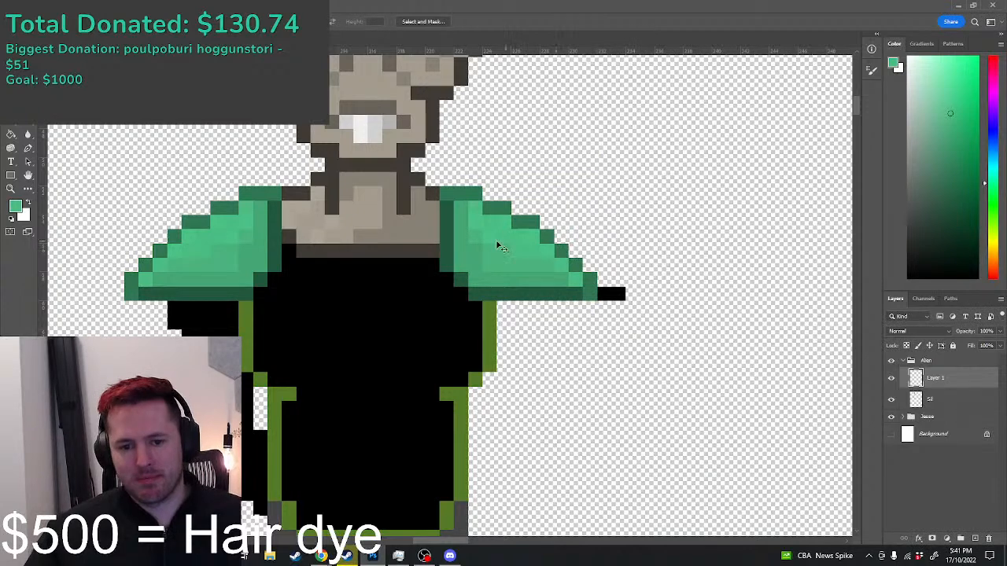
Step: Nudge the mirrored shoulder outward by one sprite pixel so it meets the edge of the neck area
key(ctrl+t)
key(Return)
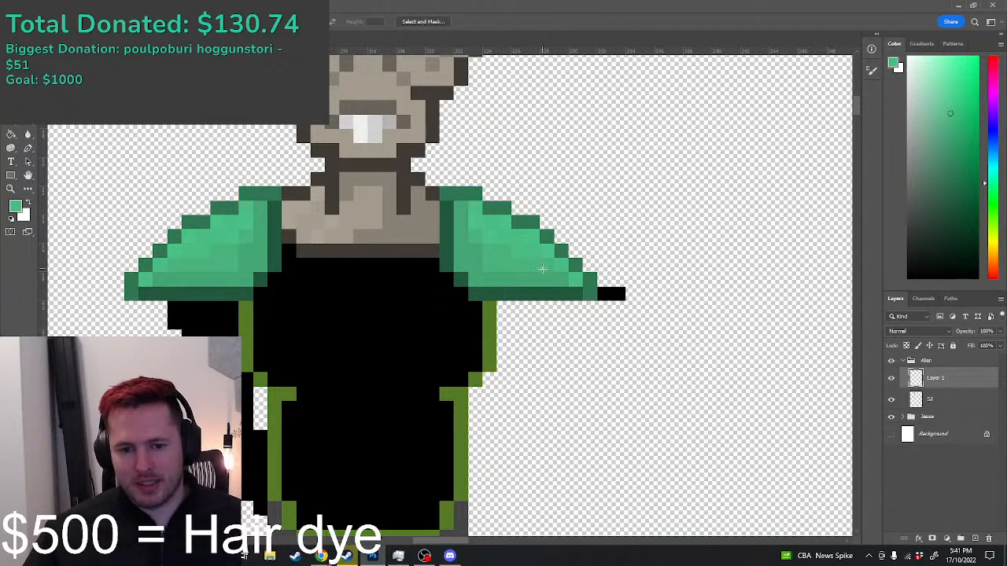
key(Right)
key(Right)
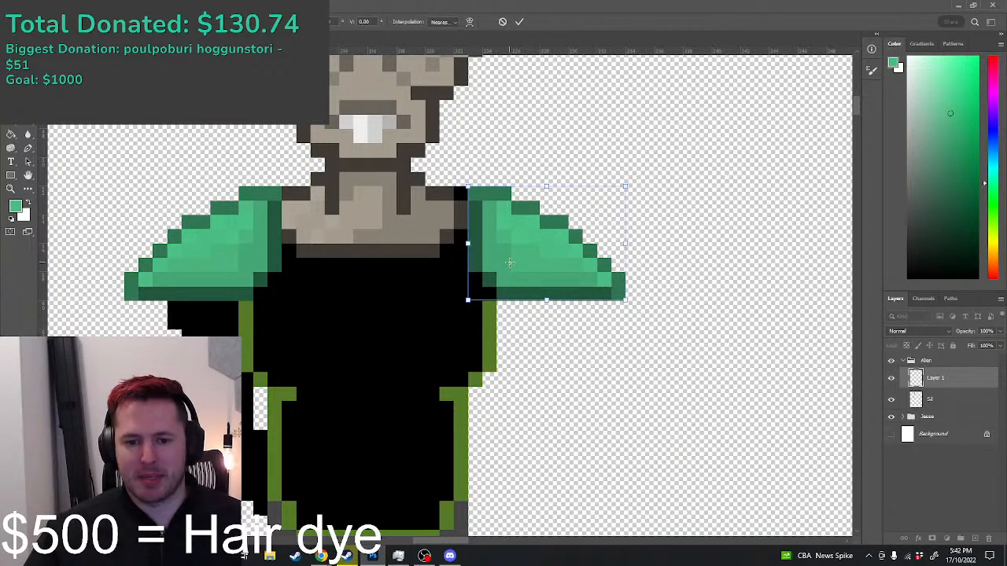
key(Return)
key(ctrl+t)
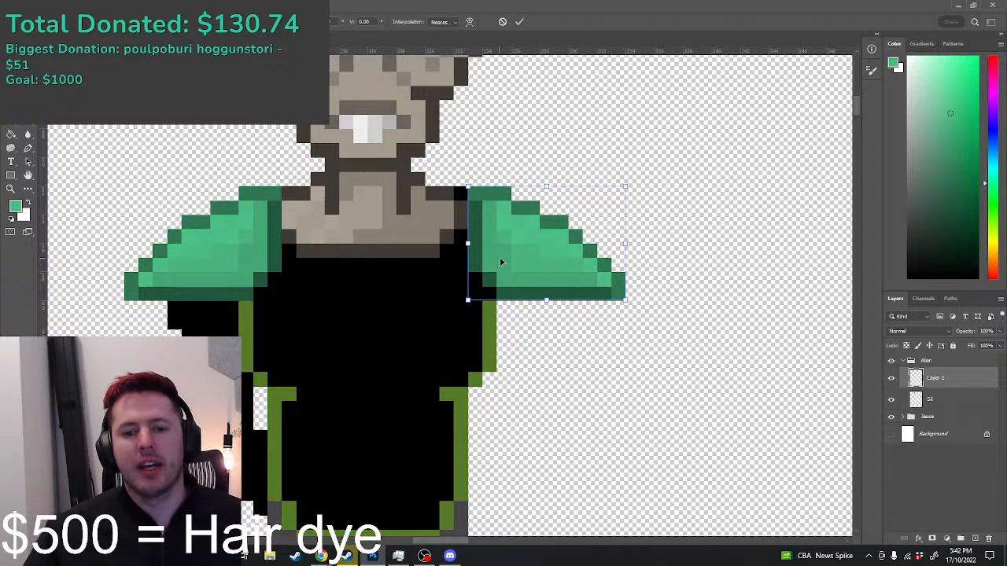
key(Left)
key(Return)
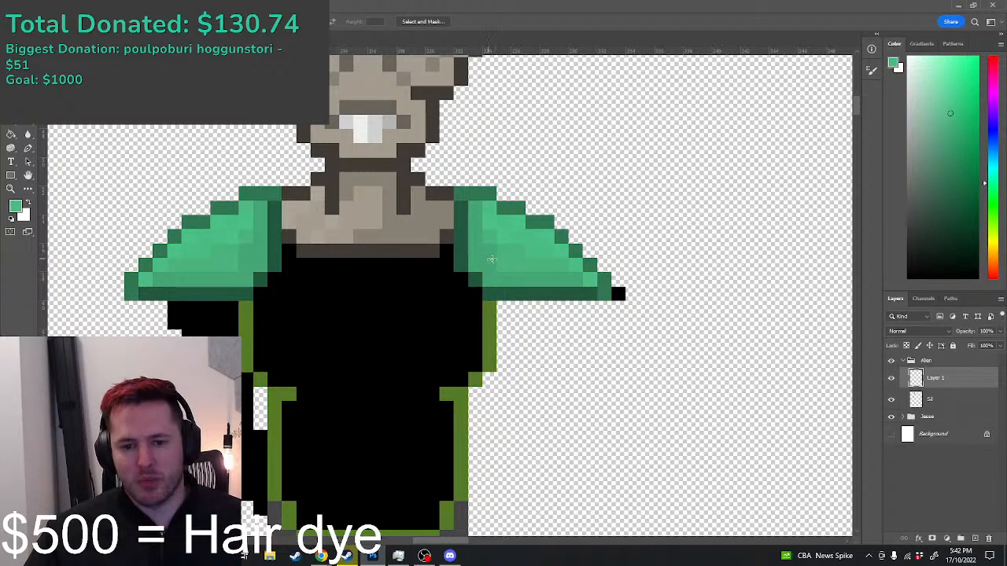
Step: Merge the mirrored shoulder down into the alien's sprite layer and remove the leftover black pixel at its outer tip
drag(605, 275, 615, 295)
drag(648, 257, 615, 314)
right_click(962, 382)
click(846, 415)
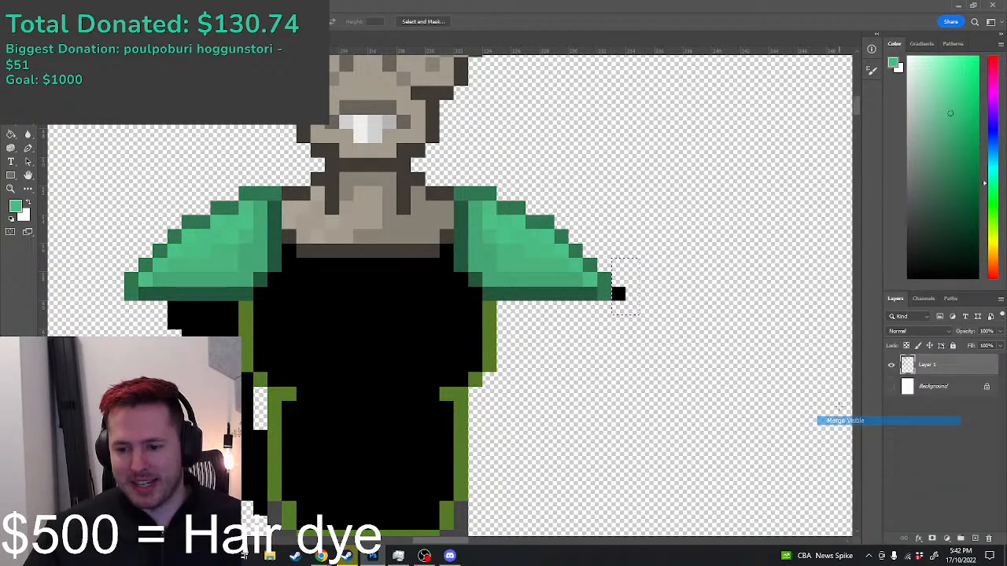
right_click(933, 378)
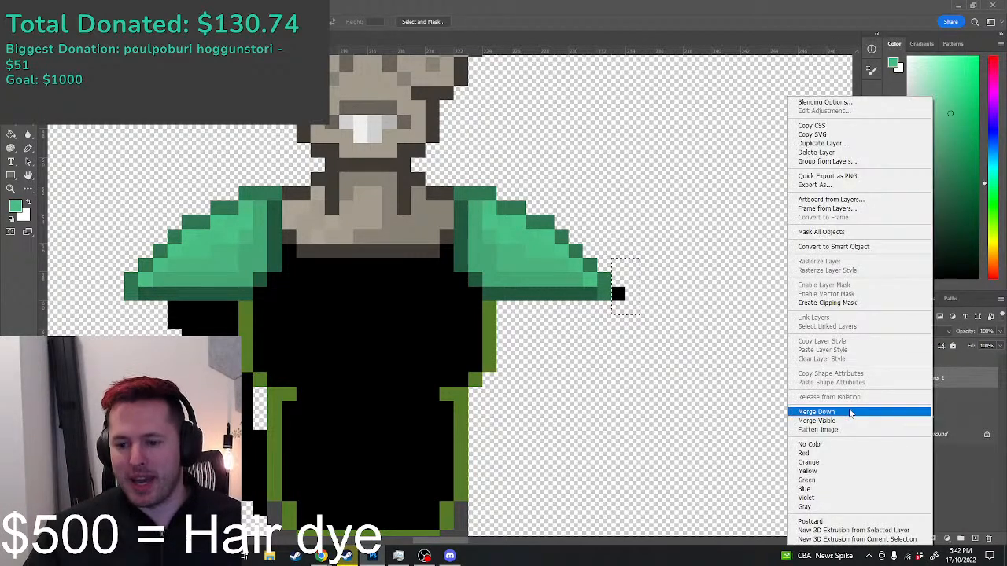
click(826, 412)
drag(668, 260, 611, 329)
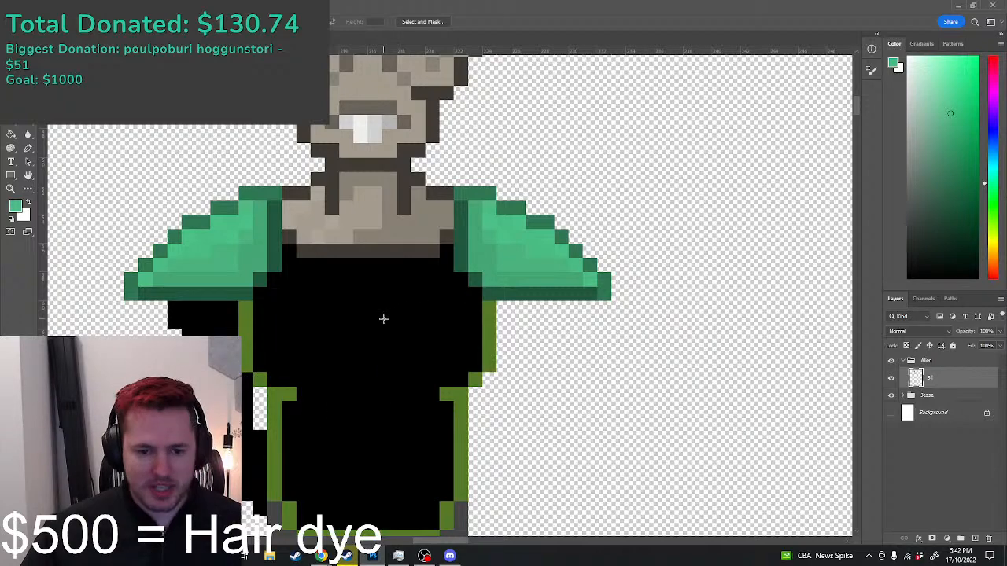
Step: Sample the outfit's olive green trim and thicken the left chest trim inward beneath the shoulder
scroll(384, 319, down, 5)
scroll(381, 330, up, 4)
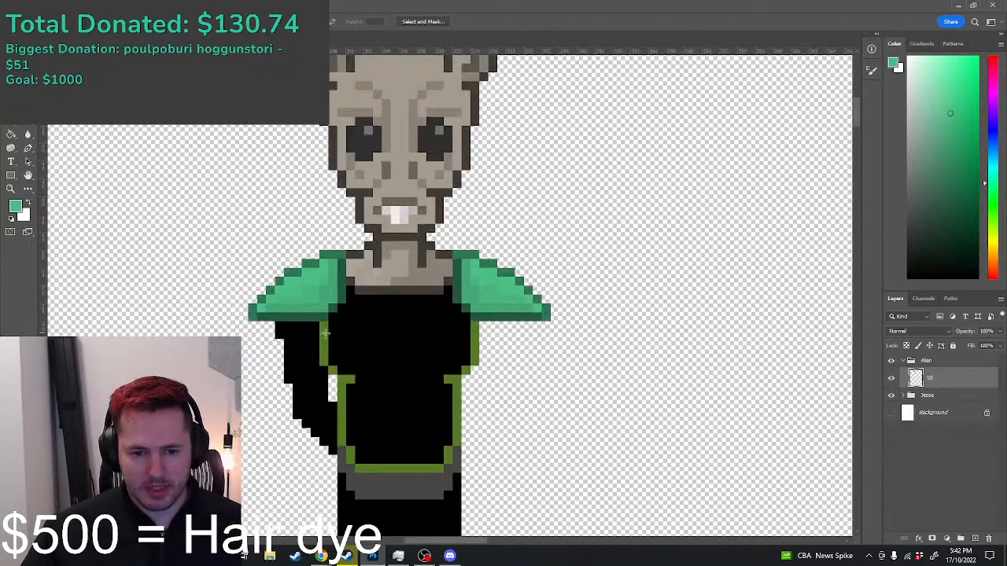
key(b)
alt+click(324, 335)
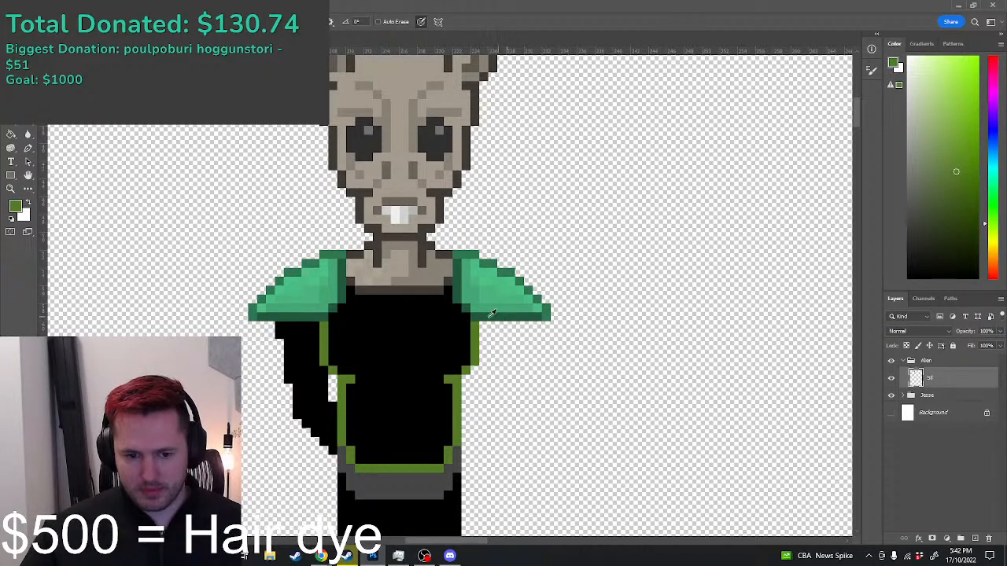
alt+click(334, 337)
alt+click(325, 329)
drag(332, 317, 334, 344)
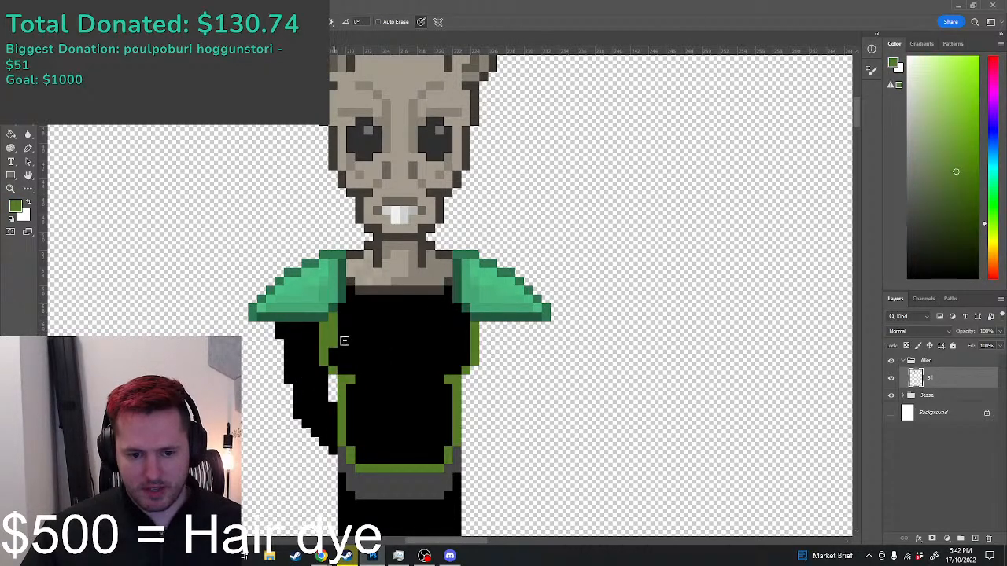
Step: Choose a slightly darker olive green for the left chest trim's outer edge and paint a patch inside the right chest trim
click(954, 190)
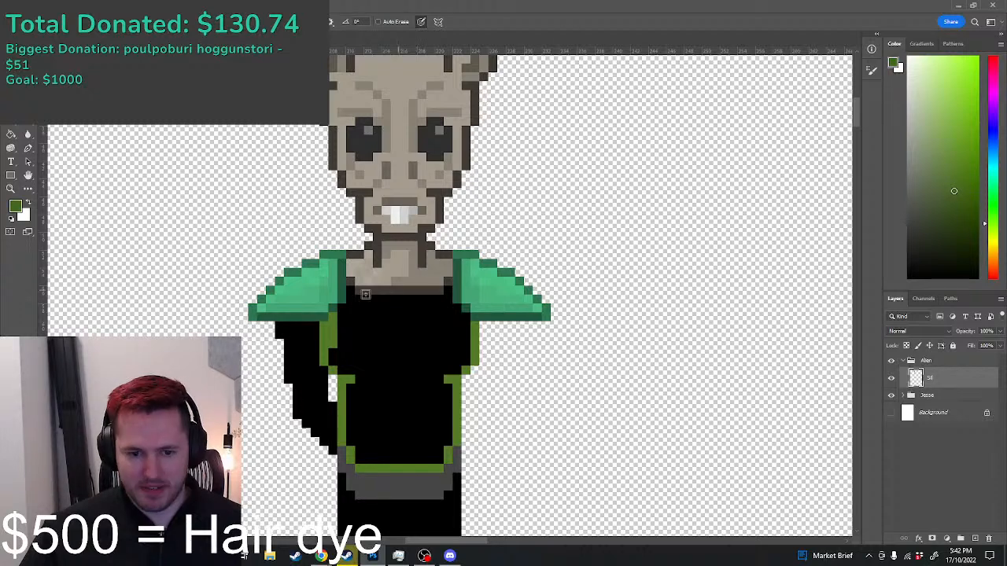
drag(322, 325, 322, 359)
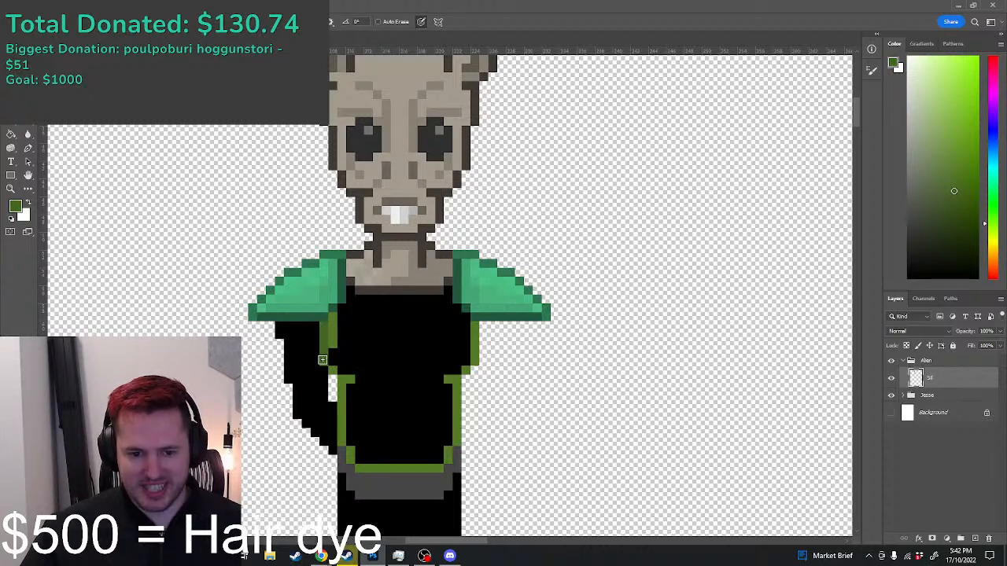
drag(448, 329, 460, 332)
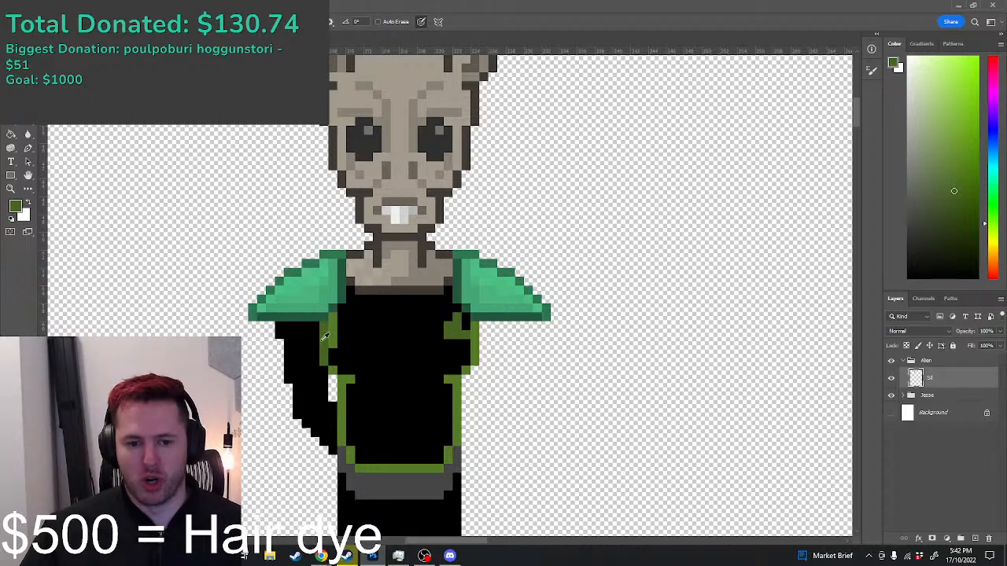
Step: Choose a darker olive green and repaint the outer edges of the torso's left and bottom trim with it
click(955, 212)
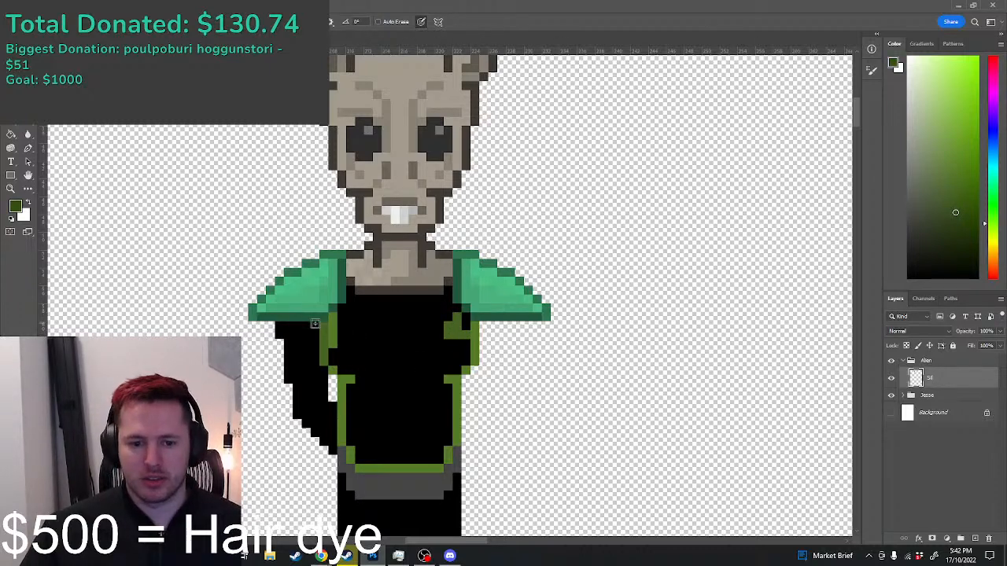
drag(323, 352, 331, 370)
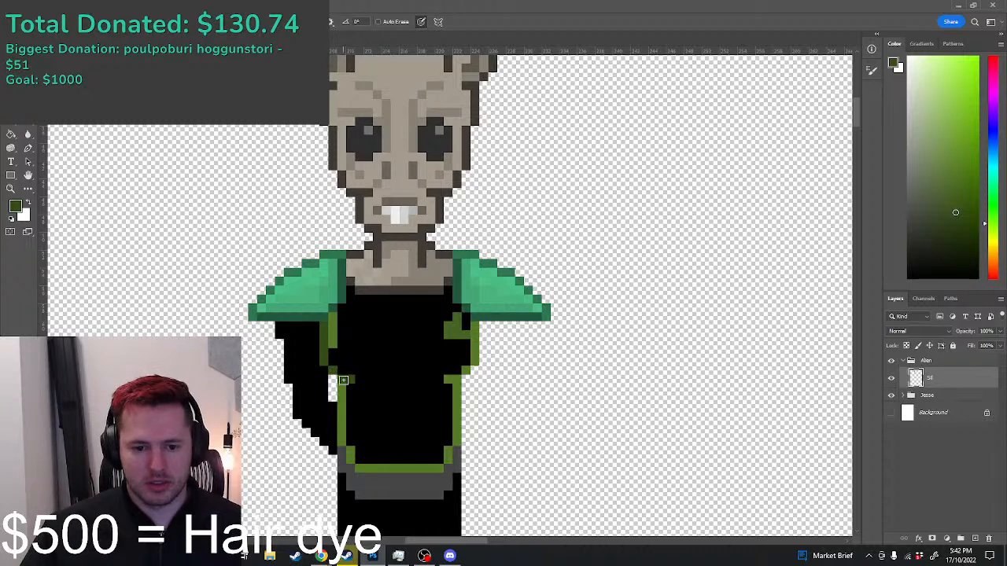
drag(341, 442, 350, 453)
click(357, 463)
shift+click(444, 460)
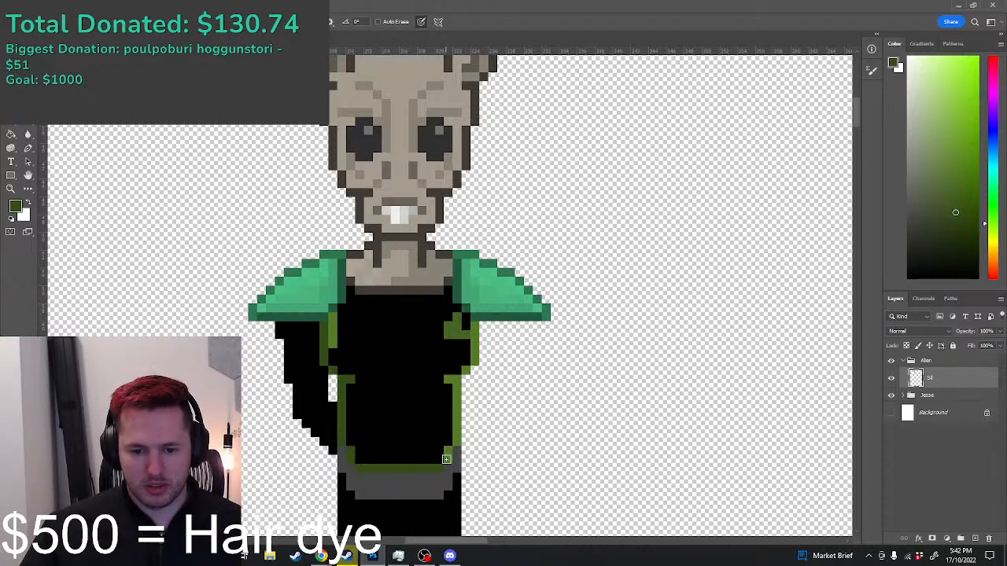
Step: Darken the torso's right trim, using an even deeper olive green for the shadowed edges and lower trim
shift+click(457, 382)
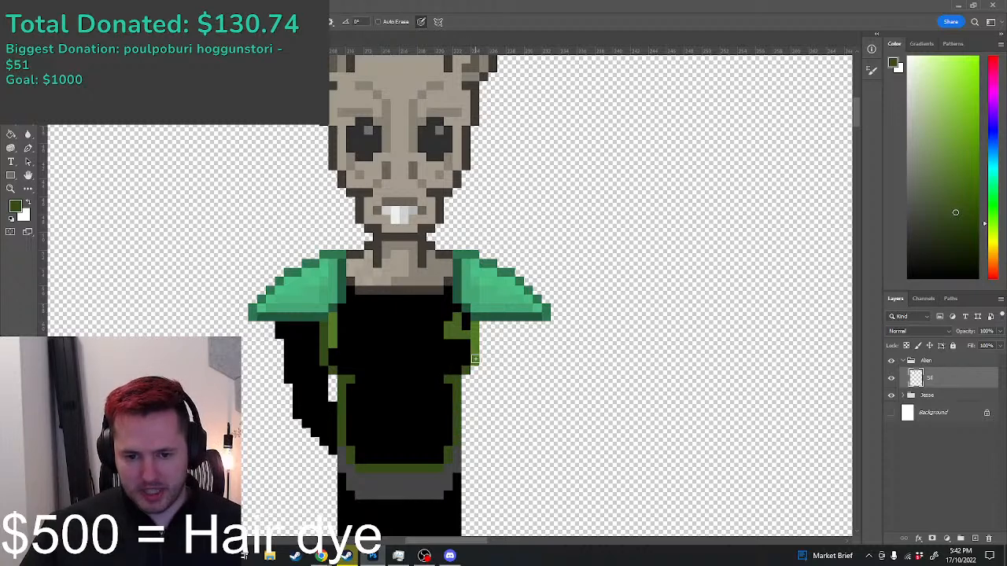
drag(475, 359, 471, 327)
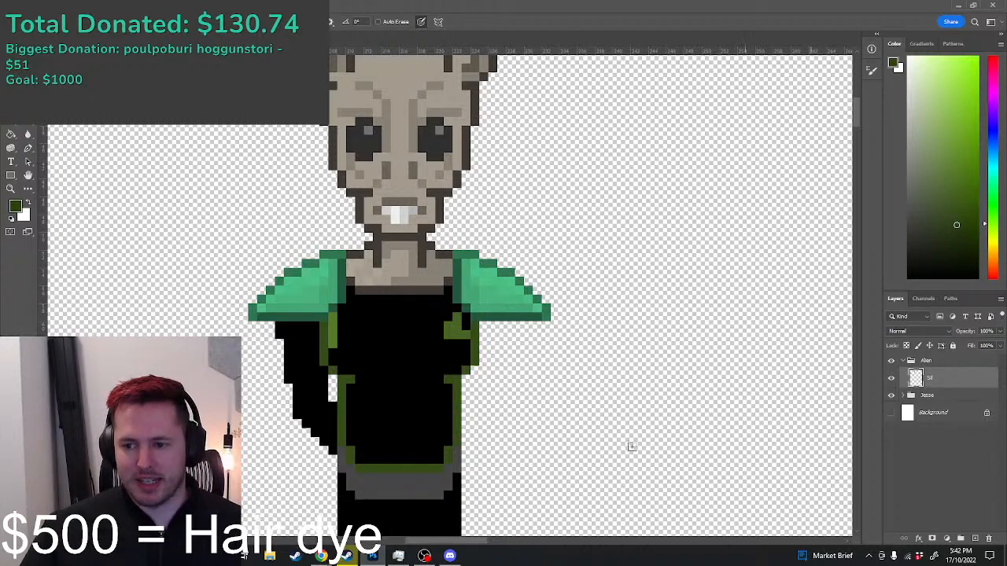
alt+click(441, 436)
click(448, 443)
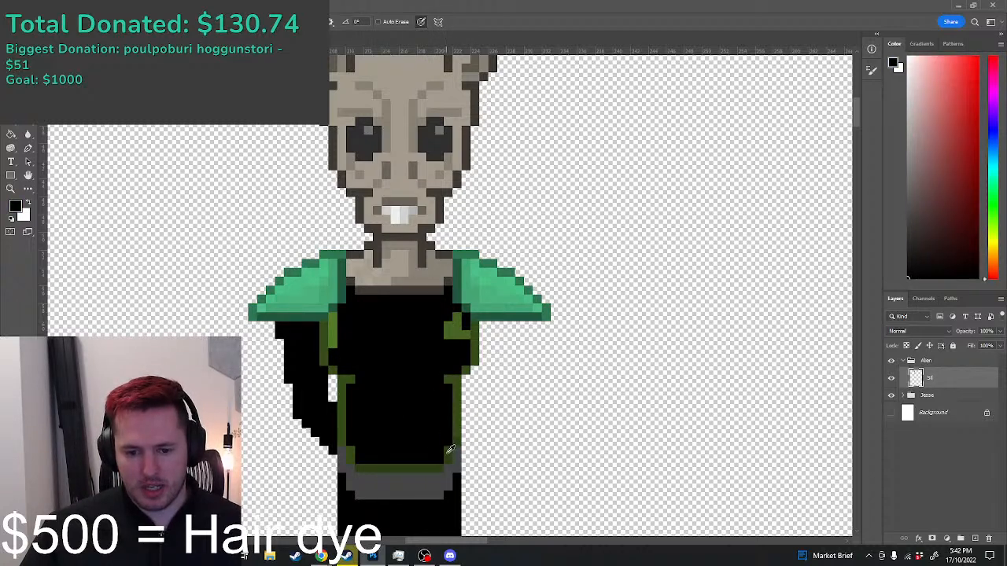
alt+click(453, 444)
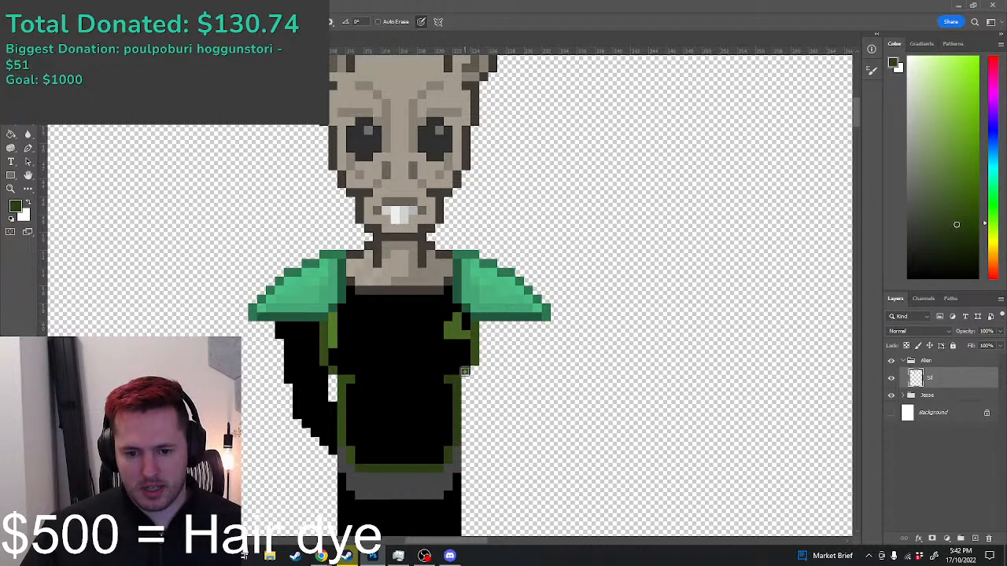
Step: Sample the trim's light olive green and fill the left half of the black torso with it
alt+click(334, 320)
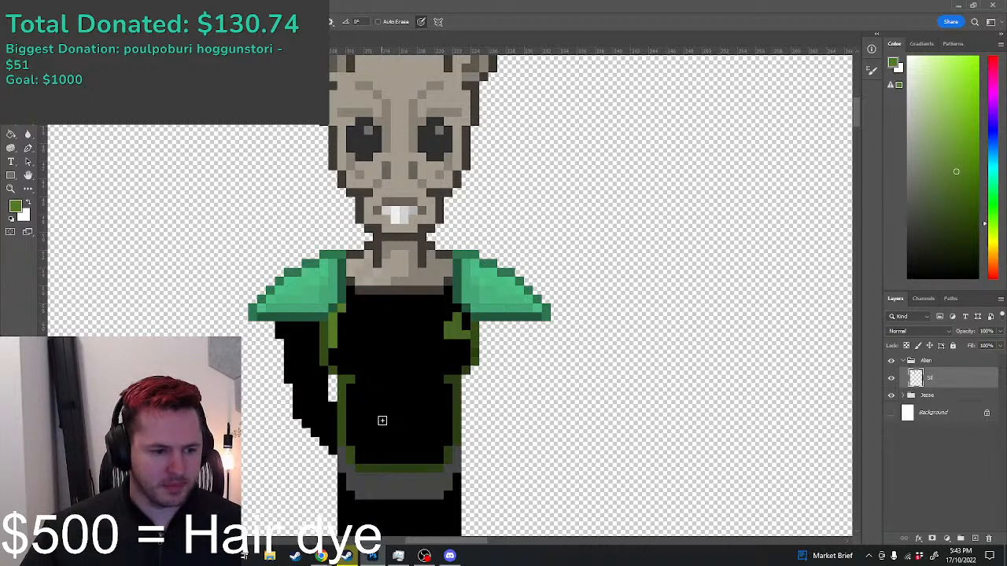
scroll(346, 397, up, 2)
drag(360, 238, 354, 288)
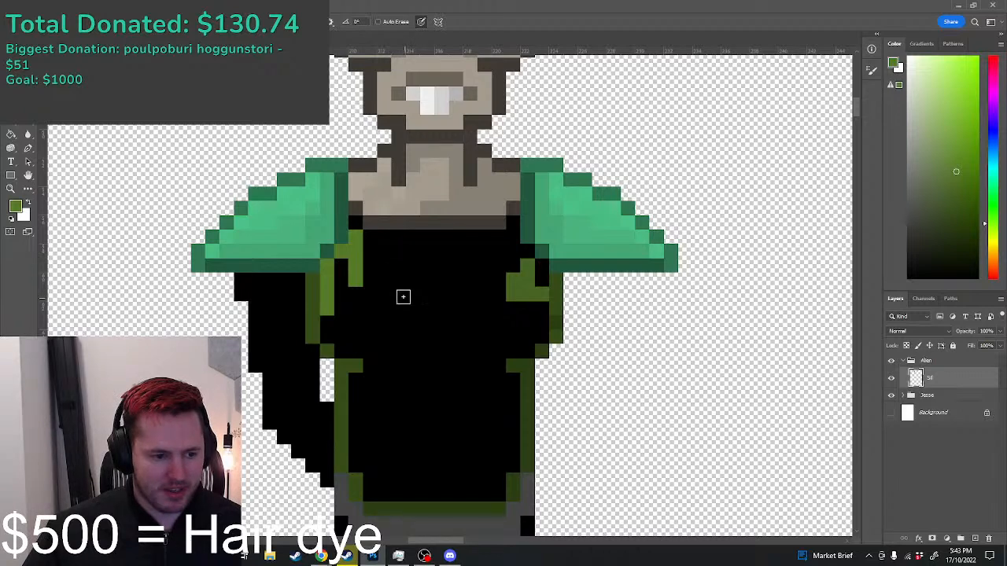
mouse_move(358, 224)
mouse_down()
mouse_move(361, 283)
mouse_move(345, 257)
mouse_move(337, 332)
mouse_move(335, 319)
mouse_move(383, 290)
mouse_move(411, 301)
mouse_move(357, 313)
mouse_move(342, 347)
mouse_move(469, 342)
mouse_move(359, 323)
mouse_move(471, 321)
mouse_move(365, 311)
mouse_move(421, 324)
mouse_move(351, 336)
mouse_move(484, 271)
mouse_move(429, 291)
mouse_move(425, 254)
mouse_move(374, 267)
mouse_move(408, 269)
mouse_move(365, 245)
mouse_move(438, 252)
mouse_move(442, 287)
mouse_move(406, 241)
mouse_move(422, 294)
mouse_move(409, 382)
mouse_move(389, 398)
mouse_move(381, 365)
mouse_move(391, 368)
mouse_move(387, 397)
mouse_move(361, 392)
mouse_move(357, 458)
mouse_move(378, 489)
mouse_move(410, 485)
mouse_move(410, 409)
mouse_move(431, 490)
mouse_move(398, 474)
mouse_move(373, 405)
mouse_move(379, 477)
mouse_move(402, 427)
mouse_move(371, 483)
mouse_up()
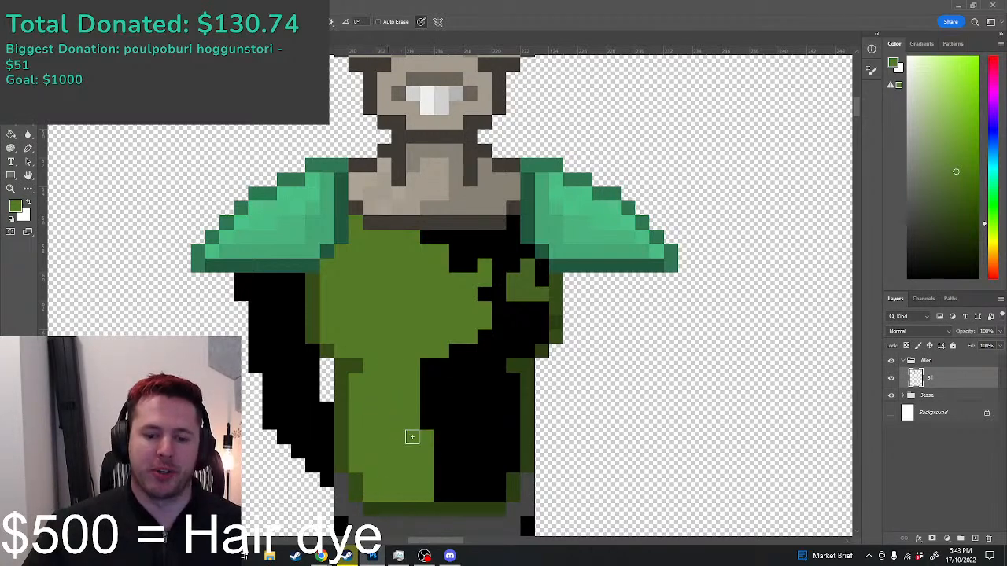
Step: Sample the mid olive green and paint the right side of the chest and upper waist as a shaded area
alt+click(514, 293)
mouse_move(437, 238)
mouse_down()
mouse_move(487, 242)
mouse_move(513, 226)
mouse_move(491, 260)
mouse_move(464, 246)
mouse_move(473, 244)
mouse_move(460, 276)
mouse_up()
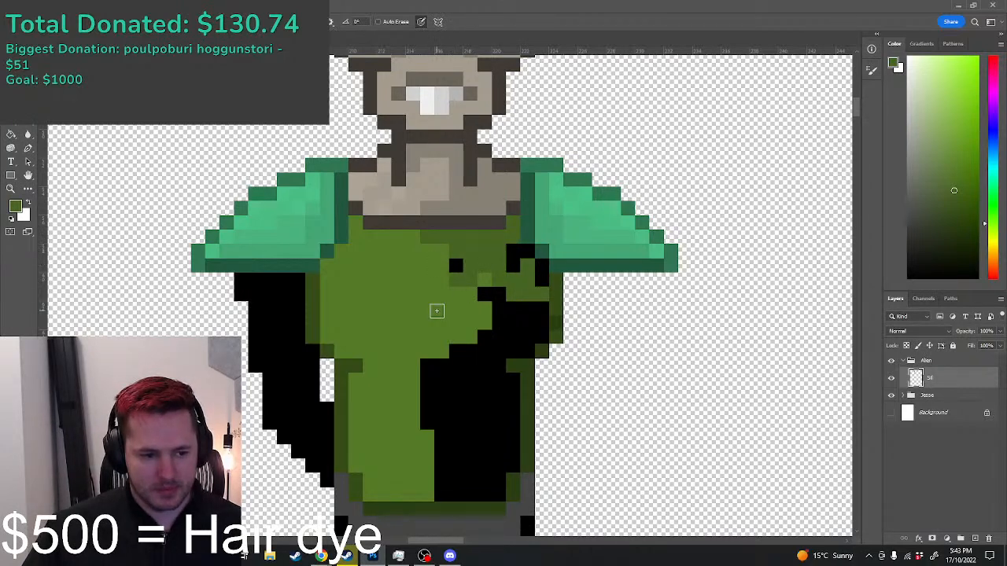
scroll(549, 338, up, 1)
alt+click(475, 224)
mouse_move(483, 223)
mouse_down()
mouse_move(516, 235)
mouse_move(492, 245)
mouse_move(531, 247)
mouse_move(536, 271)
mouse_move(524, 330)
mouse_move(538, 324)
mouse_move(491, 356)
mouse_move(510, 352)
mouse_move(462, 242)
mouse_move(471, 328)
mouse_move(500, 304)
mouse_up()
mouse_move(432, 242)
mouse_down()
mouse_move(470, 309)
mouse_move(458, 373)
mouse_move(466, 422)
mouse_move(473, 370)
mouse_move(496, 405)
mouse_move(499, 392)
mouse_move(490, 418)
mouse_up()
scroll(492, 415, down, 2)
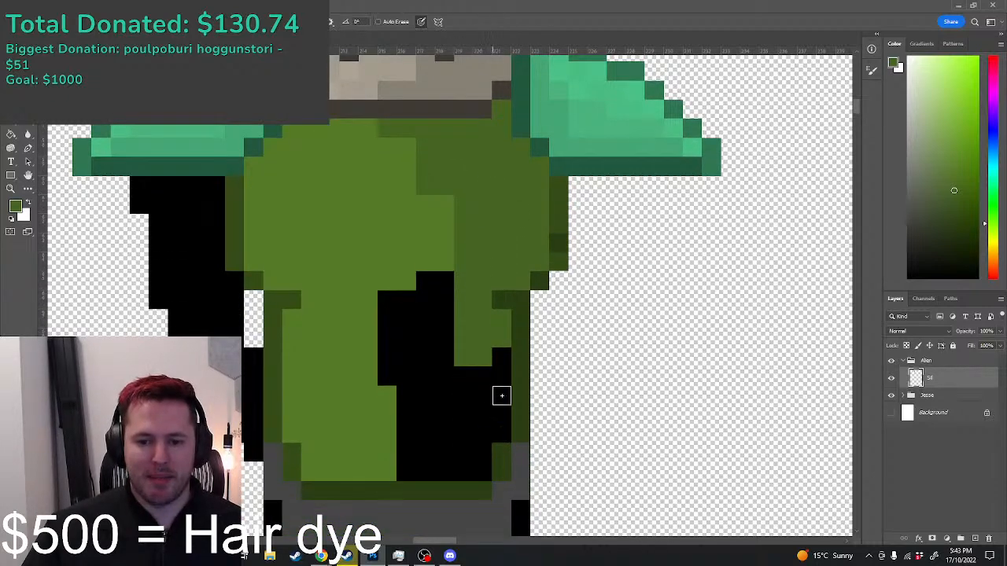
Step: Fill the remaining black torso with light olive in the middle and mid olive along the right and left sides
alt+click(561, 240)
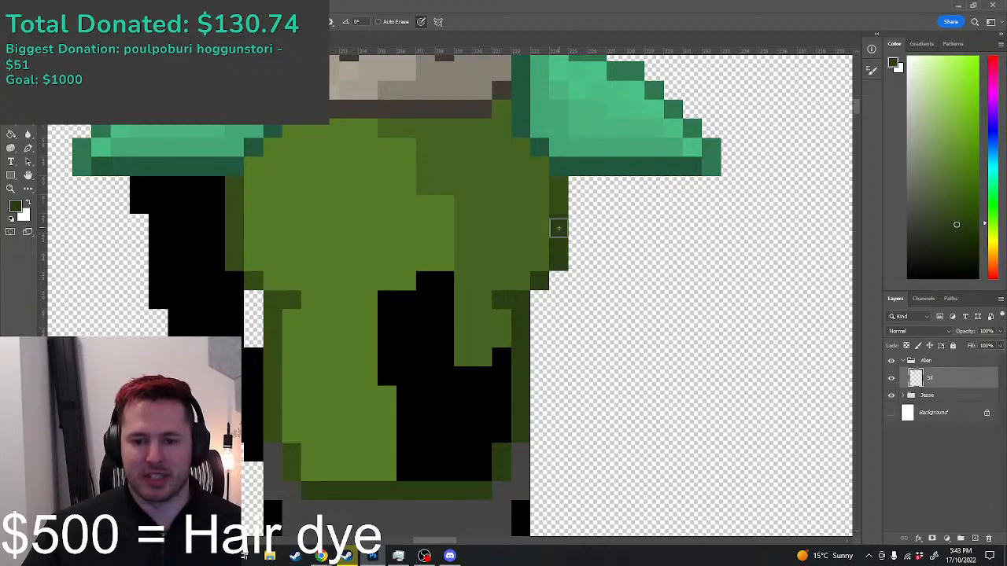
alt+click(479, 299)
mouse_move(459, 373)
mouse_down()
mouse_move(449, 463)
mouse_move(466, 407)
mouse_move(479, 462)
mouse_move(482, 358)
mouse_move(495, 375)
mouse_move(500, 425)
mouse_move(493, 342)
mouse_move(483, 395)
mouse_move(459, 397)
mouse_up()
alt+click(392, 254)
mouse_move(444, 280)
mouse_down()
mouse_move(445, 316)
mouse_move(425, 276)
mouse_move(409, 274)
mouse_move(434, 350)
mouse_move(386, 337)
mouse_move(413, 448)
mouse_move(430, 416)
mouse_move(399, 467)
mouse_move(425, 460)
mouse_up()
alt+click(472, 378)
mouse_move(292, 325)
mouse_down()
mouse_move(292, 378)
mouse_move(287, 279)
mouse_move(262, 257)
mouse_move(246, 188)
mouse_up()
Step: Paint a mid olive band across the waist to separate the chest from the belly
scroll(362, 339, down, 8)
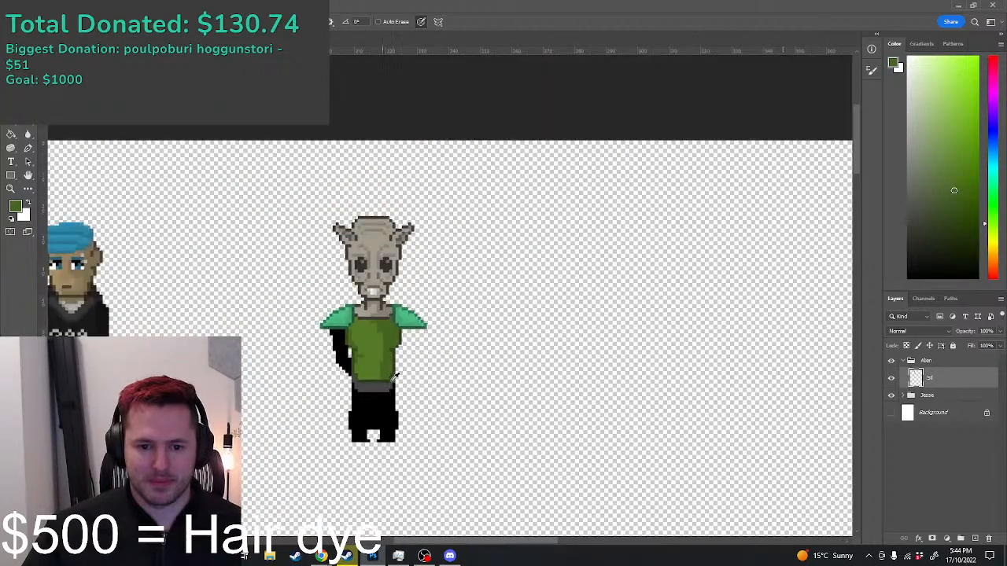
scroll(408, 386, up, 6)
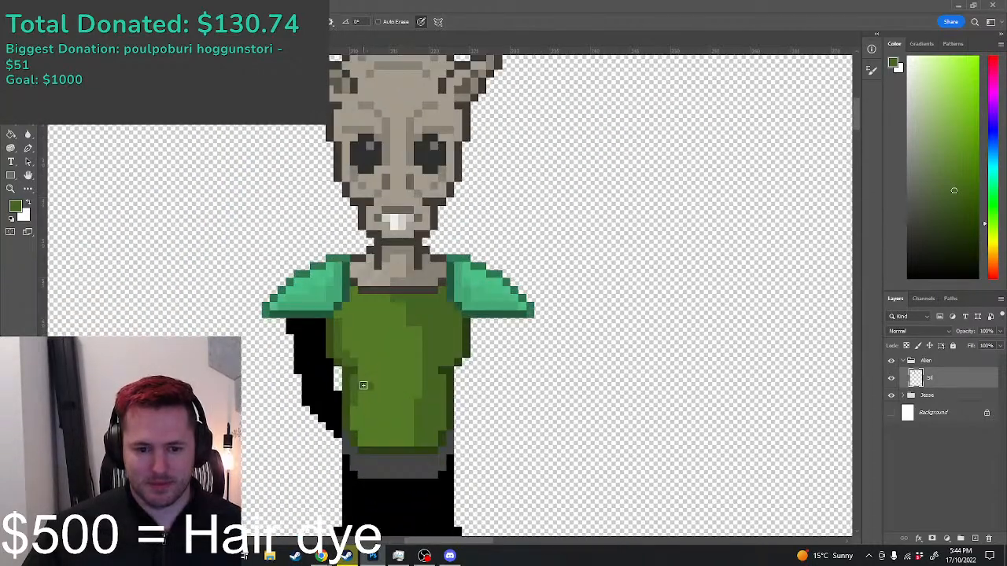
drag(391, 381, 417, 386)
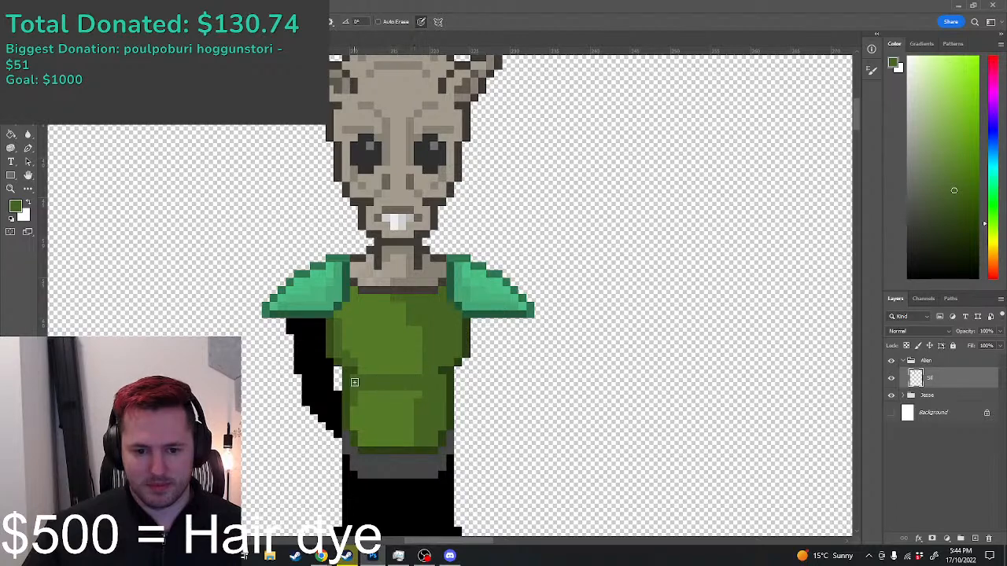
Step: Round the chest highlight with light olive toward the right and taper its lower edge using mid olive
scroll(409, 377, down, 3)
scroll(401, 346, up, 4)
alt+click(392, 329)
mouse_move(396, 318)
mouse_down()
mouse_move(434, 353)
mouse_move(422, 369)
mouse_move(430, 360)
mouse_up()
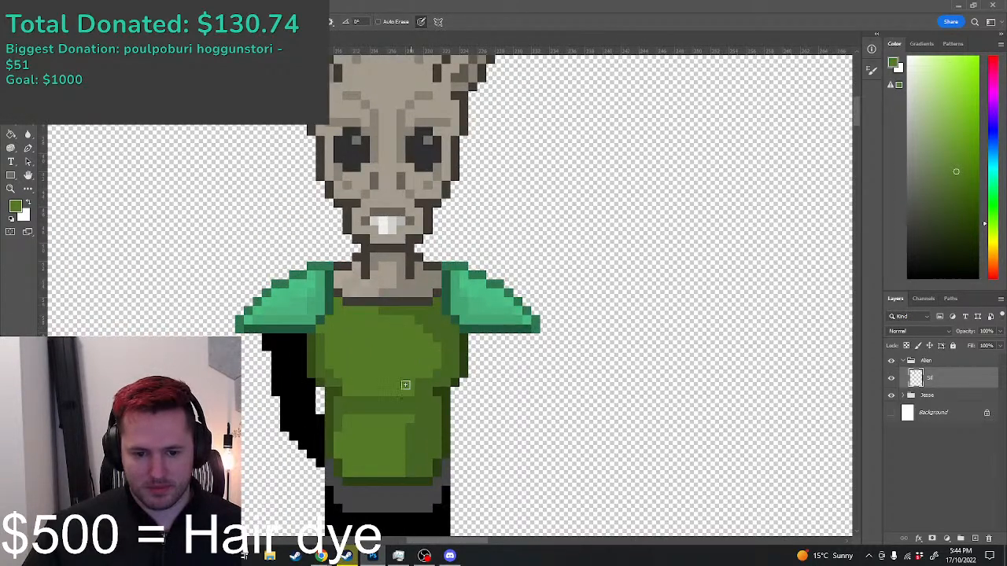
alt+click(348, 396)
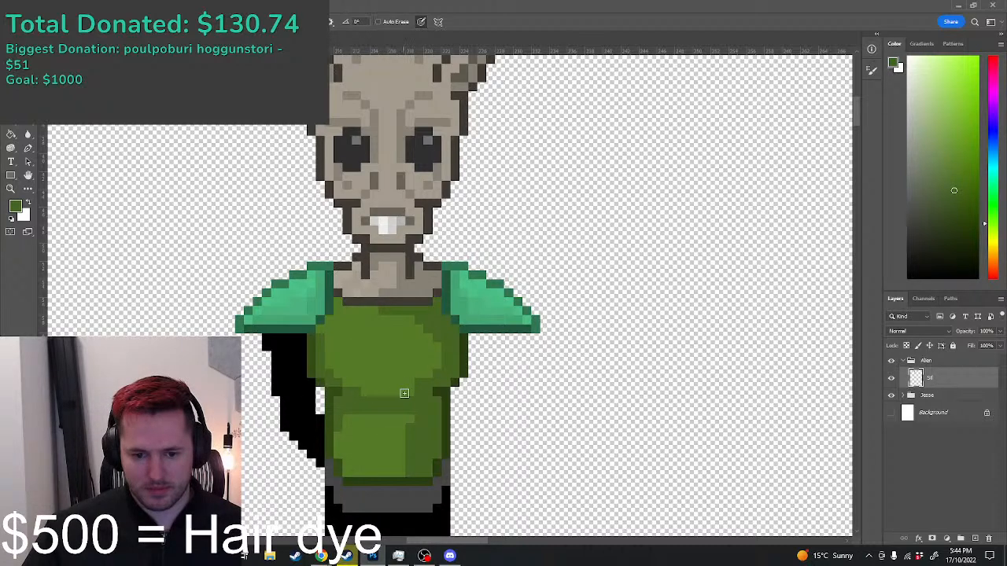
alt+click(375, 383)
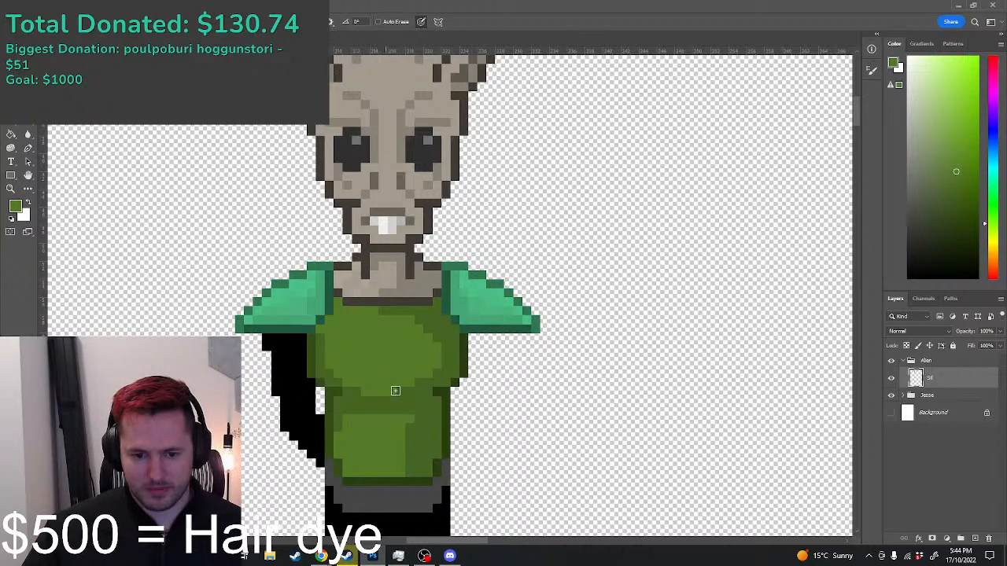
alt+click(397, 405)
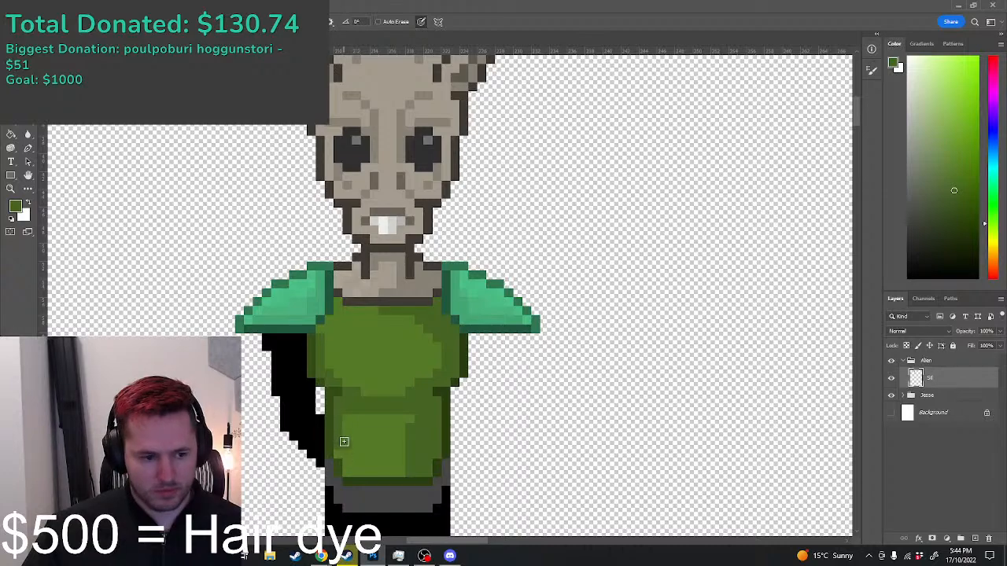
Step: Shade the belly's left side and lower edge in mid olive, leaving a smaller light patch with cut lower corners
scroll(343, 434, up, 4)
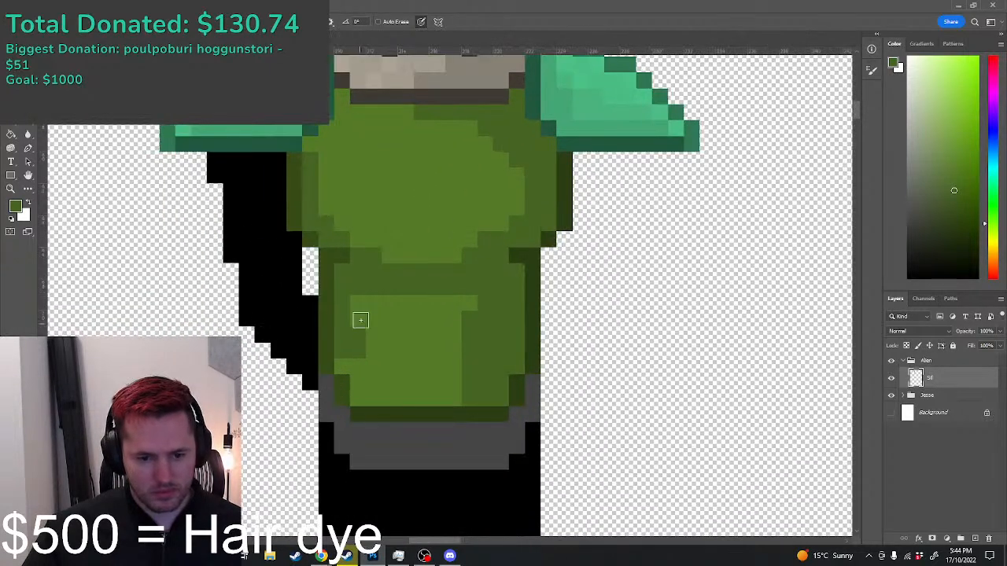
mouse_move(360, 320)
mouse_down()
mouse_move(374, 392)
mouse_move(353, 359)
mouse_move(360, 390)
mouse_move(416, 396)
mouse_move(376, 384)
mouse_up()
click(348, 364)
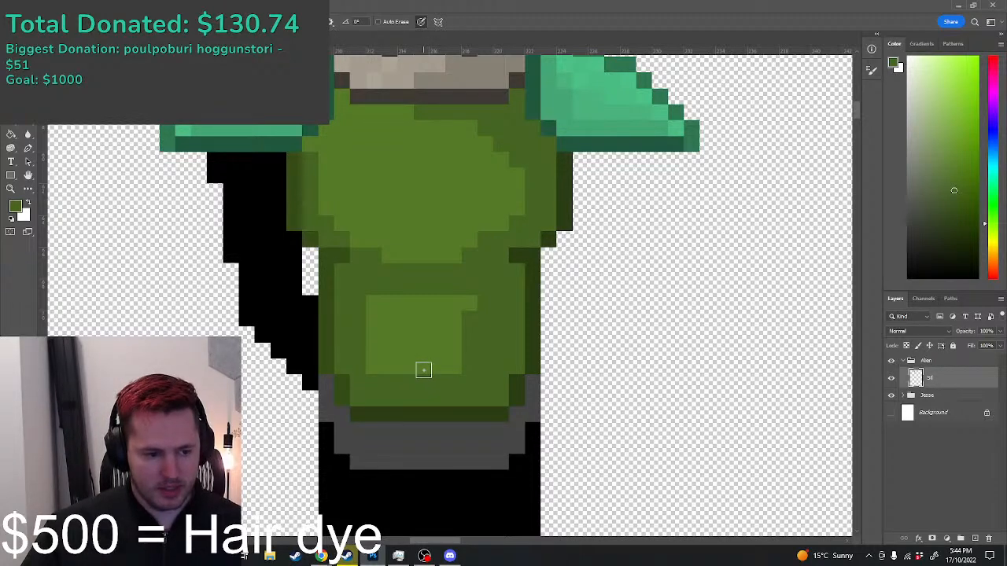
click(371, 371)
click(436, 367)
click(452, 366)
Step: Touch up the belly highlight's lower edge in light olive and trim its protruding upper corners with mid olive
alt+click(428, 352)
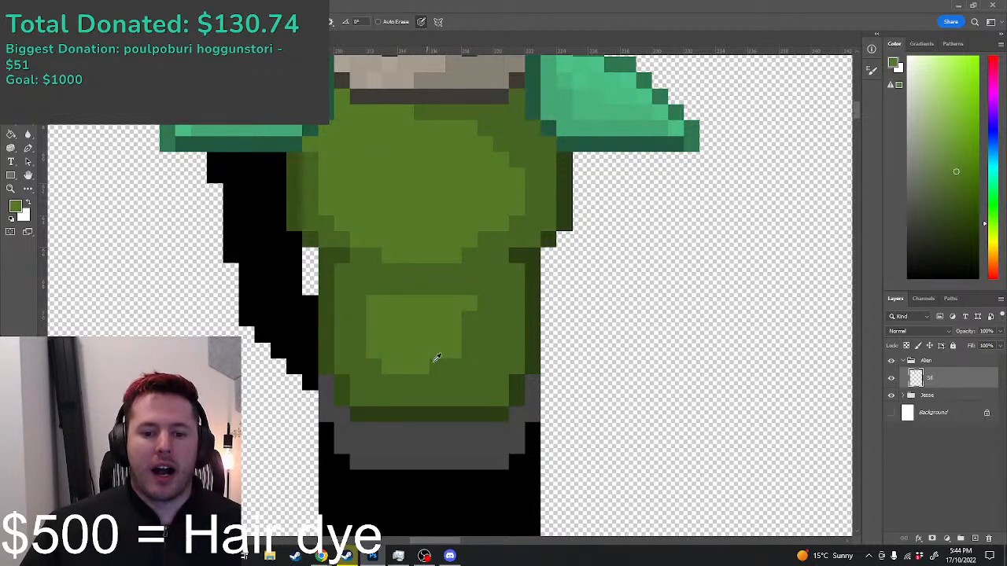
click(436, 361)
alt+click(359, 289)
alt+click(370, 301)
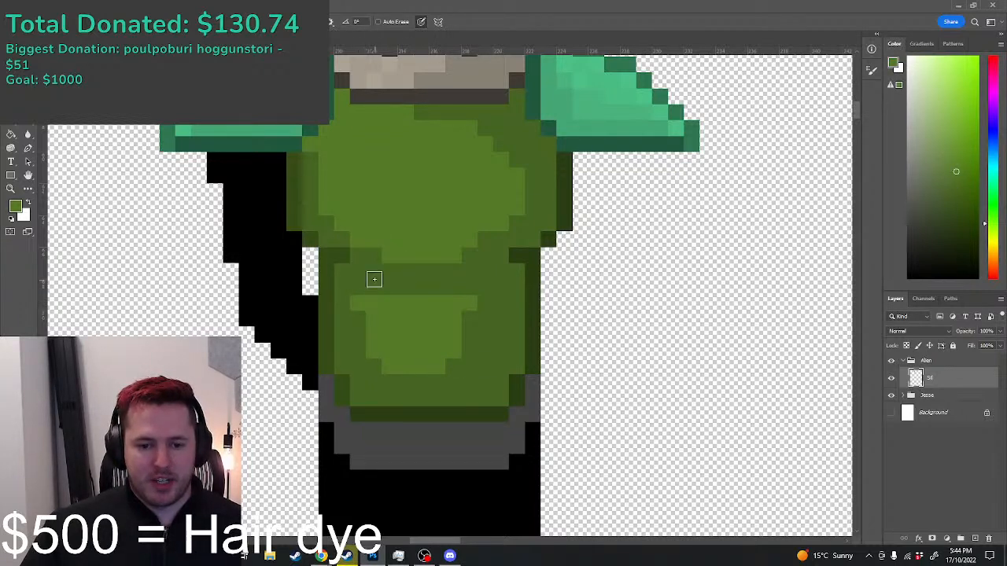
alt+click(361, 282)
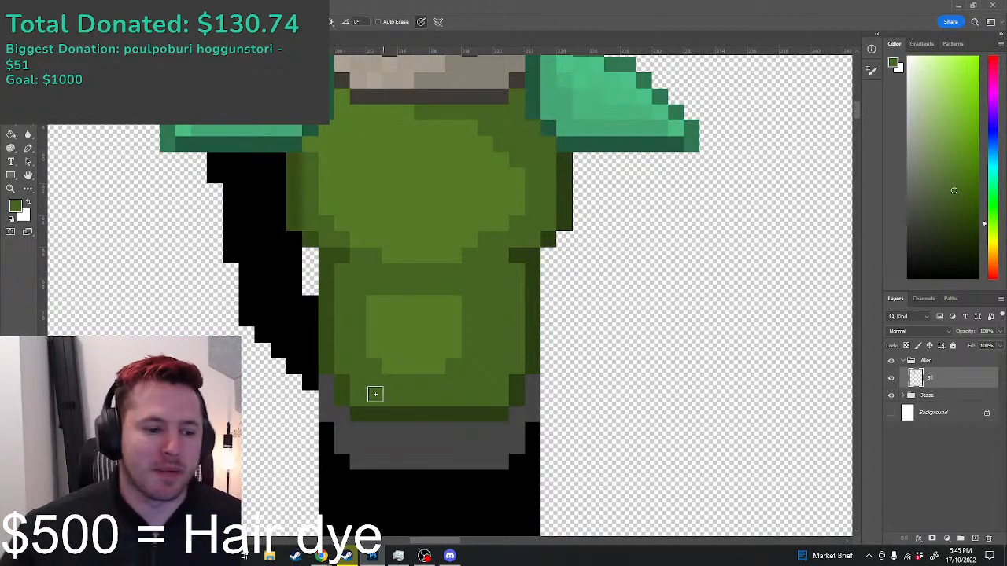
Step: Widen the belly highlight to the right by one pixel column in light olive and trim its lower-right corner
scroll(439, 330, down, 4)
scroll(438, 326, up, 3)
alt+click(438, 324)
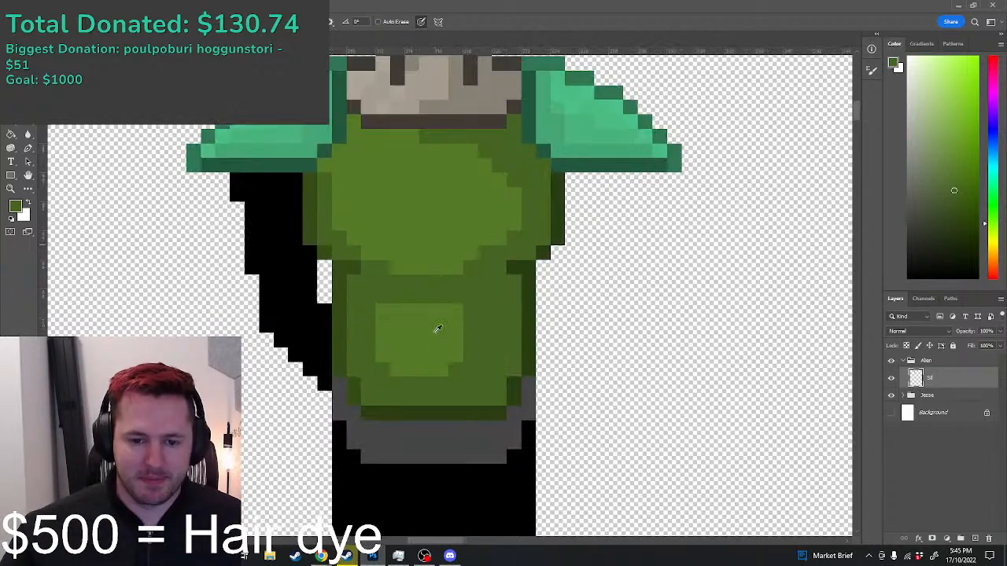
drag(466, 311, 477, 357)
alt+click(487, 323)
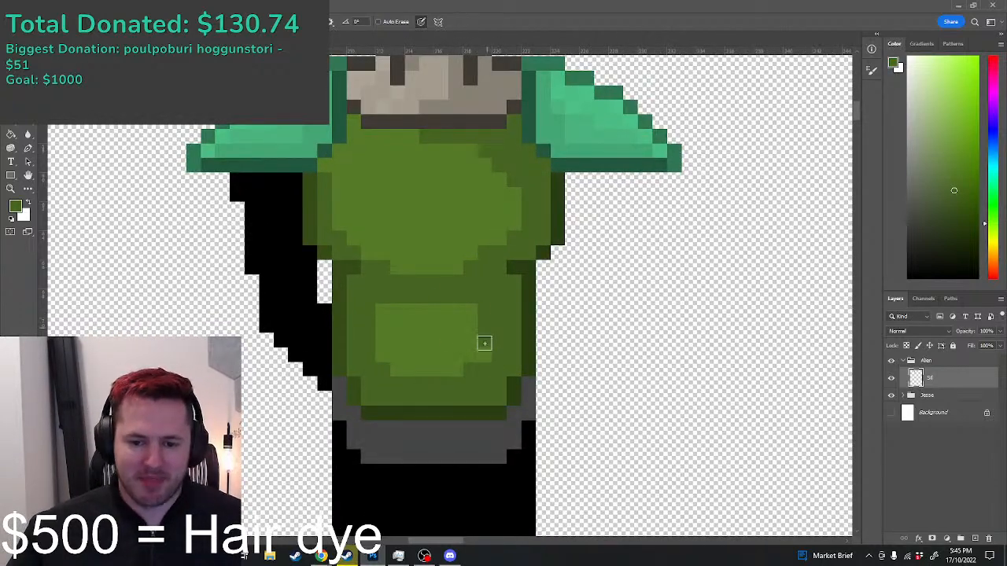
click(485, 355)
Step: Extend the belly highlight up by one pixel row in light olive and cut its upper corners with mid olive
scroll(469, 362, down, 4)
scroll(458, 371, up, 3)
alt+click(448, 336)
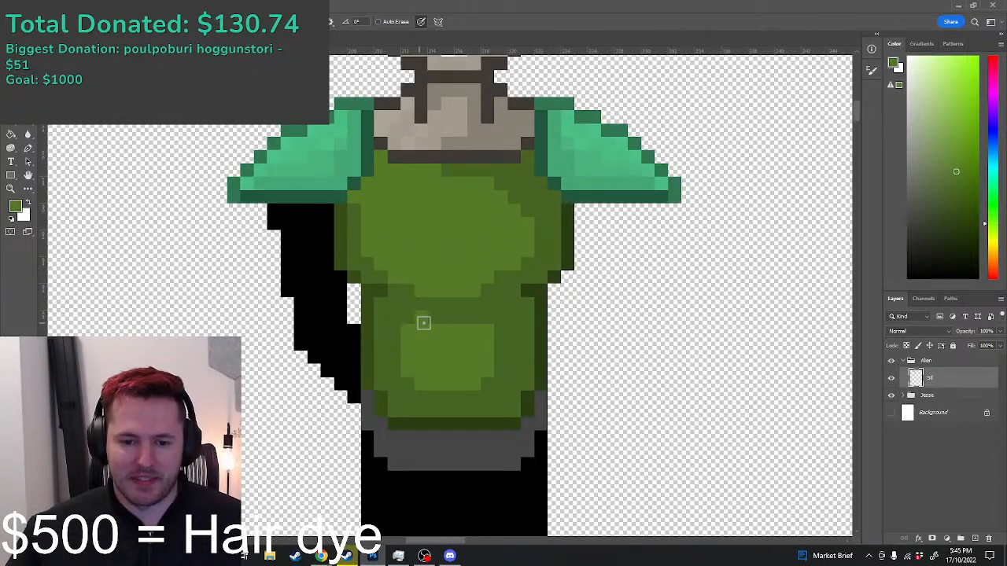
drag(471, 325, 412, 316)
alt+click(398, 312)
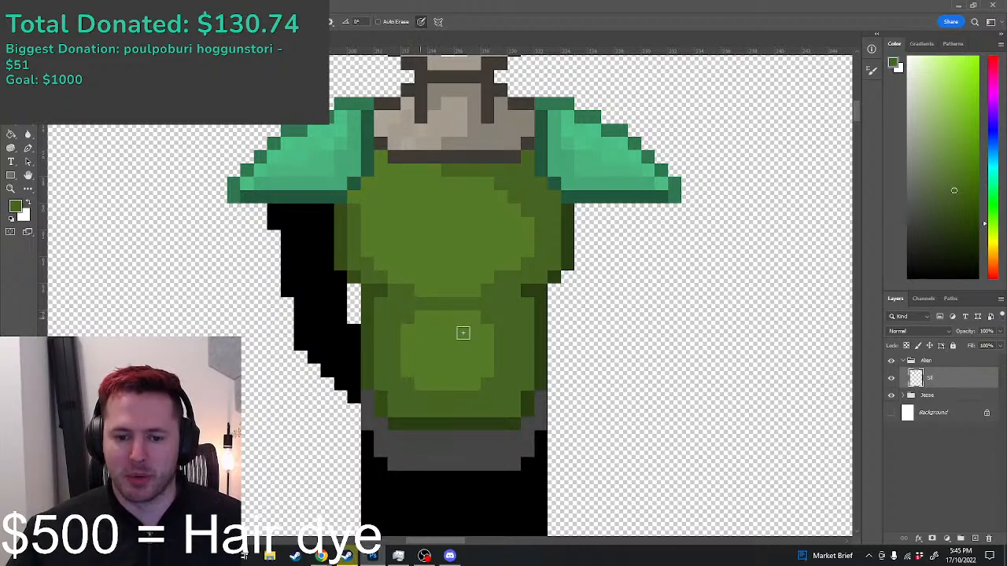
Step: Extend the belly highlight down to the bottom trim in light olive with a tapered lower end
scroll(423, 319, down, 4)
scroll(491, 351, up, 3)
scroll(492, 351, up, 1)
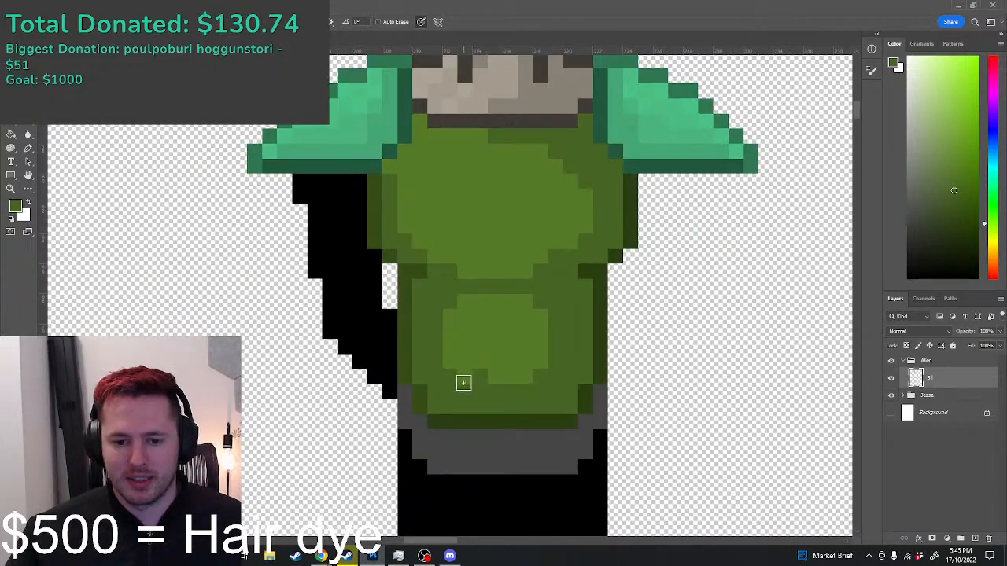
click(452, 350)
alt+click(474, 361)
mouse_move(466, 384)
mouse_down()
mouse_move(522, 388)
mouse_move(482, 389)
mouse_move(510, 398)
mouse_up()
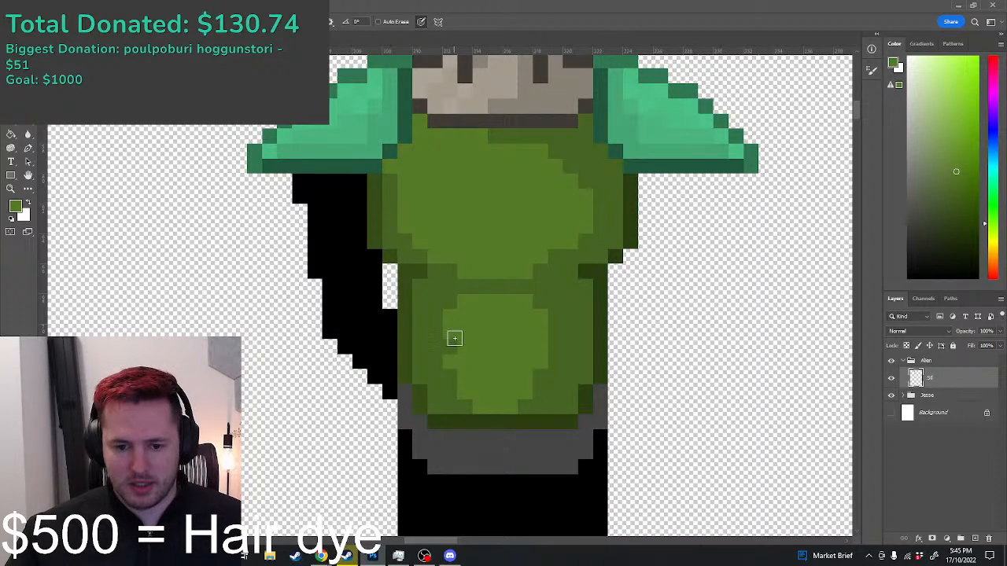
Step: Cut mid olive notches into both sides of the belly highlight to form stacked abdominal bands joined by a central strip
alt+click(453, 381)
mouse_move(464, 377)
mouse_down()
mouse_move(468, 347)
mouse_move(482, 347)
mouse_move(504, 351)
mouse_move(515, 375)
mouse_move(525, 370)
mouse_move(519, 317)
mouse_move(537, 316)
mouse_move(511, 315)
mouse_up()
alt+click(521, 358)
alt+click(484, 340)
key(ctrl+z)
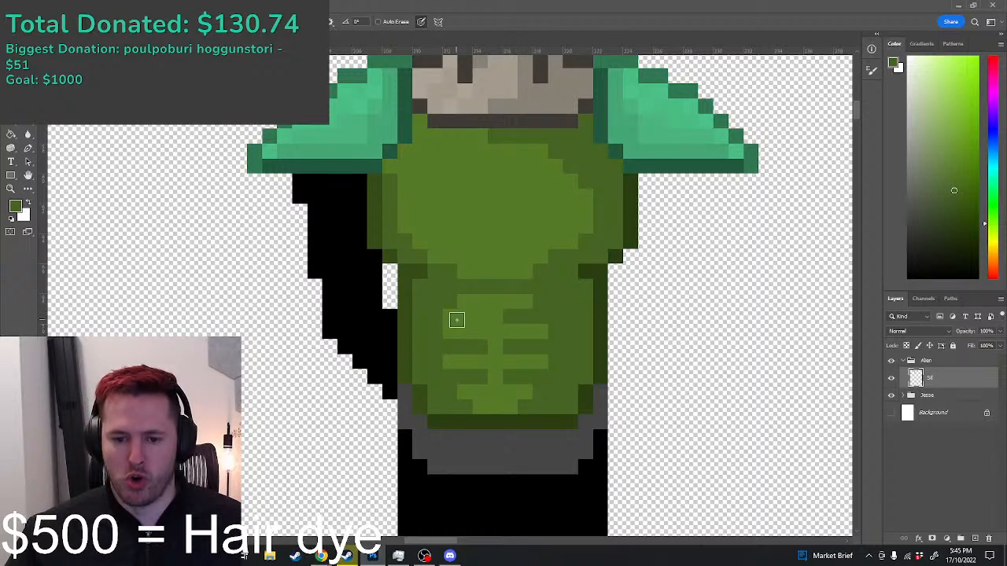
alt+click(493, 313)
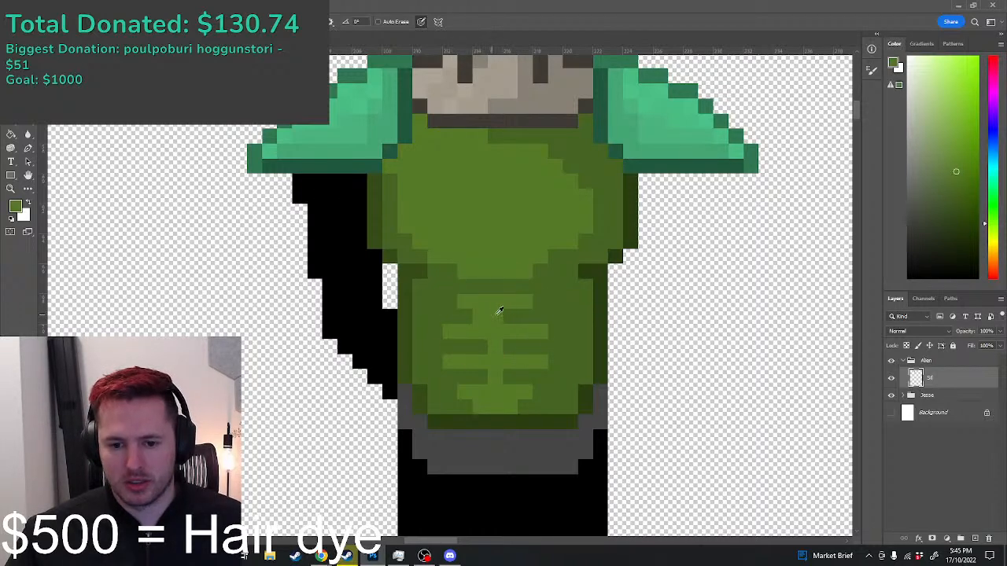
scroll(539, 376, down, 4)
scroll(574, 376, down, 2)
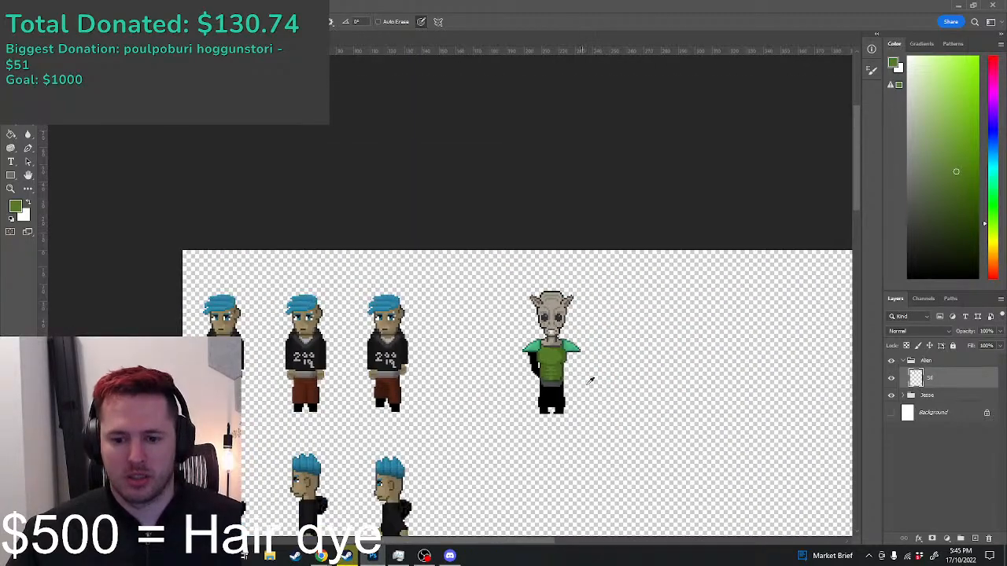
scroll(600, 386, up, 6)
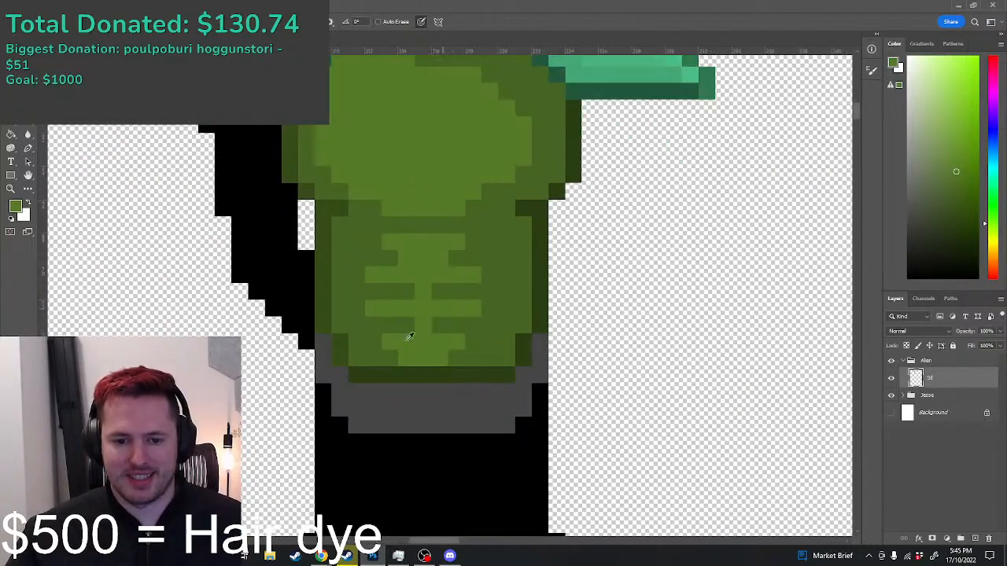
Step: Thicken the lower abdominal band to two pixel rows in light olive and clear the side pixels beneath it with mid olive
alt+click(399, 328)
click(392, 339)
alt+click(385, 318)
alt+click(385, 314)
drag(386, 323, 374, 325)
drag(458, 324, 472, 324)
alt+click(478, 338)
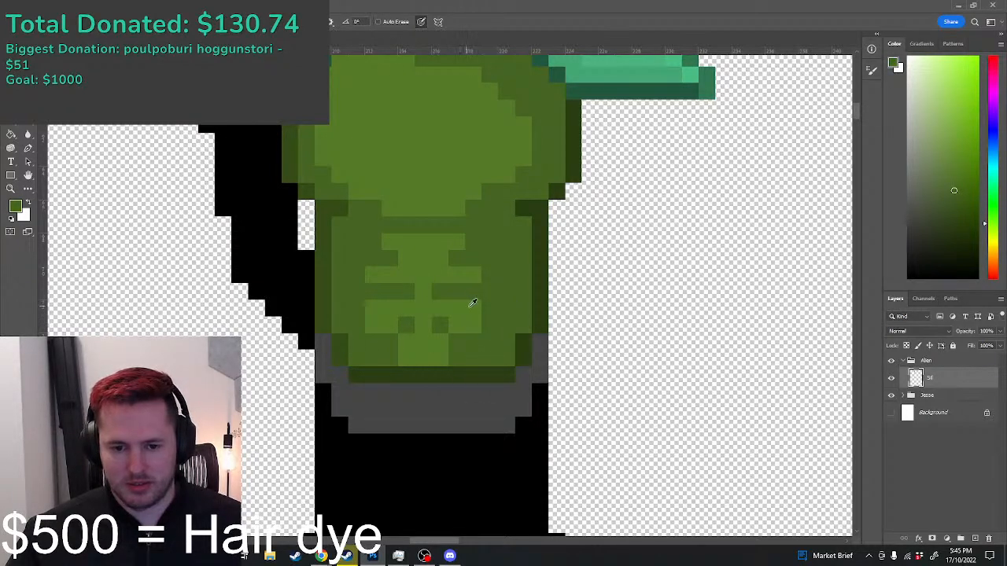
Step: Widen the middle abdominal band by one pixel column on both sides in light olive
alt+click(463, 260)
drag(470, 260, 489, 275)
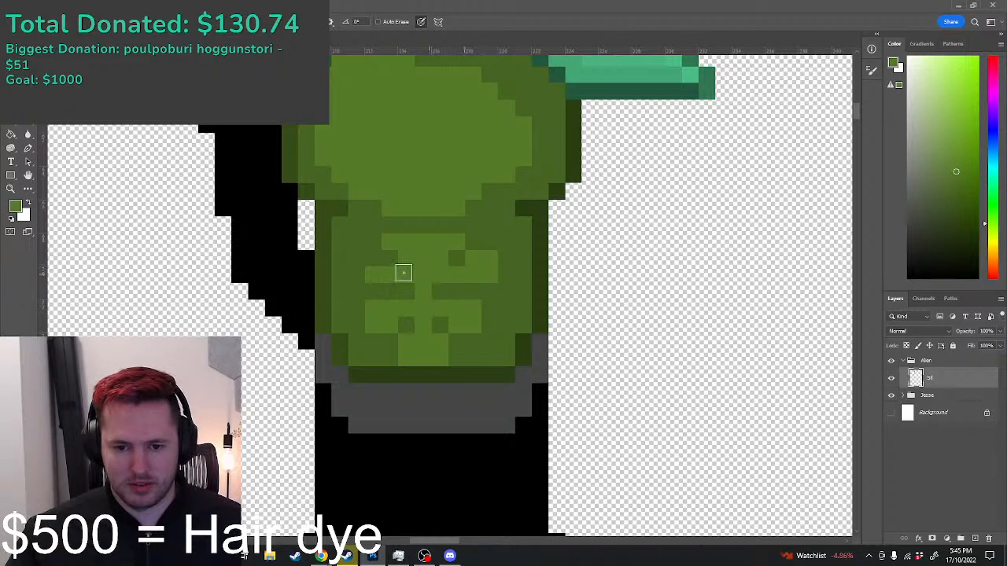
drag(368, 265, 360, 273)
scroll(442, 338, down, 5)
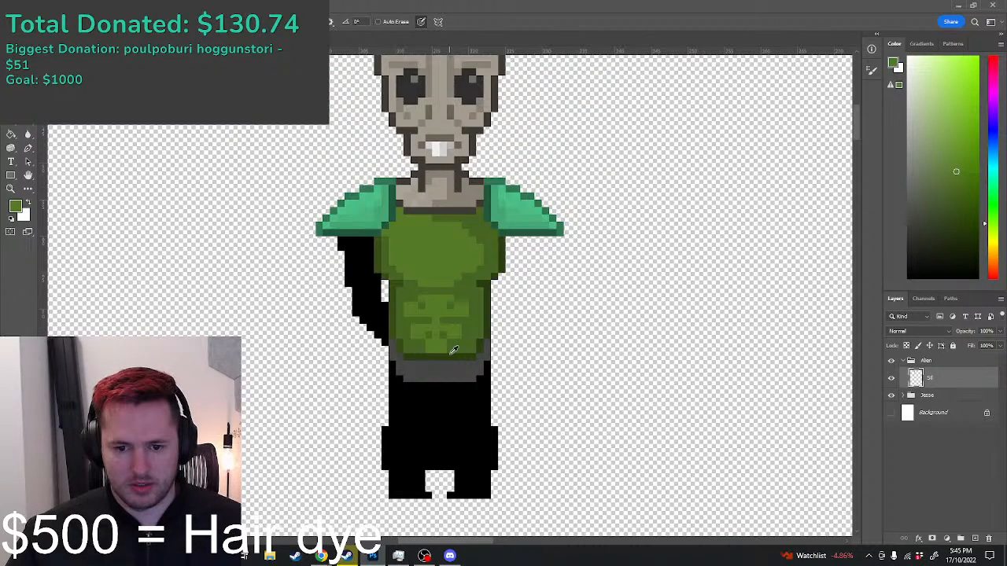
Step: Add raised light olive tips above both ends of the top abdominal band
scroll(447, 343, up, 5)
click(392, 262)
alt+click(388, 239)
drag(389, 239, 472, 249)
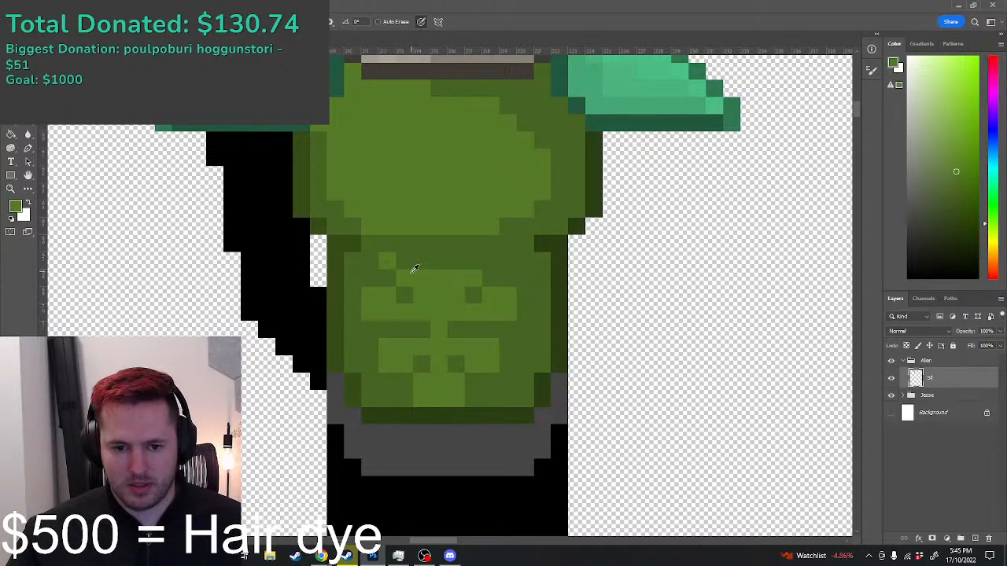
click(472, 266)
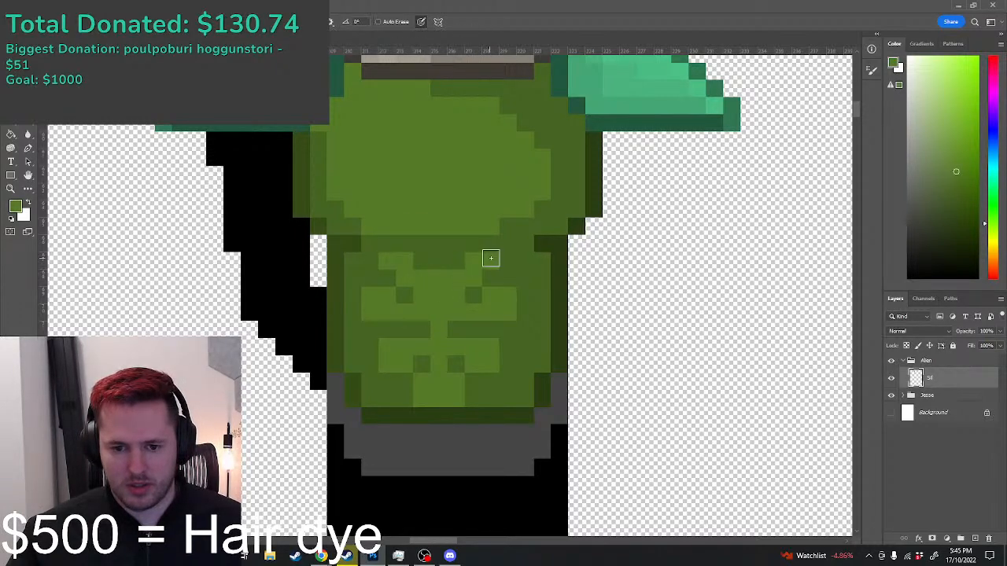
Step: Trim the lowest pixel row of the central belly highlight with mid olive
scroll(490, 261, down, 5)
scroll(433, 281, up, 4)
scroll(436, 282, up, 3)
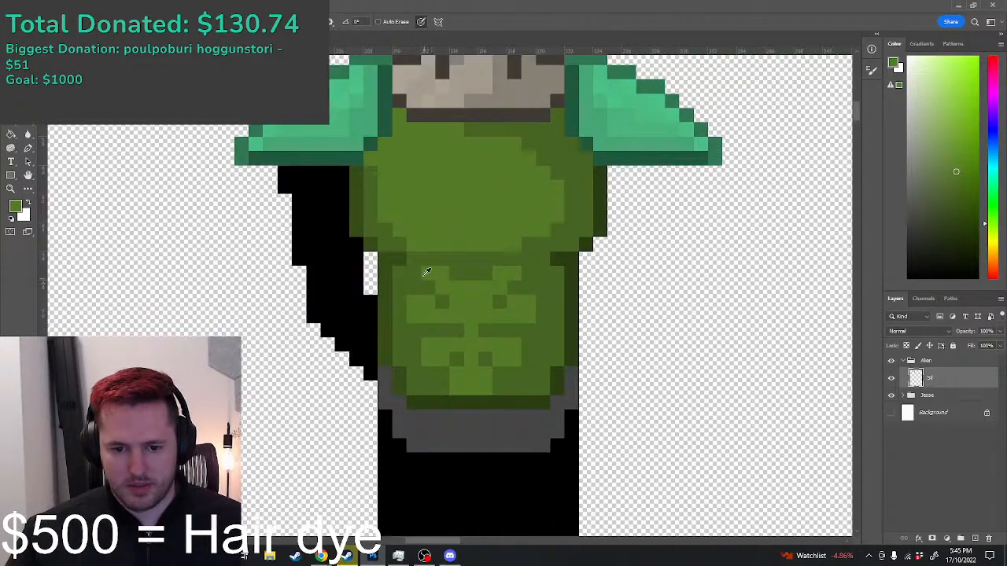
scroll(563, 330, down, 3)
alt+click(546, 411)
mouse_move(518, 411)
mouse_down()
mouse_move(485, 410)
mouse_move(529, 412)
mouse_up()
scroll(555, 407, down, 6)
scroll(558, 402, down, 4)
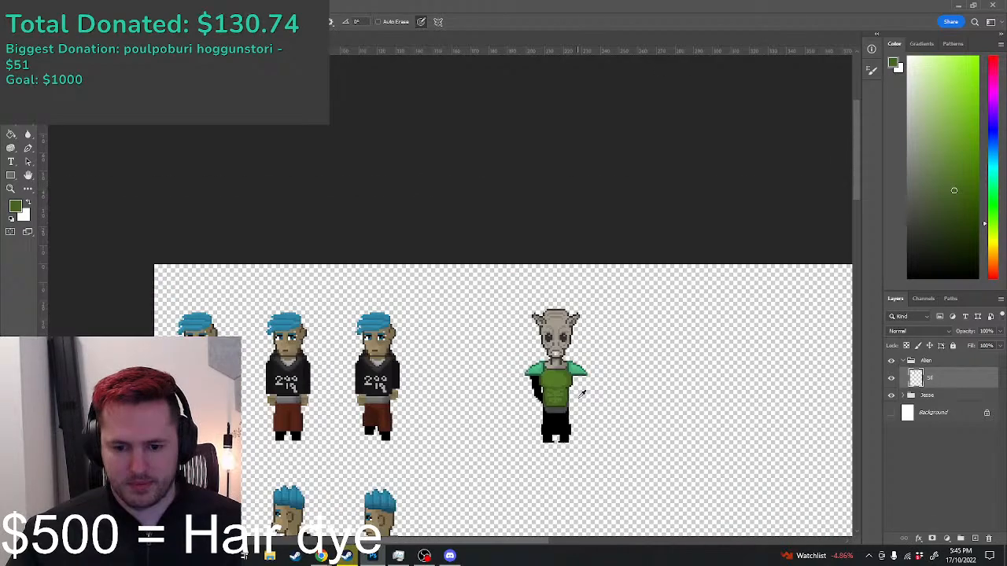
scroll(593, 397, down, 3)
scroll(592, 399, up, 8)
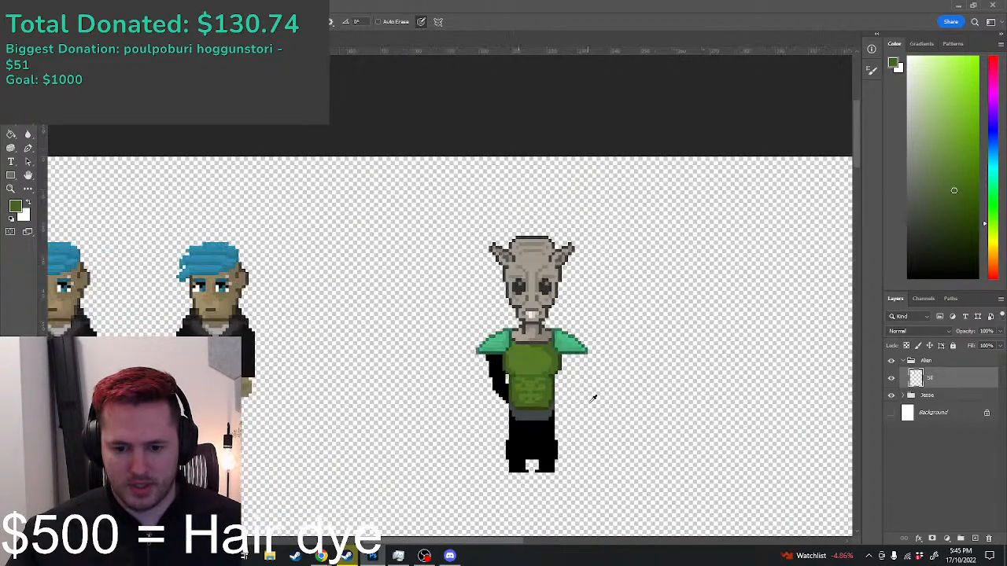
key(m)
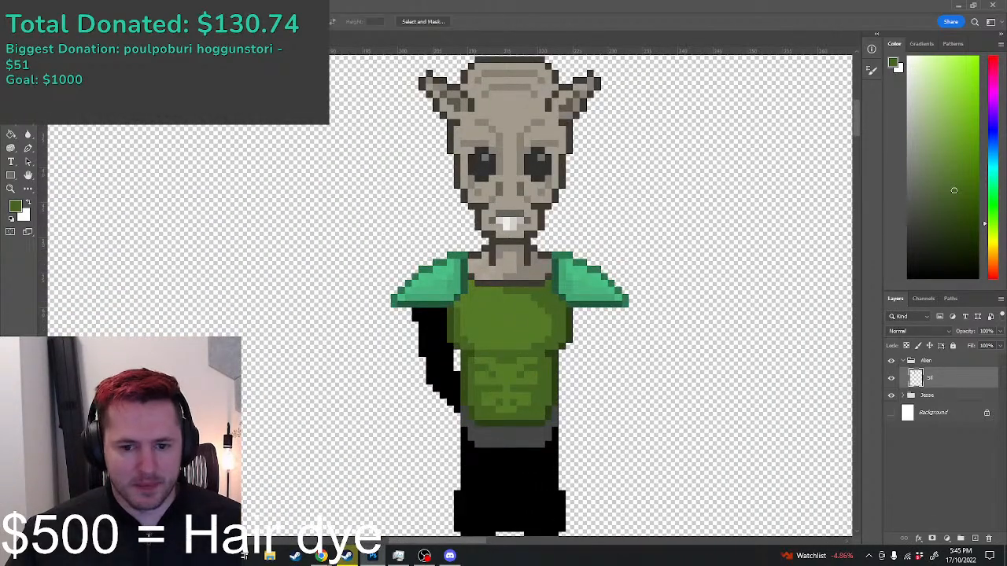
scroll(602, 409, up, 5)
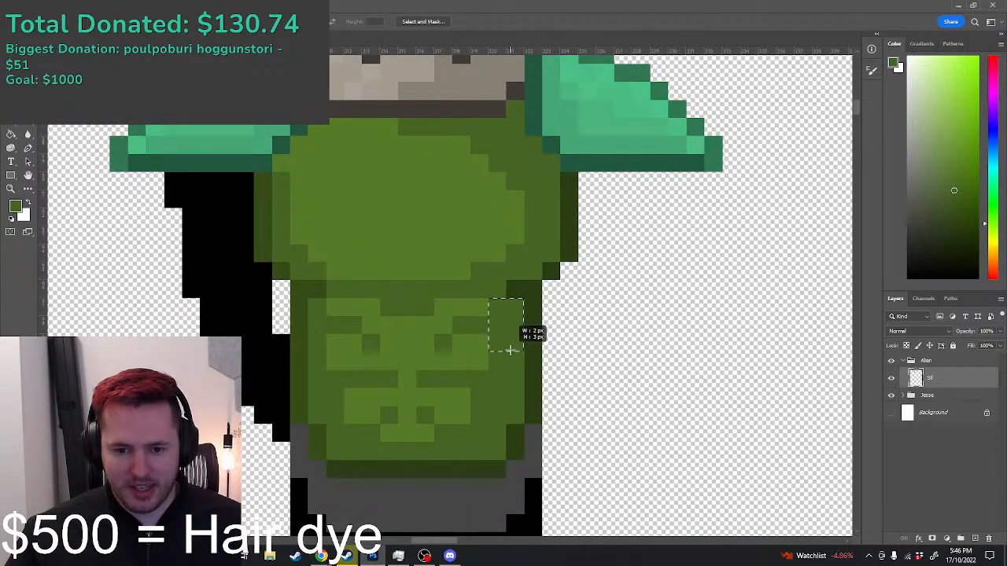
scroll(414, 377, down, 3)
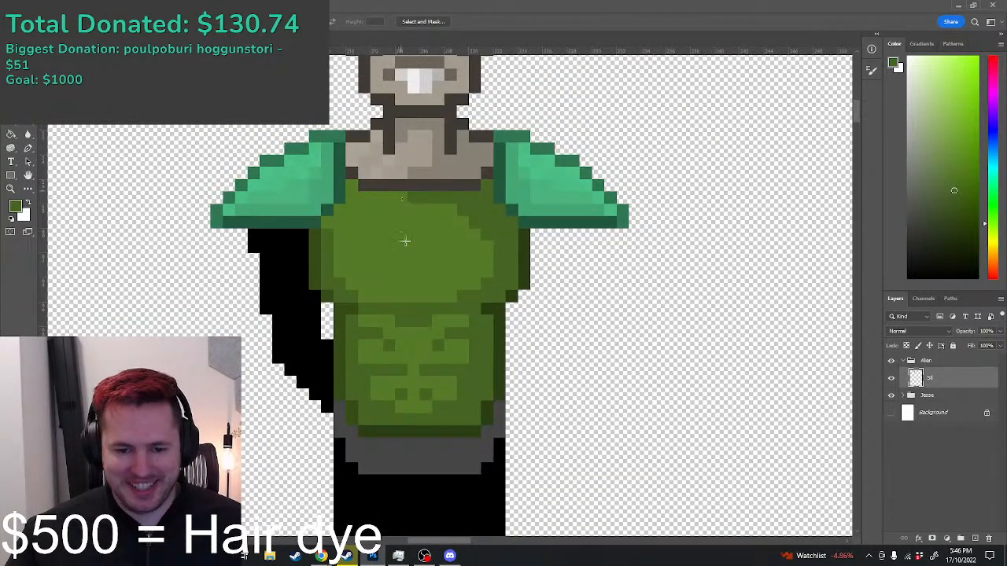
drag(422, 380, 437, 410)
click(432, 344)
drag(422, 328, 446, 407)
click(392, 341)
Step: Split the abdominal bands into two mirrored columns with a one-pixel mid olive line and bridge the gaps between their notches
scroll(393, 340, up, 2)
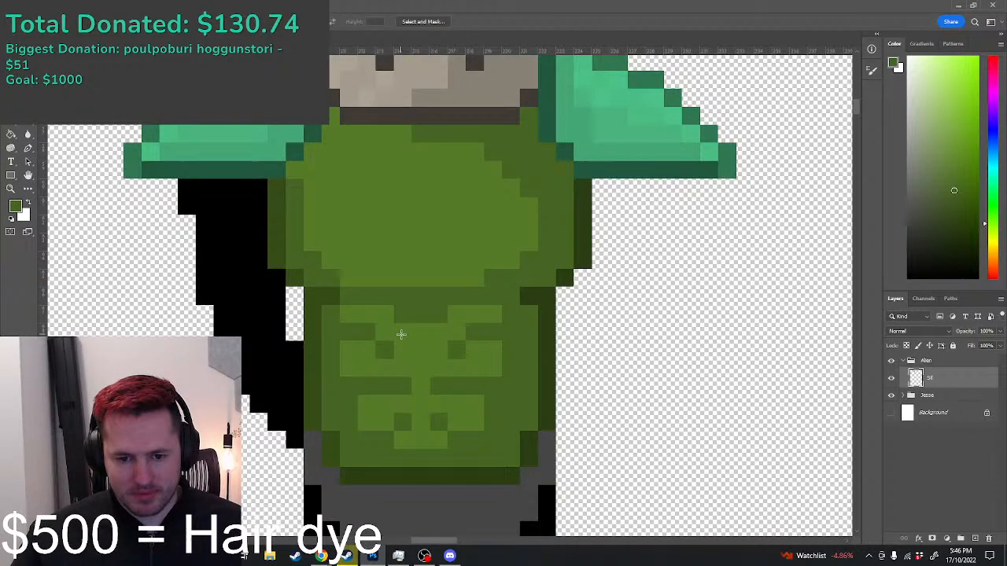
scroll(401, 350, up, 2)
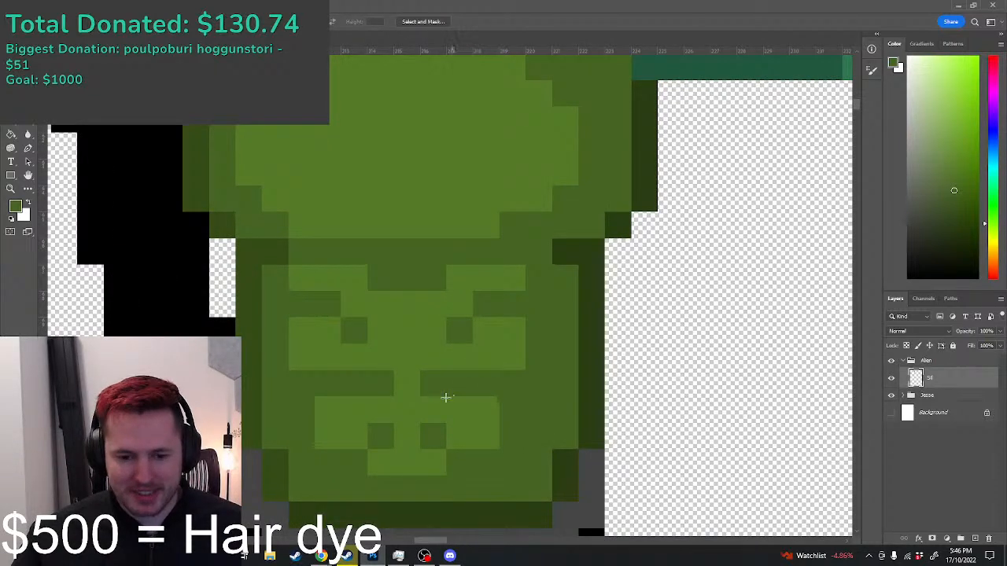
key(b)
click(407, 432)
click(409, 384)
mouse_move(383, 330)
mouse_down()
mouse_move(426, 331)
mouse_move(421, 354)
mouse_move(412, 346)
mouse_move(405, 358)
mouse_move(406, 304)
mouse_up()
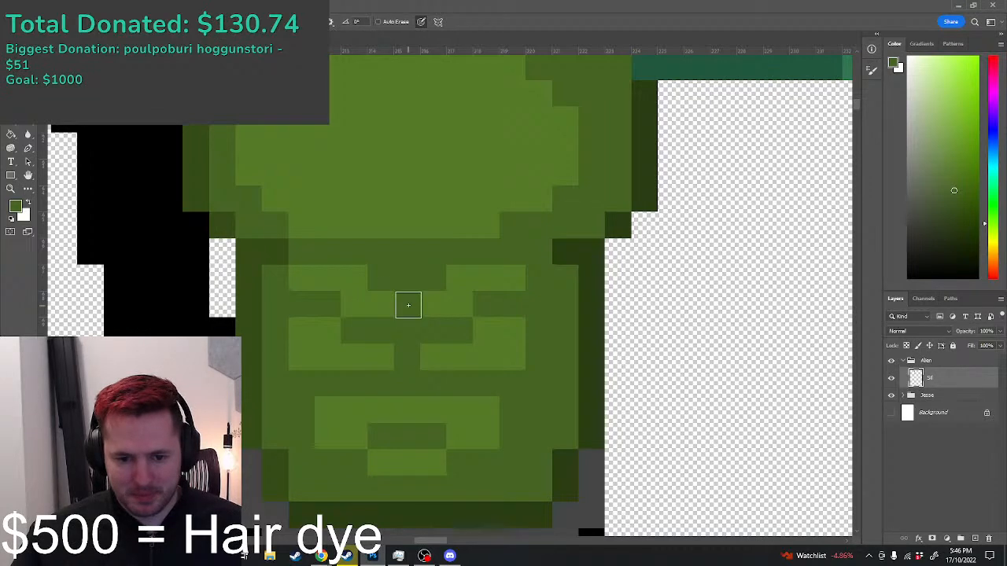
drag(409, 407, 404, 461)
scroll(471, 464, down, 3)
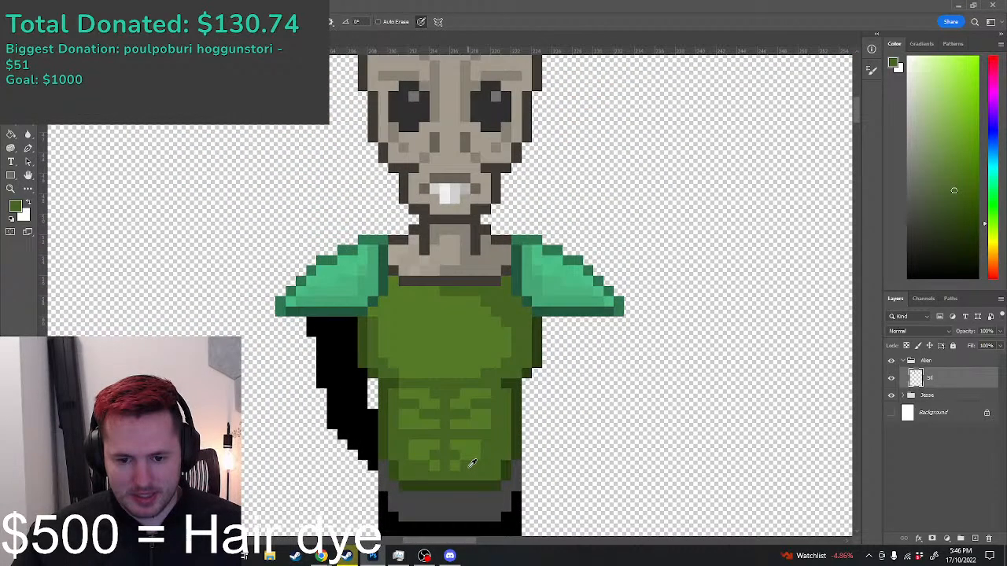
scroll(384, 381, up, 1)
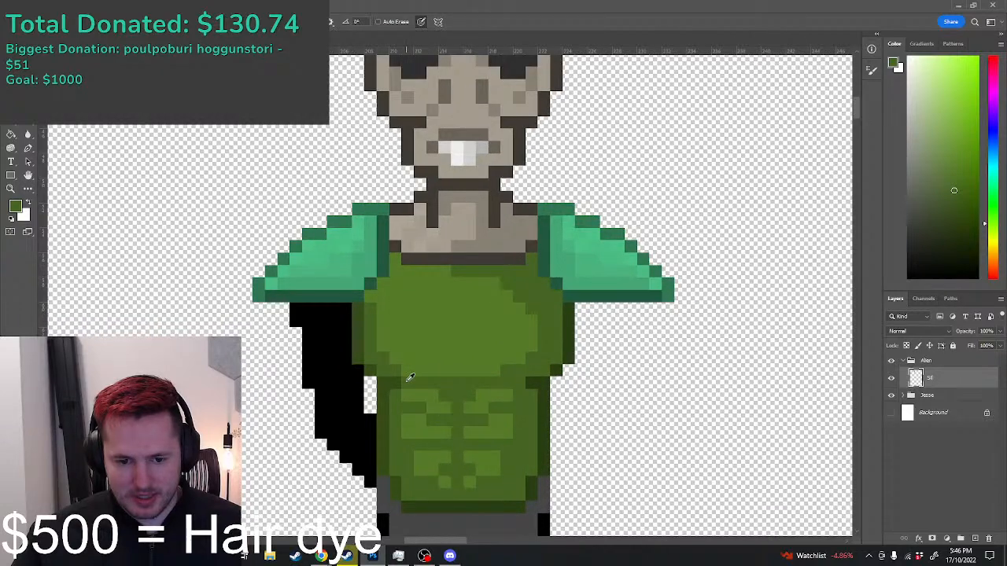
scroll(409, 378, down, 3)
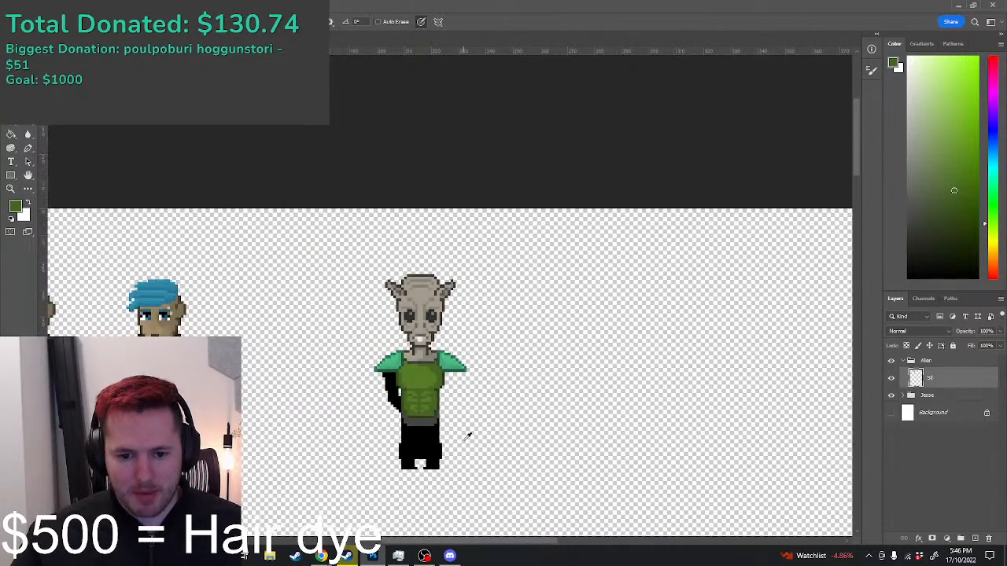
Step: Soften the edges of the chest highlight with a border of intermediate olive pixels
scroll(462, 417, up, 4)
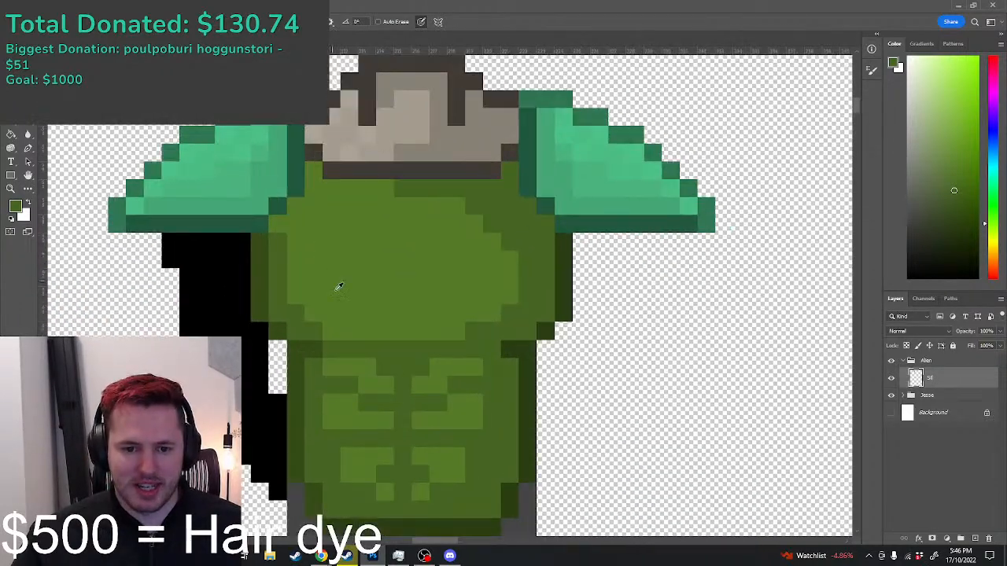
click(317, 270)
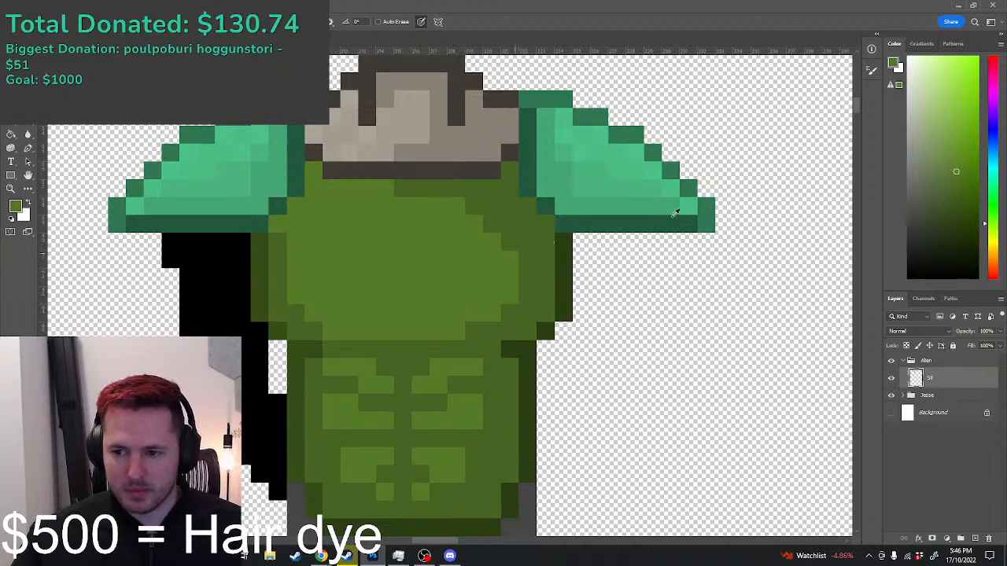
mouse_move(258, 223)
mouse_down()
mouse_move(303, 202)
mouse_move(313, 170)
mouse_move(333, 187)
mouse_up()
mouse_move(308, 220)
mouse_down()
mouse_move(302, 265)
mouse_move(331, 292)
mouse_move(298, 295)
mouse_up()
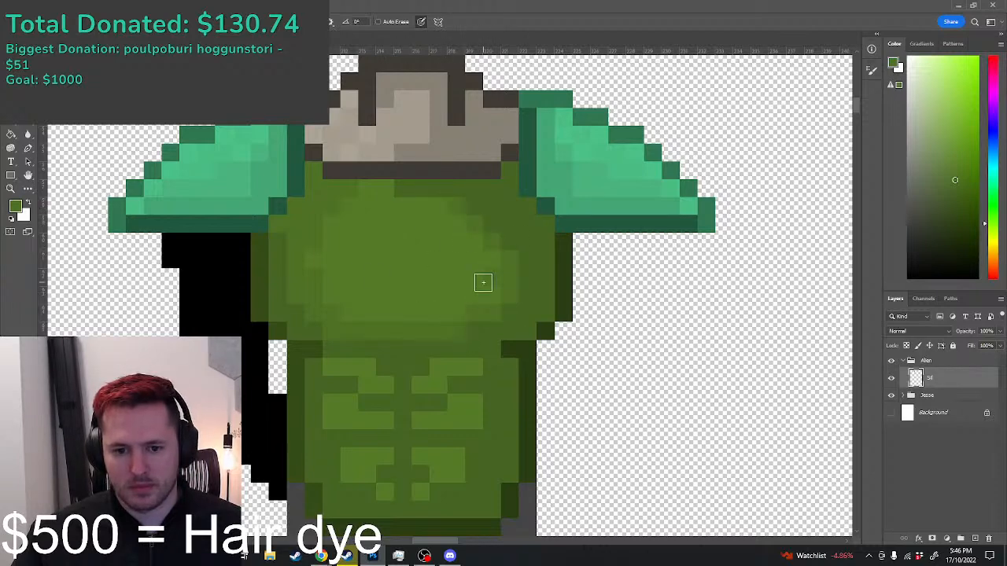
Step: Dither the chest highlight's upper-right edge with mixed olive pixels and shade the right side of the belly slightly darker
scroll(486, 284, down, 3)
scroll(475, 283, up, 4)
scroll(468, 391, down, 3)
scroll(474, 414, up, 3)
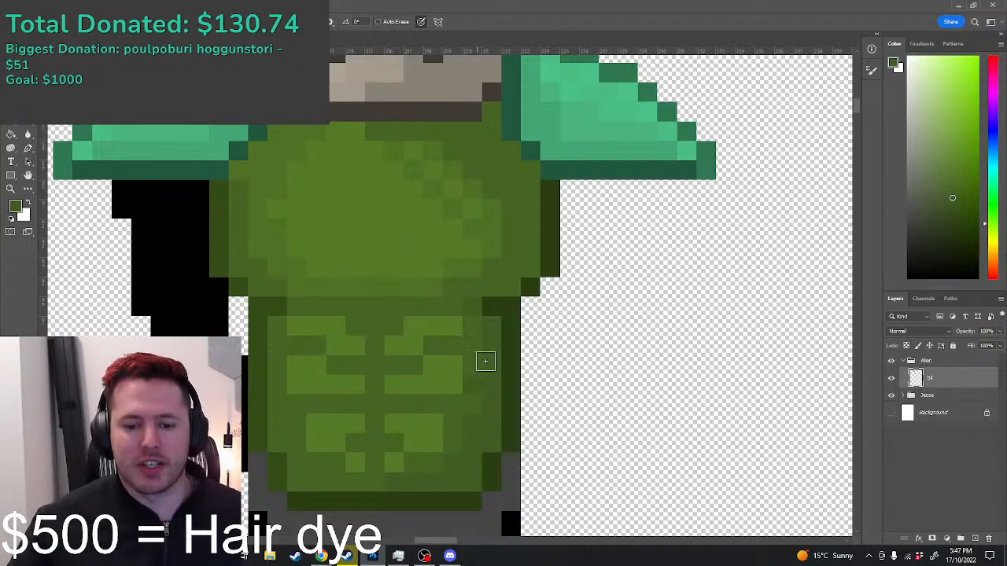
scroll(478, 350, down, 4)
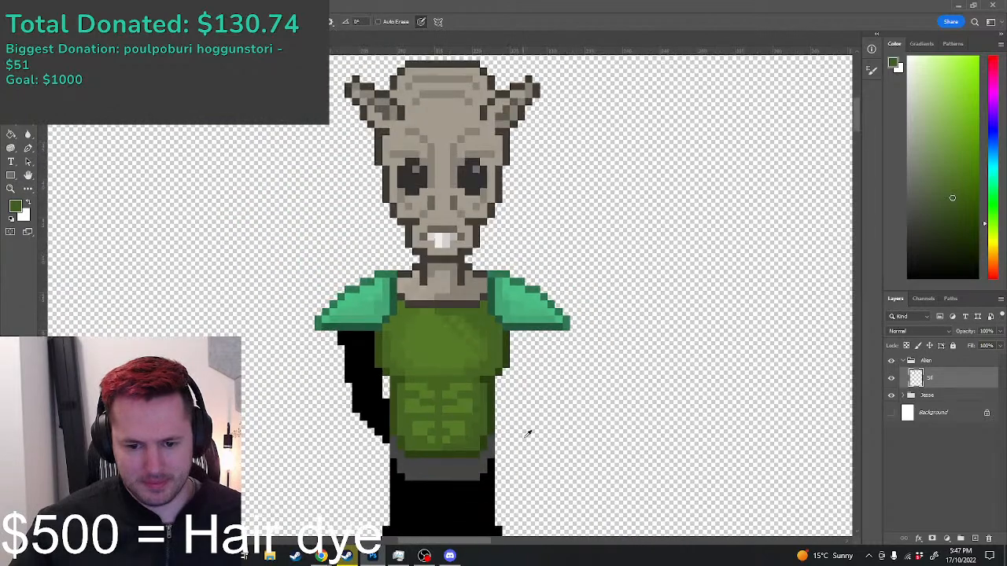
scroll(476, 344, up, 2)
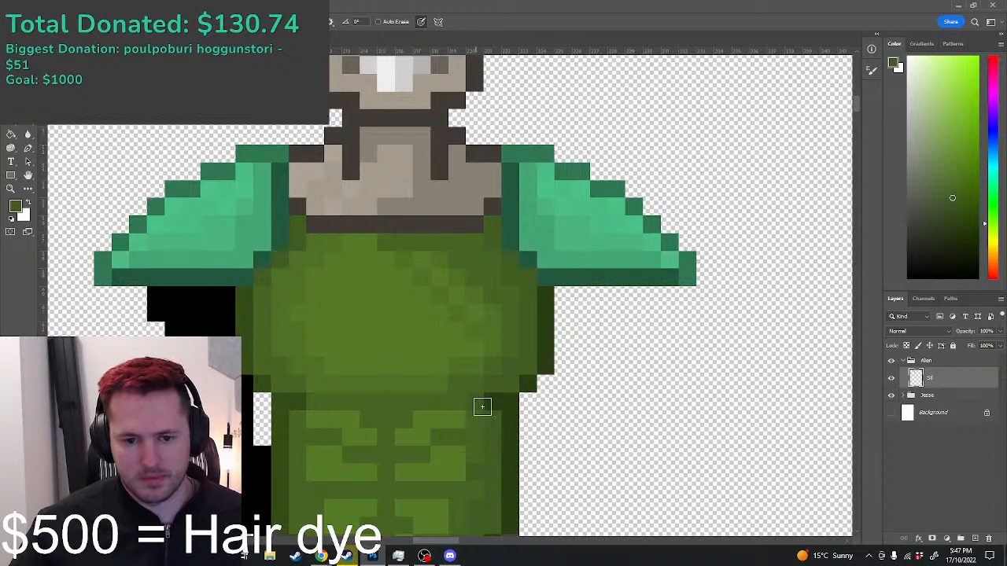
Step: Texture the middle of the chest highlight with faint, slightly darker olive pixels
scroll(477, 366, up, 1)
click(475, 313)
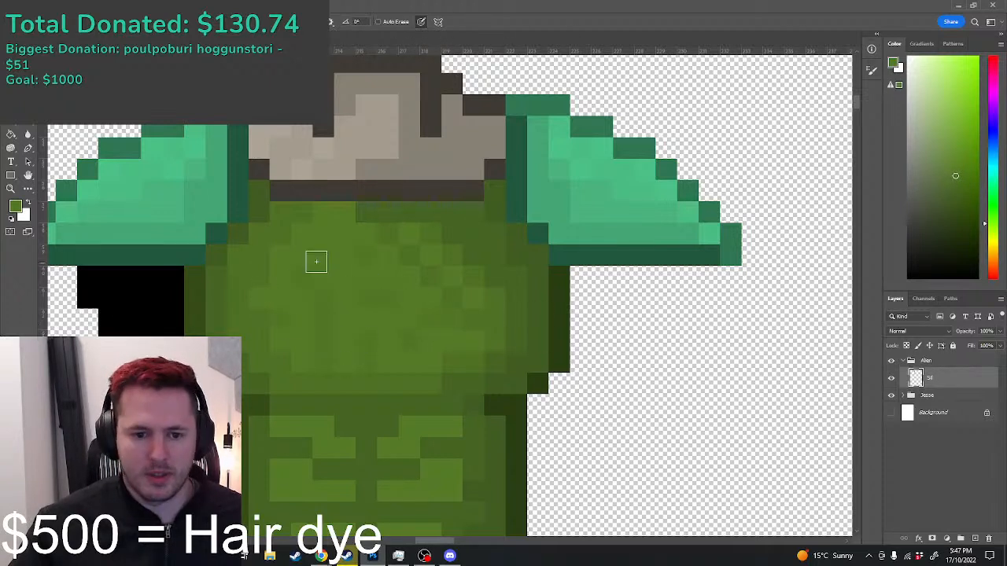
scroll(386, 333, down, 2)
Step: Mottle the light olive abdominal blocks with slightly darker olive pixels
scroll(388, 375, up, 4)
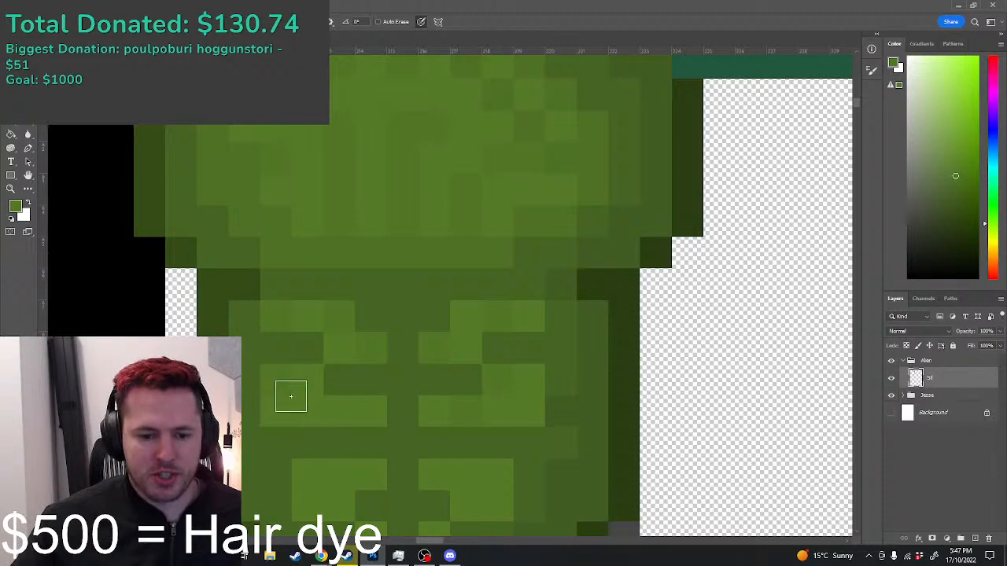
scroll(370, 413, down, 2)
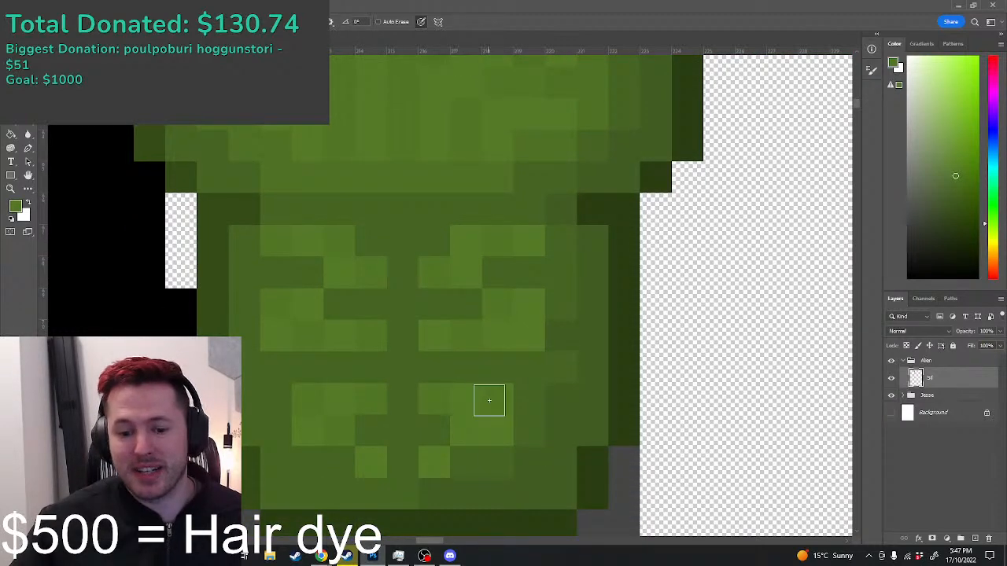
scroll(465, 429, down, 3)
scroll(519, 393, up, 3)
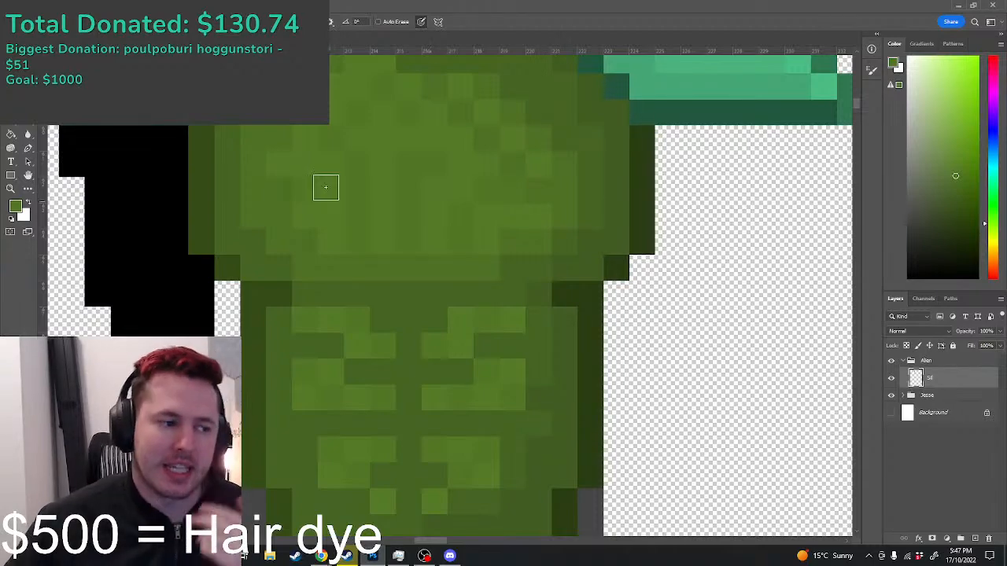
scroll(488, 394, down, 1)
scroll(488, 394, down, 4)
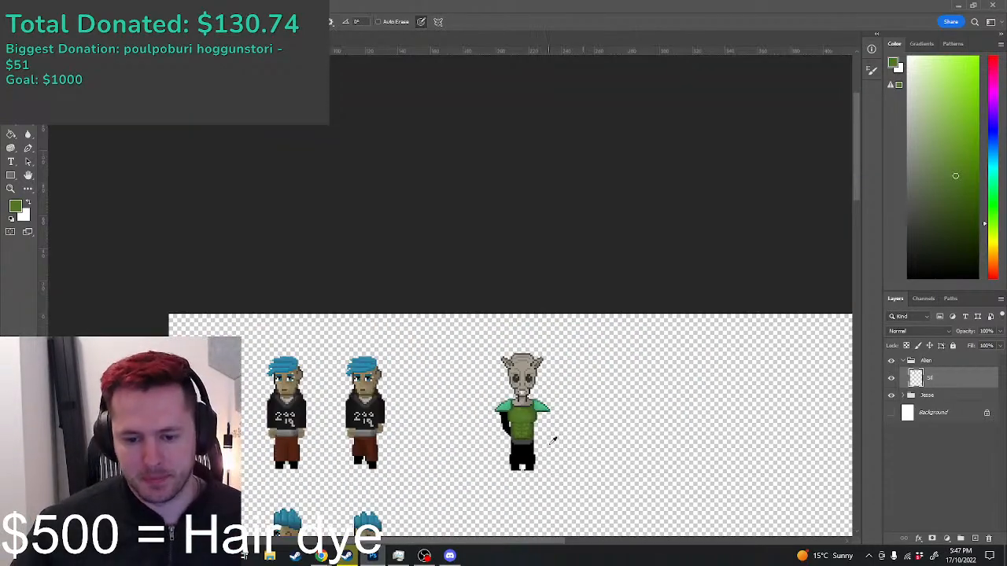
Step: Paint diagonal reflection streaks across the chest in a brighter olive, with intermediate olive between them
scroll(560, 436, up, 1)
scroll(566, 453, up, 5)
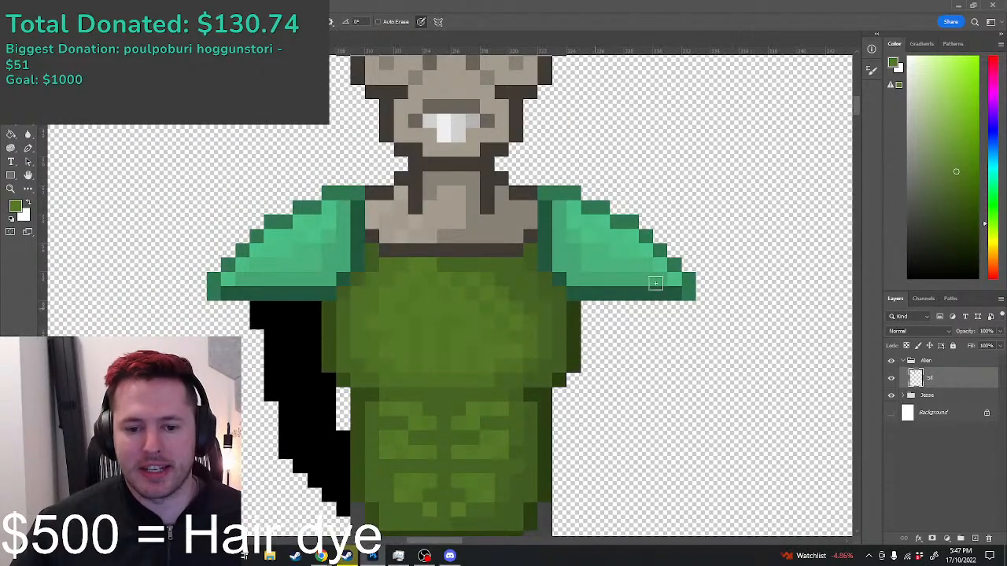
click(953, 161)
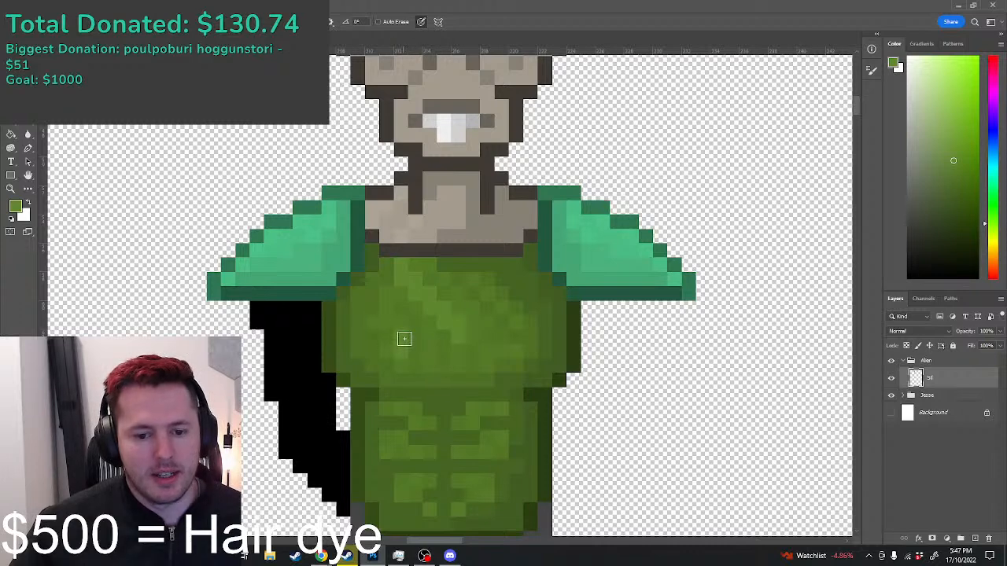
alt+click(372, 287)
scroll(412, 291, down, 4)
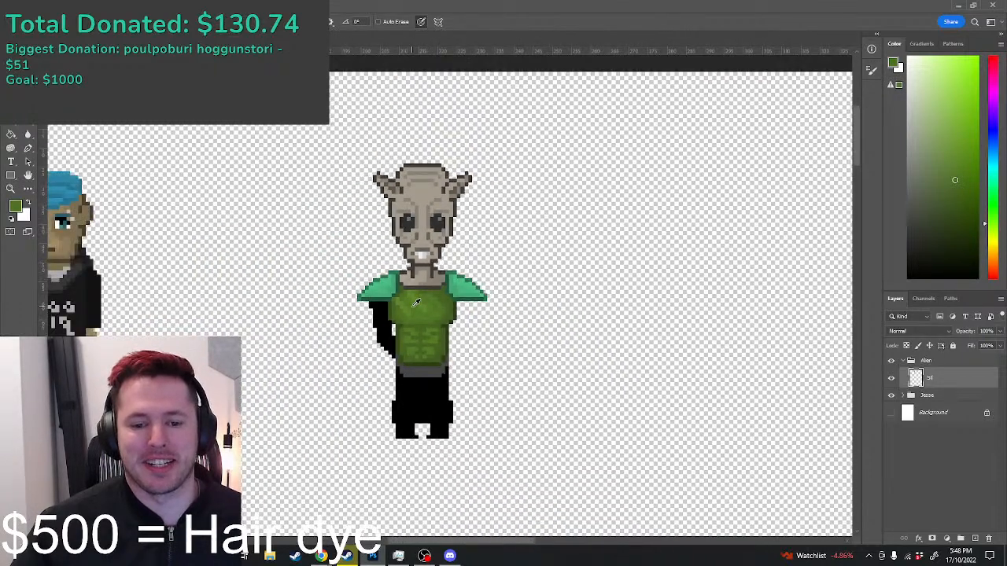
scroll(417, 302, down, 5)
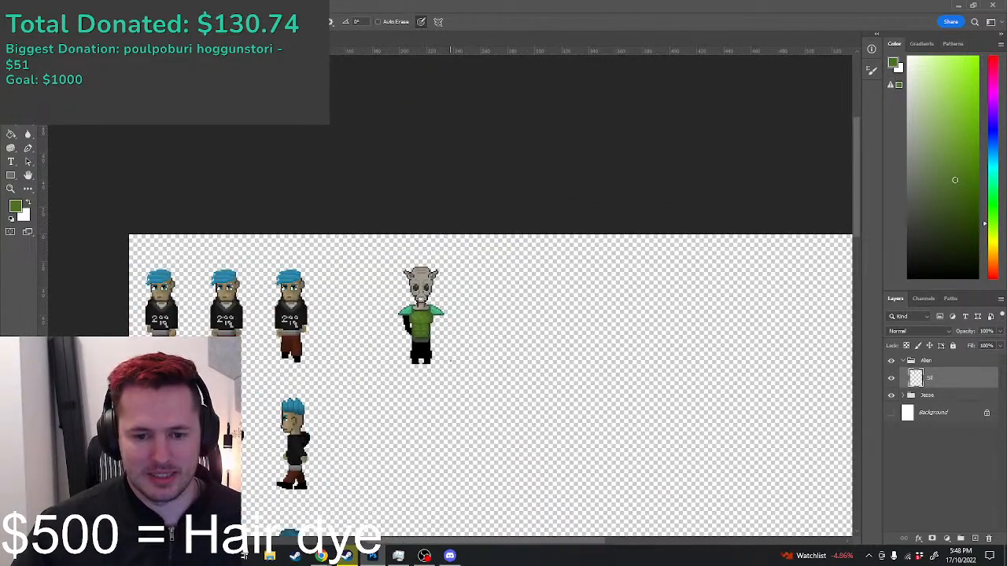
scroll(450, 354, up, 6)
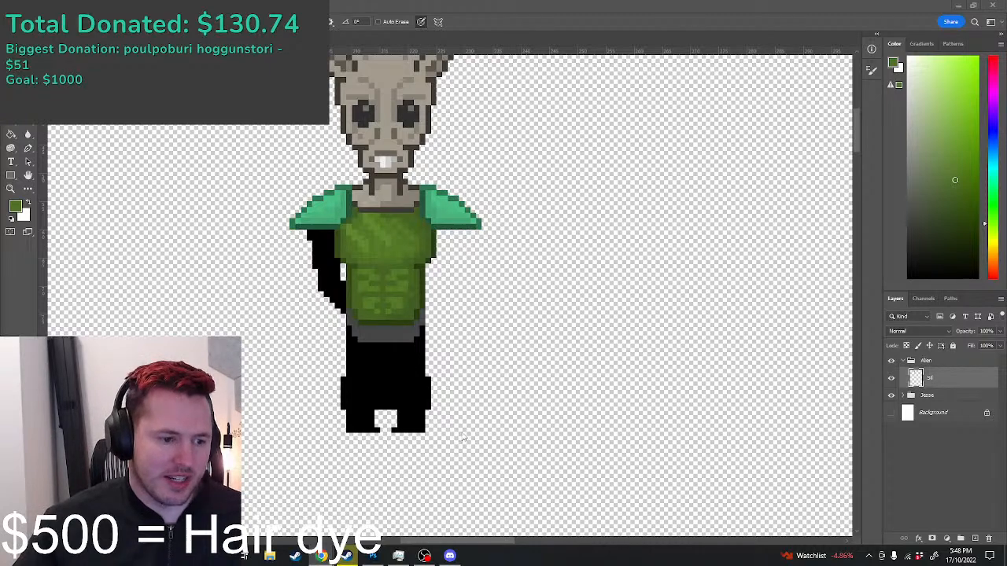
scroll(373, 388, up, 4)
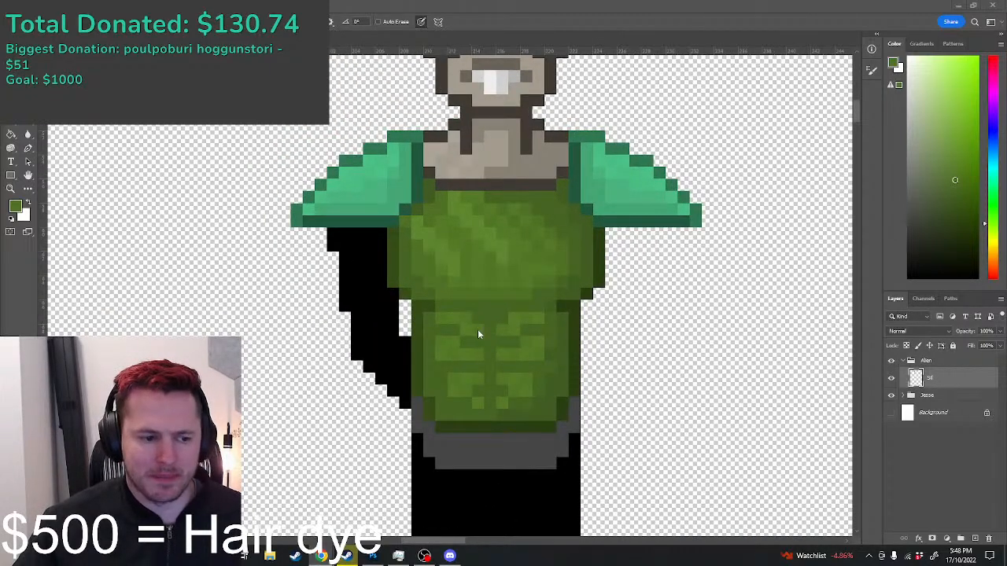
scroll(621, 346, down, 2)
scroll(613, 324, up, 1)
scroll(629, 320, down, 2)
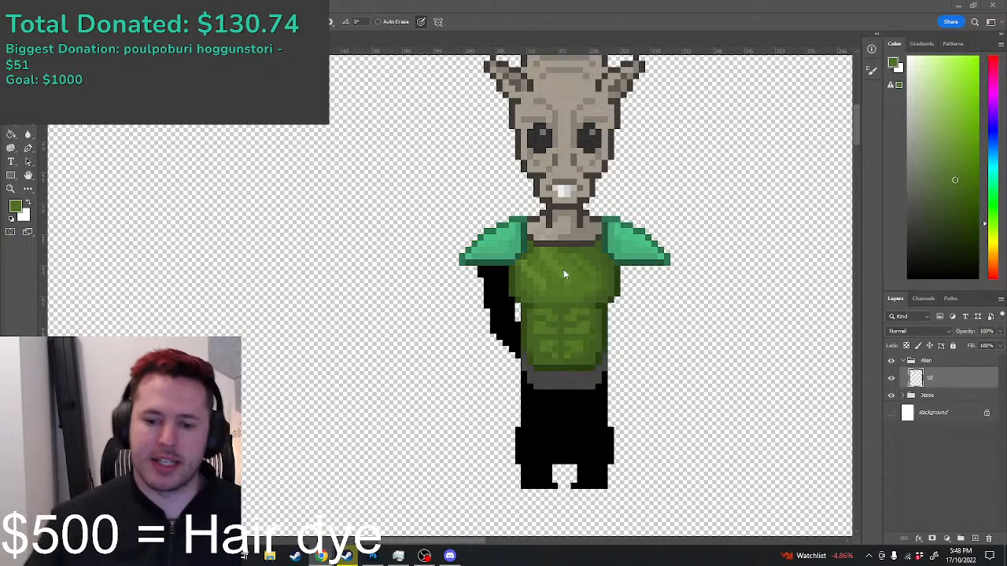
scroll(518, 343, up, 3)
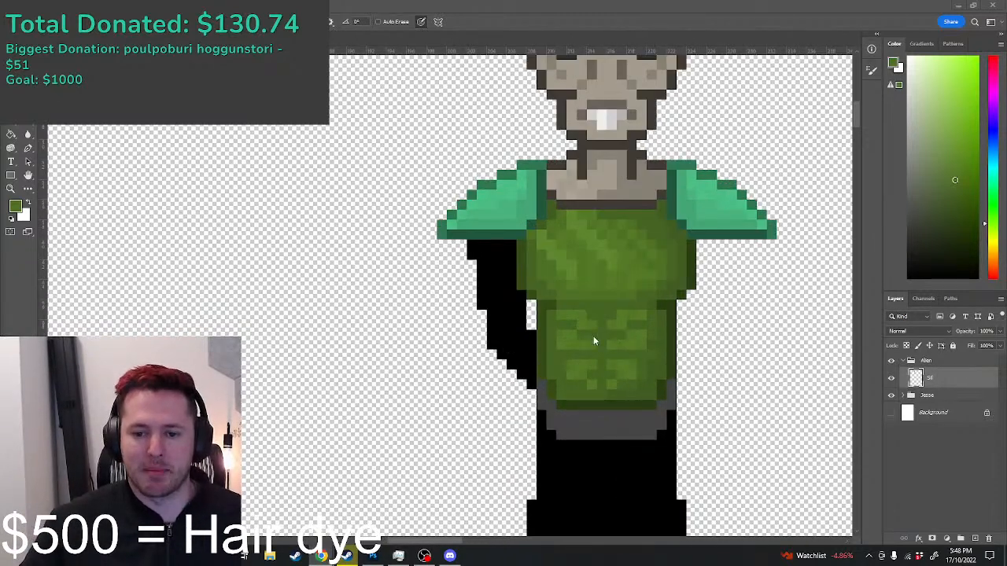
click(516, 320)
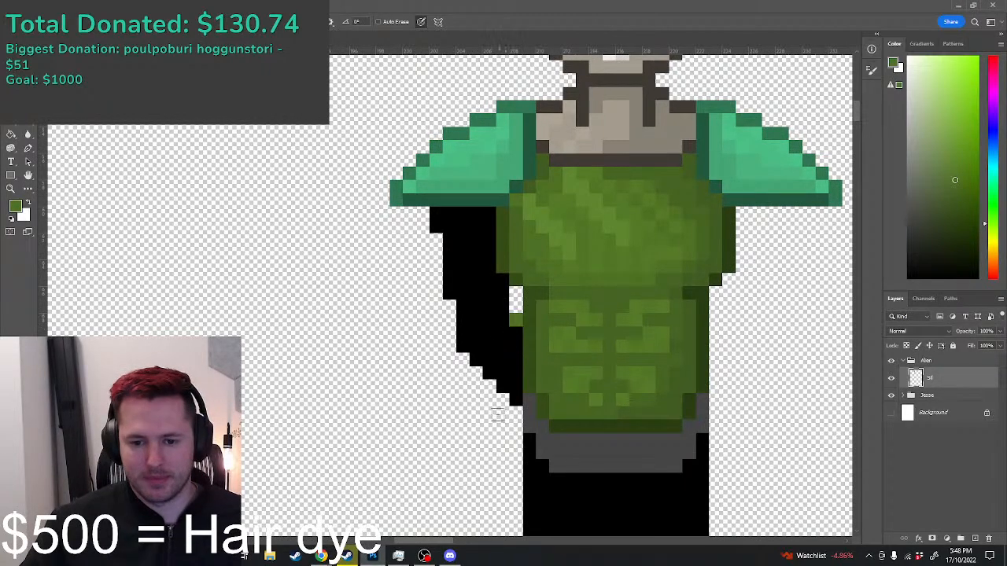
scroll(566, 361, down, 5)
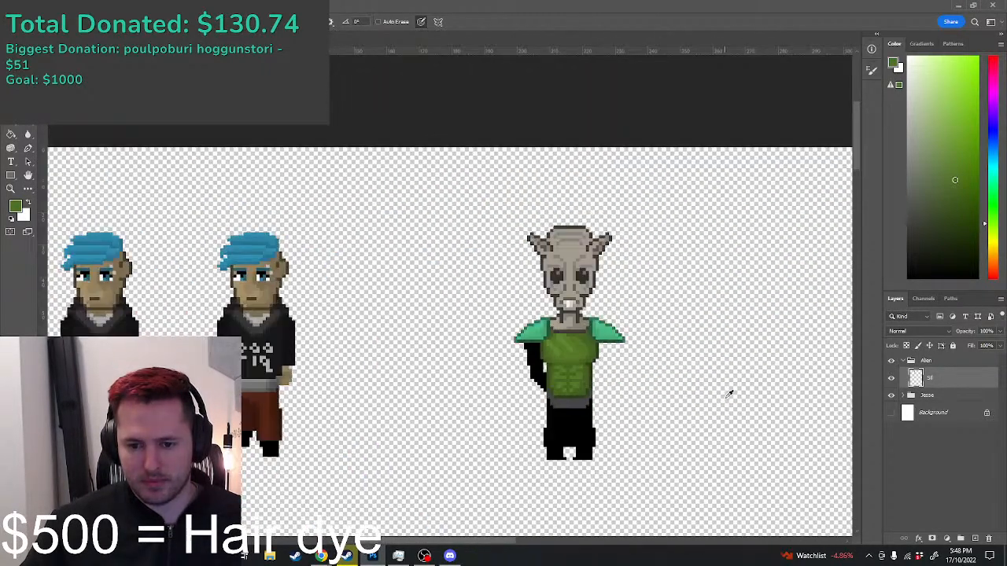
Step: Outline the black arm on the left, down to its hand at the waist, in the dark brown of the head's outline
scroll(649, 332, up, 3)
scroll(532, 307, up, 2)
alt+click(379, 311)
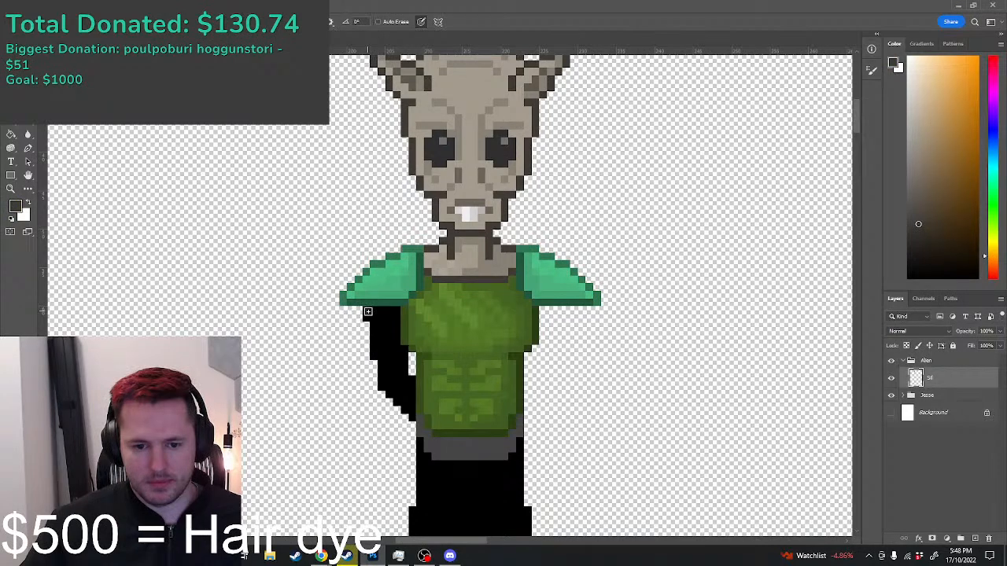
scroll(372, 346, up, 2)
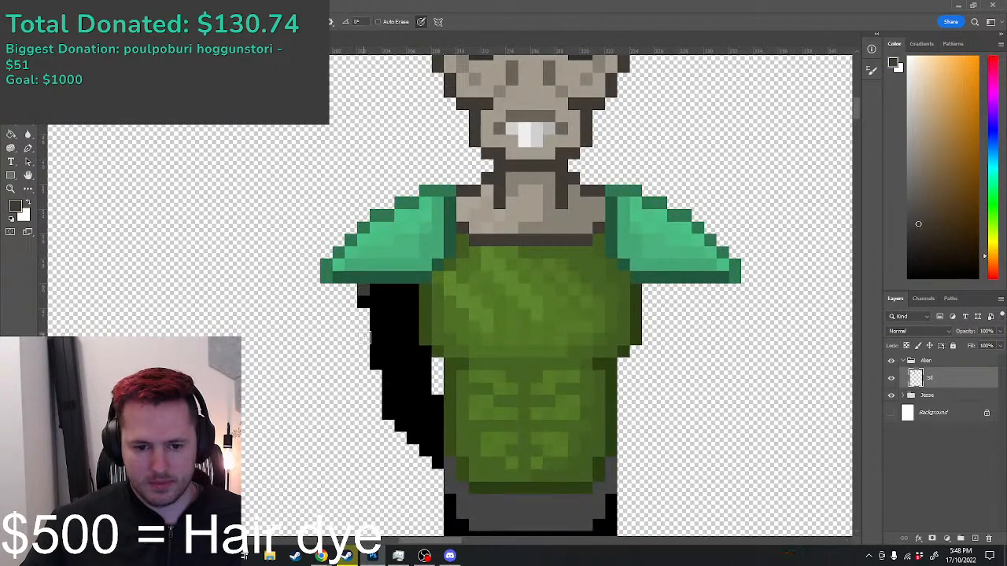
mouse_move(362, 314)
mouse_down()
mouse_move(363, 363)
mouse_move(376, 407)
mouse_move(397, 437)
mouse_up()
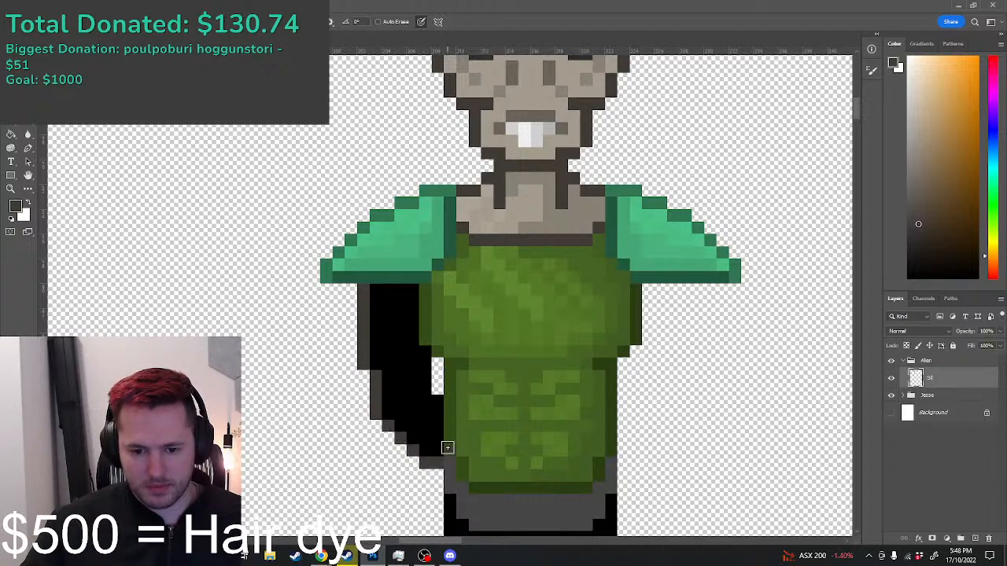
drag(460, 435, 460, 415)
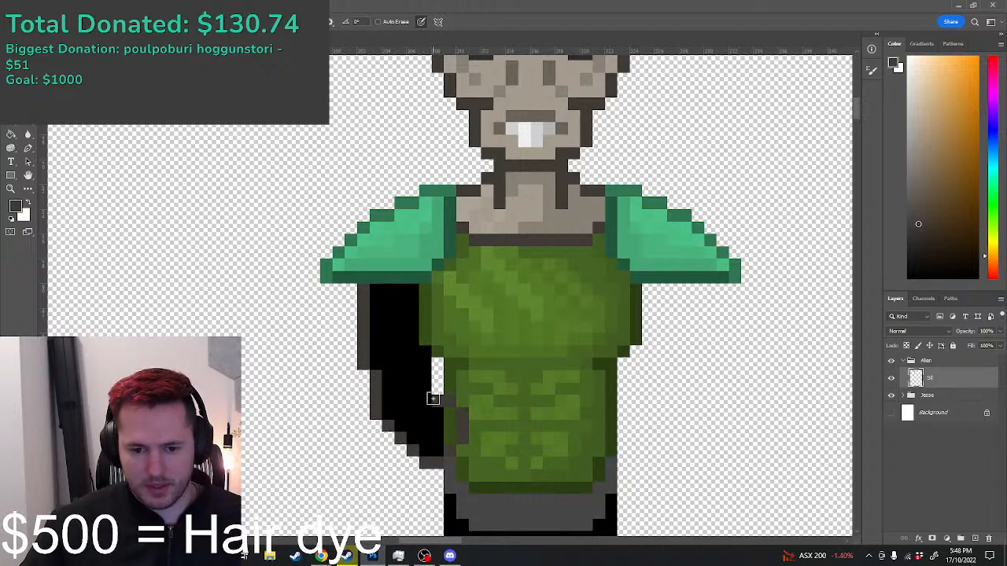
scroll(409, 321, down, 2)
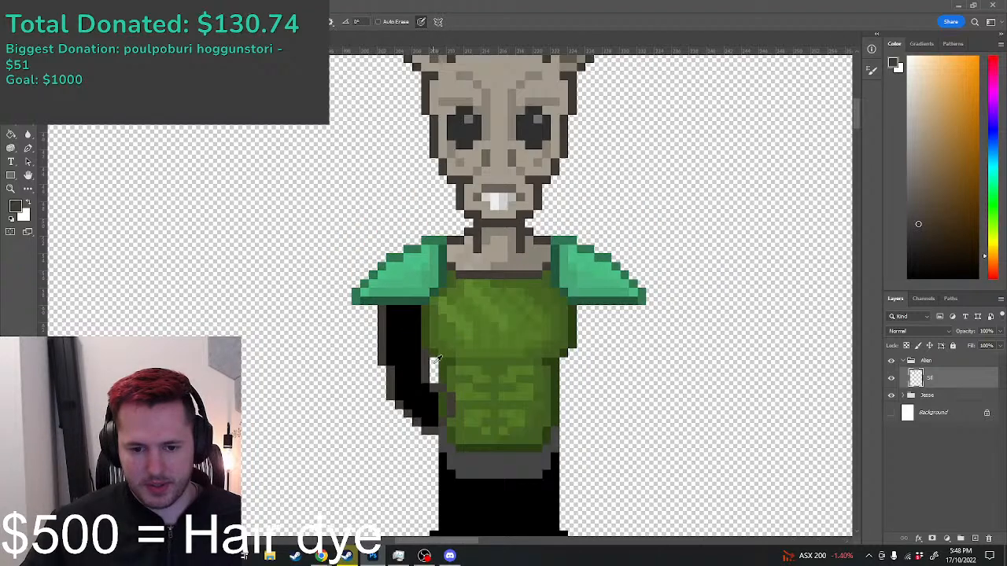
Step: Fill the outlined left arm and hand with the alien's beige-grey skin colour
scroll(496, 253, up, 2)
alt+click(475, 313)
scroll(475, 333, down, 4)
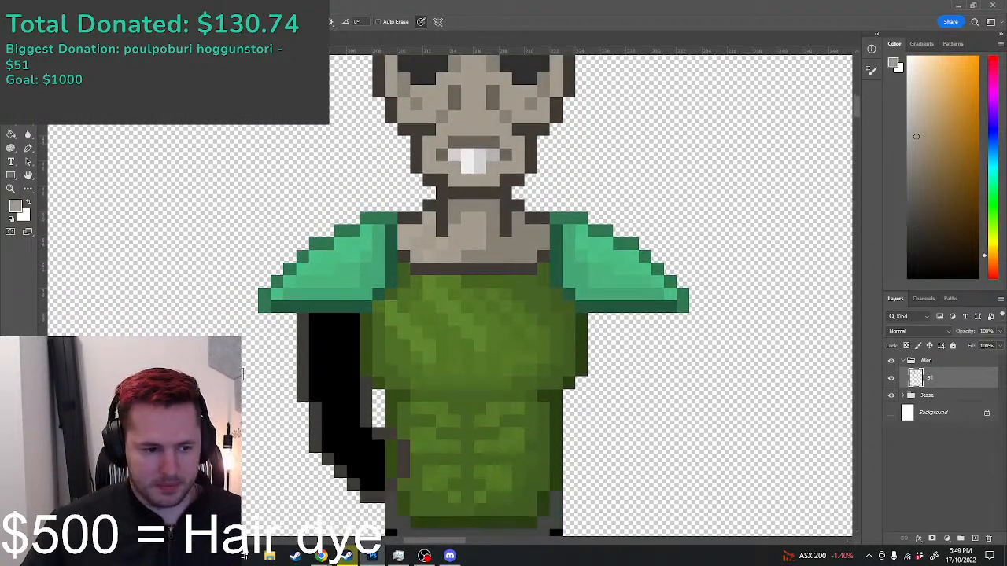
click(11, 135)
click(333, 249)
key(b)
scroll(573, 74, up, 1)
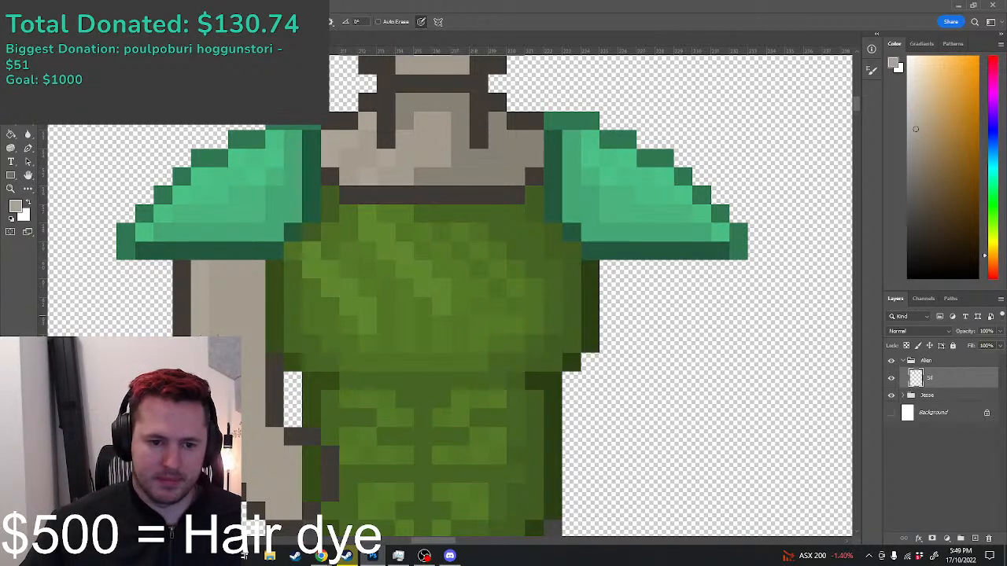
Step: Shade the inner edge of the left arm and hand with darker skin tones and add a dark crease pixel at the wrist
alt+click(462, 157)
drag(257, 269, 260, 414)
drag(288, 455, 308, 460)
alt+click(294, 482)
click(310, 490)
scroll(310, 484, down, 2)
scroll(313, 478, down, 3)
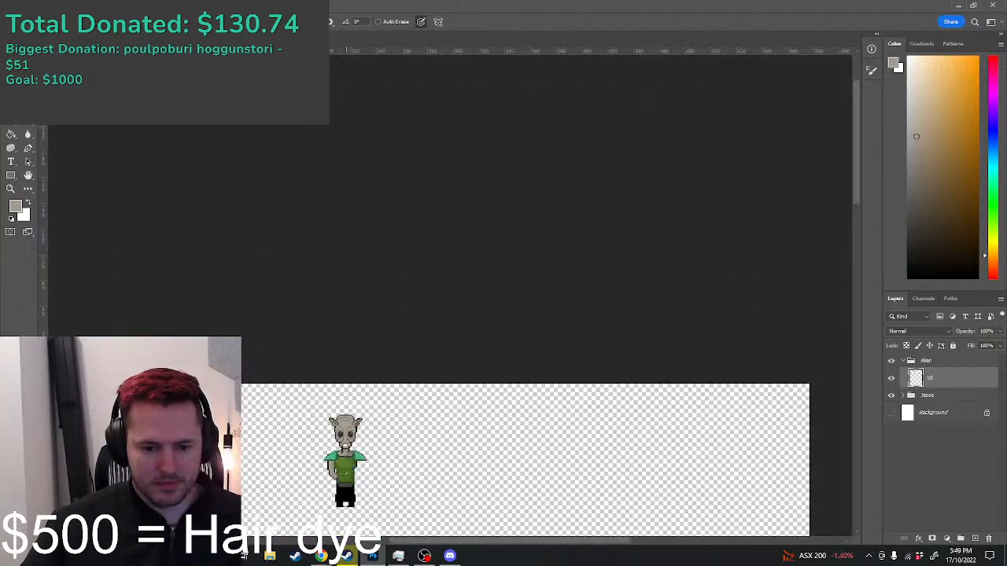
scroll(305, 419, up, 5)
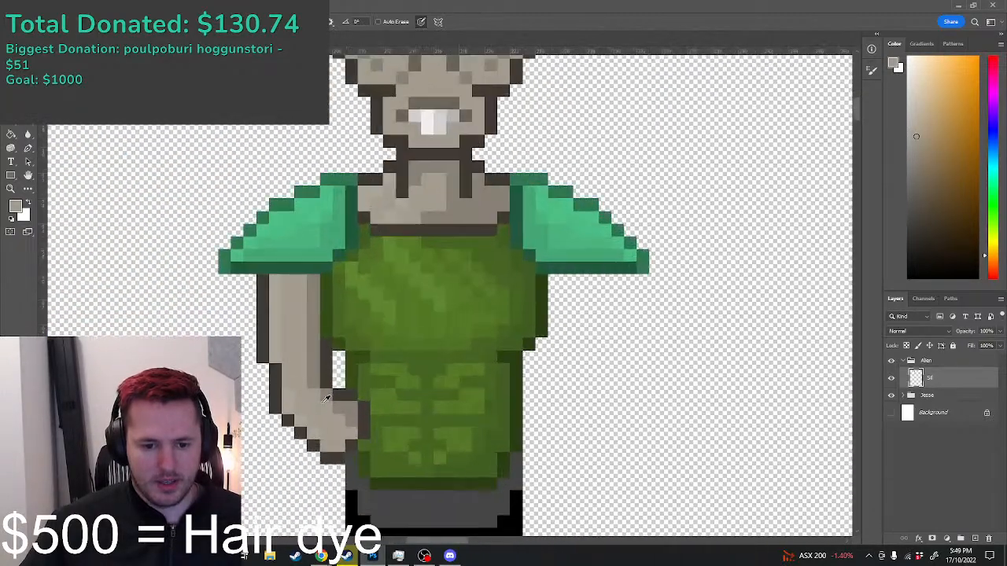
alt+click(330, 398)
click(329, 397)
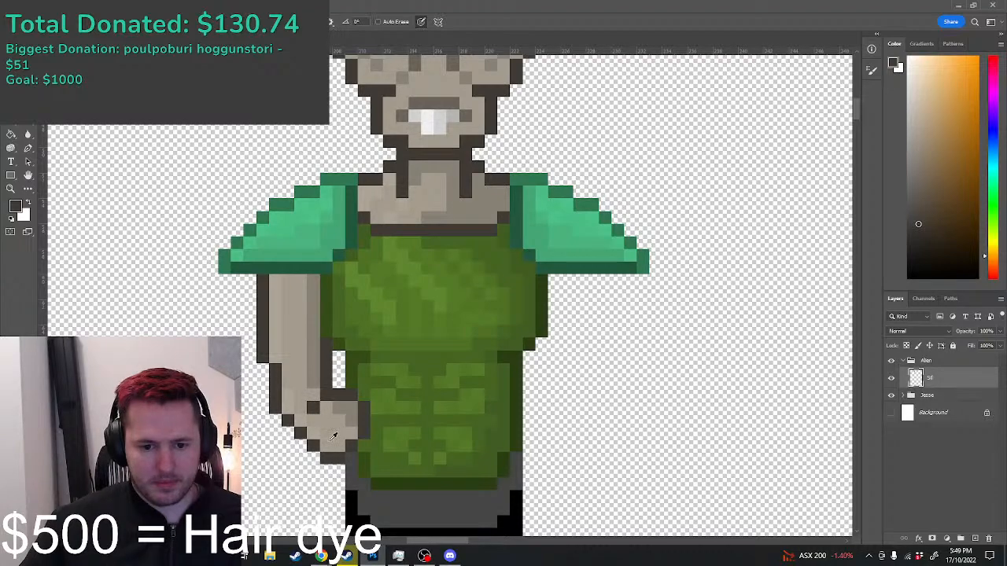
Step: Draw a short upper arm below the right shoulder pad with a dark brown outer edge and beige-grey skin
scroll(332, 437, down, 5)
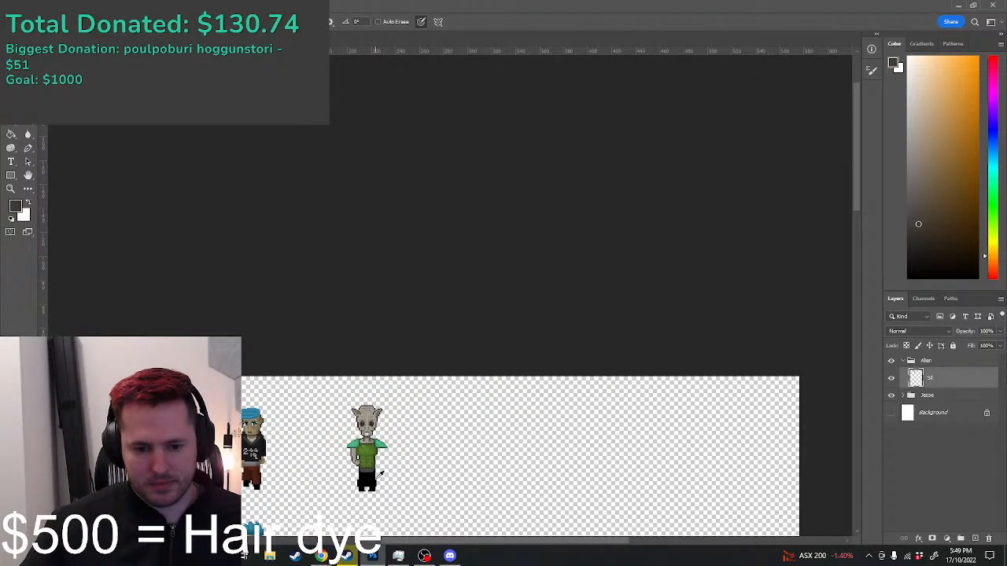
scroll(378, 474, up, 1)
scroll(376, 473, down, 3)
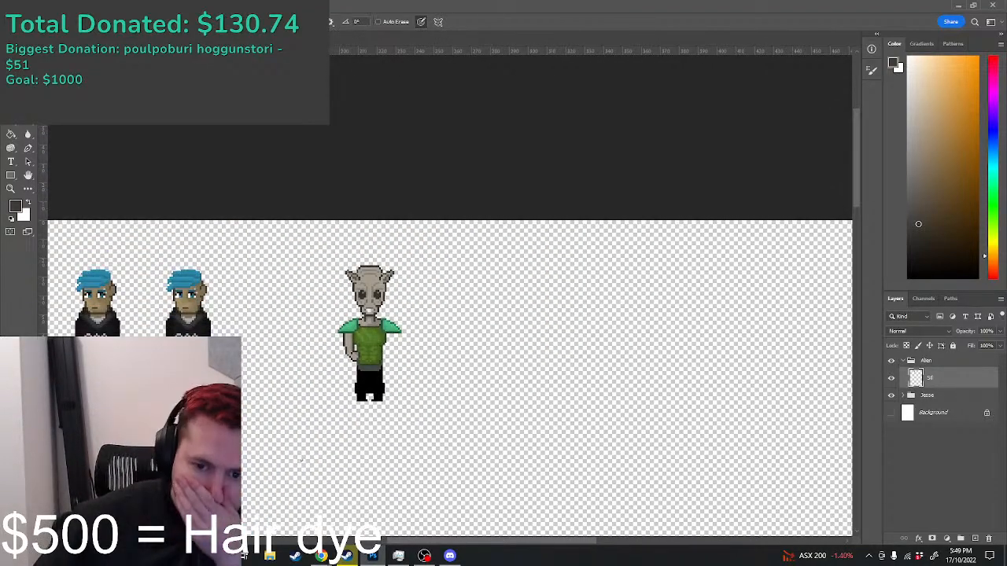
scroll(388, 414, up, 3)
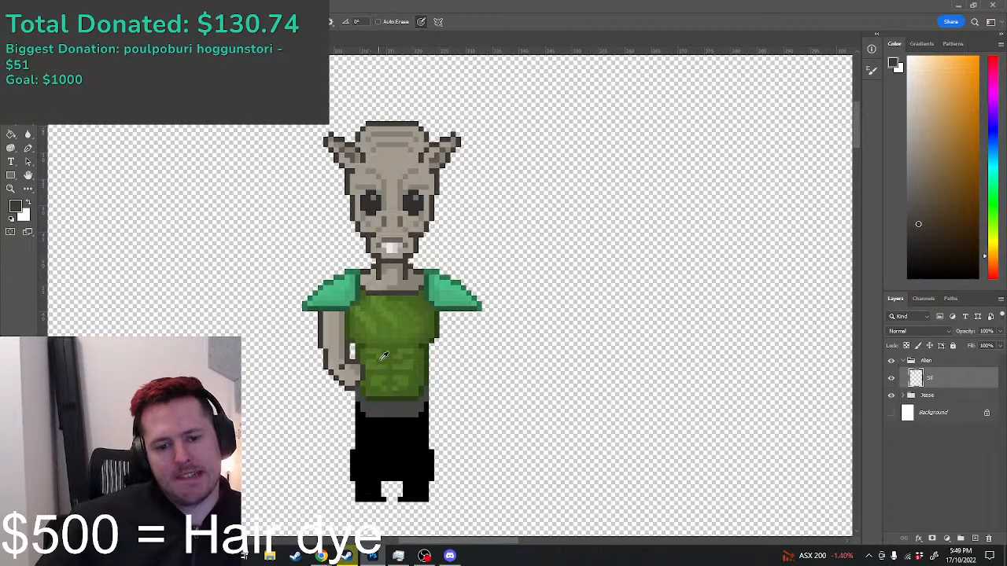
scroll(421, 379, up, 1)
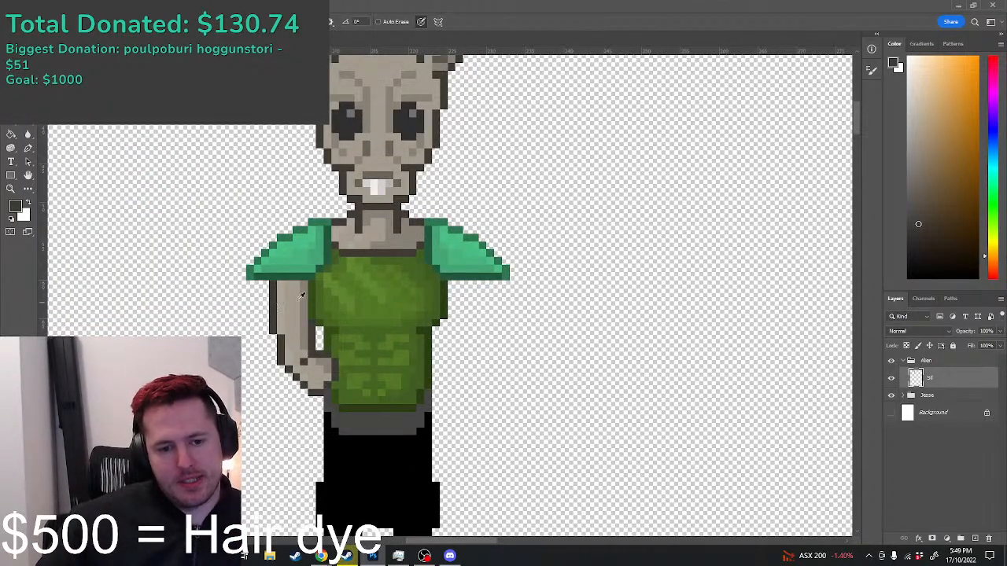
drag(481, 291, 482, 325)
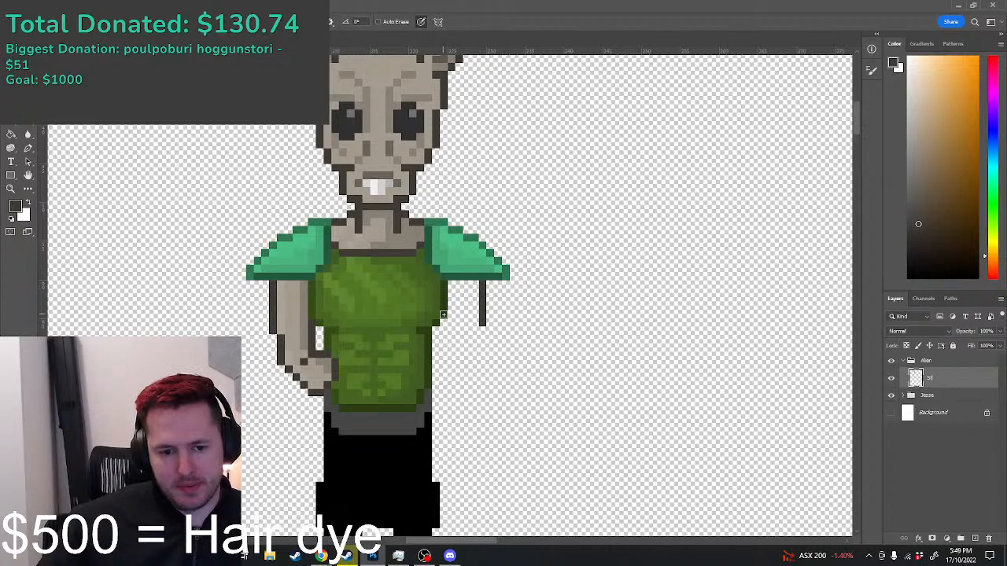
scroll(443, 315, down, 2)
scroll(365, 307, up, 3)
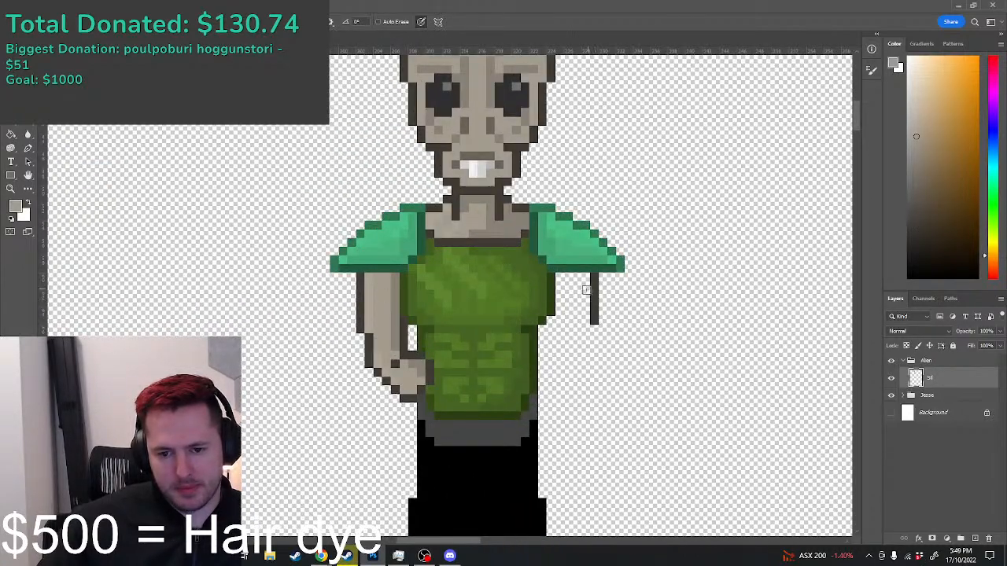
mouse_move(576, 278)
mouse_down()
mouse_move(582, 309)
mouse_move(566, 281)
mouse_move(562, 298)
mouse_move(567, 320)
mouse_move(578, 285)
mouse_move(582, 311)
mouse_up()
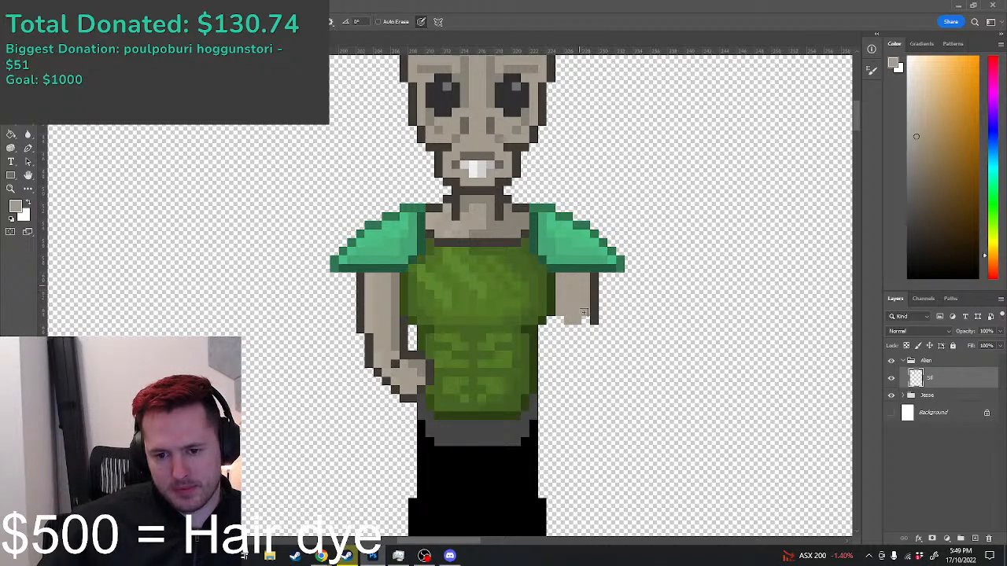
scroll(560, 317, down, 3)
scroll(516, 360, up, 3)
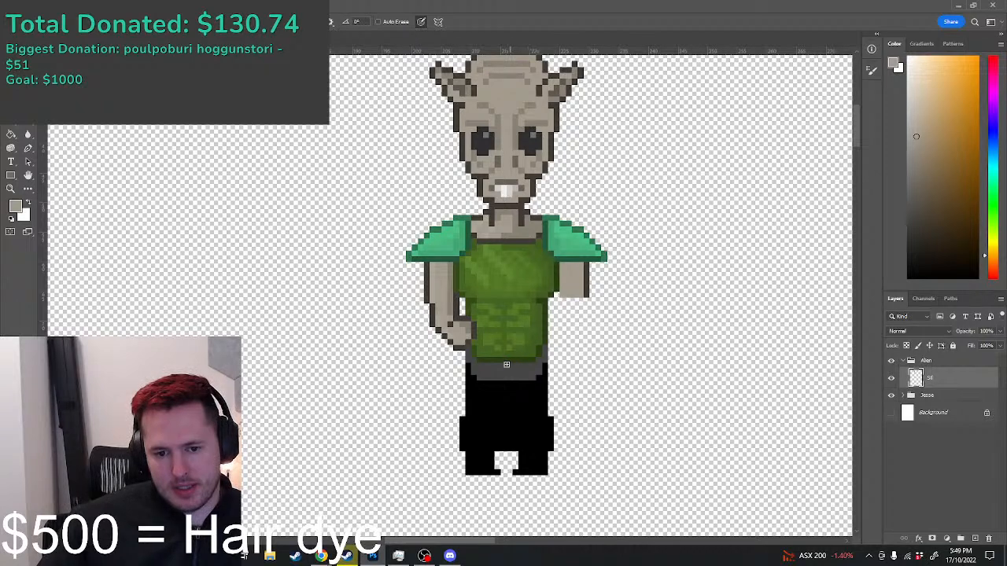
scroll(442, 322, up, 1)
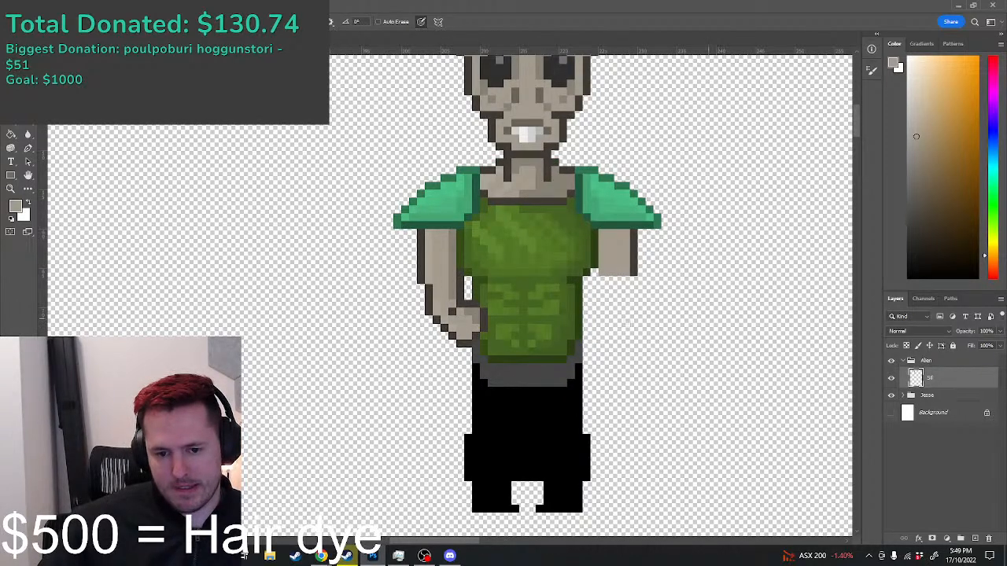
scroll(460, 294, up, 1)
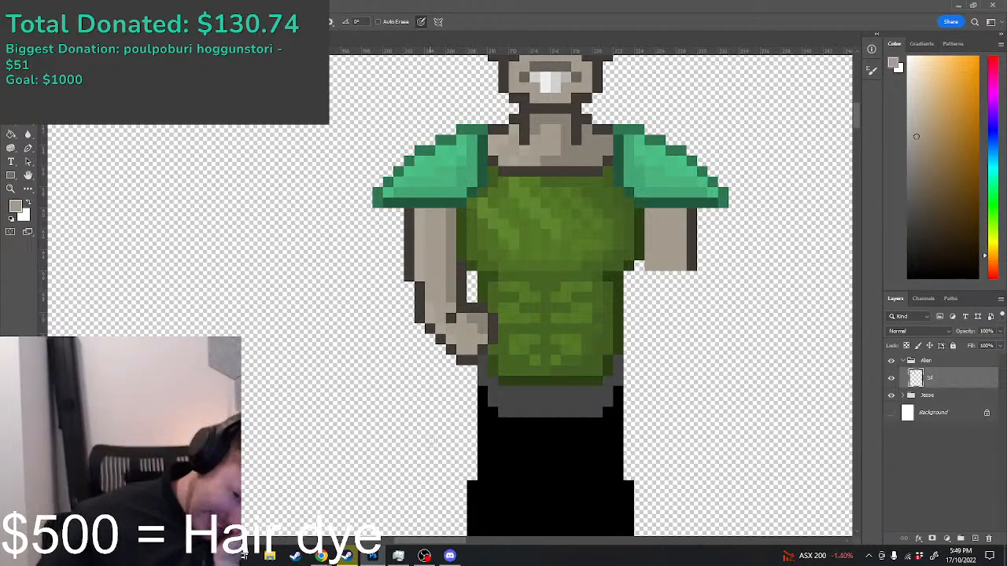
scroll(438, 437, up, 5)
scroll(438, 437, down, 1)
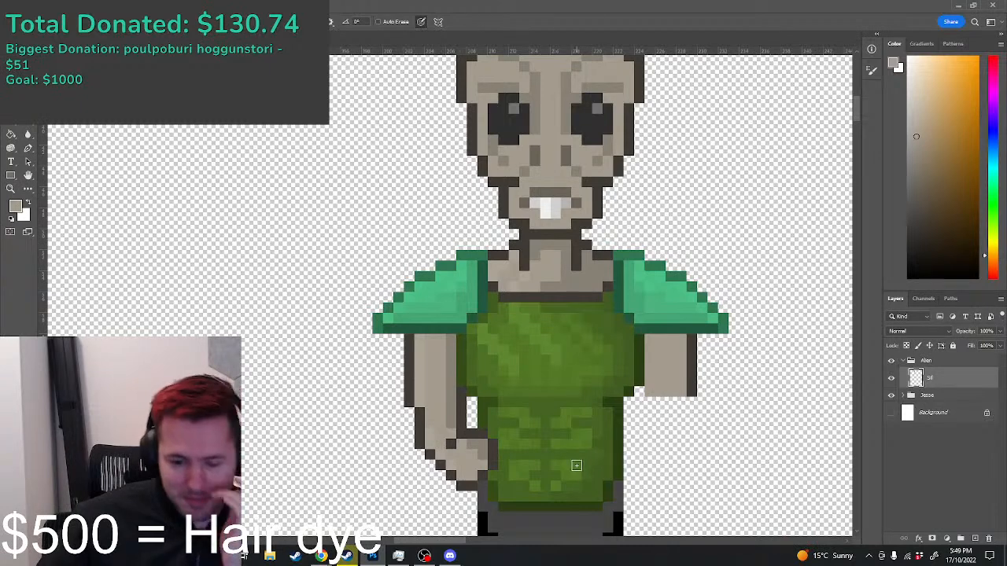
Step: Outline a gun in near-black around the left forearm, with a rounded rear body and a grip end below the hand
scroll(578, 441, down, 2)
click(922, 236)
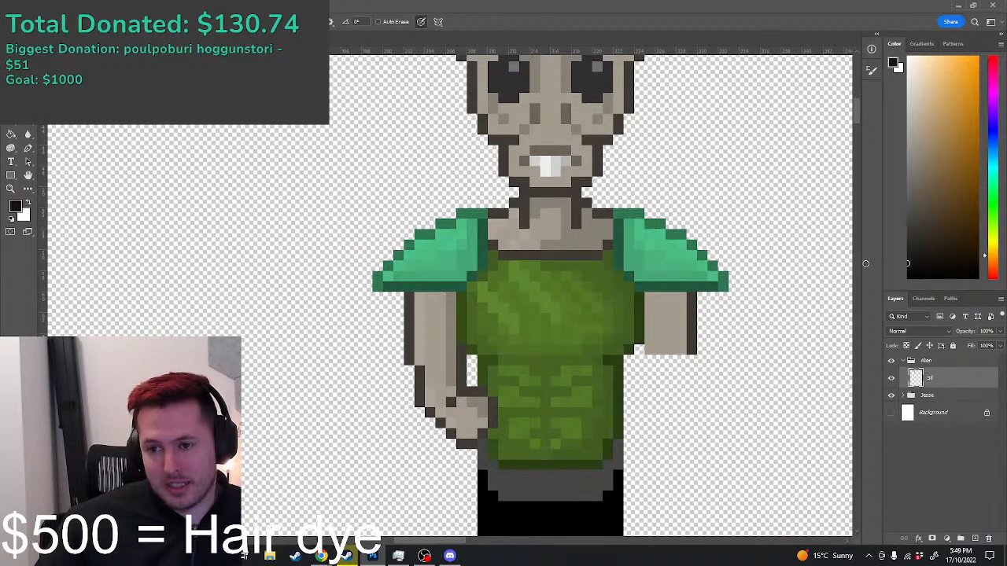
scroll(415, 408, up, 1)
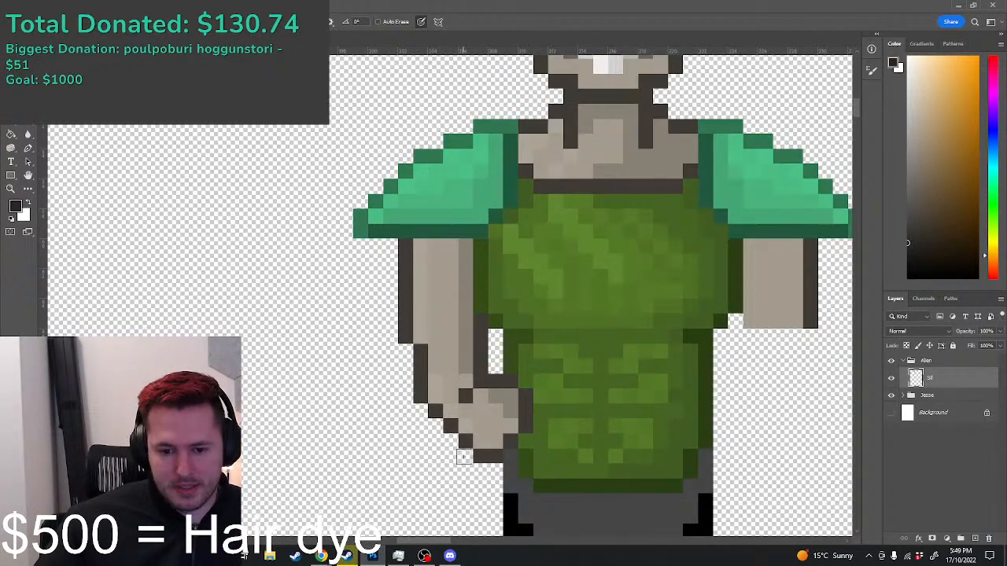
mouse_move(468, 466)
mouse_down()
mouse_move(465, 476)
mouse_move(488, 476)
mouse_move(511, 468)
mouse_move(516, 452)
mouse_up()
mouse_move(471, 382)
mouse_down()
mouse_move(442, 385)
mouse_move(419, 406)
mouse_move(383, 389)
mouse_move(377, 346)
mouse_move(408, 317)
mouse_move(441, 325)
mouse_up()
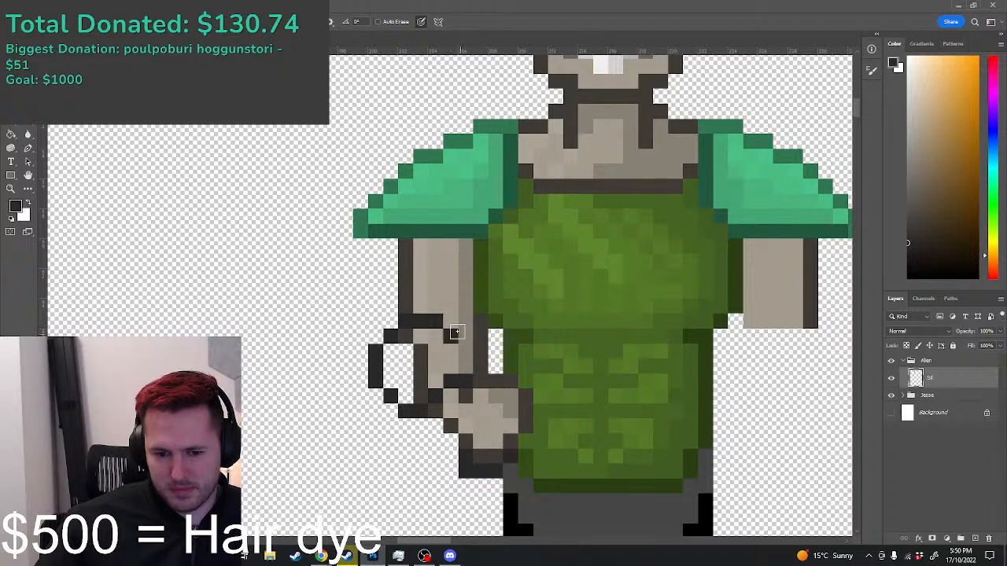
mouse_move(453, 330)
mouse_down()
mouse_move(456, 322)
mouse_move(492, 336)
mouse_up()
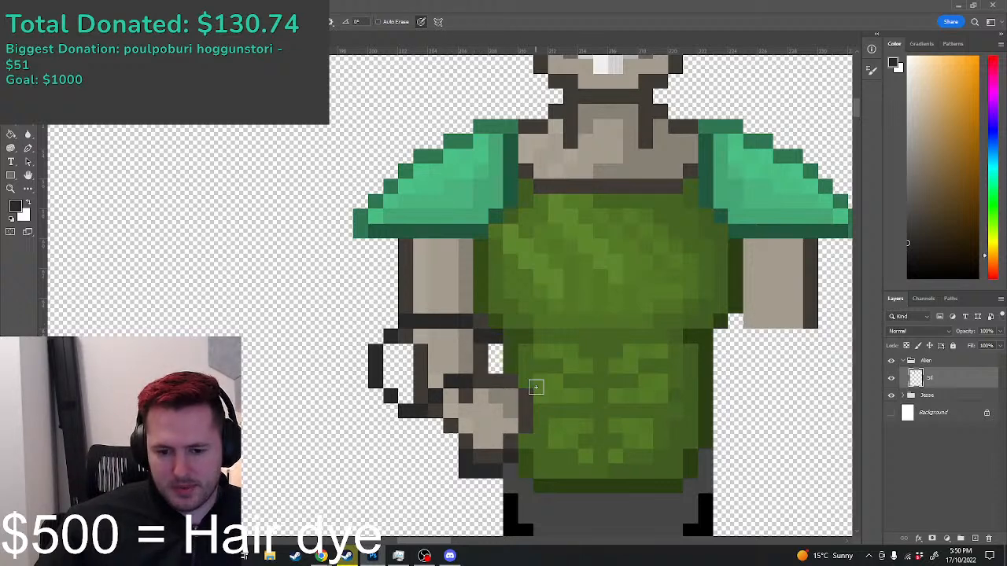
drag(555, 377, 498, 386)
Step: Fill the gun's rear body over the left forearm with dark grey
click(906, 226)
scroll(566, 346, up, 2)
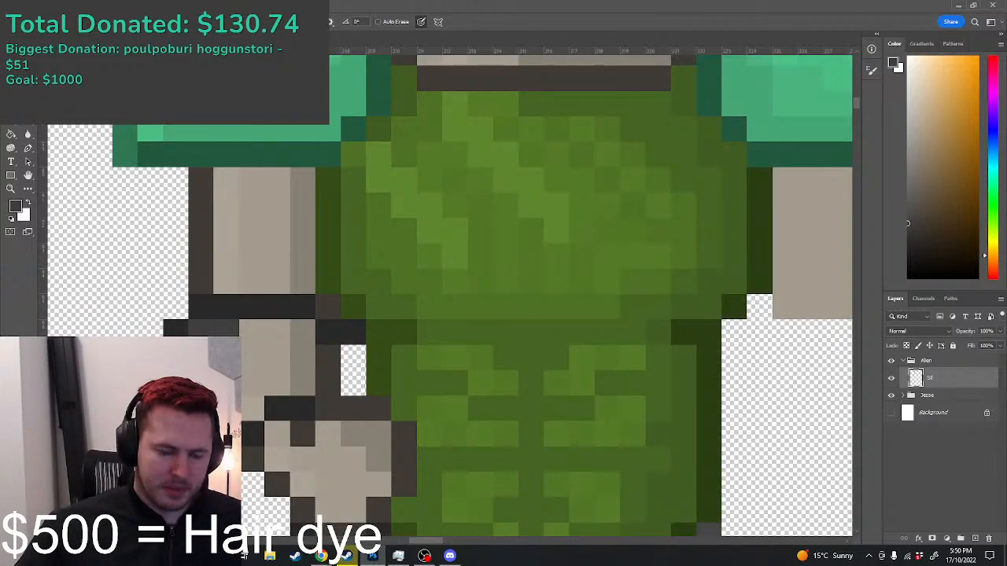
mouse_move(247, 371)
mouse_down()
mouse_move(276, 347)
mouse_move(302, 373)
mouse_move(275, 370)
mouse_move(290, 331)
mouse_move(260, 335)
mouse_move(272, 361)
mouse_move(346, 364)
mouse_up()
scroll(319, 365, down, 3)
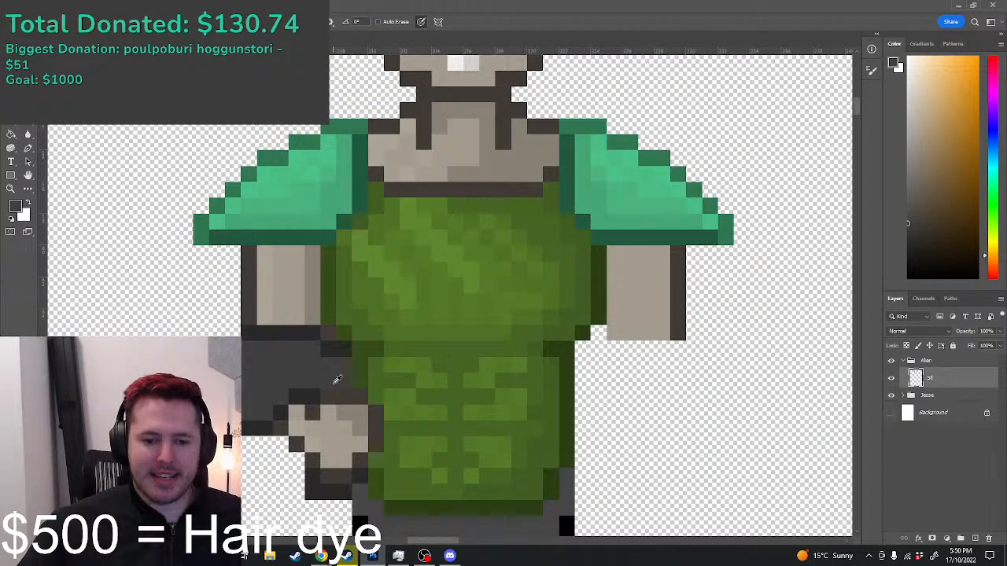
Step: Fill the gun grip below the hand with dark grey and darken its edges with the near-black outline colour
scroll(318, 435, up, 3)
mouse_move(319, 435)
mouse_down()
mouse_move(328, 494)
mouse_move(393, 488)
mouse_up()
alt+click(326, 291)
mouse_move(331, 480)
mouse_down()
mouse_move(344, 454)
mouse_move(369, 469)
mouse_up()
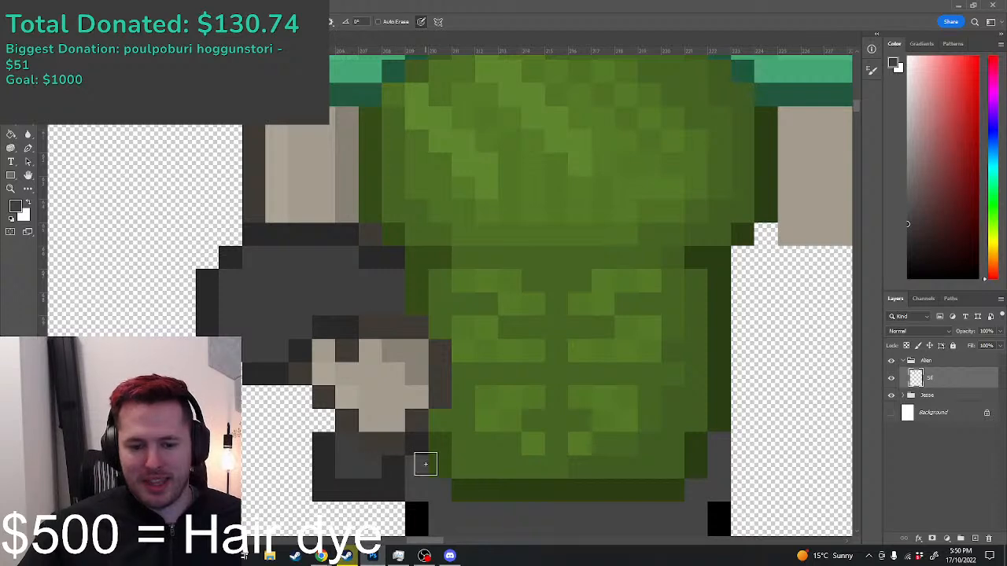
scroll(422, 461, down, 3)
scroll(405, 443, up, 3)
alt+click(406, 443)
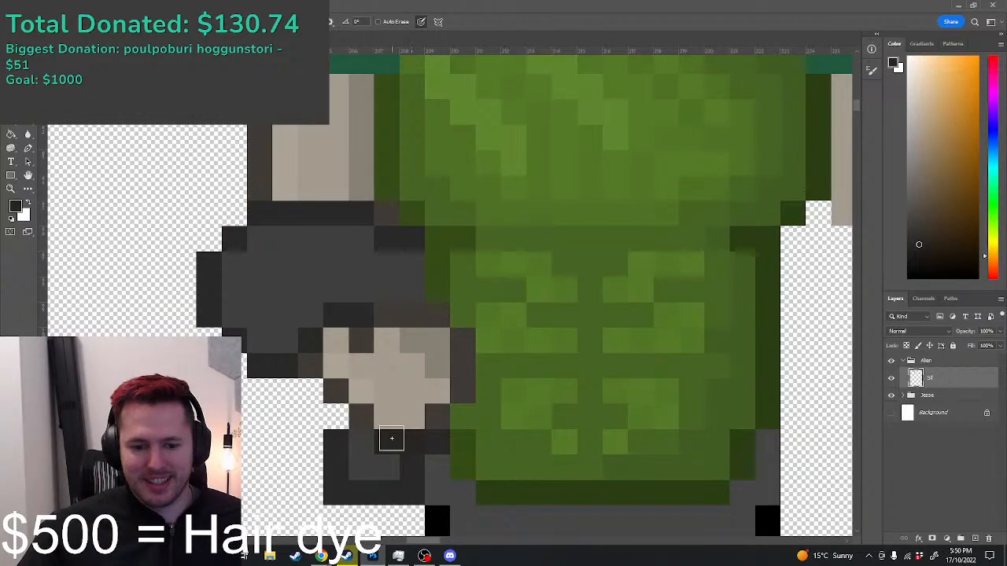
Step: Extend the gun's near-black upper and lower outlines from the rear body across the torso, stepping apart toward the middle
scroll(319, 369, down, 5)
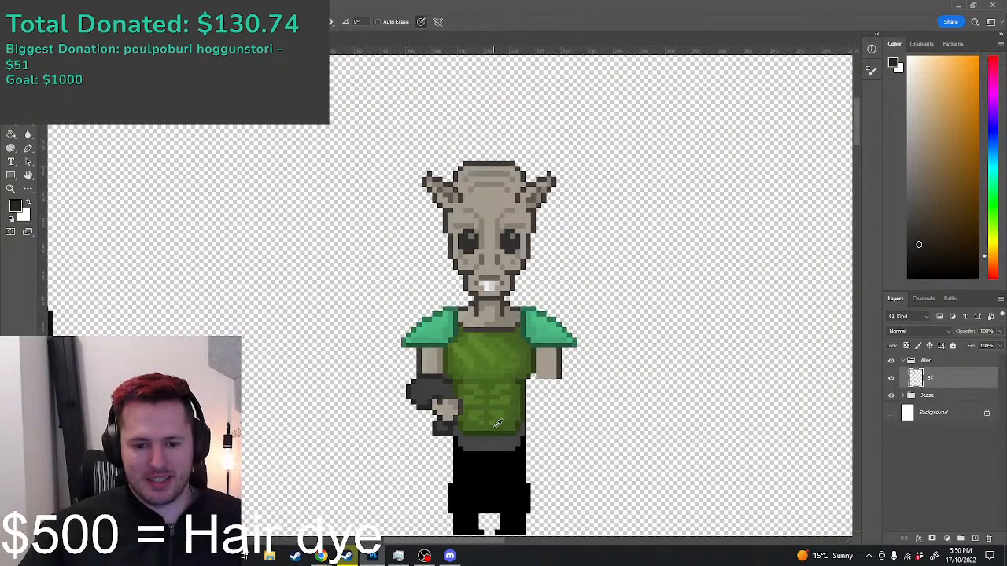
scroll(480, 388, up, 3)
scroll(472, 387, up, 2)
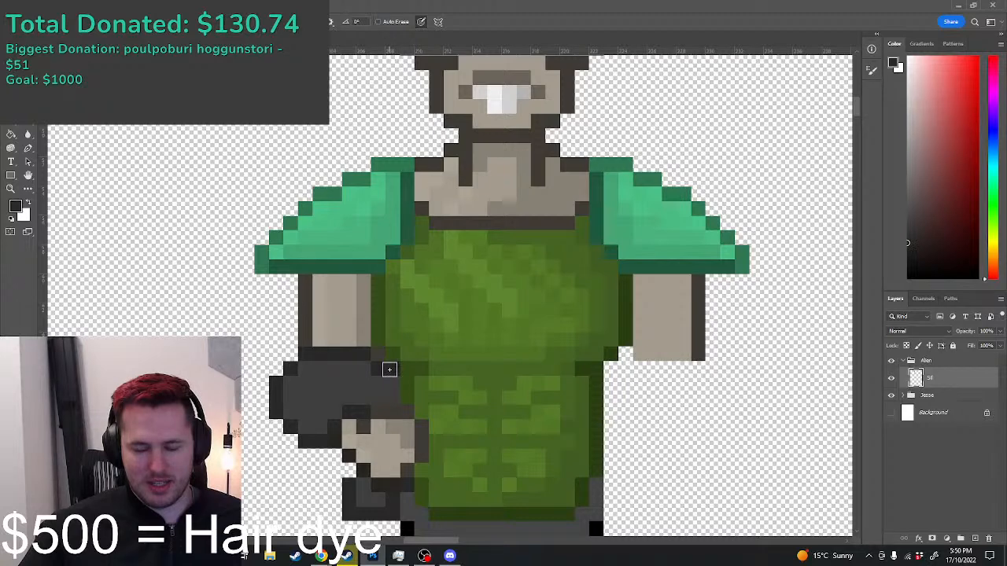
mouse_move(391, 367)
mouse_down()
mouse_move(453, 370)
mouse_move(463, 360)
mouse_move(511, 356)
mouse_up()
mouse_move(424, 411)
mouse_down()
mouse_move(451, 409)
mouse_move(475, 429)
mouse_move(460, 420)
mouse_move(507, 424)
mouse_move(557, 456)
mouse_up()
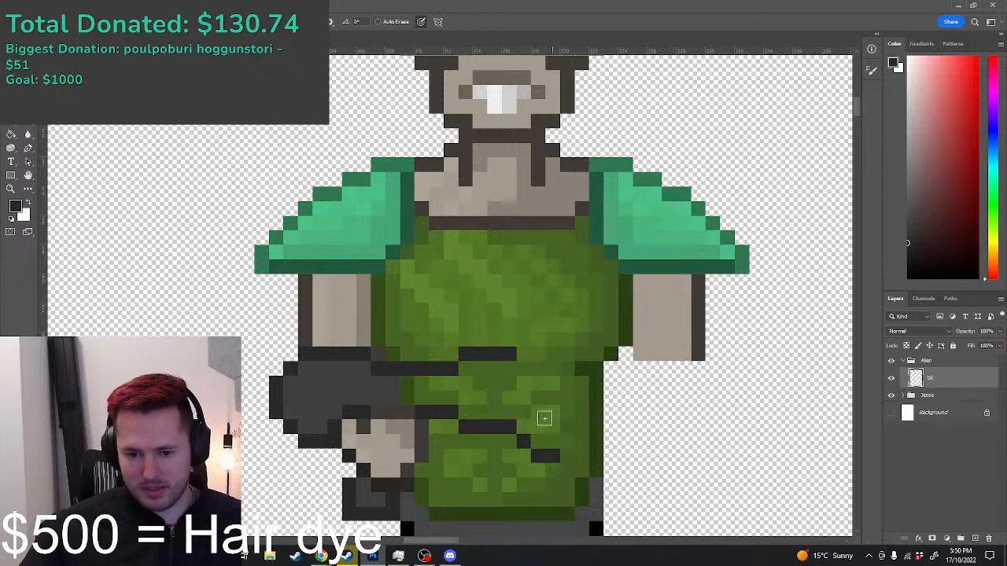
Step: Outline a bulging middle section of the gun in near-black over the torso, with stepped corners narrowing again toward the right arm
click(524, 339)
drag(538, 326, 592, 331)
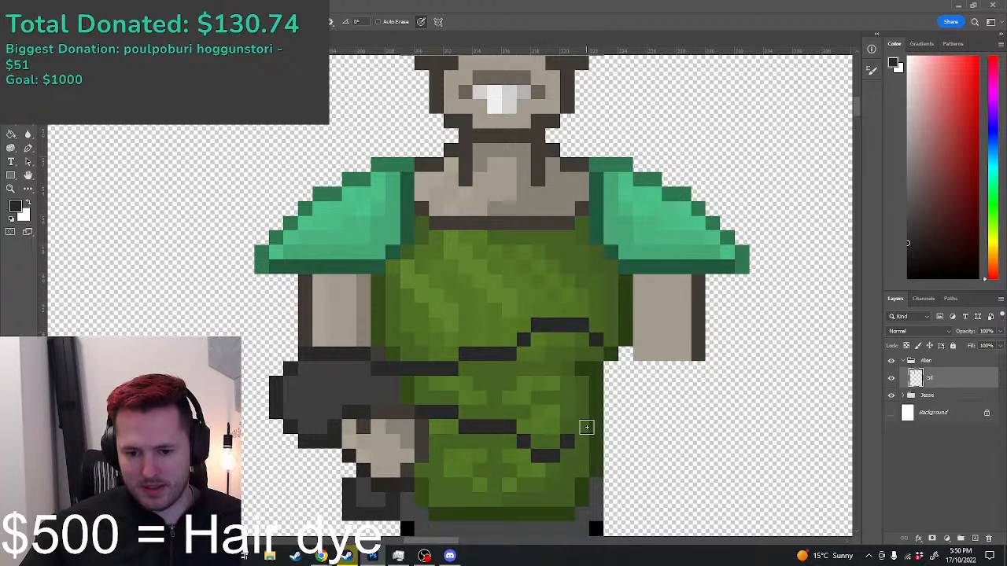
key(ctrl+z)
click(564, 456)
click(581, 454)
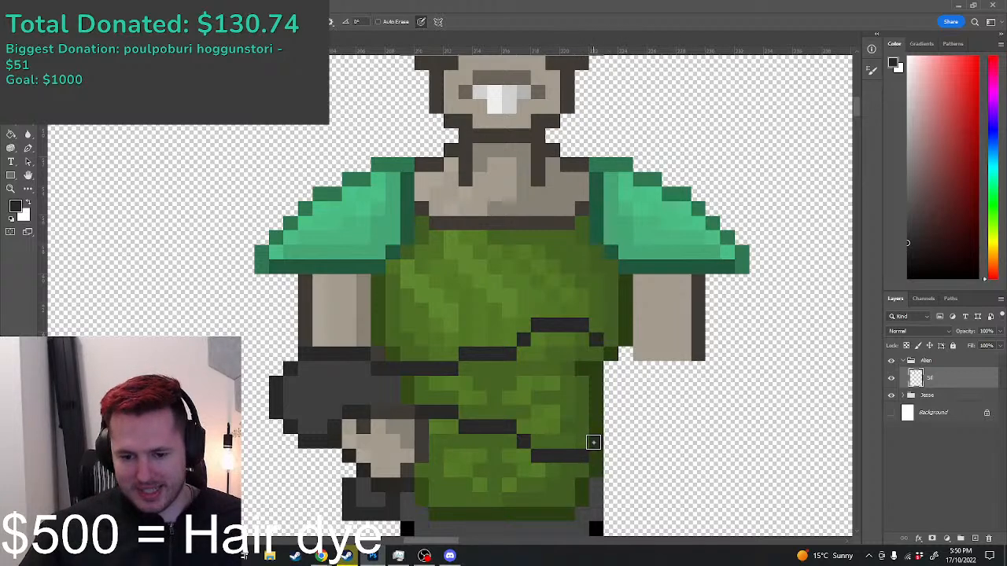
click(611, 427)
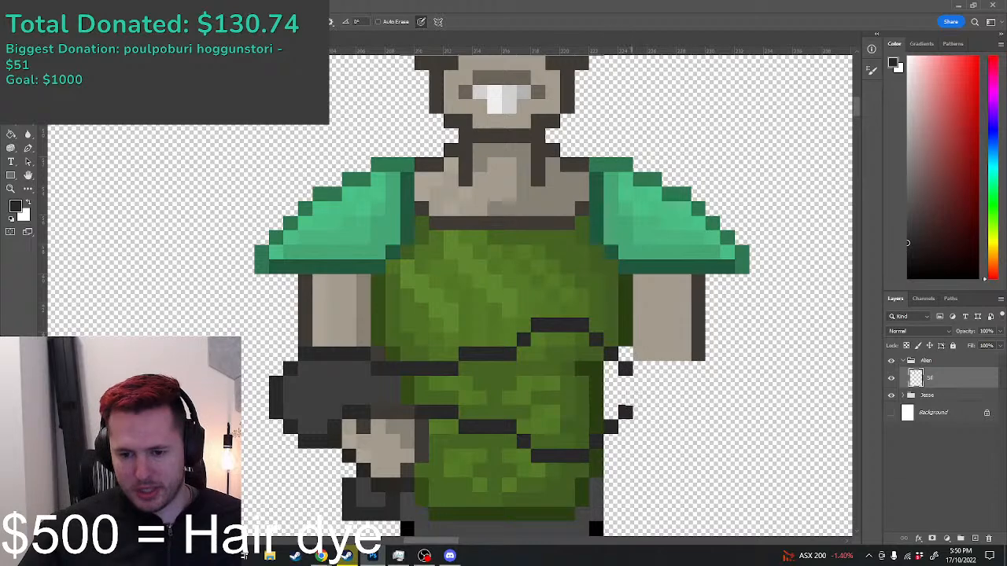
Step: Draw the gun barrel's two parallel near-black edges extending past the right arm
mouse_move(641, 383)
mouse_down()
mouse_move(688, 383)
mouse_move(683, 369)
mouse_up()
key(ctrl+z)
drag(640, 412, 727, 412)
drag(694, 368, 729, 368)
Step: Close the barrel's front end and add a thin near-black muzzle projecting beyond it
scroll(728, 382, down, 8)
scroll(759, 407, up, 6)
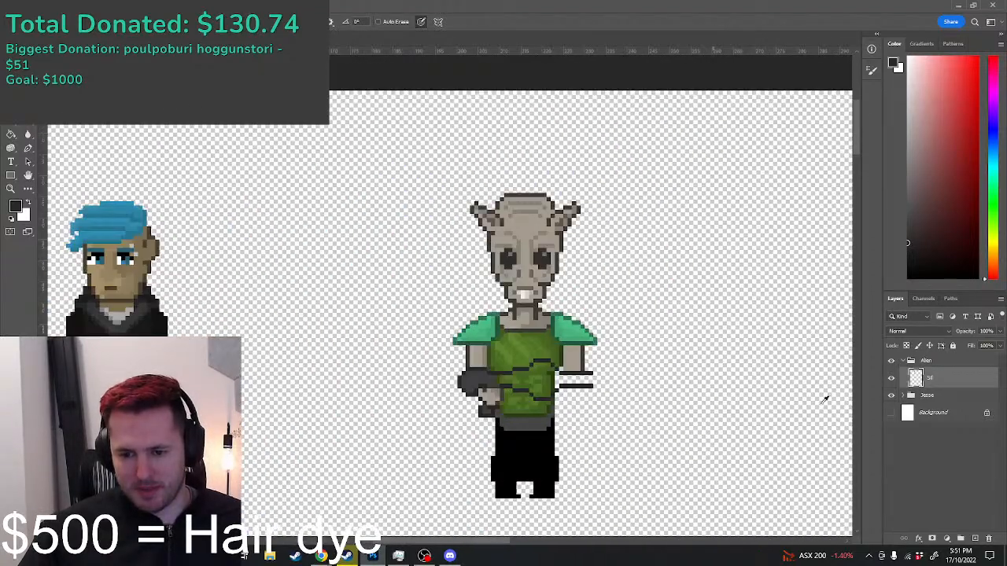
scroll(639, 389, up, 6)
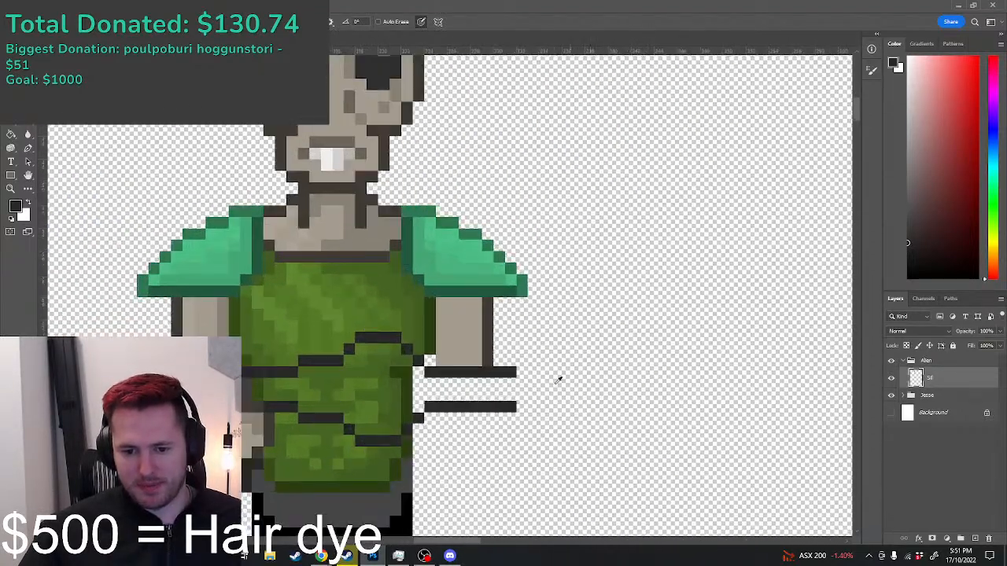
mouse_move(516, 424)
mouse_down()
mouse_move(555, 423)
mouse_move(565, 368)
mouse_move(633, 369)
mouse_move(650, 383)
mouse_up()
scroll(549, 383, down, 2)
scroll(360, 395, up, 2)
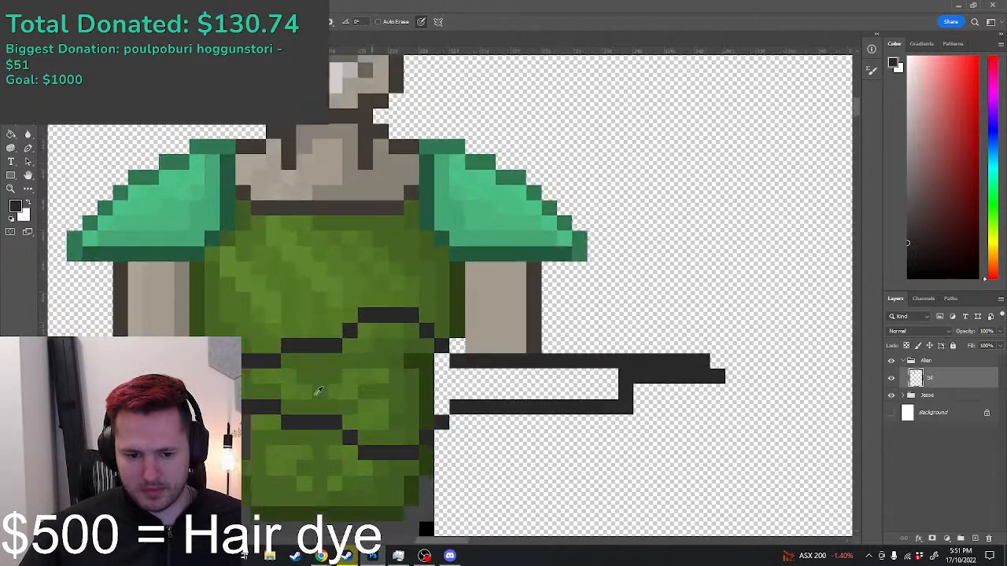
Step: Fill the gun's middle section and barrel with dark grey, including the lower row of the muzzle
click(246, 400)
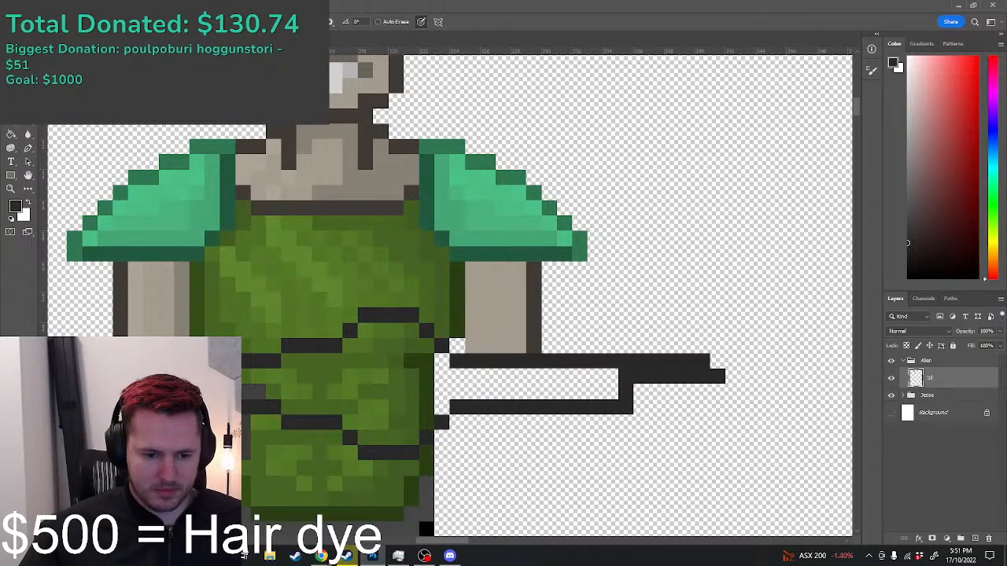
drag(247, 378, 425, 380)
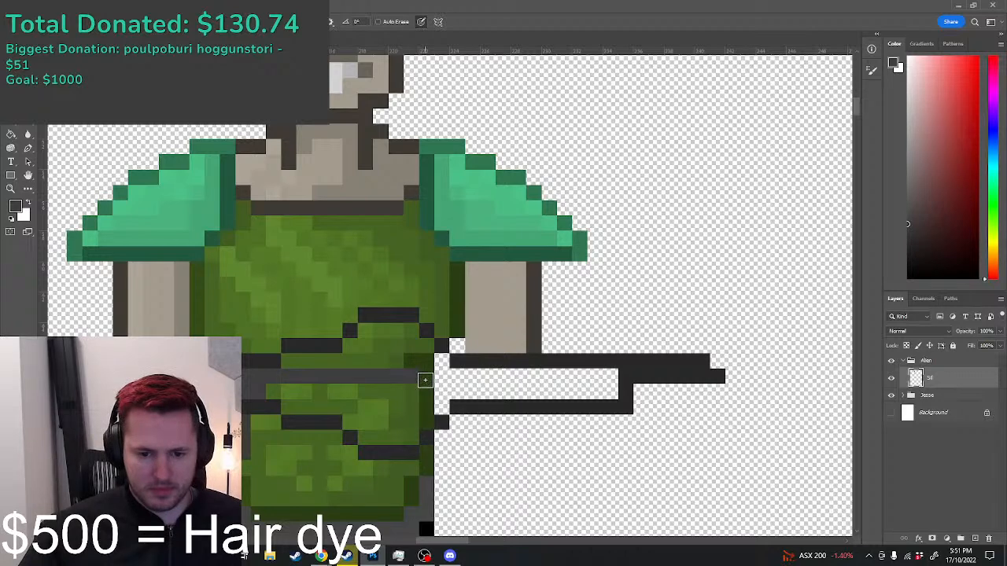
click(15, 146)
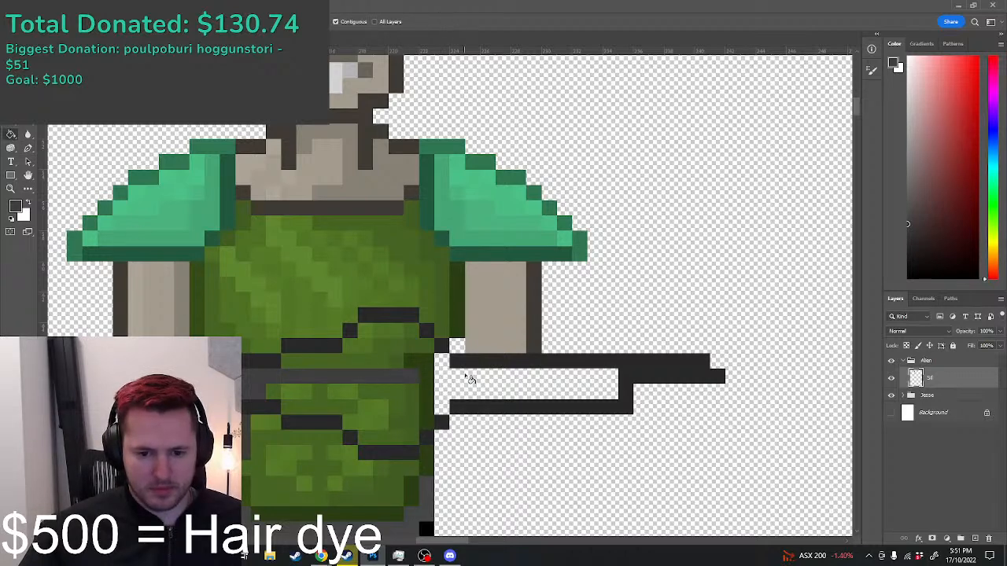
click(469, 379)
key(b)
mouse_move(415, 329)
mouse_down()
mouse_move(378, 333)
mouse_move(370, 346)
mouse_move(417, 364)
mouse_move(410, 347)
mouse_move(424, 369)
mouse_move(422, 411)
mouse_move(404, 433)
mouse_move(371, 434)
mouse_move(347, 402)
mouse_move(272, 392)
mouse_move(291, 367)
mouse_move(349, 369)
mouse_move(367, 335)
mouse_move(364, 386)
mouse_move(316, 409)
mouse_move(292, 406)
mouse_move(405, 391)
mouse_move(397, 418)
mouse_up()
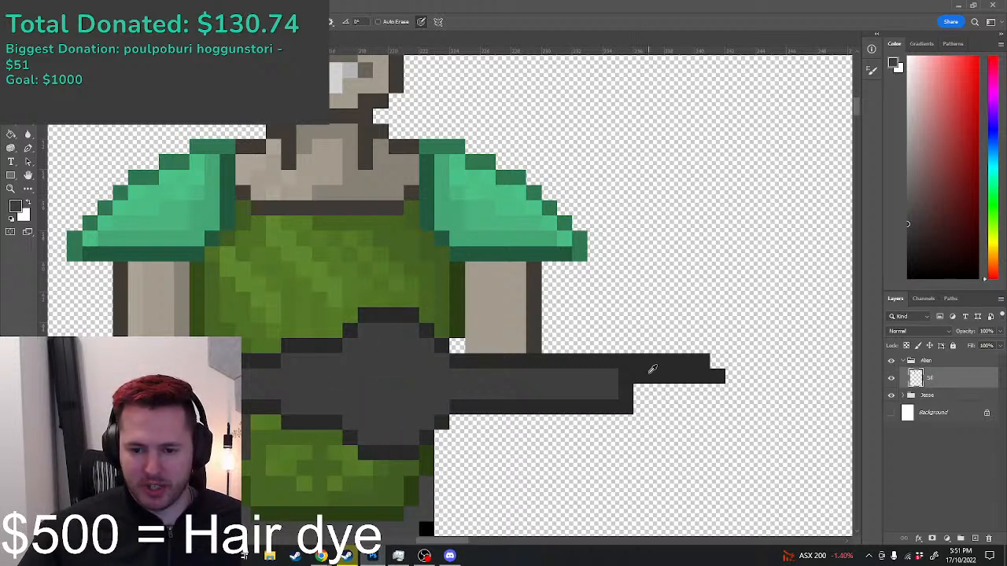
scroll(652, 417, down, 6)
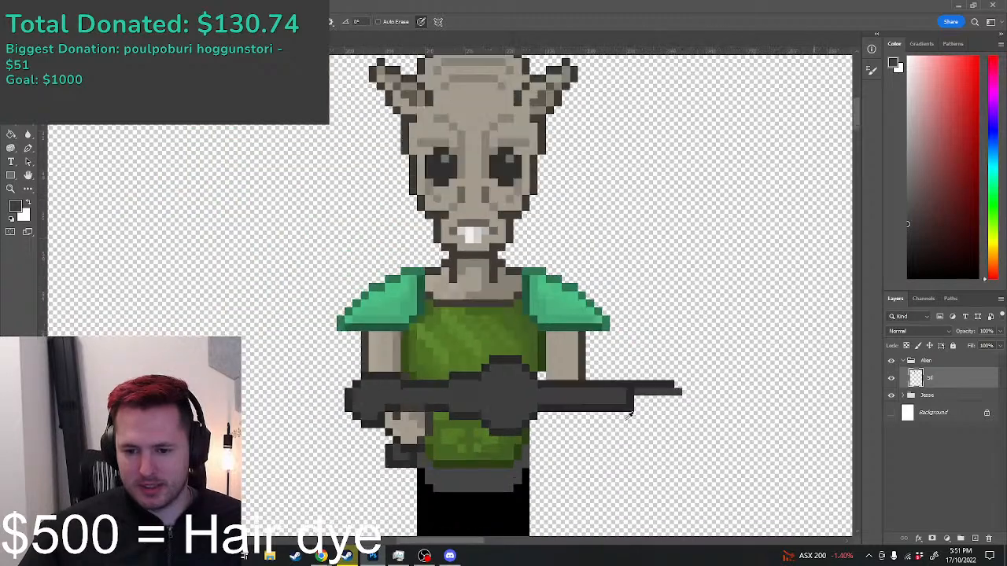
scroll(641, 440, up, 4)
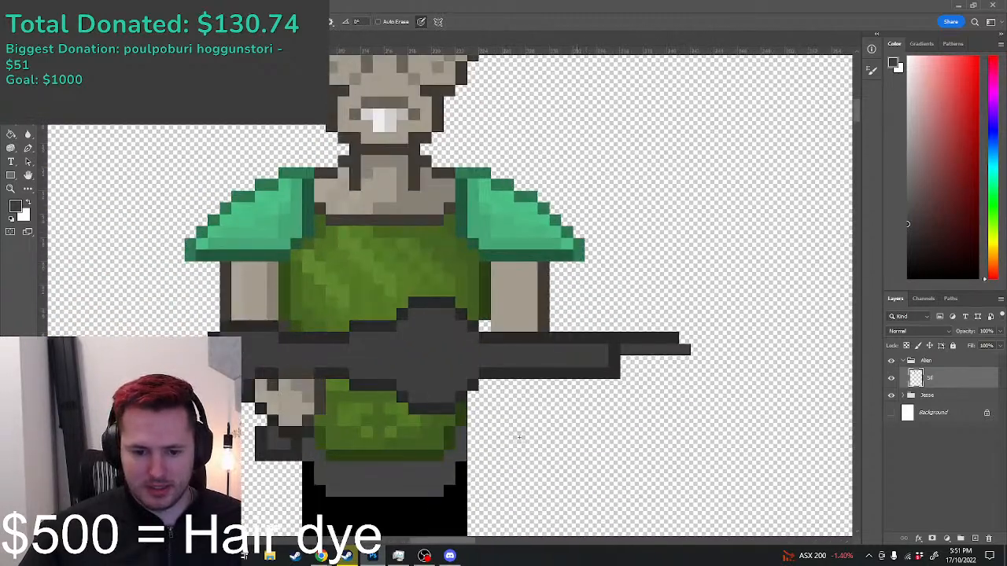
Step: Draw a near-black trigger guard under the gun beside the left hand
scroll(535, 391, down, 2)
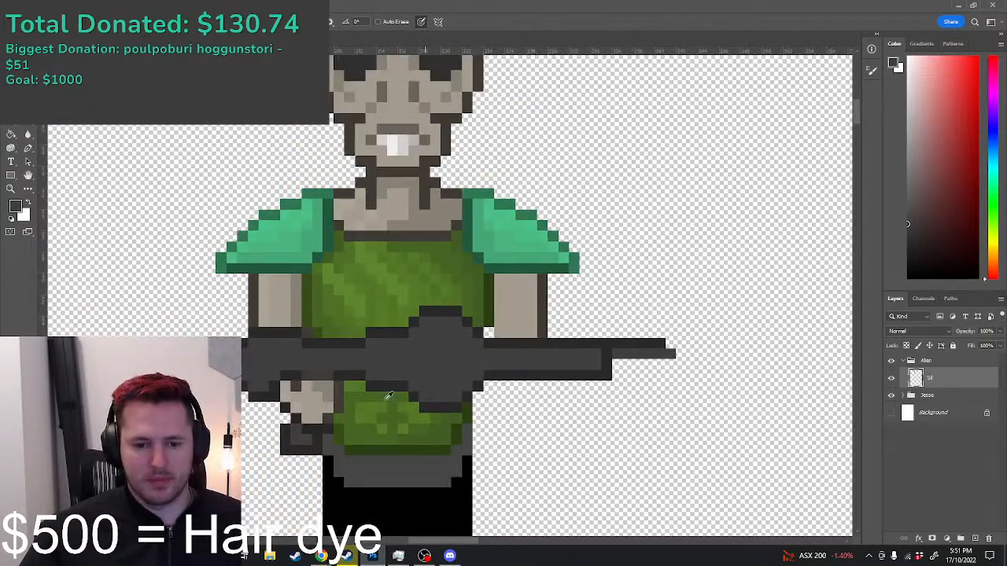
scroll(421, 389, up, 2)
mouse_move(355, 403)
mouse_down()
mouse_move(368, 378)
mouse_move(387, 389)
mouse_move(364, 380)
mouse_up()
scroll(364, 379, down, 5)
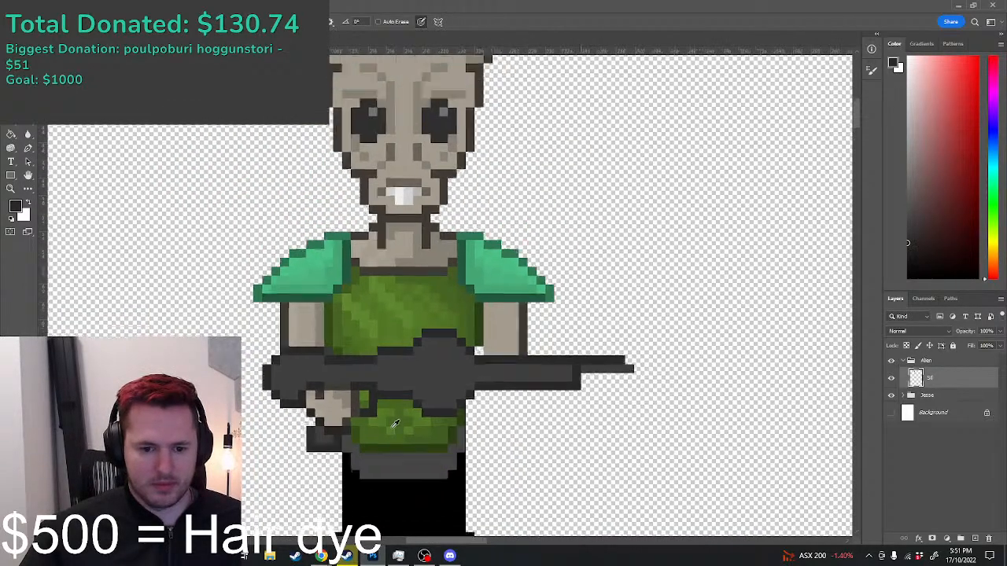
scroll(413, 464, up, 1)
scroll(435, 459, up, 4)
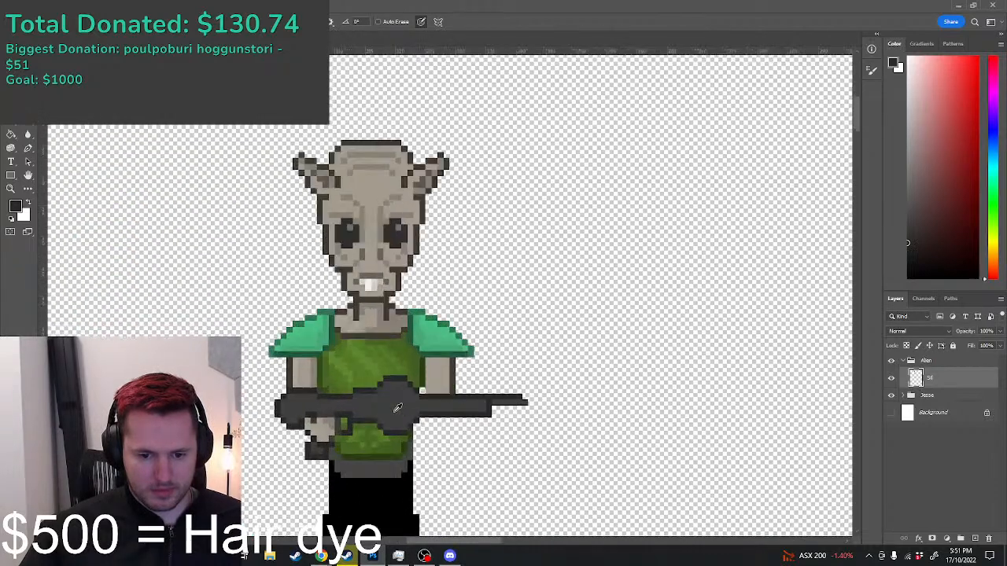
Step: Draw the right hand gripping beneath the barrel, with a dark brown outline and beige-grey skin
scroll(544, 403, up, 1)
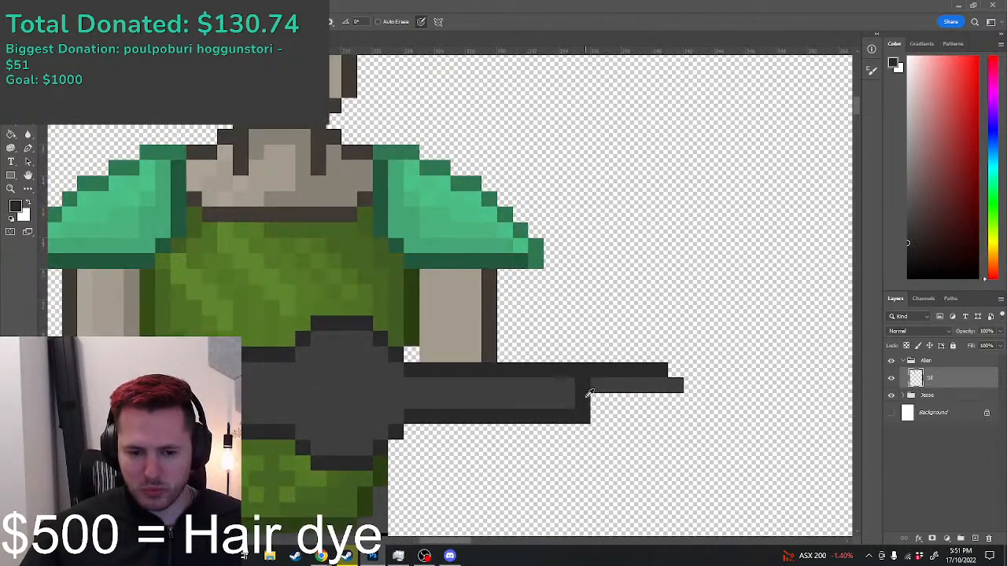
scroll(585, 396, up, 1)
alt+click(468, 331)
click(387, 351)
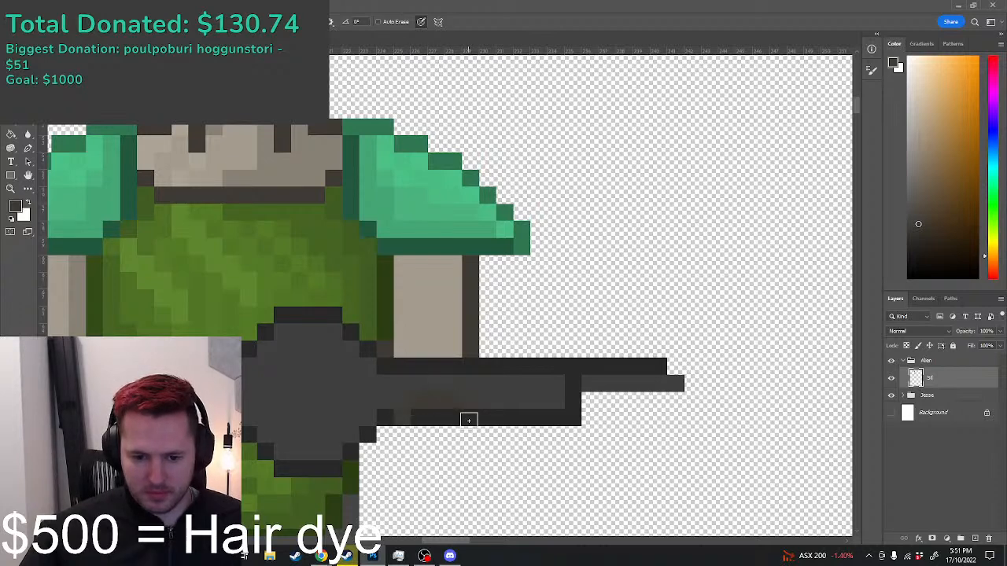
click(470, 437)
click(403, 435)
mouse_move(418, 450)
mouse_down()
mouse_move(462, 450)
mouse_move(450, 403)
mouse_move(427, 435)
mouse_move(425, 418)
mouse_move(445, 430)
mouse_up()
alt+click(429, 326)
scroll(490, 409, down, 2)
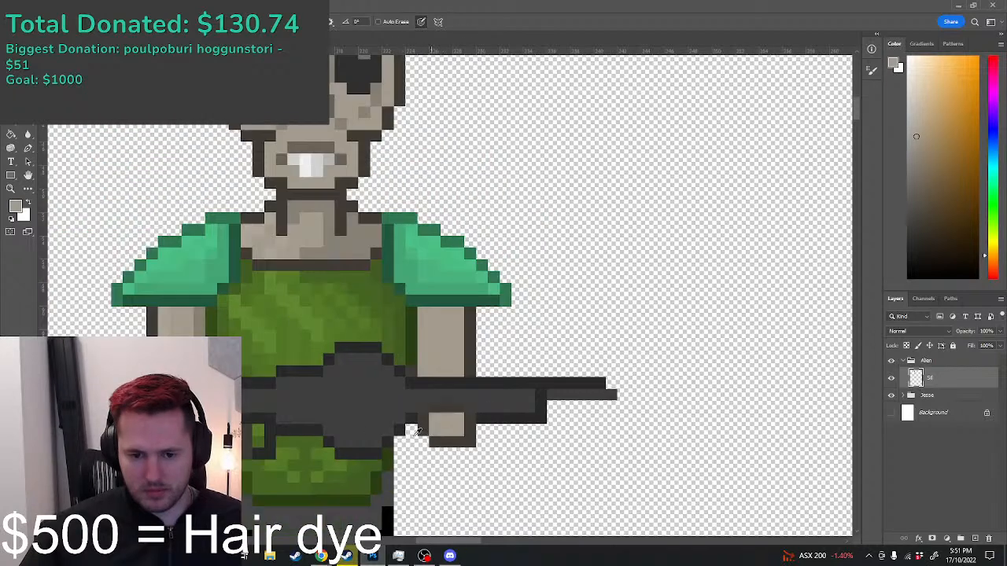
Step: Shade the right hand and right upper arm with a darker grey-beige skin tone
alt+click(285, 431)
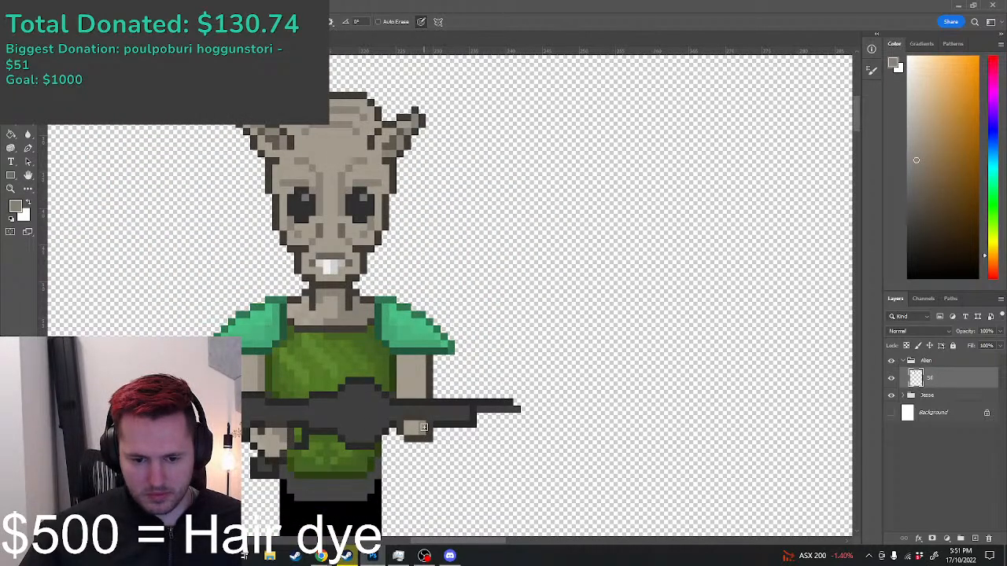
click(411, 430)
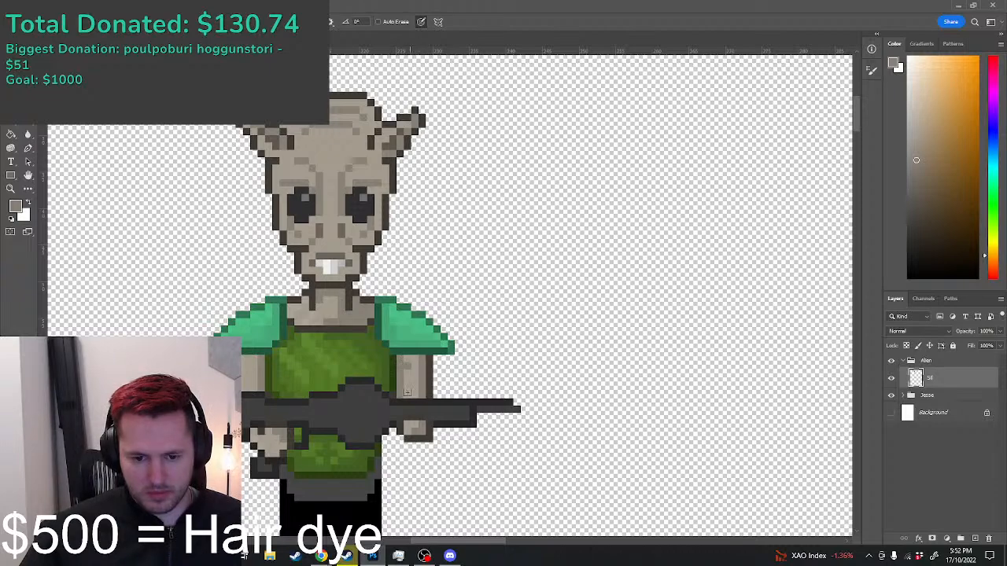
scroll(415, 377, down, 8)
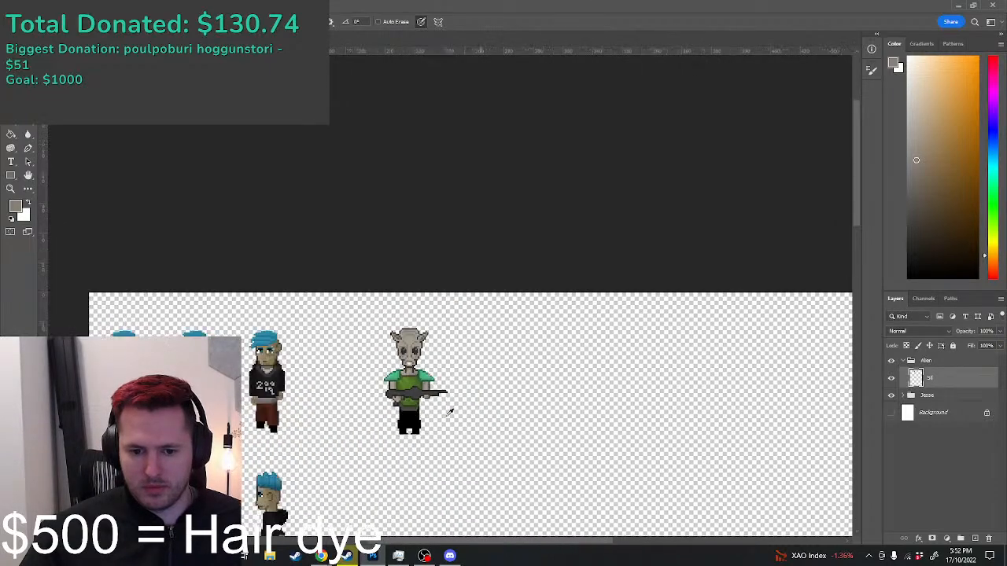
Step: Paint a two-row strip across the gun's middle section in light green sampled from the torso
scroll(427, 405, up, 4)
scroll(431, 390, up, 3)
scroll(443, 392, up, 5)
alt+click(269, 246)
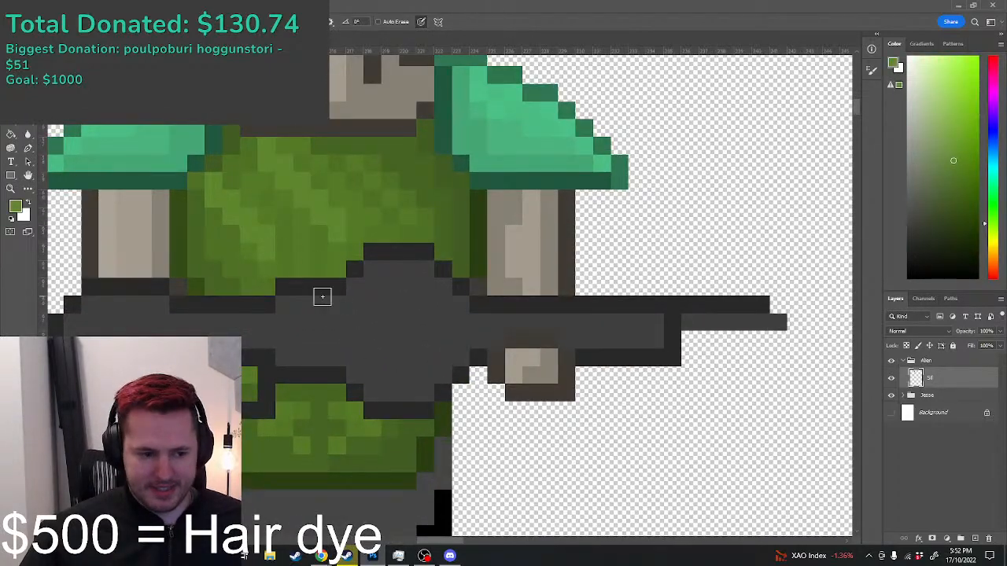
drag(330, 322, 441, 323)
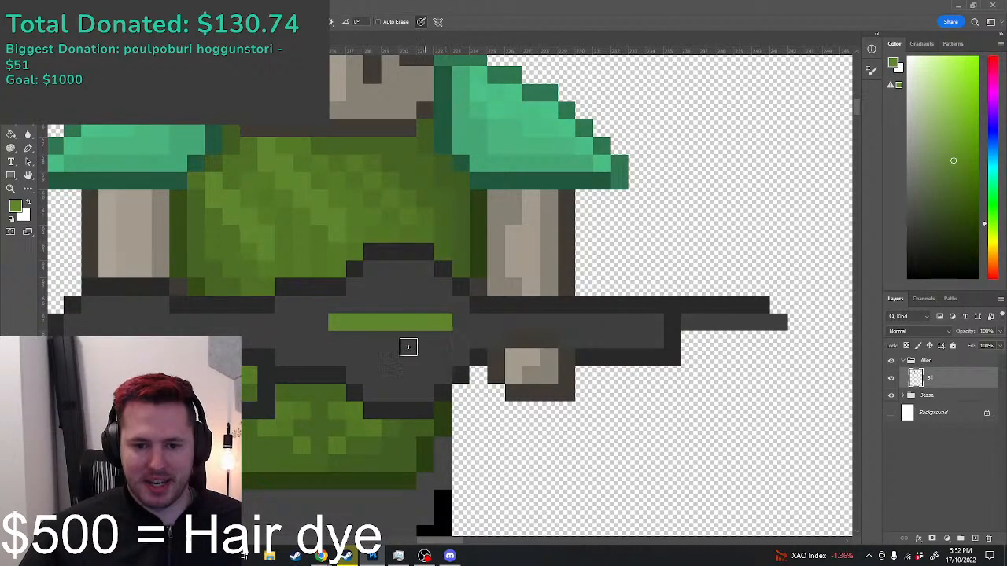
drag(318, 339, 445, 339)
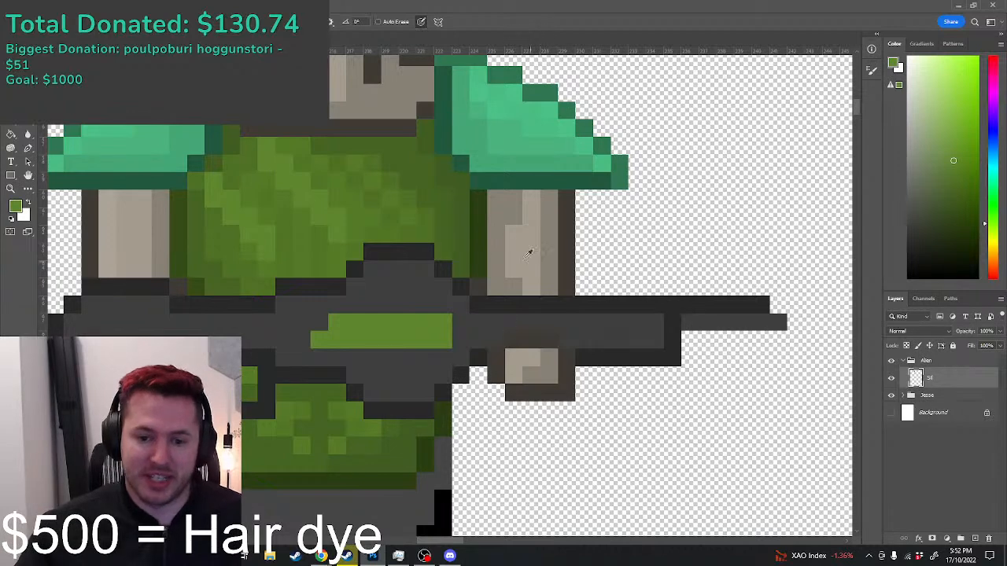
Step: Start a checker pattern of darker green pixels on the gun's green strip, undoing the misplaced last ones
alt+click(472, 209)
click(337, 339)
click(354, 322)
click(390, 339)
click(407, 322)
click(429, 339)
key(ctrl+z)
key(ctrl+z)
key(ctrl+z)
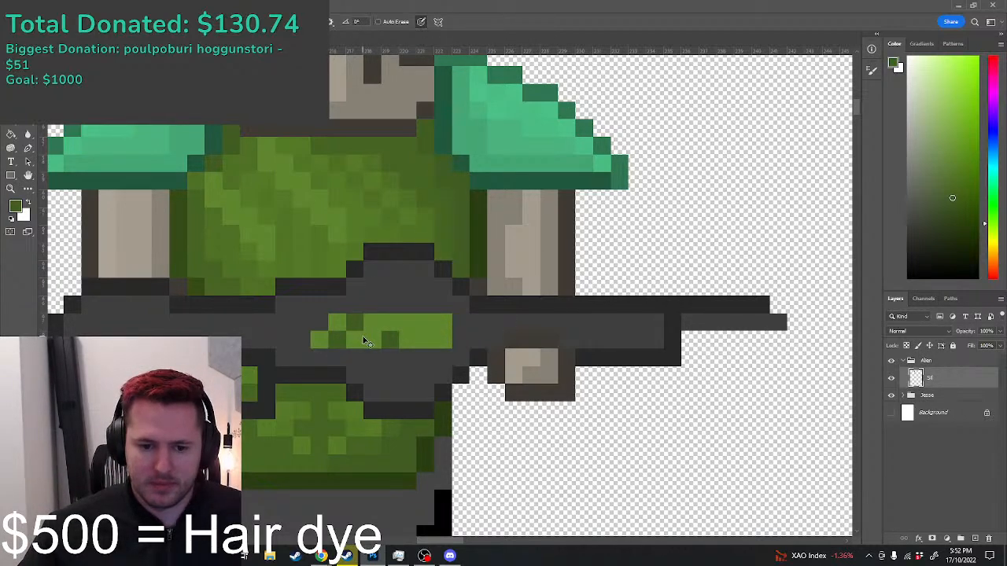
Step: Complete the dark green checker pattern through to the front end of the gun's green strip
click(368, 338)
click(393, 324)
click(411, 336)
click(424, 325)
click(442, 338)
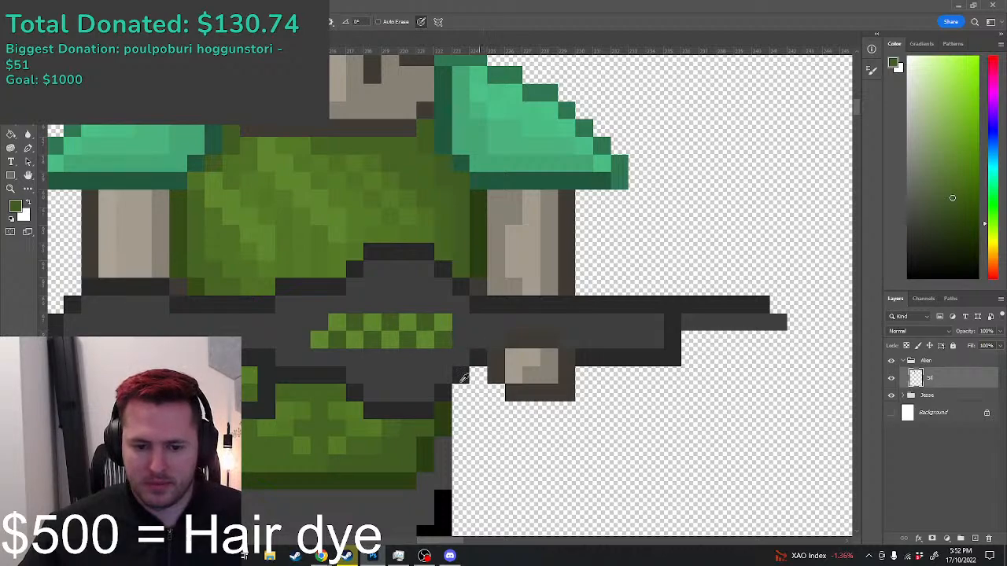
Step: Shade the gun's body and barrel with subtly darker grey pixels around the green strip and along the edges
scroll(427, 404, down, 4)
scroll(421, 403, down, 2)
scroll(472, 373, up, 8)
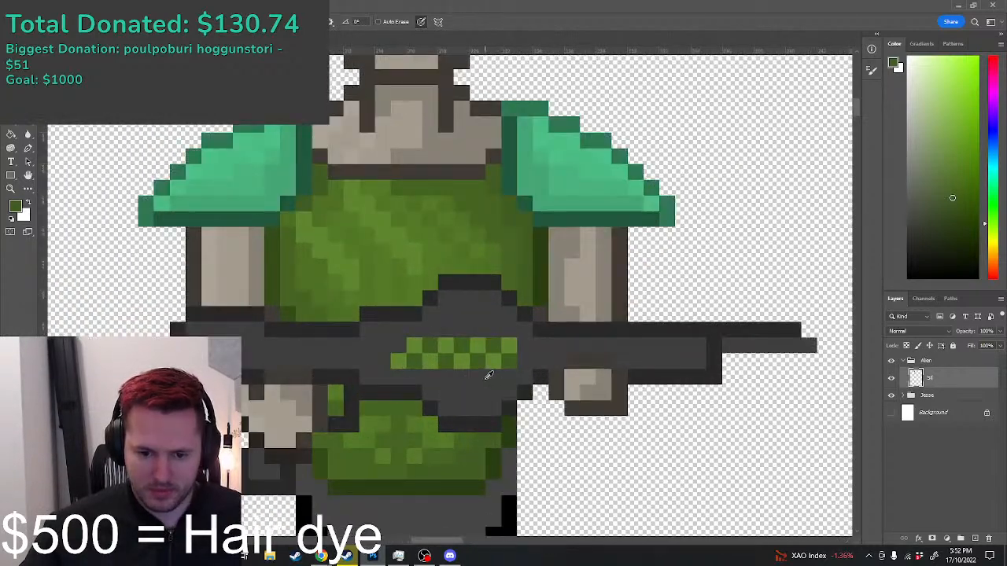
alt+click(535, 361)
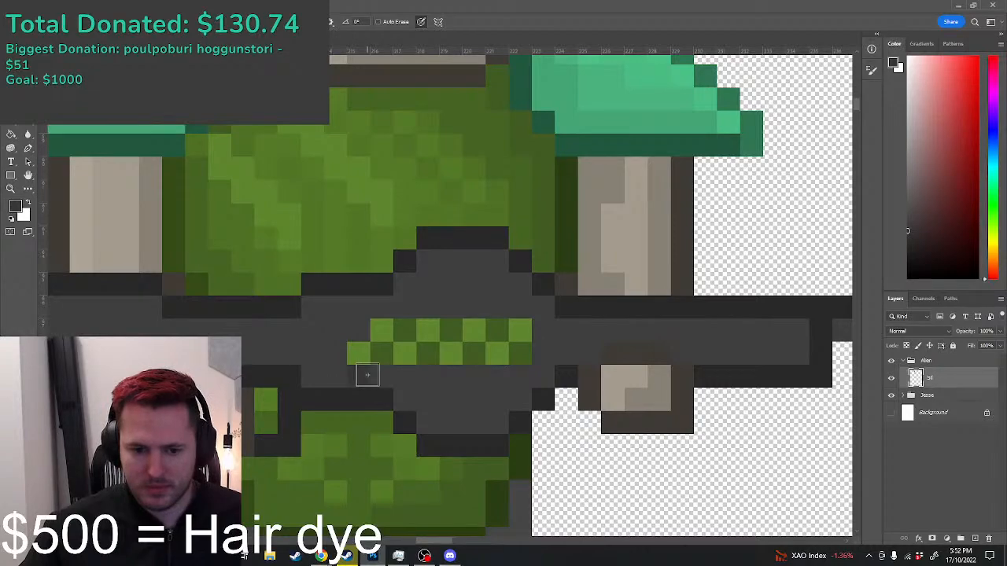
scroll(577, 333, down, 5)
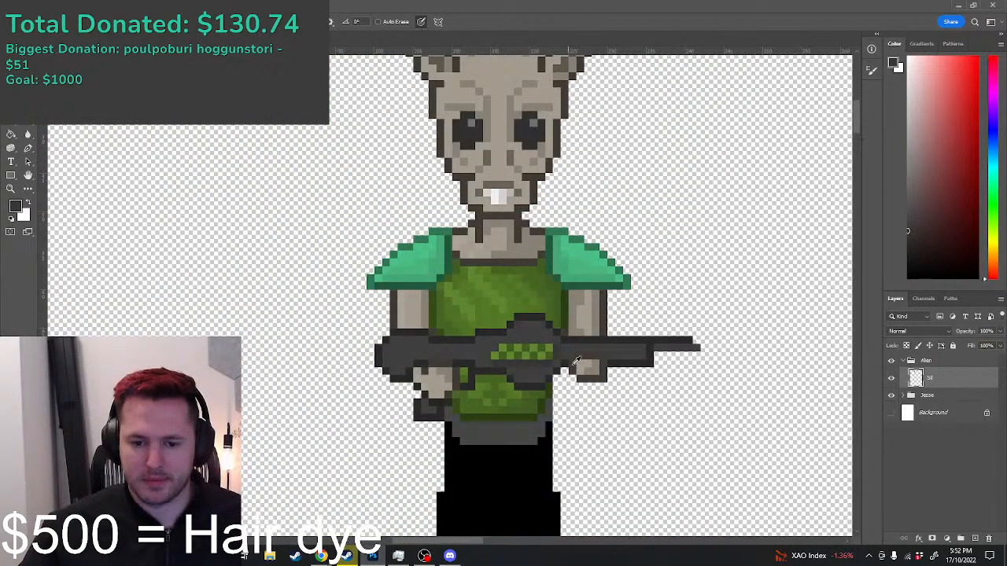
scroll(652, 354, up, 4)
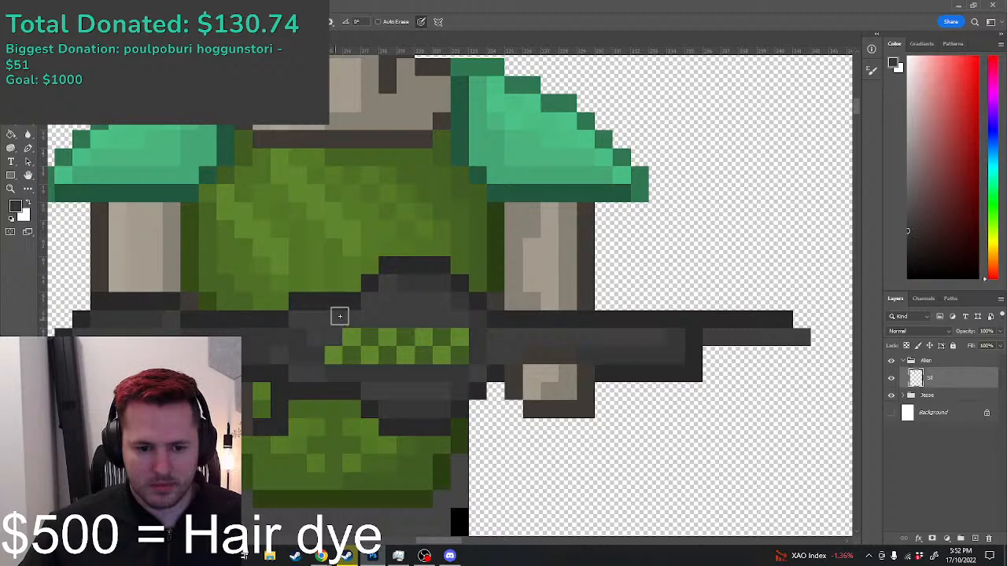
scroll(429, 311, down, 2)
scroll(461, 342, down, 5)
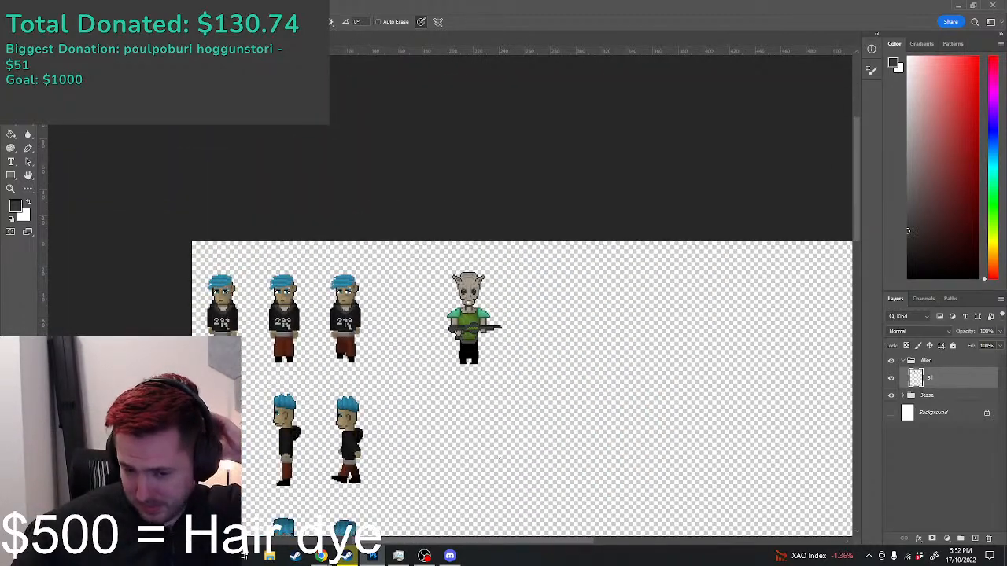
scroll(480, 338, up, 2)
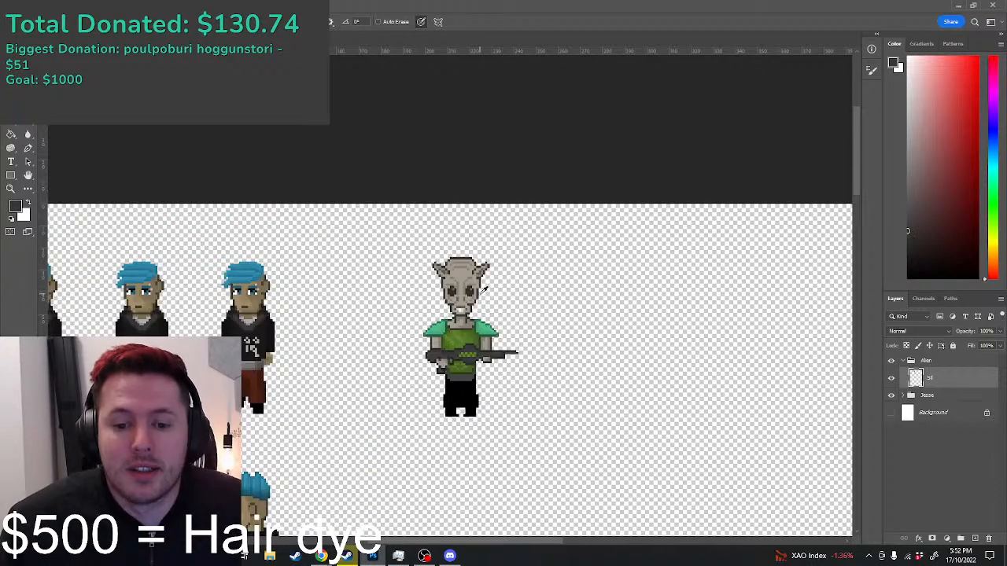
Step: Examine the alien sprite's torso, belt and gun detailing up close and at full size beside the other character sprites
scroll(500, 397, down, 3)
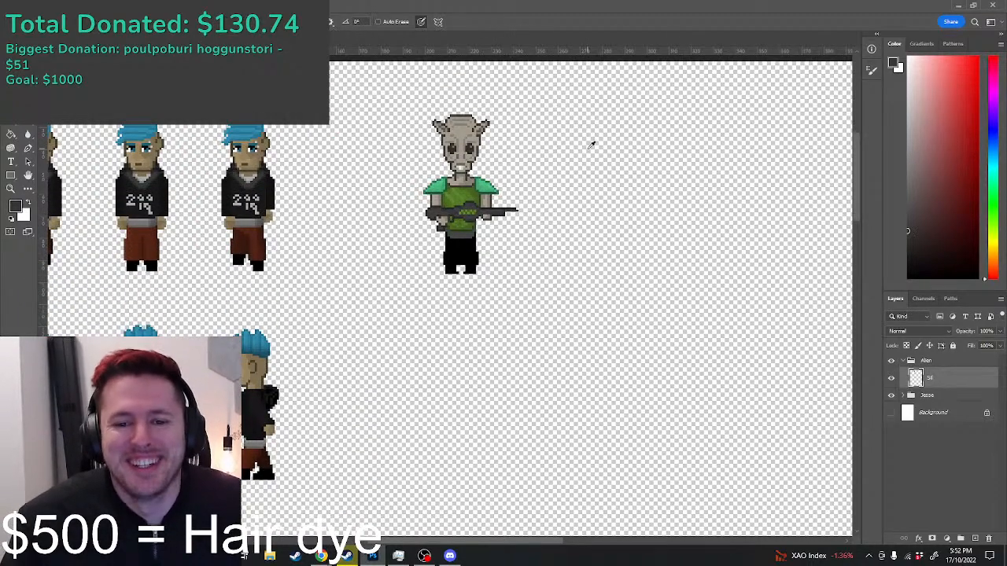
scroll(483, 211, up, 2)
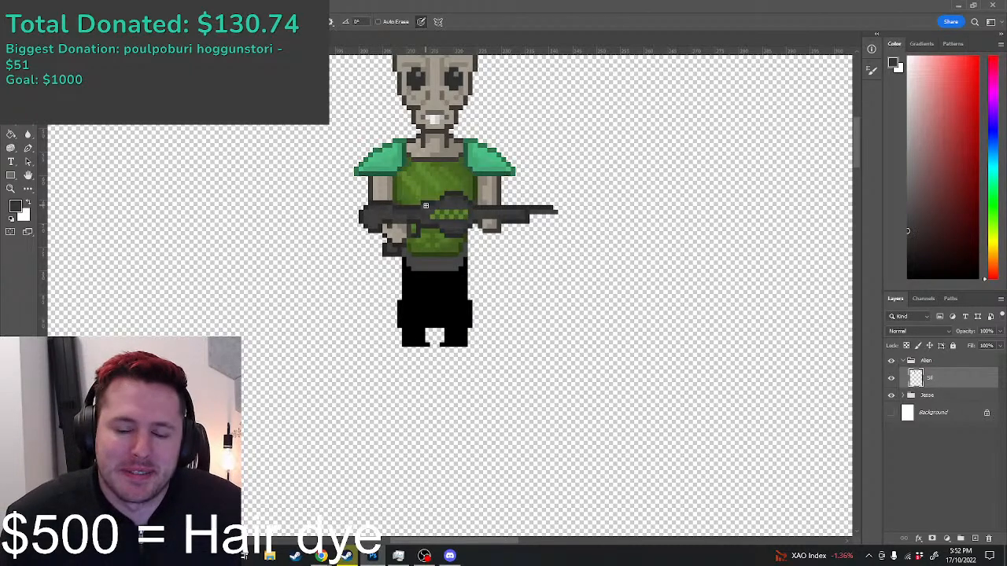
scroll(475, 144, down, 3)
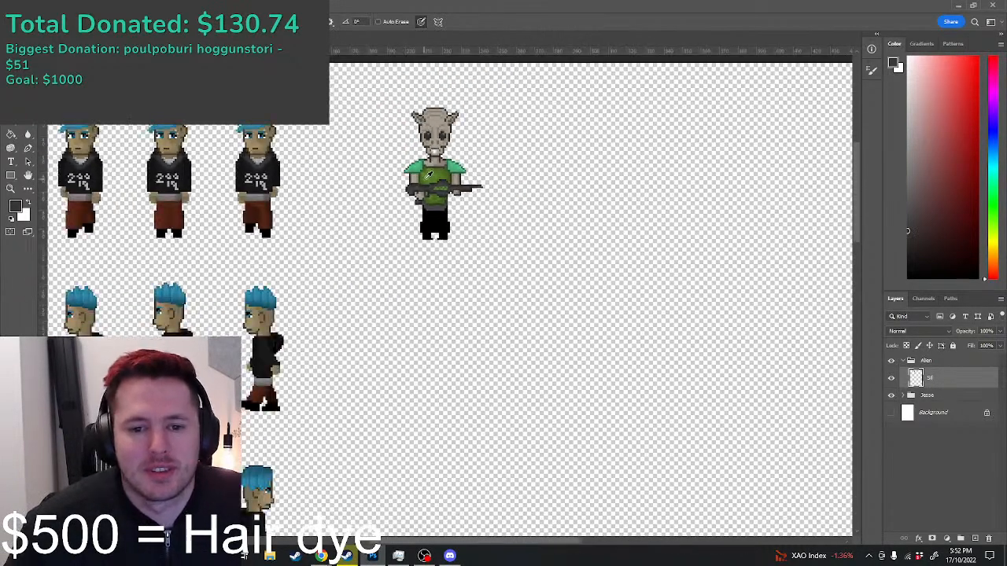
scroll(438, 157, up, 3)
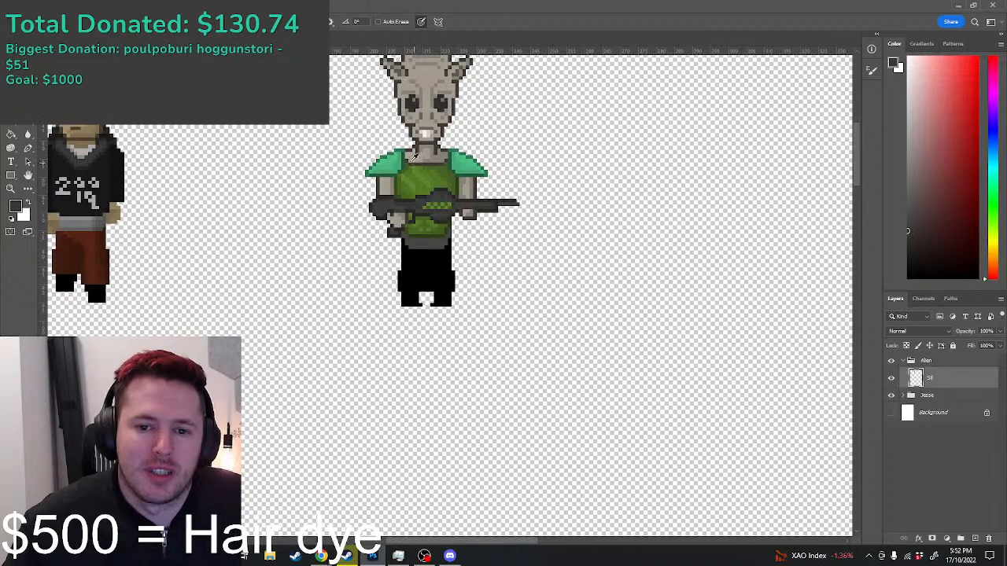
scroll(417, 155, up, 2)
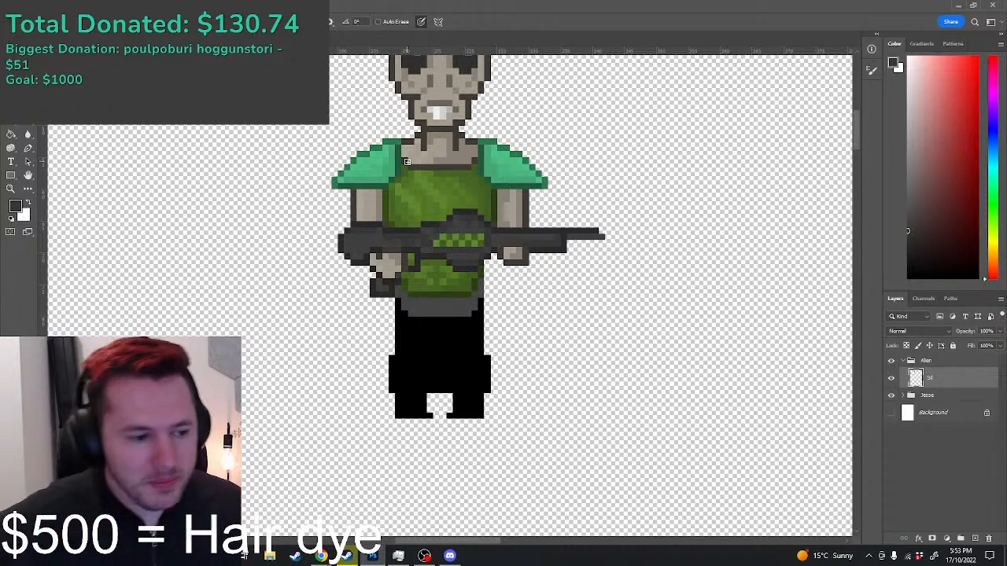
scroll(451, 376, up, 3)
scroll(397, 334, down, 3)
scroll(413, 335, up, 2)
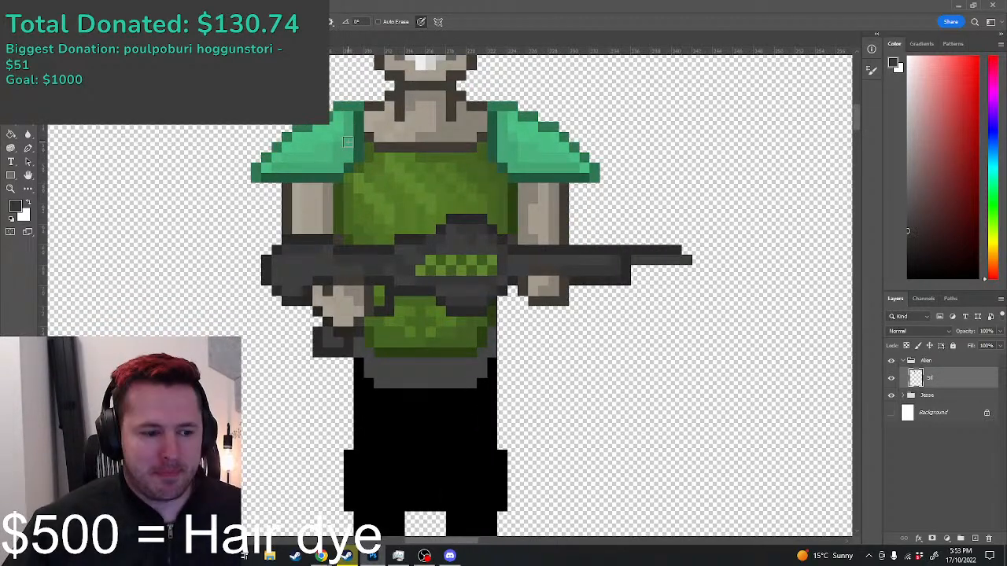
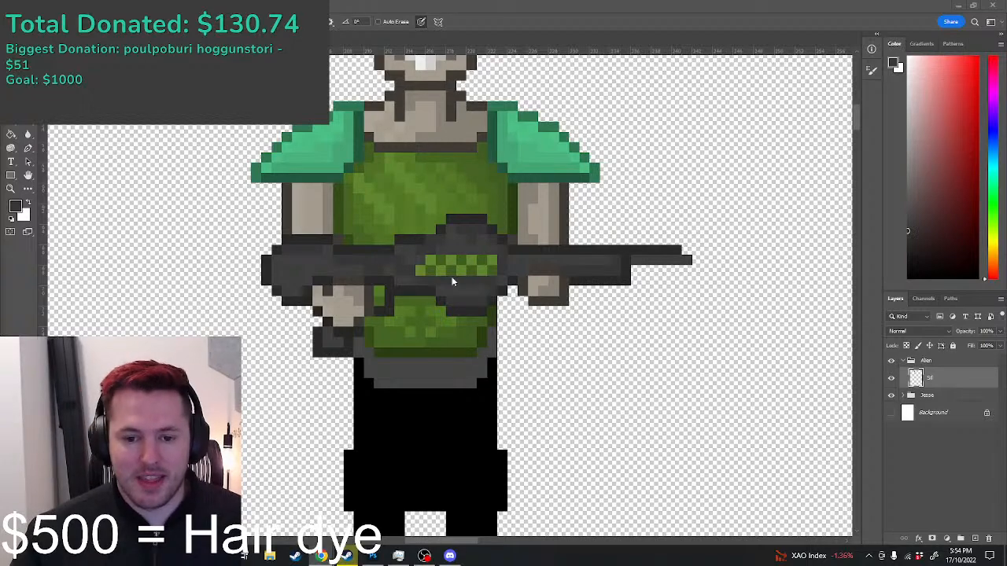
scroll(460, 272, up, 2)
scroll(503, 300, down, 2)
scroll(551, 320, up, 2)
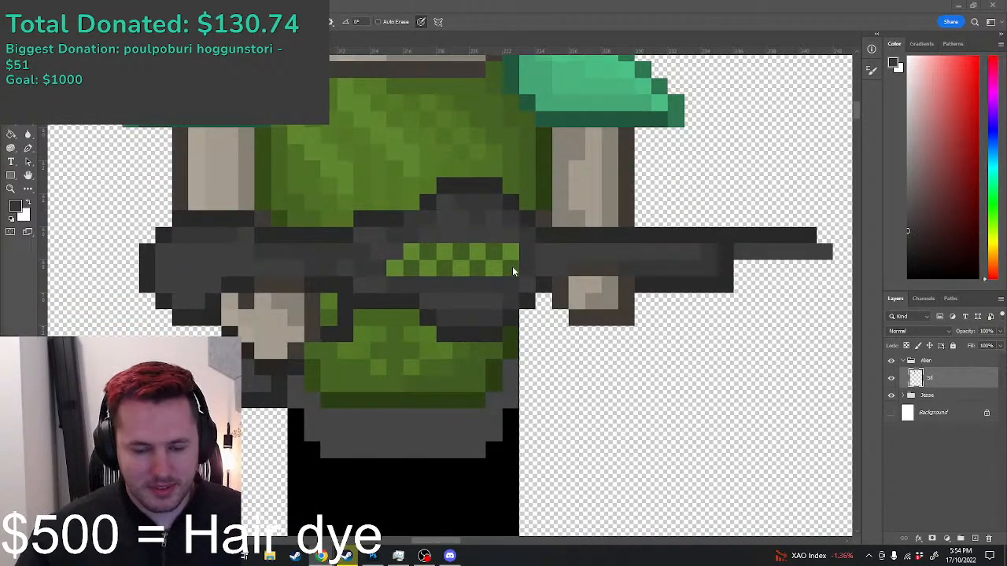
scroll(512, 292, down, 3)
scroll(531, 309, up, 1)
scroll(532, 309, up, 4)
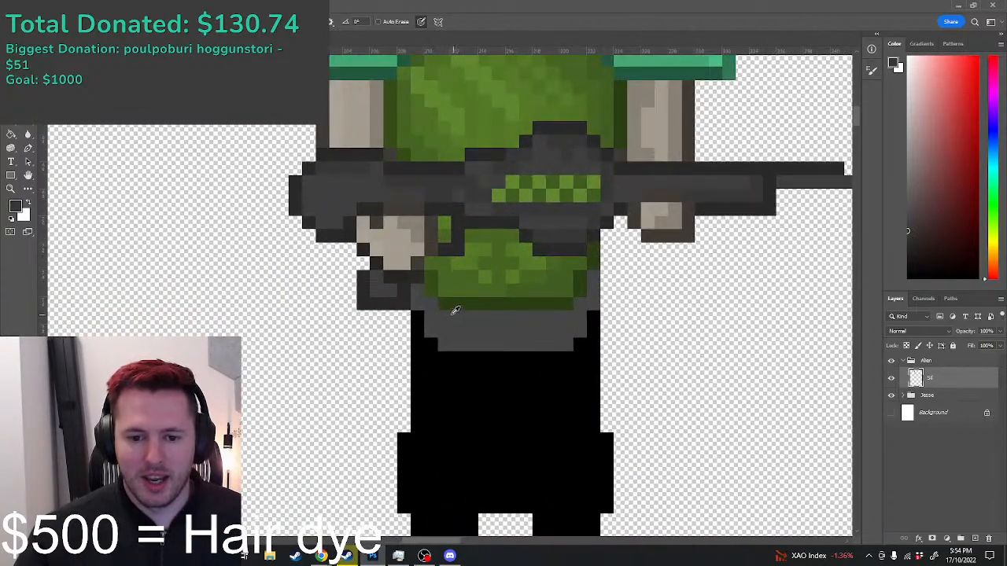
alt+click(425, 317)
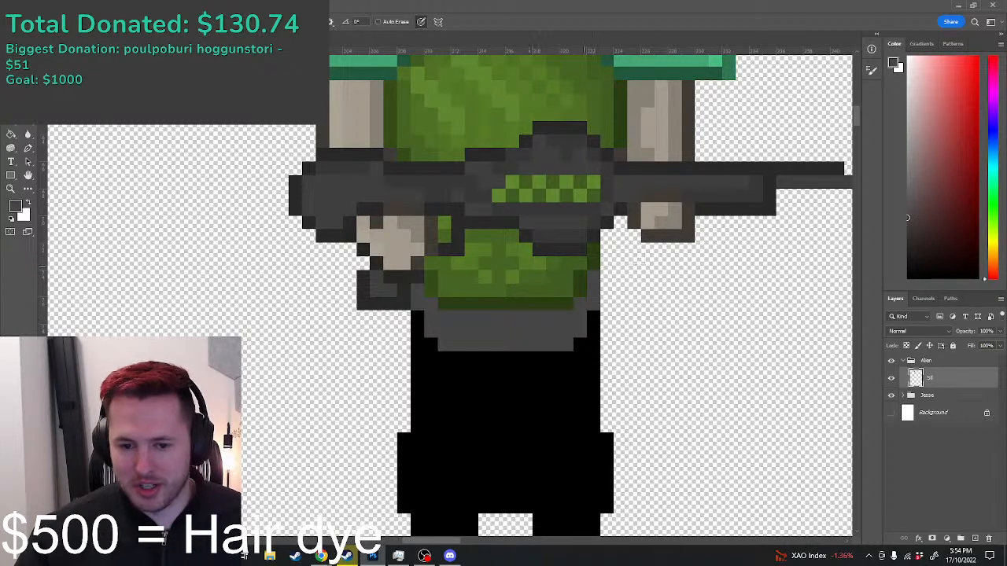
scroll(534, 275, down, 2)
scroll(629, 288, up, 3)
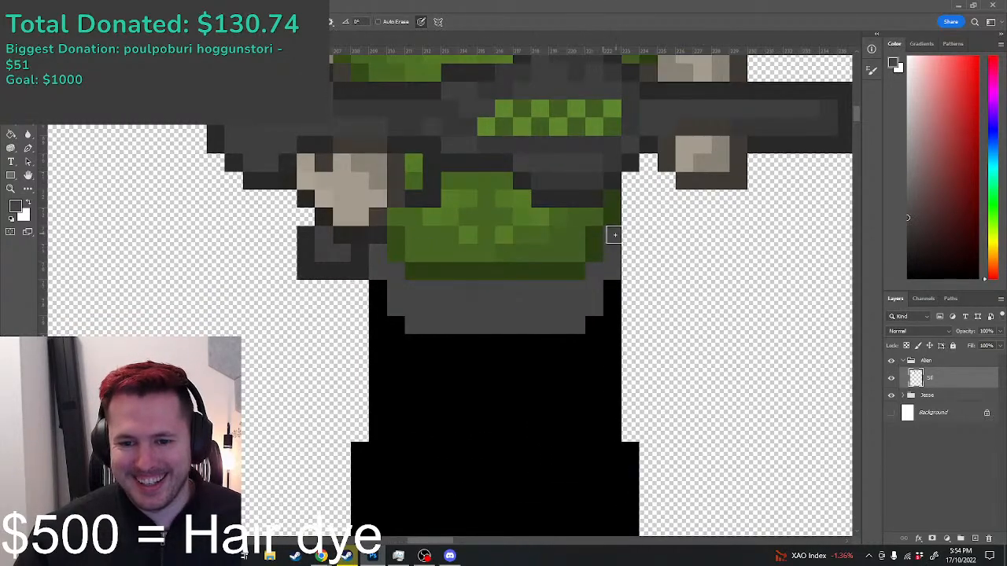
scroll(413, 241, down, 2)
scroll(652, 259, up, 2)
scroll(555, 253, down, 2)
scroll(437, 242, up, 5)
scroll(357, 70, down, 5)
scroll(361, 93, up, 5)
scroll(344, 132, up, 5)
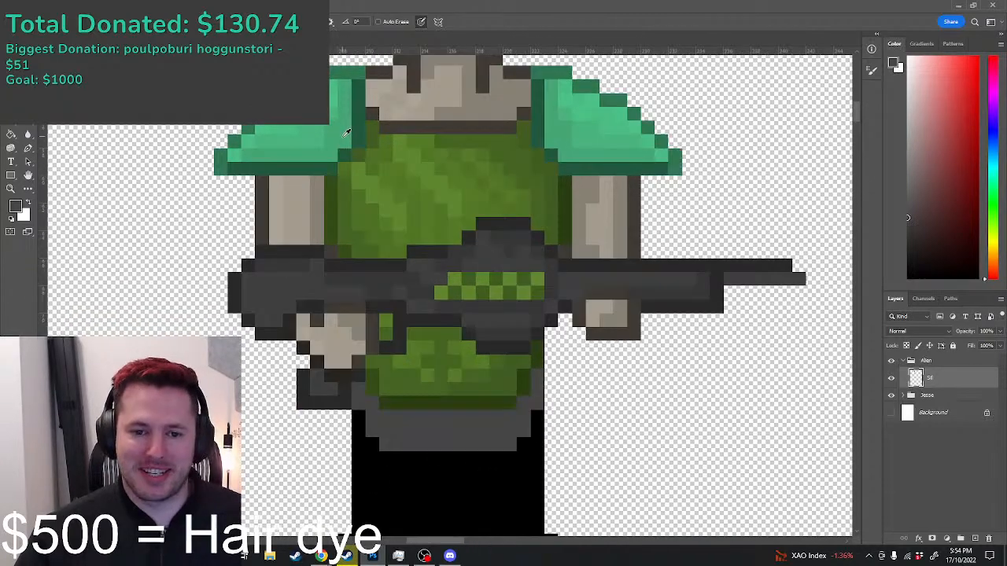
scroll(429, 211, down, 5)
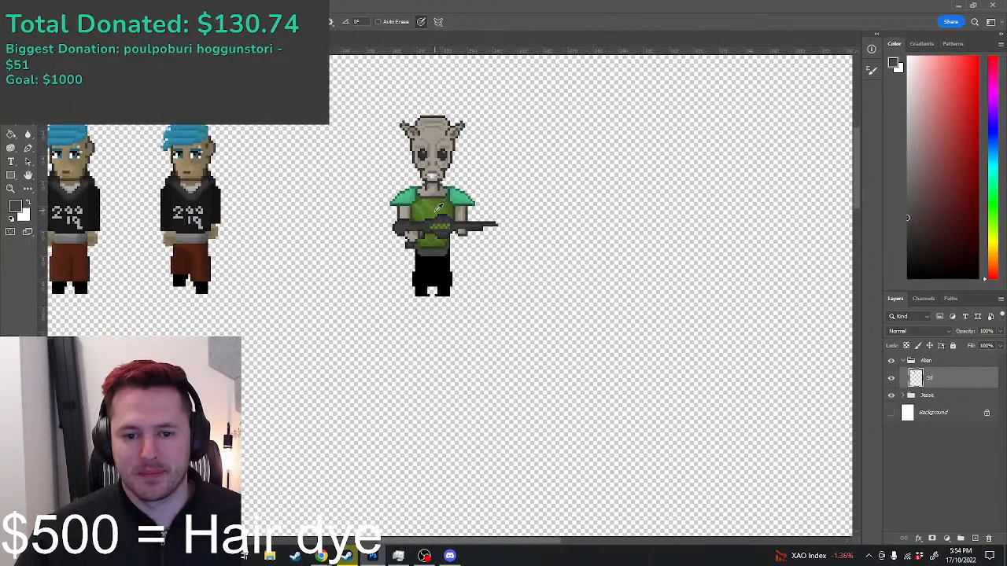
Step: Recolour the light green squares of the gun's checkered strip in bright red
scroll(442, 212, up, 2)
scroll(446, 221, up, 4)
click(966, 72)
scroll(520, 207, up, 3)
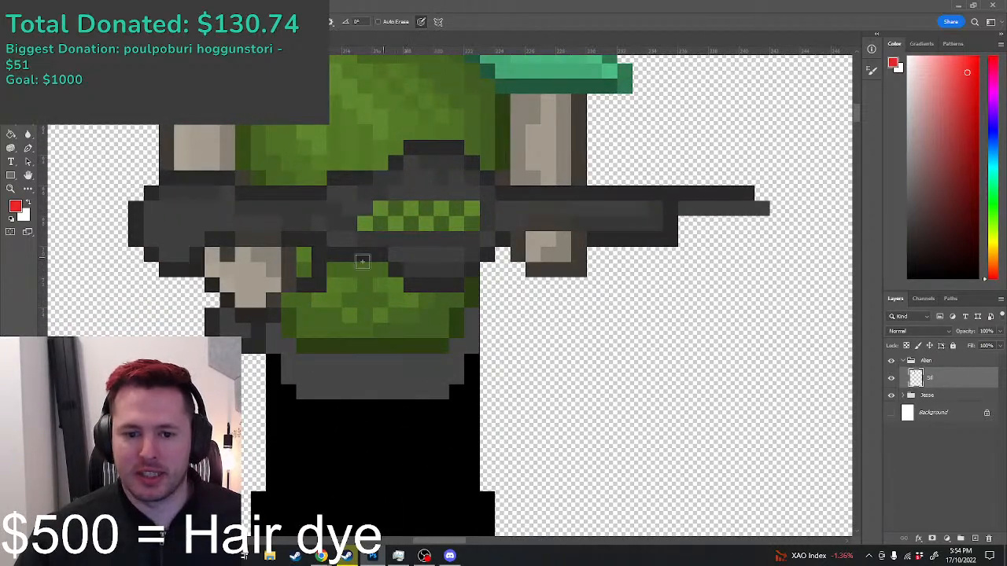
click(379, 210)
click(364, 225)
click(395, 225)
click(410, 210)
click(426, 225)
click(440, 210)
click(456, 225)
click(471, 210)
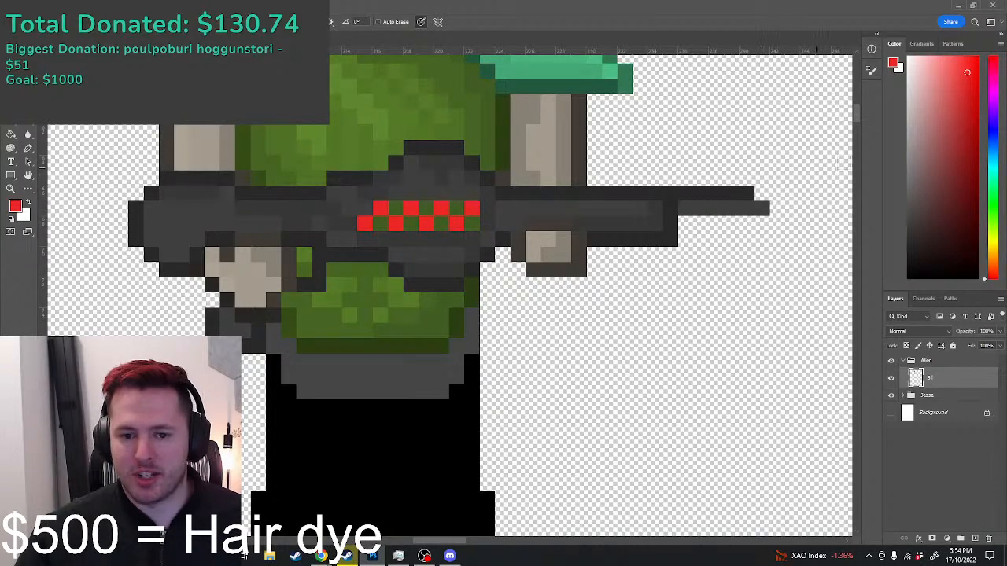
Step: Recolour the dark green squares of the gun's checkered strip in a darker red
click(935, 134)
click(966, 125)
click(380, 224)
mouse_move(406, 224)
mouse_down()
mouse_move(442, 223)
mouse_move(481, 209)
mouse_up()
Step: Examine how the gun's red strip reads on the alien at full size beside the other character sprites
scroll(519, 224, down, 1)
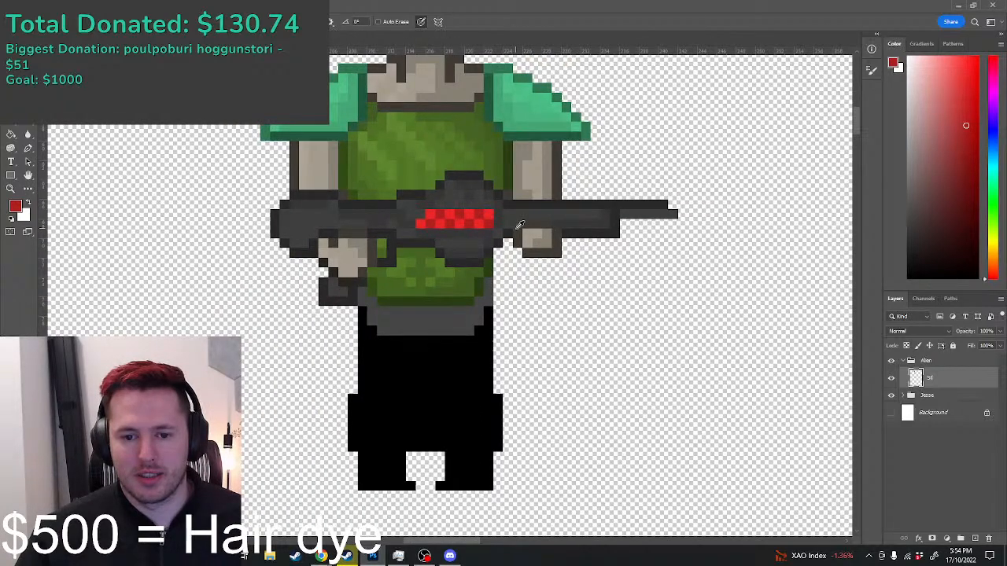
scroll(519, 224, down, 3)
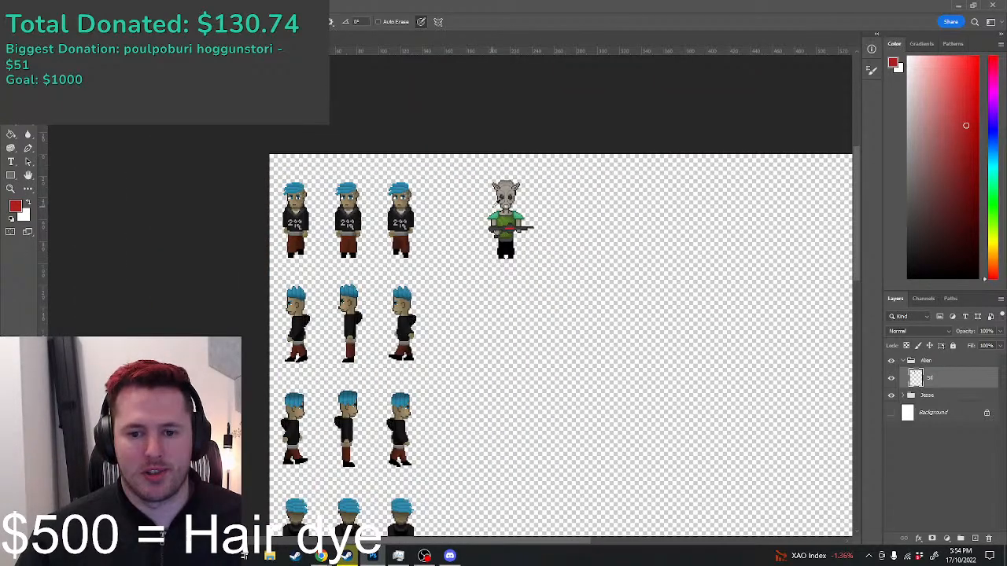
scroll(527, 236, up, 2)
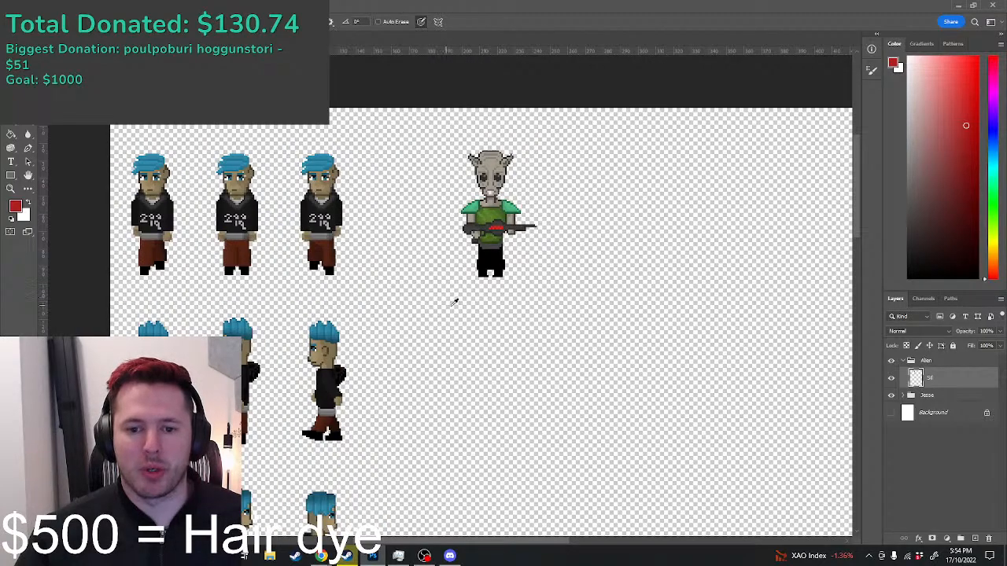
scroll(454, 285, up, 4)
scroll(549, 215, down, 3)
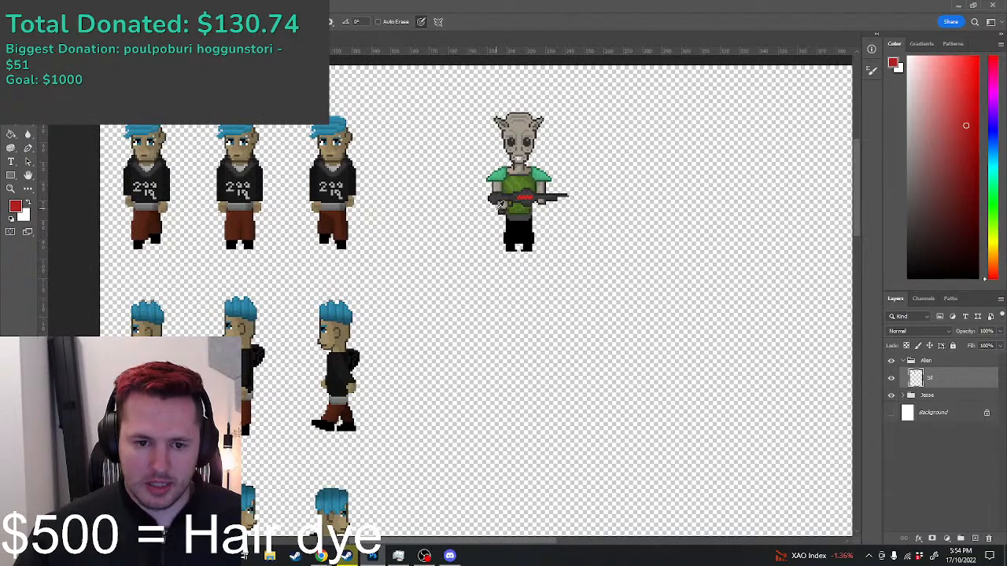
scroll(503, 204, up, 2)
scroll(511, 208, down, 2)
scroll(519, 213, up, 1)
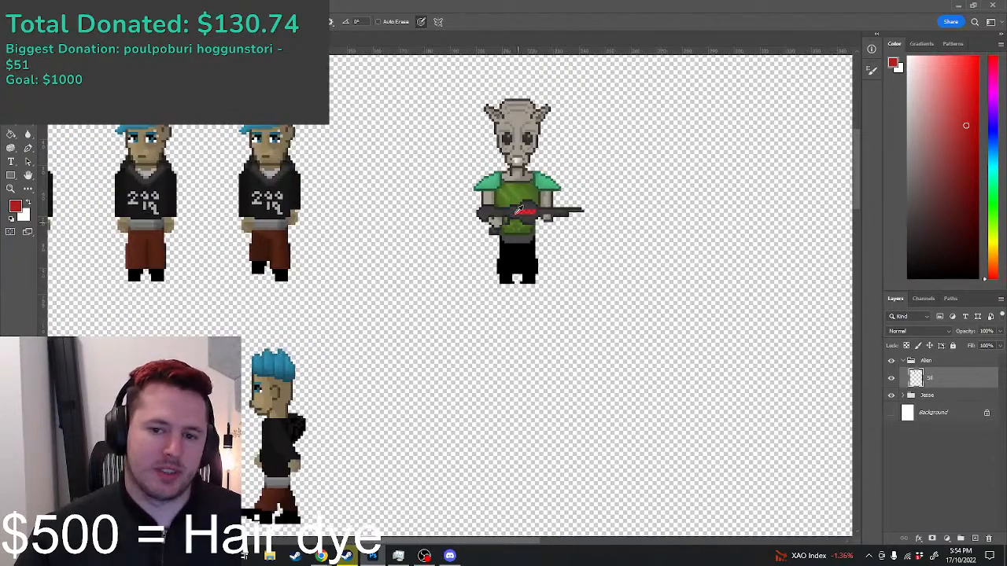
scroll(519, 214, up, 1)
scroll(515, 192, down, 1)
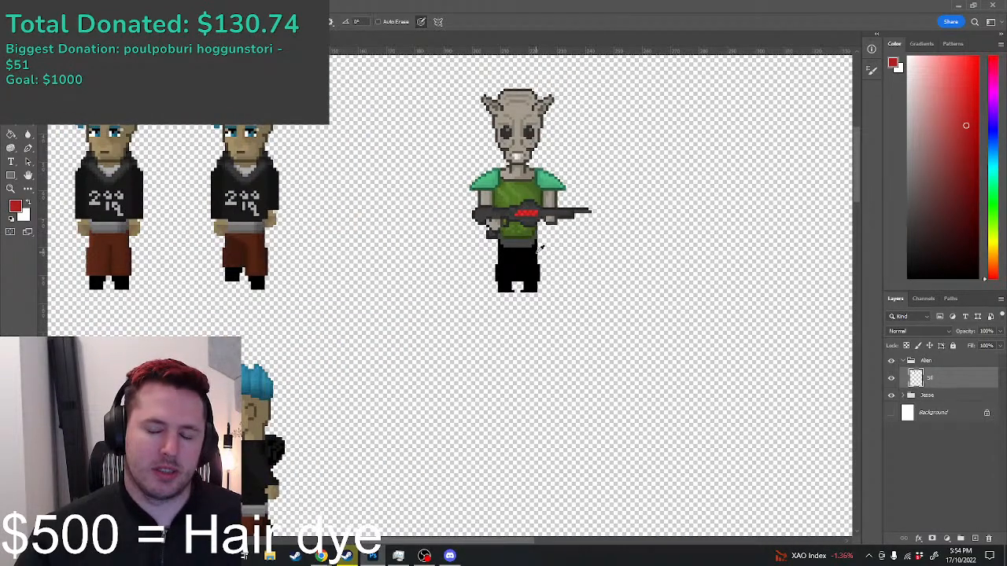
scroll(551, 249, up, 1)
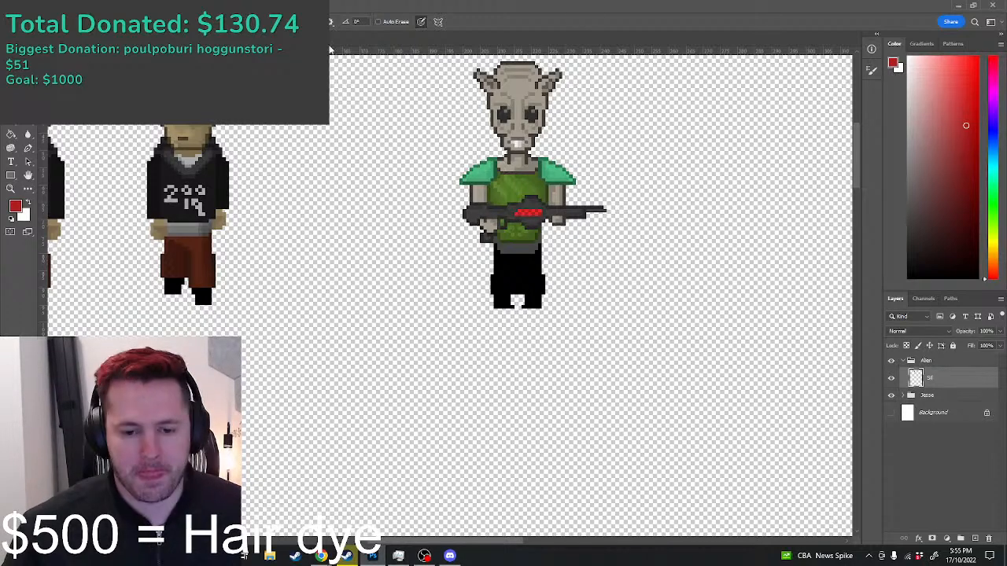
Step: Outline one outer side of the black trousers in dark green sampled from the torso's lower edge
scroll(500, 242, up, 2)
alt+click(530, 233)
click(508, 243)
shift+click(508, 291)
scroll(508, 293, up, 2)
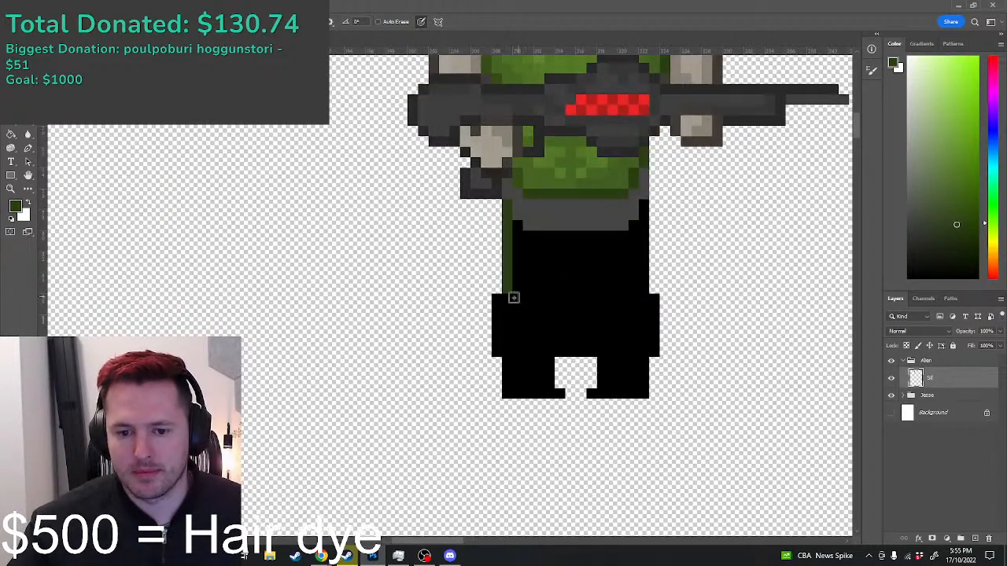
shift+click(497, 351)
scroll(541, 365, down, 2)
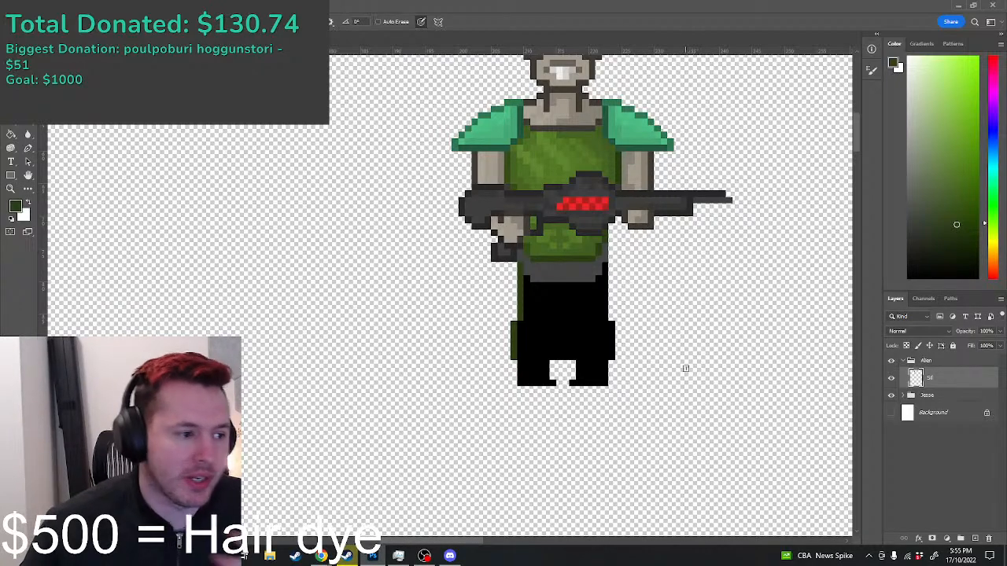
Step: Complete the trousers' dark green outline along the belt, the other outer side and the hem
scroll(593, 404, up, 1)
scroll(582, 397, up, 1)
scroll(535, 330, up, 1)
scroll(482, 327, down, 1)
mouse_move(462, 330)
mouse_down()
mouse_move(603, 327)
mouse_move(595, 195)
mouse_move(577, 227)
mouse_move(478, 221)
mouse_up()
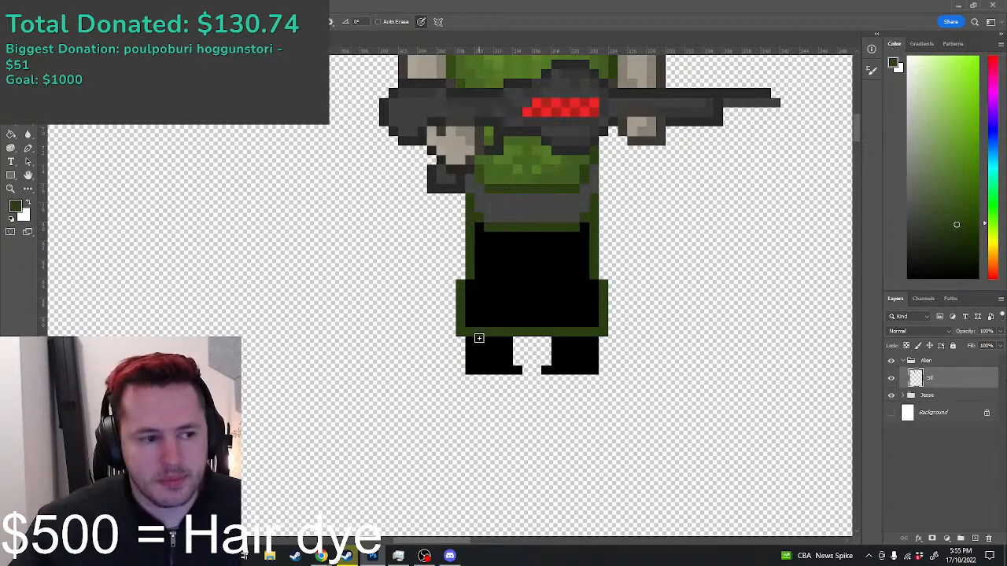
Step: Paint a vertical dark green line up from the middle of the hem to divide the two trouser legs
scroll(444, 321, down, 2)
scroll(497, 318, up, 2)
drag(502, 326, 501, 266)
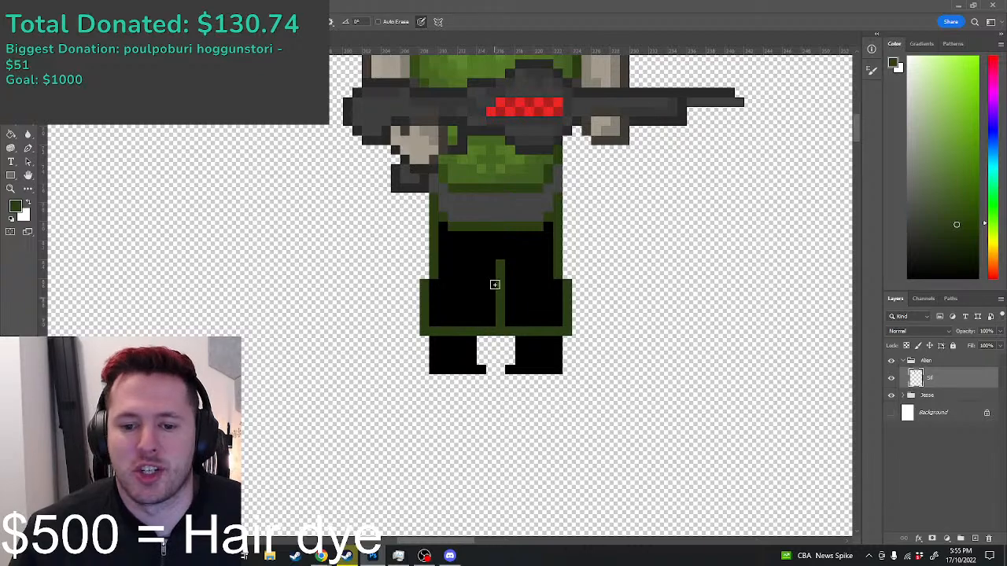
scroll(497, 262, down, 3)
scroll(446, 236, up, 1)
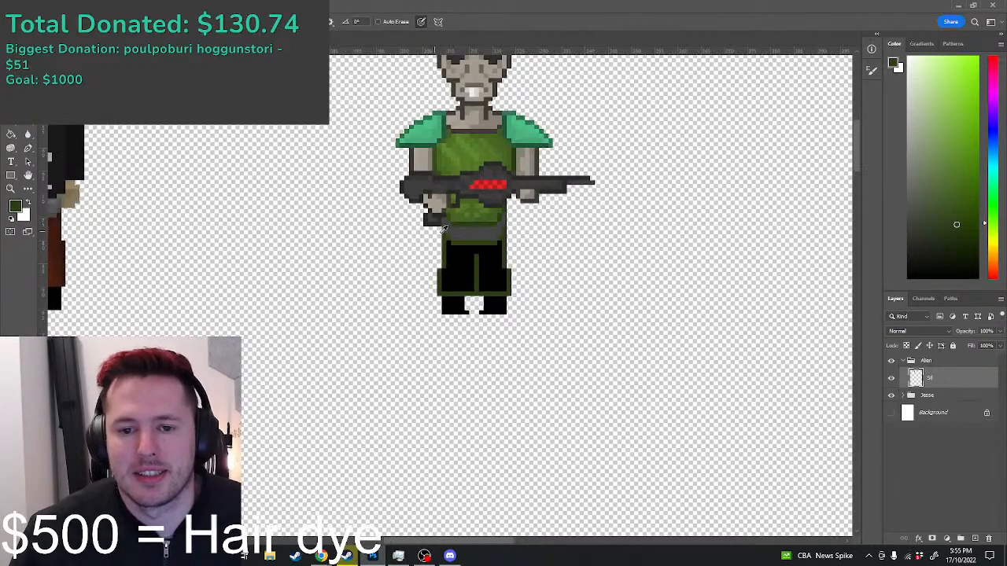
scroll(451, 232, up, 1)
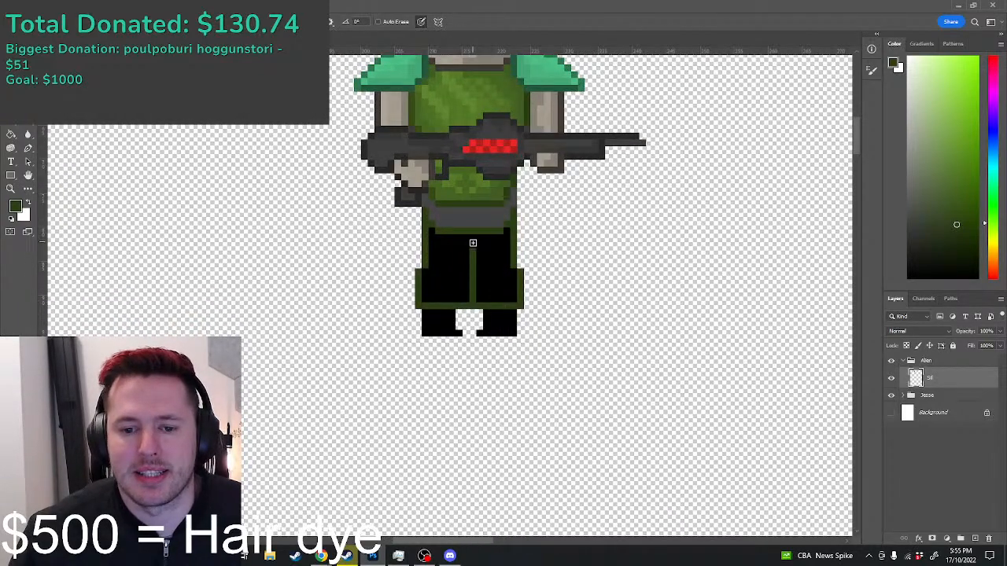
Step: Sketch a stepped diagonal fold line in medium blue on the lower inner part of one trouser leg
scroll(472, 307, up, 1)
scroll(472, 307, up, 1)
click(993, 145)
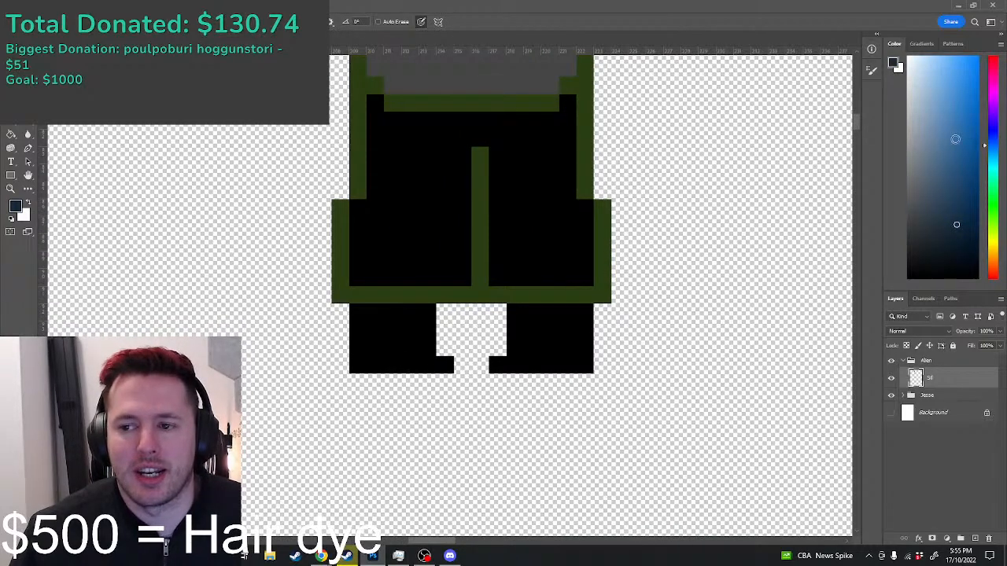
click(954, 118)
scroll(523, 243, up, 1)
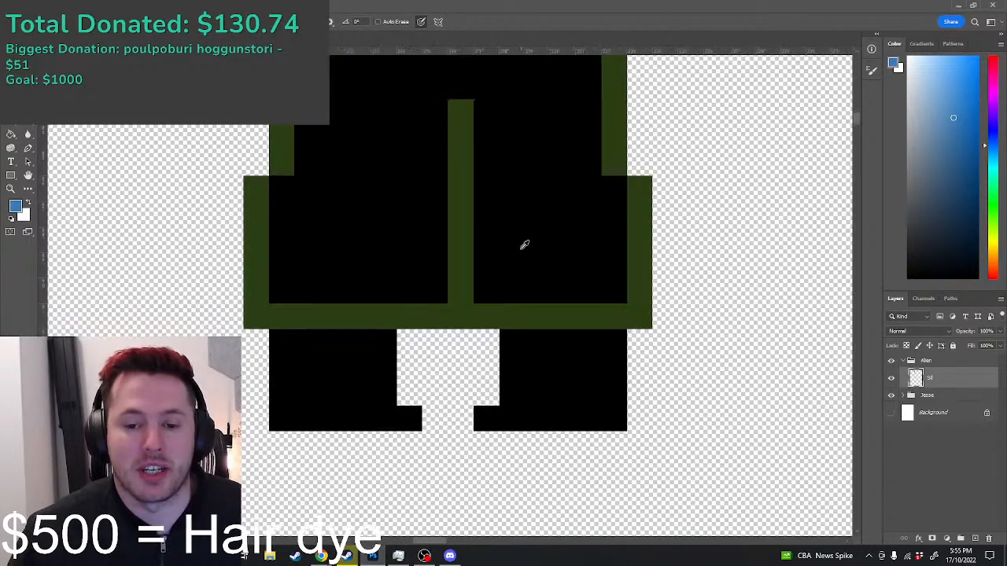
mouse_move(354, 285)
mouse_down()
mouse_move(401, 251)
mouse_move(409, 208)
mouse_up()
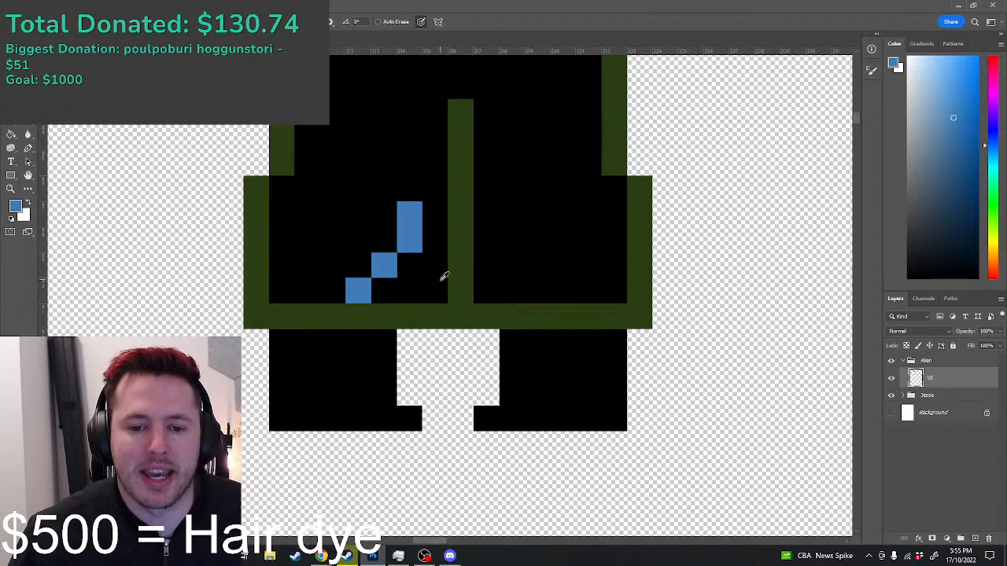
Step: Paint fold shading on both trouser legs in mid green sampled from the torso, covering the blue line
scroll(439, 269, down, 2)
scroll(429, 213, up, 1)
scroll(440, 151, up, 1)
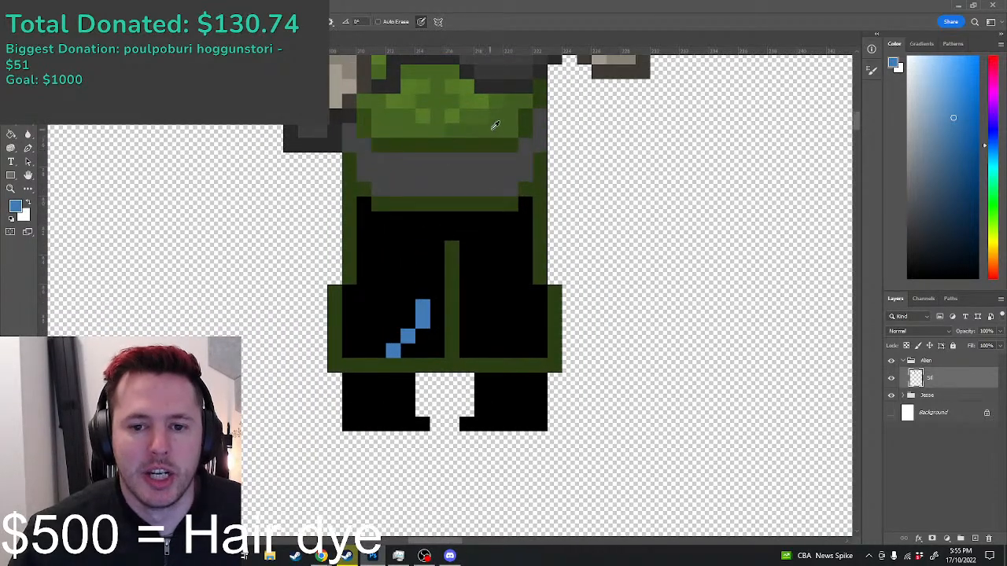
alt+click(495, 126)
mouse_move(494, 351)
mouse_down()
mouse_move(536, 335)
mouse_move(535, 299)
mouse_move(529, 342)
mouse_move(523, 203)
mouse_up()
mouse_move(395, 348)
mouse_down()
mouse_move(438, 294)
mouse_move(435, 335)
mouse_move(420, 345)
mouse_move(422, 309)
mouse_up()
Step: Fill the trousers' remaining black area with green sampled from the torso and cover the leftover black pixel with the darker fold green
alt+click(441, 87)
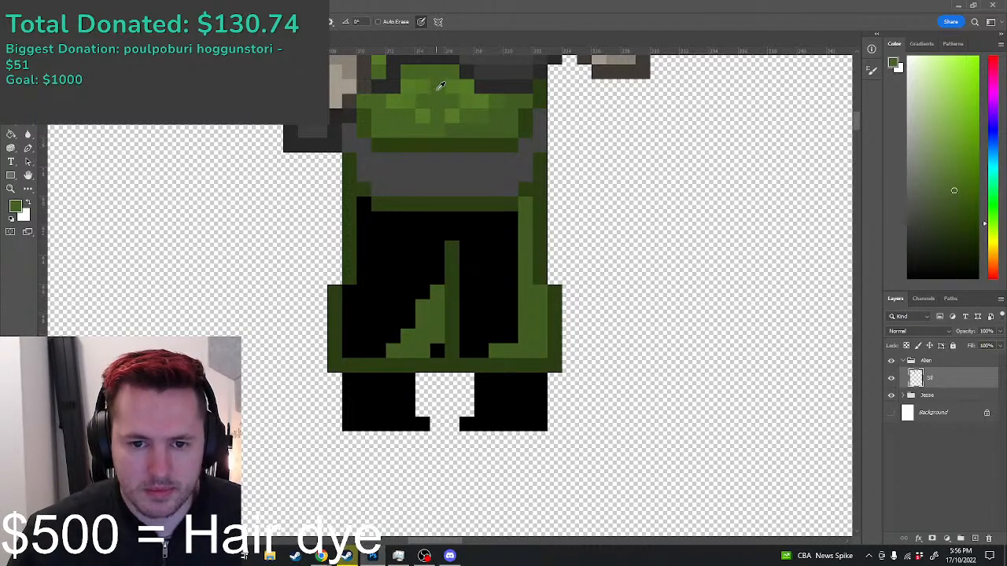
key(g)
click(370, 258)
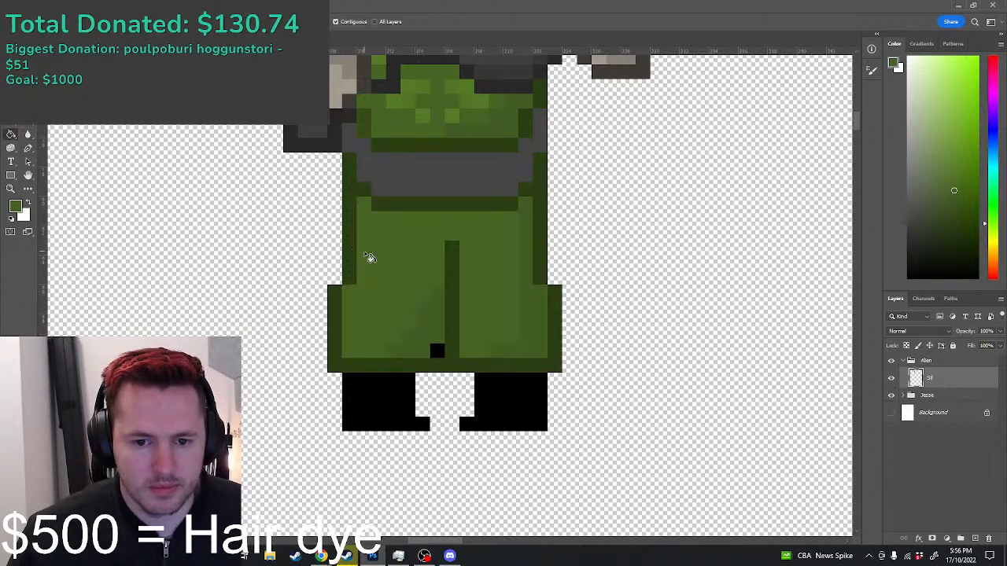
key(b)
alt+click(442, 339)
click(436, 351)
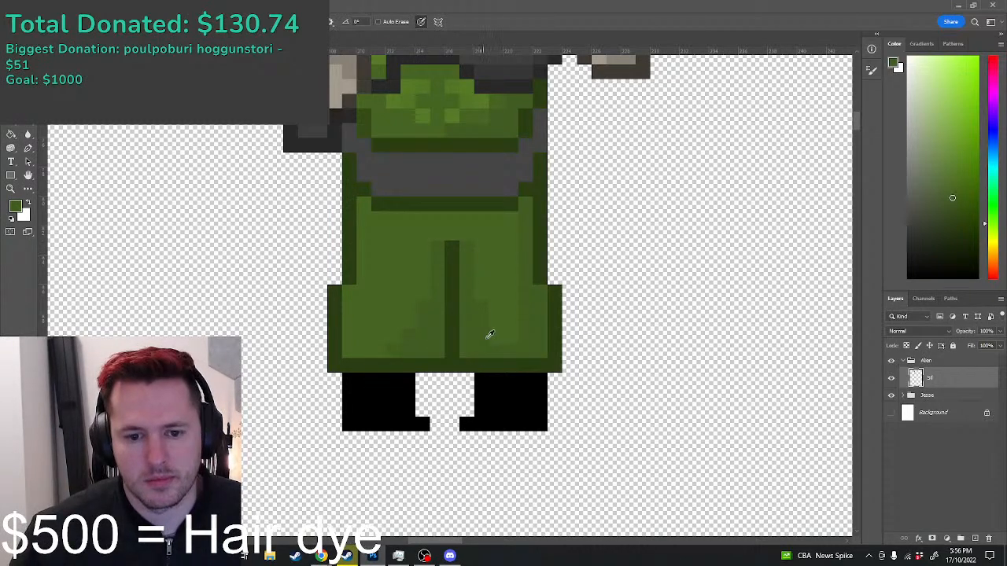
Step: Examine the whole alien sprite at different magnifications and compare its proportions with the blue-haired character sprites
scroll(503, 338, down, 3)
scroll(515, 336, down, 3)
scroll(575, 343, up, 2)
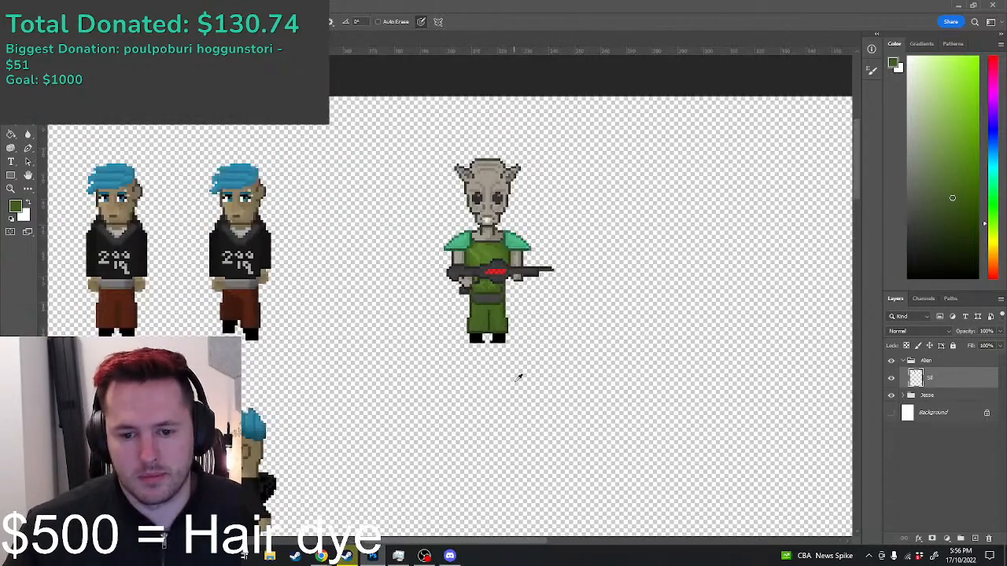
scroll(550, 275, down, 3)
scroll(560, 290, up, 3)
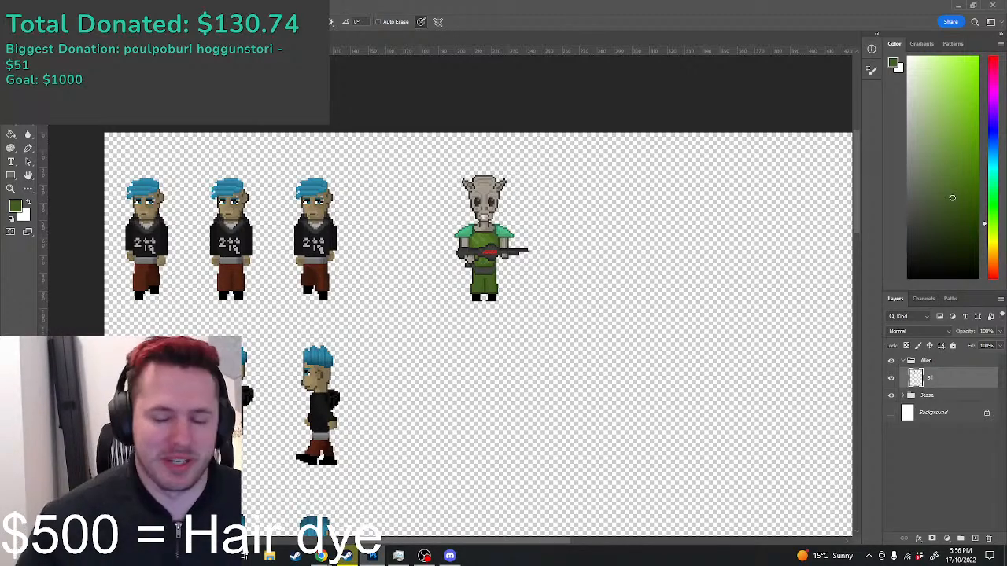
scroll(526, 333, up, 2)
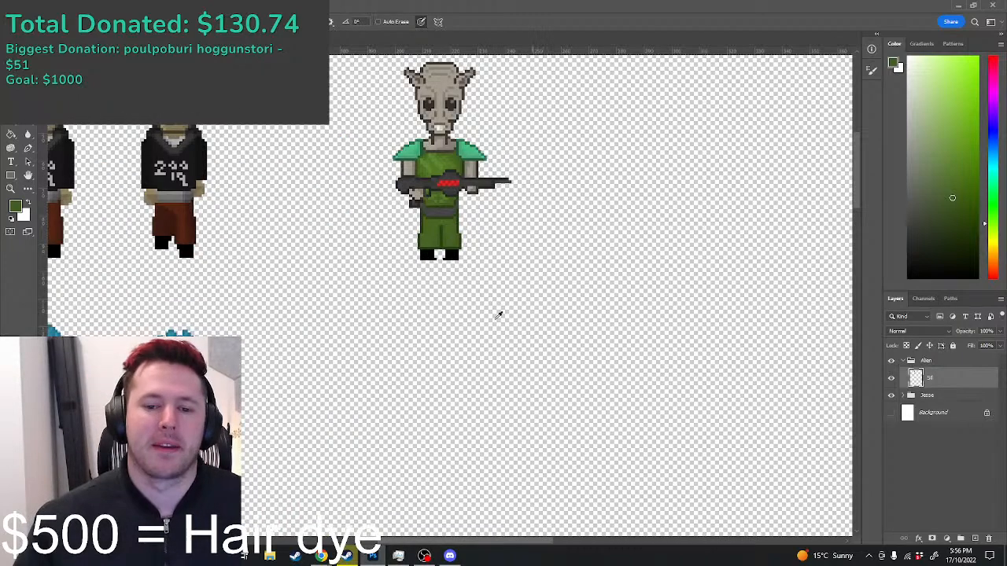
scroll(390, 135, up, 1)
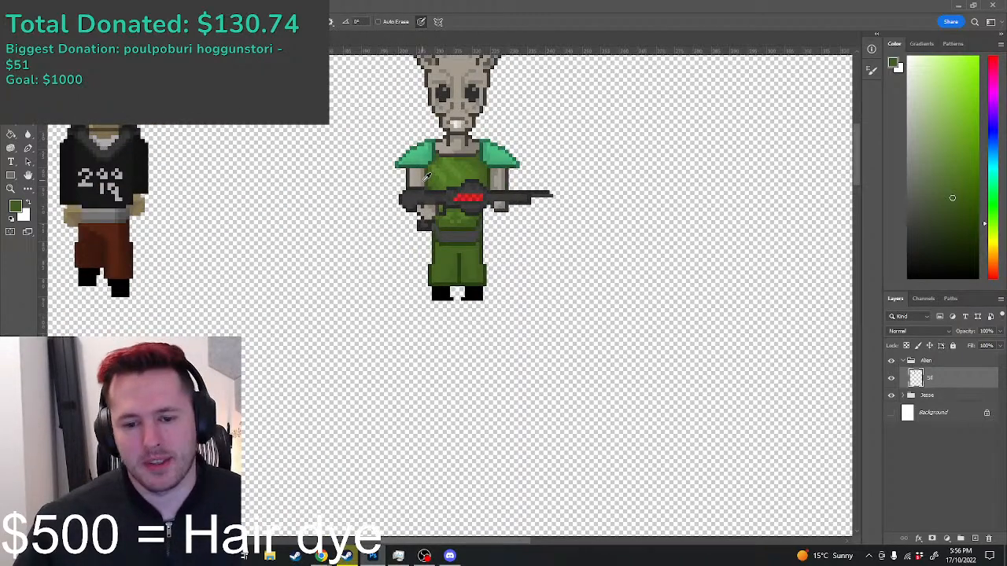
scroll(459, 270, up, 1)
scroll(446, 283, up, 1)
scroll(446, 283, down, 3)
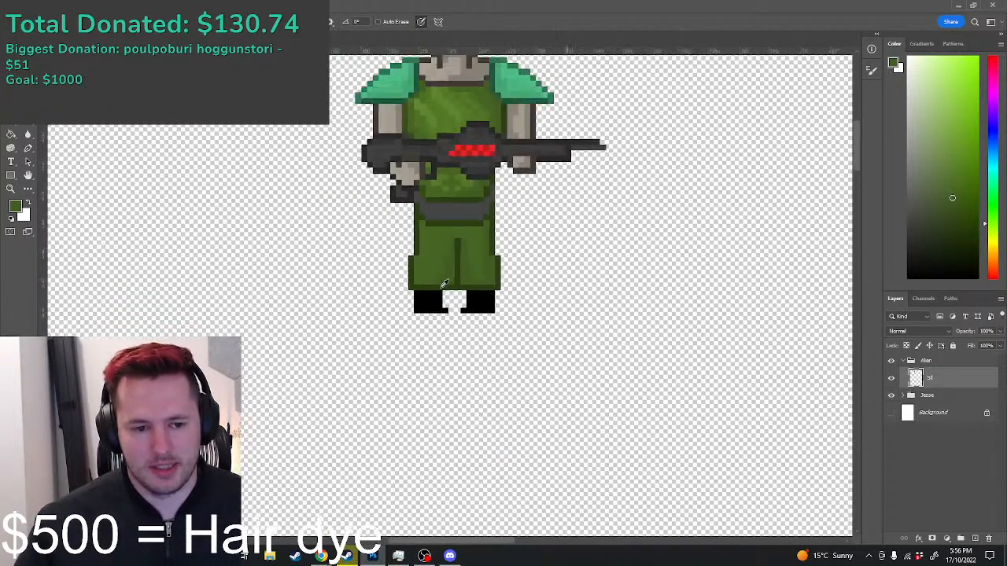
scroll(445, 280, down, 3)
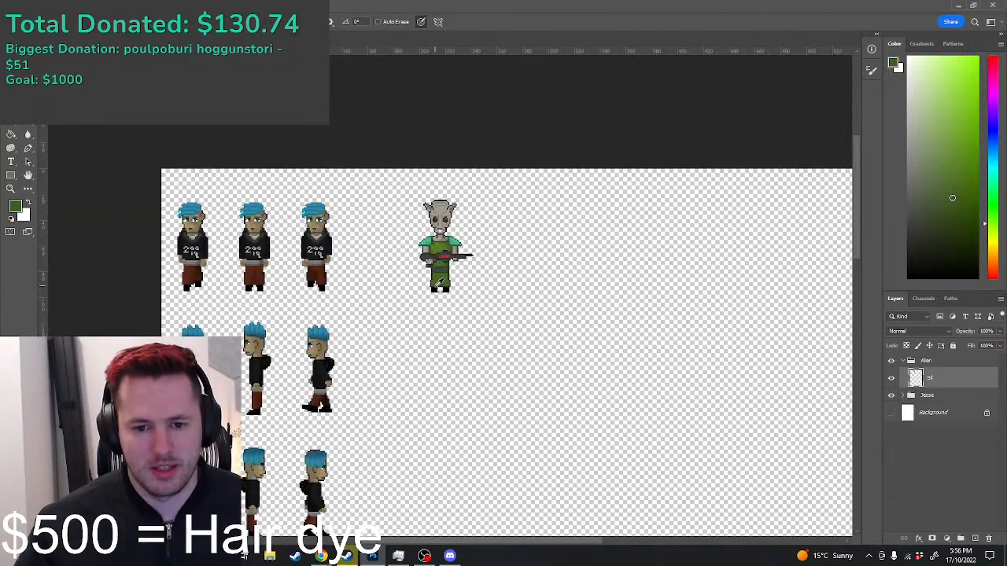
scroll(466, 241, up, 2)
scroll(466, 240, down, 3)
Step: Draw a curled tail outline rising from behind the shoulder pad beside the alien's head, using dark brown-grey sampled from the arm outline
scroll(429, 220, up, 5)
scroll(430, 246, up, 3)
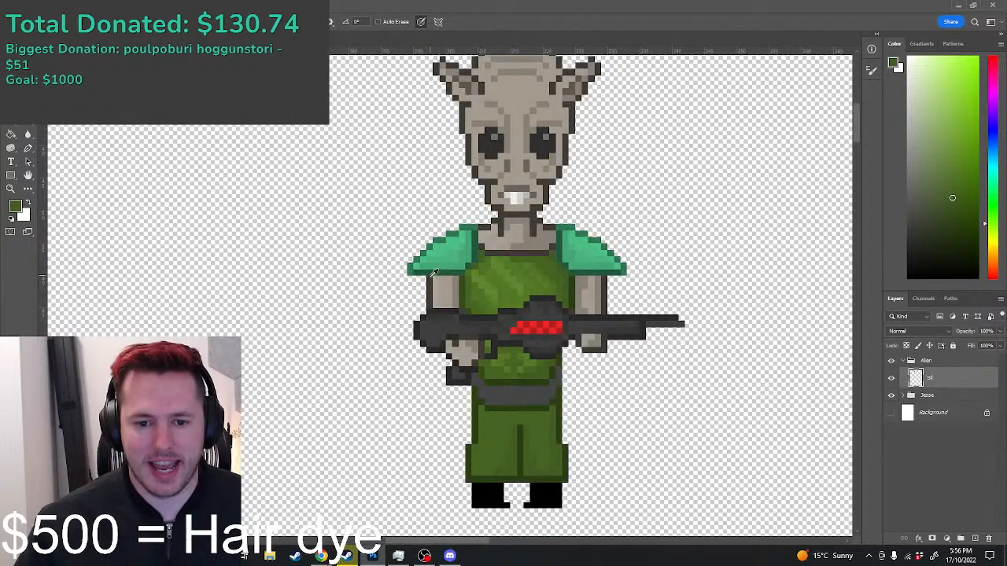
alt+click(428, 281)
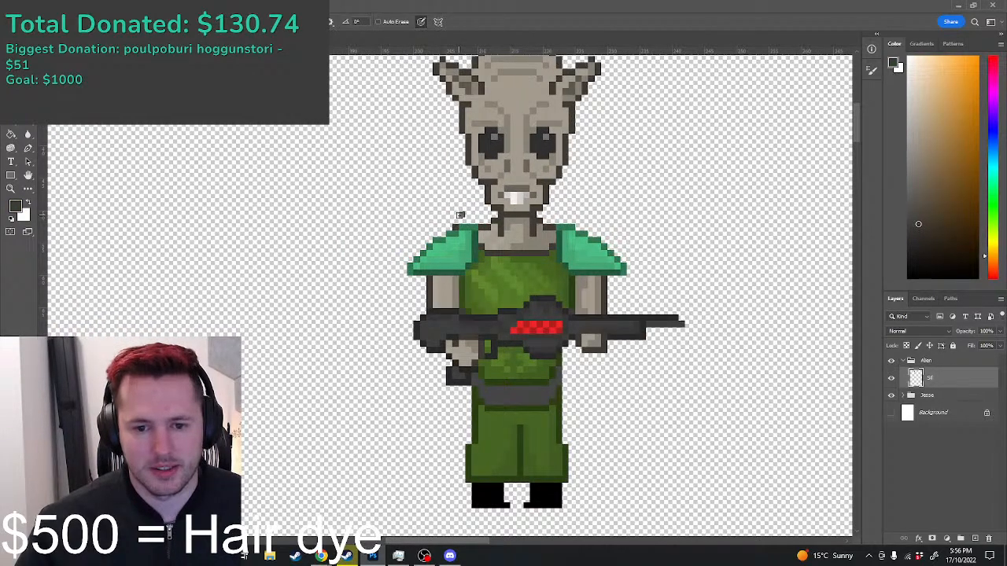
mouse_move(462, 203)
mouse_down()
mouse_move(439, 168)
mouse_move(451, 164)
mouse_up()
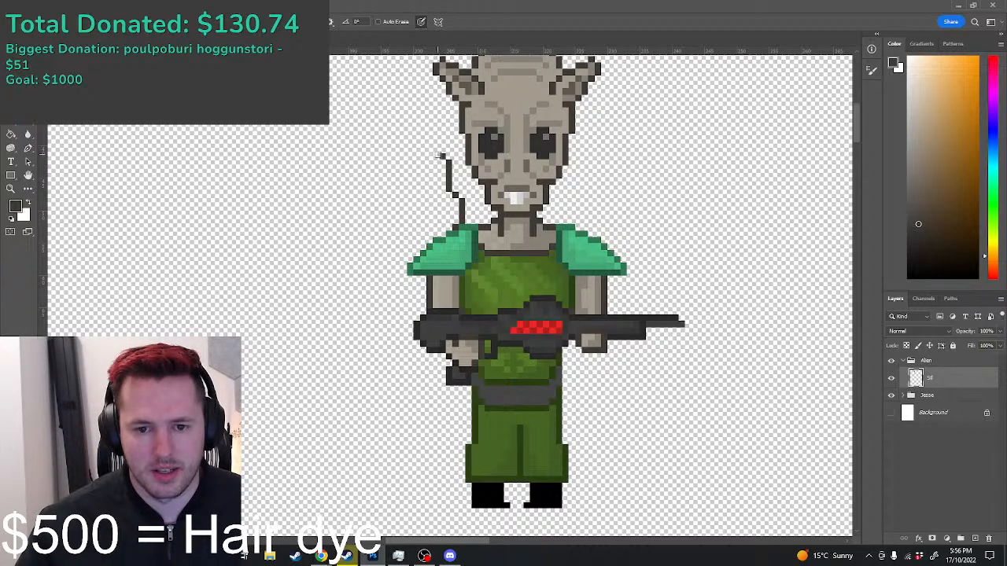
click(435, 157)
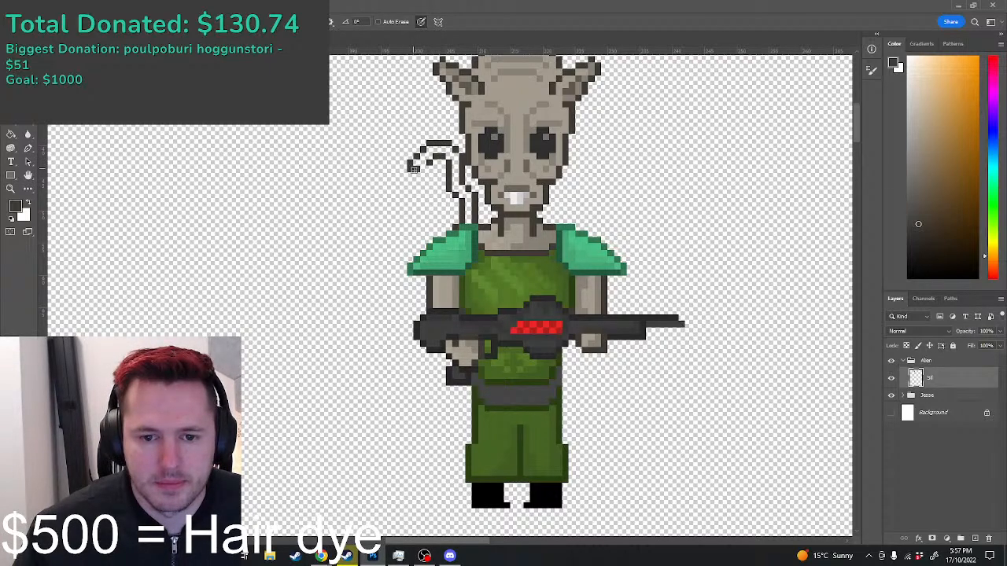
click(411, 162)
click(422, 168)
click(422, 175)
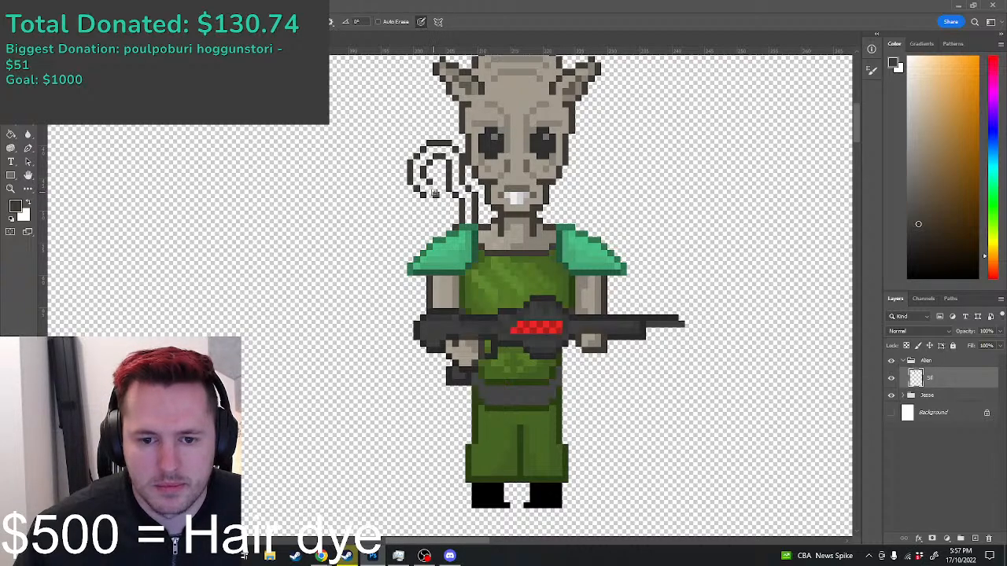
scroll(434, 192, down, 4)
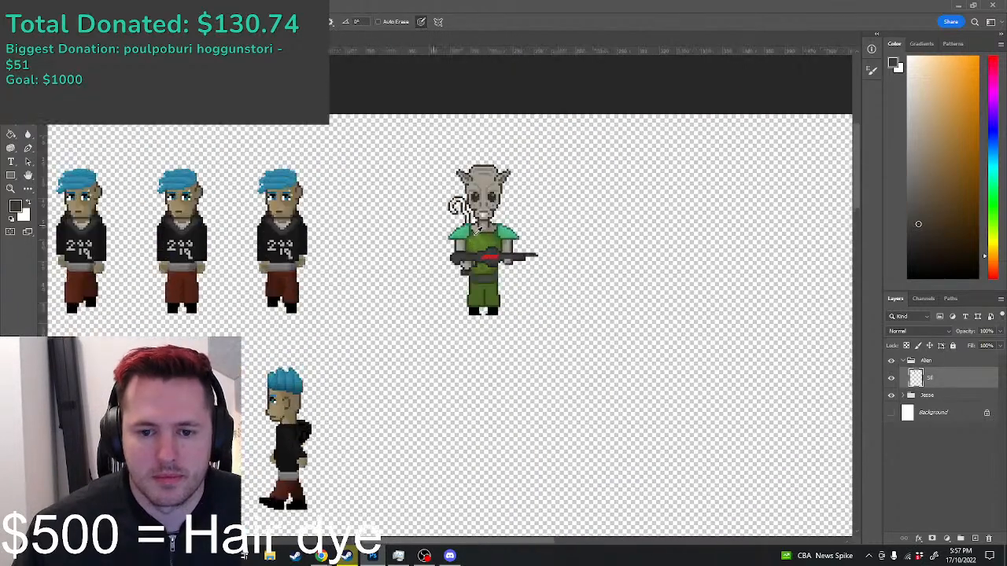
scroll(467, 216, up, 5)
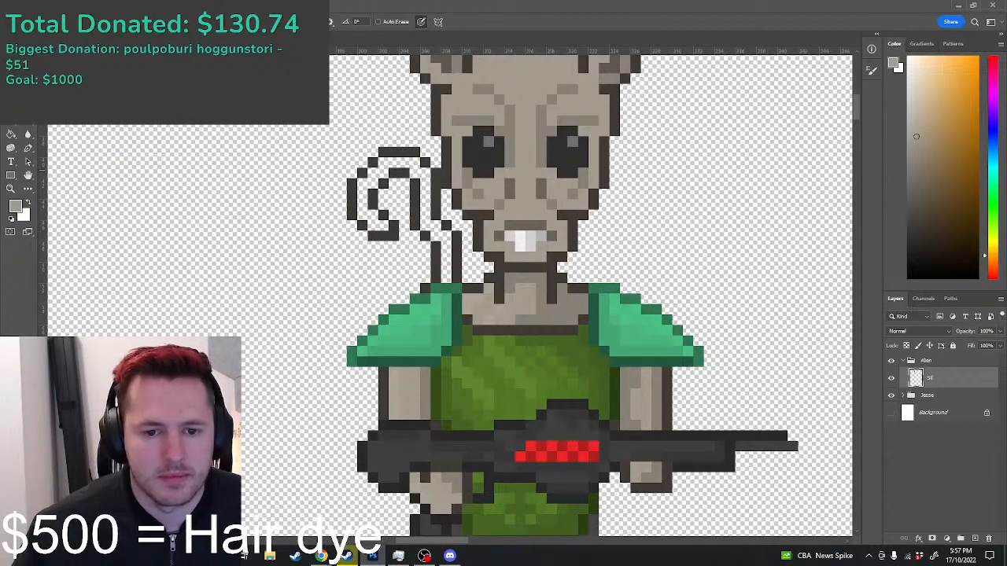
Step: Fill the curled tail with mid grey-brown sampled from the alien's head, using the Paint Bucket
click(15, 136)
alt+click(445, 71)
click(406, 163)
scroll(447, 195, down, 3)
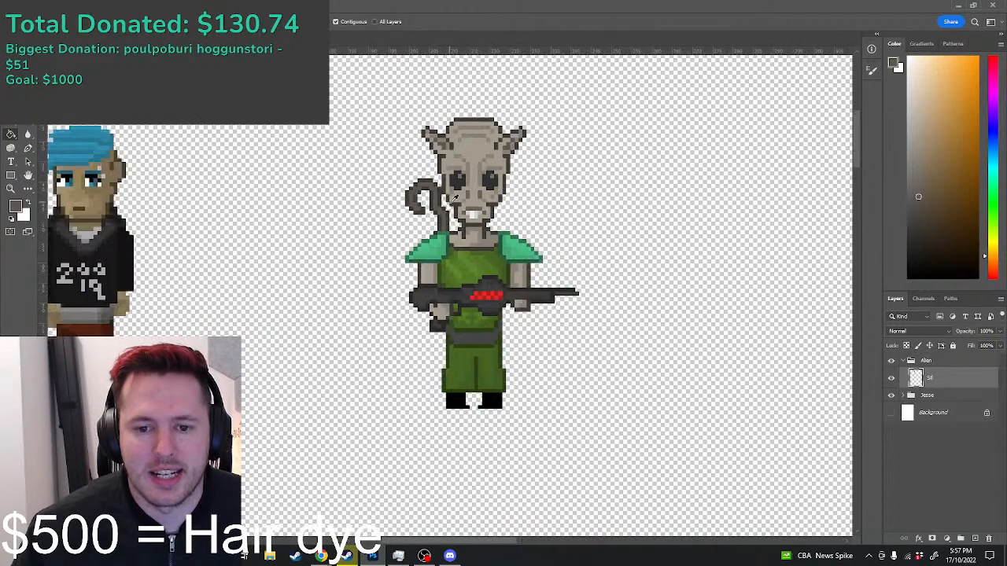
scroll(453, 196, up, 2)
alt+click(460, 148)
click(432, 180)
alt+click(464, 149)
click(431, 185)
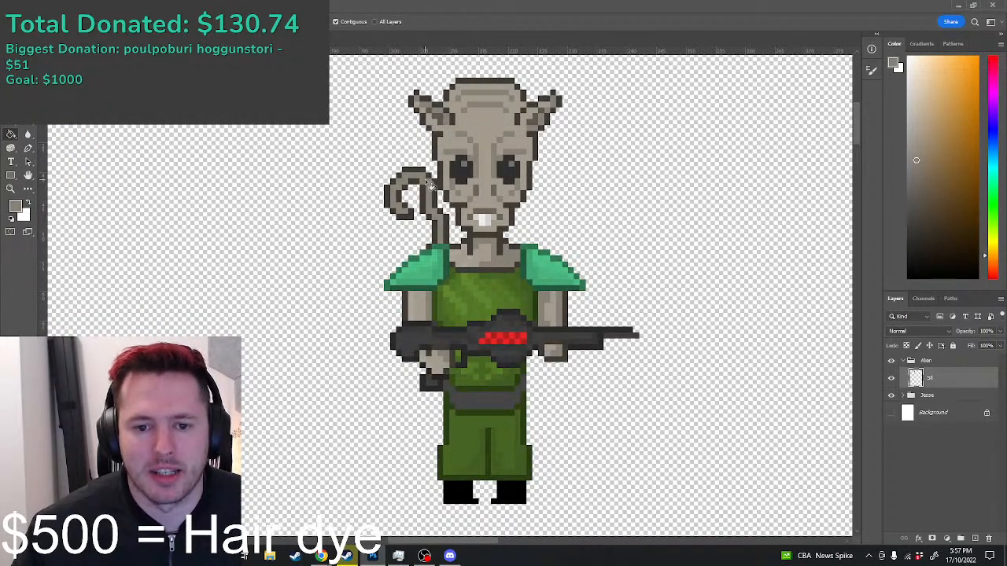
scroll(431, 185, down, 5)
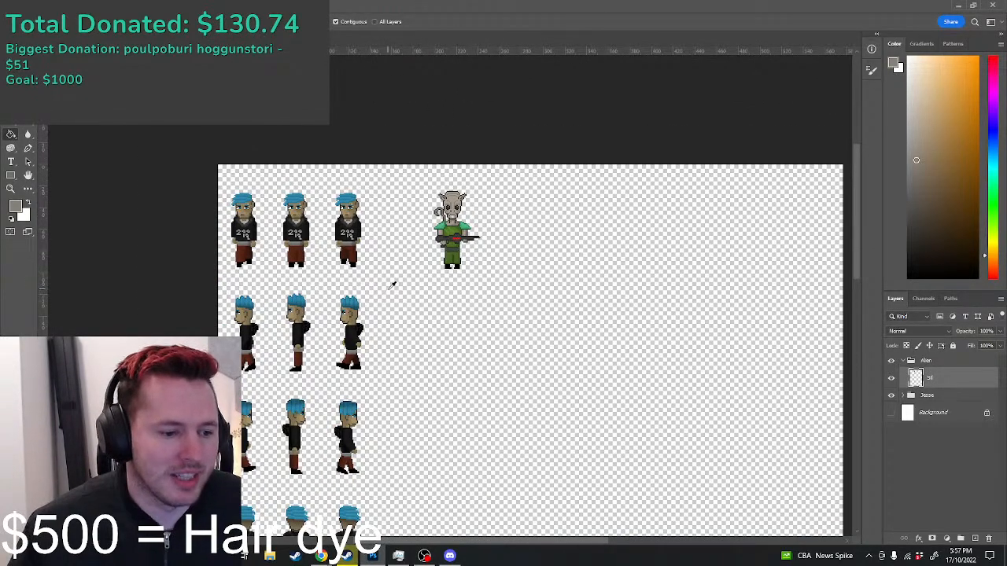
scroll(454, 329, up, 4)
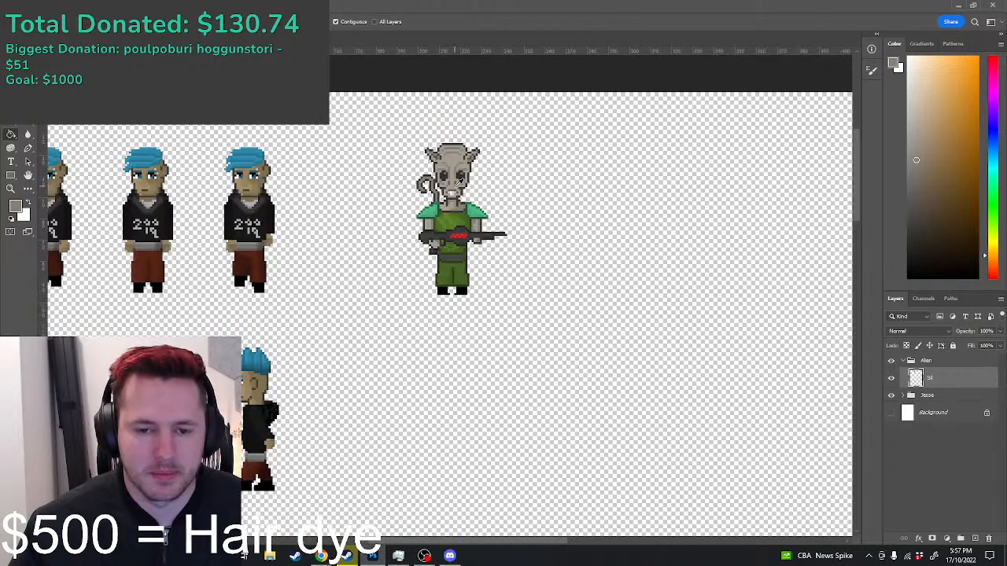
scroll(464, 195, up, 1)
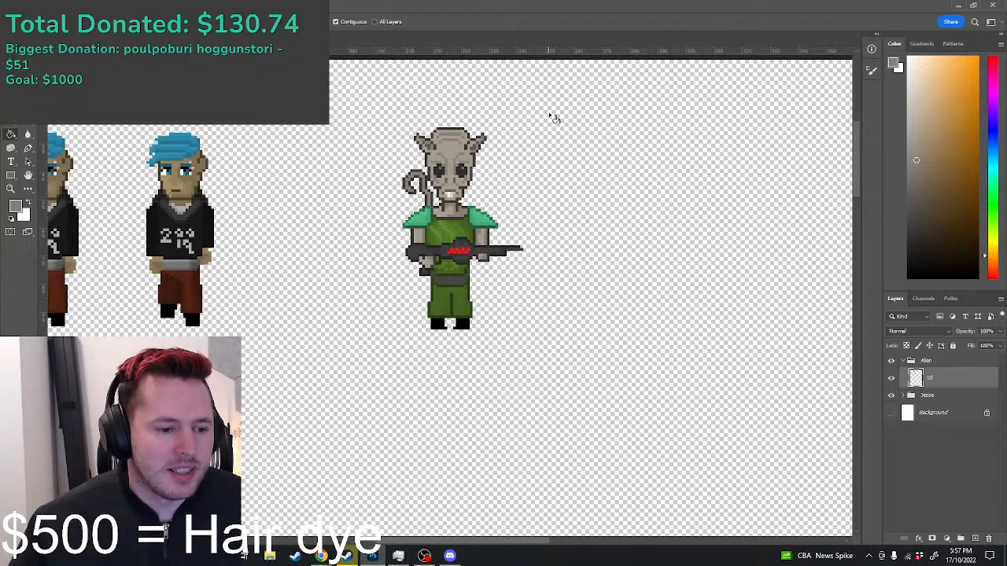
scroll(520, 238, up, 1)
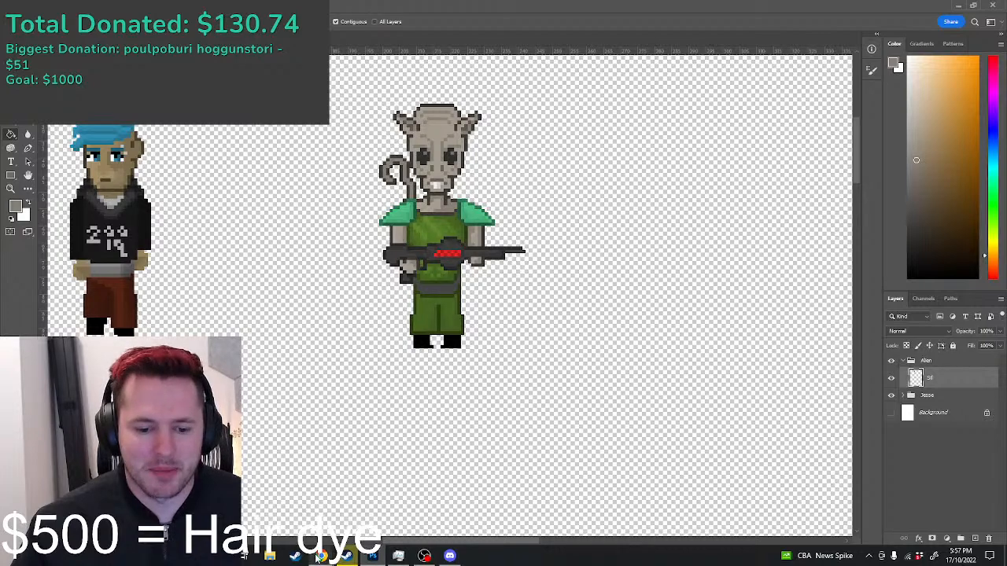
Step: Switch to Chrome, examine several alien reference pictures in the "xcom alien" image results, and return to Photoshop
mouse_move(318, 559)
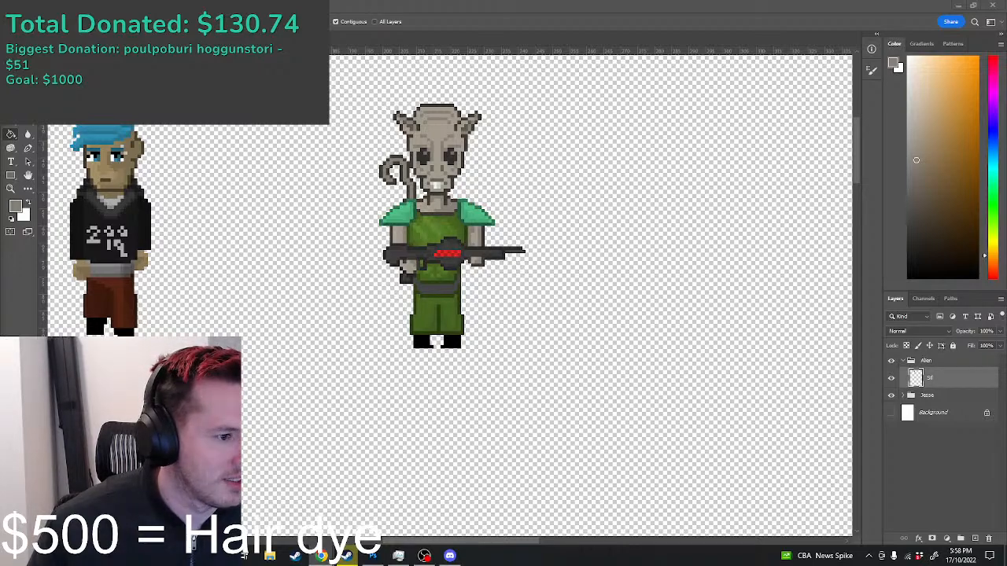
click(322, 556)
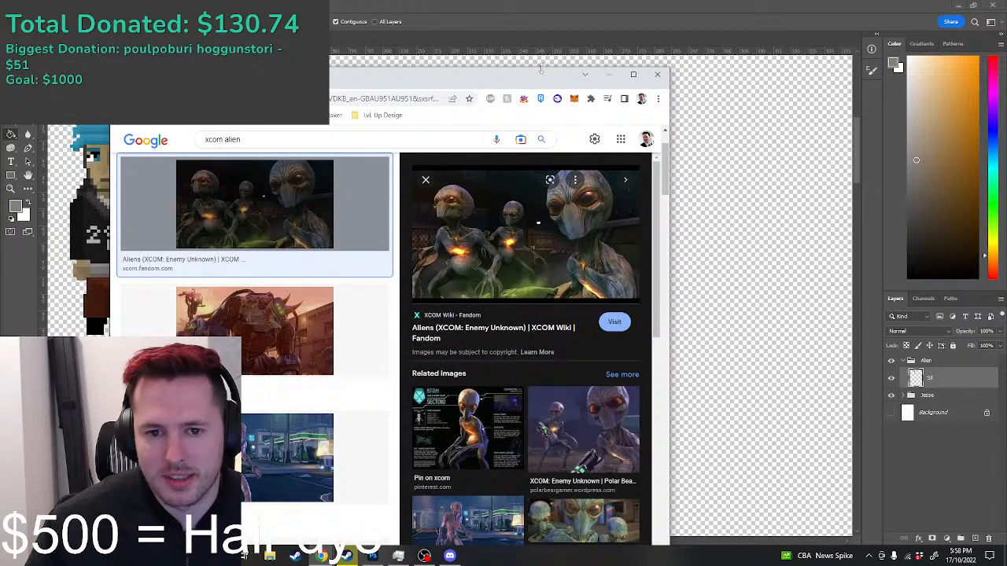
double_click(534, 78)
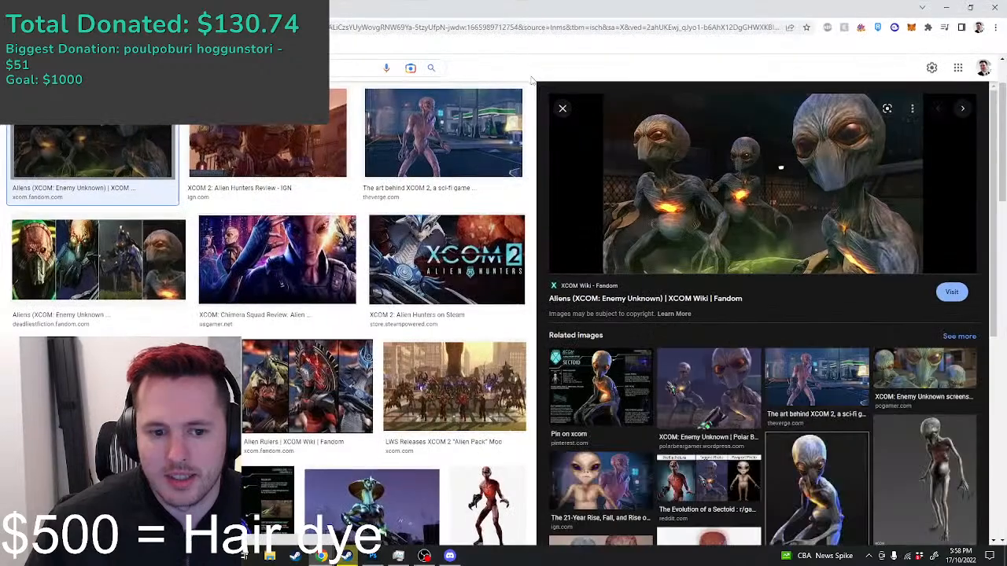
click(314, 258)
scroll(314, 354, down, 3)
click(275, 311)
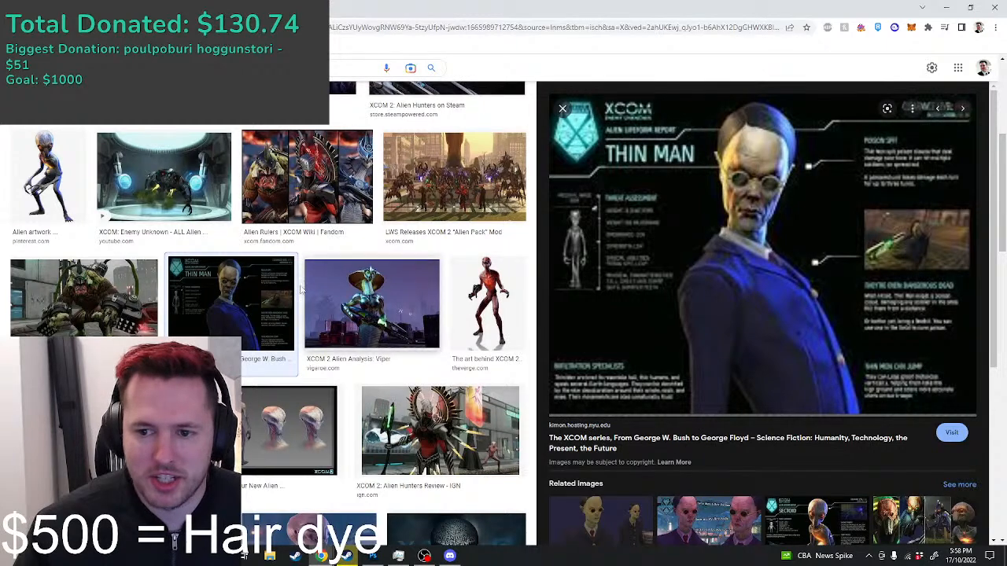
click(265, 418)
scroll(266, 419, down, 3)
scroll(265, 419, down, 2)
click(313, 233)
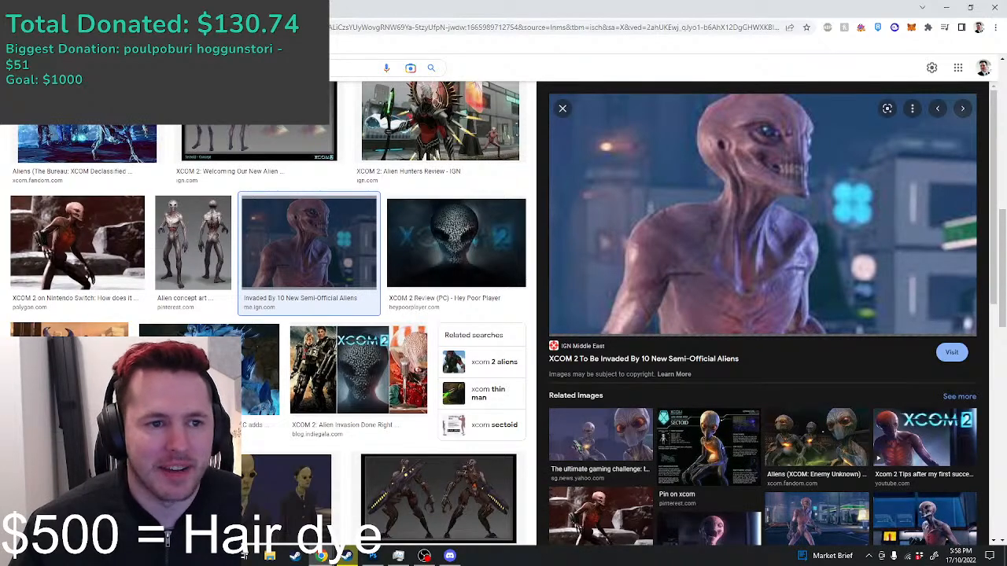
key(alt+Tab)
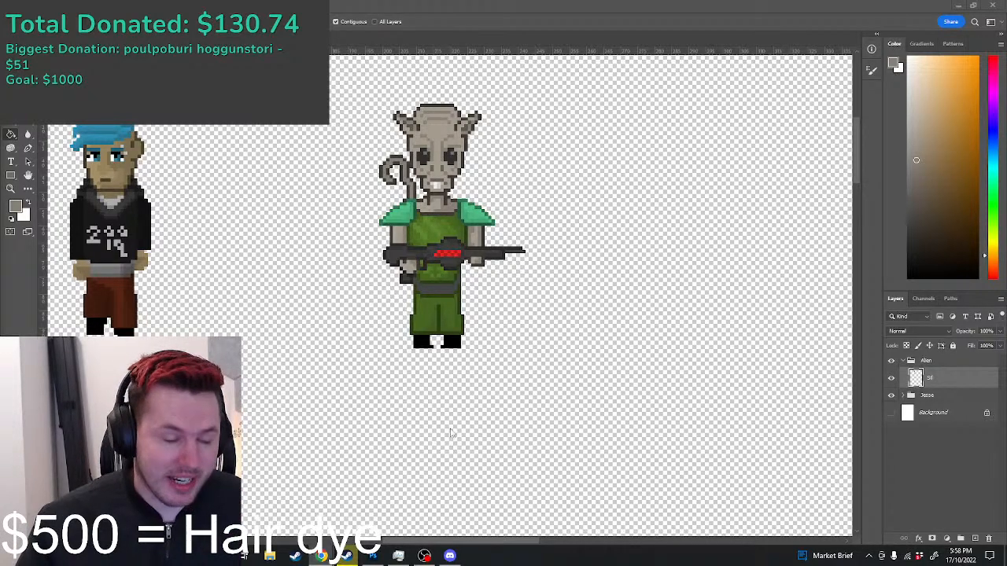
Step: Inspect the alien's gun, trousers and boots up close, and compare the full sprite with the other characters on the sheet
scroll(489, 321, up, 2)
scroll(552, 322, down, 2)
scroll(511, 315, up, 4)
scroll(464, 309, down, 3)
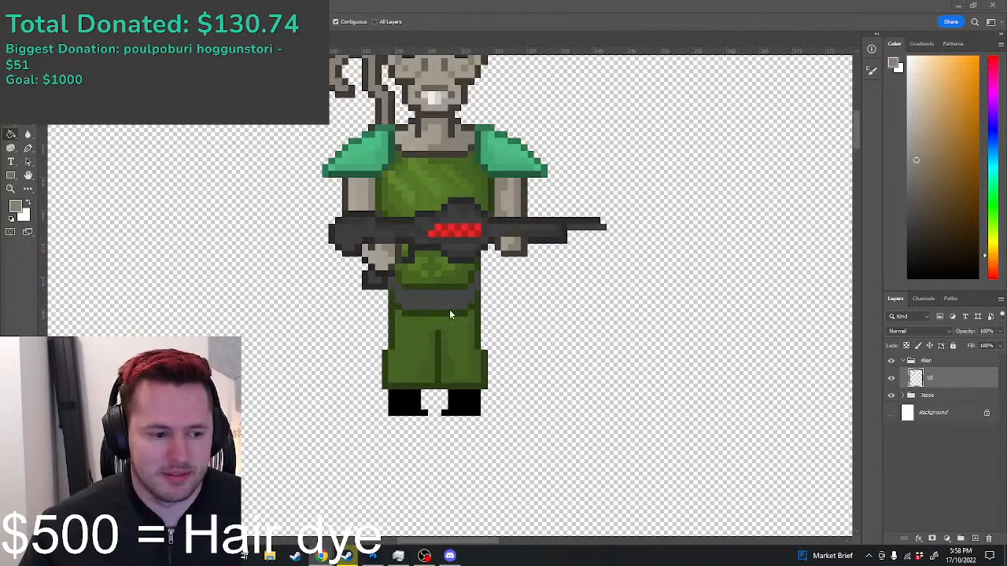
scroll(425, 315, up, 3)
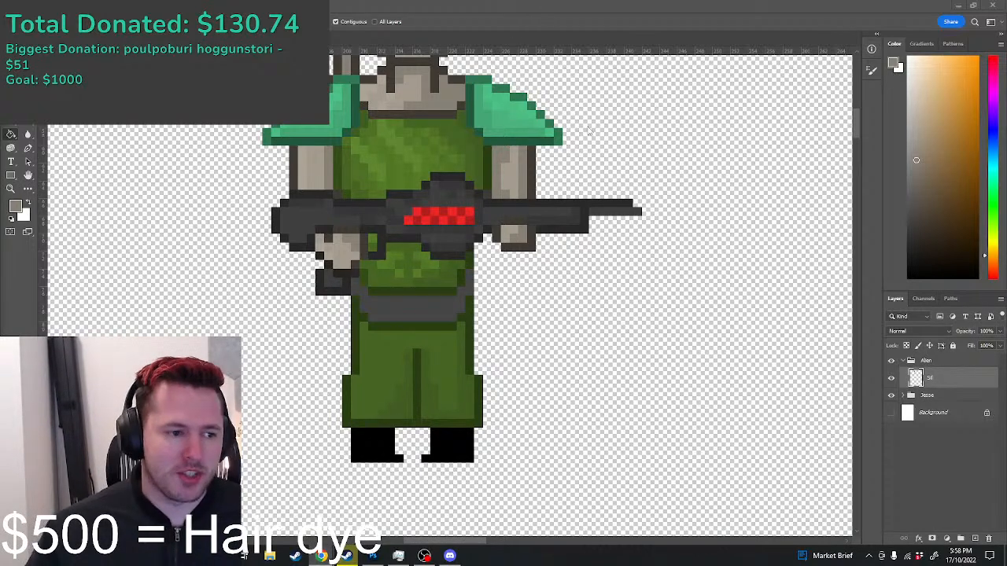
scroll(301, 215, down, 1)
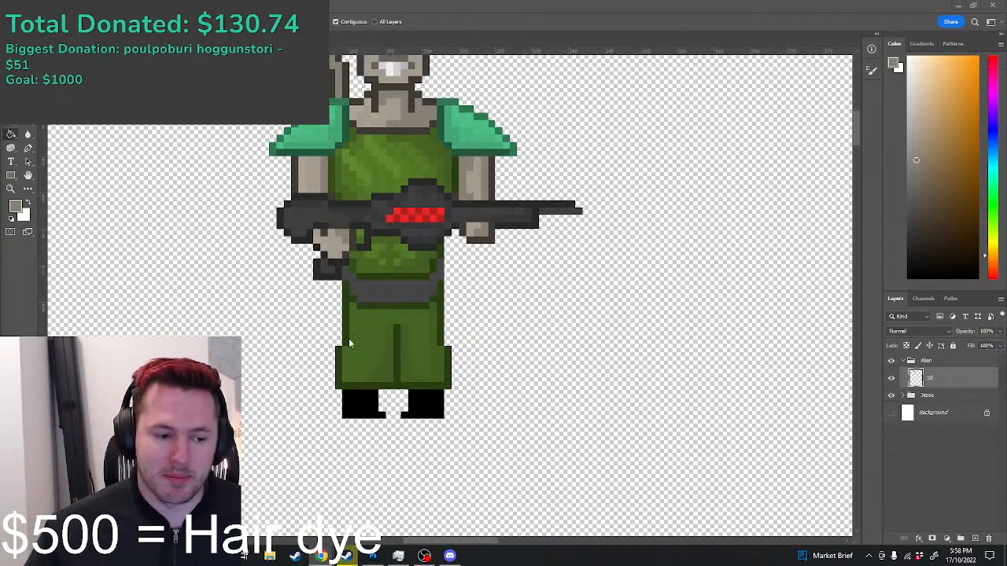
scroll(339, 344, up, 1)
scroll(357, 350, up, 3)
scroll(522, 361, down, 5)
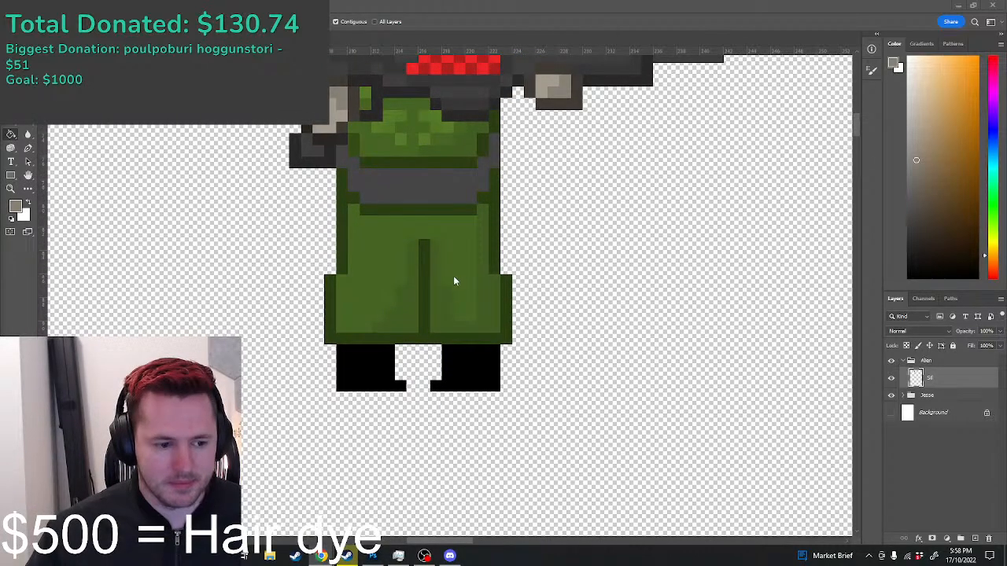
scroll(451, 236, up, 1)
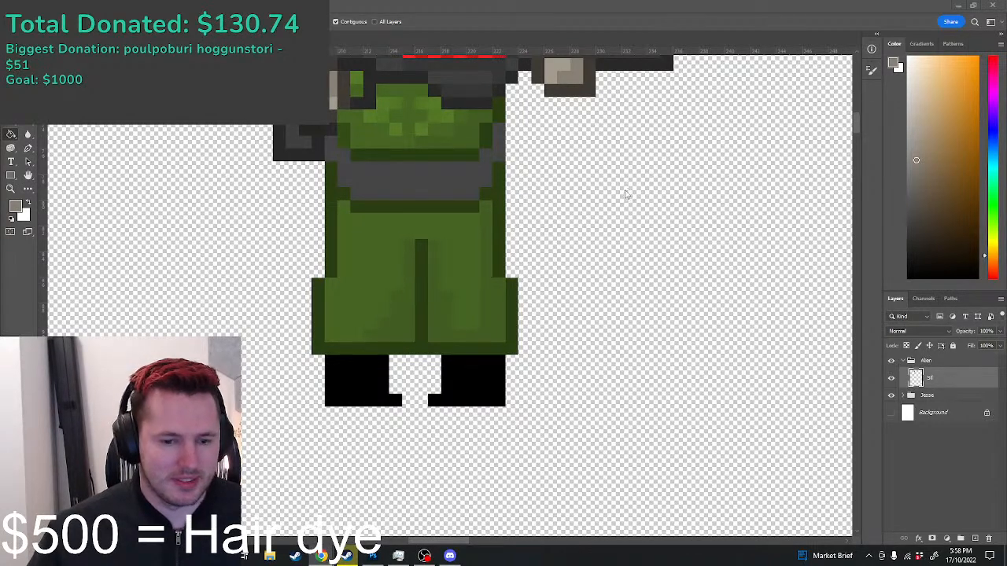
scroll(320, 245, down, 5)
scroll(328, 300, down, 2)
scroll(269, 425, up, 1)
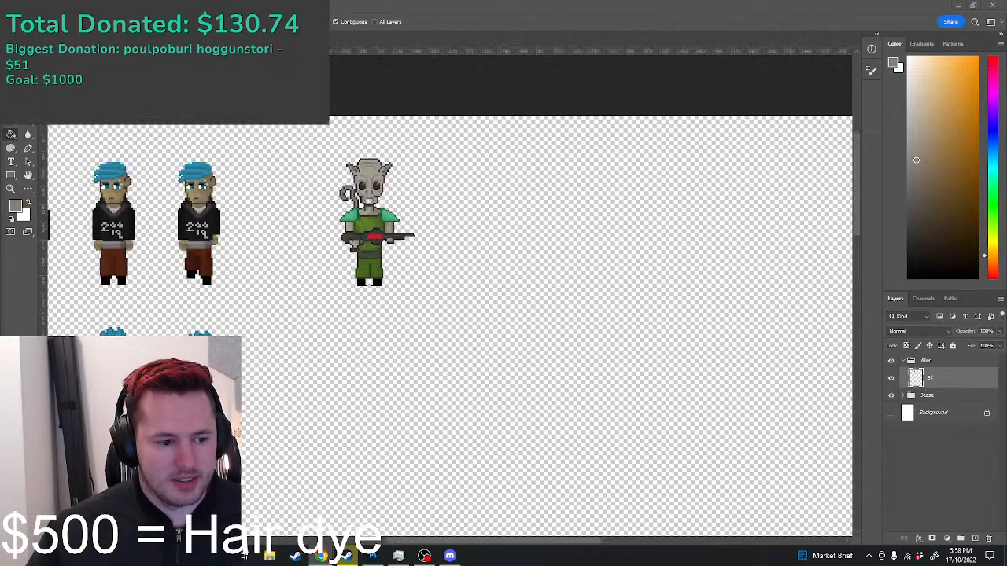
click(440, 541)
click(379, 541)
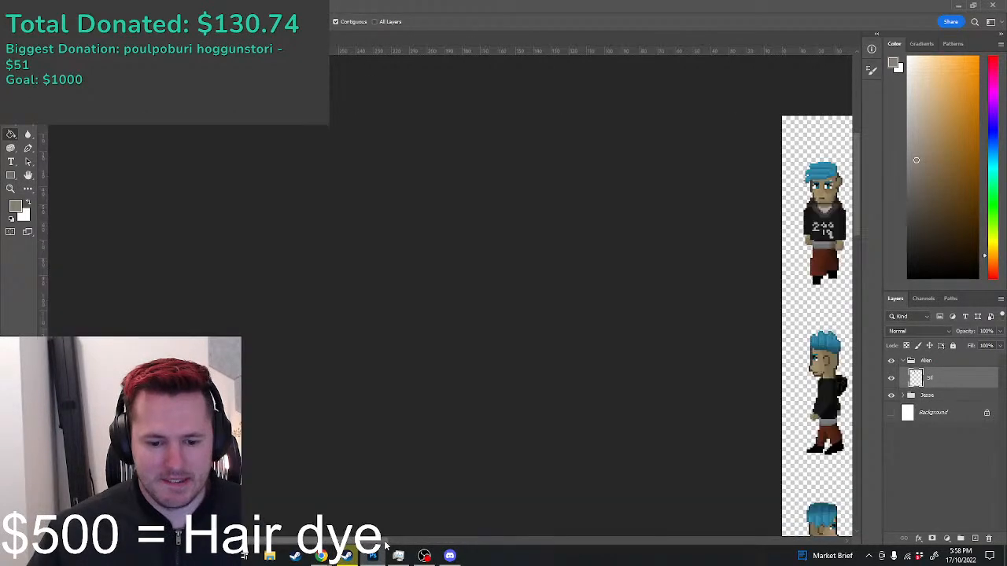
drag(365, 543, 542, 542)
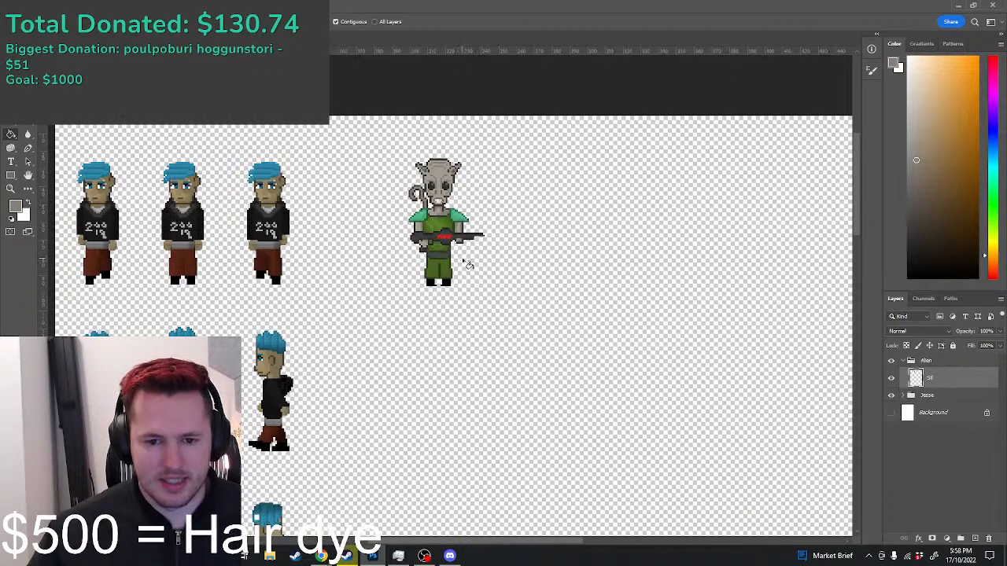
scroll(466, 262, down, 1)
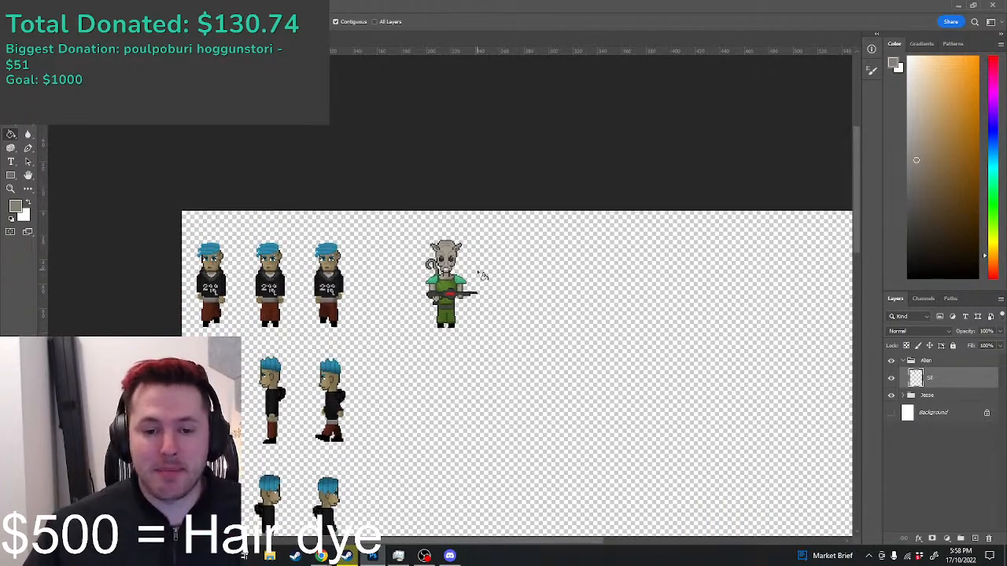
scroll(465, 290, up, 3)
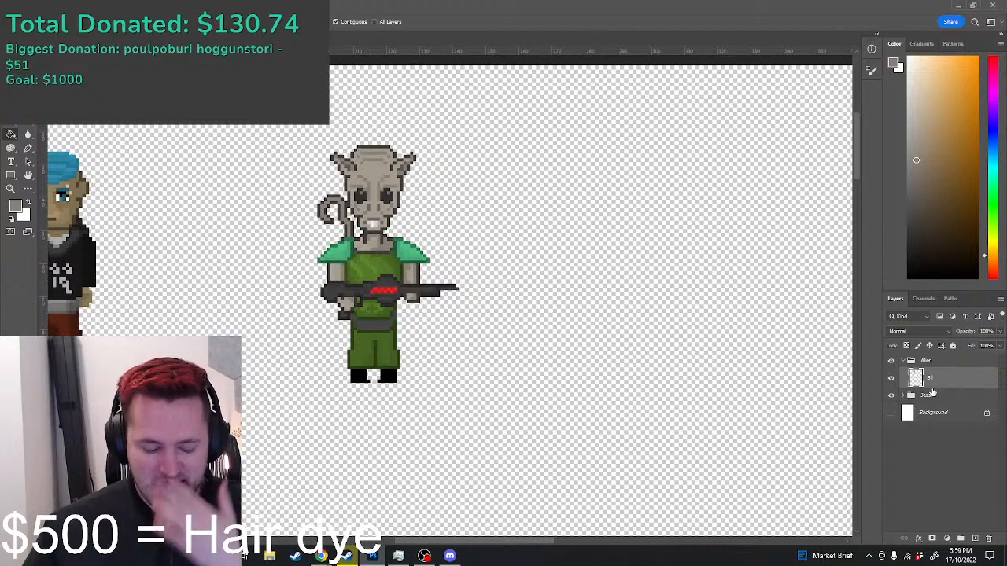
key(ctrl+j)
key(ctrl+t)
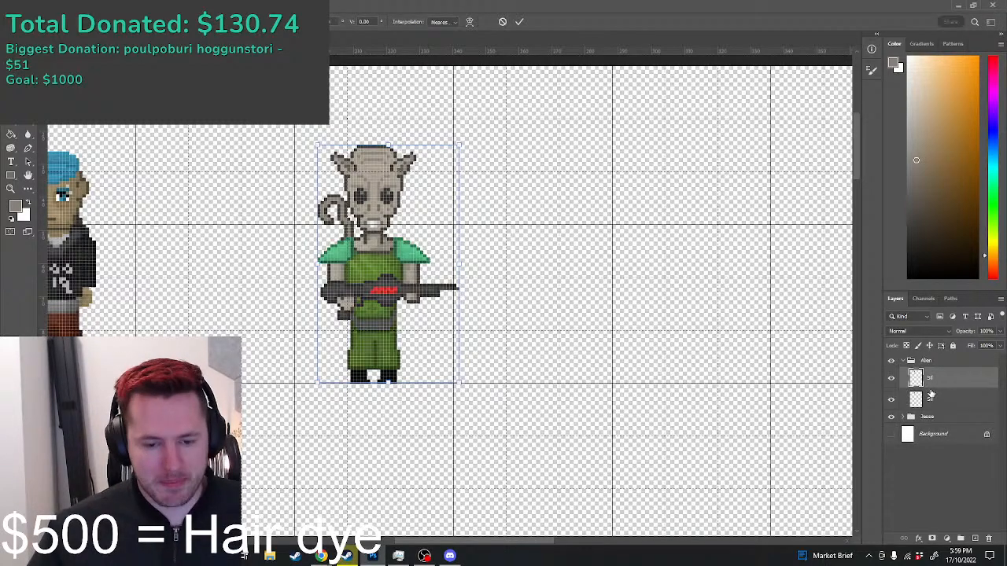
scroll(468, 297, up, 2)
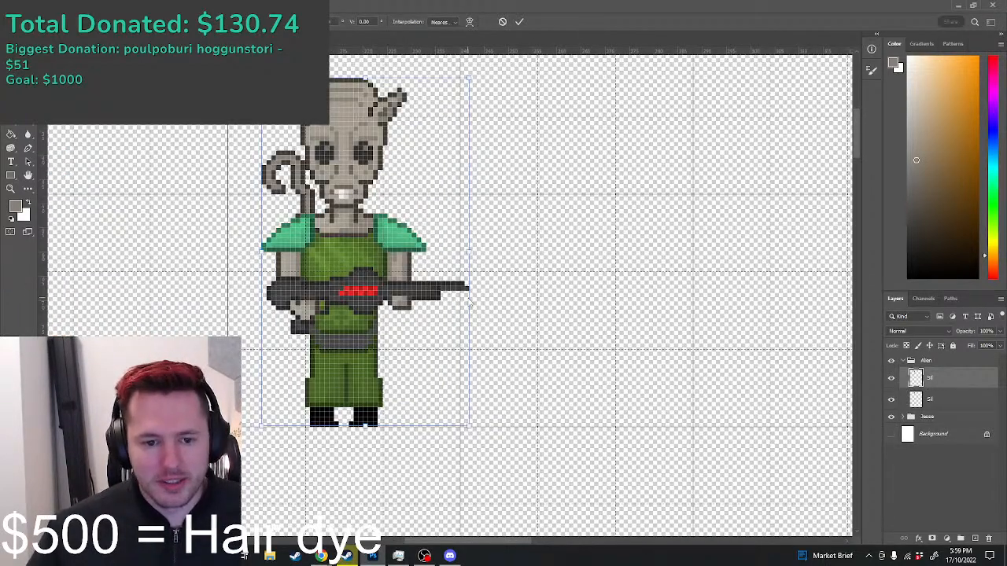
key(Escape)
key(ctrl+z)
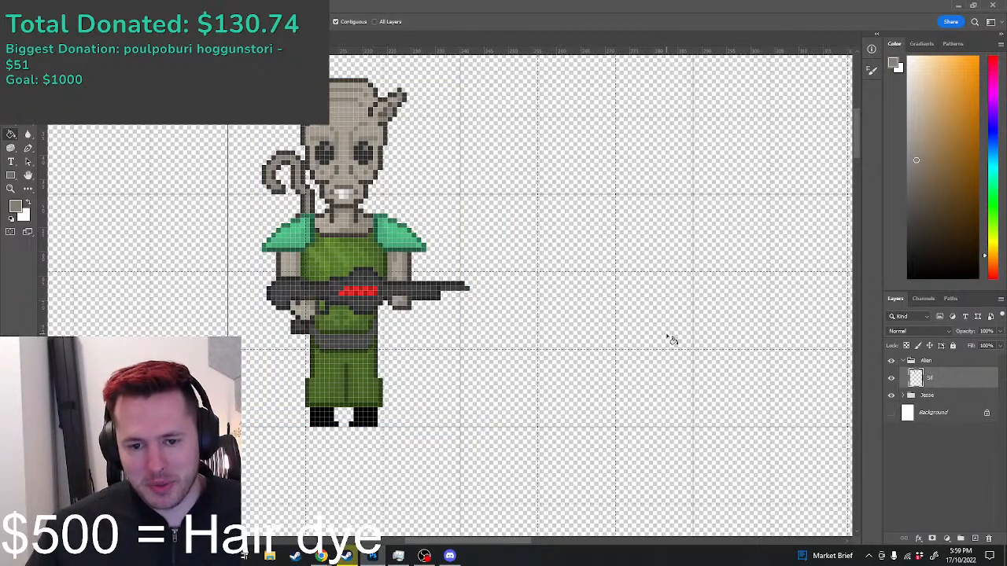
Step: Delete the tip of the alien's gun barrel that overhangs the grid cell's edge, and clear the selection
scroll(473, 284, up, 1)
key(m)
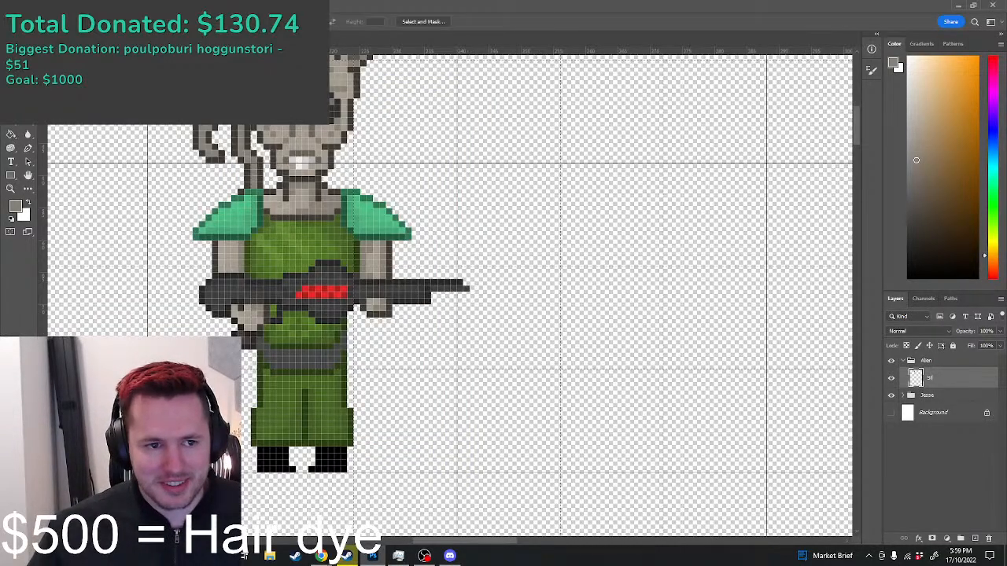
drag(504, 296, 454, 280)
key(Delete)
key(ctrl+d)
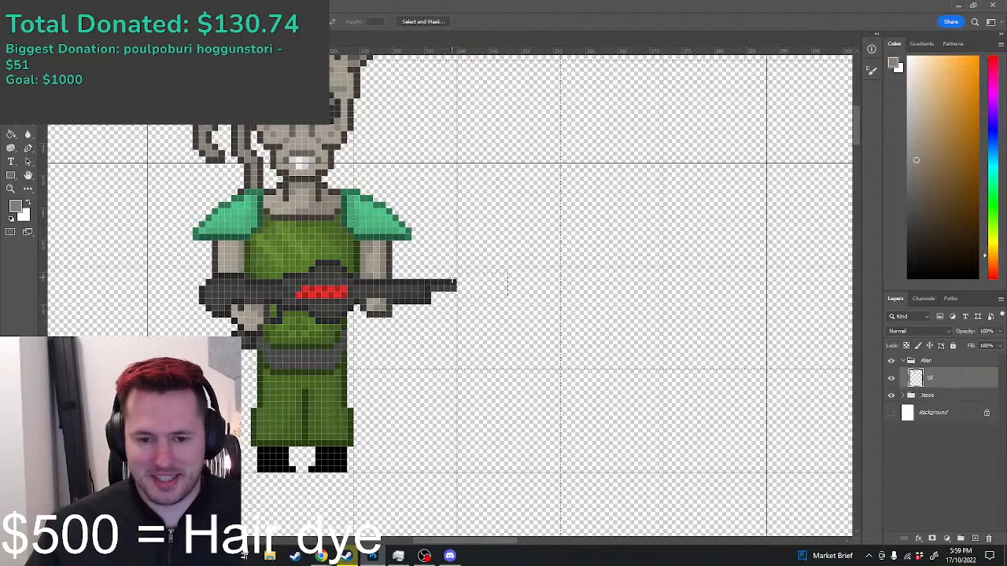
Step: Copy the whole alien sprite to a new layer and place the copy in the grid cell beside the blue-haired characters
scroll(532, 186, down, 3)
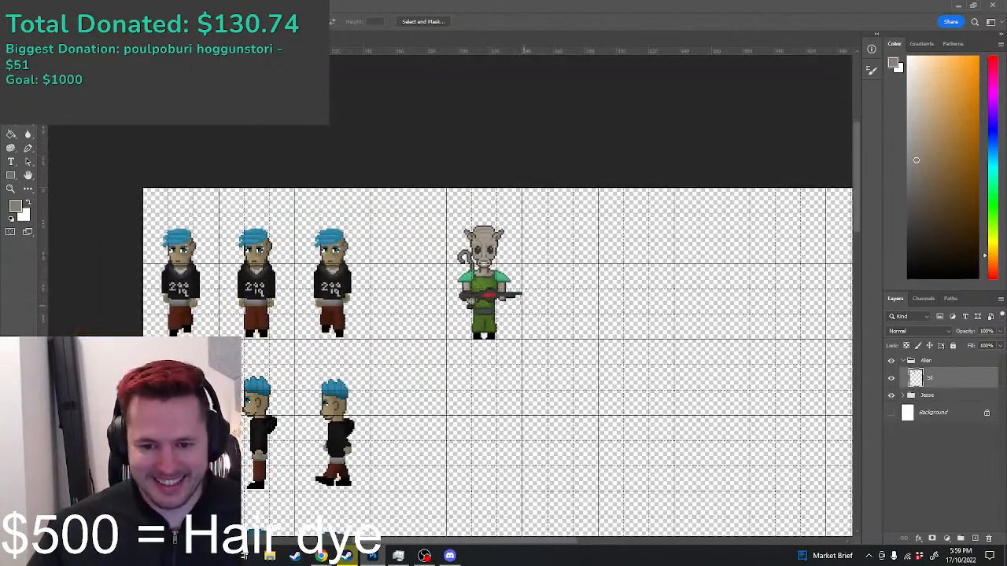
scroll(521, 303, up, 3)
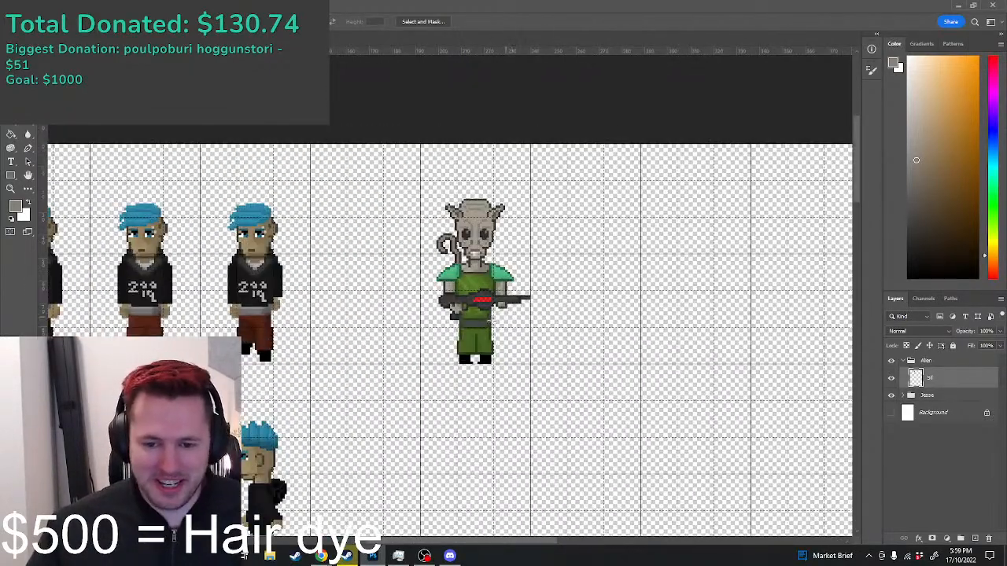
drag(573, 378, 428, 191)
key(ctrl+j)
key(ctrl+t)
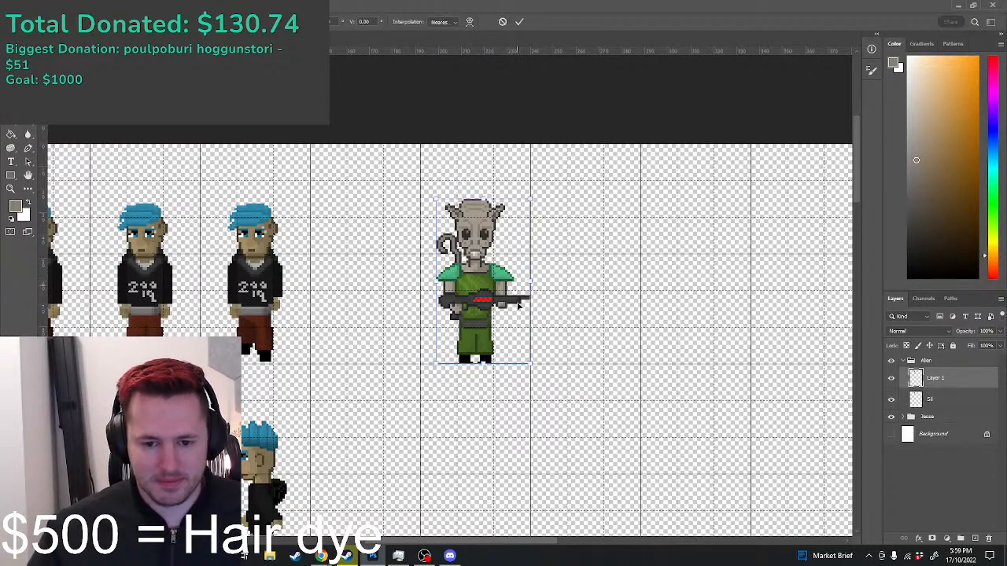
scroll(484, 332, up, 1)
drag(419, 320, 258, 320)
key(Return)
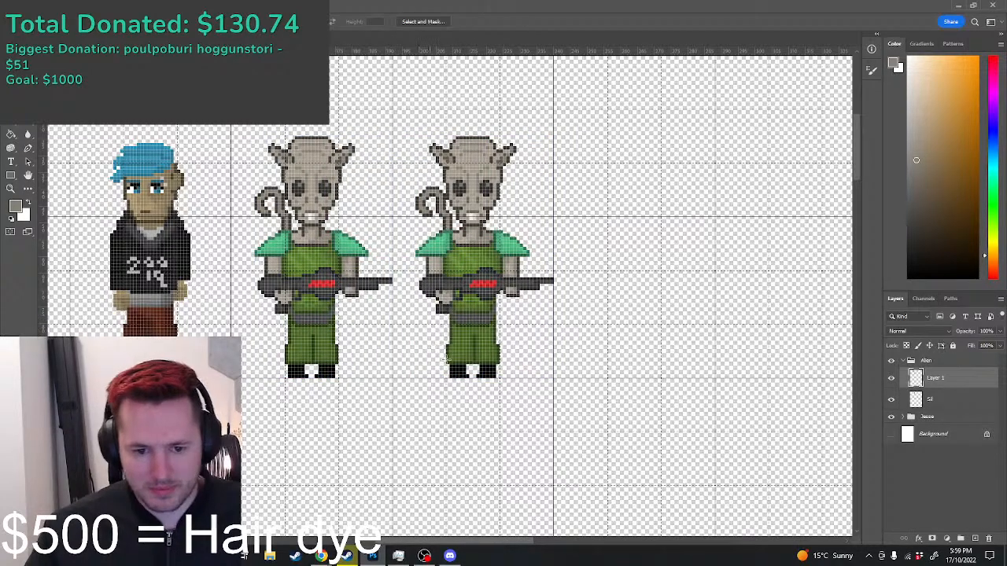
Step: Raise the copied alien's lower trouser leg and boot on the gun-muzzle side by 3 pixels, and deselect
scroll(425, 378, down, 3)
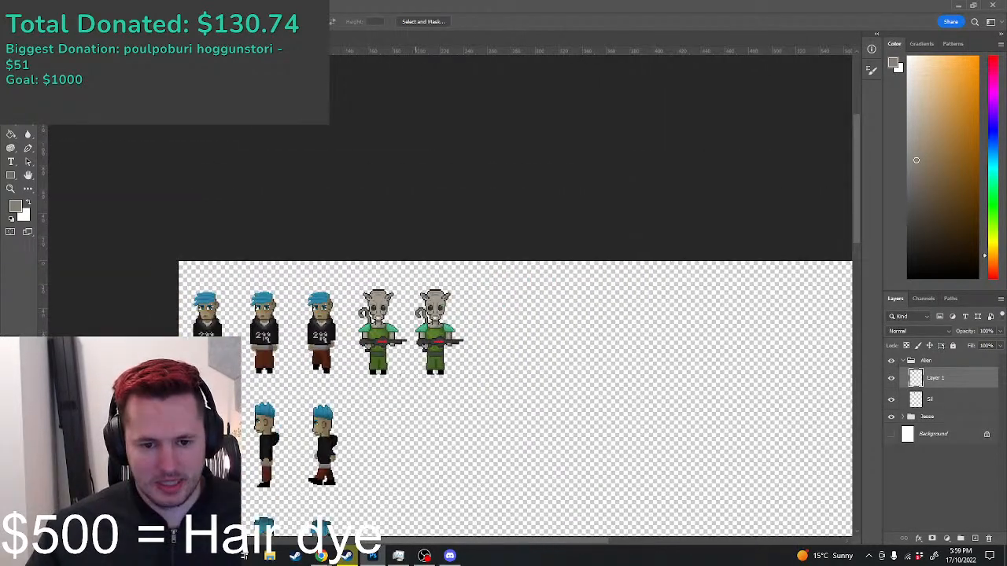
scroll(339, 385, up, 2)
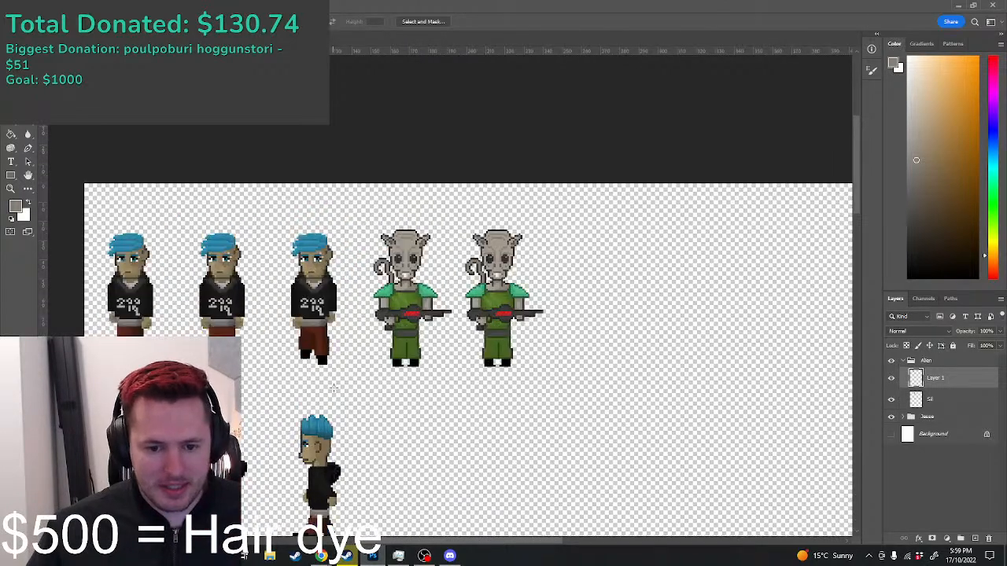
scroll(125, 348, up, 1)
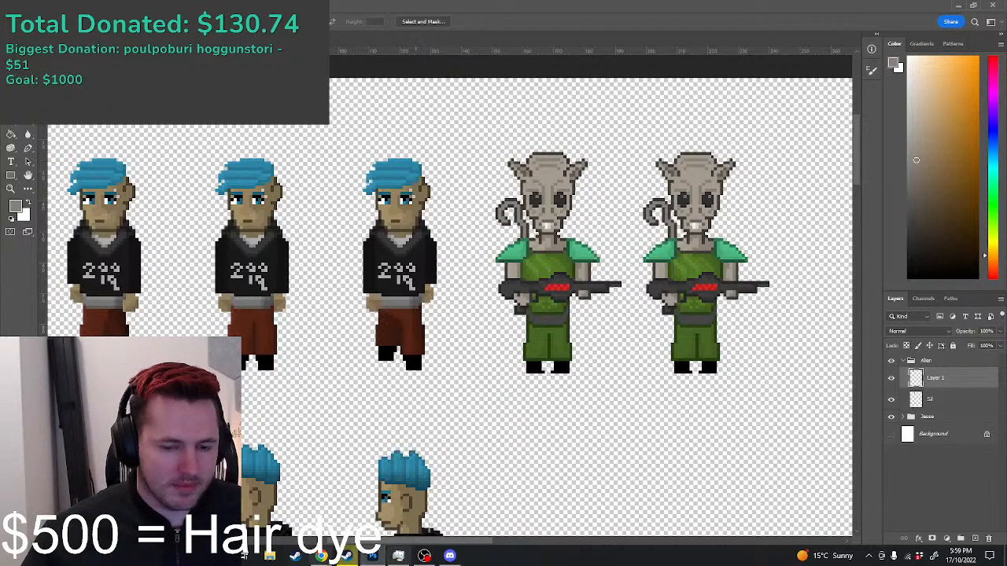
scroll(686, 354, up, 2)
scroll(527, 287, up, 2)
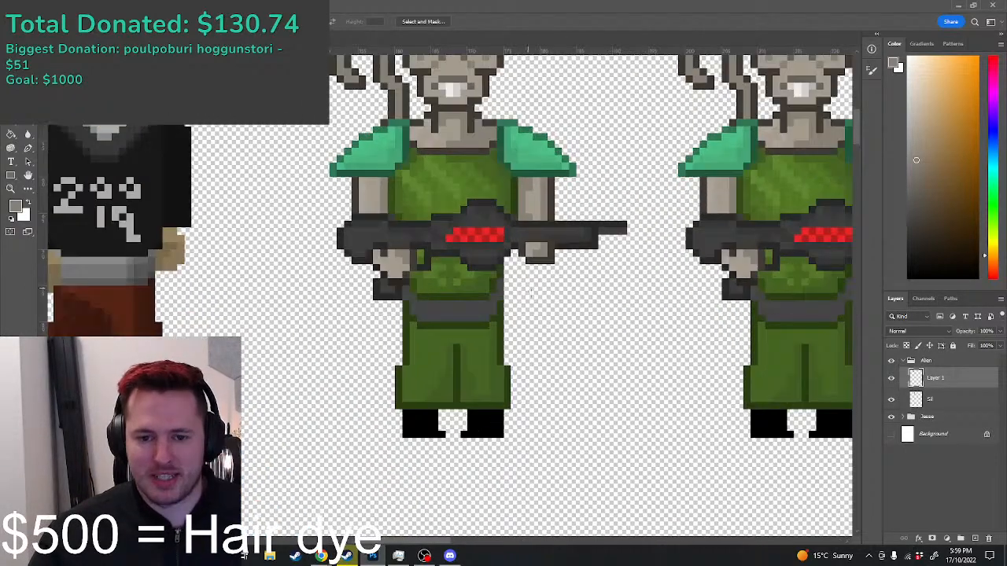
scroll(464, 402, up, 2)
drag(584, 460, 470, 362)
key(ctrl+t)
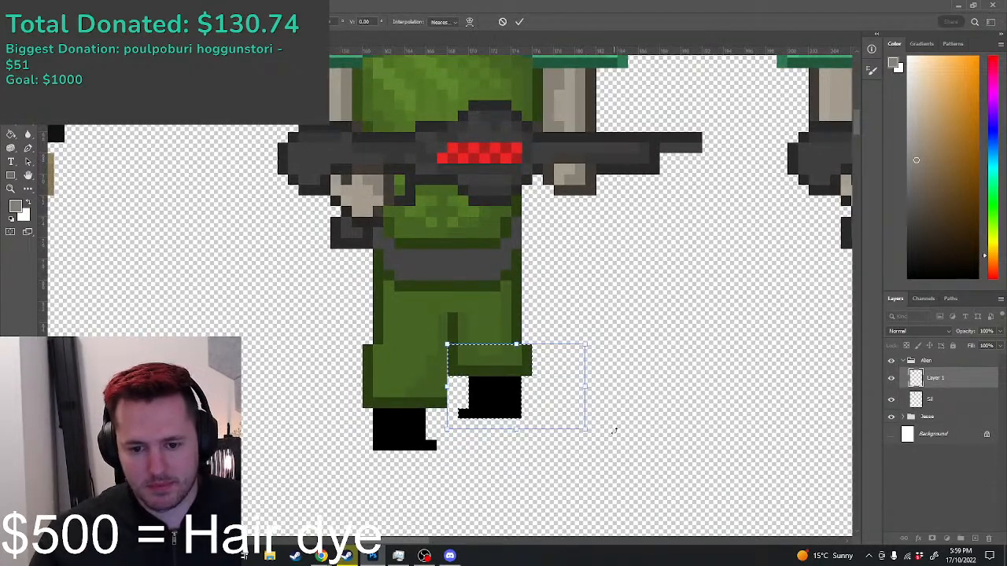
key(Return)
key(ctrl+d)
Step: Extend the standing leg's dark inner edge down to the trouser hem with dark green sampled from the trousers
key(b)
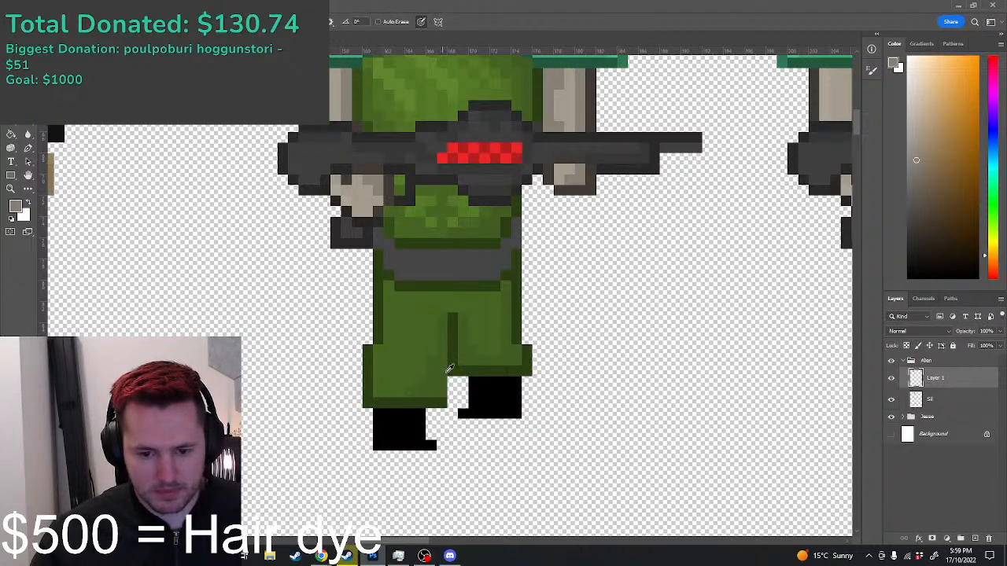
alt+click(452, 368)
drag(452, 380, 452, 402)
scroll(518, 413, down, 4)
scroll(519, 411, down, 3)
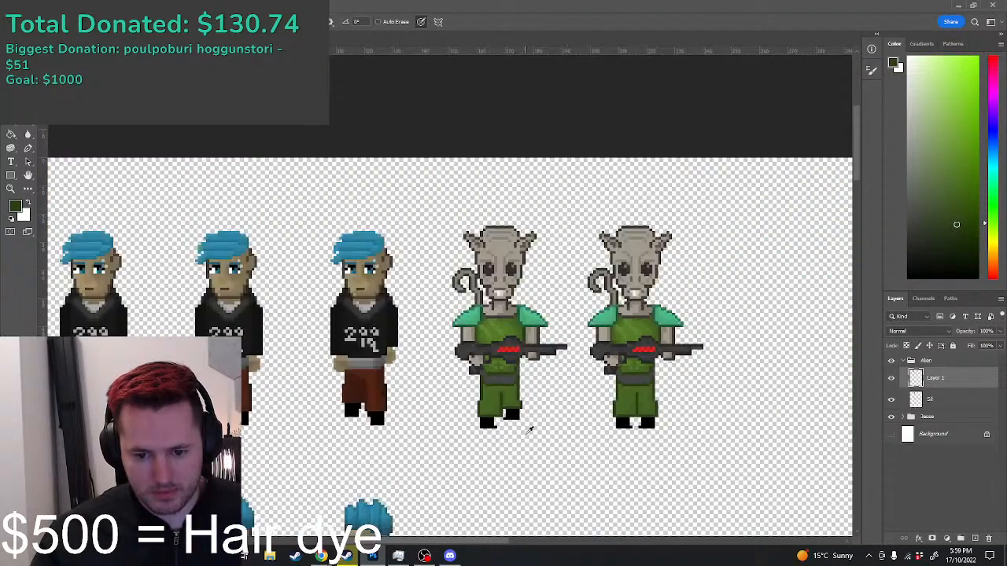
Step: Select the copied alien's raised trouser leg from the belt down to the boot, leaving out the belt and boot
scroll(580, 427, up, 5)
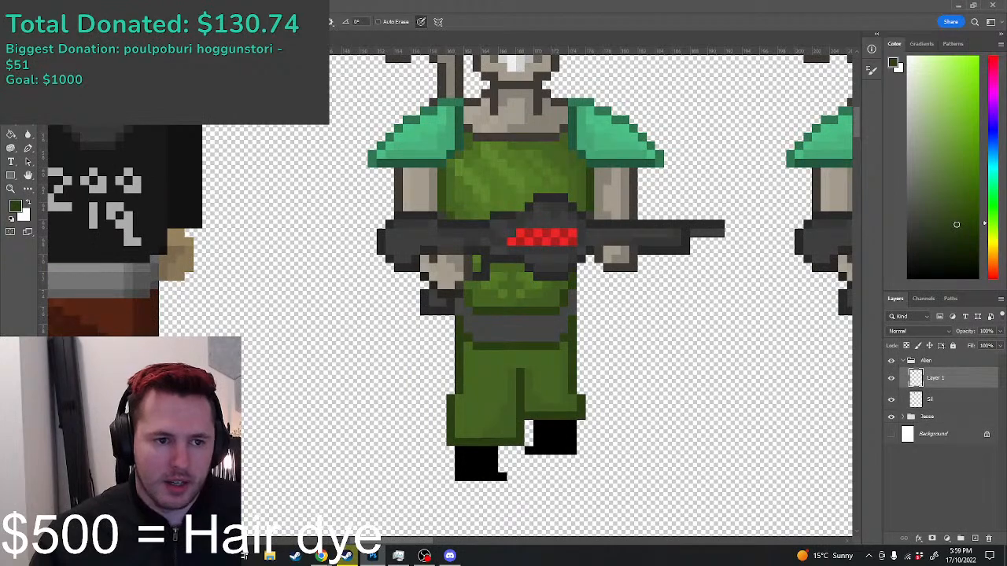
key(m)
scroll(522, 400, up, 2)
drag(527, 424, 589, 335)
scroll(584, 314, down, 3)
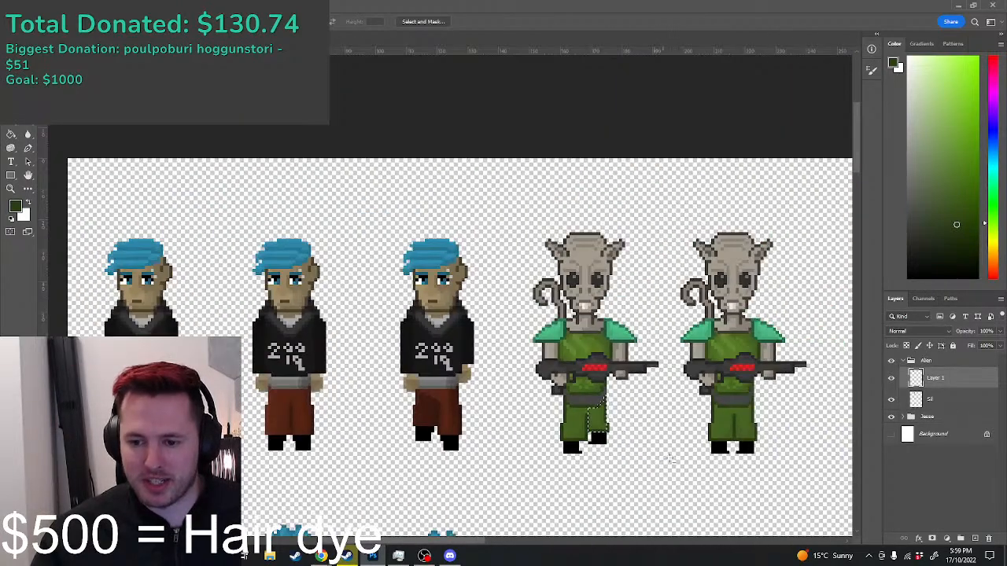
scroll(611, 420, up, 4)
drag(500, 379, 486, 406)
Step: Switch to the soft round Brush, reduce its size, and shade the selected raised trouser leg with dark green
key(b)
click(11, 122)
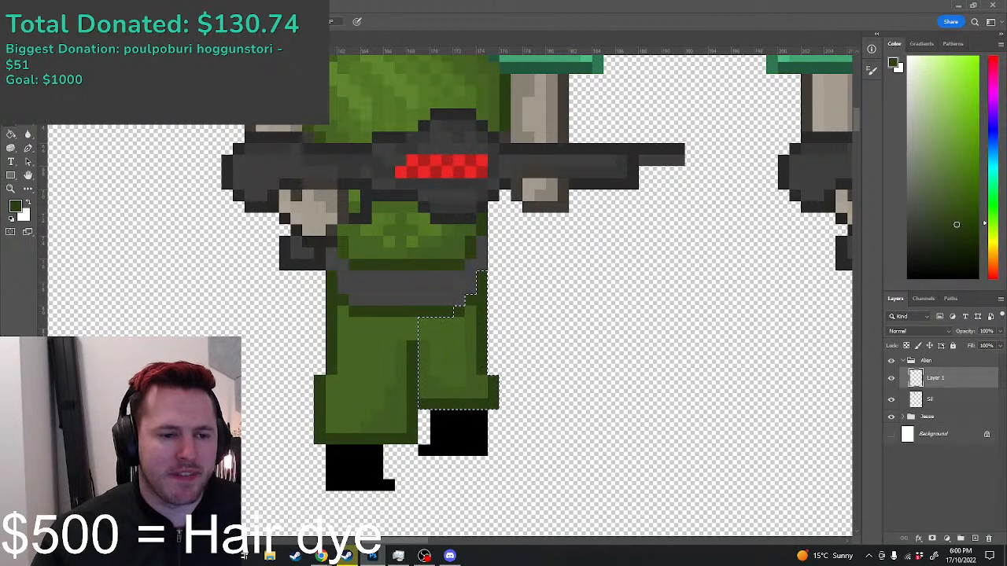
right_click(11, 122)
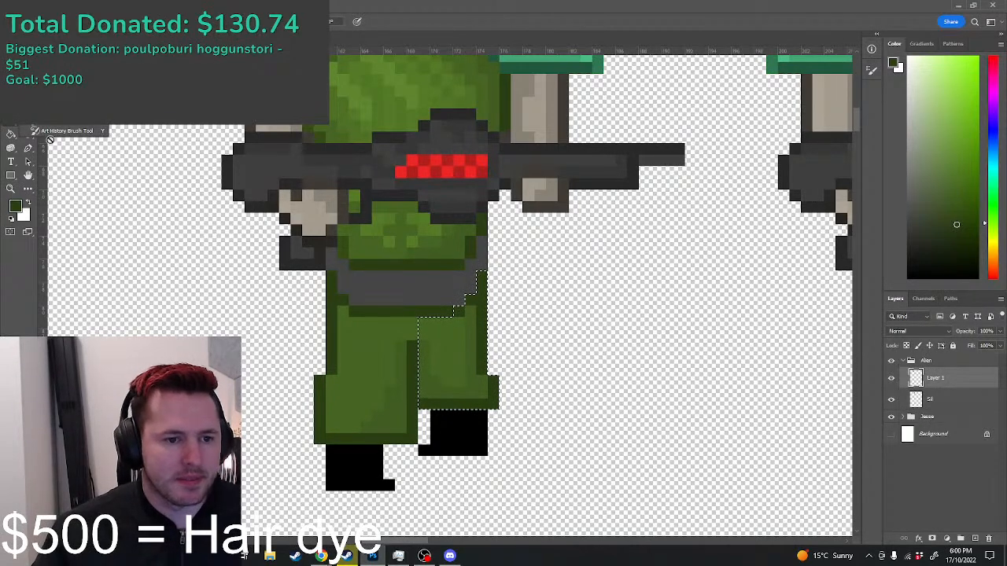
click(11, 108)
right_click(11, 108)
click(55, 111)
scroll(616, 345, down, 1)
scroll(616, 345, down, 1)
right_click(616, 344)
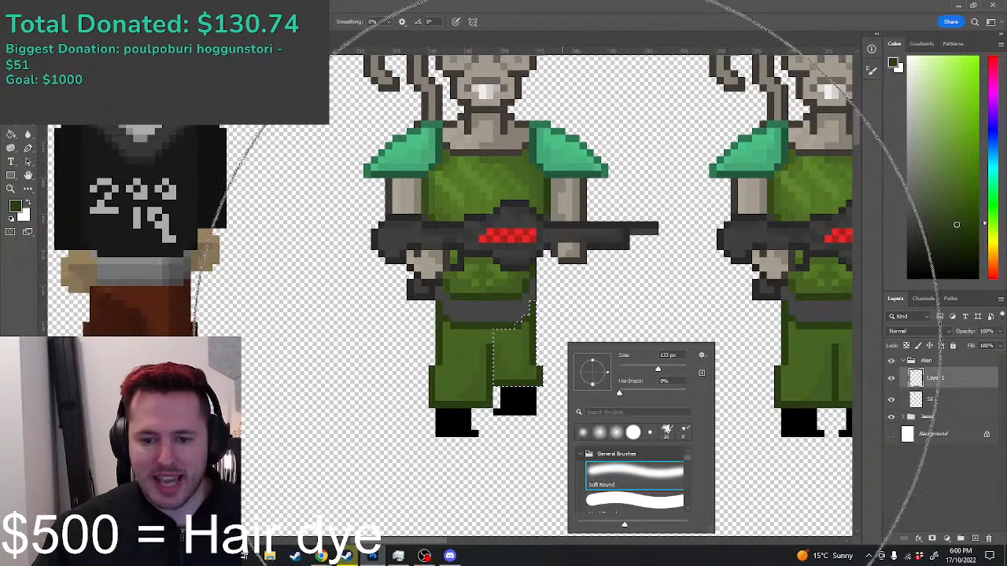
drag(634, 369, 622, 370)
click(563, 400)
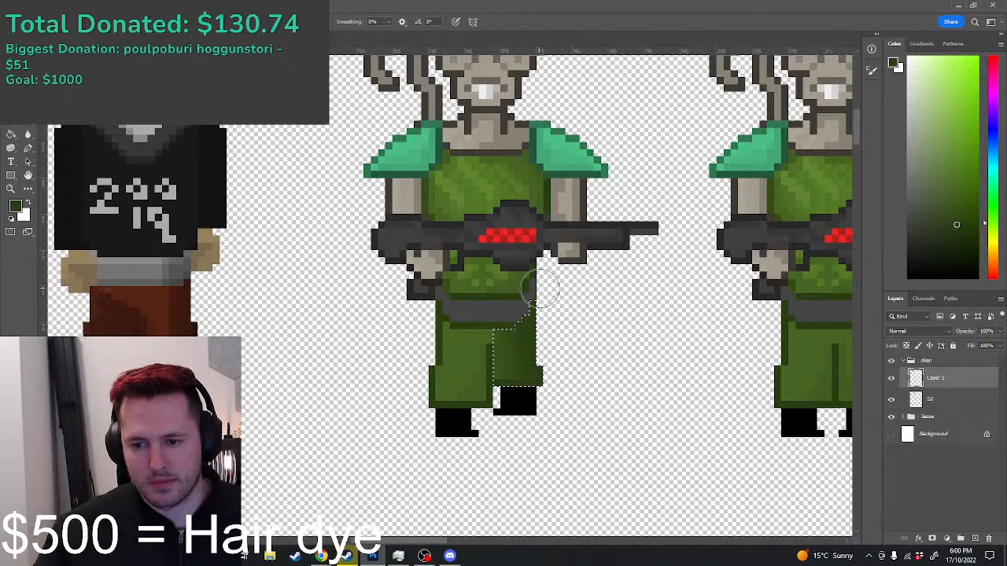
Step: Try shading the outer side of the raised trouser leg with black
key(d)
drag(528, 303, 529, 371)
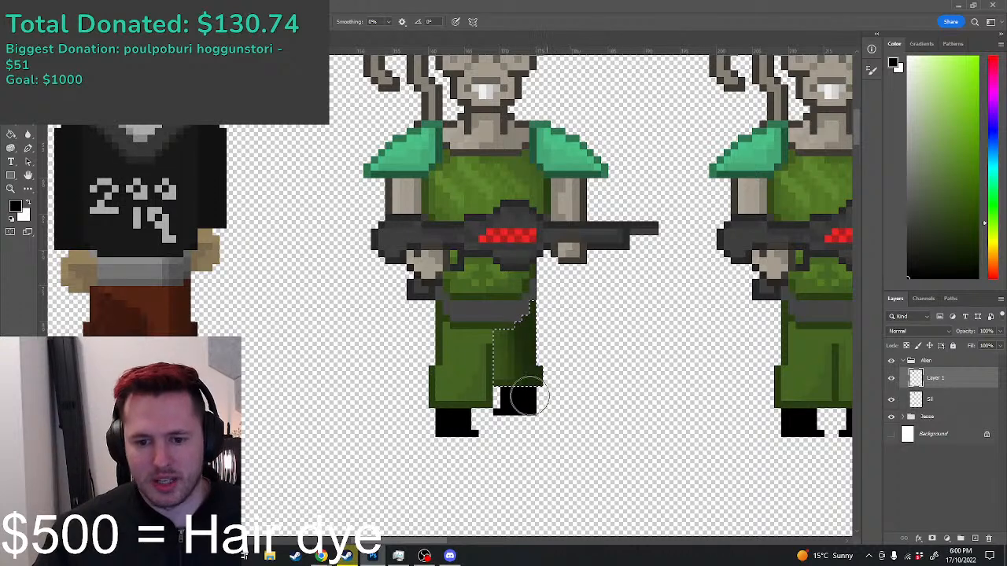
key(ctrl+z)
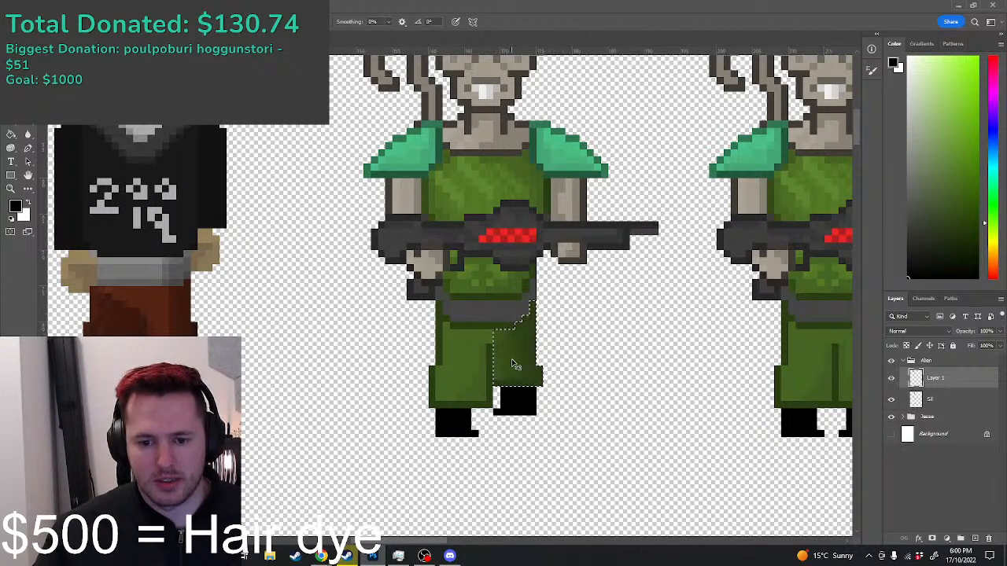
Step: Deselect the leg, select the copied alien's body above the lower trousers, and move it down 2 pixels
key(m)
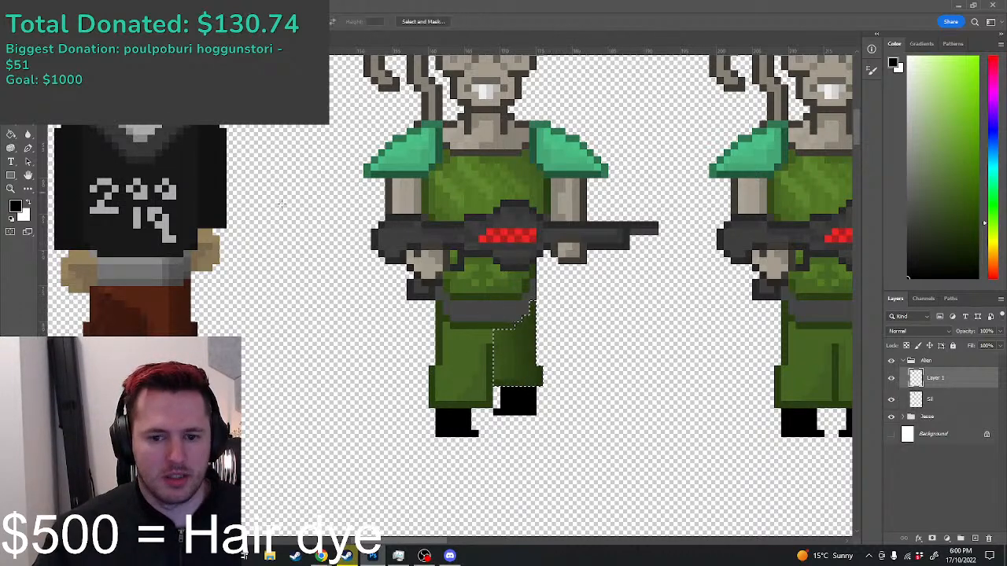
key(ctrl+d)
scroll(382, 329, down, 8)
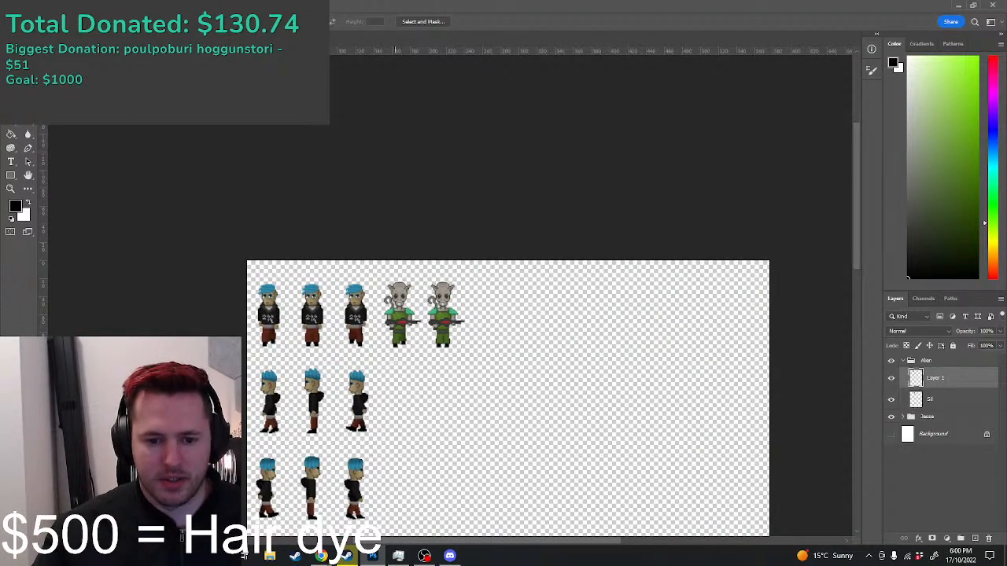
scroll(402, 291, up, 6)
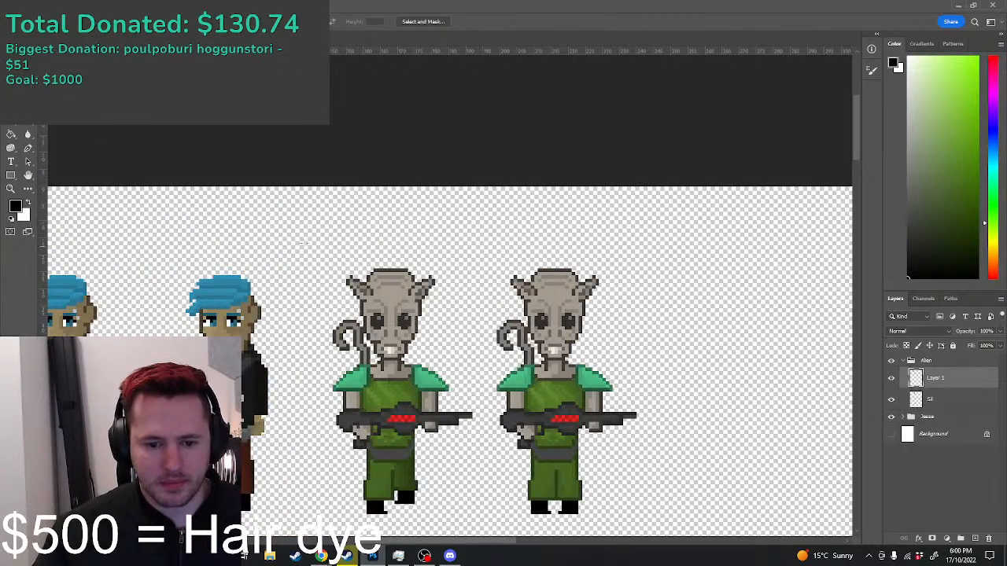
drag(300, 242, 486, 469)
key(ctrl+t)
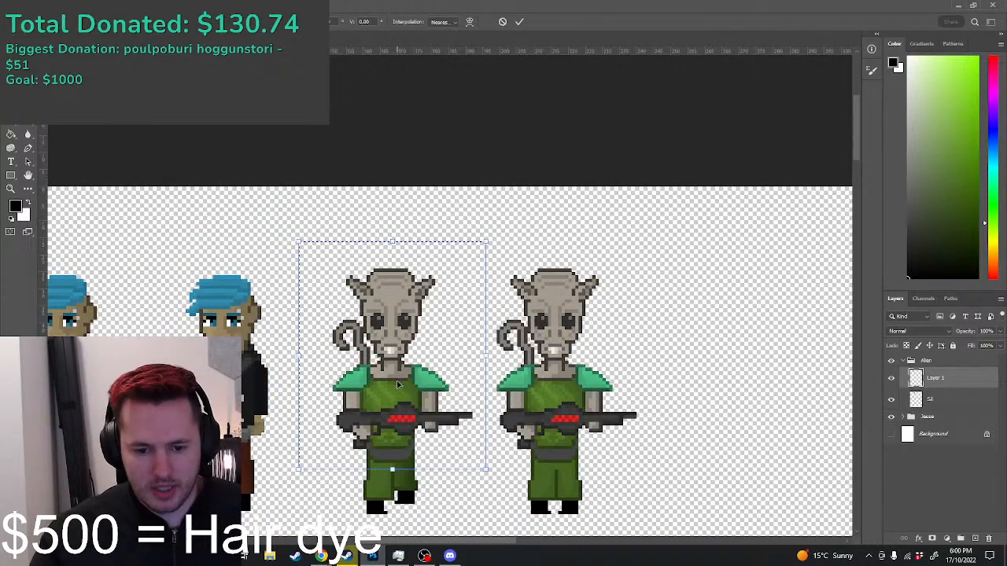
drag(399, 383, 397, 390)
key(Return)
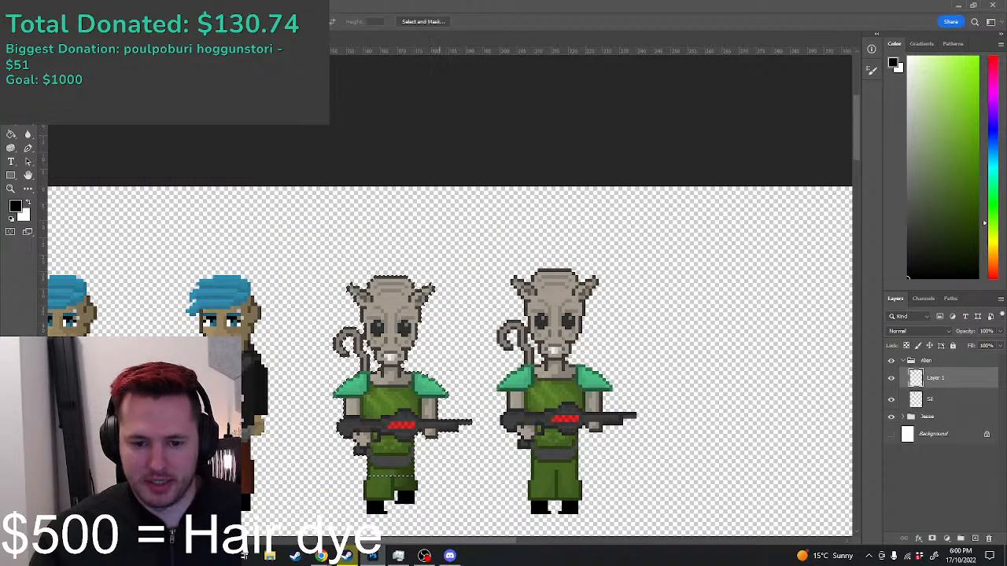
Step: Compare the alien's walking frame with its standing frame and the blue-haired character's frames
scroll(480, 383, down, 5)
scroll(480, 416, up, 3)
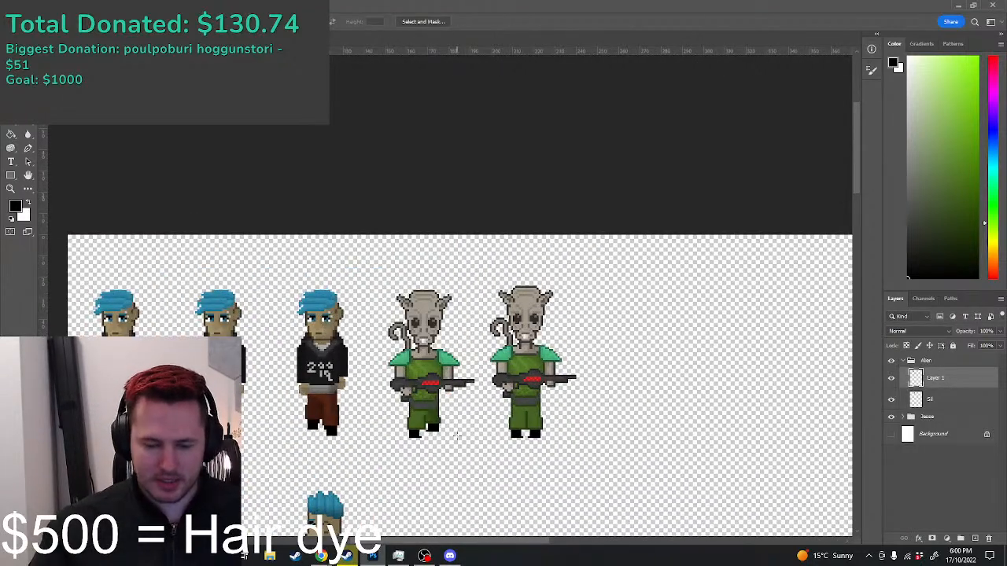
scroll(334, 431, up, 2)
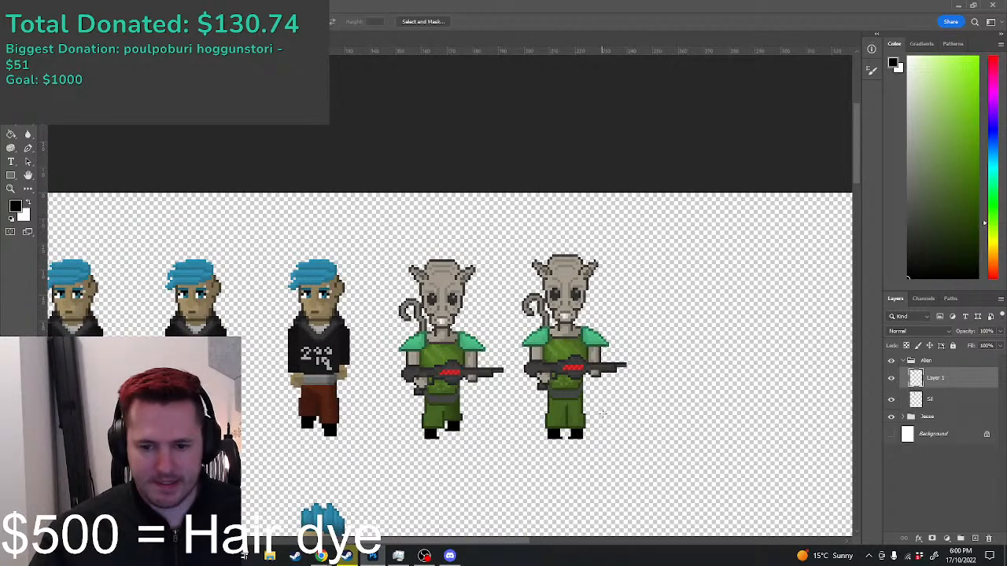
scroll(570, 420, up, 1)
scroll(381, 393, down, 3)
scroll(621, 338, up, 2)
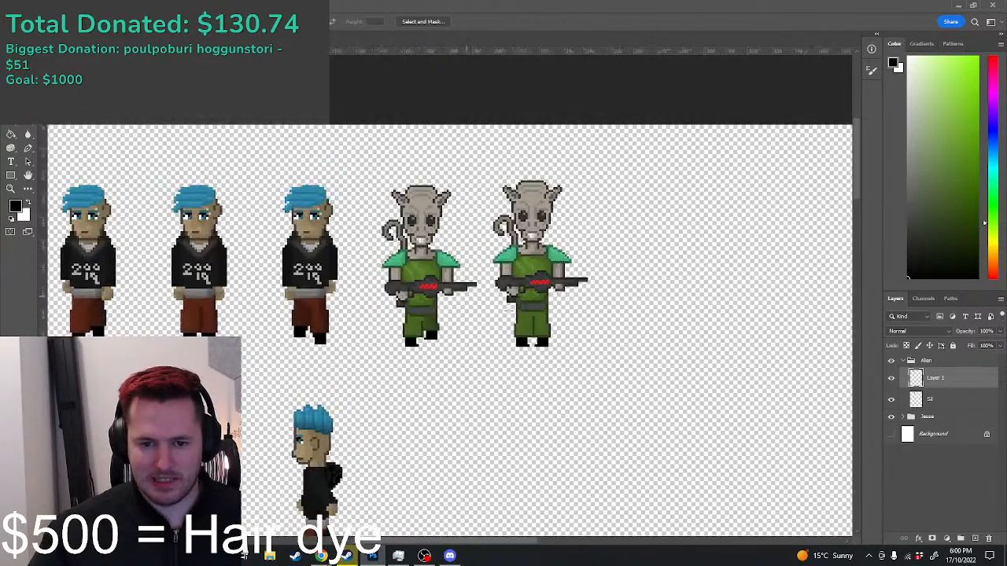
scroll(373, 194, up, 2)
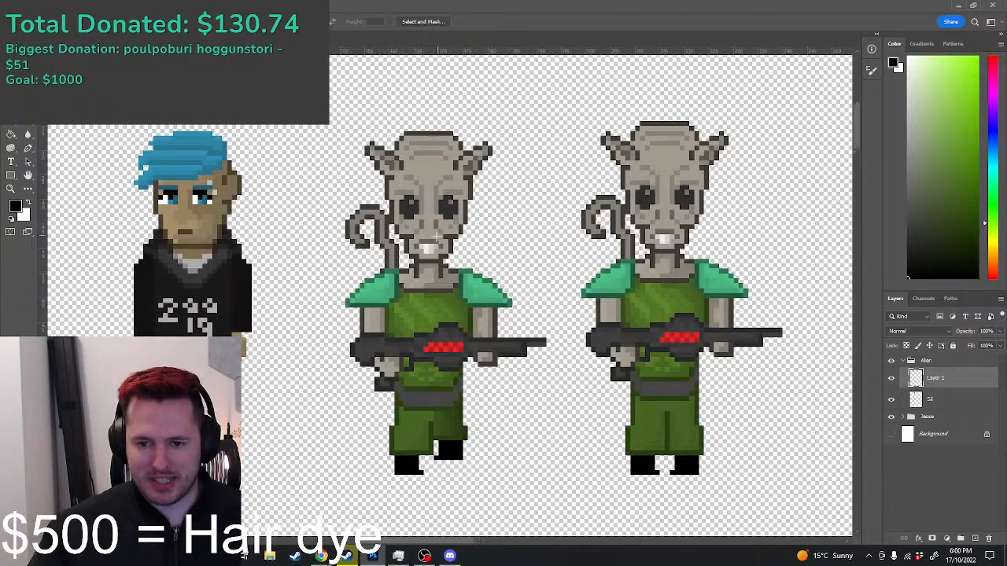
Step: Select the curl of the walking alien's tail and shift it one pixel down and one pixel away from the head
scroll(329, 195, up, 1)
drag(280, 189, 368, 253)
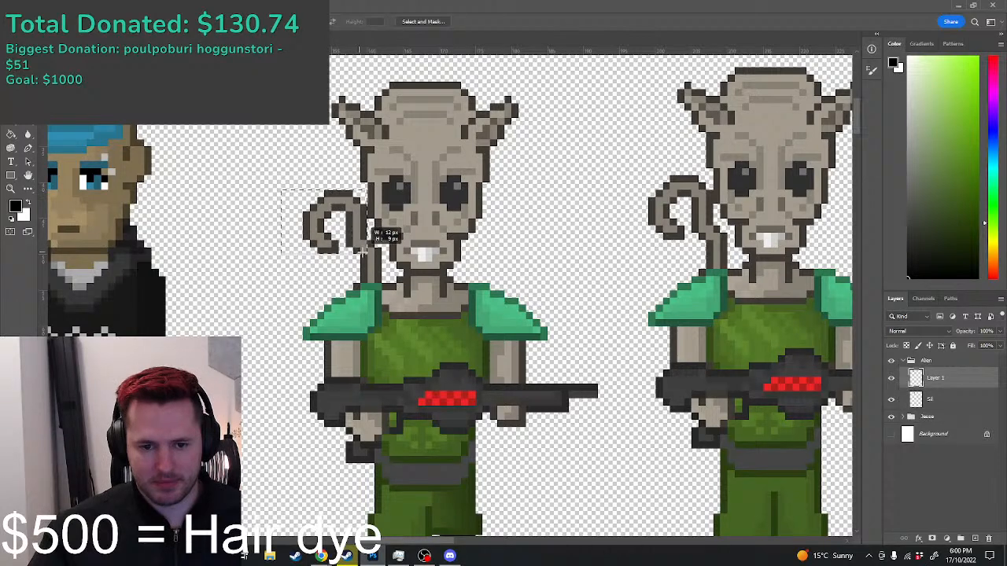
key(ctrl+t)
drag(349, 220, 343, 220)
key(Return)
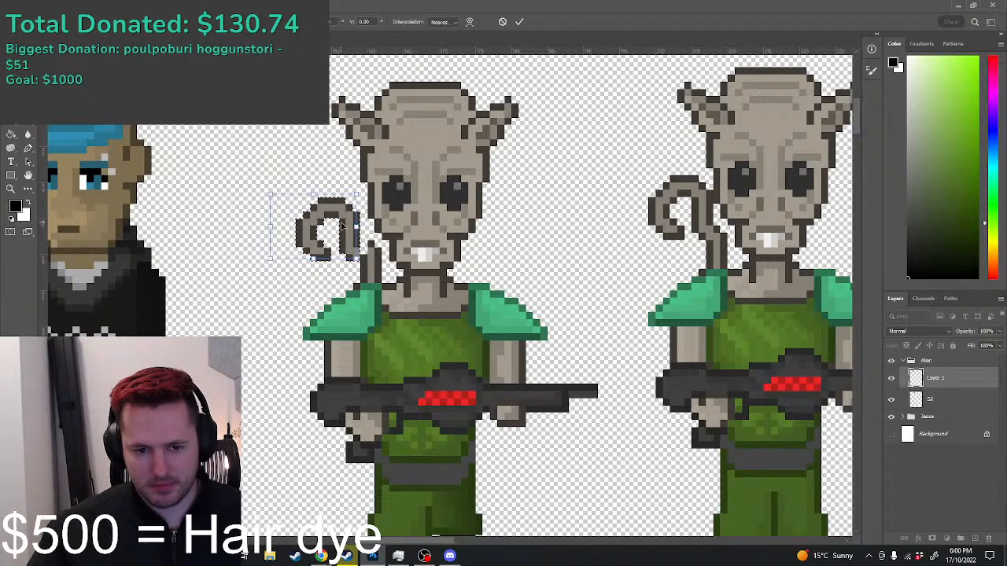
Step: Move the curled outer half of the left alien's tail slightly outward and down, away from the stem side
key(ctrl+d)
drag(289, 176, 323, 268)
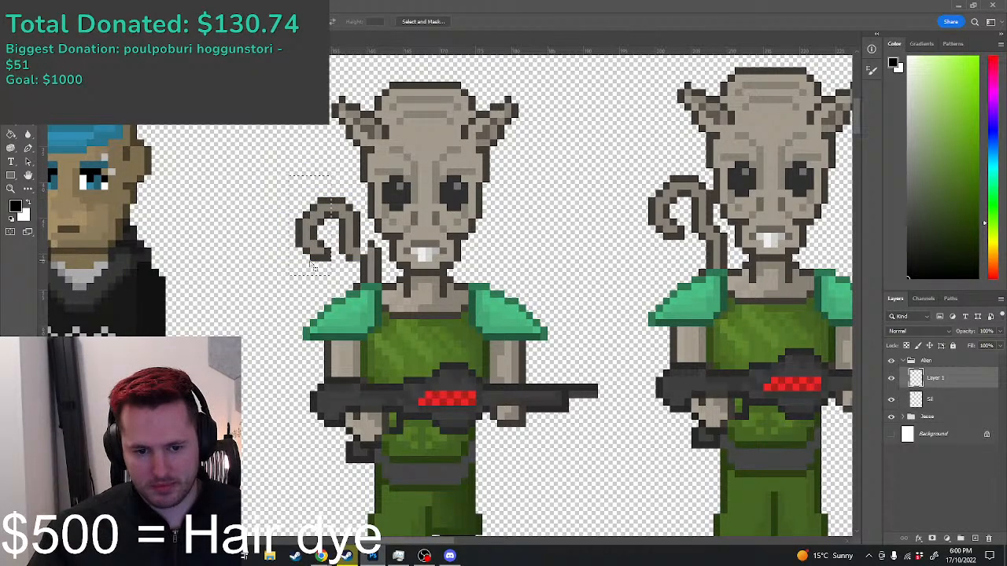
drag(246, 177, 329, 273)
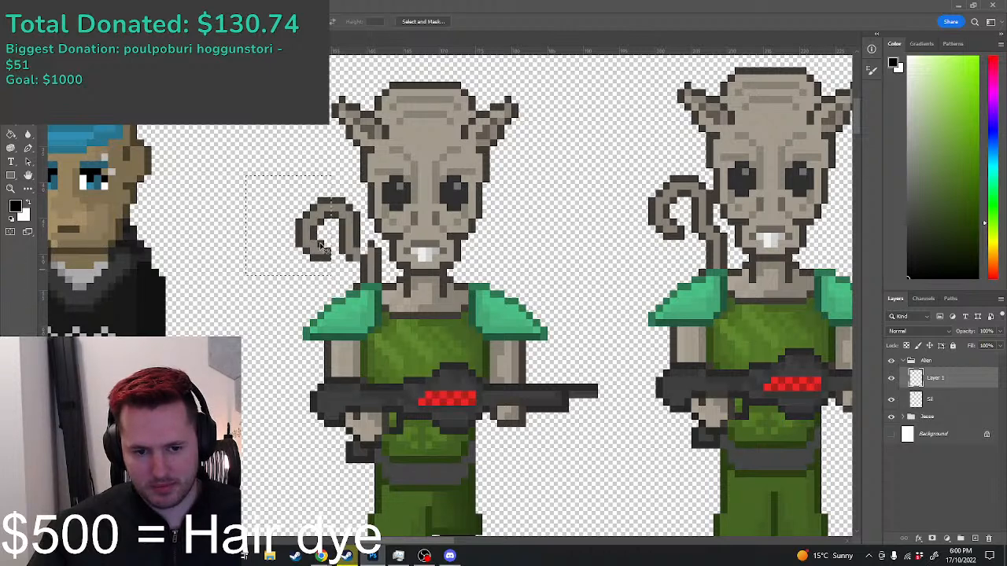
key(ctrl+t)
mouse_move(308, 215)
mouse_down()
mouse_move(313, 231)
mouse_move(304, 224)
mouse_up()
key(Return)
key(ctrl+d)
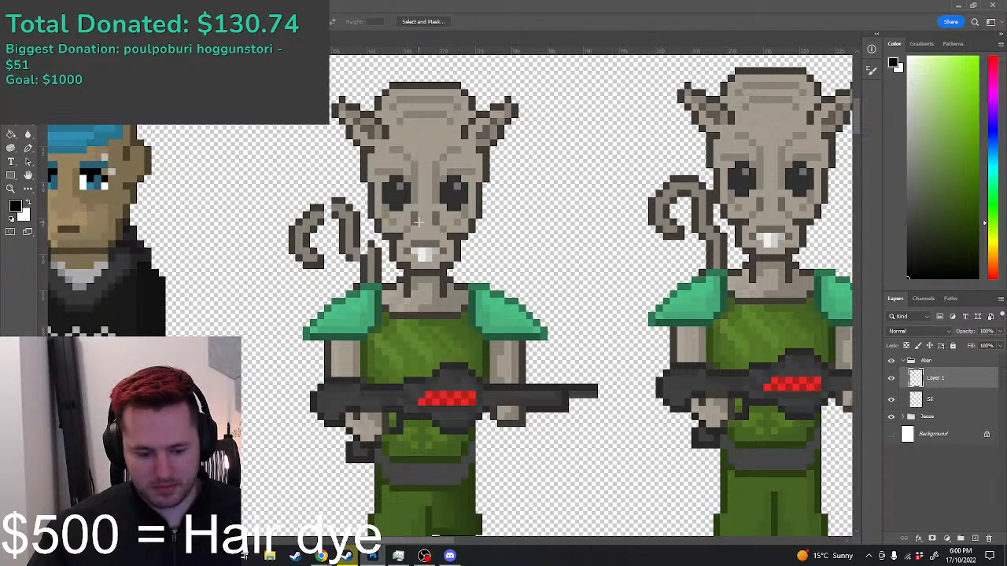
Step: Fill the gap at the top of the left alien's tail curl with sampled outline and skin-tone pixels
key(b)
scroll(336, 211, up, 4)
right_click(11, 107)
click(53, 116)
alt+click(308, 201)
click(321, 191)
click(322, 206)
alt+click(309, 218)
drag(321, 217, 321, 206)
Step: Join the tail curl to its stem above the shoulder pad with sampled pixels and erase the stray corner pixel
alt+click(381, 277)
click(390, 276)
alt+click(385, 287)
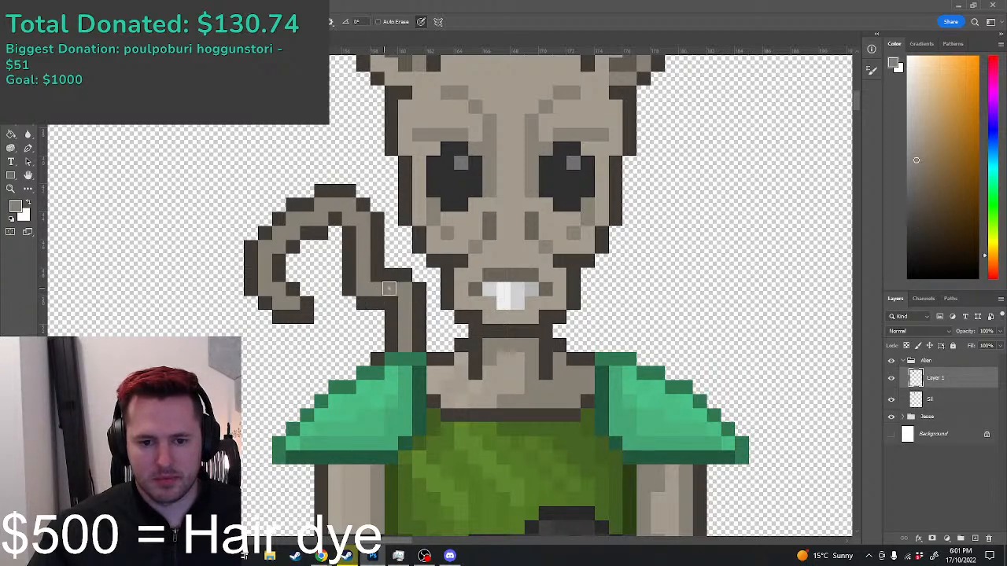
alt+click(402, 276)
click(404, 287)
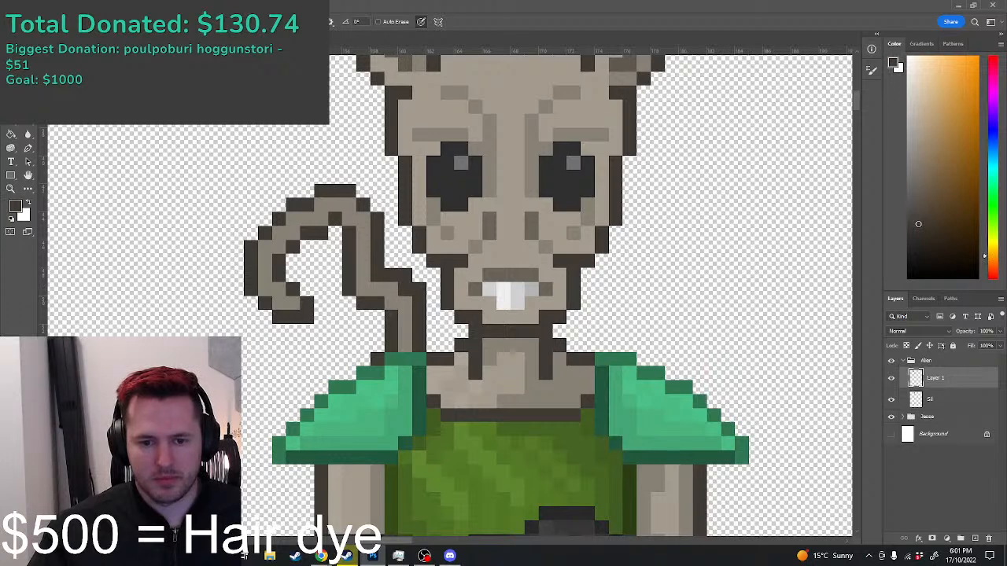
key(m)
drag(411, 281, 402, 272)
key(Delete)
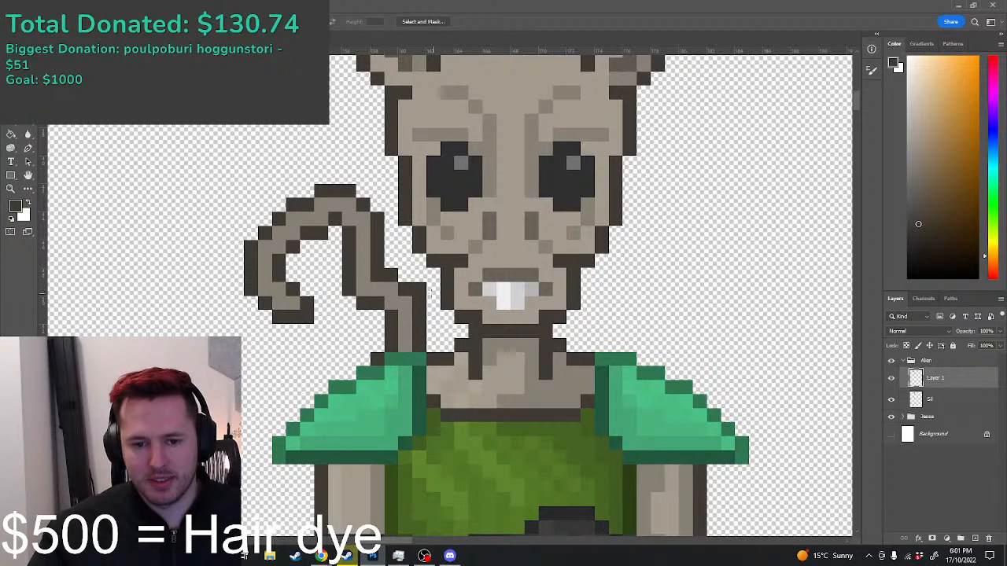
Step: Merge the edited tail layer down into the alien sprite layer beneath it
scroll(390, 307, down, 2)
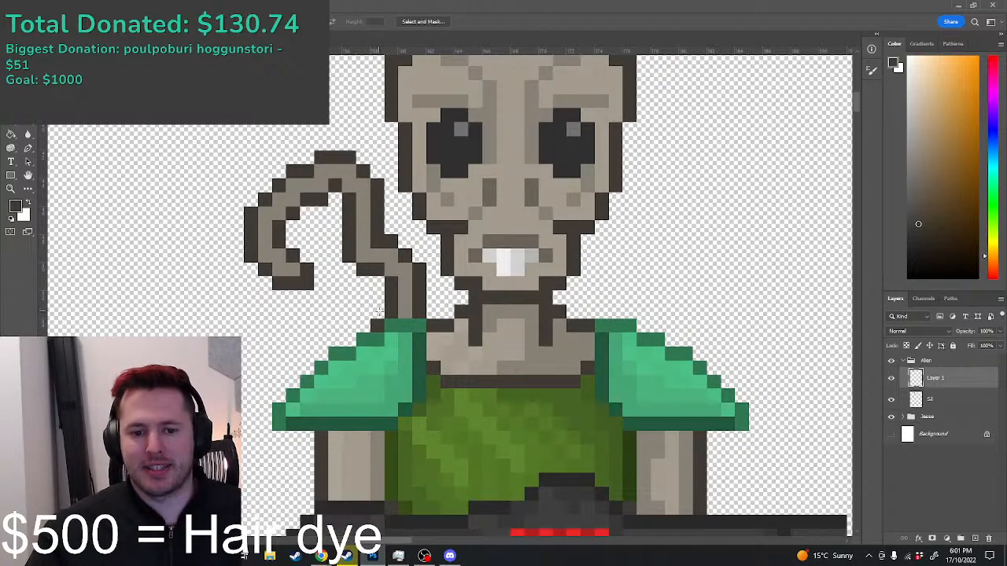
scroll(378, 310, down, 3)
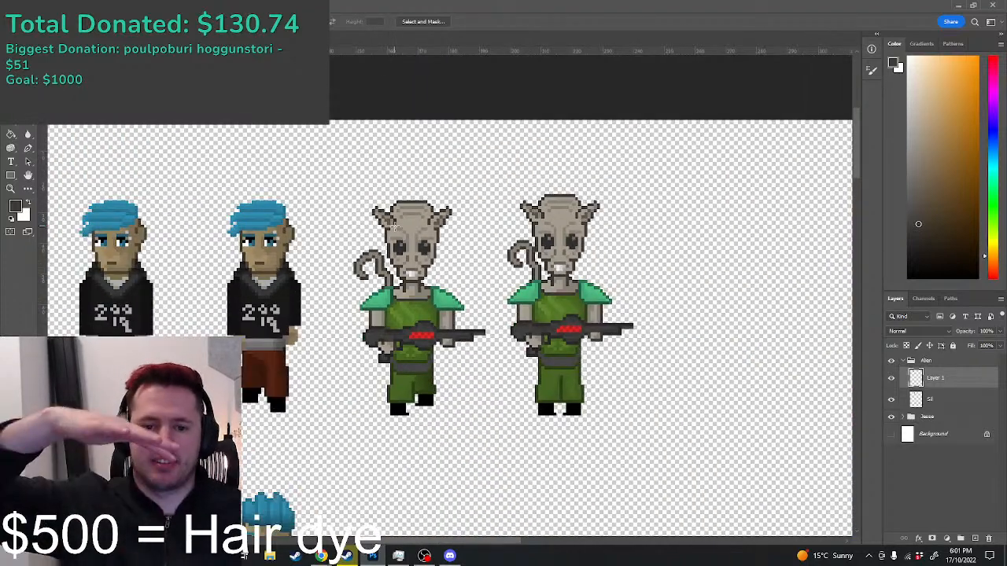
scroll(427, 395, down, 2)
scroll(426, 395, down, 2)
scroll(285, 351, up, 3)
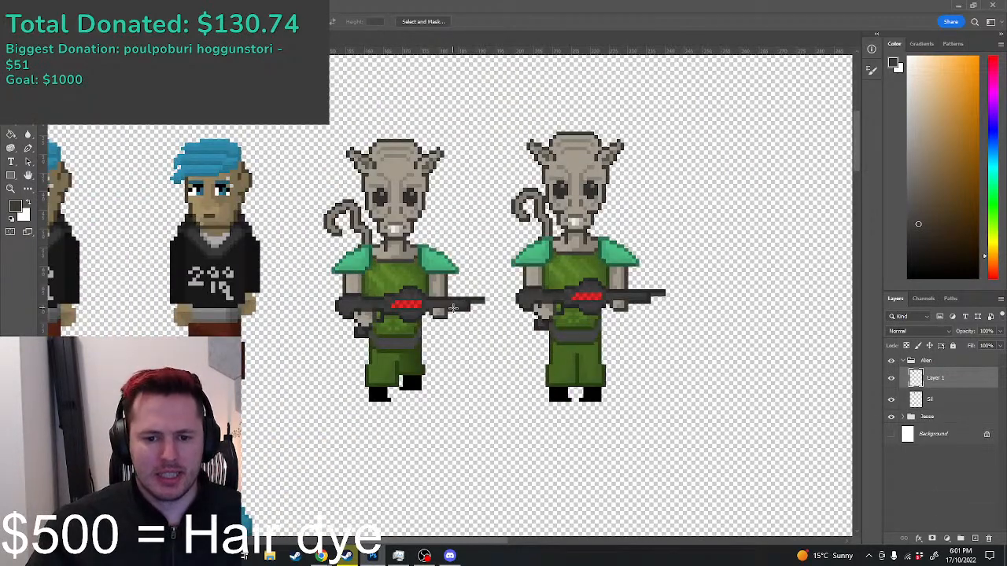
scroll(501, 303, up, 1)
right_click(936, 378)
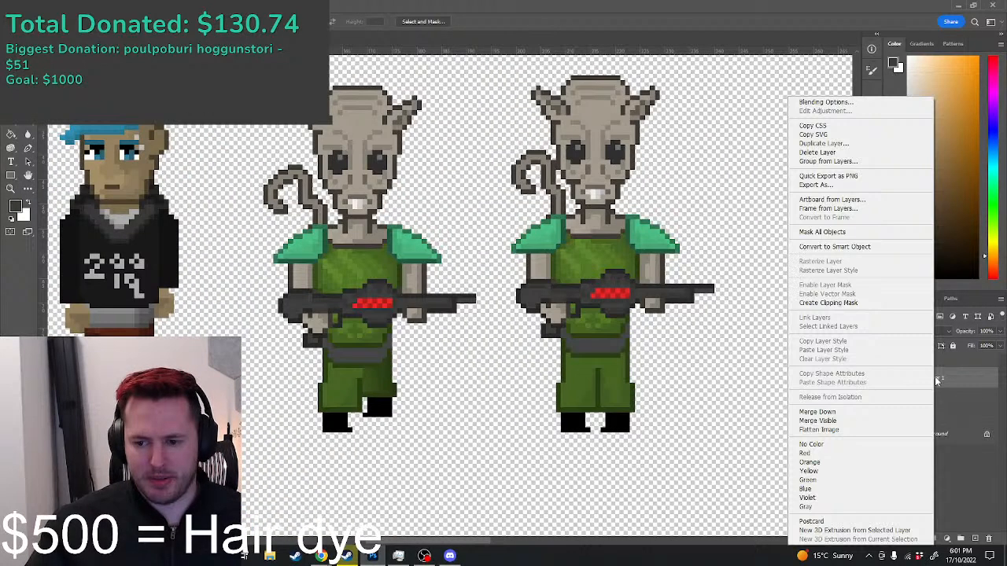
click(829, 414)
Step: Duplicate the right-hand alien onto a new layer, show the grid, and move the copy into the next empty sprite column
scroll(576, 203, down, 1)
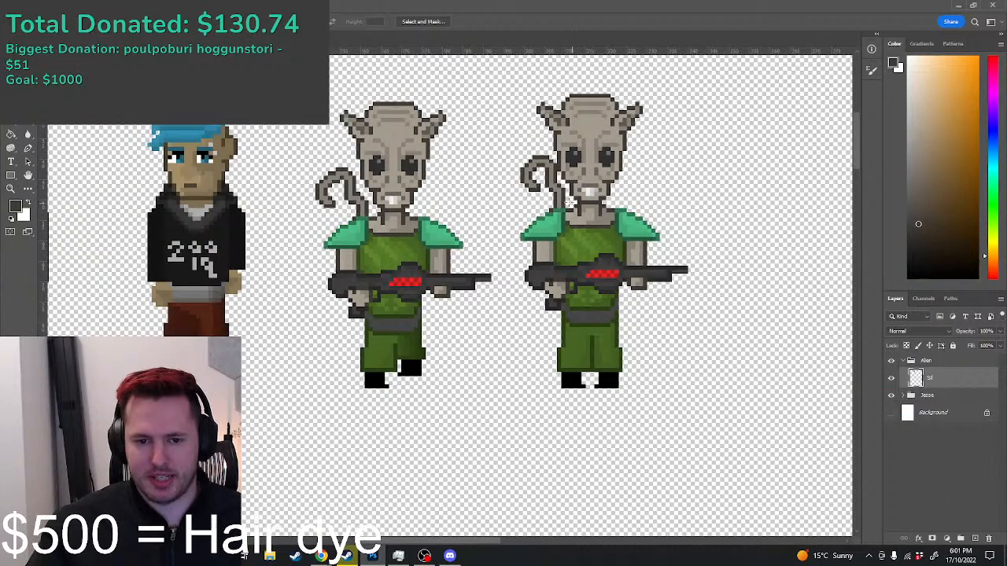
drag(513, 82, 658, 339)
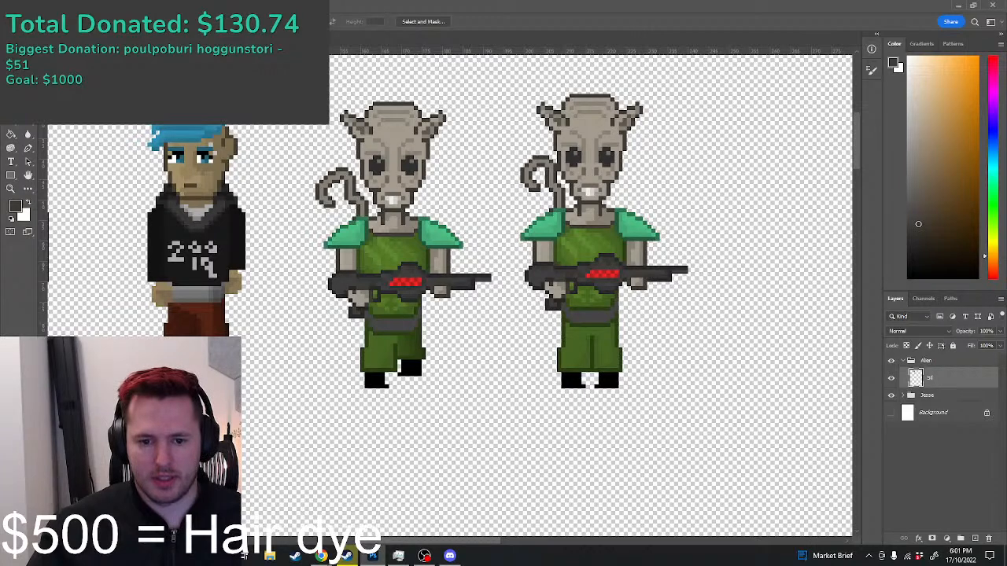
drag(508, 81, 694, 398)
key(ctrl+j)
key(ctrl+t)
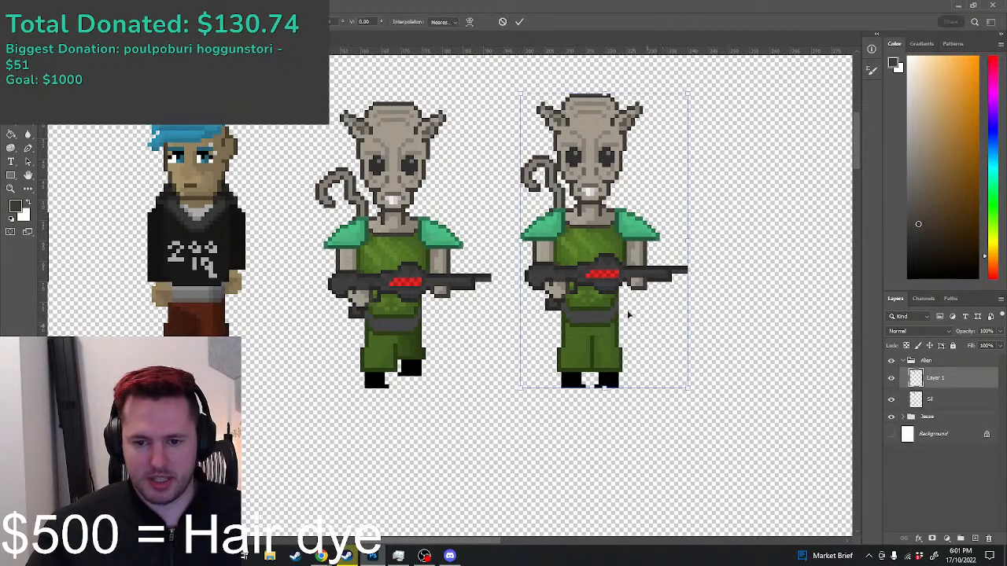
key(ctrl+apostrophe)
drag(600, 300, 793, 297)
key(Return)
Step: Start a quick PNG export of the sprite sheet, with the Documents folder as the save location
scroll(554, 429, down, 6)
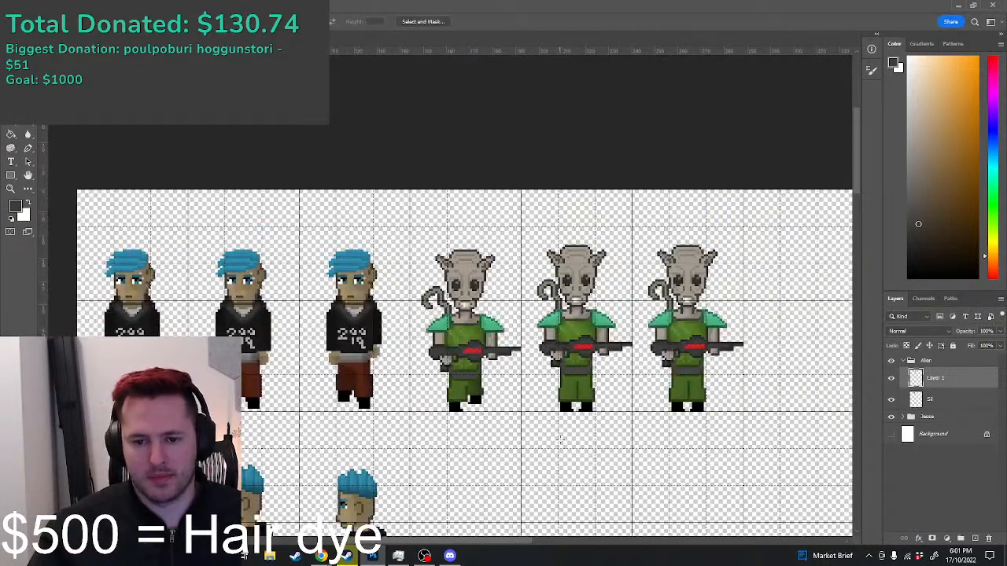
scroll(582, 424, down, 2)
scroll(656, 442, up, 3)
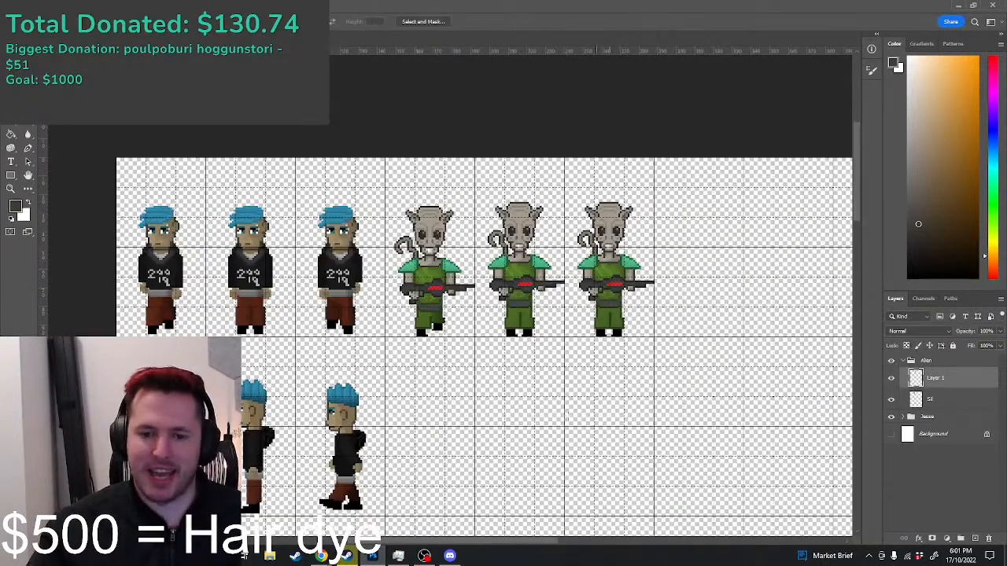
scroll(592, 453, down, 3)
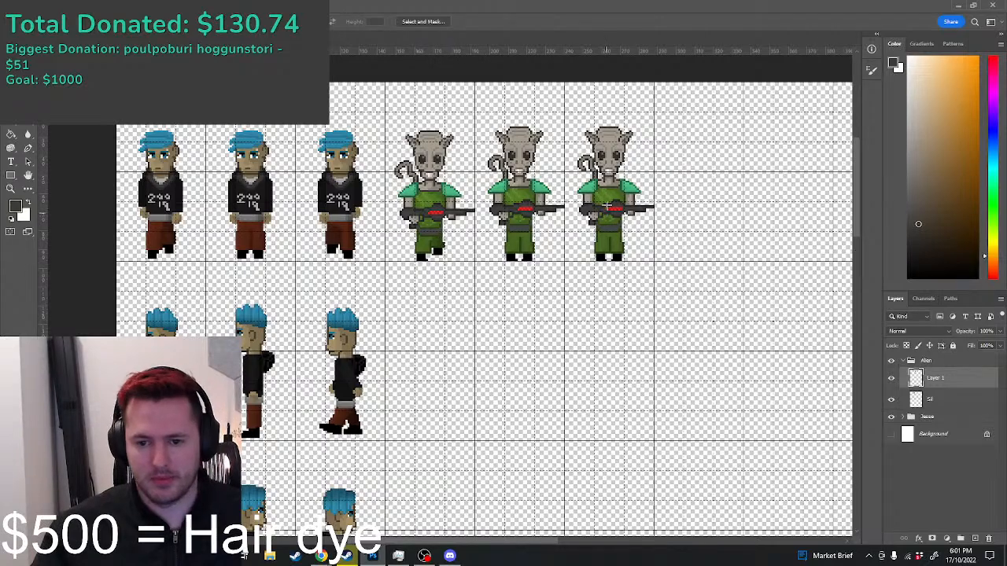
scroll(606, 211, up, 1)
click(23, 5)
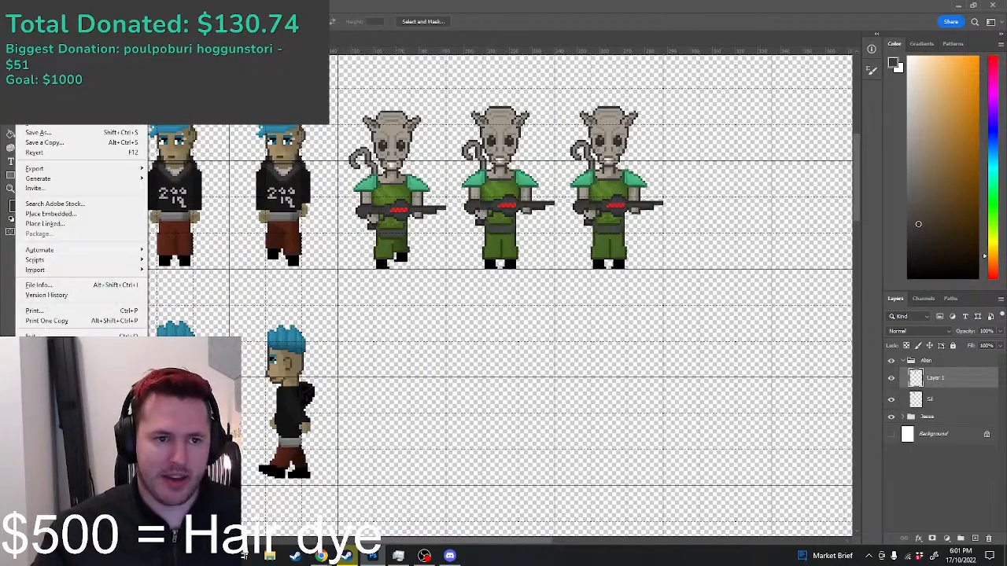
mouse_move(63, 168)
click(204, 167)
click(134, 73)
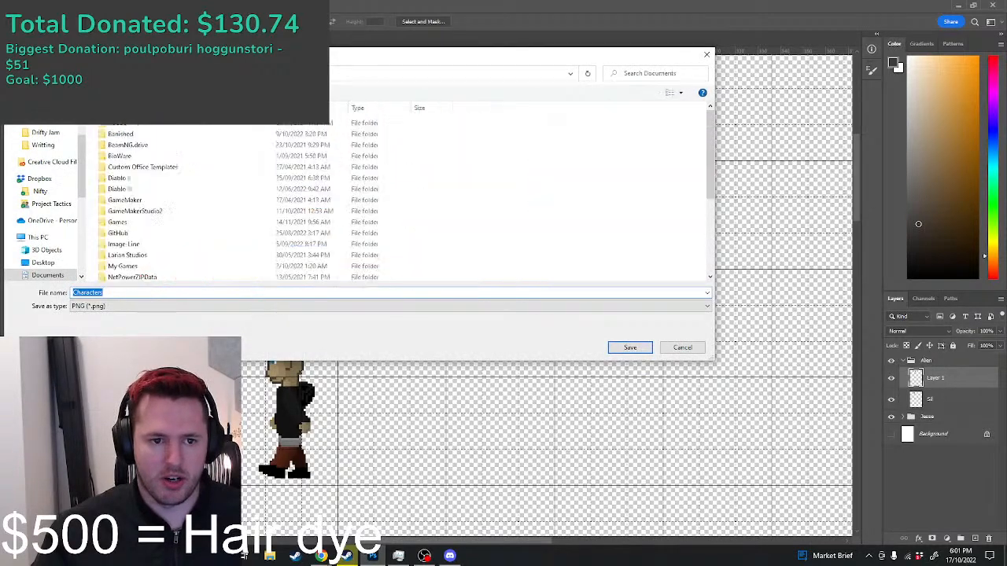
scroll(51, 152, up, 2)
click(39, 154)
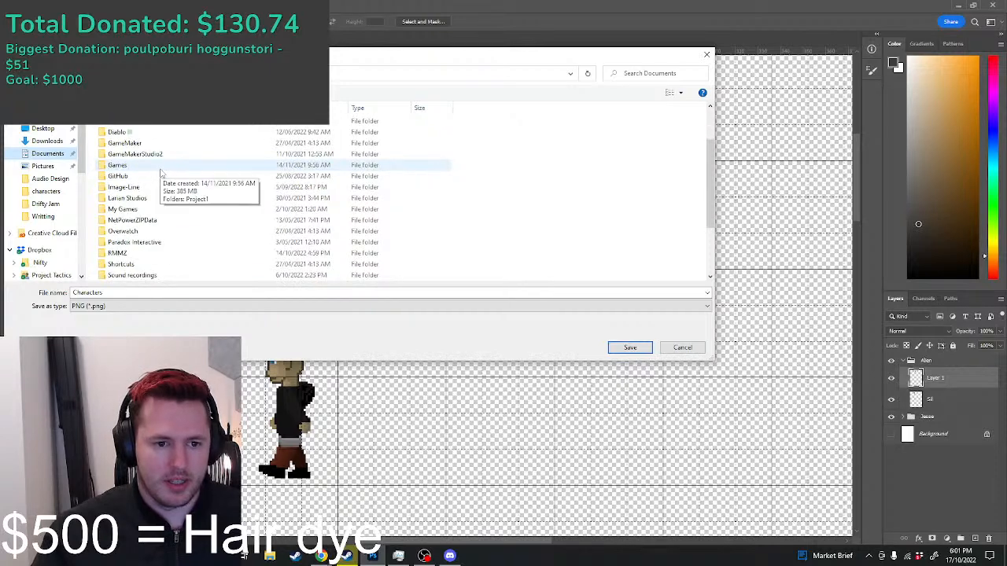
scroll(165, 181, down, 4)
double_click(134, 147)
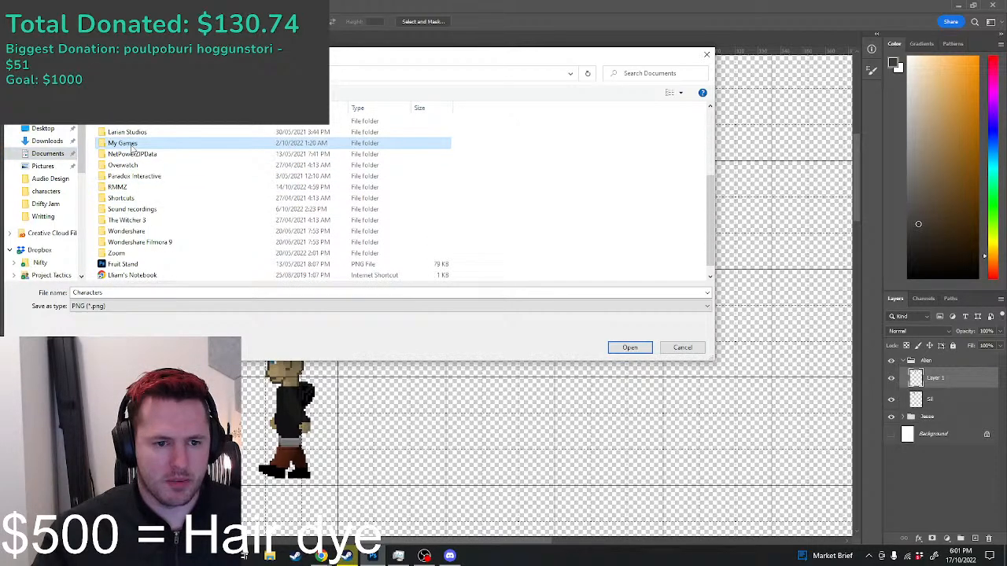
click(134, 73)
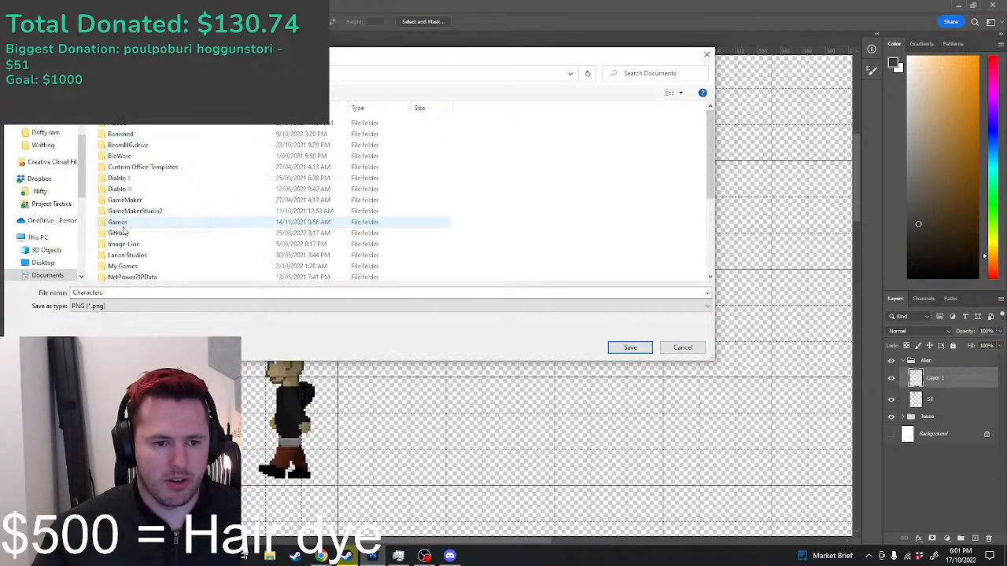
Step: Set the export location to the RMMZ project's Drifty Game Jam > img > characters folder
scroll(136, 243, down, 2)
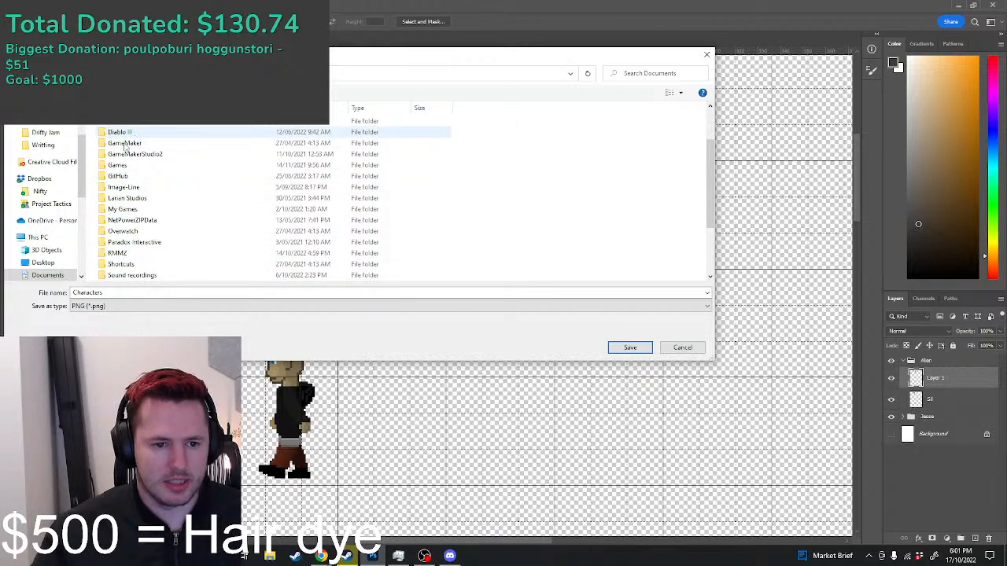
double_click(118, 253)
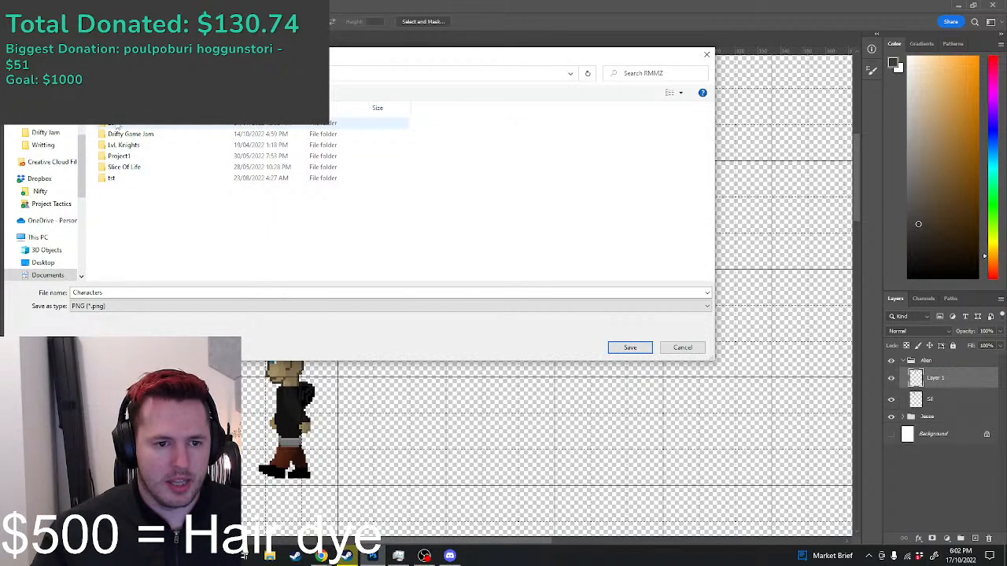
double_click(126, 133)
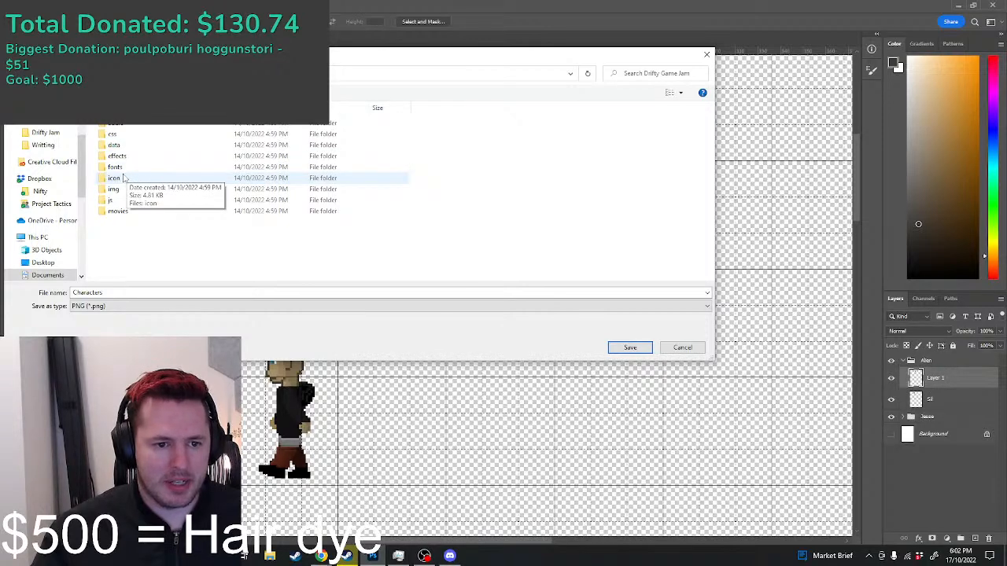
double_click(118, 190)
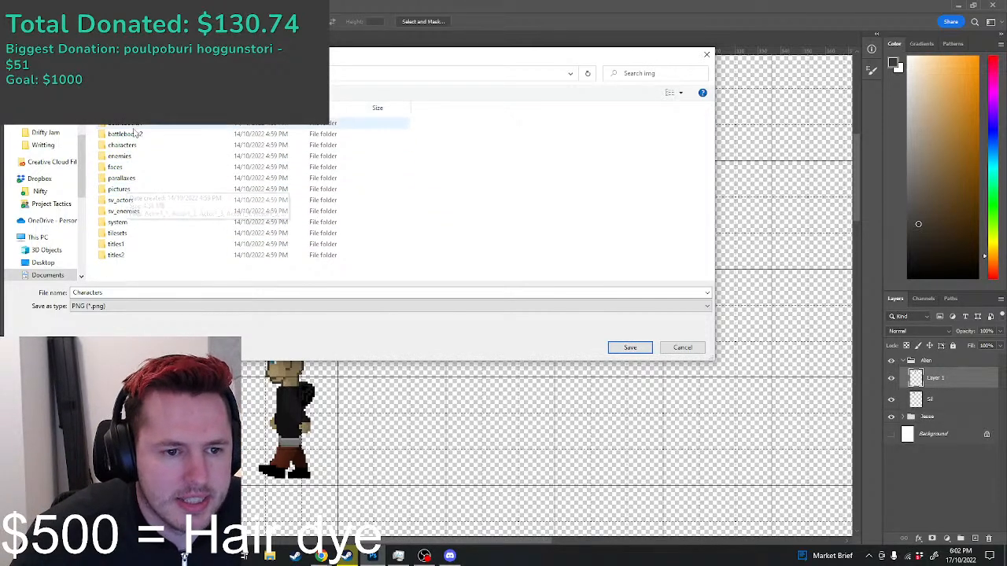
double_click(126, 145)
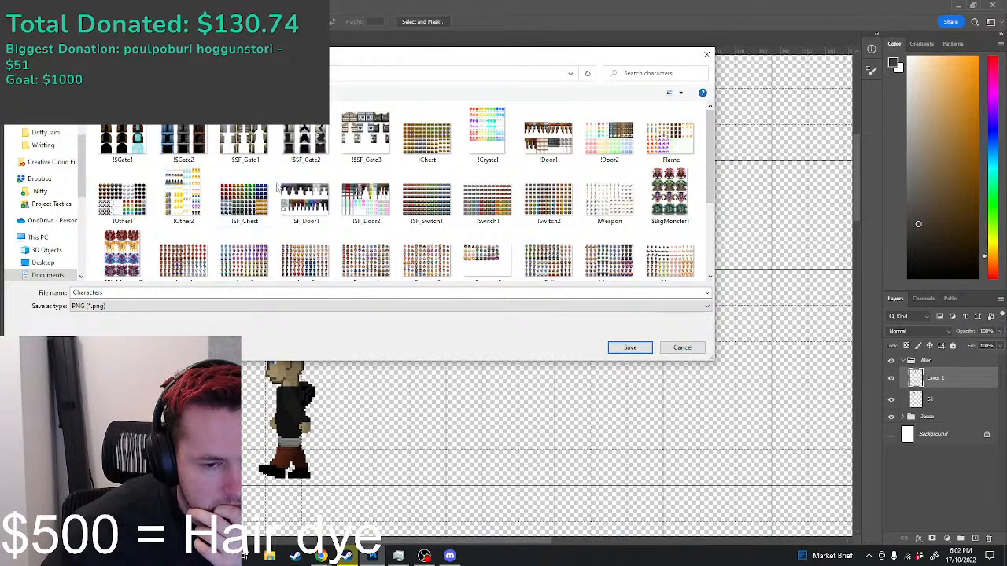
Step: Name the exported PNG !0Characters, following the existing !Other1 naming pattern, and save it
scroll(307, 185, down, 2)
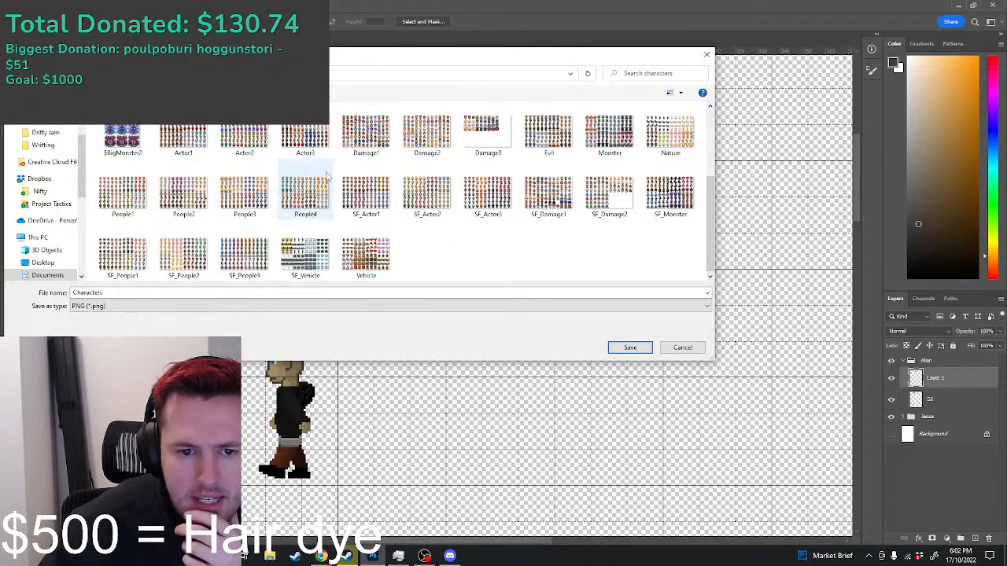
scroll(307, 189, up, 1)
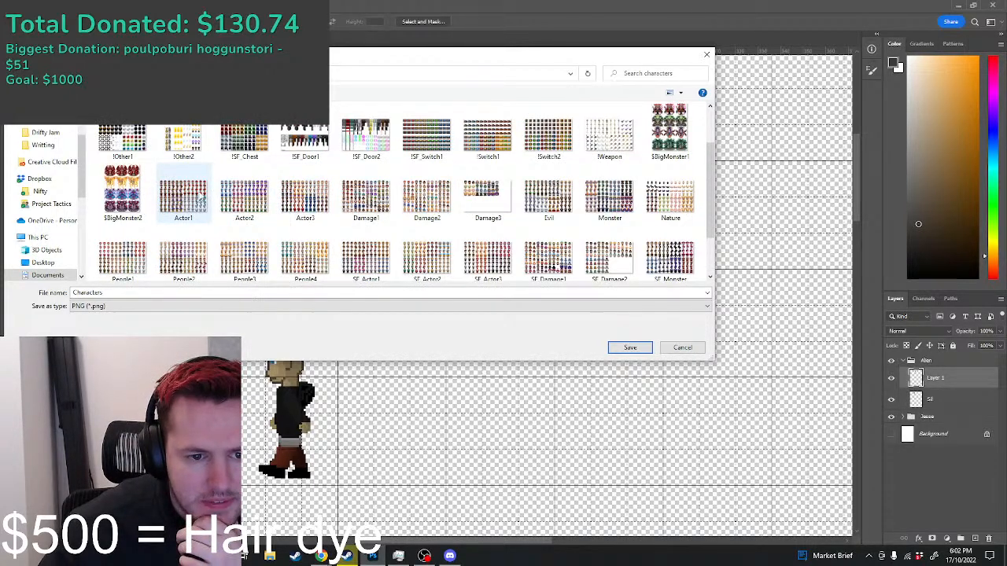
click(122, 142)
click(101, 291)
drag(110, 292, 79, 293)
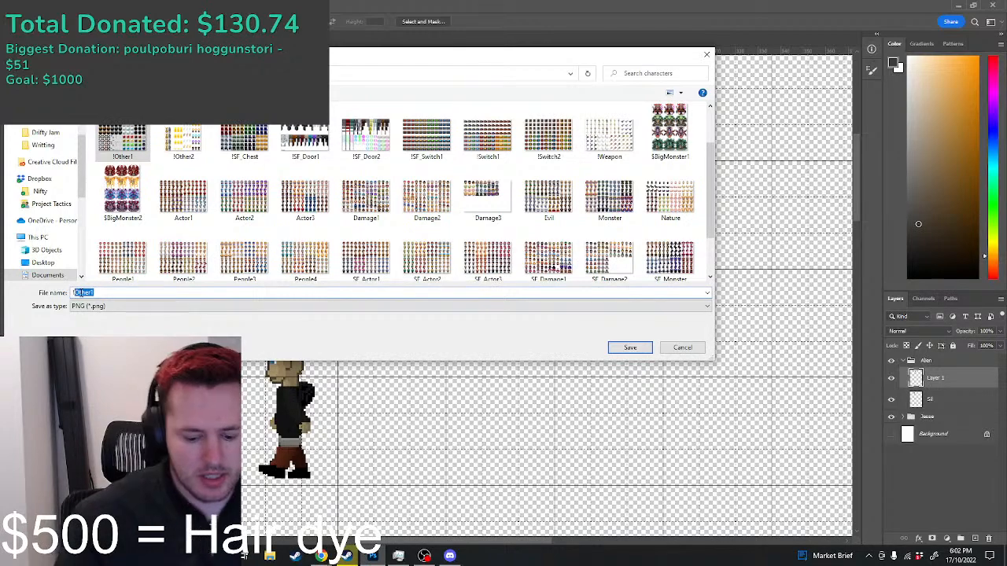
text(OCharac)
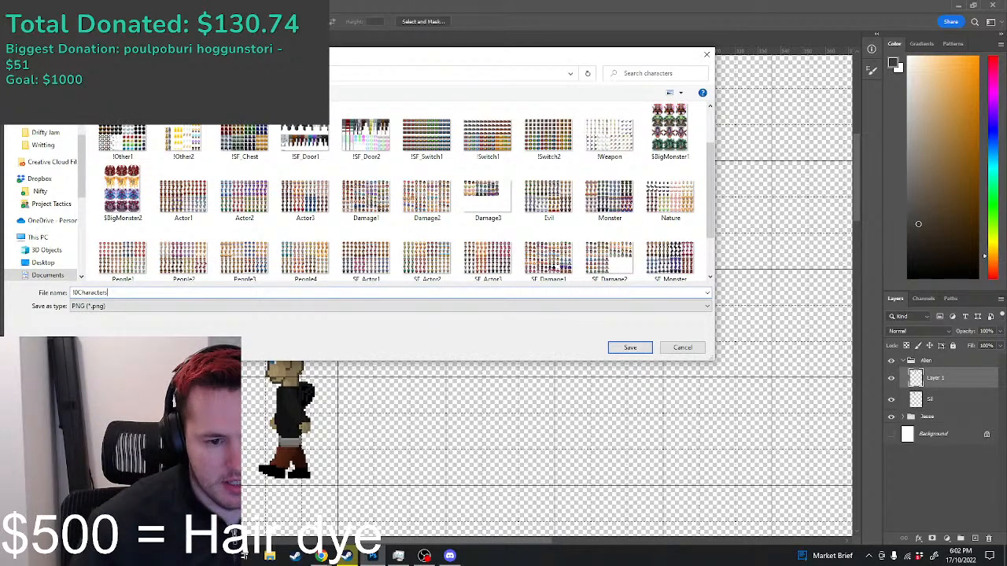
key(Return)
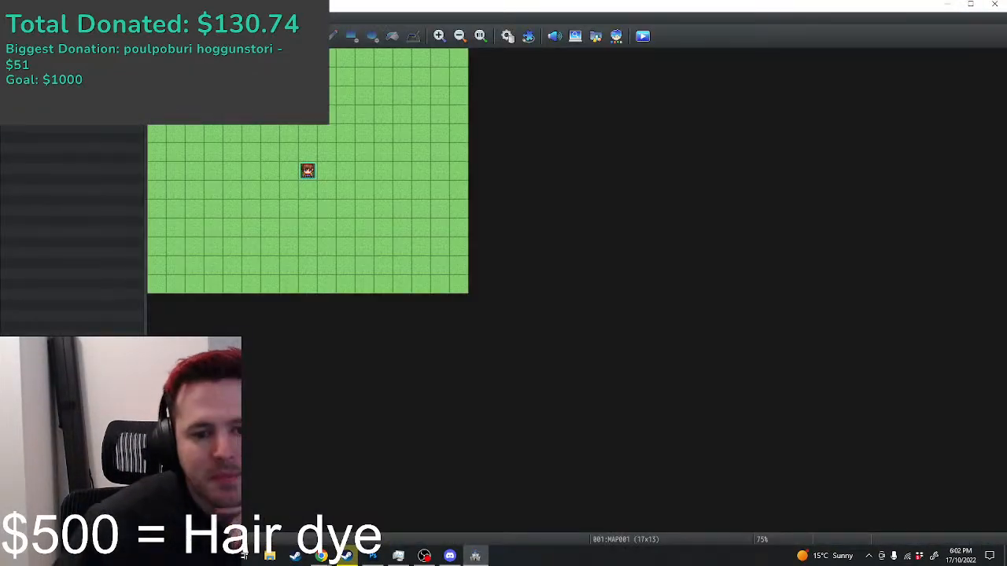
Step: Set the character image of actor Reid to the blue-haired sprite from !0Characters in the database and apply it
click(316, 151)
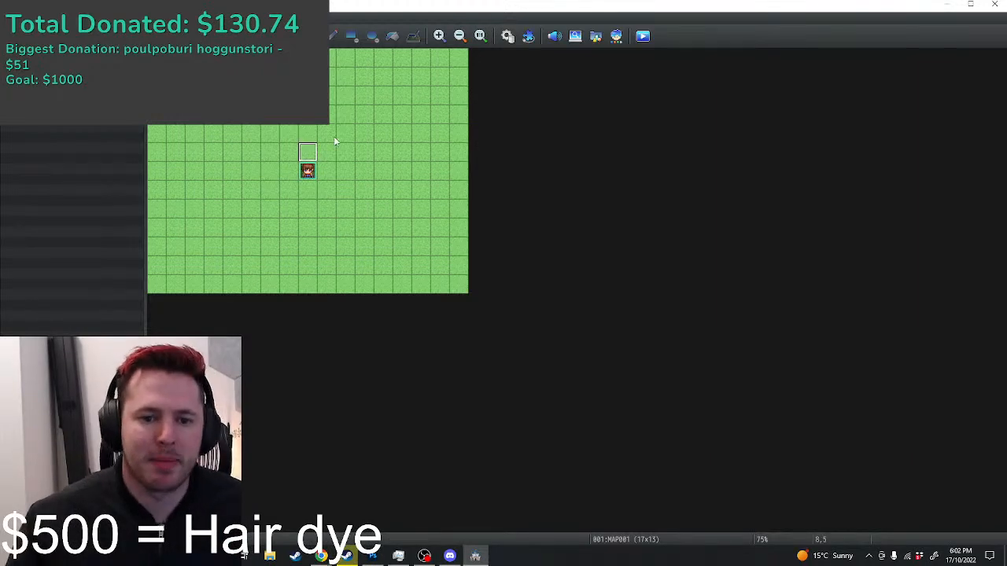
click(507, 35)
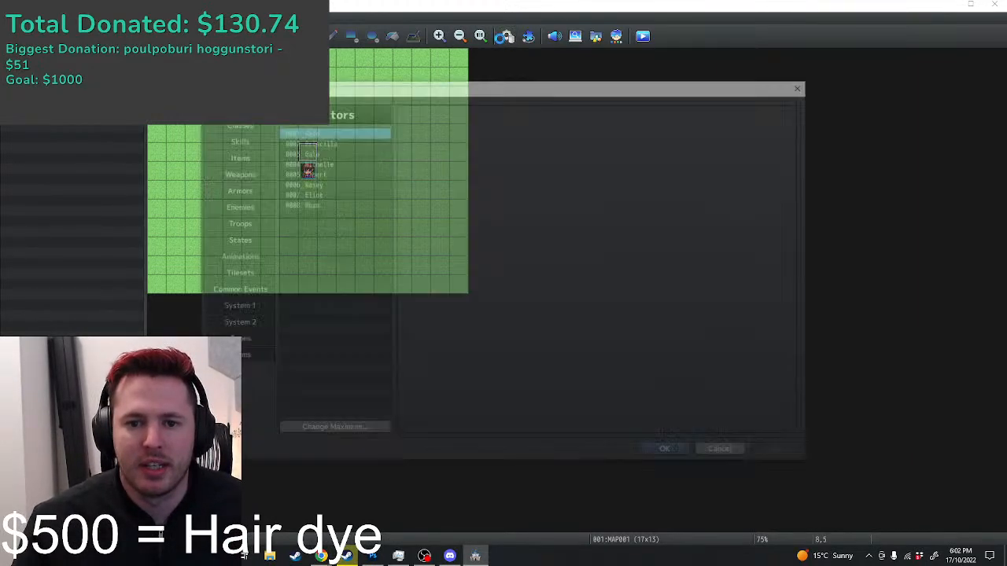
double_click(478, 280)
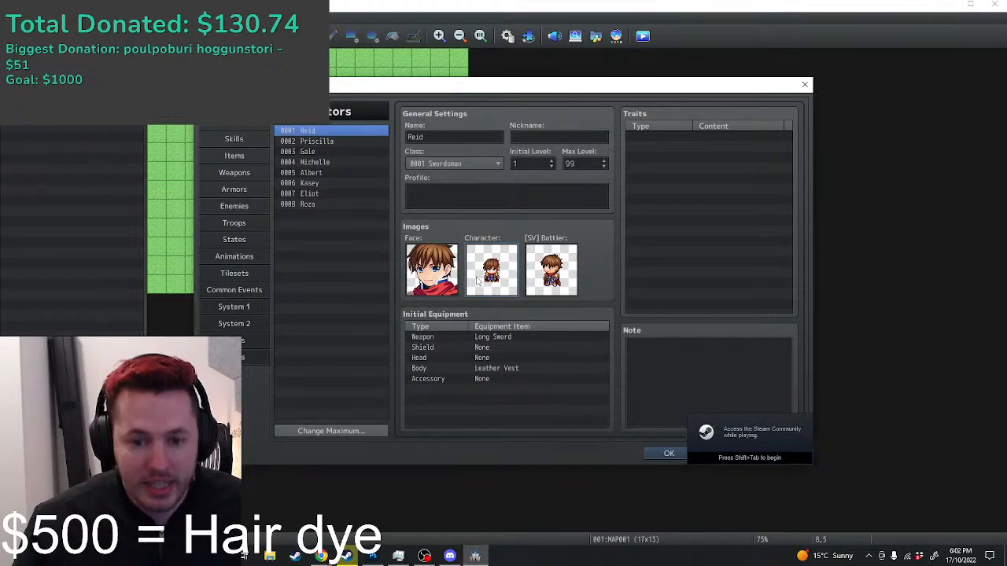
click(334, 191)
scroll(374, 261, down, 6)
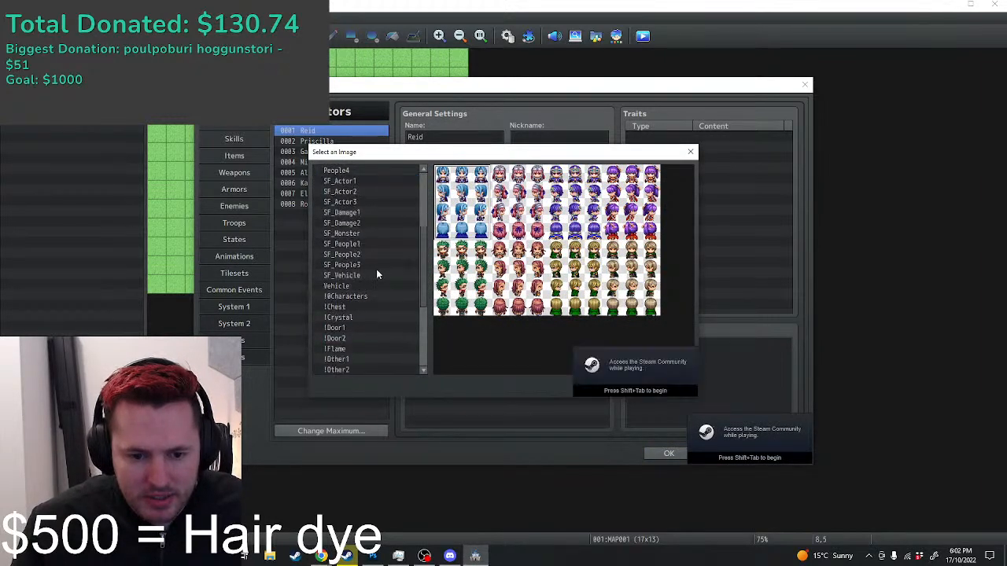
click(346, 244)
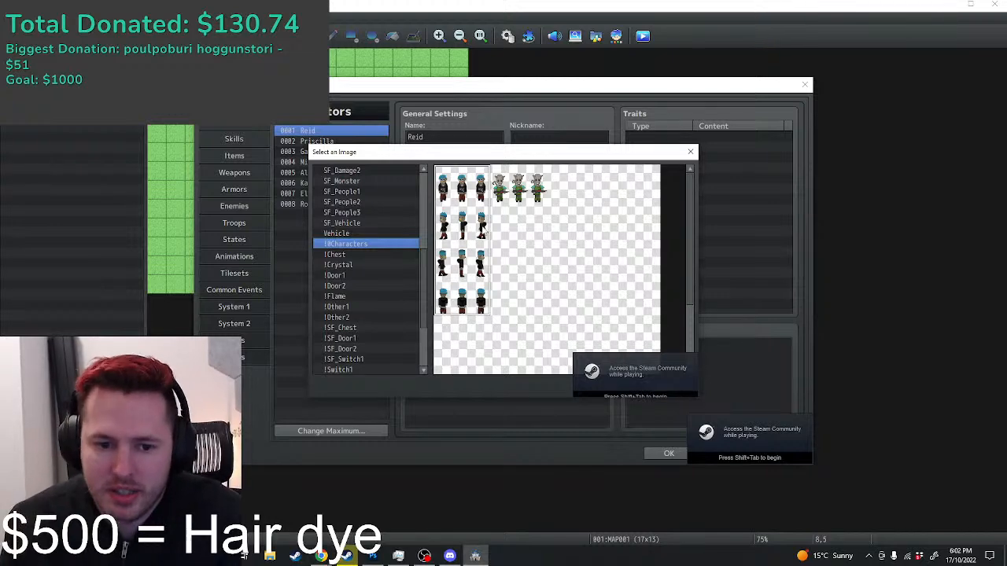
double_click(479, 231)
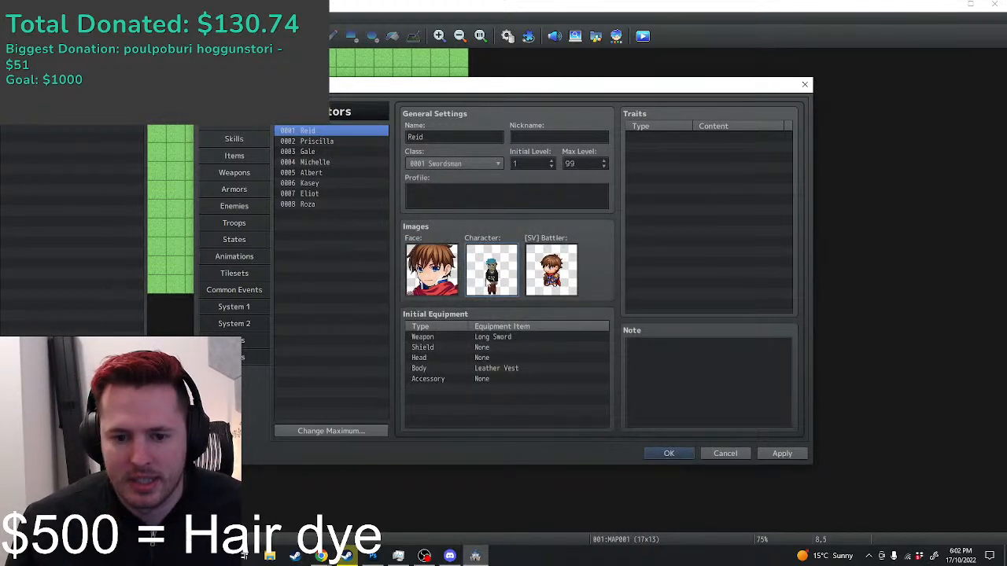
click(781, 453)
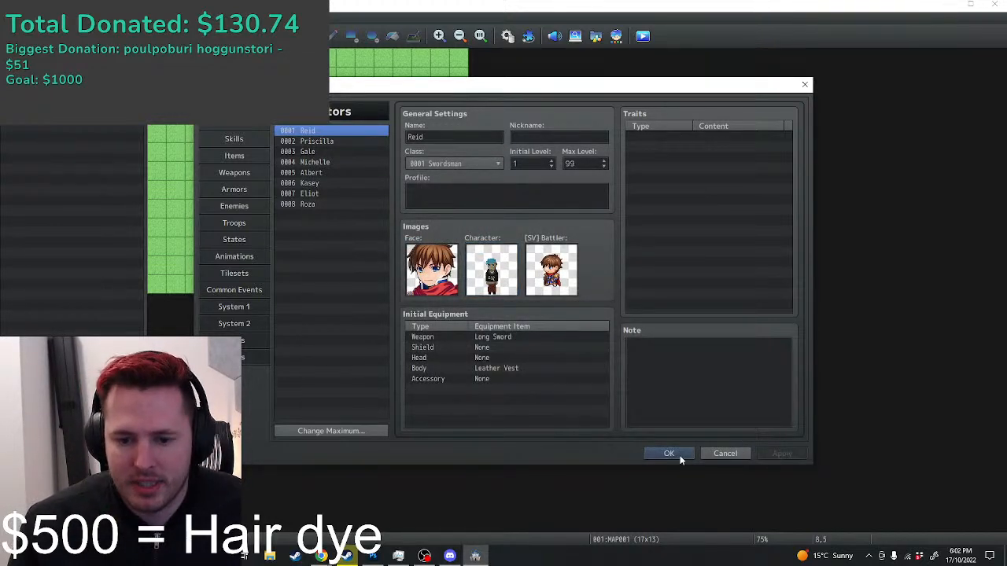
click(668, 454)
Step: Save the changes to the game and launch a playtest, then close its window before starting a game
double_click(388, 96)
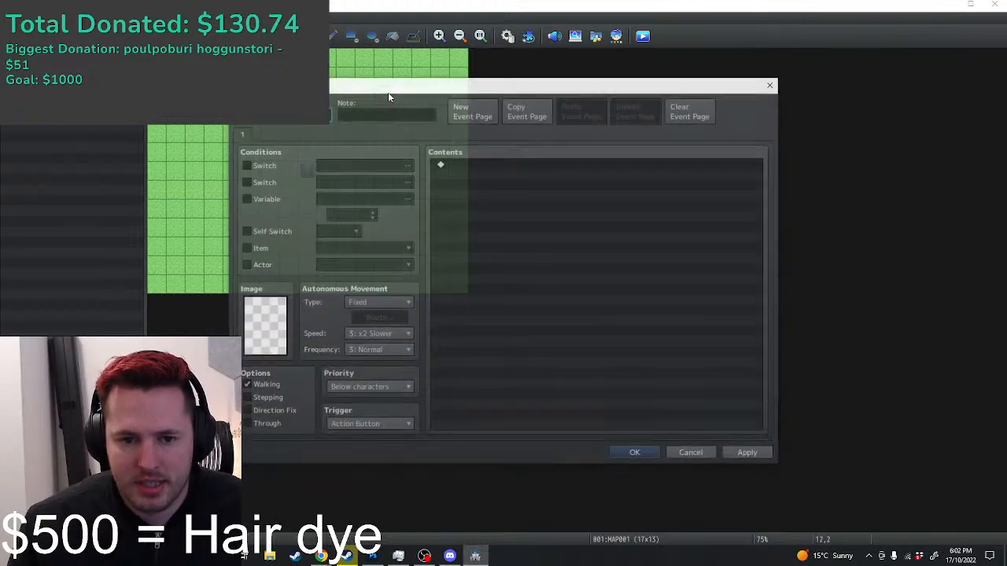
click(774, 84)
click(642, 35)
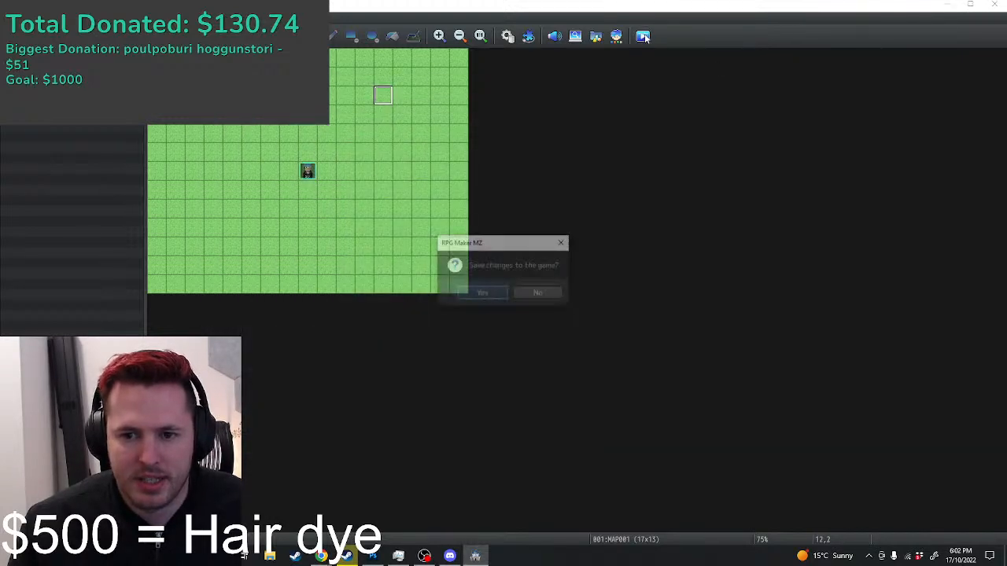
click(469, 298)
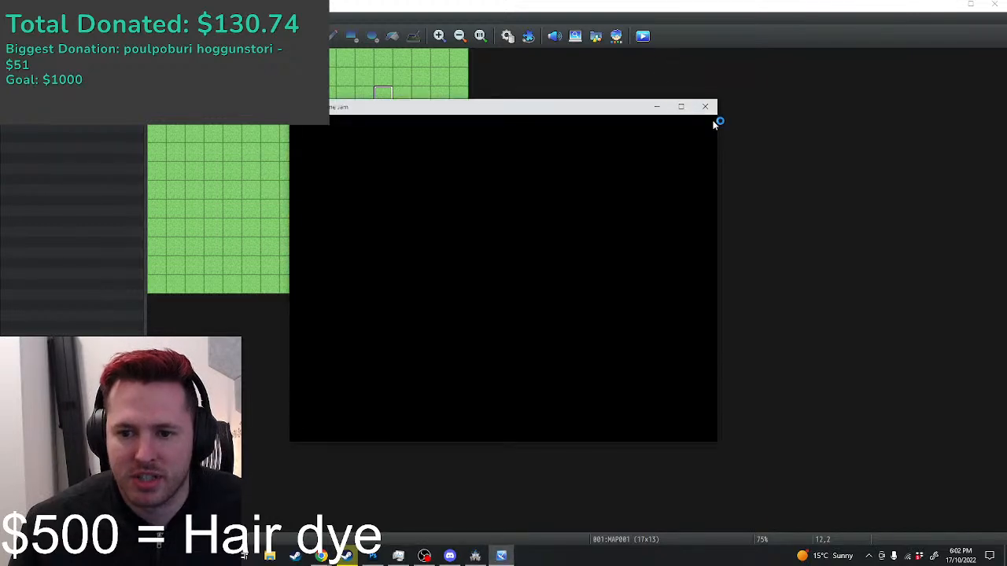
click(706, 108)
Step: Check the title music selection in the database's System 1 settings, leaving the track as it is
click(507, 36)
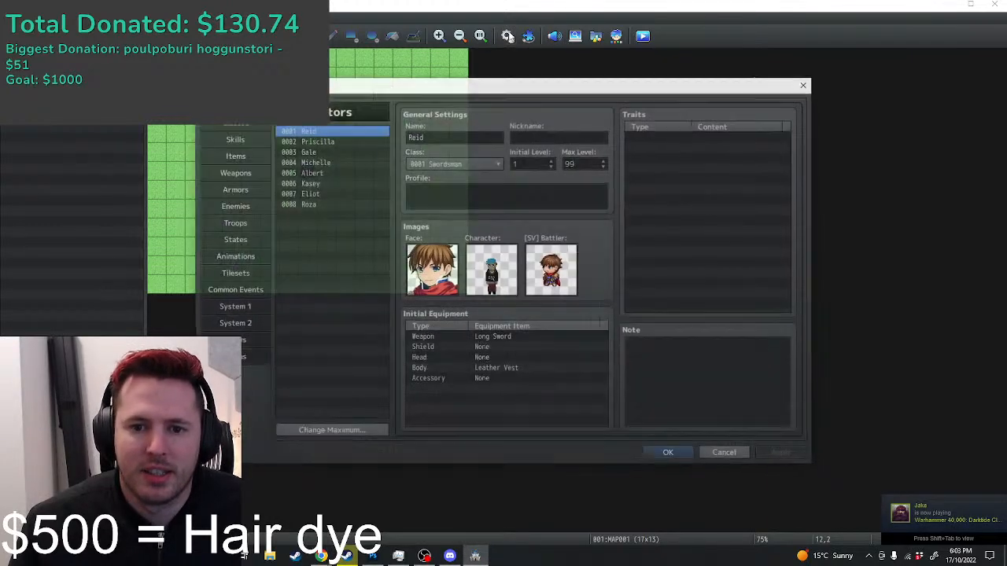
click(235, 356)
click(240, 308)
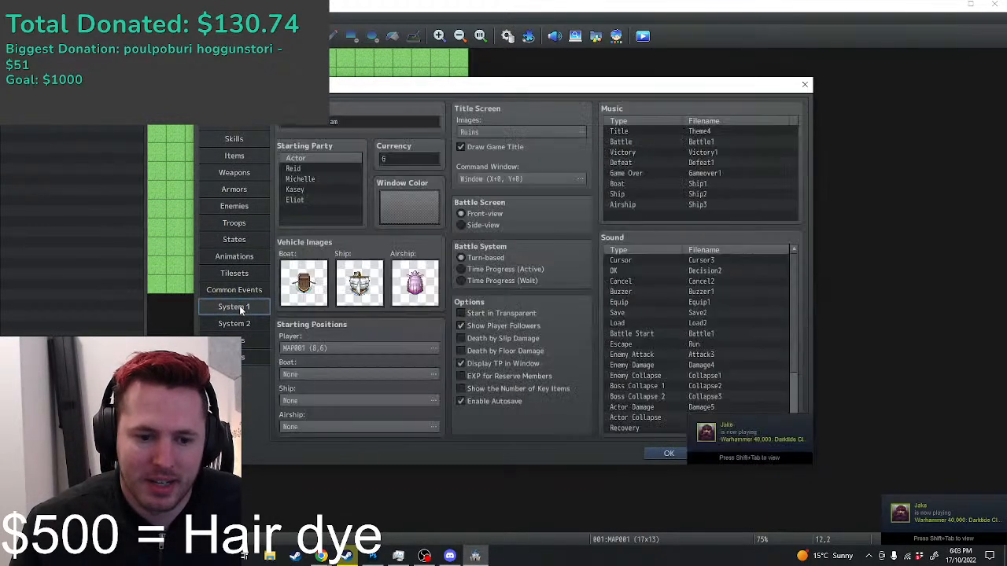
double_click(692, 132)
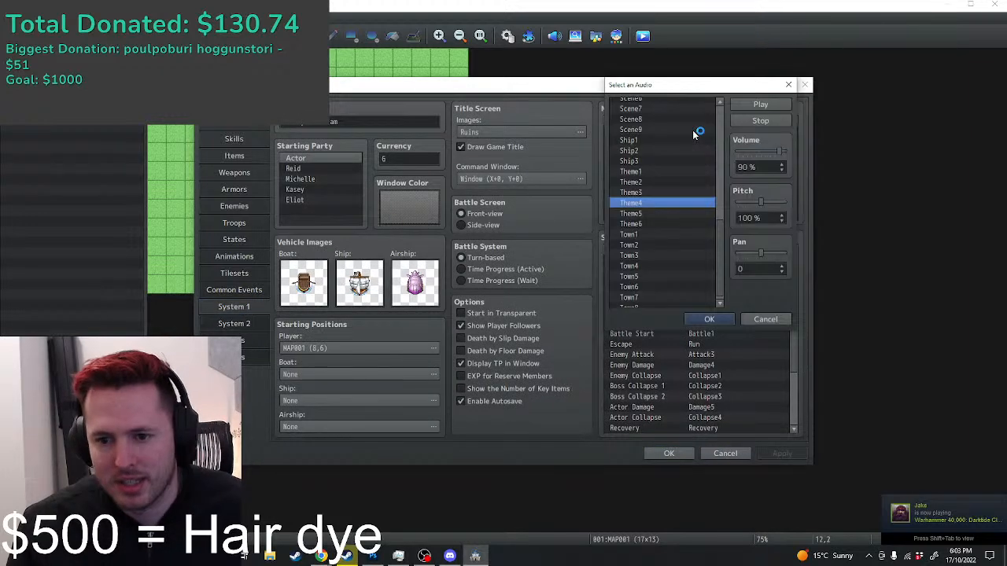
click(789, 84)
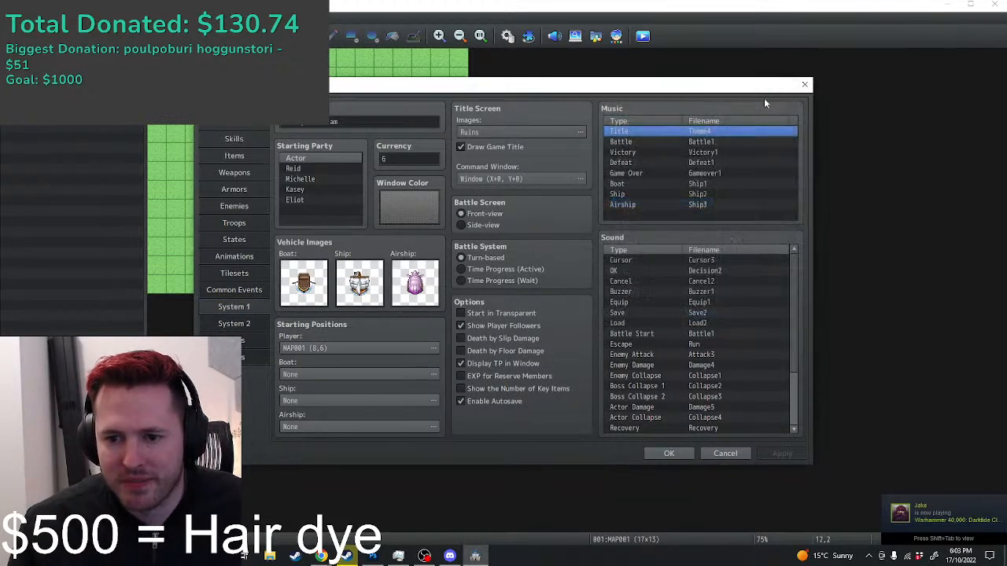
click(665, 453)
Step: Save and playtest the game: start a new game, maximise the window, and check how the custom sprite walks with the party
click(649, 41)
click(480, 292)
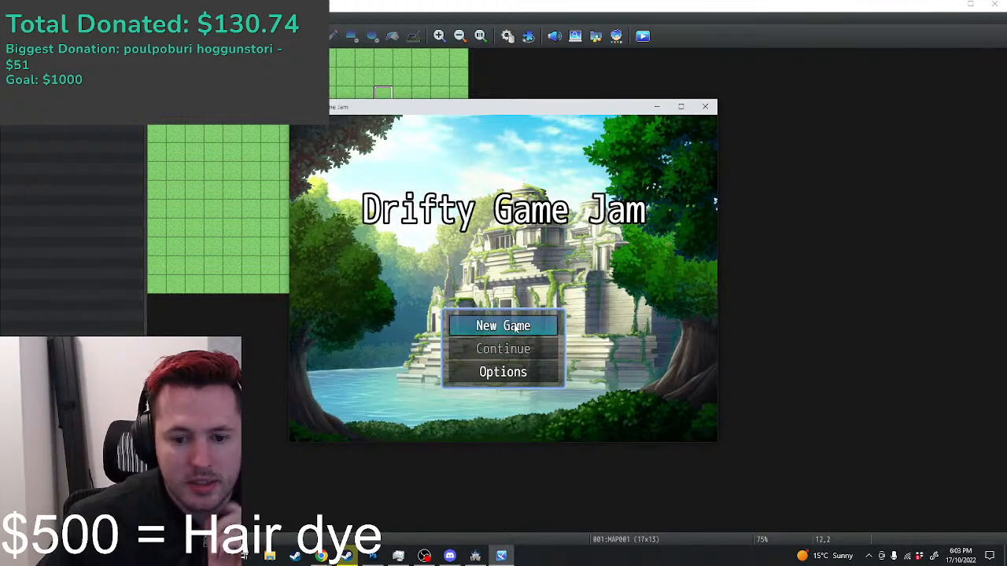
click(515, 328)
click(680, 107)
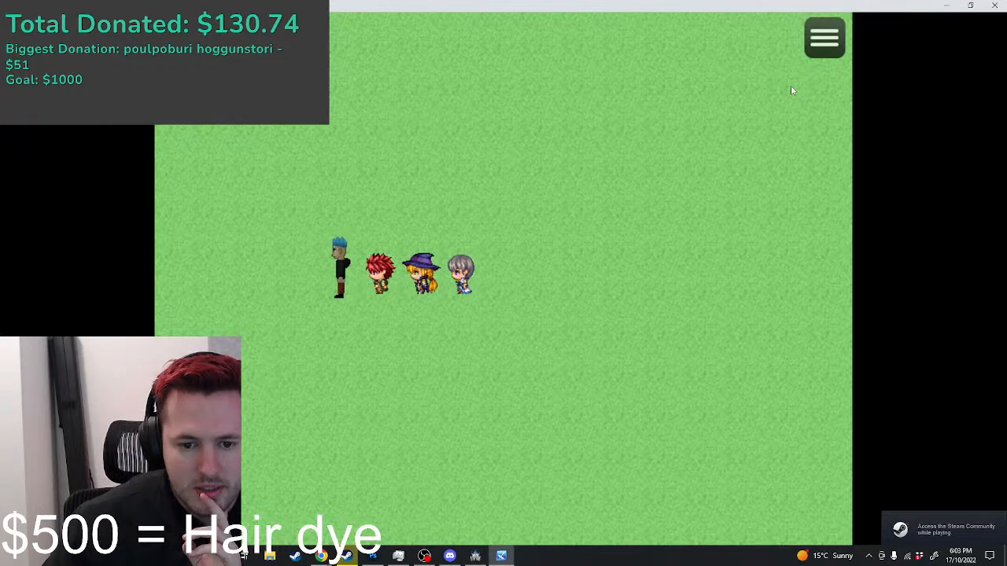
click(994, 5)
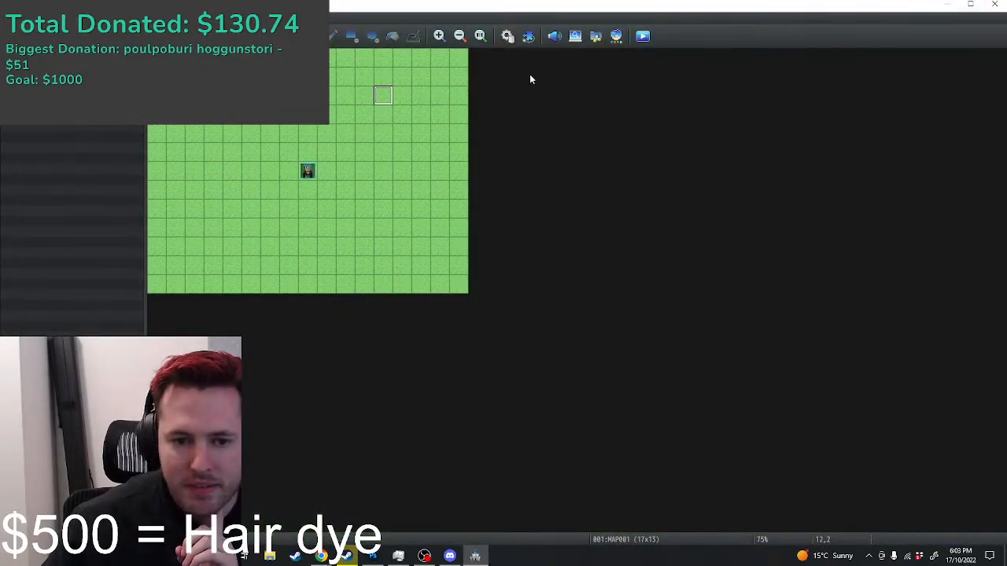
Step: Remove the second, third and fourth actors from the starting party so only Reid remains, and apply the change
click(508, 36)
click(303, 179)
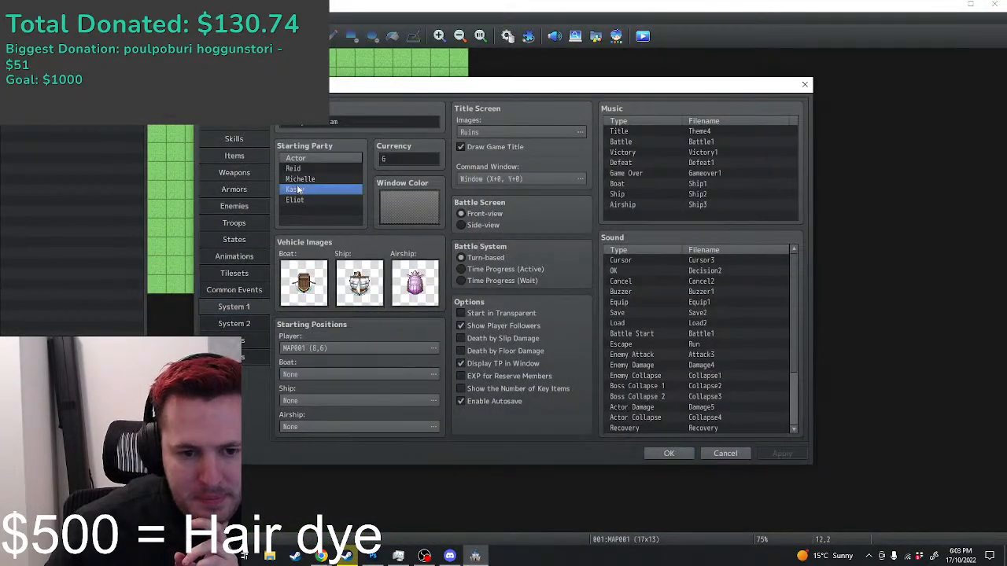
key(Delete)
key(Delete)
key(Delete)
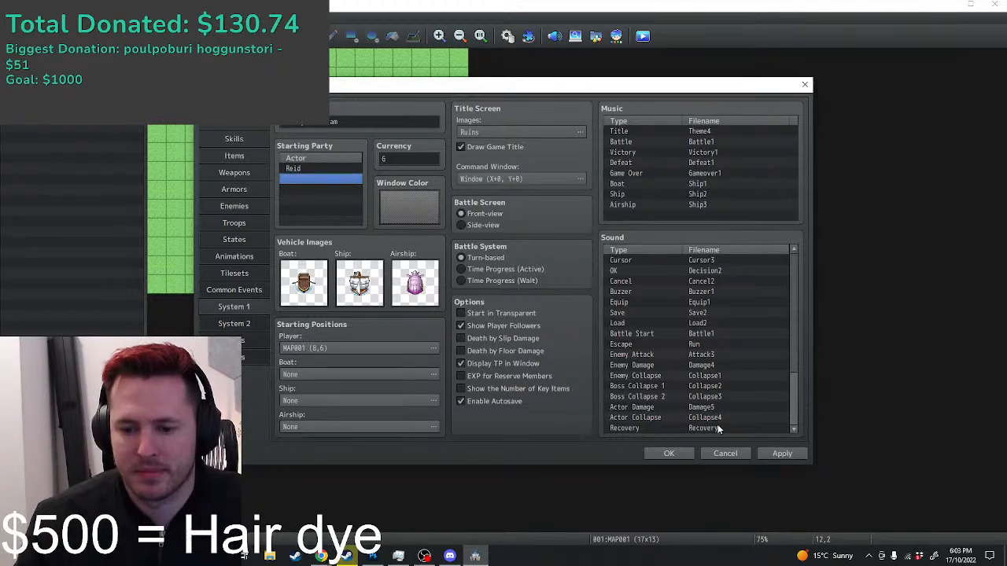
click(766, 456)
click(659, 456)
Step: Change the tileset of MAP001 to one with interior floor and wall tiles
double_click(47, 369)
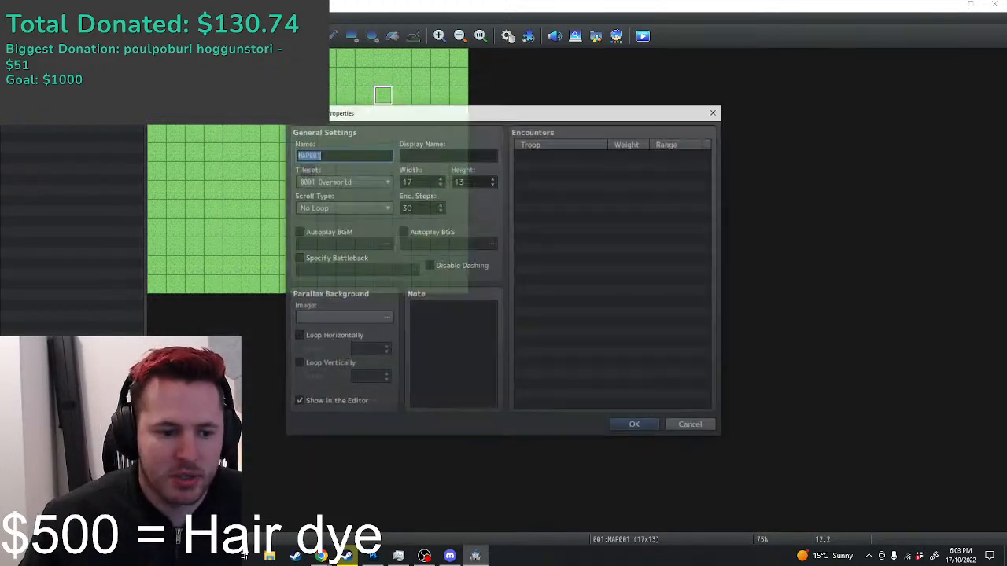
click(351, 180)
click(346, 254)
click(635, 426)
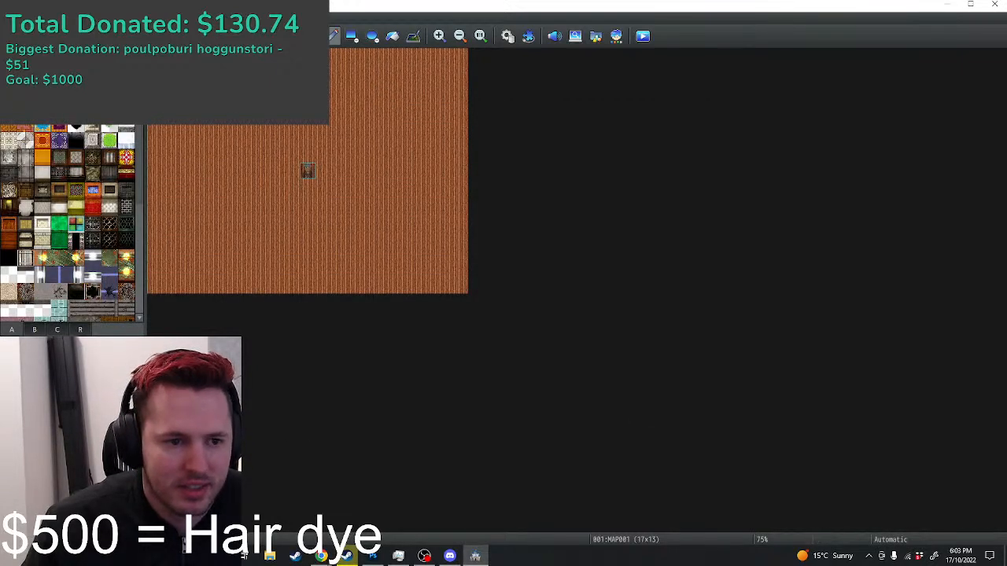
Step: Fill the entire 17x13 map with the plain grey floor tile using the Rectangle tool
click(43, 292)
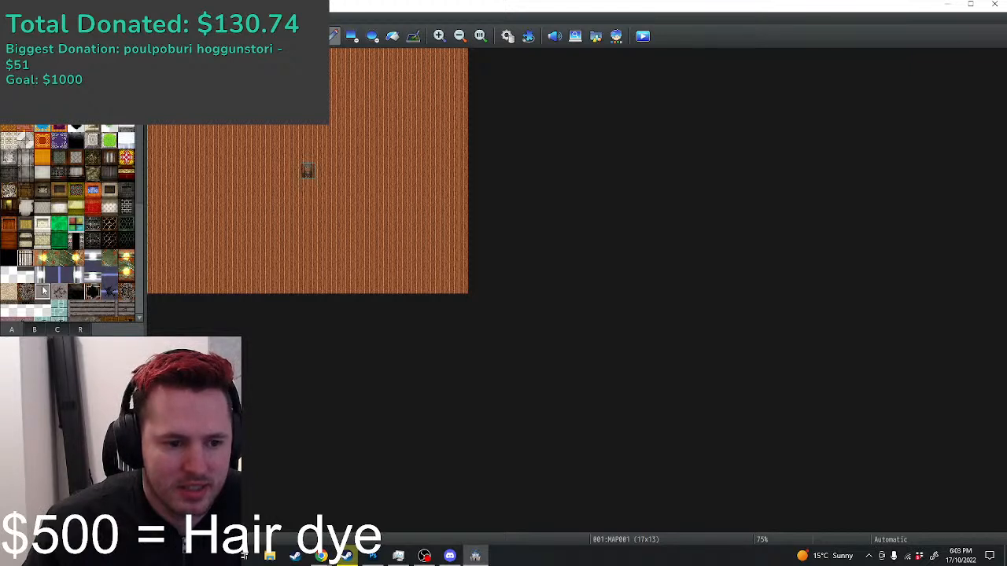
drag(156, 57, 460, 266)
click(351, 36)
mouse_move(156, 57)
mouse_down()
mouse_move(421, 279)
mouse_move(462, 288)
mouse_up()
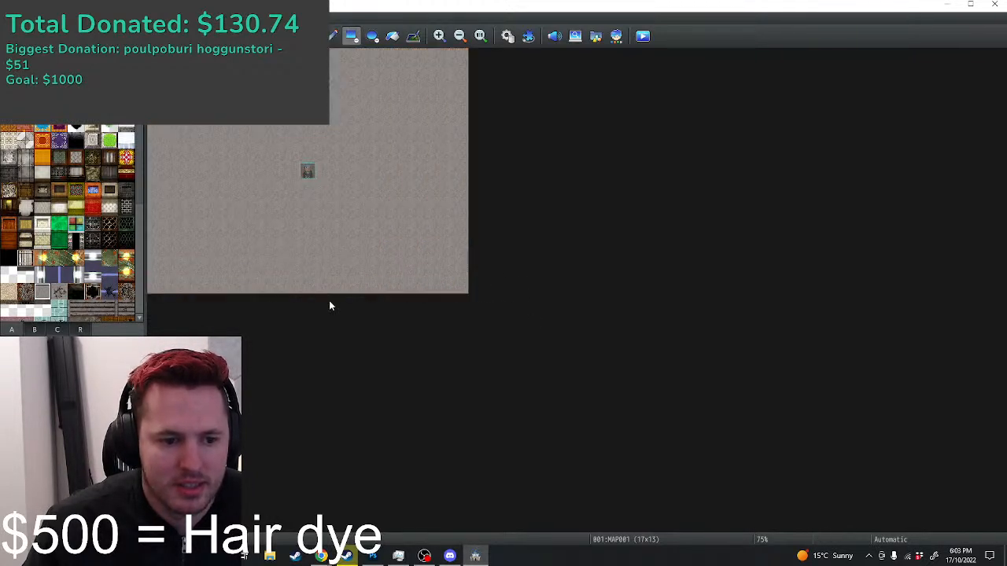
Step: Try two vertical strips of the glowing white light tile near the map's west side, and undo both
click(42, 274)
drag(194, 133, 196, 230)
drag(232, 136, 232, 214)
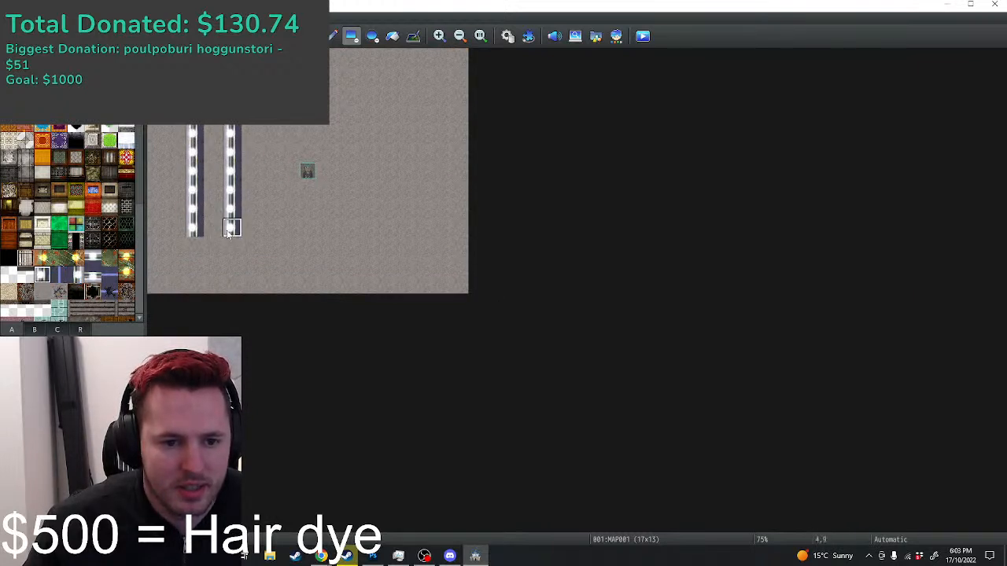
key(ctrl+z)
key(ctrl+z)
Step: Try a pale wall tile in a horizontal band across the map, and undo it
click(76, 241)
mouse_move(458, 149)
mouse_down()
mouse_move(167, 133)
mouse_move(386, 138)
mouse_move(494, 116)
mouse_up()
key(ctrl+z)
click(59, 207)
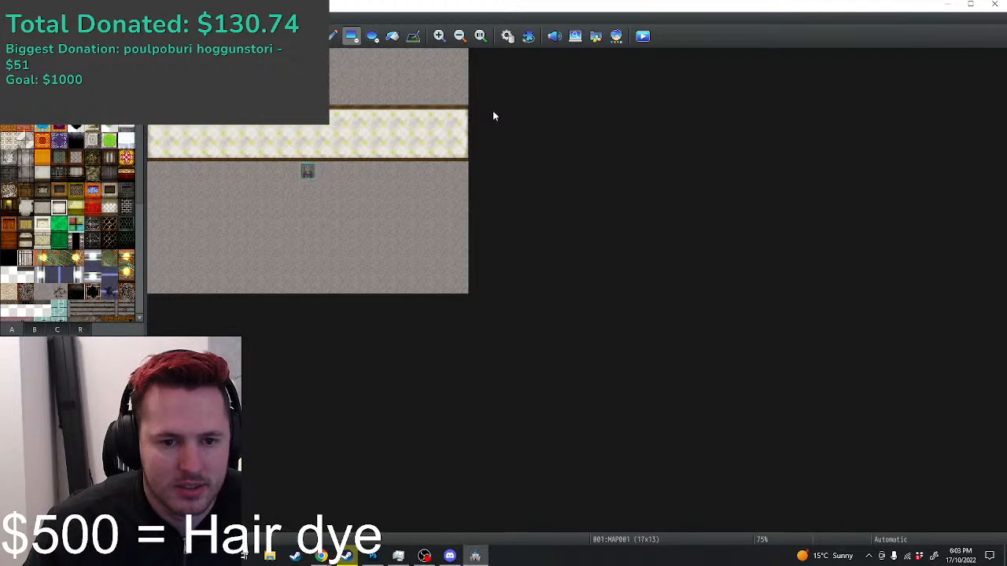
key(ctrl+z)
Step: Paint a two-row dark brown wall with lamps across the map, and fill the rows above it with the speckled wall-top tile
click(77, 208)
click(112, 207)
click(41, 210)
click(25, 208)
click(9, 208)
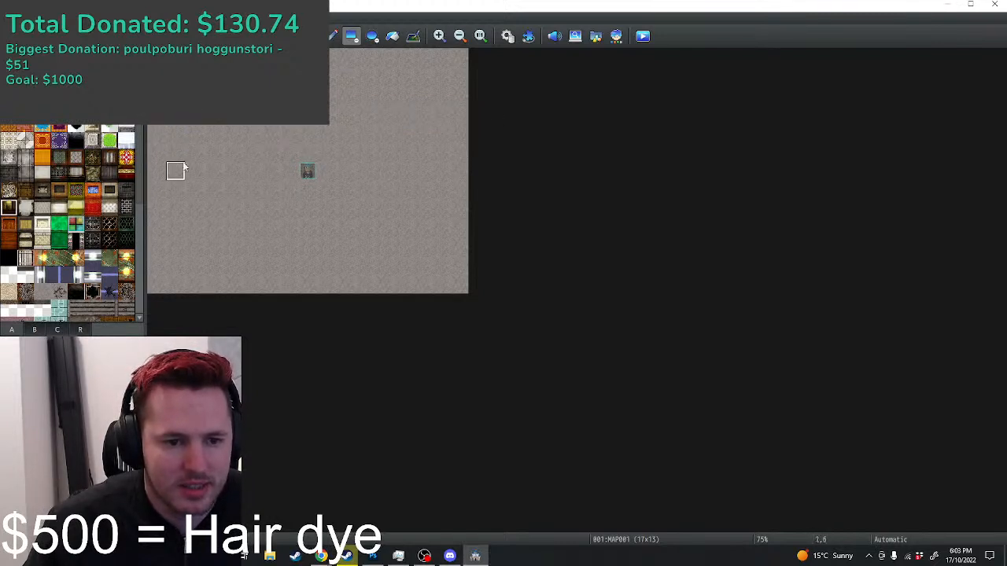
drag(168, 157, 466, 132)
click(10, 190)
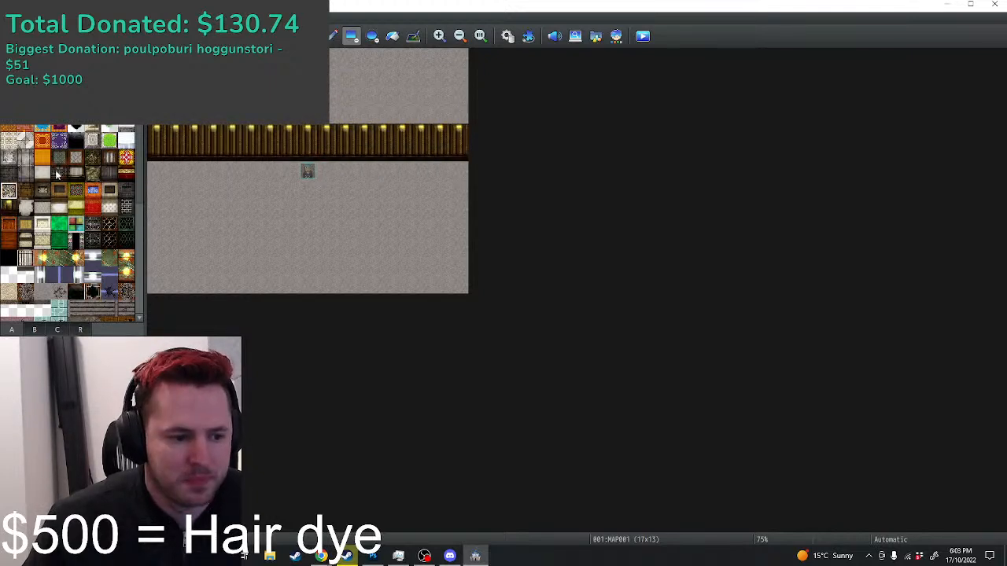
drag(157, 58, 461, 116)
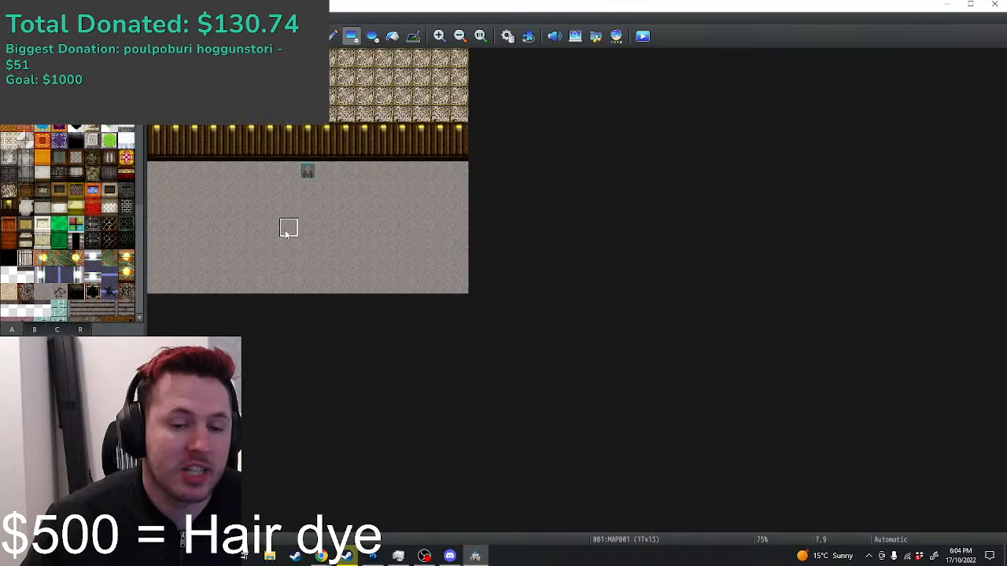
scroll(284, 230, up, 1)
Step: Switch to Photoshop and open the hand-drawn level layout PNG from File Explorer
click(373, 556)
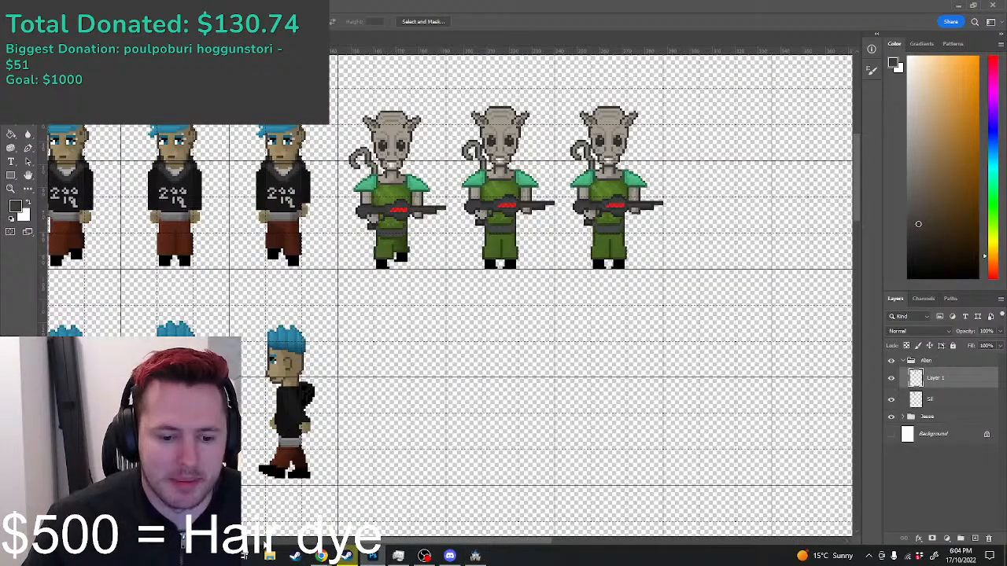
click(269, 556)
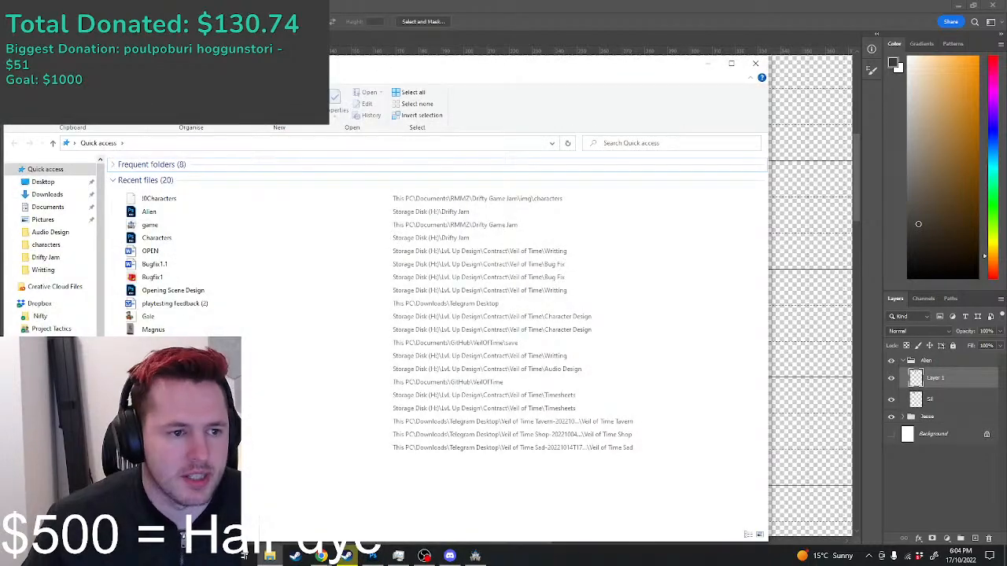
drag(275, 64, 0, 63)
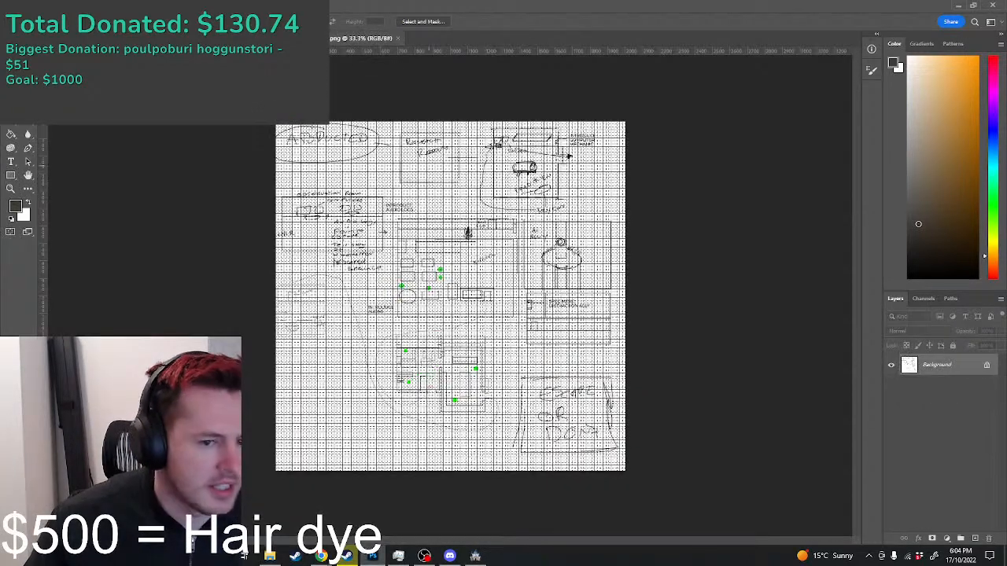
Step: Hide the grid, examine the sketched rooms and their connections in the level layout, and return to RPG Maker MZ
key(ctrl+apostrophe)
scroll(458, 238, up, 7)
scroll(472, 235, up, 1)
scroll(441, 228, down, 5)
scroll(330, 151, up, 3)
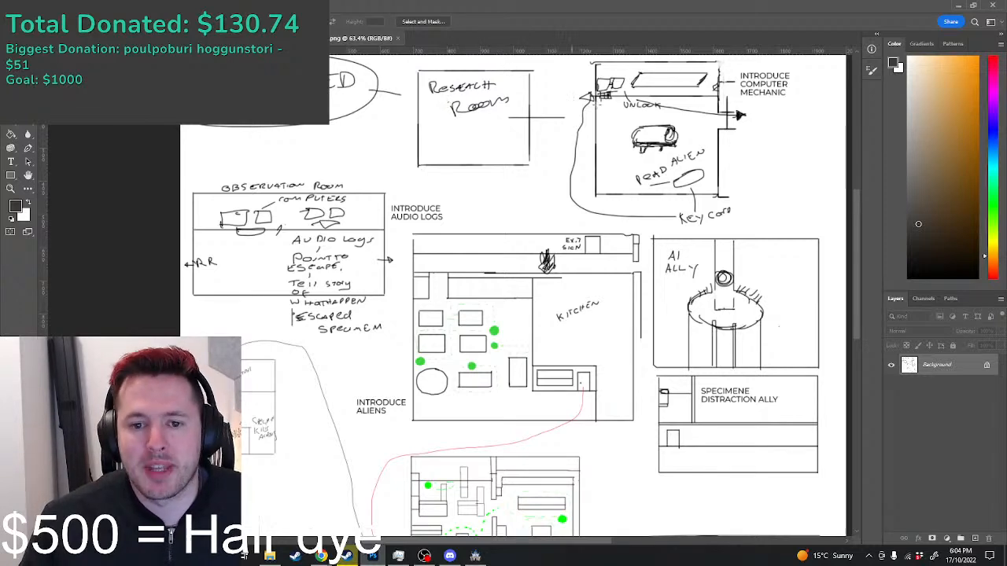
scroll(535, 117, down, 5)
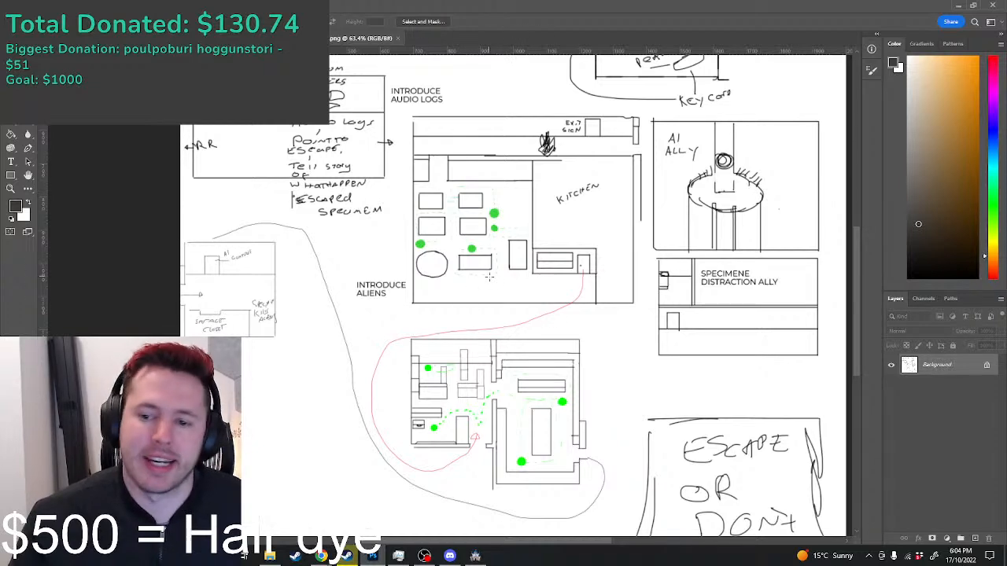
scroll(519, 291, down, 3)
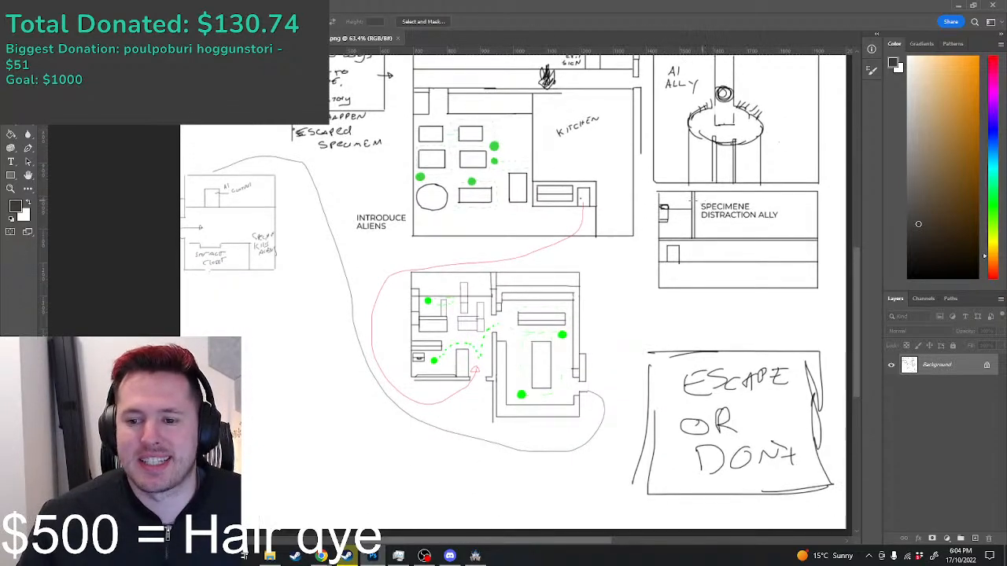
click(958, 5)
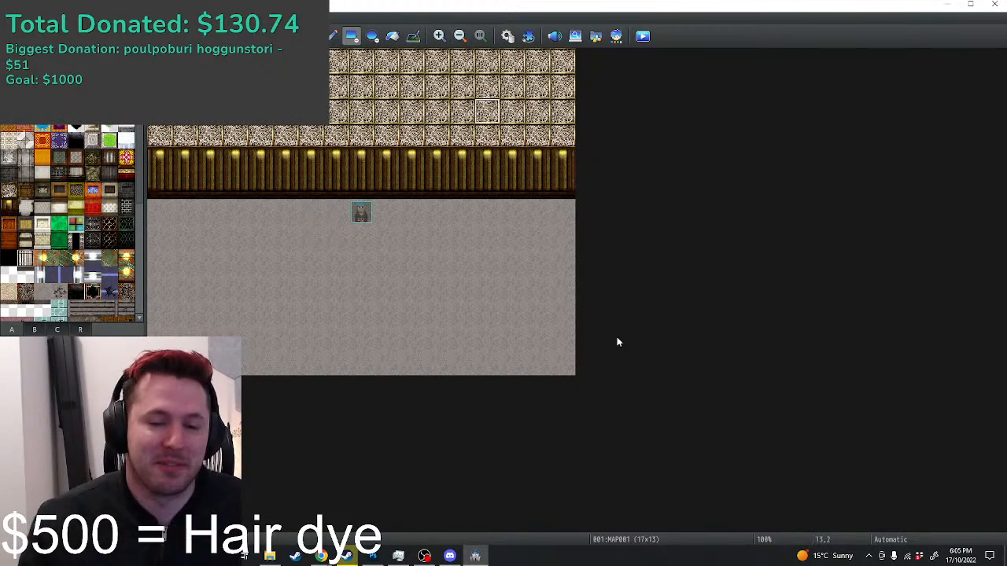
Step: Playtest the project in a maximized game window and start a new game
click(642, 35)
click(491, 293)
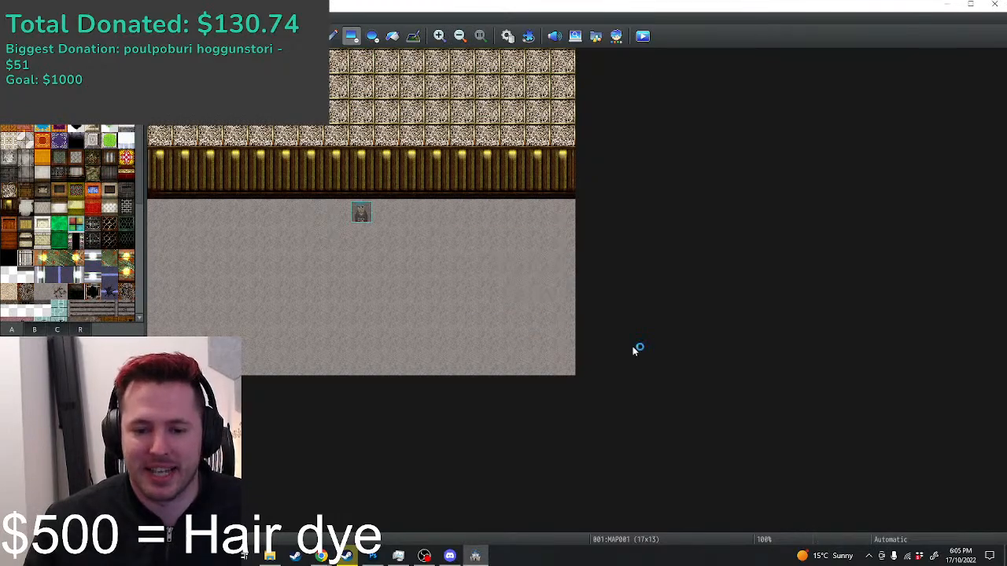
click(679, 106)
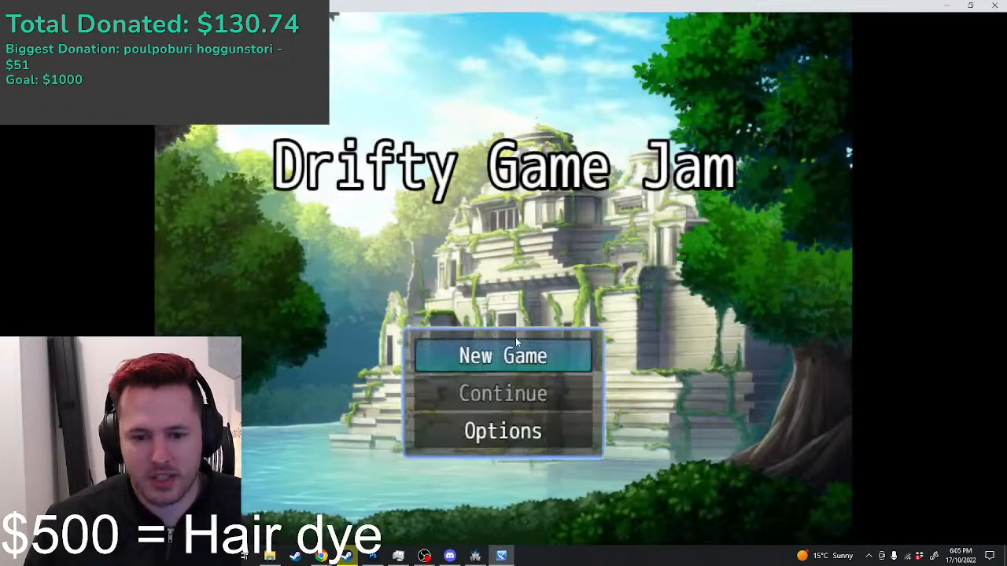
click(506, 359)
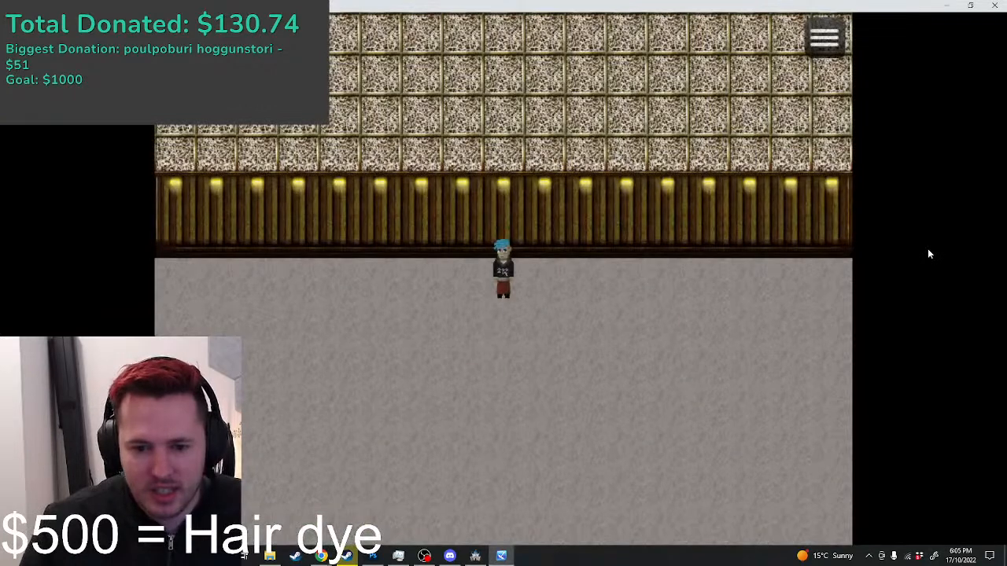
Step: Walk the blue-haired character around the floor in all four directions to check its walking animation, and close the playtest
key(Left)
key(Right)
key(Down)
key(Down)
key(Right)
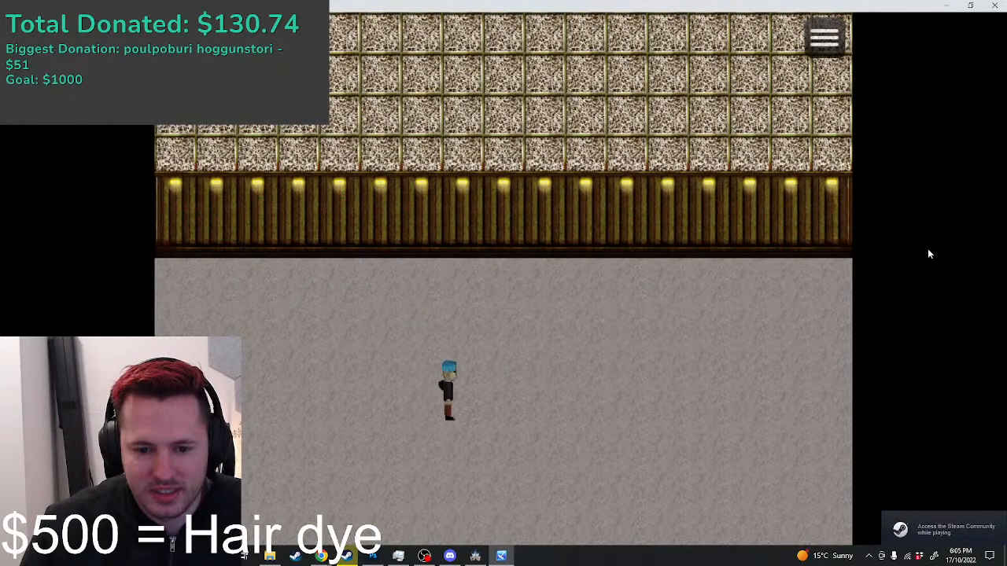
key(Up)
key(Left)
key(Down)
key(Right)
key(Up)
key(Left)
key(Down)
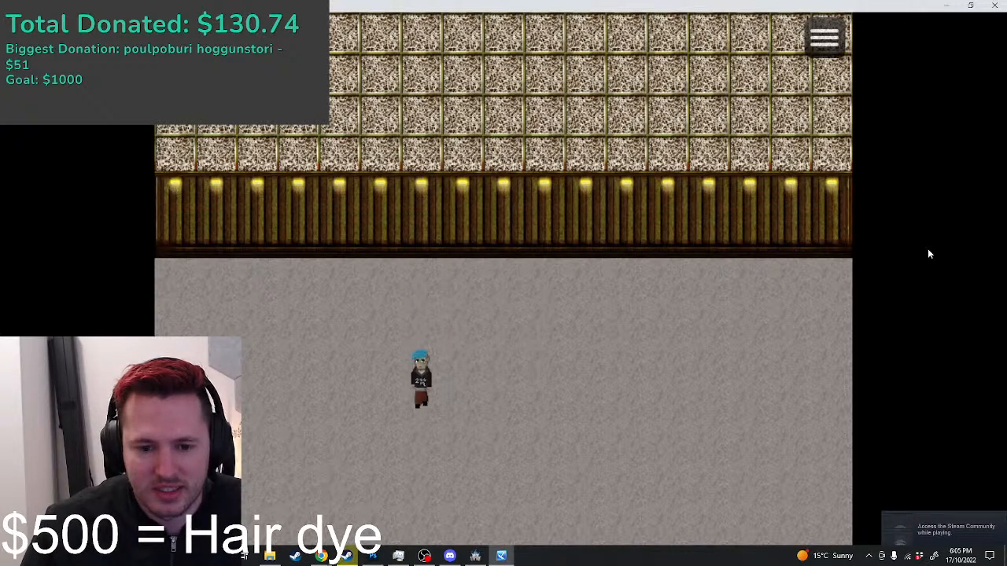
key(Right)
key(Up)
key(Left)
key(Left)
key(Down)
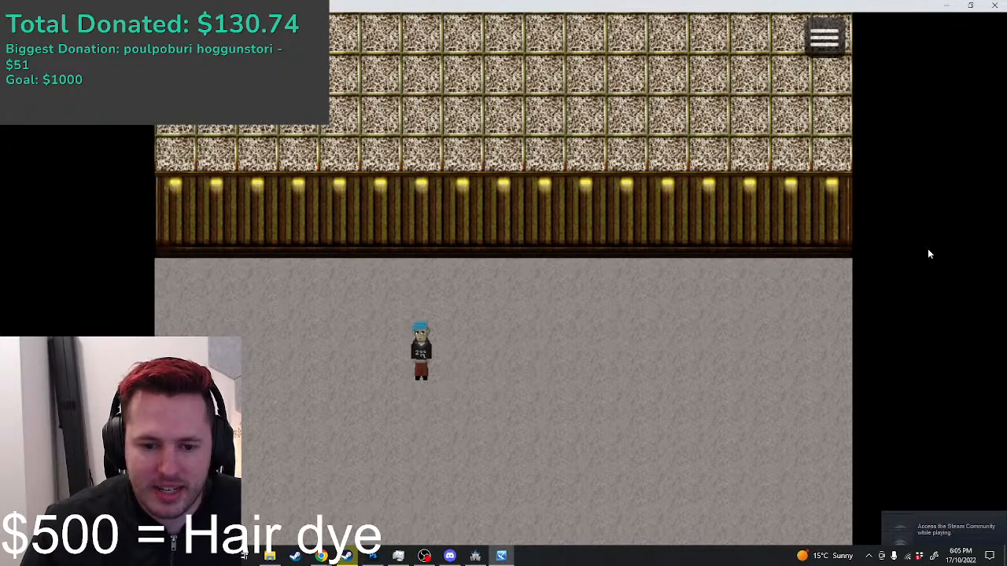
key(Down)
key(Right)
key(Up)
key(Left)
key(Down)
key(Right)
key(Left)
key(Up)
key(Right)
key(Left)
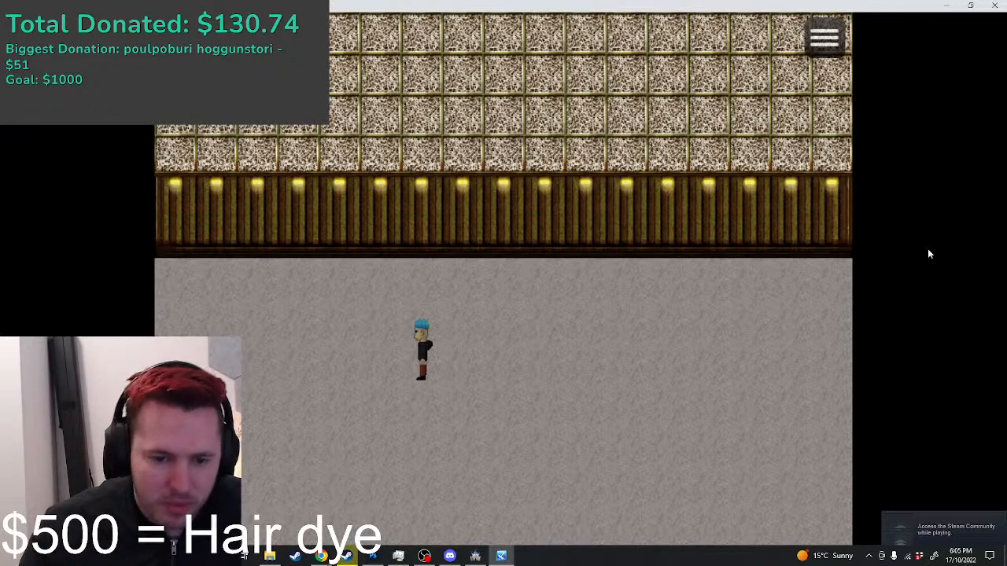
click(994, 6)
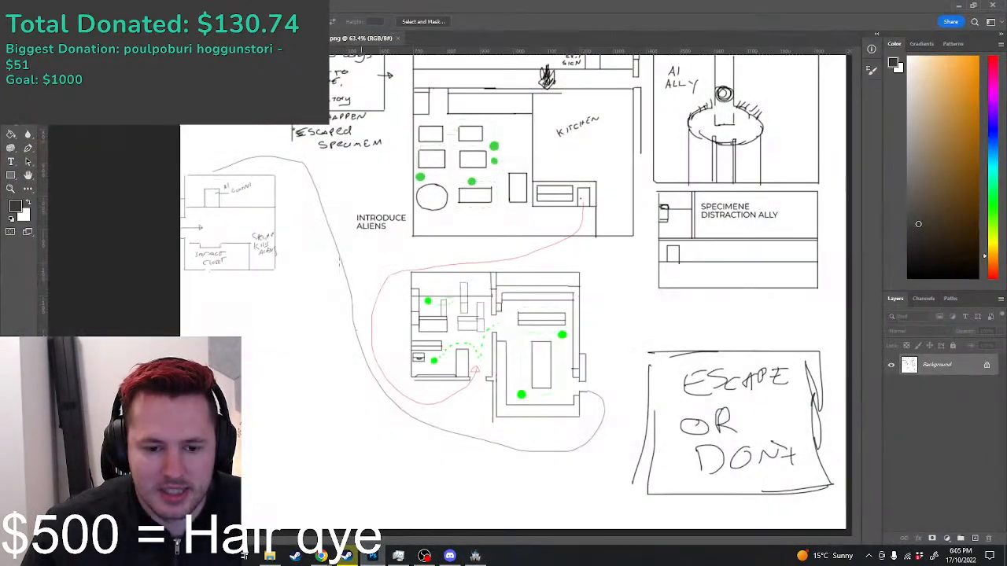
Step: Switch to the character sprite sheet in Photoshop, hide the grid, and sample the light grey eyebrow pixel of the front-facing blue-haired sprite for the Pencil tool
click(373, 556)
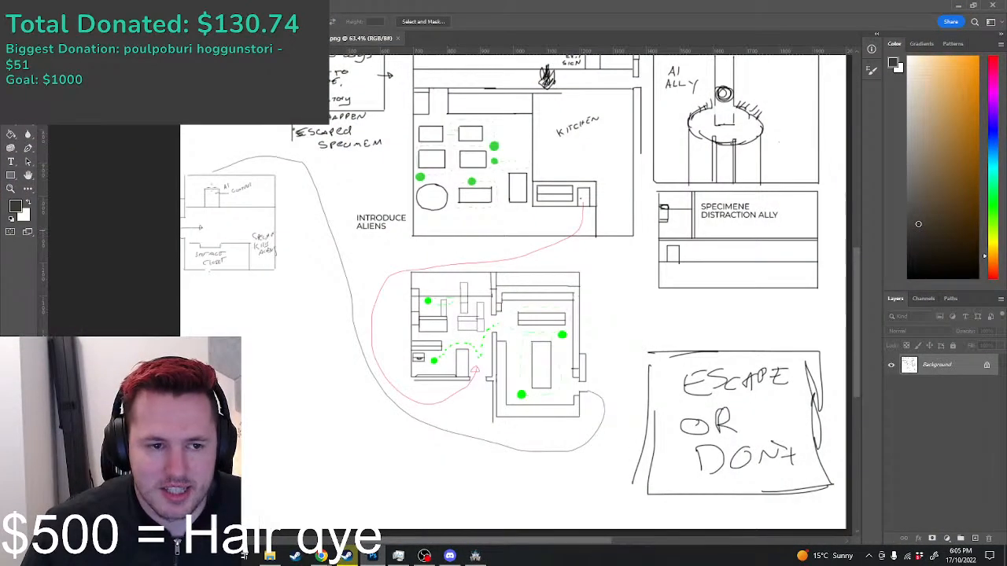
click(252, 38)
scroll(259, 102, up, 4)
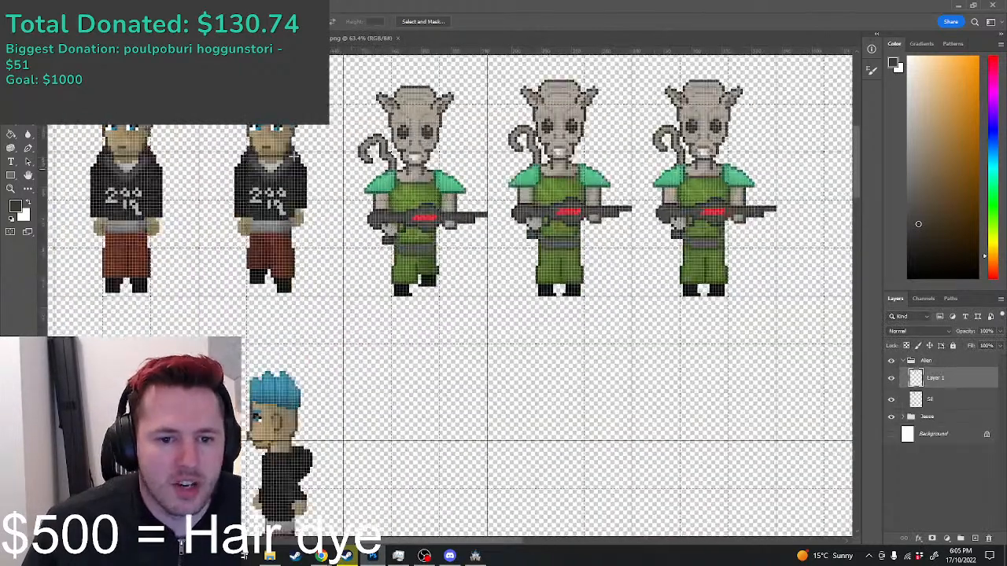
key(ctrl+h)
key(b)
alt+click(291, 127)
alt+click(287, 126)
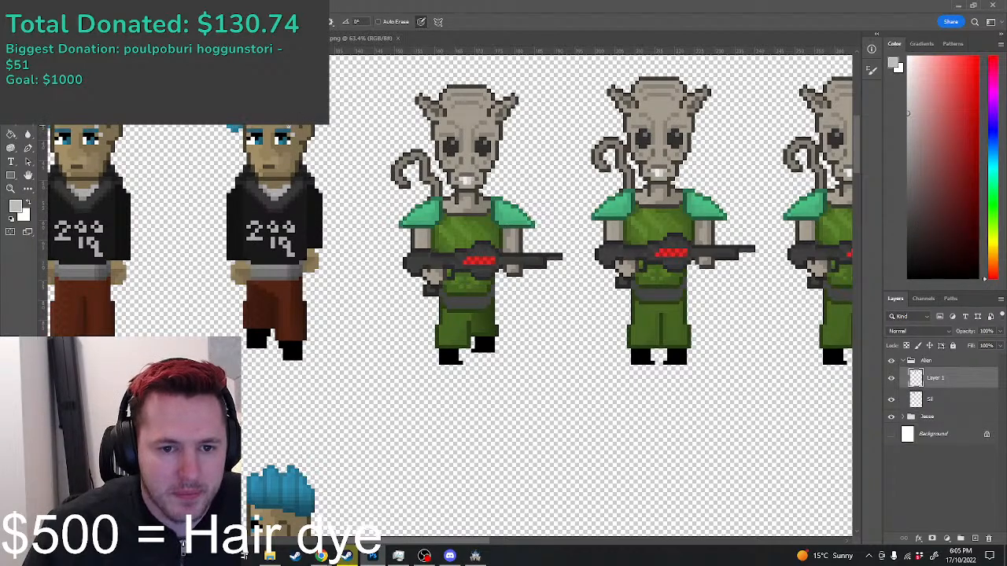
Step: Add light grey pixels around the eyebrow of the left-facing blue-haired sprites
scroll(285, 149, down, 4)
scroll(482, 181, down, 2)
scroll(302, 335, up, 3)
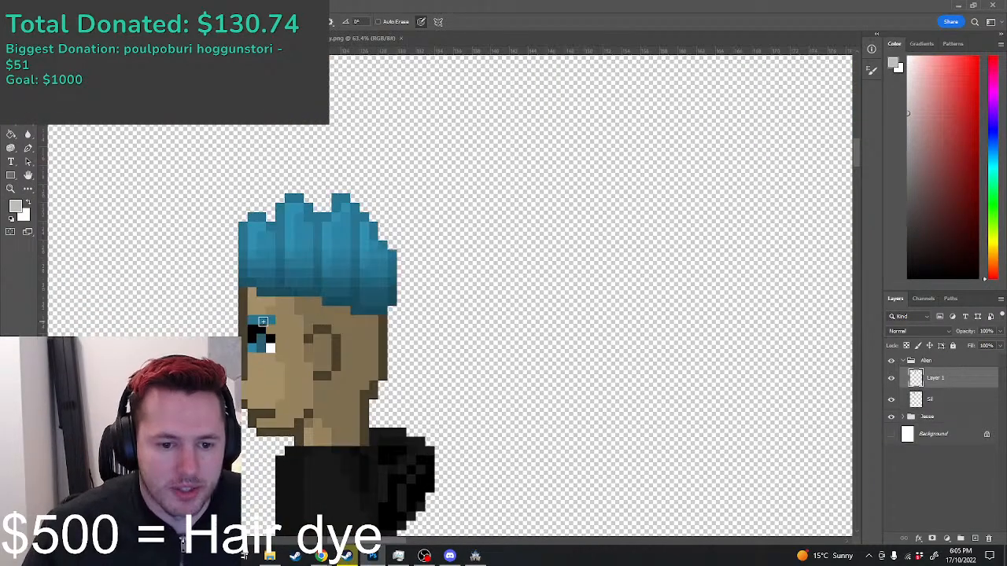
scroll(303, 334, down, 4)
scroll(316, 306, up, 4)
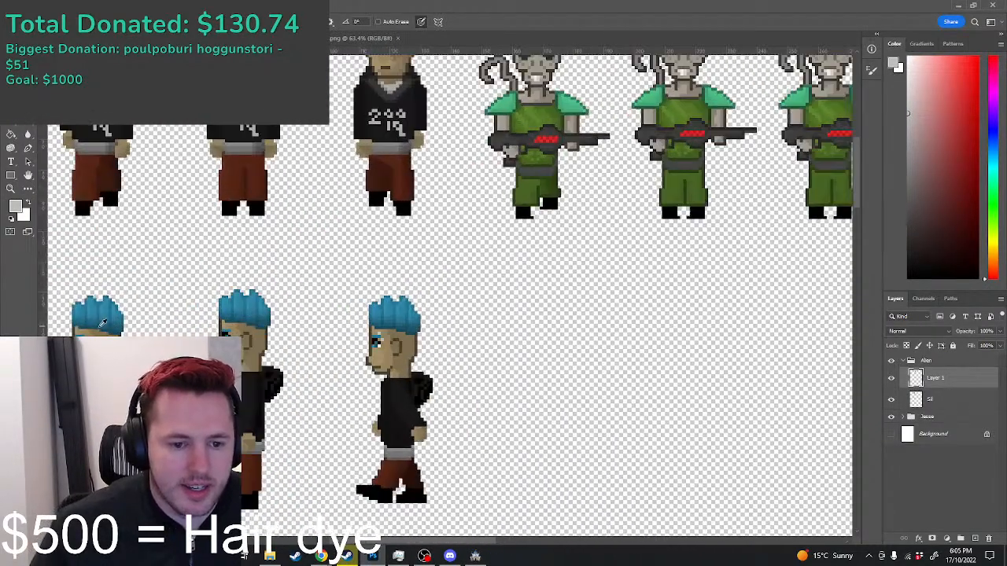
scroll(326, 318, down, 4)
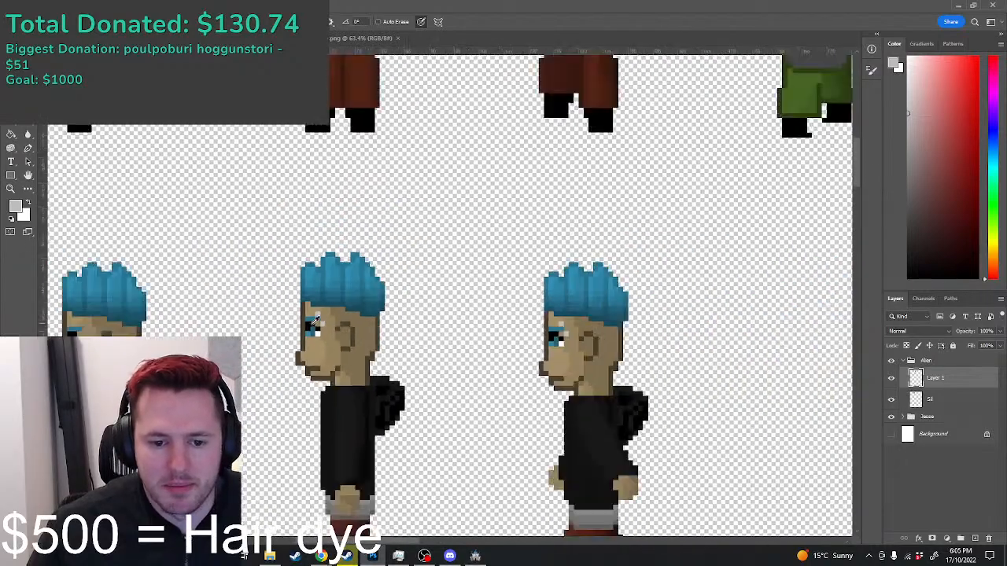
scroll(206, 332, up, 5)
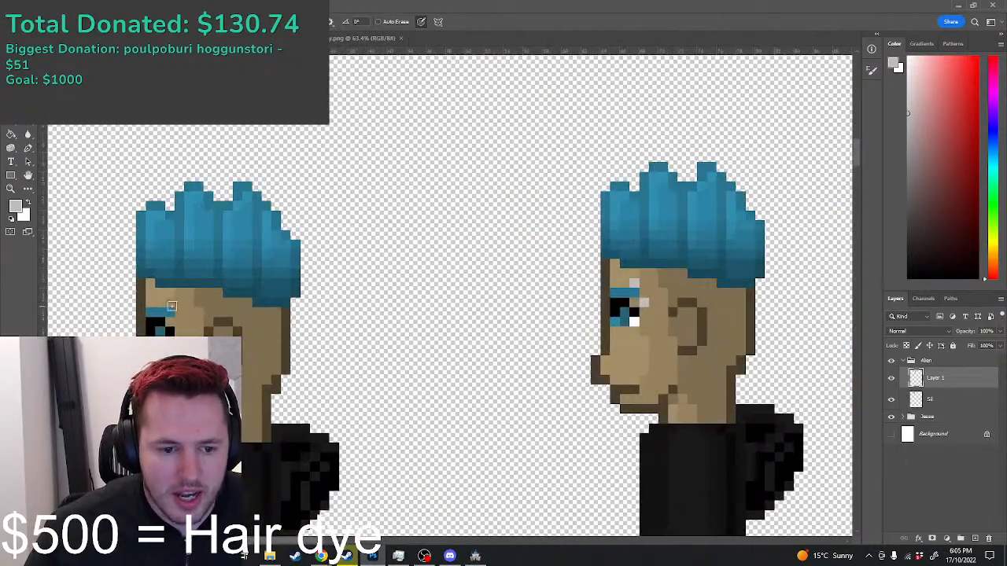
scroll(272, 322, down, 5)
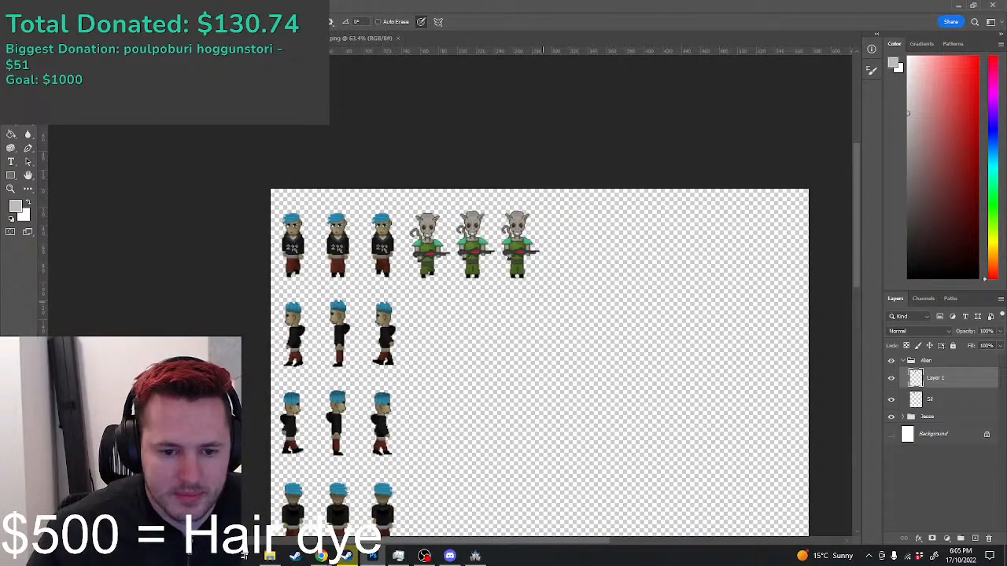
scroll(602, 207, up, 4)
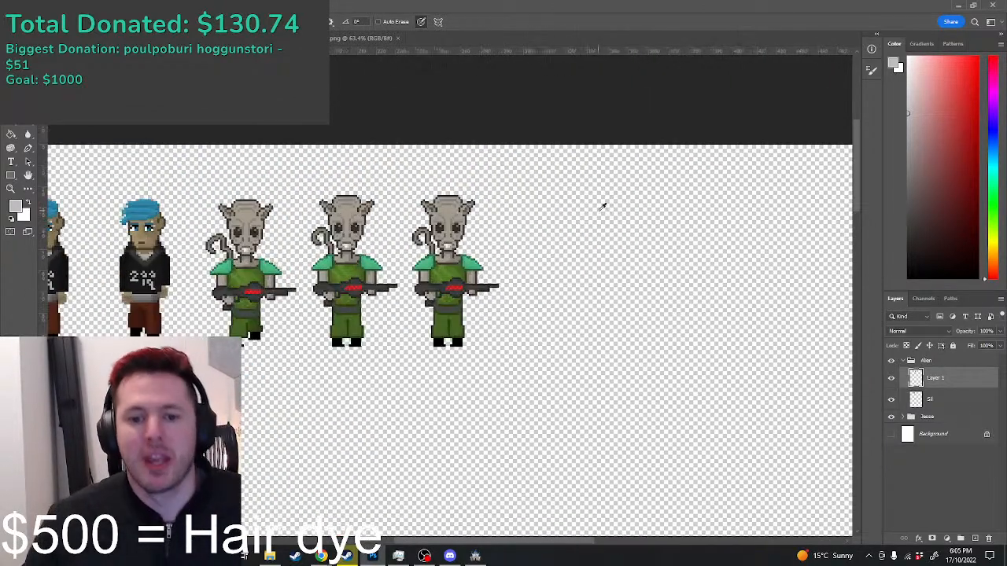
Step: Return to RPG Maker MZ and create an event two tiles right of the player's start, using the alien sprite from !0Characters
click(478, 557)
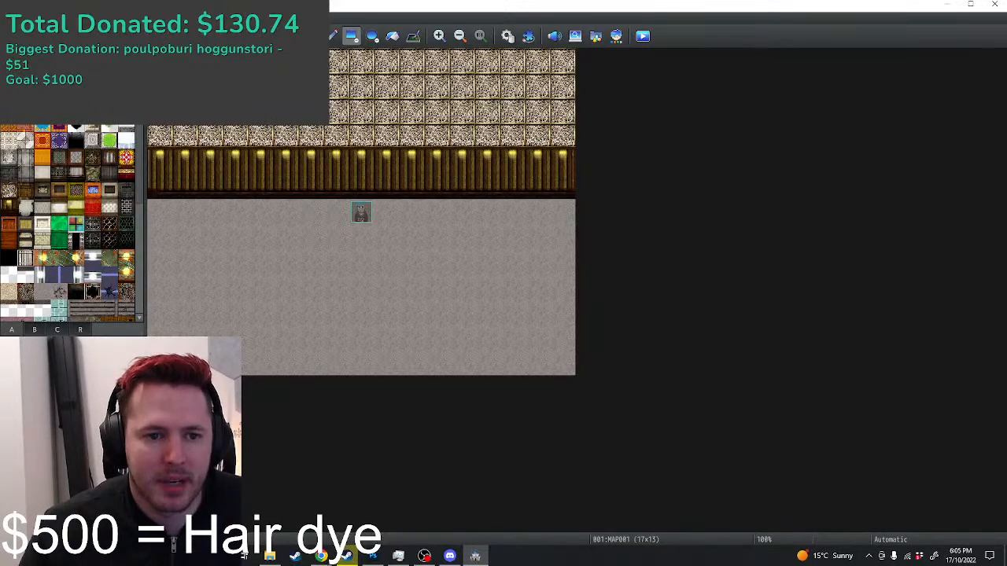
click(305, 36)
double_click(416, 219)
double_click(265, 326)
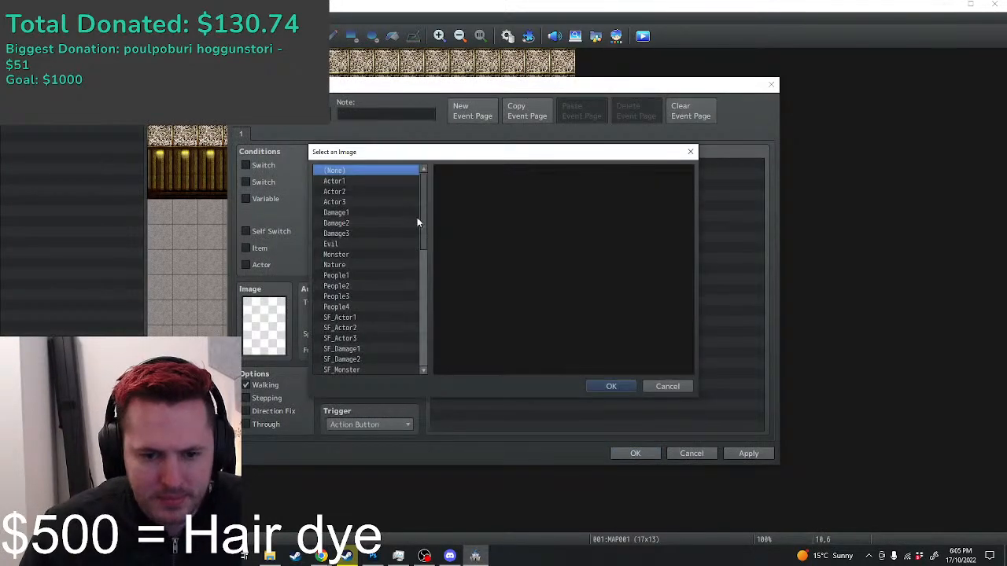
scroll(413, 259, down, 10)
scroll(347, 327, up, 2)
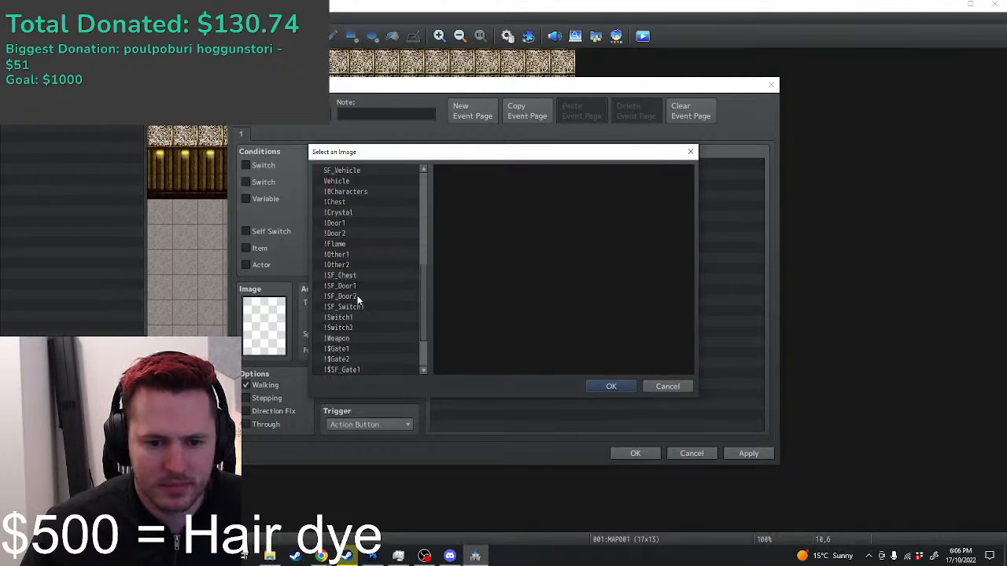
click(351, 193)
double_click(523, 185)
click(729, 453)
click(704, 454)
Step: Playtest the map with the alien event in a maximized window and start a new game
click(642, 37)
click(473, 288)
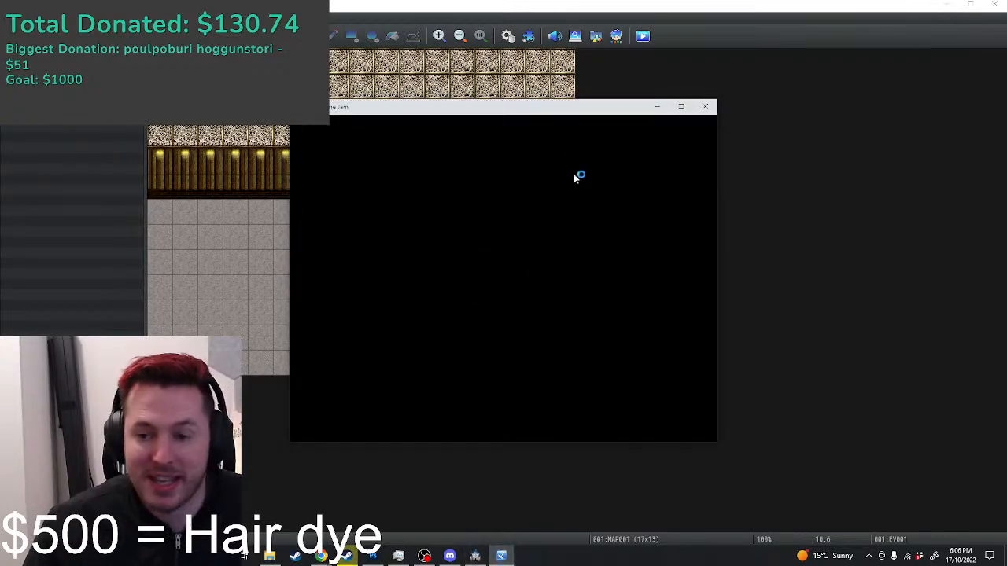
click(682, 106)
key(Return)
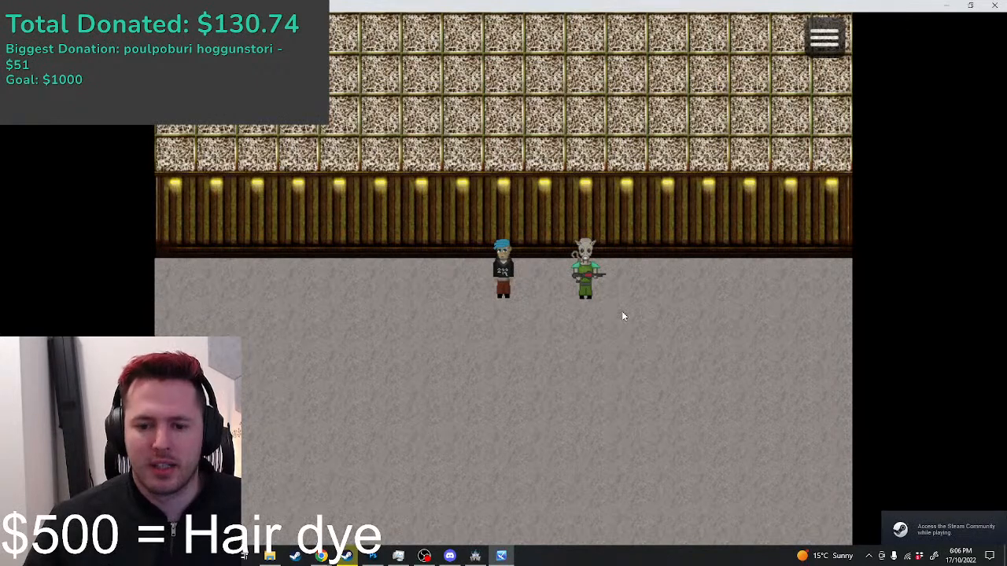
Step: Walk the blue-haired character around every side of the alien to check their relative size and overlap, and close the playtest
key(Left)
key(Right)
key(Down)
key(Right)
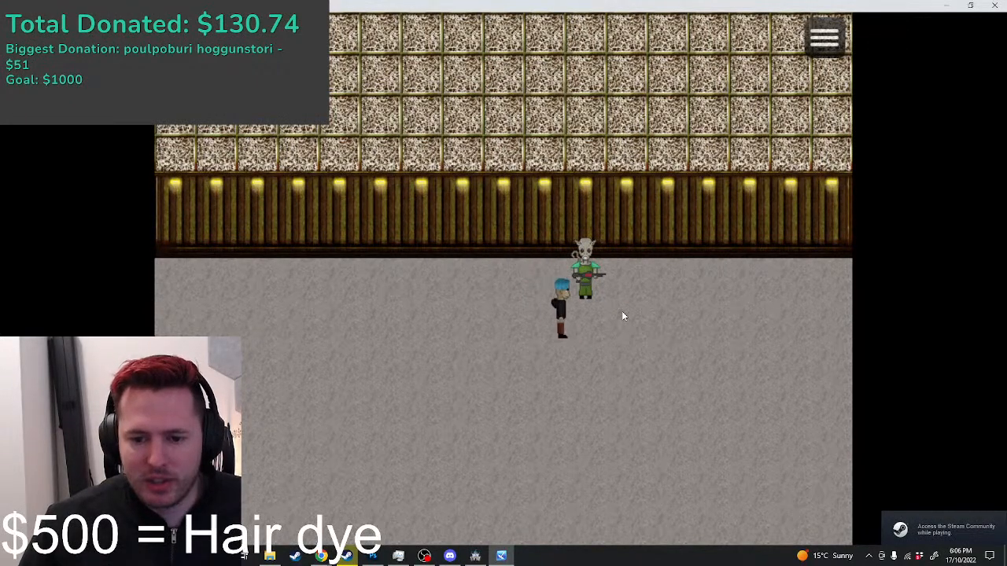
key(Left)
key(Up)
key(Down)
key(Right)
key(Left)
key(Up)
key(Down)
key(Right)
key(Up)
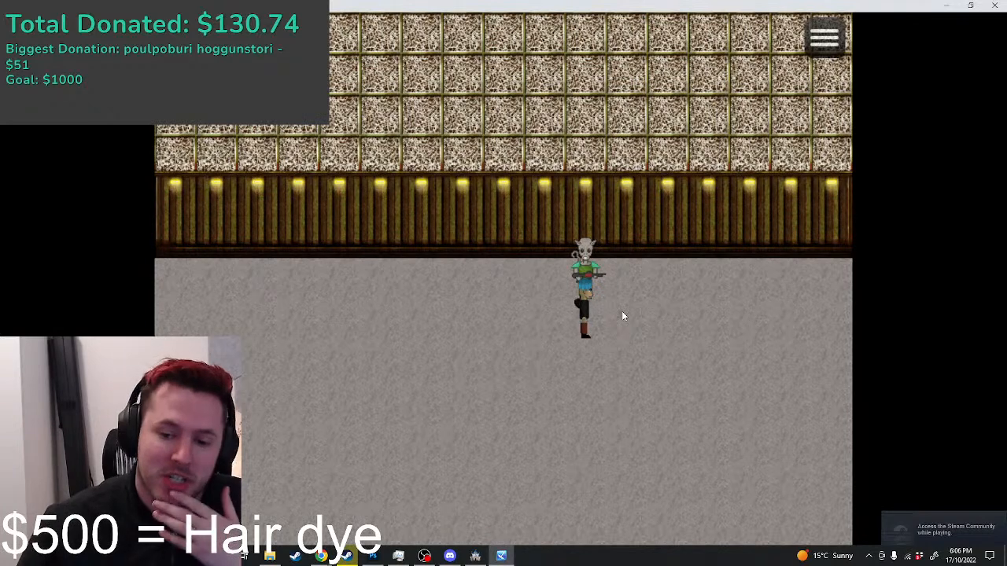
key(Right)
key(Up)
key(Left)
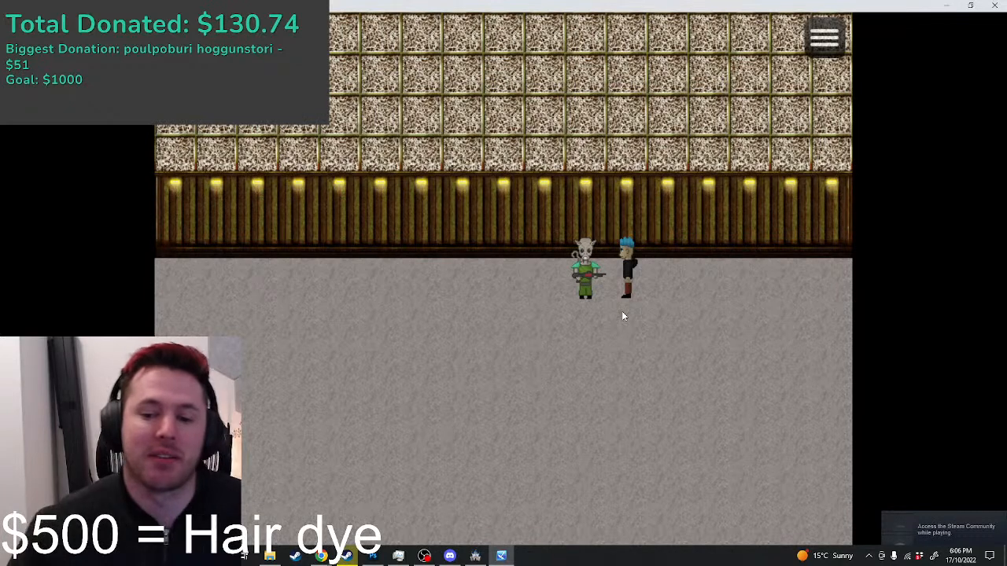
key(Down)
key(Left)
key(Left)
key(Up)
key(Down)
key(Right)
key(Right)
key(Up)
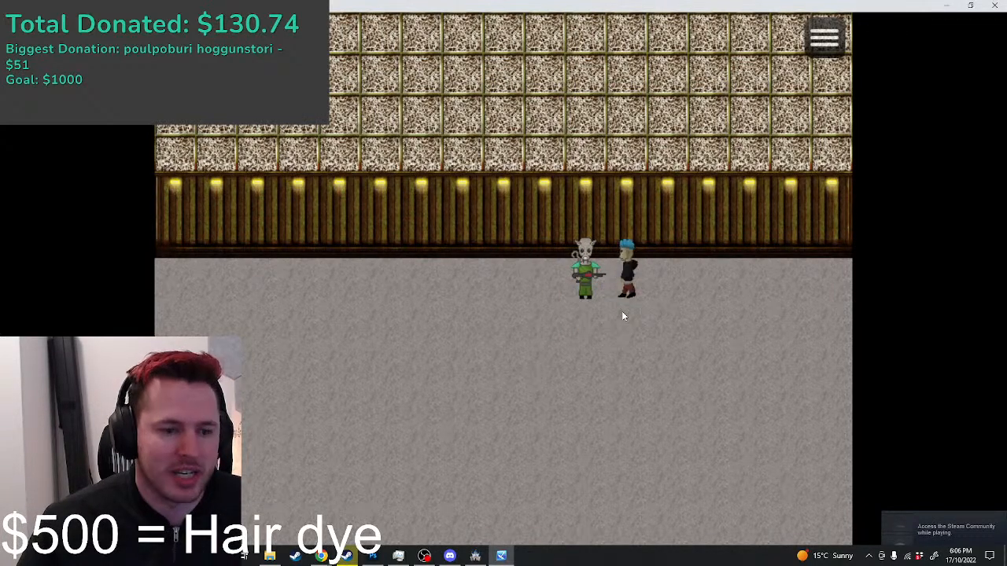
key(Down)
key(Right)
key(Up)
key(Left)
key(Down)
key(Left)
key(Left)
key(Right)
key(Down)
key(Right)
key(Up)
key(Left)
key(Up)
key(Right)
key(Right)
key(Left)
key(Down)
key(Right)
key(Right)
key(Up)
key(Left)
key(Down)
key(Left)
key(Left)
key(Up)
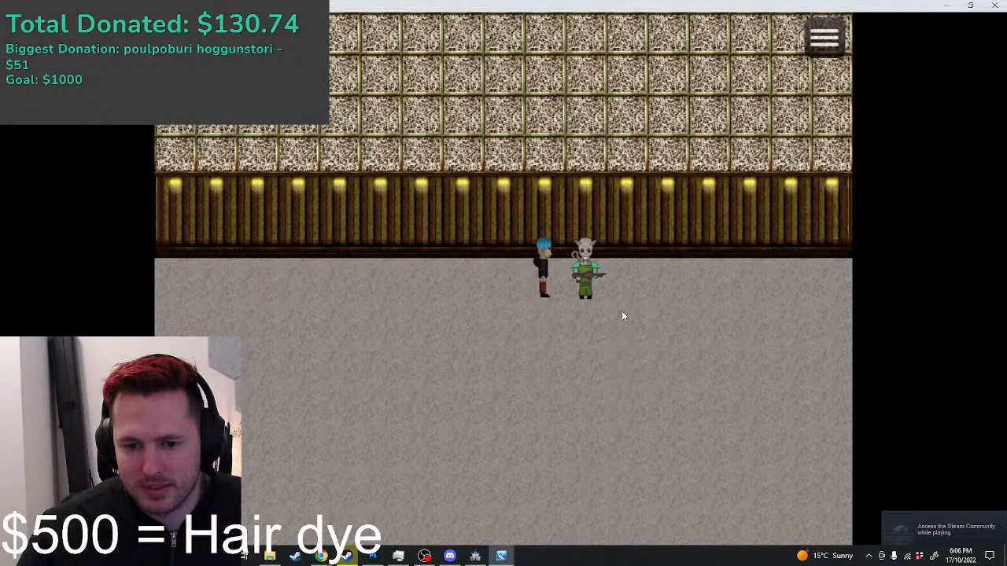
click(994, 6)
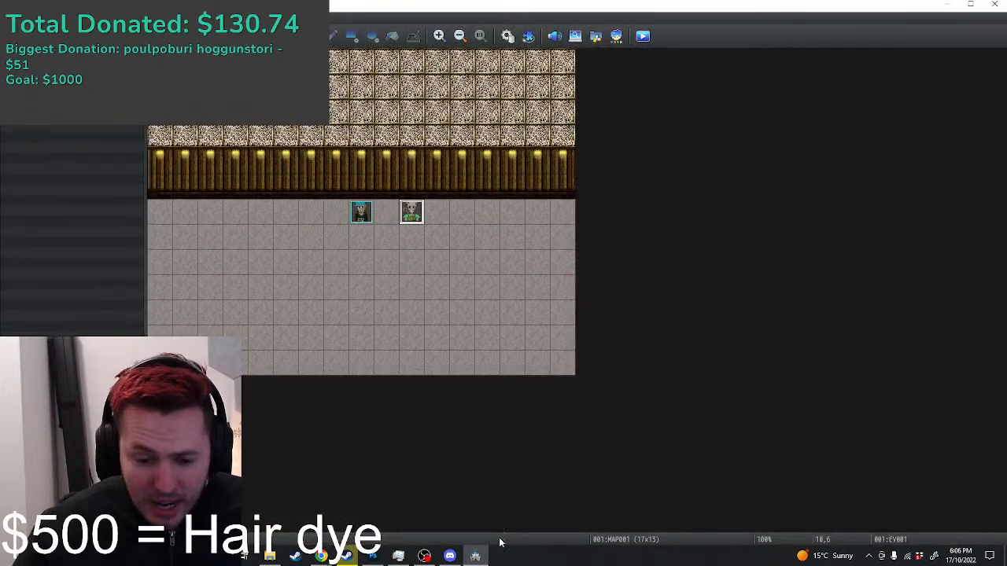
Step: Switch to Photoshop and examine the three front-facing alien sprites beside the blue-haired character
click(371, 556)
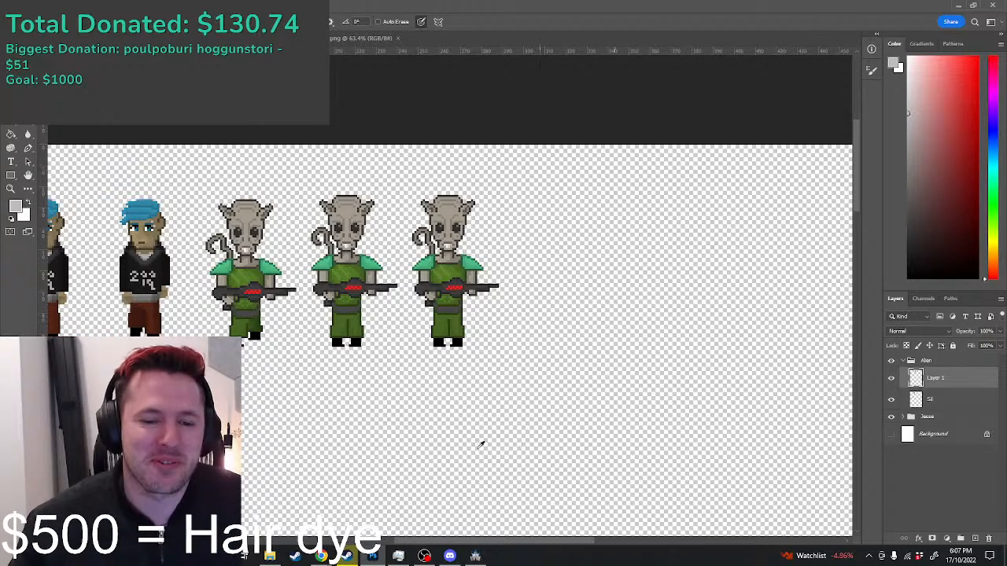
scroll(358, 385, down, 1)
scroll(185, 350, up, 1)
scroll(421, 360, down, 1)
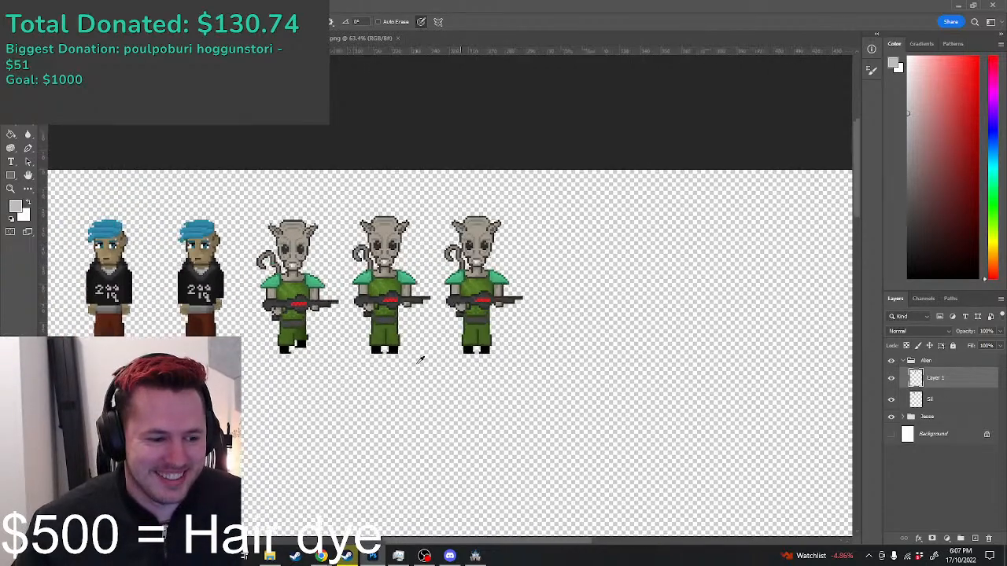
scroll(489, 347, up, 1)
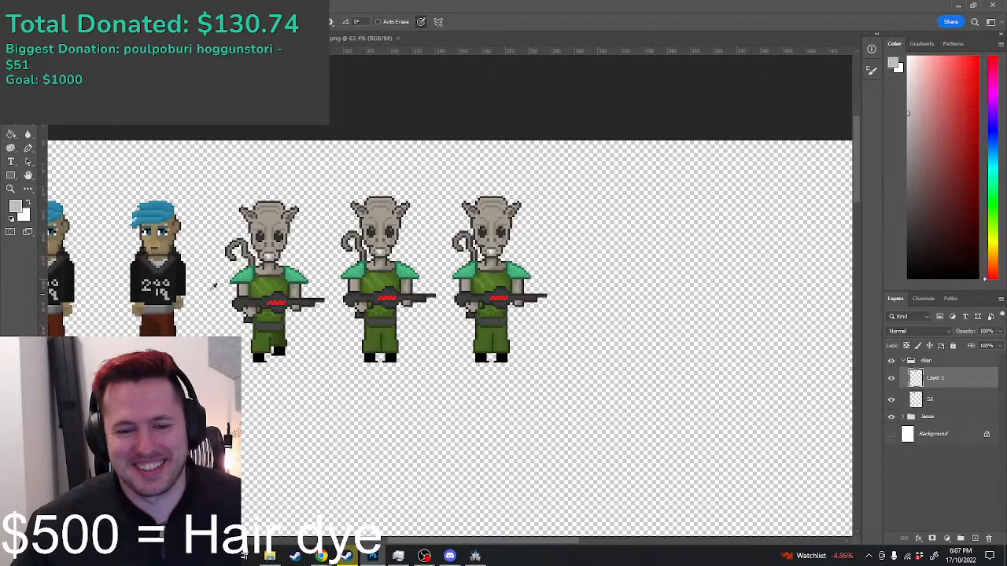
scroll(489, 347, up, 2)
scroll(692, 316, down, 1)
scroll(839, 347, up, 1)
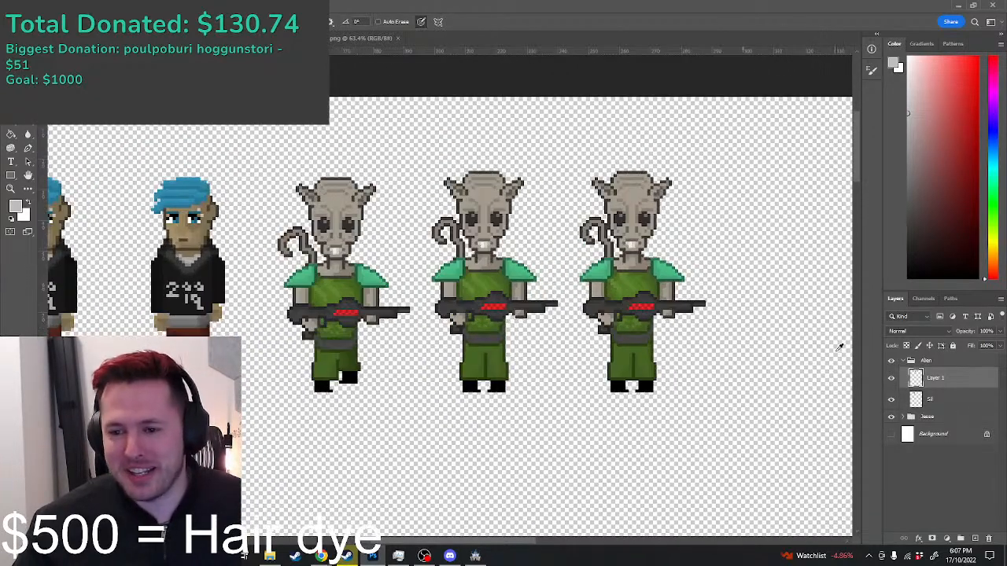
key(m)
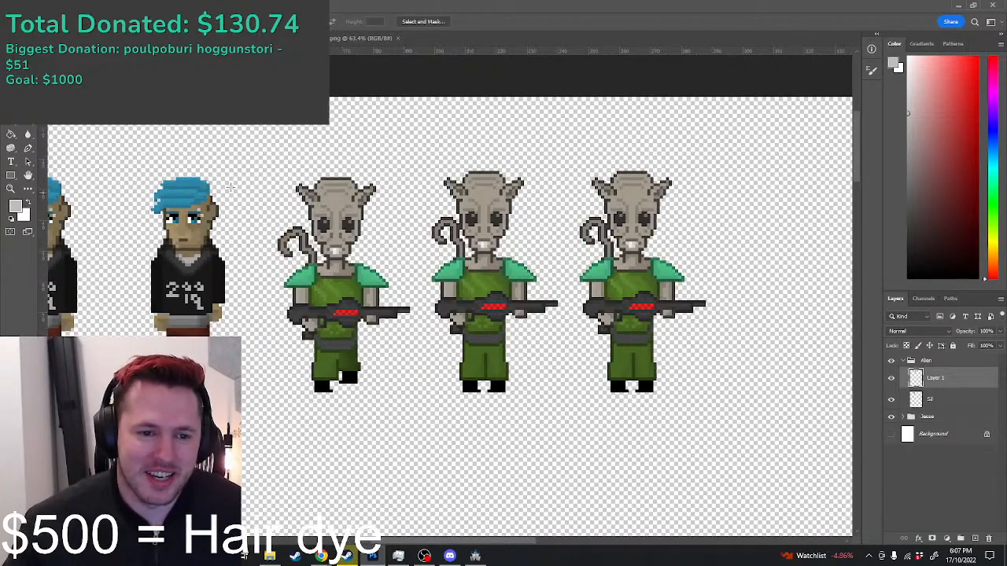
mouse_move(260, 172)
mouse_down()
mouse_move(722, 376)
mouse_move(720, 408)
mouse_up()
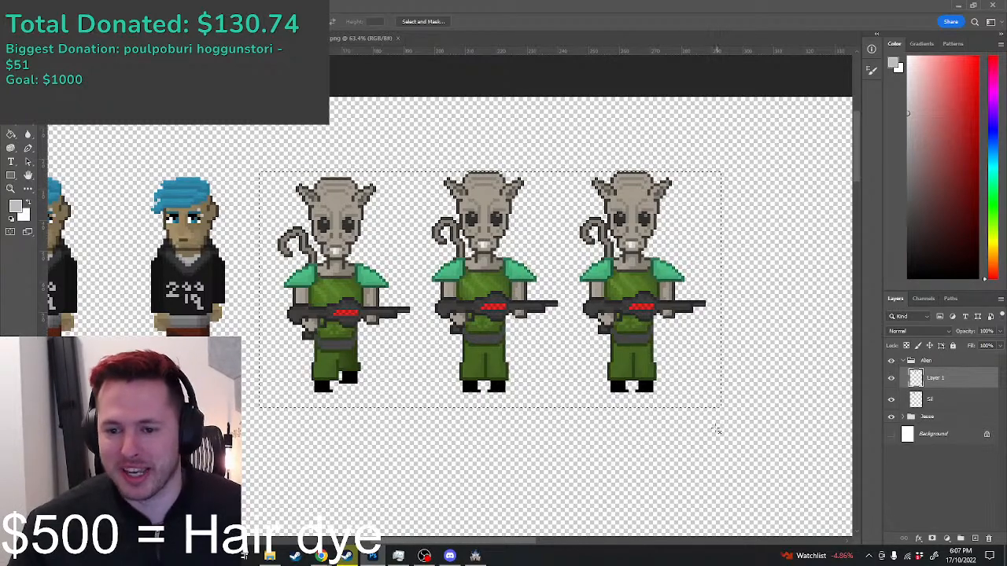
key(ctrl+d)
scroll(603, 391, up, 1)
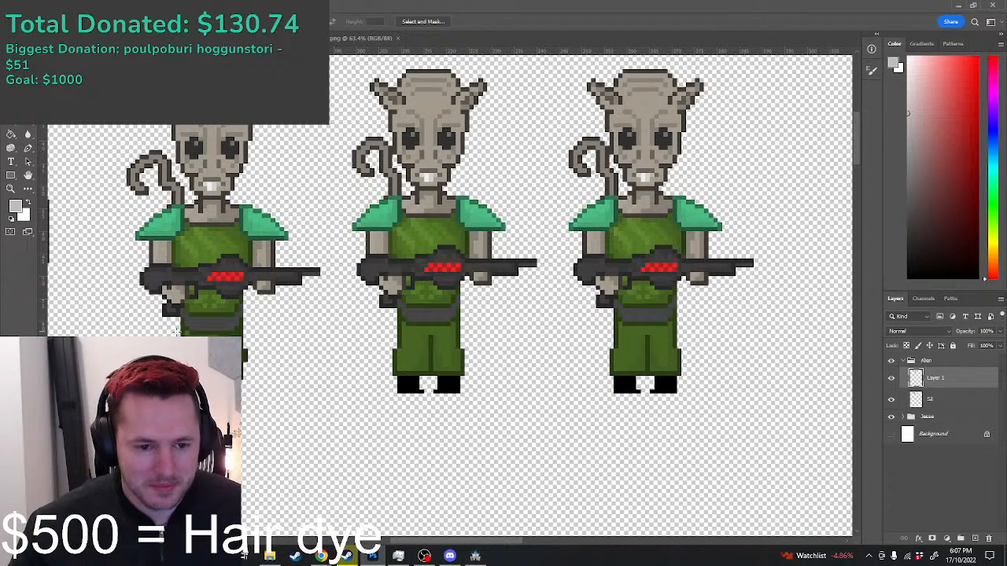
Step: Raise the lower trouser leg and boot on the viewer's left of the third alien
mouse_move(181, 312)
mouse_down()
mouse_move(289, 393)
mouse_move(307, 422)
mouse_move(164, 326)
mouse_move(173, 312)
mouse_up()
key(ctrl+d)
scroll(542, 397, up, 1)
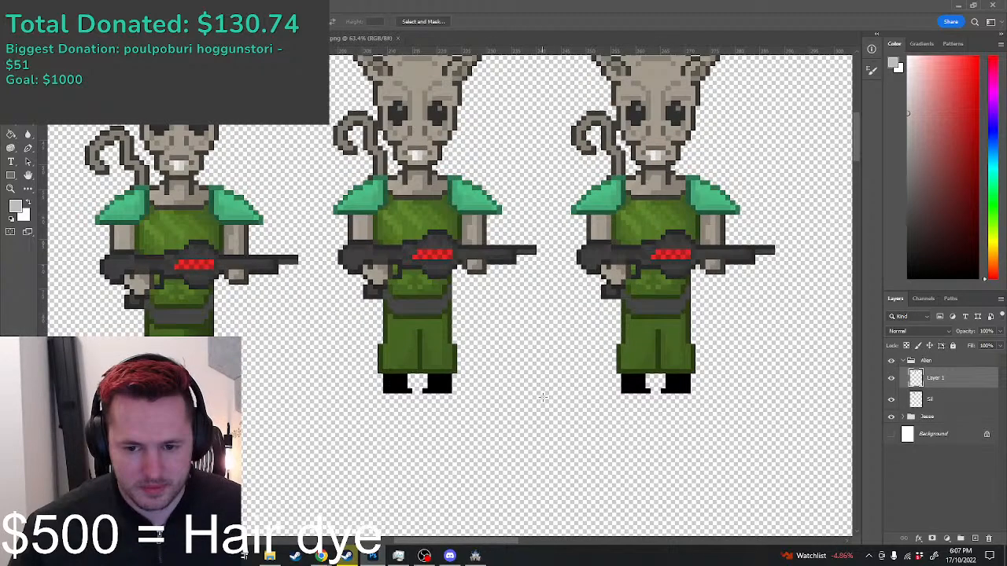
scroll(624, 329, up, 3)
mouse_move(600, 336)
mouse_down()
mouse_move(672, 427)
mouse_move(665, 433)
mouse_up()
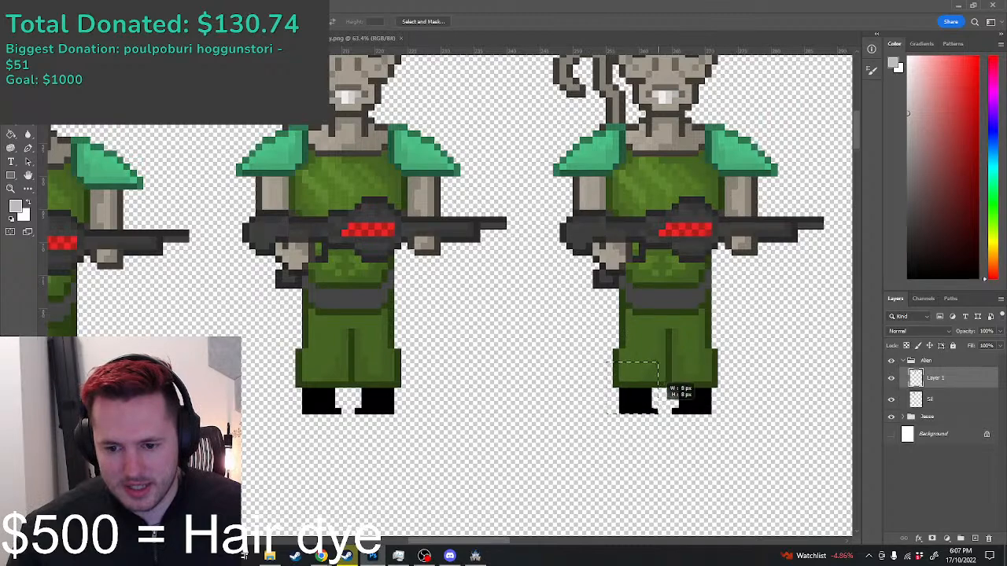
key(ctrl+t)
drag(641, 408, 657, 362)
key(Return)
key(ctrl+d)
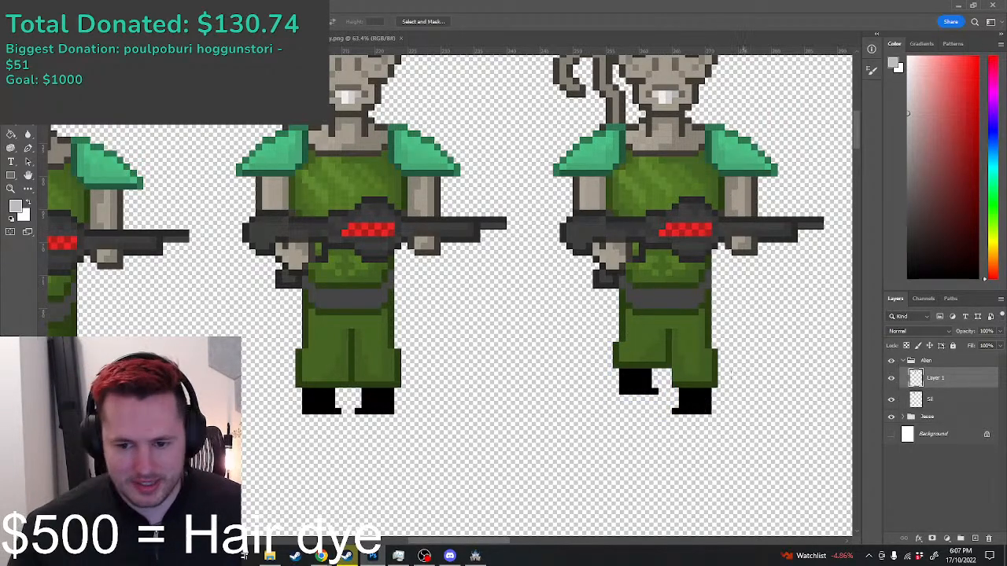
Step: Extend the dark green outline down the inner edge of the third alien's standing leg, sampling the existing outline colour
scroll(690, 397, up, 1)
key(b)
alt+click(667, 354)
scroll(529, 417, down, 1)
scroll(529, 417, down, 3)
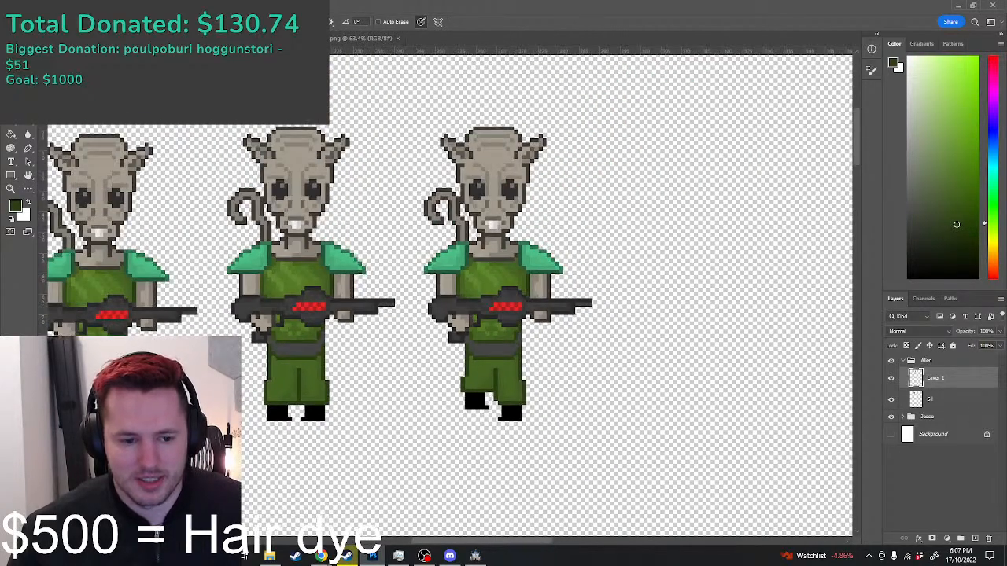
scroll(509, 393, up, 3)
scroll(176, 386, down, 4)
scroll(91, 393, up, 6)
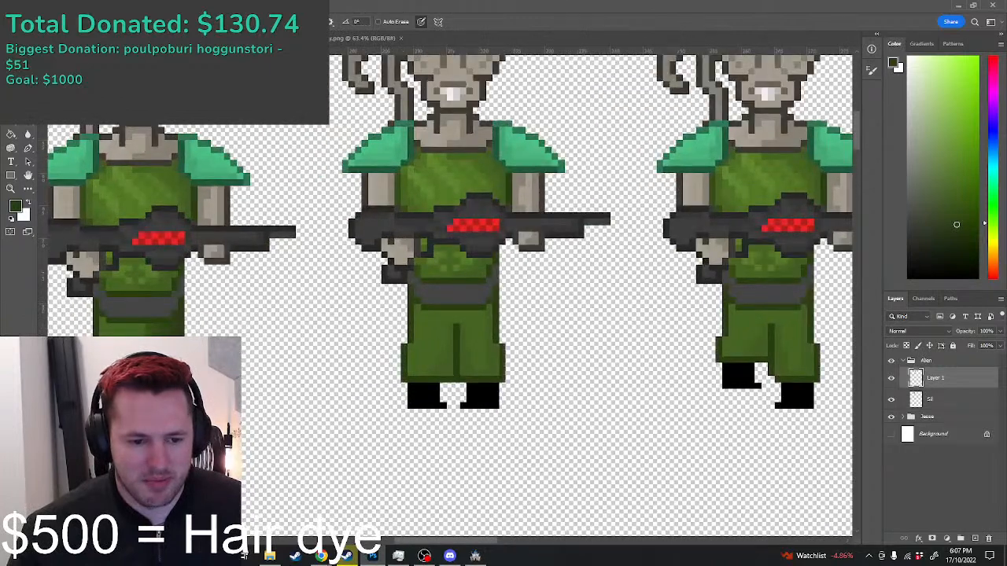
Step: Select the whole raised trouser leg of the third alien along its outline, leaving out the boot
click(935, 406)
key(m)
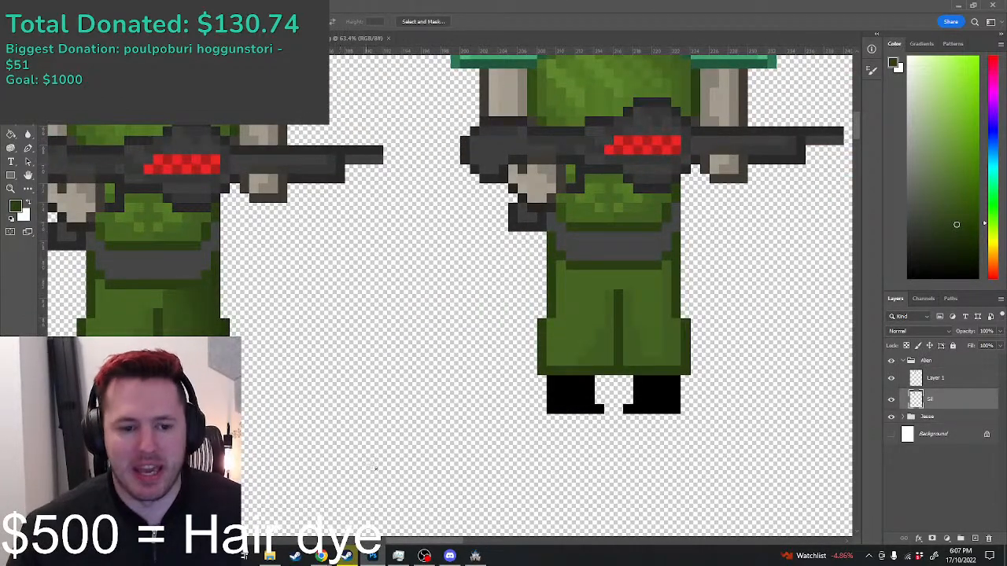
scroll(381, 460, down, 4)
scroll(381, 460, up, 2)
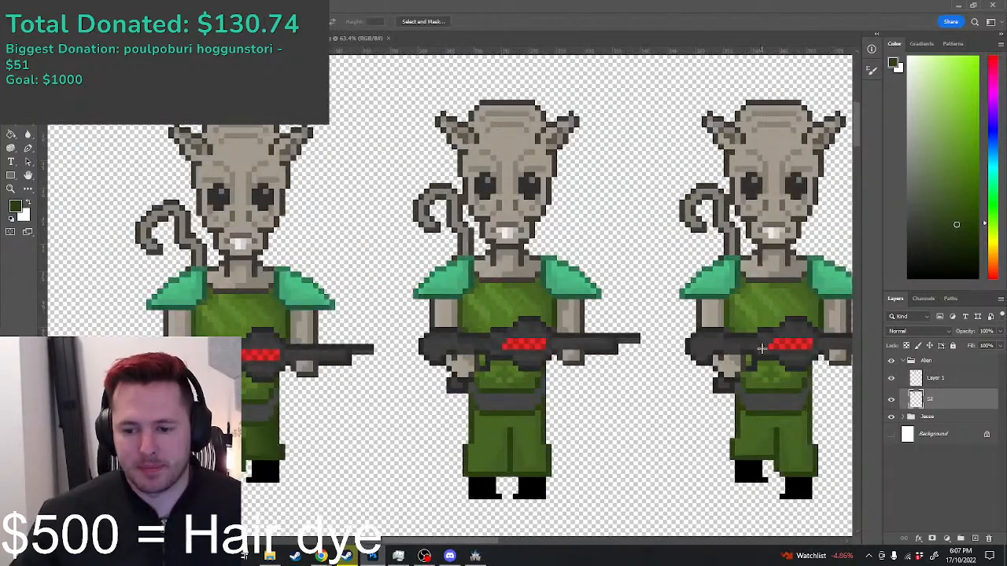
scroll(760, 378, down, 3)
scroll(760, 377, up, 5)
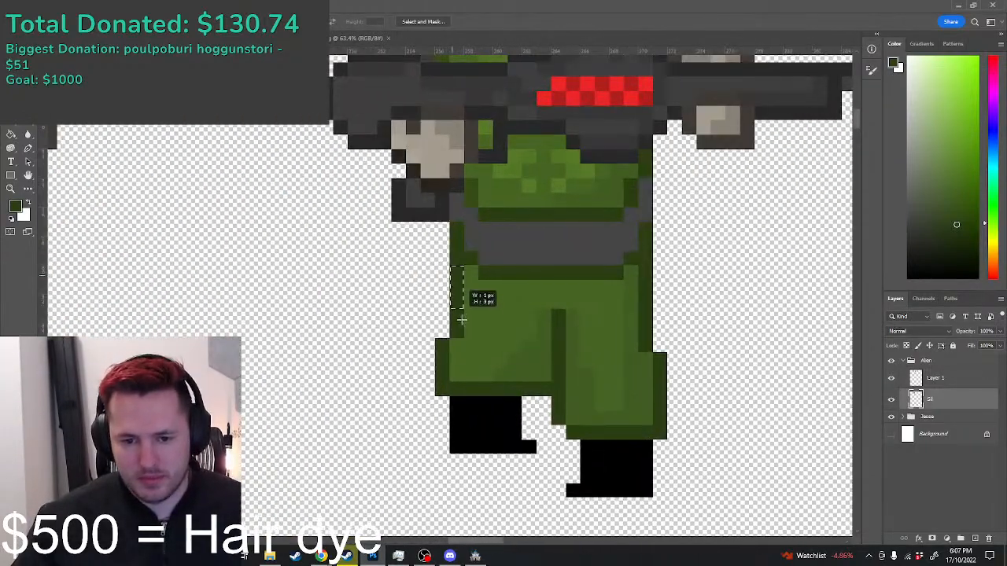
drag(462, 319, 477, 338)
drag(549, 284, 451, 394)
drag(439, 328, 455, 389)
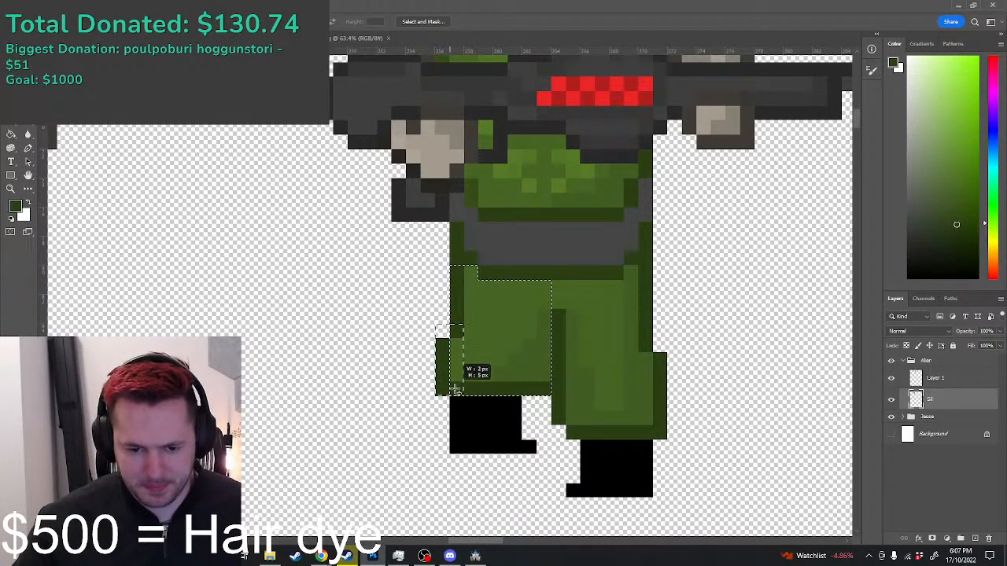
drag(439, 327, 438, 327)
Step: Shade the selected raised trouser leg on Layer 1 with a soft black brush, darkest at its outer edge
key(b)
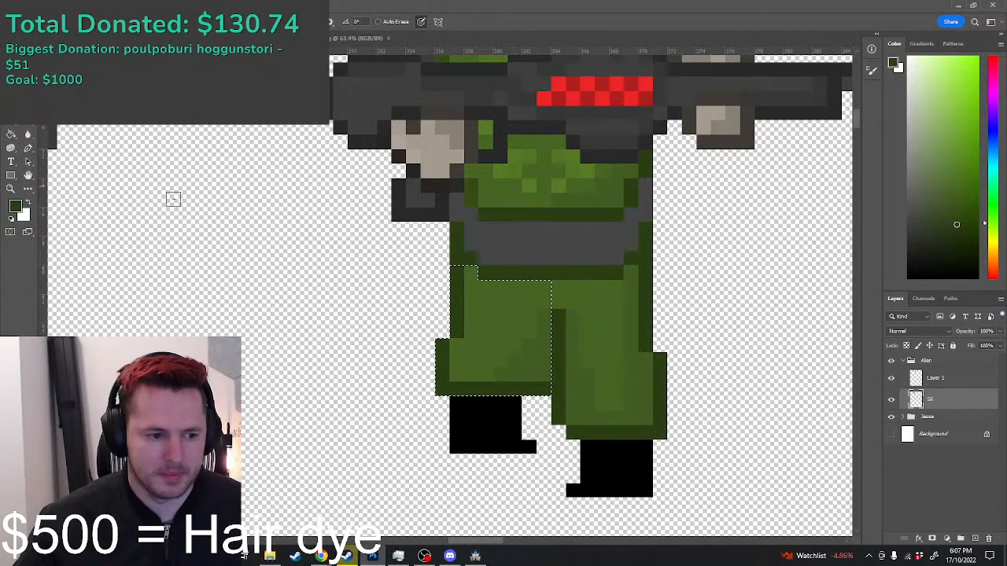
click(15, 127)
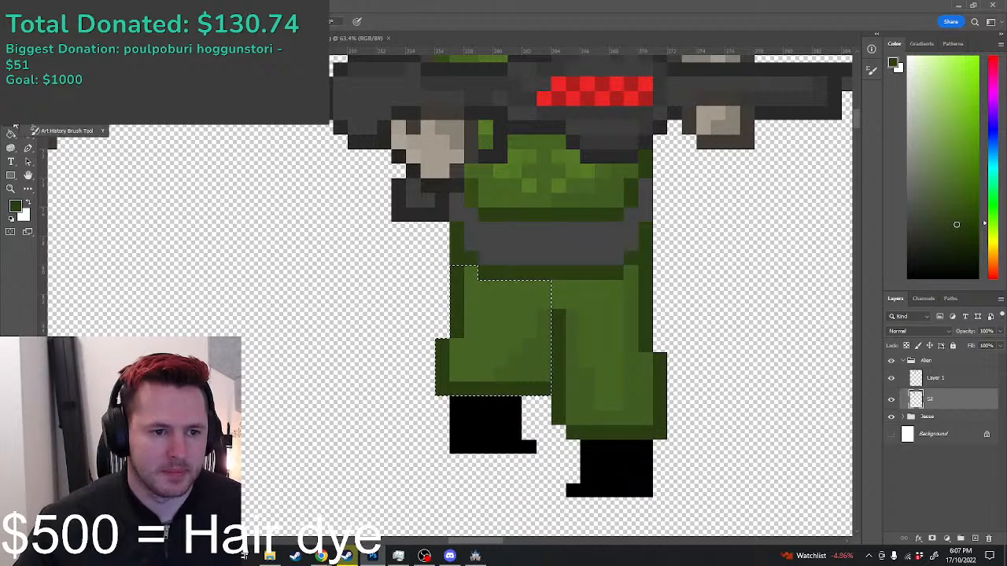
click(11, 108)
click(59, 109)
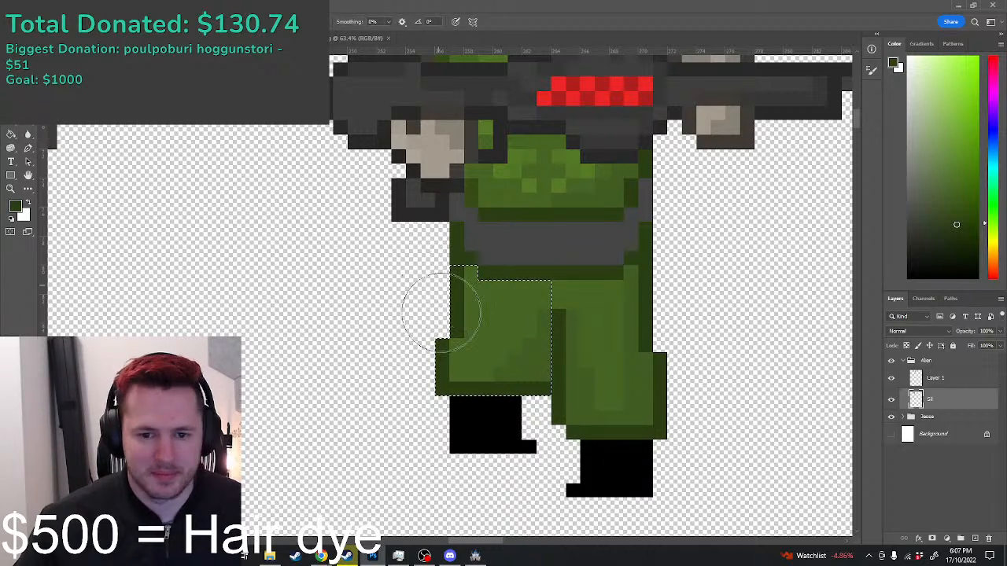
key(d)
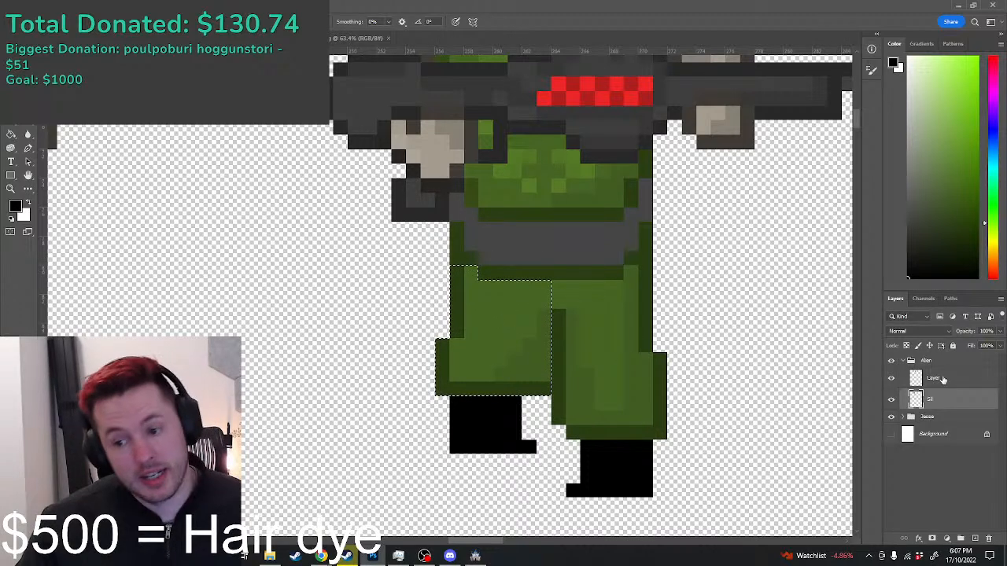
click(939, 377)
drag(438, 407, 471, 348)
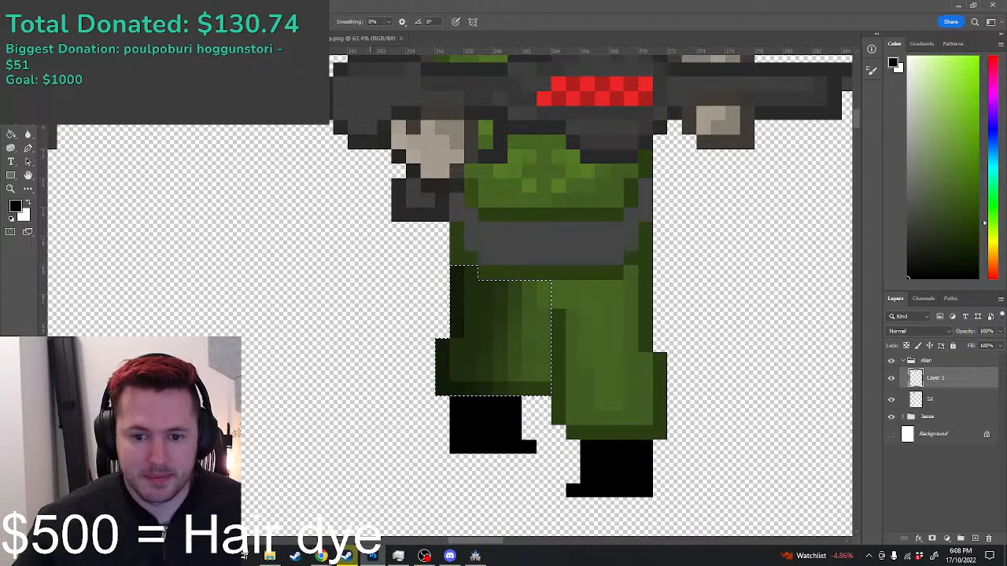
drag(462, 402, 485, 324)
key(ctrl+z)
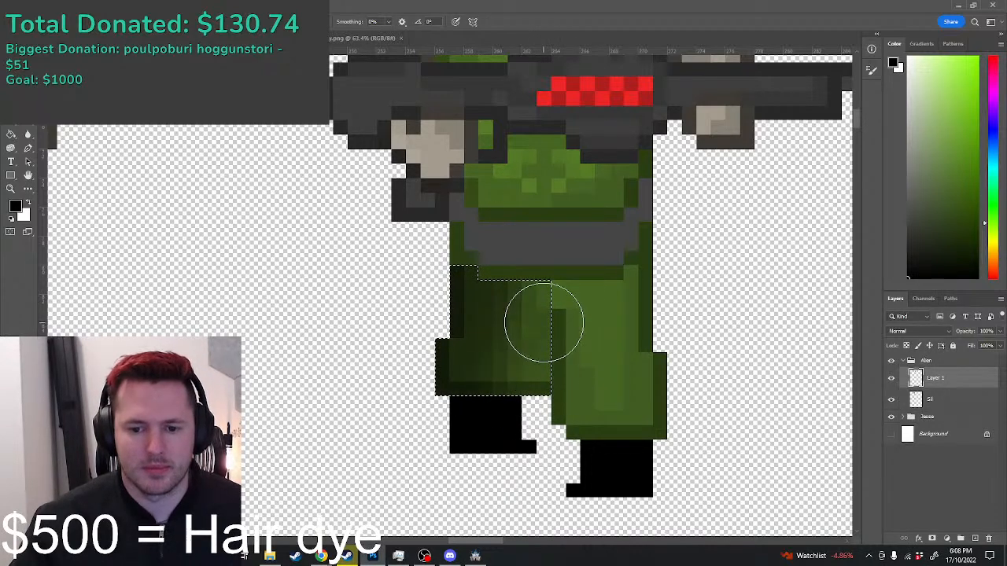
key(m)
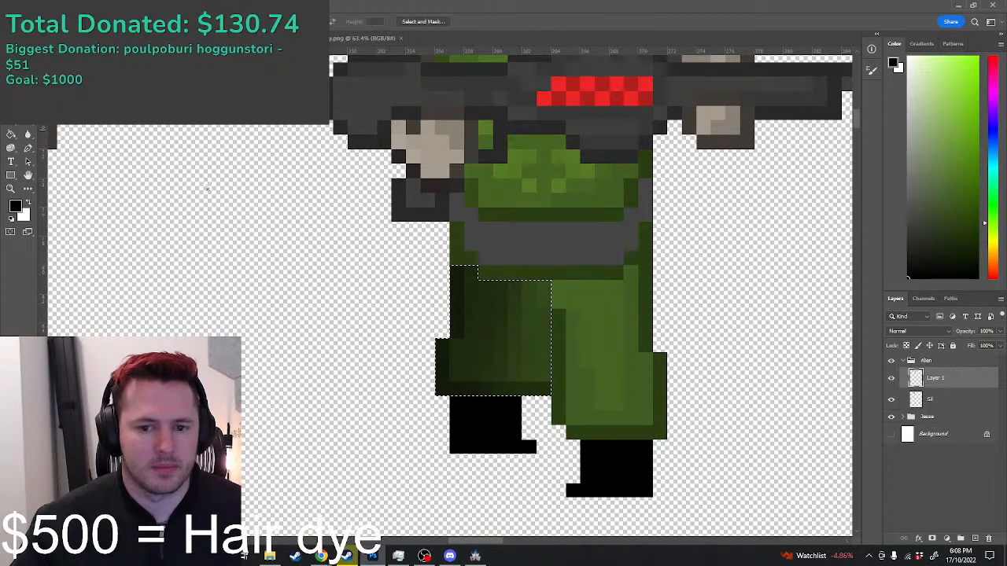
Step: Shift the third alien's head, torso and gun down slightly while leaving the lower legs in place
scroll(146, 138, down, 8)
scroll(143, 195, up, 3)
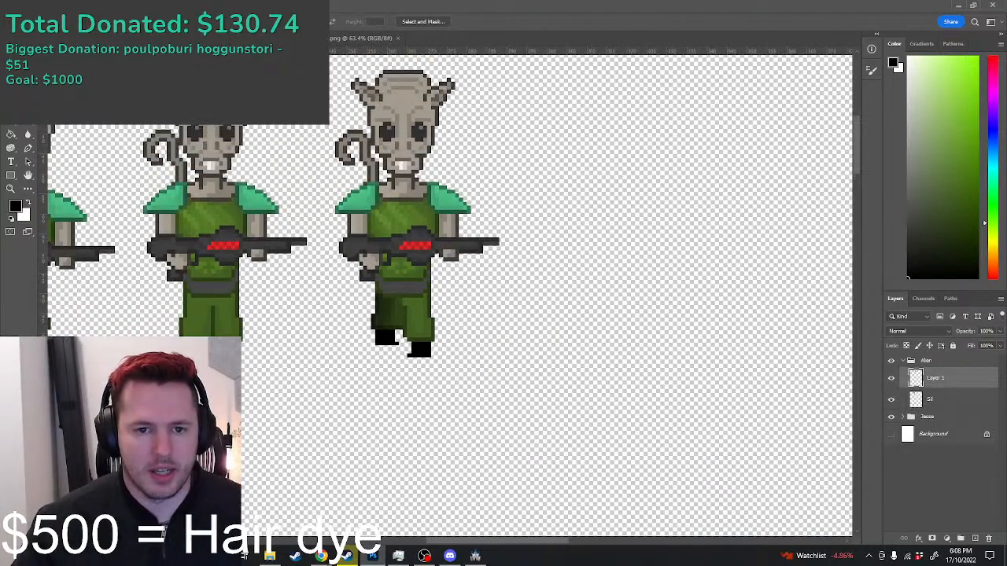
drag(312, 56, 499, 304)
key(ctrl+t)
drag(410, 122, 410, 130)
click(526, 153)
key(ctrl+d)
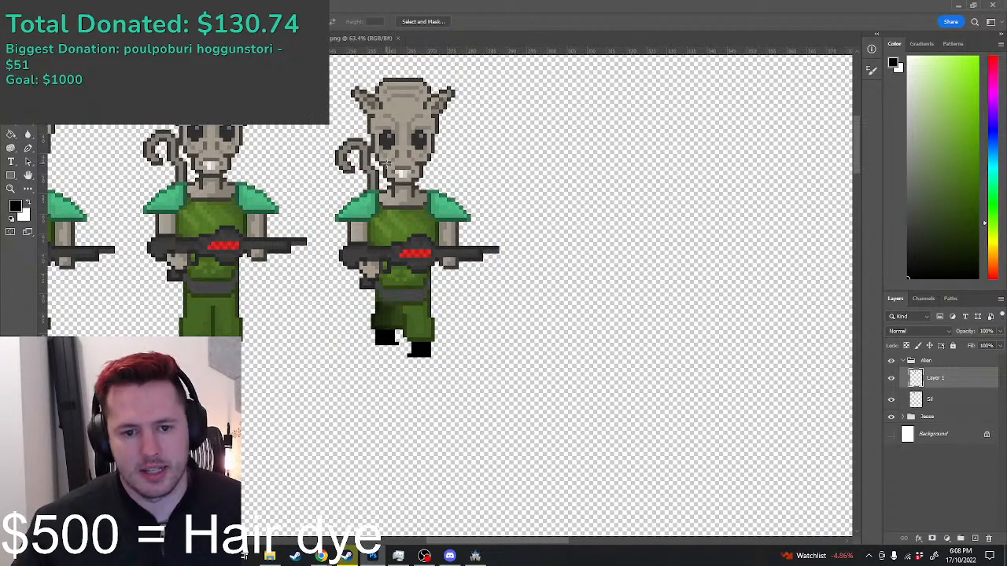
Step: Raise the curl of the third alien's tail slightly, including a further nudge up for its outer end
scroll(385, 162, down, 3)
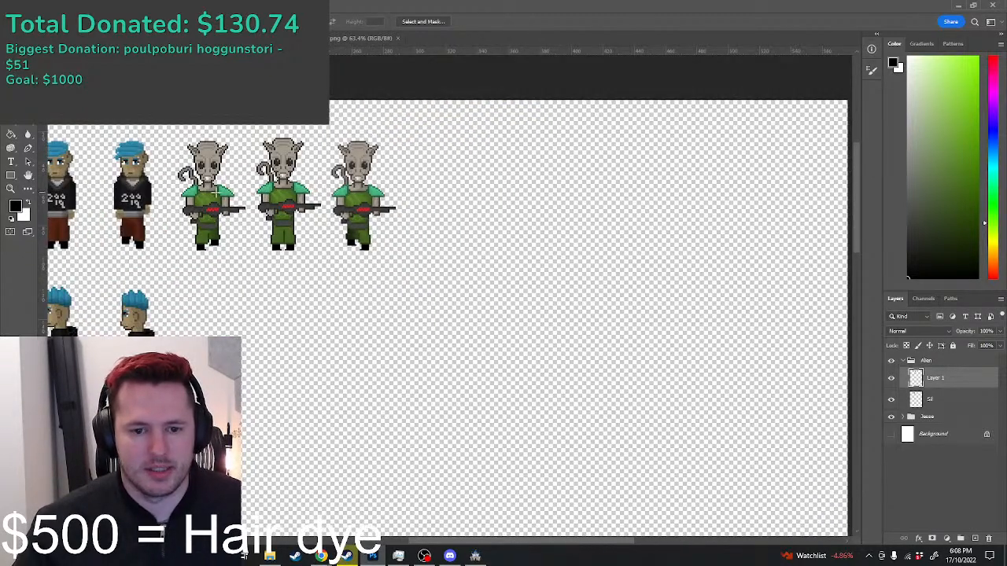
scroll(219, 185, up, 5)
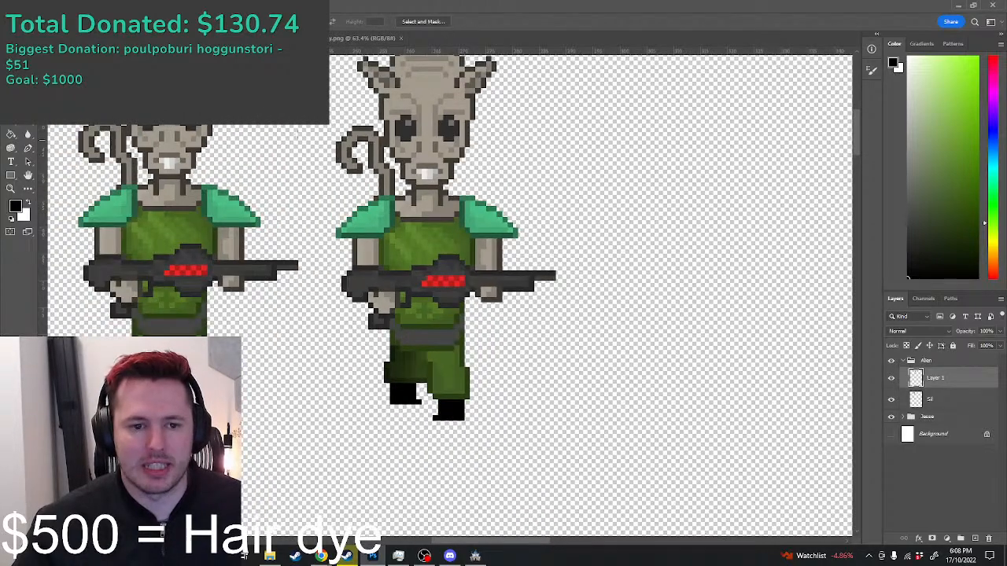
scroll(298, 135, up, 2)
drag(333, 107, 394, 224)
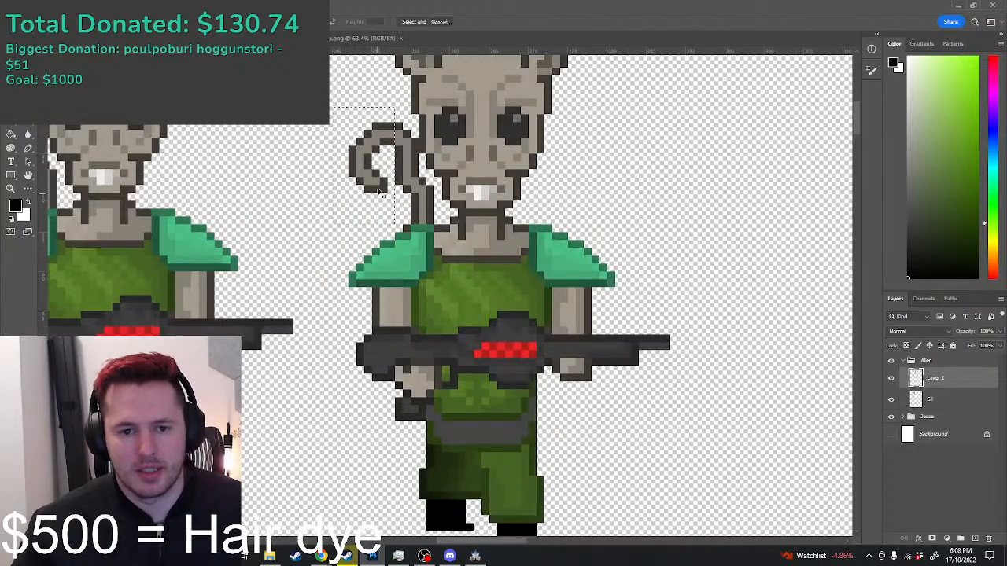
key(ctrl+t)
drag(375, 184, 376, 176)
key(Return)
drag(324, 130, 379, 192)
key(ctrl+t)
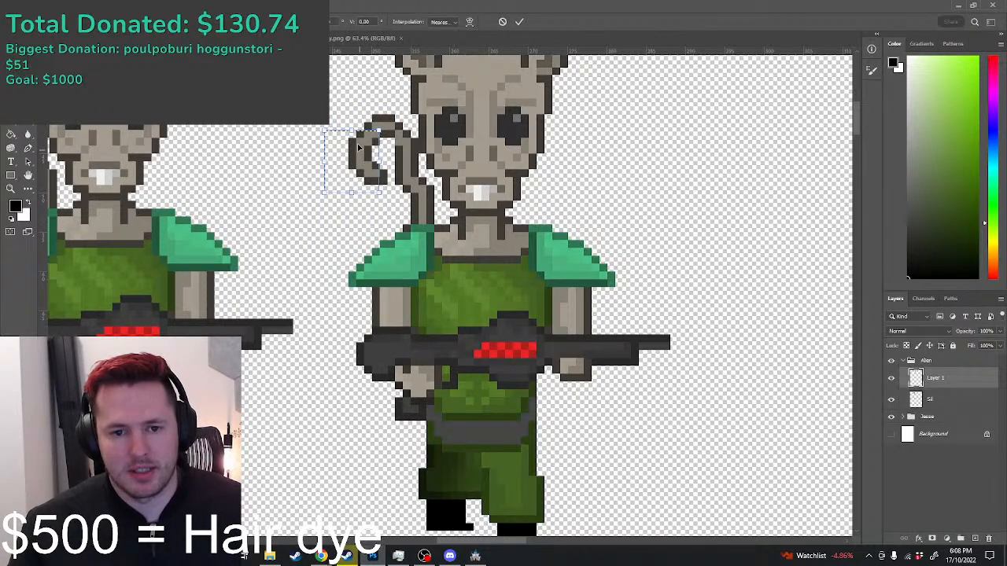
drag(359, 147, 360, 139)
key(Return)
key(ctrl+d)
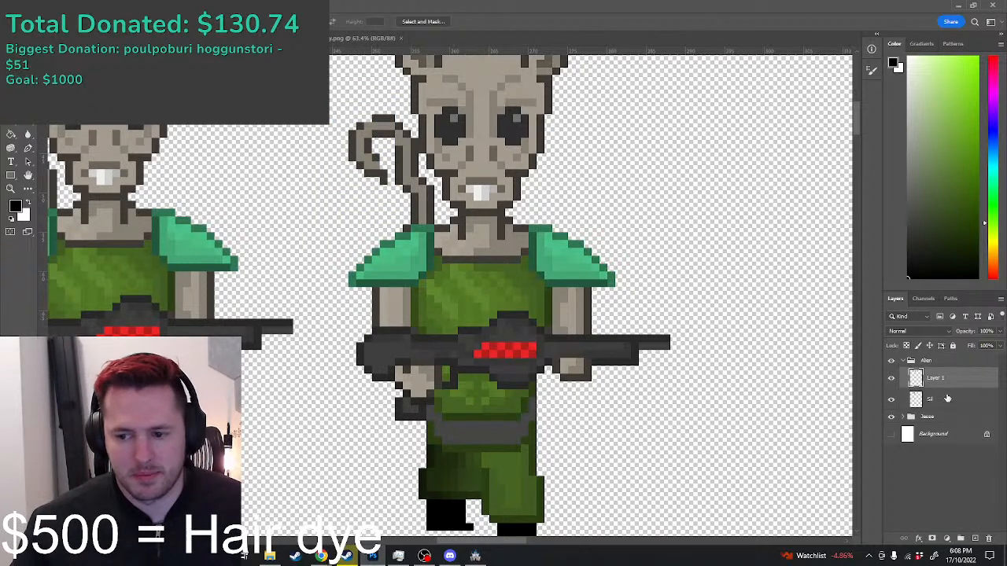
Step: Merge Layer 1 into the sprite layer beneath it and clean up the outline at the tip of the third alien's tail
right_click(934, 402)
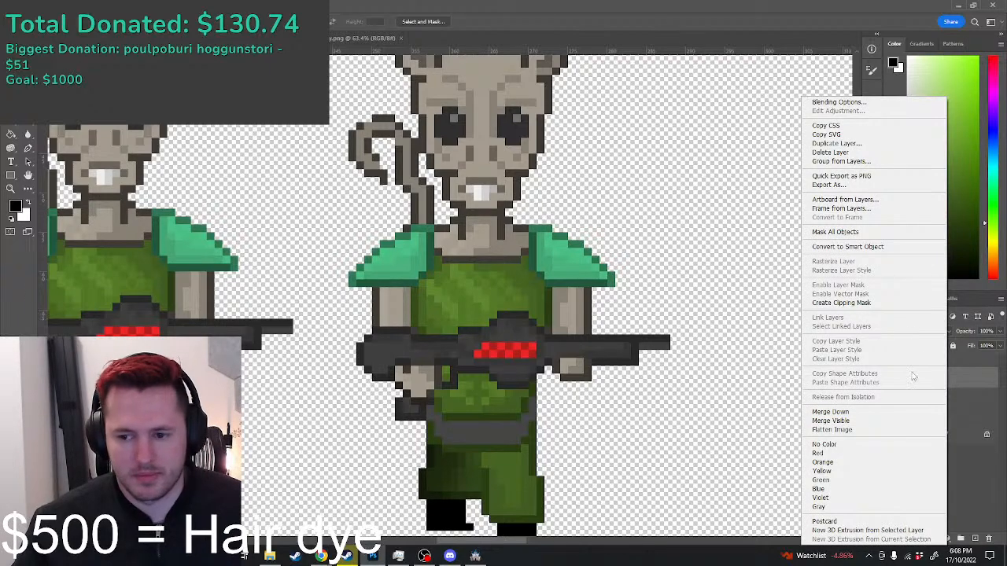
click(834, 411)
scroll(356, 118, up, 2)
key(b)
scroll(423, 186, up, 2)
alt+click(415, 231)
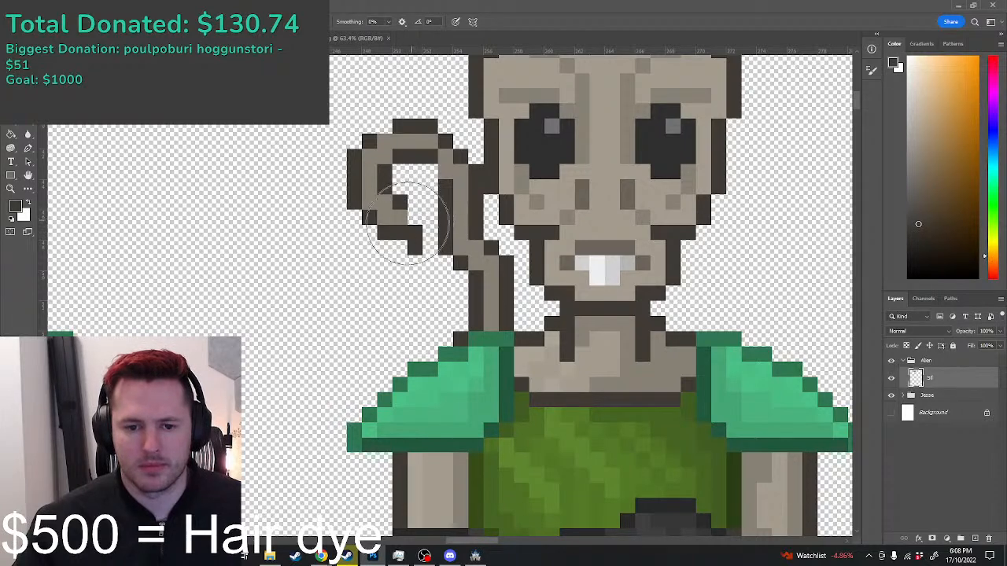
key(shift+b)
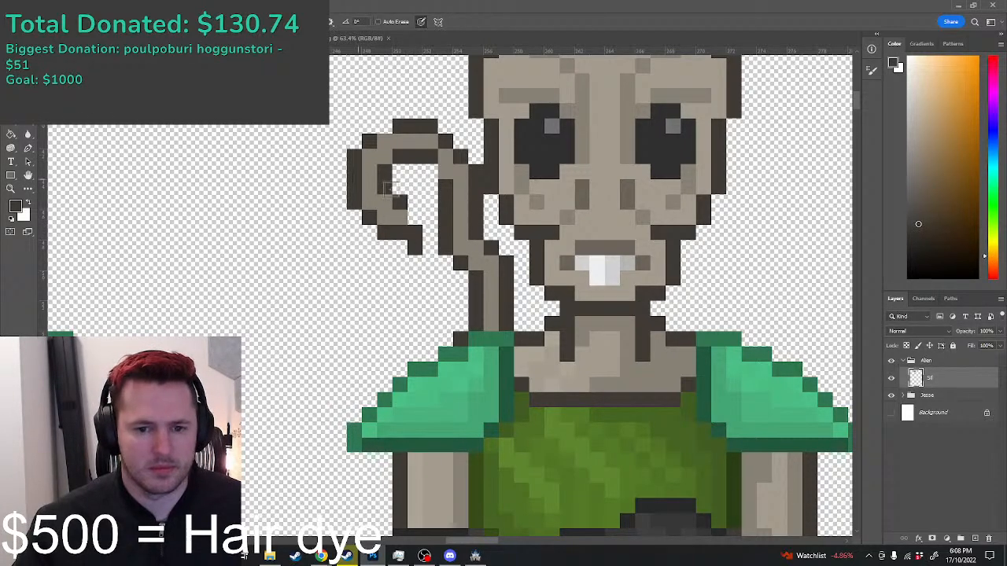
mouse_move(415, 232)
mouse_down()
mouse_move(414, 217)
mouse_move(422, 254)
mouse_up()
key(m)
key(Delete)
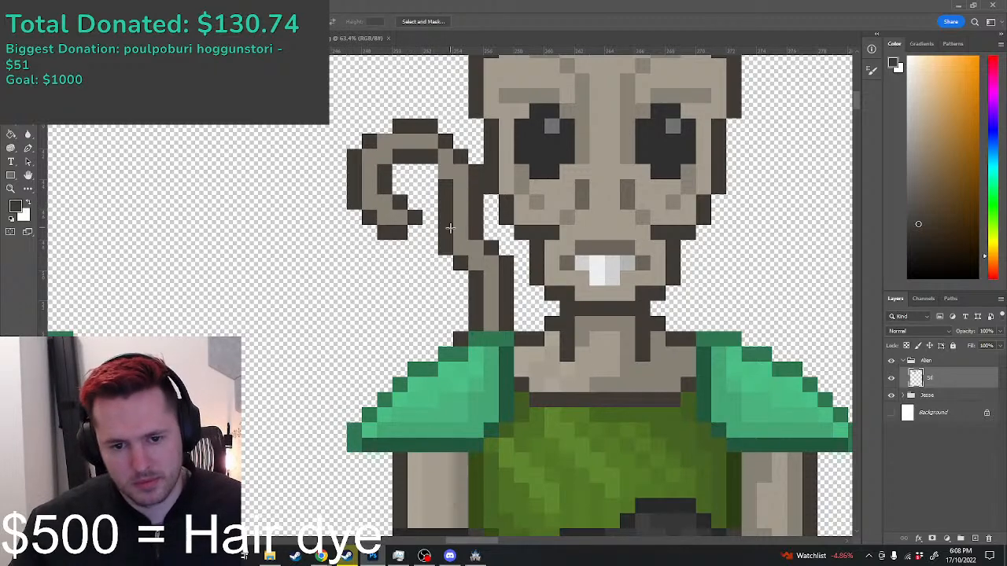
Step: Redraw the dark outline along the top of the tail's curl and erase the excess corner pixel beside the head
key(b)
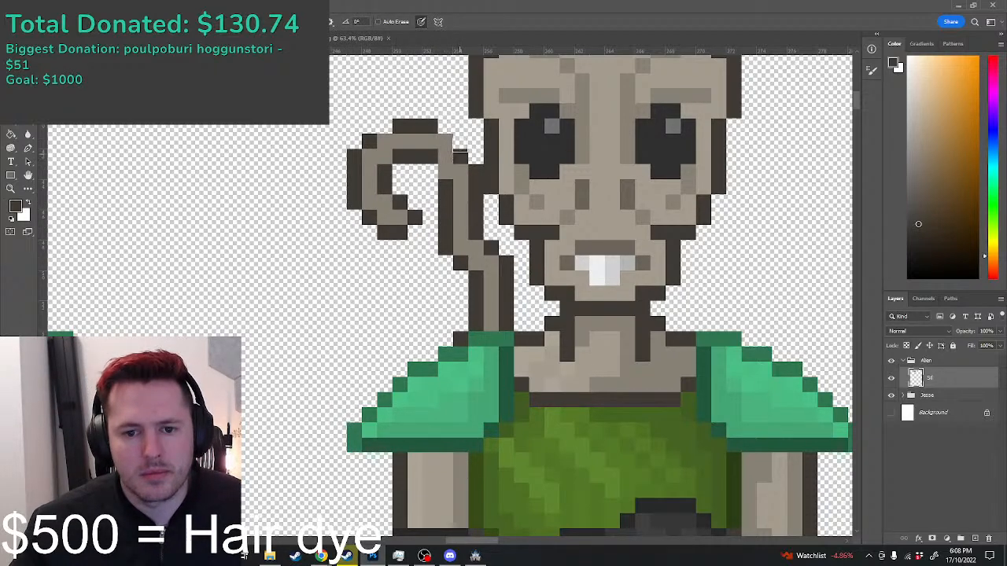
click(385, 127)
scroll(461, 238, down, 4)
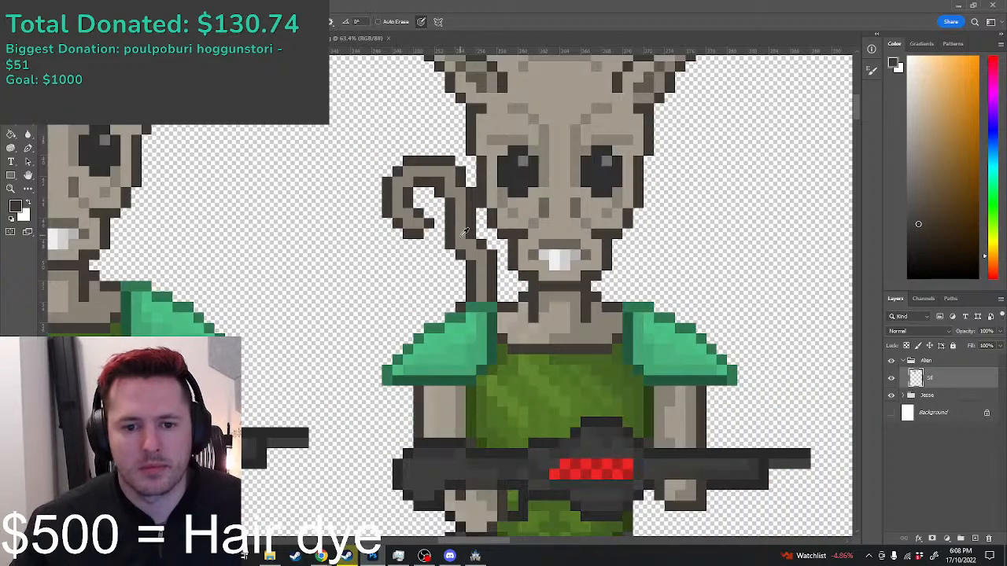
scroll(454, 198, up, 3)
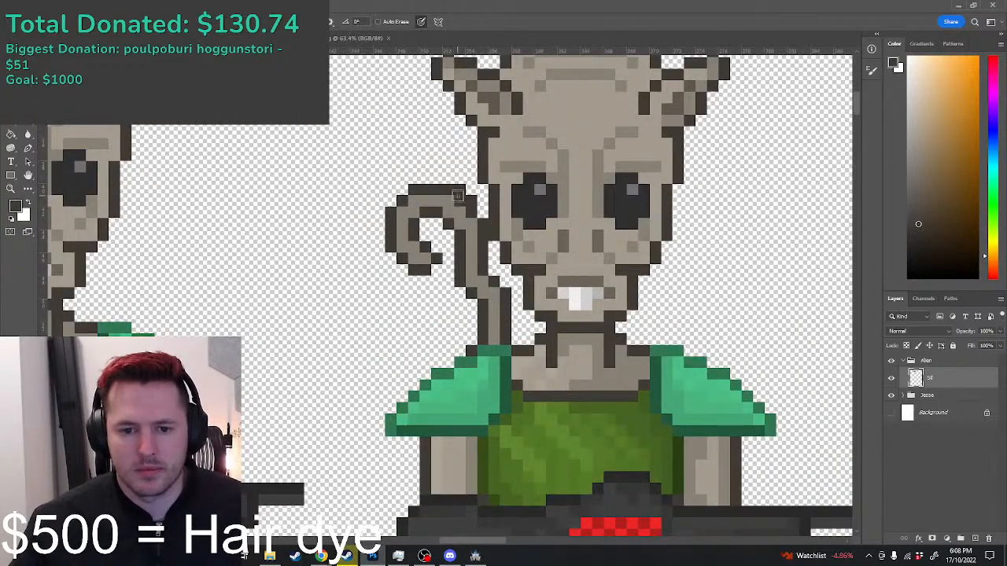
key(m)
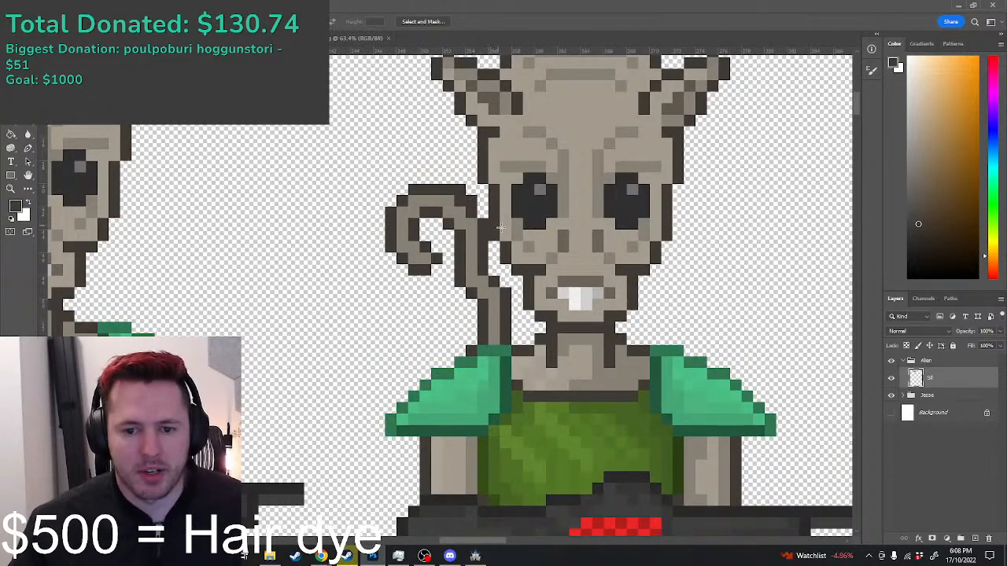
mouse_move(473, 198)
mouse_down()
mouse_move(483, 204)
mouse_move(463, 190)
mouse_up()
key(Delete)
click(474, 206)
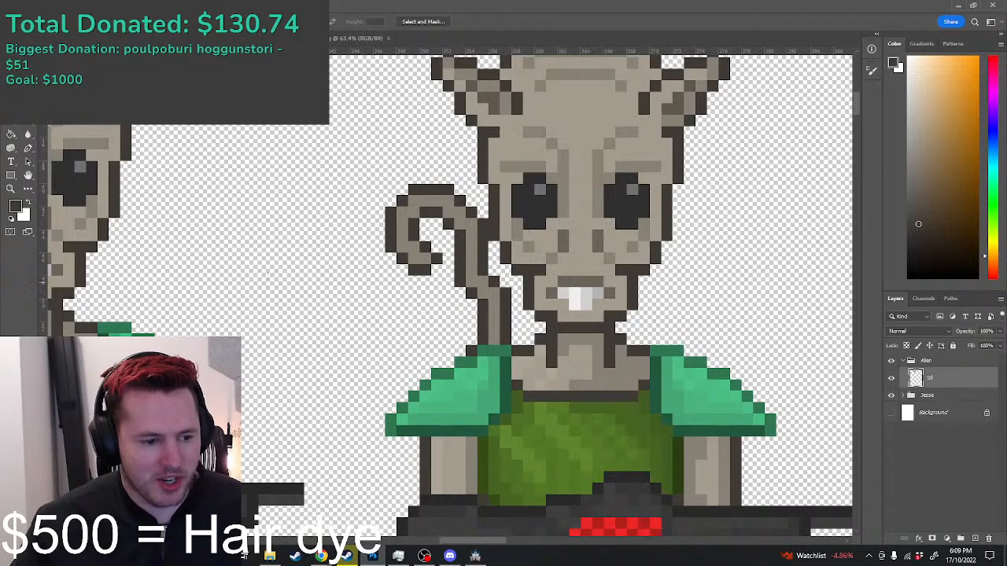
Step: Switch to RPG Maker MZ, launch a playtest of the project, maximise the game window and start a new game
scroll(376, 260, down, 5)
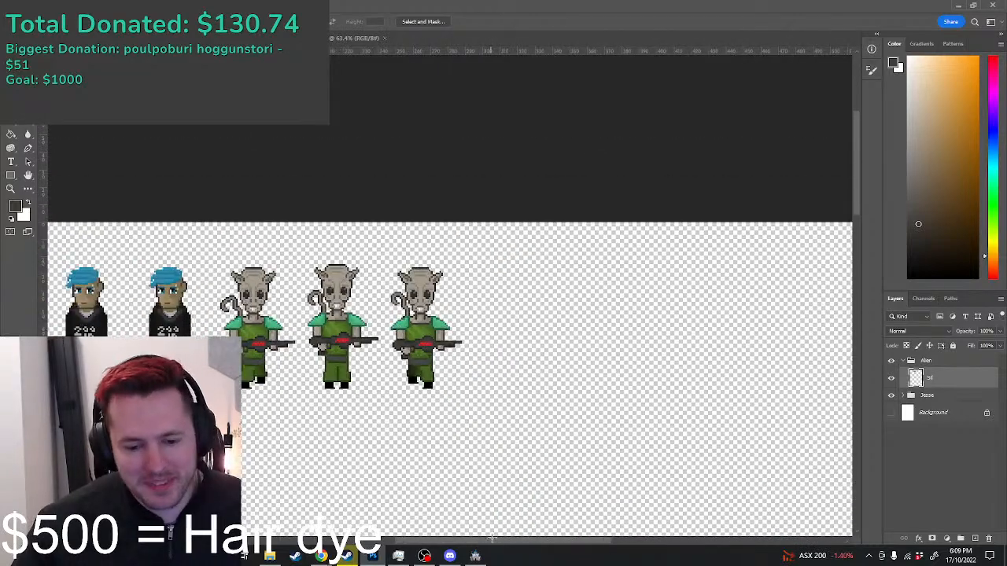
click(475, 556)
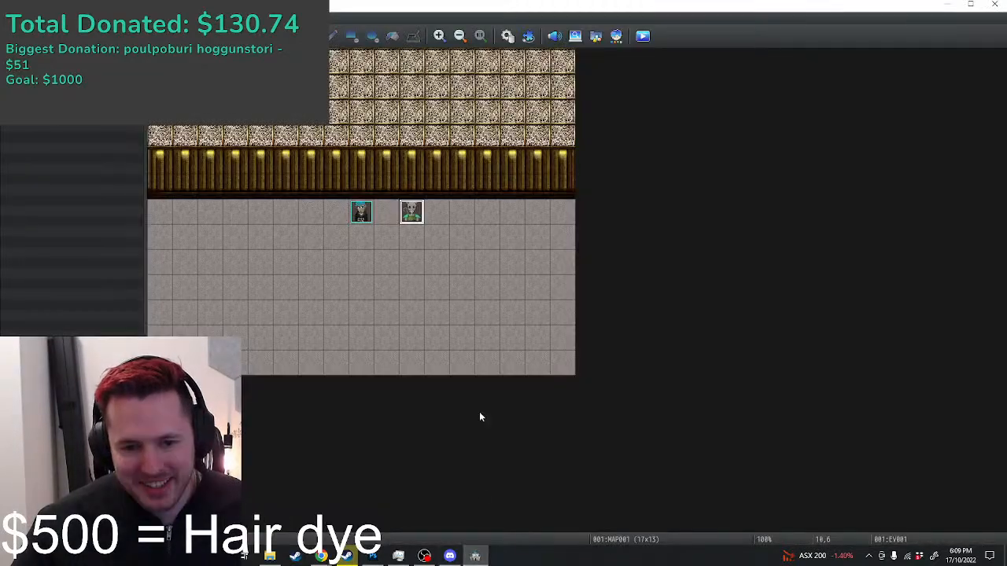
click(643, 37)
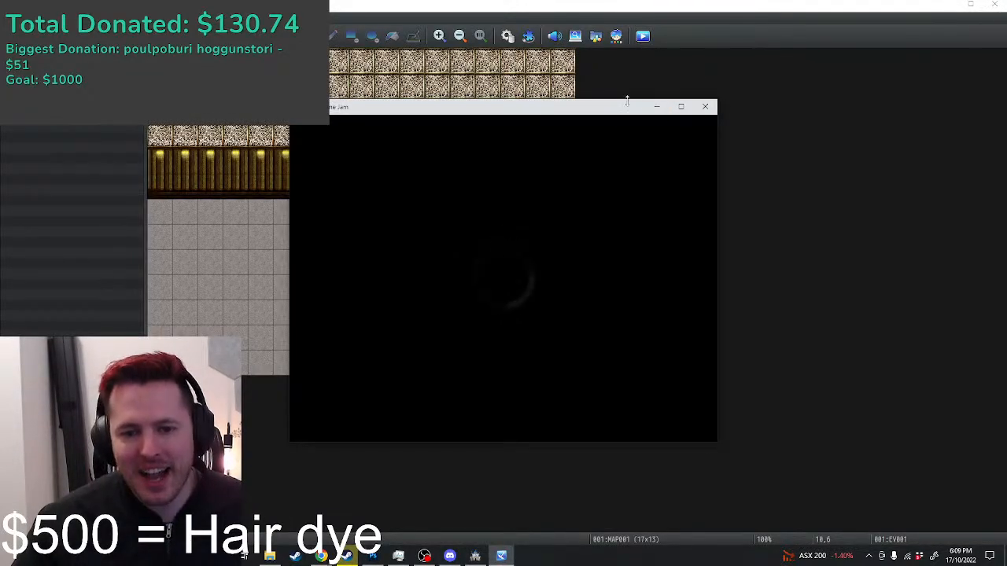
click(681, 105)
click(519, 358)
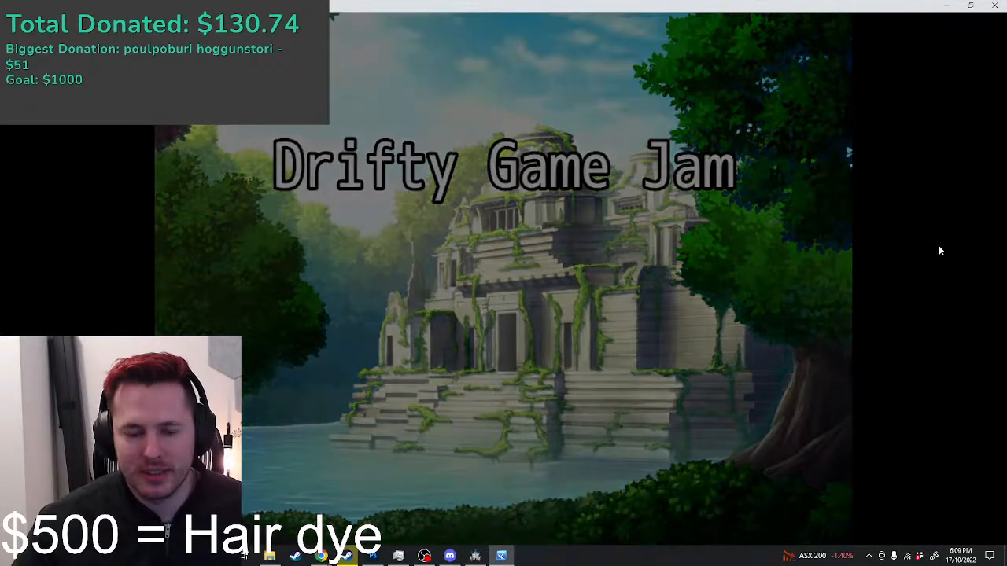
Step: Walk the blue-haired character around the west side of the alien and stop directly beside it to compare the two sprites
key(Down)
key(Right)
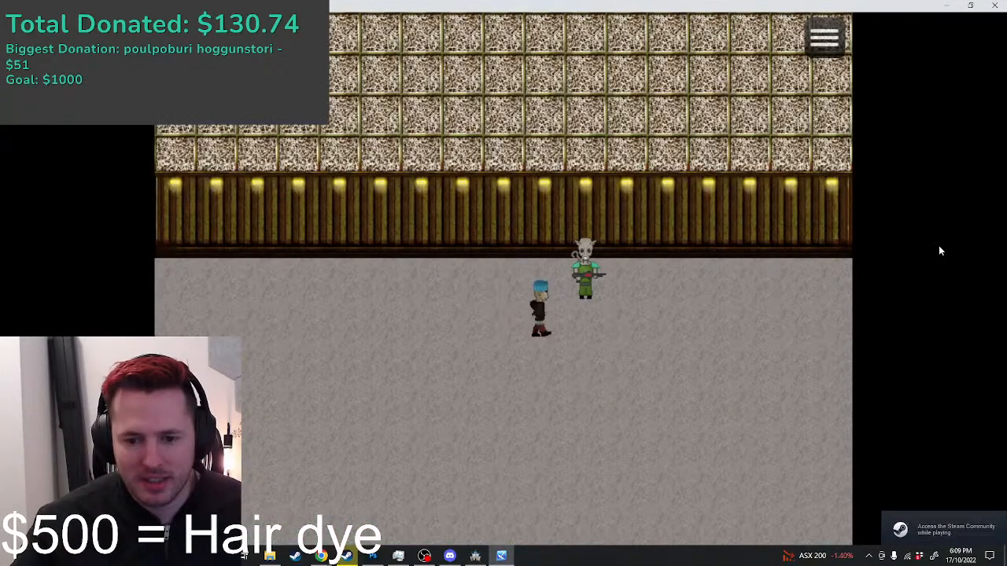
key(Up)
key(Down)
key(Left)
key(Left)
key(Right)
key(Up)
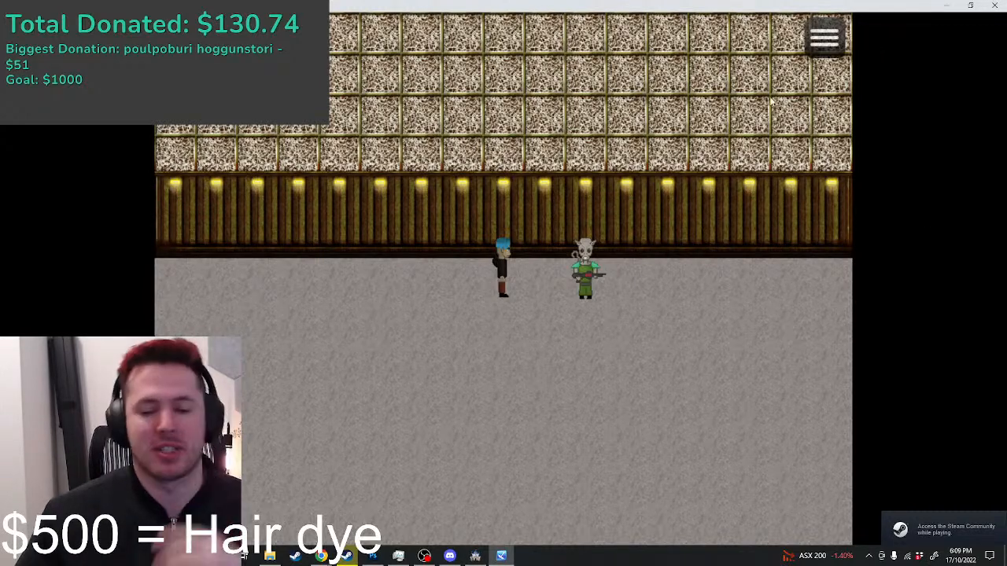
click(557, 313)
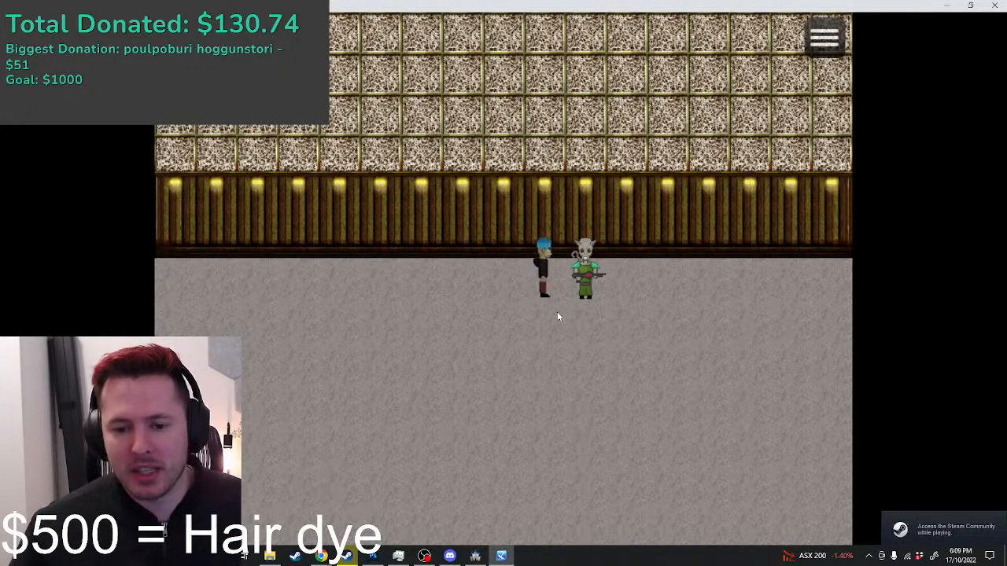
Step: Walk the character around below the alien to its east side for comparison and close the playtest
key(Down)
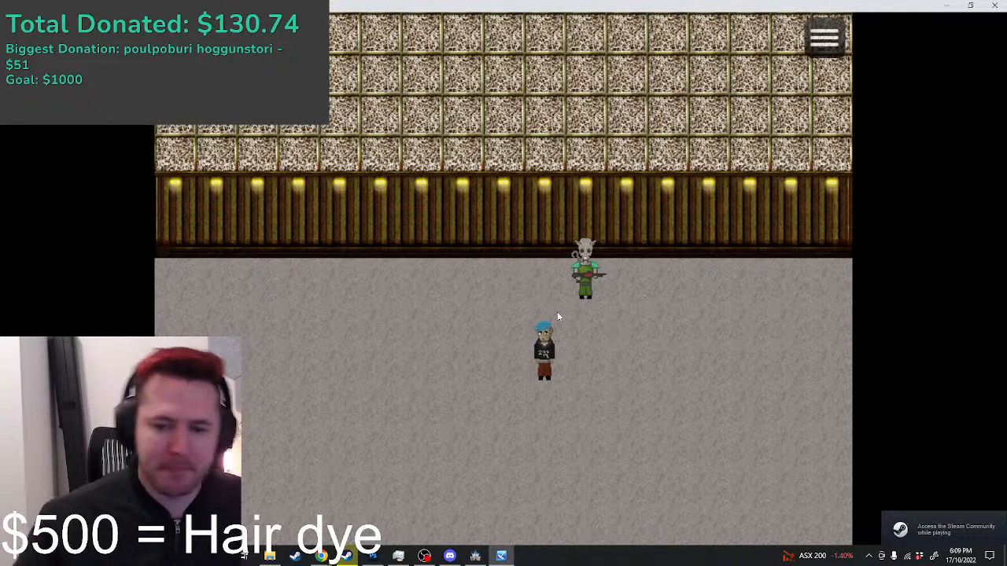
key(Right)
key(Right)
key(Up)
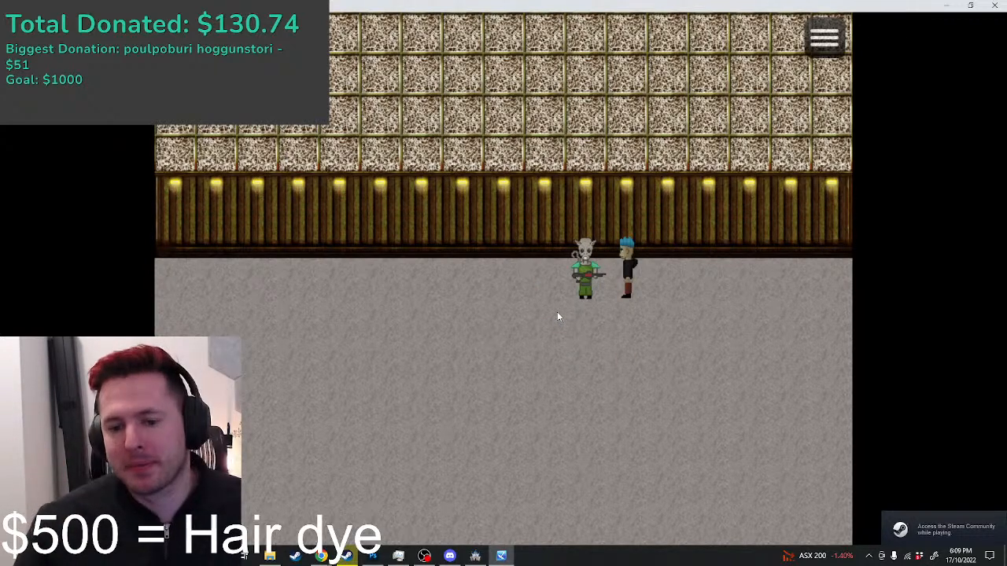
key(Down)
key(Left)
key(Up)
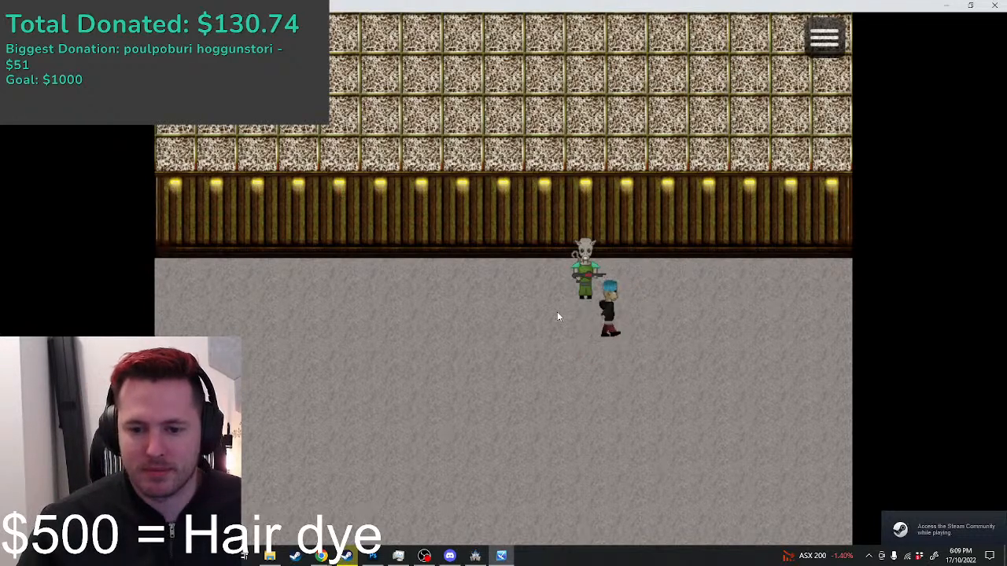
key(Right)
key(Left)
key(Up)
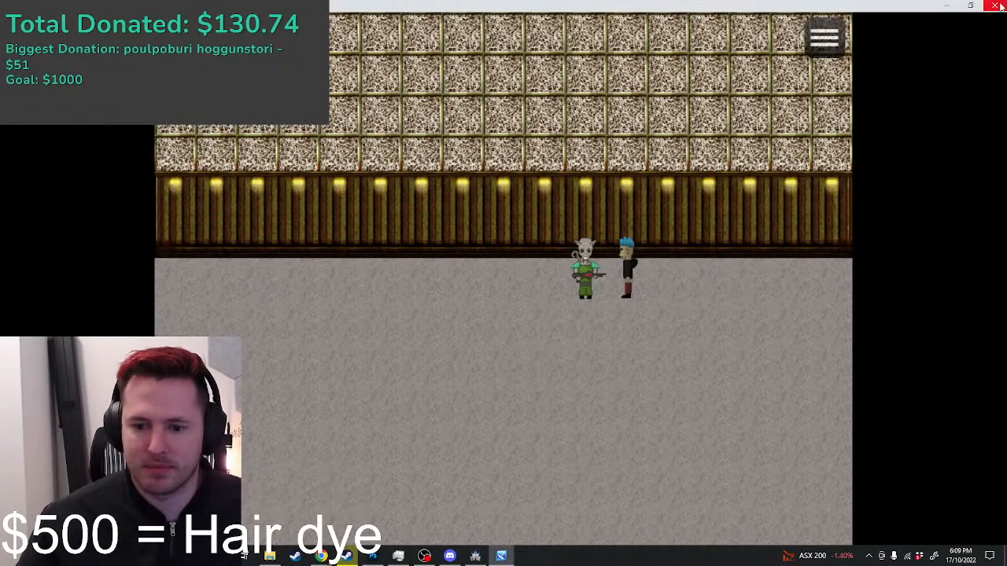
click(996, 7)
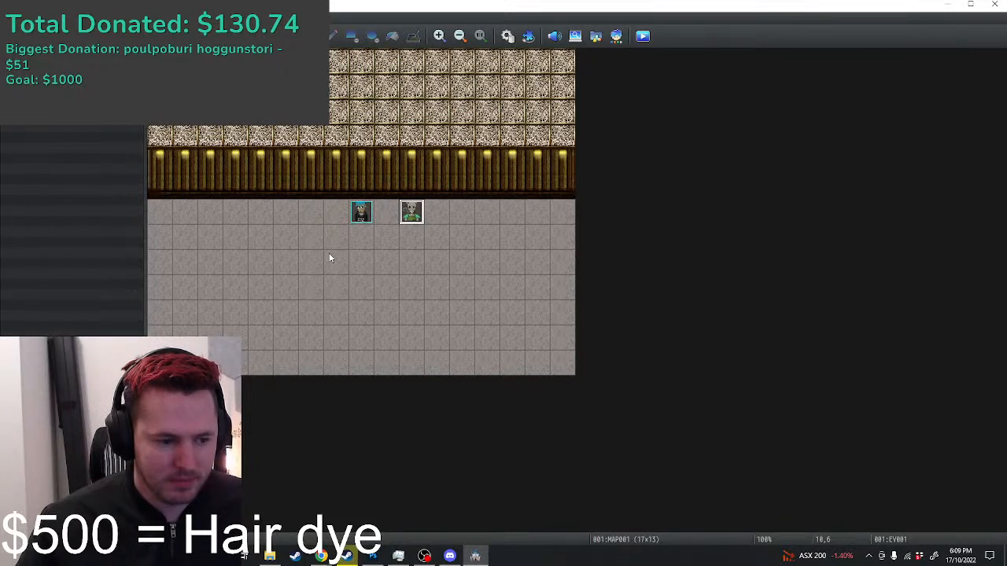
Step: Switch back to Photoshop and review the spacing and look of the three alien frames against the character's frames
click(402, 232)
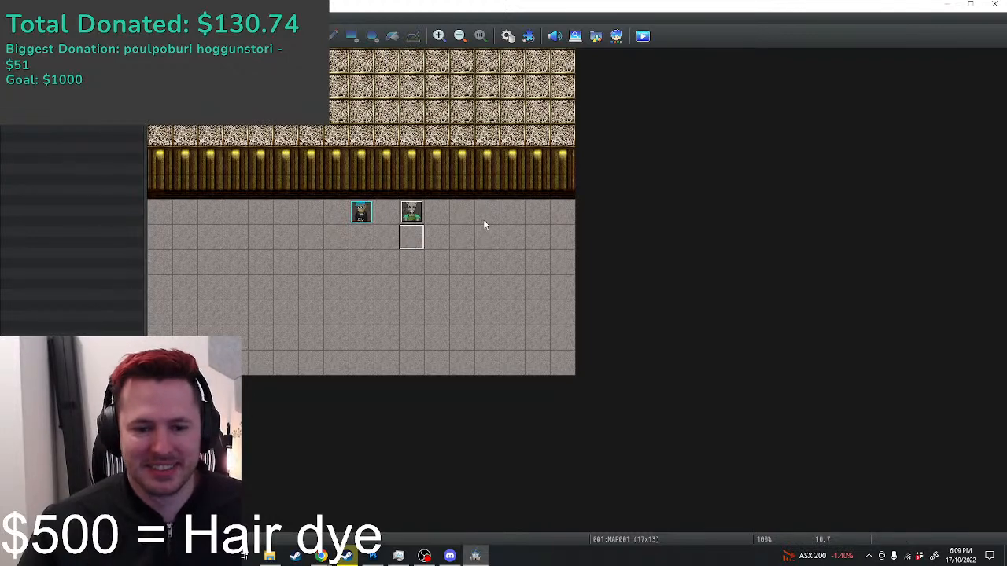
click(437, 212)
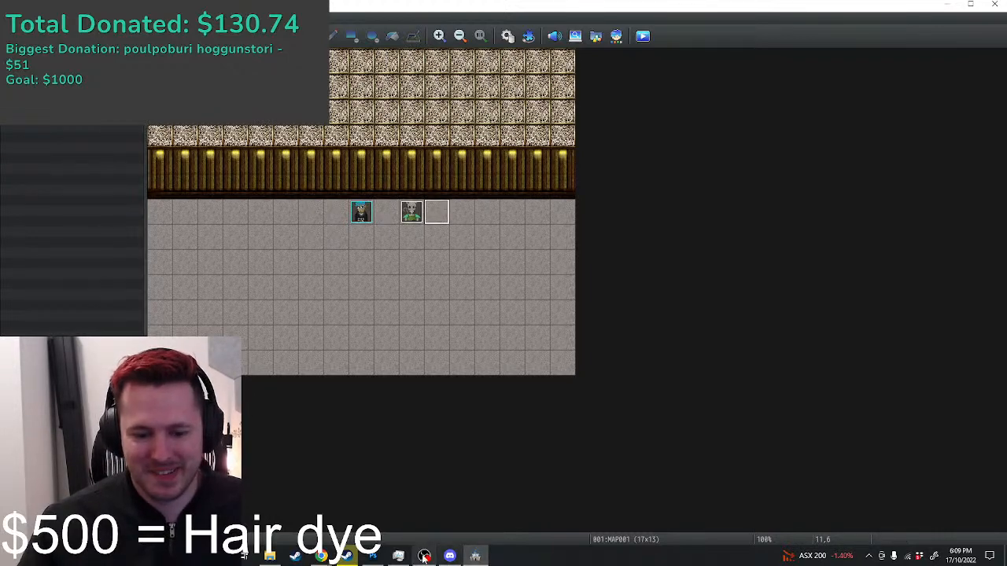
click(372, 556)
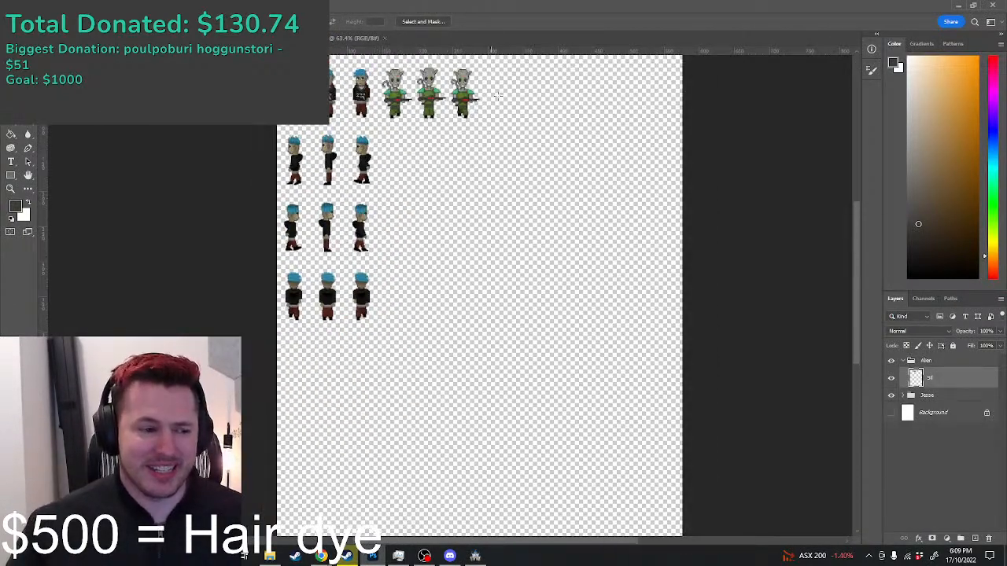
scroll(464, 134, up, 1)
scroll(394, 200, up, 5)
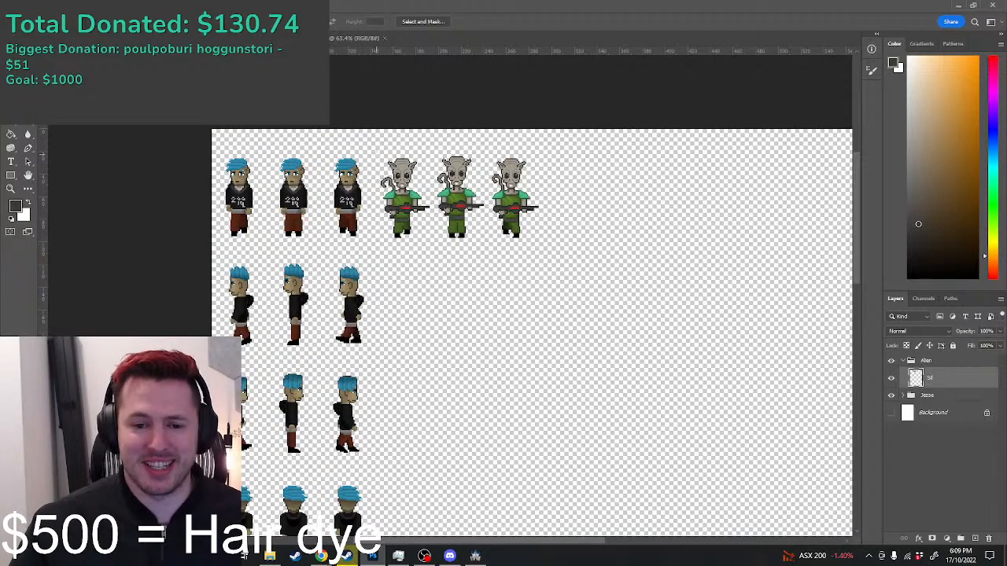
drag(376, 150, 538, 245)
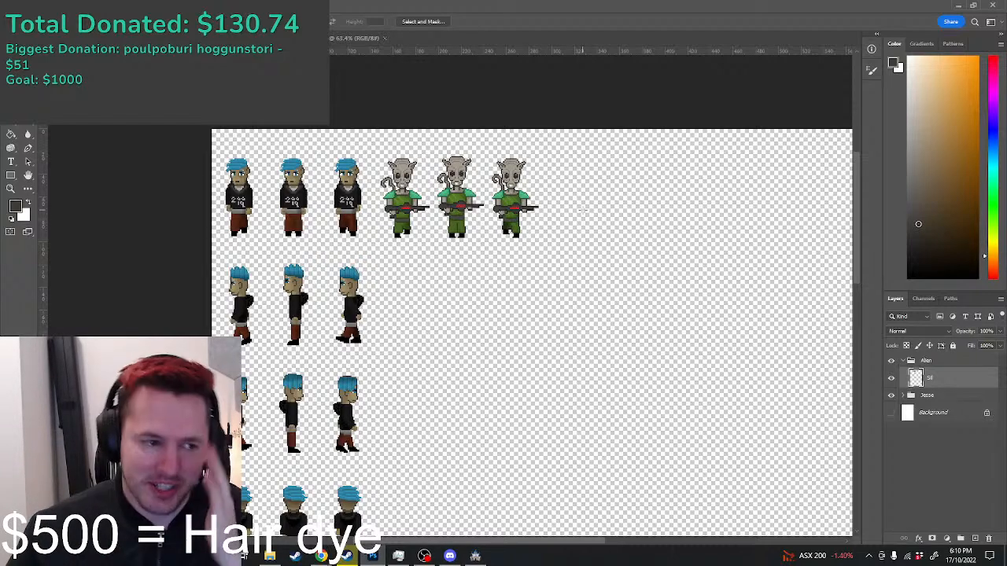
scroll(625, 271, down, 2)
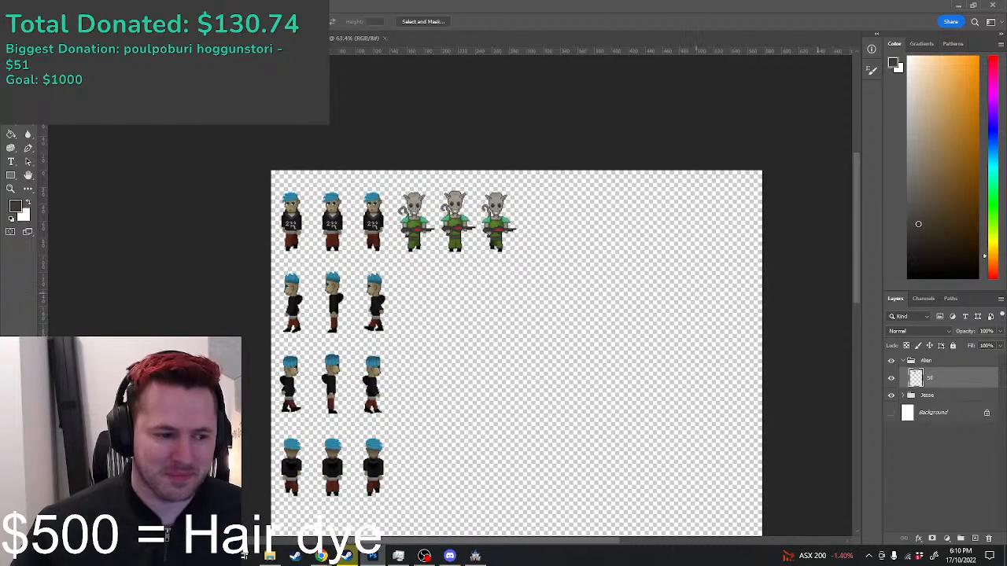
scroll(626, 272, up, 1)
scroll(625, 271, up, 1)
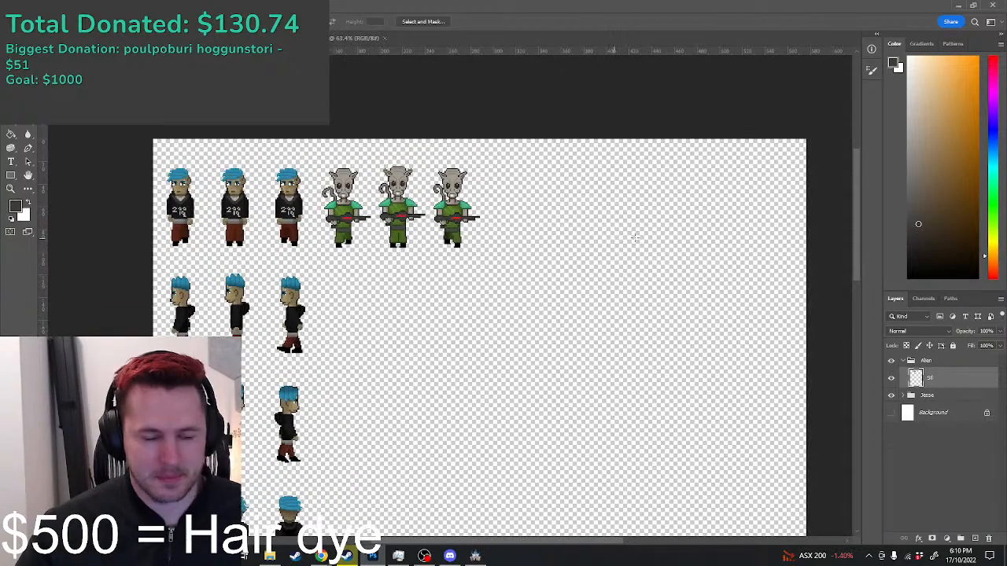
scroll(612, 239, up, 3)
scroll(441, 236, down, 3)
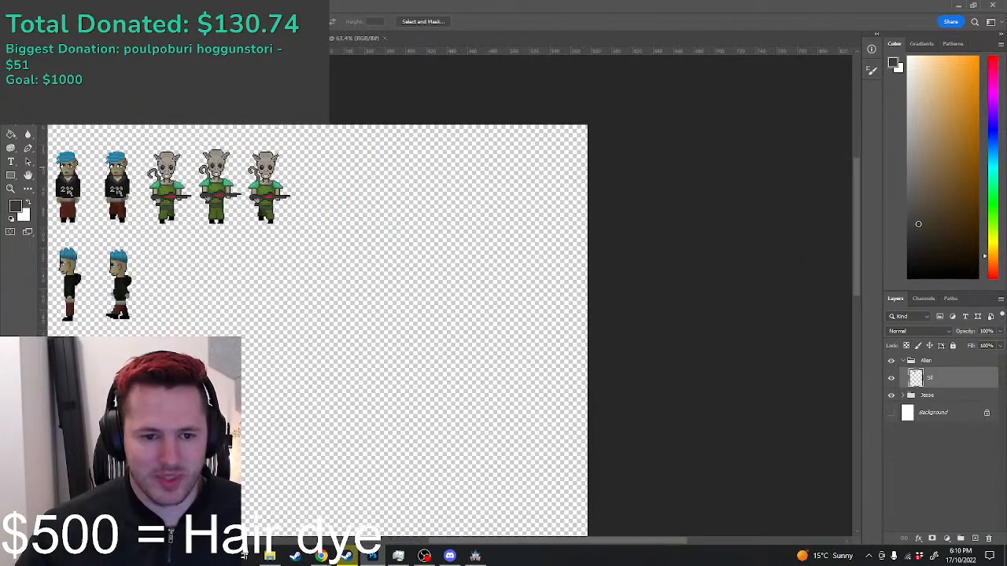
scroll(118, 148, down, 4)
scroll(339, 80, up, 4)
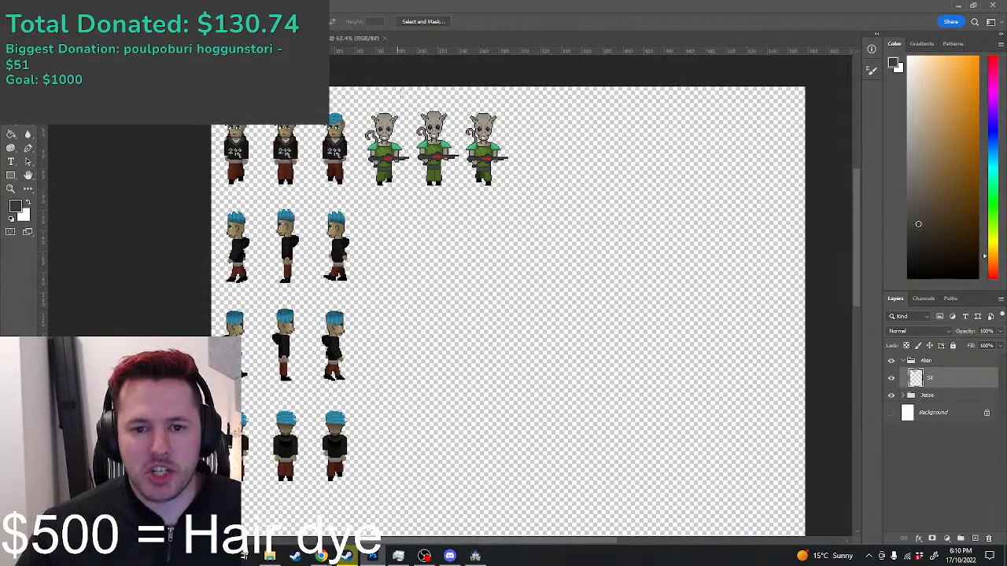
scroll(400, 91, up, 2)
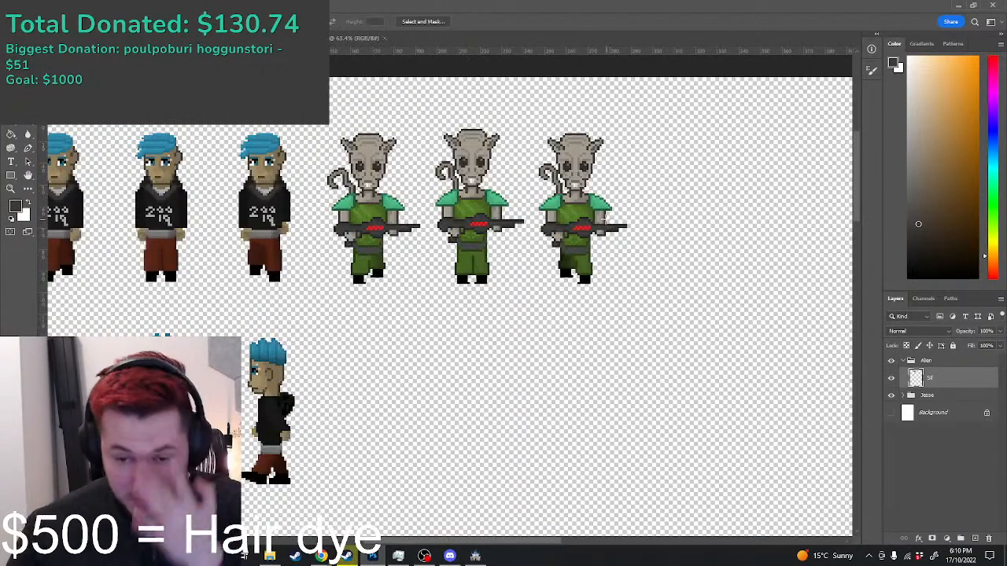
scroll(433, 252, up, 3)
scroll(447, 251, down, 3)
scroll(479, 222, up, 1)
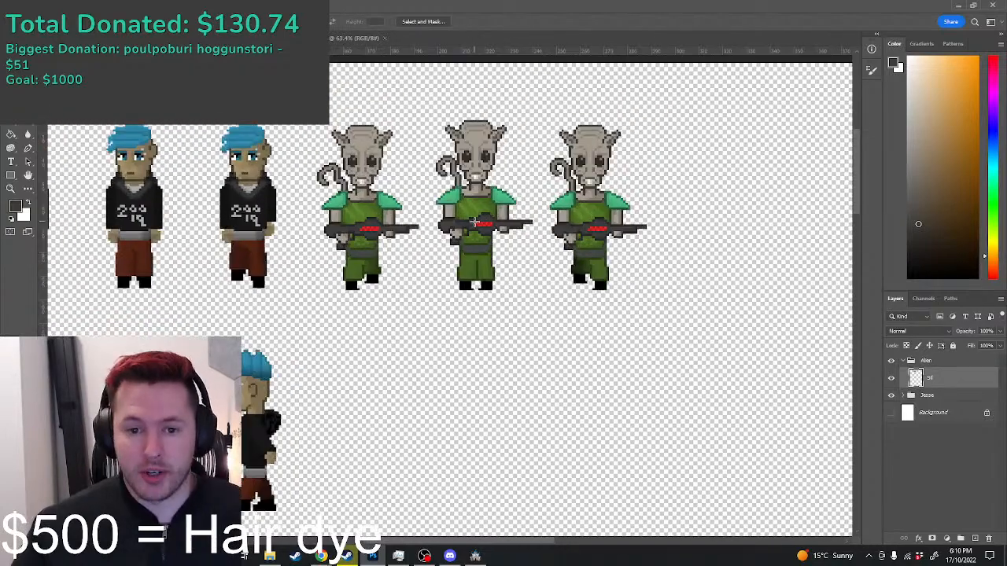
Step: Show the grid over the sprite sheet
key(ctrl+apostrophe)
scroll(476, 221, down, 3)
scroll(375, 279, down, 3)
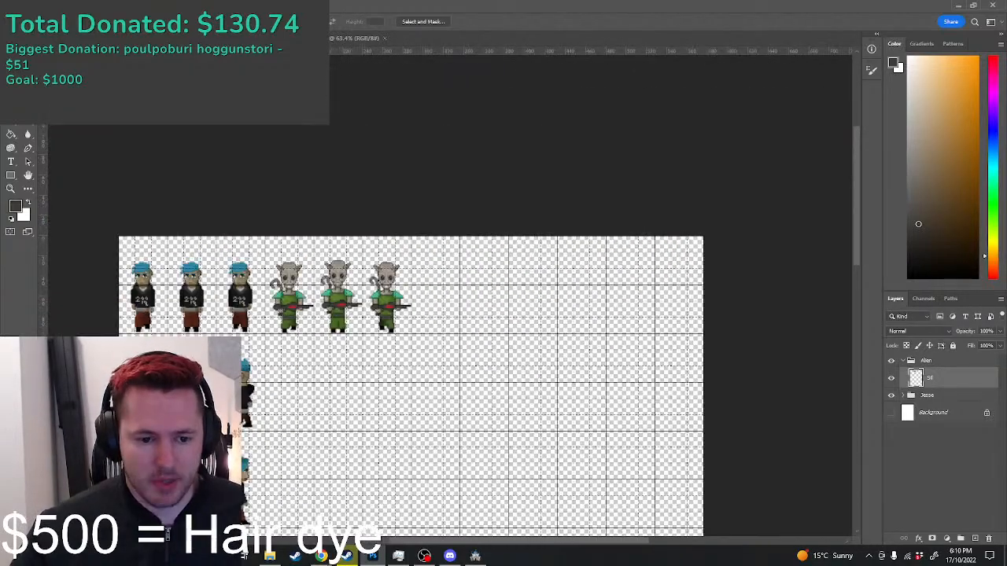
scroll(374, 279, up, 2)
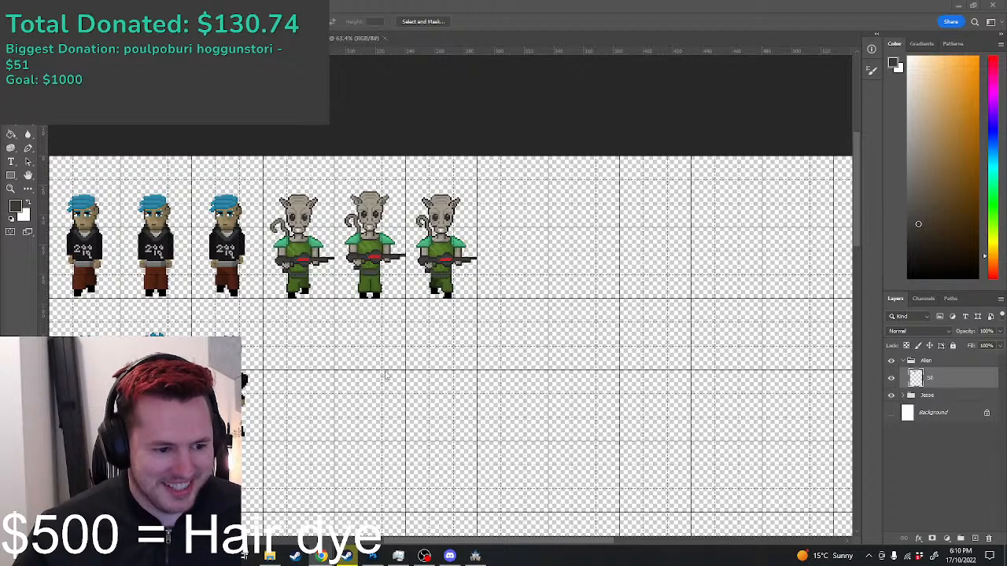
Step: Examine how the alien and character frames line up with the grid cells across the sprite sheet
scroll(386, 376, down, 1)
scroll(394, 345, up, 3)
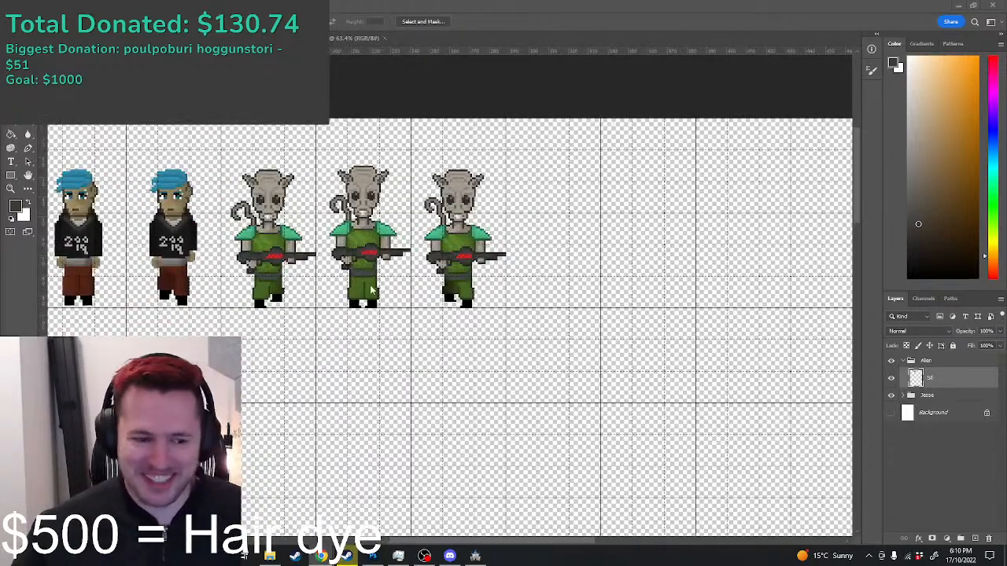
scroll(307, 272, up, 1)
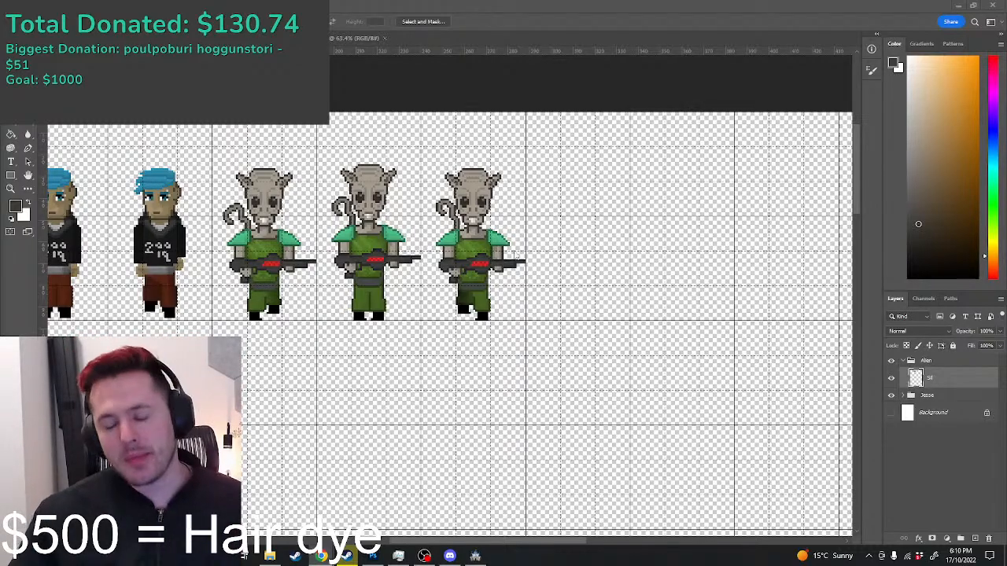
scroll(477, 273, up, 2)
scroll(484, 71, down, 5)
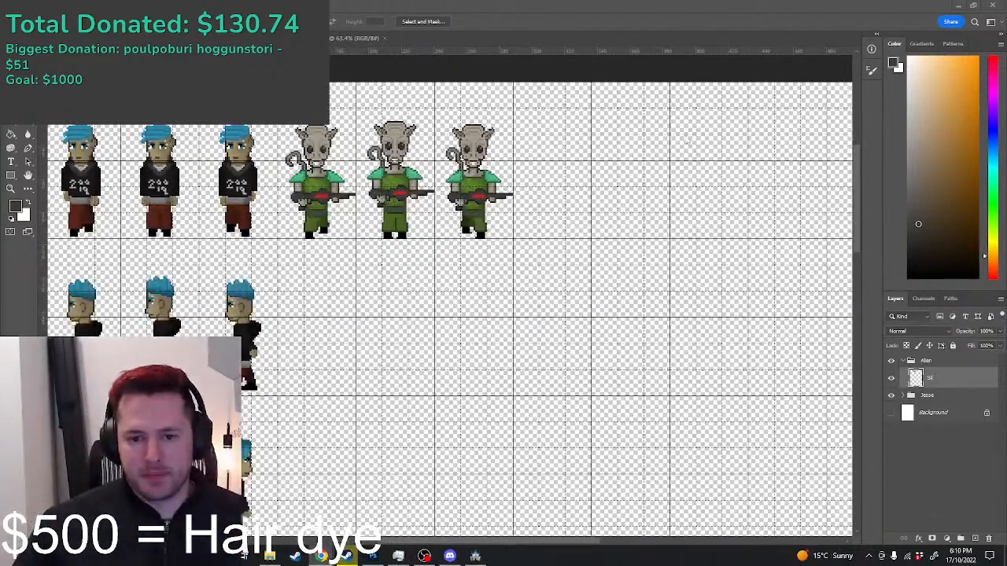
scroll(761, 89, up, 1)
scroll(757, 158, up, 2)
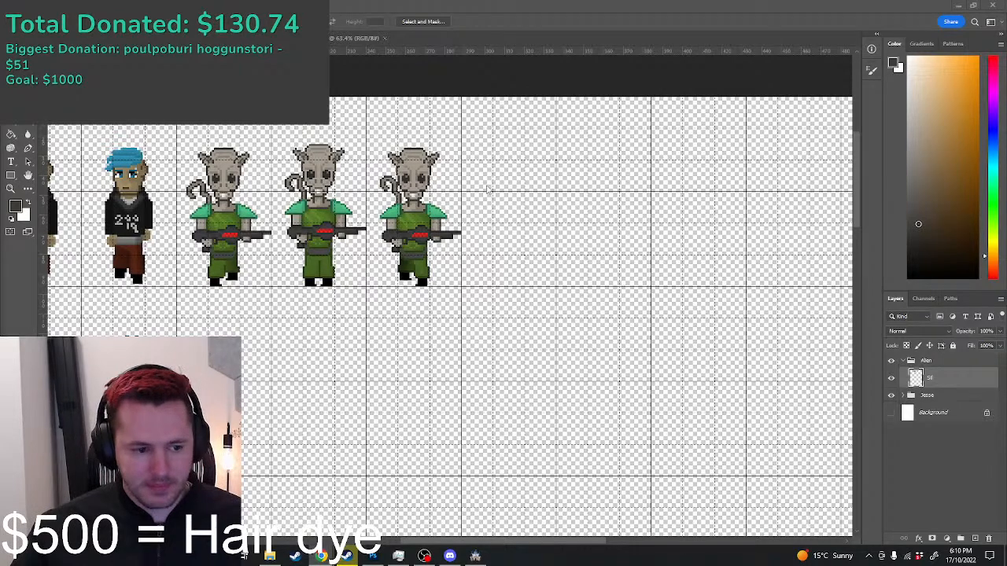
scroll(482, 193, up, 1)
scroll(488, 185, up, 1)
scroll(488, 185, up, 1)
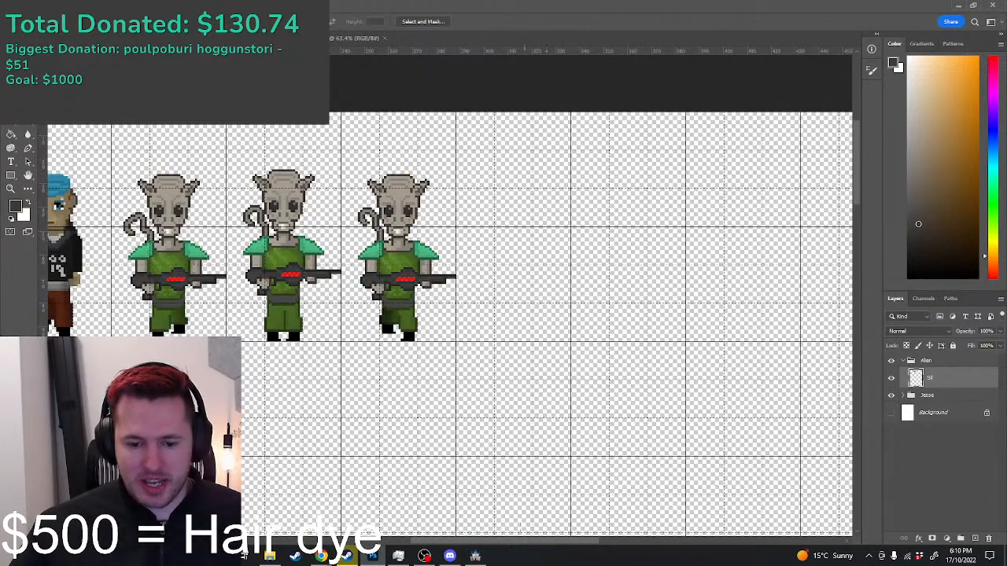
drag(535, 541, 478, 541)
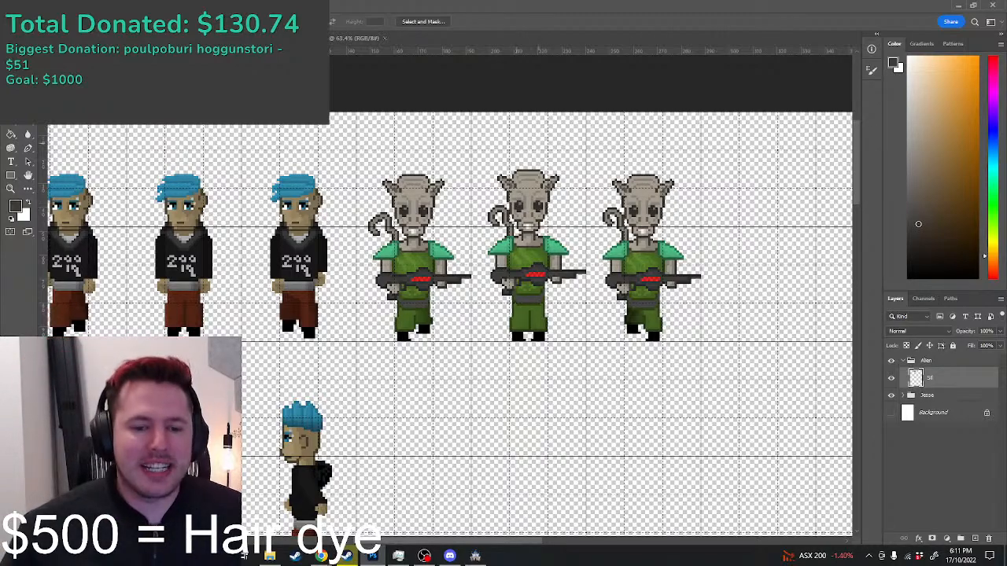
scroll(582, 195, down, 2)
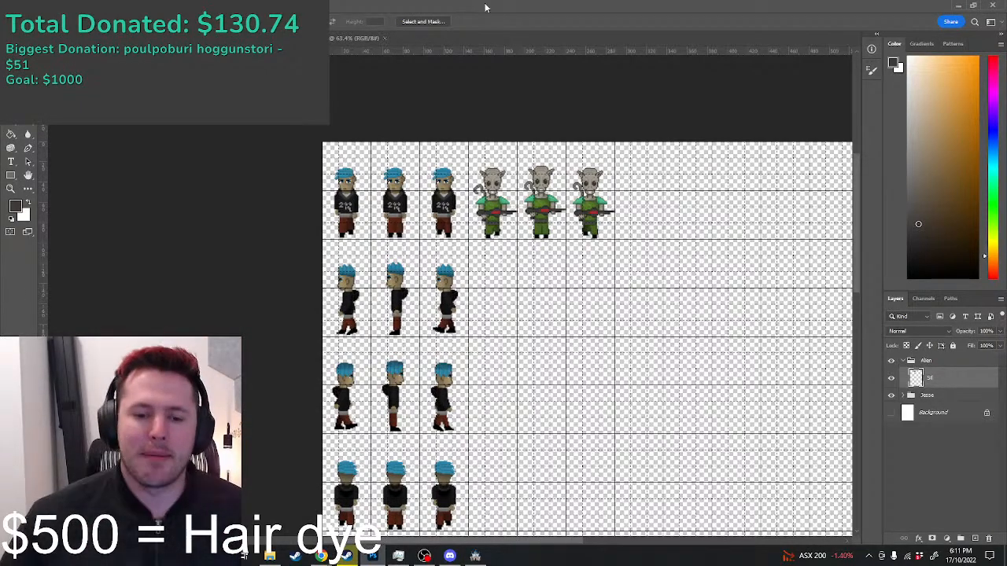
scroll(354, 236, up, 4)
scroll(342, 212, down, 6)
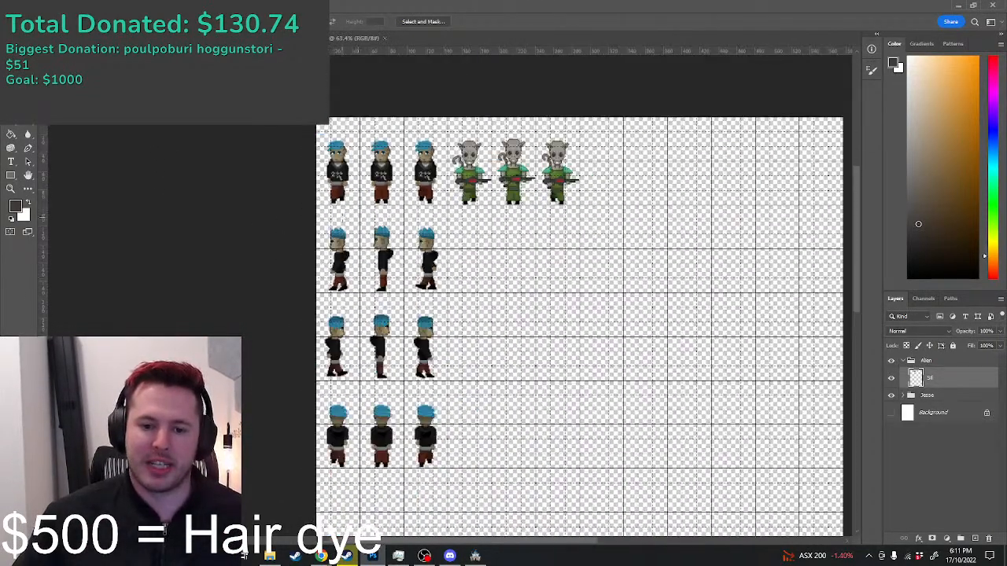
scroll(346, 221, up, 1)
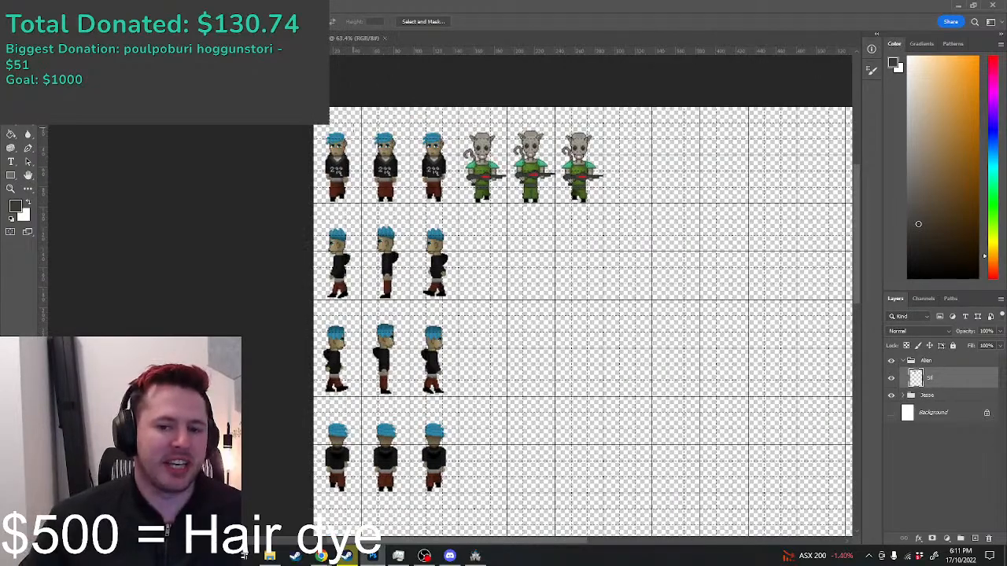
scroll(346, 221, up, 1)
scroll(347, 220, down, 3)
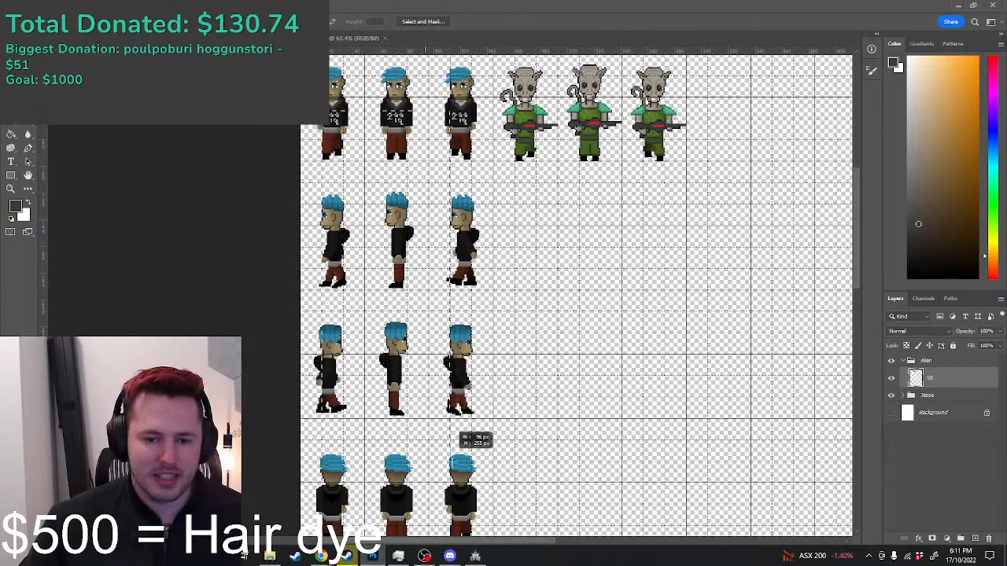
Step: Duplicate the middle front-facing alien frame onto its own layer and move the copy down into the row below
scroll(591, 423, down, 1)
scroll(630, 186, up, 1)
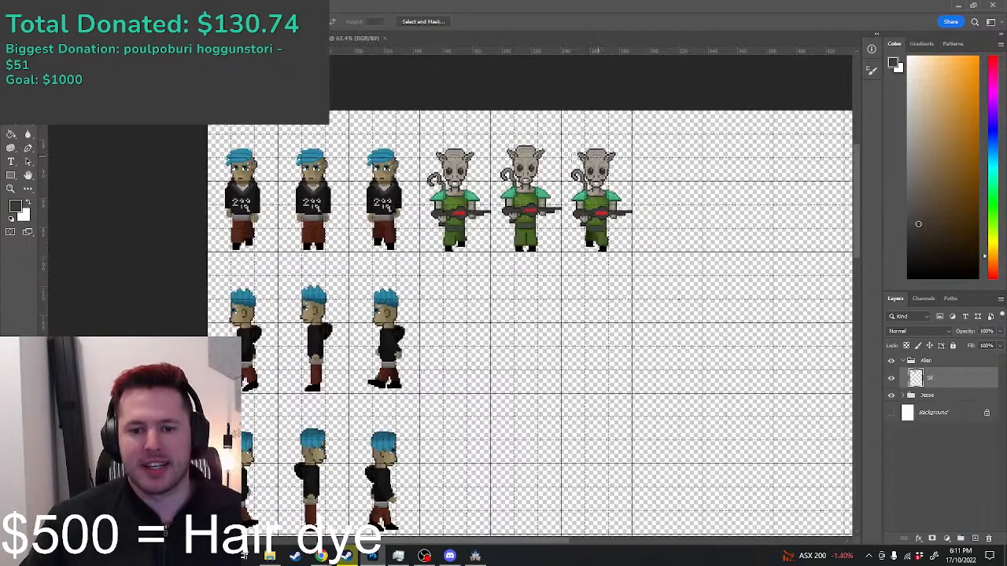
scroll(591, 197, up, 1)
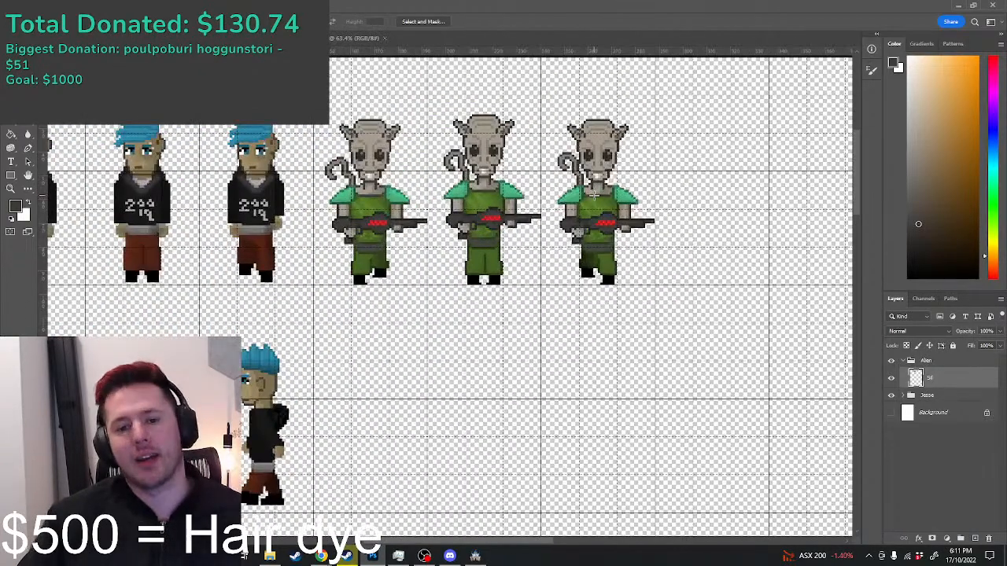
click(668, 107)
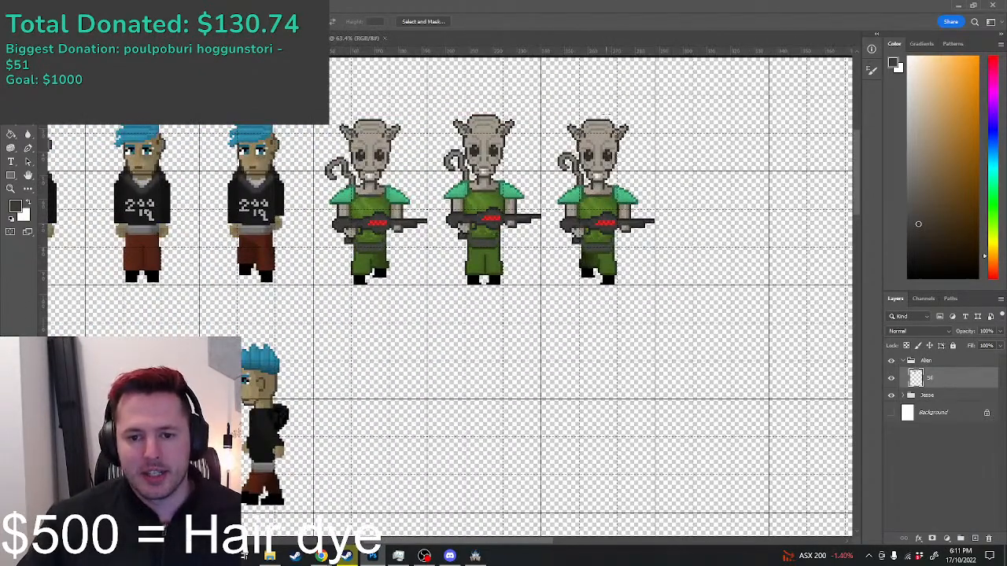
scroll(617, 169, down, 1)
scroll(657, 187, up, 1)
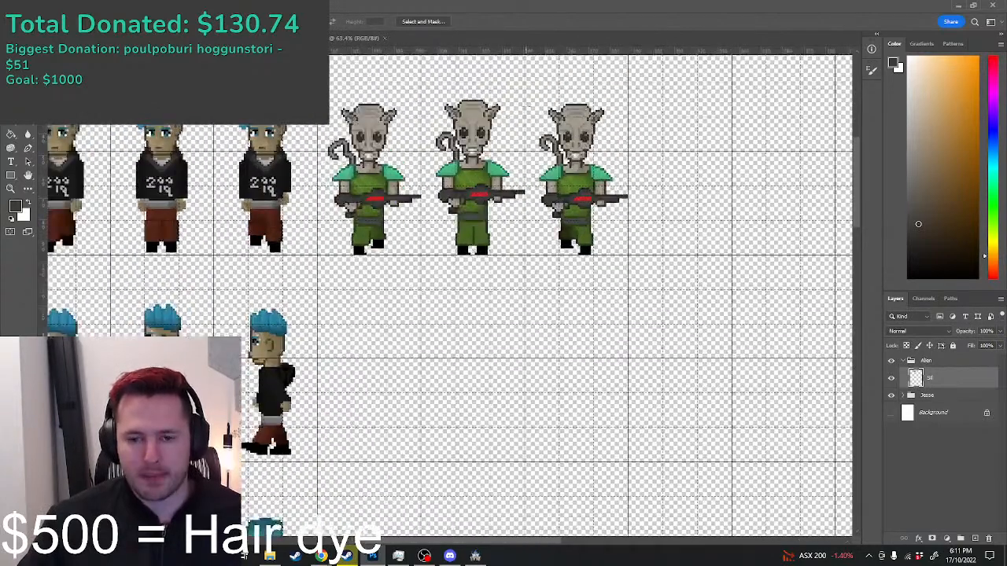
drag(433, 89, 523, 257)
key(ctrl+j)
key(ctrl+t)
drag(473, 182, 456, 401)
scroll(475, 456, up, 6)
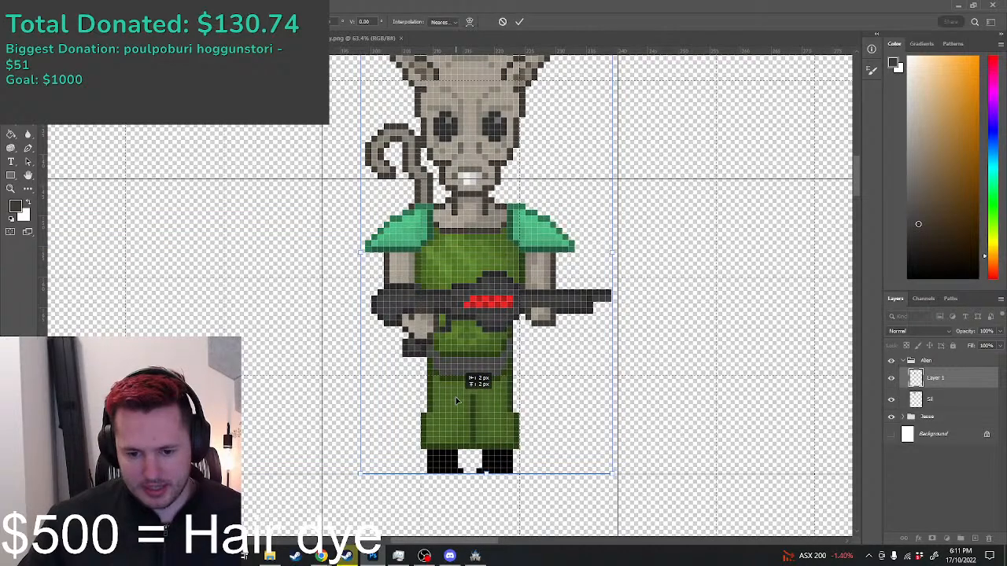
key(Return)
Step: Nudge the alien copy so the gun tip meets the grid cell edge, and move it to the first alien column of the second row
key(ctrl+t)
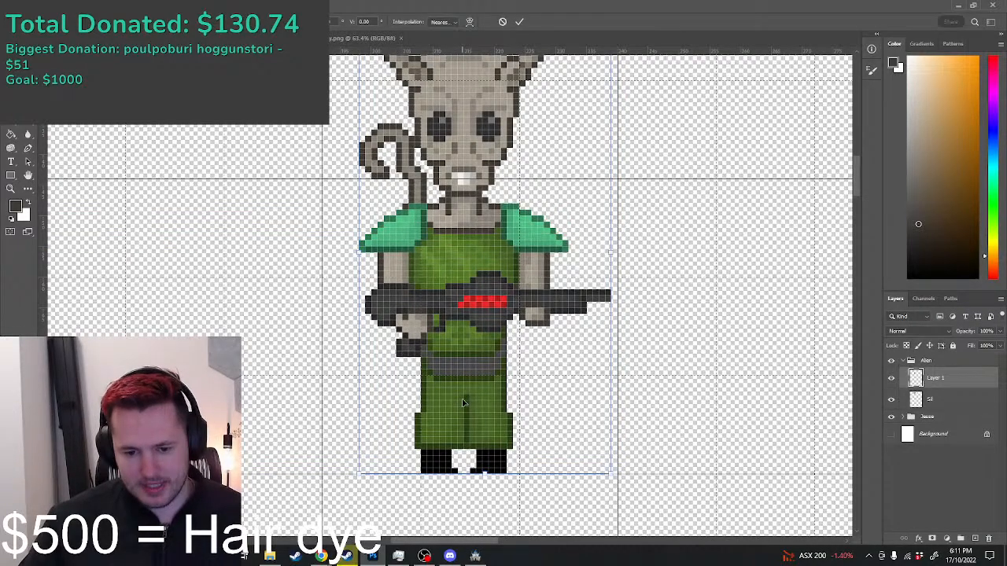
key(Right)
key(Return)
scroll(469, 402, down, 6)
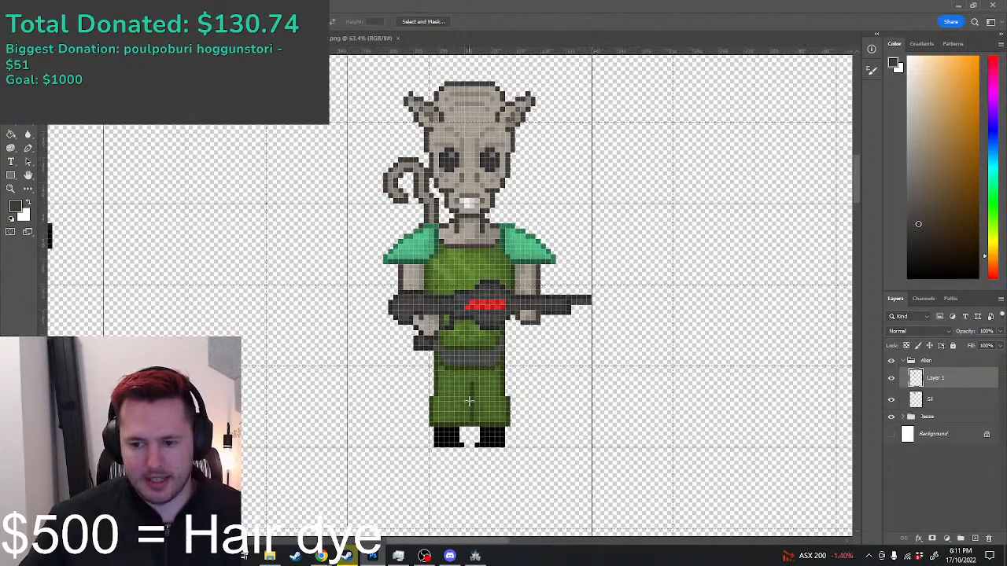
key(ctrl+t)
drag(468, 402, 320, 378)
key(Return)
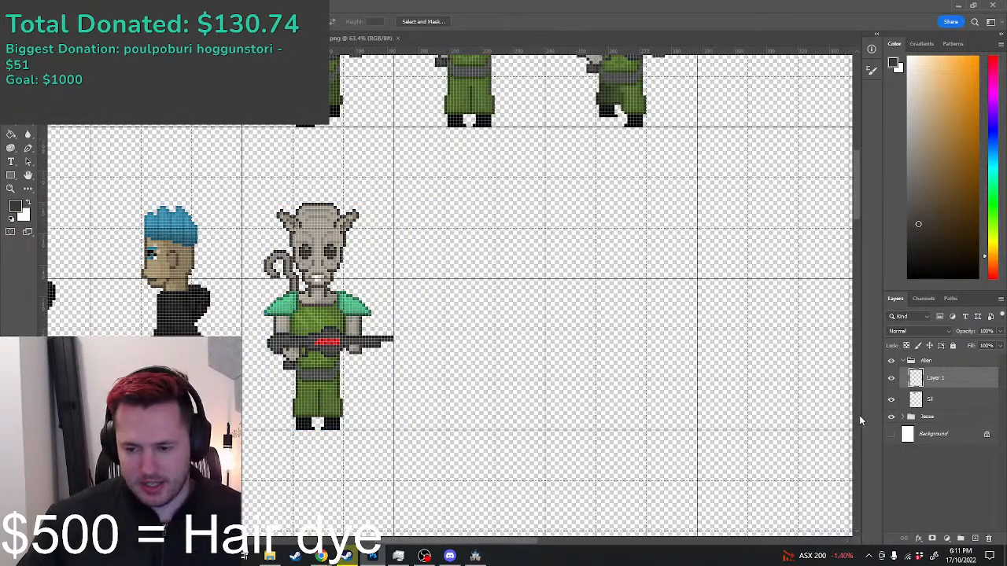
Step: Pencil horizontal cyan guide lines from the copied alien's head top, chin, shoulder tops, shoulder pad bottoms, hand, belt and trouser cuffs
click(990, 164)
click(978, 57)
key(b)
scroll(334, 203, up, 3)
drag(334, 204, 748, 205)
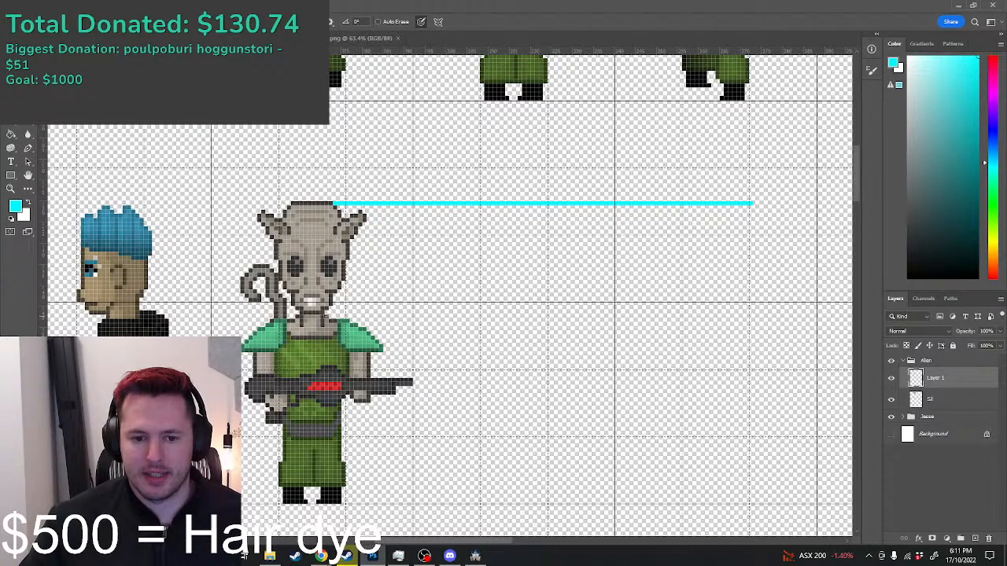
drag(325, 312, 739, 307)
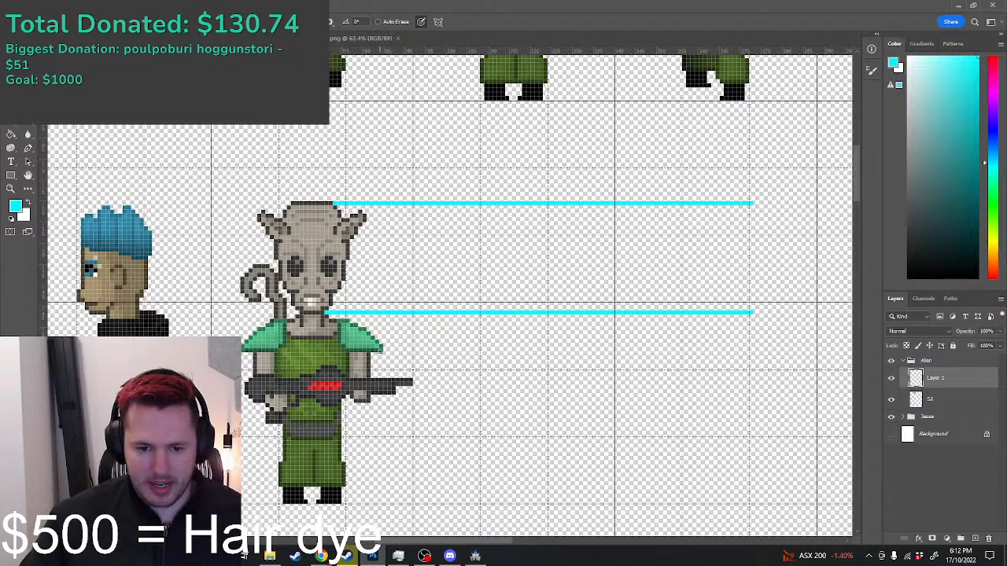
drag(354, 319, 751, 320)
drag(384, 351, 740, 356)
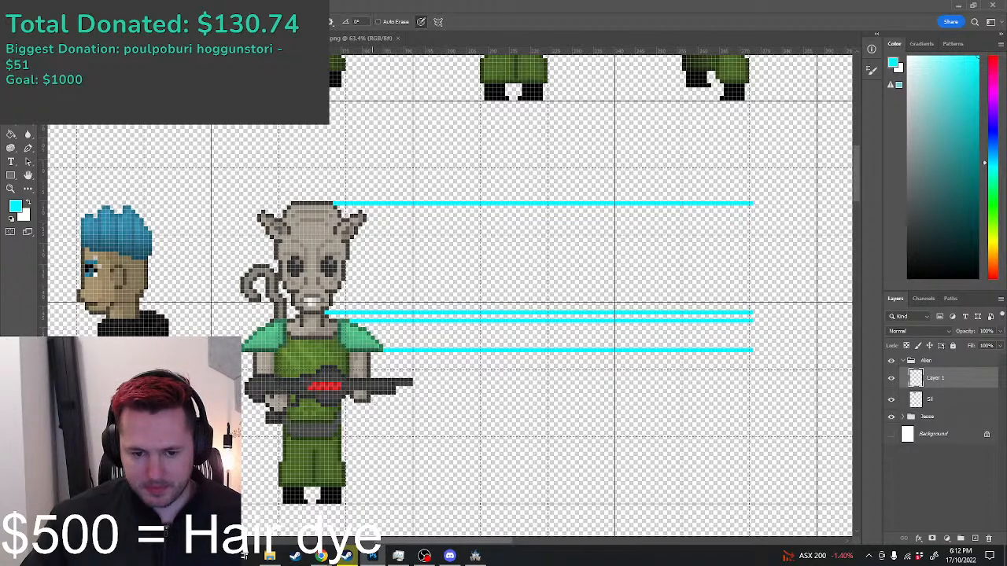
drag(374, 402, 745, 404)
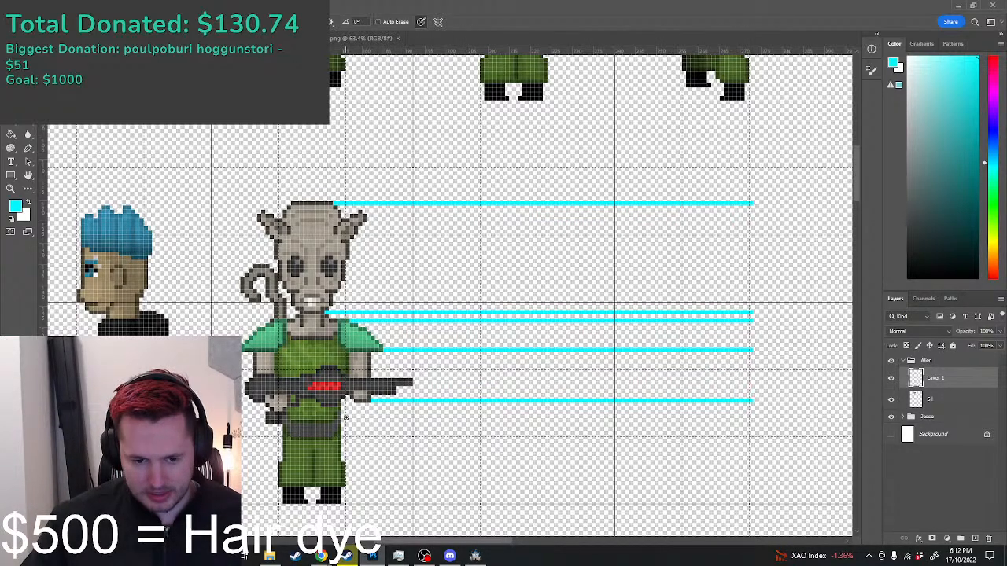
drag(343, 427, 728, 428)
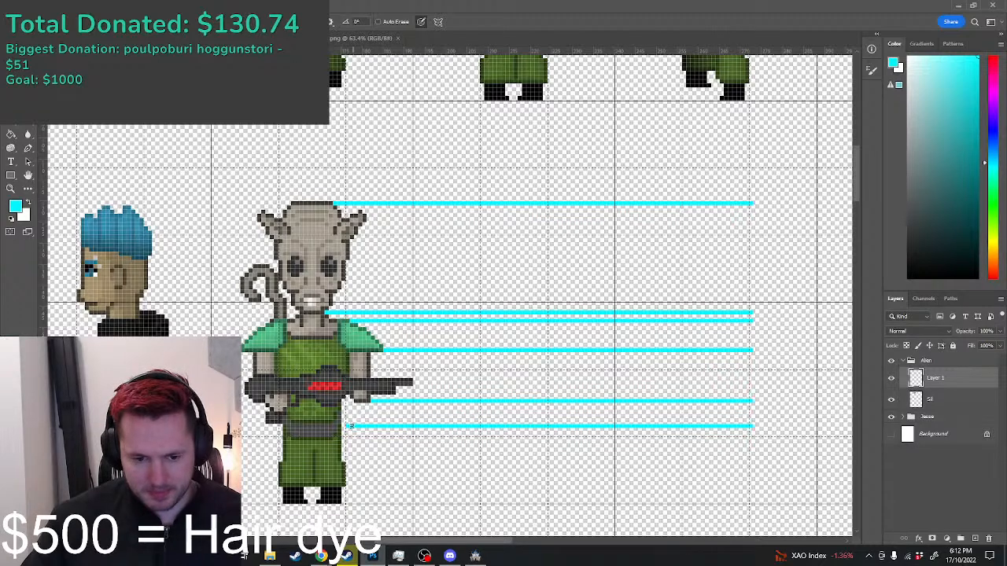
mouse_move(347, 481)
mouse_down()
mouse_move(573, 483)
mouse_move(719, 466)
mouse_move(744, 475)
mouse_up()
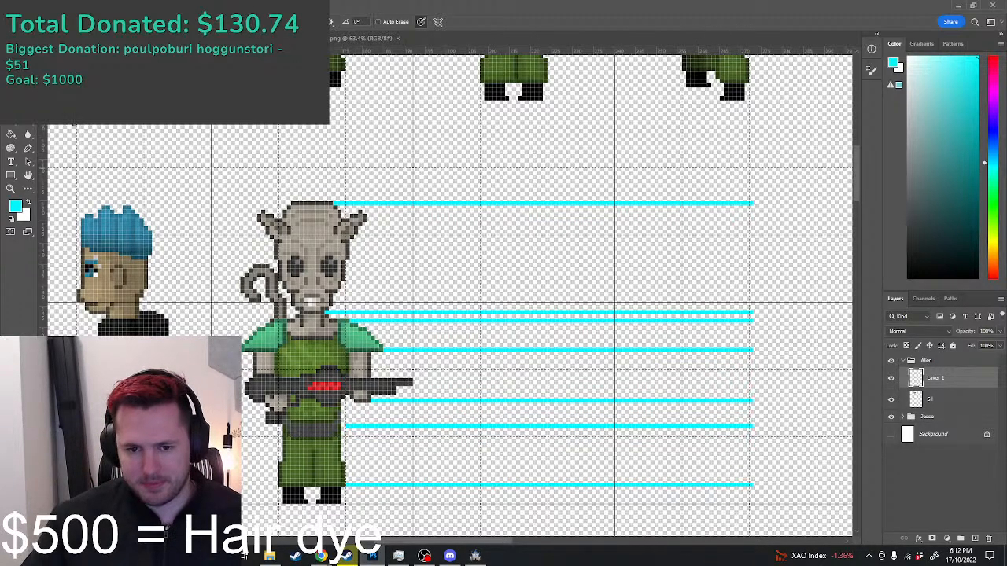
Step: Erase the cyan guide line ends that extend past the middle alien column's grid boundary
key(m)
drag(794, 185, 618, 517)
key(Delete)
key(ctrl+d)
Step: Pencil bright green horizontal guide lines level with the alien's ear tips, ear bases, eye tops and eye bottoms
key(b)
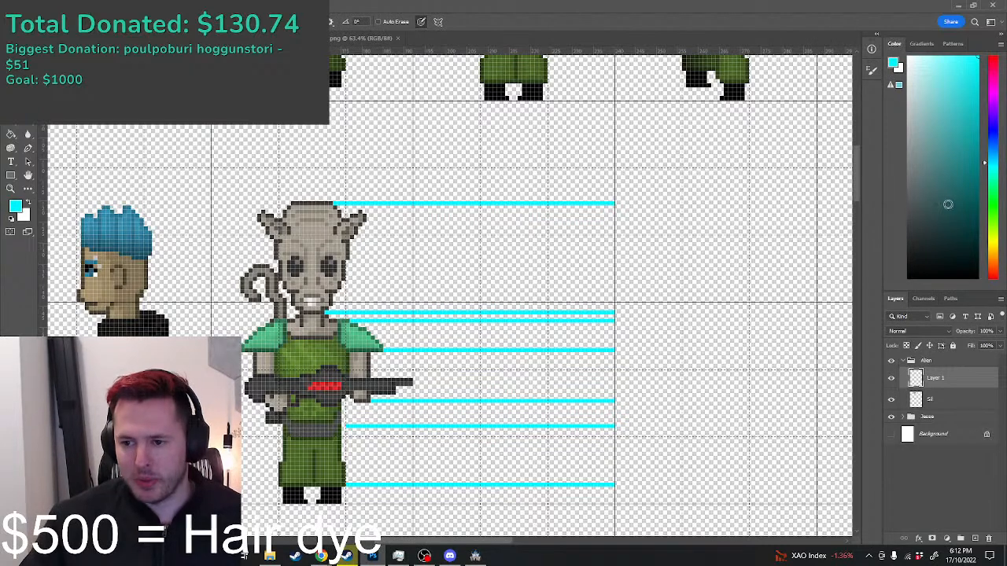
click(984, 203)
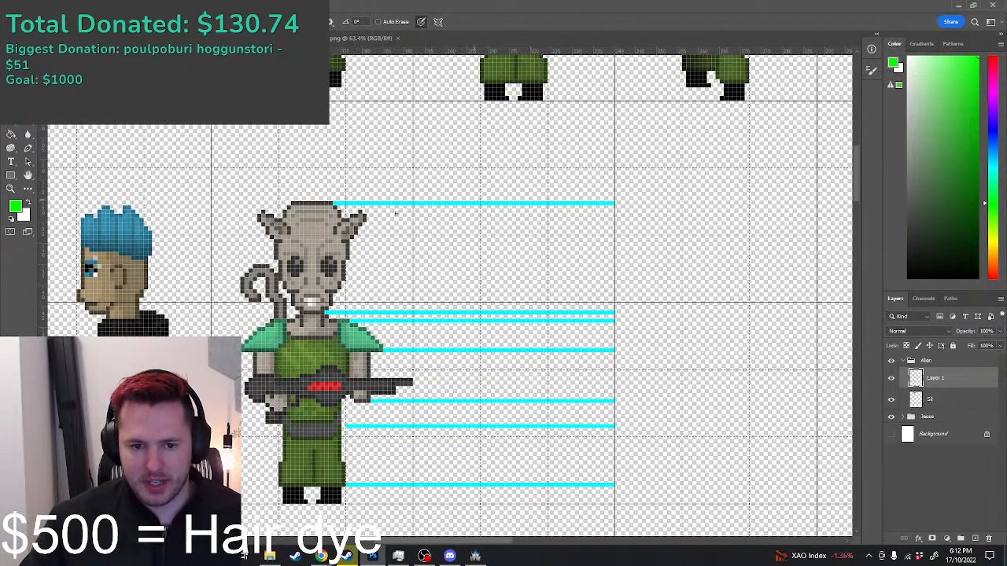
drag(362, 211, 611, 213)
drag(346, 240, 617, 238)
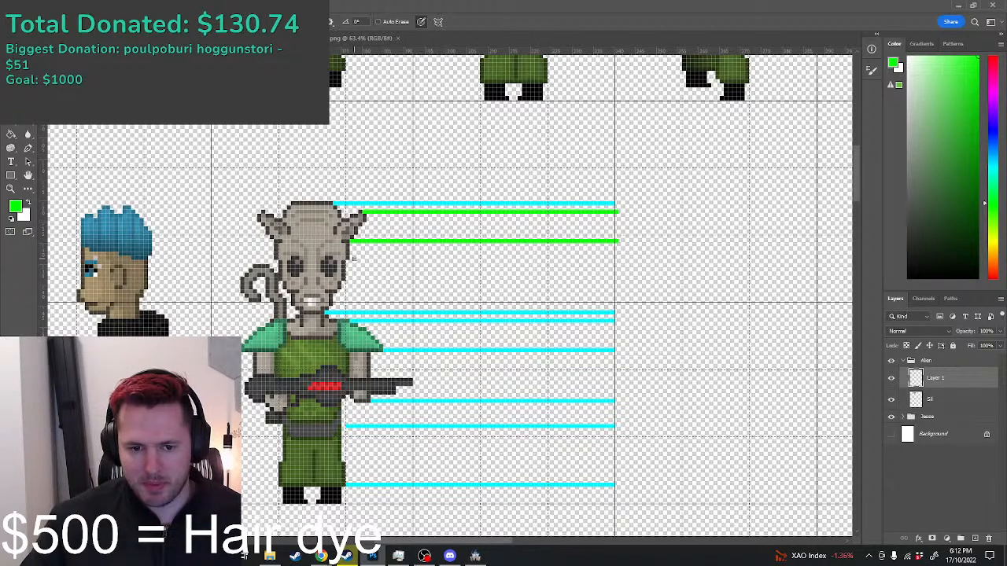
drag(361, 258, 609, 260)
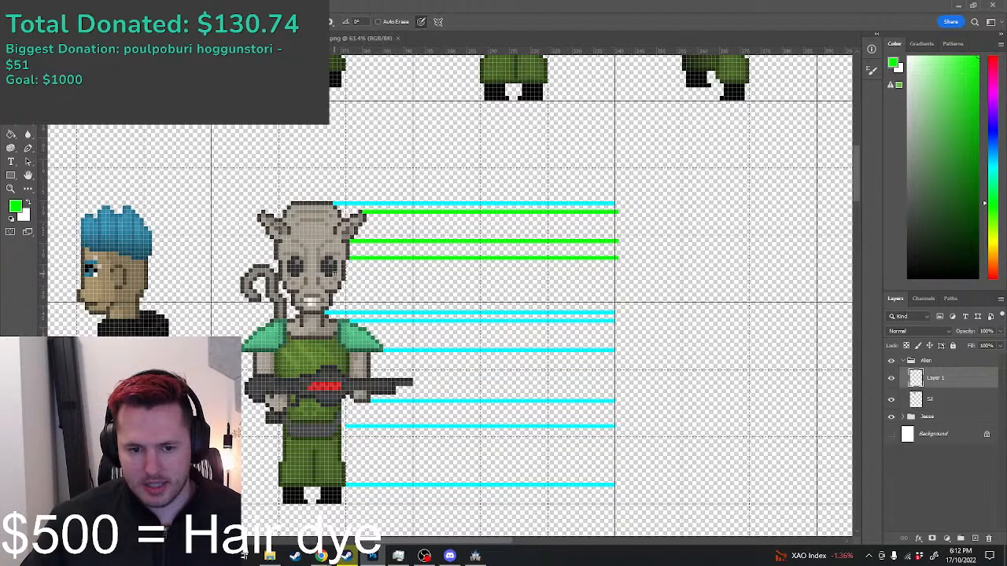
drag(347, 275, 618, 275)
Step: Erase the green guide line ends that overshoot the middle alien column's grid boundary
key(m)
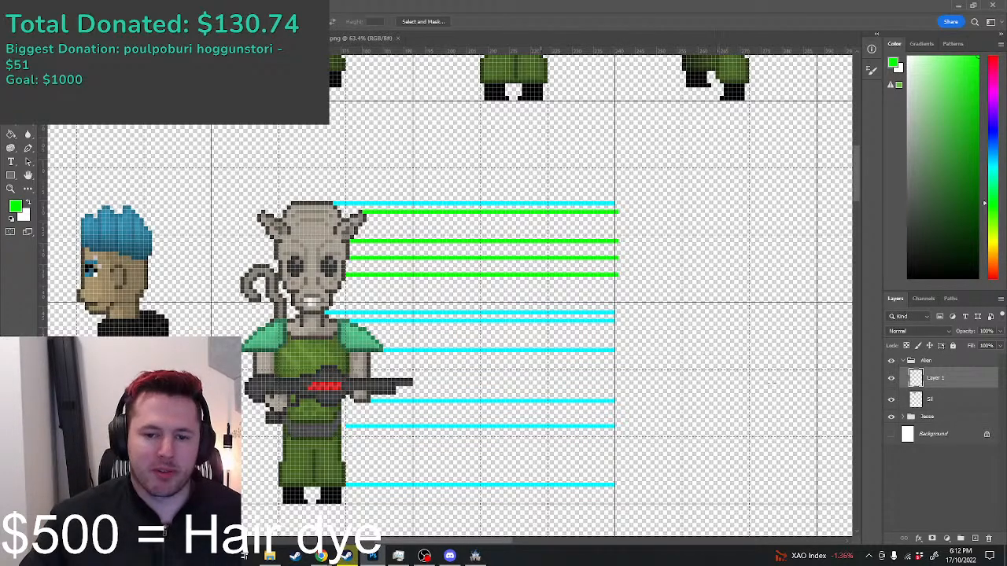
drag(651, 185, 614, 448)
key(Delete)
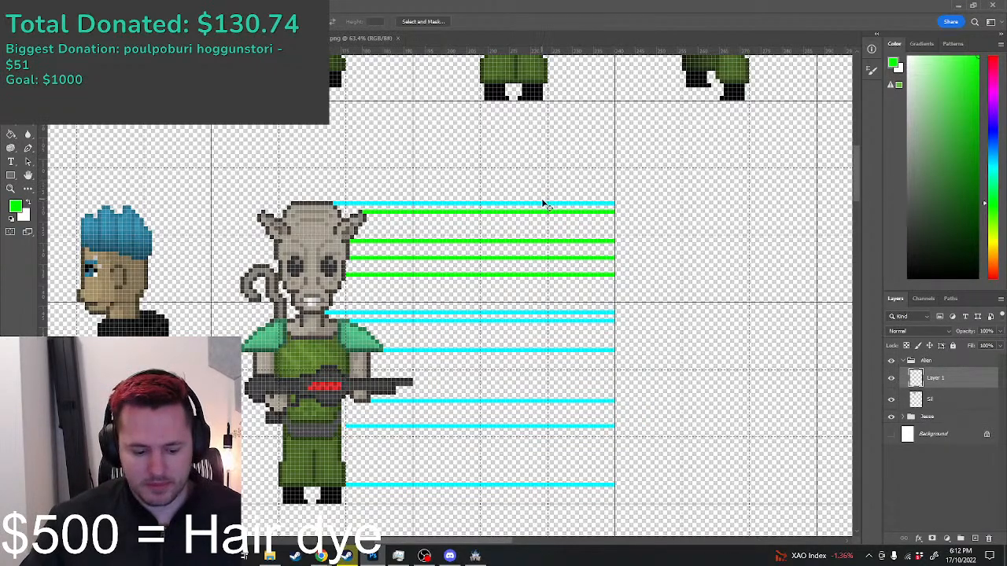
Step: Hide the grid and add a green guide line level with the top of the alien's vest, keeping it off the body
key(ctrl+h)
scroll(394, 456, down, 5)
scroll(453, 429, down, 1)
scroll(444, 422, up, 3)
scroll(352, 331, up, 2)
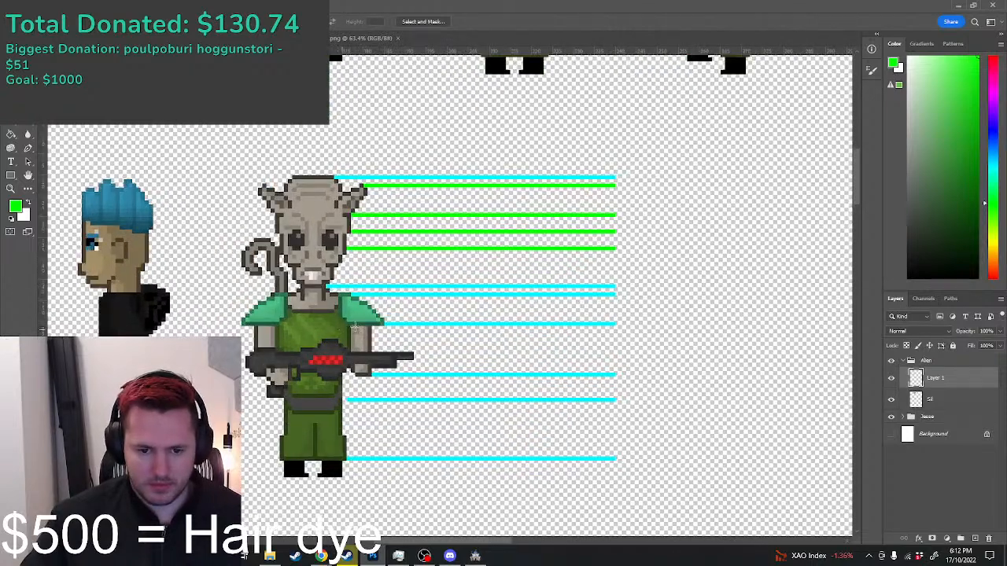
scroll(351, 299, up, 2)
key(b)
drag(306, 317, 698, 321)
key(ctrl+z)
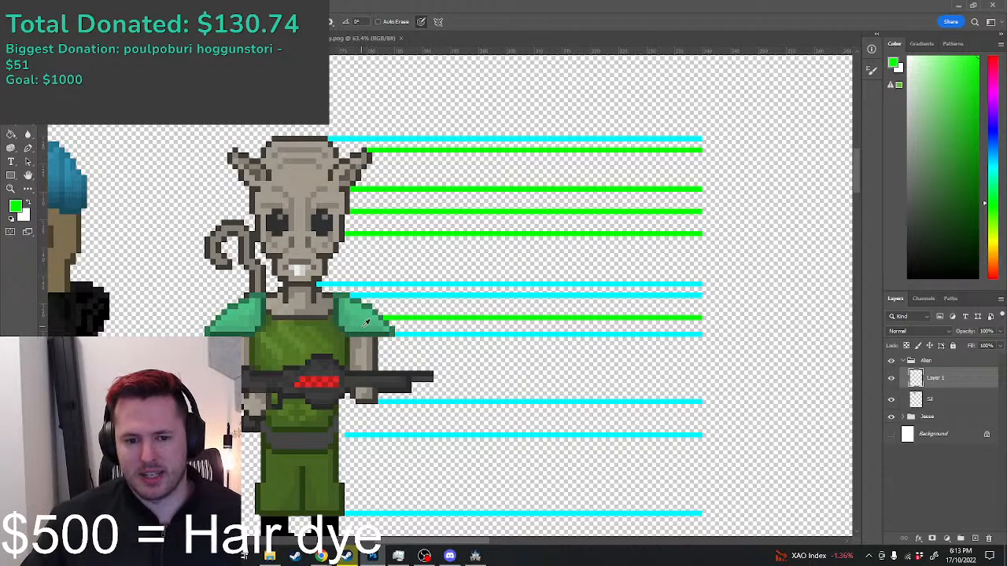
Step: Lower the opacity of the copied alien and guide line layer to 38% and show the grid again
scroll(318, 299, down, 2)
scroll(317, 298, up, 2)
scroll(397, 302, down, 2)
scroll(420, 305, up, 4)
click(1000, 332)
click(980, 346)
drag(978, 346, 969, 346)
click(971, 409)
key(ctrl+apostrophe)
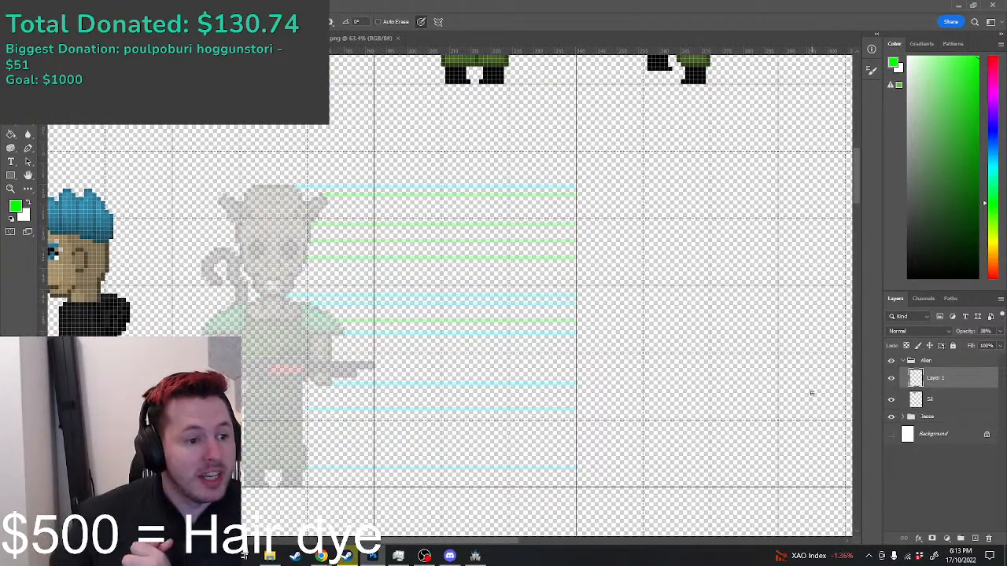
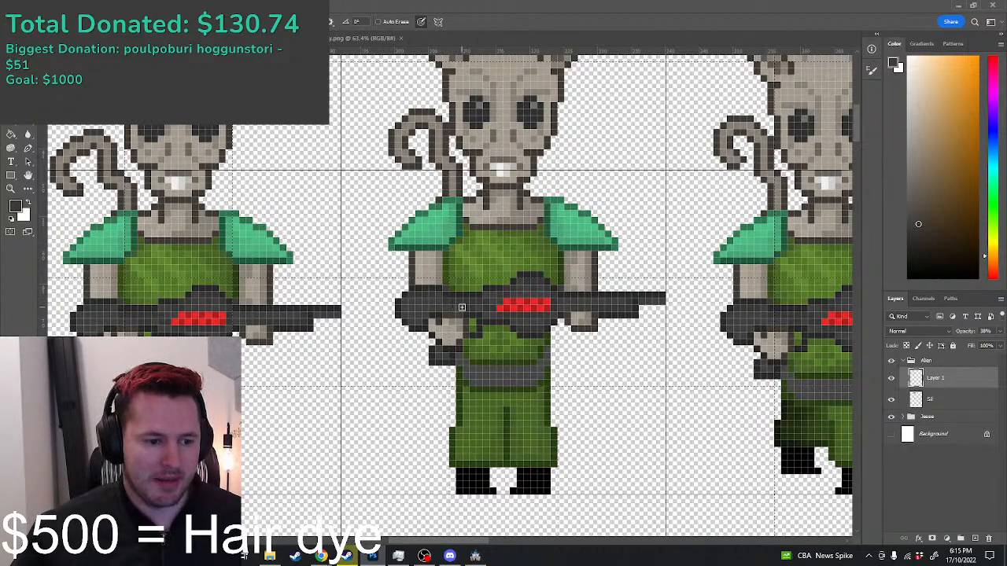
Step: Examine the three front-facing alien frames and the faded guide lines in the row below
scroll(356, 347, down, 5)
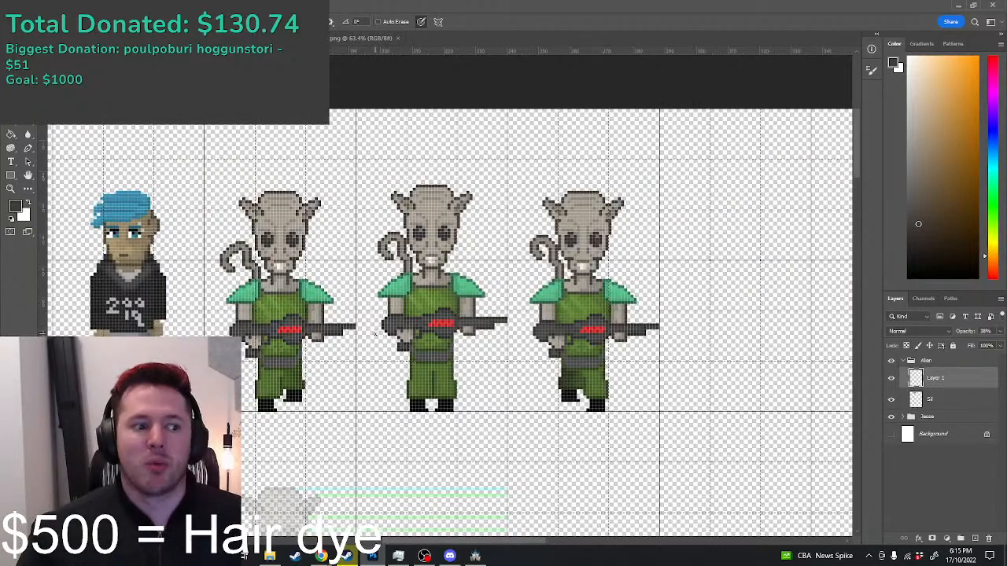
scroll(532, 526, down, 2)
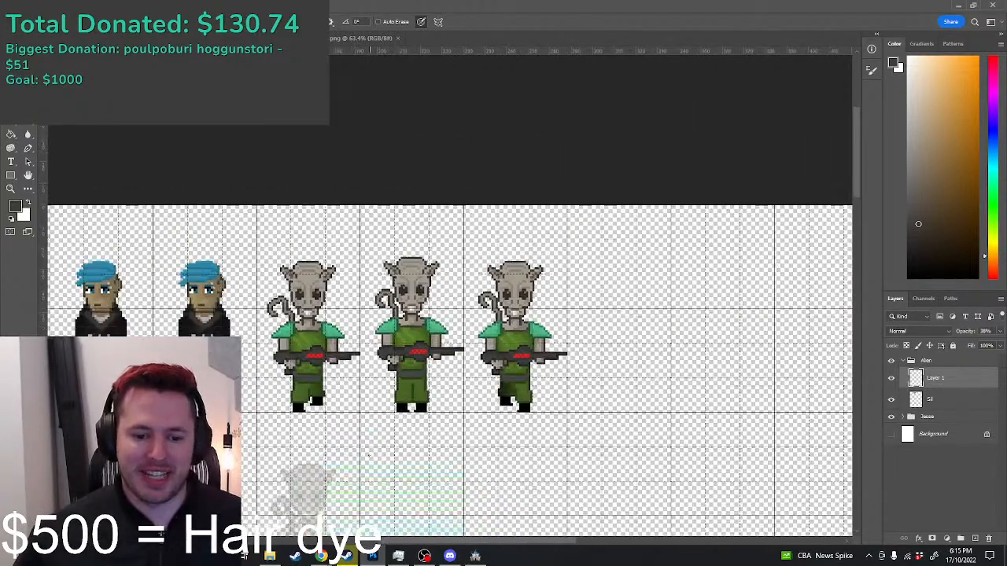
scroll(472, 503, up, 3)
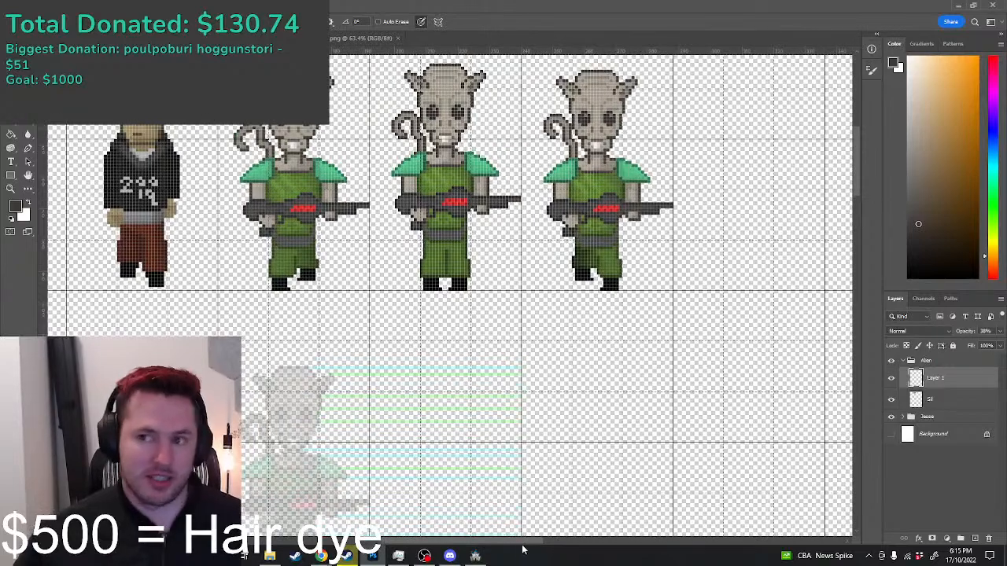
scroll(483, 391, up, 2)
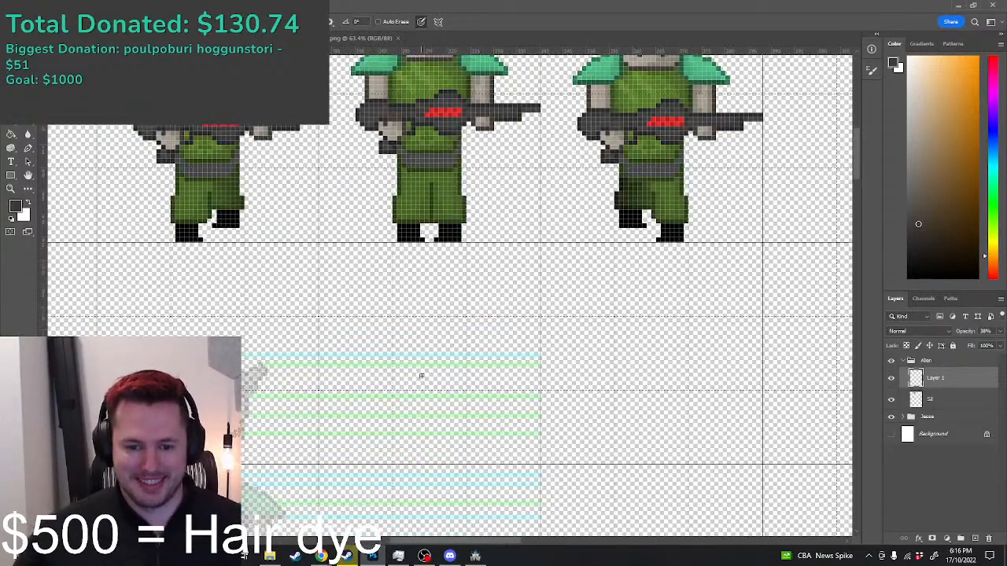
scroll(422, 374, down, 2)
scroll(429, 371, up, 1)
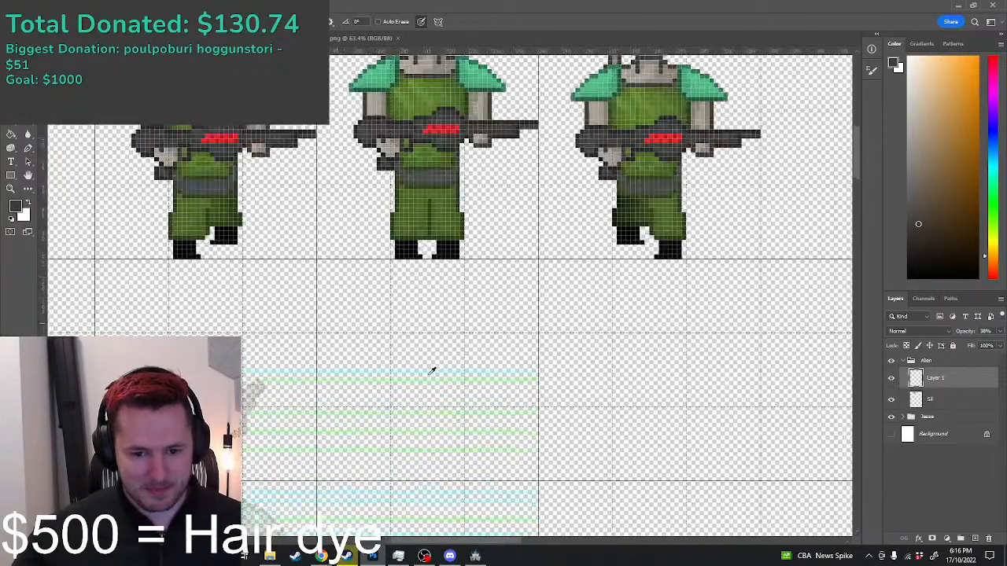
scroll(445, 376, up, 2)
scroll(448, 368, down, 1)
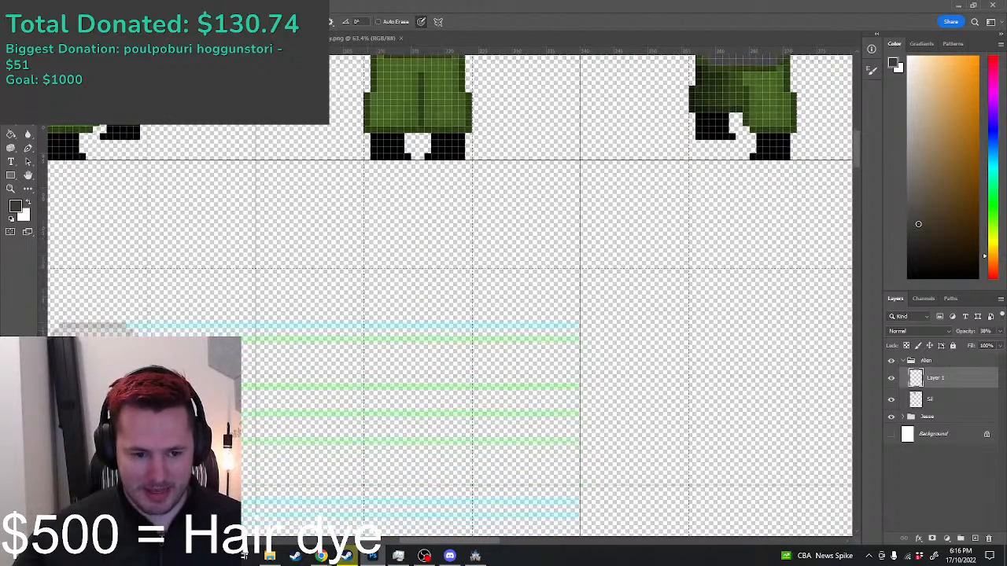
Step: Add a new layer above the faded guides and draw the side-view head's rounded chin in dark pixels, starting on the cyan chin guide line
scroll(312, 493, down, 1)
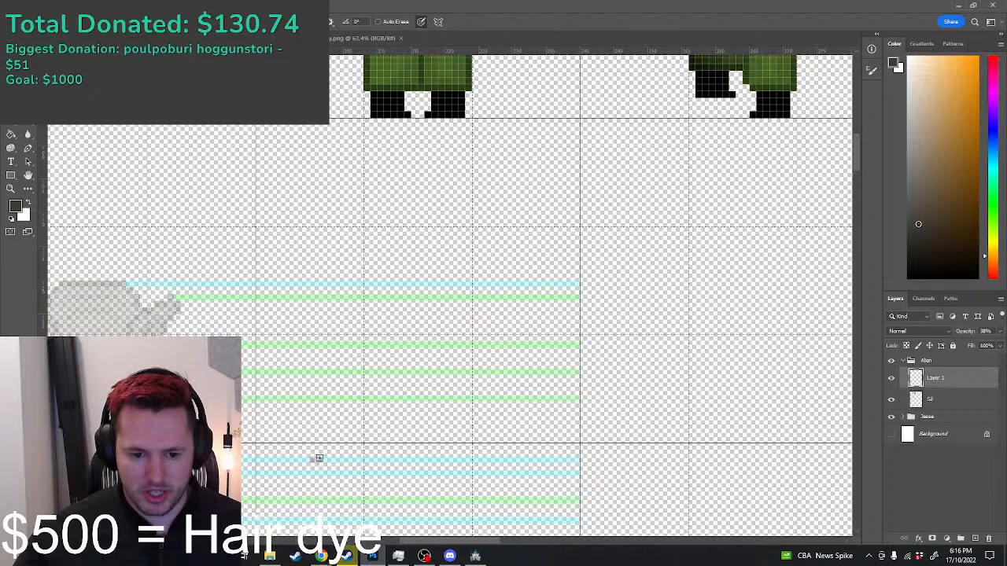
key(ctrl+shift+alt+n)
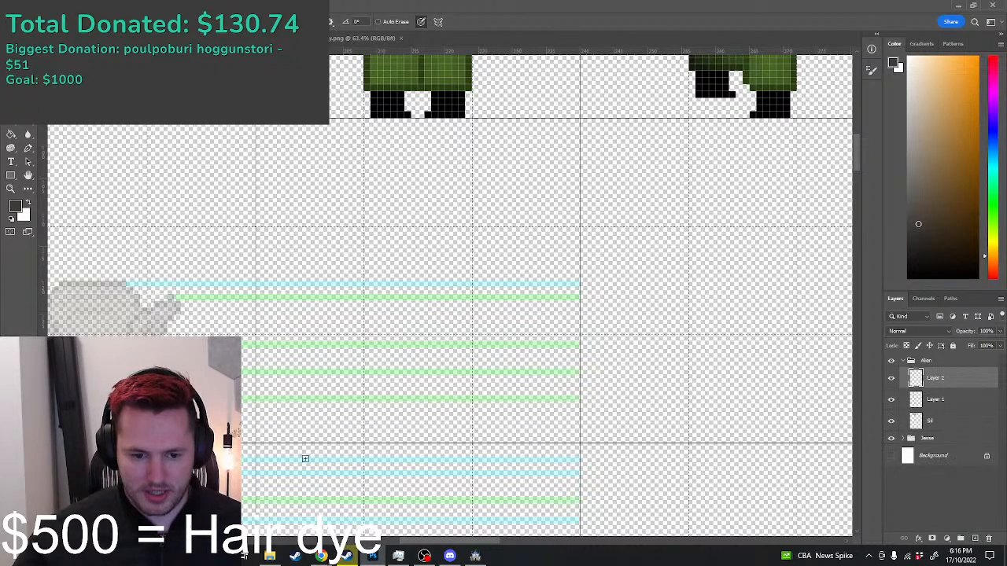
scroll(346, 461, down, 1)
drag(375, 417, 380, 416)
key(ctrl+z)
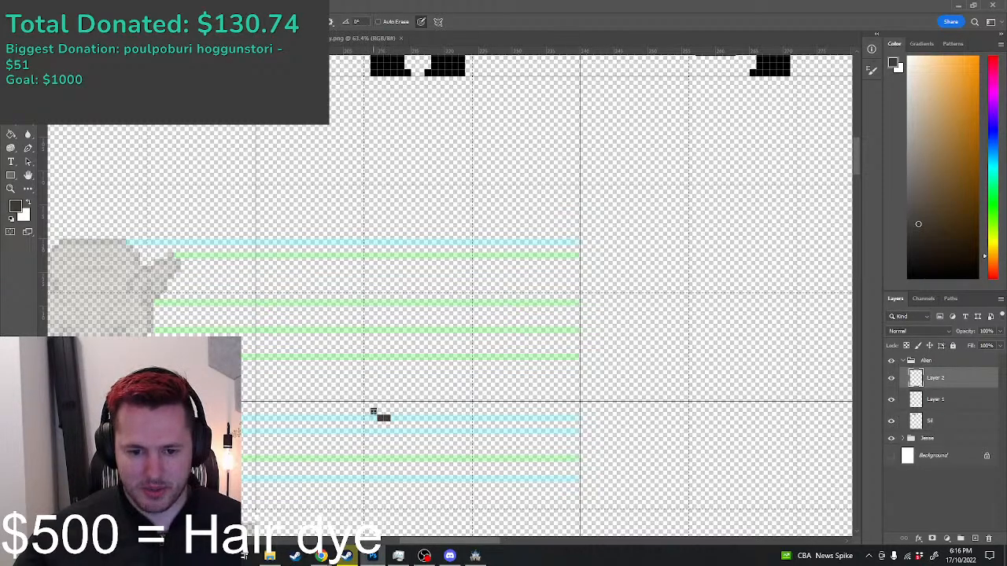
drag(366, 405, 366, 389)
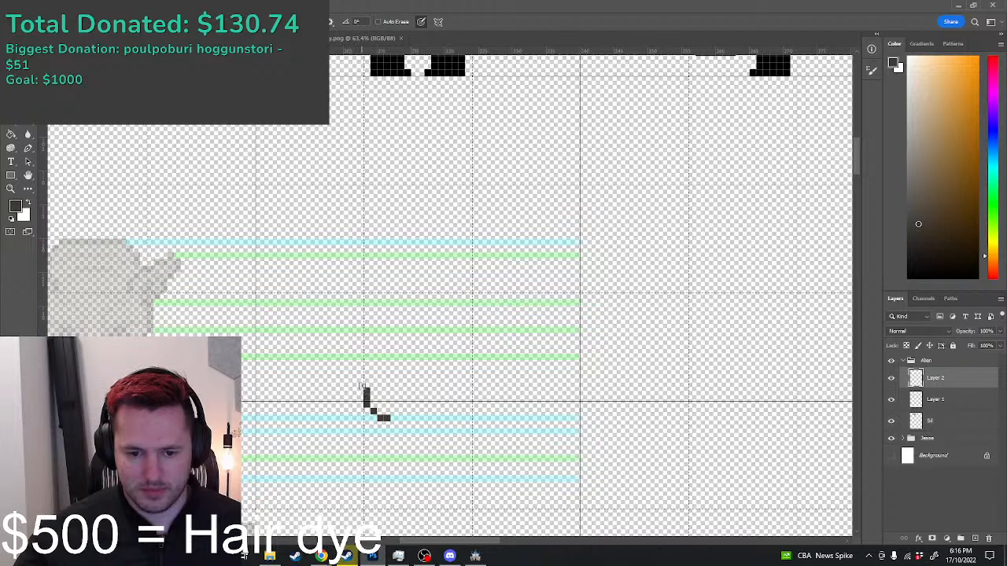
click(367, 384)
Step: Continue the face profile from the chin in stepped dark pixels, slanting up past three green guide lines
click(373, 370)
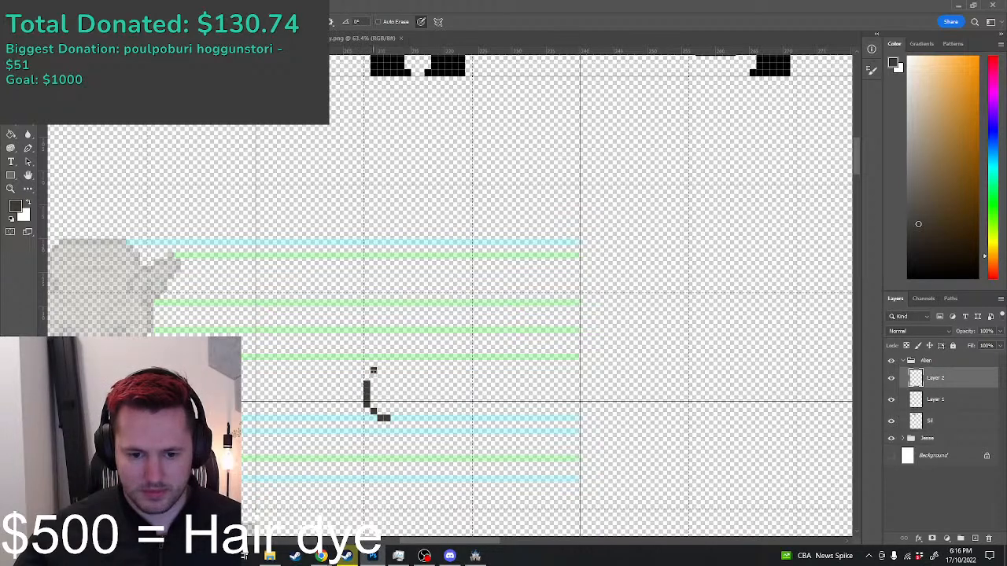
click(380, 360)
key(ctrl+z)
key(ctrl+z)
drag(373, 370, 373, 363)
click(374, 357)
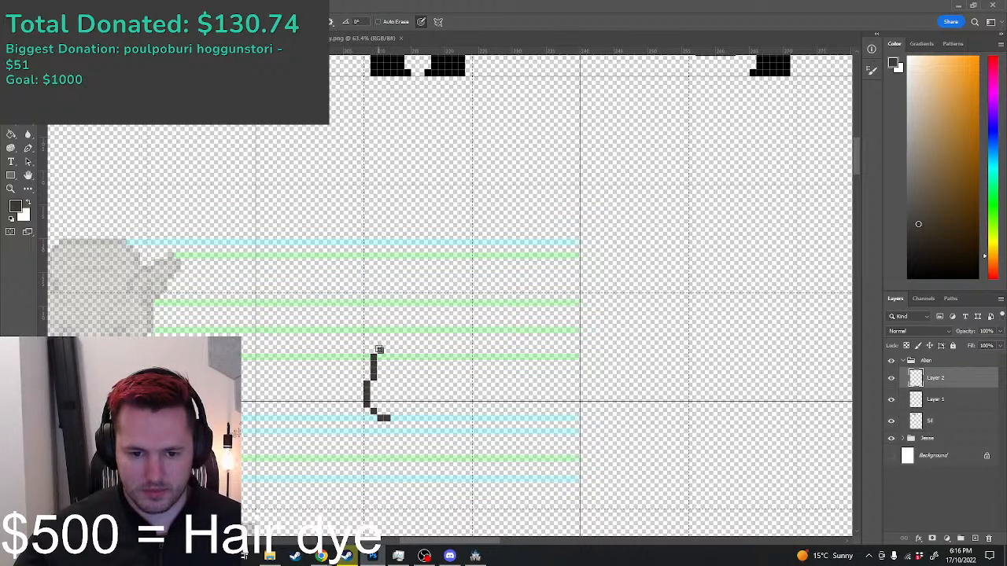
click(380, 344)
click(386, 336)
click(387, 331)
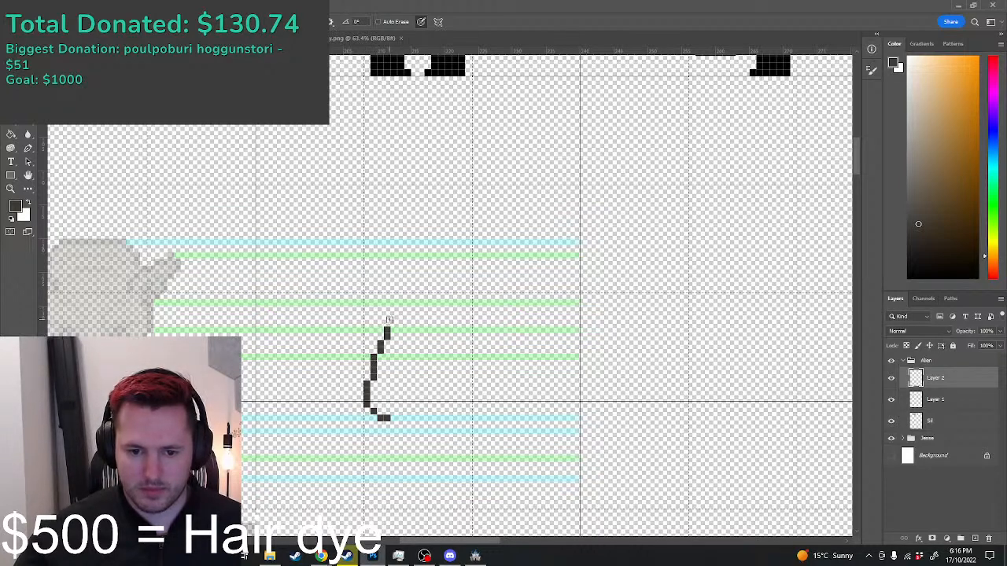
click(386, 322)
click(393, 304)
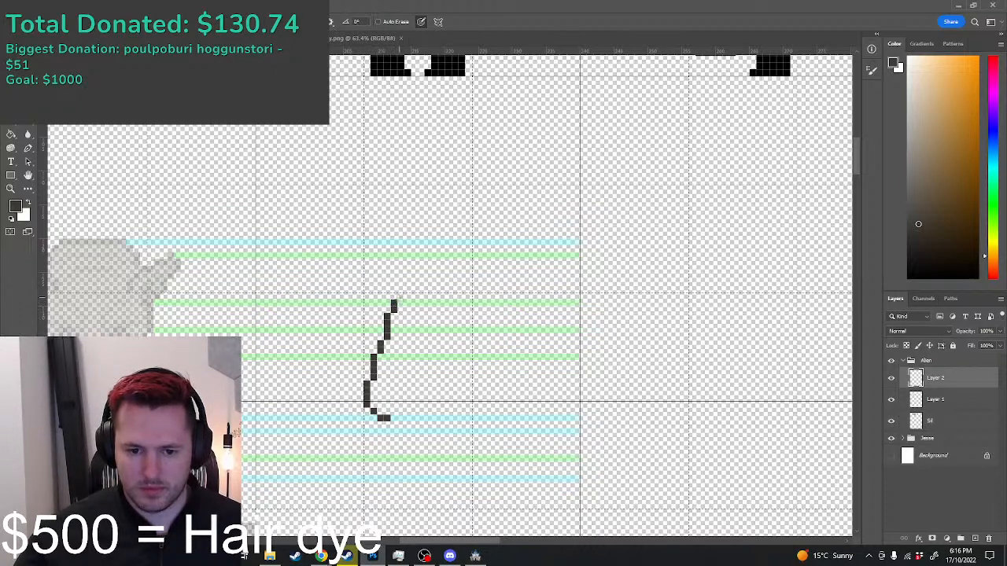
Step: Extend the profile into a rounded forehead with single diagonal pixels that flatten out above the highest green line reached
click(400, 297)
key(ctrl+z)
click(407, 295)
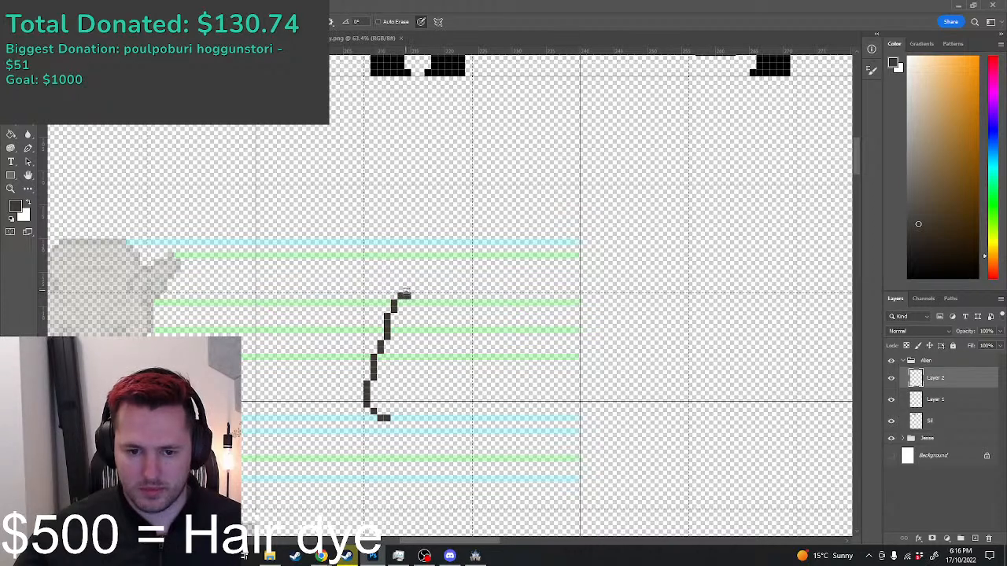
key(ctrl+z)
click(407, 294)
key(ctrl+z)
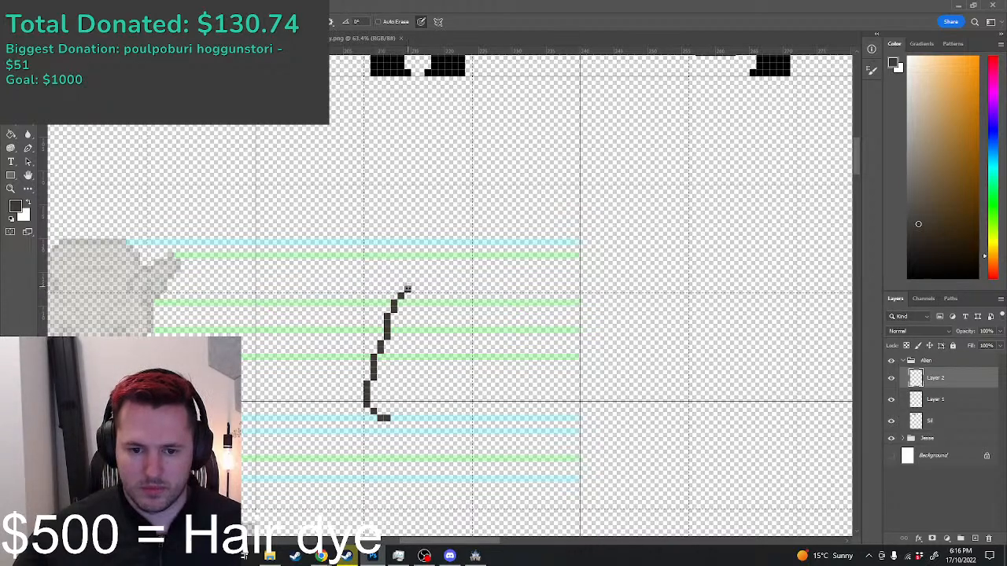
scroll(408, 290, up, 1)
click(407, 289)
click(417, 280)
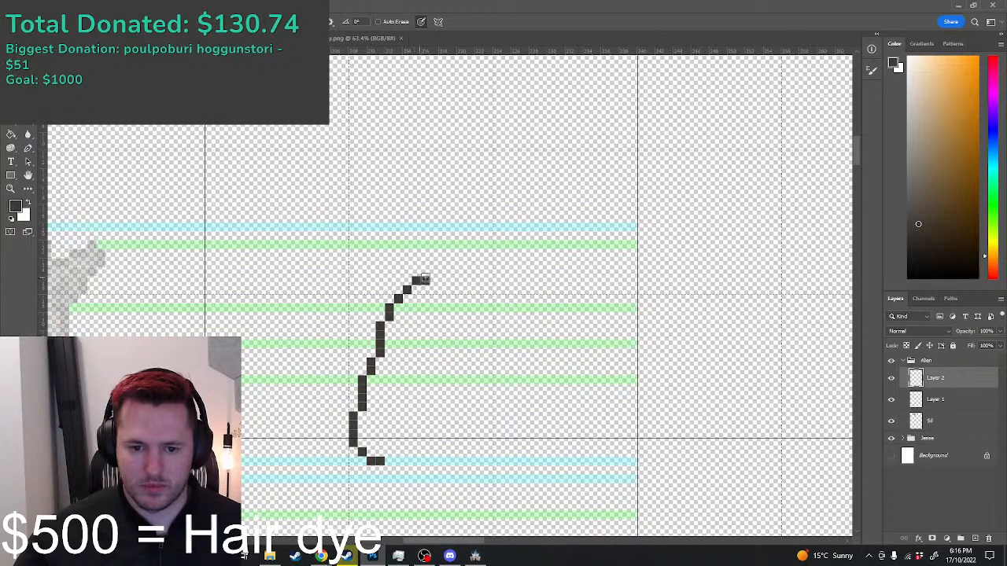
Step: Draw the crown sloping up to the topmost cyan guide line and curve the back of the head down to the third green line below
mouse_move(425, 279)
mouse_down()
mouse_move(571, 228)
mouse_move(615, 253)
mouse_up()
click(614, 254)
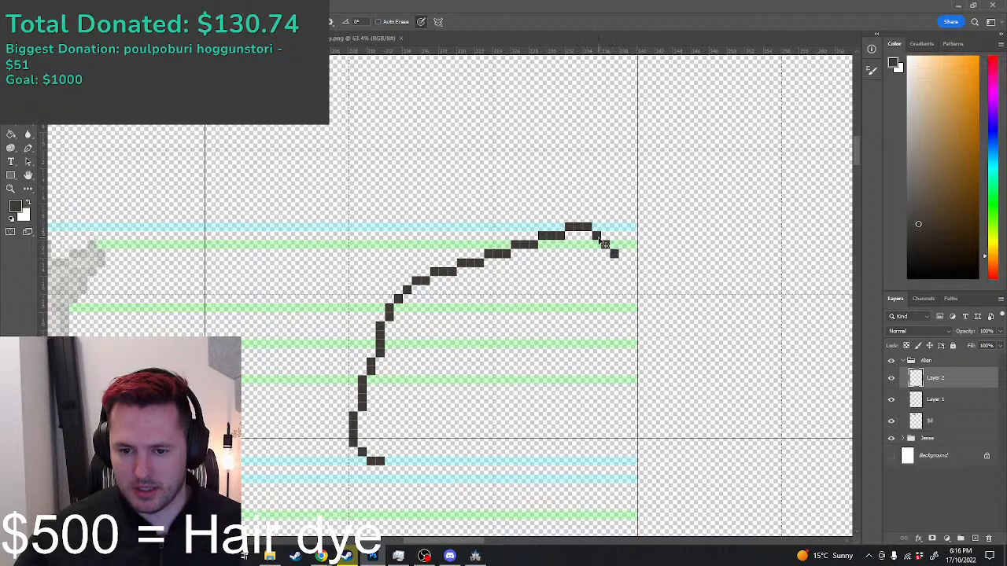
key(ctrl+z)
key(ctrl+z)
click(604, 236)
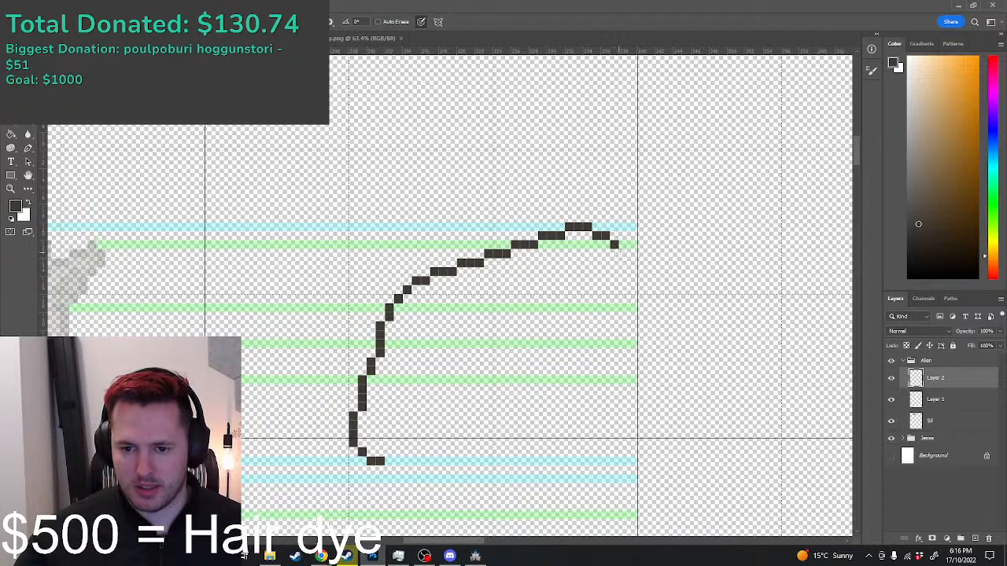
mouse_move(615, 245)
mouse_down()
mouse_move(632, 316)
mouse_move(622, 343)
mouse_move(611, 365)
mouse_move(563, 379)
mouse_up()
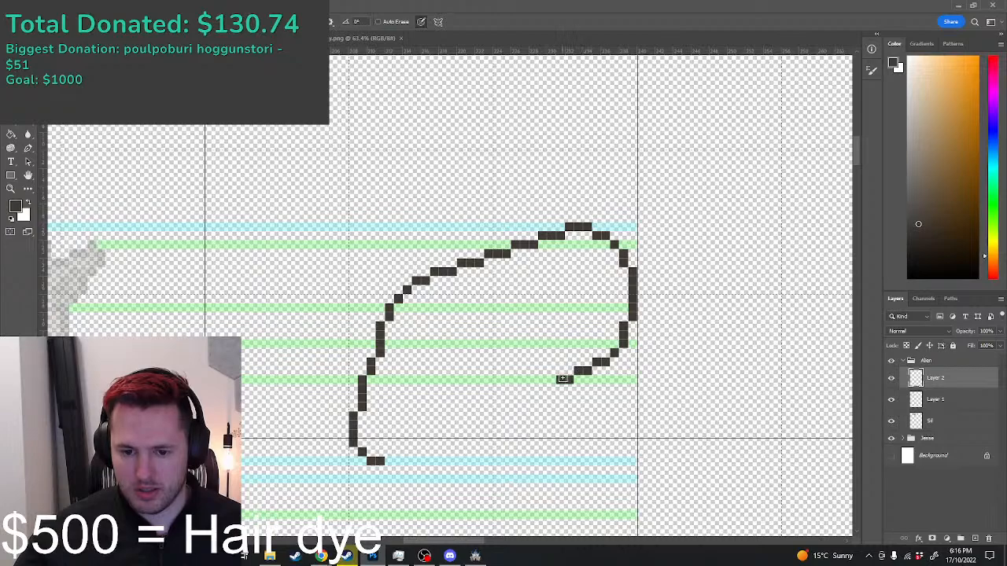
Step: Close the head outline from the skull's base to the chin, adding a short inward spur where the skull meets the jaw
scroll(522, 385, down, 5)
scroll(480, 457, up, 2)
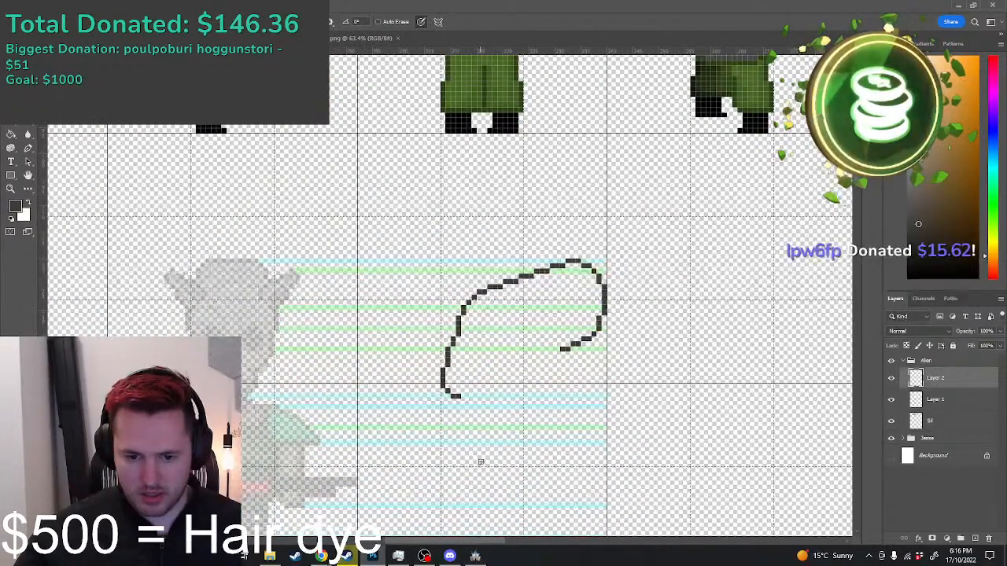
scroll(480, 462, down, 1)
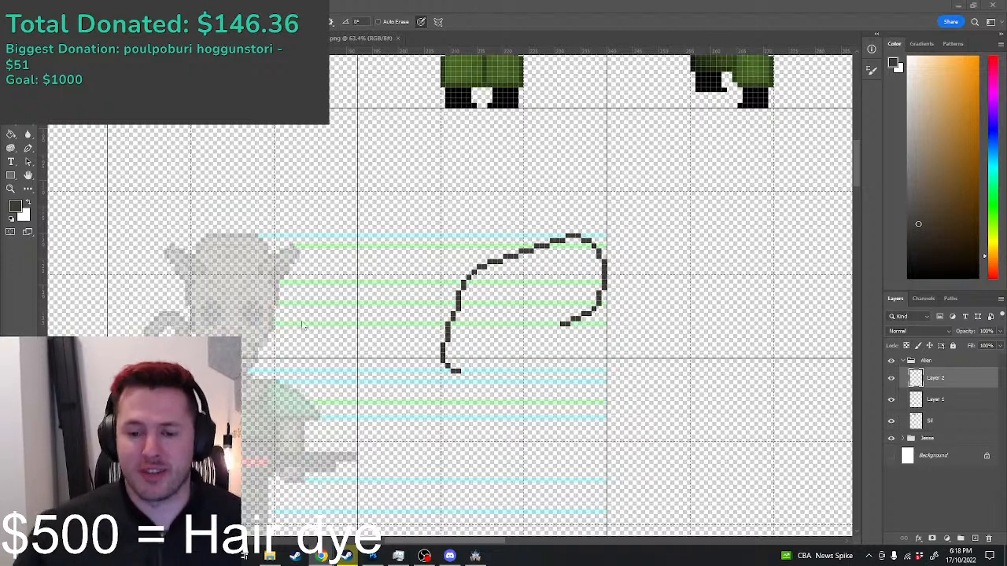
mouse_move(561, 323)
mouse_down()
mouse_move(531, 329)
mouse_move(540, 346)
mouse_up()
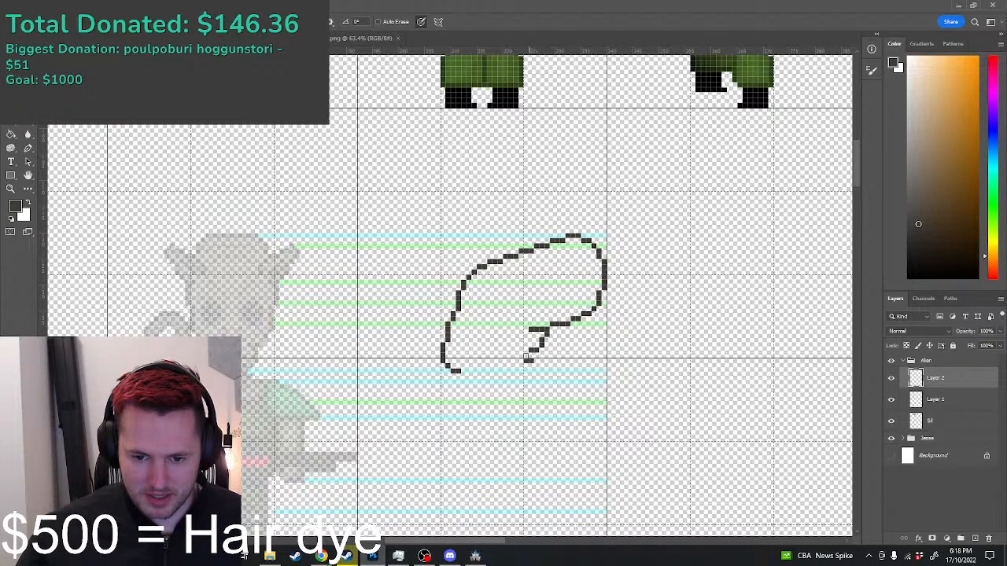
scroll(550, 362, down, 2)
scroll(515, 393, up, 3)
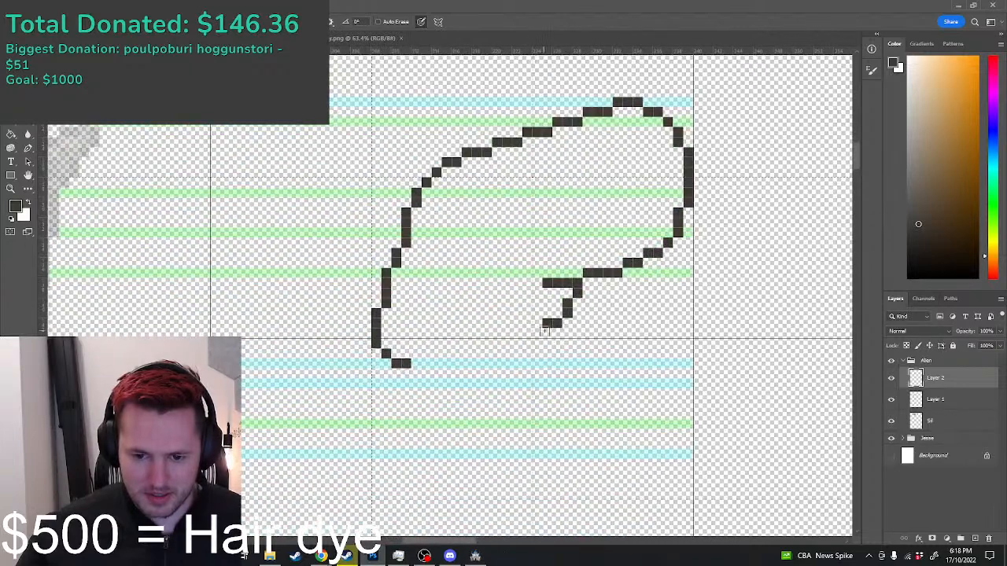
mouse_move(555, 324)
mouse_down()
mouse_move(519, 360)
mouse_move(499, 352)
mouse_move(489, 363)
mouse_move(414, 364)
mouse_up()
key(ctrl+z)
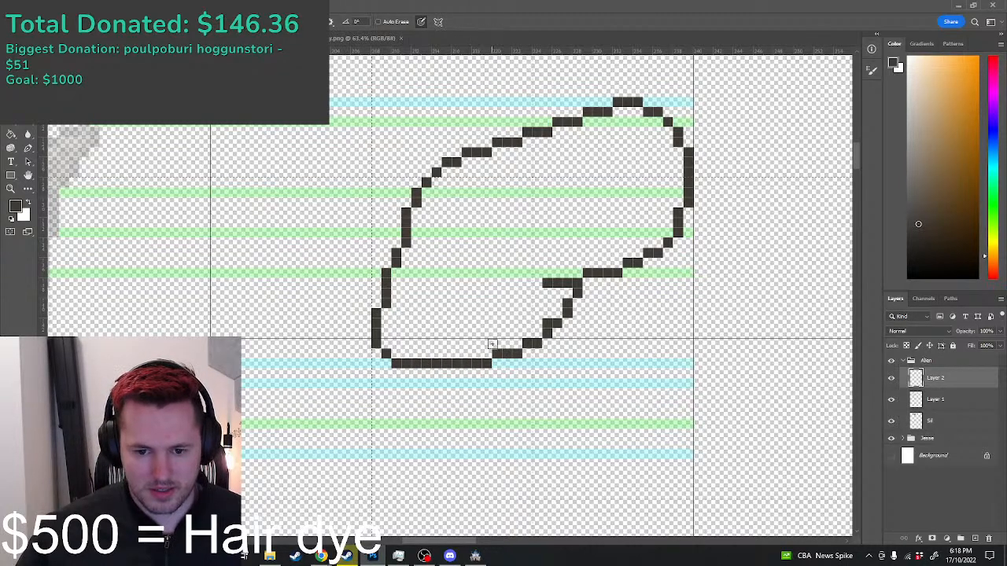
Step: Draw a higher jawline inside the outline, with a diagonal rising from the chin's base and a straight line running back to the jaw corner
click(456, 353)
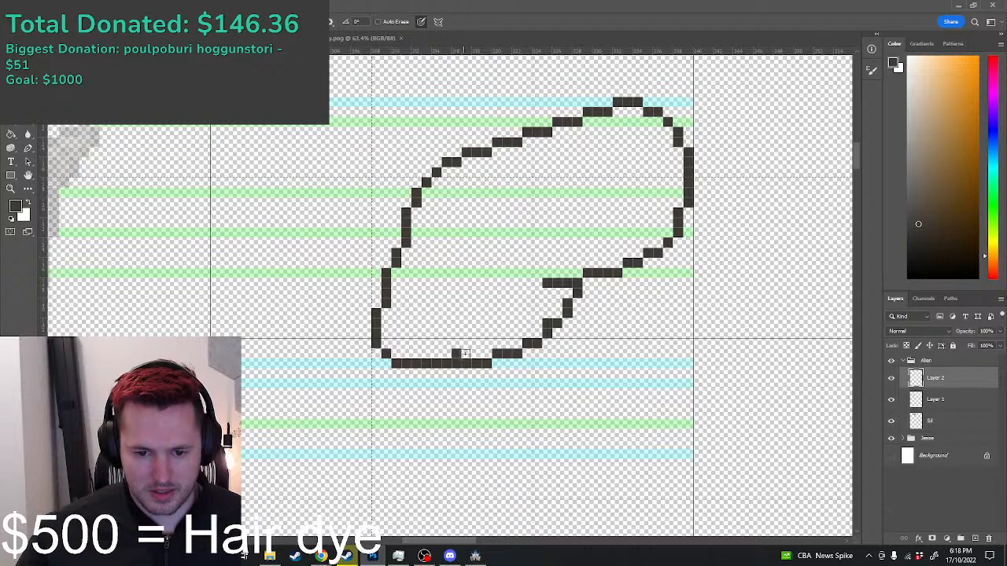
click(467, 343)
click(477, 333)
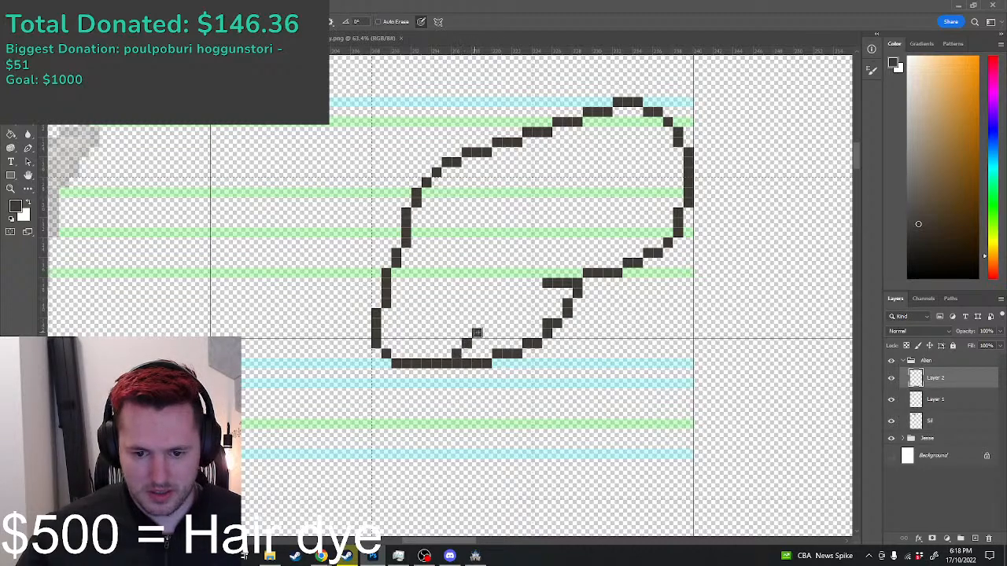
mouse_move(469, 333)
mouse_down()
mouse_move(458, 333)
mouse_move(546, 333)
mouse_up()
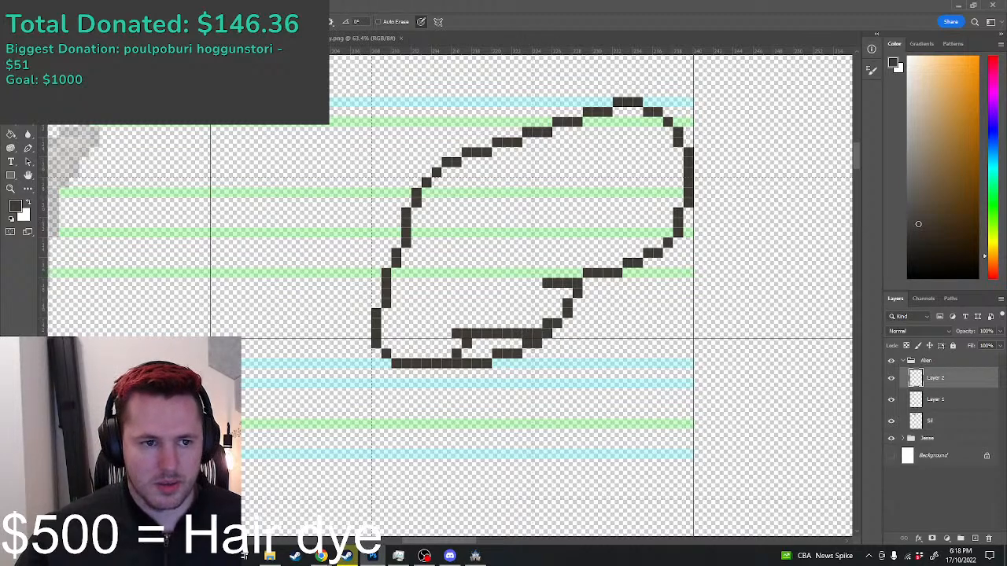
Step: Delete the old outline pixels below the new jawline and trim the chin's lower back corner
key(m)
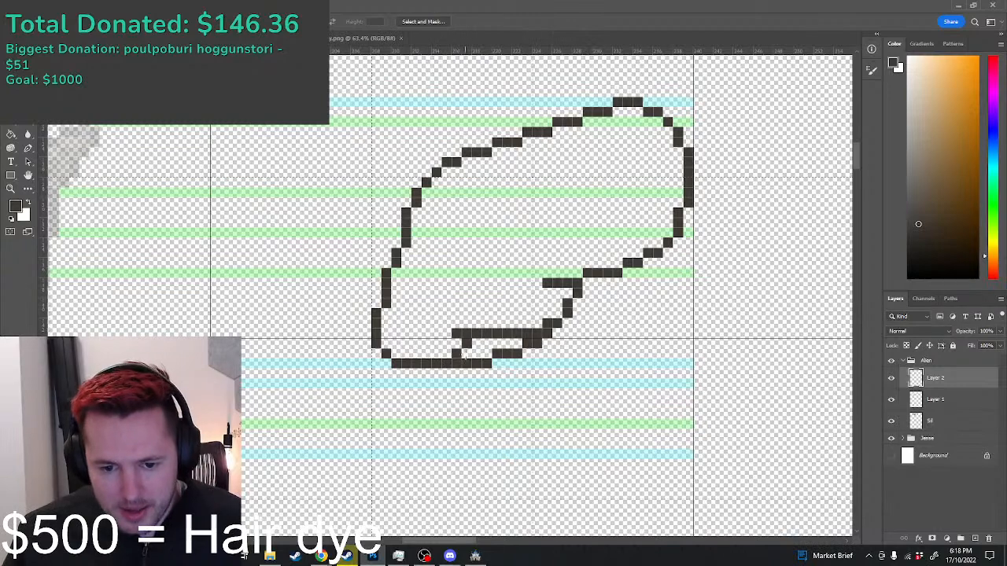
drag(462, 348, 542, 387)
key(Delete)
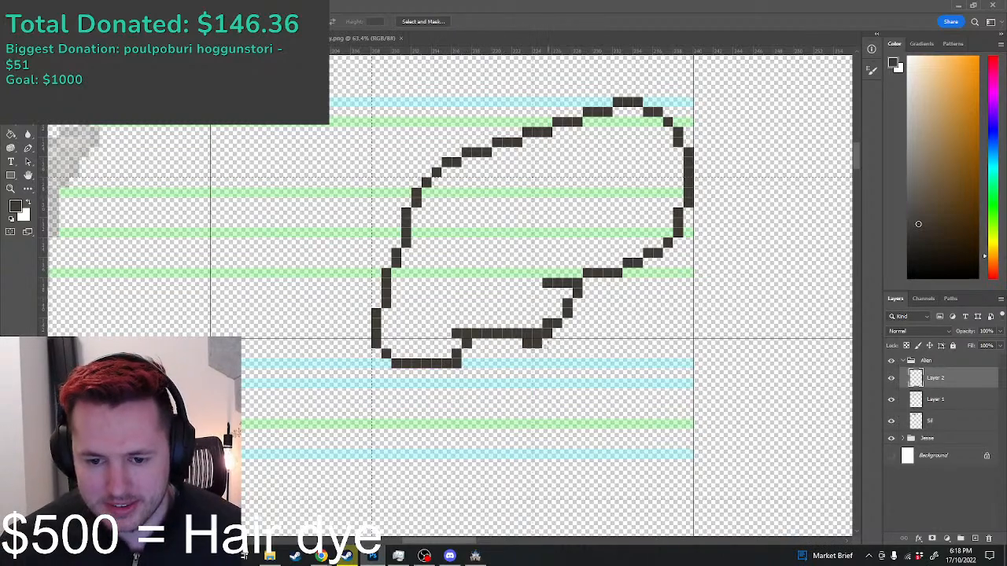
mouse_move(550, 339)
mouse_down()
mouse_move(532, 355)
mouse_move(518, 342)
mouse_up()
key(Delete)
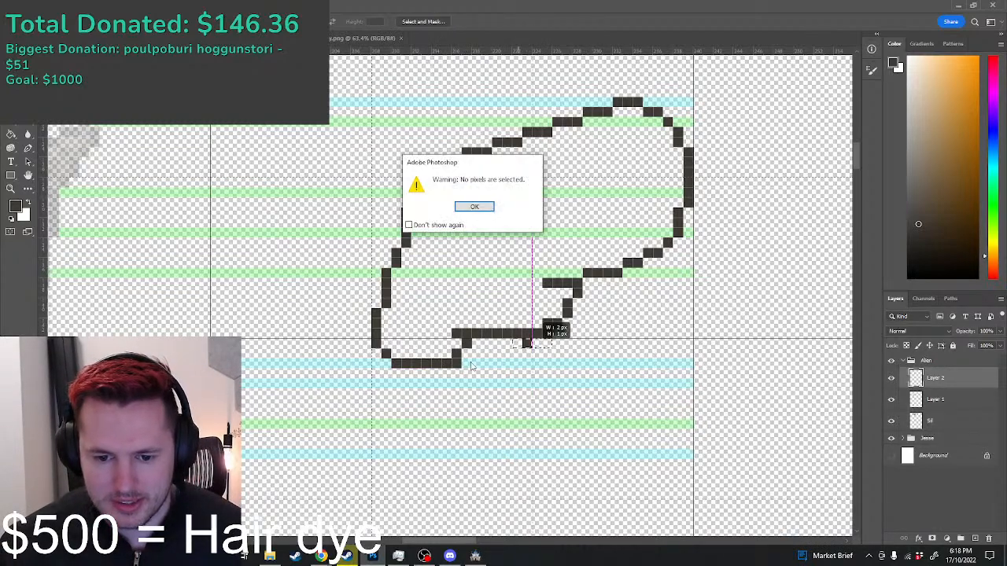
click(476, 207)
key(Delete)
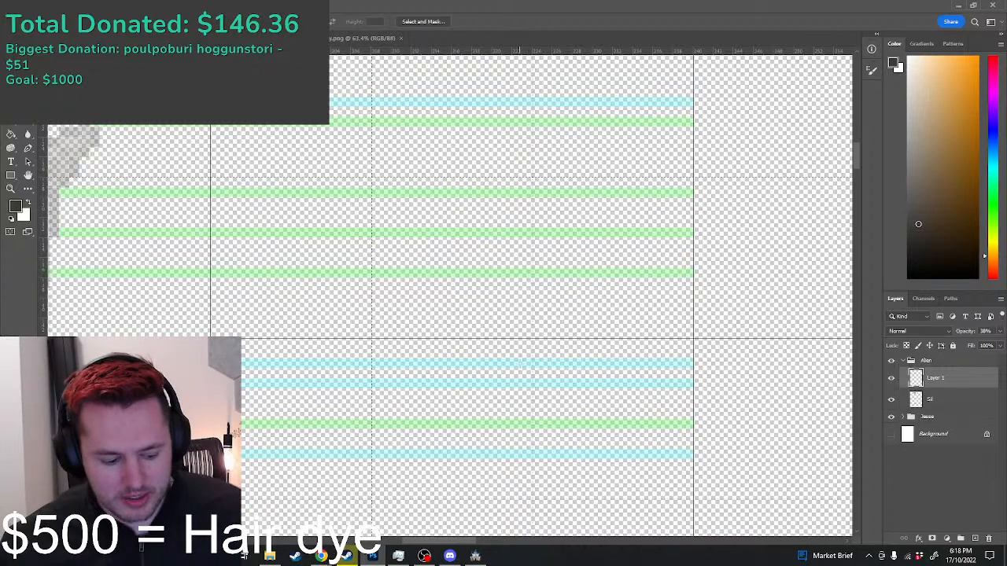
key(ctrl+z)
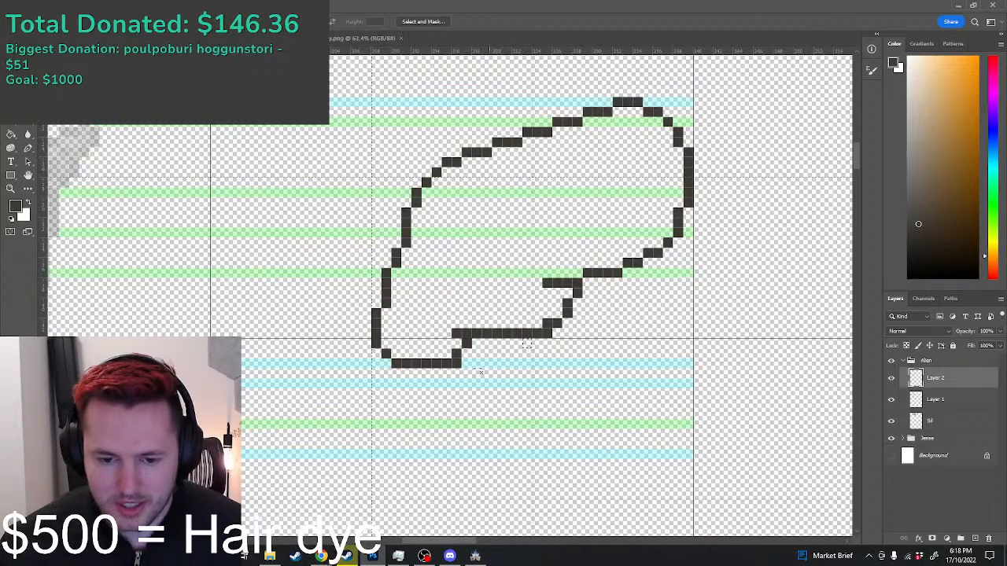
drag(480, 372, 459, 372)
click(485, 209)
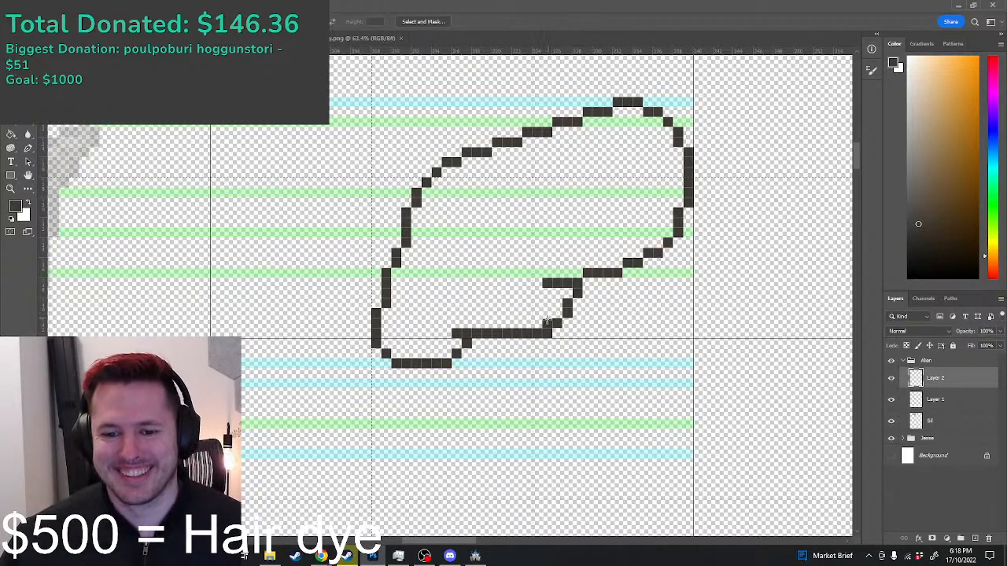
Step: Examine the side-view head outline against the faded front view, the guide lines and the neighbouring character sprites
scroll(624, 288, down, 5)
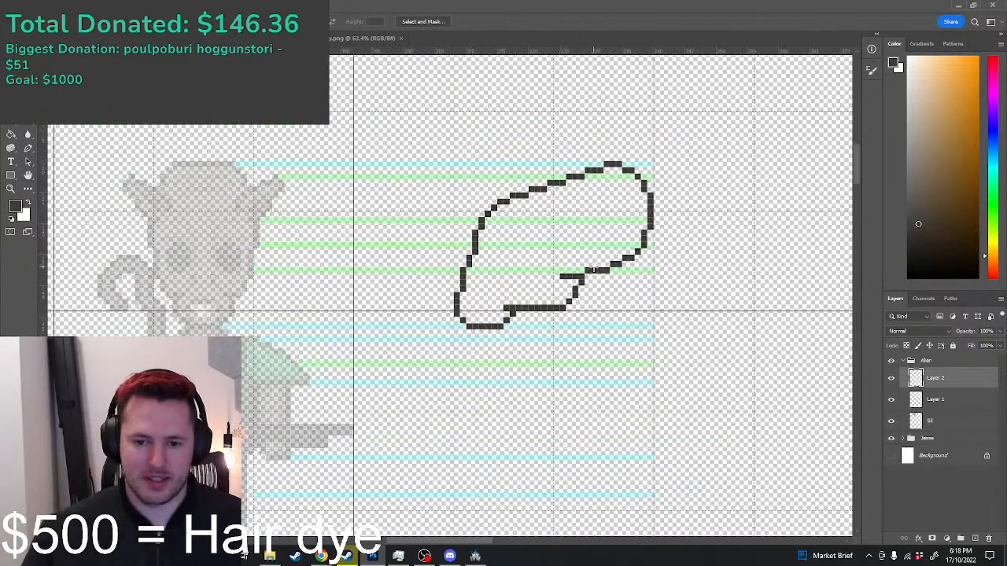
scroll(548, 263, up, 4)
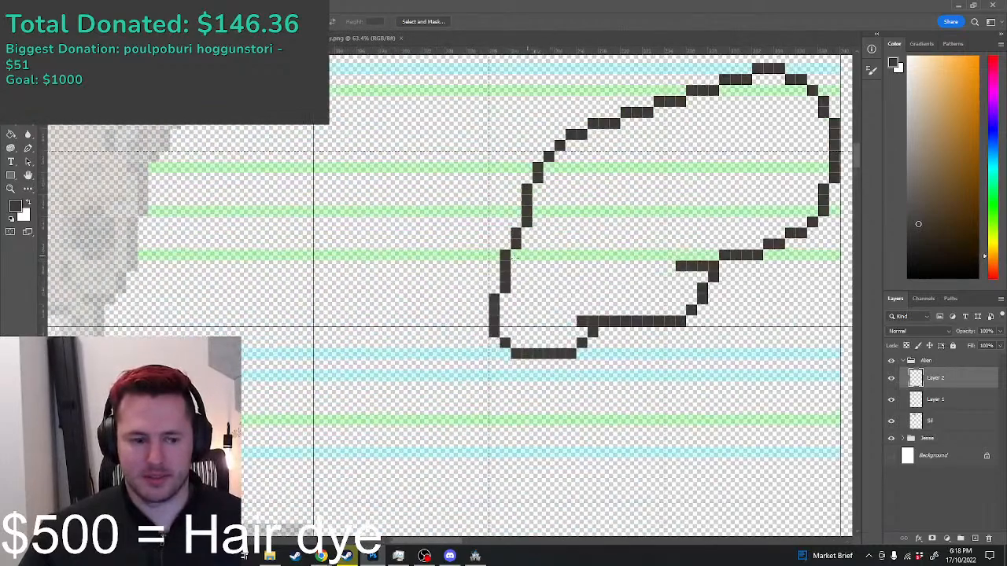
key(b)
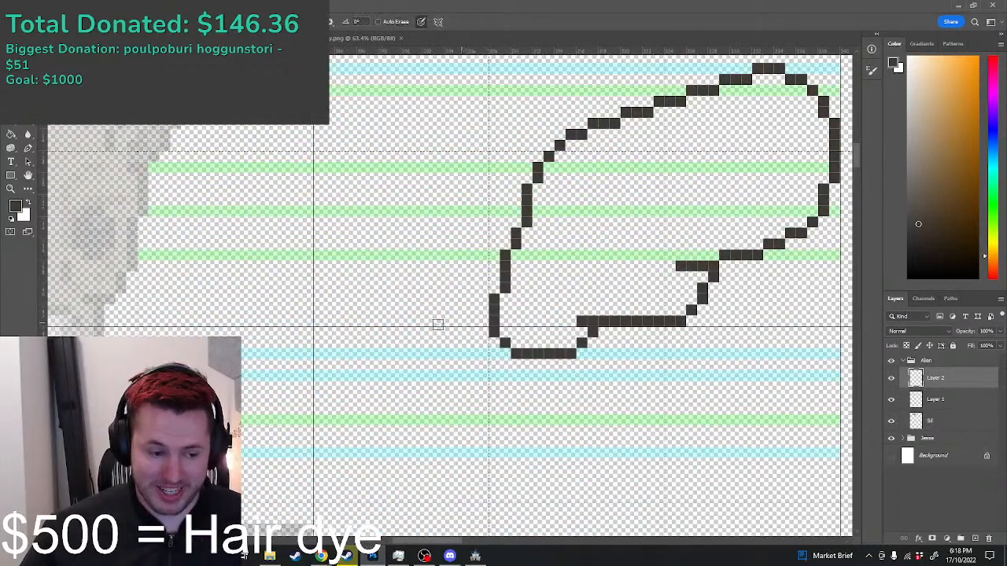
scroll(371, 330, down, 4)
scroll(367, 298, up, 2)
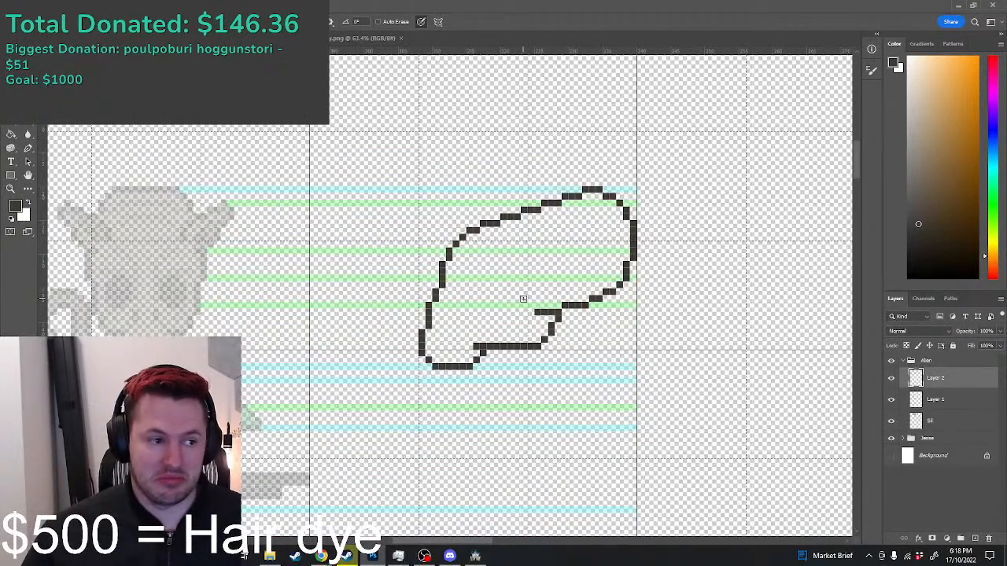
scroll(495, 280, up, 2)
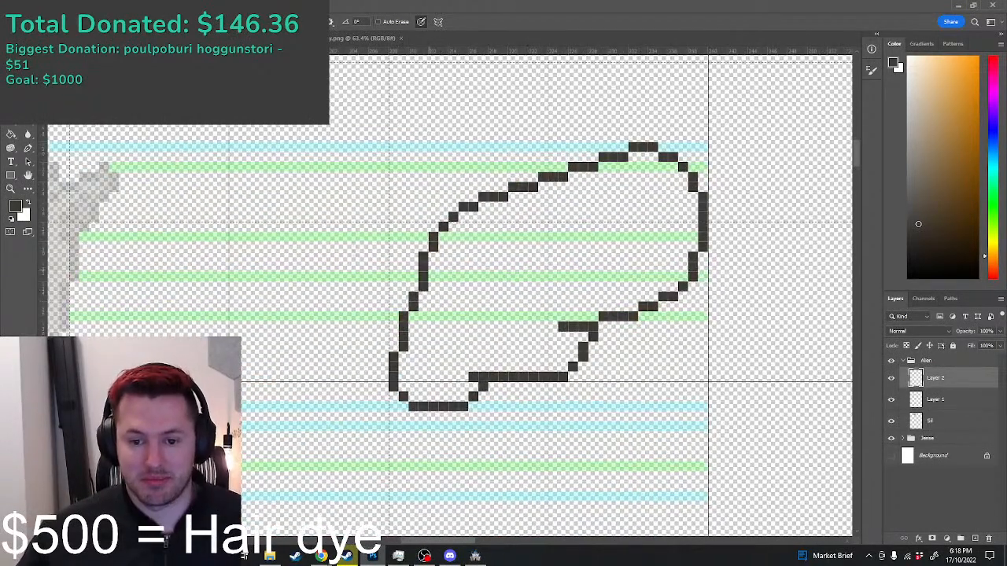
scroll(441, 236, down, 3)
scroll(482, 228, up, 1)
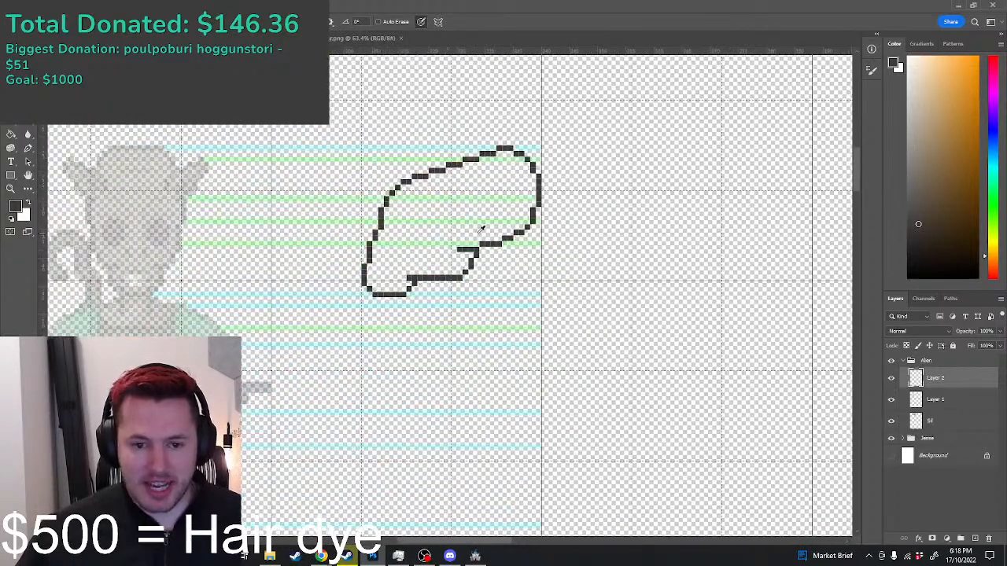
scroll(392, 248, down, 4)
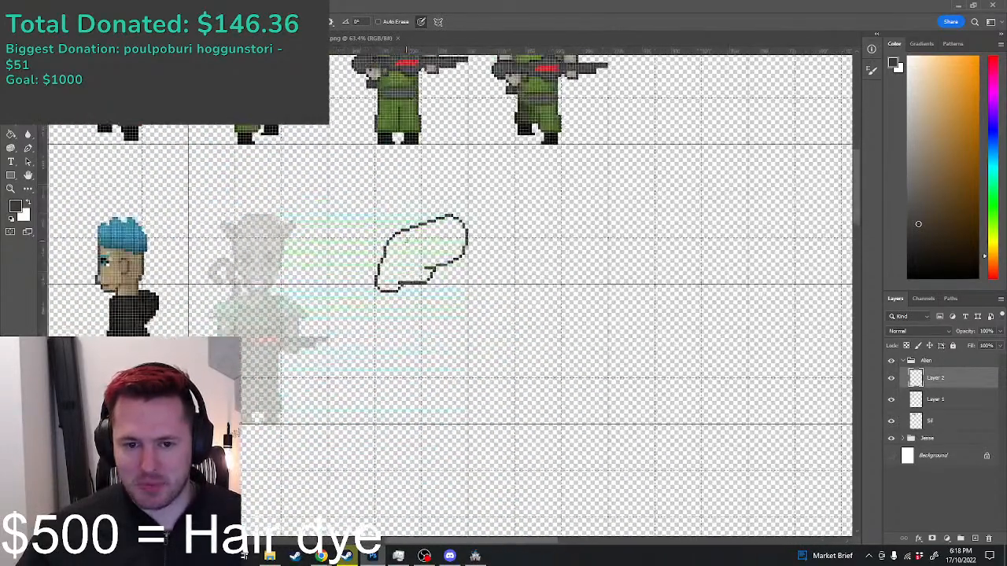
Step: Fill the side-view head outline with the grey-beige skin tone sampled from the front-view alien's face
scroll(396, 244, up, 5)
scroll(398, 144, up, 3)
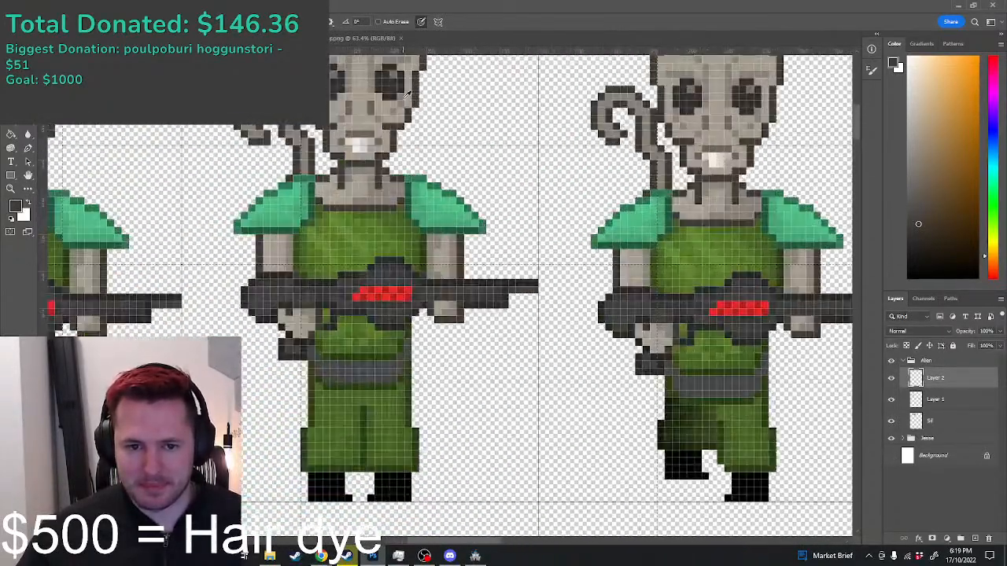
alt+click(365, 95)
scroll(366, 95, down, 4)
scroll(394, 236, down, 1)
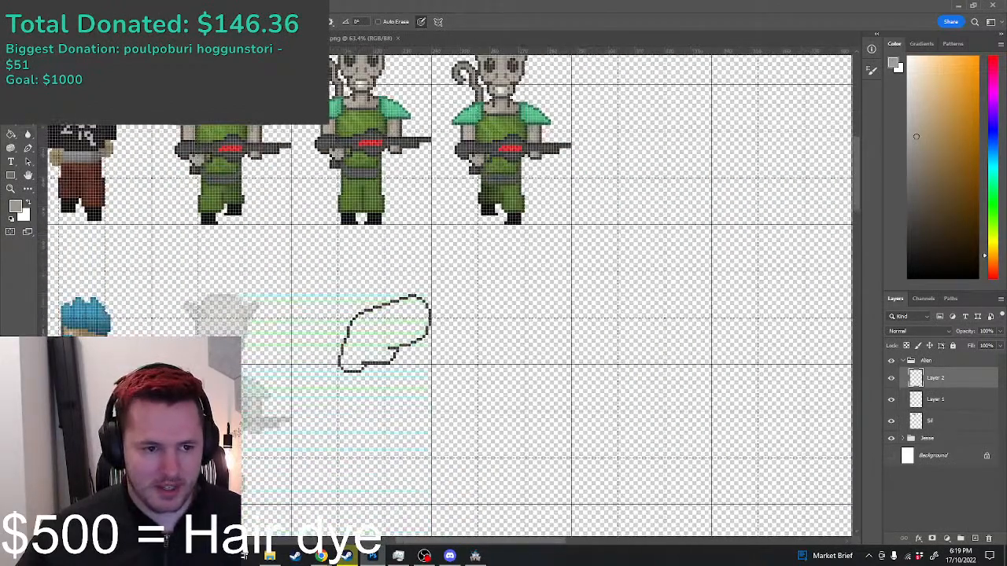
key(g)
click(398, 337)
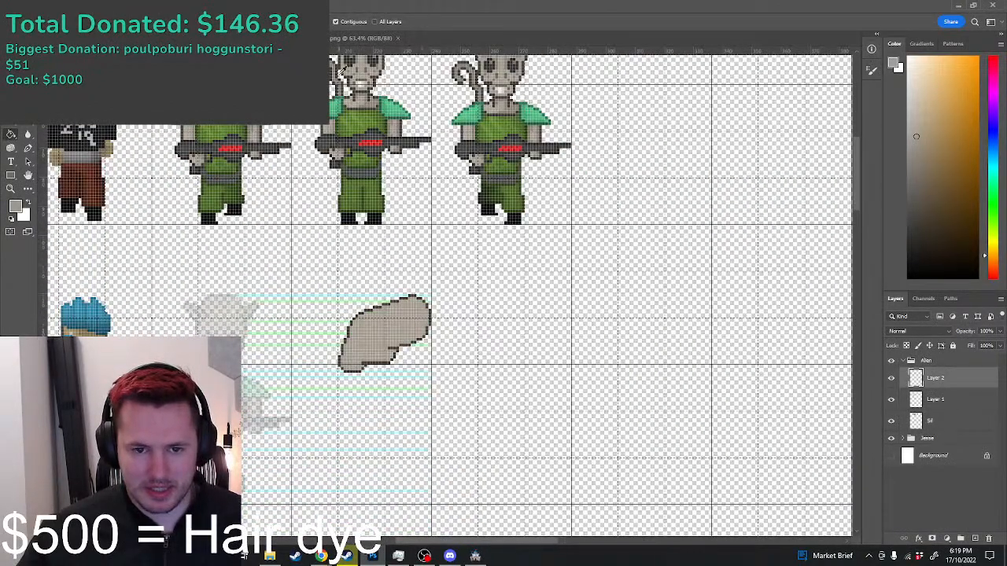
Step: Draw a solid eye about 4 by 5 pixels on the side-view head in the dark colour sampled from the front view
scroll(346, 75, up, 2)
key(b)
scroll(354, 93, up, 1)
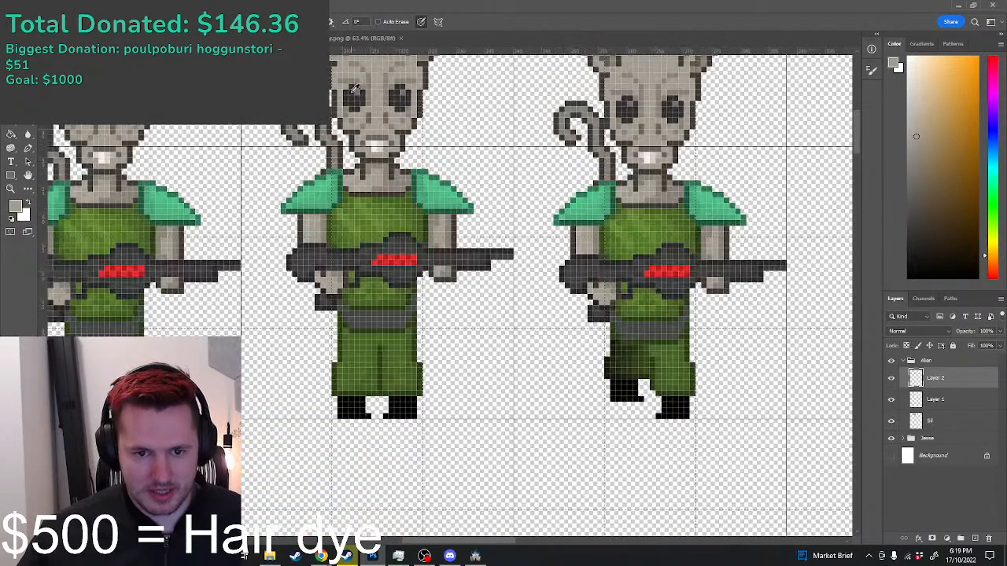
alt+click(354, 94)
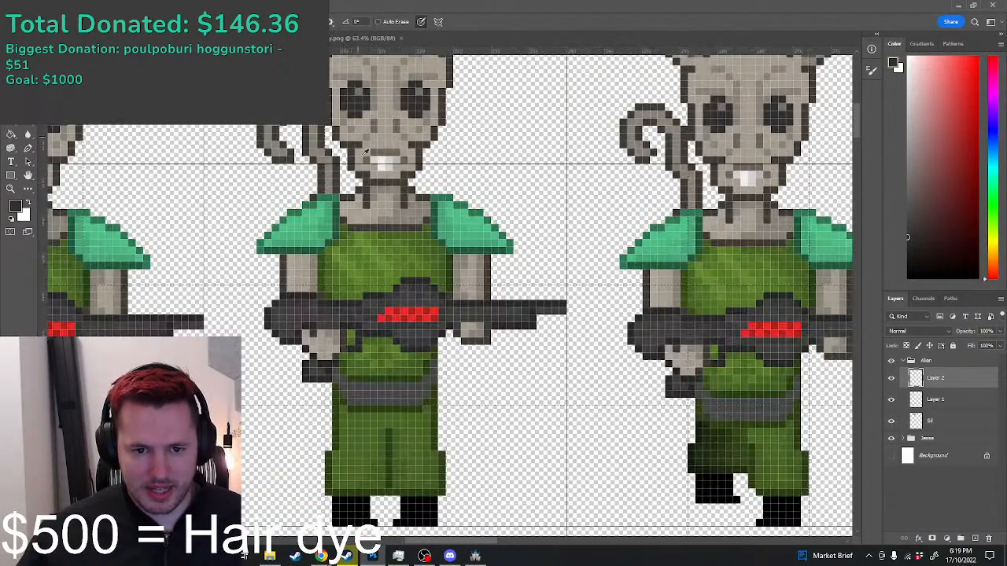
scroll(364, 152, down, 8)
scroll(364, 205, down, 3)
scroll(315, 339, up, 8)
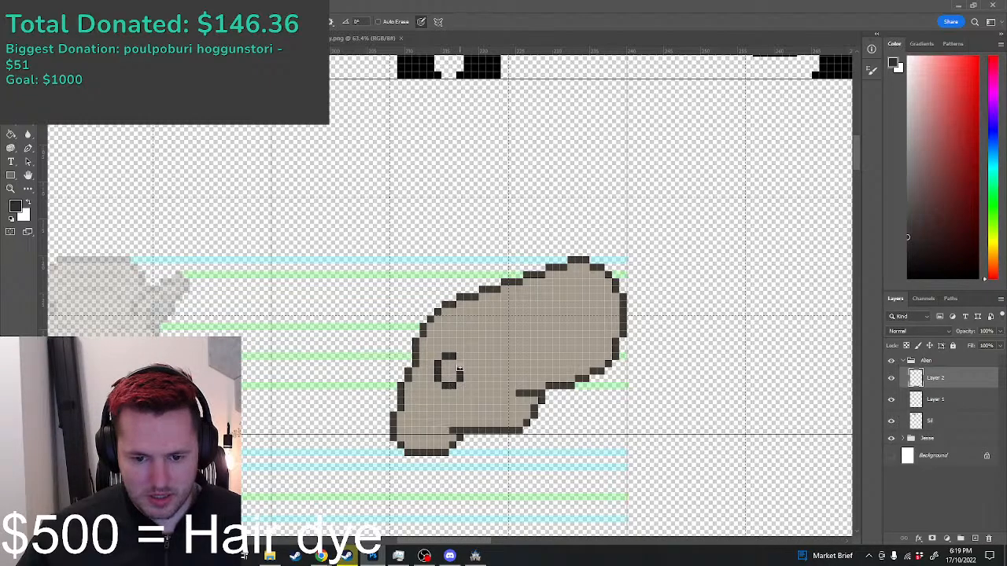
drag(459, 367, 454, 359)
Step: Add a single lighter grey highlight pixel to the eye's upper part, using the highlight colour from the front-view eyes
scroll(450, 367, down, 3)
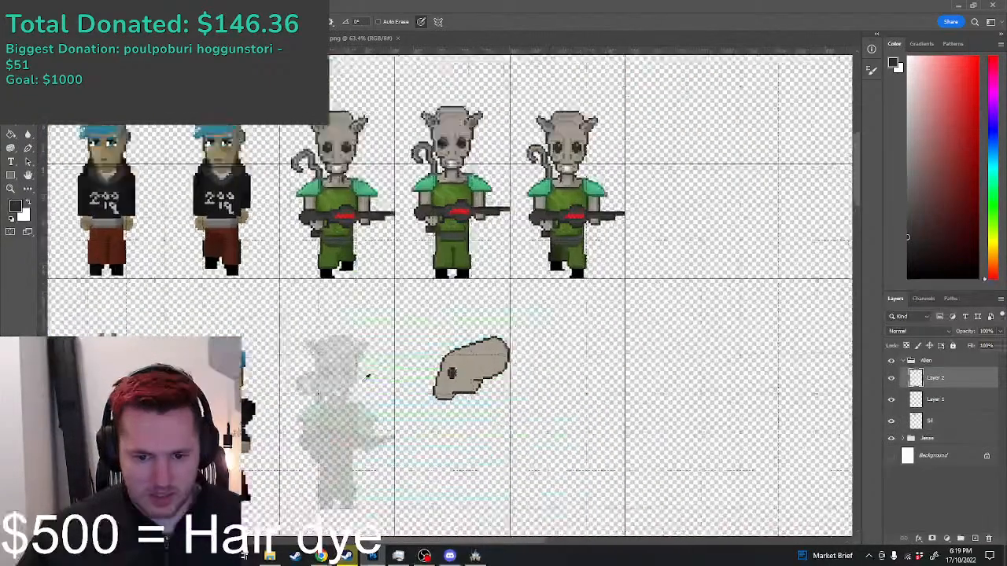
scroll(292, 360, up, 3)
scroll(317, 359, down, 3)
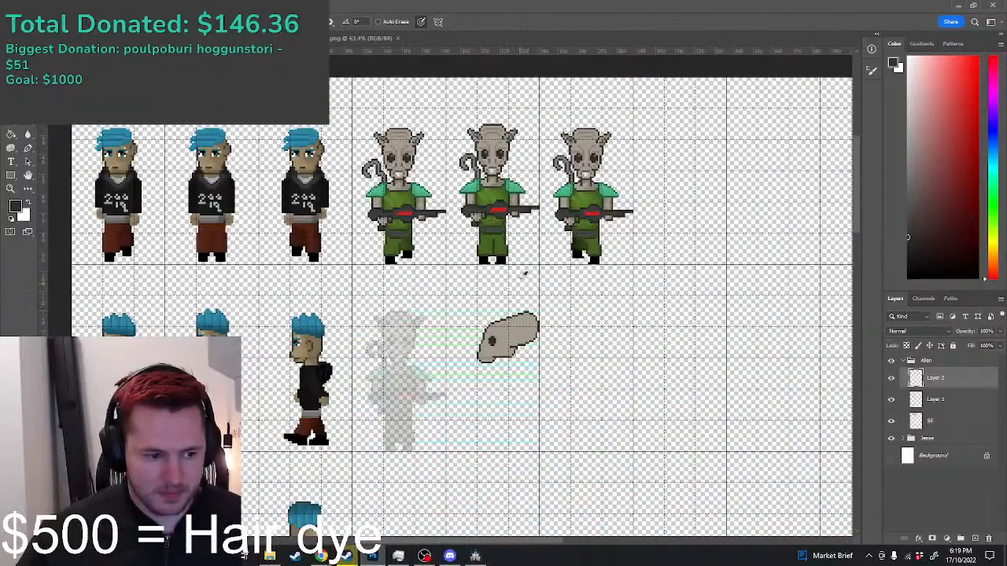
scroll(525, 275, up, 2)
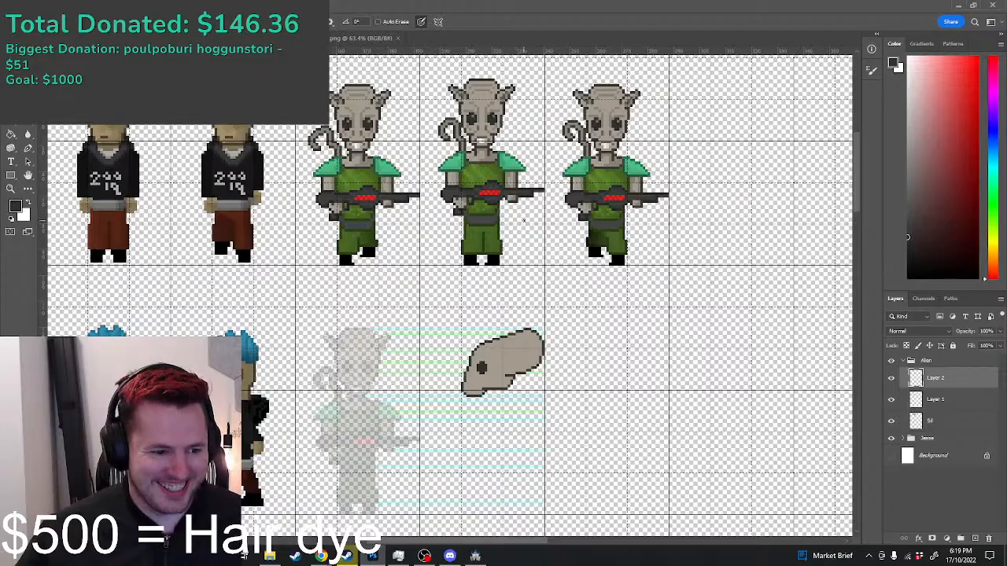
scroll(610, 106, up, 3)
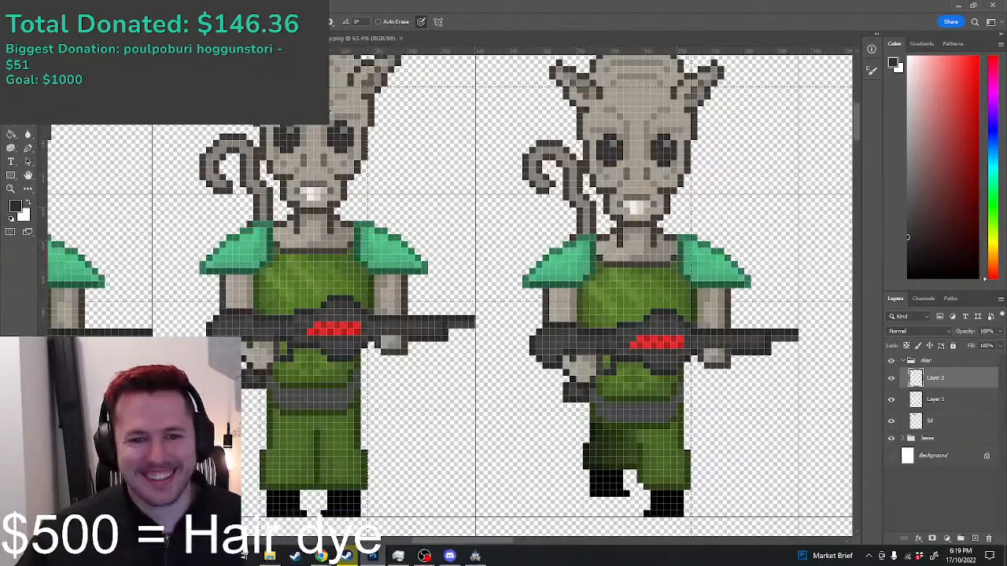
scroll(348, 125, down, 3)
scroll(435, 318, up, 4)
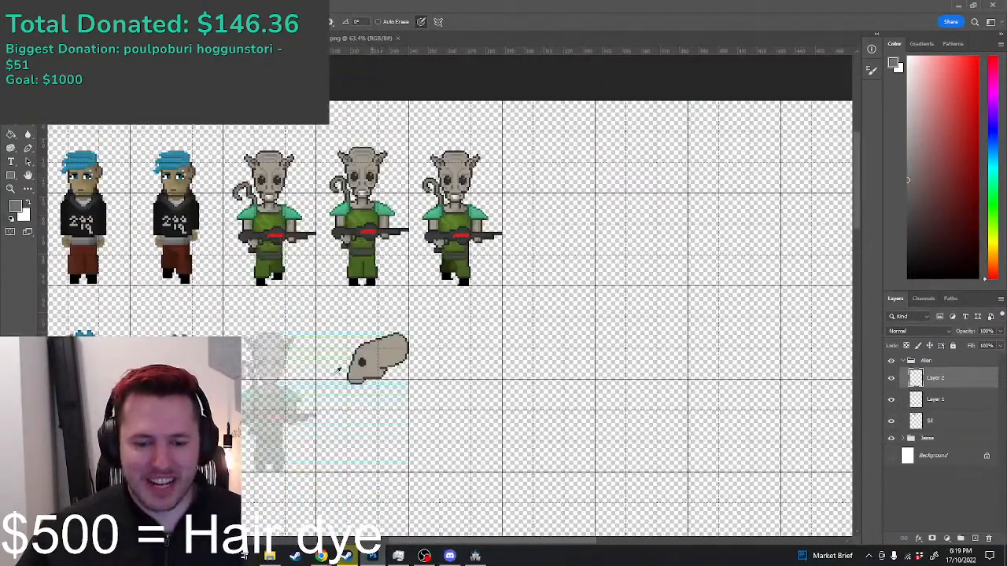
scroll(435, 318, up, 2)
scroll(421, 366, down, 4)
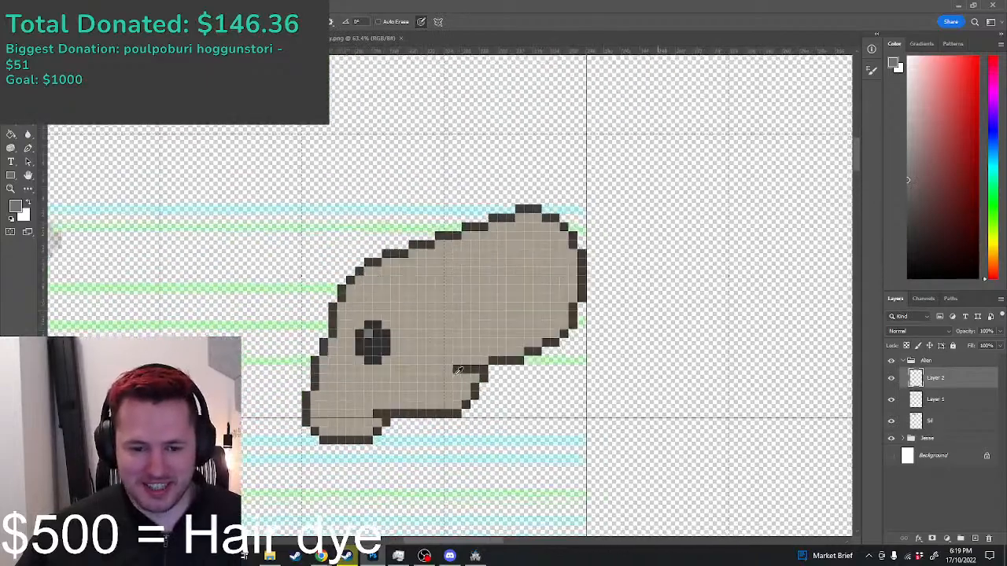
Step: Compare the side-view head's shape and eye with the front-view alien sprites and the guide lines
scroll(428, 378, up, 4)
scroll(376, 326, down, 4)
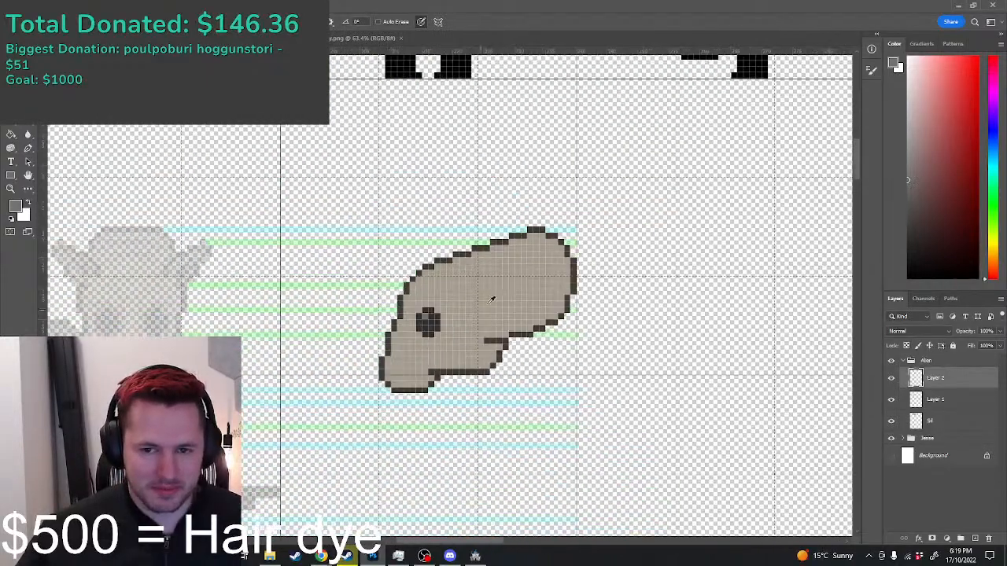
scroll(497, 173, up, 3)
scroll(476, 122, up, 4)
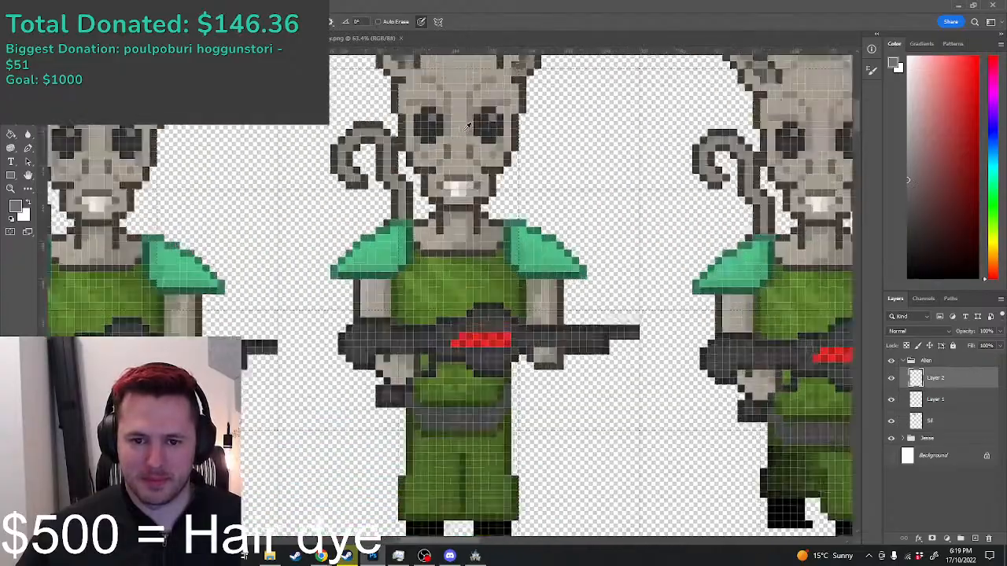
scroll(477, 122, down, 4)
scroll(478, 378, down, 1)
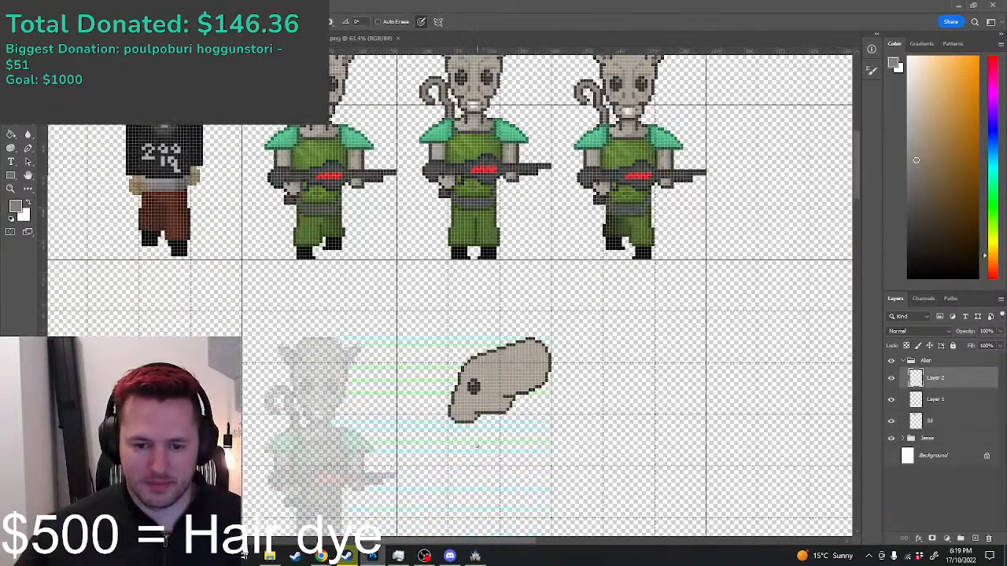
scroll(479, 390, up, 4)
scroll(479, 390, up, 2)
scroll(472, 378, down, 5)
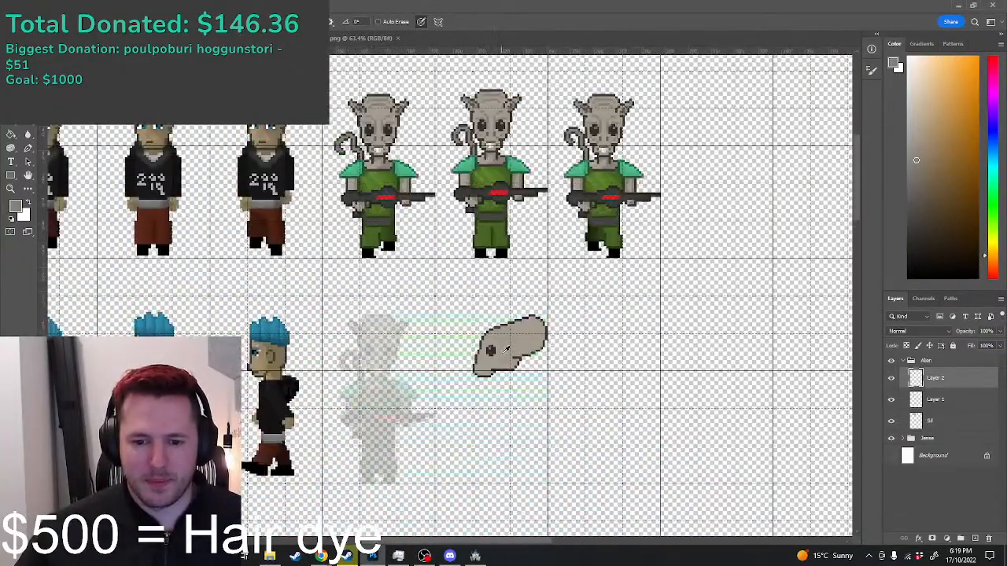
scroll(507, 349, up, 3)
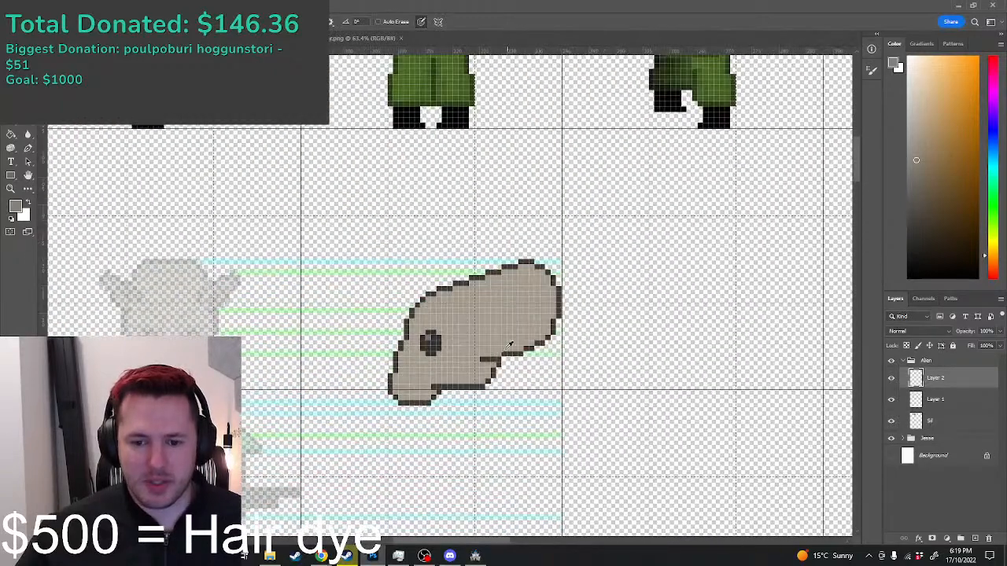
Step: Sketch a higher forehead line and curved lines down the rear of the head in the outline colour for a shorter skull
alt+click(518, 351)
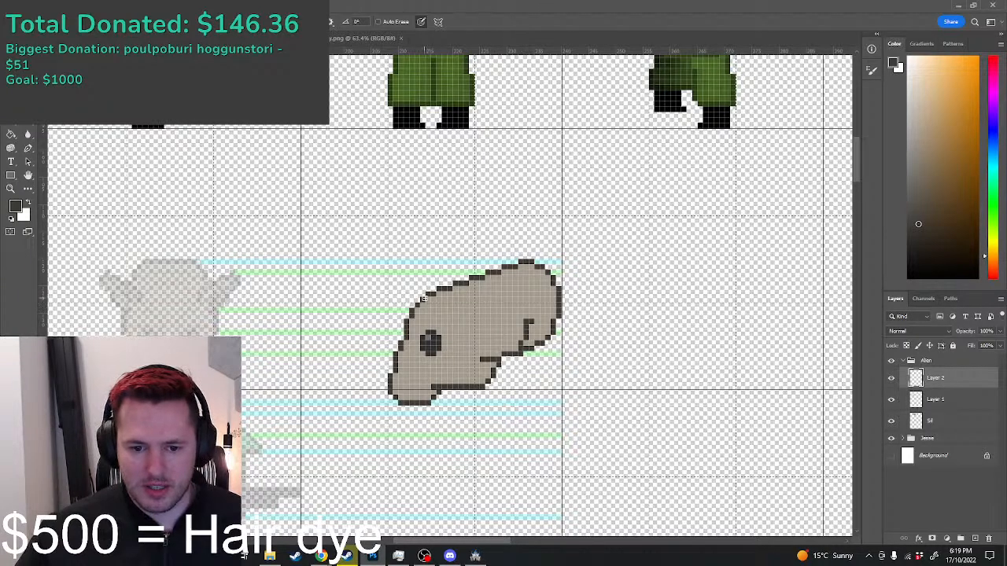
scroll(425, 298, up, 2)
mouse_move(408, 305)
mouse_down()
mouse_move(460, 256)
mouse_move(505, 241)
mouse_move(558, 228)
mouse_move(606, 236)
mouse_move(642, 344)
mouse_move(639, 416)
mouse_up()
scroll(638, 417, down, 2)
scroll(639, 417, down, 3)
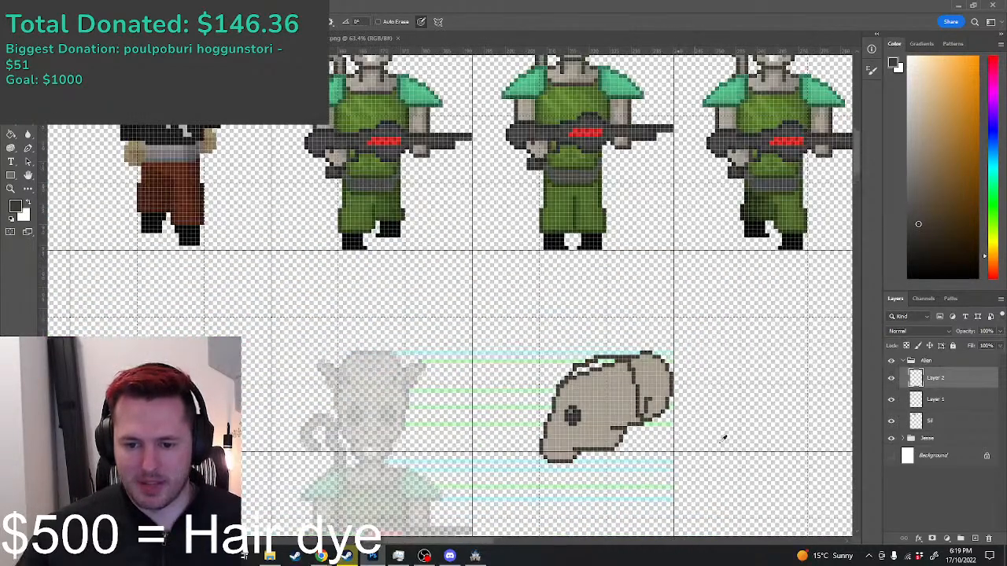
scroll(708, 439, up, 4)
mouse_move(511, 224)
mouse_down()
mouse_move(526, 387)
mouse_move(513, 404)
mouse_up()
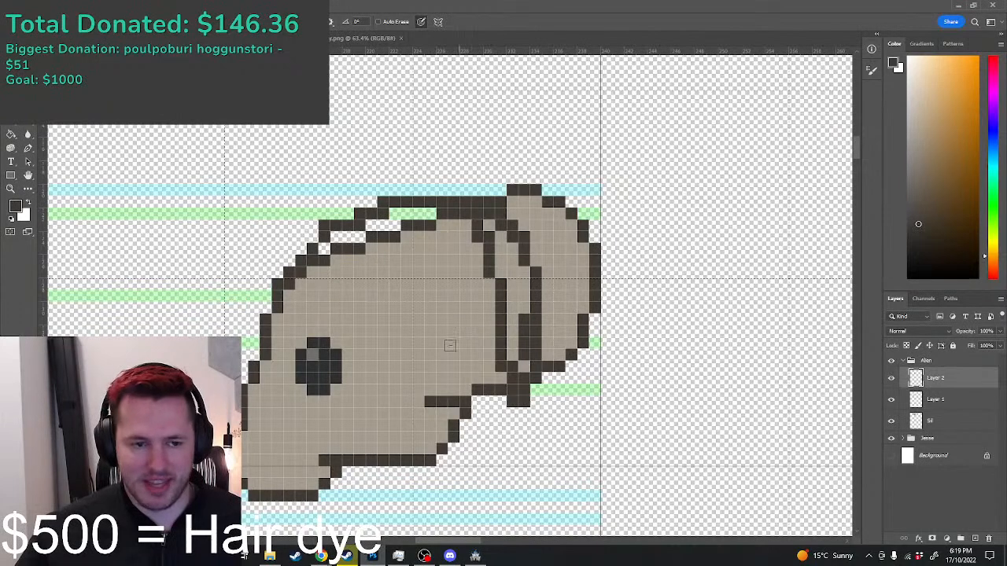
Step: Delete the parts of the old skull behind the outer curved line, including the stray outline pixels beneath its lower end
key(m)
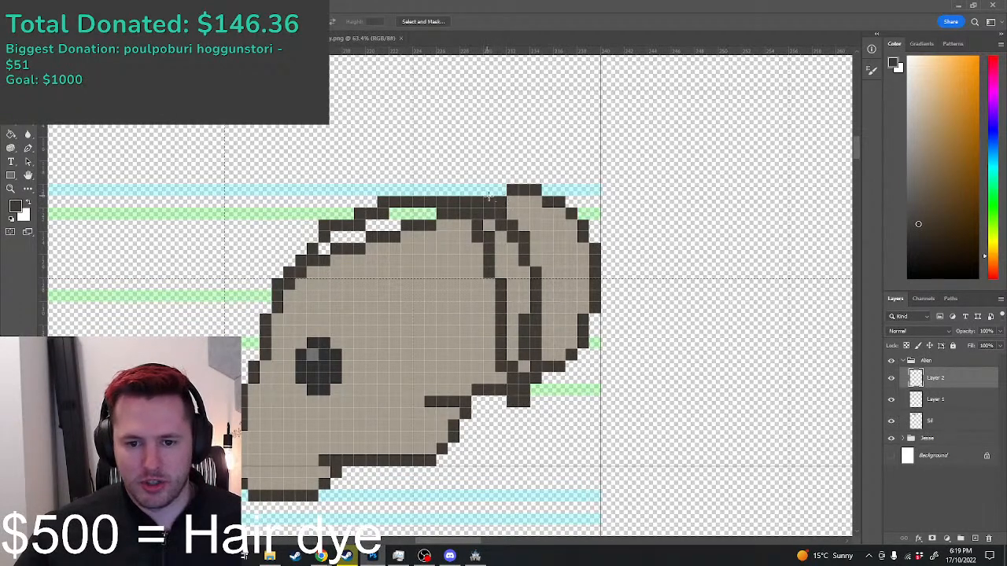
drag(481, 209, 597, 232)
key(Delete)
key(Delete)
drag(530, 232, 596, 258)
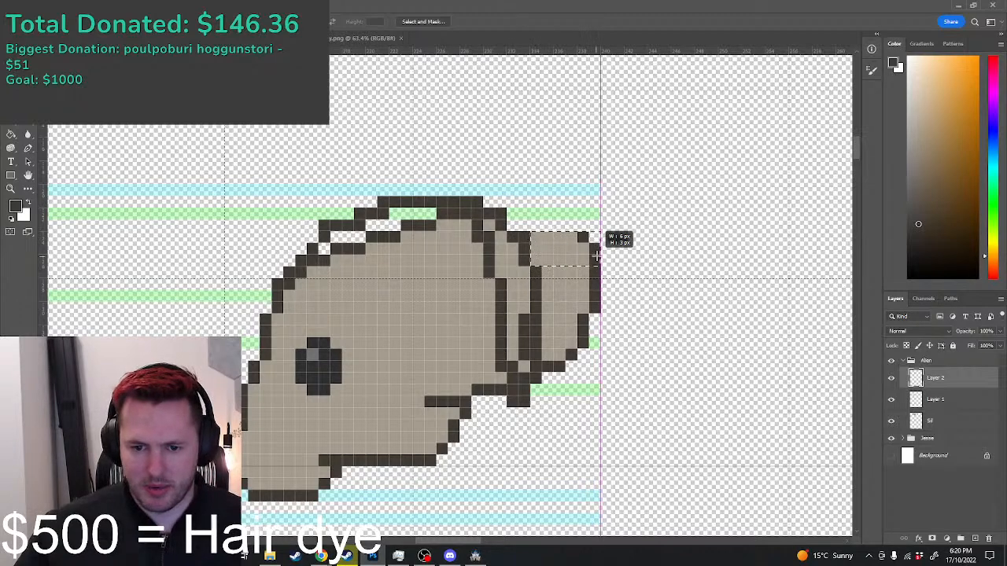
key(Delete)
drag(634, 394, 545, 258)
key(ctrl+d)
drag(553, 430, 507, 391)
key(Delete)
drag(541, 256, 659, 383)
key(Delete)
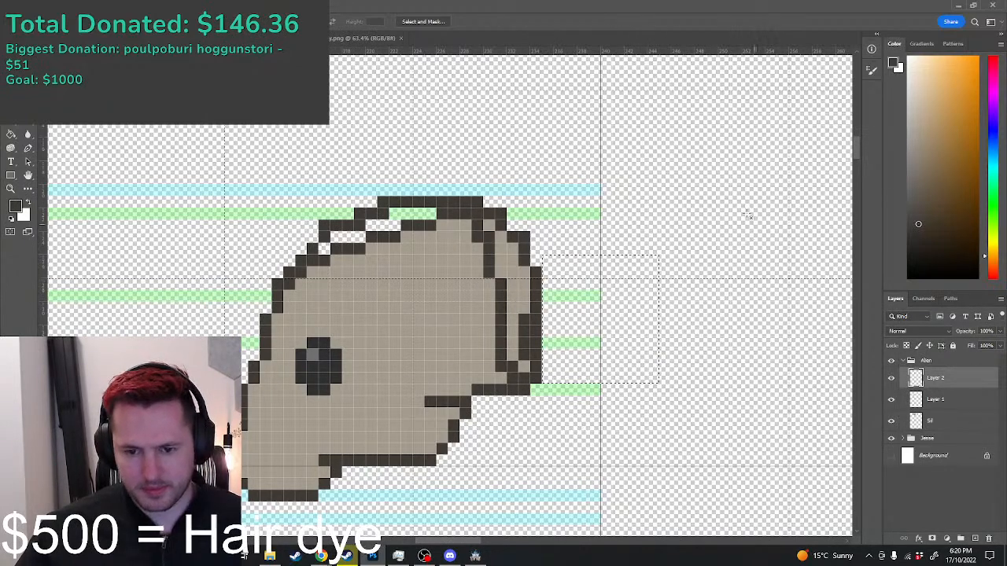
key(ctrl+d)
Step: Draw a fuller forehead outline further forward and paint the area inside it with the sampled skin tone
key(b)
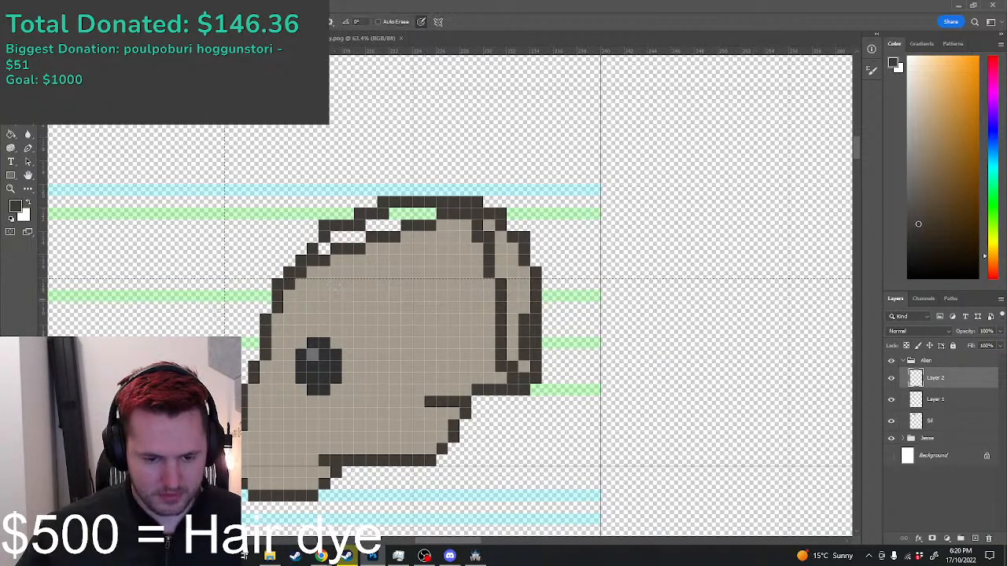
mouse_move(277, 286)
mouse_down()
mouse_move(281, 226)
mouse_move(376, 201)
mouse_up()
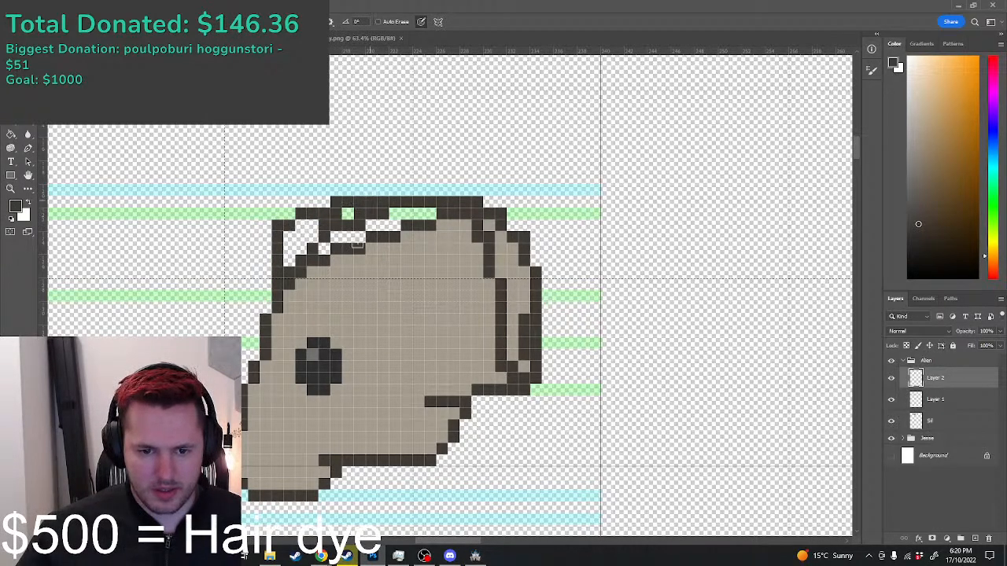
alt+click(285, 294)
mouse_move(285, 295)
mouse_down()
mouse_move(309, 232)
mouse_move(344, 219)
mouse_move(451, 217)
mouse_move(317, 251)
mouse_move(307, 269)
mouse_move(401, 222)
mouse_move(358, 250)
mouse_move(353, 232)
mouse_move(345, 247)
mouse_move(369, 228)
mouse_move(345, 230)
mouse_up()
scroll(338, 263, down, 2)
scroll(315, 262, up, 4)
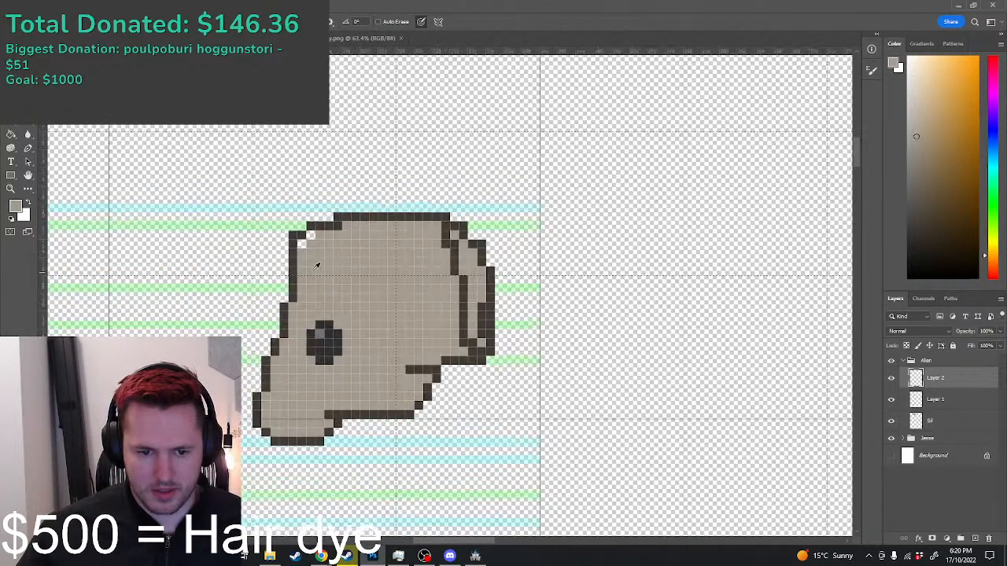
Step: Draw a diagonal outline inside the forehead's front corner and delete the first outline pixels above it
alt+click(289, 272)
mouse_move(288, 271)
mouse_down()
mouse_move(315, 227)
mouse_move(346, 220)
mouse_up()
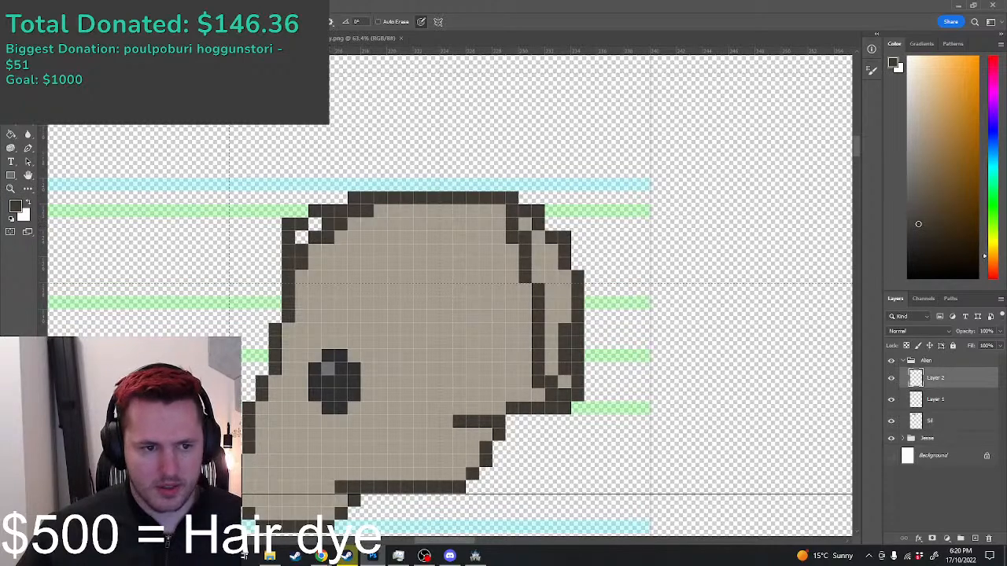
key(m)
scroll(276, 310, up, 1)
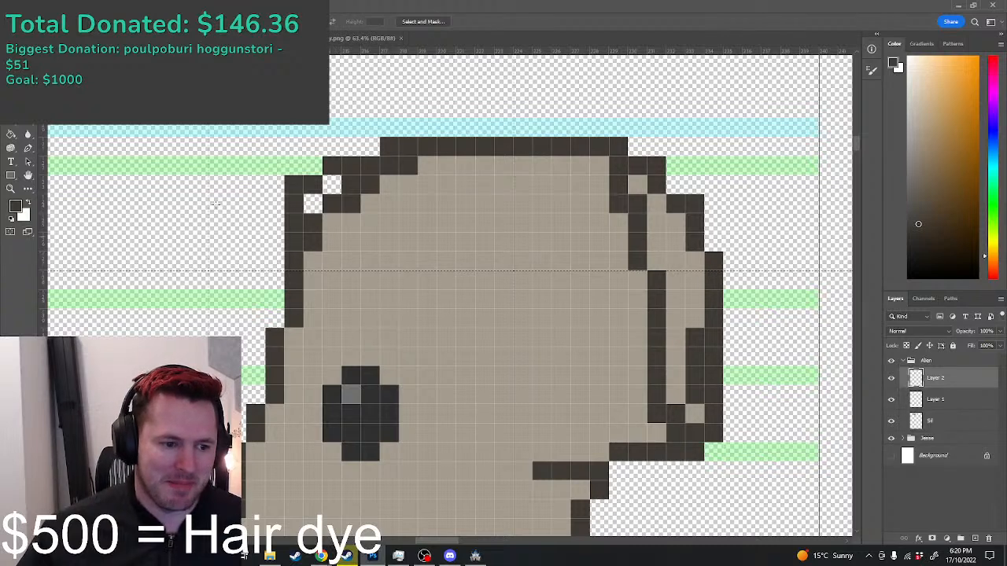
drag(267, 120, 351, 164)
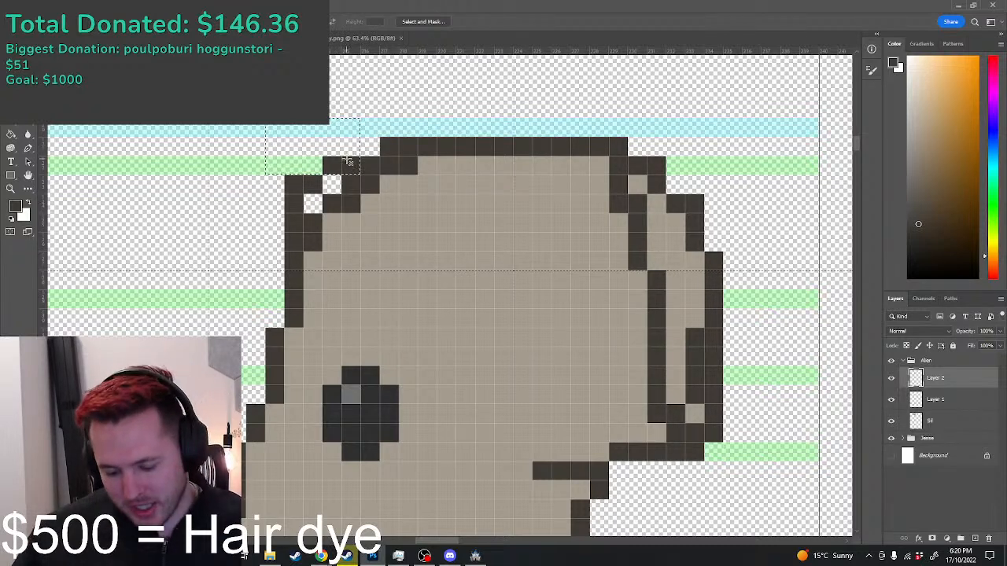
key(Delete)
drag(377, 126, 410, 149)
key(Delete)
key(ctrl+d)
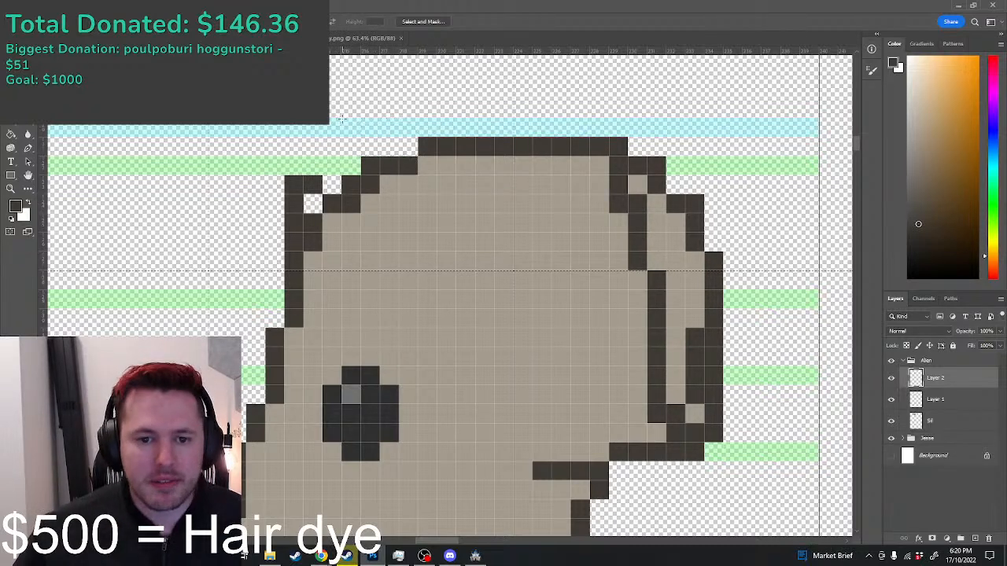
Step: Delete the remaining outline and corner pixels outside the new diagonal so the forehead is rounded in single-pixel steps
drag(324, 138, 373, 167)
key(Delete)
drag(288, 142, 362, 188)
key(ctrl+d)
mouse_move(247, 158)
mouse_down()
mouse_move(326, 217)
mouse_move(324, 208)
mouse_up()
key(Delete)
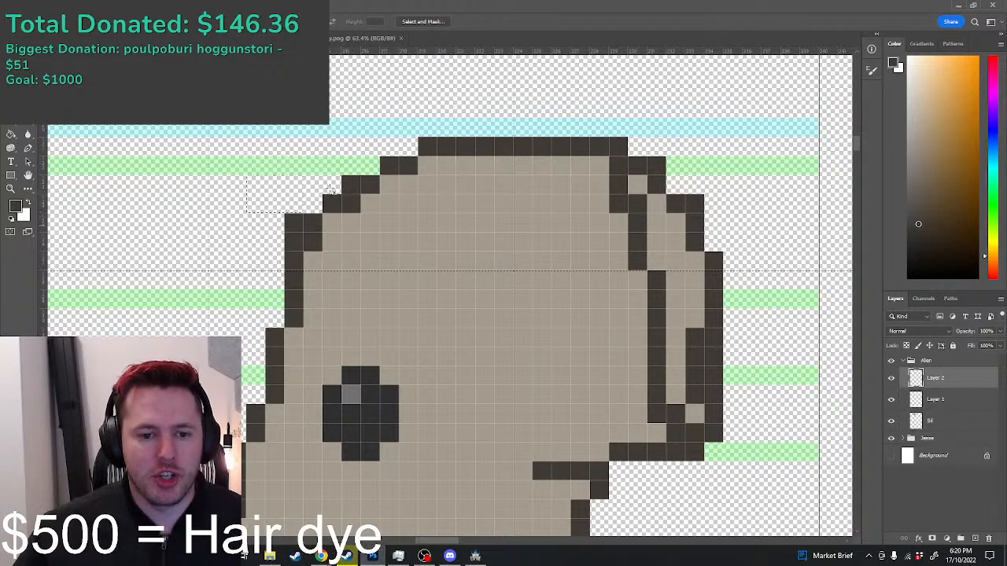
drag(265, 178, 295, 244)
key(Delete)
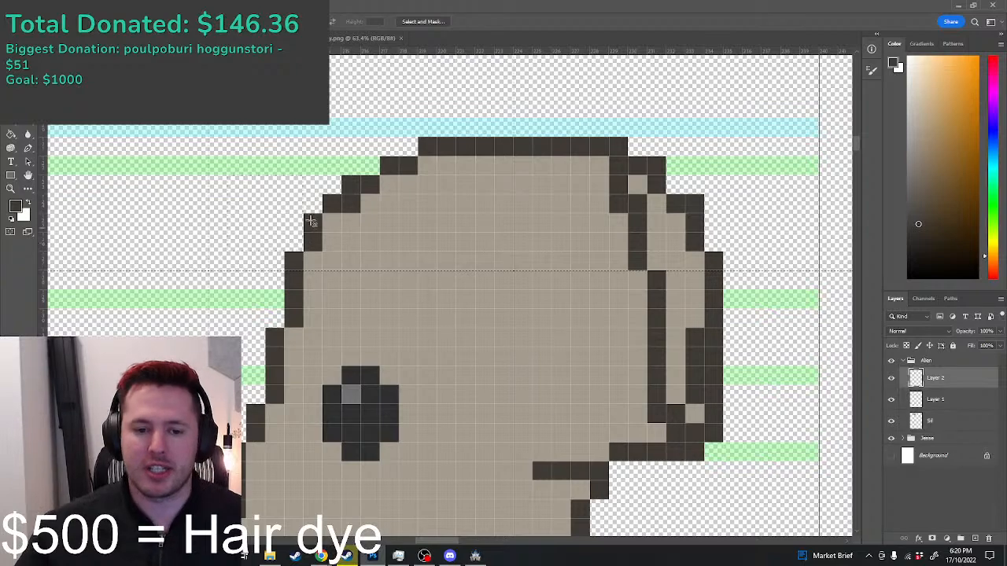
Step: Draw a second dark outline just inside the skull's rear edge with the sampled outline colour, continuing it to the lower rear corner
key(b)
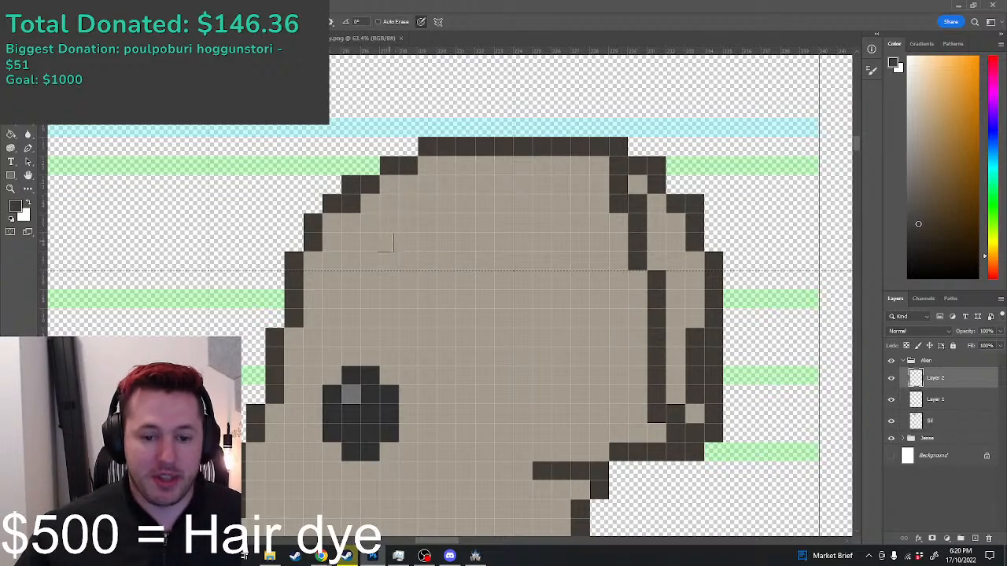
alt+click(358, 240)
scroll(437, 264, down, 3)
scroll(518, 285, down, 2)
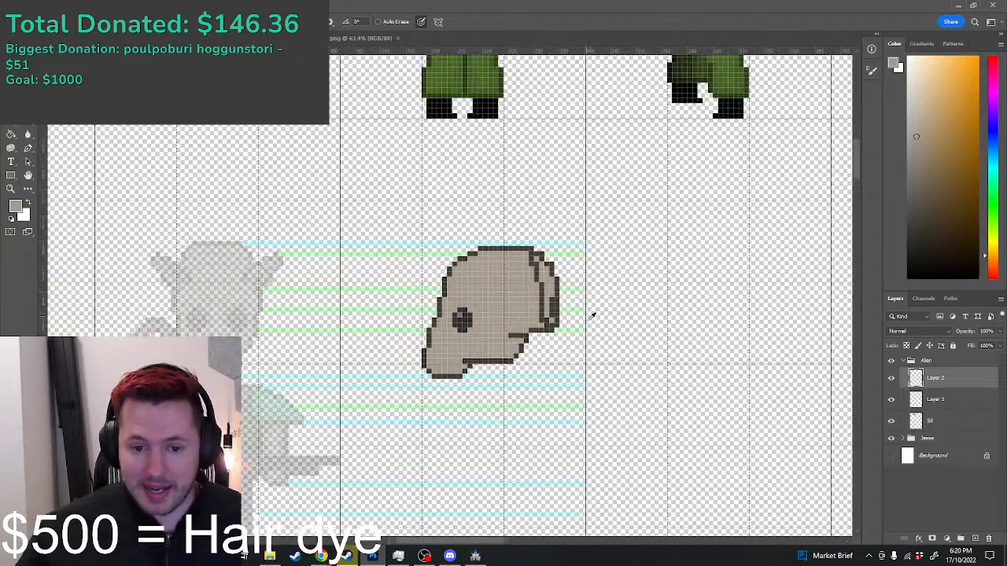
scroll(501, 265, up, 3)
click(510, 190)
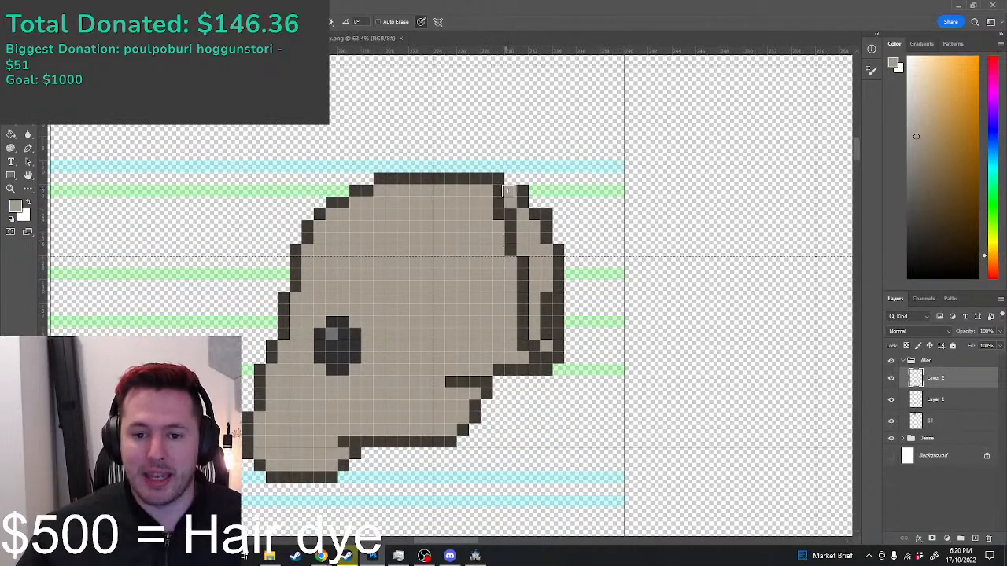
click(511, 214)
alt+click(499, 188)
drag(510, 191, 535, 334)
click(510, 358)
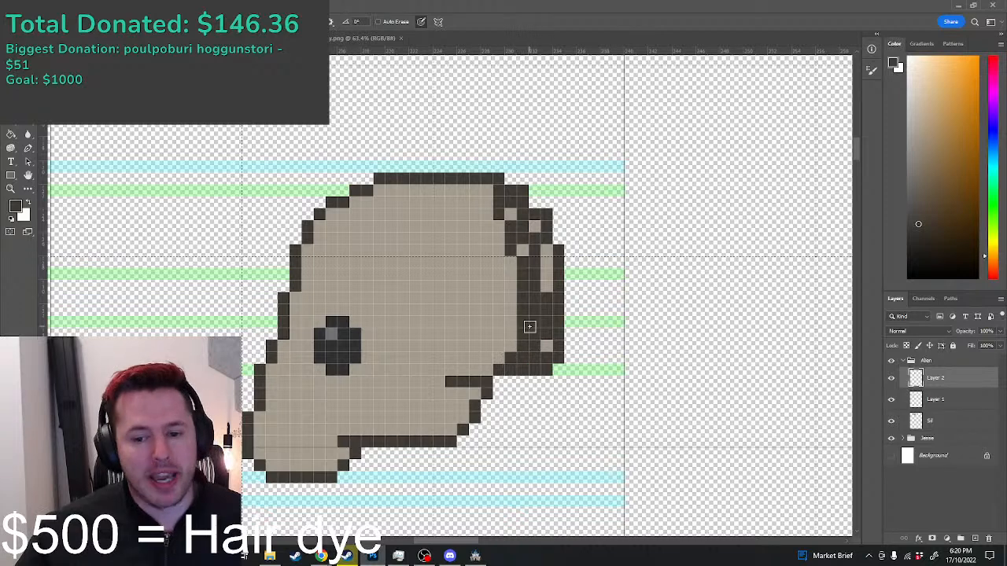
Step: Paint over the old inner outline at the back of the skull with the sampled skin tone
alt+click(509, 334)
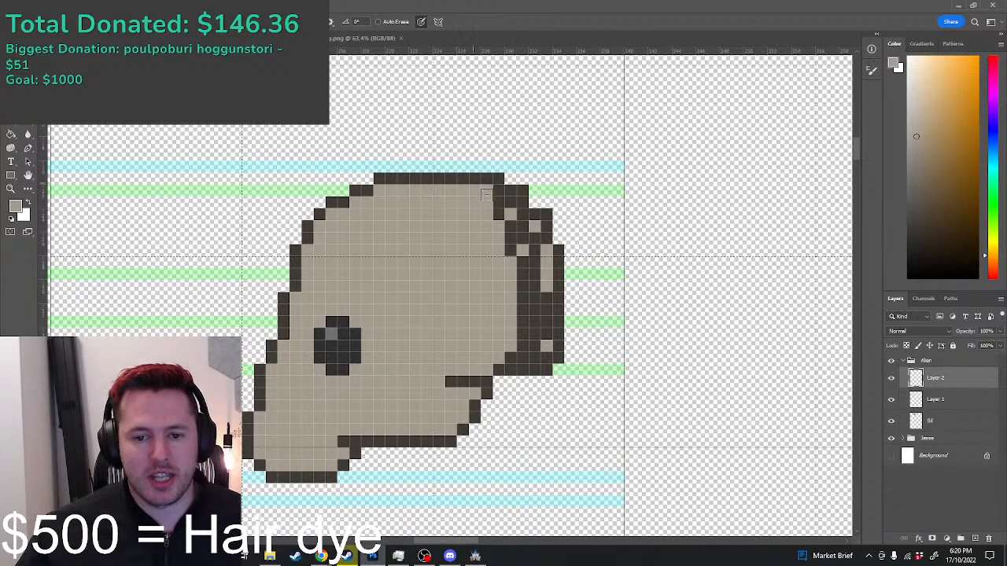
scroll(496, 200, up, 1)
mouse_move(496, 200)
mouse_down()
mouse_move(520, 208)
mouse_move(516, 225)
mouse_move(522, 210)
mouse_move(529, 217)
mouse_move(525, 243)
mouse_move(496, 220)
mouse_move(534, 272)
mouse_move(531, 373)
mouse_up()
click(514, 204)
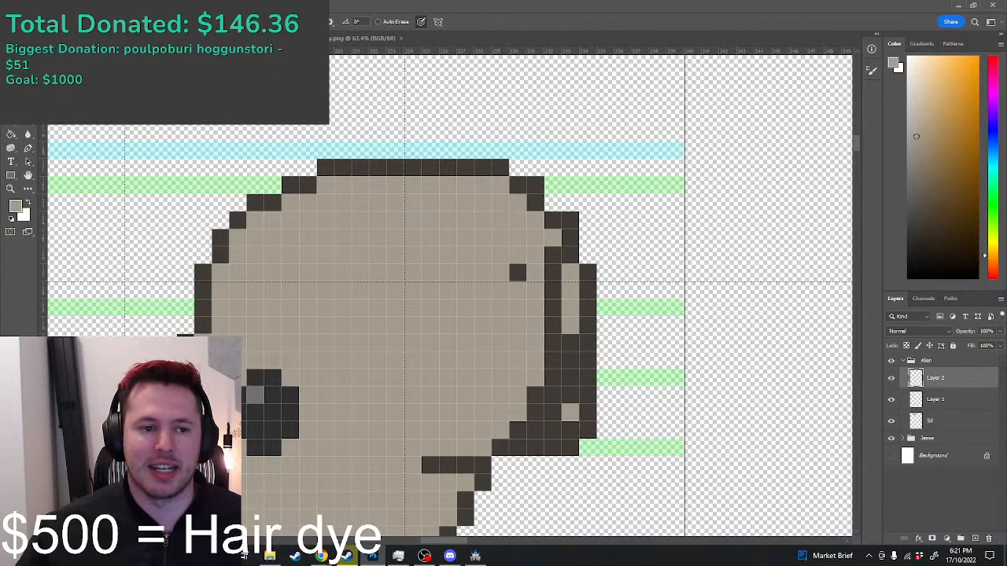
Step: Delete the outermost pixel columns of the skull's rear edge and the strip containing the inner outline
key(m)
mouse_move(563, 471)
mouse_down()
mouse_move(635, 365)
mouse_move(614, 265)
mouse_up()
key(Delete)
key(Delete)
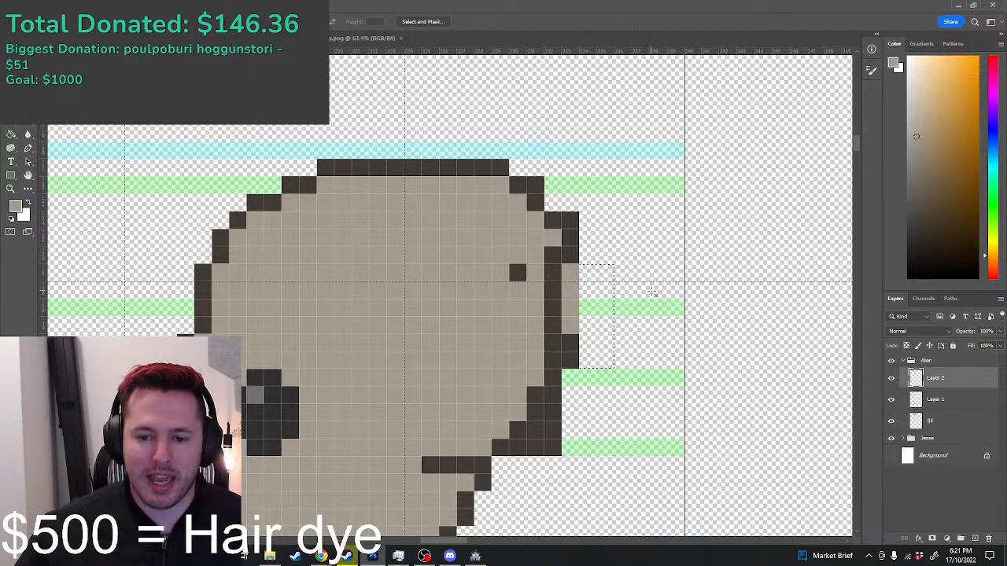
drag(527, 229, 562, 423)
key(Delete)
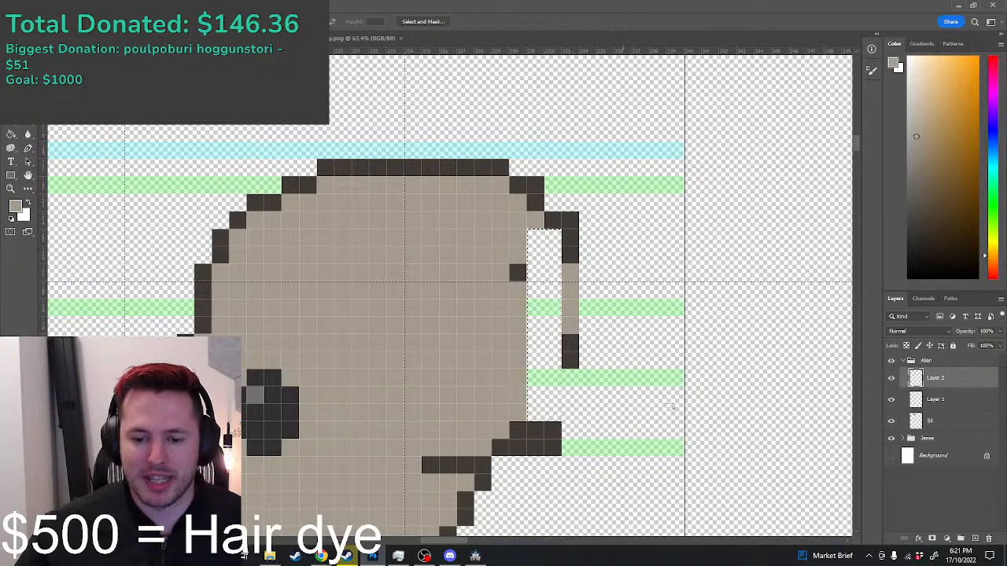
key(ctrl+d)
Step: Redraw the skull's rear outline as a shallow curve and paint skin tone along its inner side
key(b)
alt+click(568, 245)
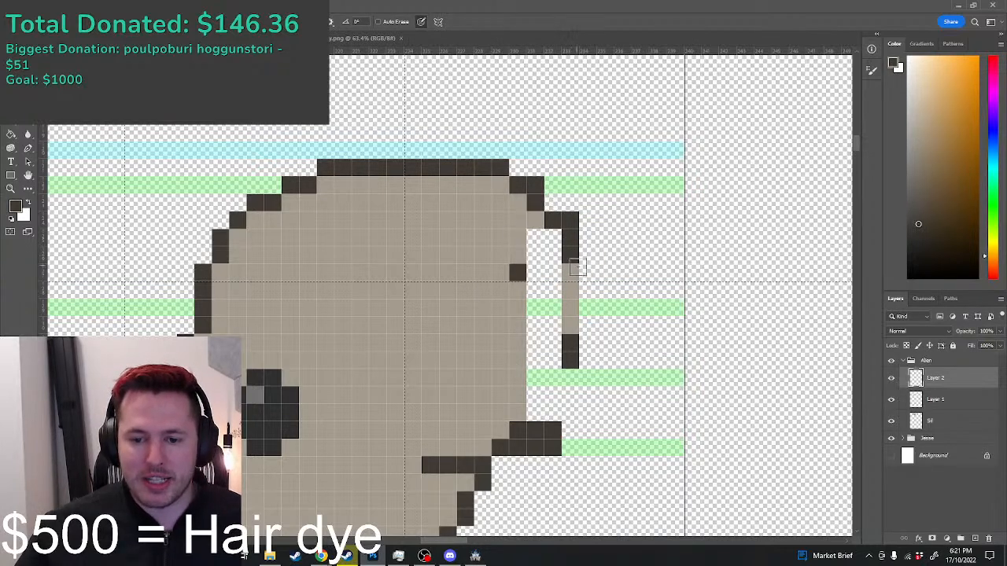
mouse_move(578, 268)
mouse_down()
mouse_move(586, 364)
mouse_move(568, 412)
mouse_move(536, 411)
mouse_move(554, 410)
mouse_move(546, 391)
mouse_move(567, 317)
mouse_move(566, 250)
mouse_move(541, 228)
mouse_move(543, 213)
mouse_up()
alt+click(512, 422)
click(517, 429)
scroll(545, 218, down, 2)
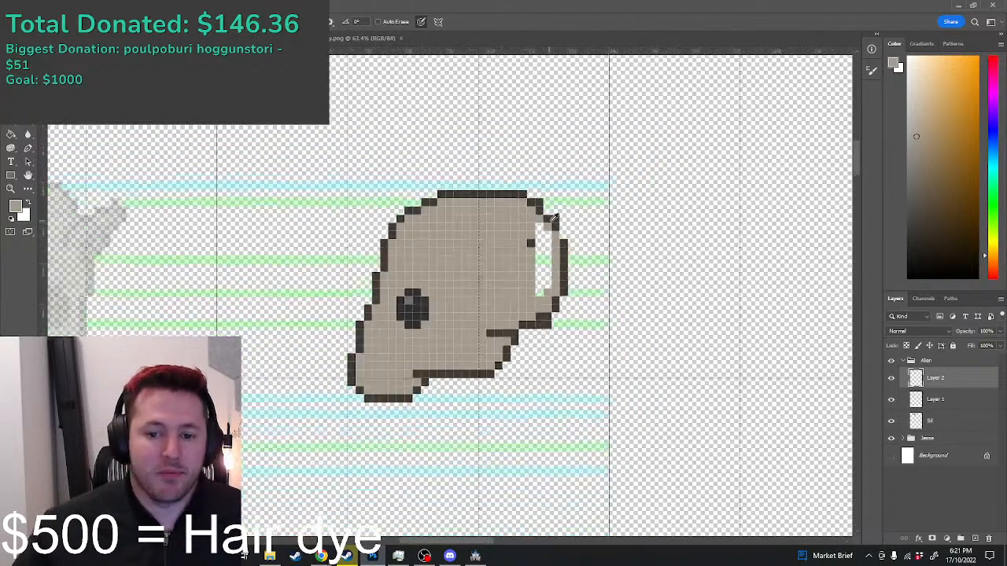
scroll(553, 221, up, 2)
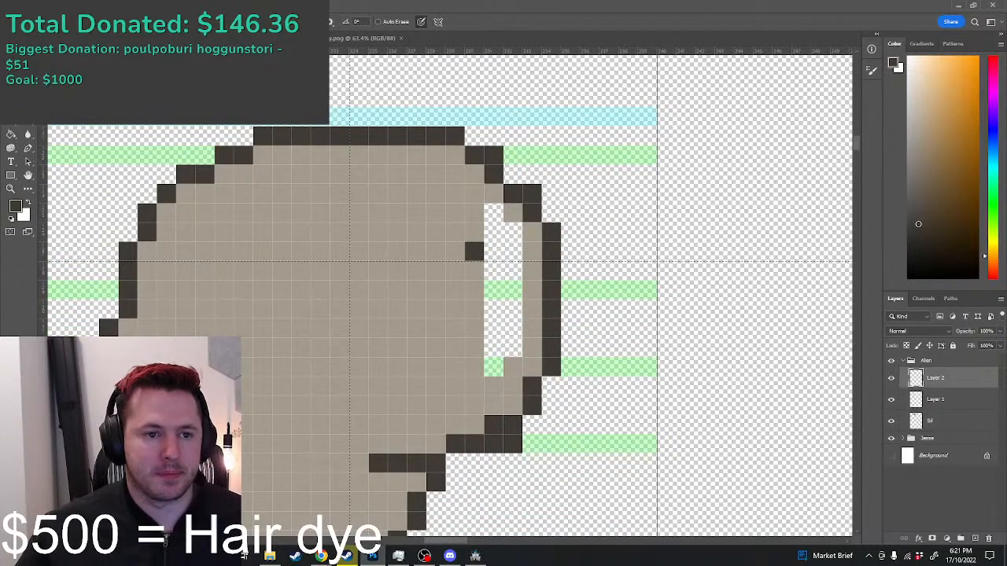
Step: Round the skull's upper rear corner by one pixel and fill the remaining gap and stray dark pixel with skin tone
key(m)
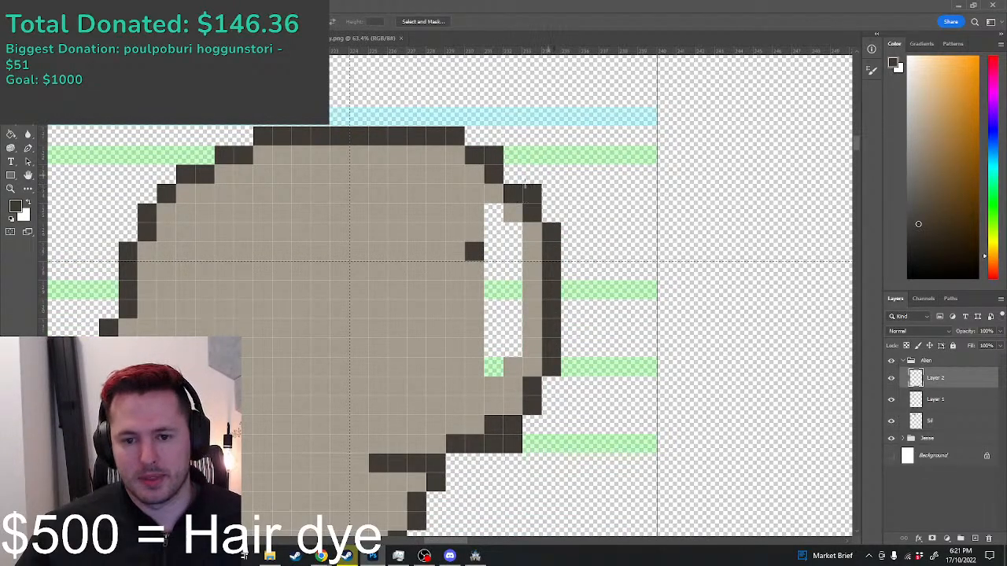
key(b)
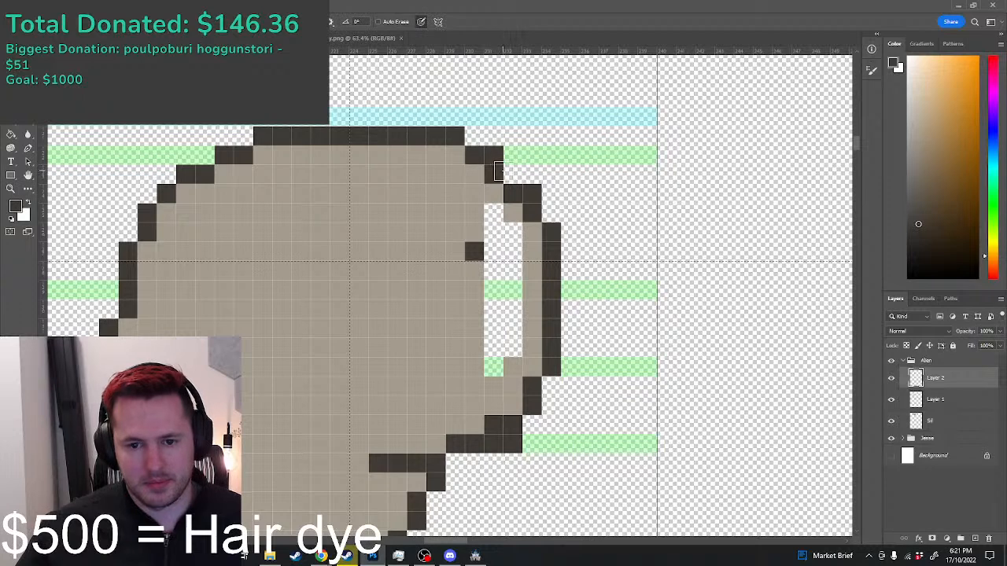
click(513, 175)
alt+click(500, 192)
click(513, 194)
click(494, 178)
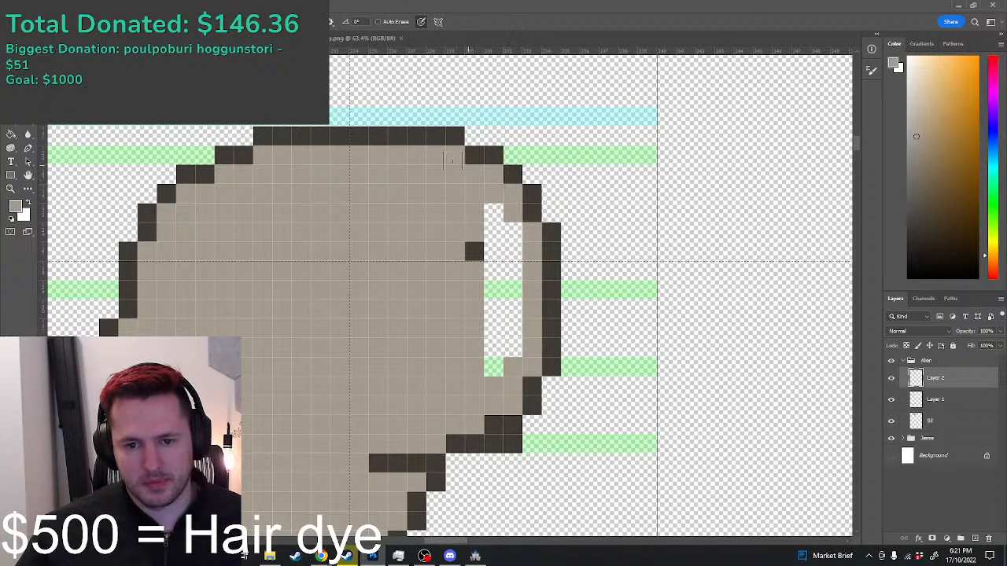
mouse_move(475, 248)
mouse_down()
mouse_move(506, 210)
mouse_move(512, 298)
mouse_move(500, 363)
mouse_move(494, 212)
mouse_up()
Step: Cut the surplus outline pixels from the skull's lower rear corner
key(m)
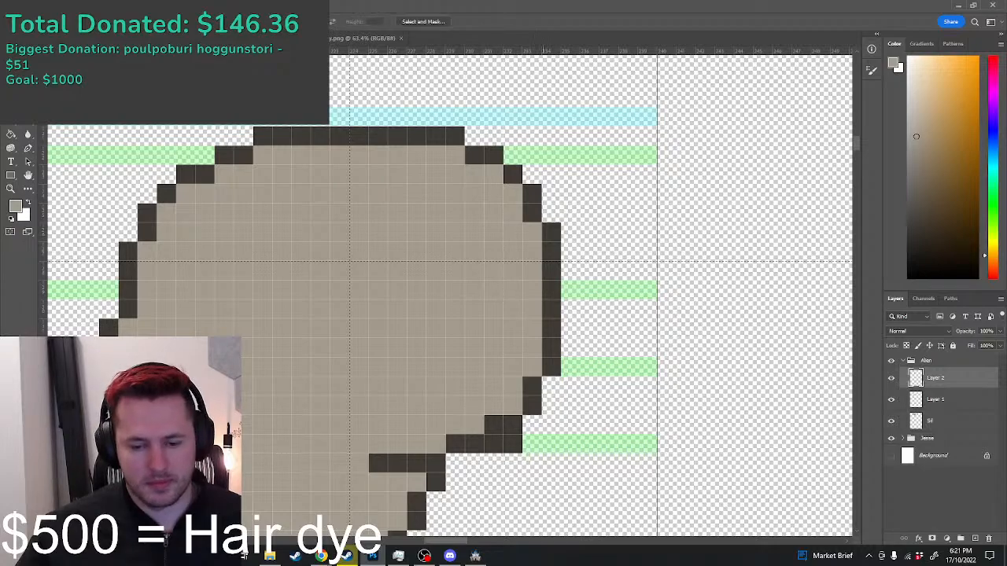
drag(490, 438, 525, 455)
key(ctrl+x)
Step: Compare the reshaped side-view head with the finished front-view alien sprites at different magnifications
scroll(640, 244, down, 5)
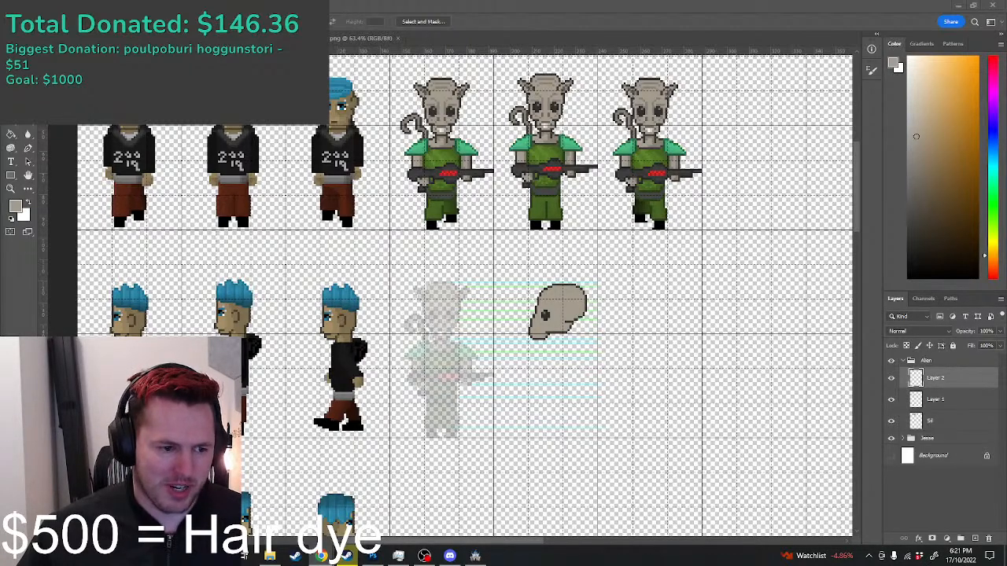
scroll(617, 240, up, 3)
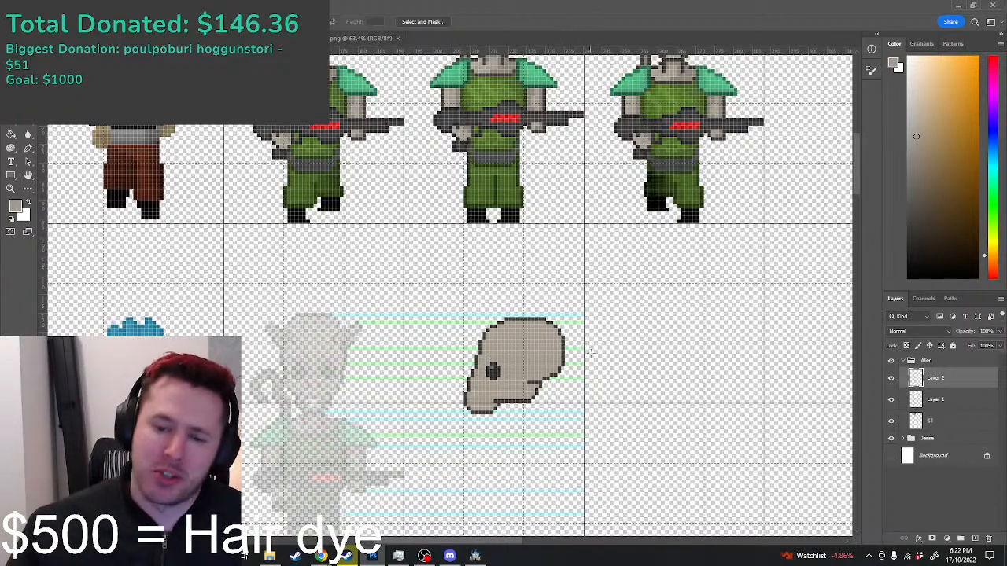
scroll(550, 393, up, 3)
scroll(543, 391, down, 3)
scroll(543, 391, up, 3)
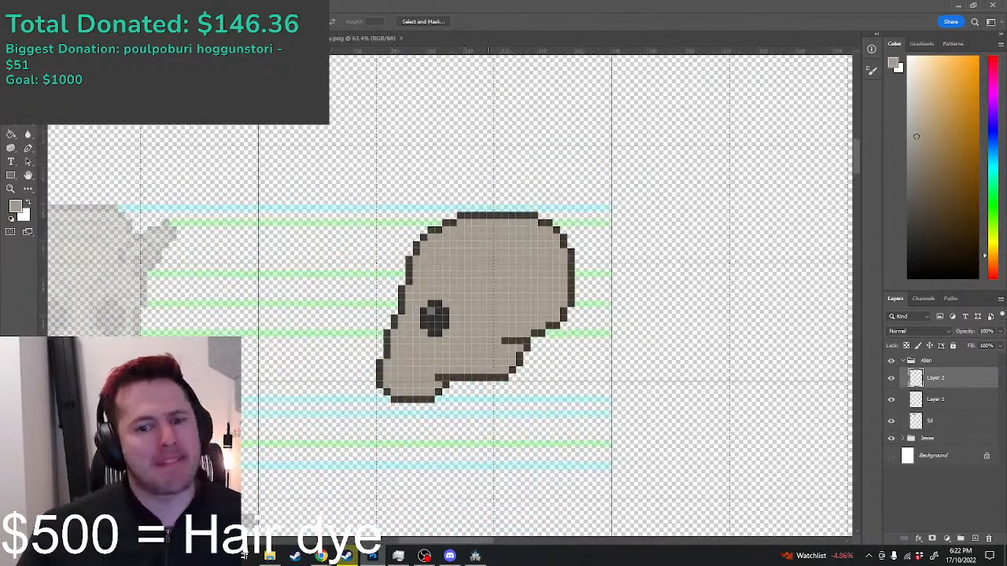
scroll(446, 433, down, 2)
scroll(471, 404, down, 3)
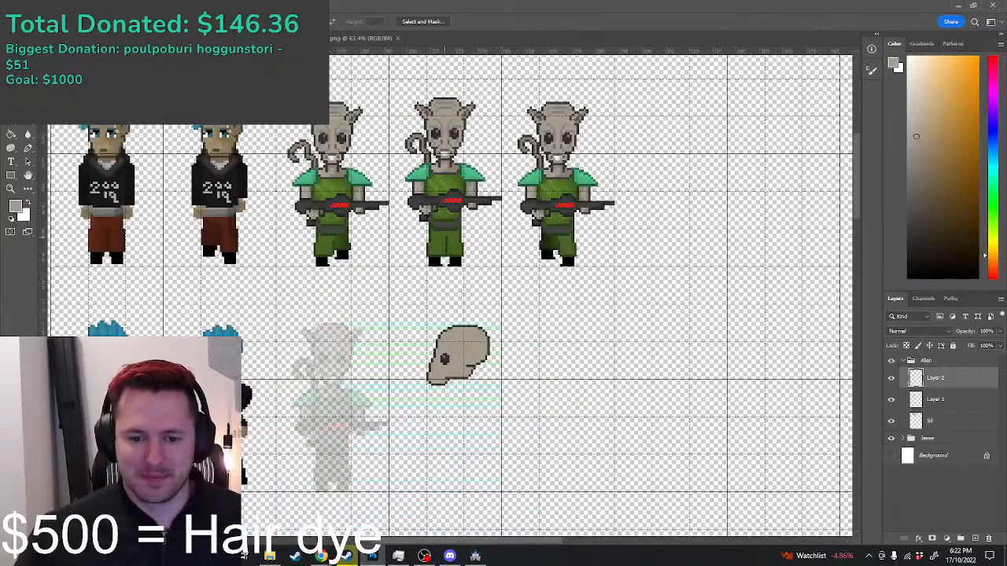
scroll(472, 362, up, 2)
scroll(412, 370, up, 2)
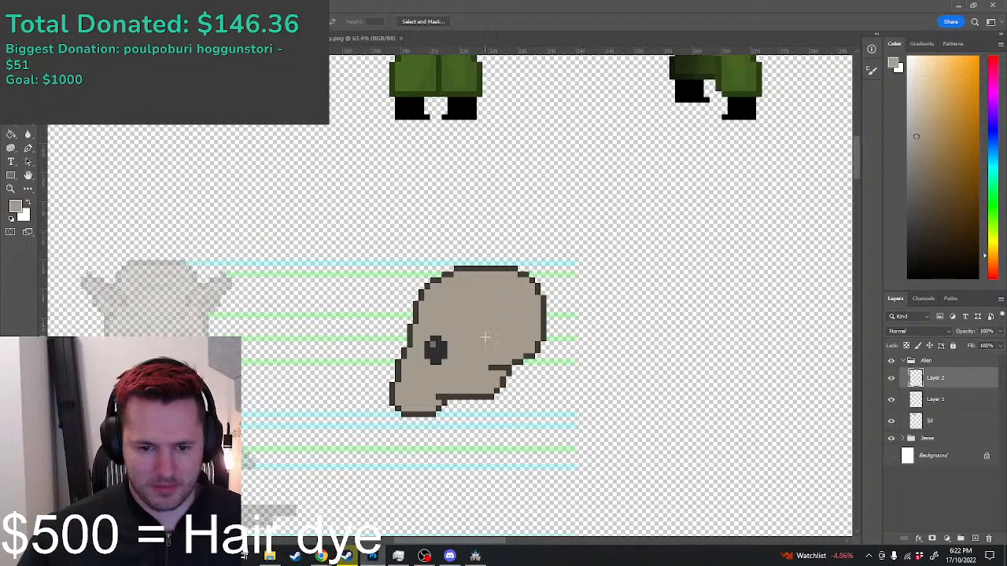
Step: Draw two stepped diagonal ear lines descending from the top of the side-view head in the sampled outline colour
key(b)
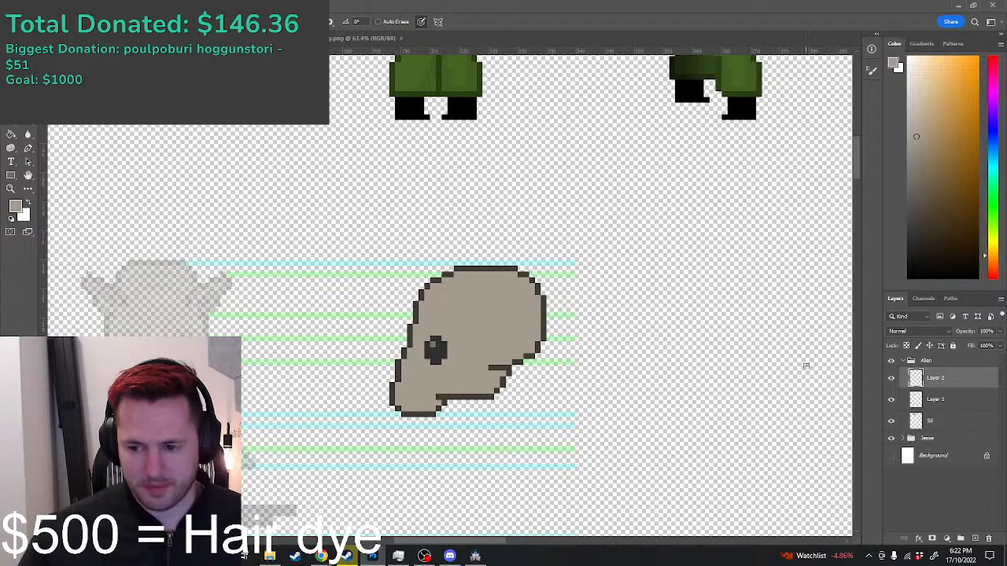
scroll(472, 307, down, 3)
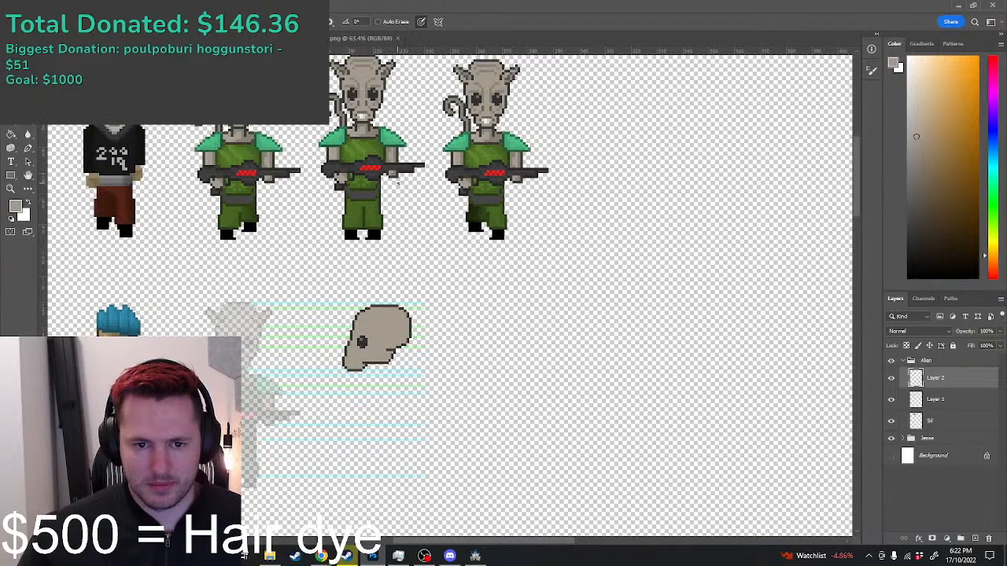
scroll(369, 272, up, 3)
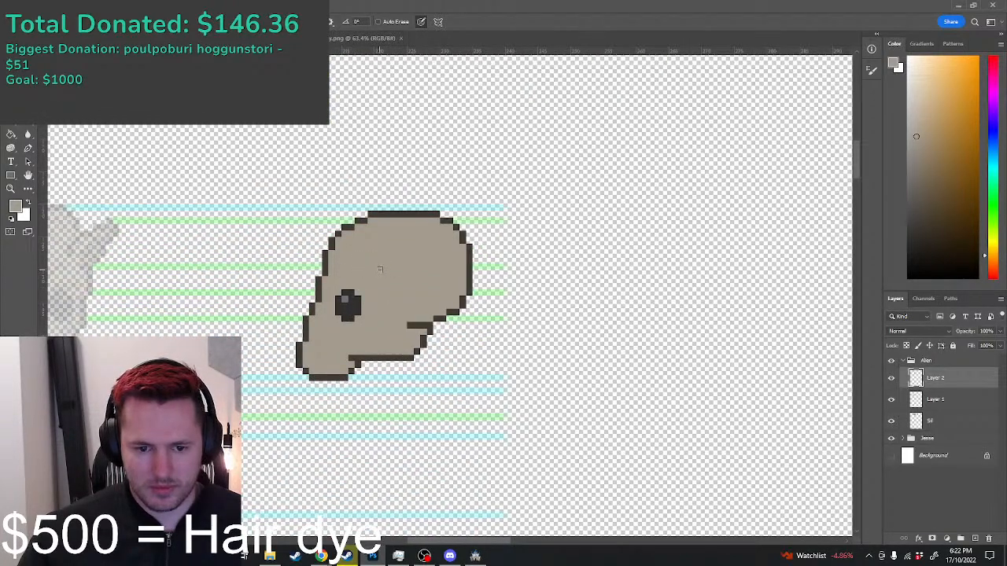
alt+click(326, 260)
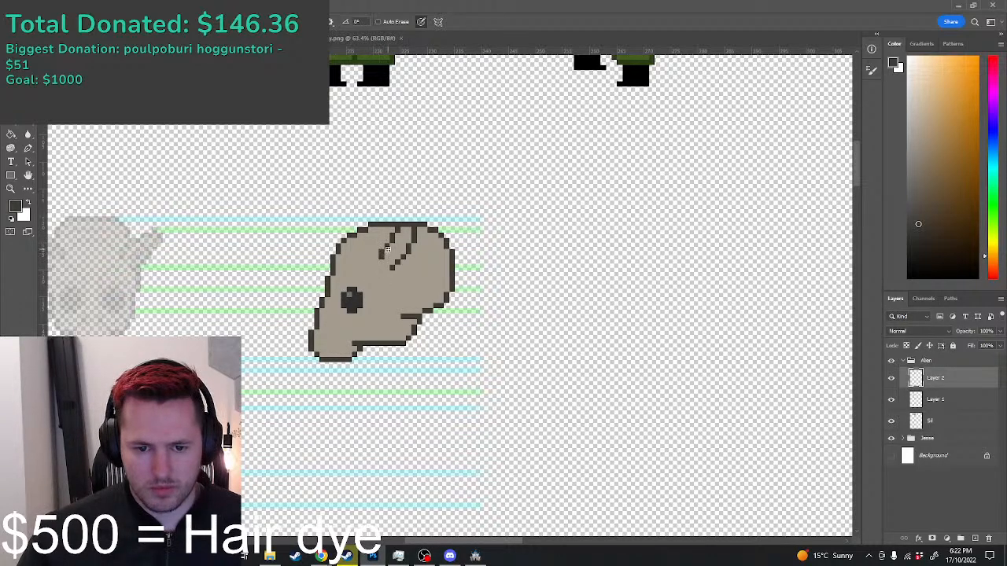
scroll(390, 252, down, 3)
scroll(394, 248, up, 3)
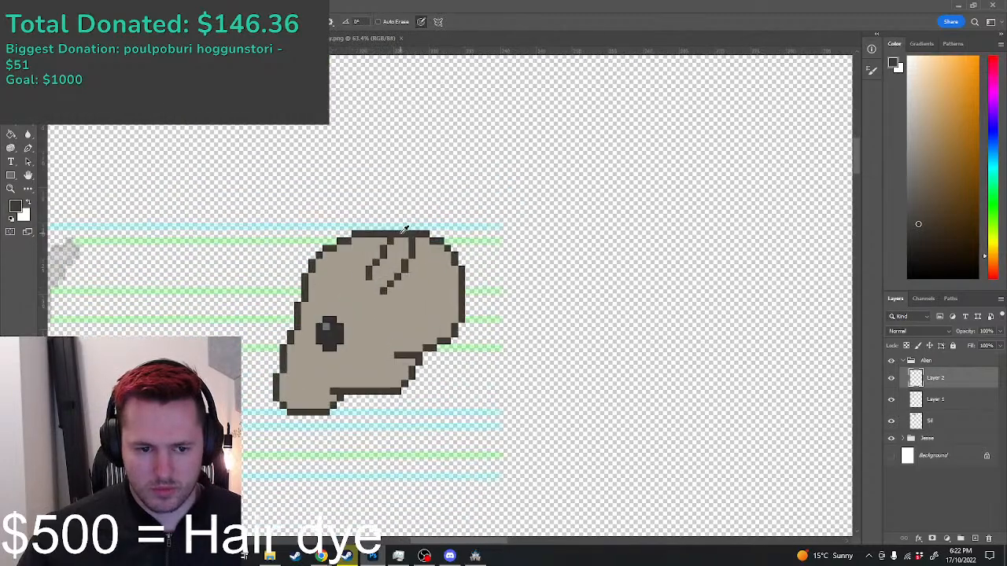
scroll(400, 237, down, 3)
scroll(397, 236, up, 4)
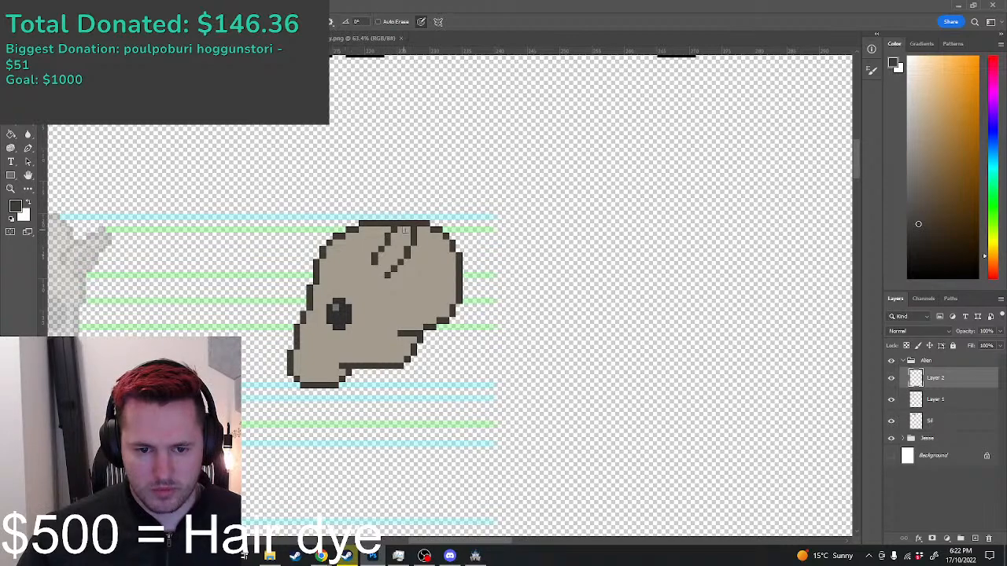
scroll(402, 236, down, 2)
scroll(409, 232, up, 3)
Step: Join the two ear lines with outline pixels at the top and erase the front line's extra pixels with skin tone
alt+click(421, 225)
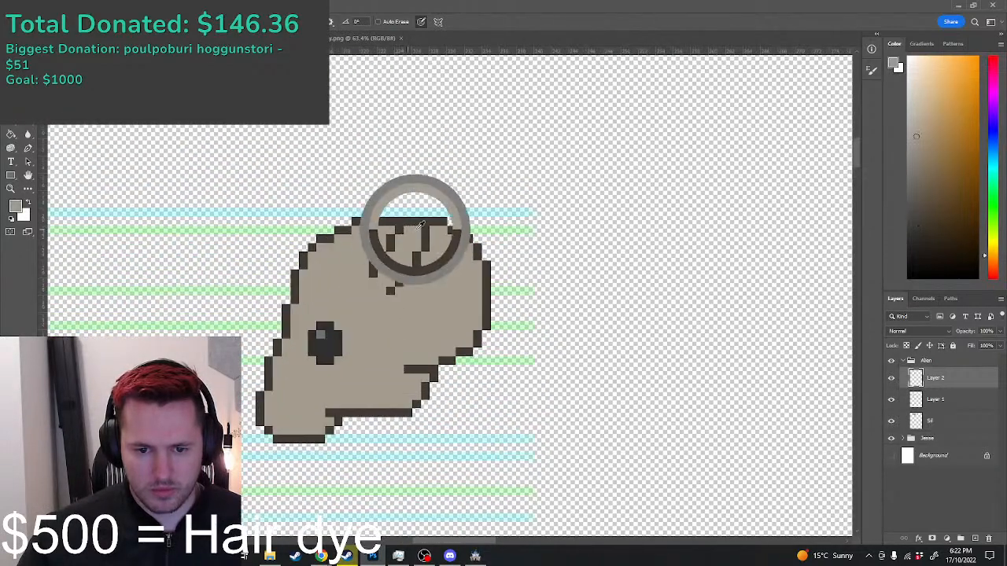
alt+click(402, 226)
drag(408, 233, 417, 232)
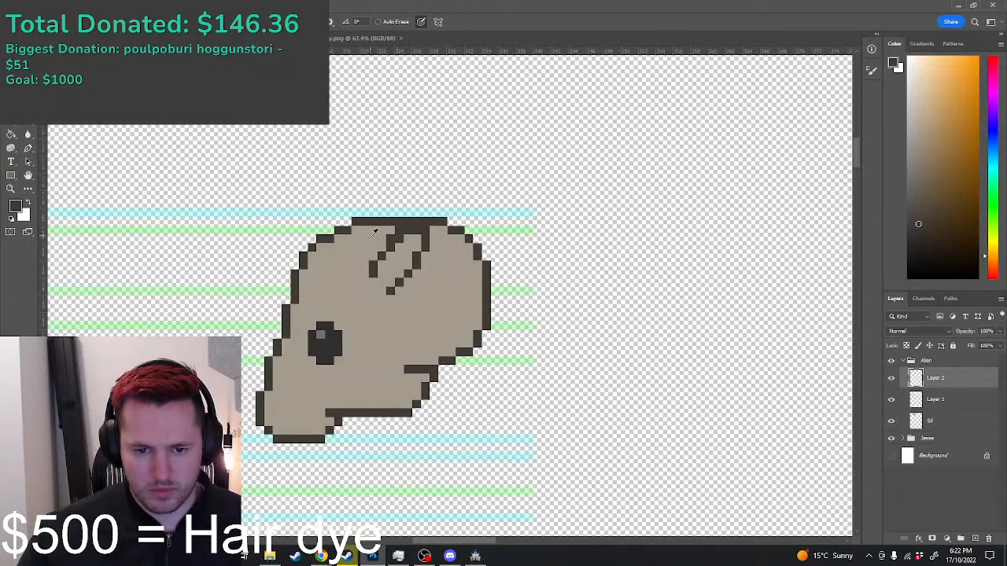
alt+click(375, 232)
click(391, 239)
click(398, 229)
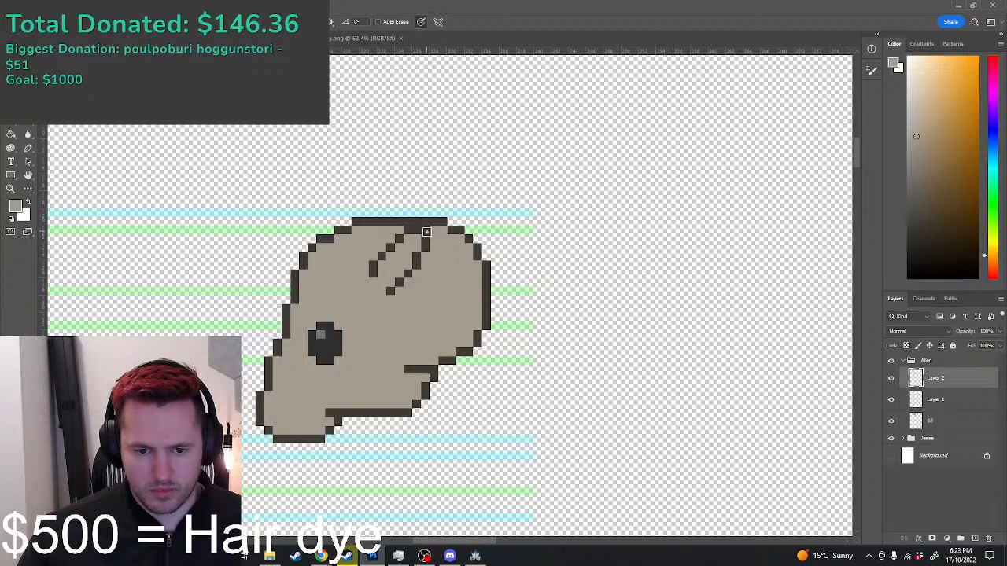
scroll(426, 232, down, 5)
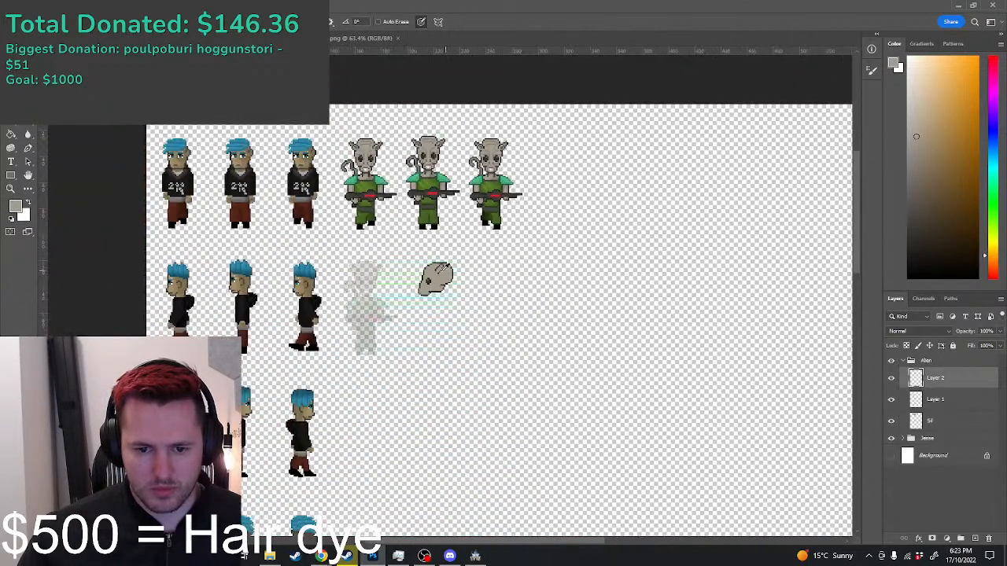
scroll(445, 270, up, 6)
scroll(543, 142, down, 4)
scroll(566, 149, up, 3)
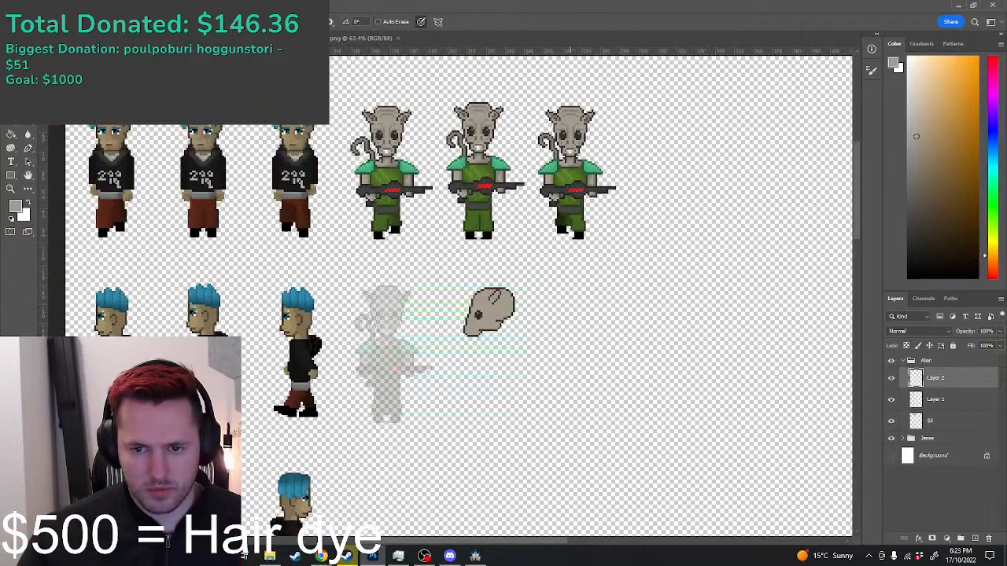
Step: Shade the inside of the side-view ear pixel by pixel with the darker tone sampled from the front-view alien
scroll(578, 157, up, 4)
scroll(549, 219, down, 3)
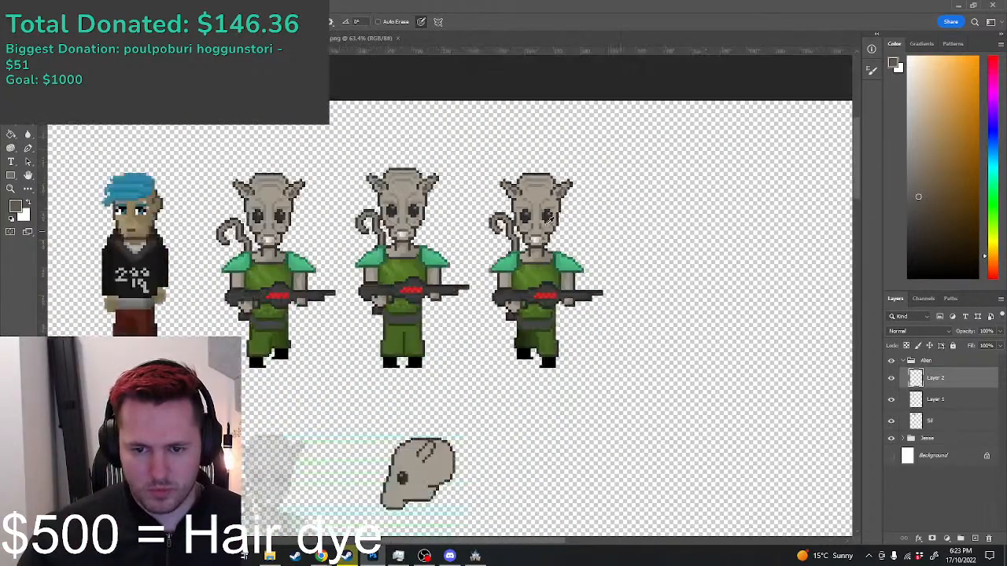
scroll(548, 220, down, 2)
scroll(466, 214, up, 6)
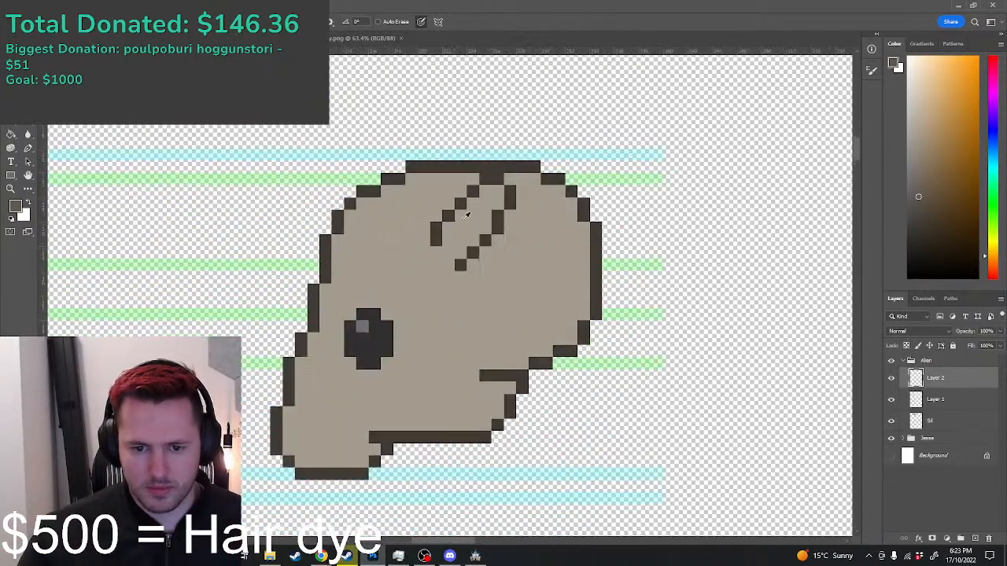
click(461, 239)
click(463, 229)
click(472, 229)
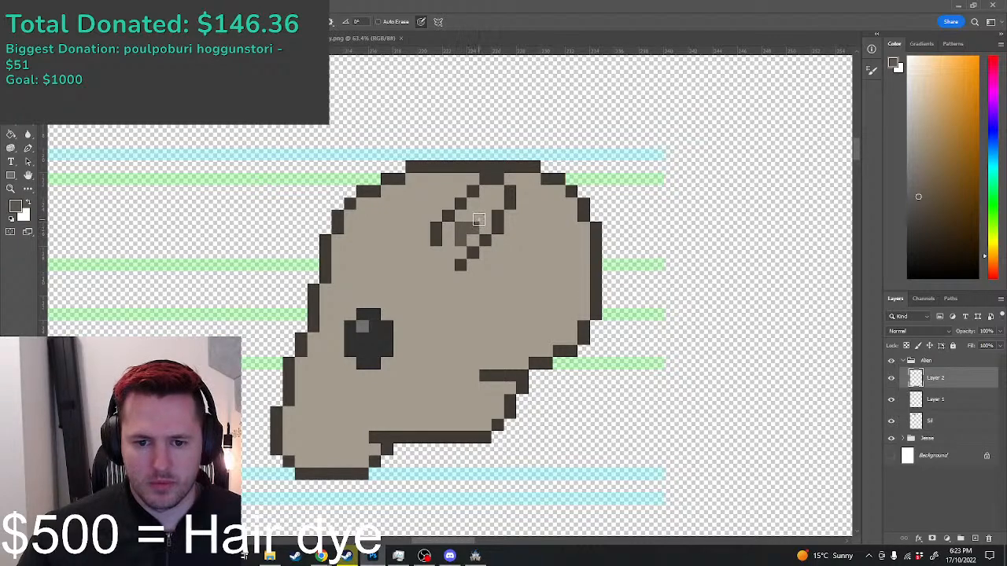
click(476, 218)
click(483, 215)
click(485, 206)
scroll(493, 174, down, 5)
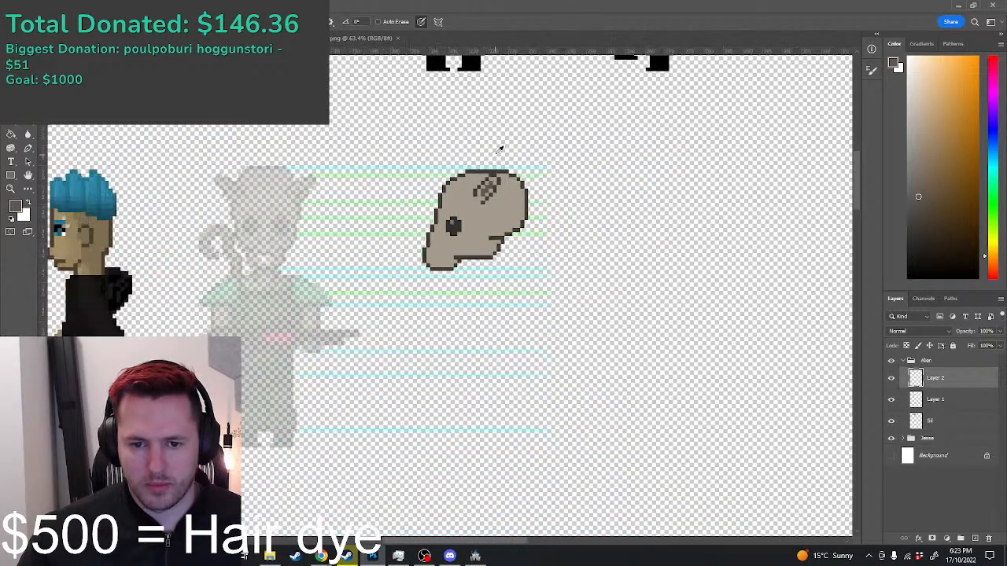
Step: Fill the remaining inner pixels of the side-view ear with the lighter shading tone sampled from the front-view alien
scroll(499, 148, up, 10)
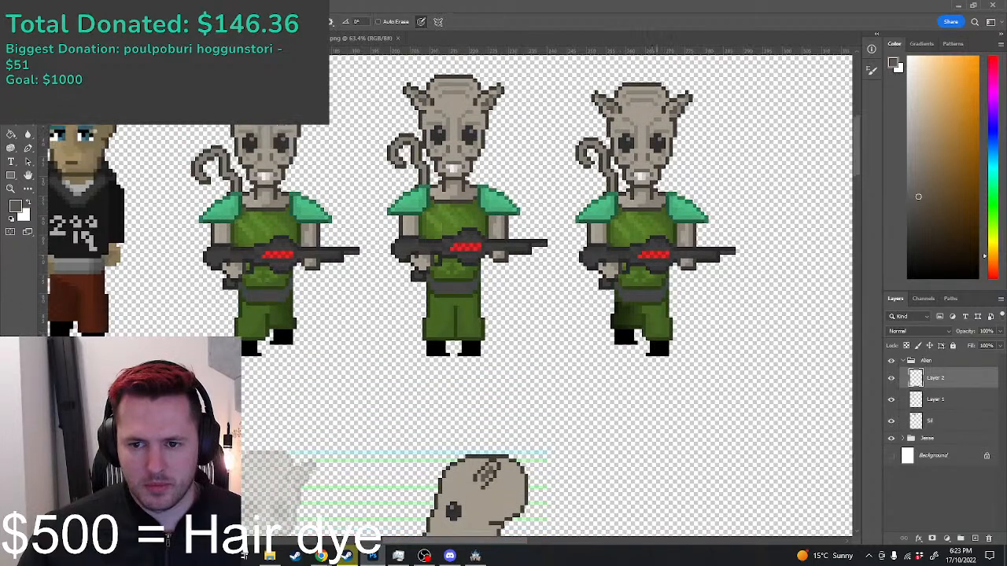
scroll(657, 328, down, 5)
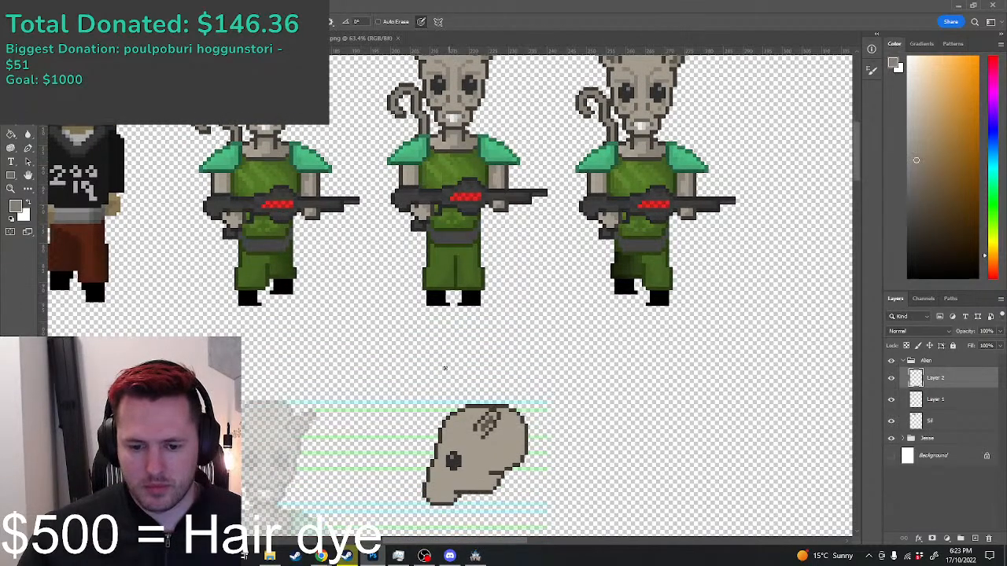
scroll(531, 307, up, 4)
click(540, 322)
click(555, 309)
click(571, 294)
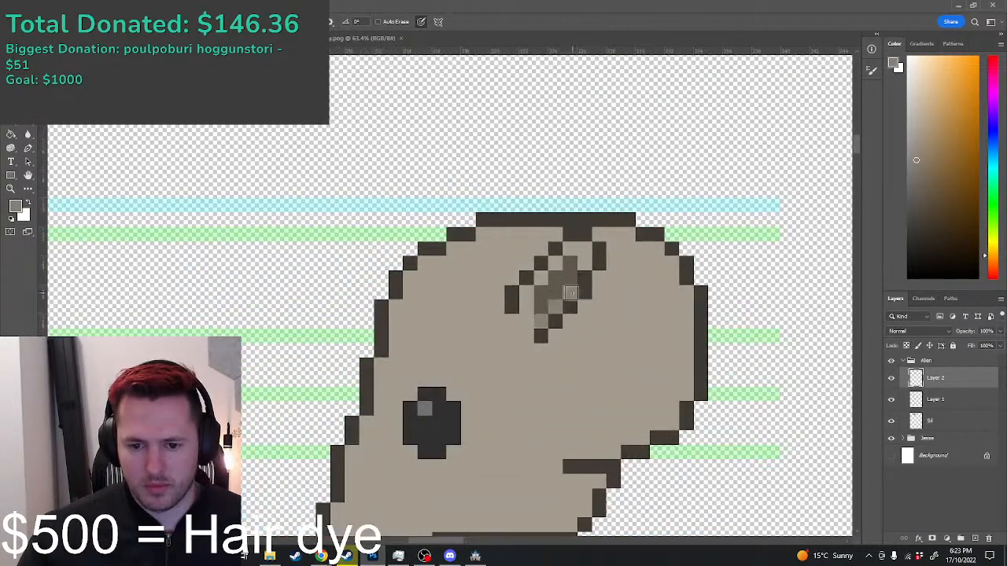
click(583, 265)
click(580, 250)
scroll(413, 331, down, 2)
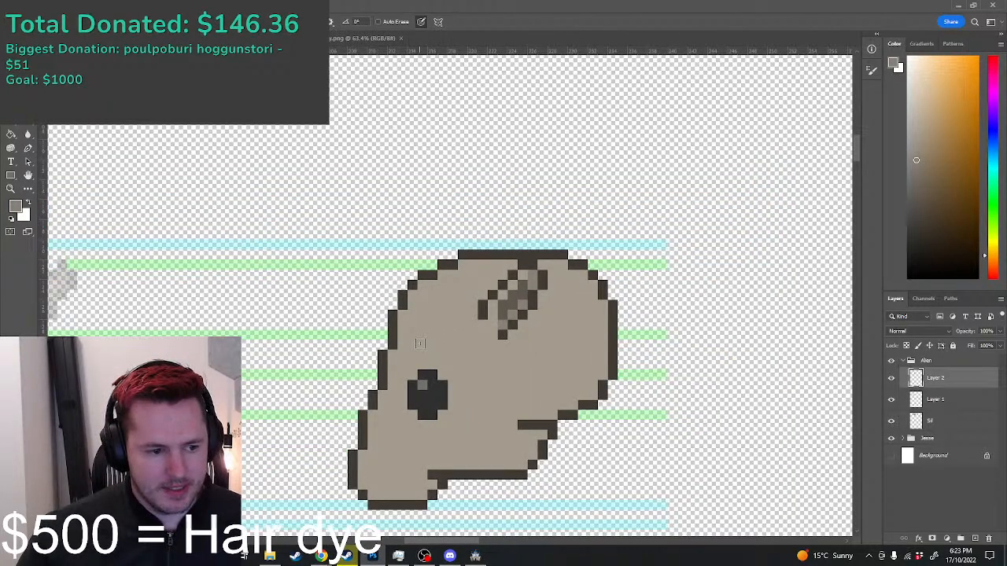
Step: Draw short crease lines in front of and directly above the side-view eye in the sampled wrinkle tone
click(480, 312)
scroll(512, 338, down, 3)
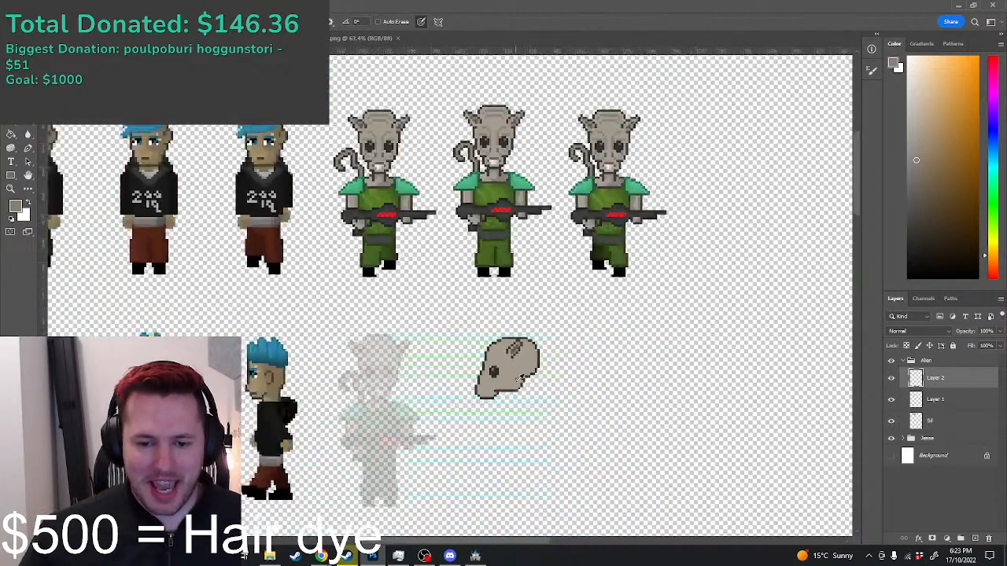
scroll(511, 369, up, 4)
scroll(543, 275, down, 2)
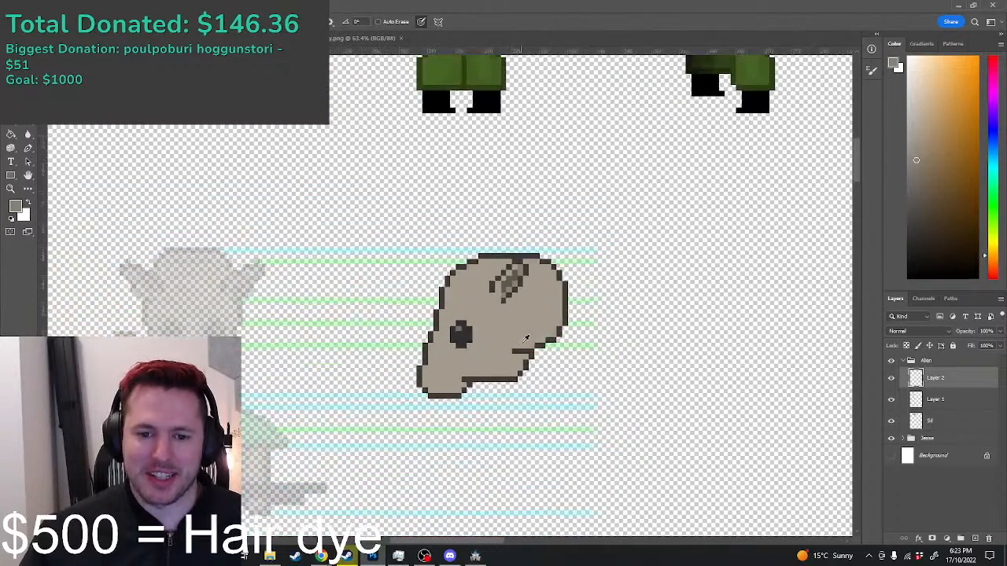
scroll(497, 308, up, 2)
scroll(497, 309, down, 1)
scroll(519, 287, up, 3)
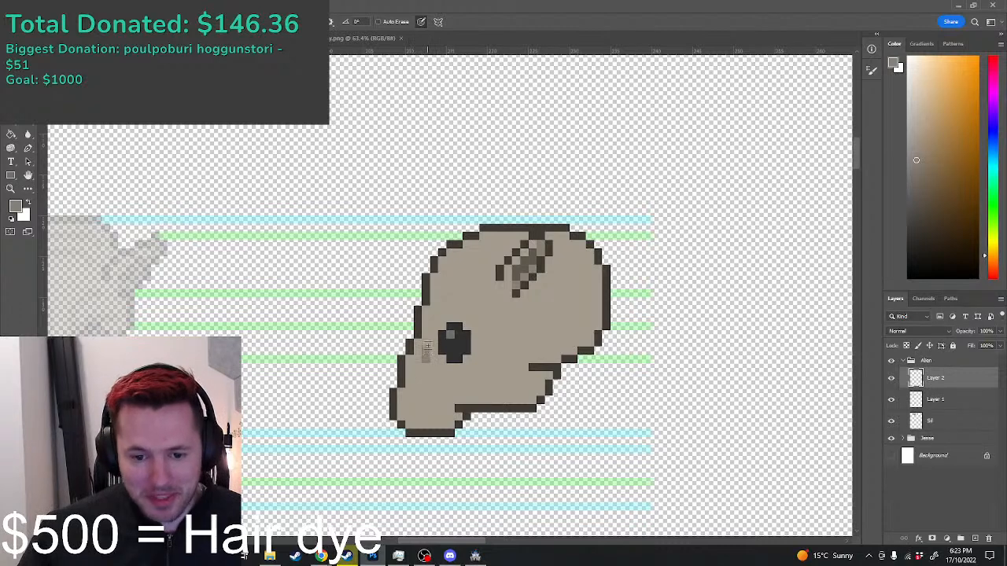
mouse_move(427, 346)
mouse_down()
mouse_move(450, 317)
mouse_move(470, 317)
mouse_up()
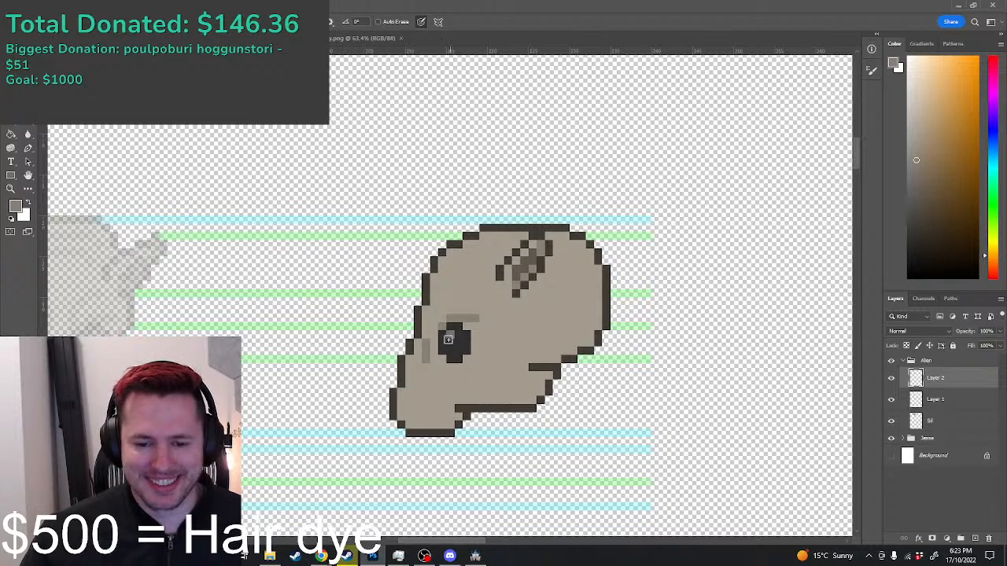
Step: Redraw the crease in front of the eye as a line running up into the brow, and add cheek crease pixels
drag(433, 336, 436, 377)
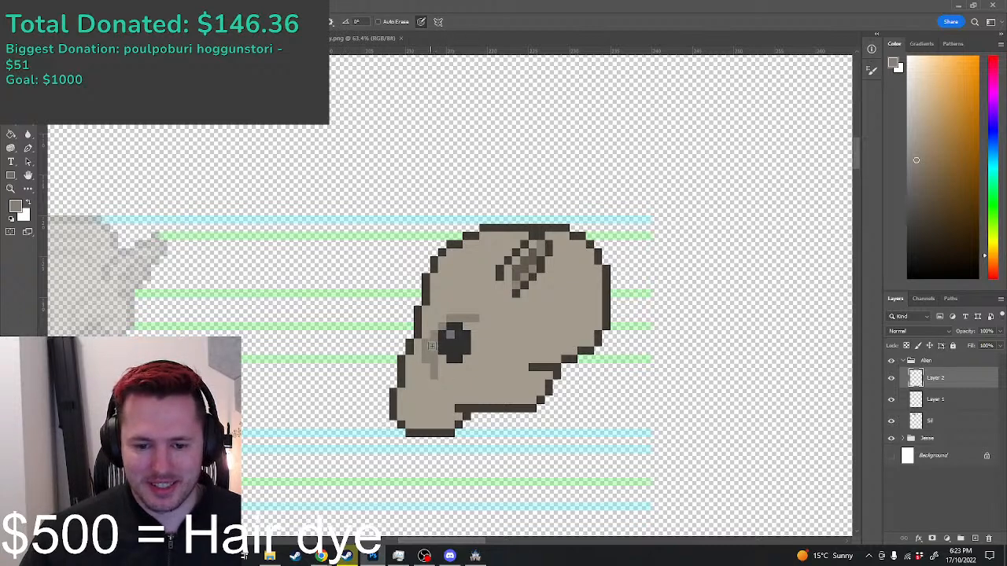
key(ctrl+z)
mouse_move(434, 335)
mouse_down()
mouse_move(429, 381)
mouse_move(439, 291)
mouse_move(479, 284)
mouse_up()
alt+click(430, 380)
alt+click(434, 346)
click(433, 328)
scroll(430, 377, up, 2)
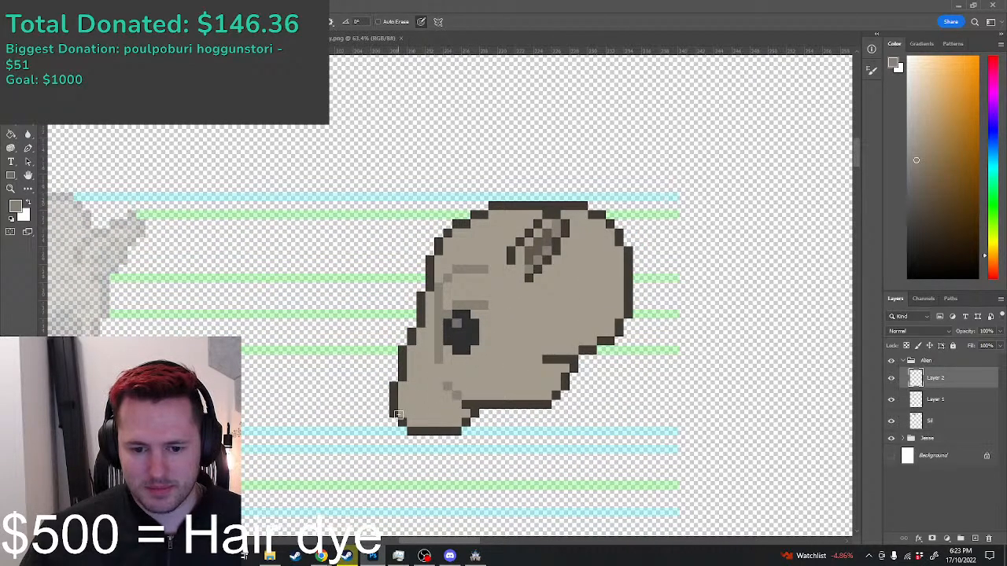
Step: Add crease pixels below the eye and on the forehead ahead of the ear, using the front-view aliens as reference
scroll(399, 409, down, 3)
scroll(576, 269, up, 3)
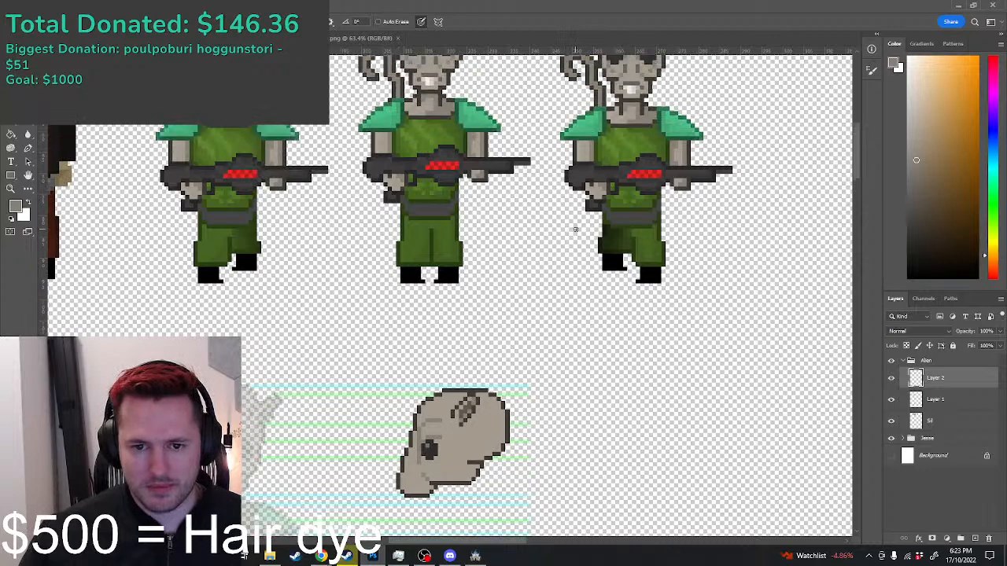
scroll(459, 436, up, 3)
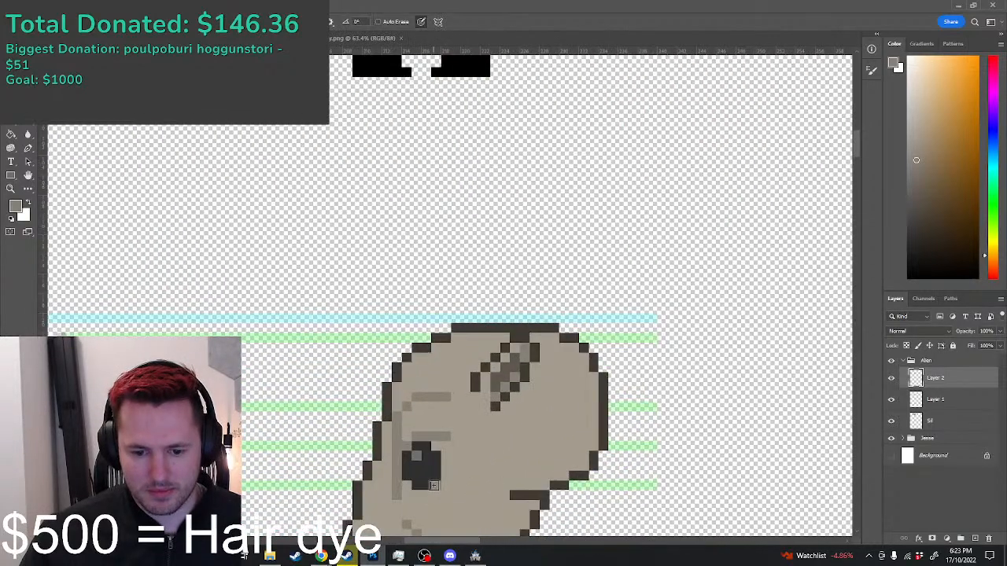
scroll(434, 335, down, 3)
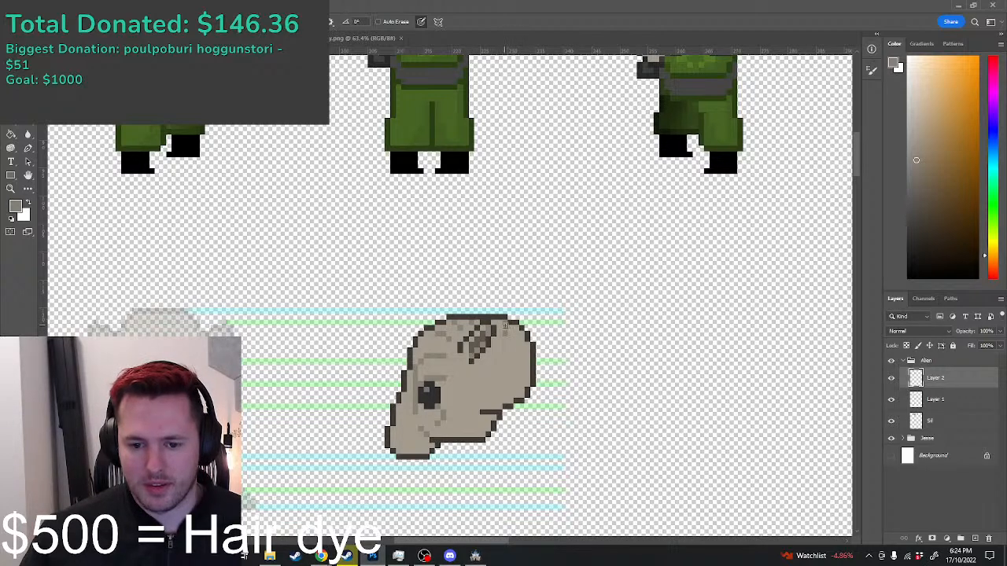
Step: Draw curved wrinkle lines behind the ear across the back of the side-view head, correcting stray pixels with skin tone
alt+click(507, 352)
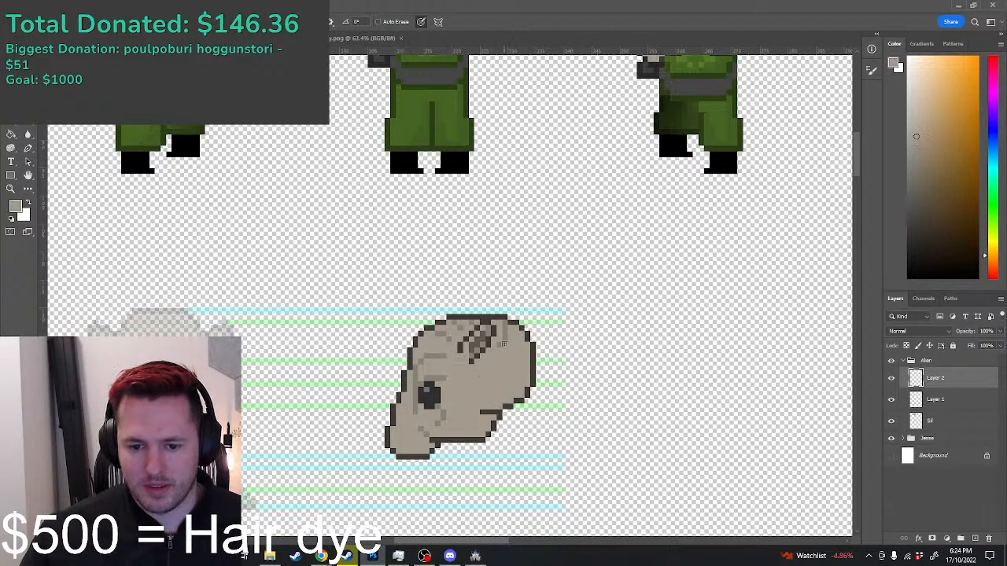
click(505, 343)
alt+click(506, 332)
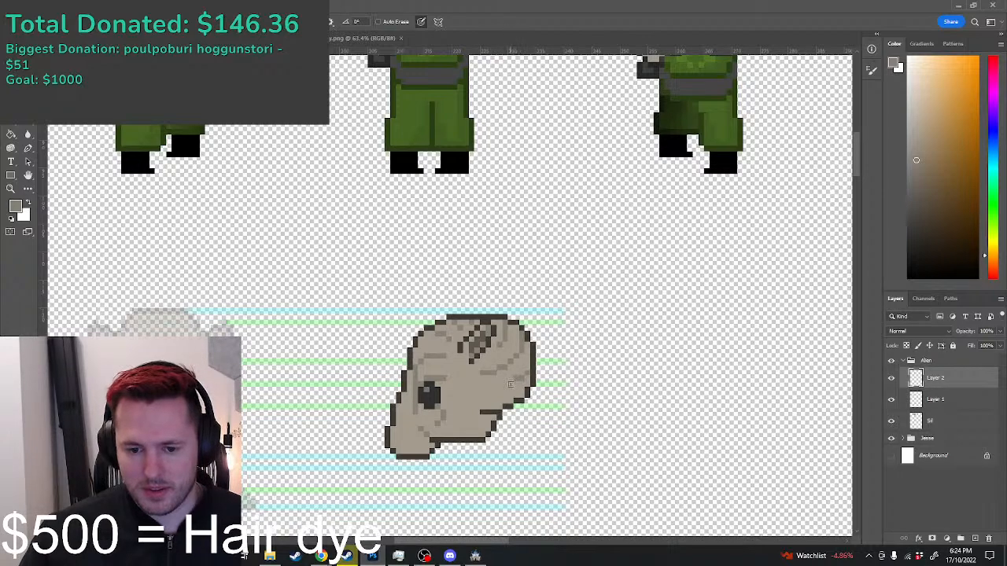
scroll(485, 390, down, 4)
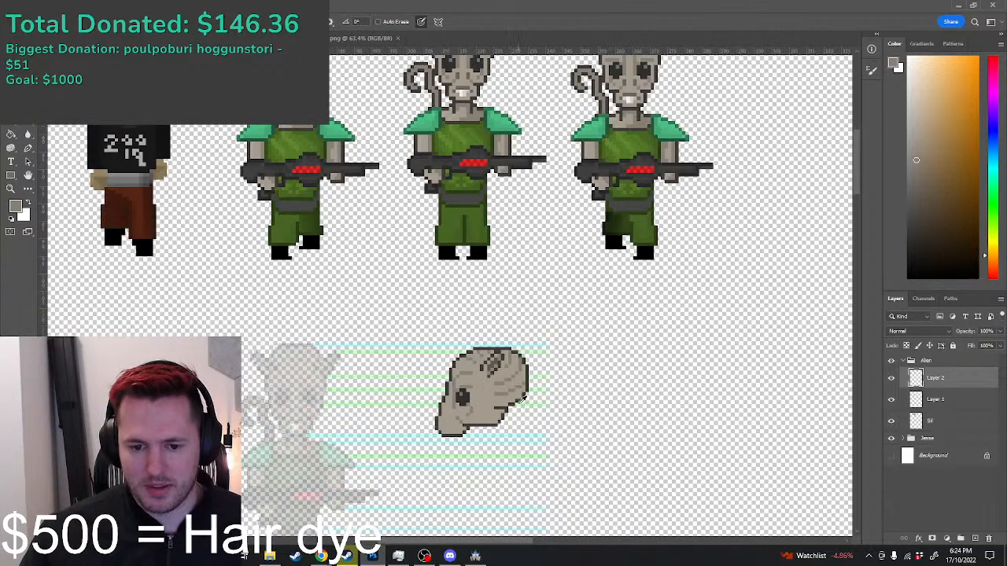
scroll(519, 371, up, 2)
scroll(521, 371, up, 3)
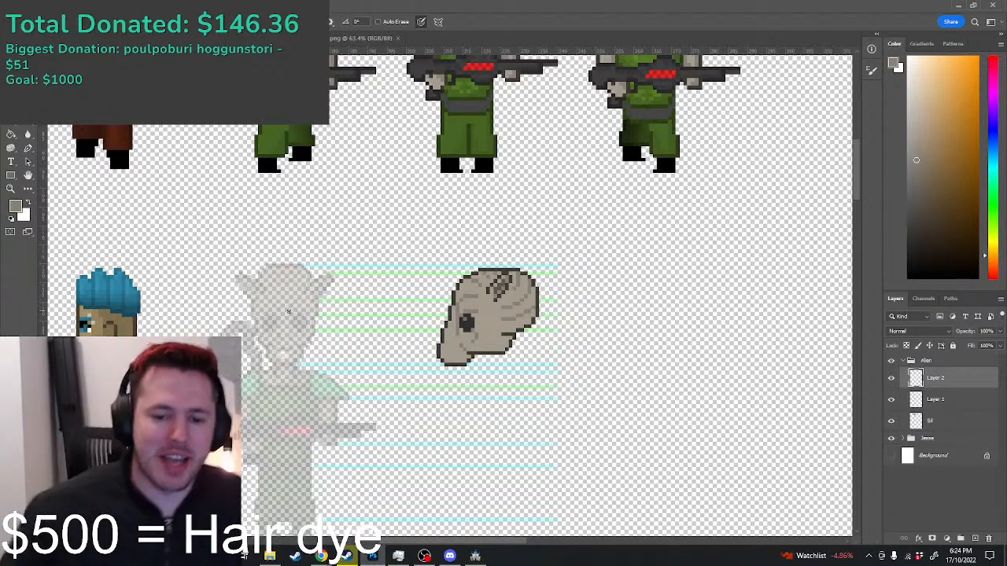
Step: Examine the front-view aliens' mouths and teeth as a reference for the side-view head
scroll(480, 311, up, 2)
scroll(368, 347, up, 2)
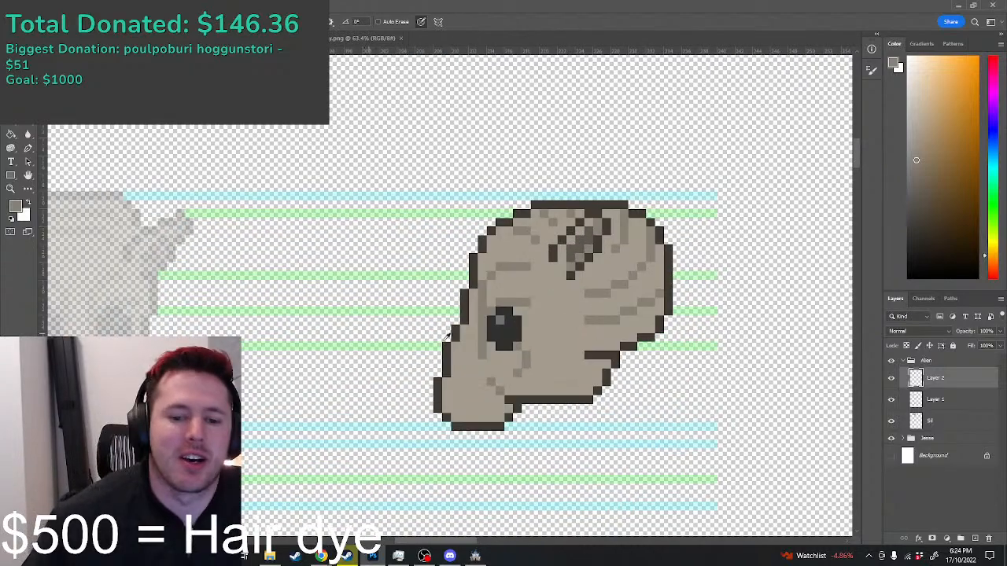
scroll(524, 365, down, 4)
scroll(583, 192, up, 3)
scroll(514, 108, up, 2)
scroll(512, 106, up, 1)
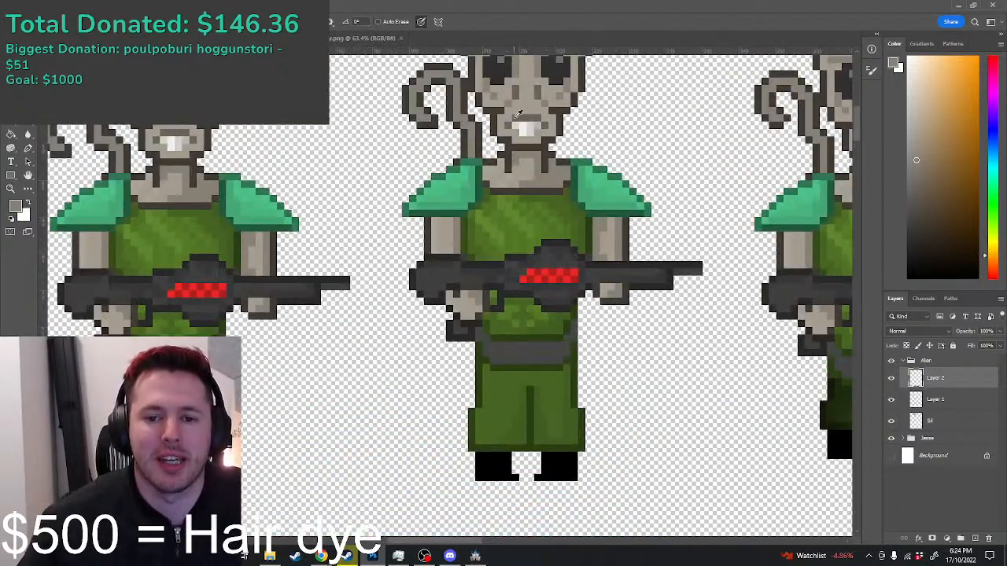
scroll(533, 124, down, 1)
scroll(561, 320, down, 4)
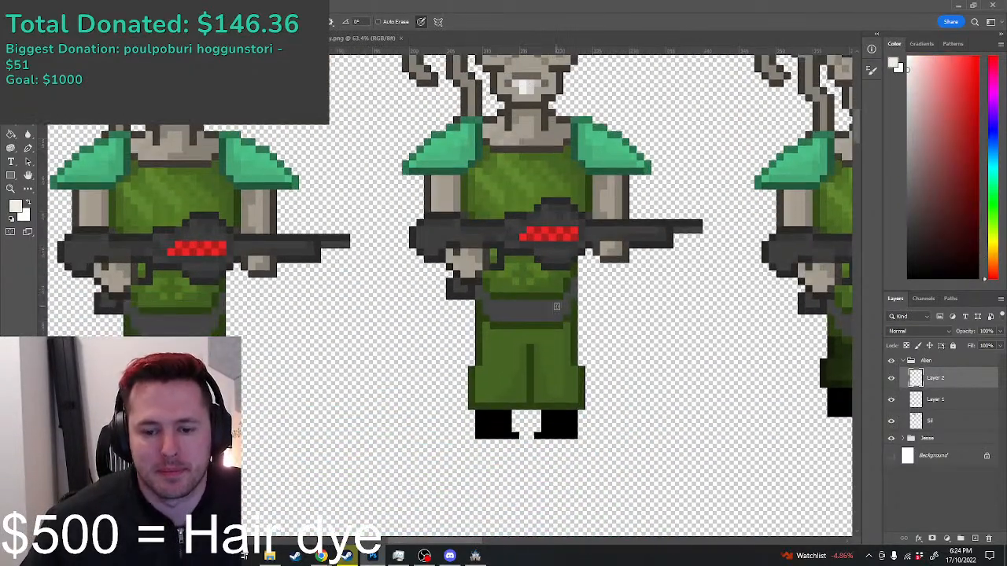
scroll(550, 288, up, 1)
scroll(551, 201, up, 2)
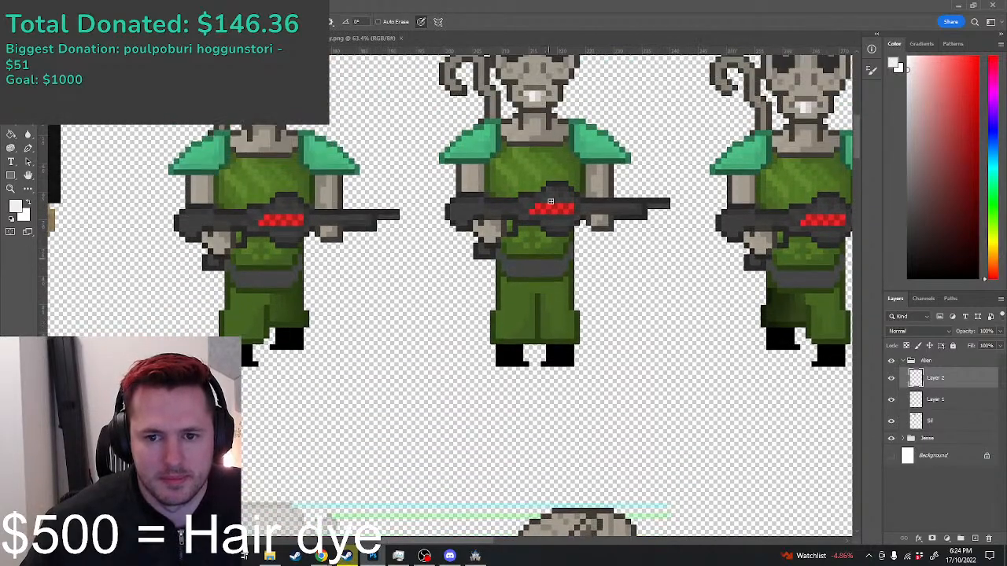
Step: Draw the upper lip line across the side-view snout in the darker tone sampled from the middle alien's mouth
alt+click(543, 85)
scroll(559, 168, down, 1)
scroll(559, 315, down, 6)
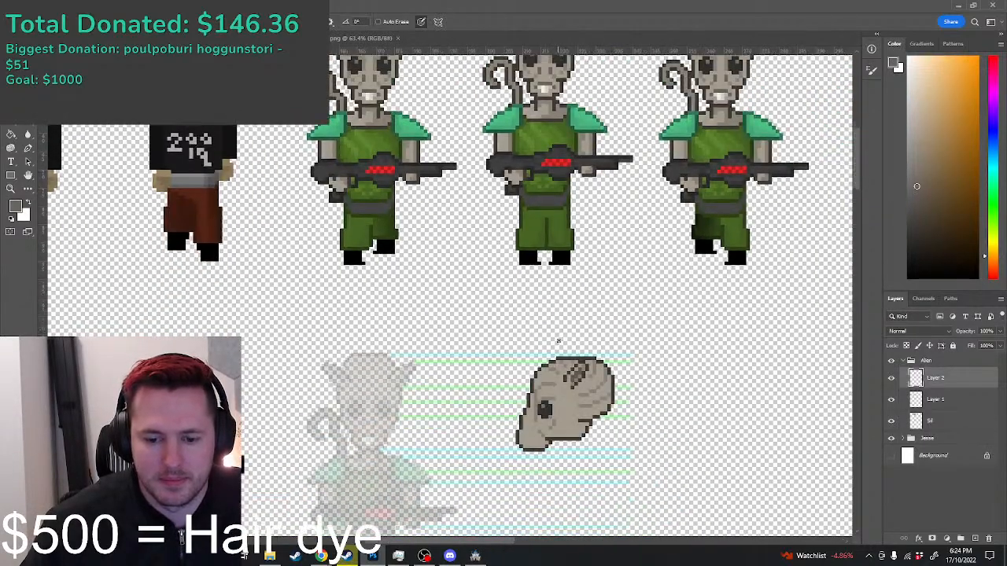
scroll(526, 354, up, 1)
scroll(521, 335, up, 3)
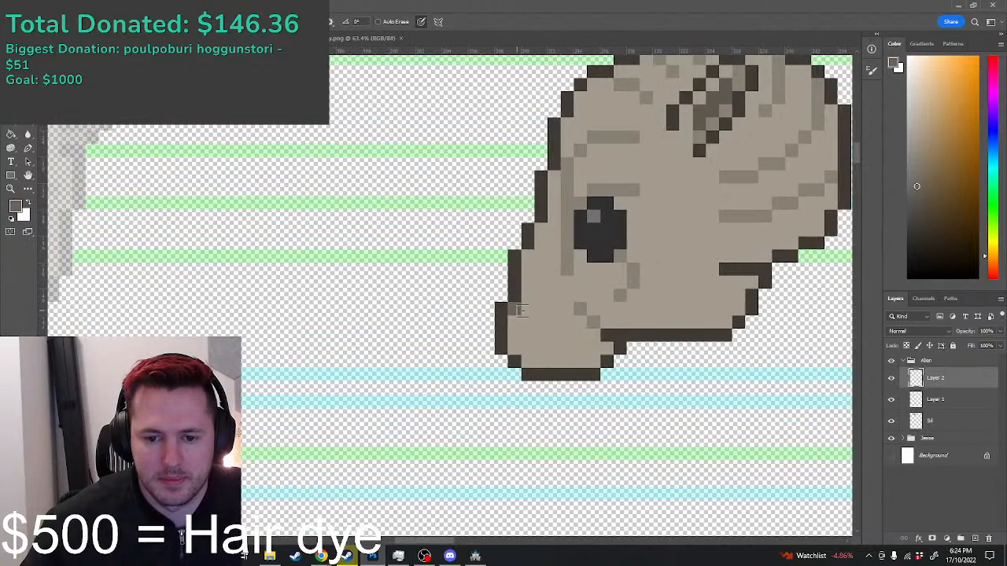
scroll(526, 322, down, 4)
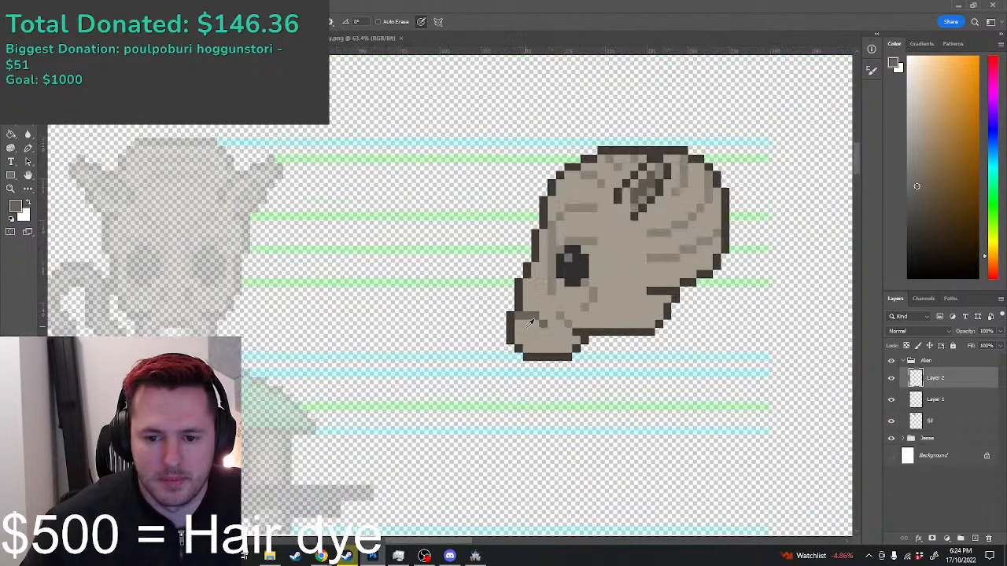
scroll(527, 322, up, 4)
Step: Paint white teeth under the side-view lip line using the tooth colour sampled from the middle front-view alien
scroll(530, 320, up, 3)
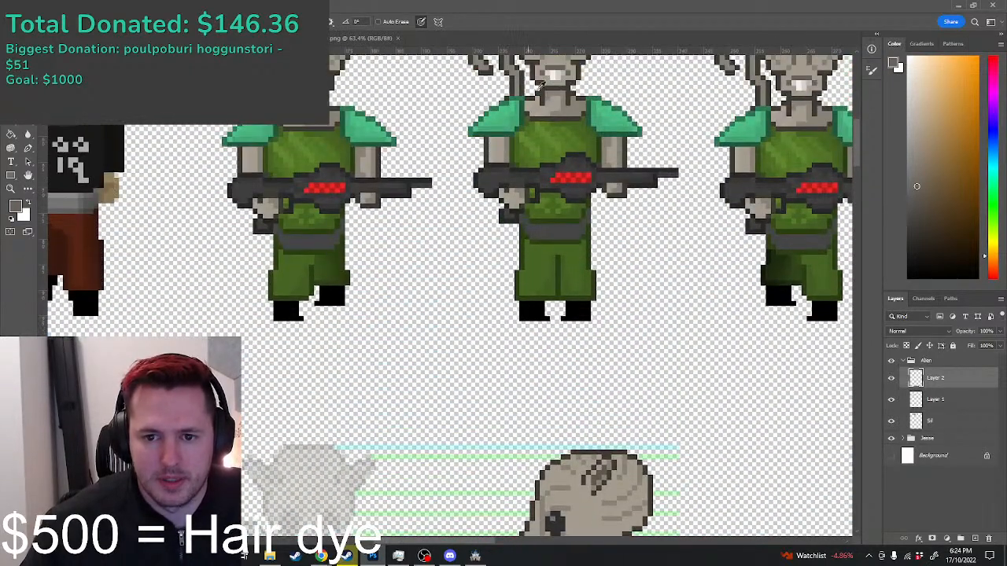
click(555, 73)
scroll(476, 307, down, 8)
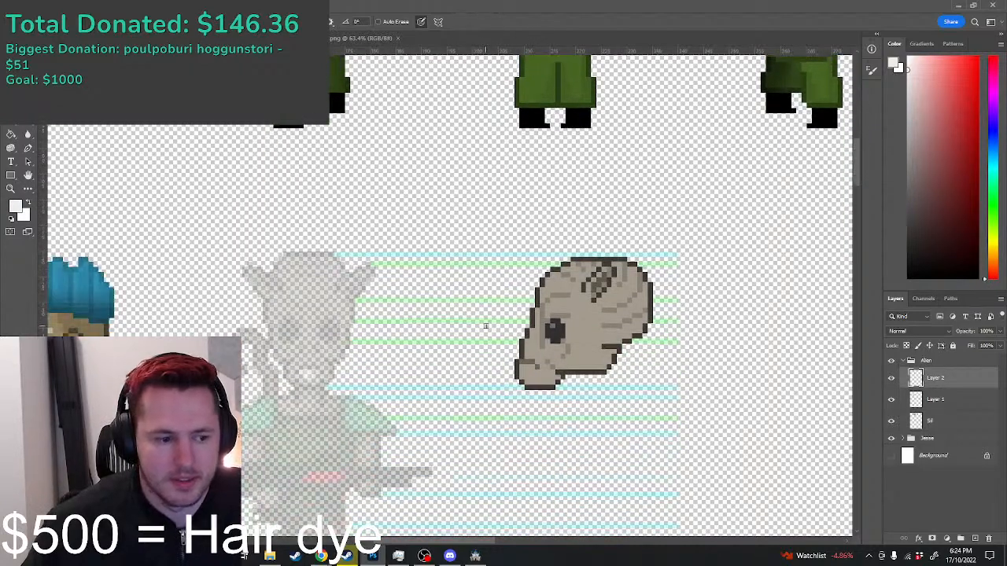
scroll(545, 317, up, 3)
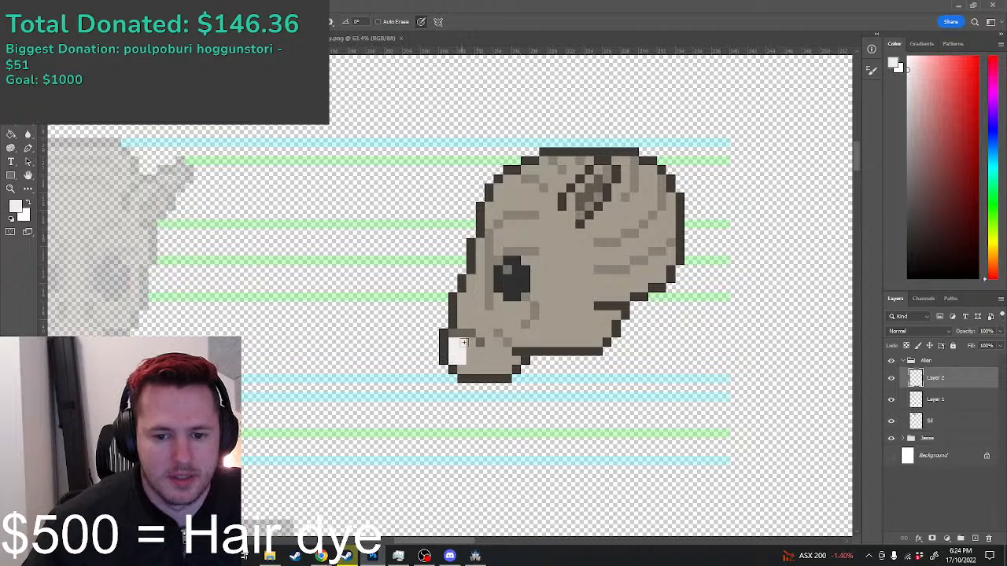
scroll(464, 342, down, 3)
scroll(488, 236, up, 3)
Step: Shade the rear of the side-view teeth with the light grey sampled from the middle alien's teeth
scroll(498, 179, up, 3)
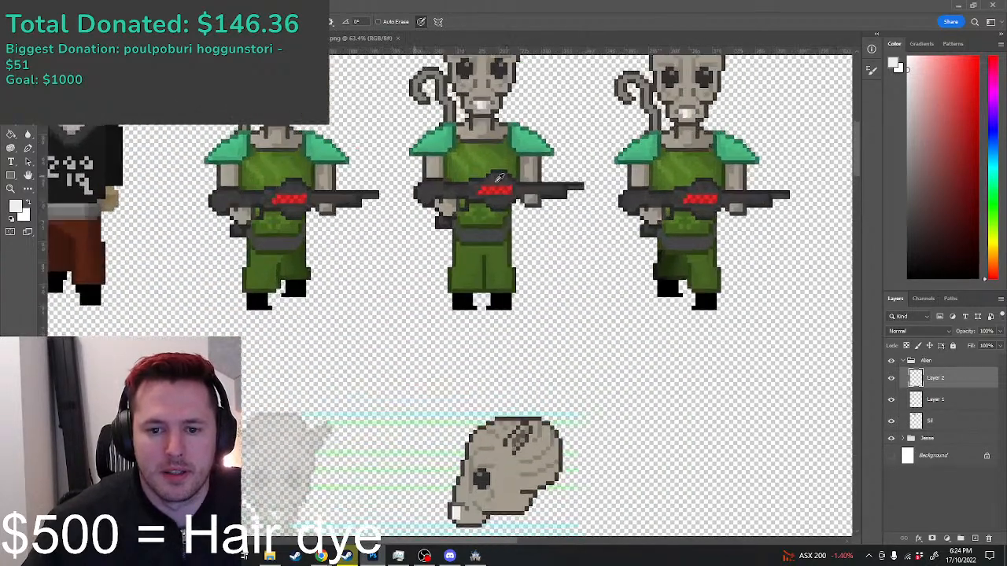
scroll(499, 179, up, 1)
alt+click(485, 94)
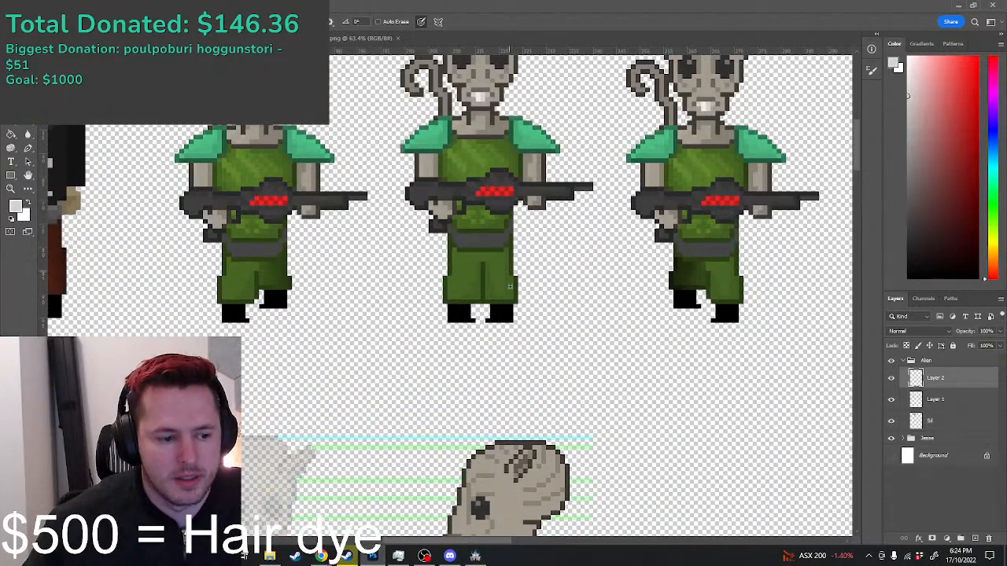
scroll(523, 322, down, 4)
scroll(464, 409, up, 3)
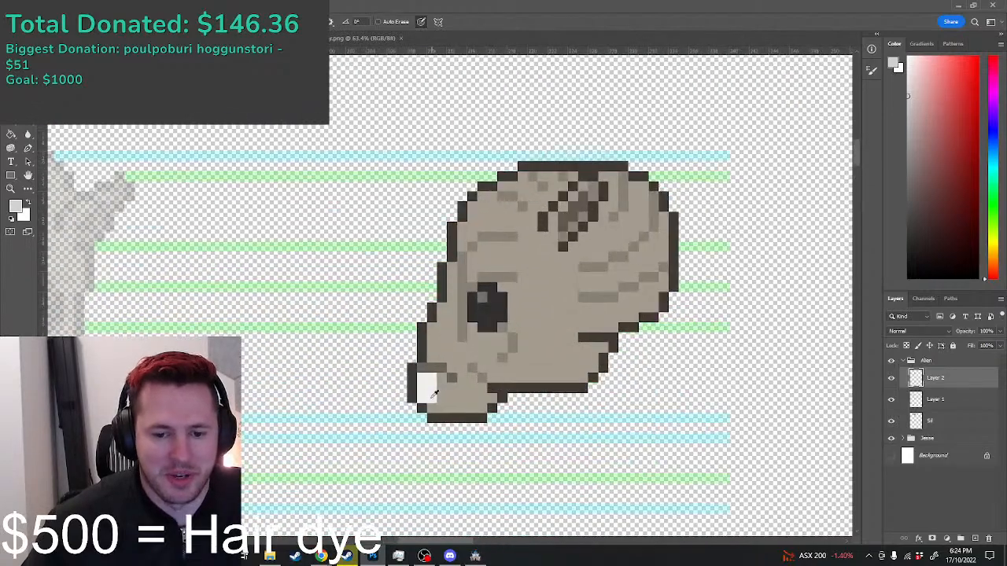
Step: Sample the darker tooth grey from the middle front-view alien's mouth for the side-view teeth
scroll(476, 379, down, 5)
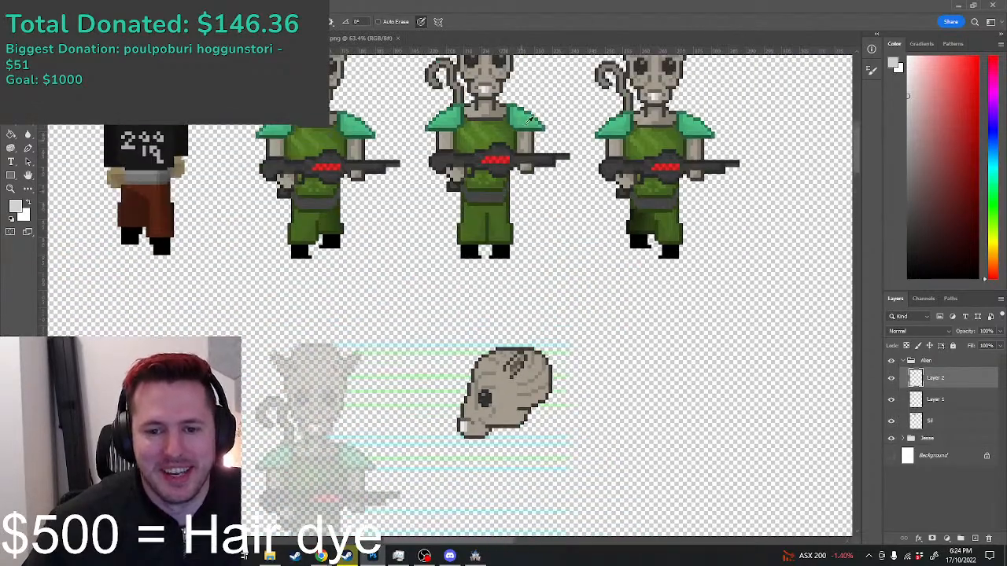
scroll(499, 77, up, 2)
alt+click(478, 88)
scroll(550, 293, down, 5)
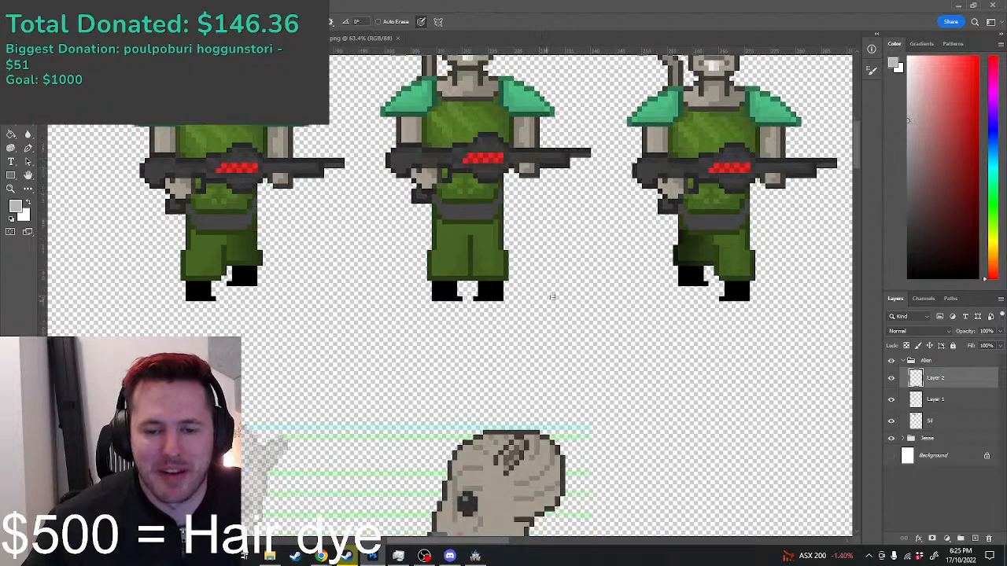
scroll(453, 399, up, 3)
Step: Paint wrinkle pixels on the side-view chin behind the teeth with the wrinkle tone sampled from the snout
scroll(453, 398, down, 6)
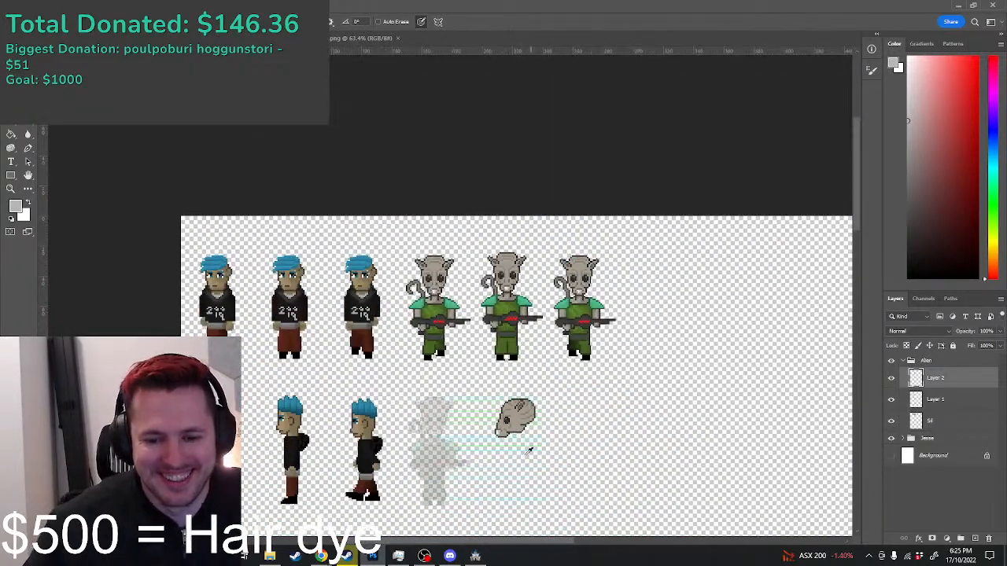
scroll(510, 437, up, 7)
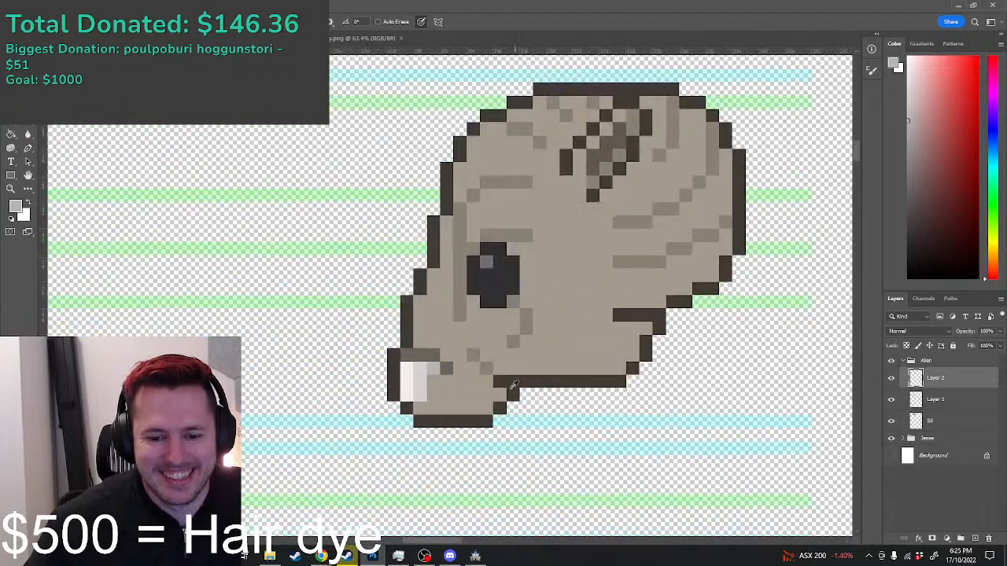
alt+click(487, 369)
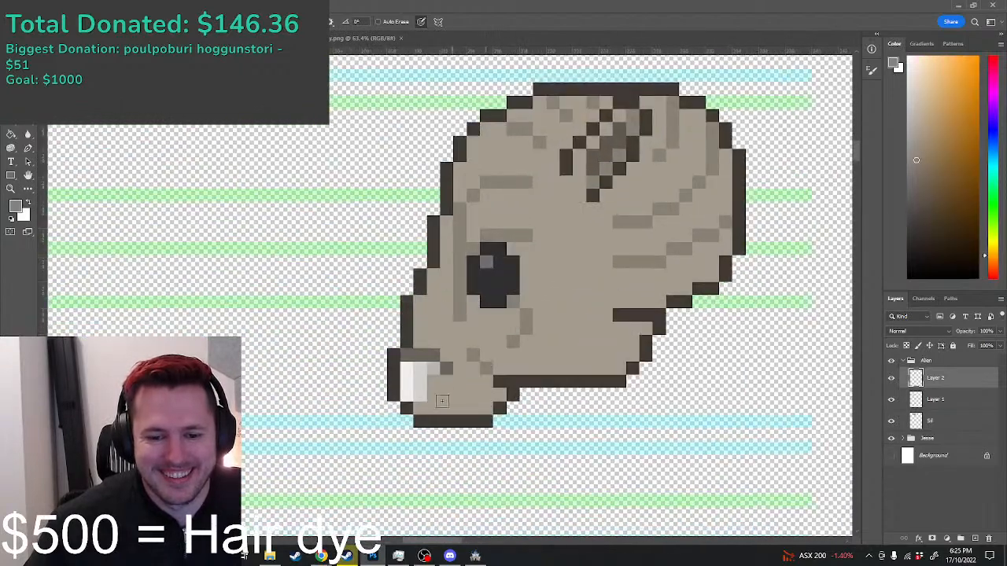
click(434, 407)
click(448, 408)
click(461, 396)
drag(472, 407, 499, 396)
scroll(501, 403, down, 3)
scroll(515, 403, up, 2)
scroll(501, 395, down, 1)
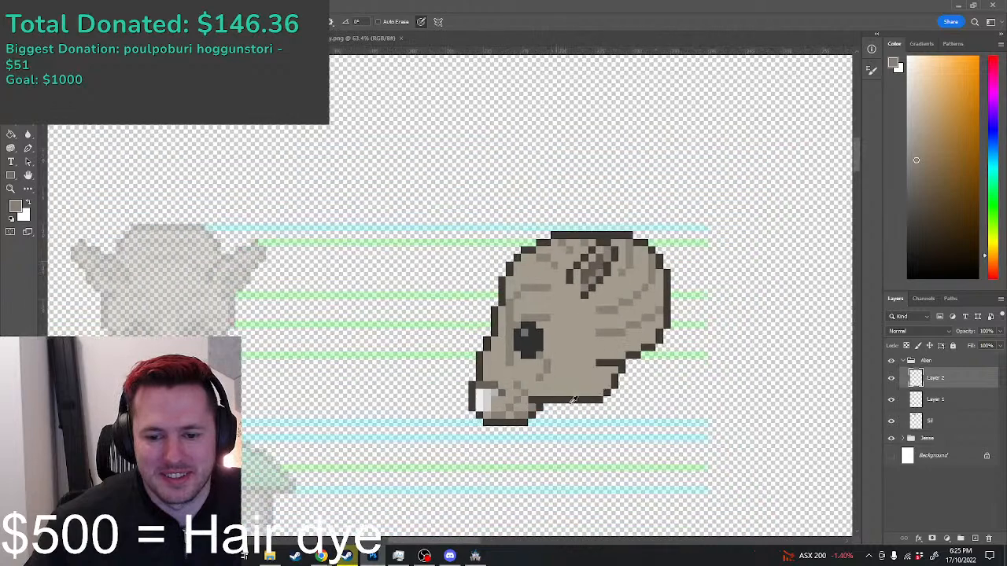
Step: Draw diagonal wrinkle lines across the side-view lower cheek, from the jaw line up to the rear notch
scroll(580, 376, up, 1)
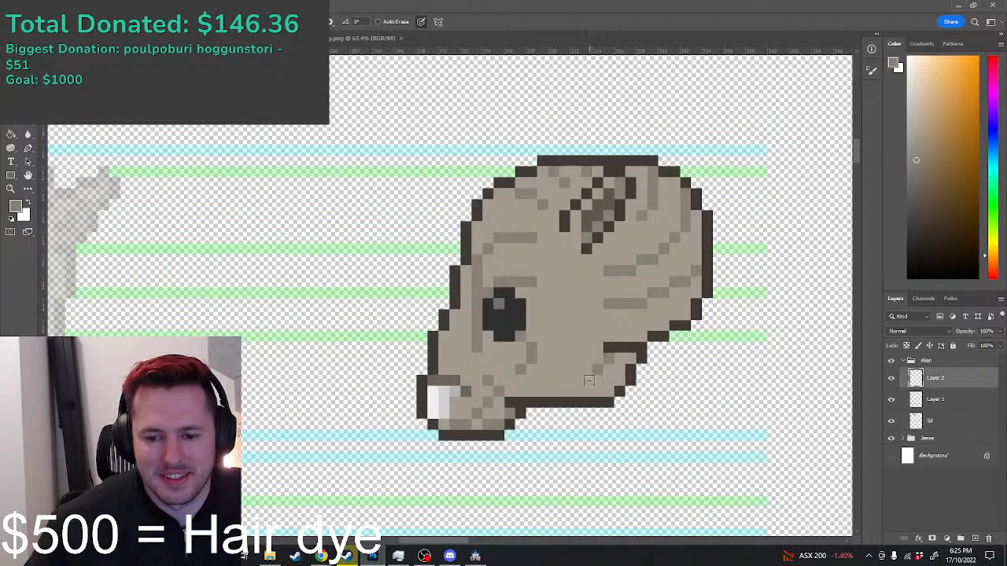
drag(531, 391, 565, 373)
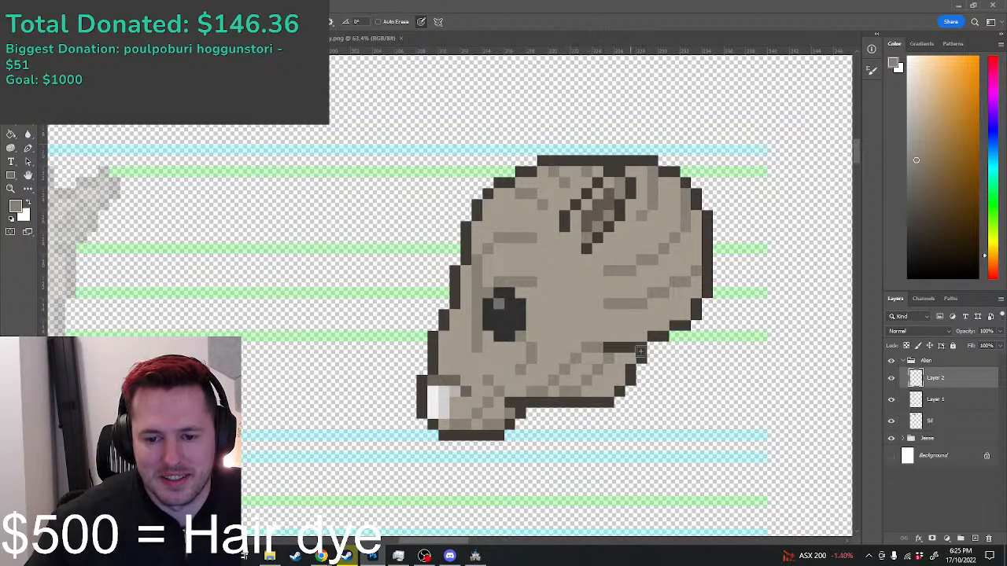
scroll(610, 334, down, 4)
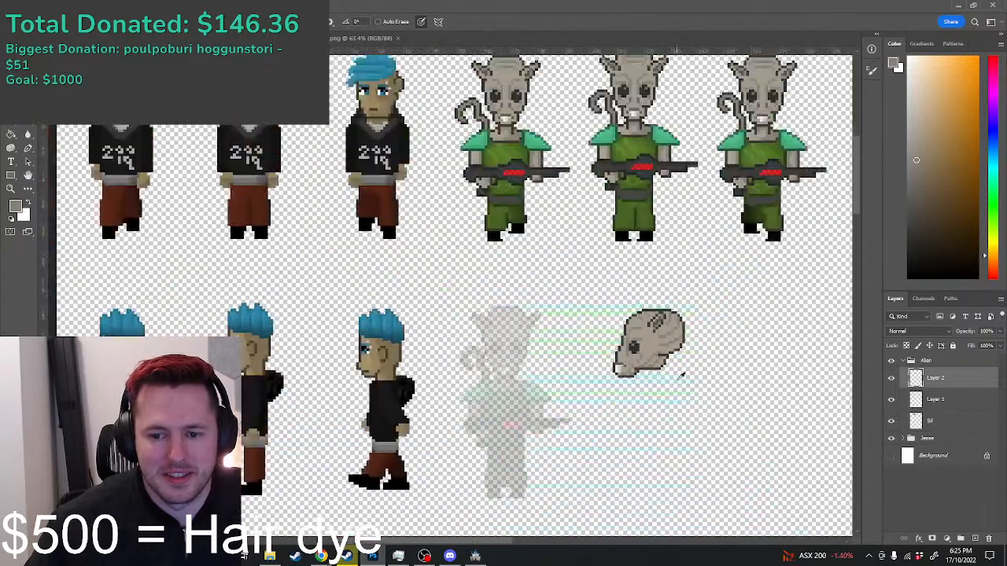
Step: Sample a darker skin-shading tone from the first front-view alien's face for the side-view head
scroll(674, 372, up, 3)
scroll(674, 372, up, 2)
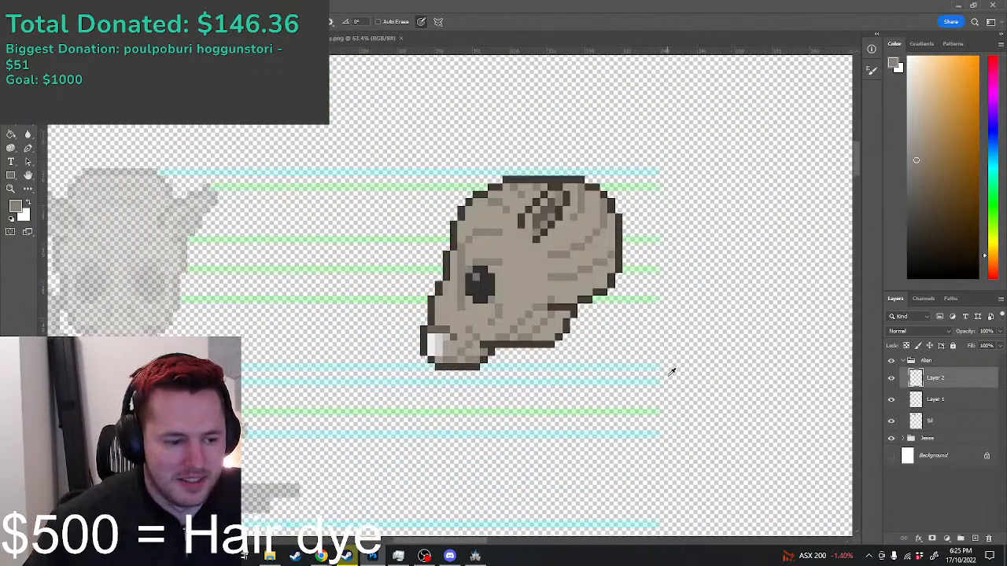
scroll(671, 371, down, 3)
scroll(452, 159, up, 2)
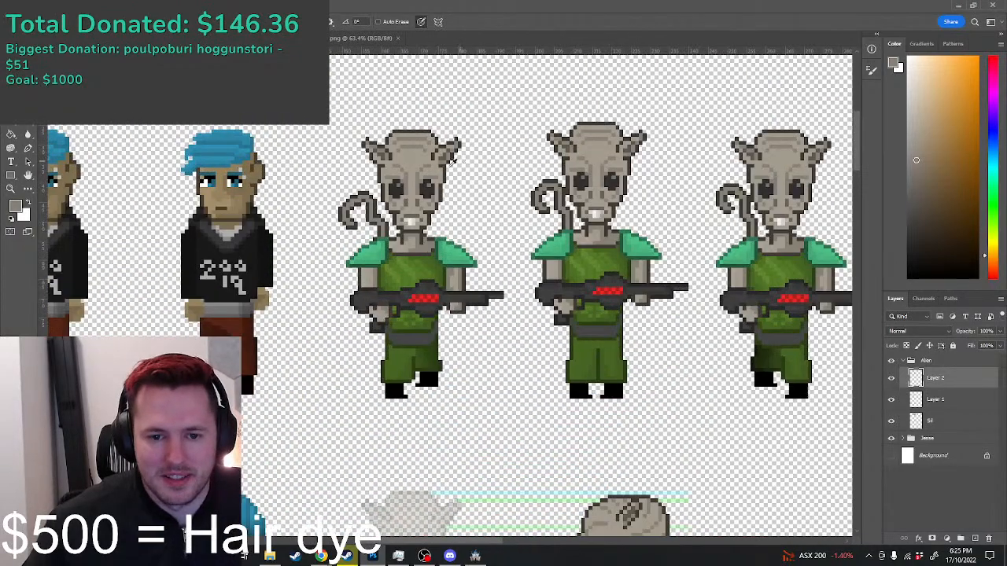
scroll(453, 160, up, 2)
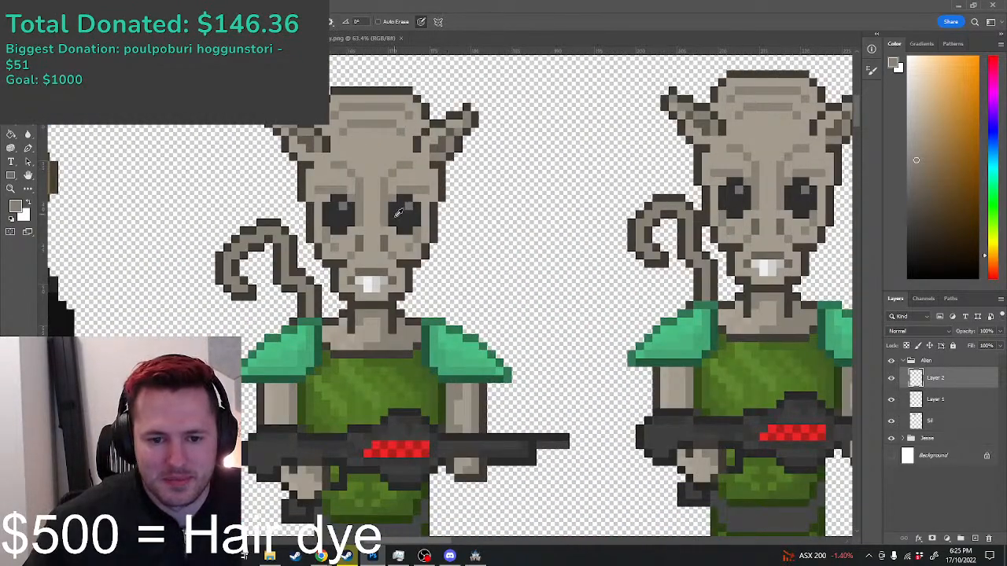
scroll(399, 213, down, 4)
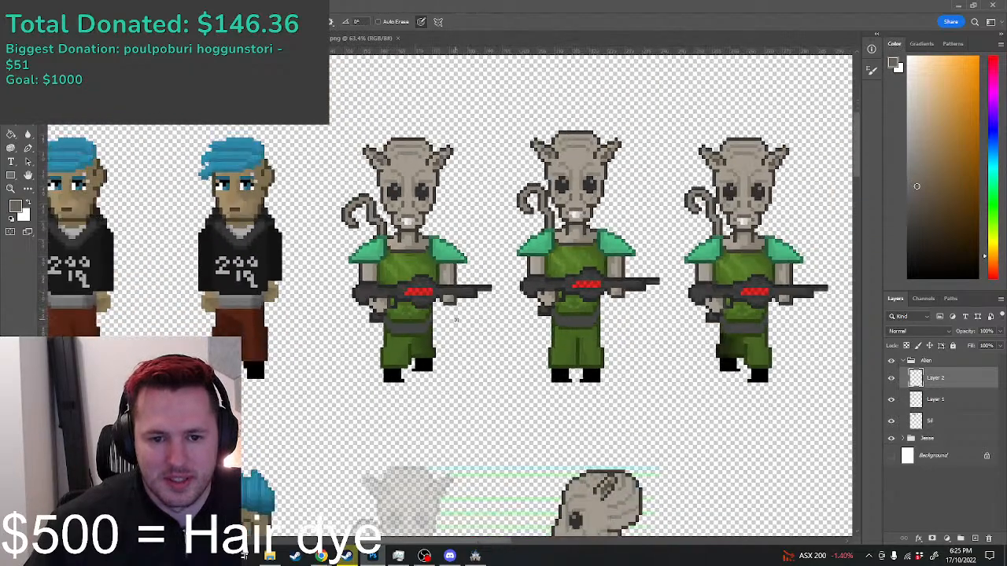
Step: Examine the side-view alien head against the front-facing sprites and the faded reference with its guide lines
scroll(456, 319, down, 5)
scroll(587, 395, up, 3)
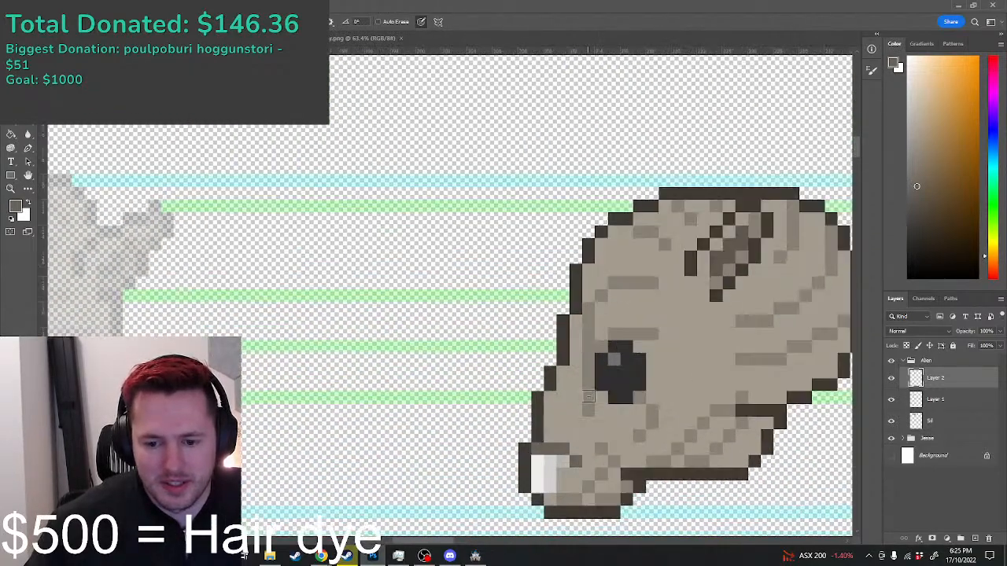
scroll(621, 462, down, 3)
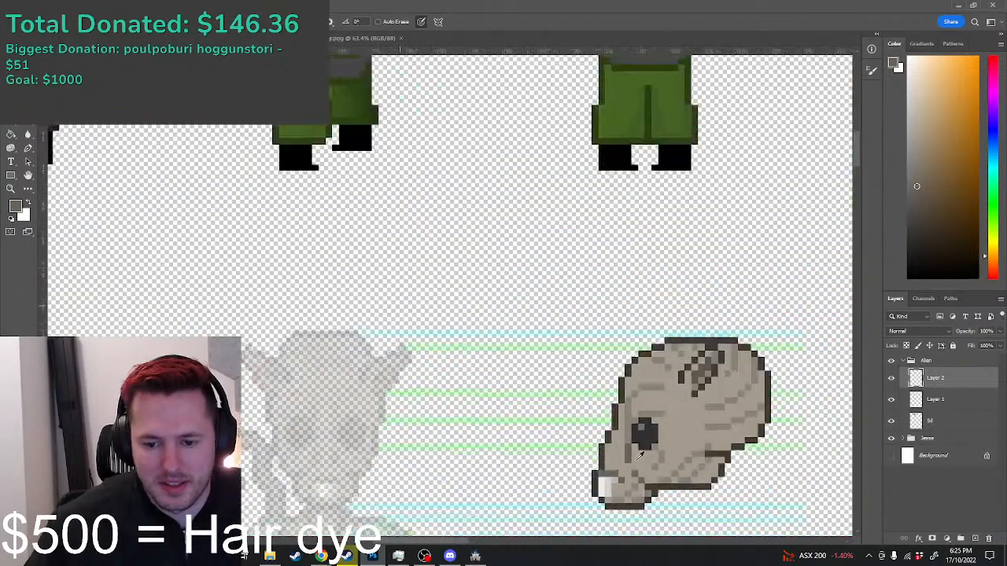
scroll(633, 456, up, 3)
scroll(623, 458, down, 3)
scroll(615, 459, up, 3)
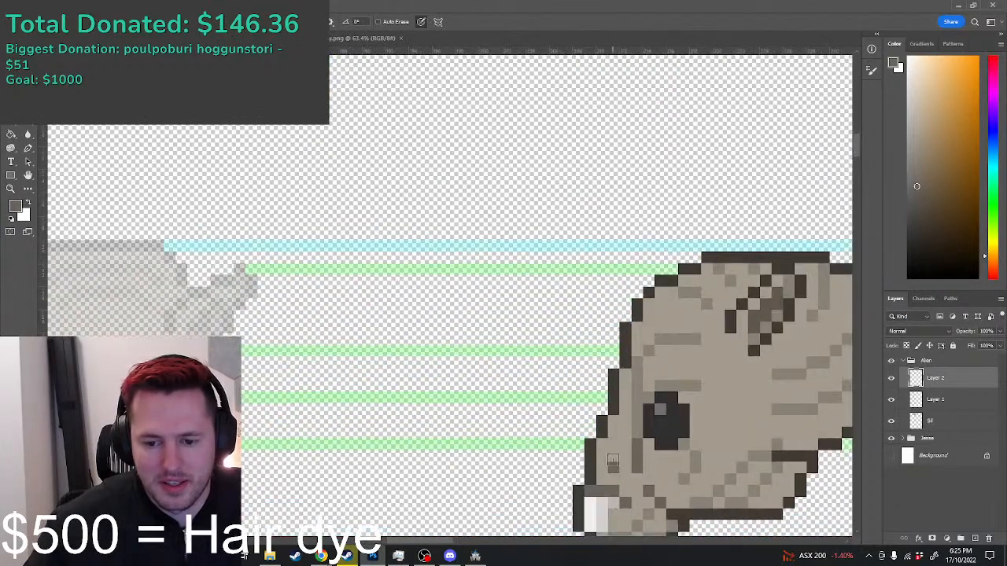
scroll(613, 460, down, 5)
scroll(613, 449, up, 2)
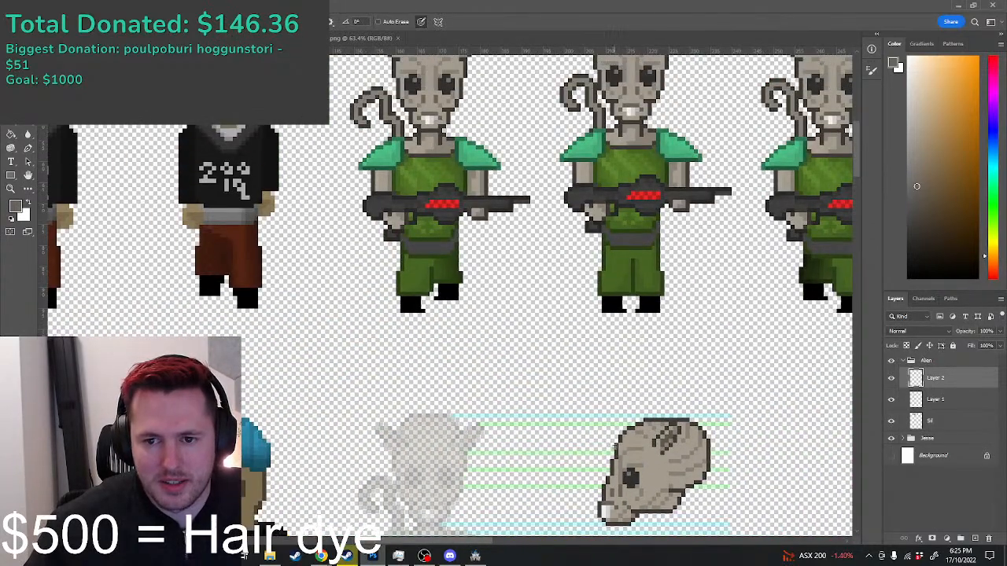
scroll(622, 464, up, 1)
scroll(629, 480, down, 3)
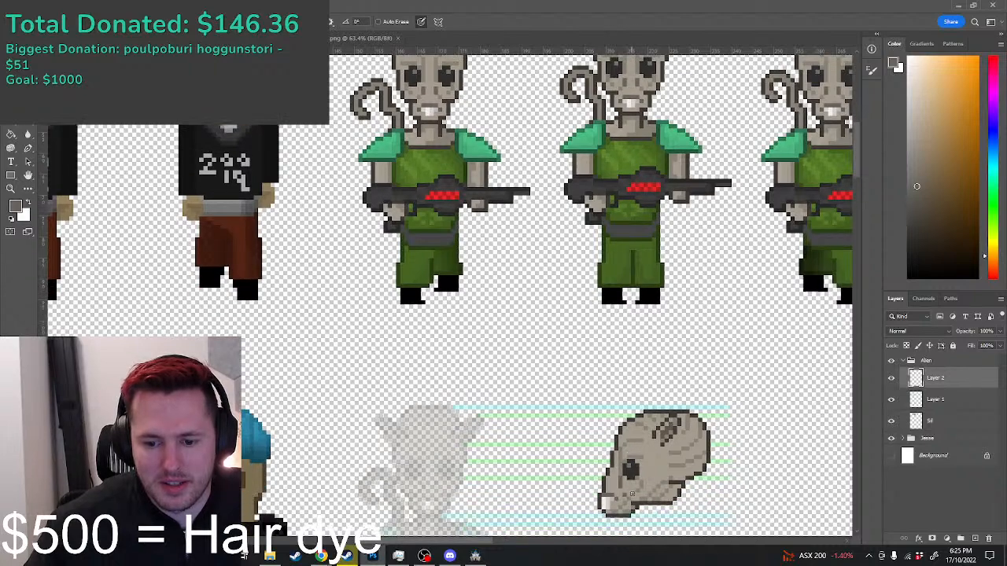
scroll(632, 470, up, 3)
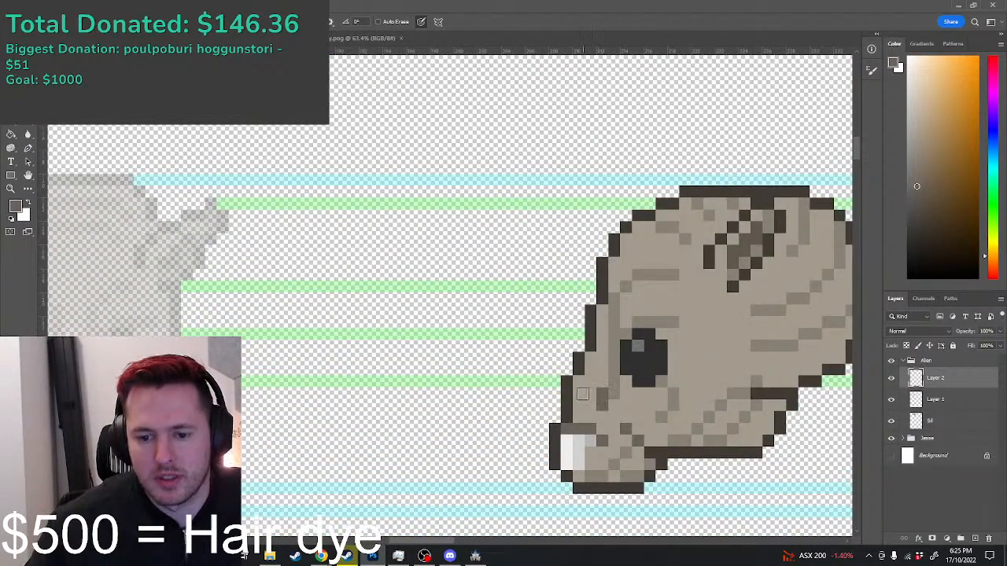
scroll(650, 433, down, 5)
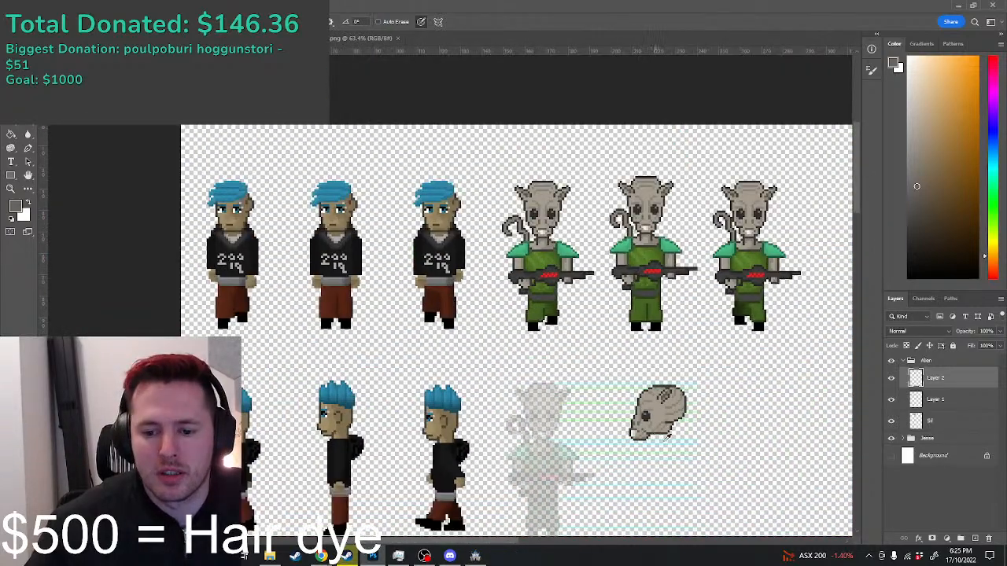
scroll(675, 440, down, 1)
scroll(708, 456, up, 1)
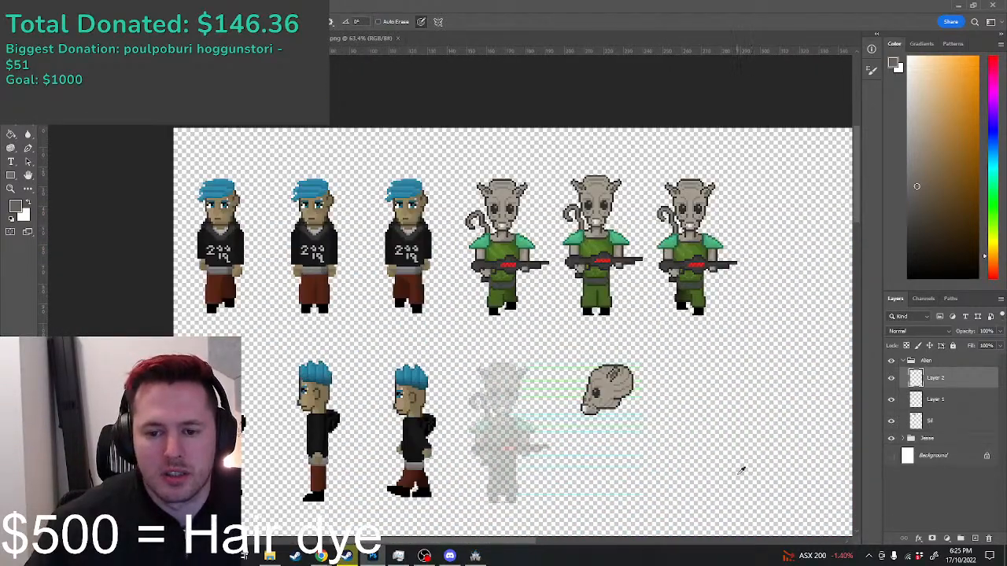
scroll(701, 454, up, 4)
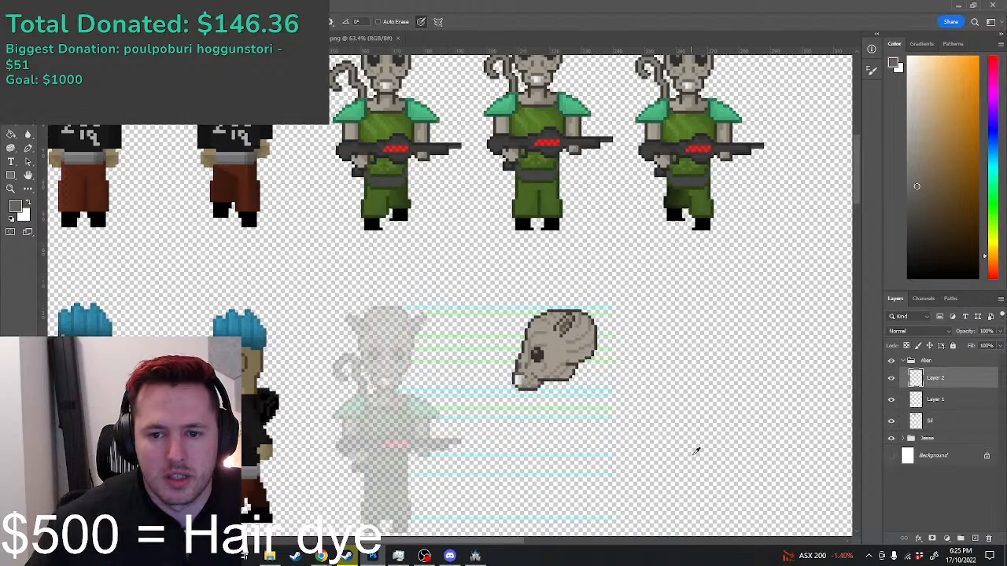
scroll(606, 357, down, 1)
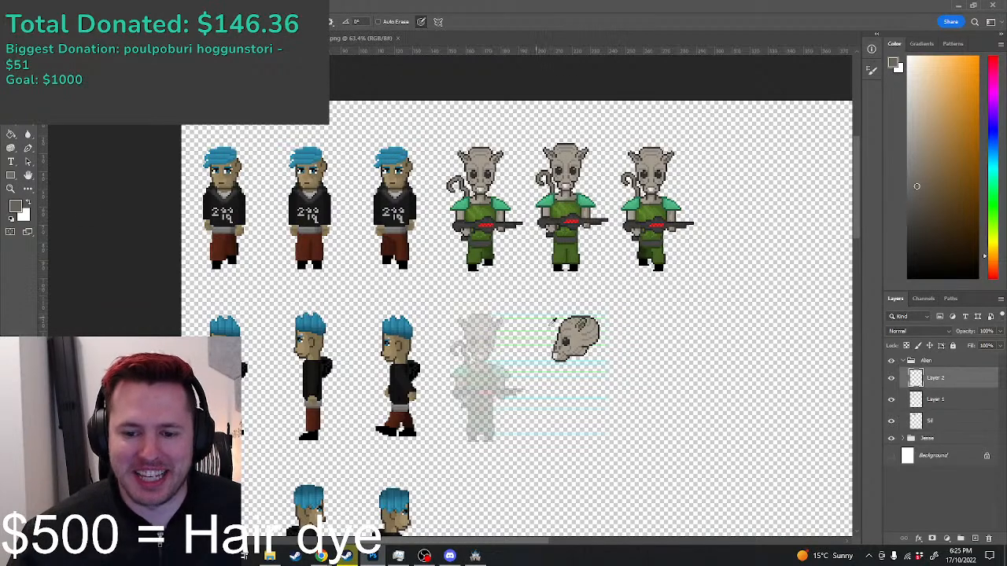
scroll(629, 334, up, 1)
scroll(563, 398, down, 1)
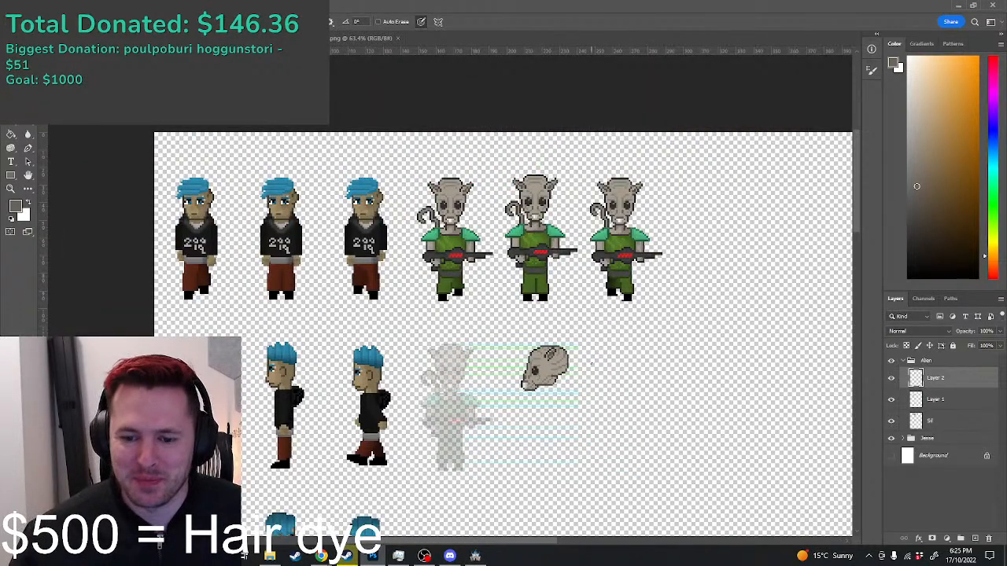
scroll(591, 363, down, 1)
scroll(575, 333, up, 1)
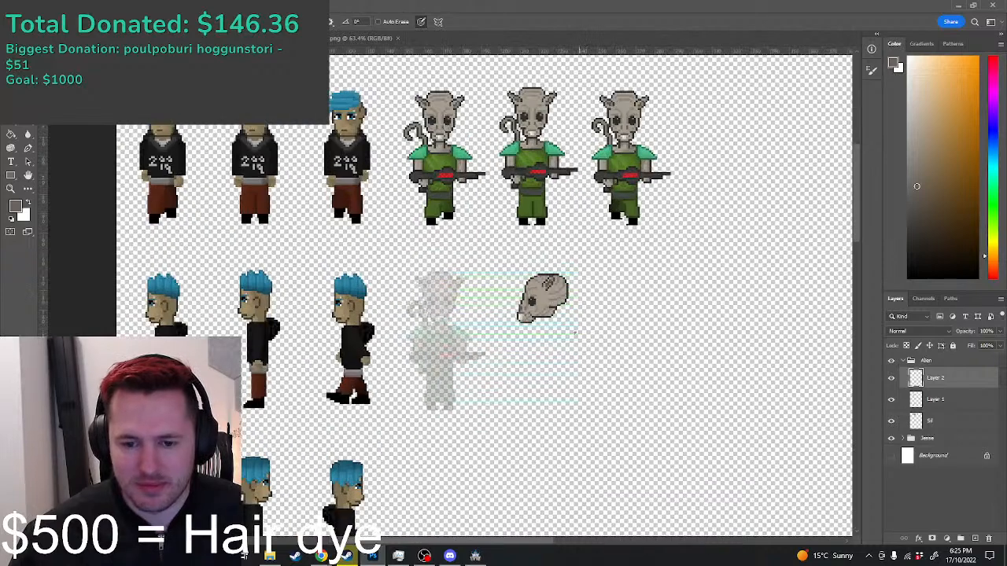
scroll(619, 140, up, 1)
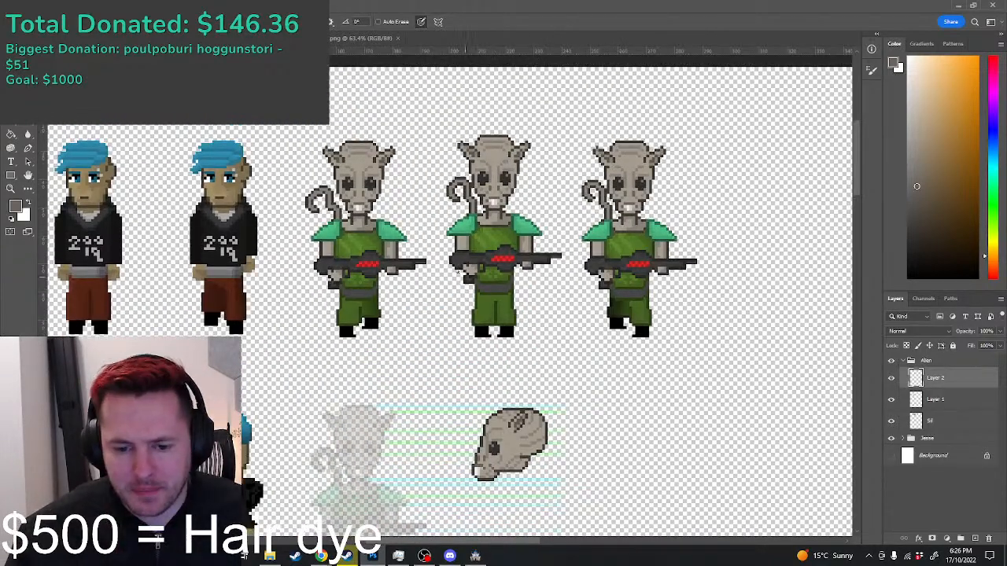
scroll(517, 434, up, 1)
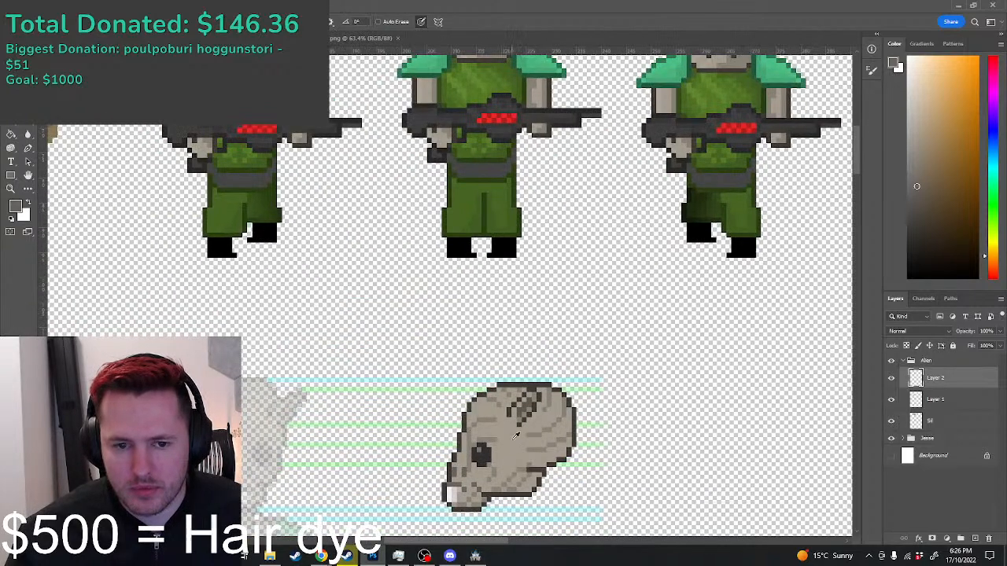
scroll(517, 434, down, 1)
scroll(517, 434, up, 1)
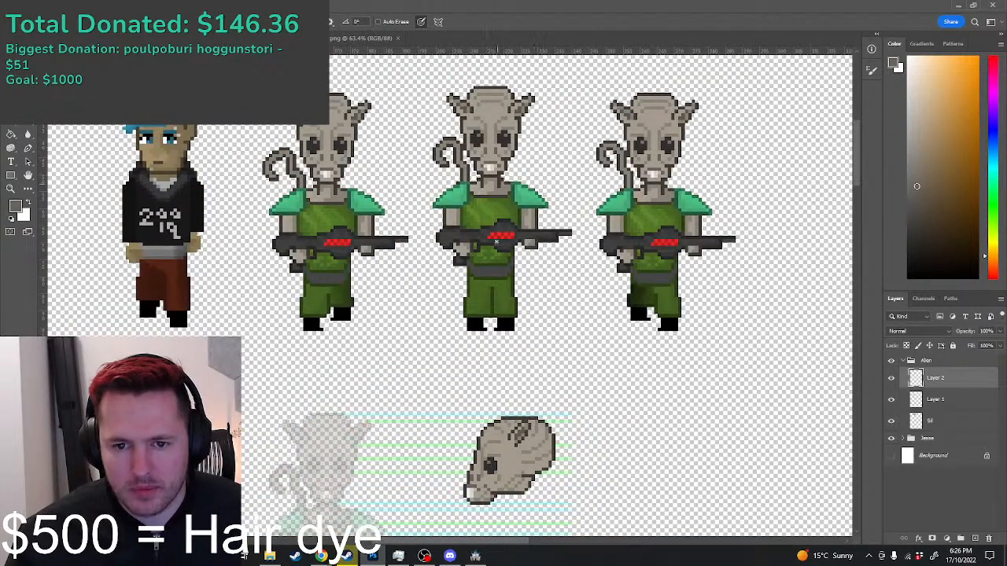
scroll(495, 242, down, 3)
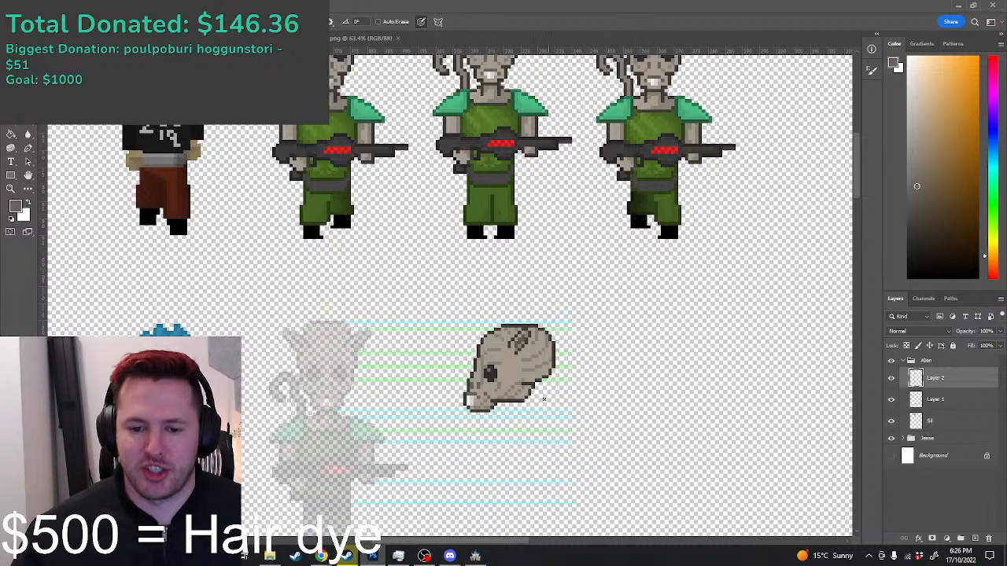
scroll(542, 400, down, 2)
scroll(559, 401, up, 2)
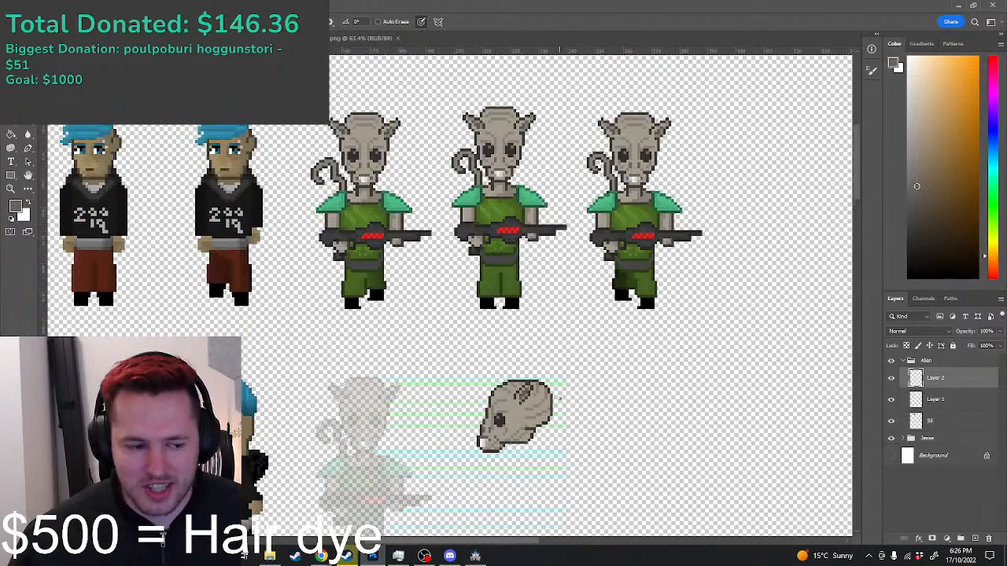
scroll(559, 399, down, 4)
scroll(533, 340, up, 2)
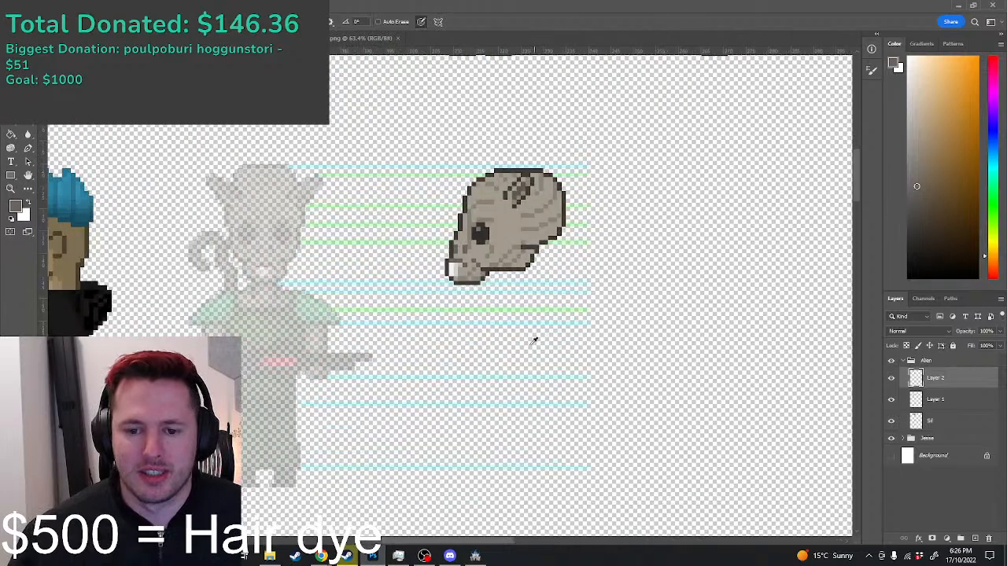
scroll(527, 337, up, 2)
scroll(518, 331, up, 2)
scroll(511, 334, down, 5)
scroll(543, 275, up, 2)
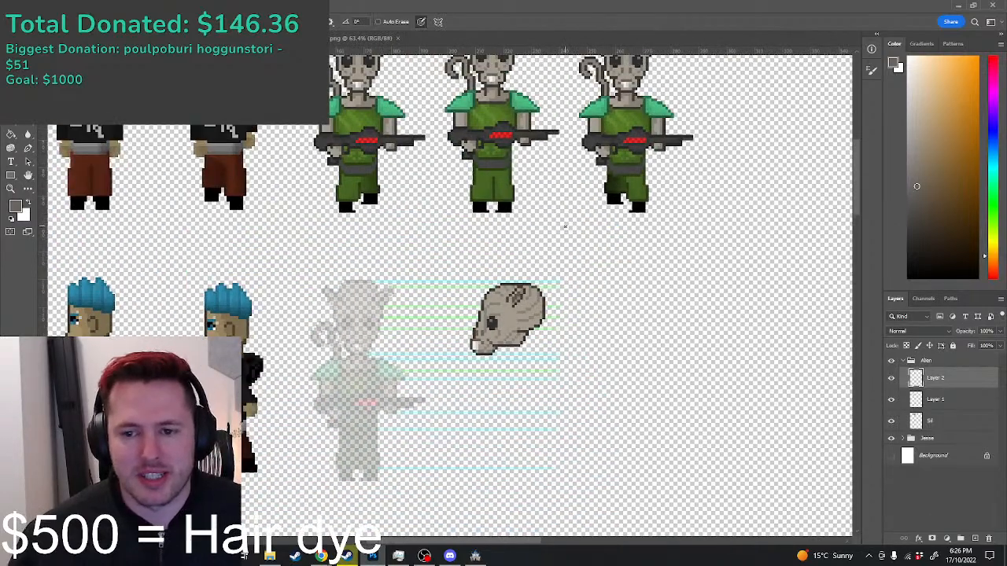
Step: Sample the dark brown outline colour from the side-view head and draw a vertical neck line about four pixels long beneath the jaw
scroll(530, 328, up, 4)
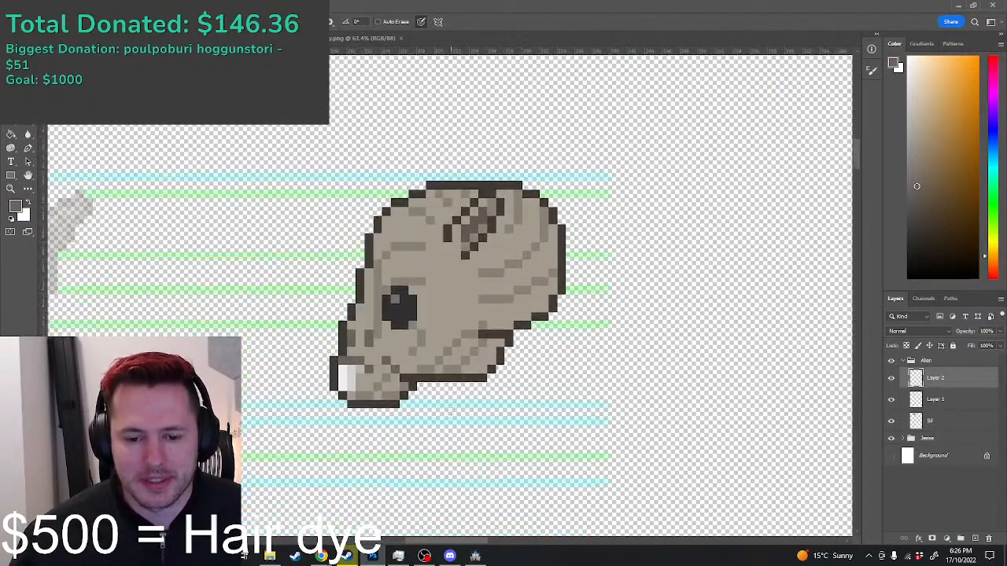
scroll(452, 287, down, 2)
alt+click(438, 278)
drag(447, 299, 448, 329)
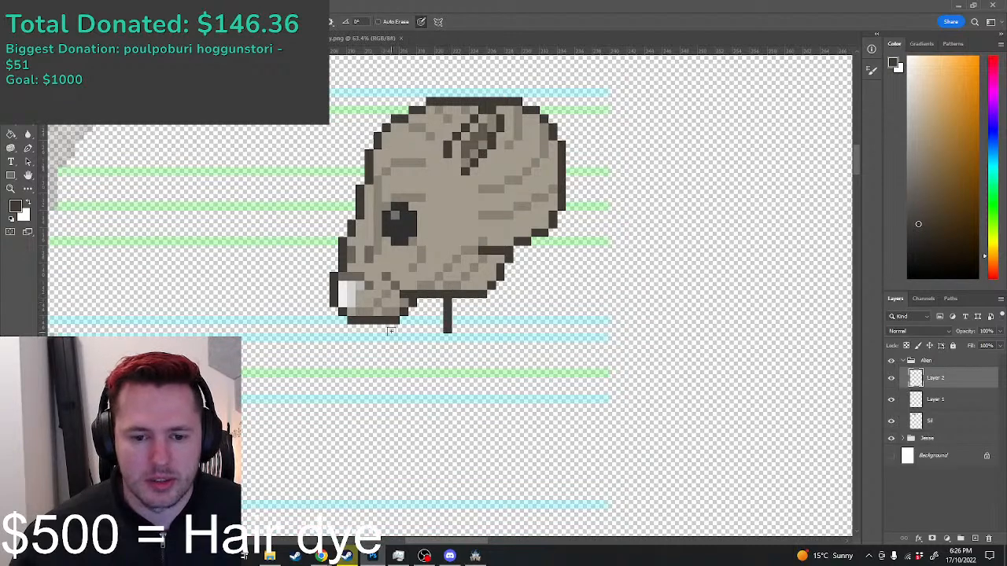
scroll(390, 330, down, 2)
scroll(183, 327, up, 2)
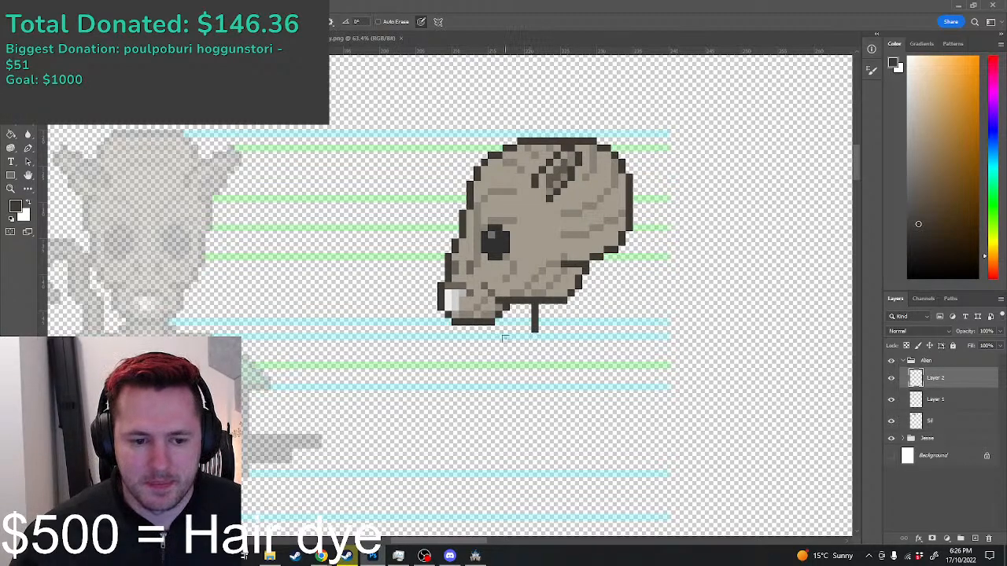
Step: Sample the dark green outline colour from the shoulder pad of the middle front-facing alien
scroll(578, 254, down, 5)
scroll(602, 266, up, 3)
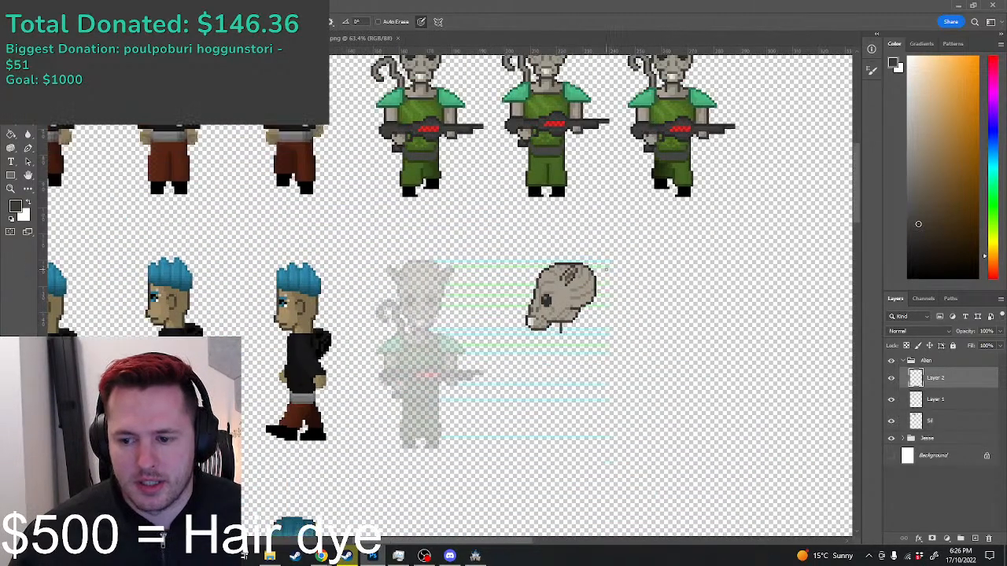
scroll(580, 191, up, 5)
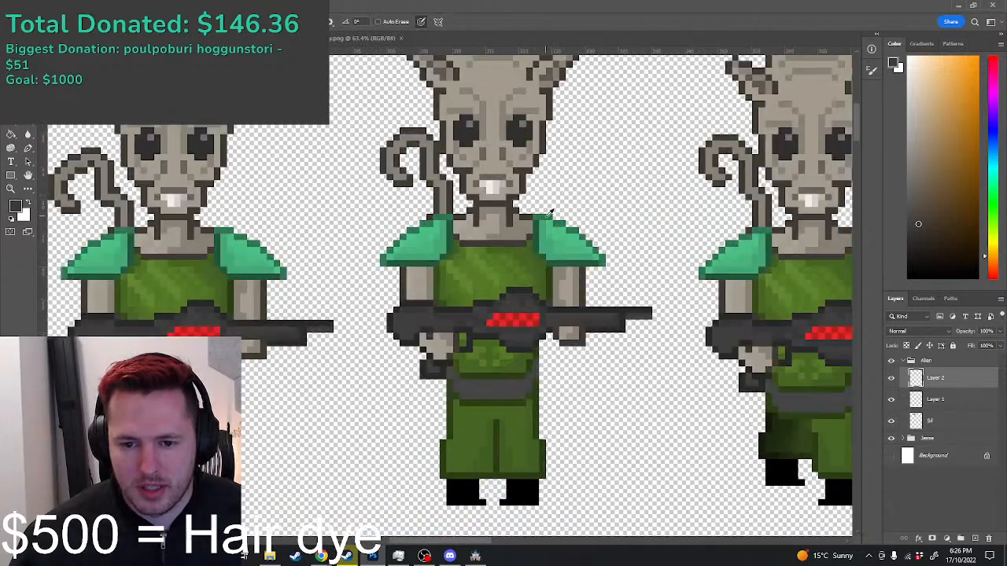
alt+click(551, 214)
scroll(553, 272, down, 1)
scroll(553, 281, down, 5)
scroll(550, 295, down, 1)
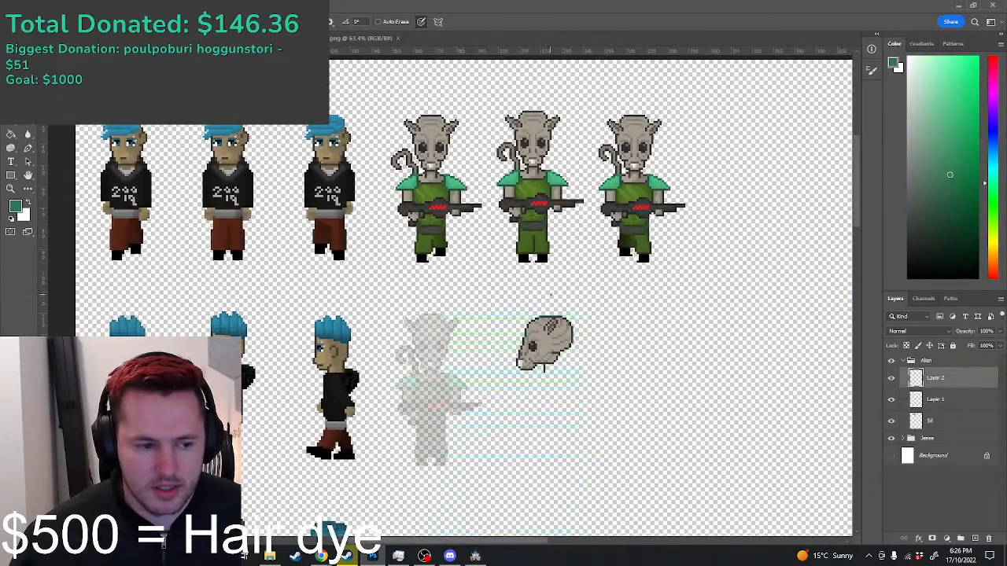
scroll(658, 377, up, 2)
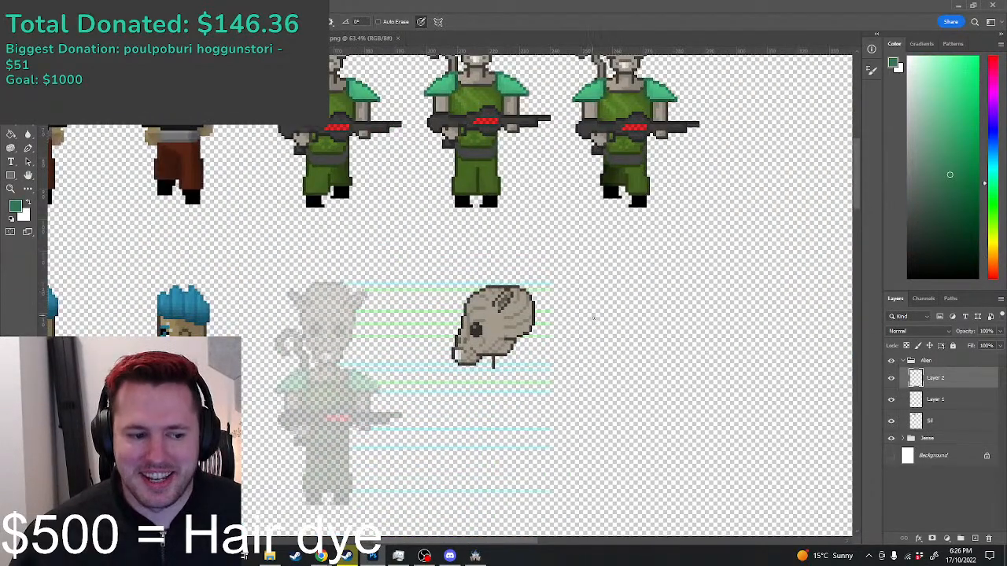
Step: Draw the upper shoulder pad outline below the neck line in dark green, with a flat top and sides stepping outward
scroll(506, 375, up, 10)
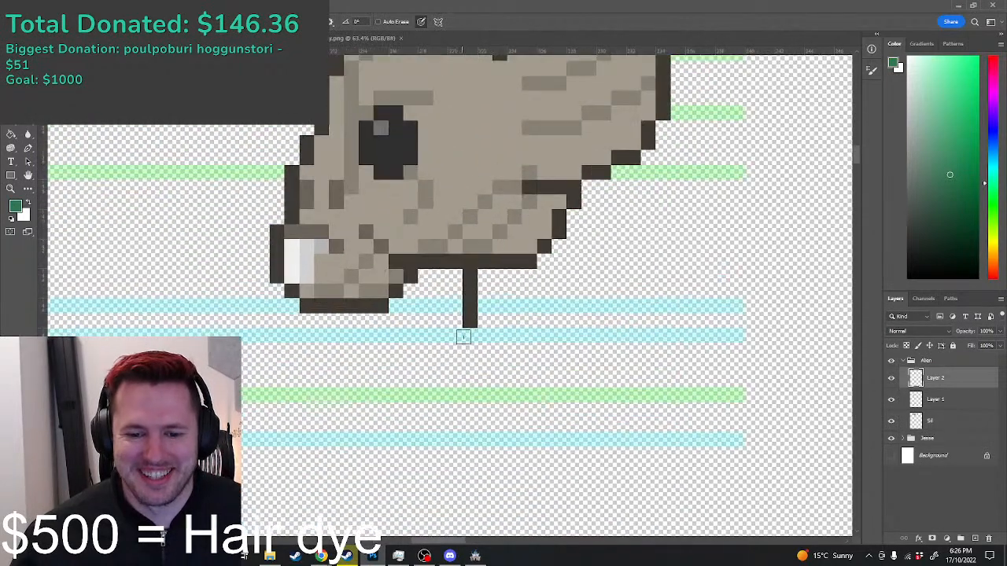
scroll(463, 335, down, 6)
drag(463, 335, 439, 336)
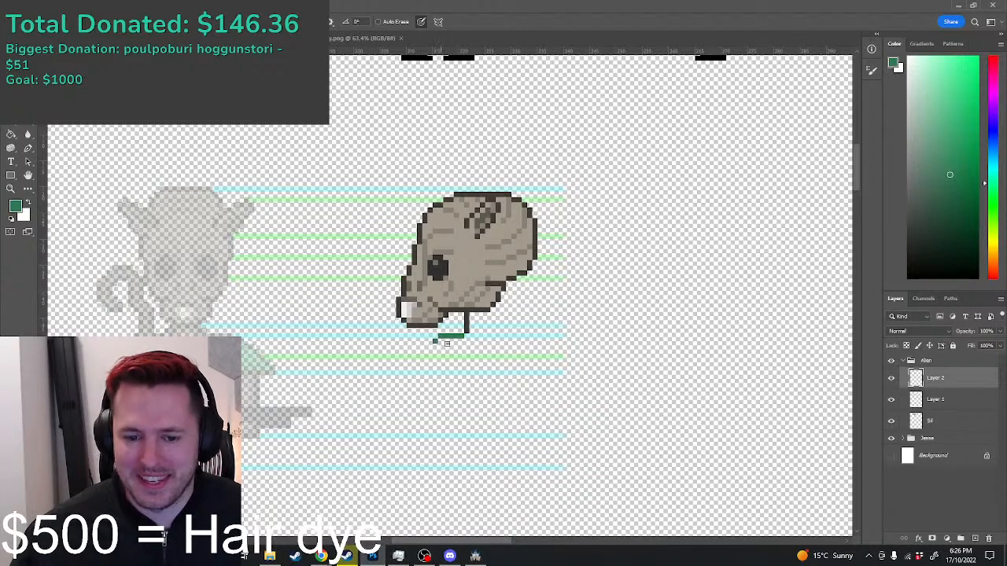
click(467, 342)
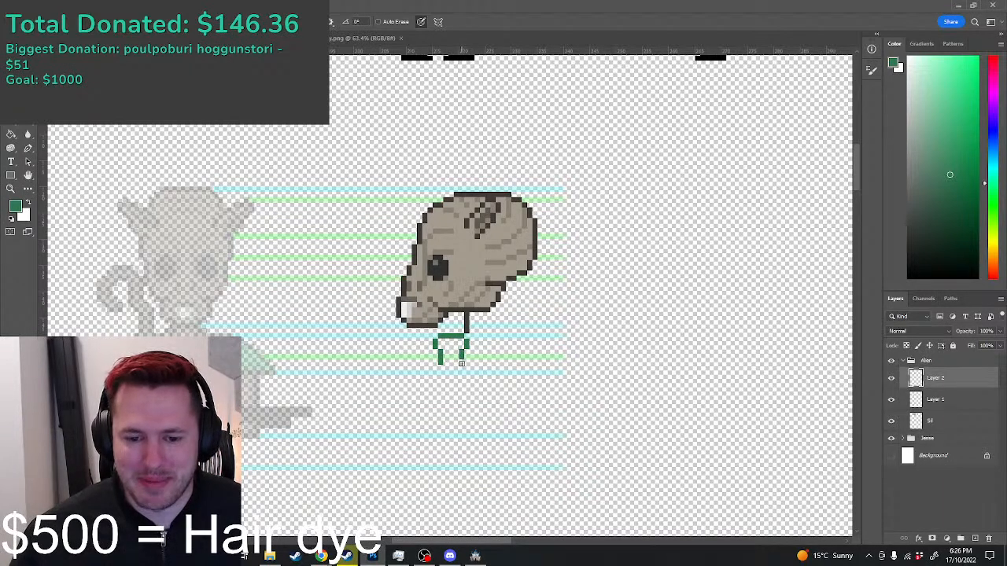
drag(462, 362, 430, 357)
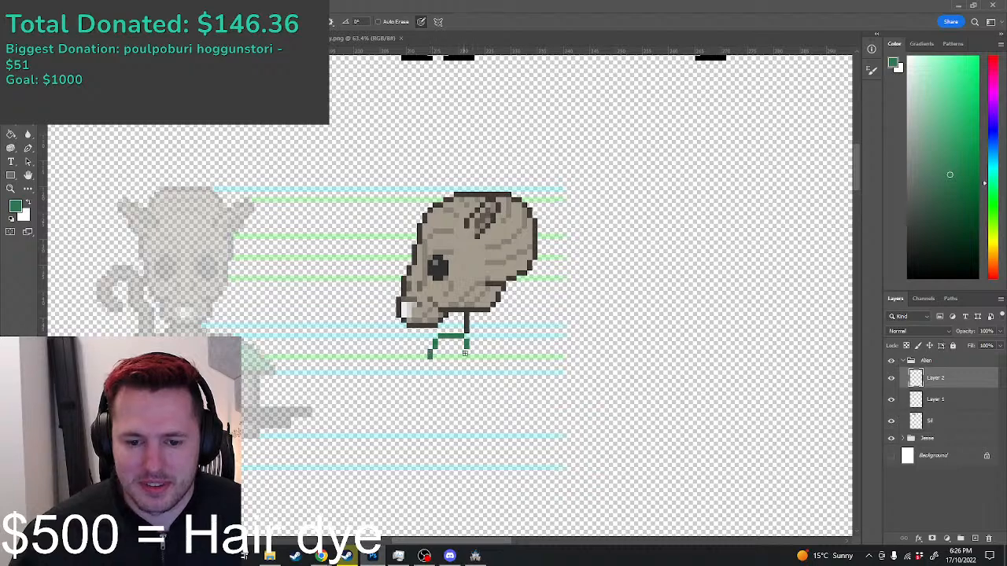
scroll(452, 357, up, 4)
scroll(442, 357, down, 4)
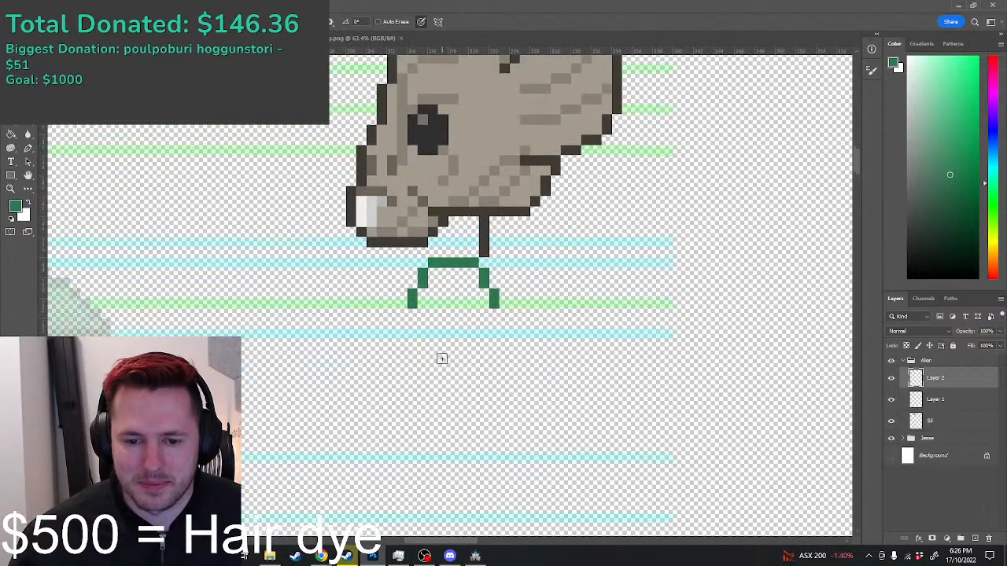
Step: Extend both sides of the green shoulder pad outline downward and close it with a rounded bottom, forming an upright oval
drag(411, 263, 411, 285)
drag(493, 261, 494, 286)
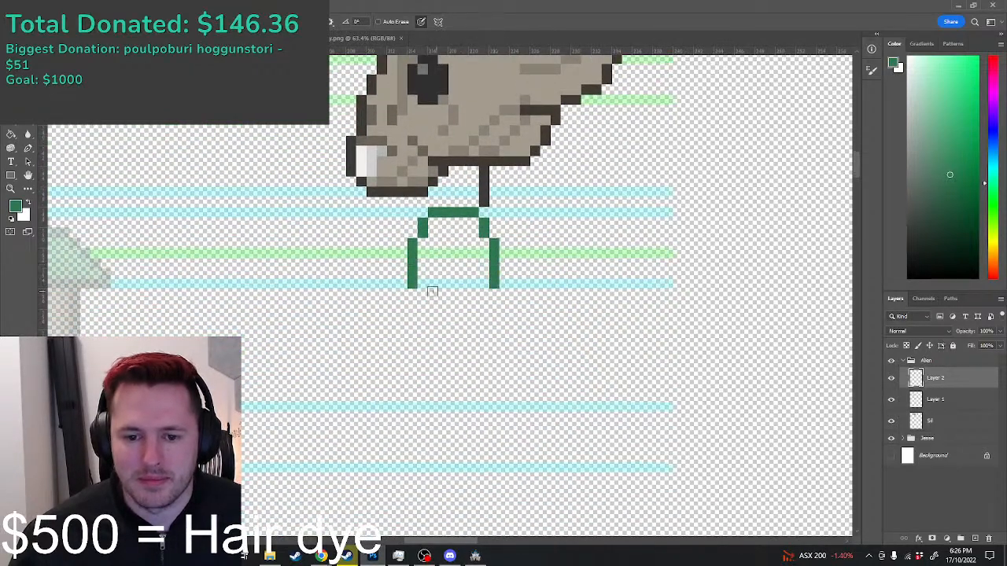
drag(422, 291, 423, 307)
click(432, 315)
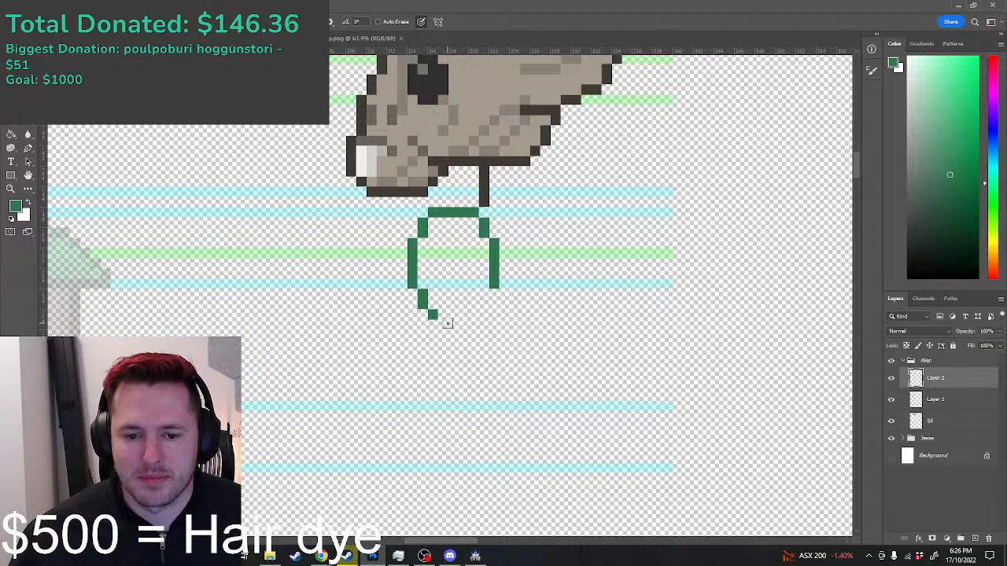
click(443, 323)
click(450, 324)
drag(483, 294, 483, 305)
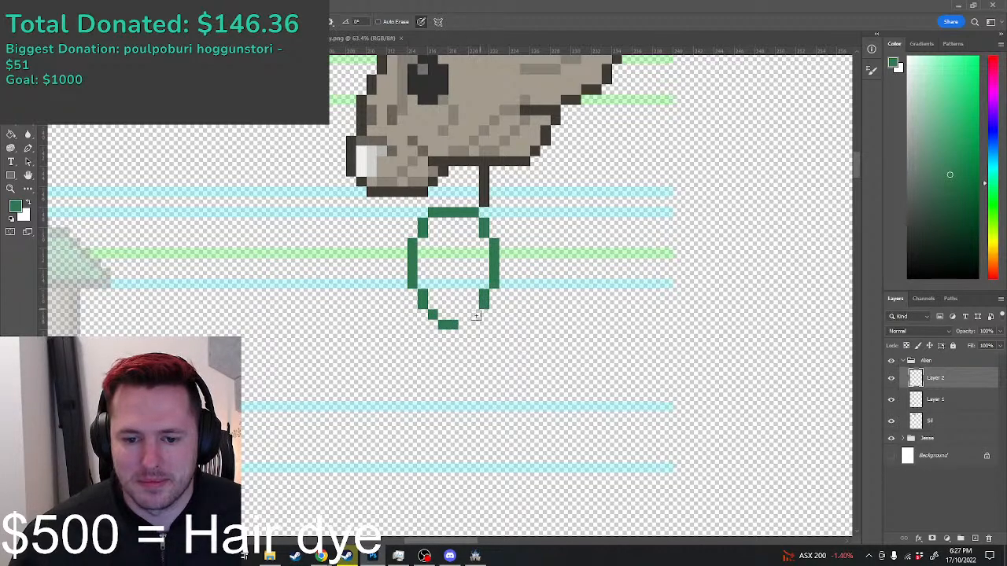
click(474, 315)
click(464, 325)
scroll(474, 330, down, 4)
scroll(482, 329, down, 3)
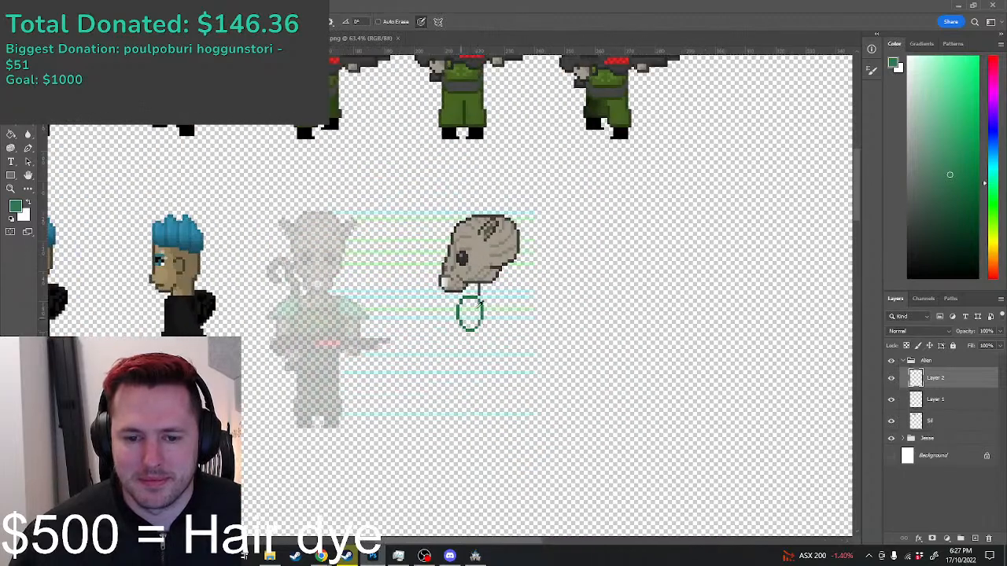
Step: Sample the light green from the rightmost front-facing alien's shoulder pad and fill the side-view shoulder pad oval with it
scroll(588, 98, up, 3)
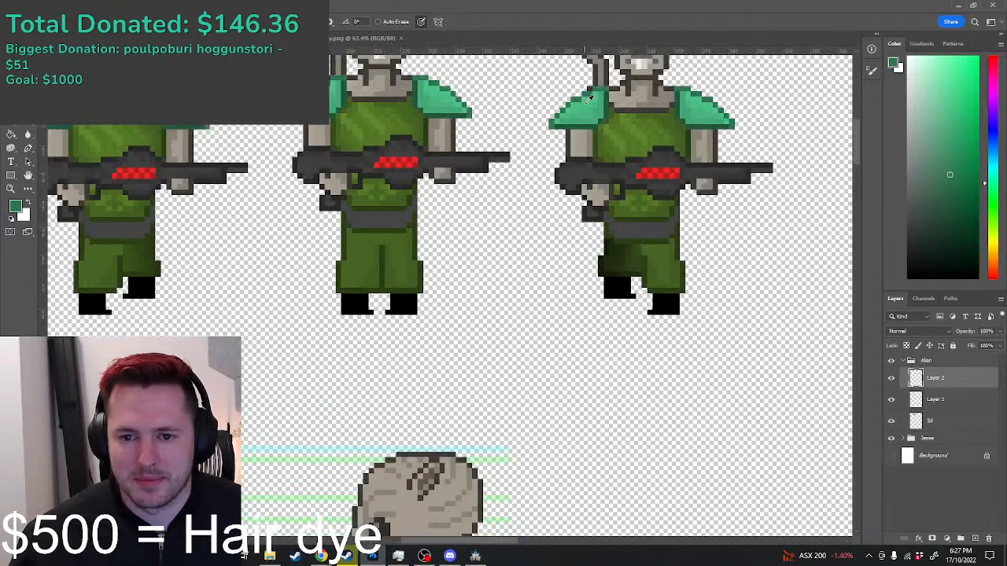
alt+click(585, 101)
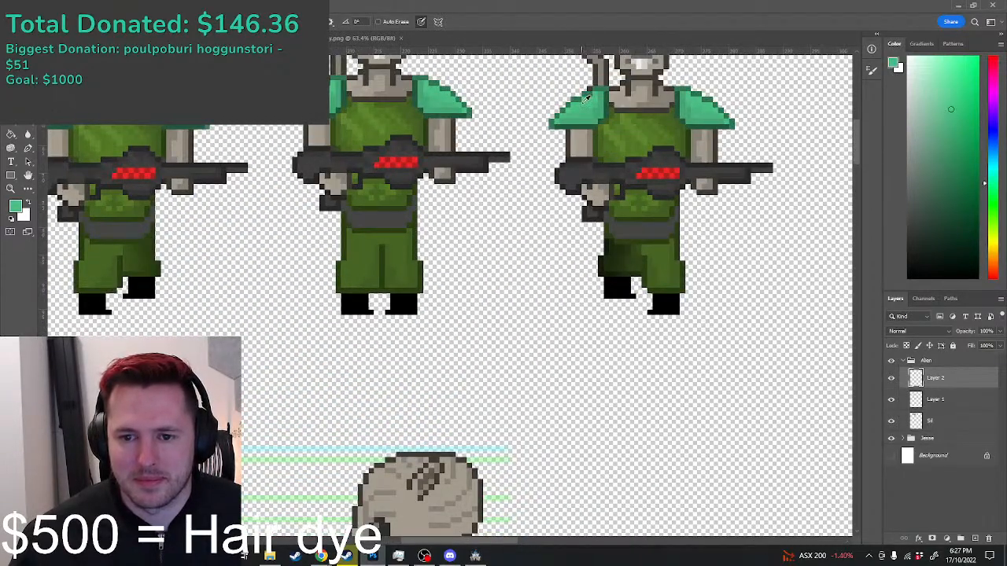
scroll(581, 102, down, 3)
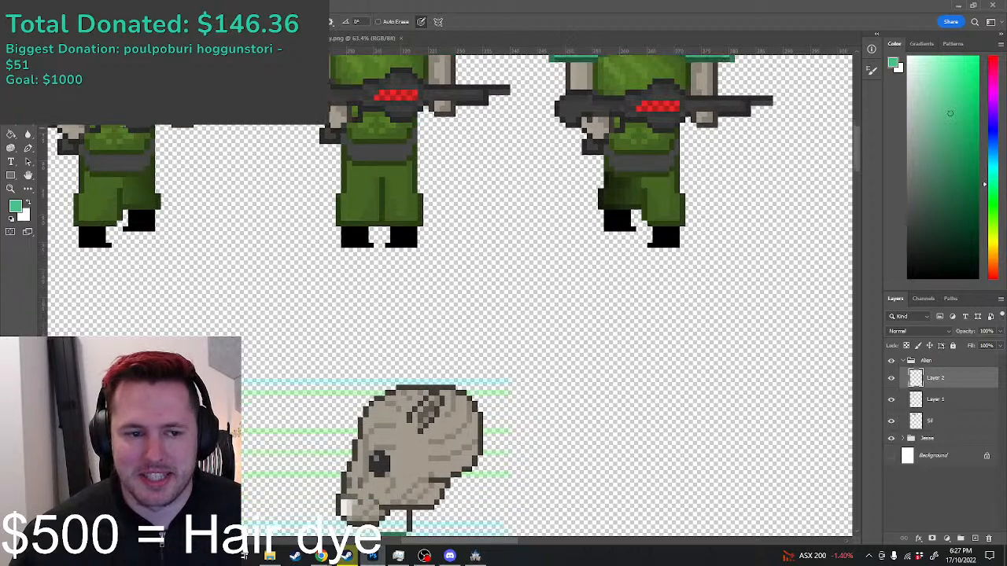
click(11, 132)
scroll(504, 456, down, 4)
click(416, 447)
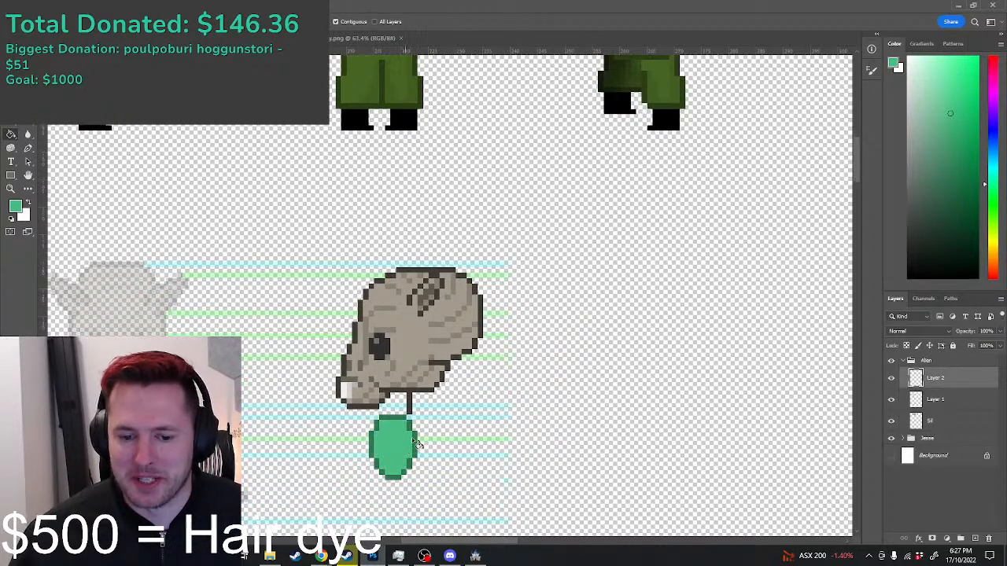
Step: Shade the side-view shoulder pad with a brighter green along its front upper edge and a slightly darker green along its lower back
scroll(409, 447, up, 4)
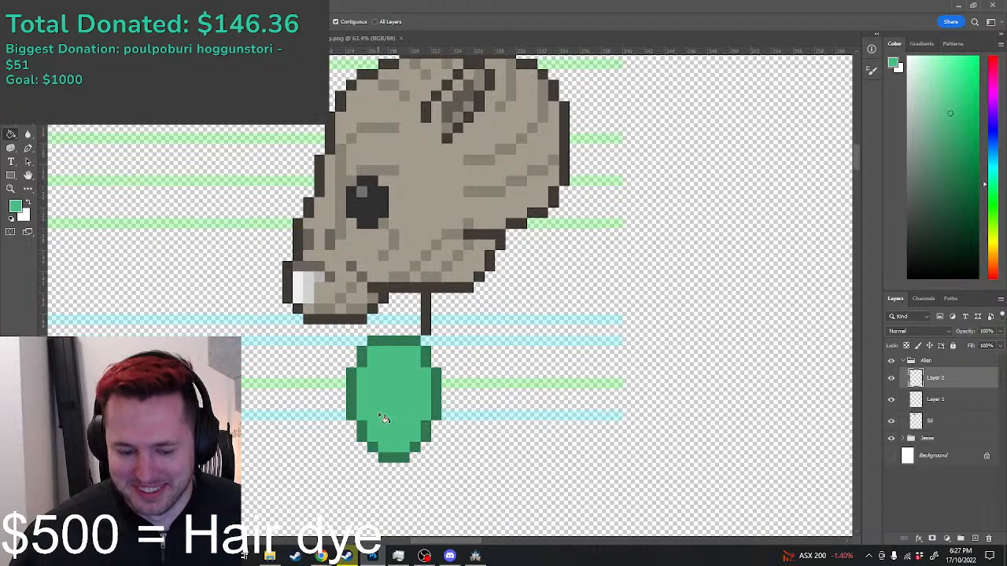
key(b)
click(951, 104)
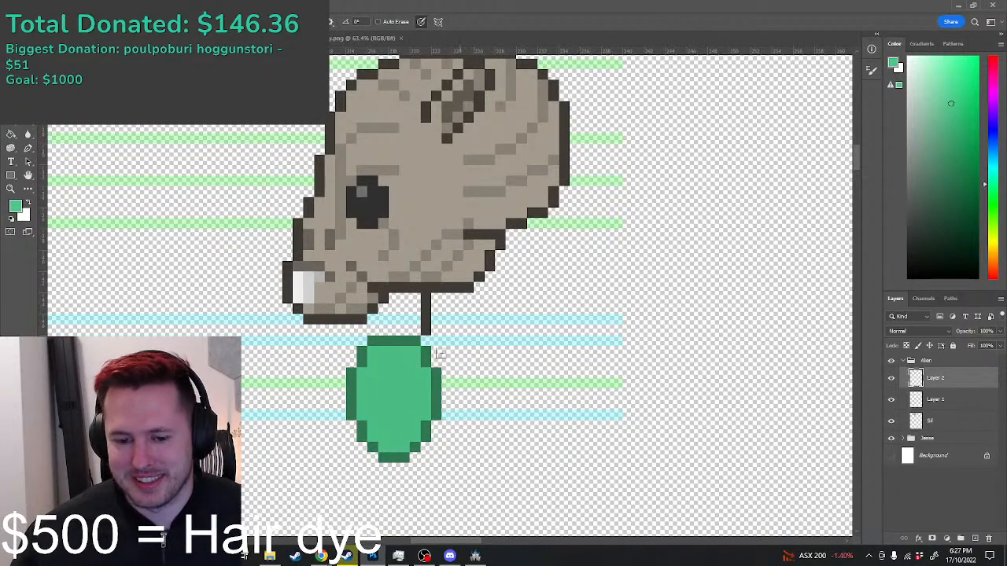
mouse_move(366, 414)
mouse_down()
mouse_move(366, 366)
mouse_move(384, 351)
mouse_up()
alt+click(413, 373)
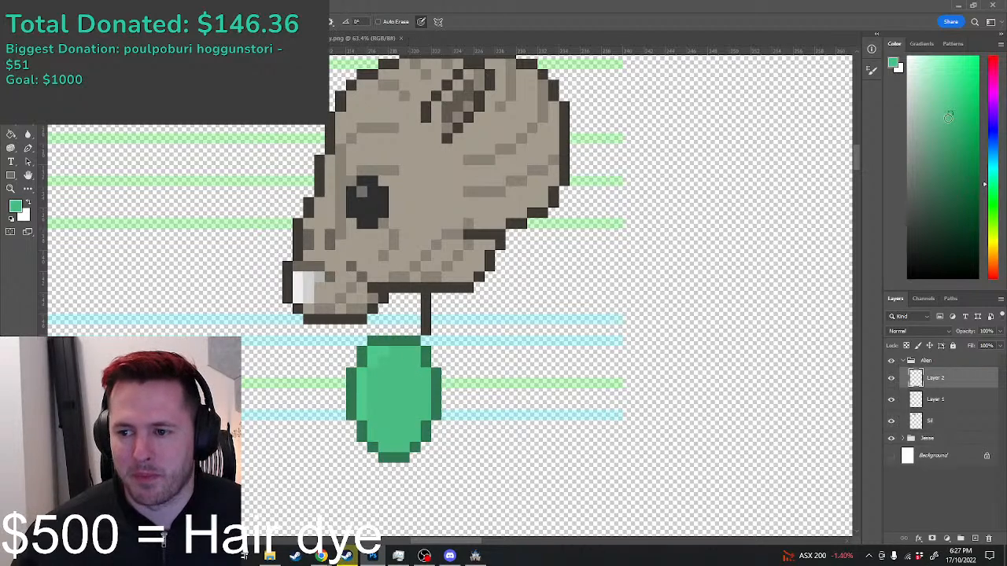
click(952, 120)
mouse_move(388, 442)
mouse_down()
mouse_move(421, 375)
mouse_move(413, 355)
mouse_move(423, 381)
mouse_move(400, 445)
mouse_up()
Step: Compare the shaded side-view shoulder pad with the shoulder pads of the front-facing aliens
scroll(398, 447, down, 2)
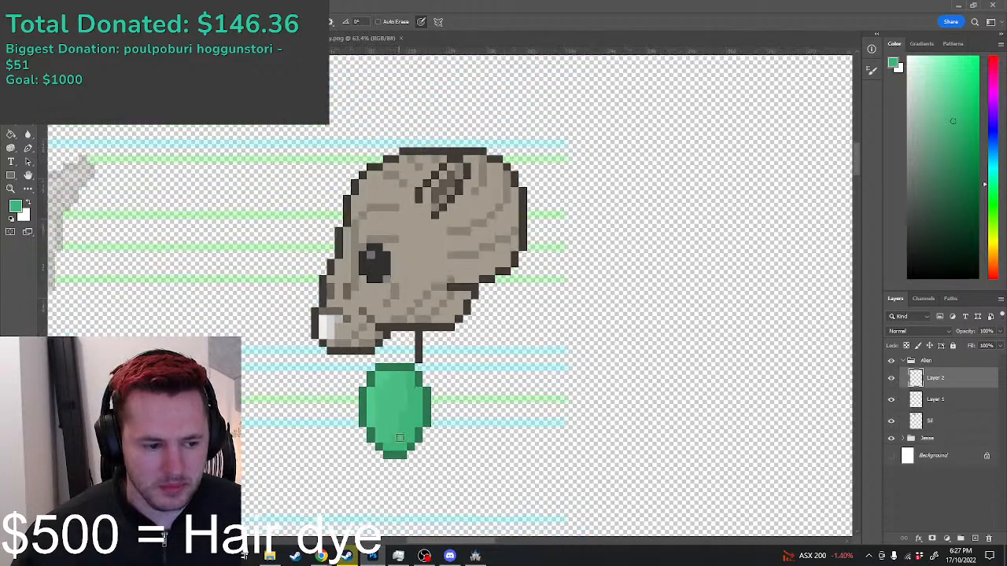
scroll(417, 431, down, 3)
scroll(426, 421, down, 5)
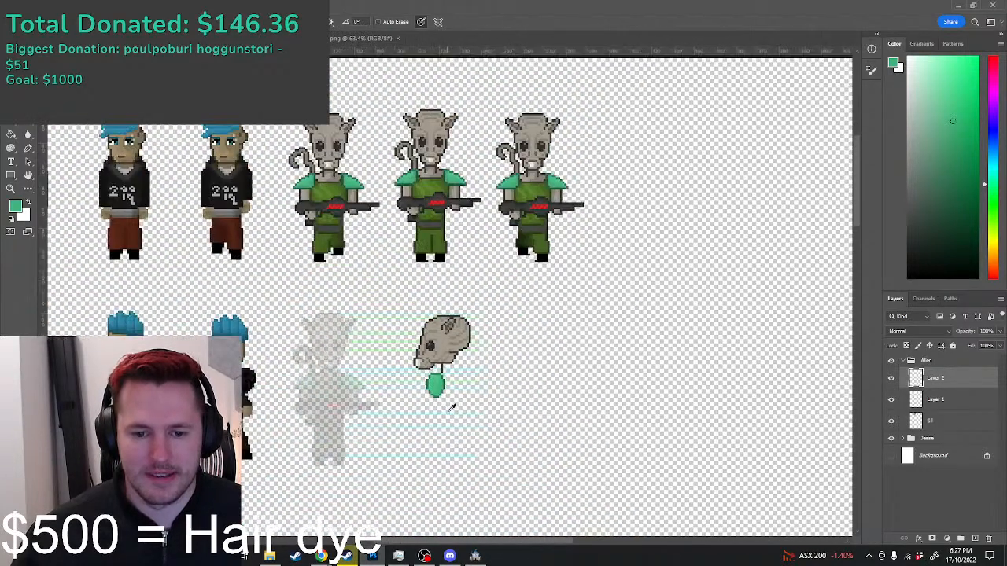
scroll(450, 379, up, 2)
scroll(450, 379, up, 5)
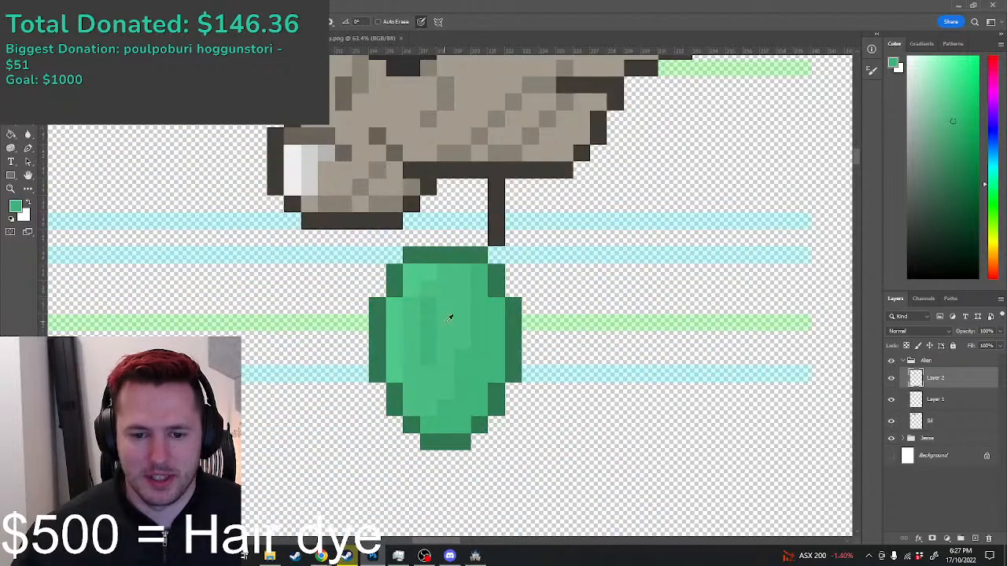
scroll(475, 326, down, 1)
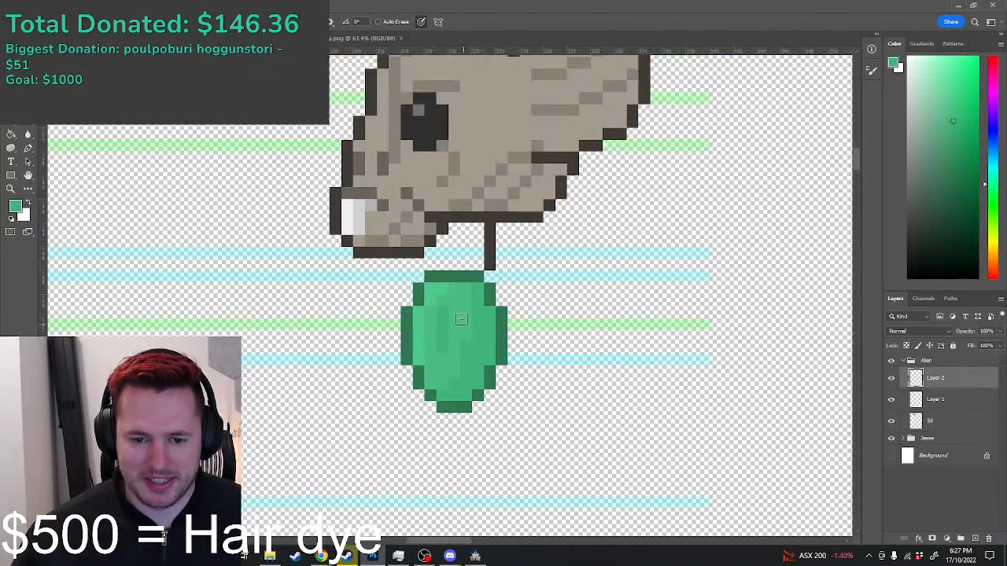
scroll(460, 315, down, 3)
scroll(499, 386, up, 1)
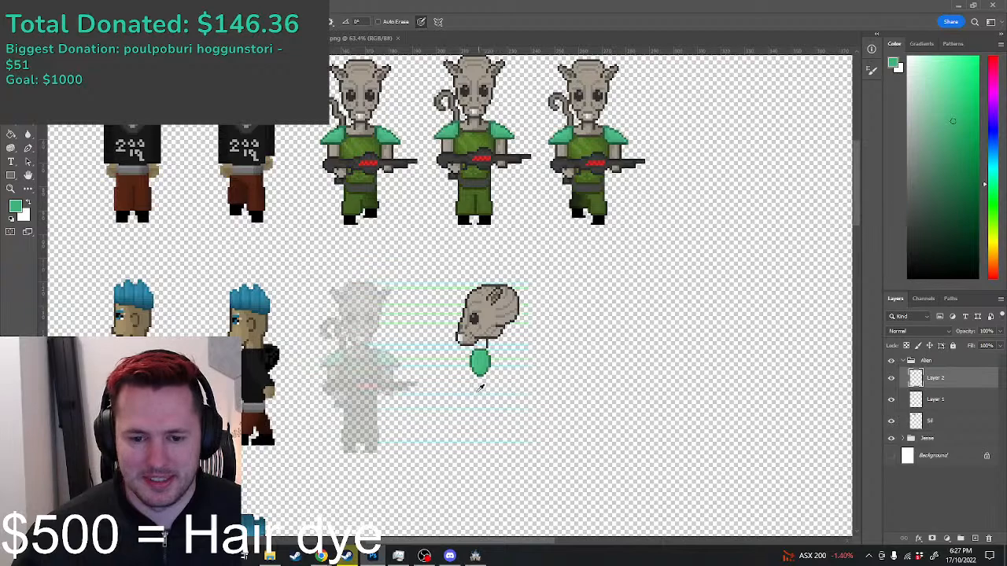
scroll(480, 387, up, 1)
scroll(511, 344, up, 1)
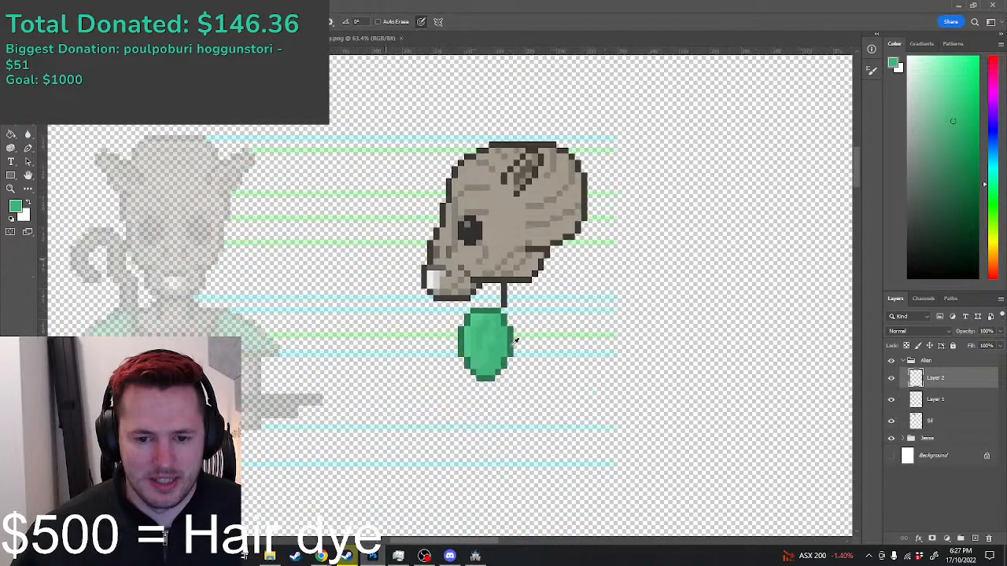
Step: Outline the front of the neck in the sampled dark brown and fill the neck with grey-beige skin tones sampled from the head
alt+click(503, 299)
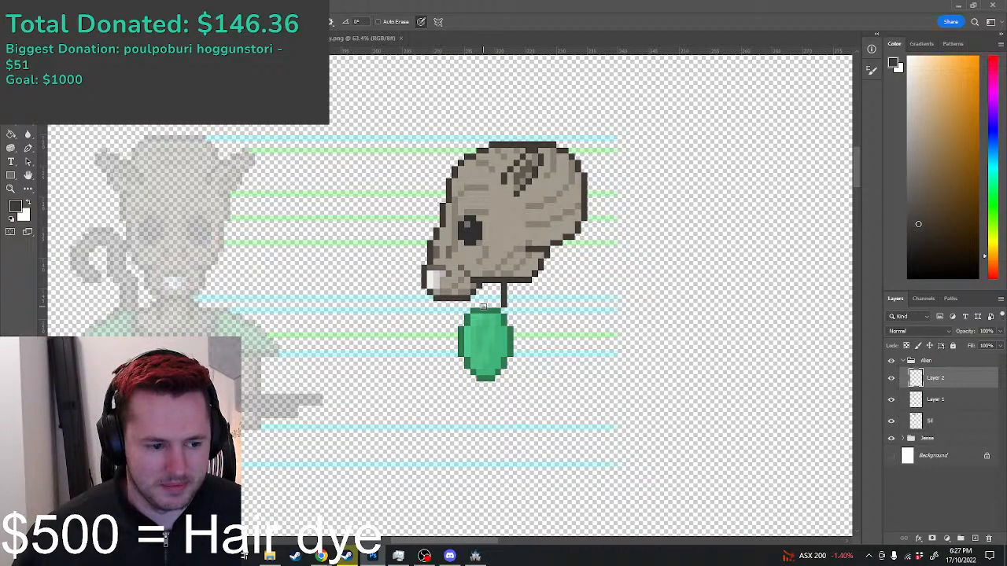
scroll(563, 330, down, 4)
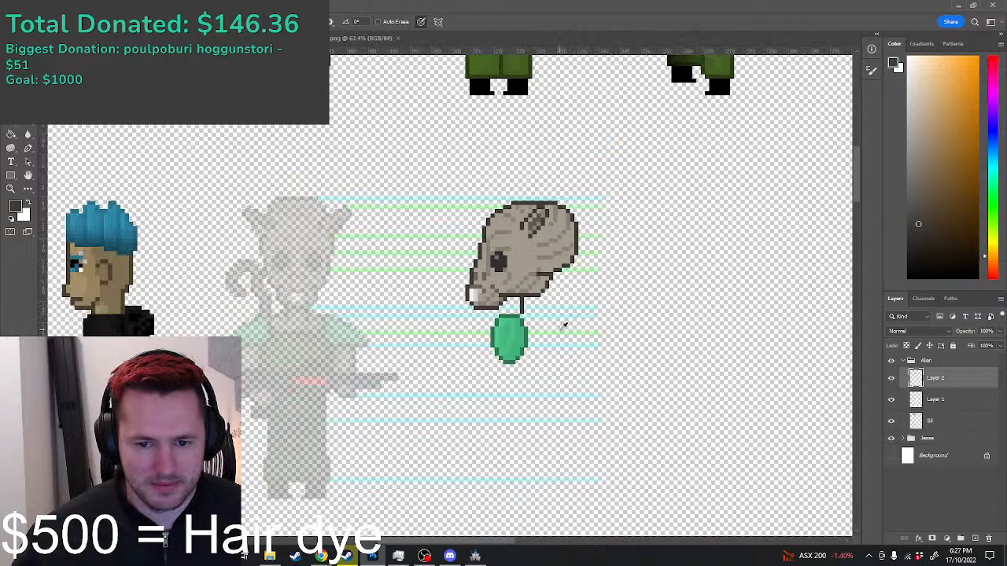
scroll(563, 225, up, 2)
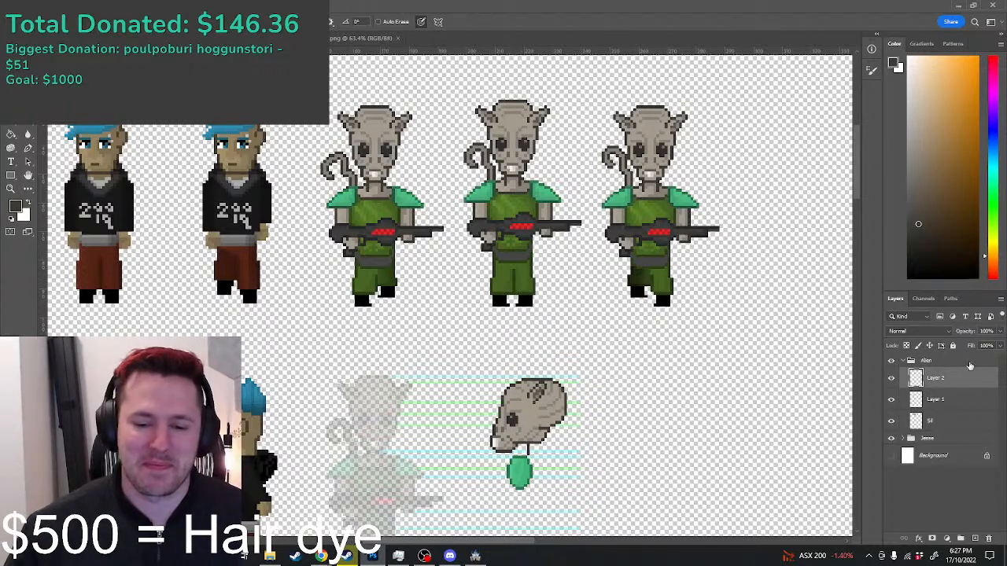
scroll(557, 455, up, 4)
drag(551, 454, 549, 362)
scroll(478, 360, up, 4)
click(446, 350)
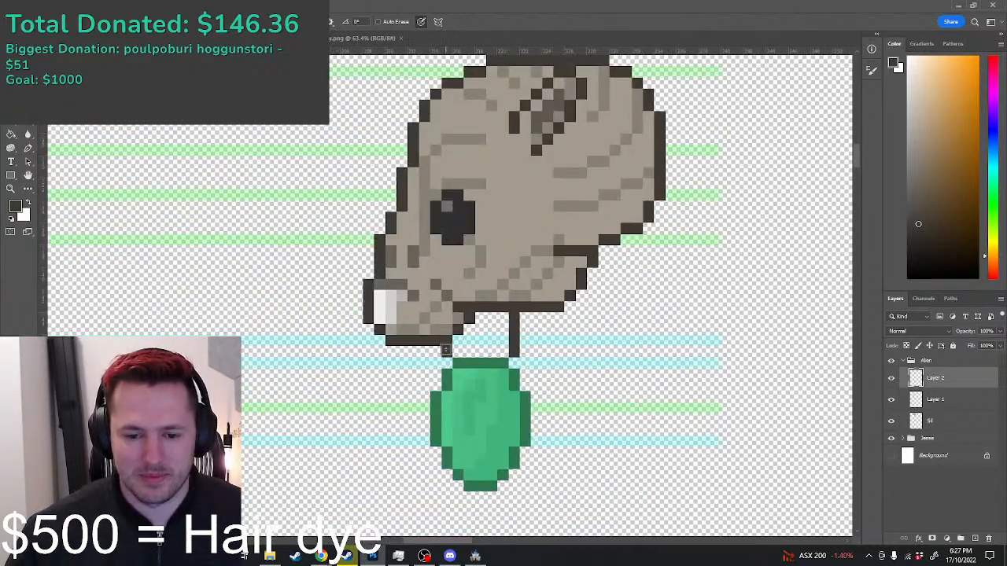
alt+click(479, 298)
mouse_move(460, 349)
mouse_down()
mouse_move(483, 323)
mouse_move(500, 336)
mouse_move(473, 346)
mouse_move(502, 319)
mouse_move(498, 336)
mouse_move(471, 350)
mouse_move(501, 347)
mouse_move(473, 316)
mouse_move(460, 353)
mouse_move(495, 320)
mouse_move(499, 343)
mouse_move(477, 352)
mouse_up()
alt+click(485, 292)
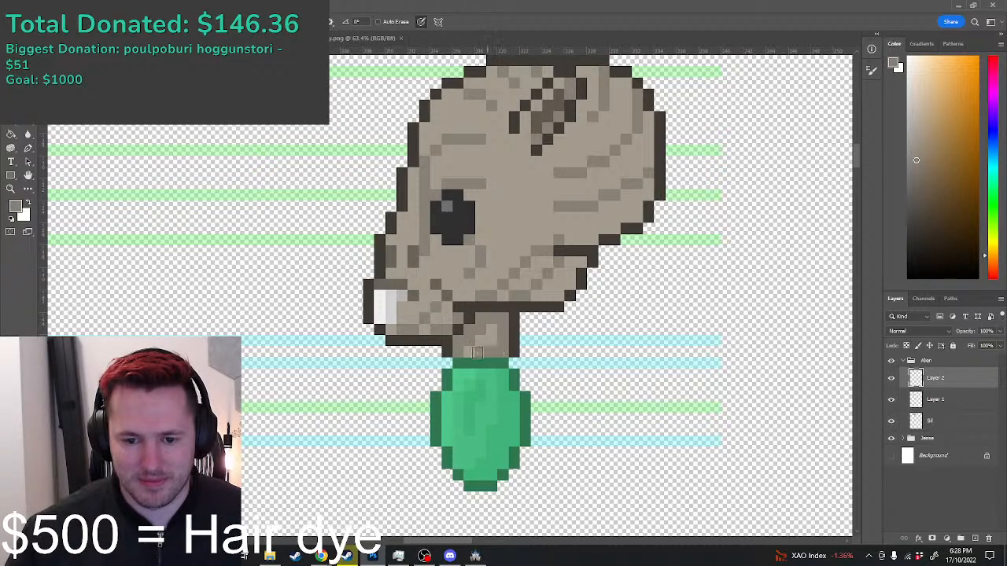
Step: Compare the side-view head, neck and shoulder pad with the front-facing aliens at different magnifications
scroll(477, 353, down, 6)
scroll(498, 392, up, 2)
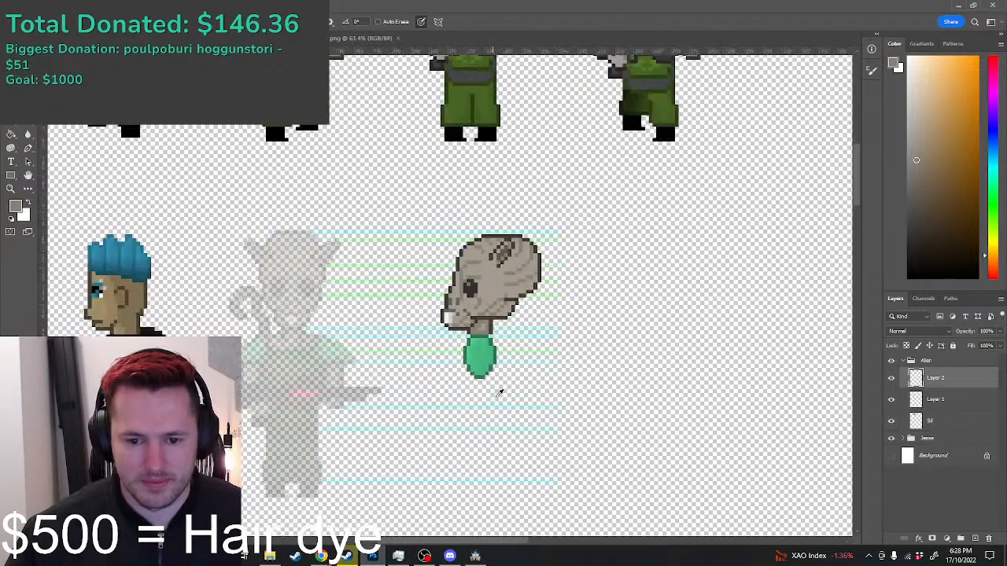
scroll(498, 391, up, 2)
scroll(466, 97, down, 4)
scroll(466, 97, up, 2)
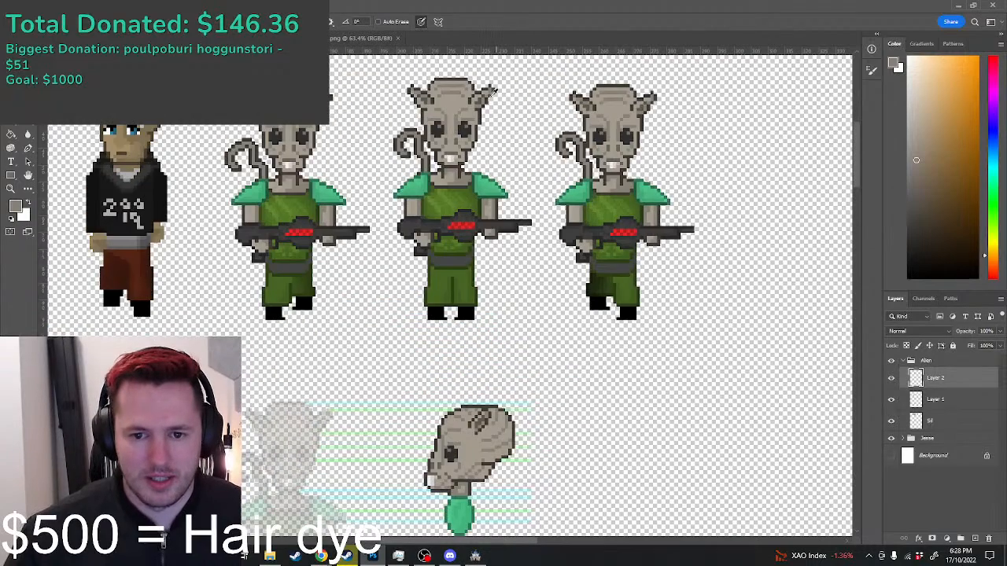
scroll(497, 92, up, 1)
scroll(496, 92, down, 2)
scroll(453, 110, up, 1)
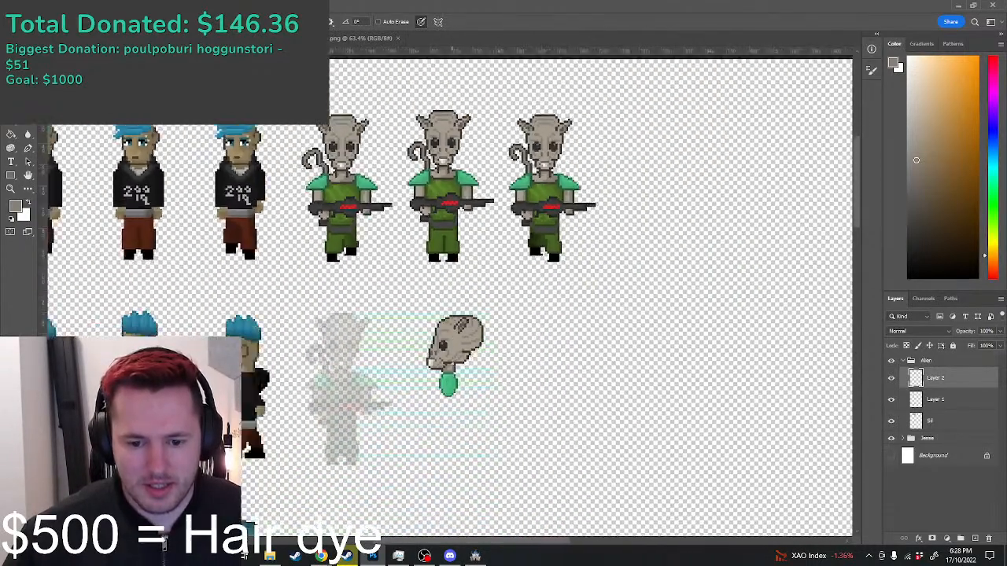
Step: Draw the sloping upper back behind the neck in dark brown outline pixels and colour its inside with the sampled skin tone
scroll(460, 376, up, 5)
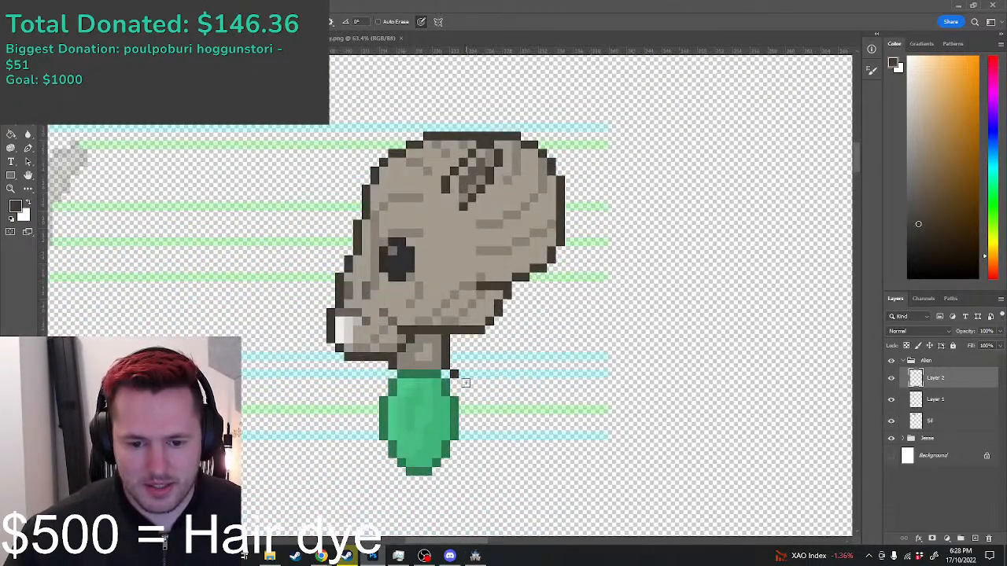
scroll(465, 385, down, 2)
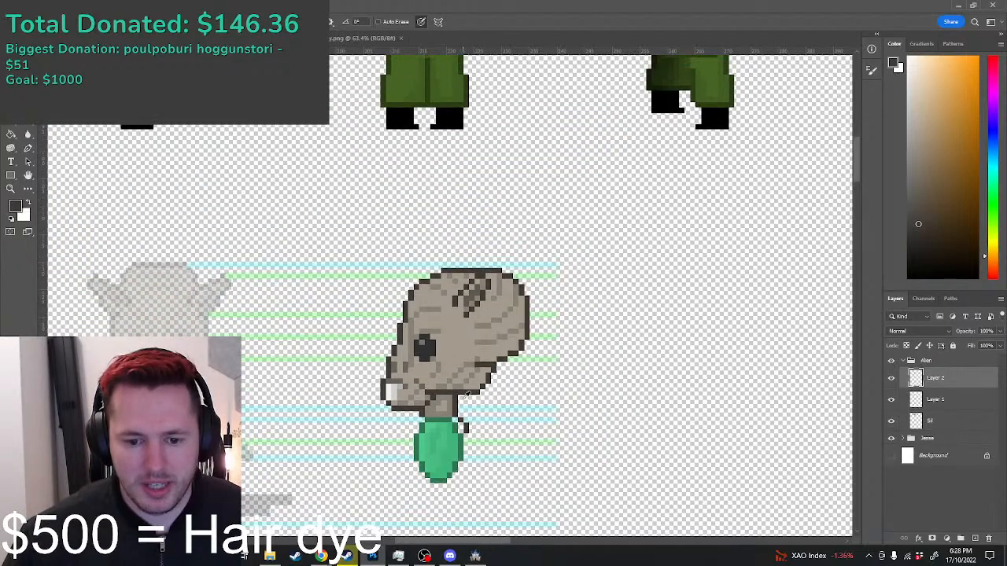
alt+click(453, 412)
scroll(462, 425, down, 3)
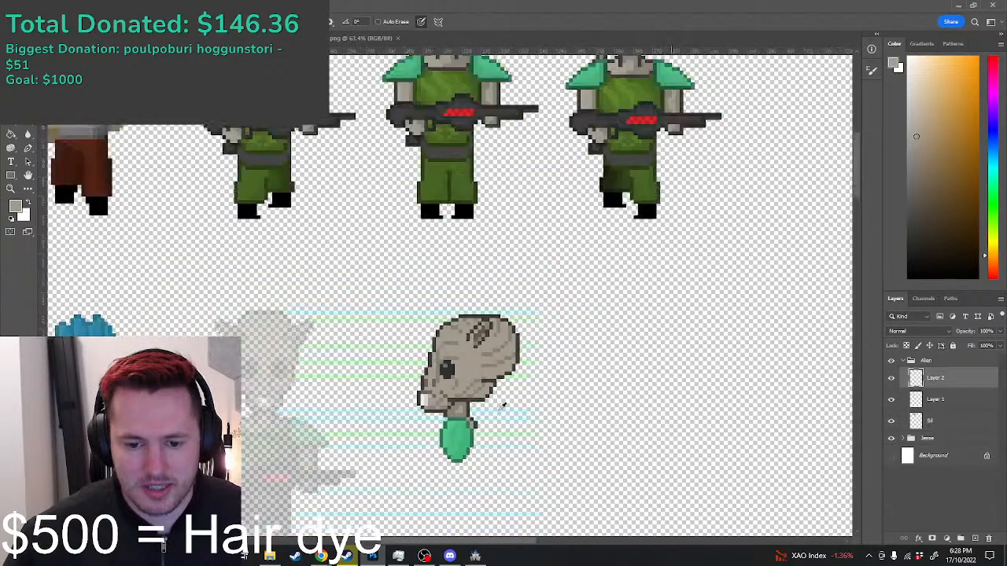
Step: Sample the dark green vest outline from the middle front-facing alien and start the vertical back line of the side-view torso
scroll(497, 312, up, 4)
scroll(497, 313, down, 1)
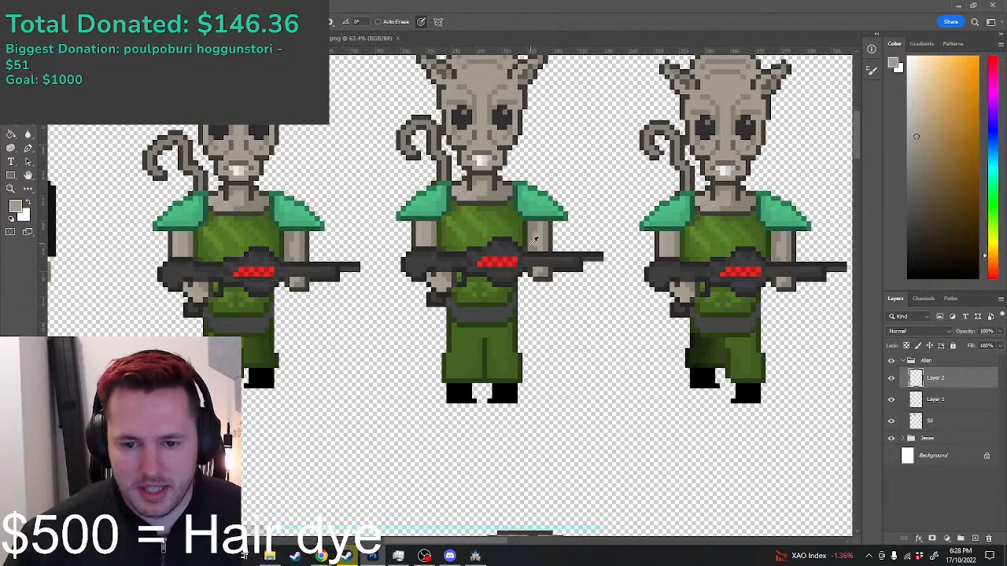
alt+click(522, 231)
scroll(512, 331, down, 4)
scroll(497, 435, down, 6)
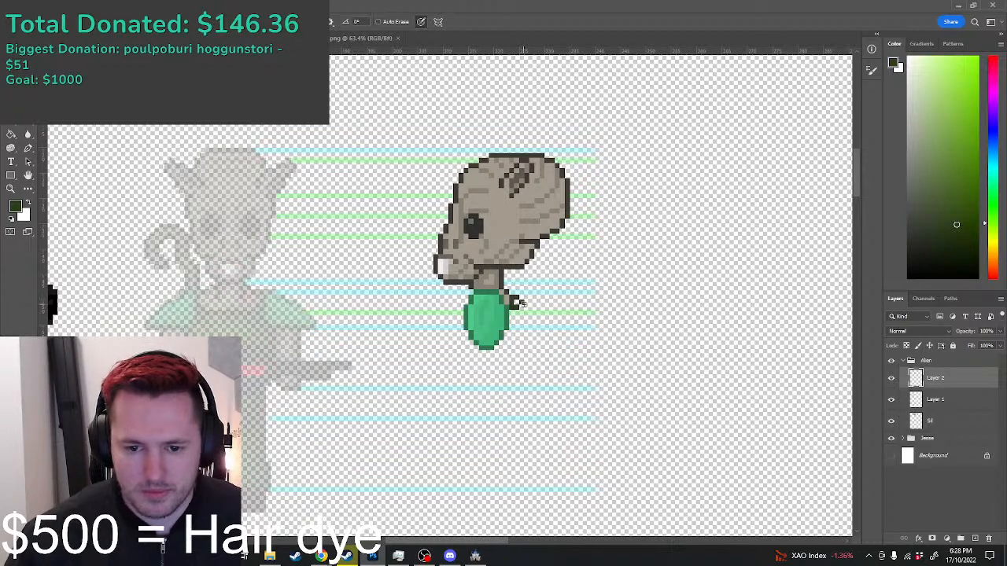
drag(520, 319, 520, 338)
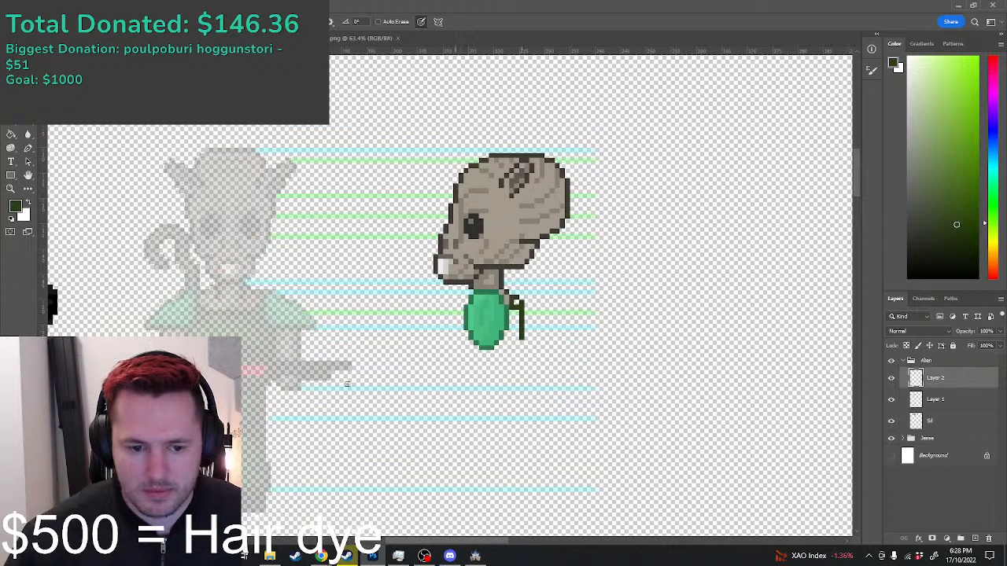
Step: Raise the opacity of Layer 1, which holds the reference alien and guide lines, to about 70%
scroll(305, 390, up, 2)
click(948, 398)
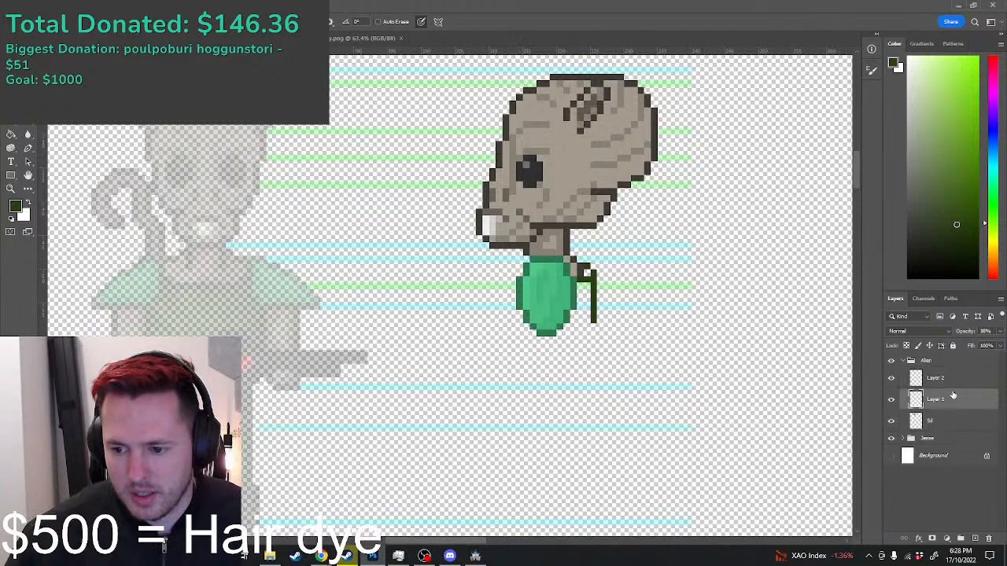
click(1002, 331)
click(989, 346)
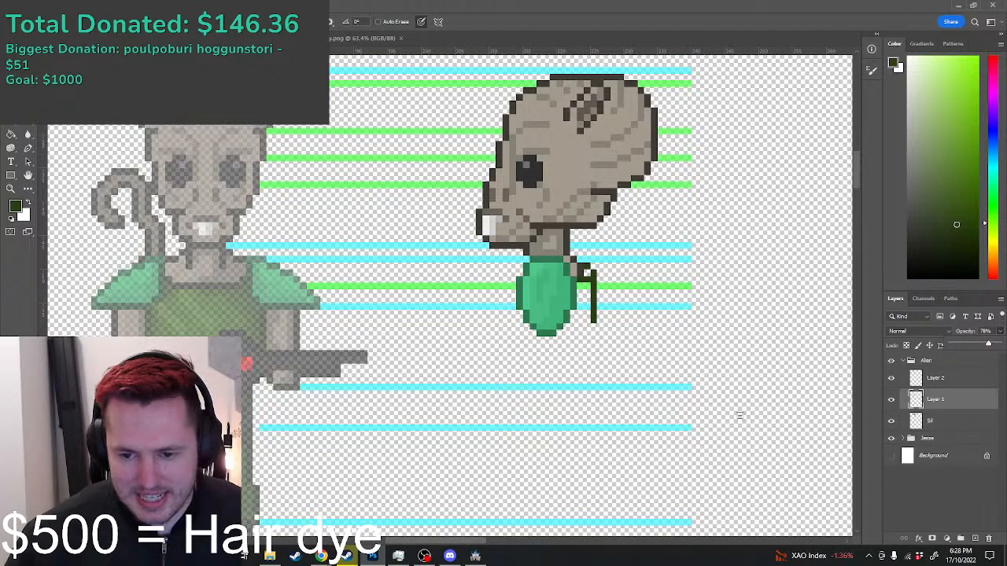
Step: On Layer 2, extend the dark green back line down to the waist and turn it forward into the torso's bottom edge
click(938, 378)
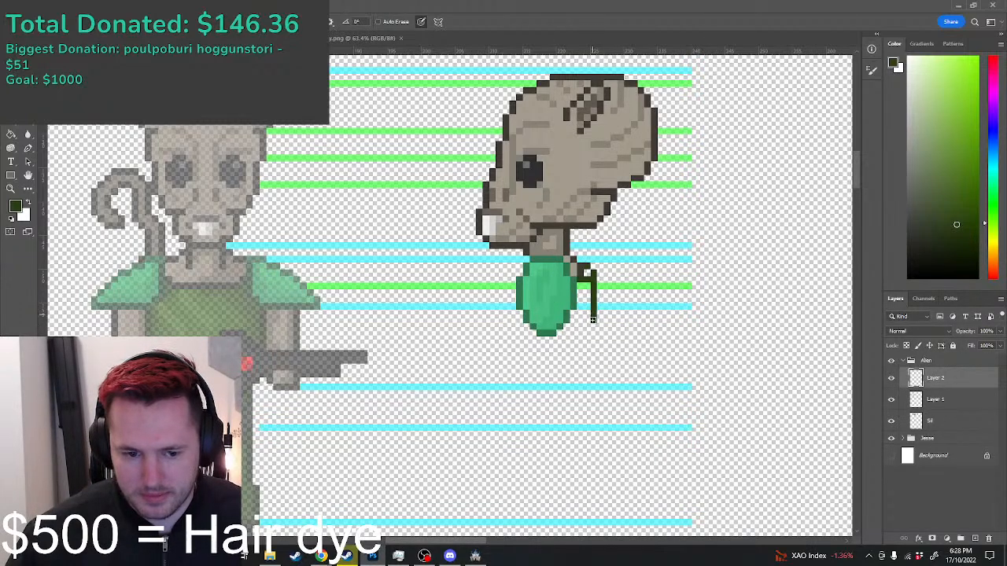
drag(593, 319, 593, 353)
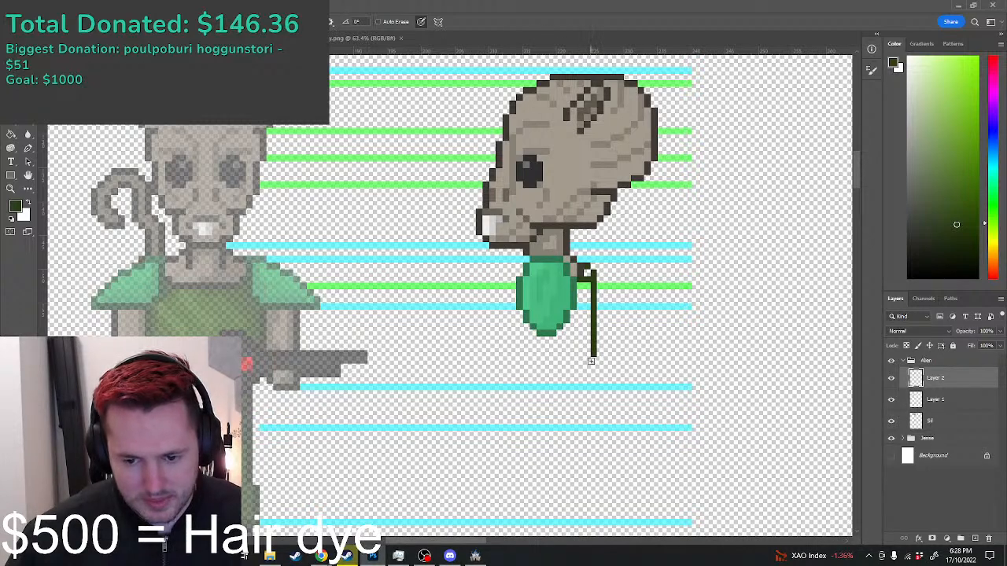
mouse_move(591, 361)
mouse_down()
mouse_move(592, 396)
mouse_move(546, 407)
mouse_up()
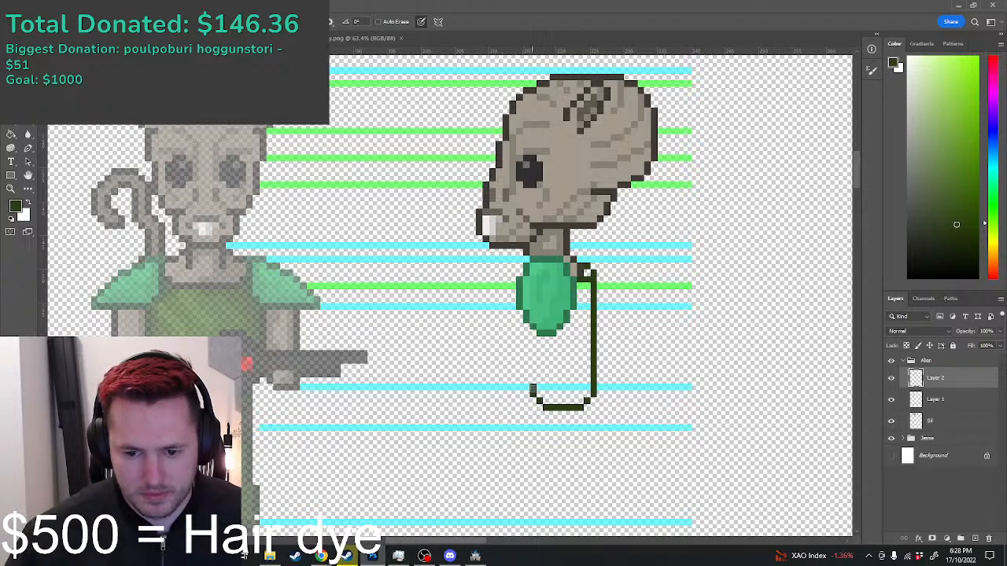
Step: Undo the short upturned front edge and extend the torso's dark green bottom edge farther forward
mouse_move(533, 390)
mouse_down()
mouse_move(533, 350)
mouse_move(524, 353)
mouse_move(538, 405)
mouse_move(558, 406)
mouse_move(527, 401)
mouse_move(560, 408)
mouse_move(531, 406)
mouse_up()
key(ctrl+z)
scroll(529, 406, down, 1)
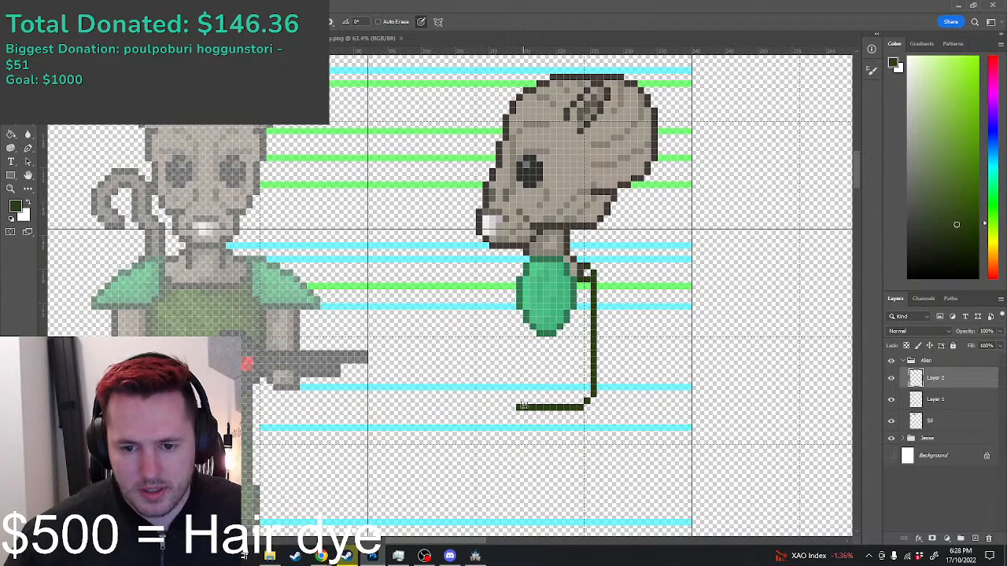
scroll(528, 405, down, 1)
scroll(528, 404, up, 2)
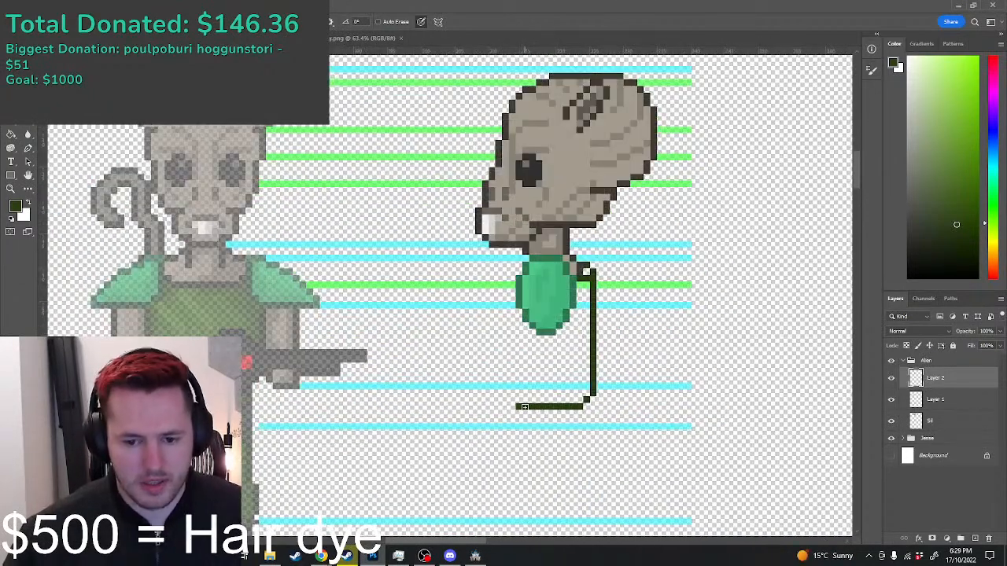
key(ctrl+z)
key(ctrl+z)
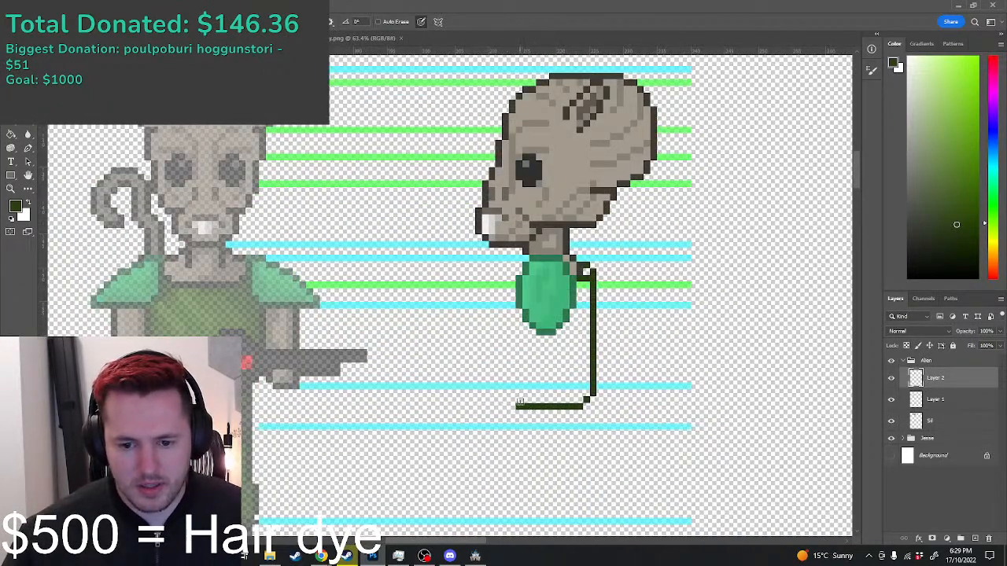
Step: Draw the torso's front outline in dark green from the waist up to the shoulder pad, with a stepped fold below the chest
drag(508, 394, 506, 366)
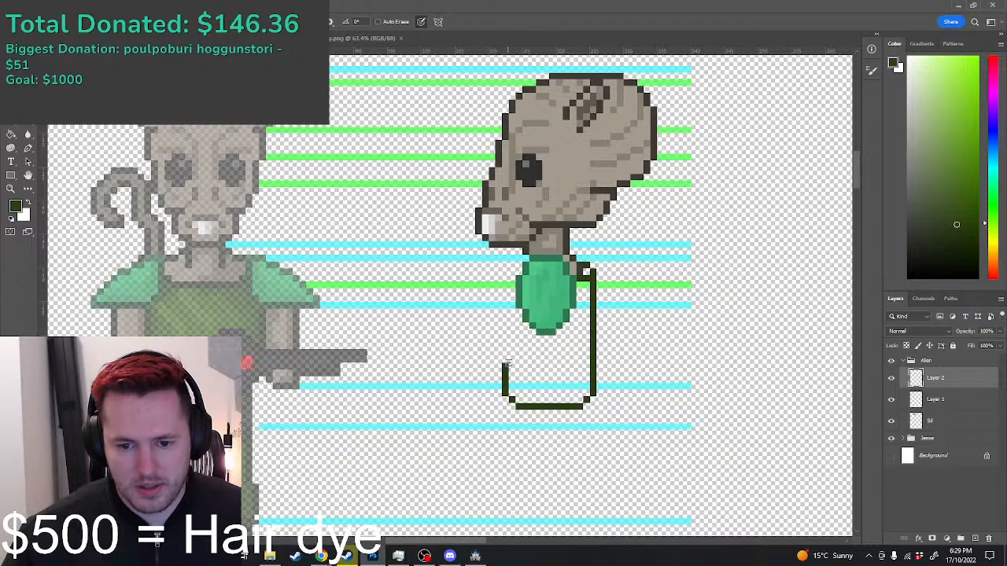
drag(272, 353, 510, 352)
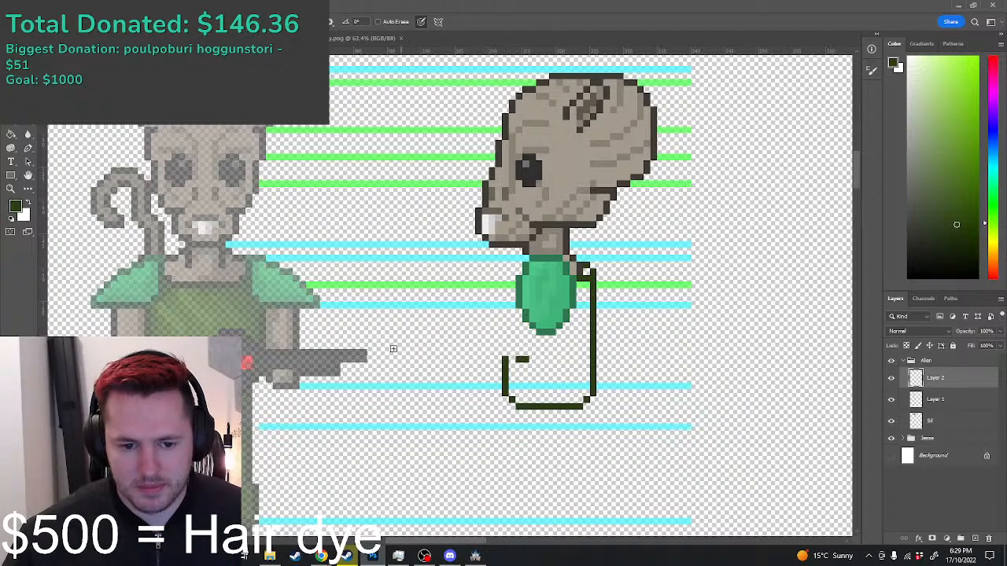
drag(263, 353, 501, 353)
key(ctrl+z)
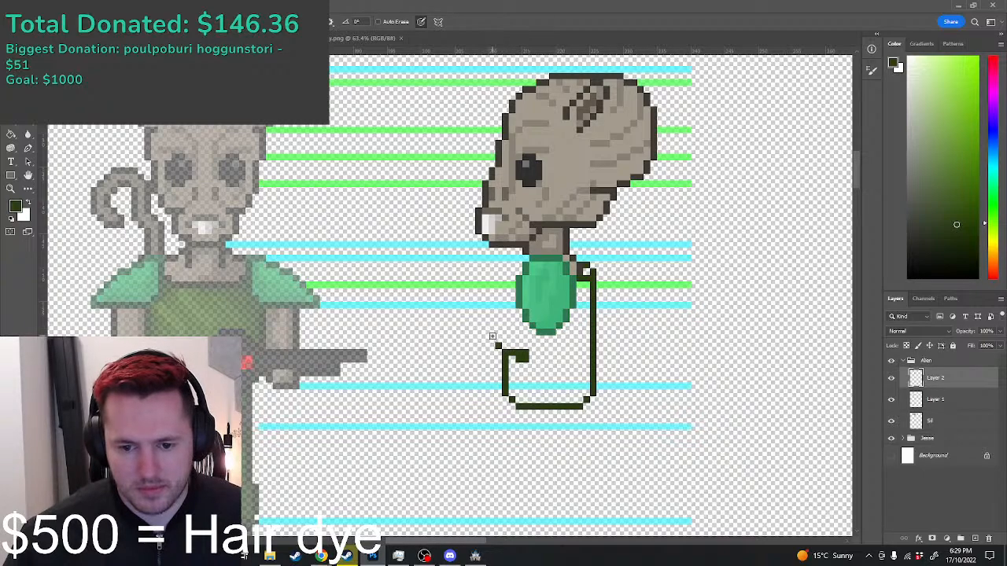
drag(497, 350, 497, 318)
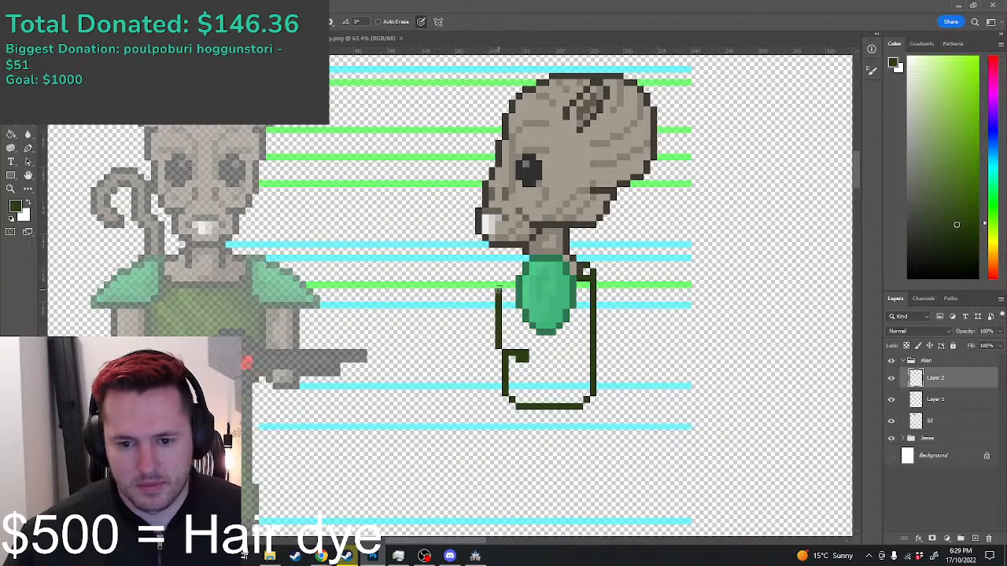
scroll(539, 315, down, 5)
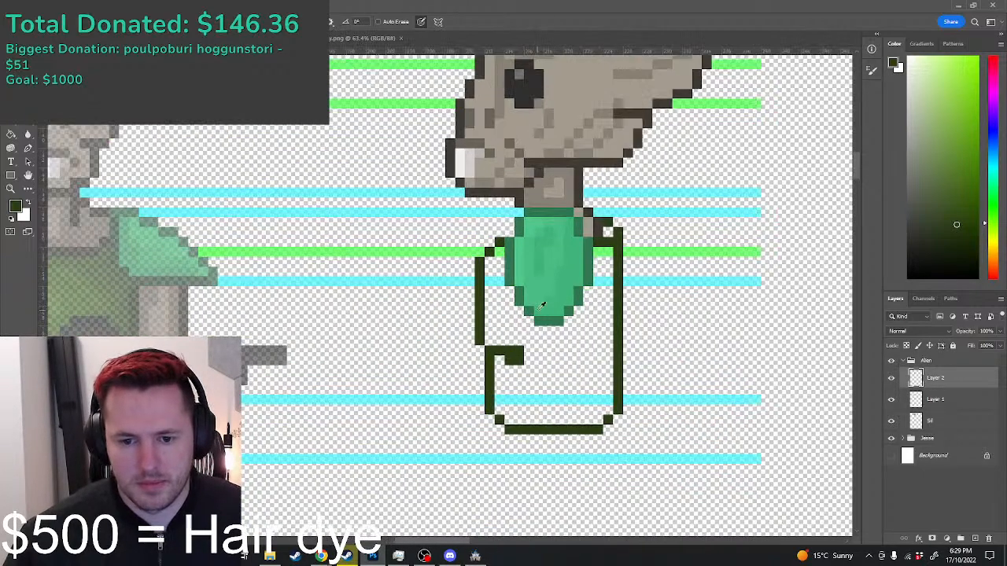
Step: Sample the mid green of a front-facing alien's vest and fill the side-view torso with it
scroll(538, 315, up, 2)
scroll(519, 106, up, 3)
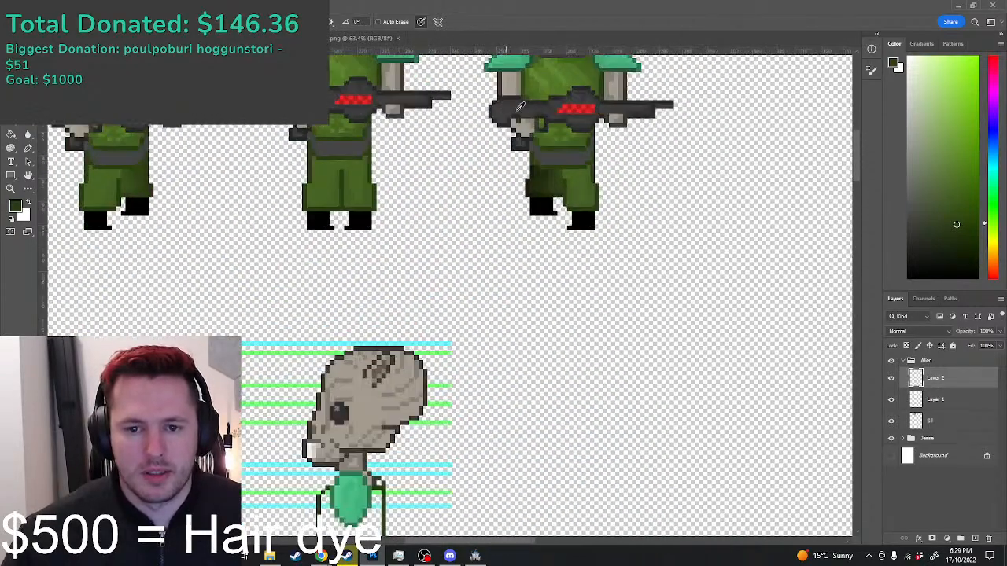
alt+click(538, 87)
scroll(527, 99, down, 1)
click(11, 134)
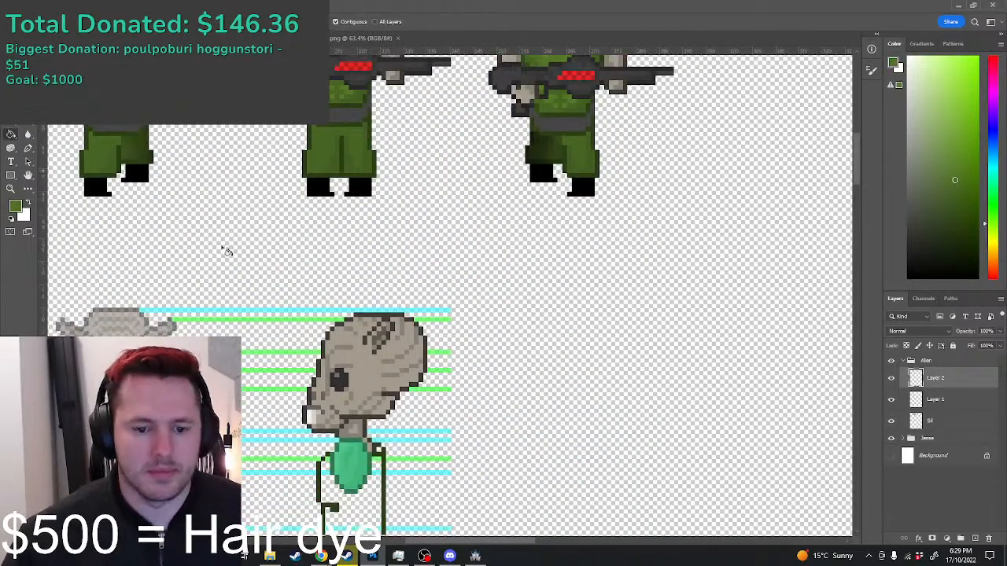
scroll(331, 354, down, 3)
click(369, 429)
scroll(377, 409, up, 2)
scroll(385, 393, up, 3)
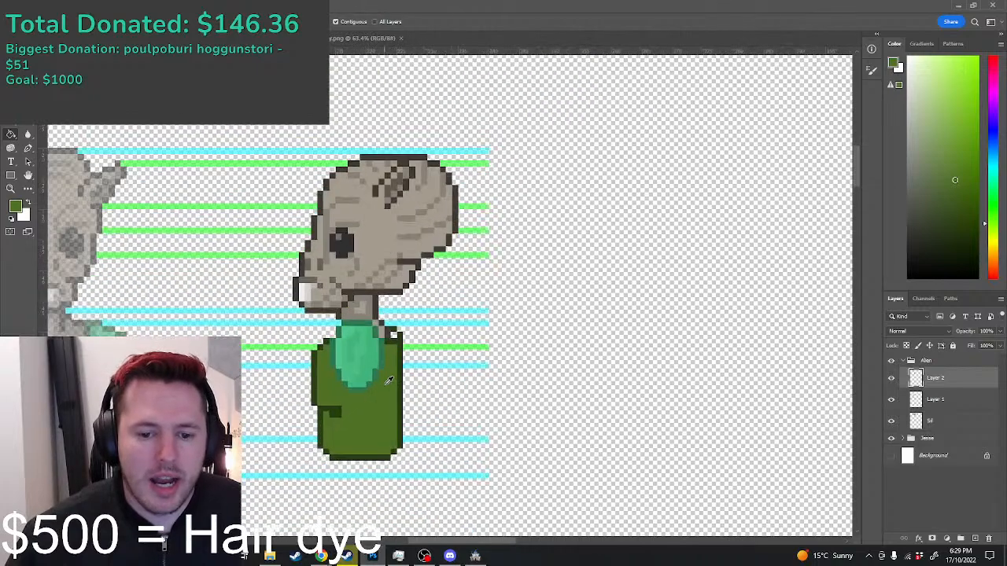
Step: Fill the empty gap at the upper back behind the neck with the sampled dark outline colour
key(b)
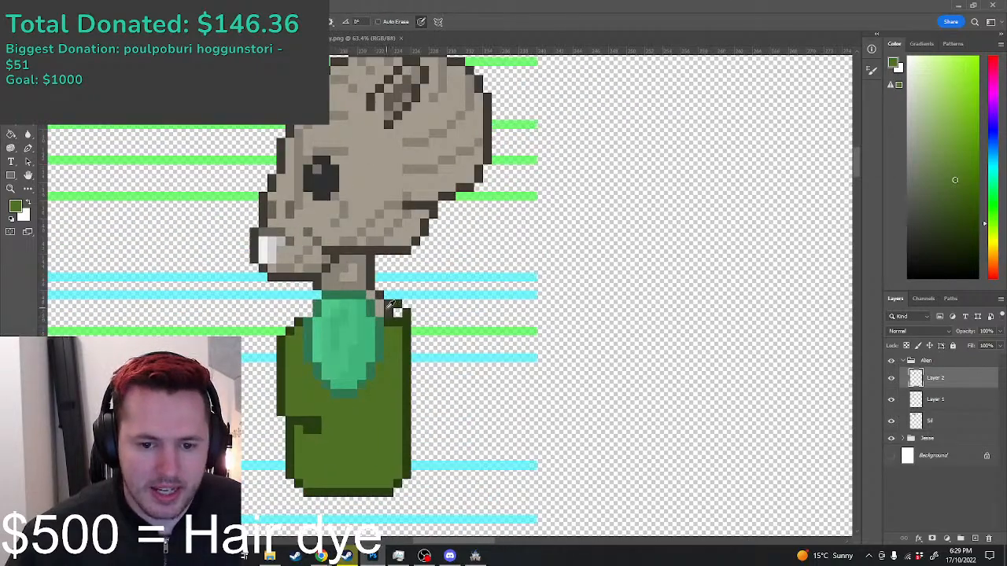
alt+click(391, 305)
drag(391, 306, 396, 319)
scroll(393, 331, down, 2)
scroll(341, 421, up, 2)
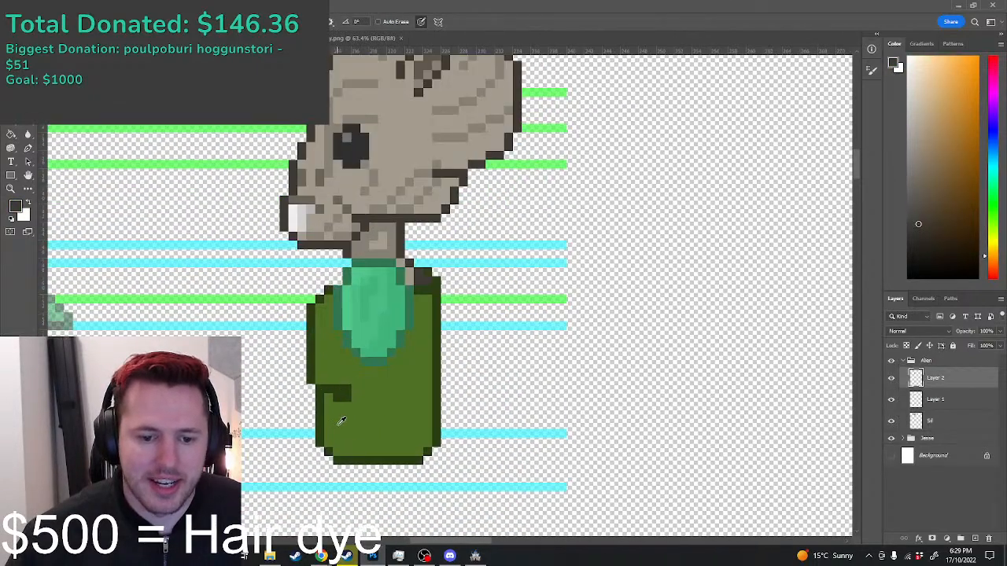
Step: Sample the vest green and paint over part of the dark fold line below the chest to thin it
scroll(339, 424, up, 2)
alt+click(338, 411)
drag(337, 380, 351, 377)
scroll(409, 402, down, 4)
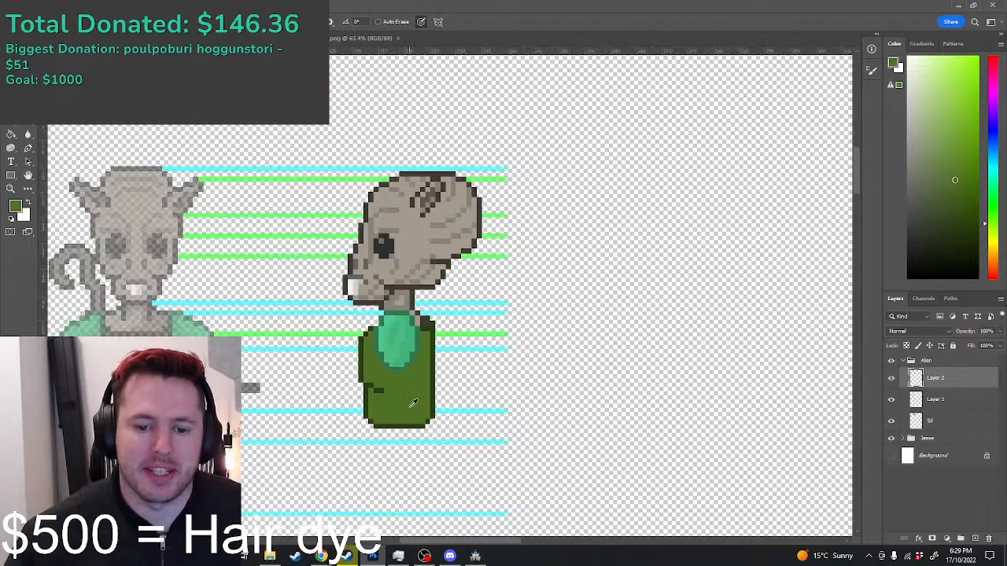
Step: Sample the head's dark brown outline and draw the bent arm's outline from the shoulder pad down and forward across the torso
scroll(412, 403, down, 3)
scroll(440, 334, up, 4)
alt+click(443, 335)
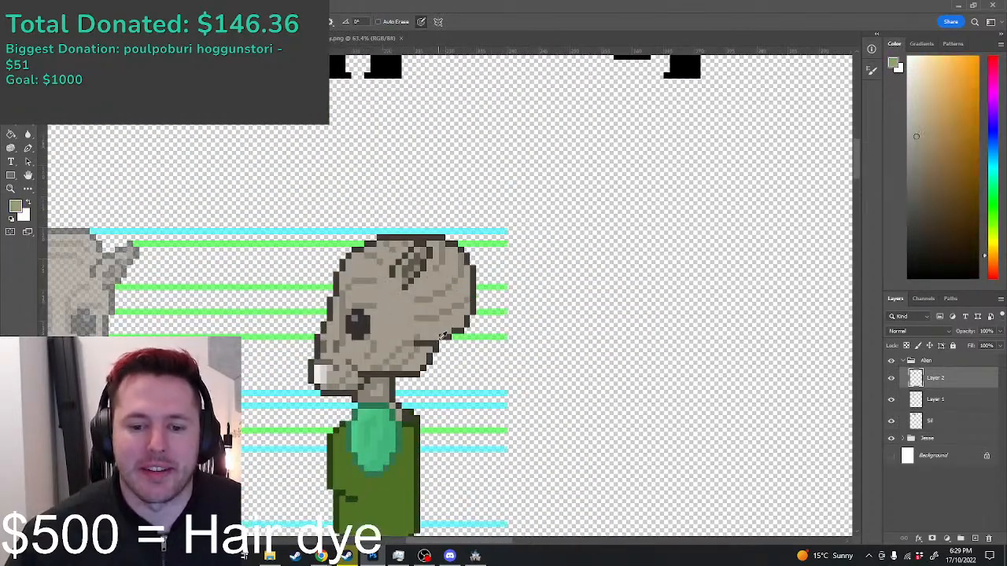
alt+click(437, 339)
scroll(334, 378, down, 5)
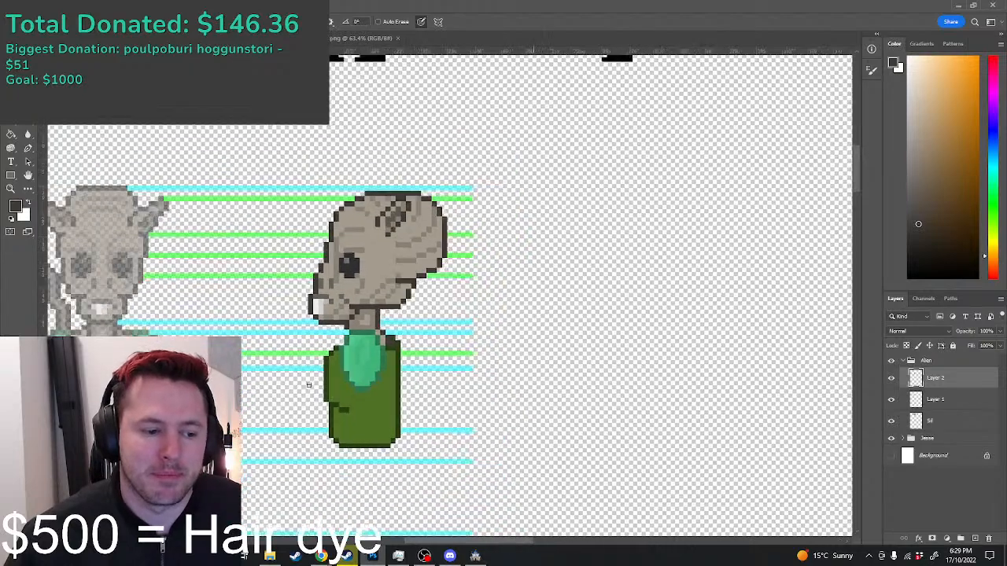
scroll(281, 359, up, 2)
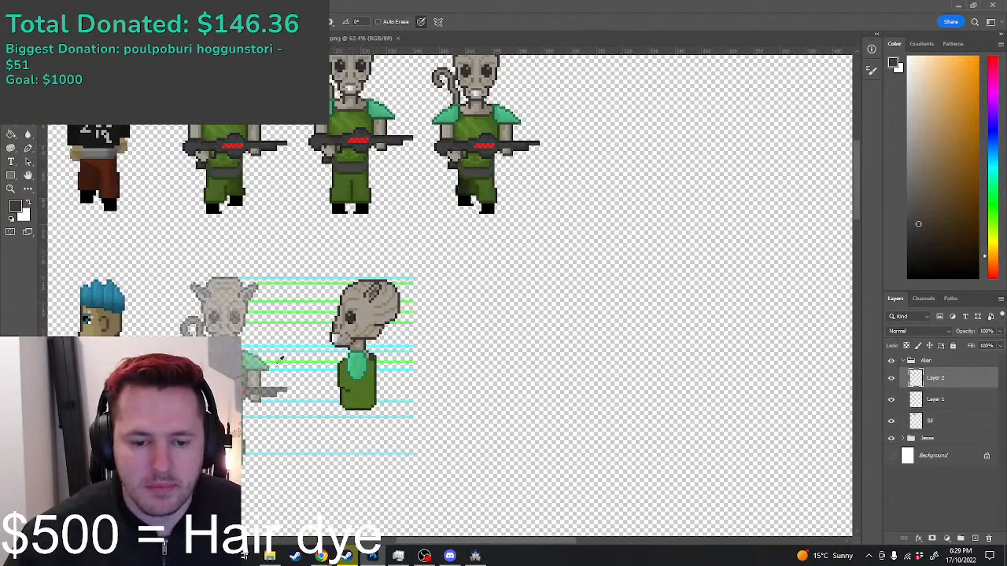
scroll(322, 397, up, 4)
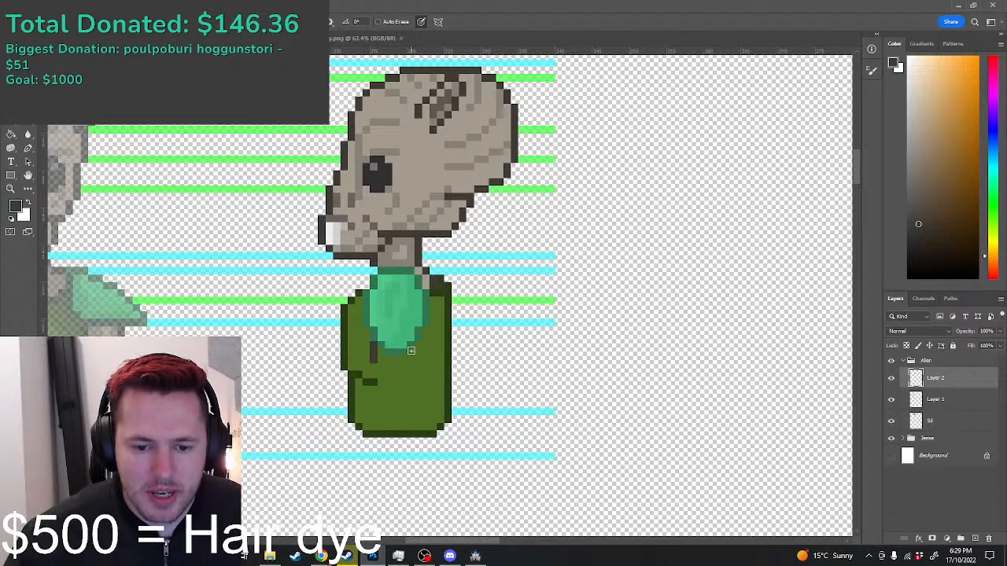
mouse_move(411, 350)
mouse_down()
mouse_move(396, 415)
mouse_move(358, 414)
mouse_up()
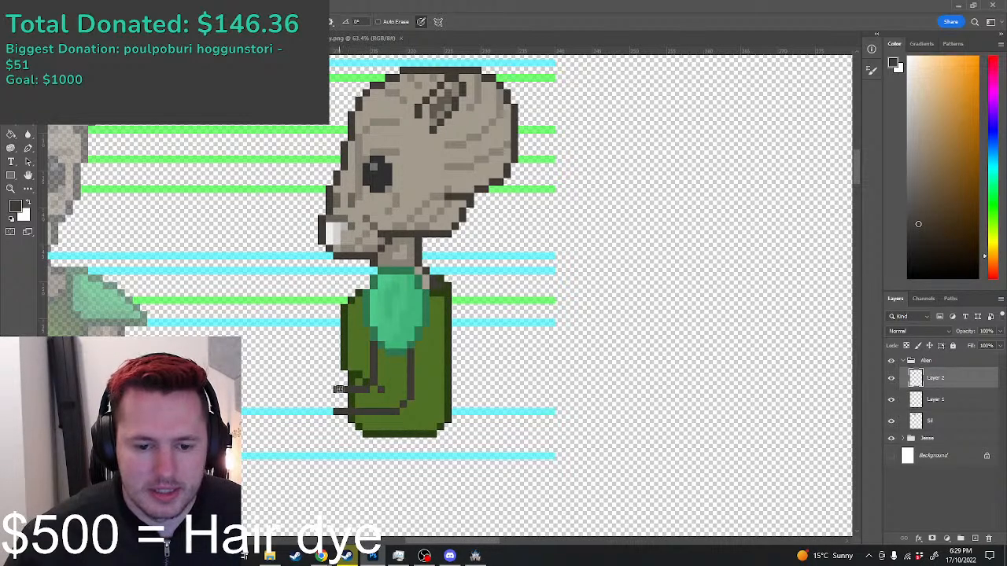
Step: Sample the skin tone from a front-facing alien's arm and colour the front part of the side-view forearm
scroll(362, 378, down, 1)
scroll(373, 370, up, 1)
scroll(440, 224, down, 1)
scroll(472, 176, up, 3)
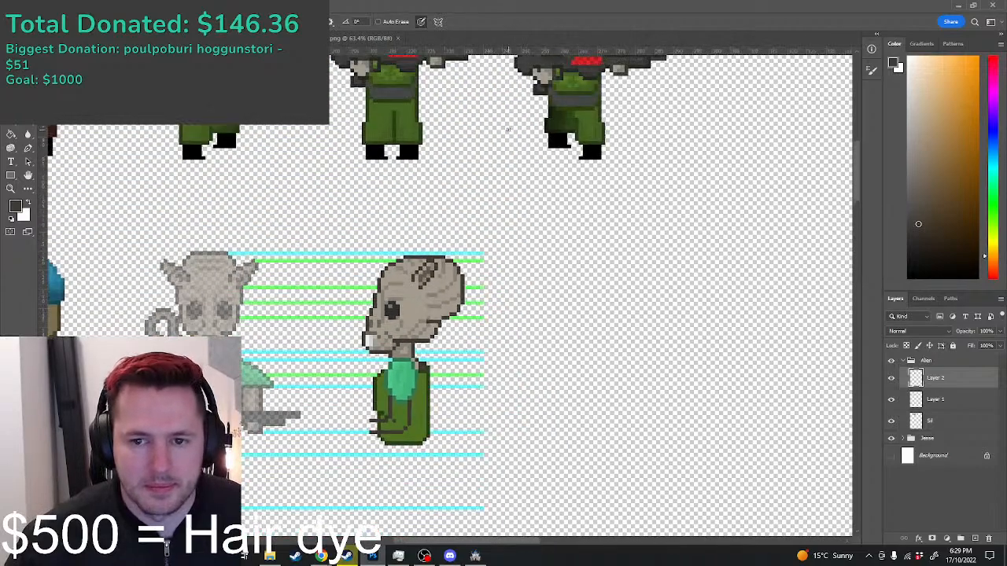
alt+click(618, 122)
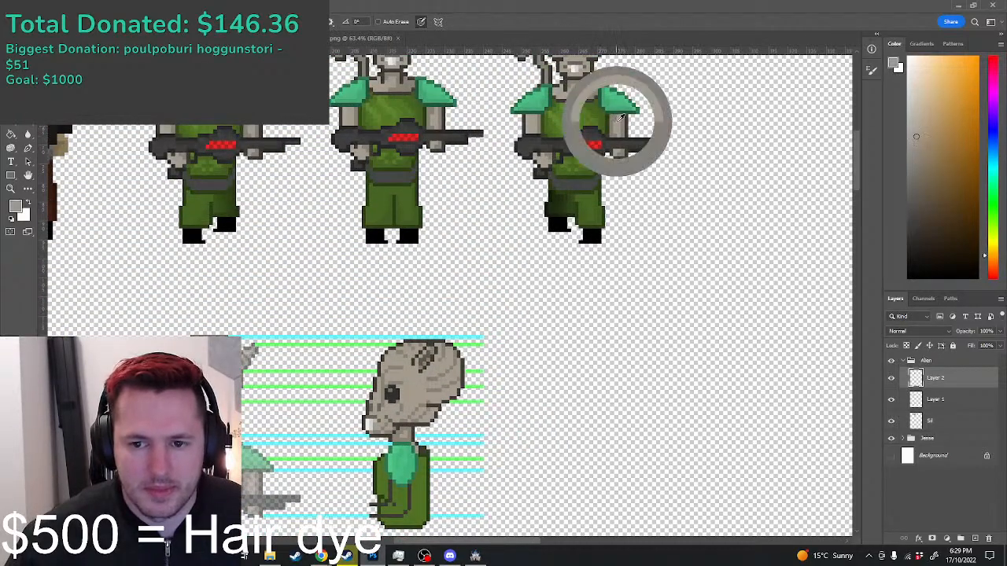
alt+click(618, 122)
scroll(488, 276, down, 3)
scroll(362, 441, up, 2)
scroll(389, 393, up, 1)
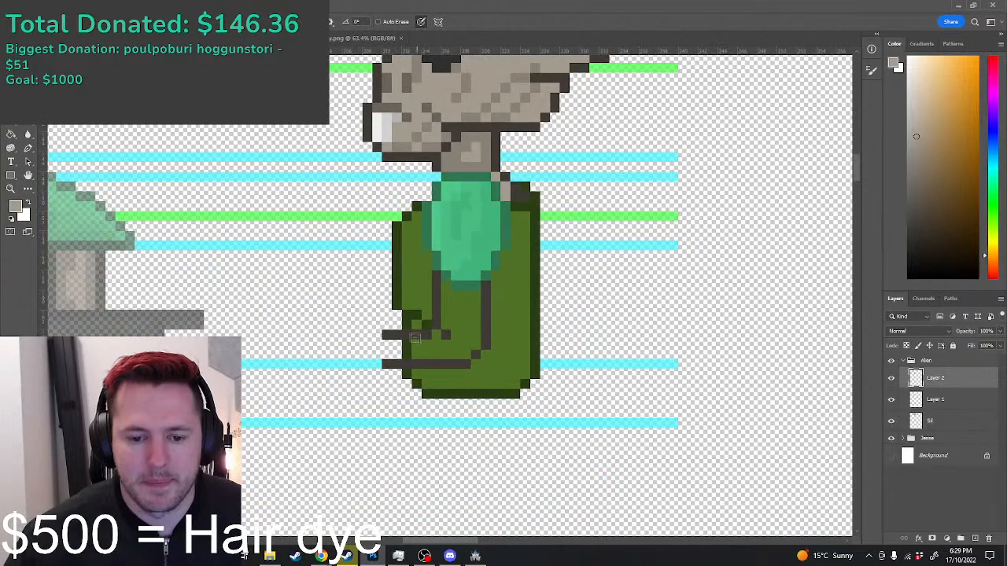
drag(393, 343, 419, 346)
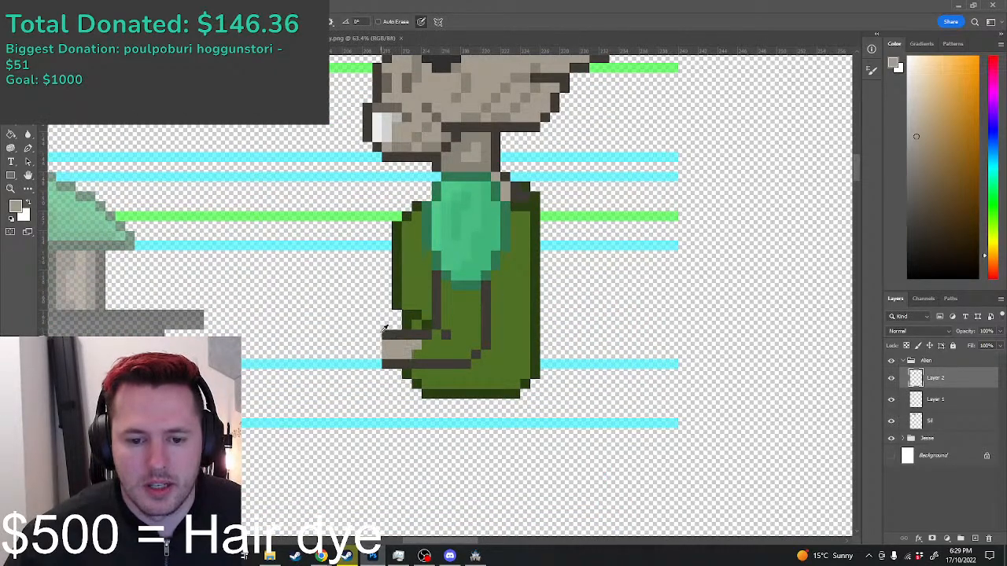
Step: Extend the forearm's dark outline forward into an upturned hand and colour its inside with the skin tone
alt+click(387, 330)
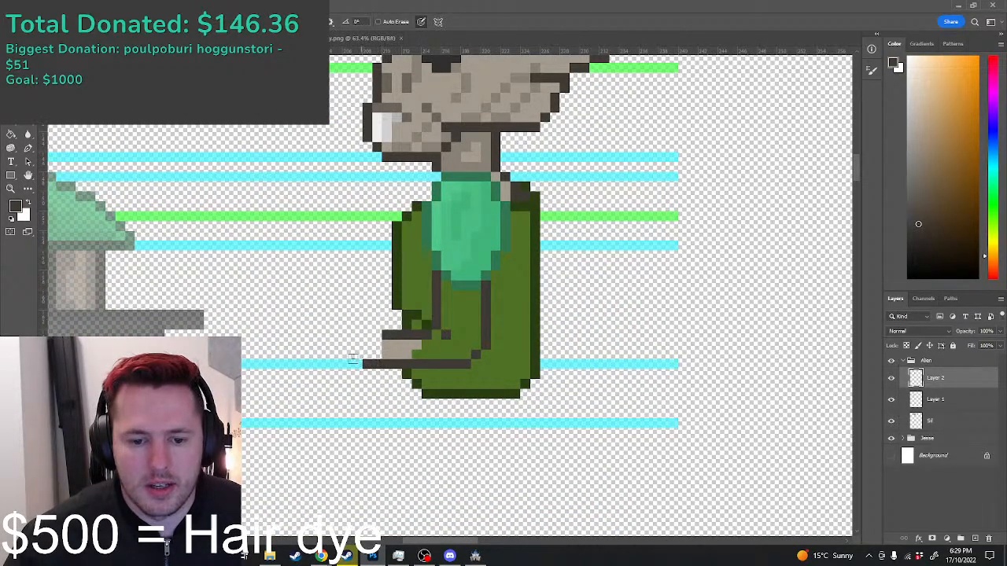
drag(346, 344, 346, 305)
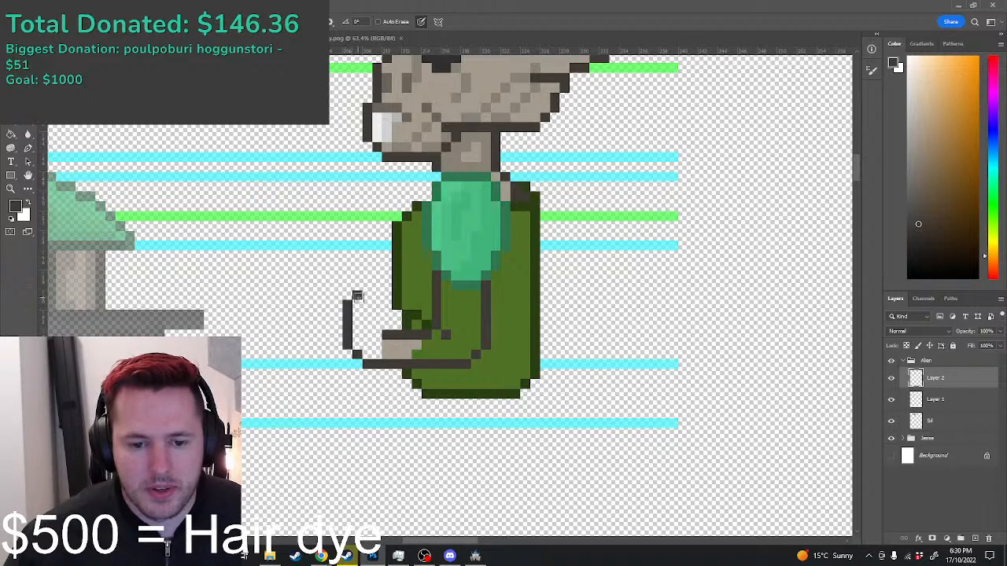
alt+click(385, 337)
mouse_move(374, 338)
mouse_down()
mouse_move(361, 306)
mouse_move(360, 330)
mouse_move(375, 352)
mouse_up()
alt+click(385, 334)
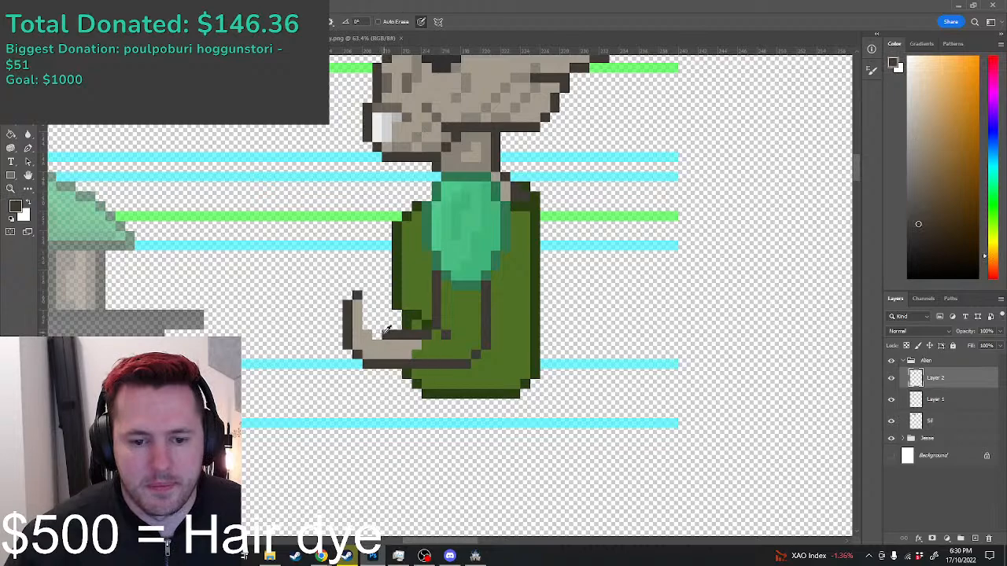
Step: Resample the skin tone and fill the rest of the forearm and the upper arm up to the shoulder pad
scroll(385, 331, down, 5)
scroll(405, 291, up, 4)
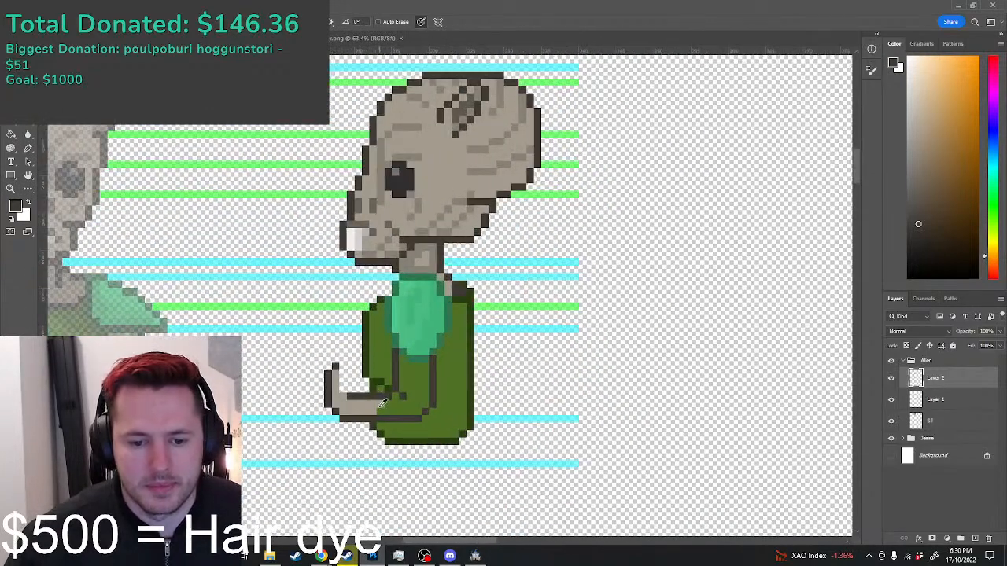
alt+click(384, 409)
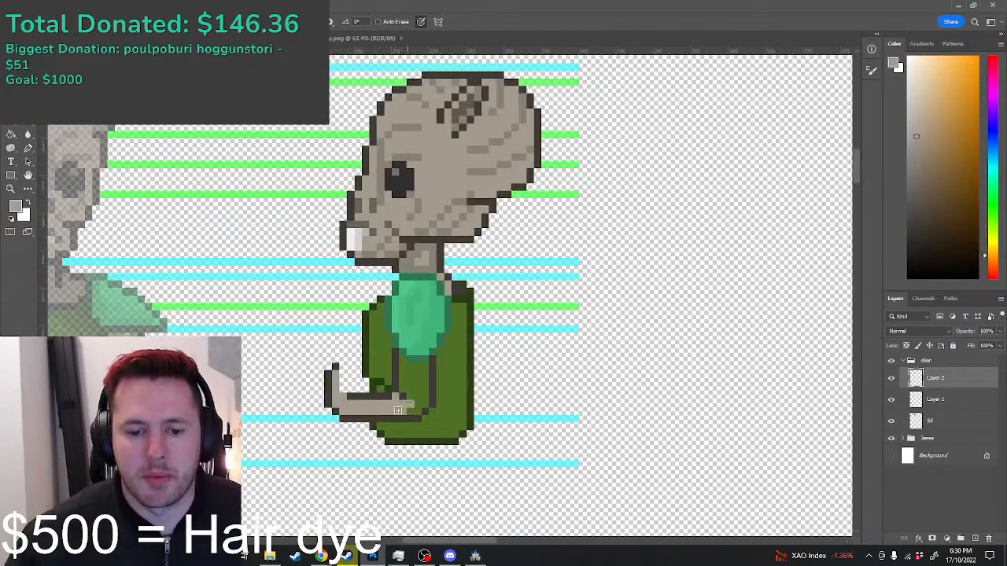
drag(421, 401, 421, 375)
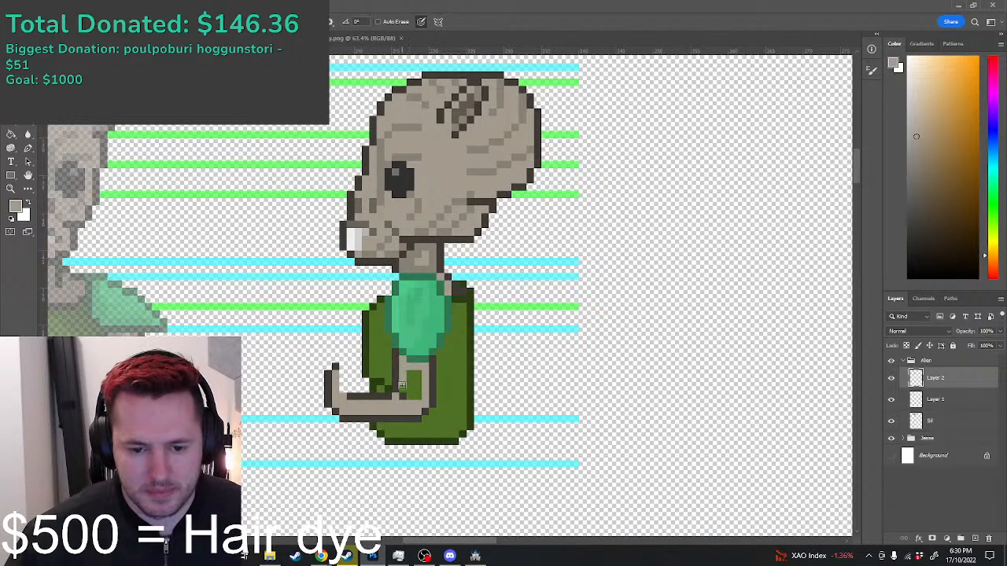
drag(412, 374, 415, 398)
scroll(402, 390, down, 1)
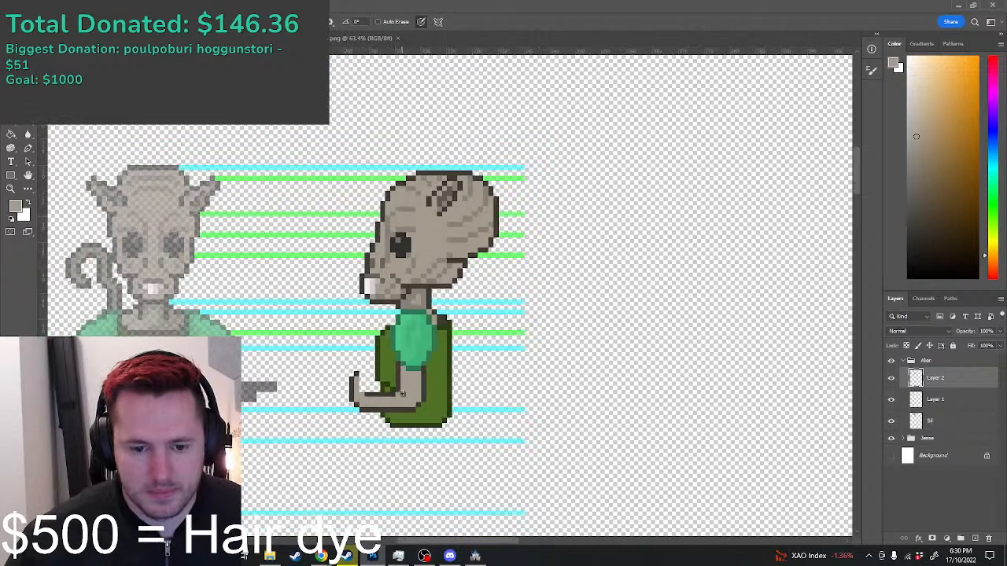
Step: Examine the side-view alien next to the front-facing aliens and the other character sprites on the sheet
scroll(403, 393, down, 2)
scroll(413, 409, up, 1)
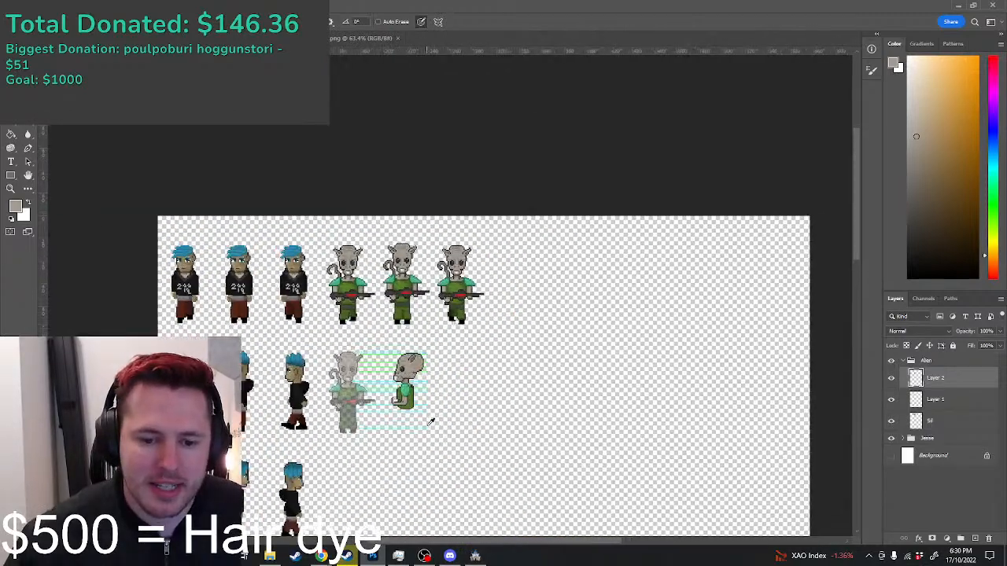
scroll(425, 419, down, 2)
scroll(421, 419, up, 4)
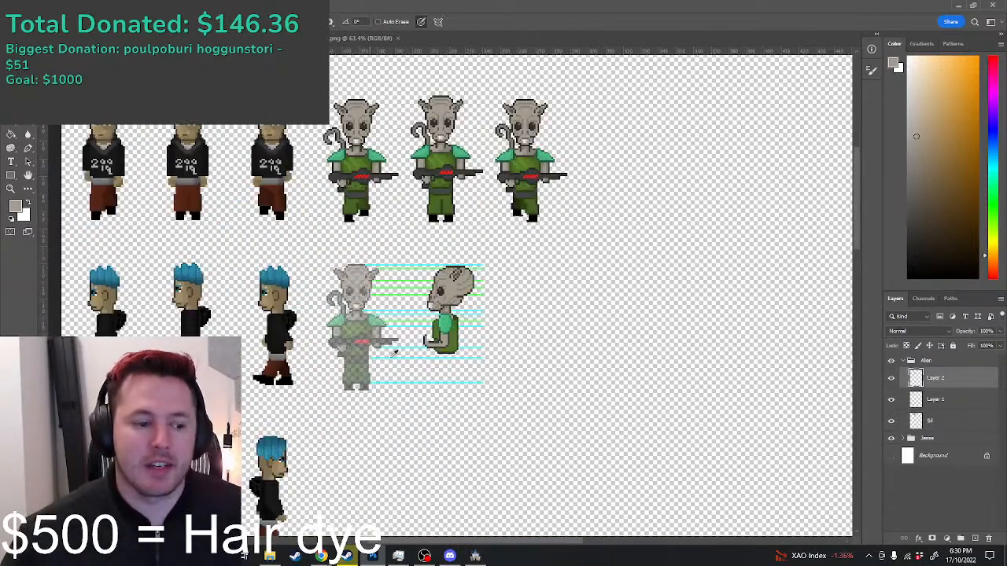
scroll(535, 245, up, 1)
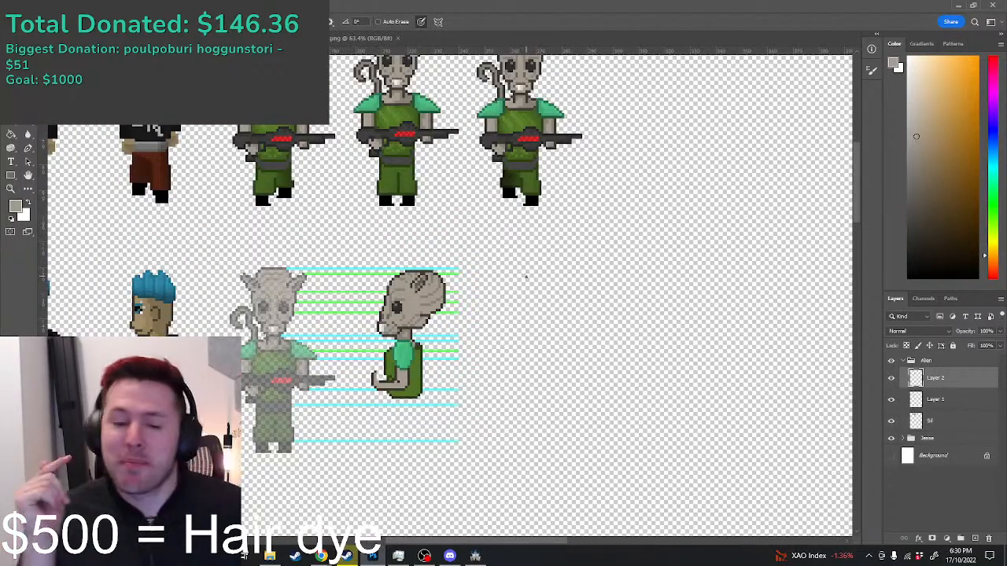
scroll(409, 162, down, 1)
scroll(413, 165, up, 1)
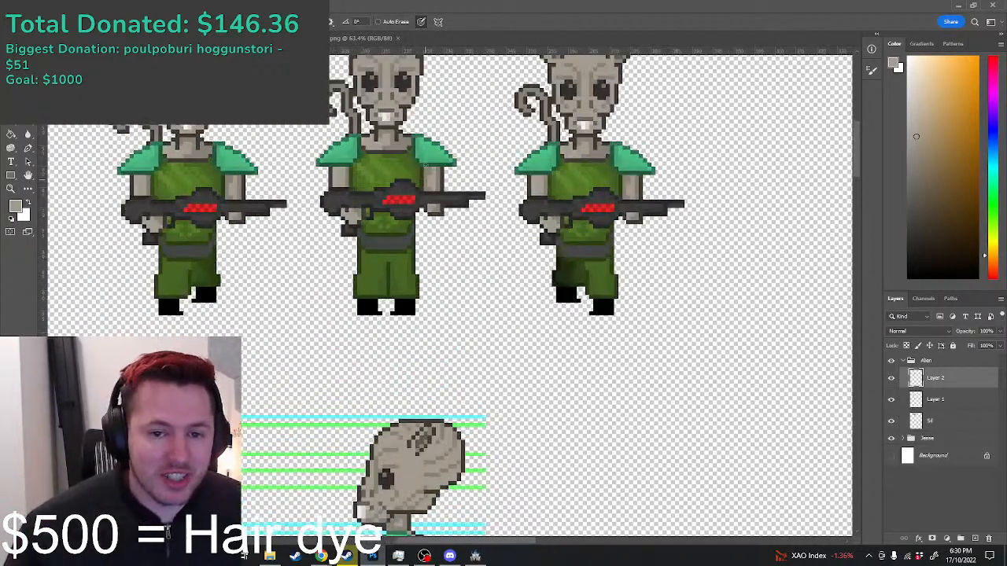
scroll(417, 169, down, 2)
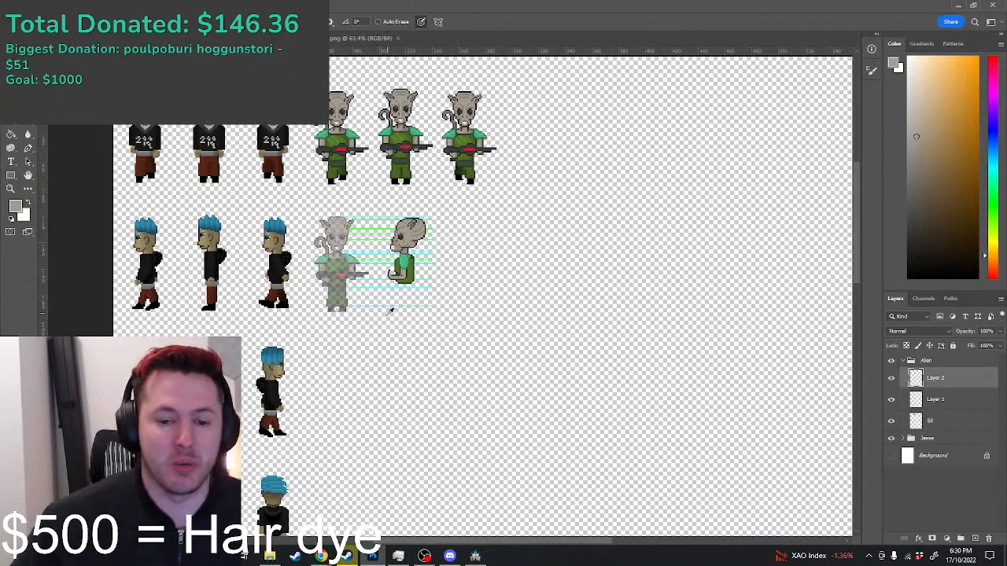
Step: Sample the near-black outline colour from a front-facing alien's gun and outline the gun's end between the side-view alien's hand and chest
scroll(389, 311, up, 2)
scroll(419, 237, down, 1)
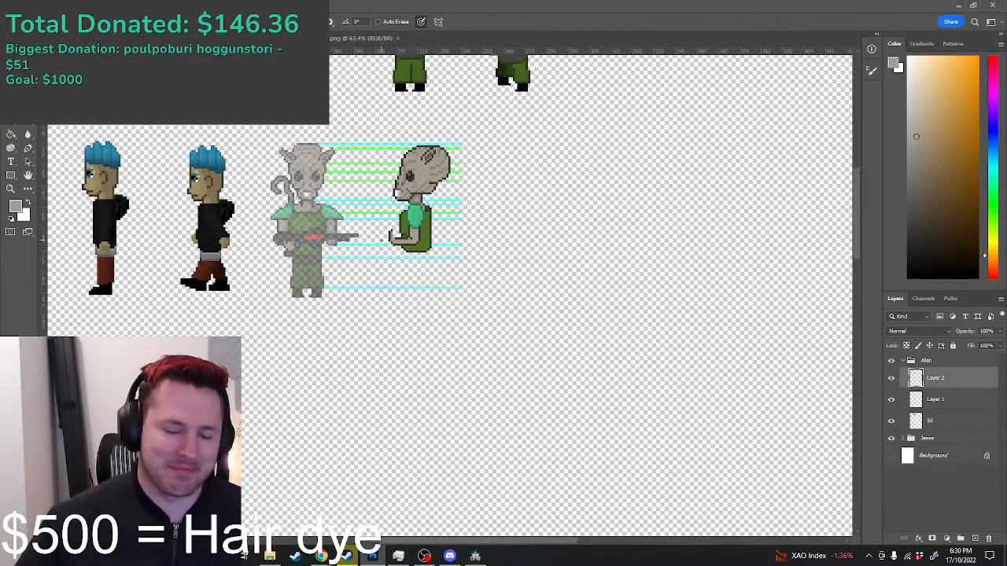
scroll(436, 199, up, 2)
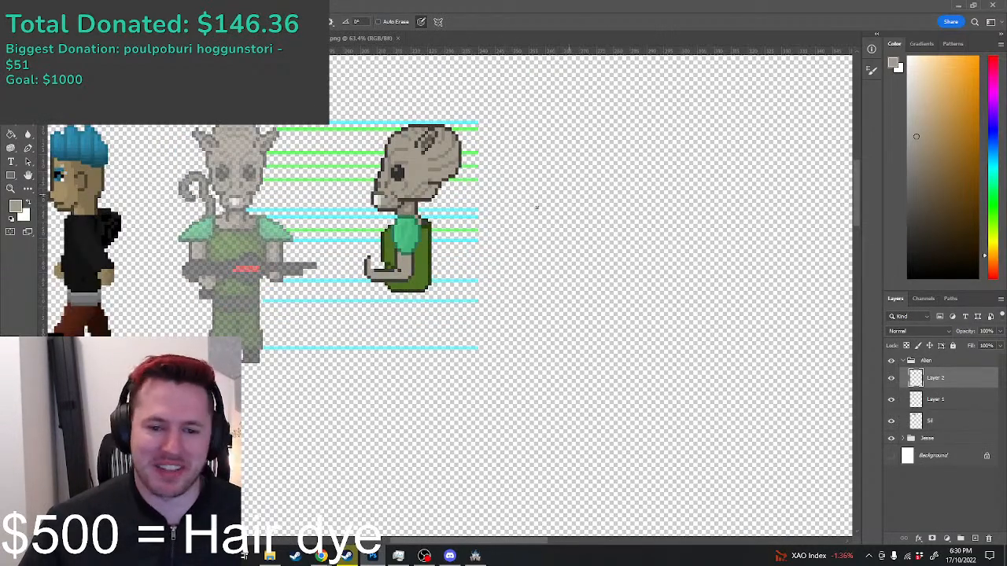
scroll(378, 259, up, 4)
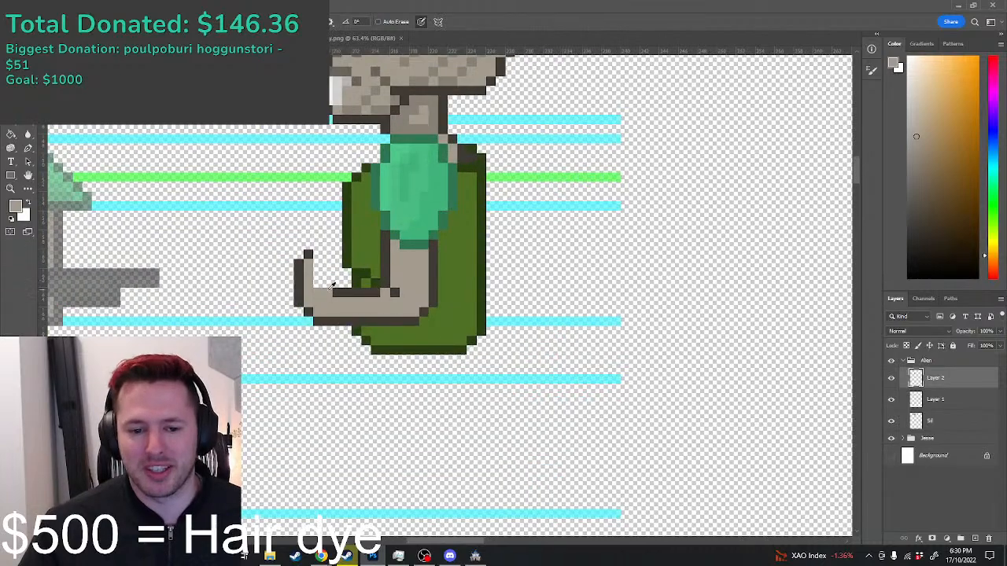
alt+click(334, 291)
scroll(318, 292, down, 4)
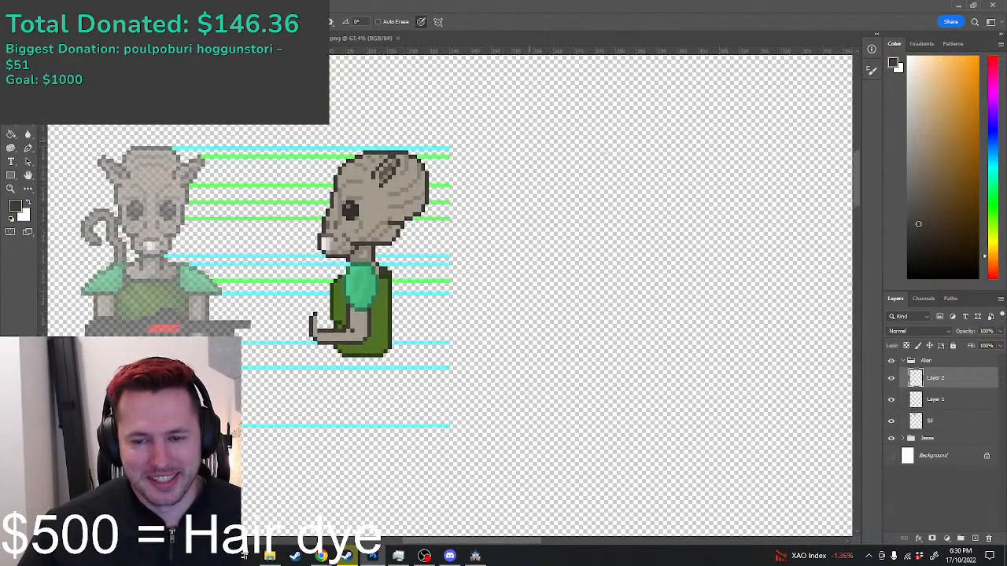
scroll(452, 108, up, 2)
scroll(453, 104, up, 5)
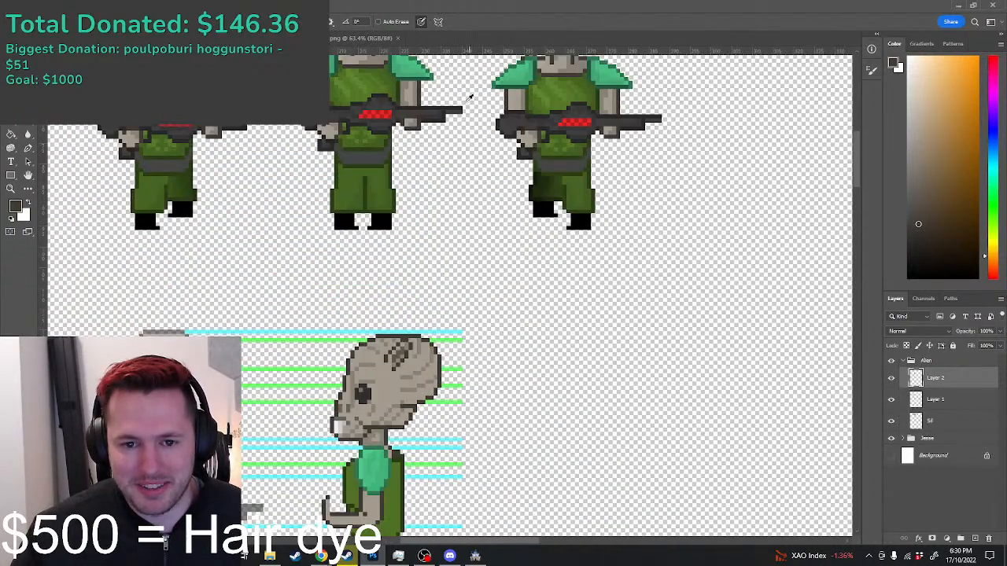
scroll(434, 146, down, 5)
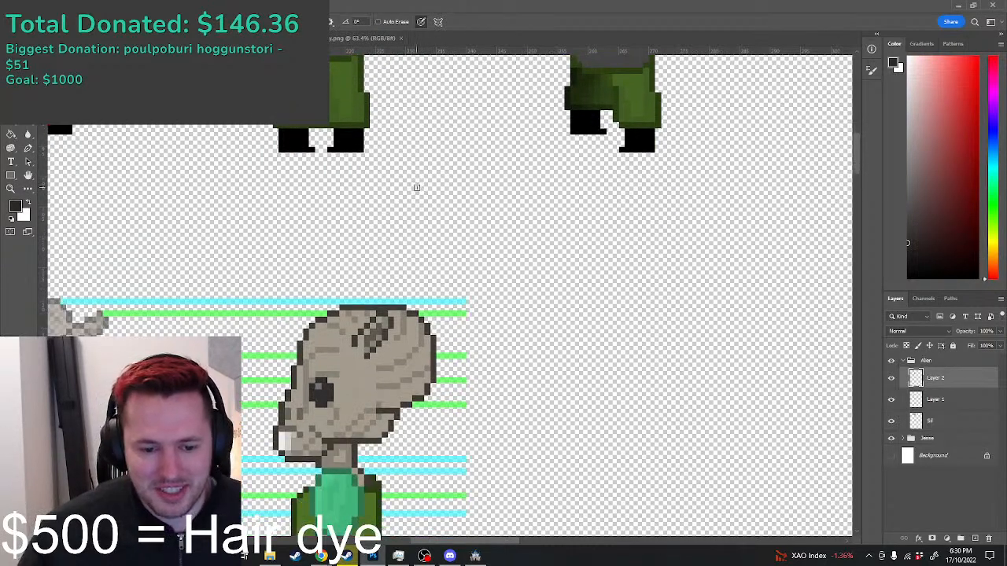
scroll(309, 358, up, 3)
scroll(309, 358, up, 2)
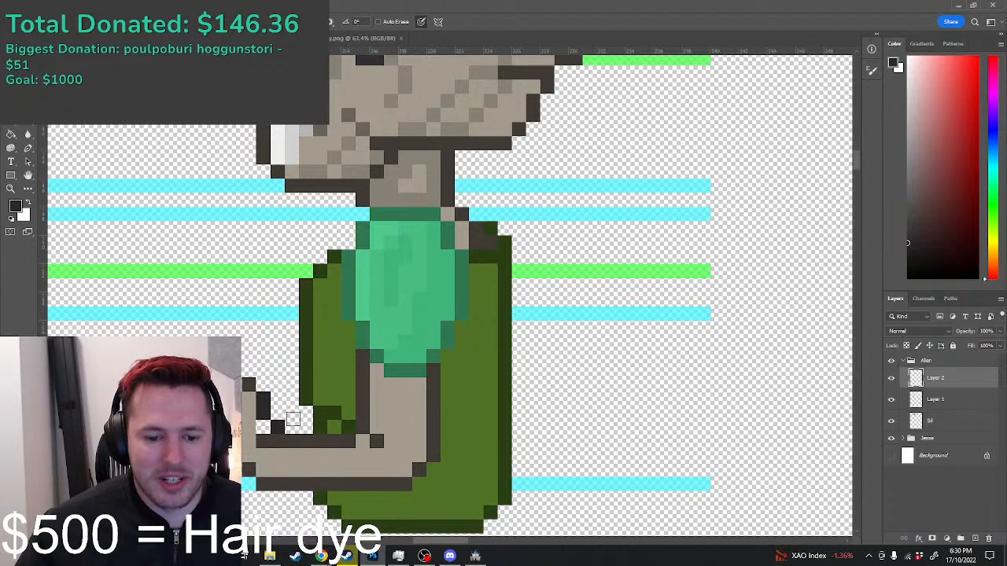
click(293, 417)
key(ctrl+z)
click(293, 427)
click(305, 414)
click(305, 399)
click(294, 384)
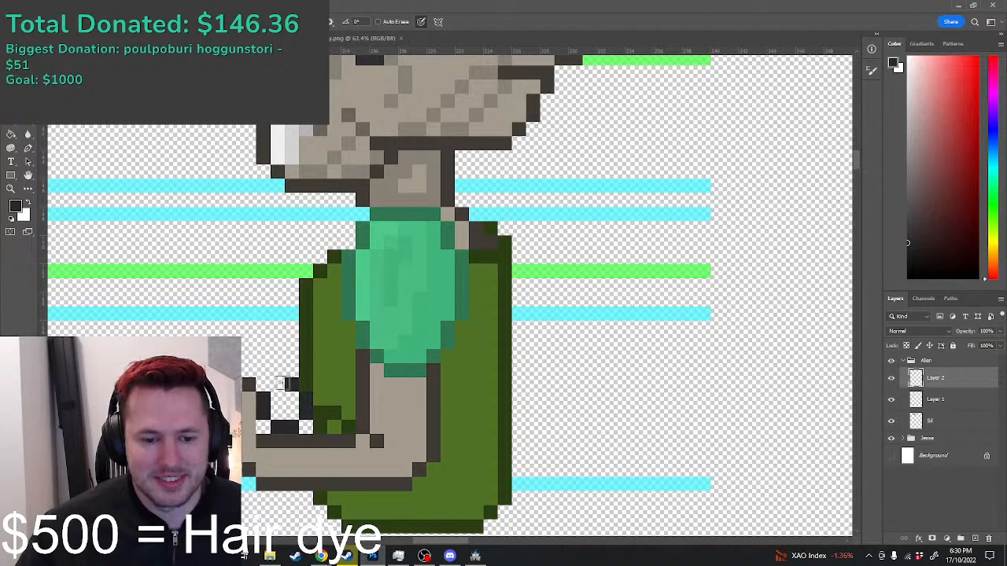
click(261, 369)
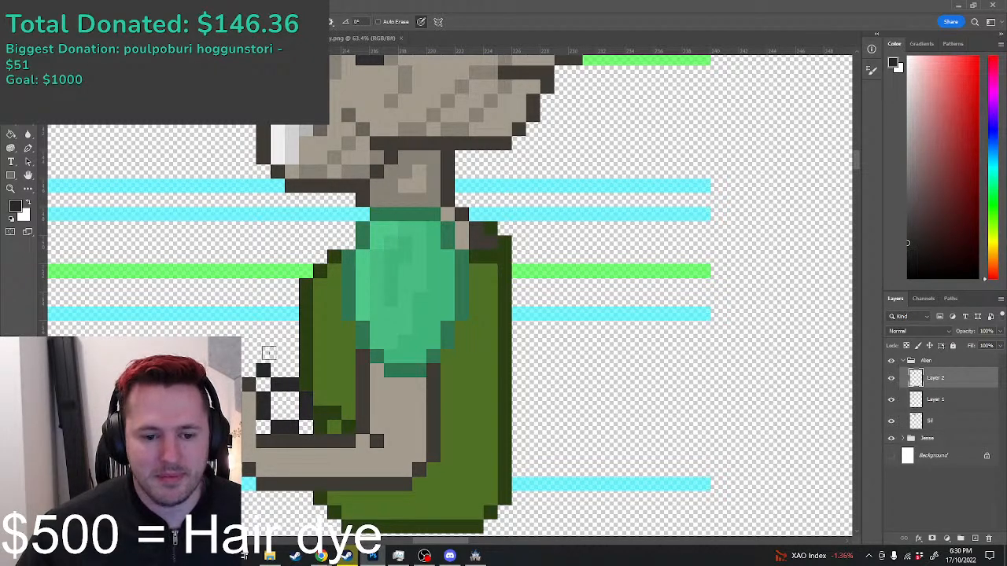
click(277, 356)
click(292, 357)
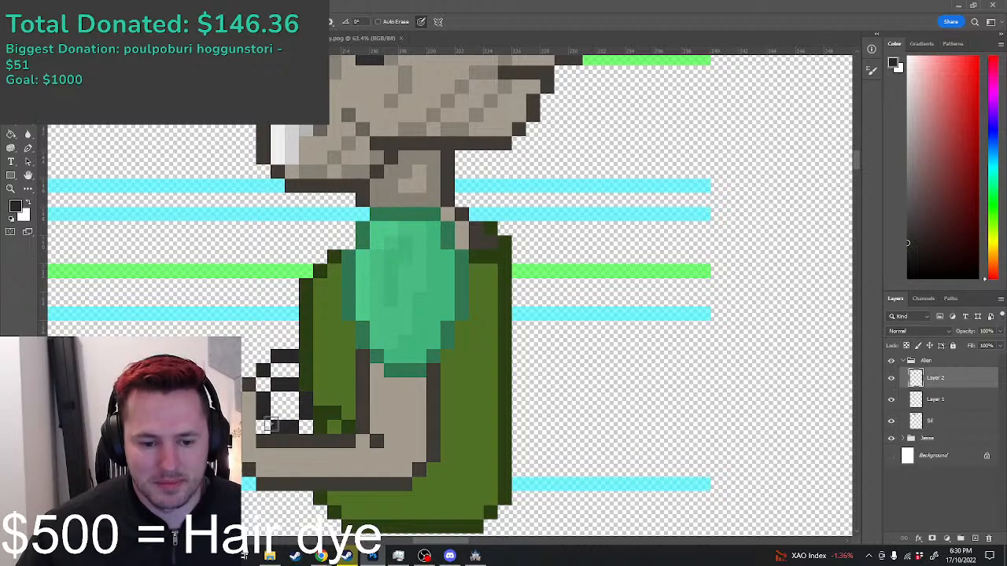
Step: Sample a dark grey from a front-facing alien's gun and shade the upper part of the side-view gun
scroll(569, 247, down, 9)
scroll(598, 162, up, 8)
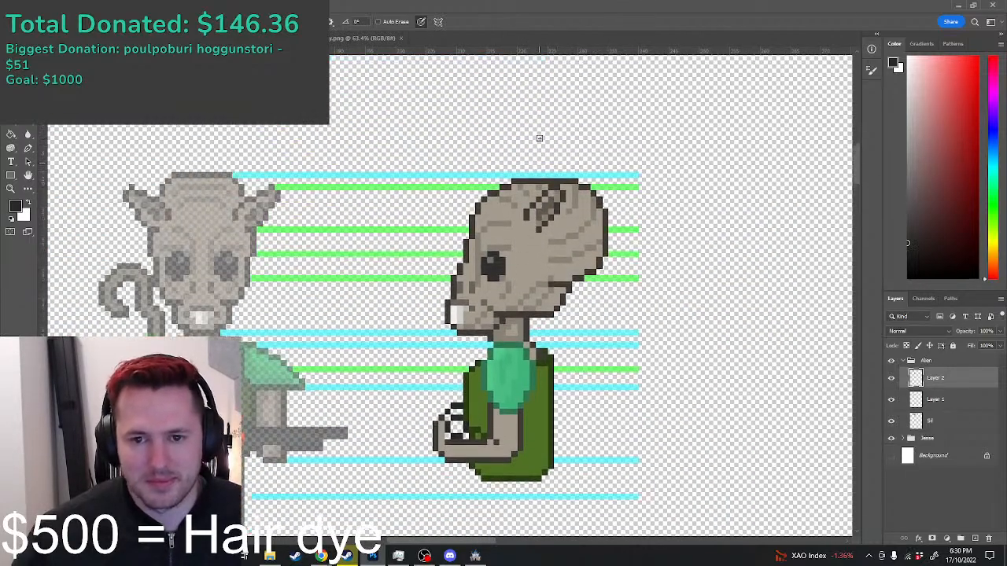
scroll(534, 130, up, 4)
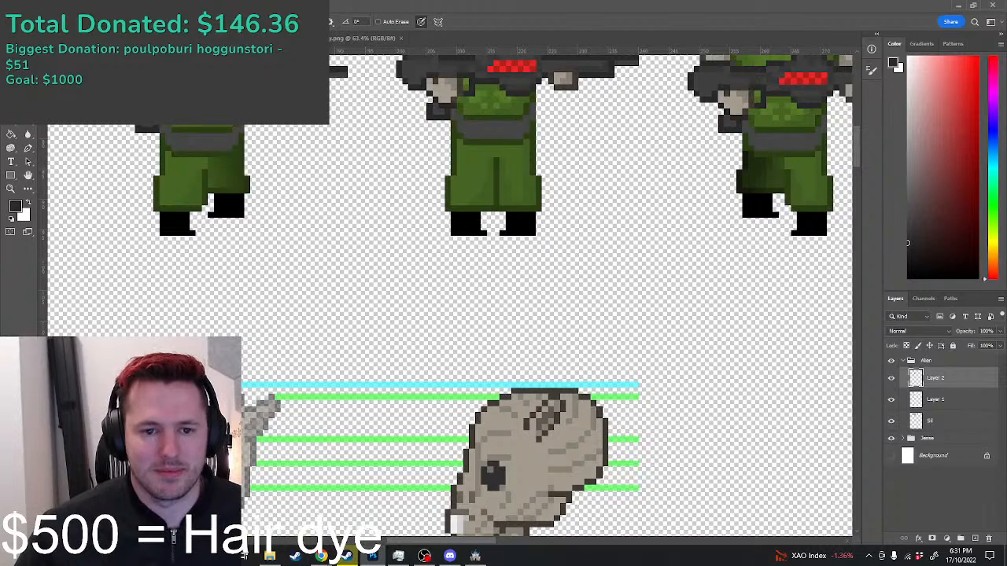
scroll(456, 403, down, 6)
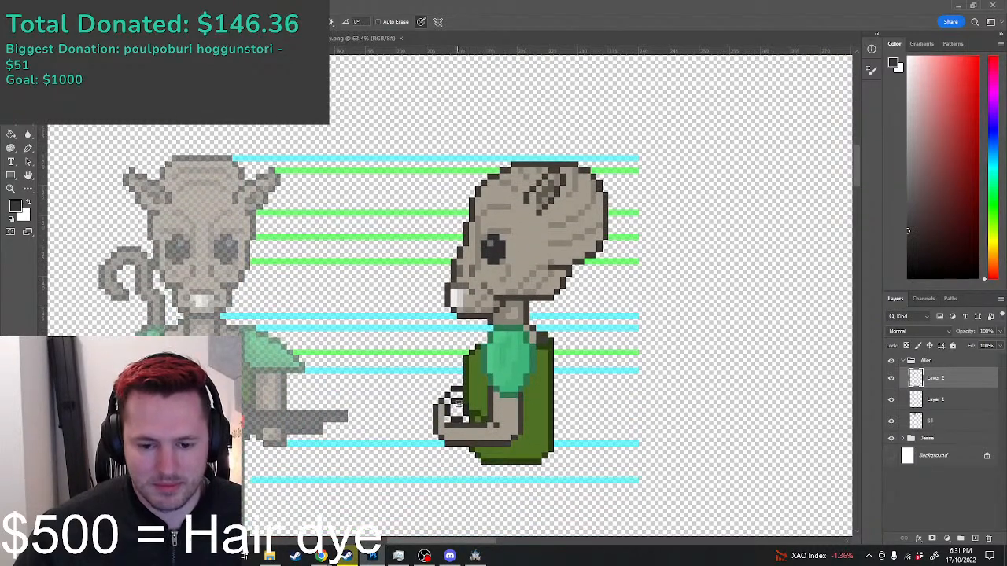
scroll(507, 433, down, 3)
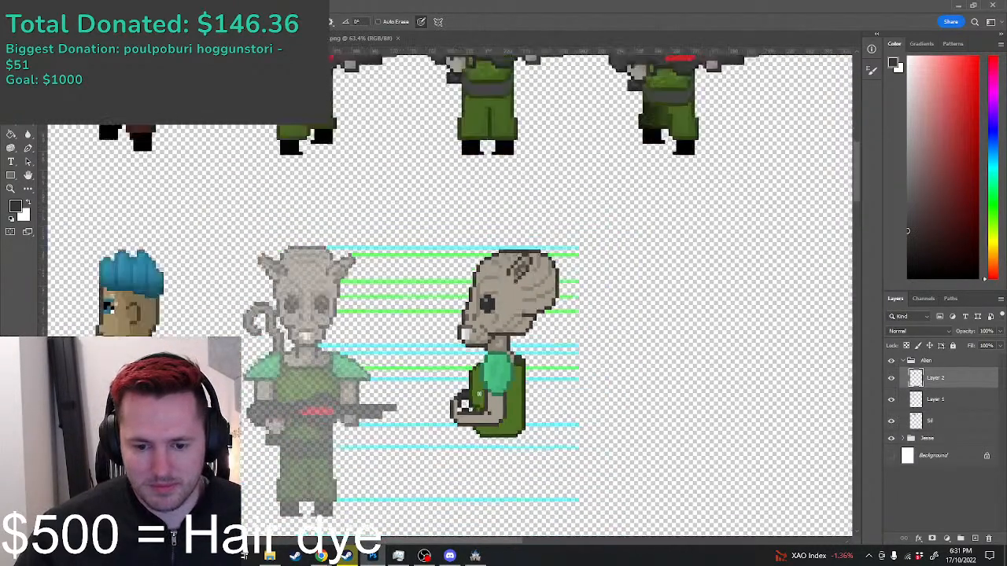
Step: Sample a lighter dark grey from the front-facing alien's gun and fill the remaining gaps inside the side-view gun
scroll(441, 330, up, 5)
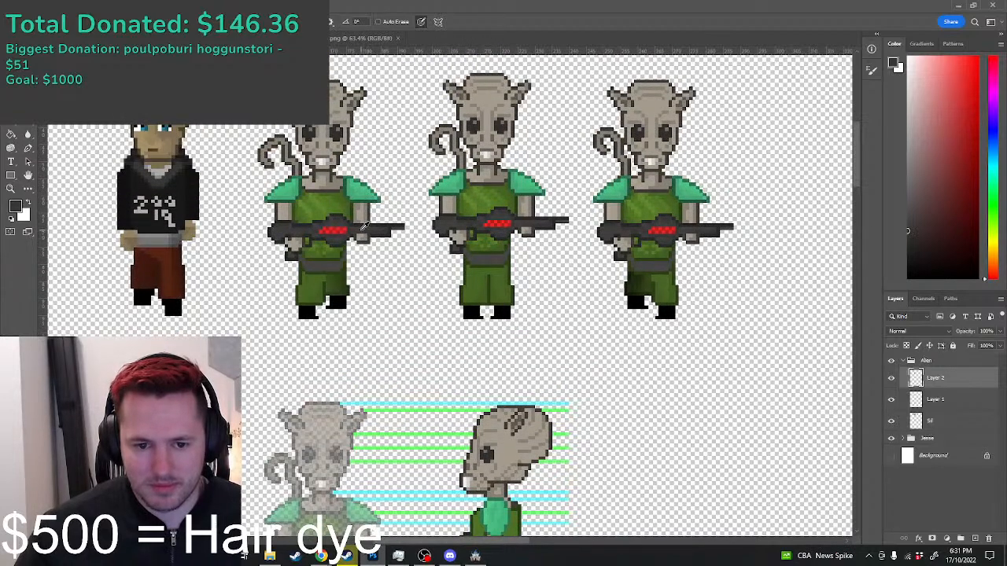
click(357, 228)
scroll(366, 227, down, 4)
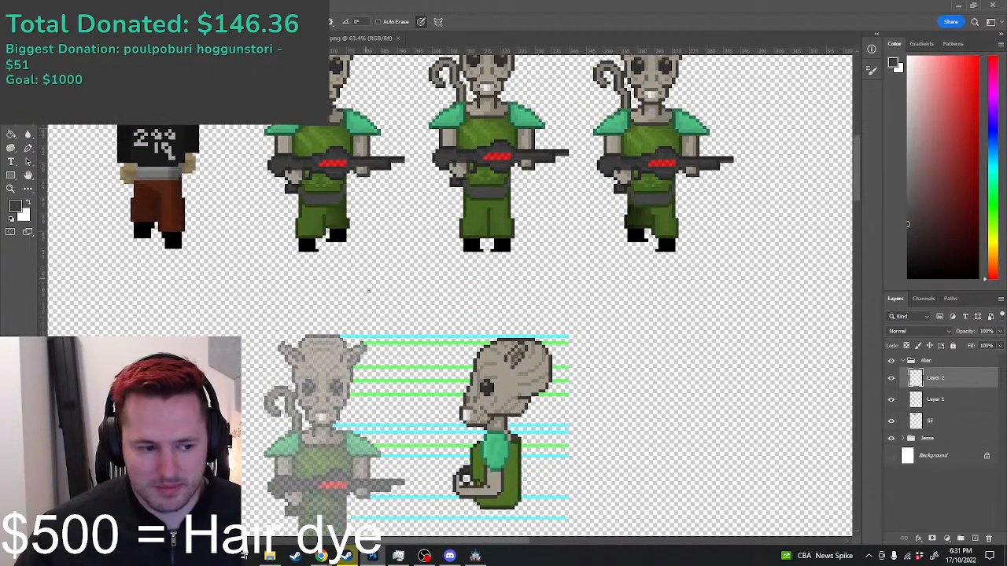
scroll(363, 291, up, 2)
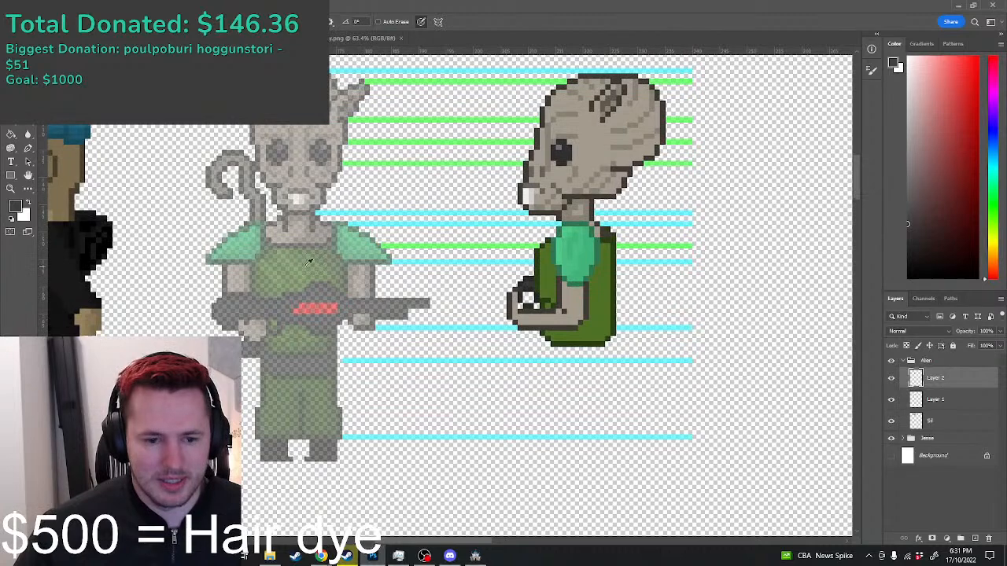
scroll(472, 298, up, 5)
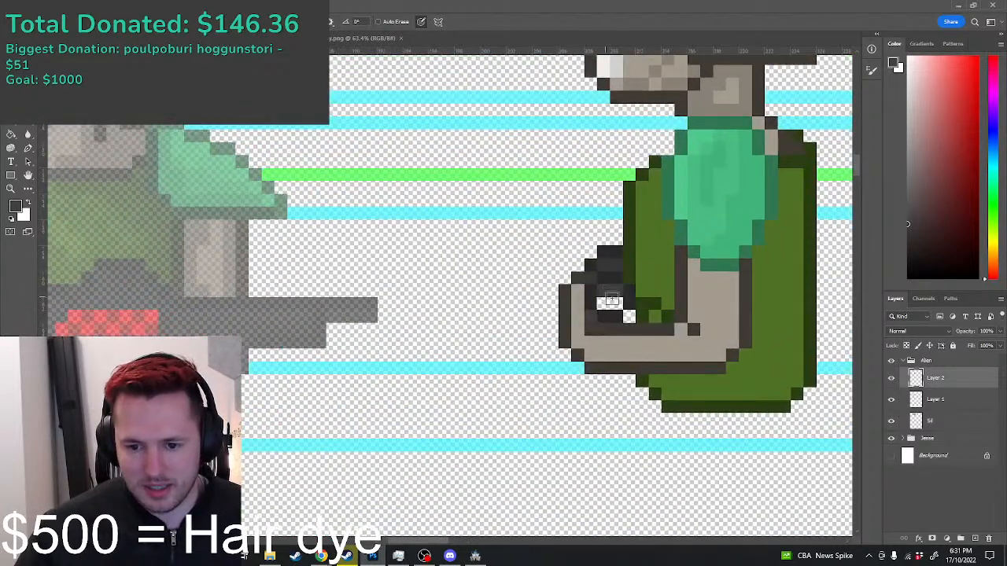
click(610, 302)
click(628, 316)
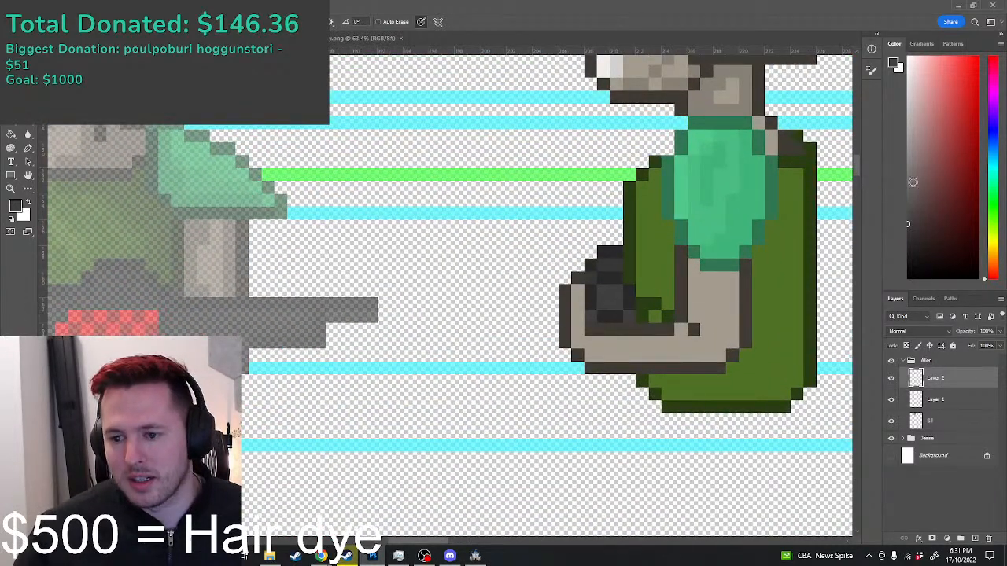
Step: Paint a small dark red square in the centre of the side-view gun and pick bright red as the drawing colour
click(946, 230)
click(613, 299)
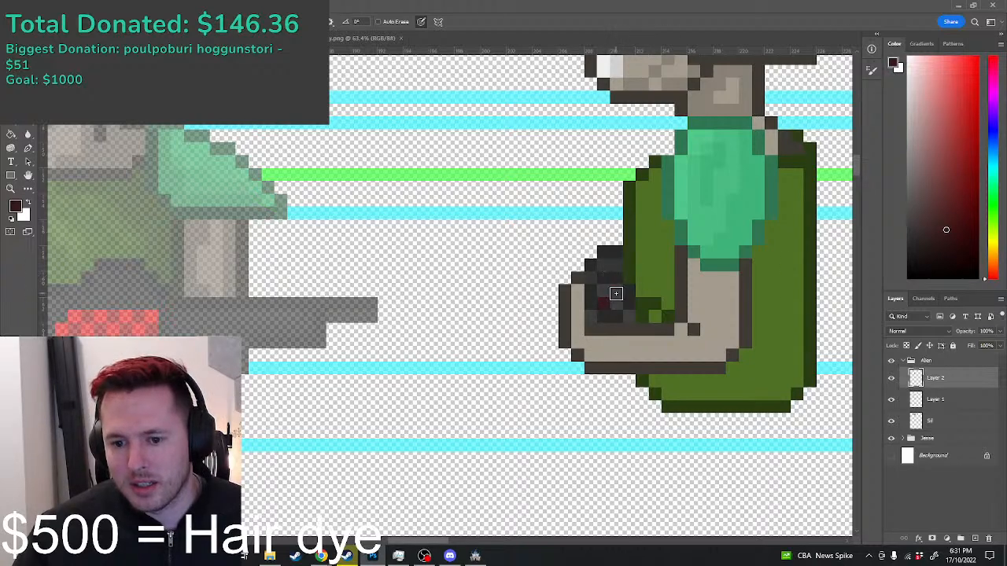
click(606, 291)
click(978, 60)
drag(978, 45, 985, 15)
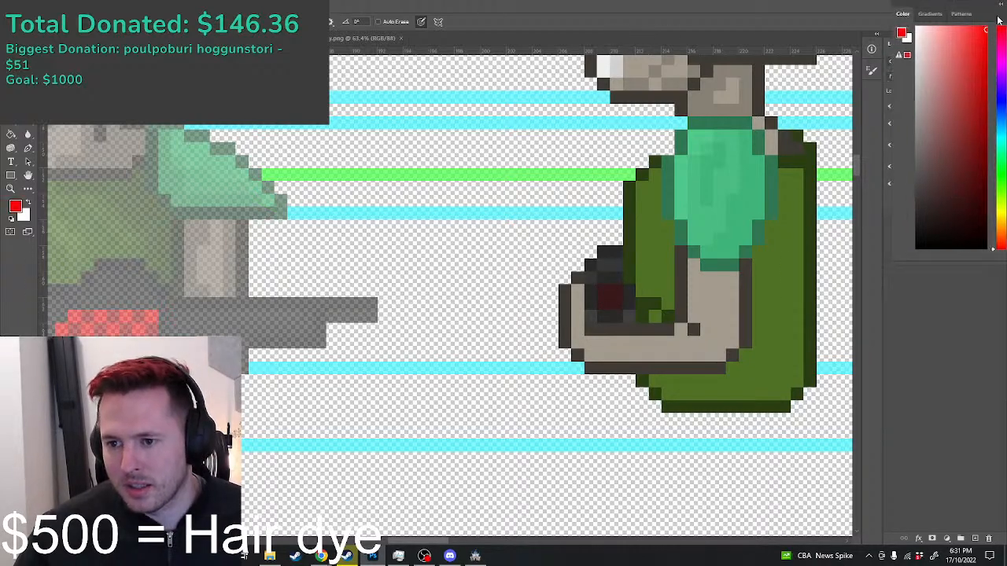
Step: Try bright red pixels on and beside the gun's dark red centre, undoing each one
click(628, 292)
key(ctrl+z)
click(618, 294)
key(ctrl+z)
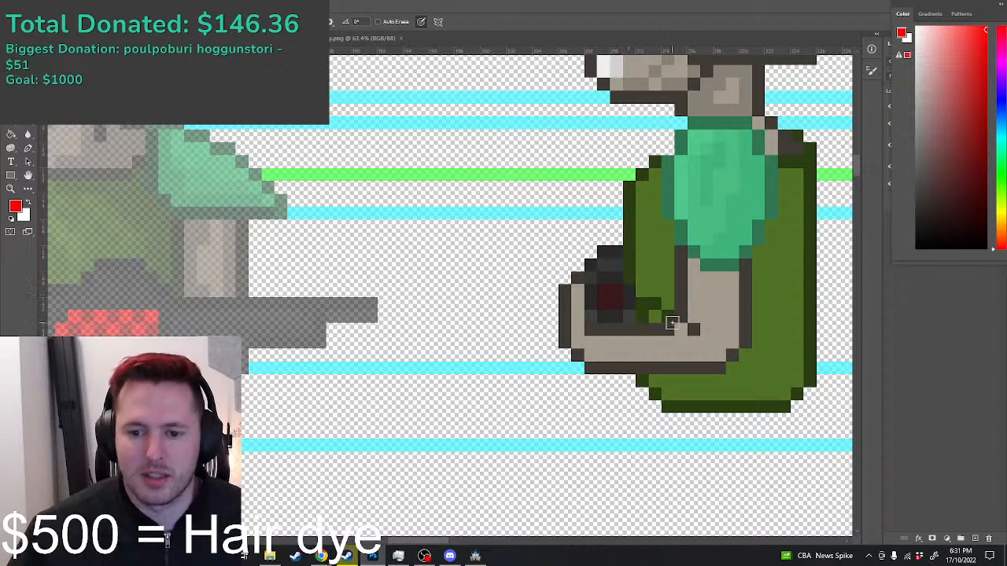
Step: Switch from the Pencil to the Brush tool with the Soft Round brush at 7 px
scroll(676, 323, down, 2)
scroll(737, 330, up, 2)
scroll(737, 330, down, 4)
scroll(786, 343, up, 4)
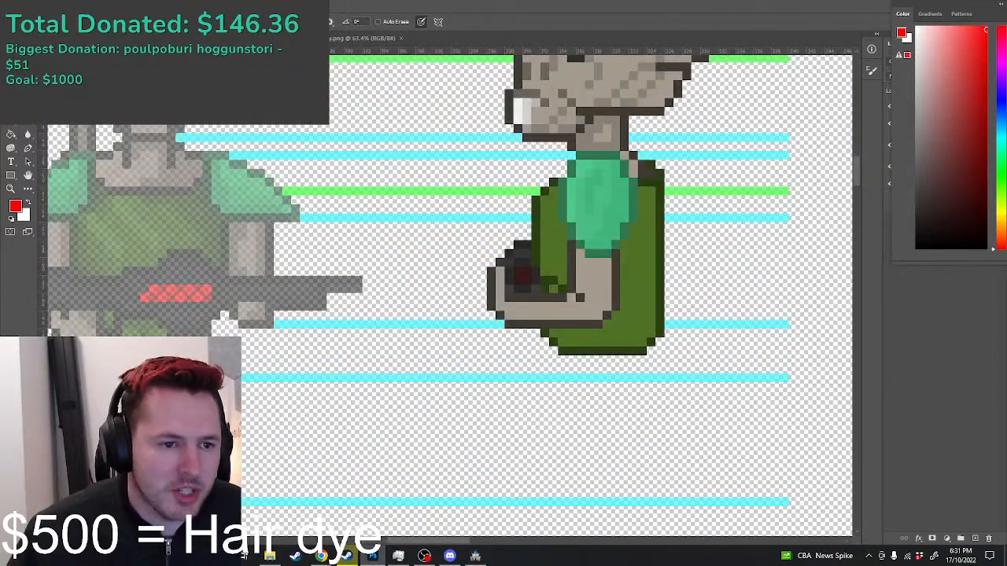
right_click(11, 108)
click(55, 108)
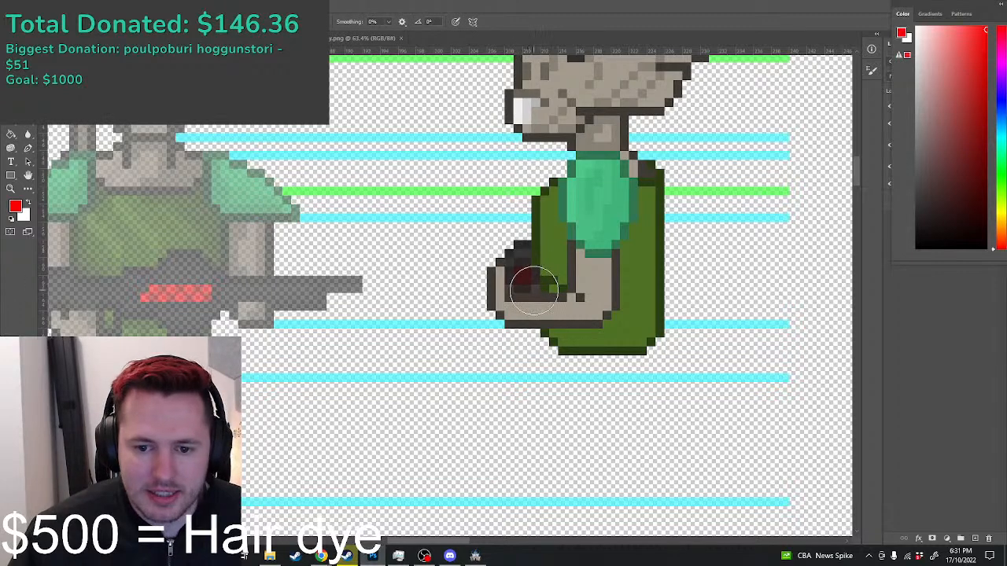
right_click(532, 292)
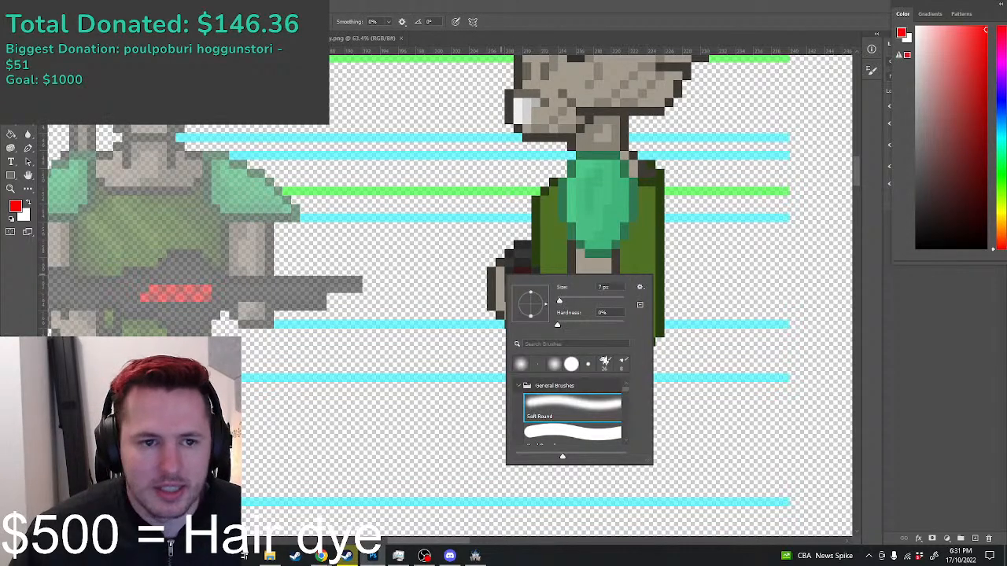
key(Escape)
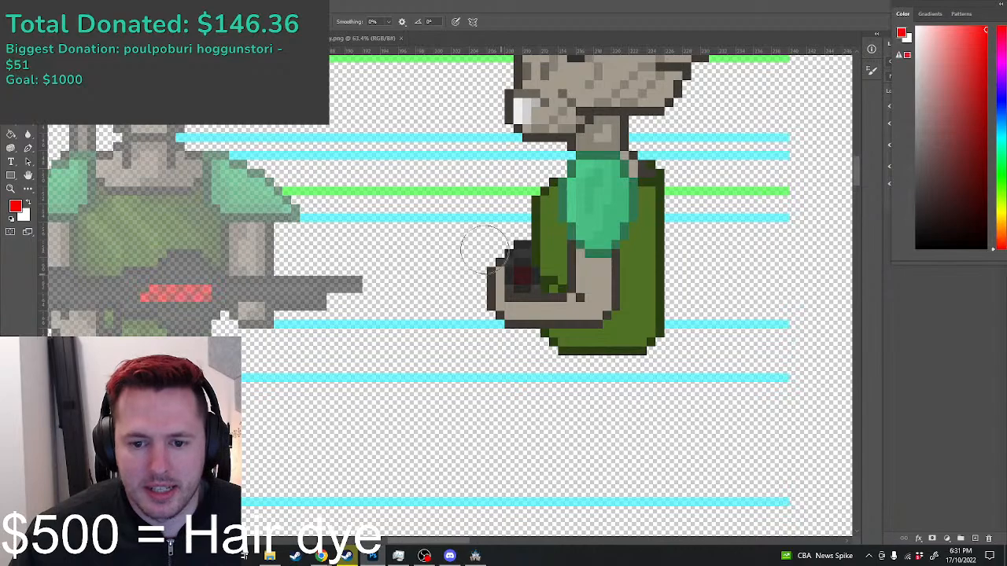
Step: Try a bright red dab with the 7 px soft brush over the gun's centre and undo it
click(520, 275)
scroll(659, 338, down, 6)
key(ctrl+z)
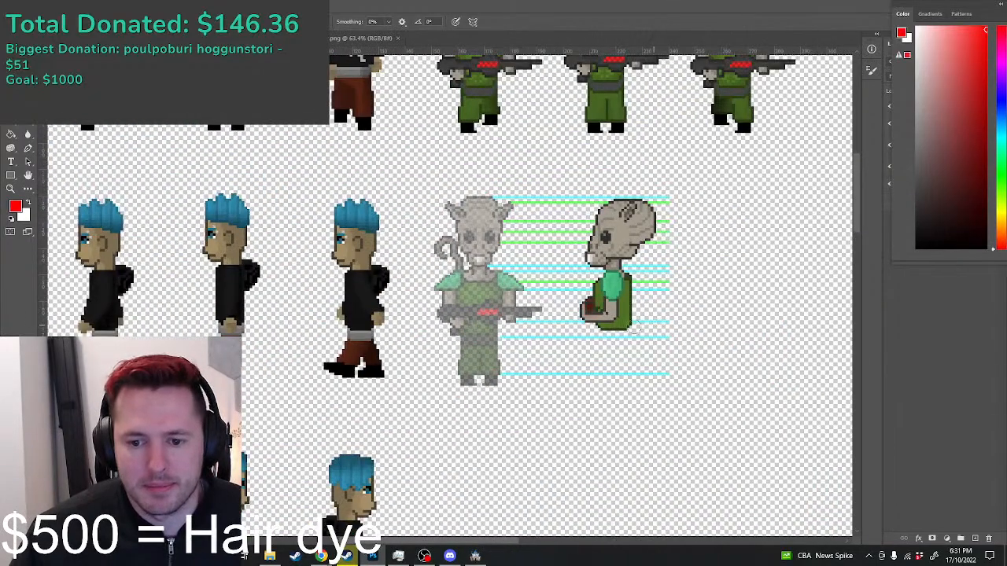
Step: Reduce the soft brush to a much smaller size and dab a bright red glow onto the gun's dark red centre
scroll(602, 294, up, 9)
right_click(454, 260)
drag(512, 288, 459, 289)
key(ctrl+z)
right_click(463, 286)
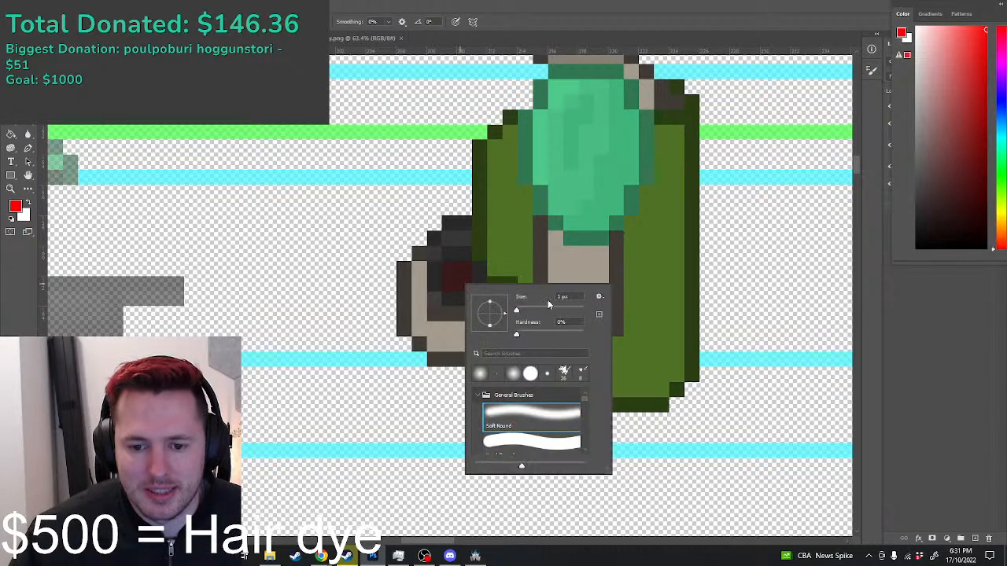
click(456, 279)
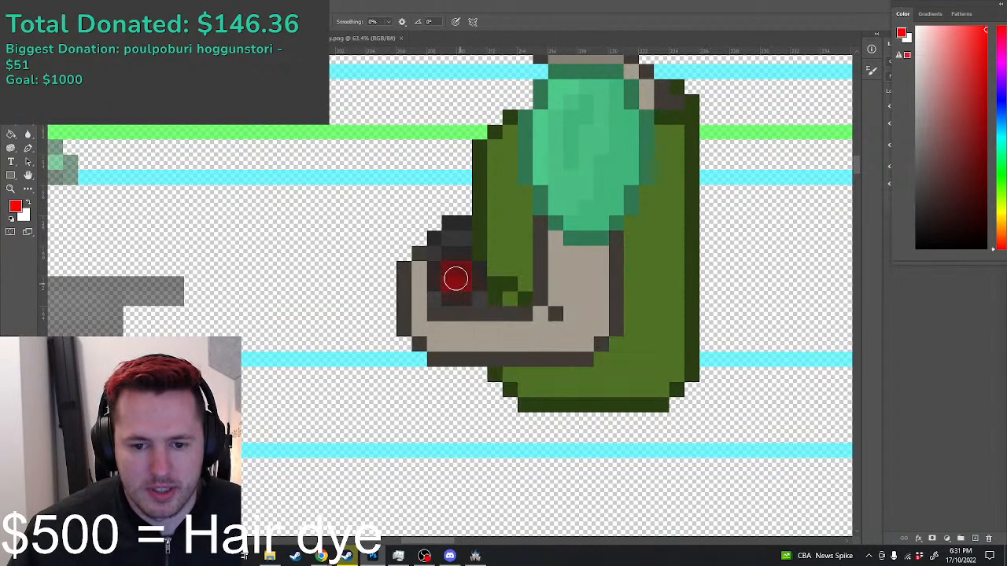
scroll(544, 316, down, 6)
scroll(548, 310, down, 3)
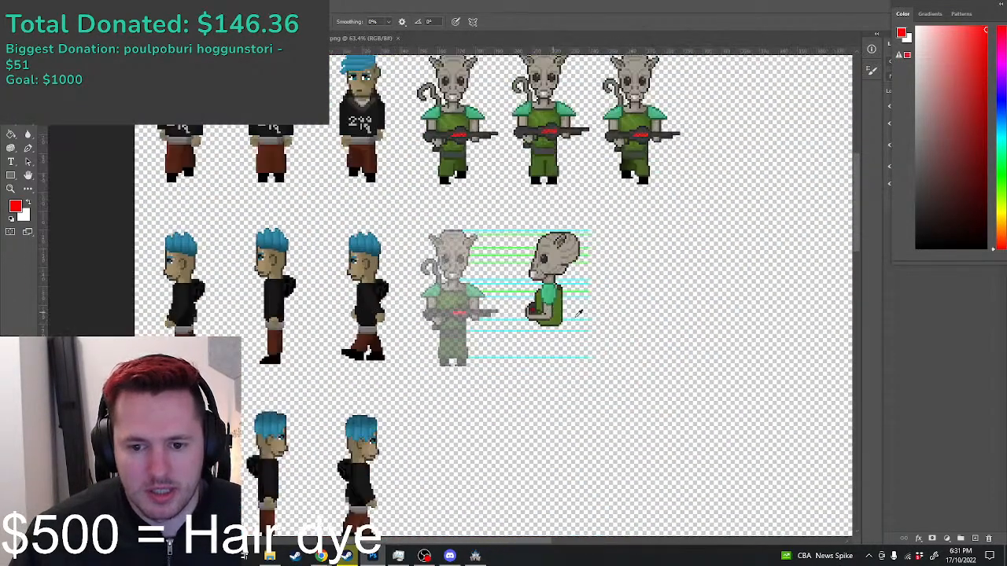
Step: Return to the Pencil tool, sample the gun's near-black outline and add small single-pixel prongs above the side-view gun
scroll(617, 316, up, 5)
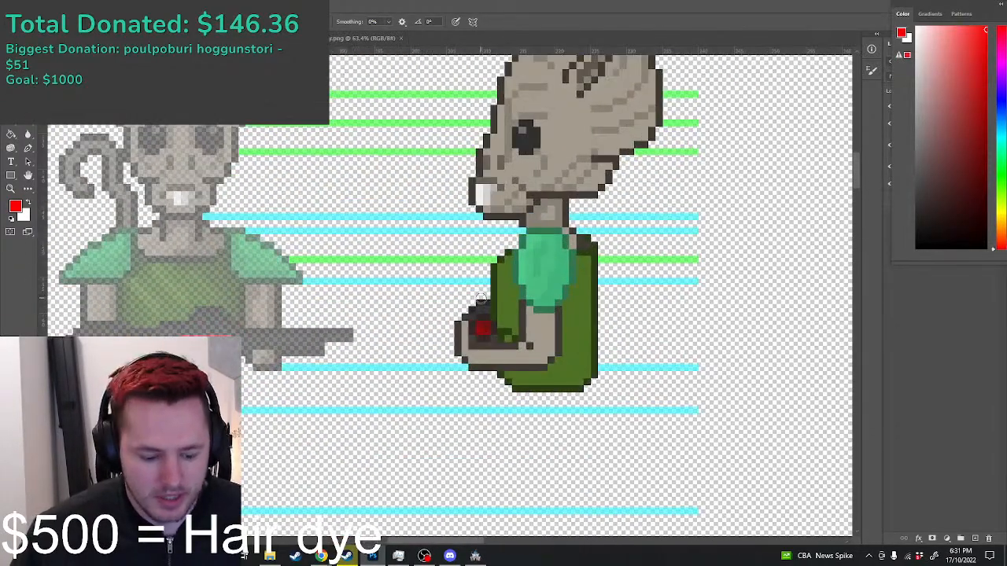
scroll(476, 285, up, 1)
right_click(25, 134)
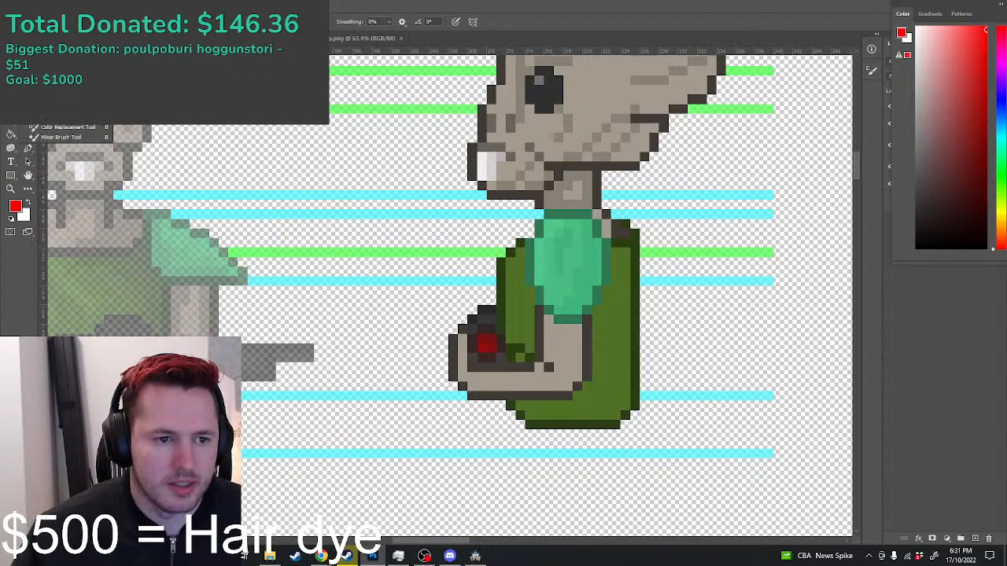
click(59, 117)
drag(919, 110, 914, 248)
alt+click(485, 310)
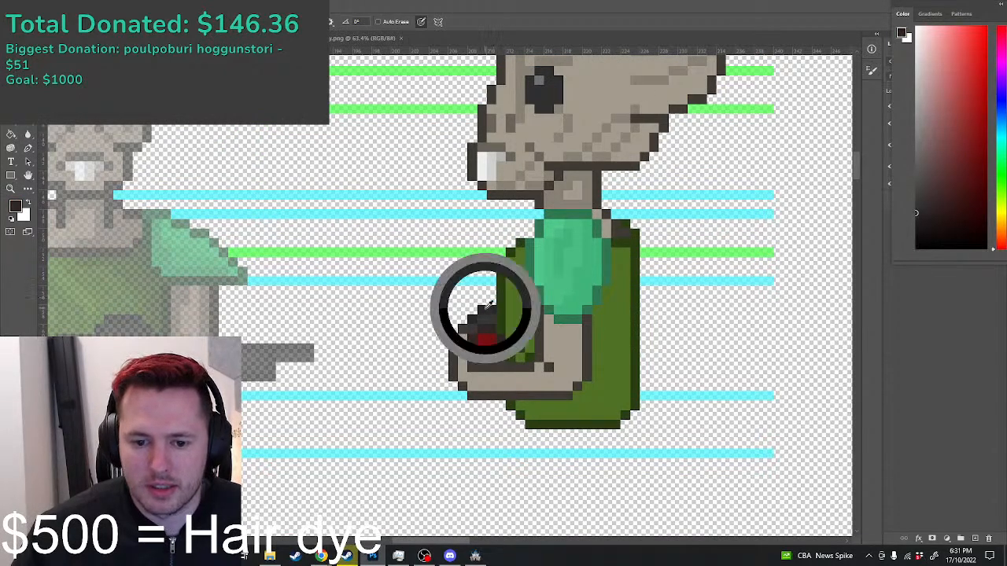
click(482, 301)
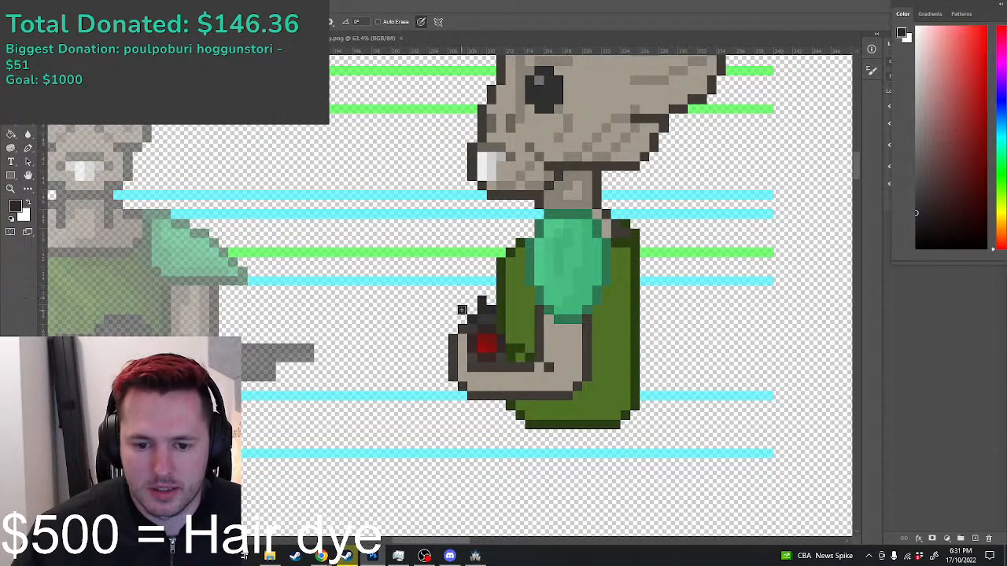
scroll(462, 326, down, 3)
scroll(488, 330, up, 2)
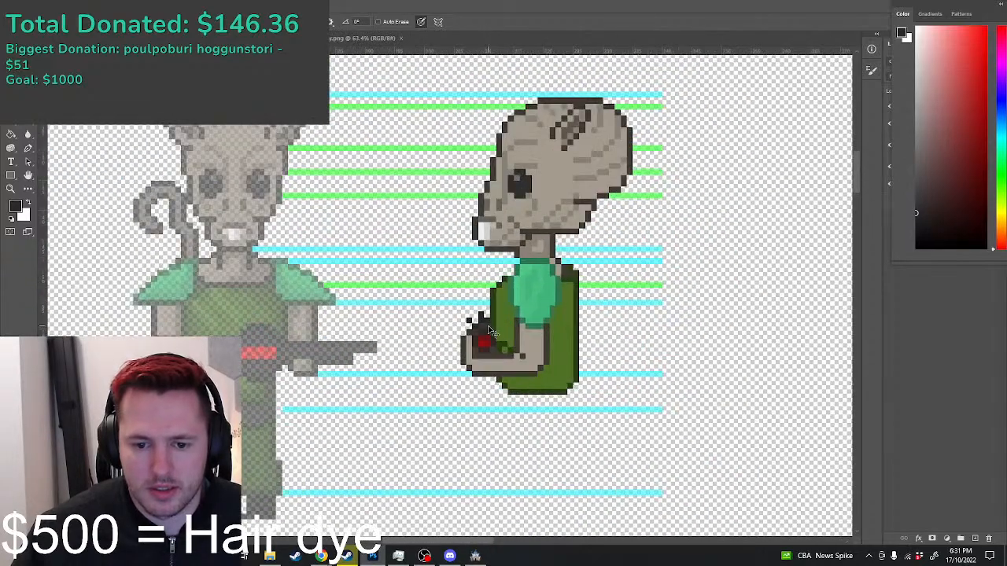
Step: Sample the gun's near-black and pencil its lower part down across the side-view hand, darkening the pixels around the gun's red centre
scroll(511, 334, down, 3)
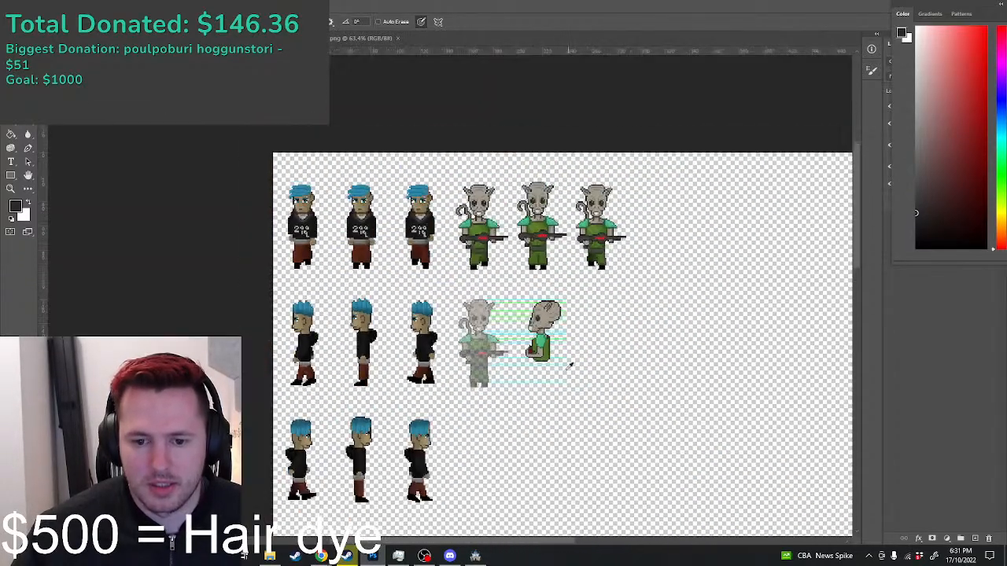
scroll(519, 338, up, 4)
scroll(519, 338, up, 1)
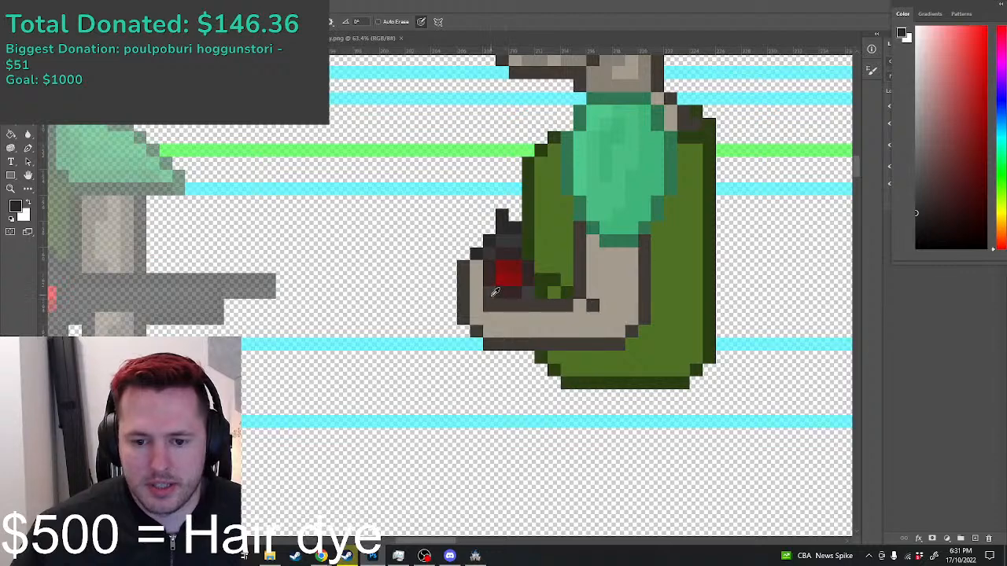
alt+click(495, 292)
scroll(527, 305, up, 2)
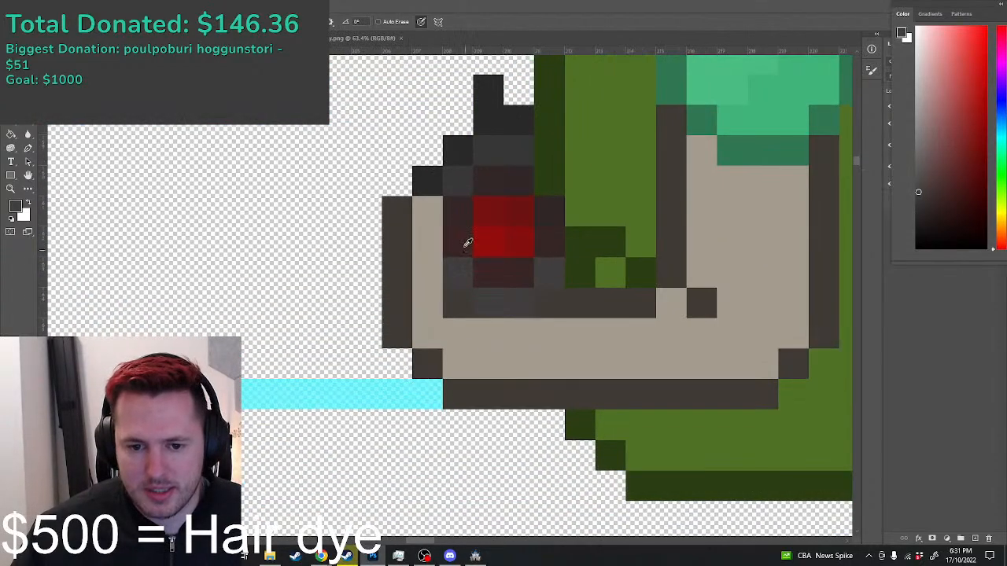
alt+click(431, 170)
click(454, 302)
mouse_move(485, 332)
mouse_down()
mouse_move(552, 308)
mouse_move(519, 359)
mouse_move(499, 361)
mouse_move(497, 427)
mouse_move(516, 435)
mouse_move(523, 361)
mouse_up()
click(552, 308)
Step: Sample the grey-brown skin tones and pencil shading onto the side-view upper arm and forearm
scroll(522, 361, down, 5)
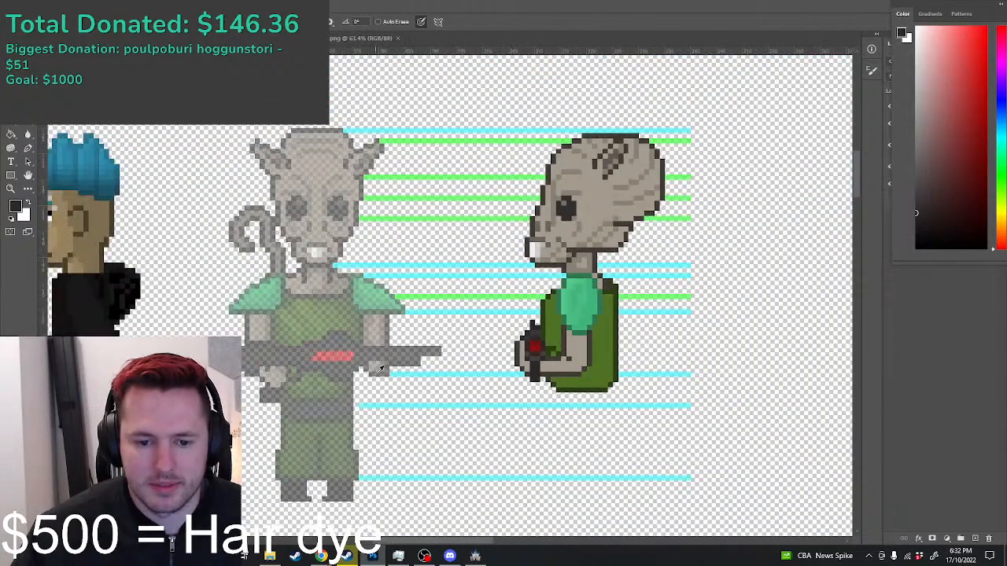
scroll(825, 319, down, 6)
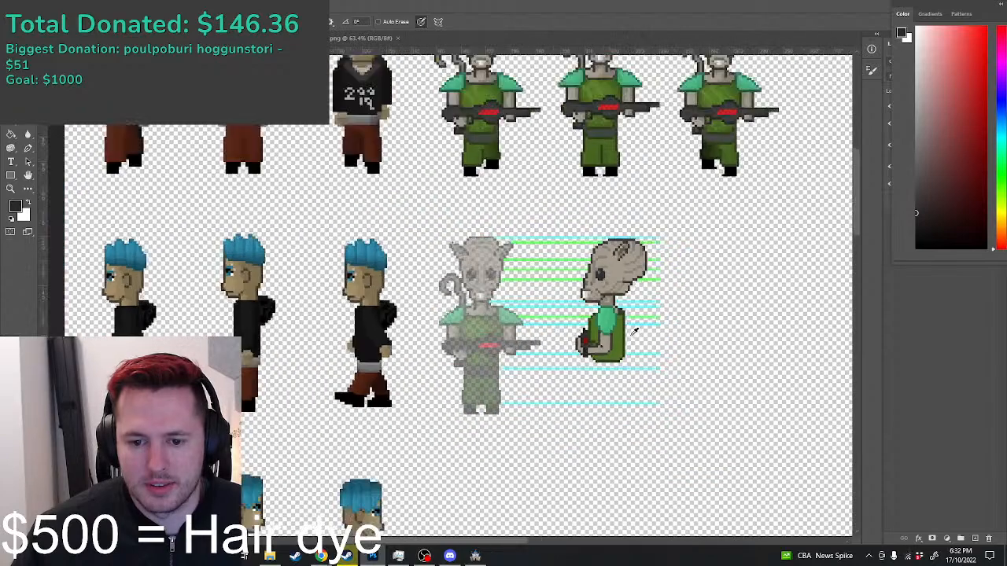
scroll(596, 338, up, 8)
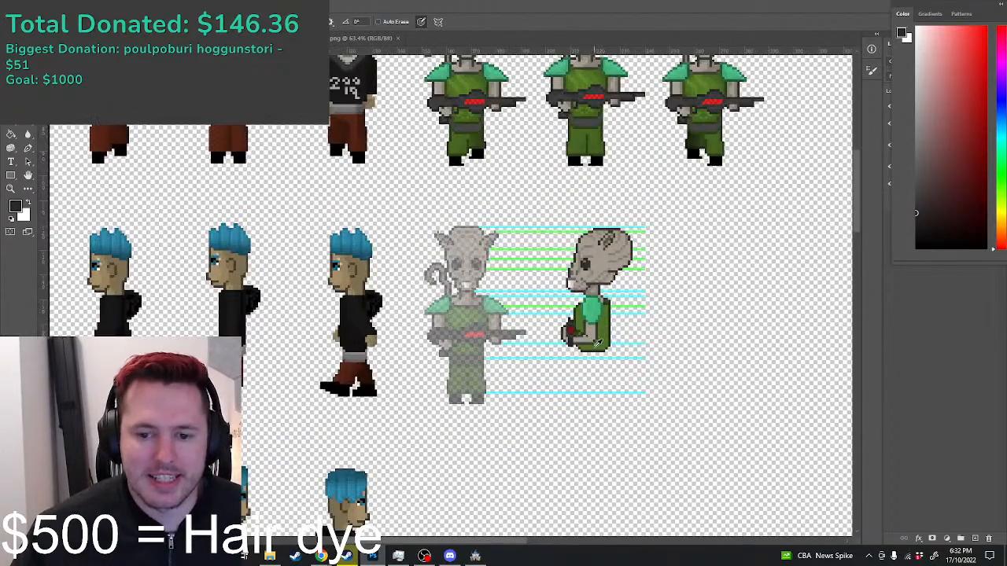
scroll(606, 247, up, 3)
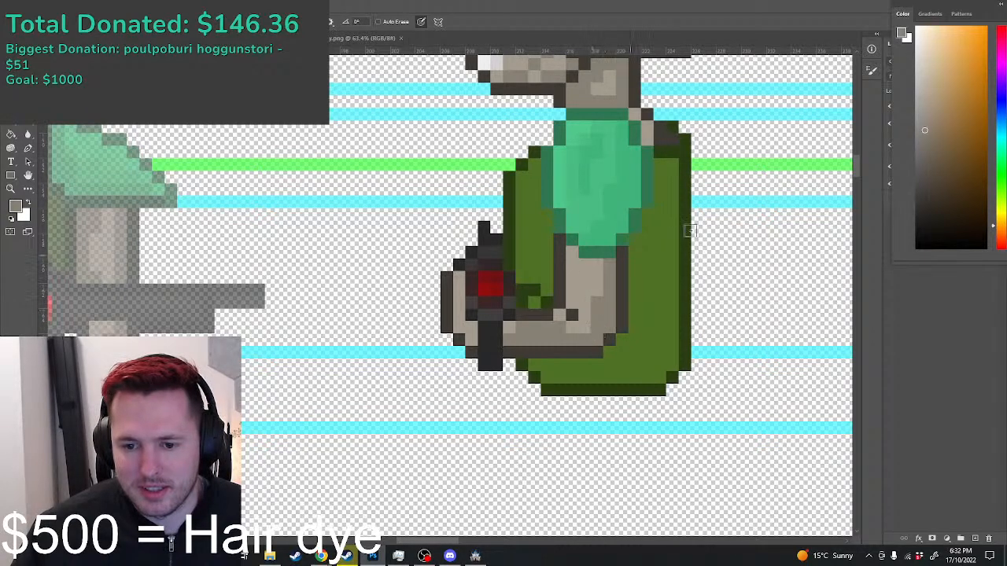
alt+click(601, 275)
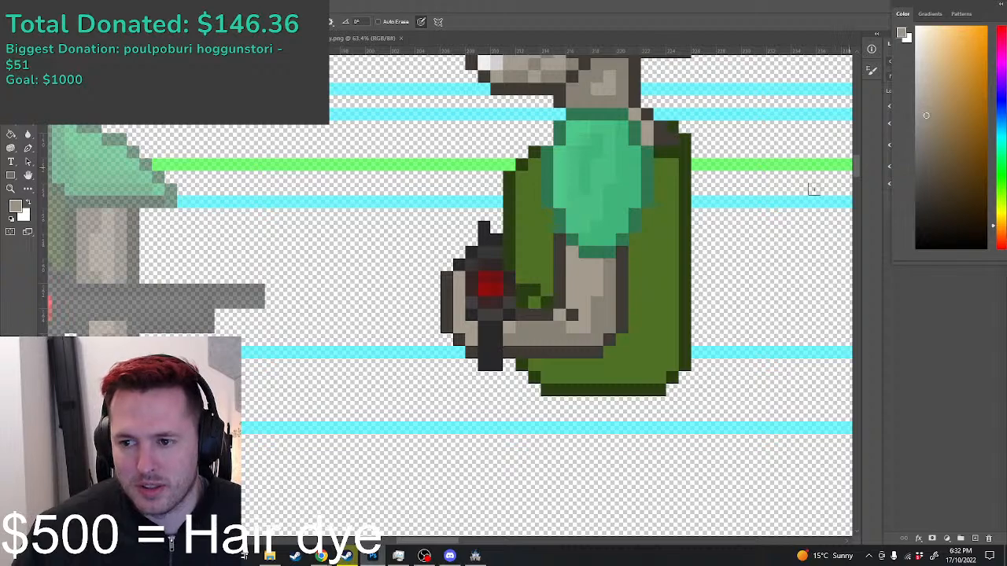
drag(595, 268, 588, 284)
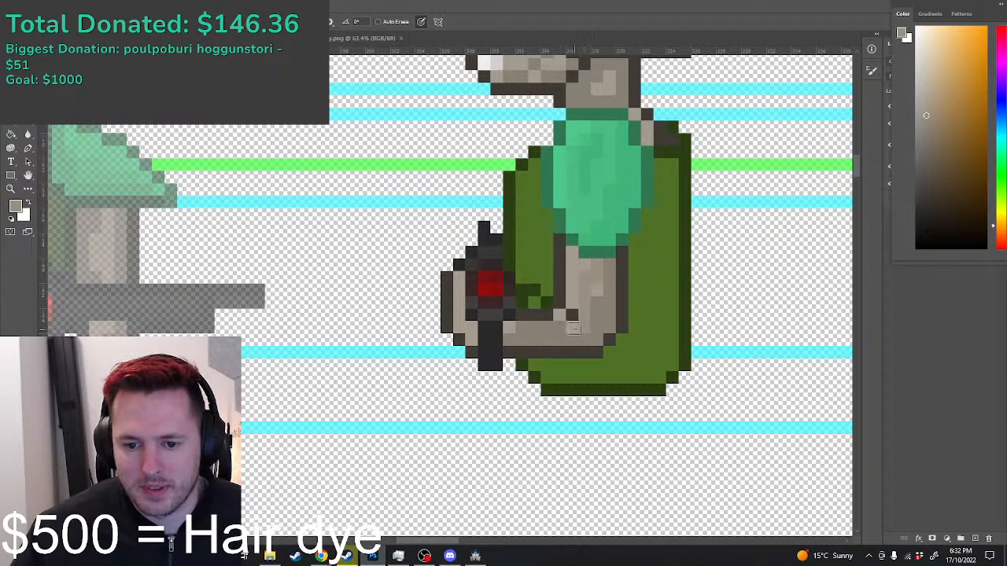
scroll(475, 329, down, 4)
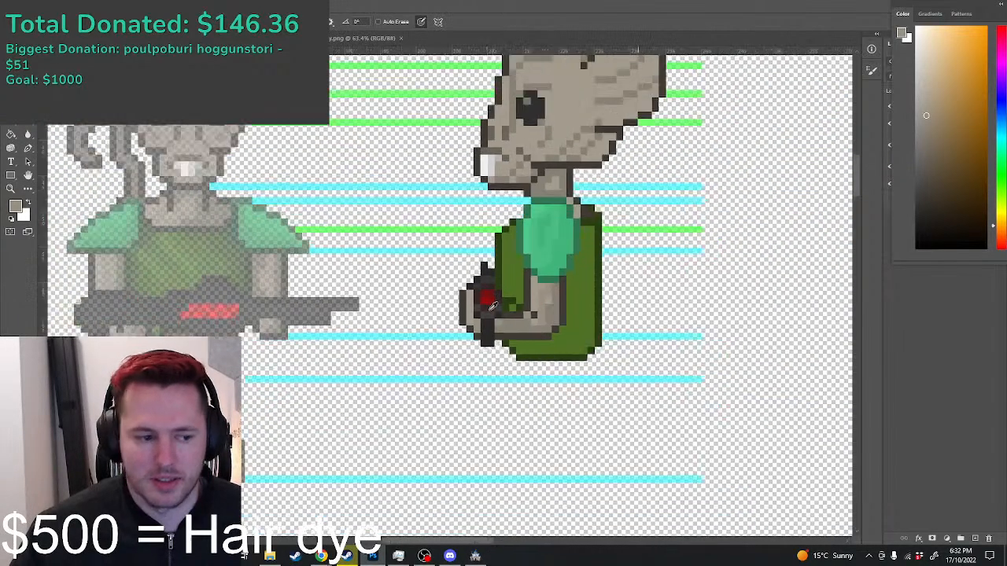
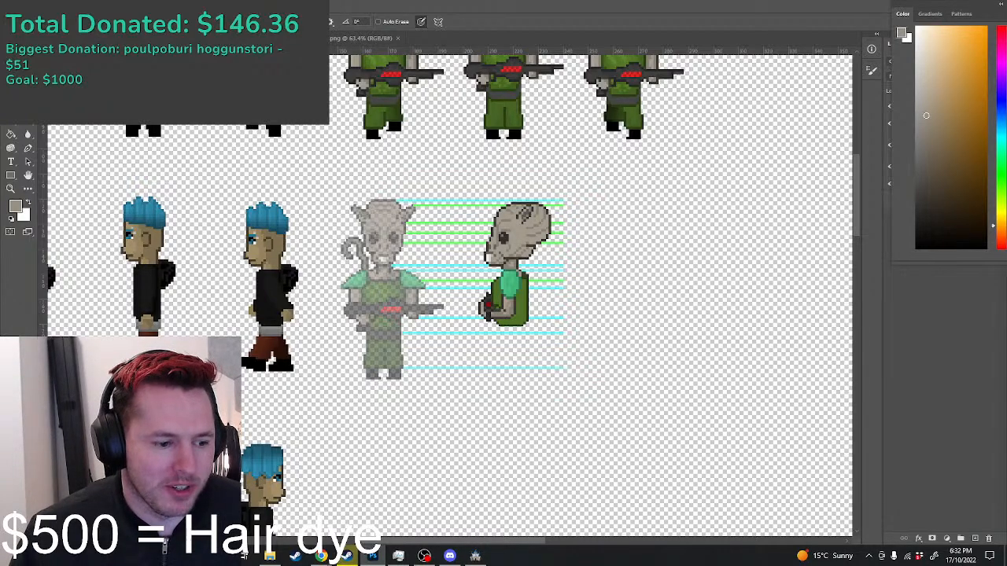
scroll(394, 234, down, 3)
scroll(393, 234, up, 6)
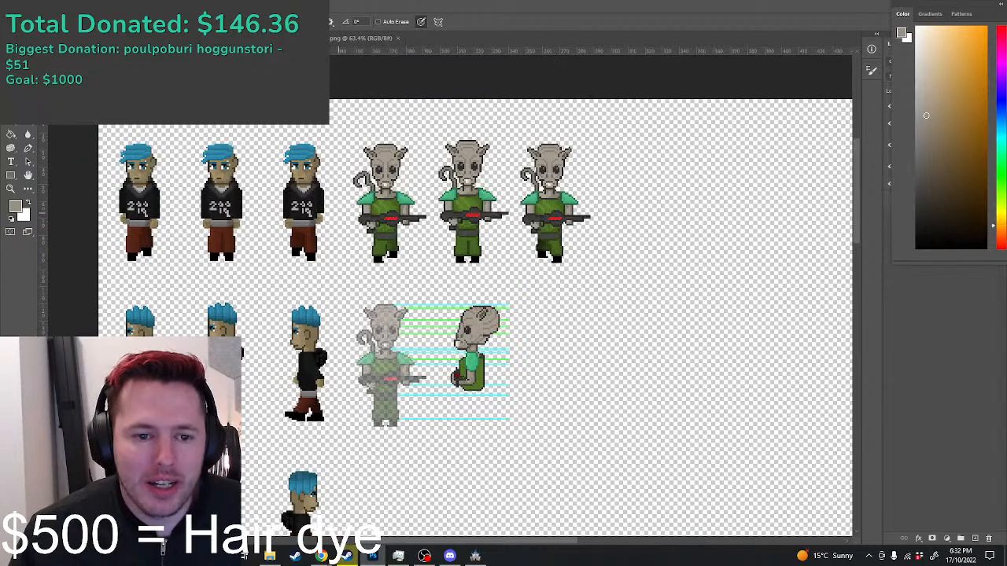
scroll(345, 211, up, 4)
scroll(351, 222, down, 3)
scroll(352, 221, up, 2)
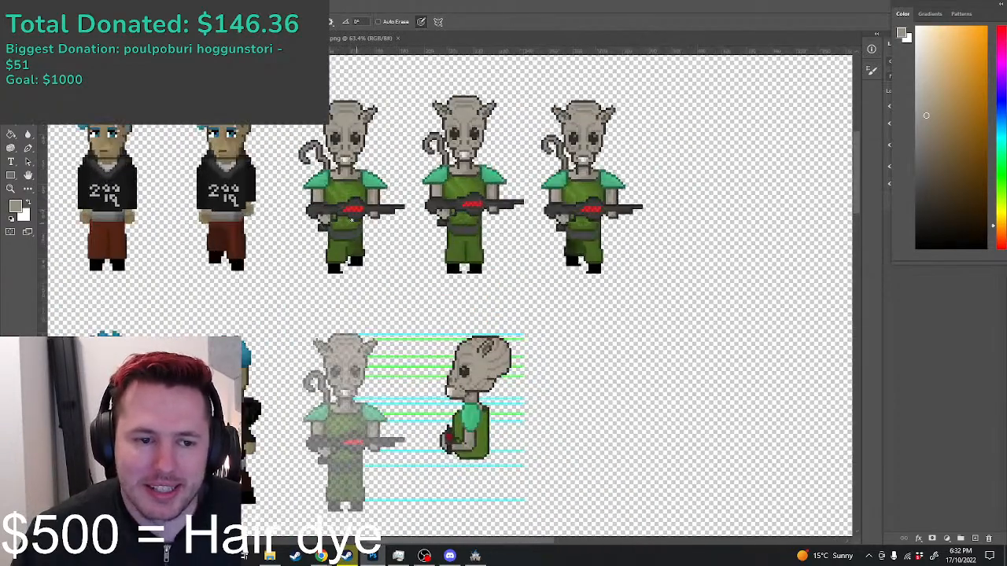
key(m)
scroll(293, 198, down, 2)
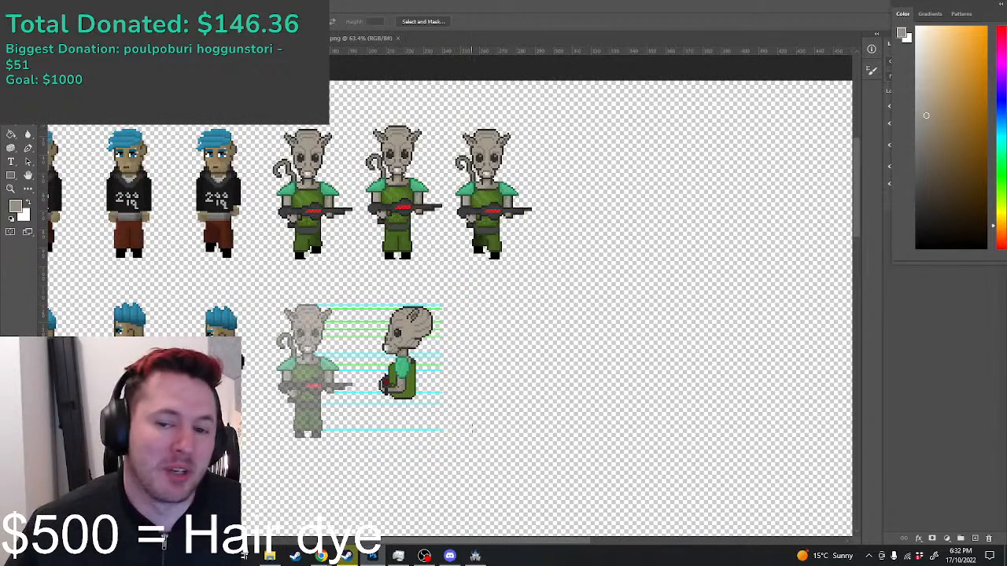
scroll(405, 346, up, 1)
key(b)
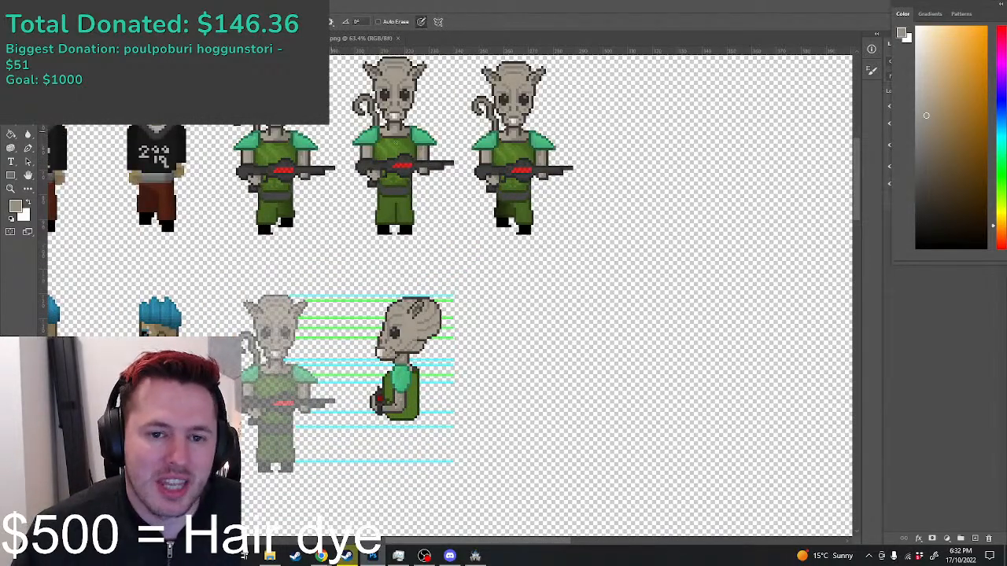
Step: Sample the darker green from a front-view alien's torso and pencil a shadow edge on the side-view torso beneath the elbow
scroll(444, 173, up, 2)
alt+click(603, 145)
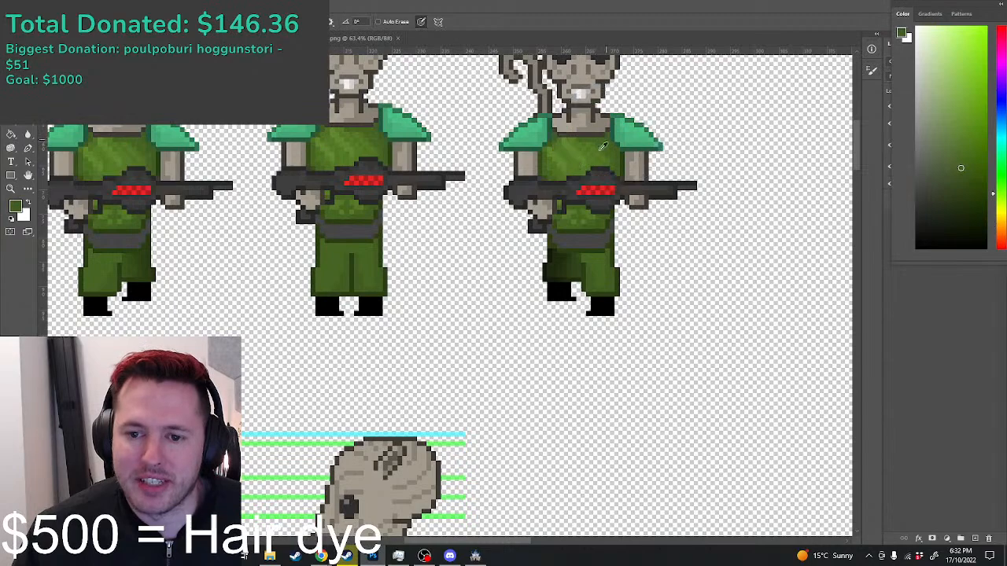
scroll(415, 373, down, 3)
scroll(395, 406, up, 1)
scroll(399, 385, up, 2)
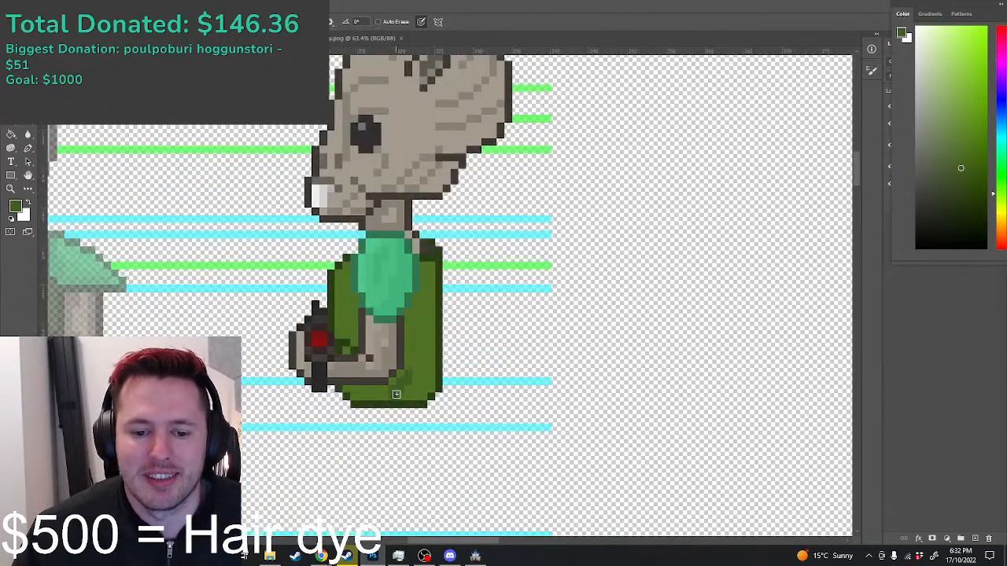
Step: Fill the rear of the side-view torso with the darker green and pencil matching shading onto the chest area
key(g)
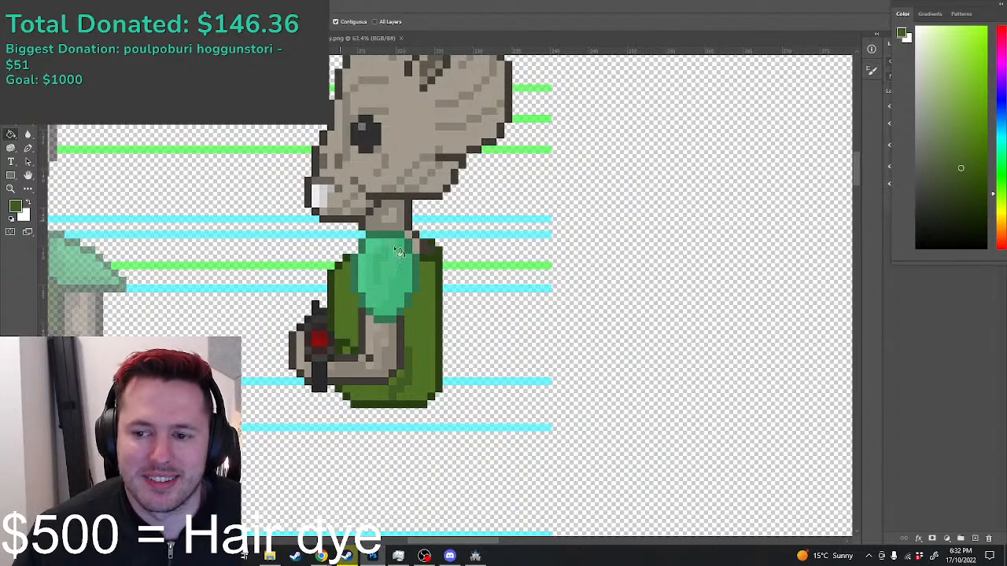
drag(972, 3, 942, 33)
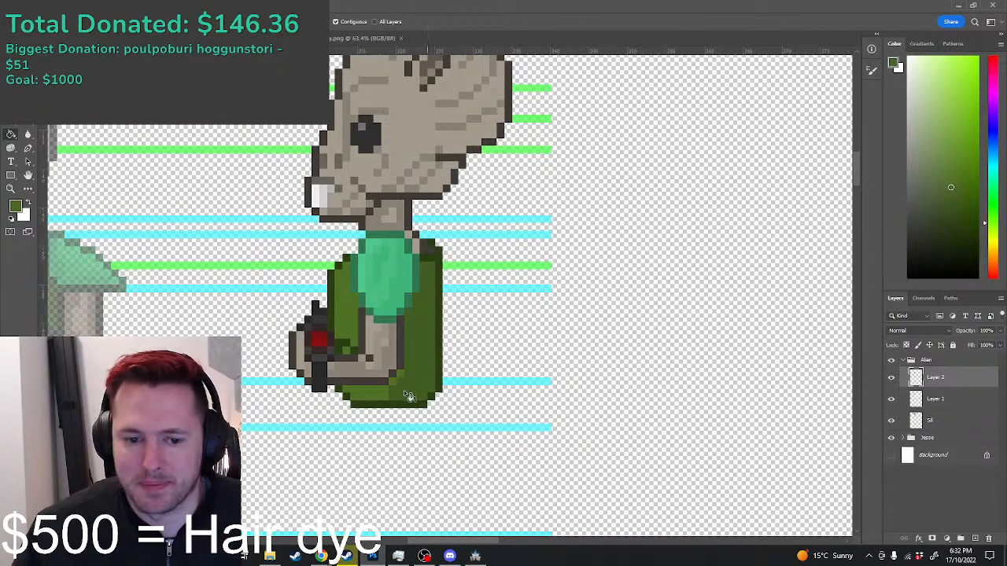
key(b)
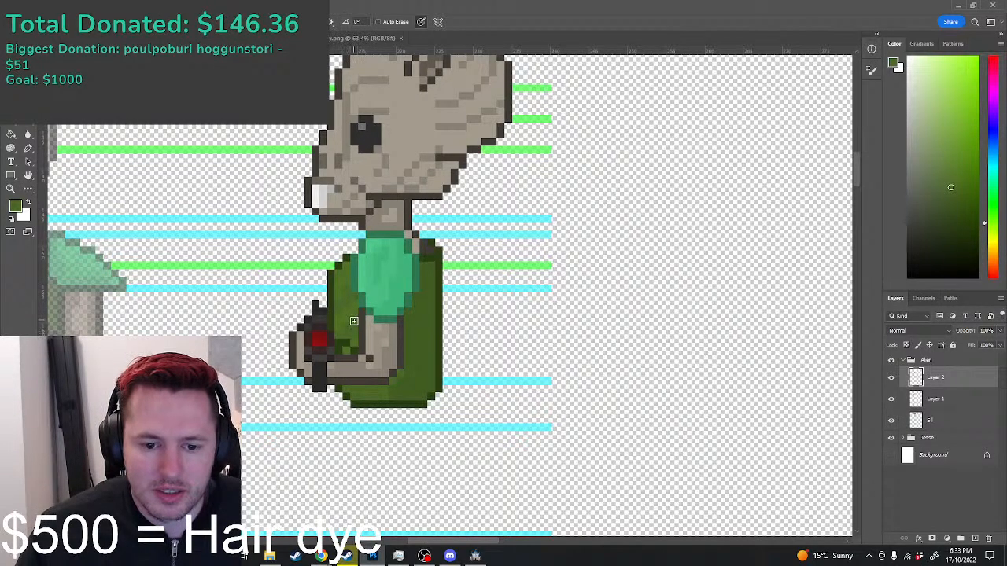
Step: Sample the dark grey of the front-view alien's belt and pencil a belt band beneath the side-view torso down to the guide line
scroll(343, 274, down, 8)
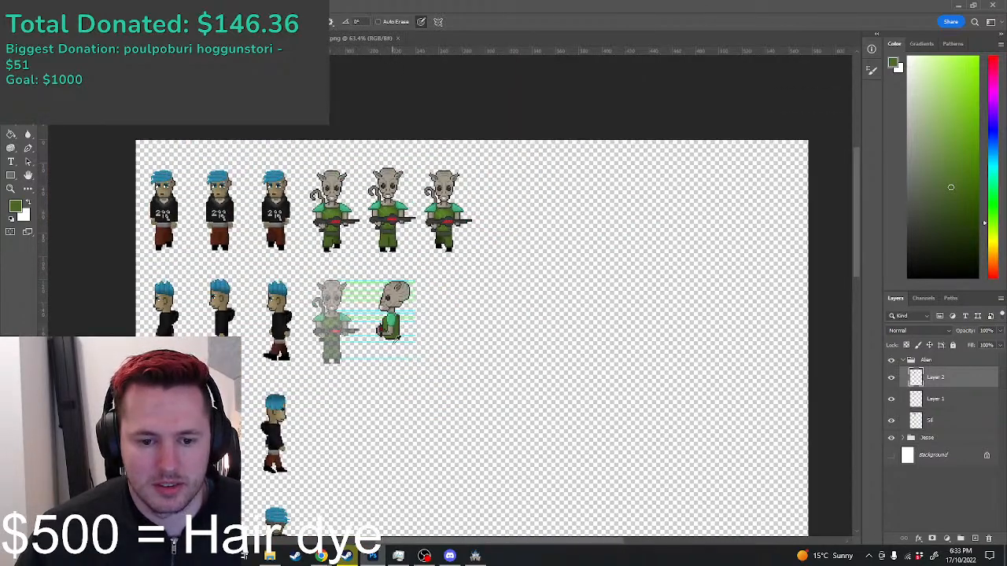
scroll(391, 331, up, 2)
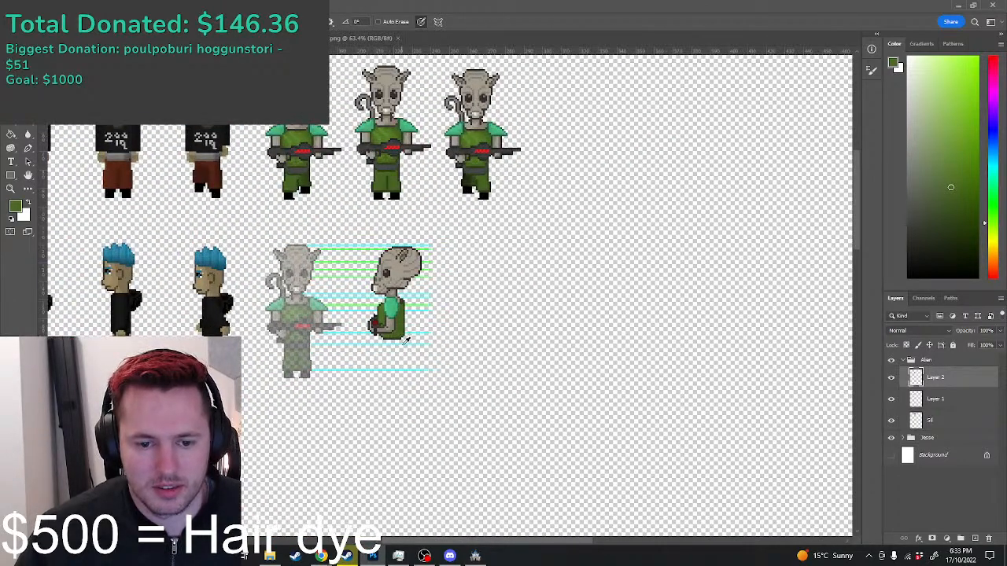
scroll(406, 340, up, 4)
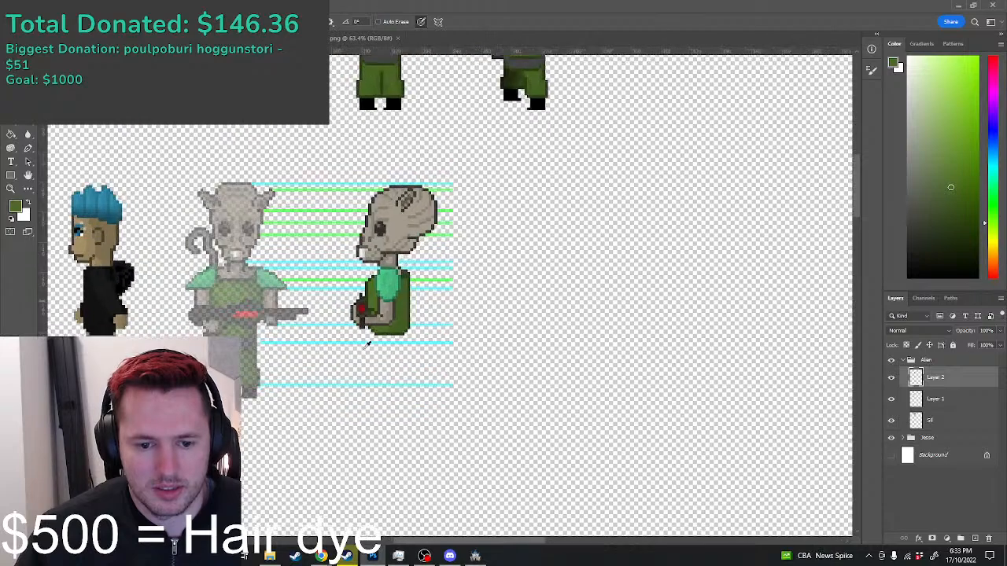
scroll(573, 286, down, 4)
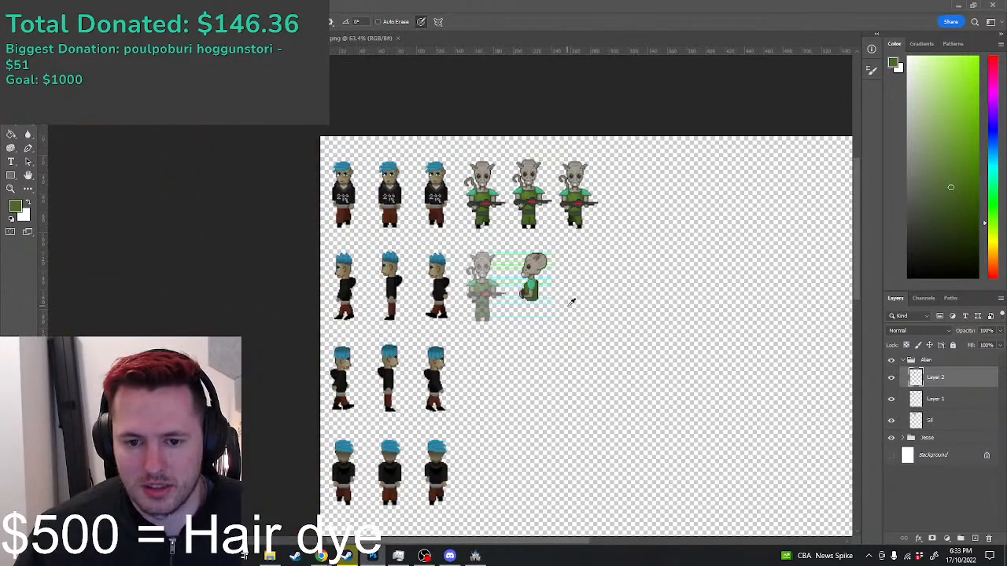
scroll(571, 299, up, 3)
scroll(572, 189, up, 2)
key(d)
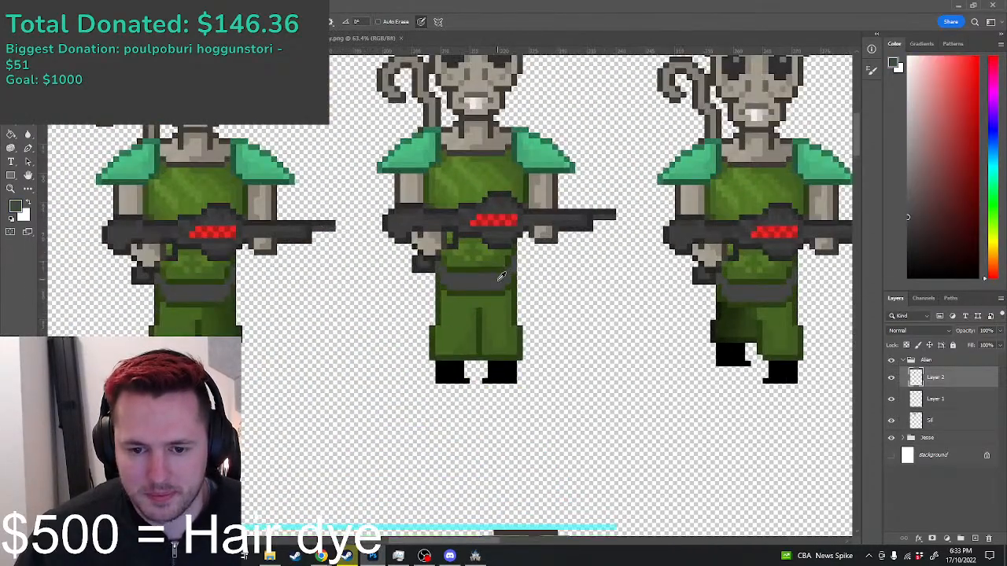
scroll(571, 190, down, 4)
scroll(510, 355, up, 5)
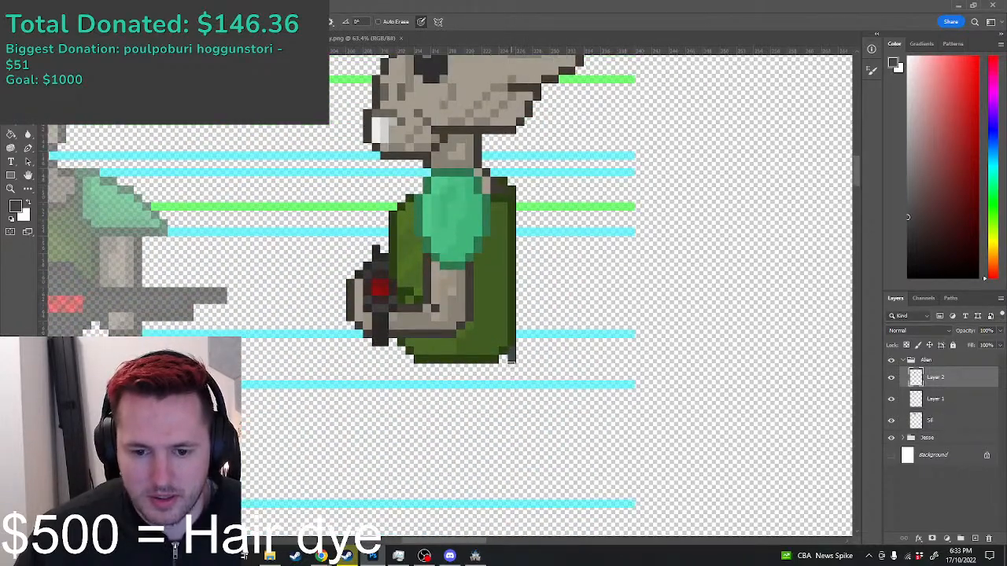
mouse_move(504, 376)
mouse_down()
mouse_move(410, 383)
mouse_move(402, 352)
mouse_move(422, 391)
mouse_move(427, 371)
mouse_move(495, 373)
mouse_move(429, 376)
mouse_move(488, 369)
mouse_up()
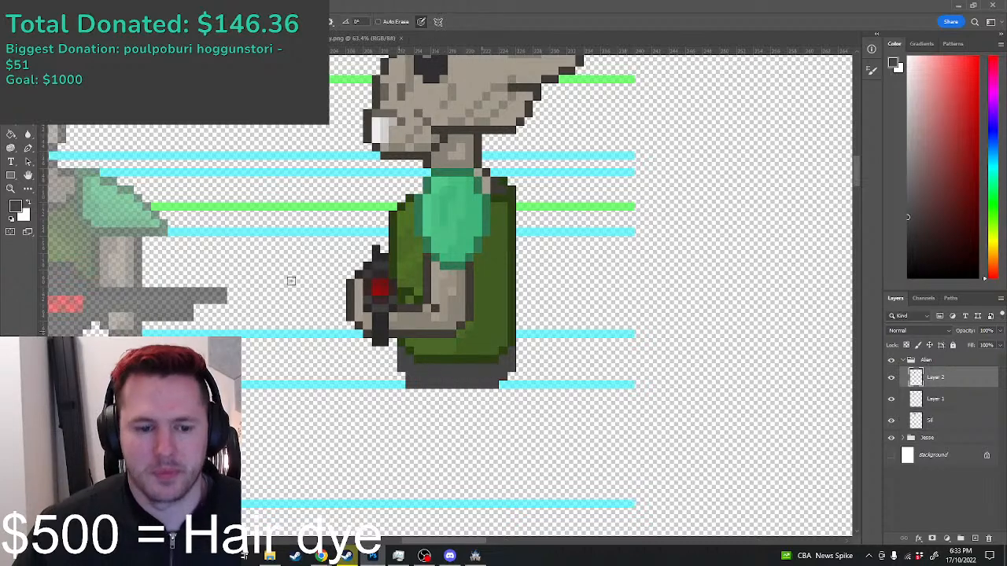
Step: Select the belt's front lower corner with the marquee, delete its pixels to round it off and deselect
key(m)
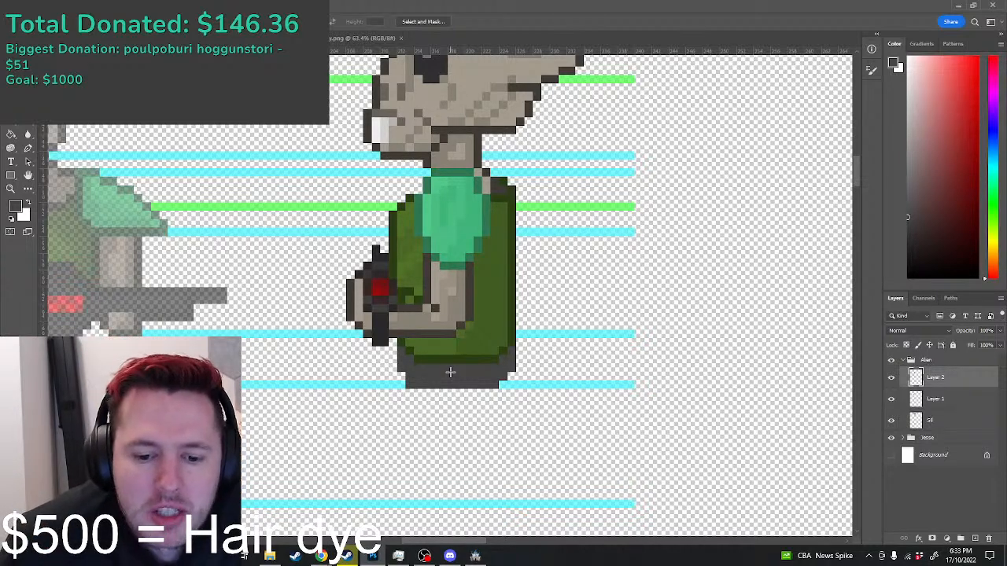
drag(398, 404, 412, 383)
key(Delete)
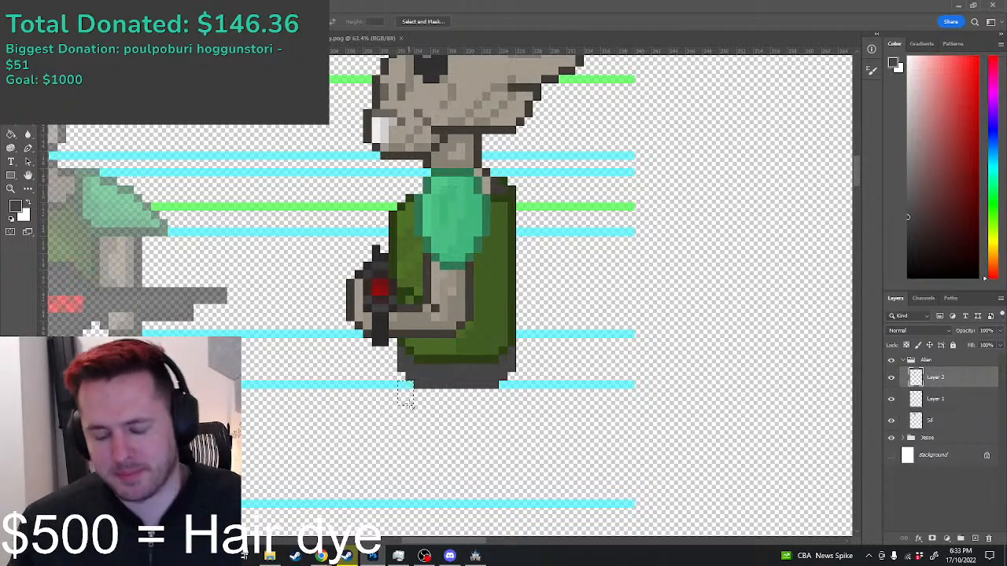
click(678, 333)
click(474, 206)
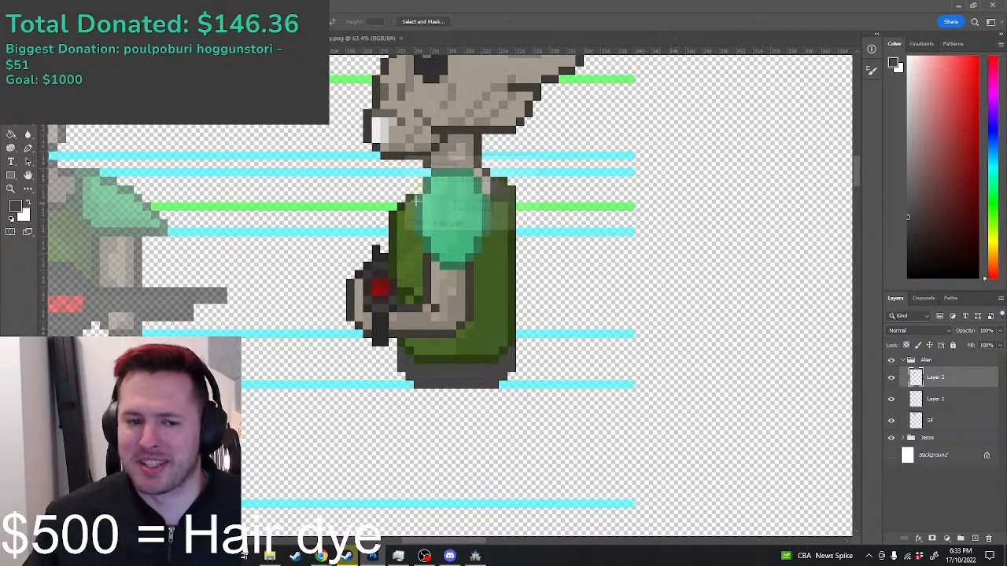
Step: Sample the torso's dark green outline colour and pencil a one-pixel line along the underside of the belt
scroll(477, 298, down, 2)
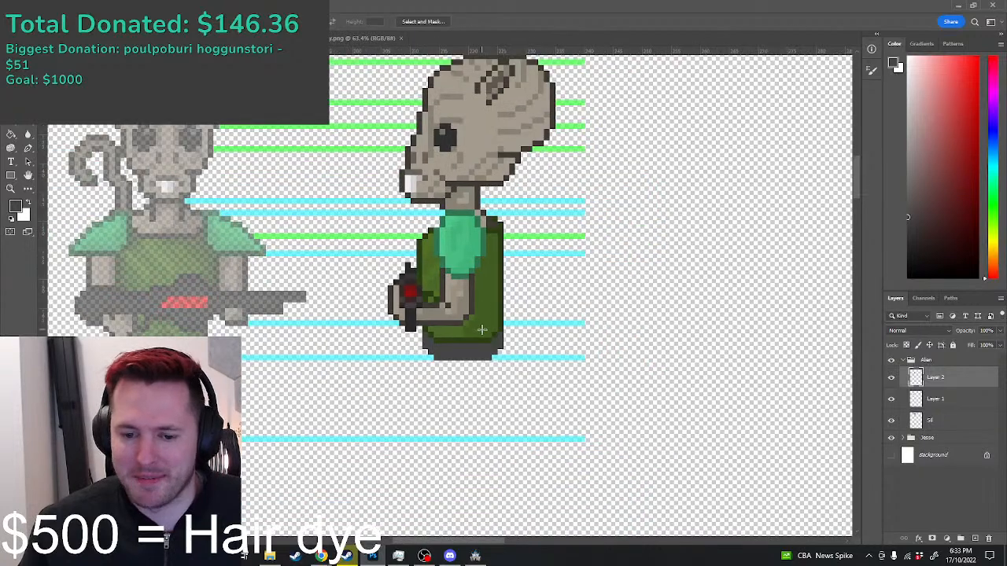
scroll(481, 331, up, 2)
key(b)
alt+click(425, 333)
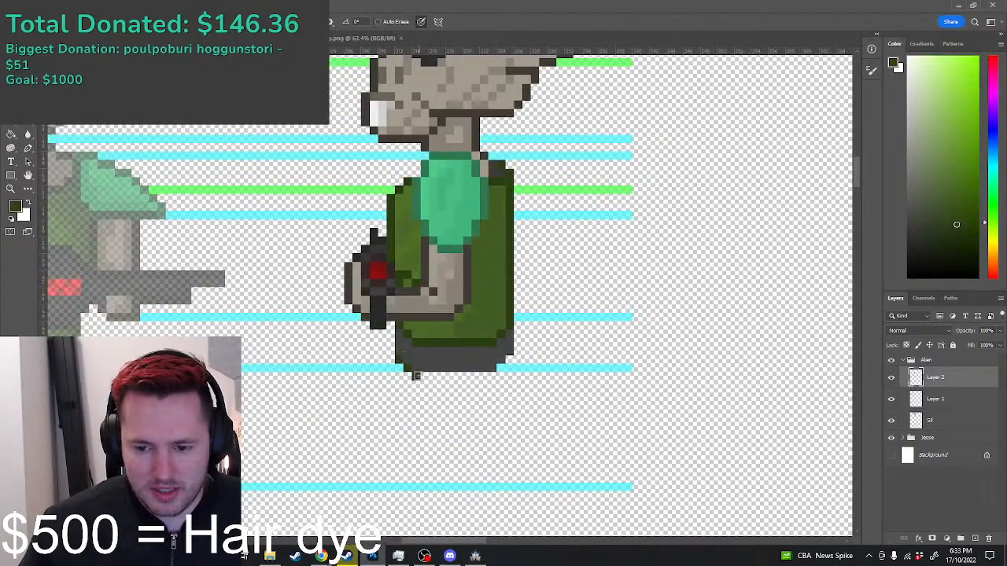
drag(417, 376, 491, 377)
Step: Pencil the side-view trouser outline in dark green, tapering from the belt down to the lower guide line
scroll(507, 360, down, 3)
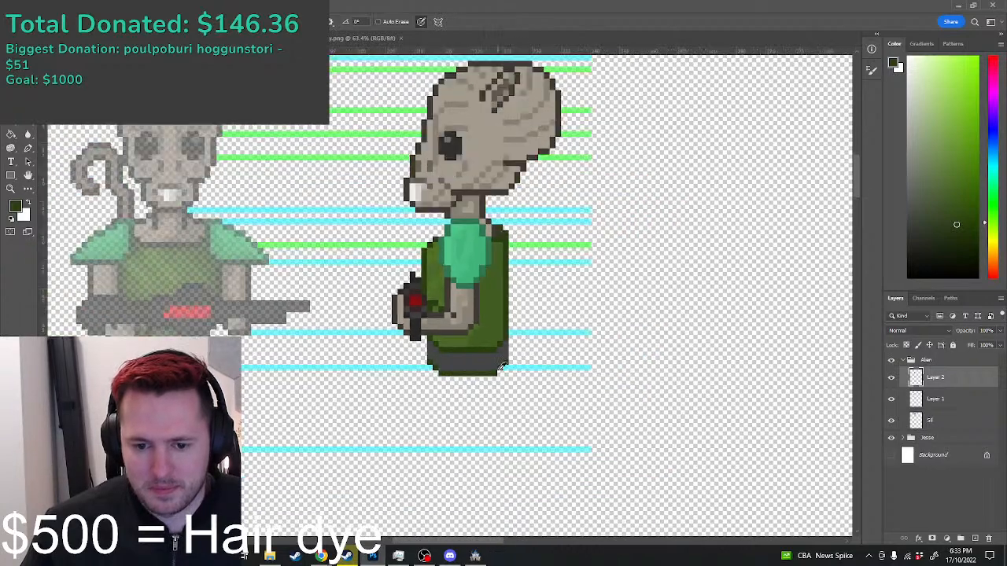
scroll(504, 382, up, 2)
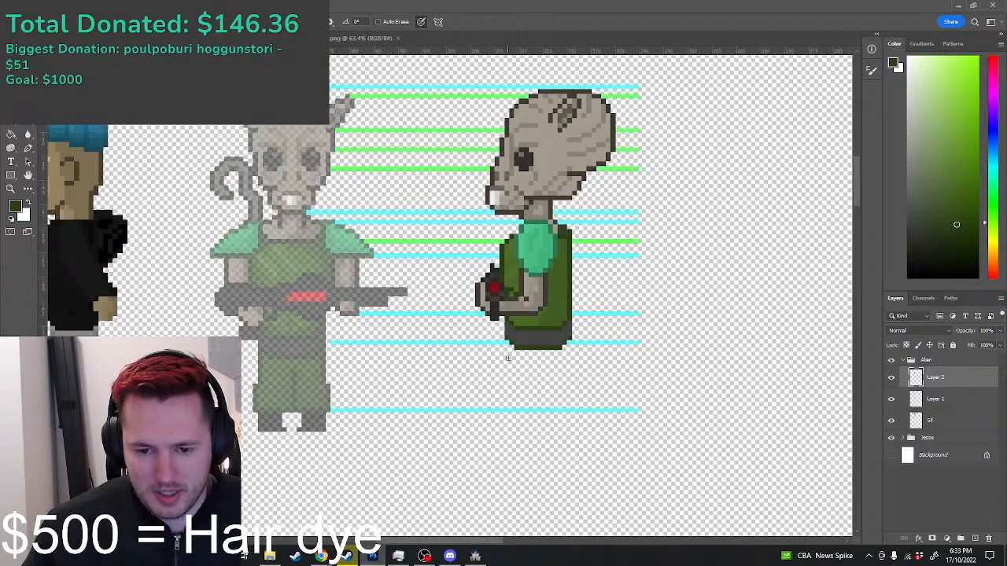
drag(508, 348, 520, 407)
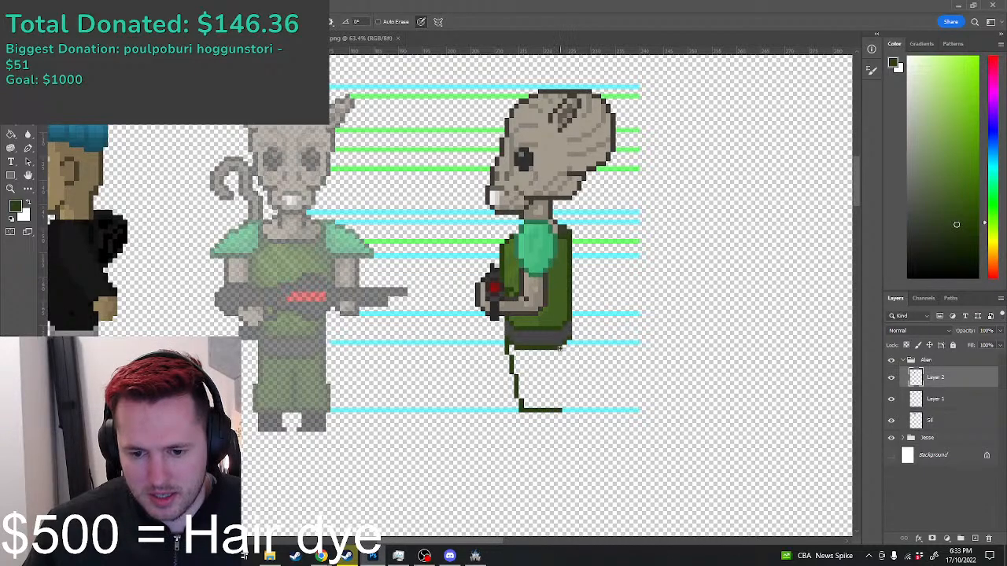
shift+click(566, 347)
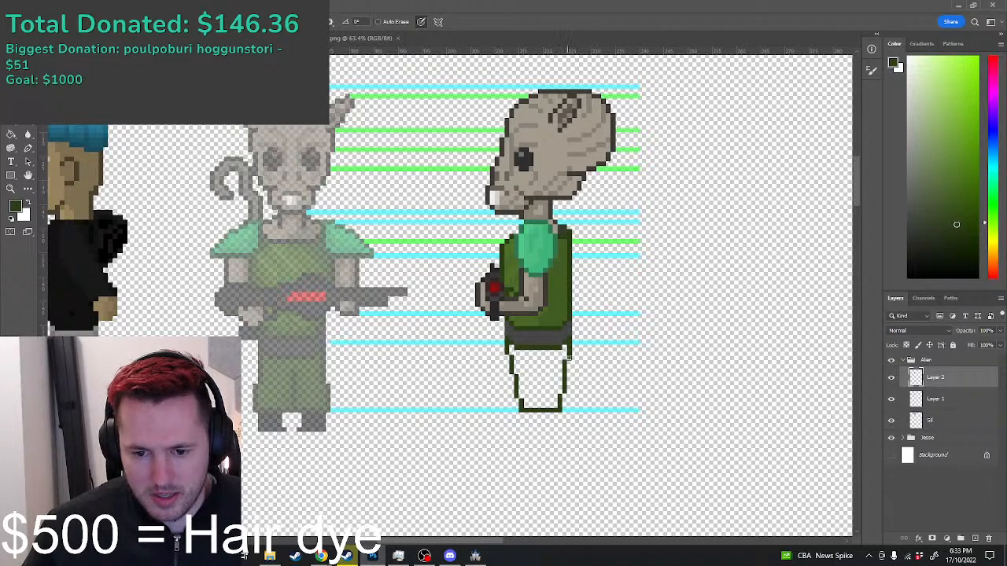
scroll(567, 360, up, 2)
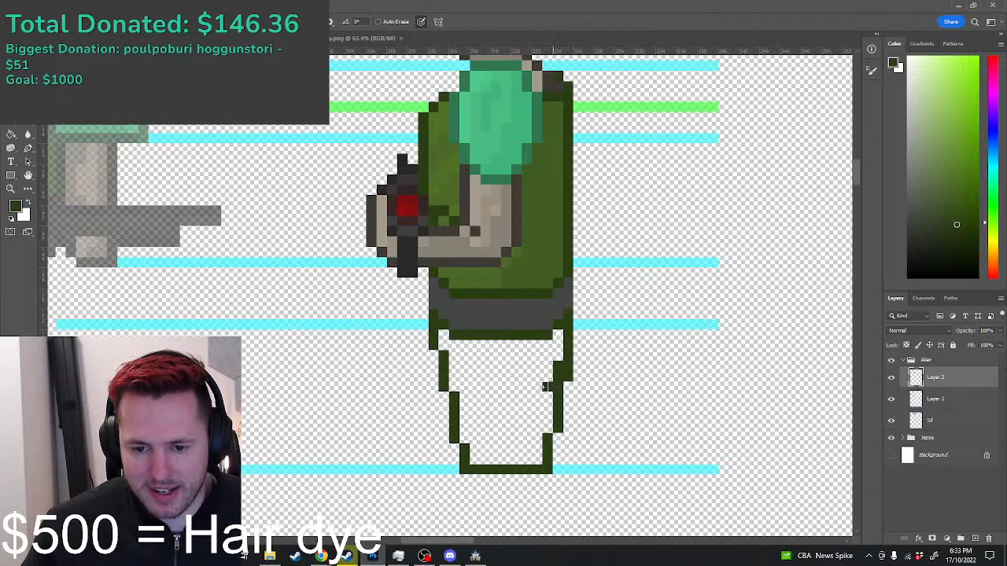
Step: Pencil a narrower rear edge for the lower trouser leg, then marquee and delete the old outline pixels behind it
drag(544, 386, 532, 454)
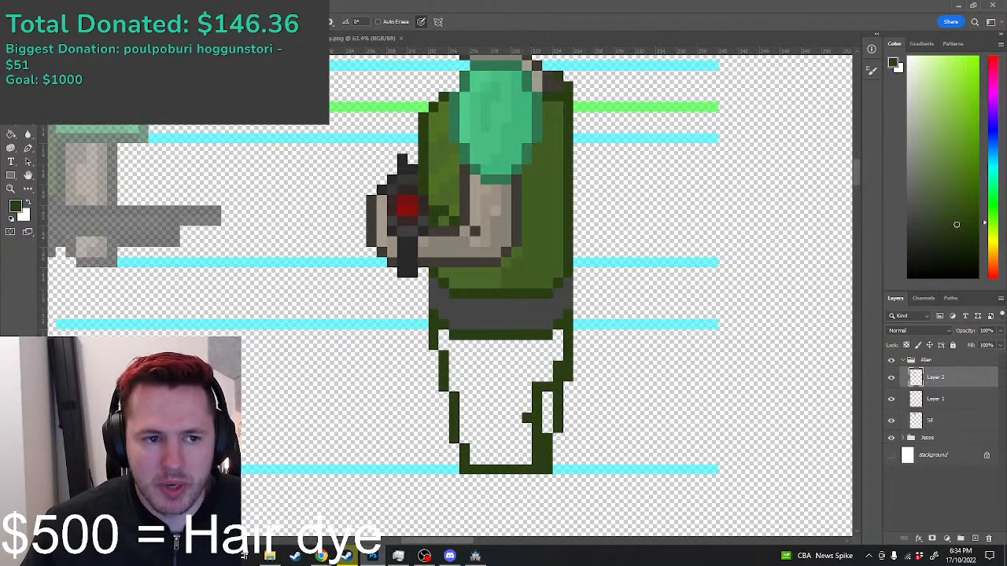
key(m)
drag(543, 391, 594, 486)
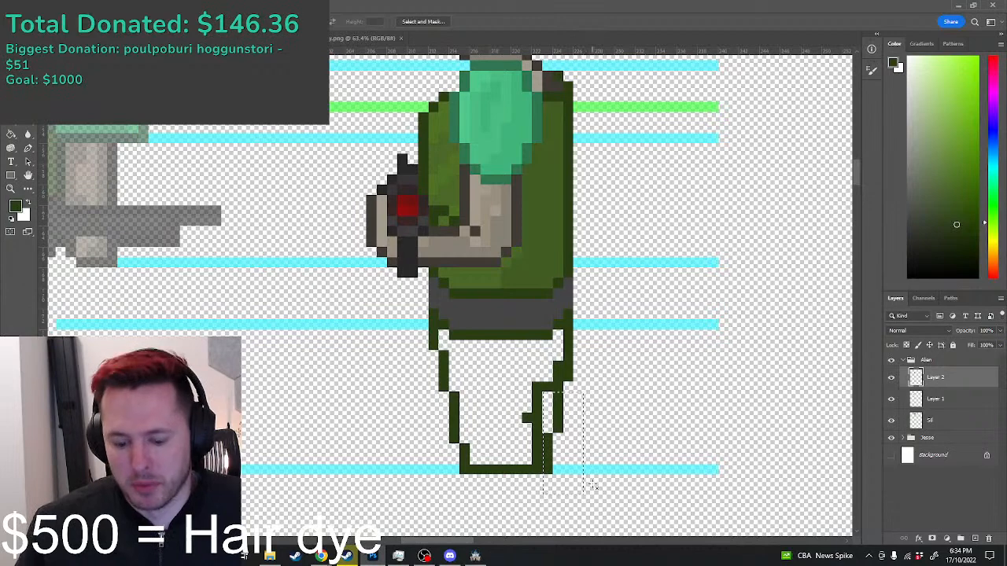
key(Delete)
key(ctrl+d)
scroll(614, 425, down, 1)
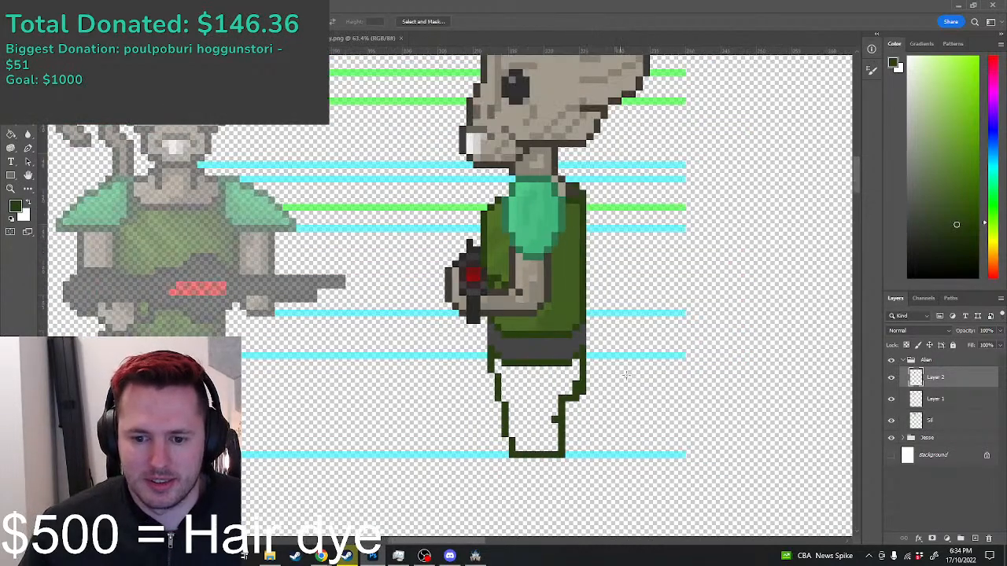
Step: Sample the darker green of the torso's rear and pencil shading along the trousers' hem, rear edge and waist
scroll(626, 373, up, 1)
key(b)
scroll(609, 336, down, 3)
alt+click(579, 338)
scroll(554, 437, up, 4)
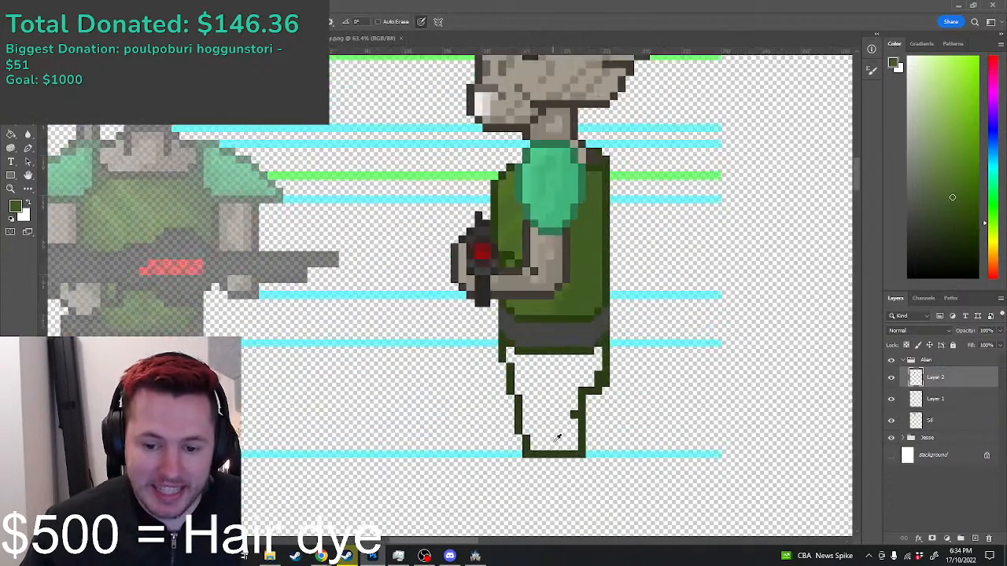
scroll(555, 438, up, 4)
click(525, 449)
shift+click(579, 450)
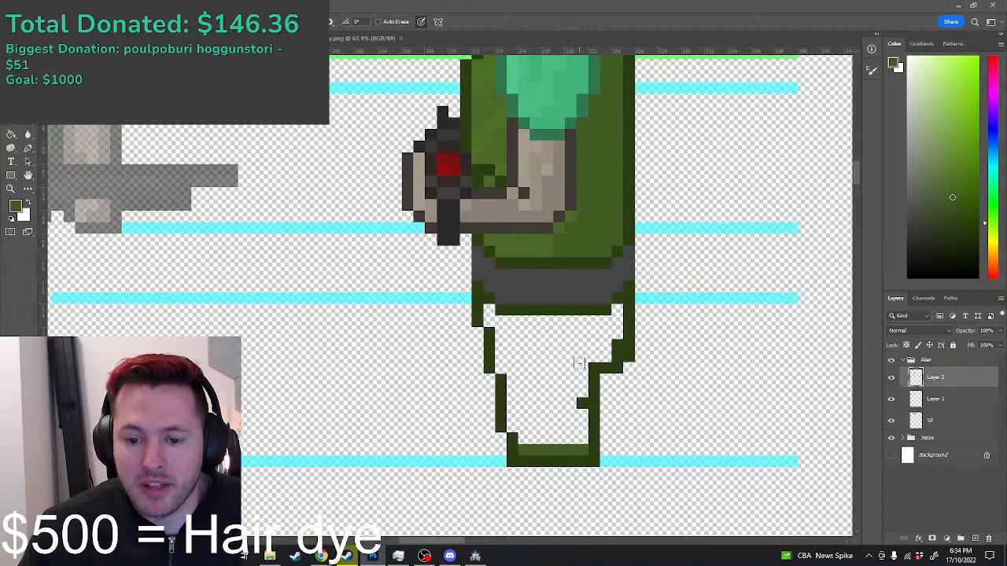
shift+click(579, 362)
mouse_move(615, 354)
mouse_down()
mouse_move(615, 310)
mouse_move(580, 349)
mouse_move(598, 351)
mouse_move(607, 337)
mouse_move(568, 332)
mouse_move(591, 326)
mouse_move(504, 315)
mouse_up()
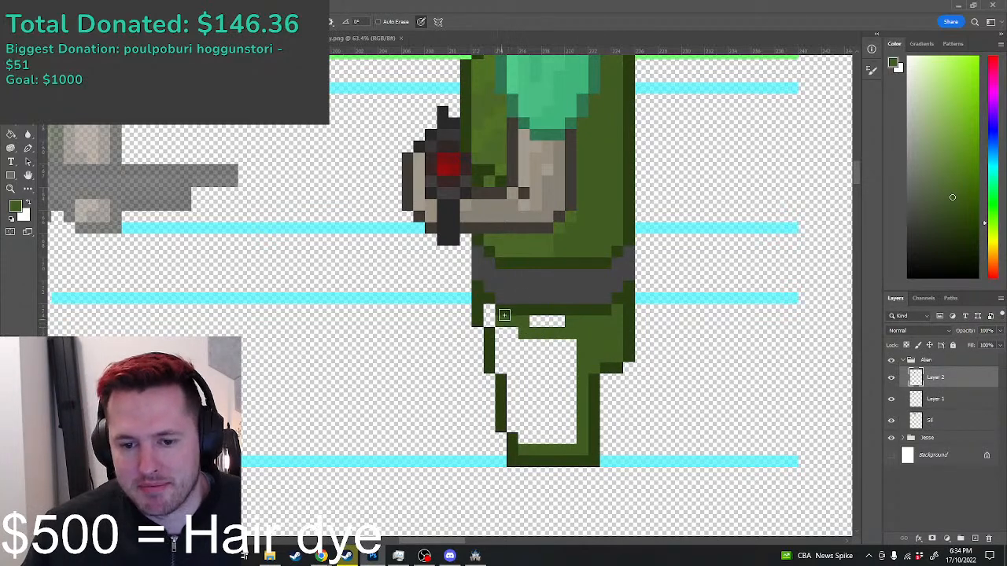
Step: Sample the lighter green at the torso's lower front and fill the trouser interior with the Paint Bucket
alt+click(540, 250)
click(11, 135)
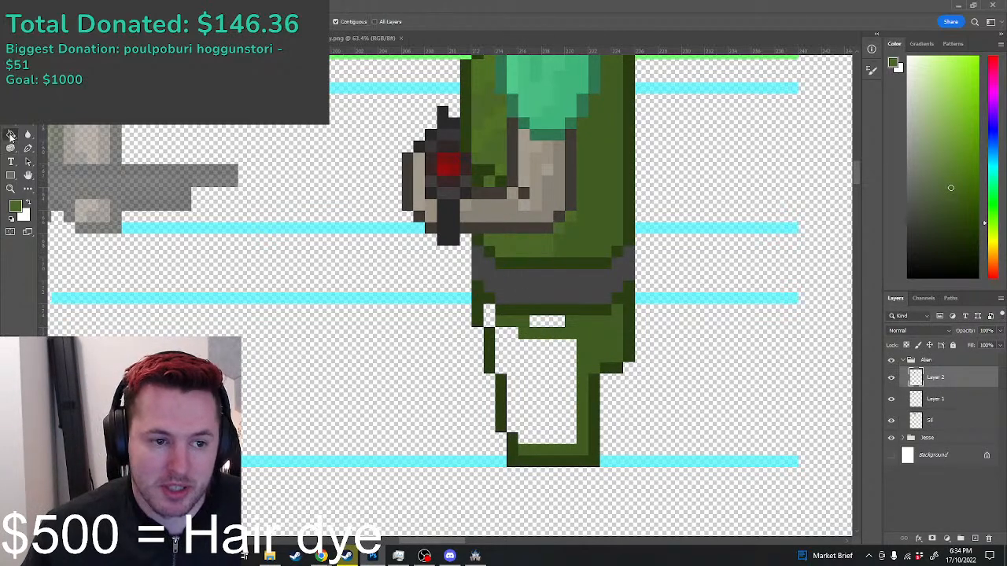
click(560, 400)
click(581, 335)
click(544, 324)
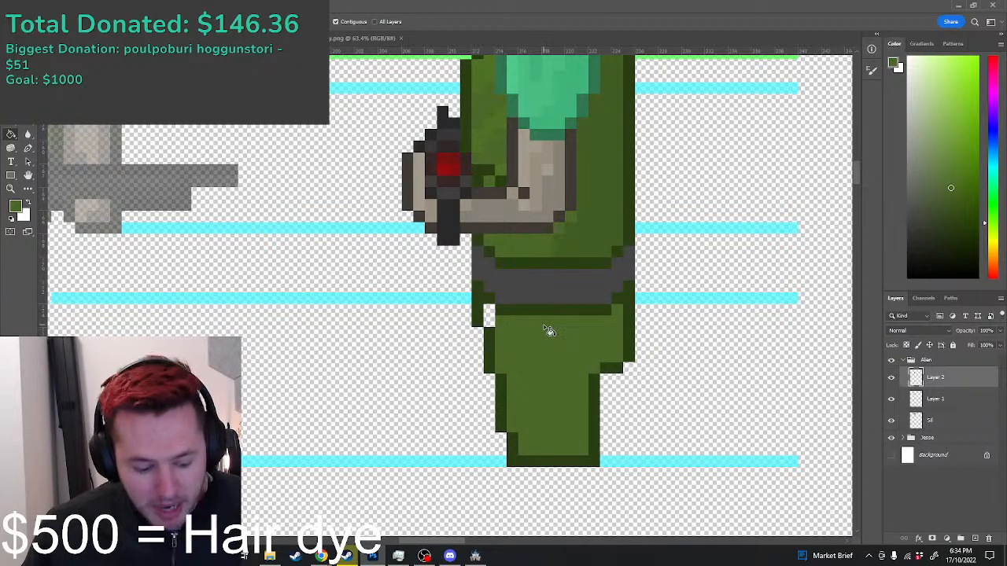
Step: Sample the torso's darker green and pencil a crease on the upper trousers and shading down the lower leg's rear edge
key(b)
alt+click(595, 225)
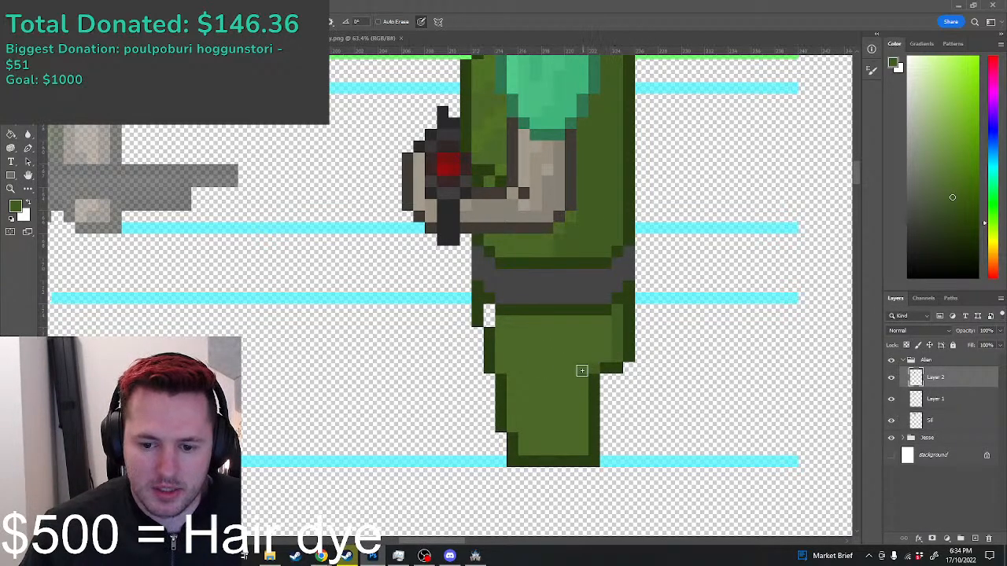
drag(582, 381, 584, 441)
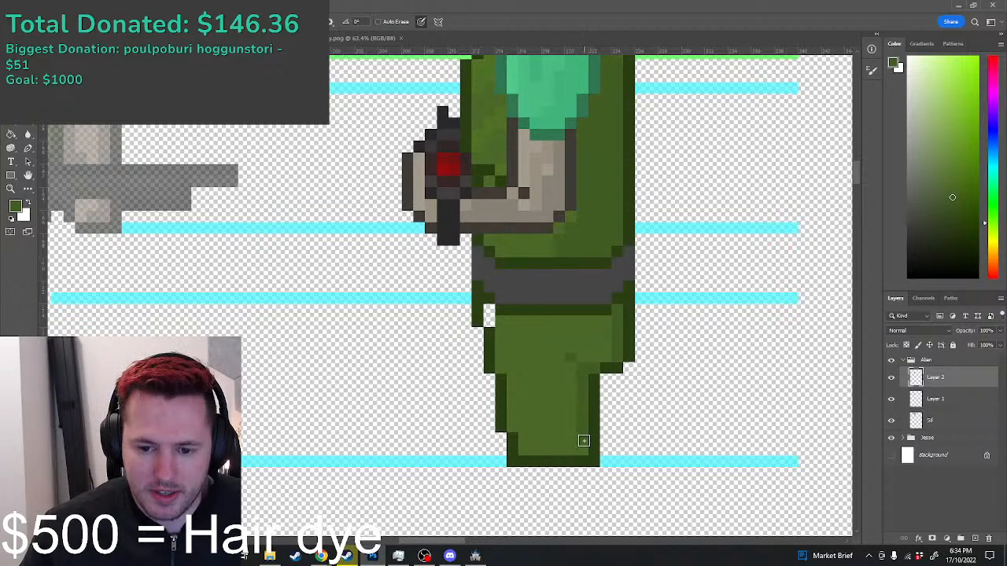
scroll(593, 401, down, 3)
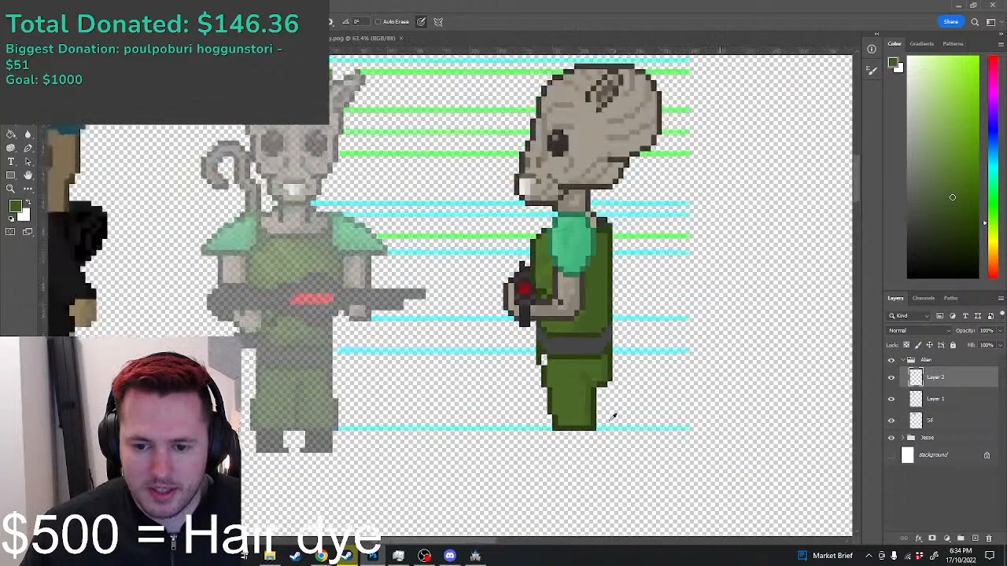
scroll(613, 417, down, 3)
scroll(598, 405, up, 4)
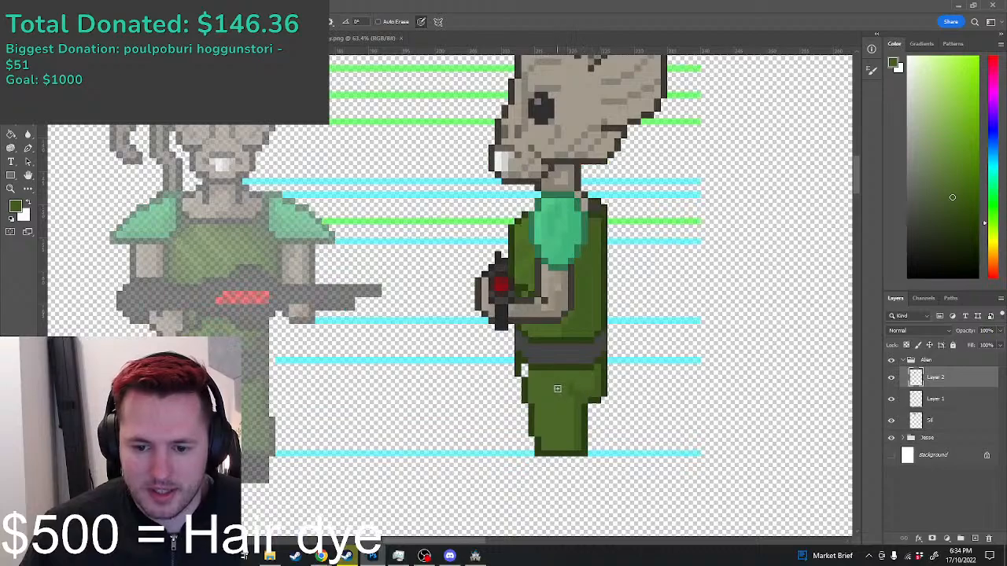
Step: Fill the empty pixel gap at the trousers' front waist with the lighter trouser green
scroll(621, 397, down, 3)
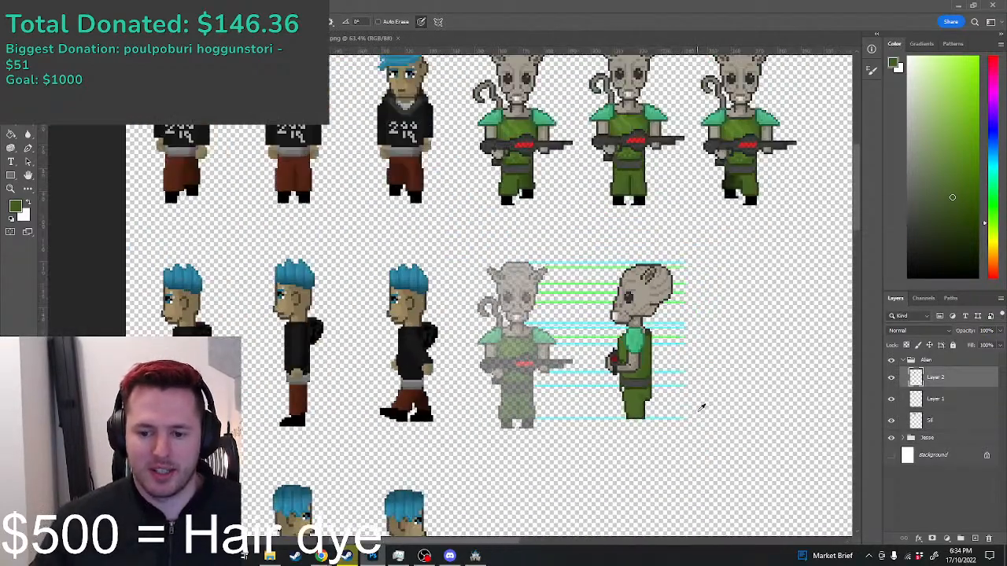
scroll(704, 413, up, 4)
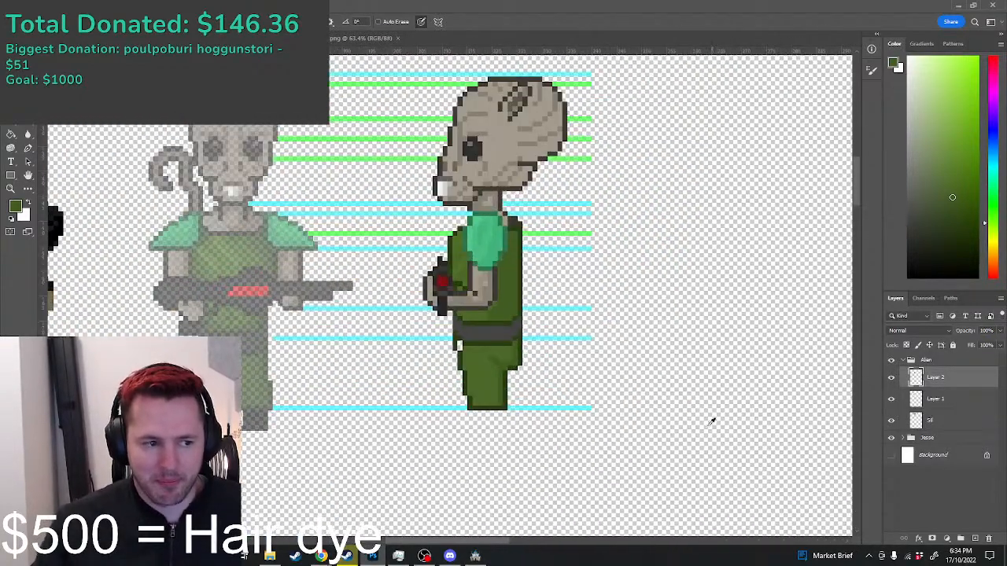
scroll(493, 375, up, 4)
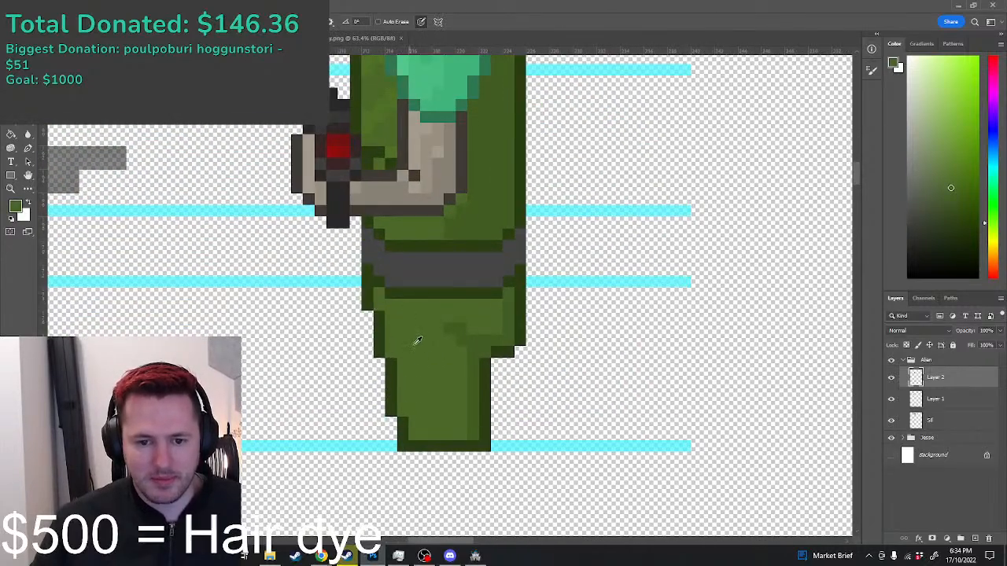
scroll(417, 343, down, 6)
Step: Choose black and pencil a boot beneath the trouser leg, with its toe extending forward of the hem
scroll(318, 401, up, 4)
click(908, 270)
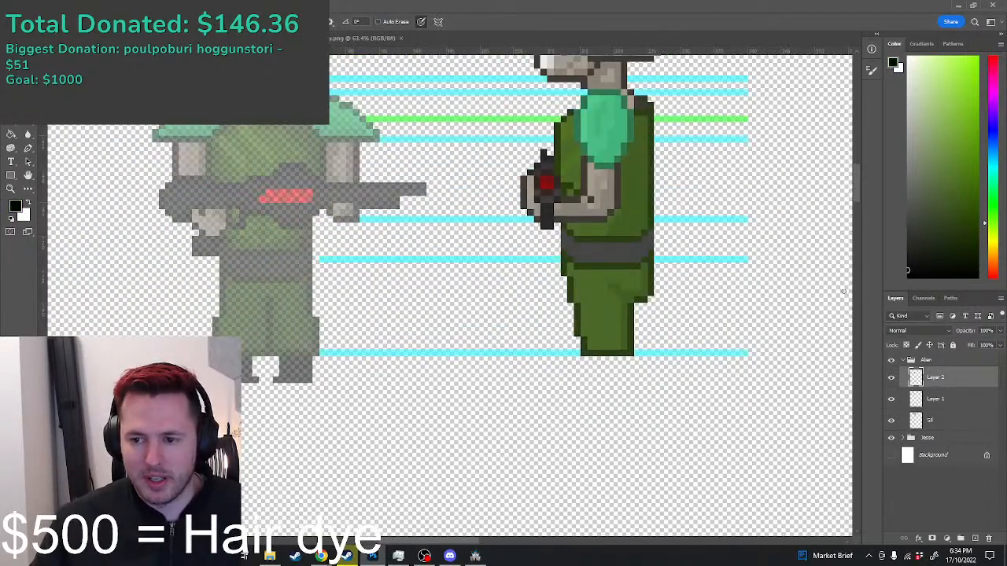
scroll(611, 351, up, 3)
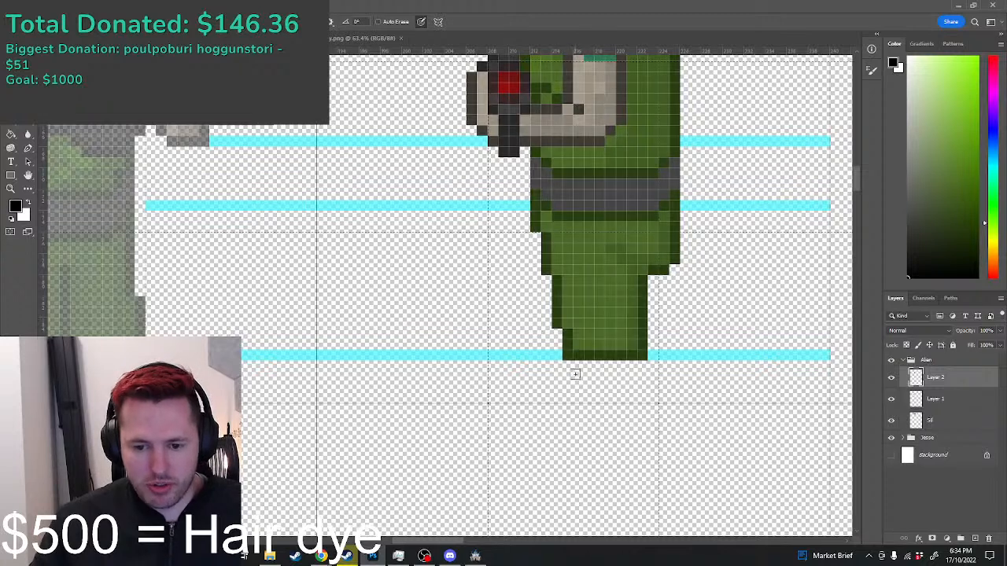
mouse_move(568, 365)
mouse_down()
mouse_move(635, 366)
mouse_move(570, 370)
mouse_move(645, 379)
mouse_move(634, 400)
mouse_move(599, 394)
mouse_move(615, 369)
mouse_move(637, 397)
mouse_move(587, 398)
mouse_move(583, 375)
mouse_move(634, 366)
mouse_move(589, 382)
mouse_move(643, 390)
mouse_move(599, 397)
mouse_move(543, 398)
mouse_move(535, 386)
mouse_move(580, 387)
mouse_move(527, 398)
mouse_up()
key(ctrl+z)
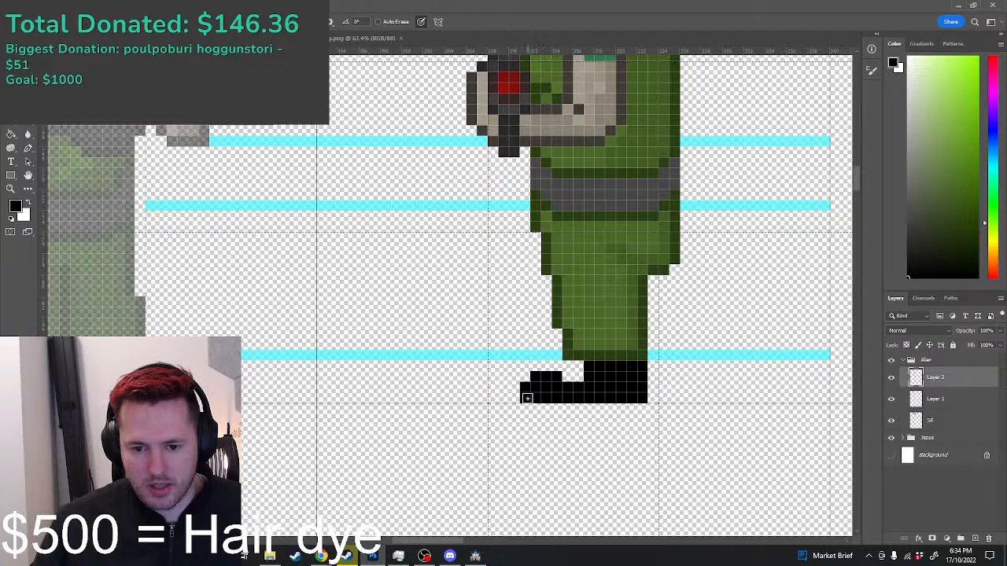
Step: Build up the boot's instep and toe with extra black pixels
scroll(574, 391, down, 5)
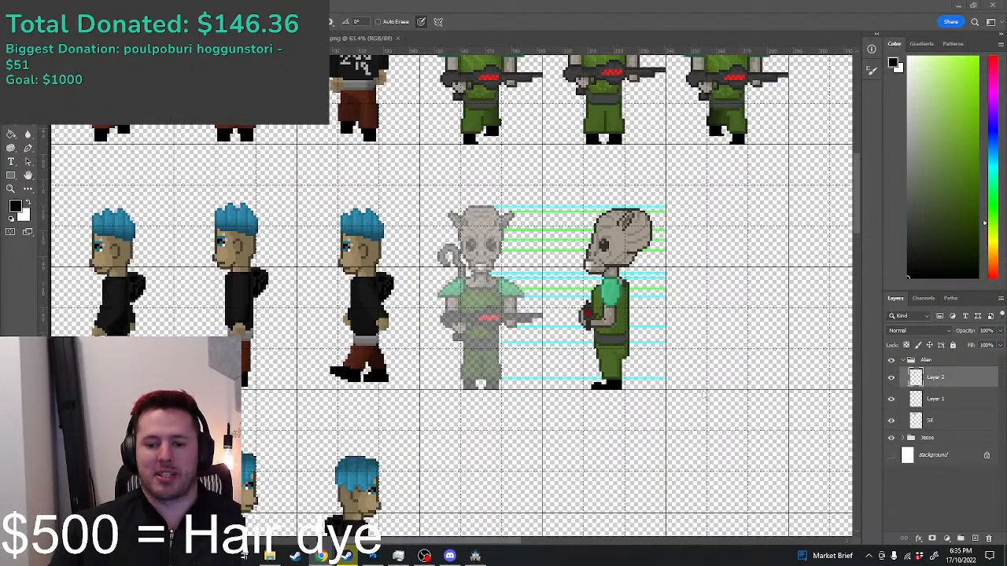
scroll(646, 380, up, 12)
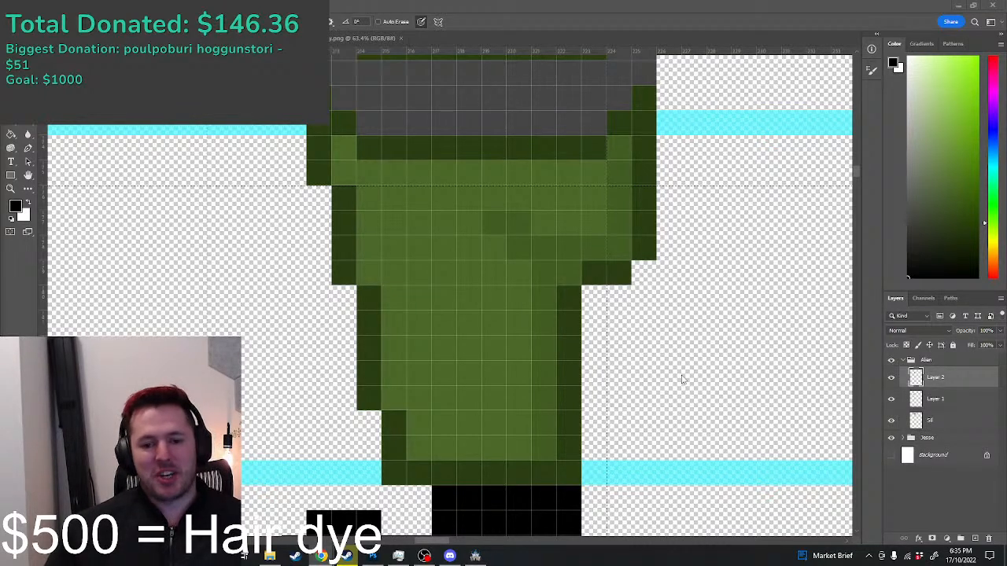
scroll(586, 232, down, 10)
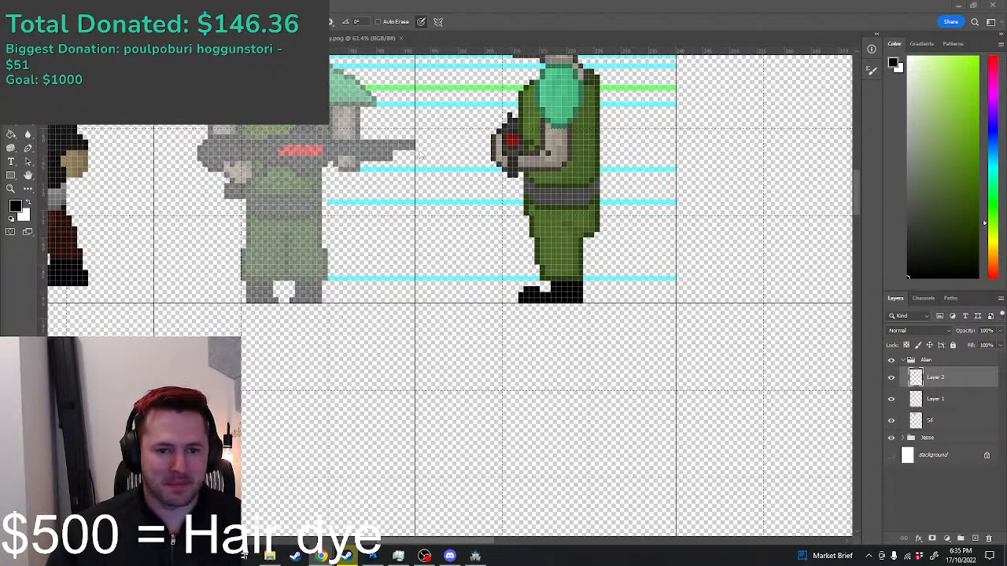
scroll(601, 239, down, 4)
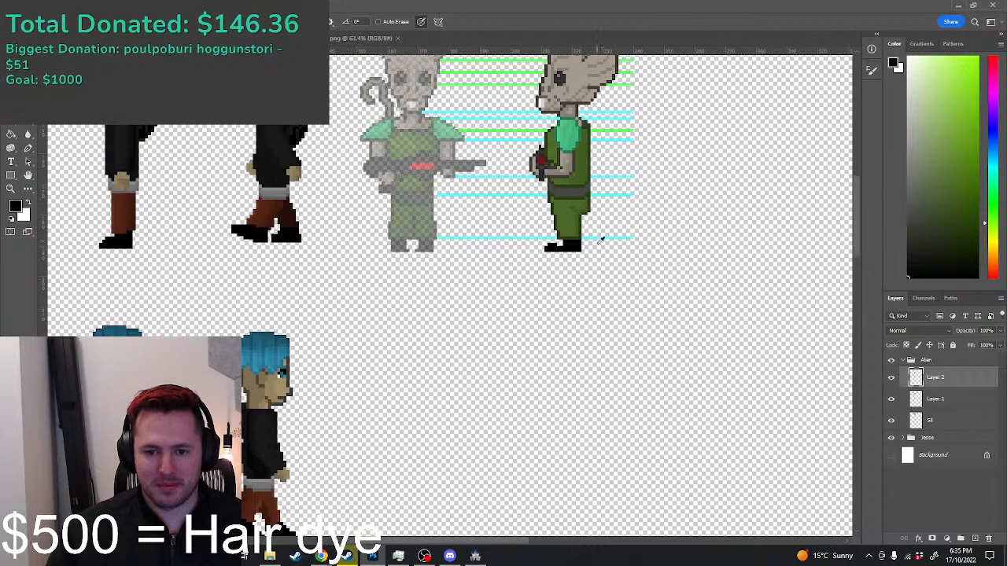
scroll(601, 239, down, 2)
scroll(604, 234, up, 12)
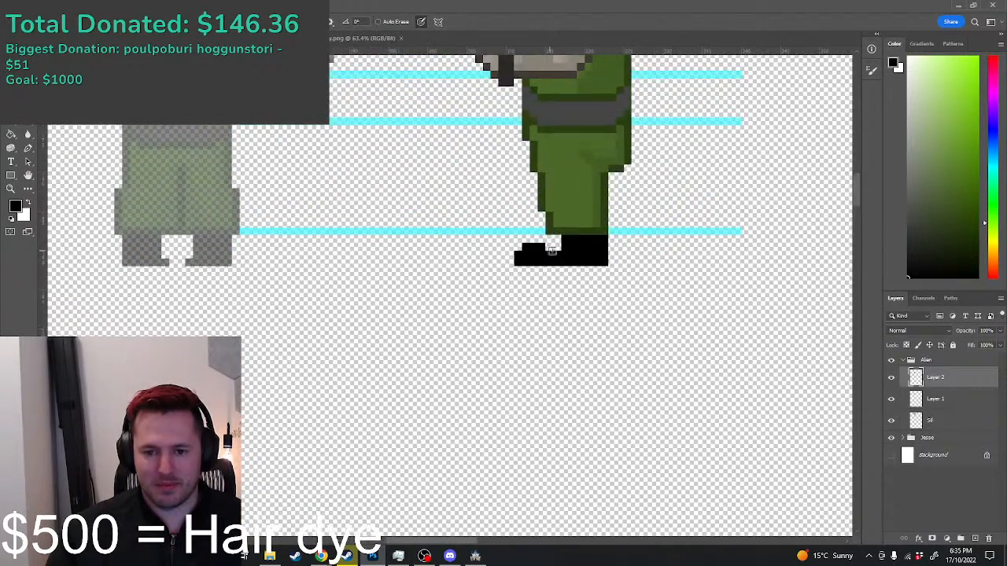
click(552, 250)
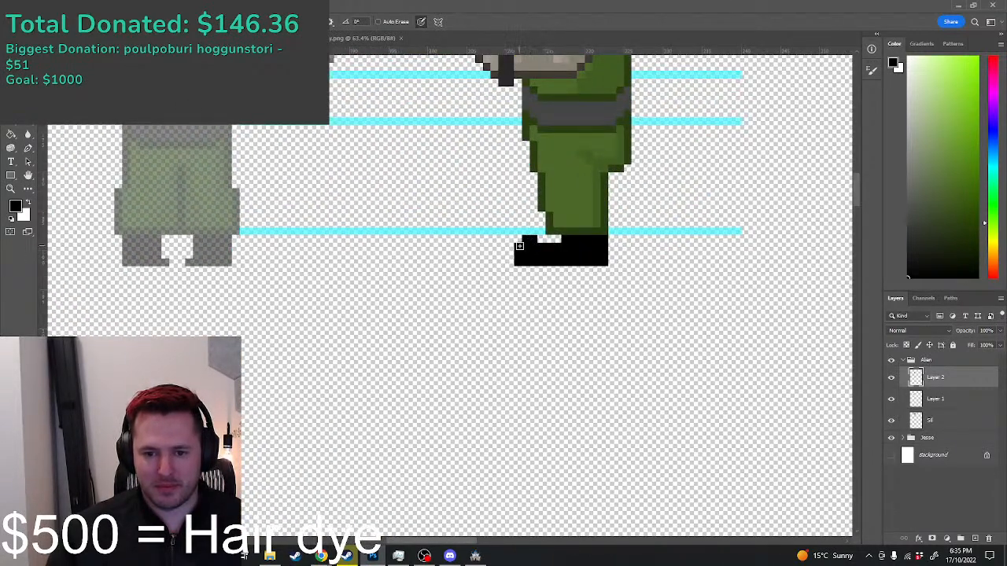
scroll(519, 246, down, 6)
scroll(532, 246, up, 3)
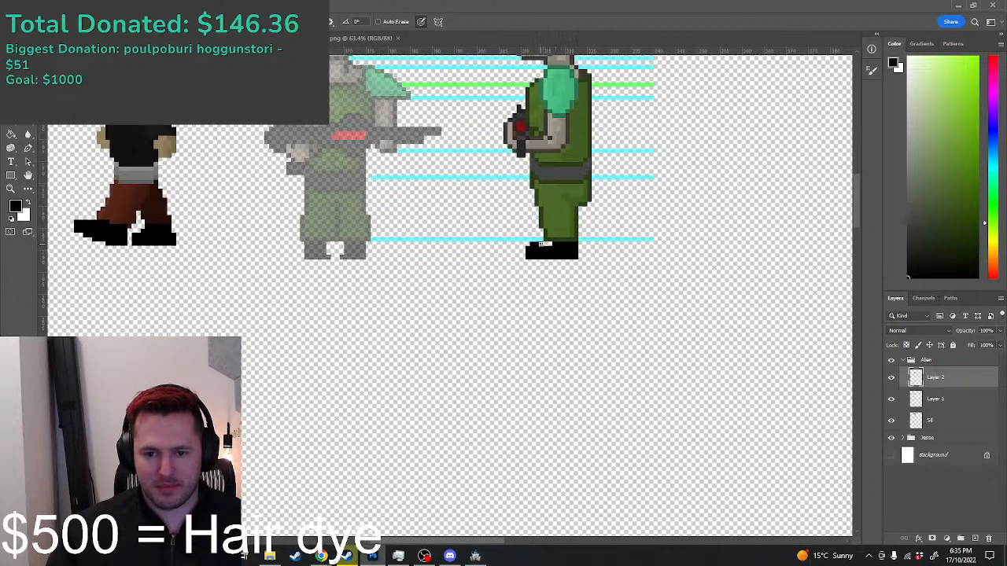
Step: Pencil the torso's back outline one pixel further out in its dark outline green and cover the old edge with the rear's green shading
scroll(541, 245, down, 6)
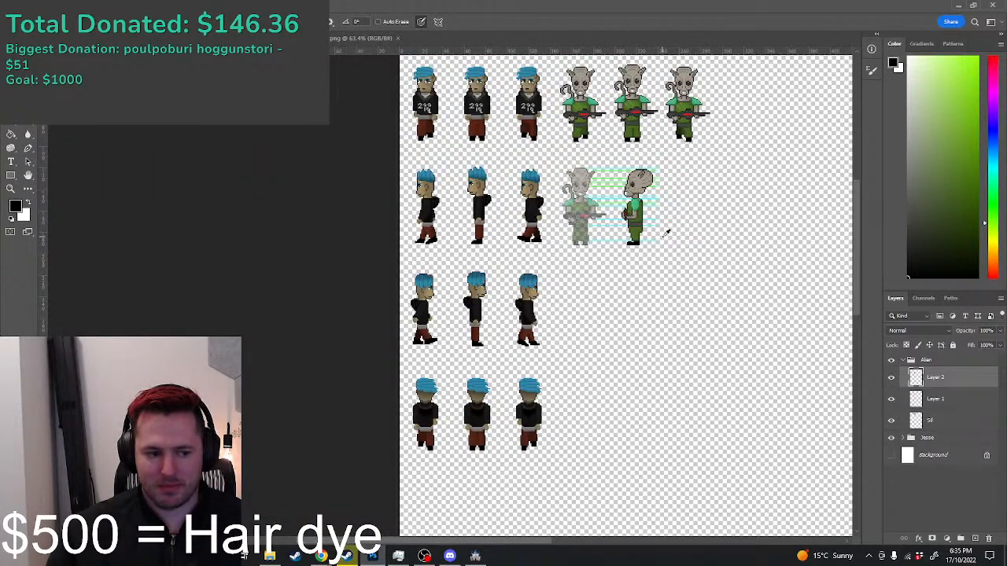
scroll(675, 228, up, 5)
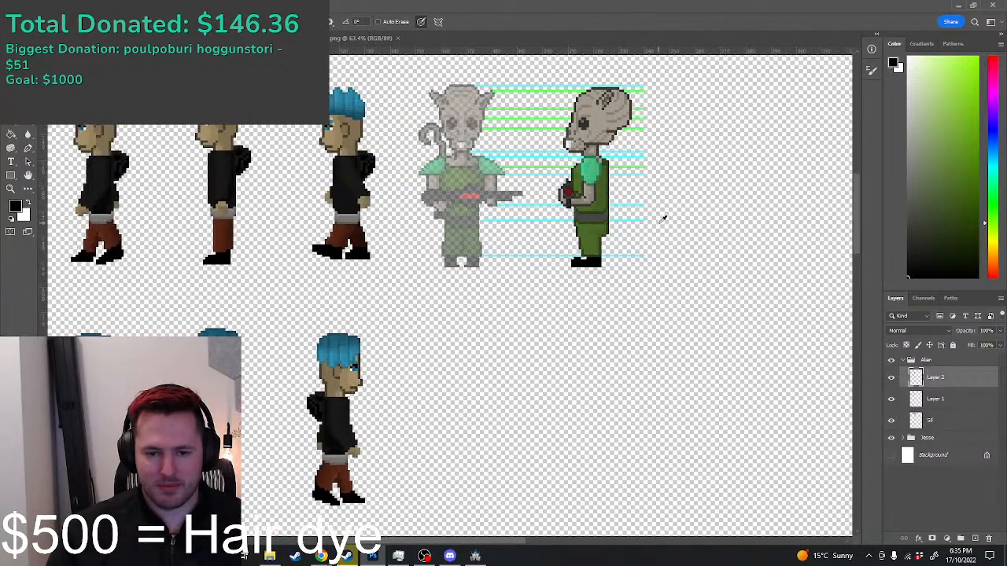
scroll(662, 220, down, 2)
scroll(662, 220, down, 2)
scroll(663, 218, up, 7)
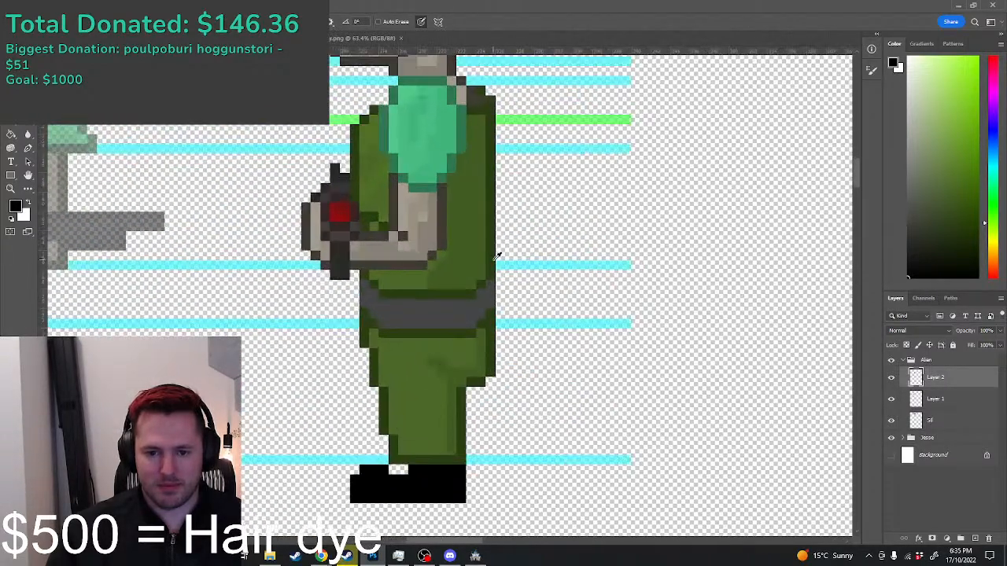
alt+click(494, 259)
drag(500, 255, 501, 130)
alt+click(484, 130)
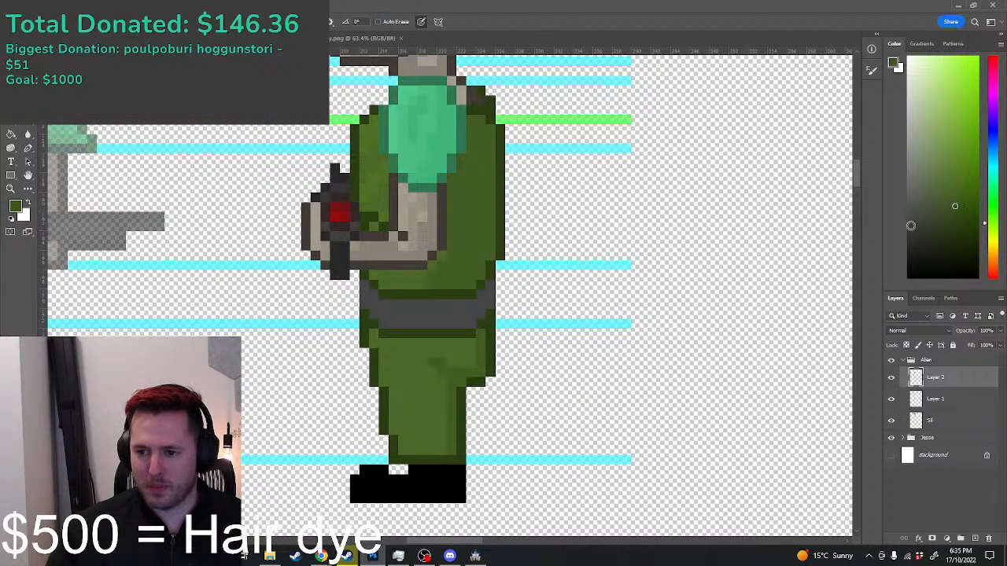
mouse_move(475, 275)
mouse_down()
mouse_move(486, 129)
mouse_move(489, 247)
mouse_up()
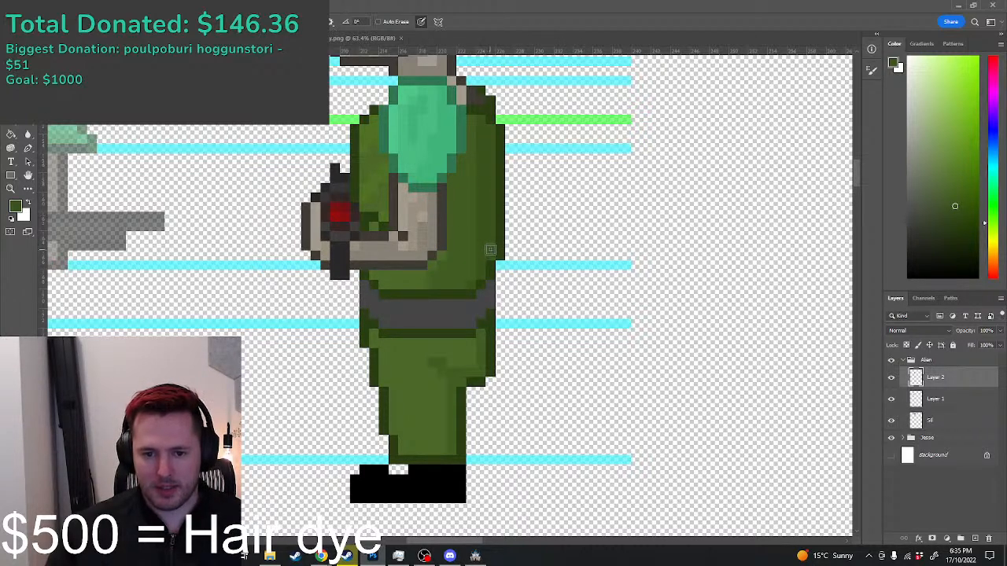
Step: Compare the side-view alien's proportions and shading with the neighbouring characters and the front-view sprites
click(956, 213)
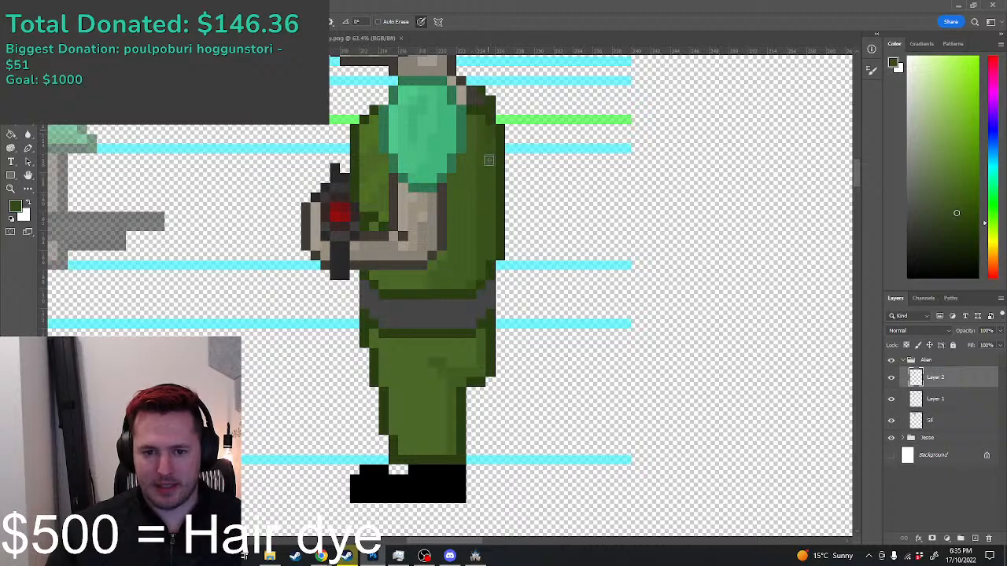
scroll(494, 252, down, 4)
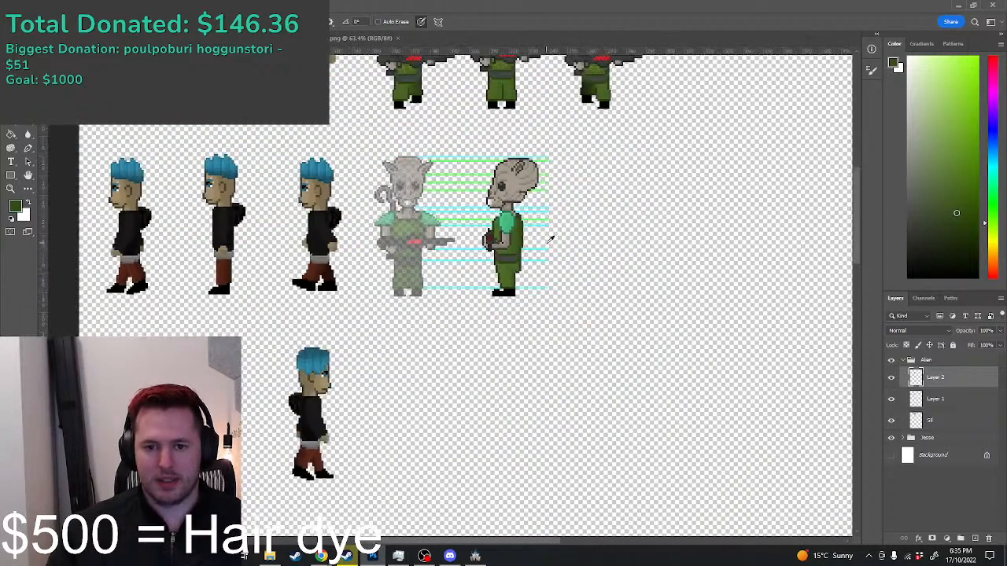
scroll(550, 239, down, 2)
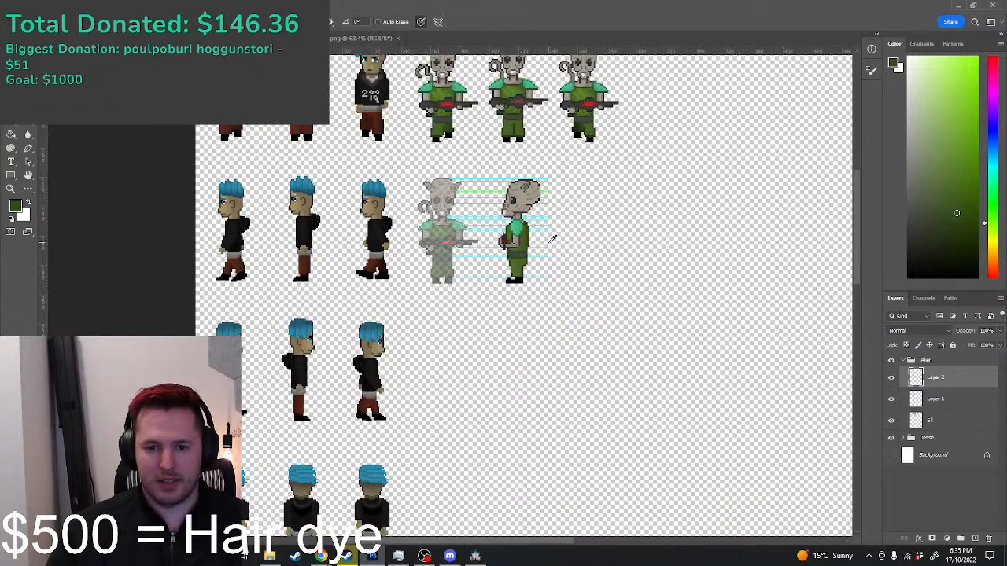
scroll(553, 238, down, 2)
scroll(553, 239, up, 3)
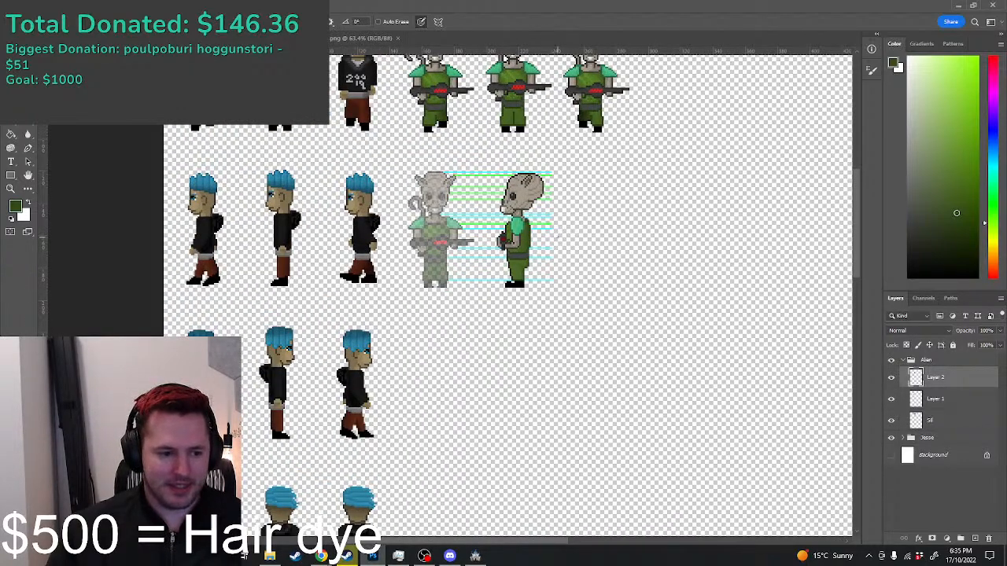
scroll(557, 236, down, 2)
scroll(554, 223, up, 2)
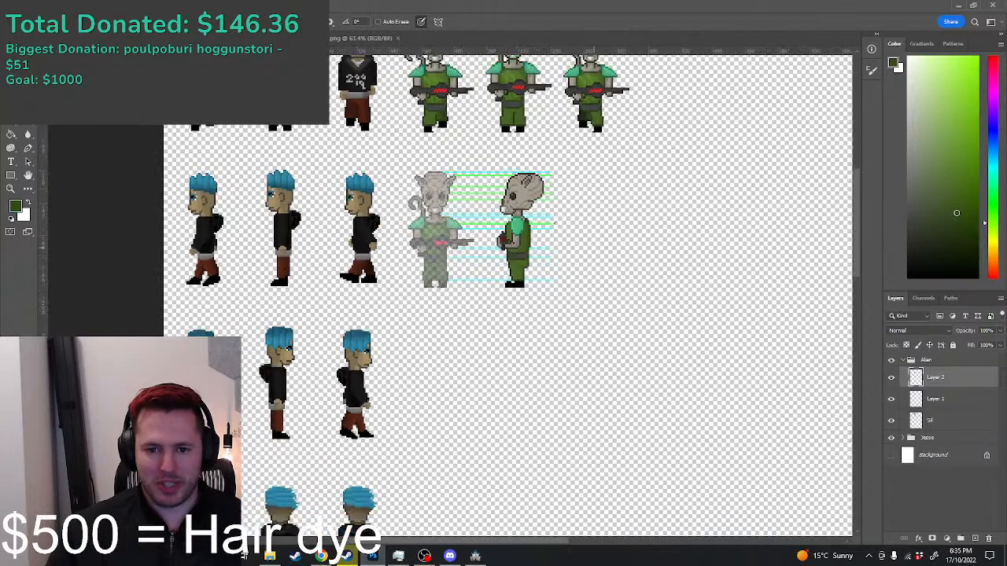
scroll(553, 223, down, 2)
scroll(550, 220, up, 3)
scroll(523, 210, down, 1)
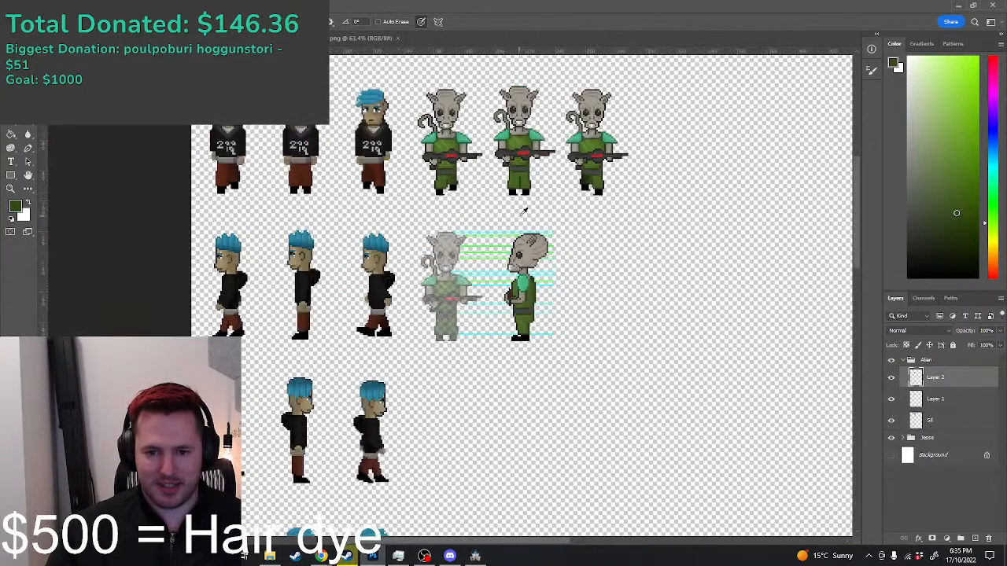
Step: Pencil graded grey-brown shading on the head behind the ear, using progressively darker tones closer to the ear
scroll(523, 211, up, 5)
alt+click(536, 236)
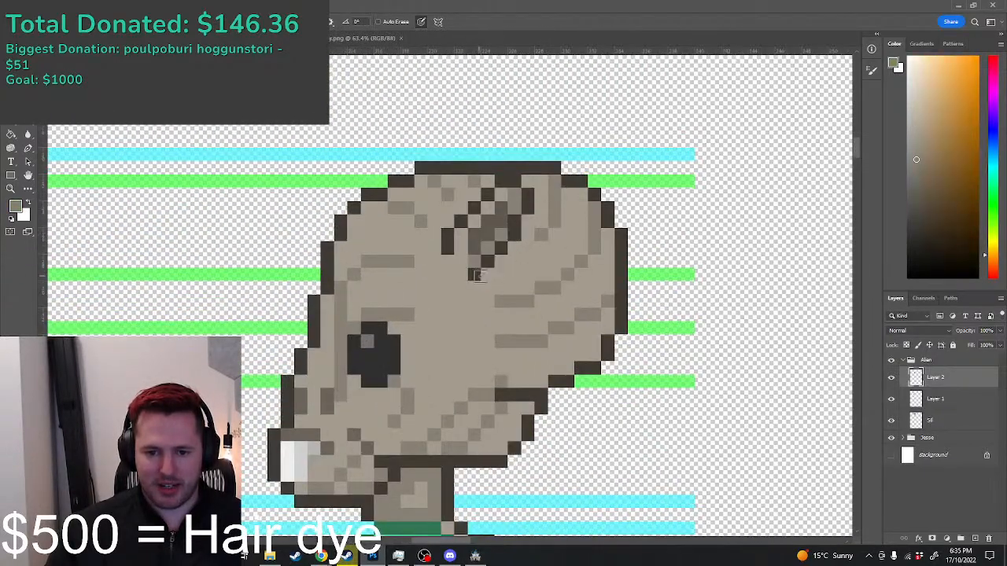
mouse_move(477, 274)
mouse_down()
mouse_move(528, 247)
mouse_move(537, 212)
mouse_move(591, 214)
mouse_up()
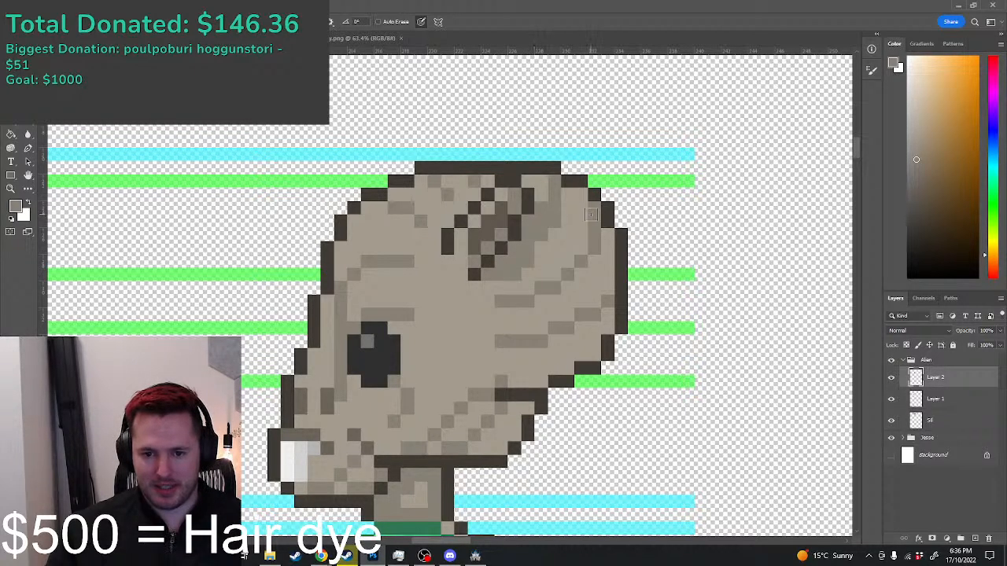
click(916, 167)
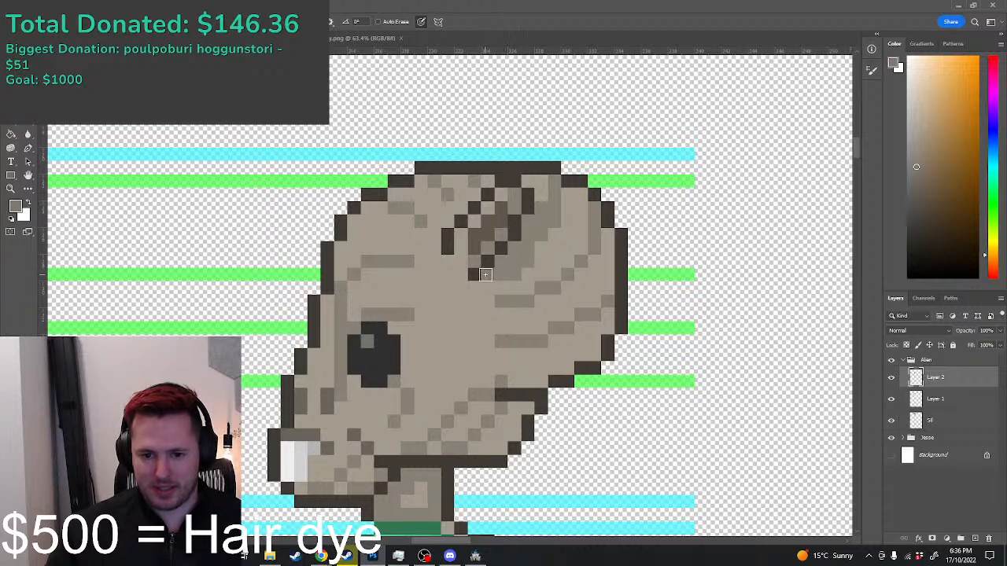
drag(518, 248, 539, 211)
click(916, 180)
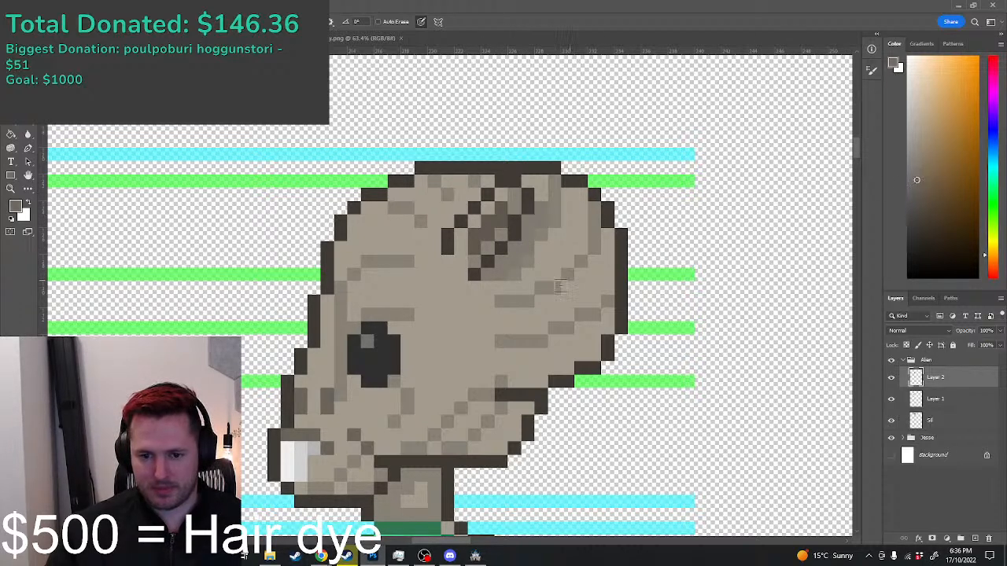
mouse_move(492, 276)
mouse_down()
mouse_move(528, 233)
mouse_move(522, 219)
mouse_move(546, 208)
mouse_up()
Step: Examine the side-view sprite's head shading and overall silhouette against the faded front-view reference
scroll(541, 235, down, 3)
scroll(540, 271, up, 2)
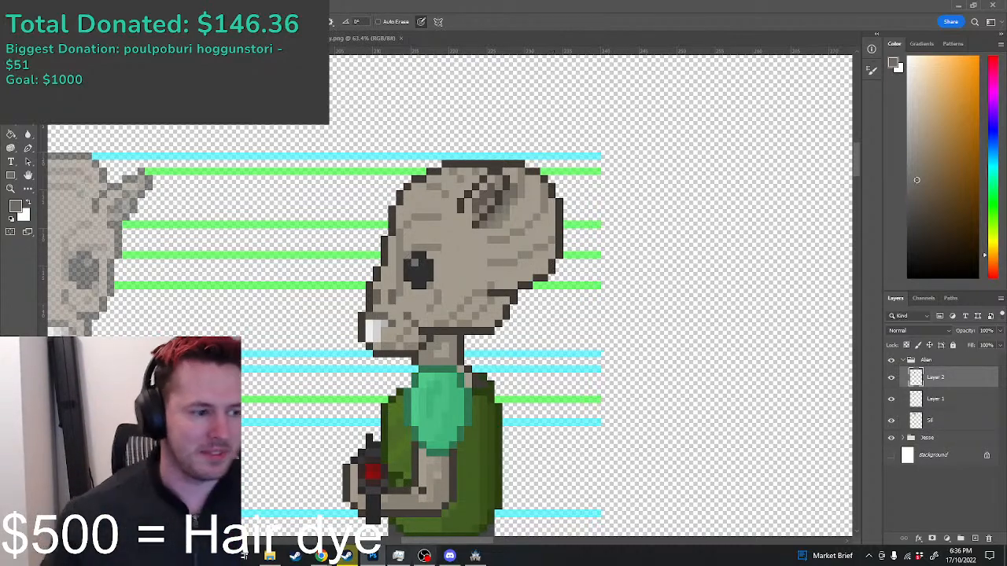
scroll(367, 217, down, 2)
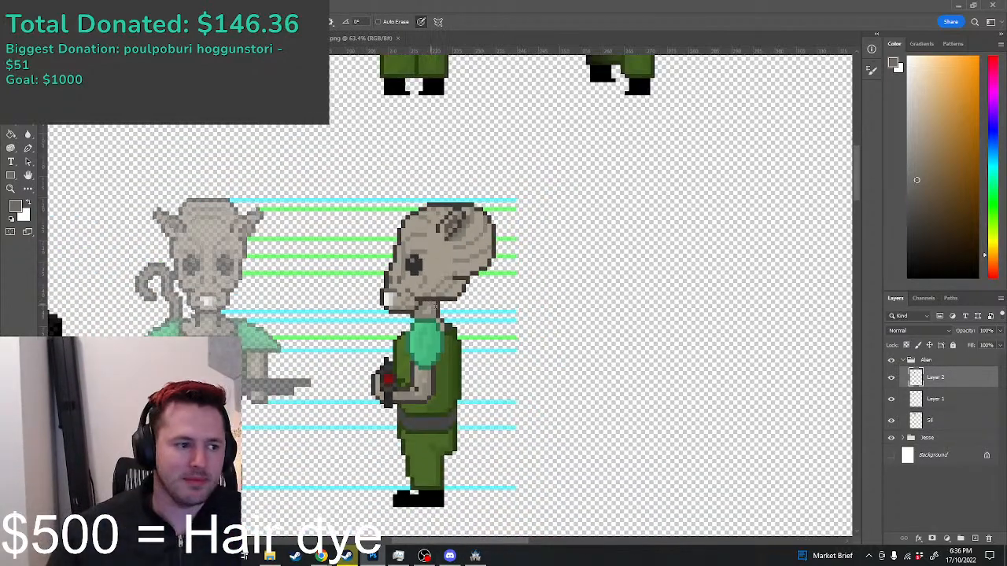
scroll(549, 416, up, 2)
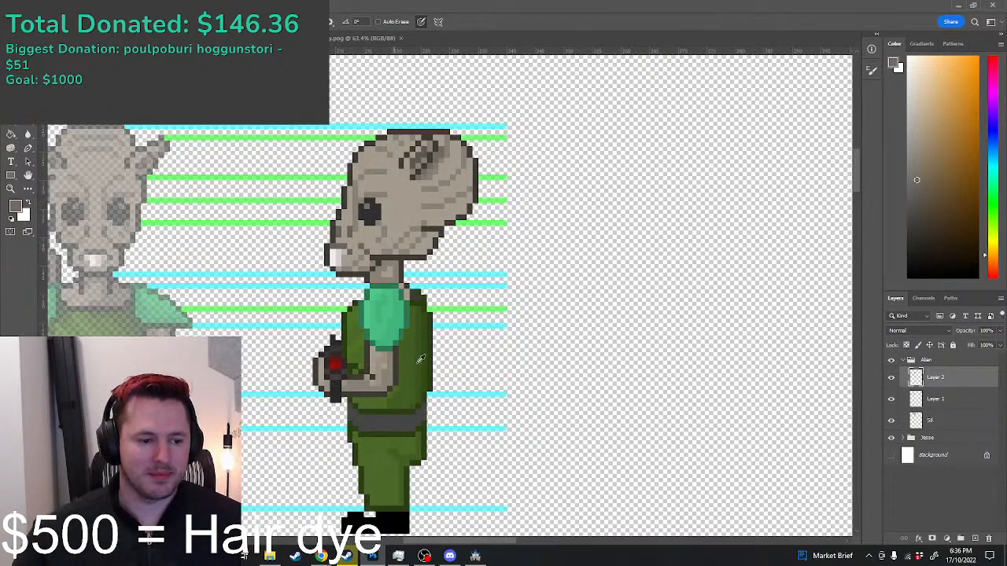
scroll(438, 388, up, 2)
scroll(438, 389, down, 3)
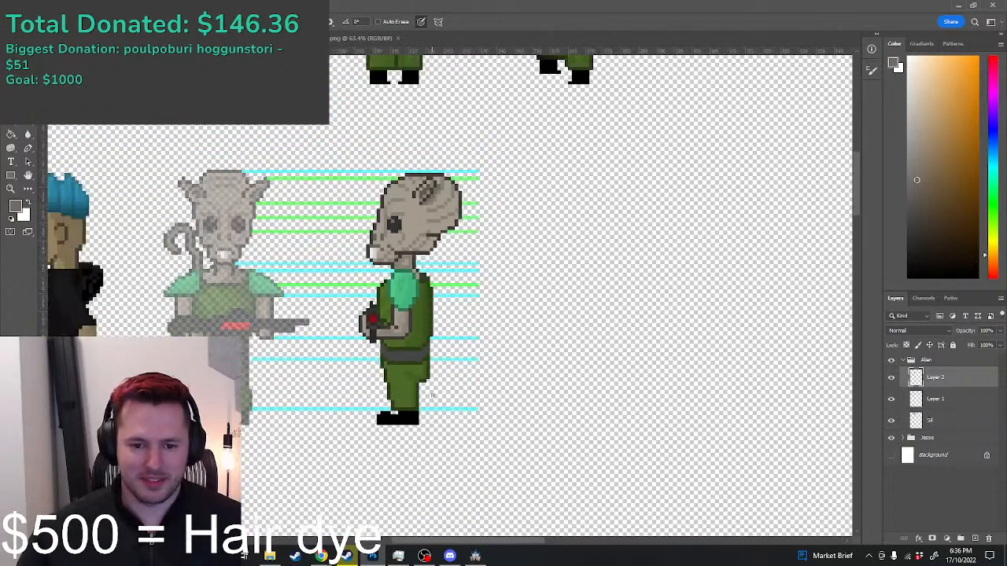
scroll(432, 395, up, 3)
scroll(432, 395, down, 3)
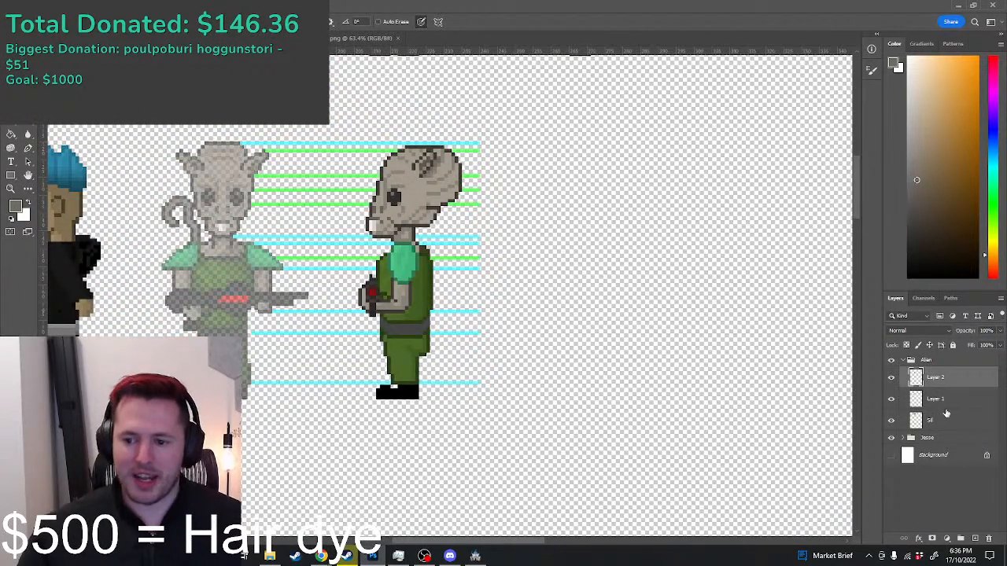
Step: Delete Layer 1 with the faded front-view reference and guide lines, and show the grid
click(945, 409)
key(Delete)
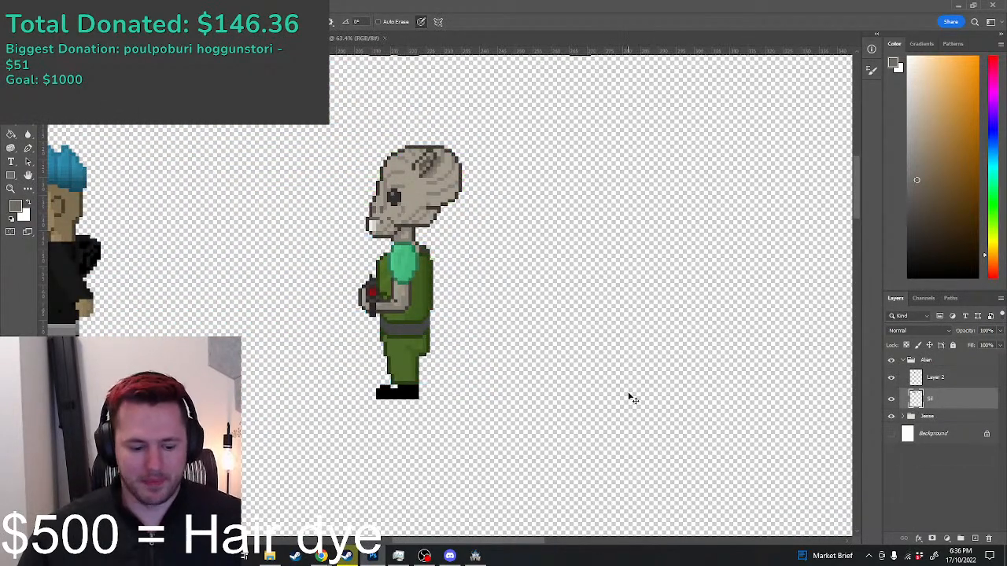
key(ctrl+apostrophe)
Step: Duplicate the side-view sprite from Layer 2 onto a new layer, move the copy 48 px left, and hide the grid
key(m)
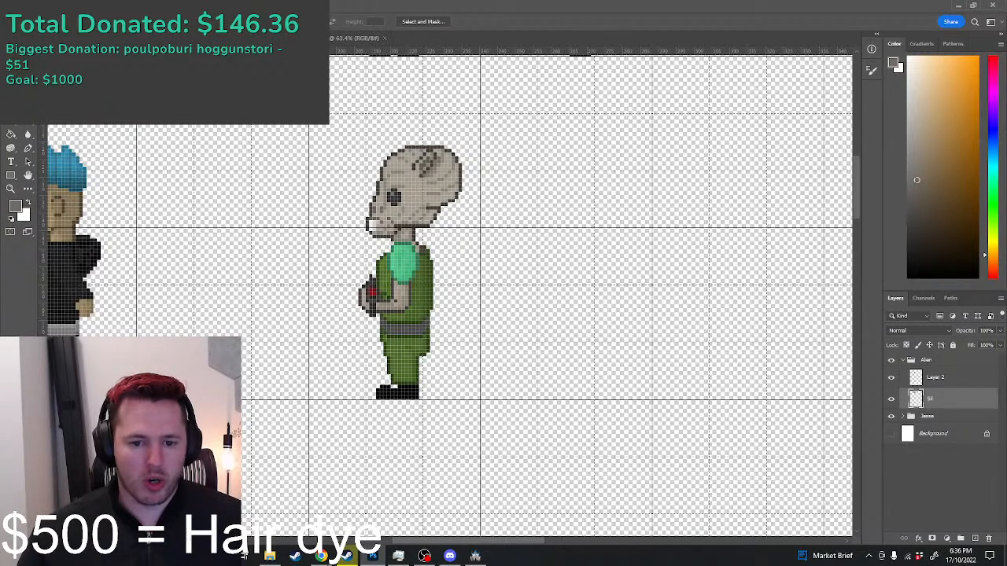
drag(323, 187, 498, 404)
key(ctrl+c)
click(493, 206)
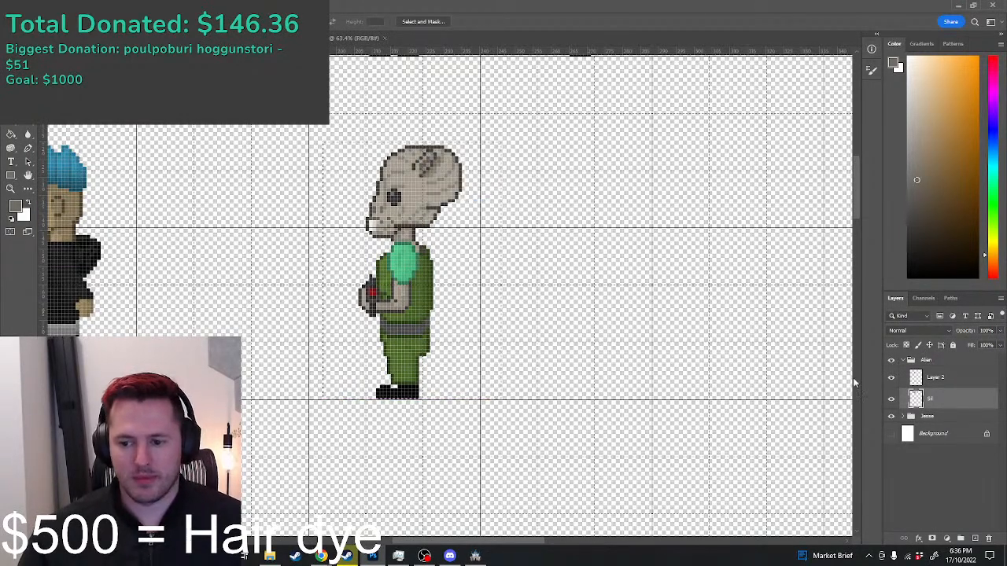
click(925, 379)
key(ctrl+j)
key(ctrl+t)
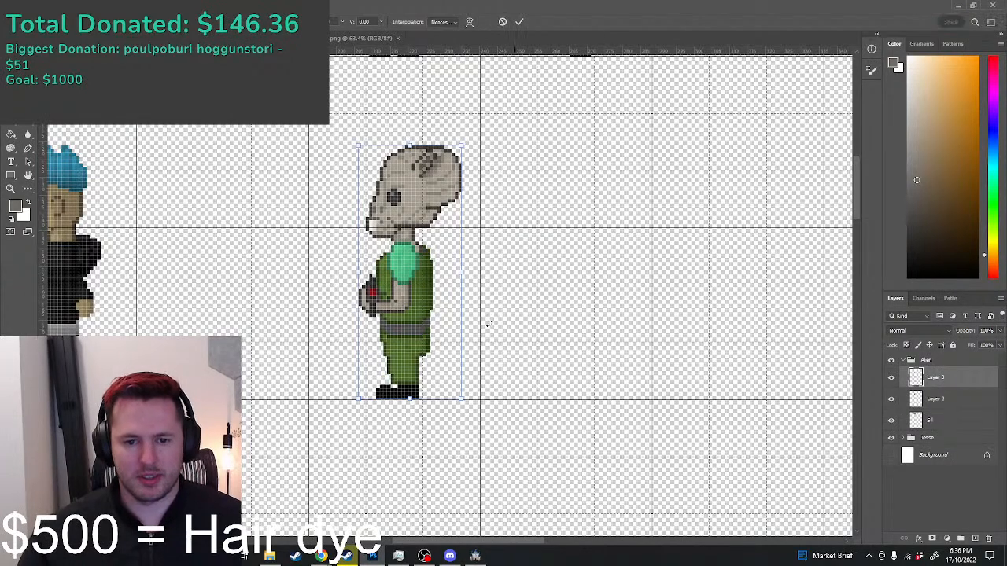
drag(417, 307, 264, 313)
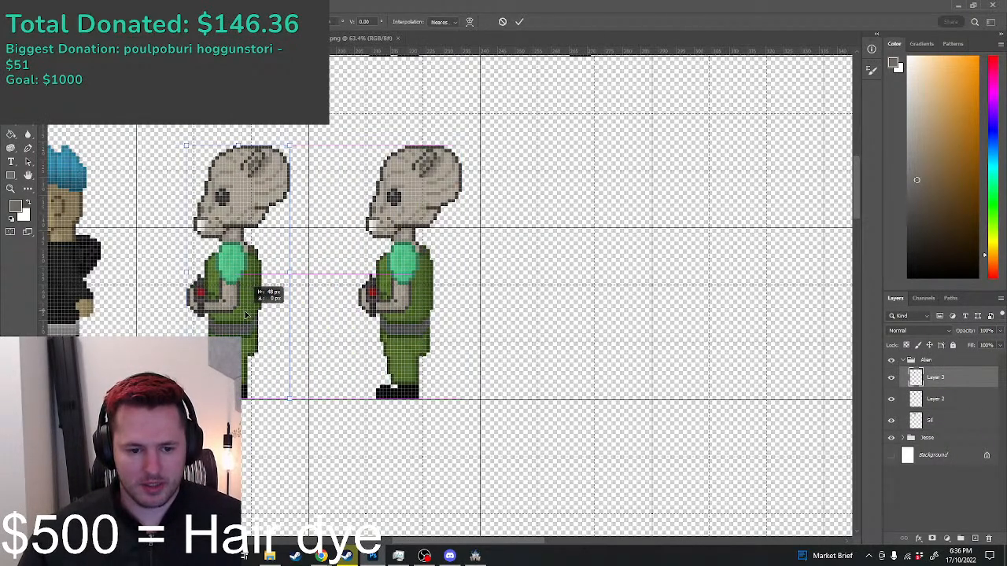
key(Return)
key(ctrl+h)
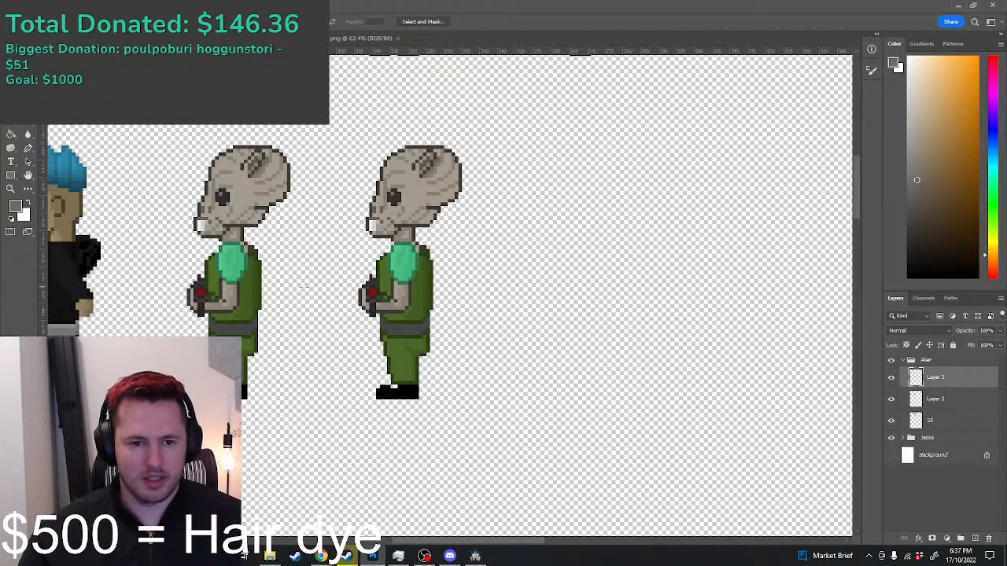
Step: Select the black boot of the copied sprite and move it forward, clear of the trouser leg
scroll(150, 308, down, 4)
scroll(220, 335, up, 7)
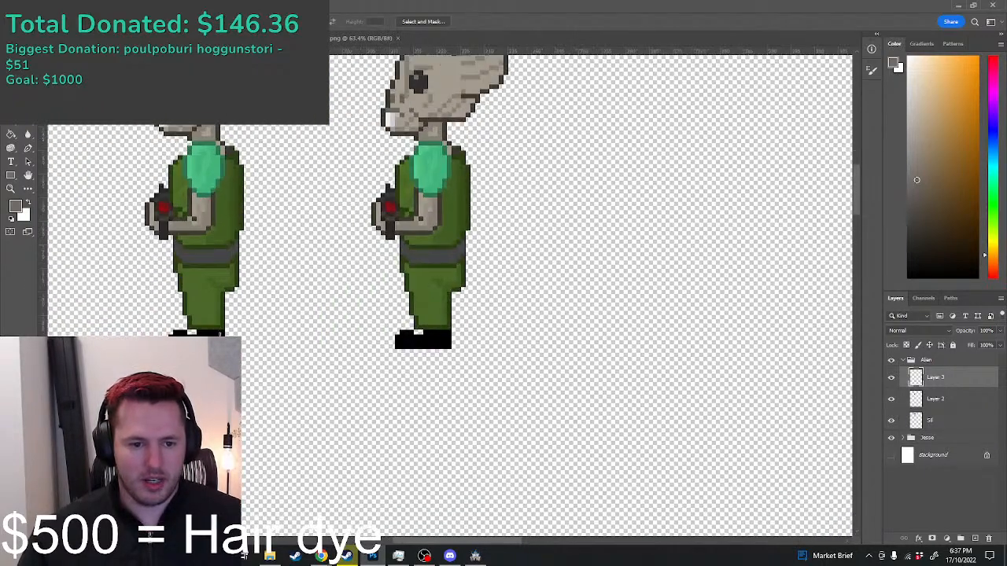
scroll(177, 313, down, 5)
scroll(185, 318, up, 5)
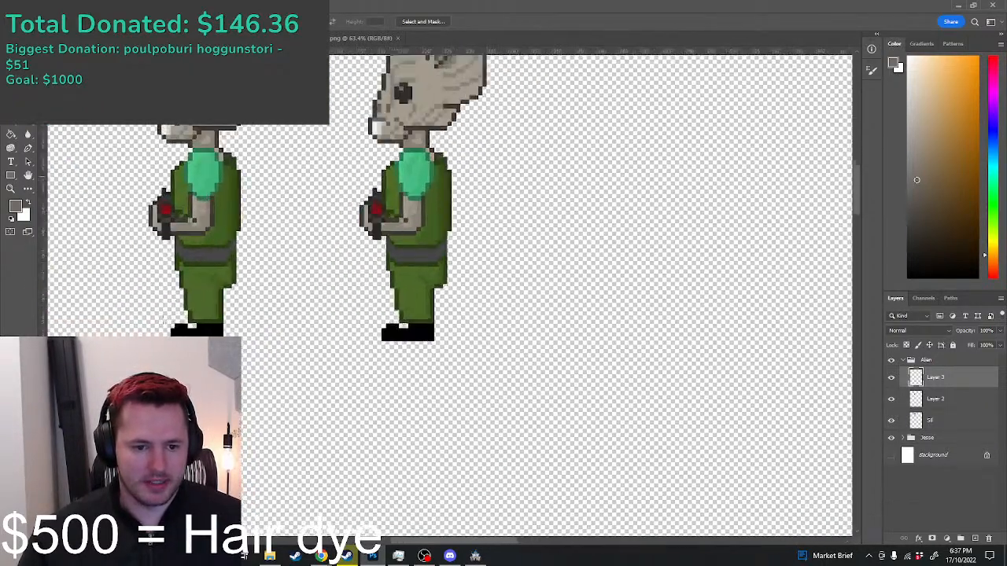
drag(238, 324, 147, 342)
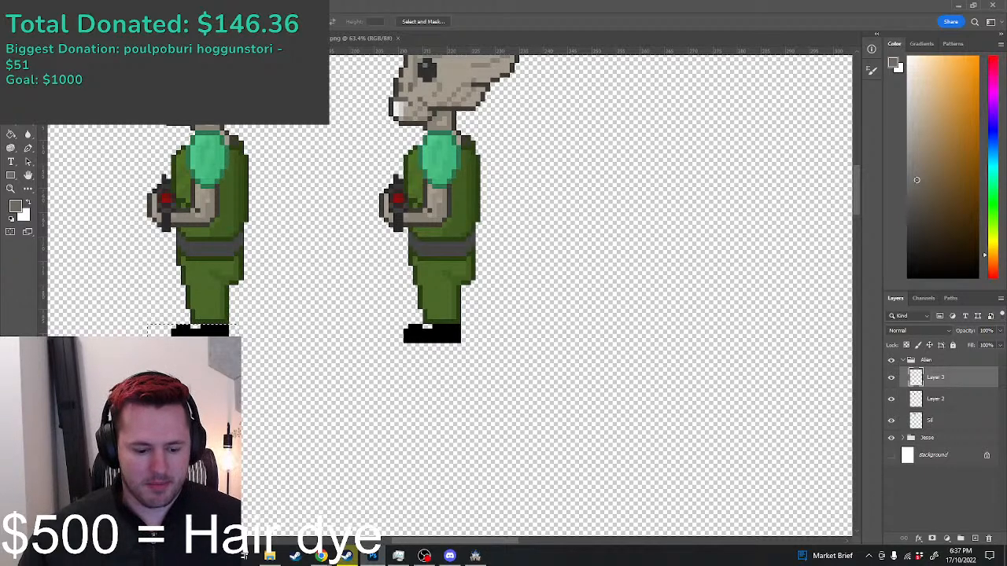
key(ctrl+t)
drag(218, 339, 156, 339)
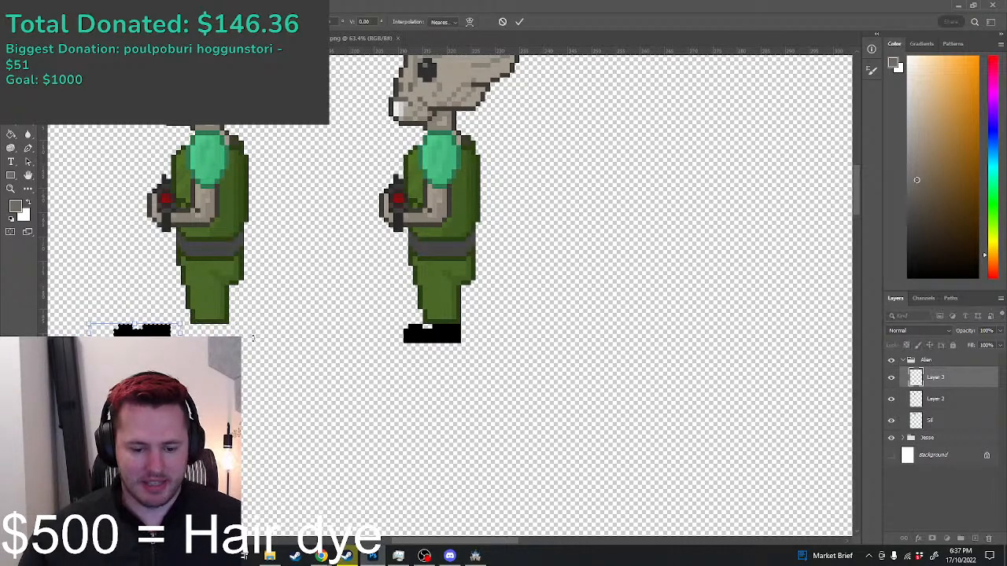
key(Return)
Step: Pencil the forward leg's front and back edges in dark outline green, running from the trousers down to the moved boot
scroll(138, 297, up, 2)
key(b)
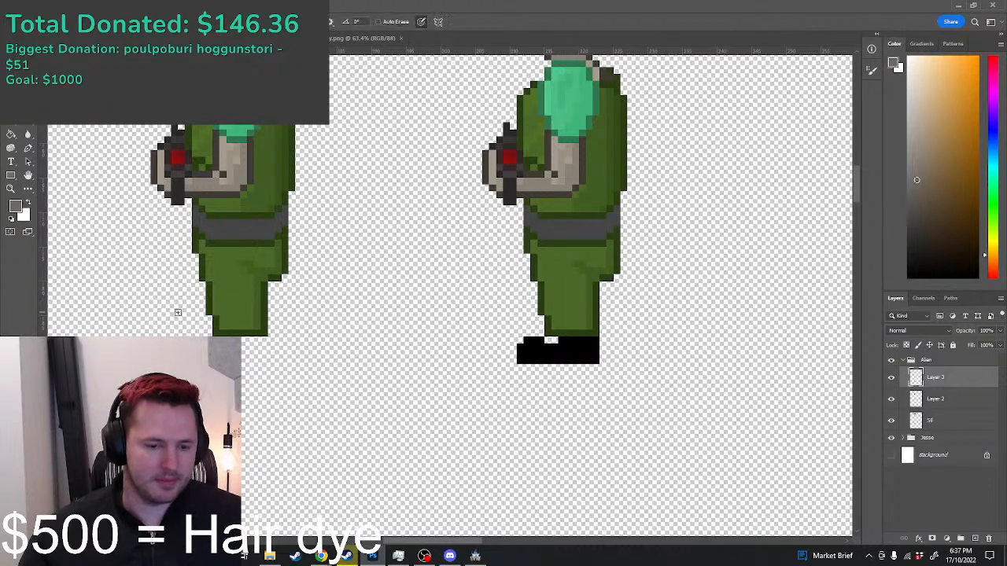
alt+click(192, 244)
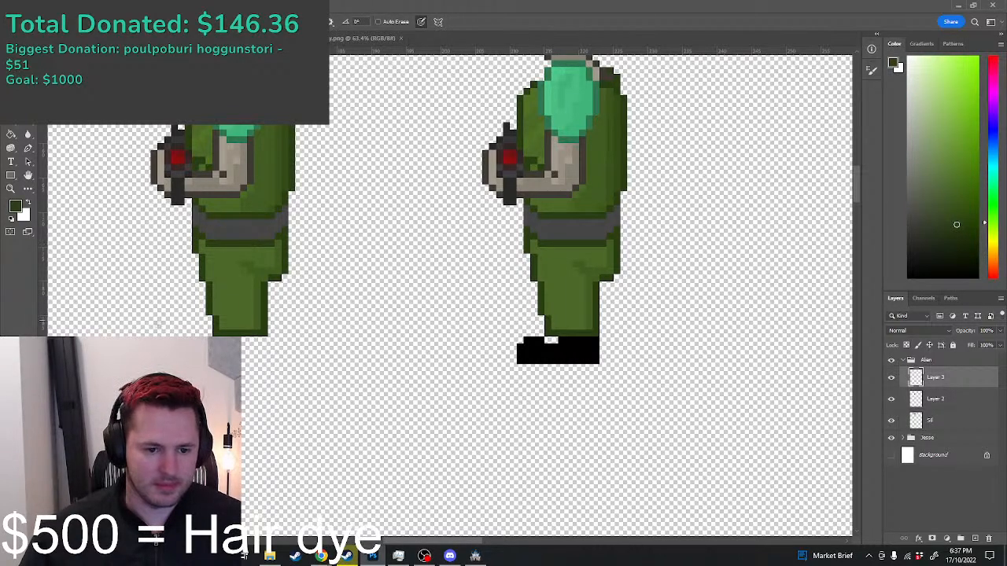
shift+click(148, 331)
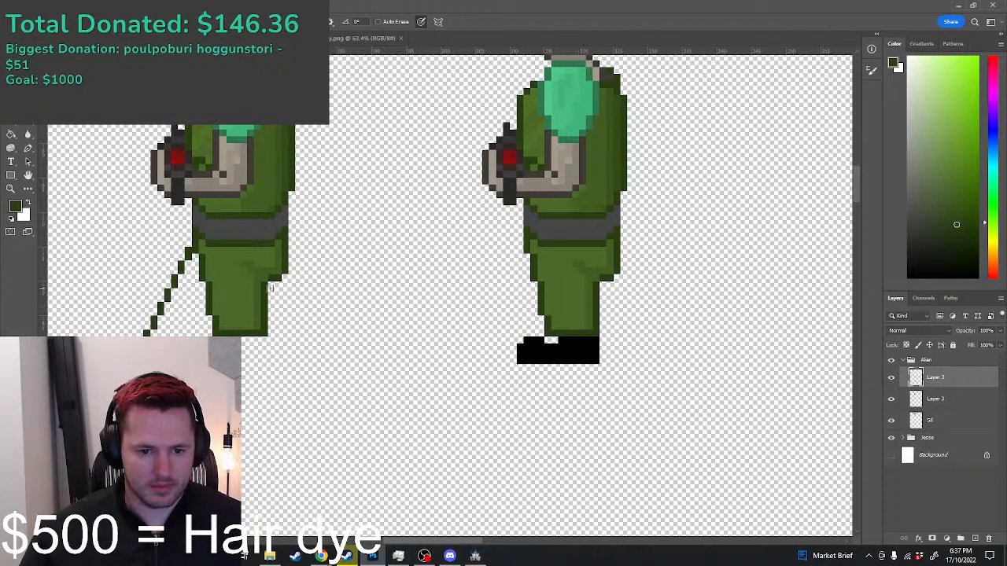
shift+click(188, 332)
Step: Redraw the copied sprite's rear leg extending backward with a dark green outline, and fill it with the lighter trouser green
scroll(254, 300, down, 4)
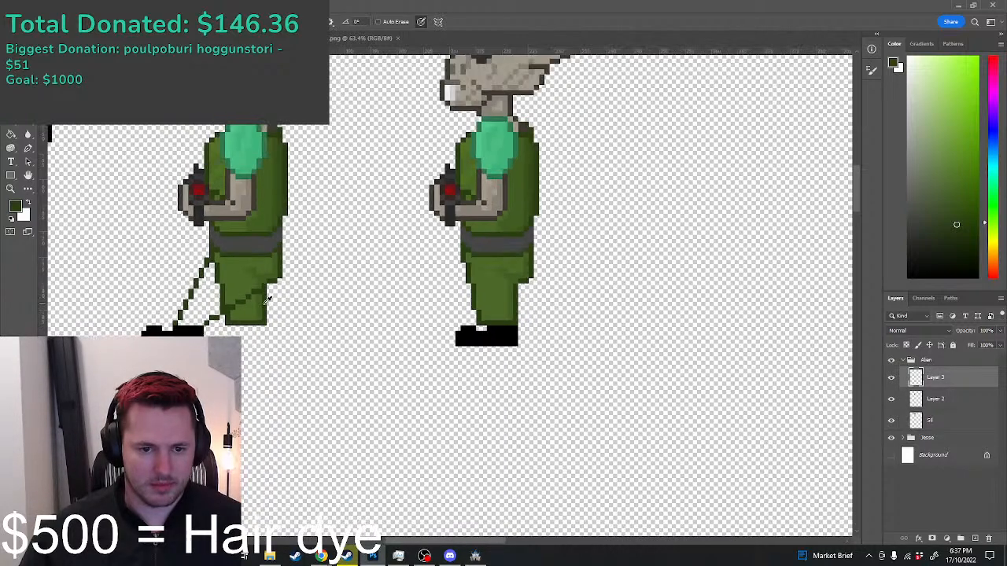
scroll(207, 323, down, 5)
scroll(170, 296, up, 4)
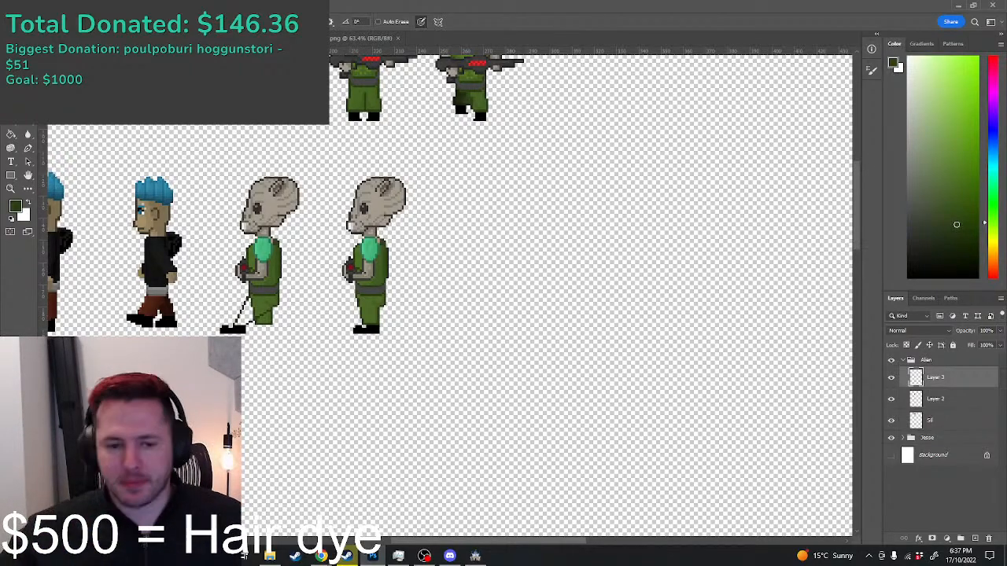
scroll(236, 314, up, 5)
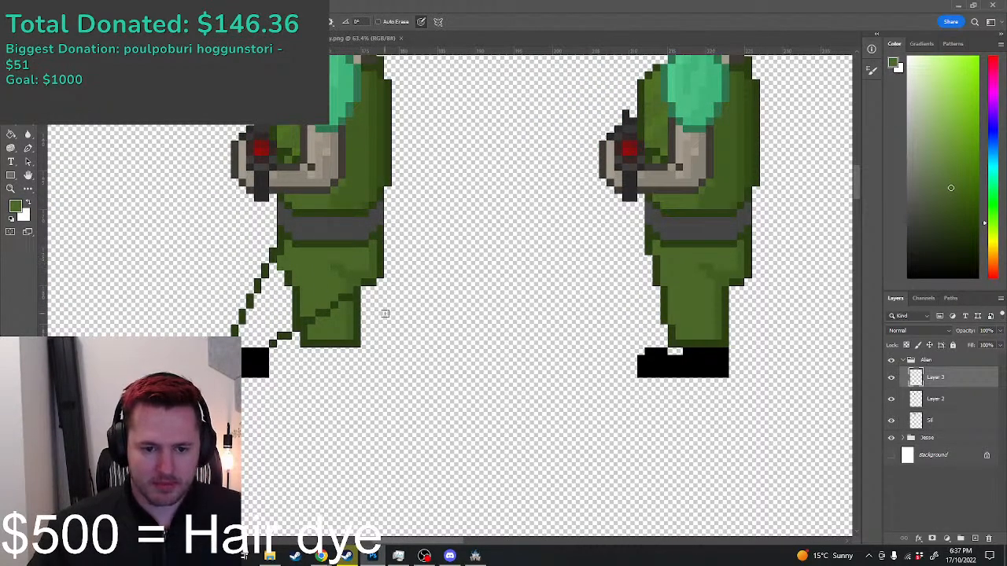
alt+click(381, 275)
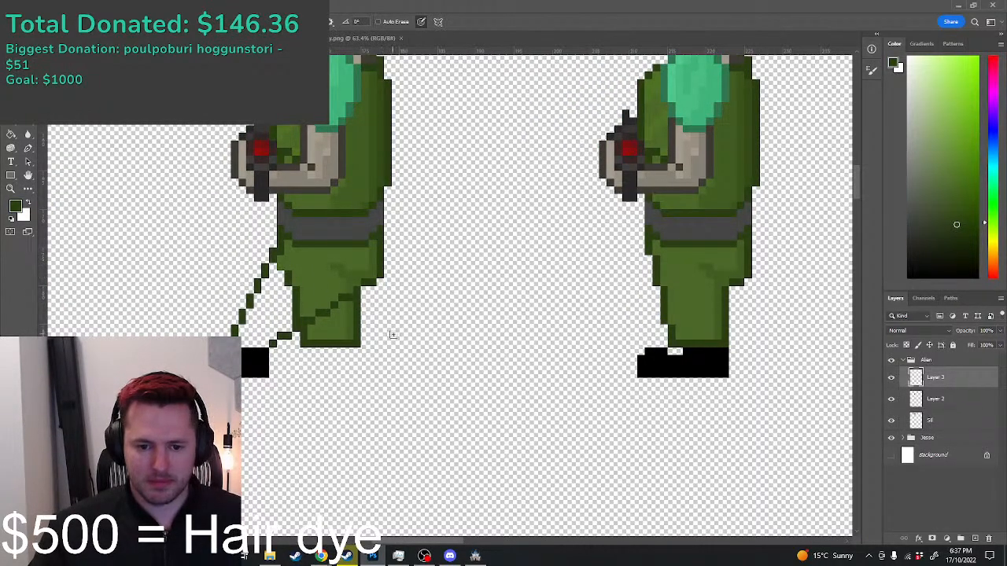
mouse_move(383, 287)
mouse_down()
mouse_move(397, 342)
mouse_move(348, 342)
mouse_move(336, 320)
mouse_move(366, 294)
mouse_move(378, 301)
mouse_move(350, 310)
mouse_move(376, 316)
mouse_move(386, 336)
mouse_move(361, 336)
mouse_up()
alt+click(345, 307)
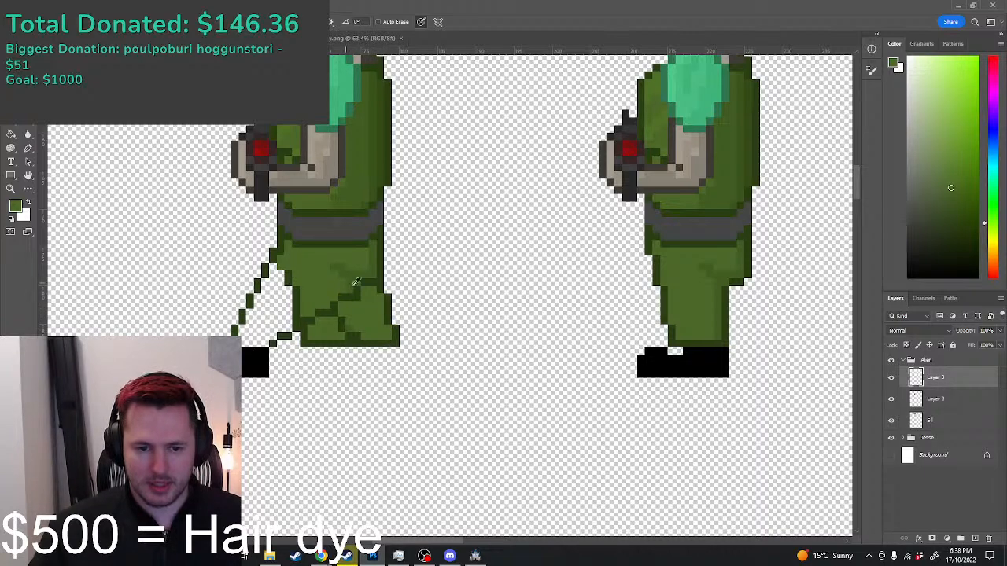
alt+click(361, 283)
key(m)
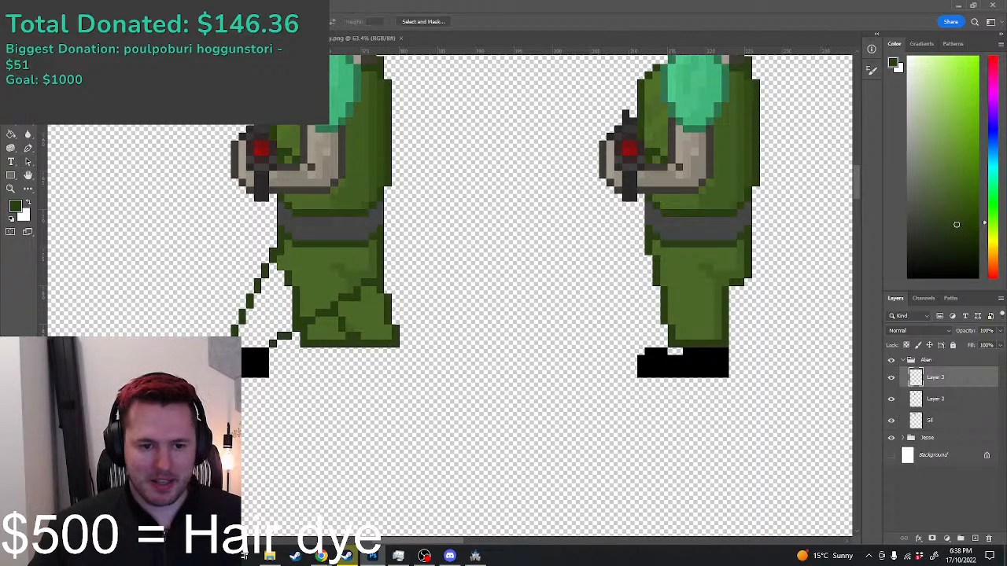
key(ctrl+apostrophe)
key(ctrl+apostrophe)
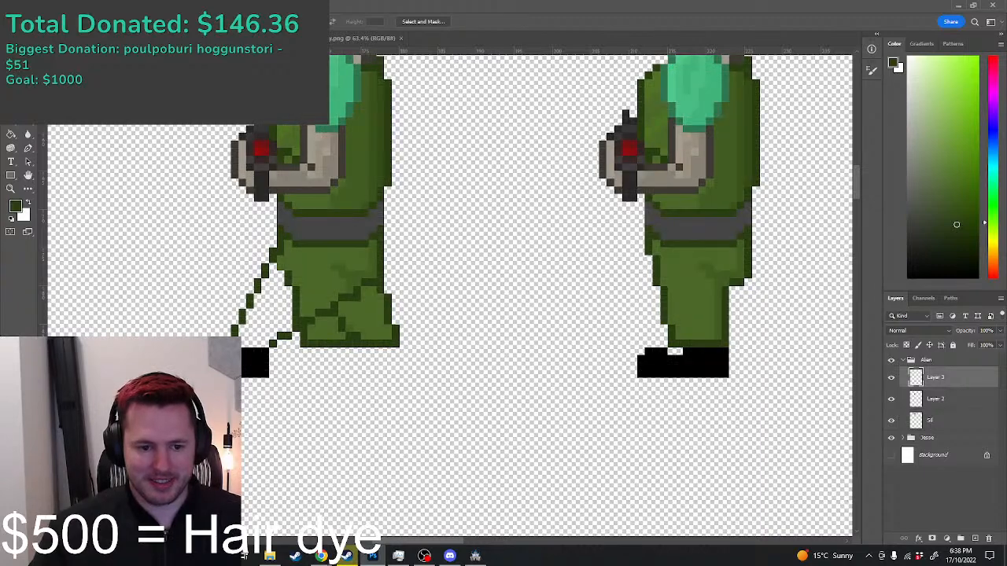
Step: Select the forward black boot of the walking copy and move it 5 px back toward the body
mouse_move(170, 348)
mouse_down()
mouse_move(284, 393)
mouse_move(273, 375)
mouse_move(285, 375)
mouse_up()
key(ctrl+t)
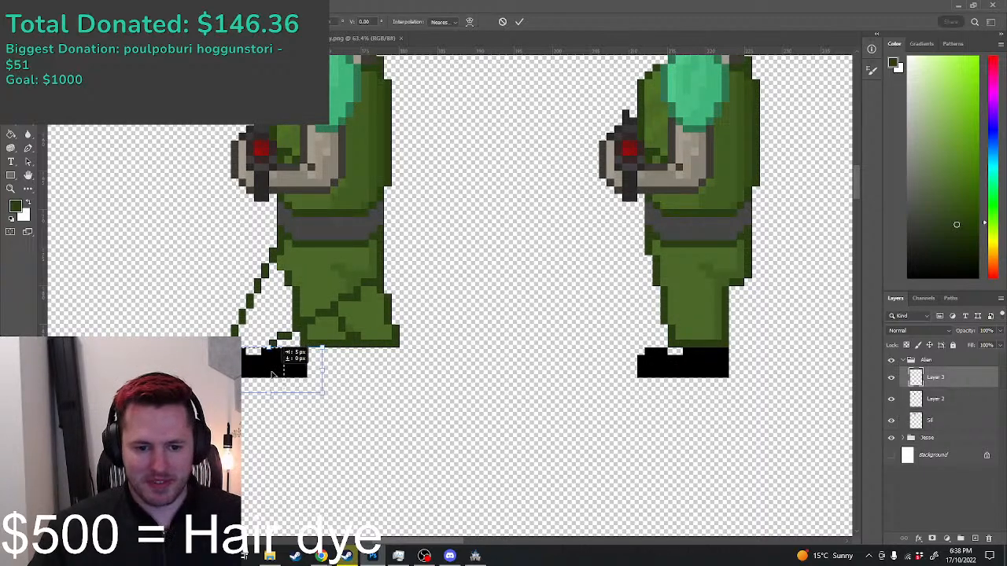
key(Return)
Step: Erase the old slanted front outline of the forward leg between the trousers and the moved boot
drag(239, 241, 279, 283)
key(Delete)
drag(195, 280, 273, 341)
mouse_move(212, 273)
mouse_down()
mouse_move(267, 344)
mouse_move(287, 343)
mouse_up()
key(Delete)
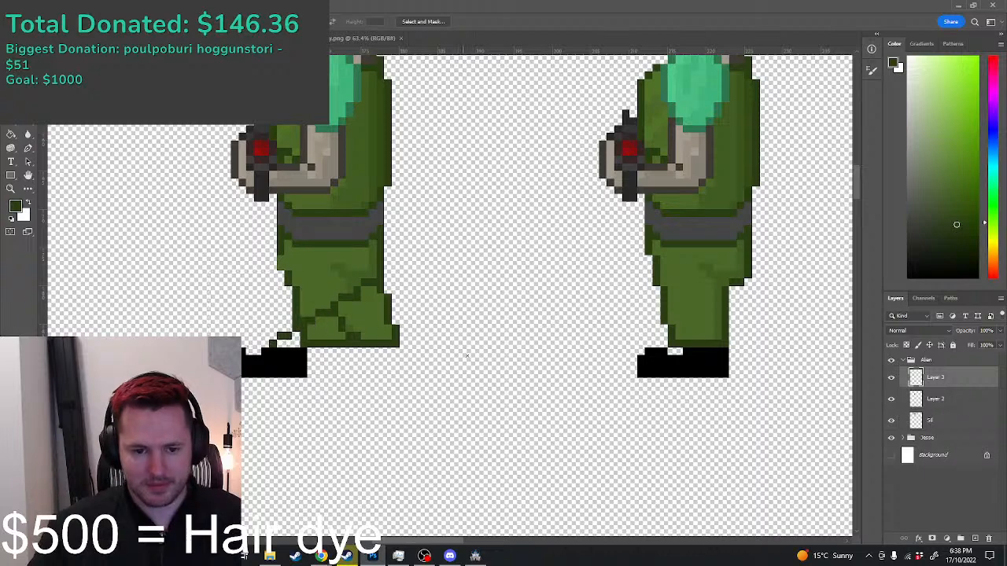
Step: Pencil a steeper front edge for the forward leg down to the boot and a diagonal dividing line behind it in dark green
key(b)
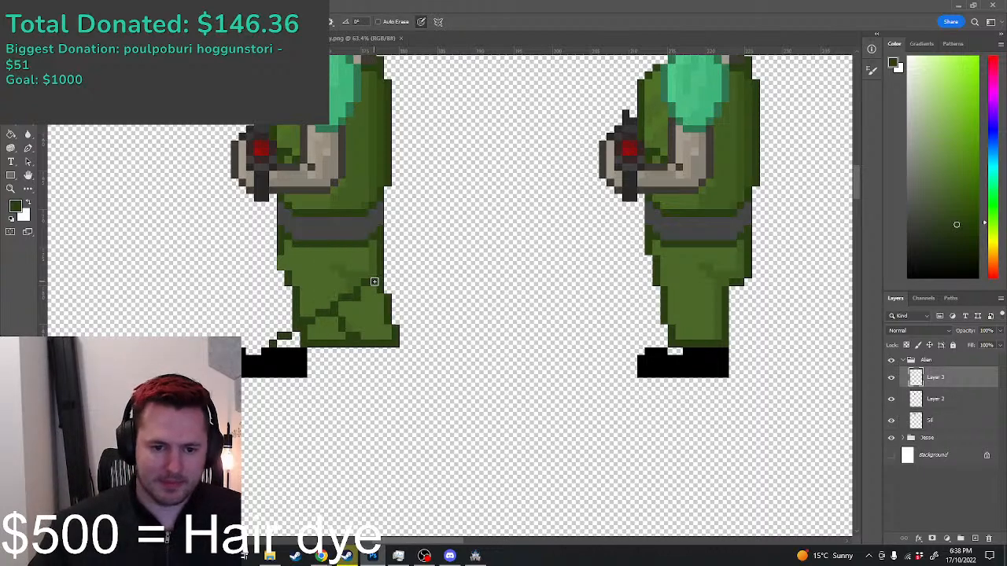
shift+click(306, 345)
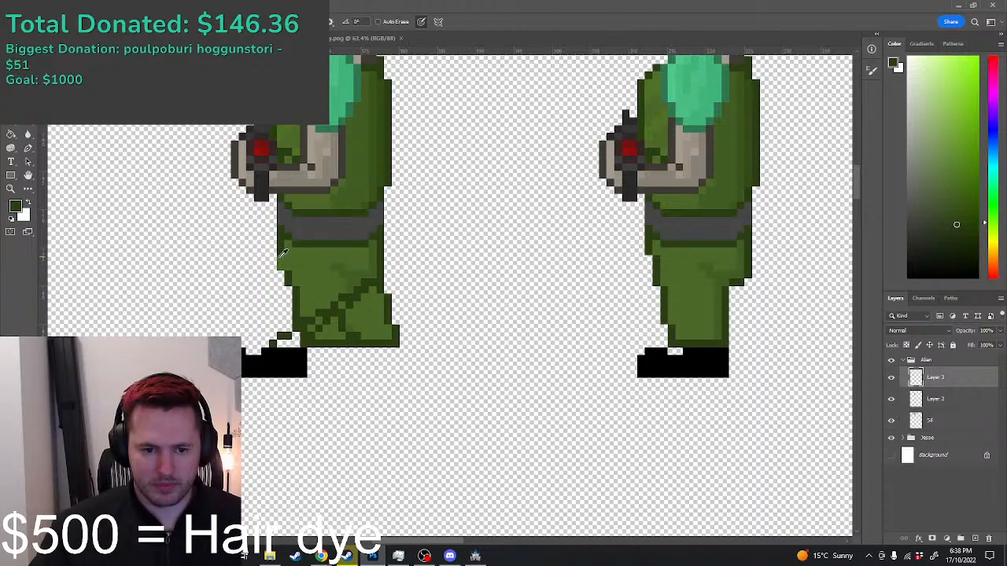
shift+click(266, 344)
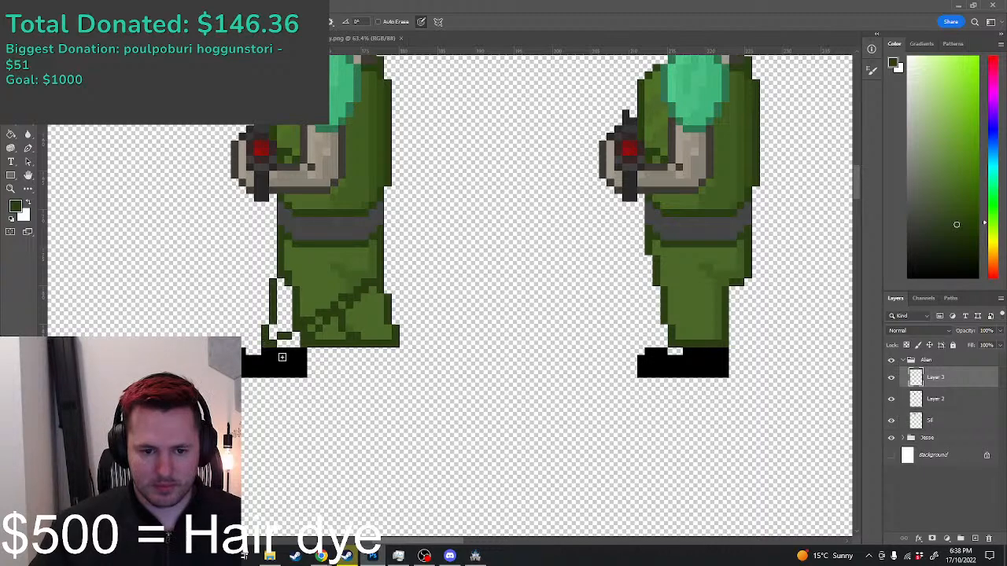
Step: Fill the redrawn forward leg with the lighter trouser green, covering the leftover dark lines inside it
alt+click(310, 292)
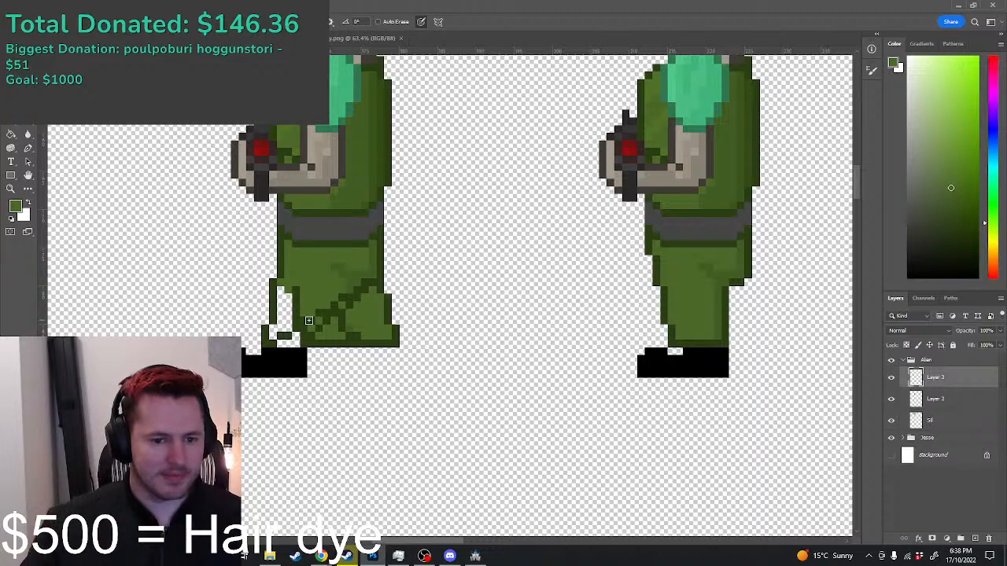
mouse_move(281, 288)
mouse_down()
mouse_move(273, 330)
mouse_move(289, 338)
mouse_move(290, 312)
mouse_move(290, 327)
mouse_up()
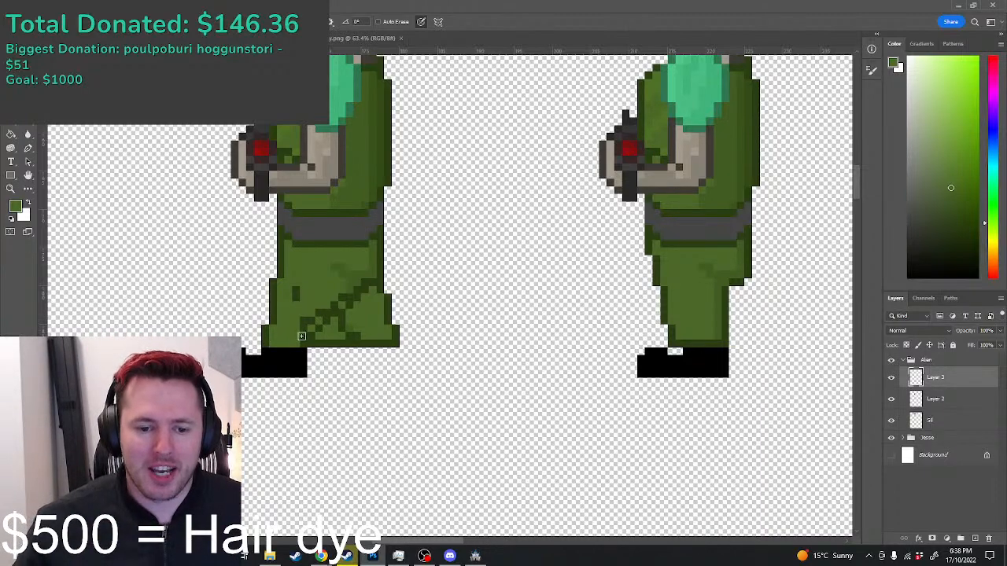
mouse_move(301, 336)
mouse_down()
mouse_move(292, 288)
mouse_move(309, 317)
mouse_move(332, 303)
mouse_up()
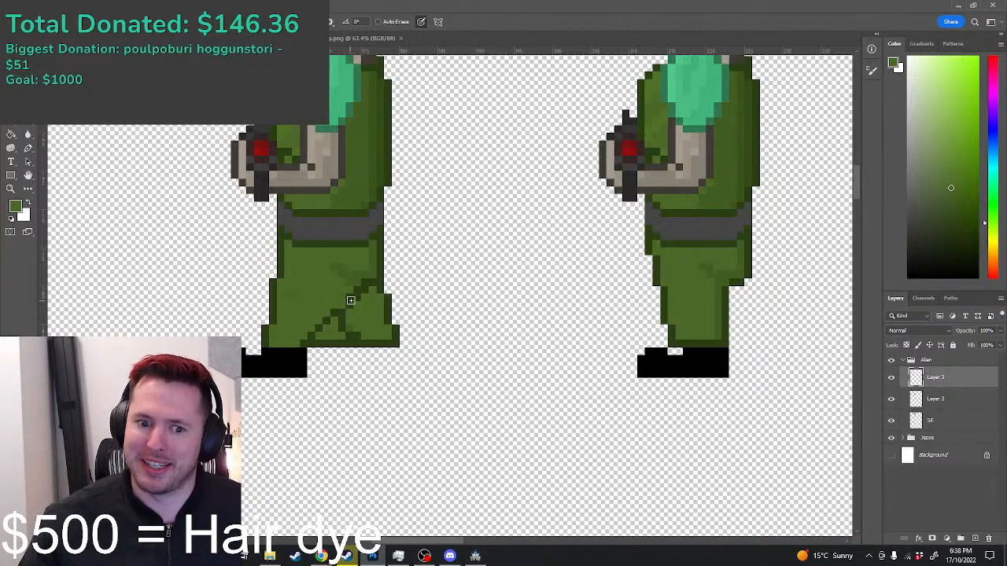
alt+click(340, 306)
Step: Delete the green pixels between the two legs to open a stepped gap beneath the diagonal dividing line
scroll(343, 322, up, 1)
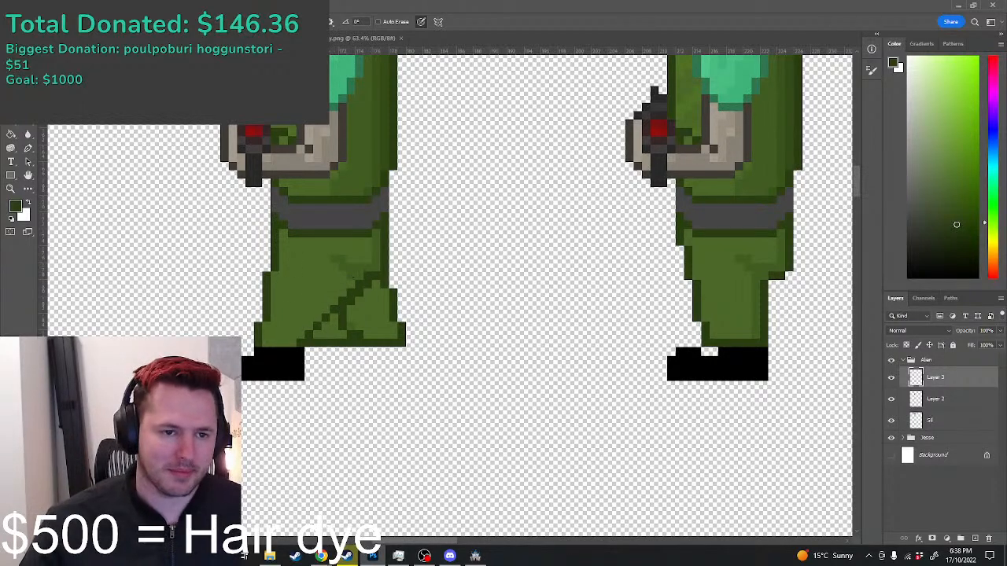
key(m)
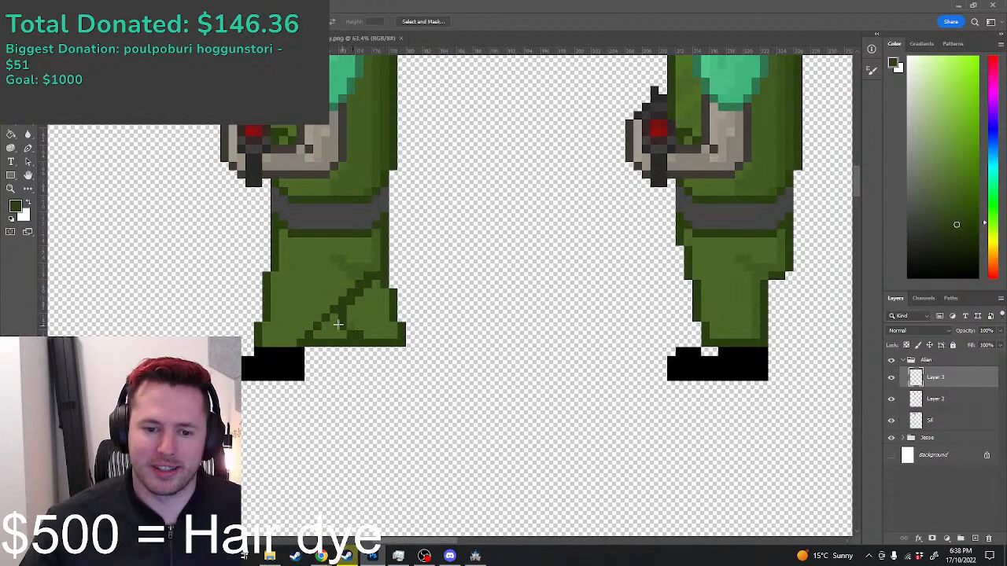
drag(337, 323, 315, 346)
key(Delete)
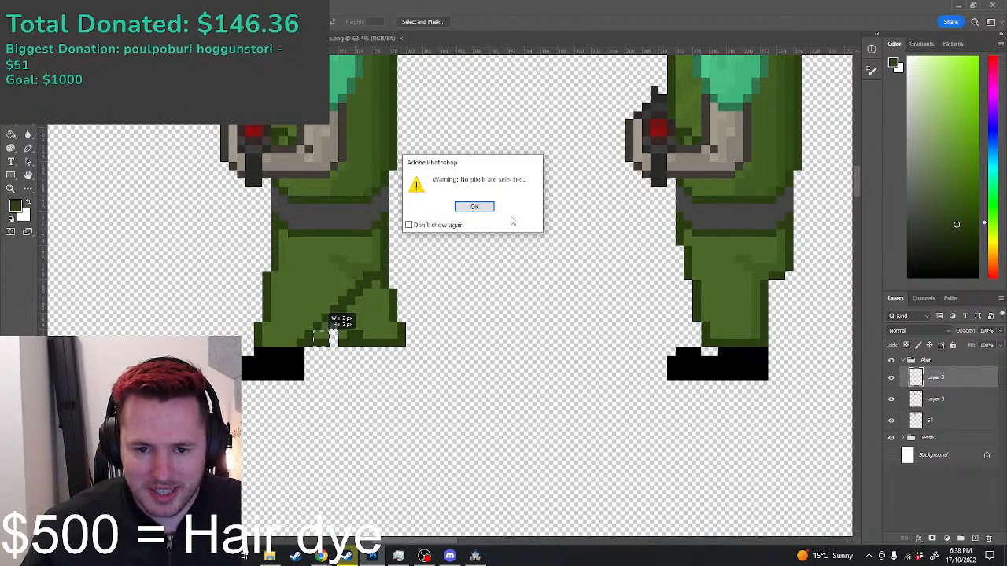
click(484, 208)
drag(337, 313, 332, 317)
key(Delete)
drag(328, 353, 322, 340)
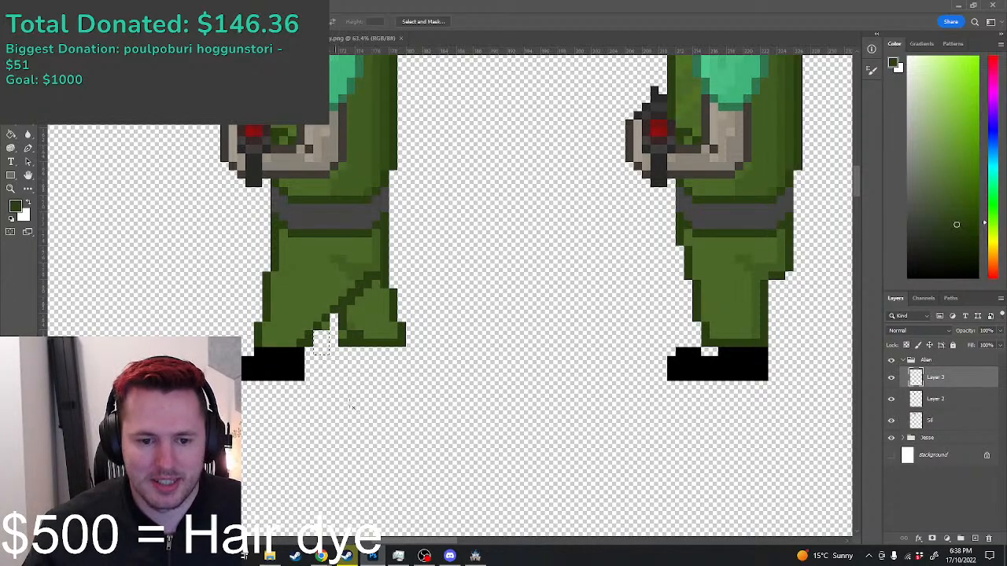
click(474, 206)
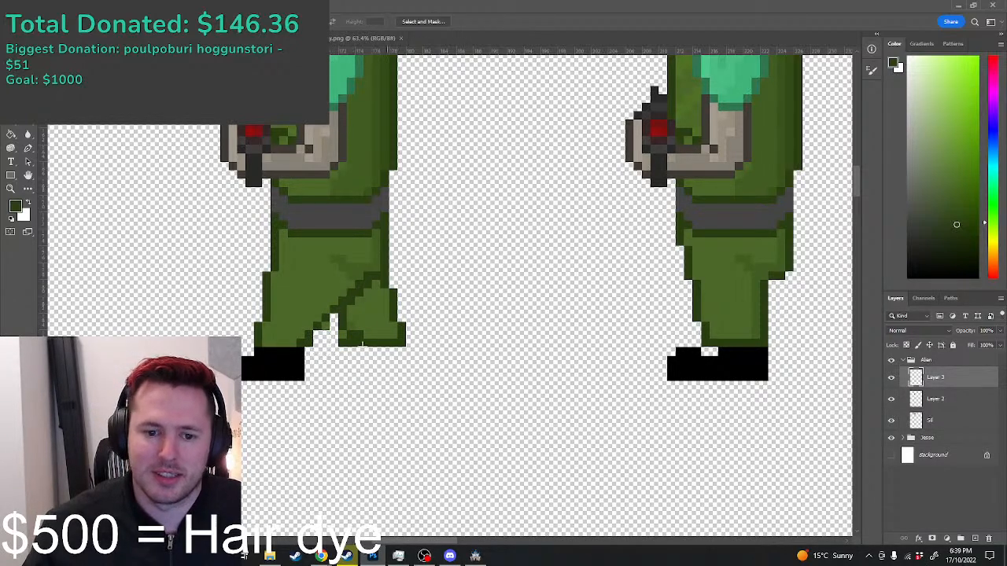
Step: Trim the lower front corner of the rear trouser leg and clean up the gap beside the forward boot
drag(362, 351, 348, 340)
key(Delete)
click(417, 368)
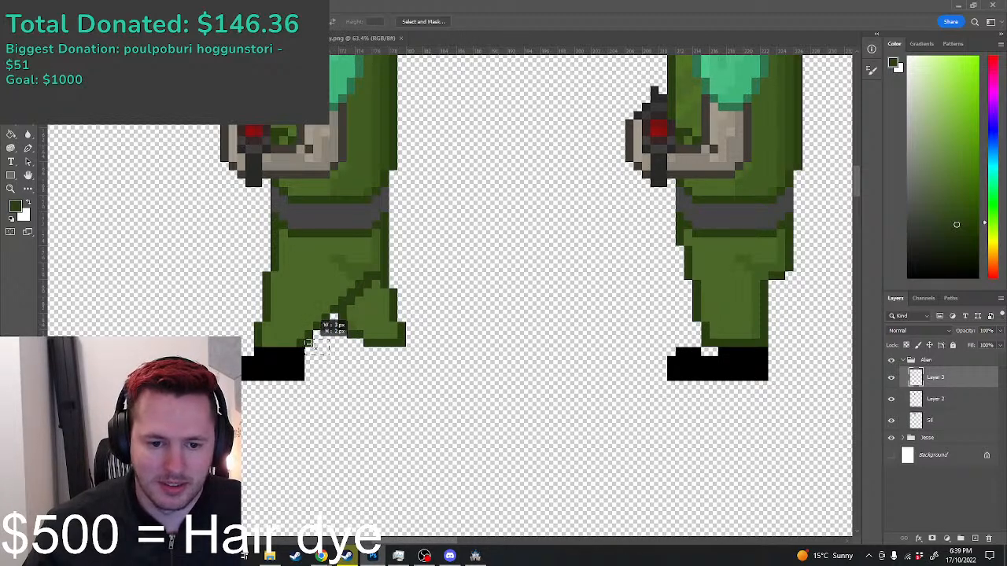
drag(324, 352, 308, 338)
click(474, 206)
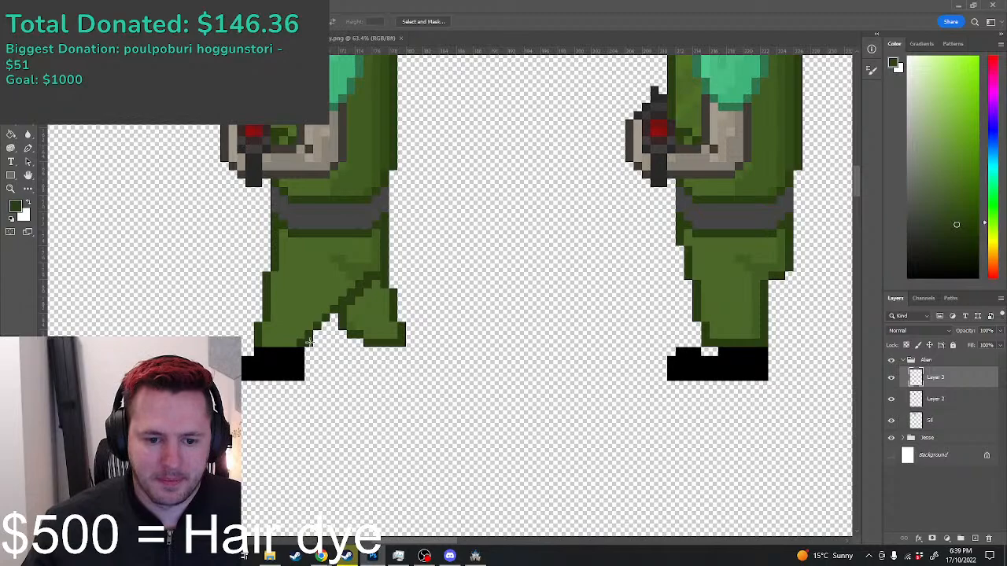
Step: Pencil a short vertical dark line separating the thighs below the belt and recolour the adjoining pixels in trouser greens
scroll(400, 416, down, 8)
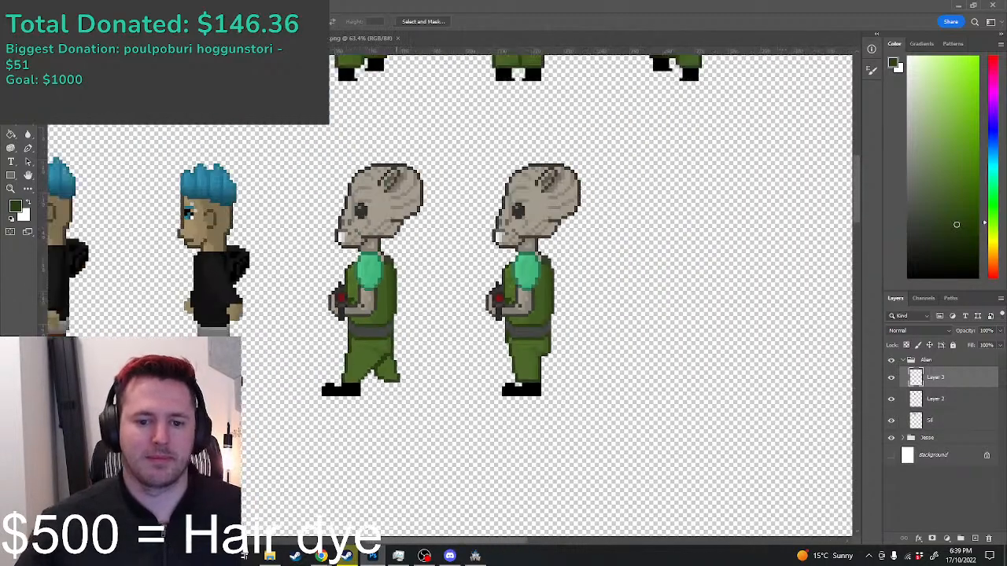
scroll(400, 413, up, 7)
scroll(467, 384, up, 2)
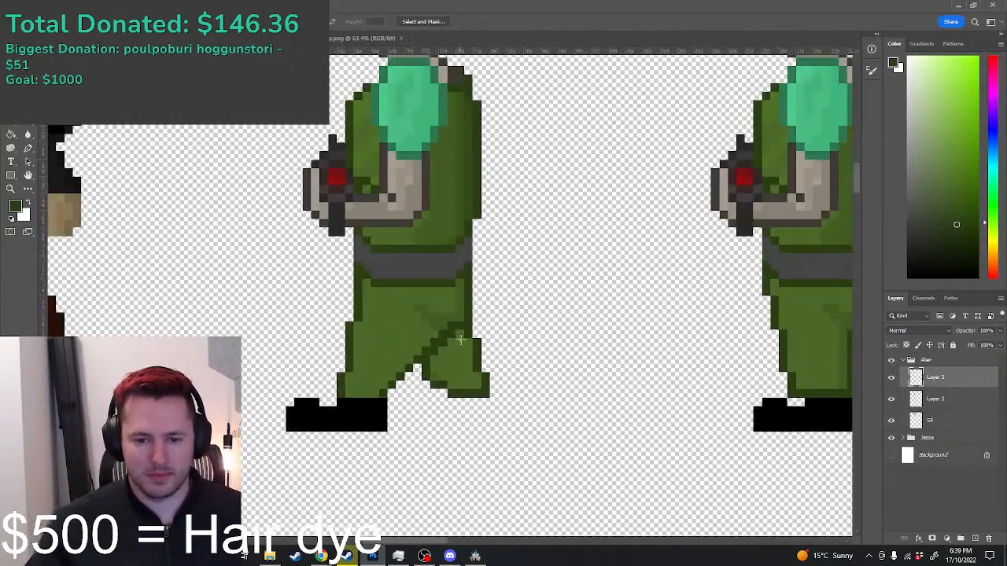
key(b)
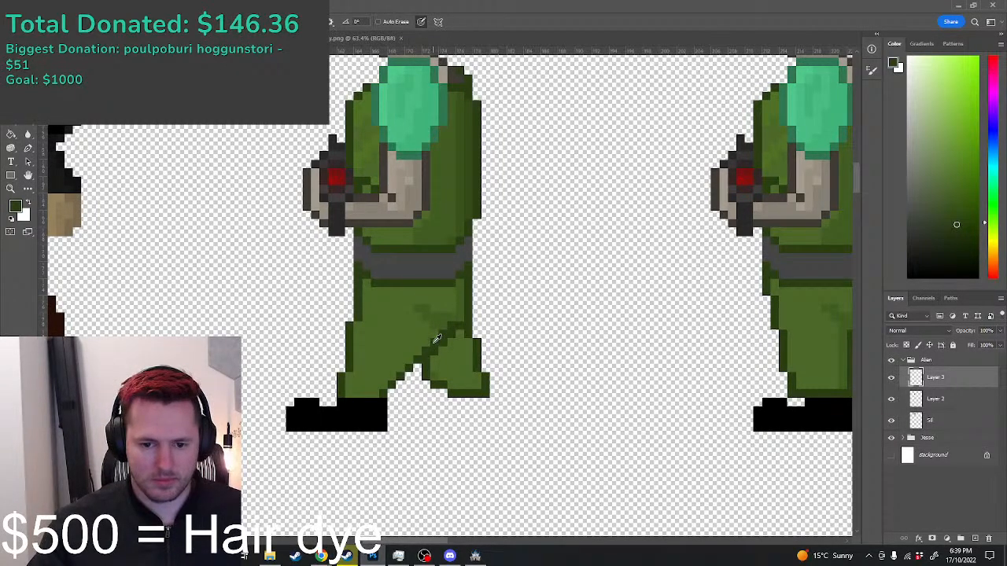
drag(450, 318, 452, 301)
alt+click(463, 315)
click(460, 327)
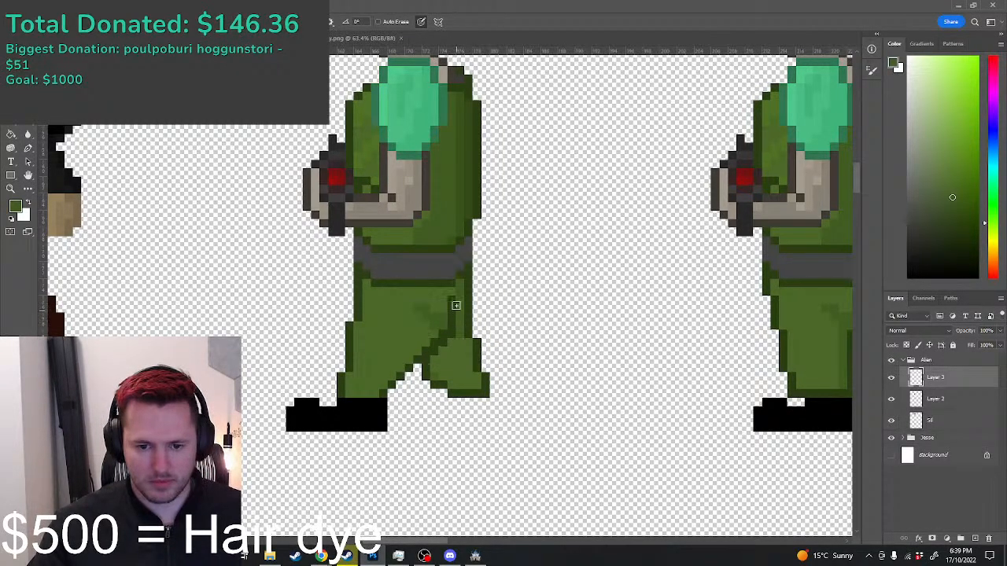
alt+click(454, 343)
click(445, 342)
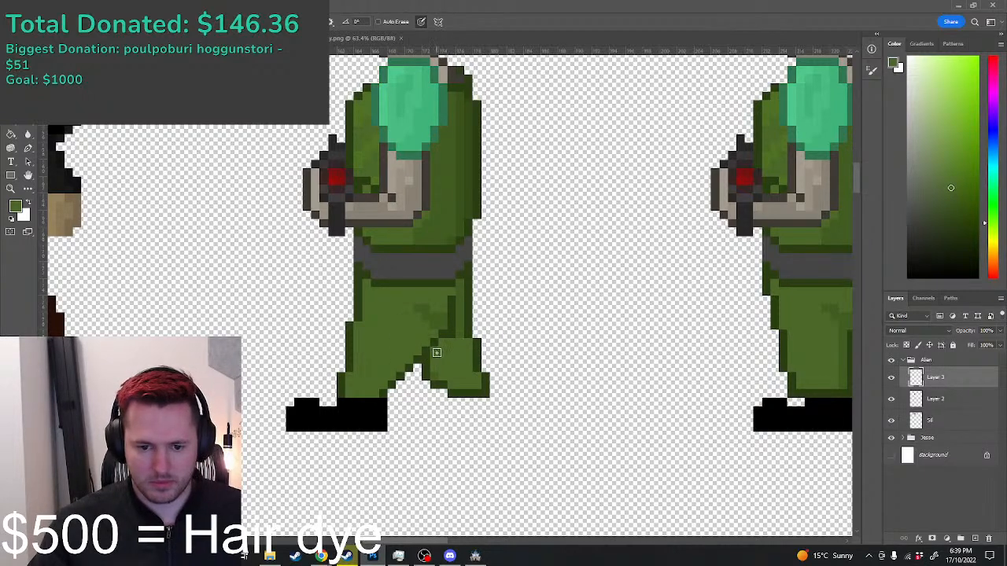
Step: Extend the shaded diagonal crease across the forward thigh and tidy it with the lighter trouser green
alt+click(442, 326)
drag(423, 341, 406, 328)
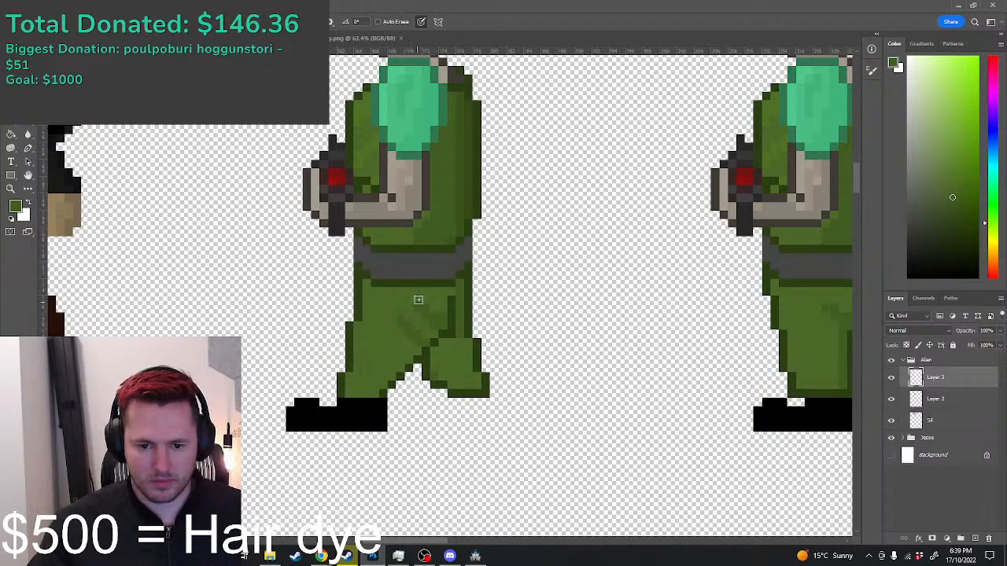
alt+click(416, 298)
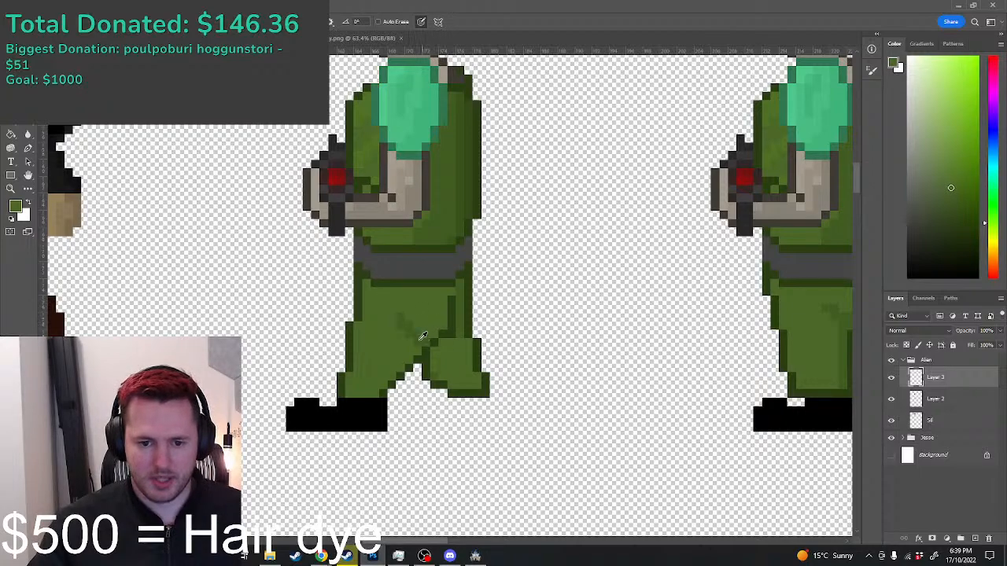
scroll(471, 337, down, 2)
scroll(472, 344, up, 1)
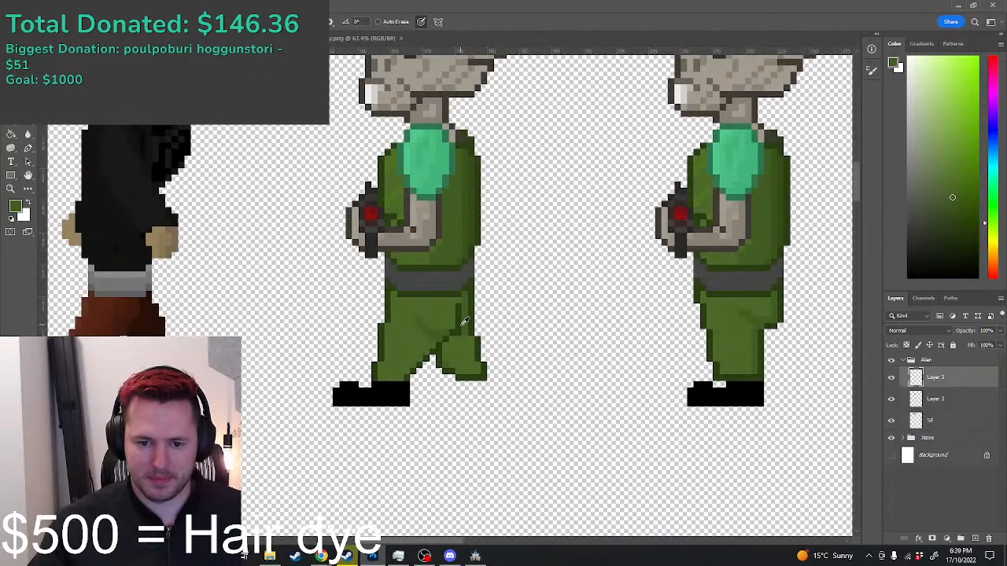
Step: Fill the rear trouser leg with the darker green sampled from the standing sprite's vest
alt+click(463, 326)
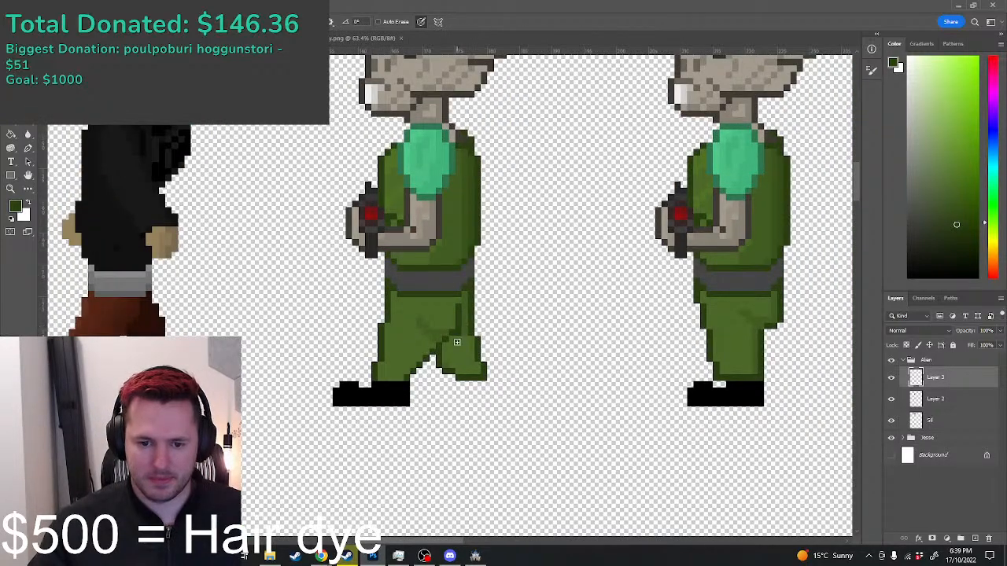
alt+click(777, 210)
key(g)
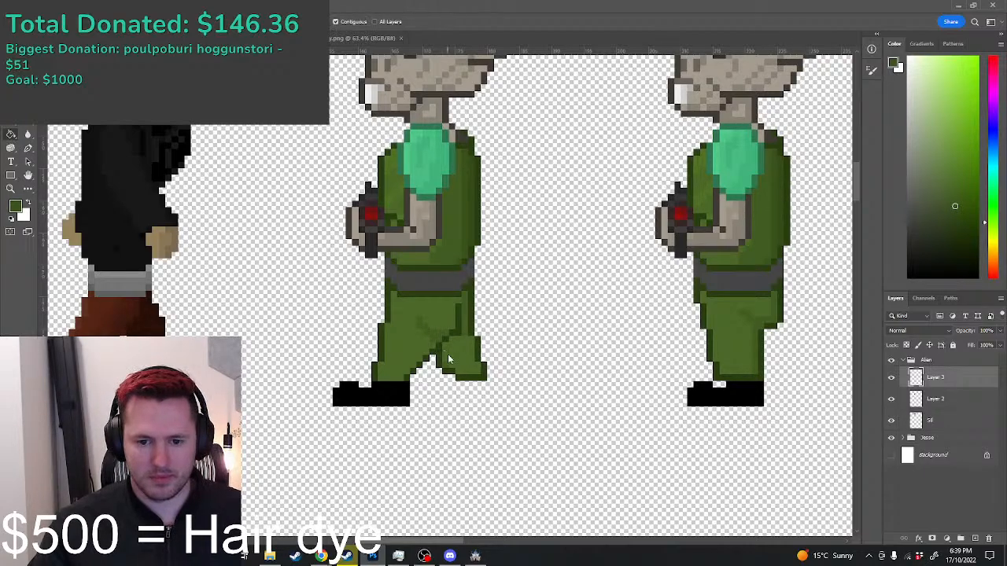
scroll(470, 343, down, 1)
scroll(475, 361, down, 2)
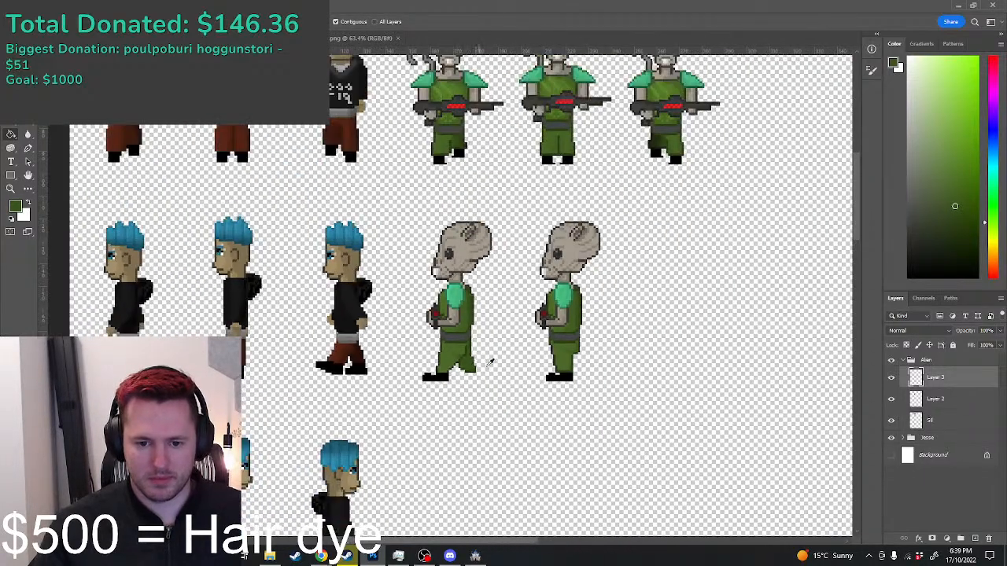
scroll(508, 400, down, 1)
scroll(464, 368, up, 6)
Step: Extend the dark thigh divider near the belt and widen the rear thigh's back edge outward with a dark outline
key(b)
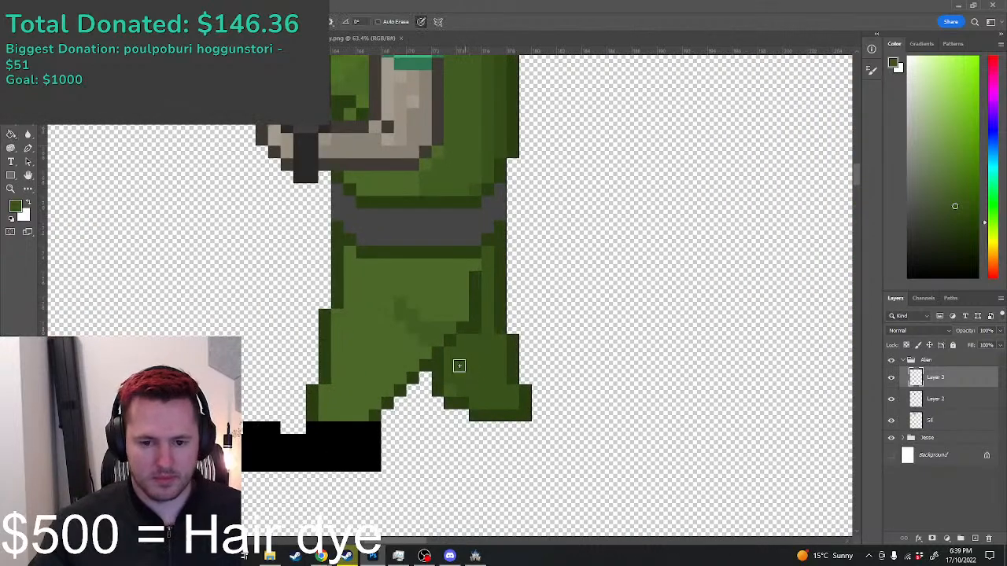
alt+click(472, 326)
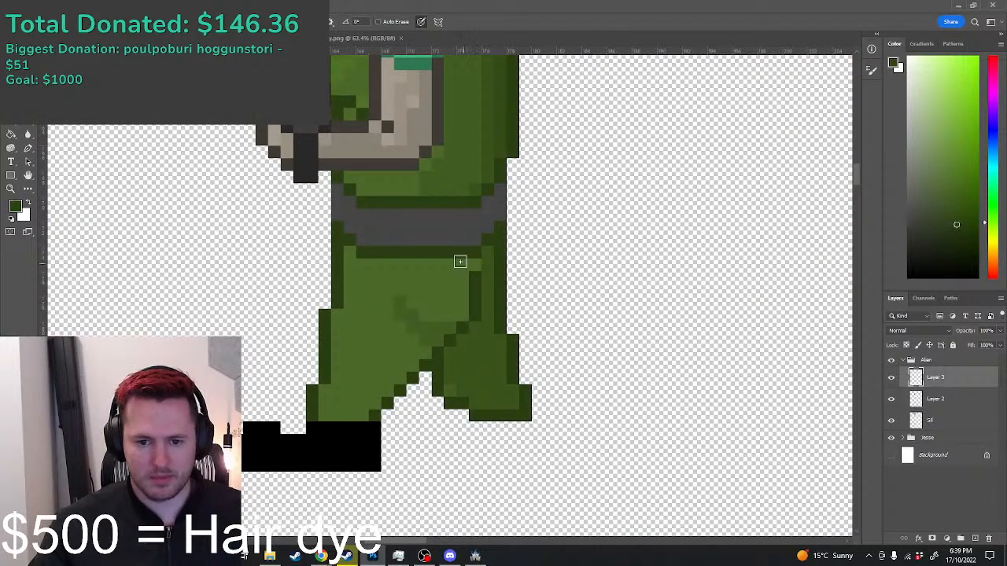
scroll(472, 315, down, 3)
scroll(517, 325, up, 2)
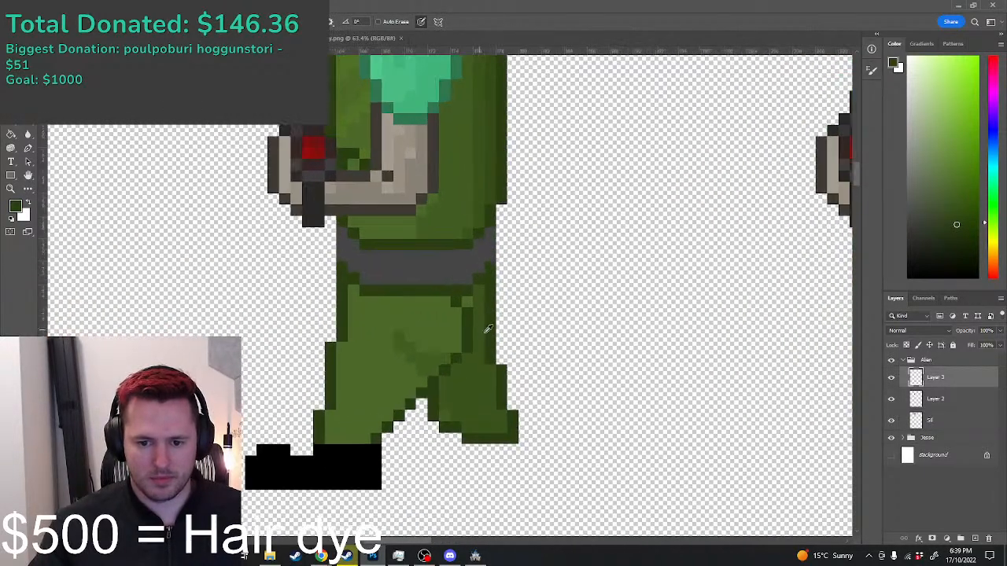
alt+click(482, 294)
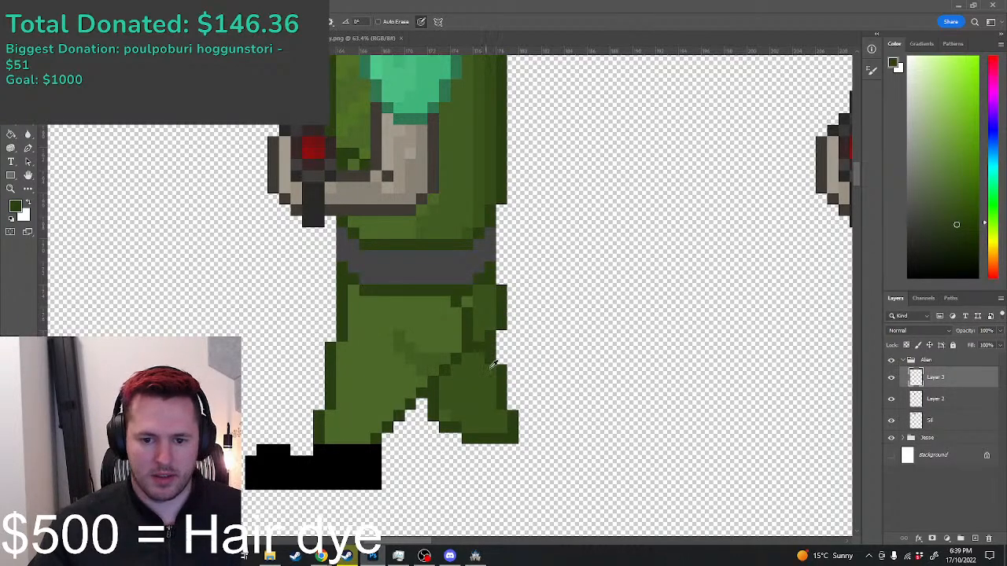
Step: Lengthen the rear thigh's dark back outline downward and touch up the shaded green inside it
scroll(495, 346, down, 4)
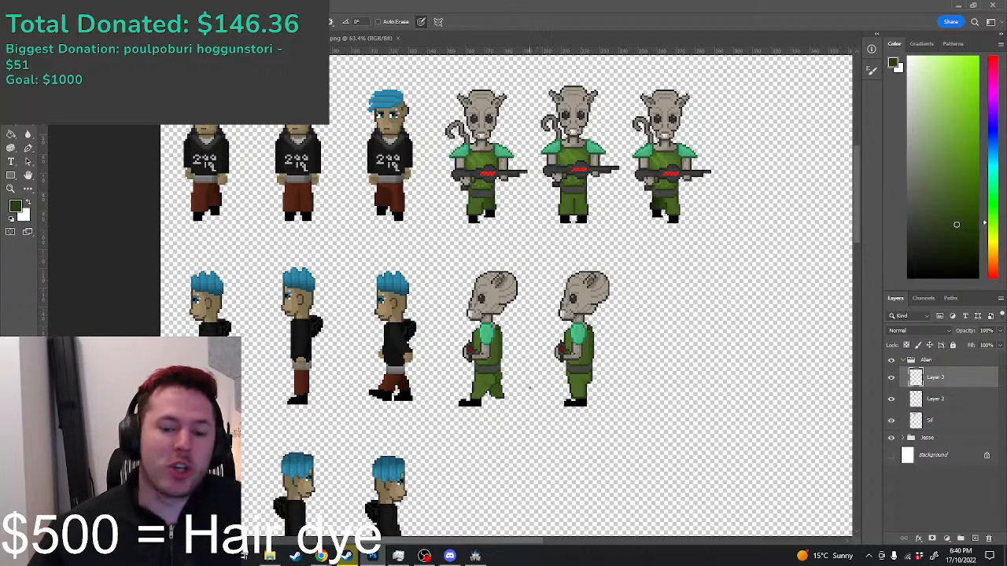
scroll(664, 388, up, 6)
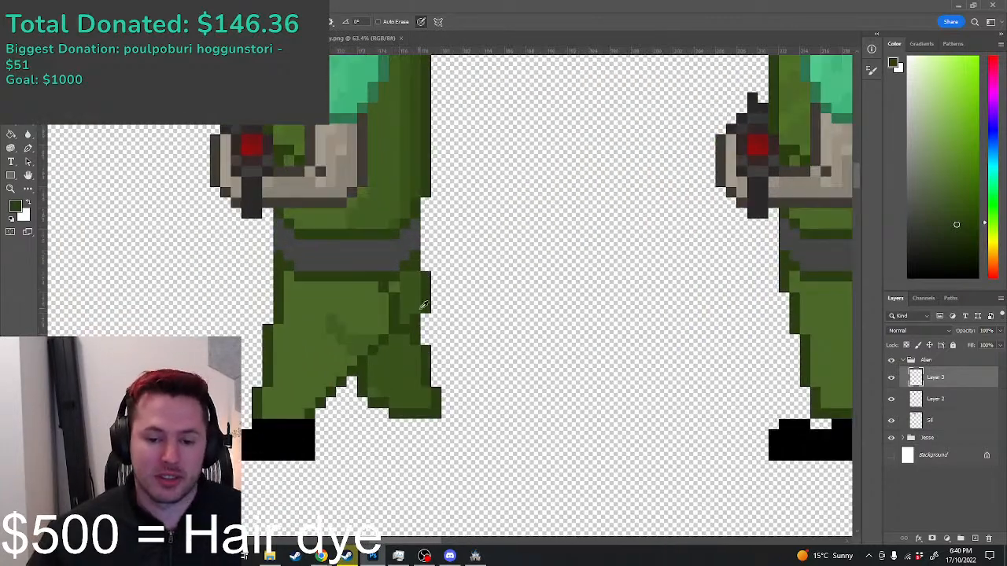
alt+click(424, 308)
alt+click(409, 303)
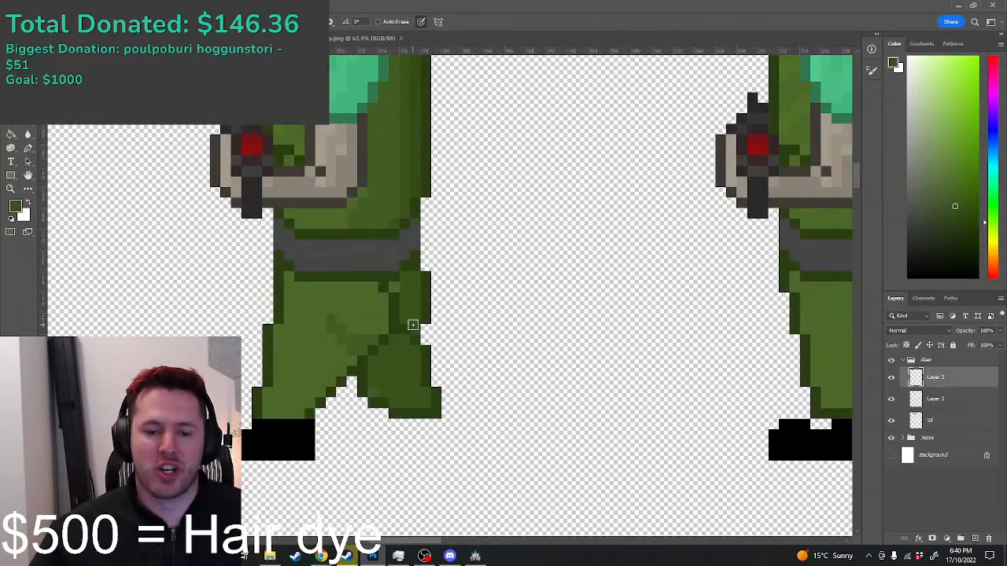
alt+click(413, 330)
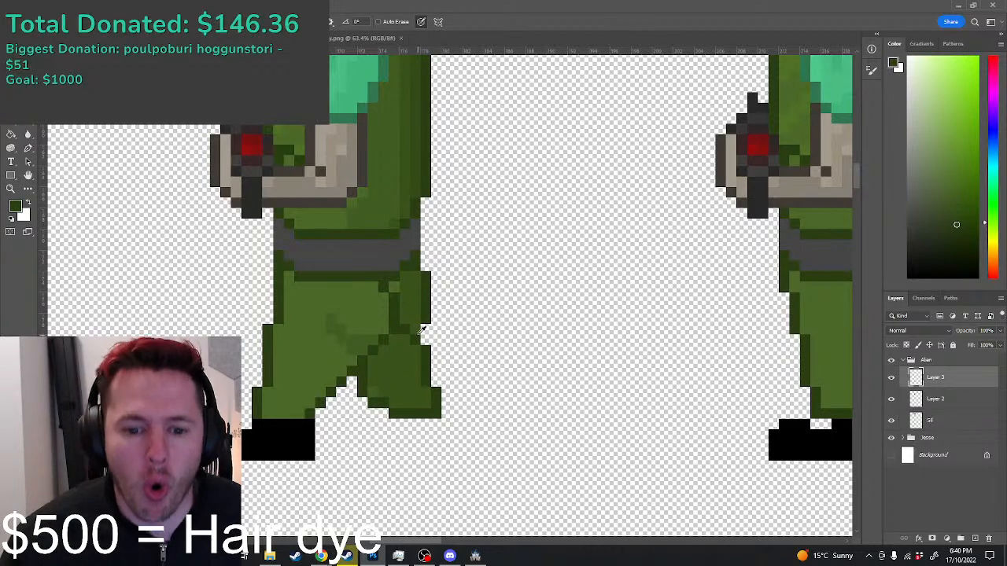
scroll(412, 330, down, 2)
scroll(431, 301, down, 3)
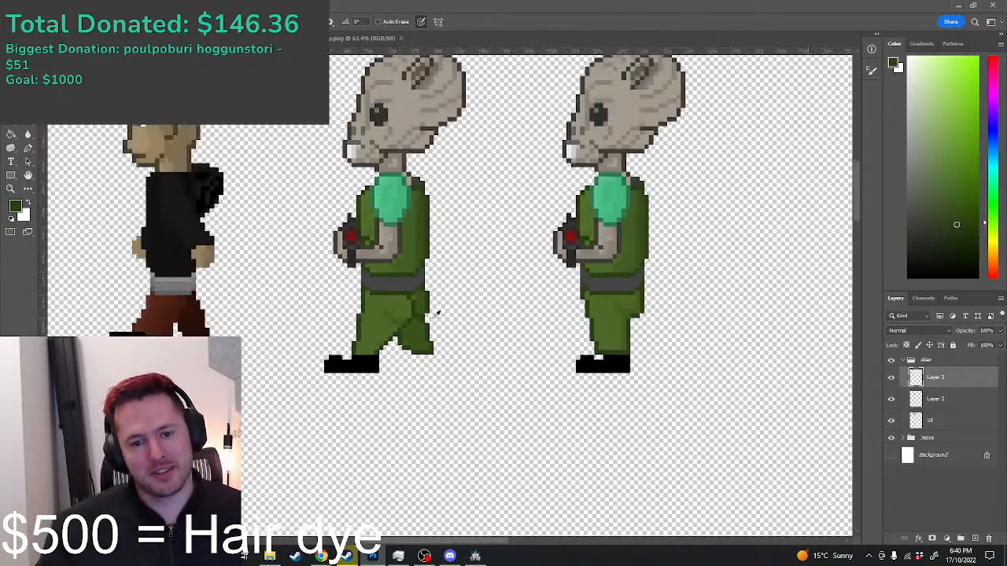
Step: Touch up the shading beside the dark thigh divider below the belt with greens sampled from the walking frame's trousers
scroll(431, 301, up, 2)
alt+click(417, 299)
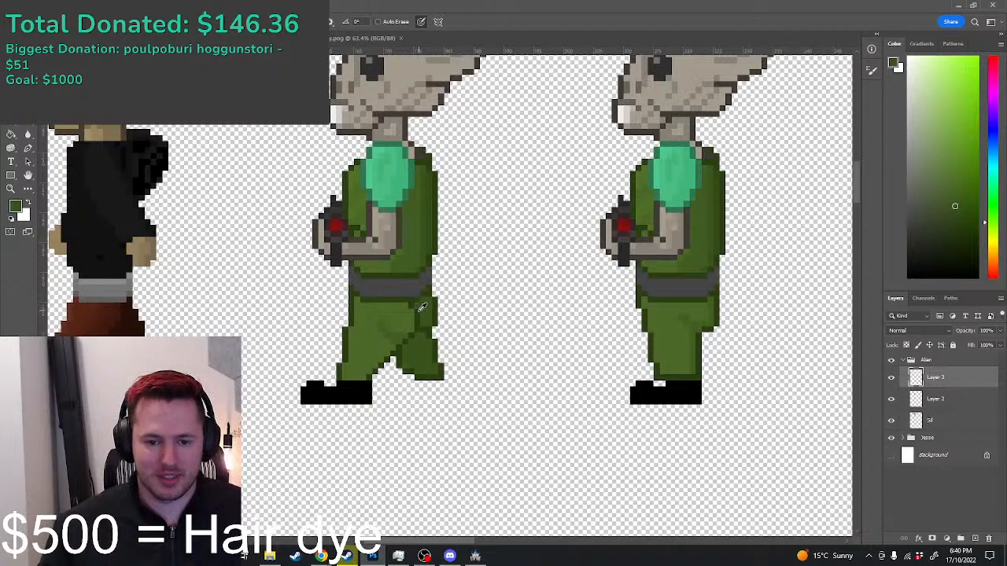
alt+click(419, 311)
click(411, 311)
alt+click(420, 307)
click(419, 313)
alt+click(407, 307)
click(416, 305)
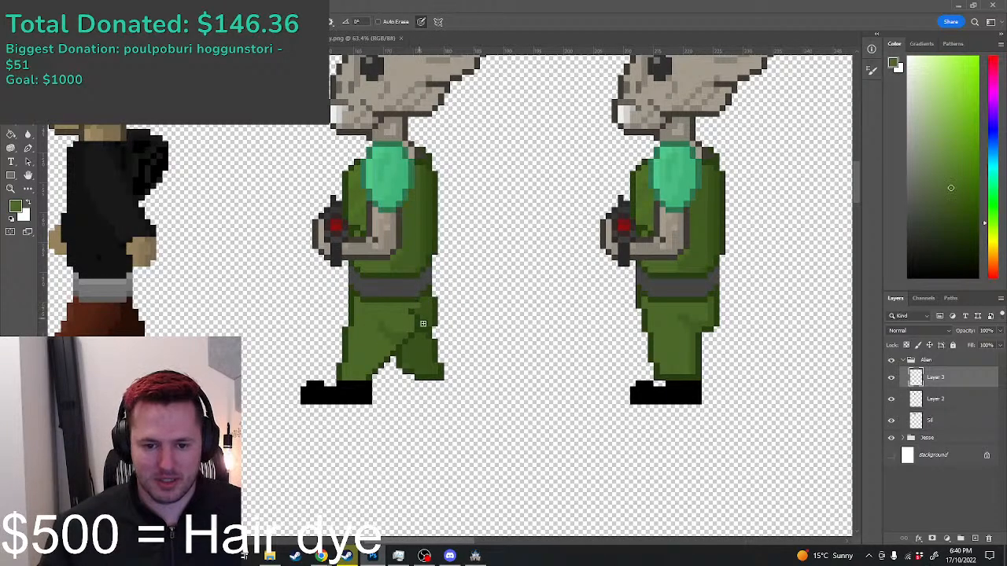
scroll(422, 323, up, 2)
alt+click(389, 336)
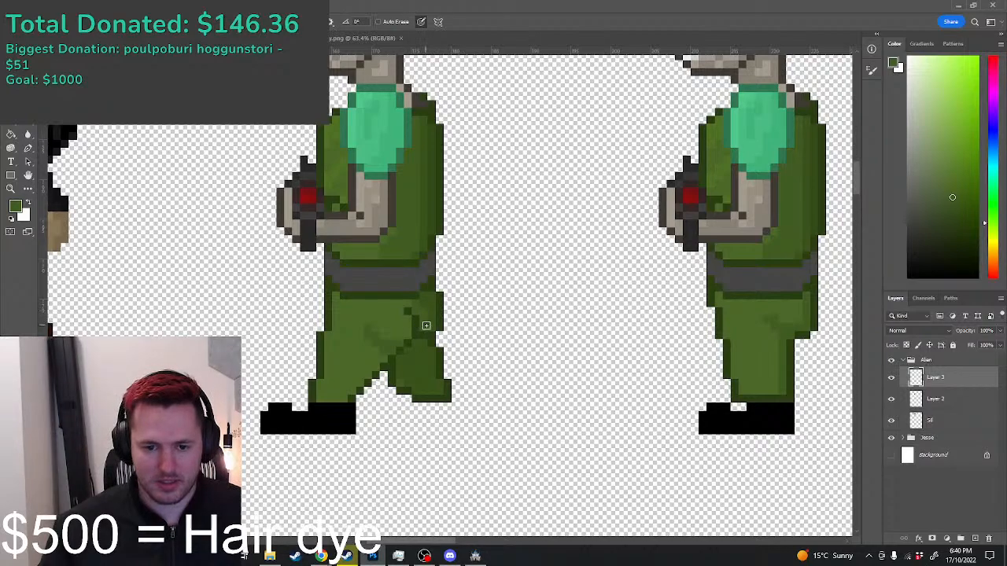
scroll(426, 325, down, 3)
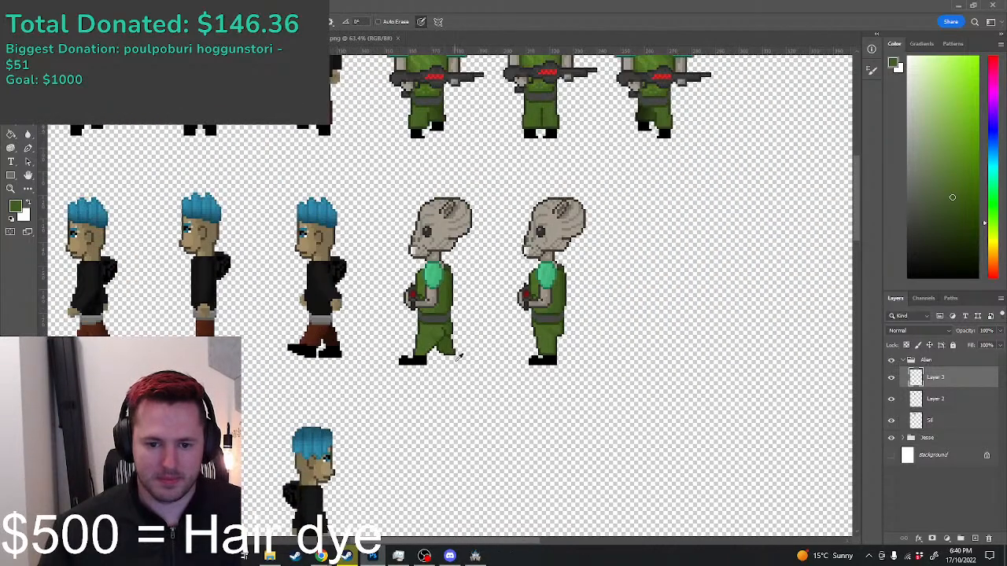
scroll(460, 358, up, 5)
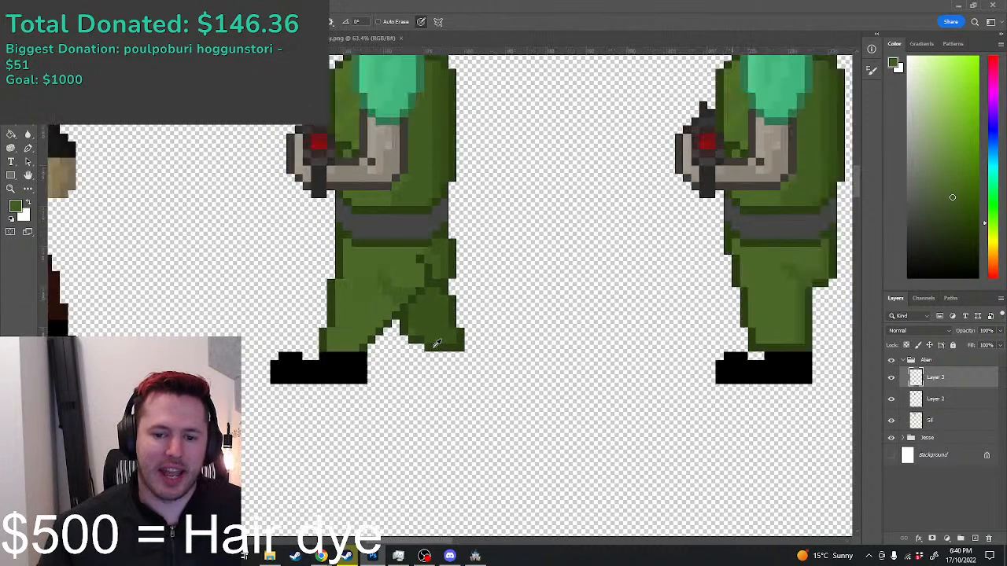
Step: Merge the leg layer down into the walking sprite's Layer 2
scroll(436, 344, down, 1)
key(m)
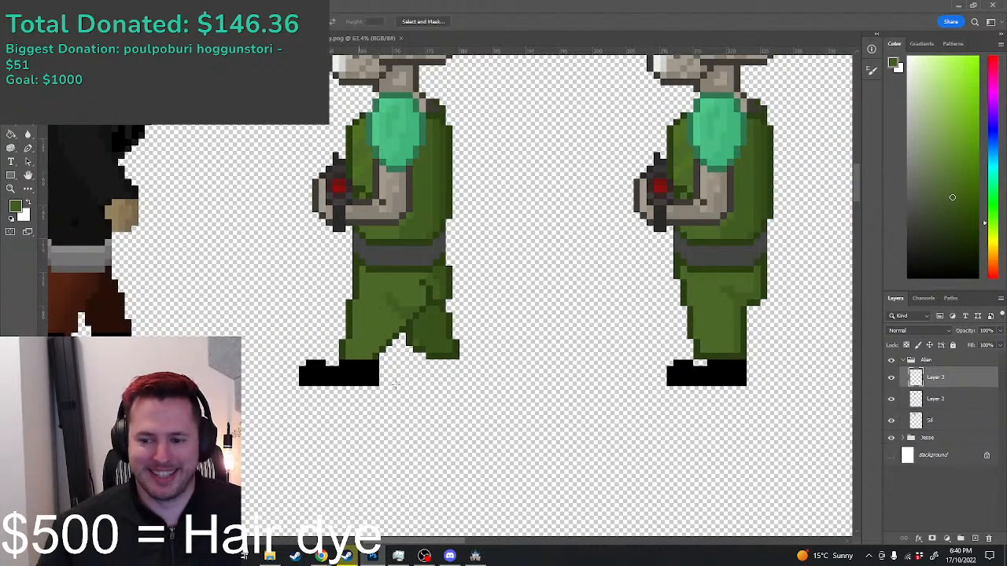
right_click(961, 382)
click(907, 412)
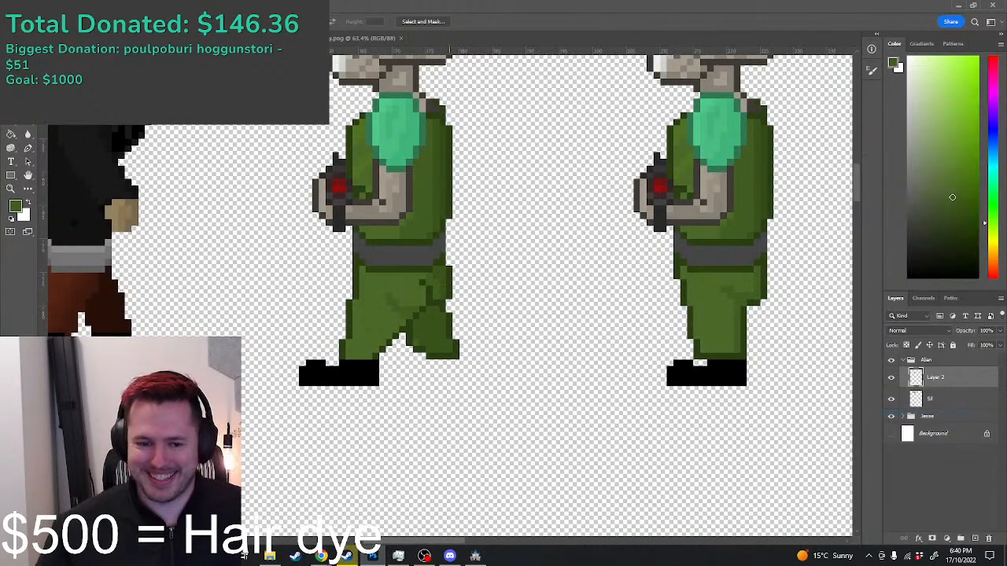
Step: Duplicate the walking frame's front boot onto its own layer and place the copy under the rear leg
drag(387, 402, 262, 359)
key(ctrl+j)
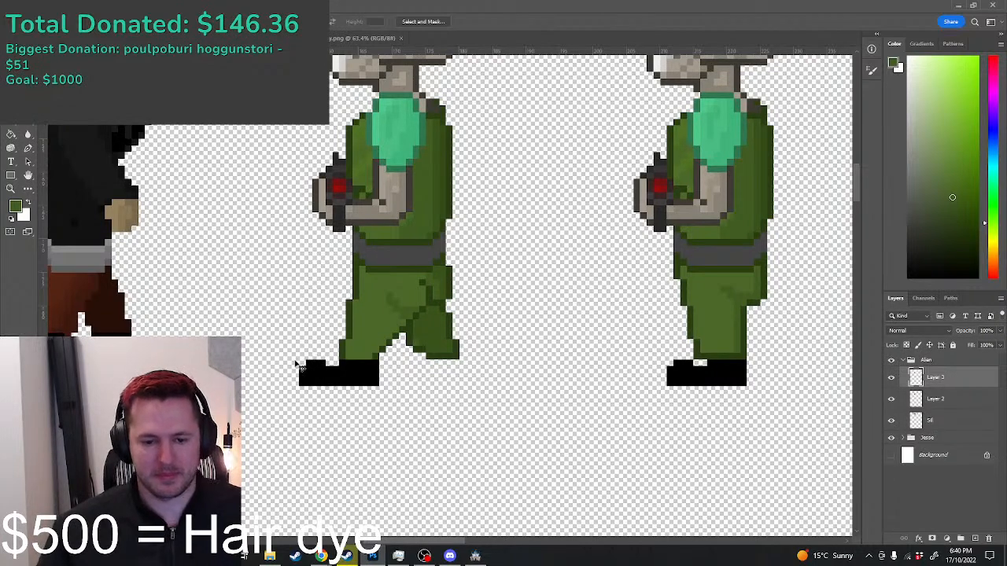
key(ctrl+t)
drag(350, 369, 431, 371)
key(Return)
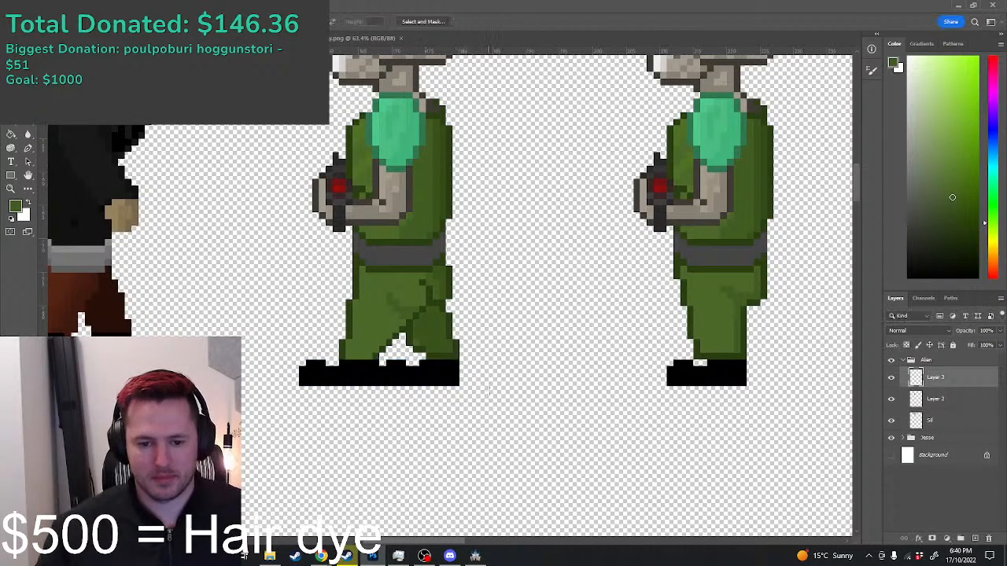
Step: Compare the alien's walking frame with its standing frame and the blue-haired character's side-view walk frames
scroll(481, 404, down, 5)
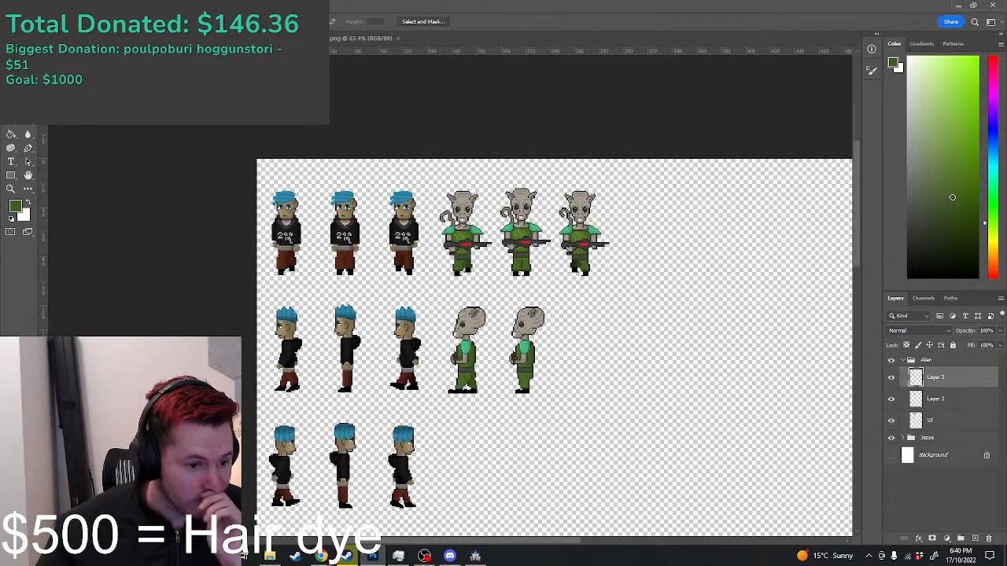
scroll(494, 431, up, 2)
scroll(493, 431, down, 4)
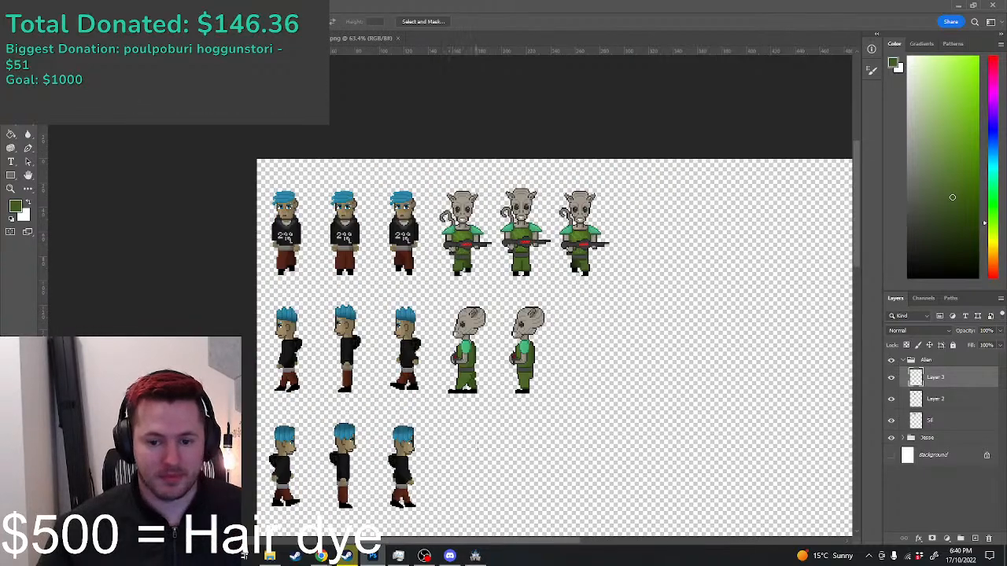
scroll(494, 431, up, 2)
scroll(470, 431, up, 1)
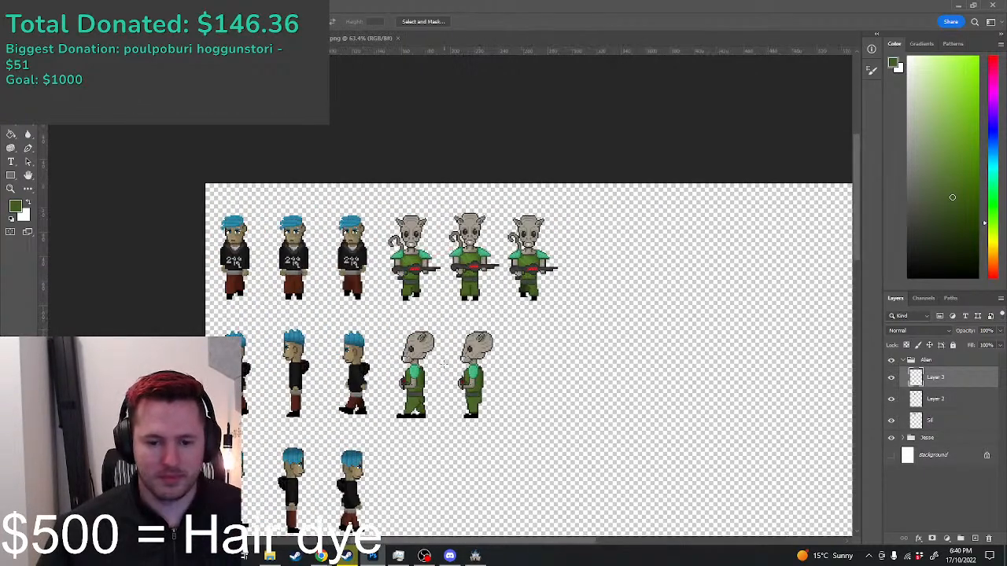
scroll(470, 431, up, 1)
scroll(471, 431, up, 1)
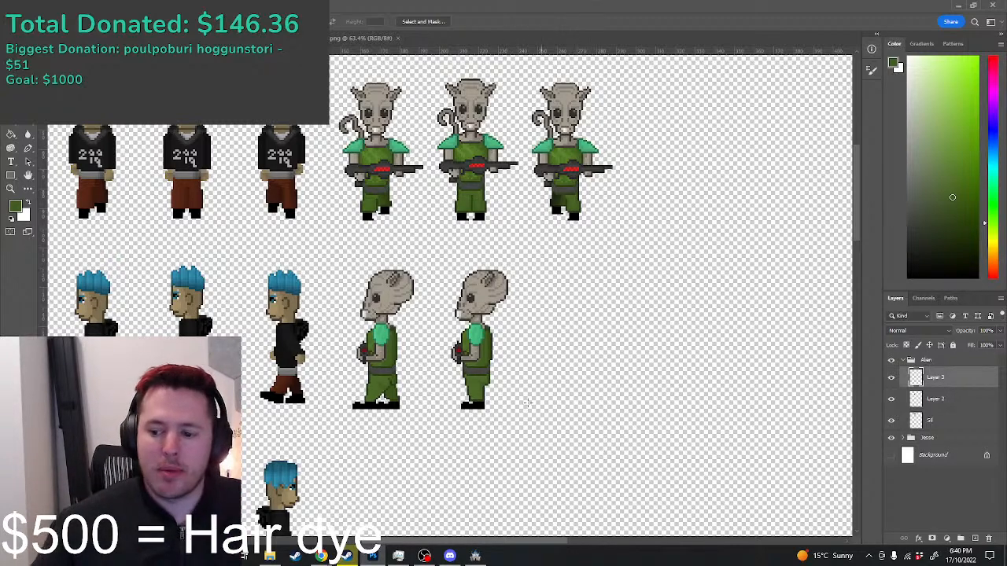
scroll(568, 498, up, 4)
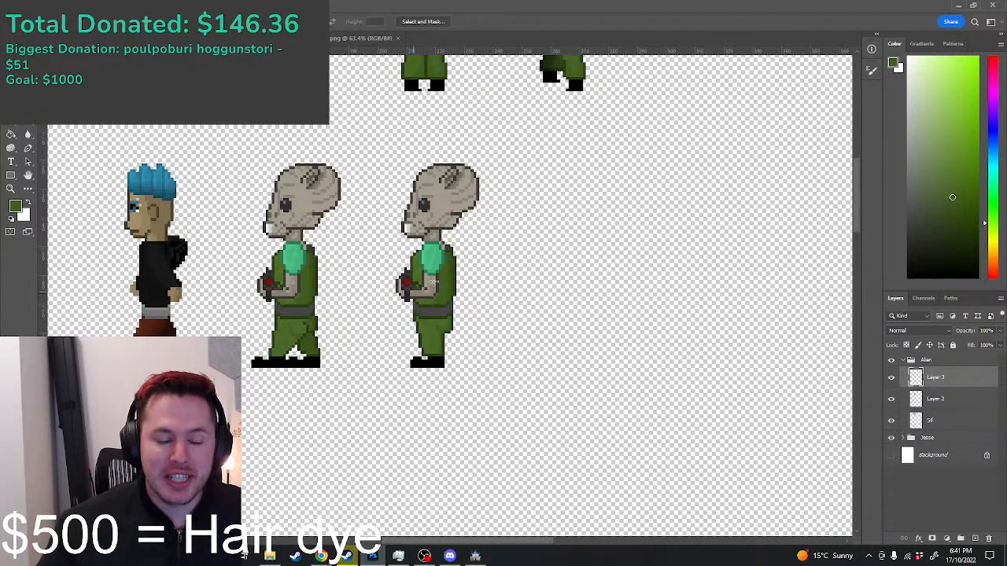
scroll(473, 239, down, 4)
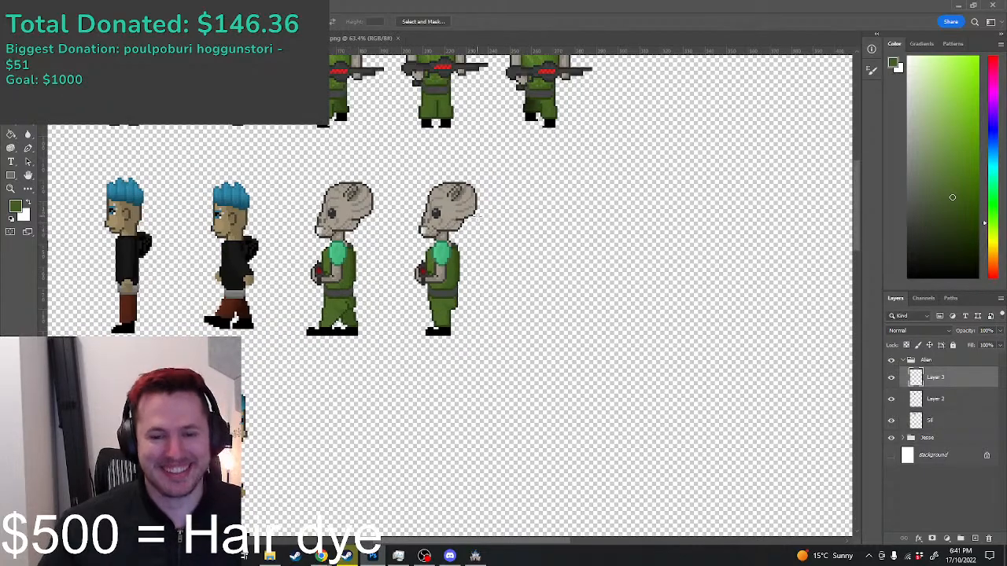
scroll(585, 130, up, 5)
scroll(487, 270, down, 6)
scroll(456, 288, up, 5)
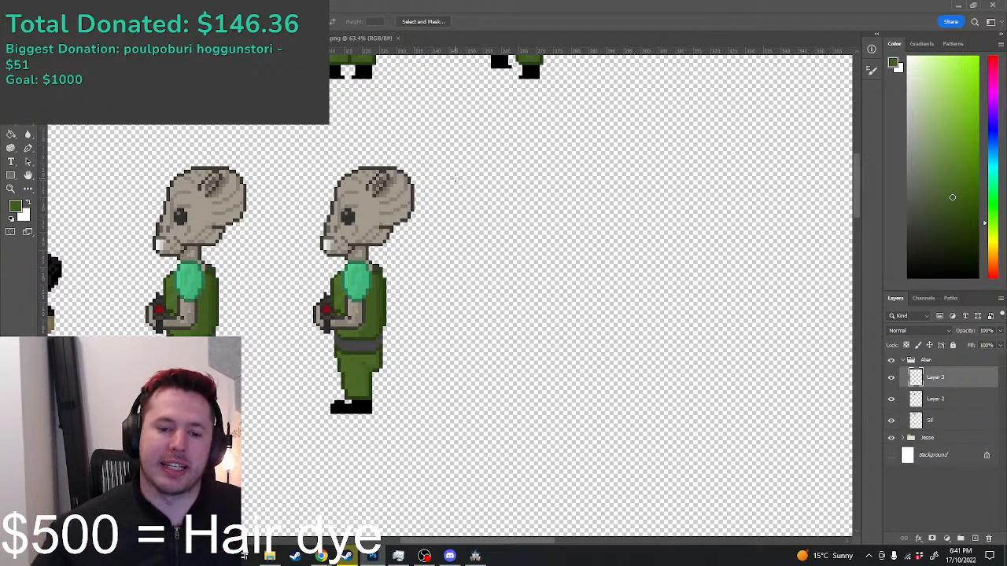
scroll(456, 178, down, 5)
scroll(528, 184, up, 5)
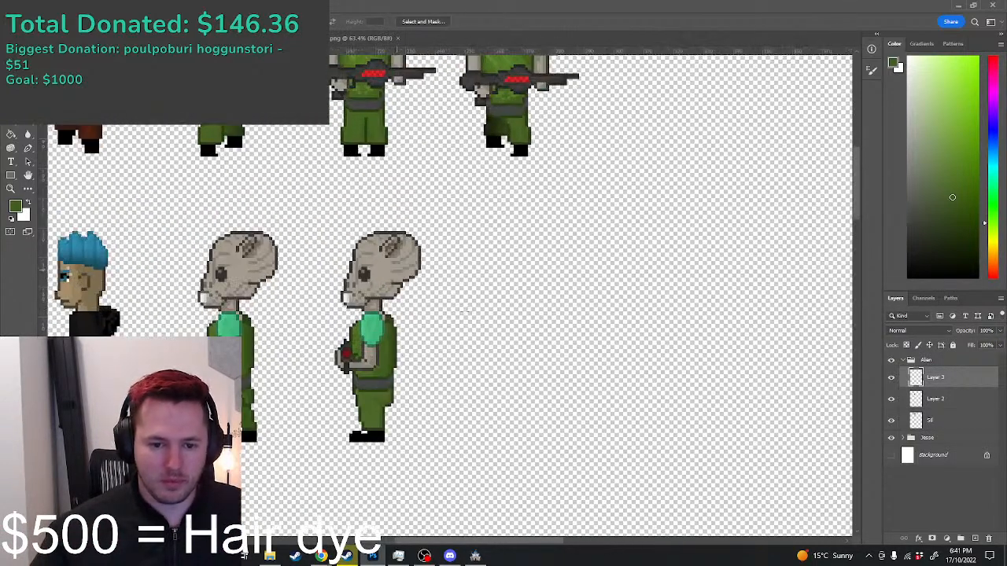
scroll(460, 314, up, 2)
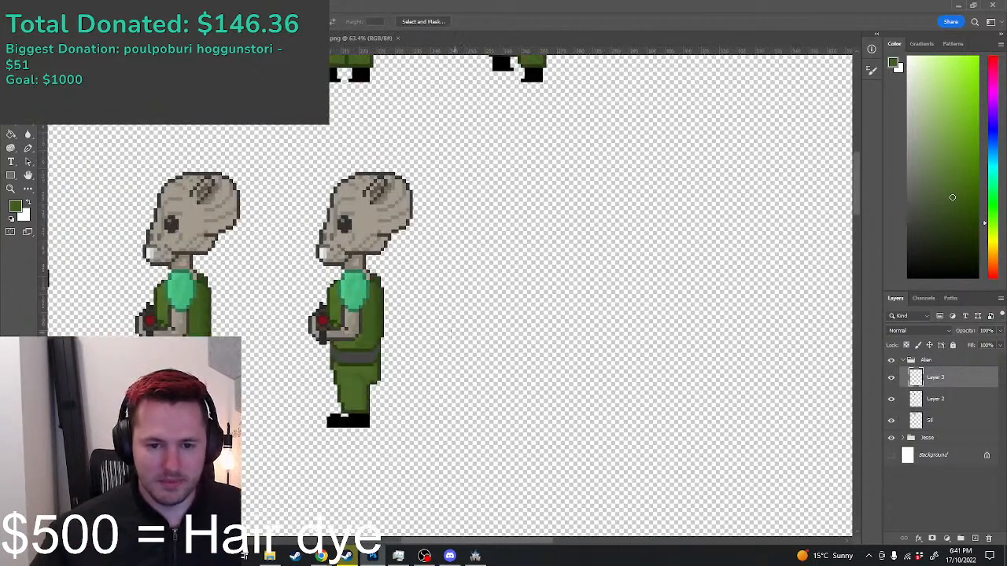
scroll(450, 333, down, 4)
scroll(415, 343, up, 4)
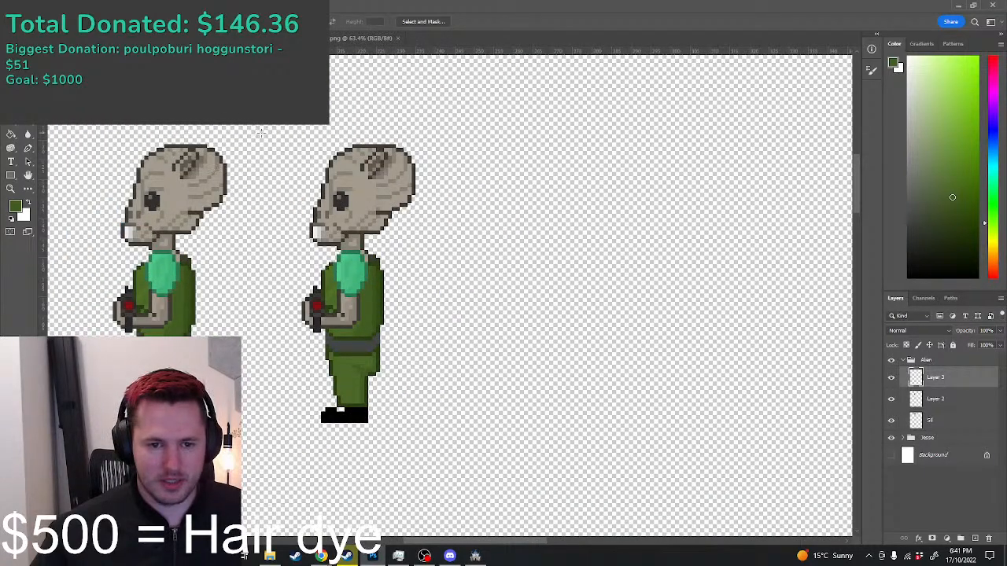
Step: Try a straight horizontal guide line between the tops of the two side-view alien heads
key(b)
drag(208, 146, 331, 146)
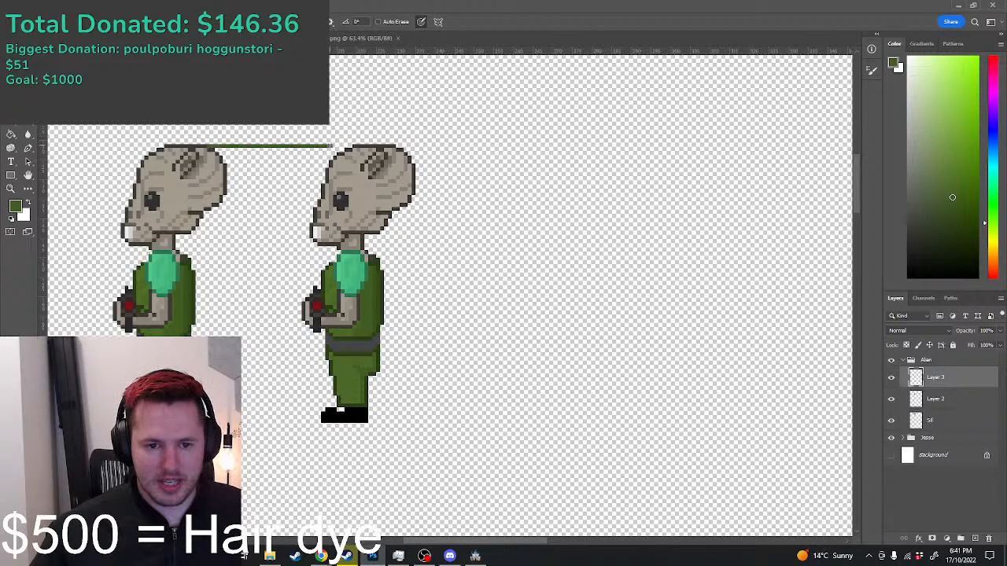
key(ctrl+z)
Step: Select the walking frame from the head down to the thighs and merge the copied boot layer into Layer 2
key(m)
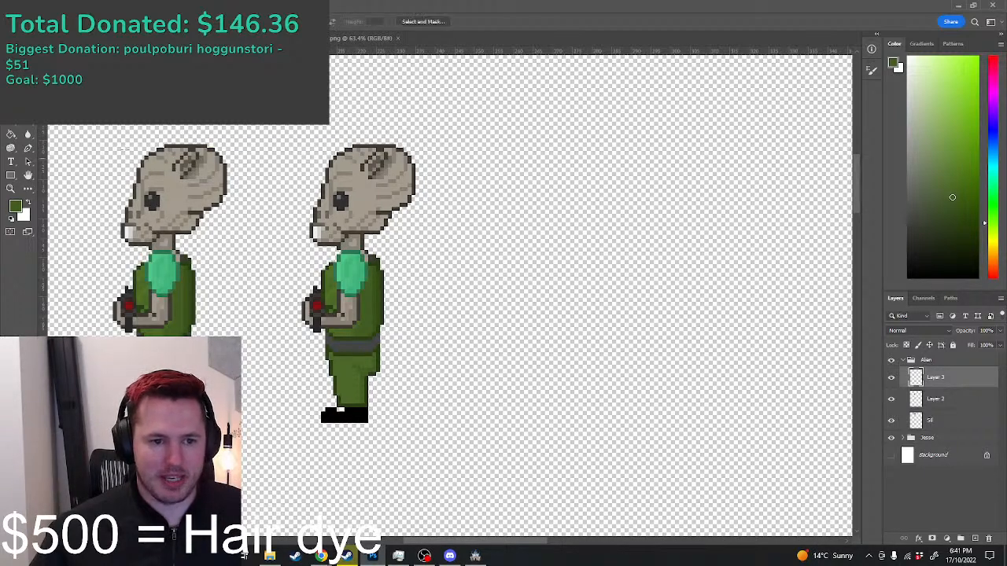
mouse_move(75, 129)
mouse_down()
mouse_move(220, 265)
mouse_move(236, 293)
mouse_move(239, 337)
mouse_move(230, 328)
mouse_up()
drag(74, 118, 278, 383)
key(ctrl+t)
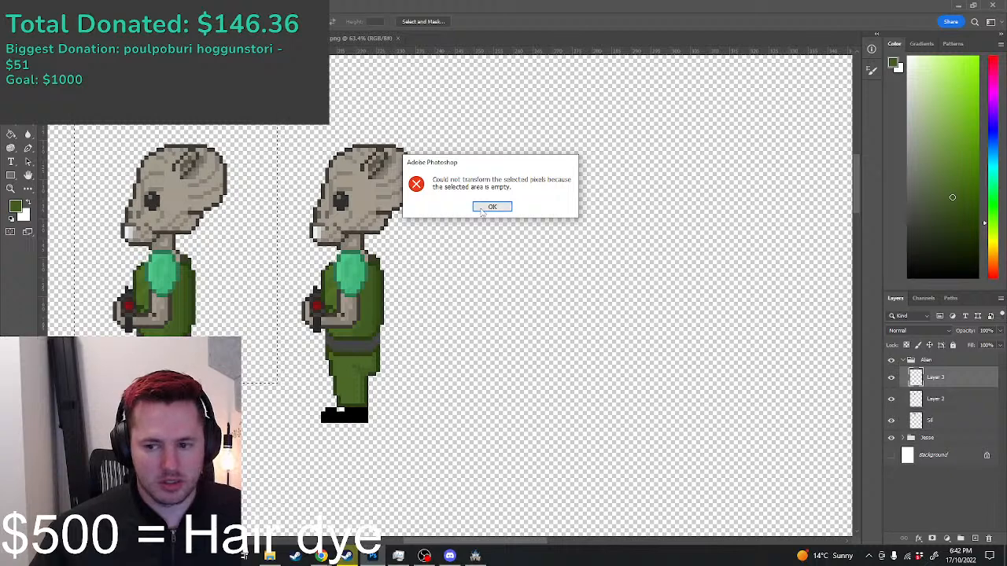
click(492, 206)
right_click(952, 379)
click(875, 415)
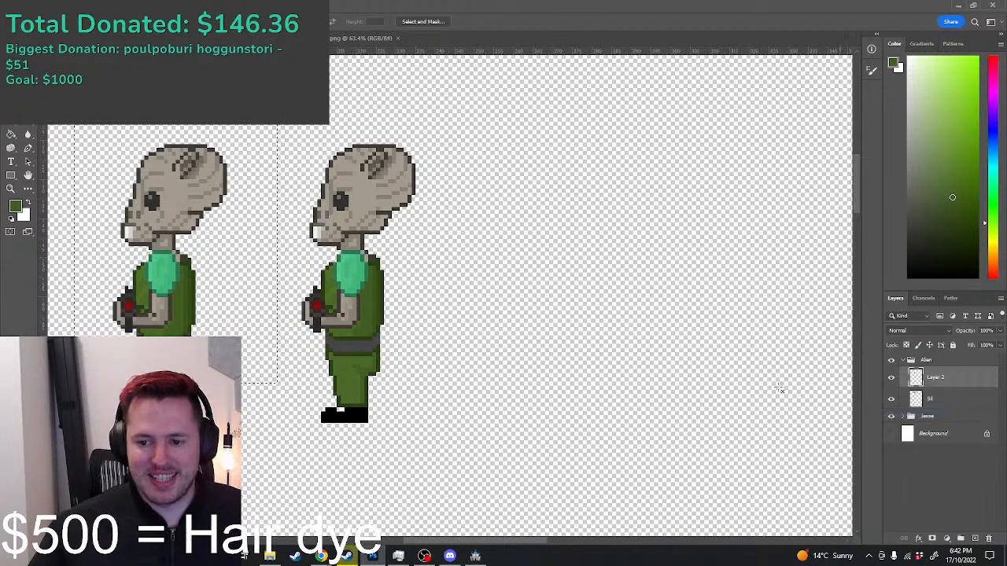
Step: Lower the selected head, torso and thighs of the walking frame slightly, keeping the boots in place, and clear the selection
key(ctrl+t)
drag(206, 173, 208, 182)
key(Return)
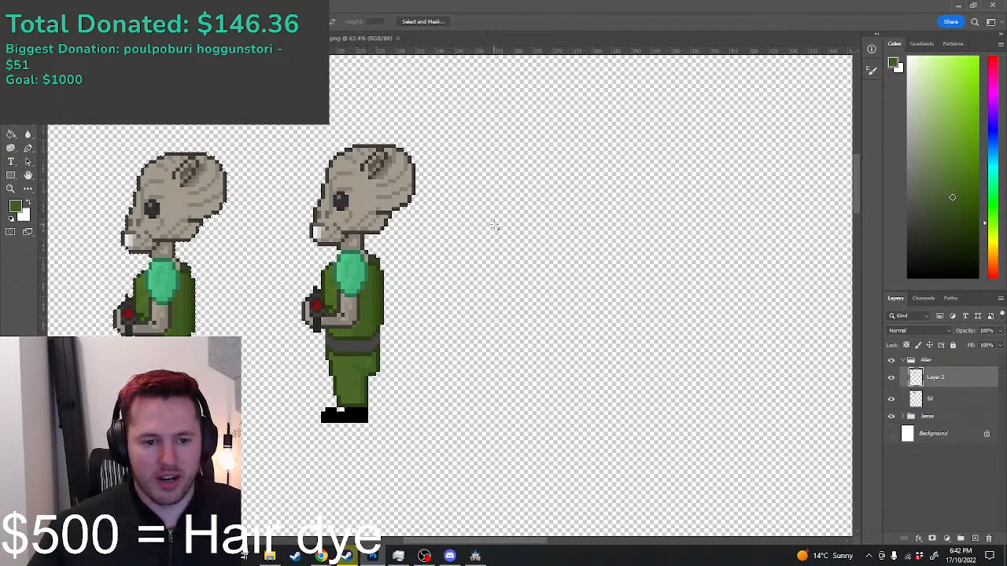
key(ctrl+d)
Step: Redraw the dark outline across the top of the gap between the legs and shade the thigh pixels above it
scroll(476, 235, down, 2)
scroll(337, 345, up, 2)
scroll(217, 346, up, 3)
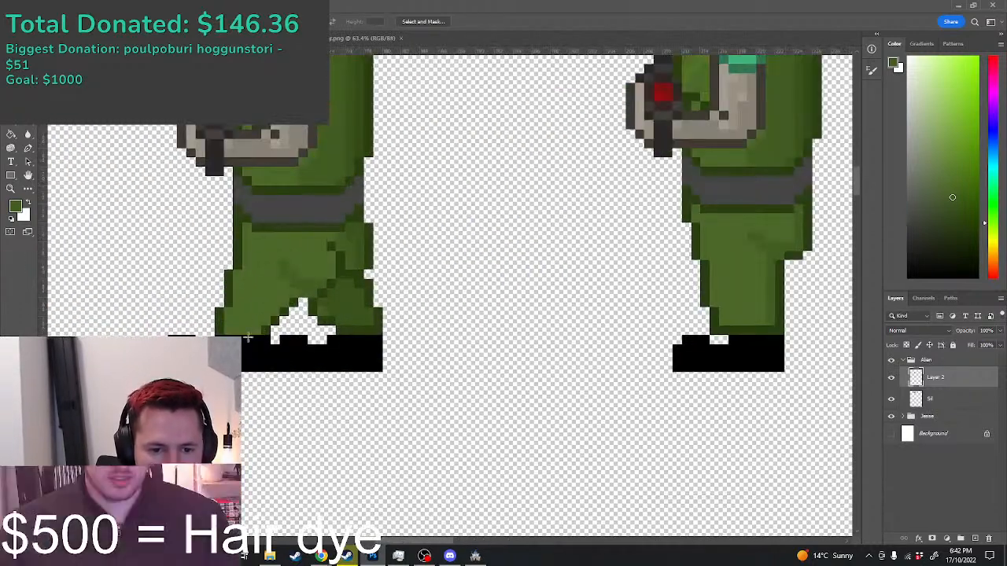
key(b)
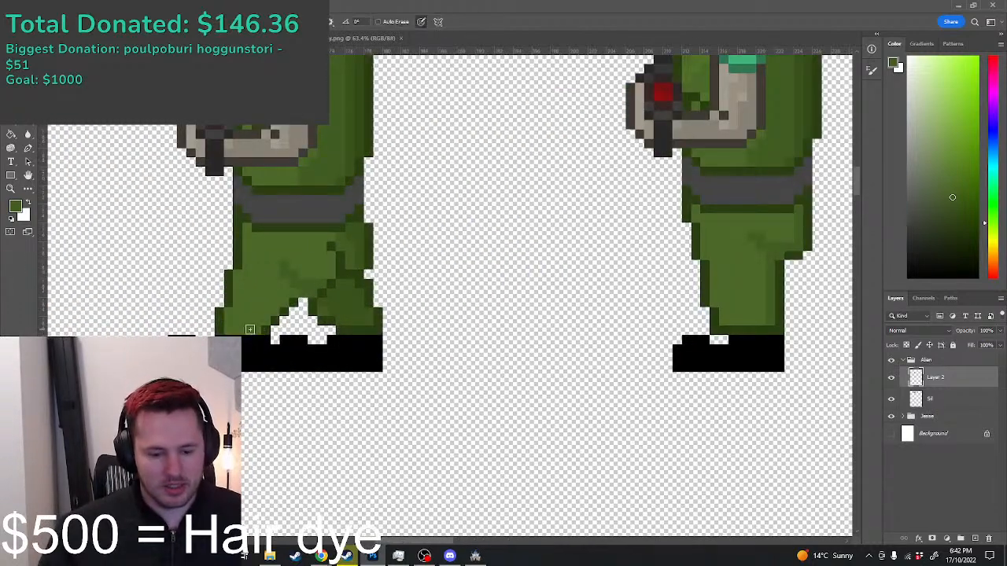
alt+click(312, 299)
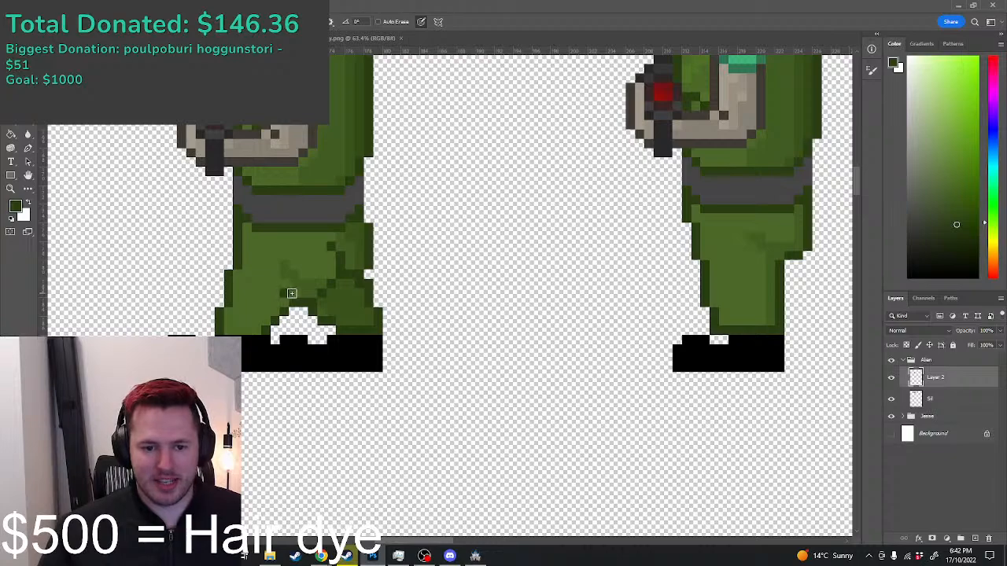
alt+click(292, 292)
scroll(390, 299, down, 2)
scroll(347, 299, up, 1)
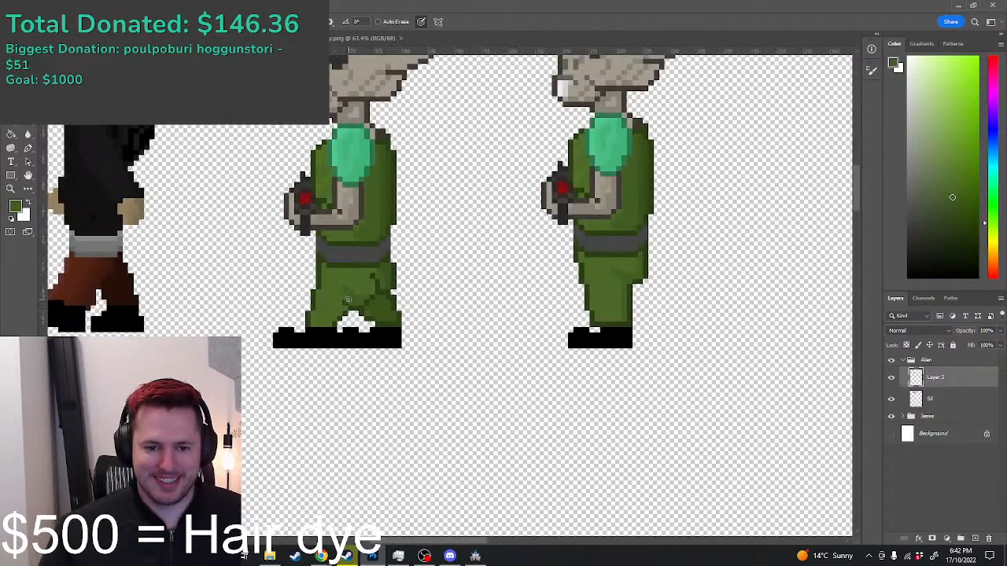
Step: Soften the shaded crease on the walking frame's forward thigh with lighter trouser green
scroll(346, 298, down, 3)
scroll(387, 293, up, 4)
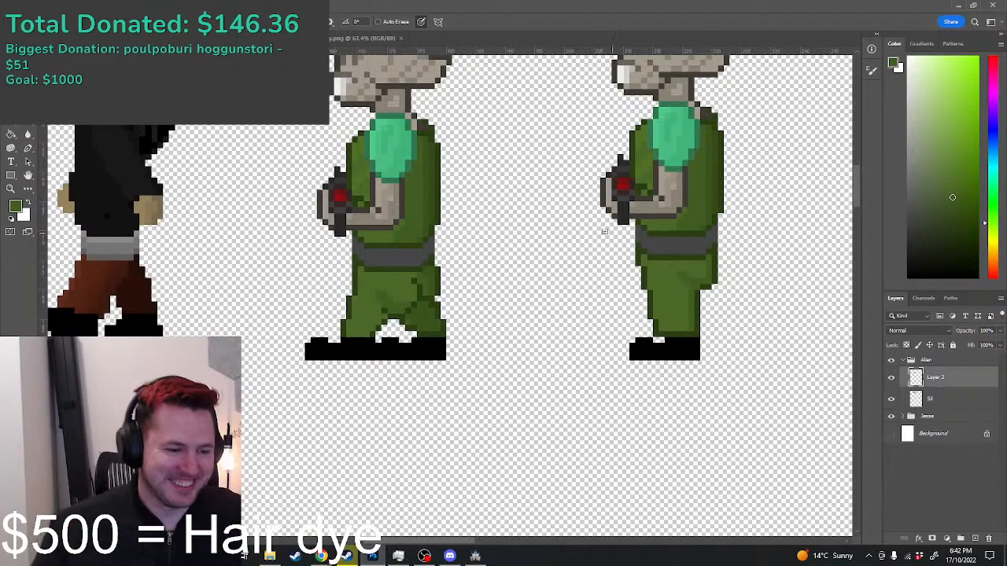
scroll(405, 326, down, 2)
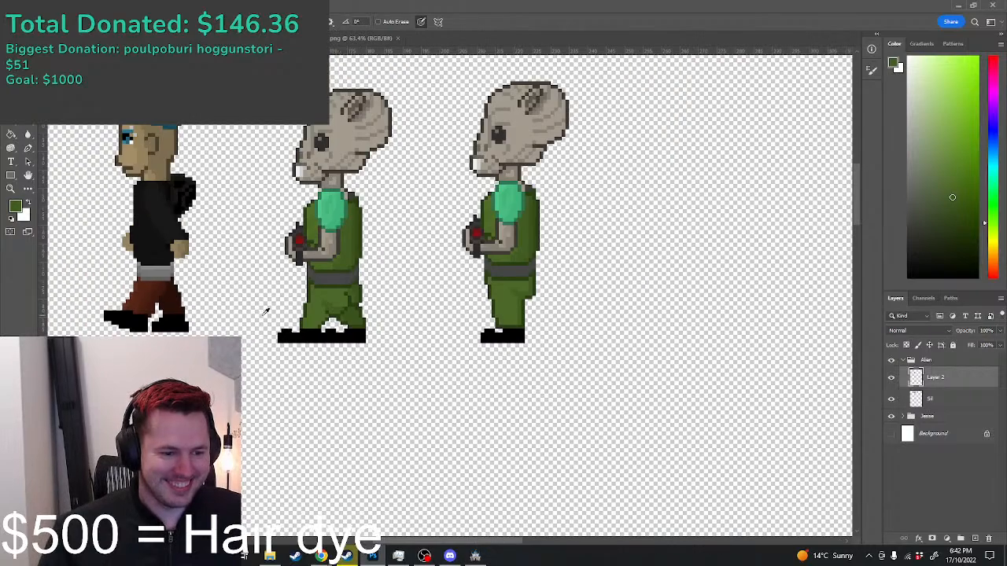
scroll(269, 314, up, 1)
scroll(348, 310, down, 2)
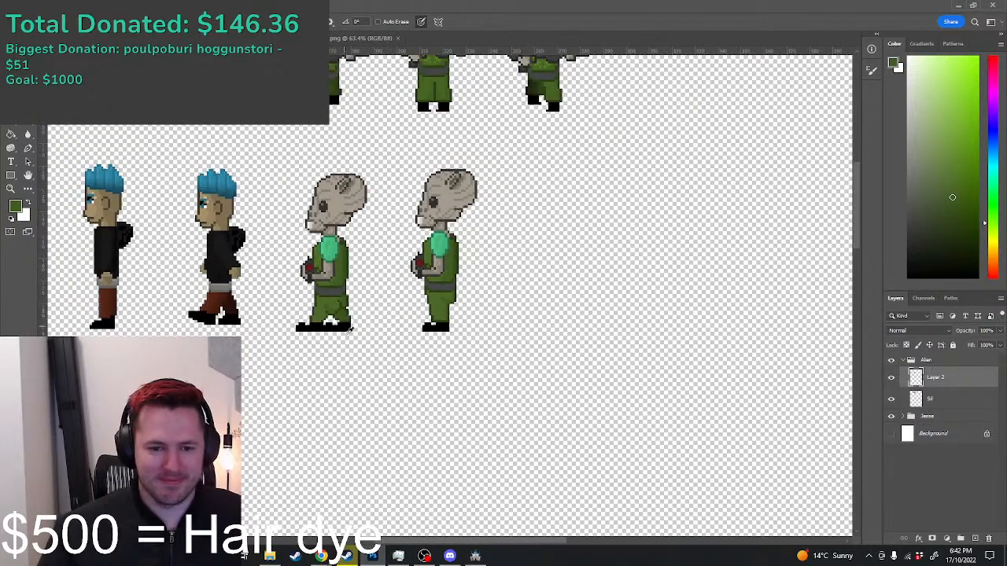
scroll(369, 336, up, 2)
scroll(313, 273, up, 1)
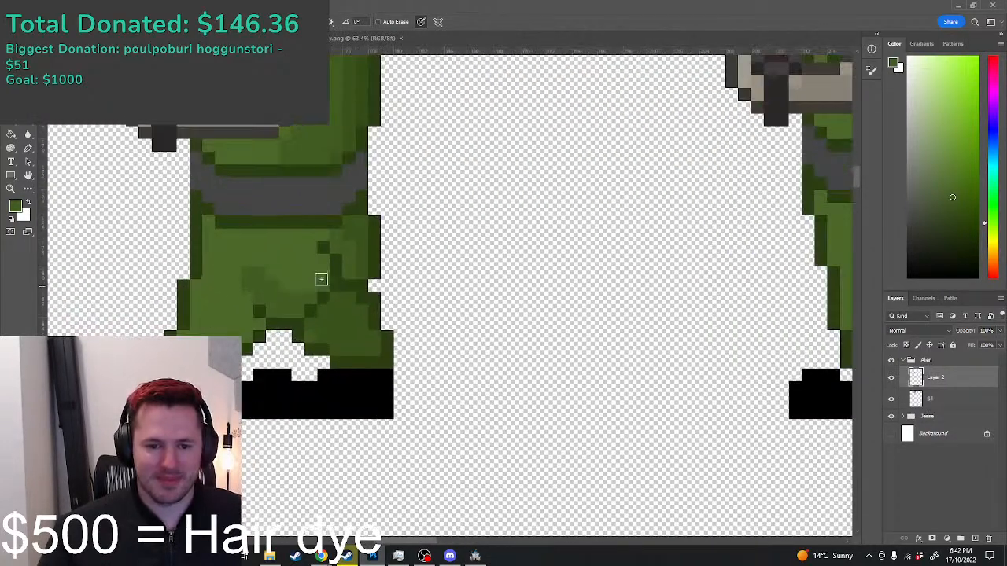
click(297, 254)
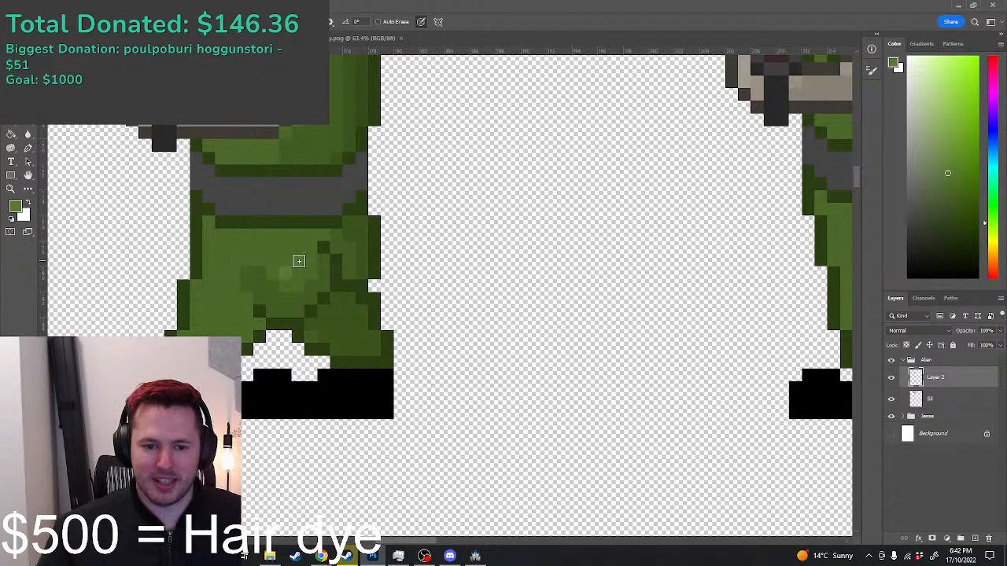
scroll(473, 306, down, 1)
scroll(474, 306, down, 2)
scroll(477, 304, up, 4)
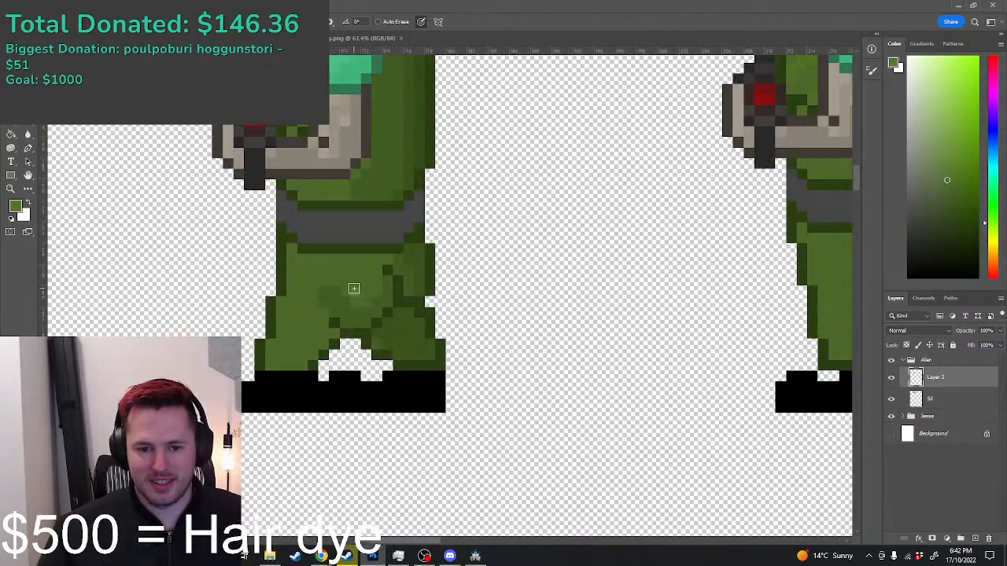
scroll(483, 298, down, 1)
scroll(483, 297, down, 1)
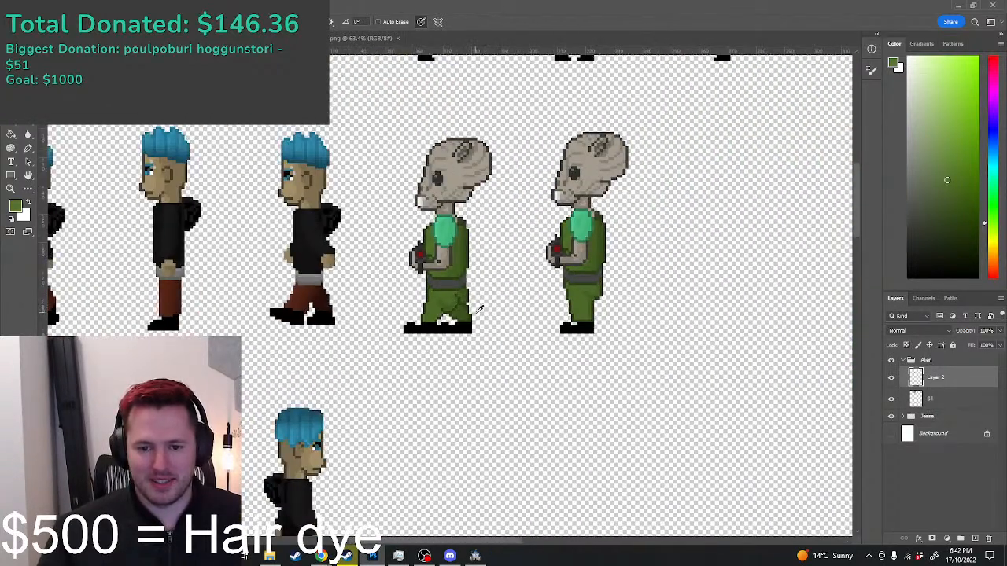
Step: Compare the alien's two side-view frames with the front-view row and the blue-haired character's frames
scroll(661, 328, down, 2)
scroll(640, 317, up, 2)
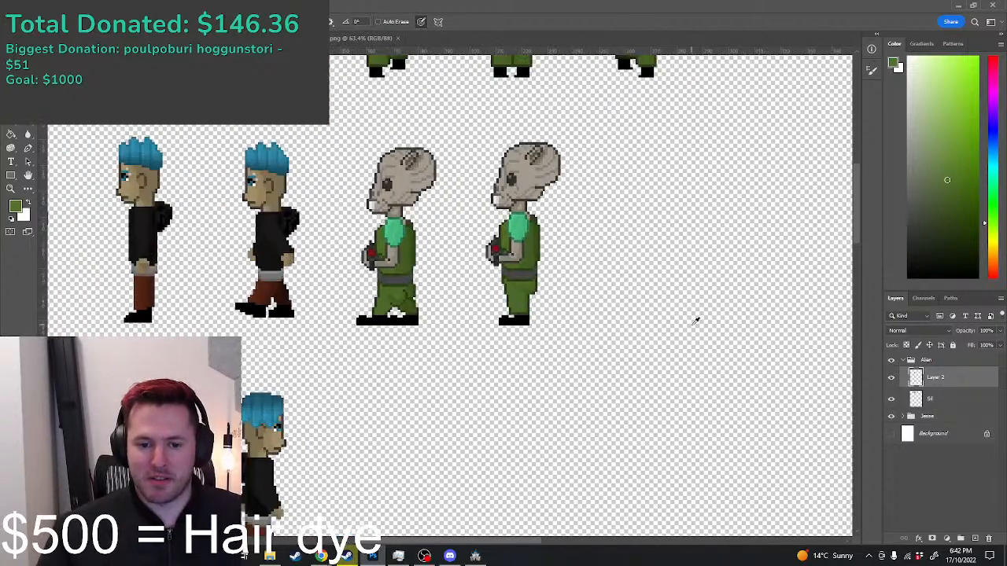
scroll(708, 315, down, 1)
scroll(741, 297, up, 1)
scroll(754, 306, down, 1)
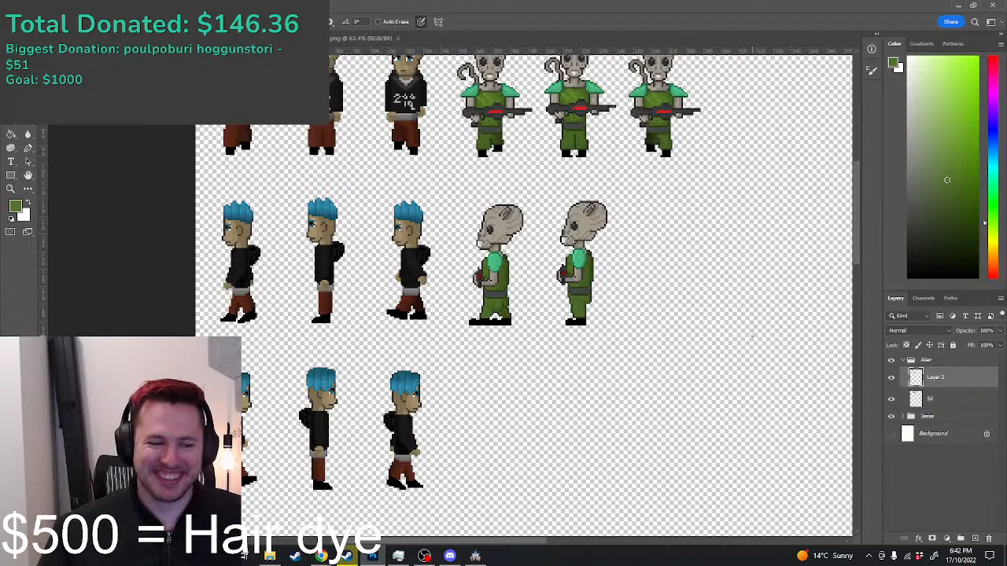
scroll(699, 343, down, 1)
scroll(669, 254, up, 2)
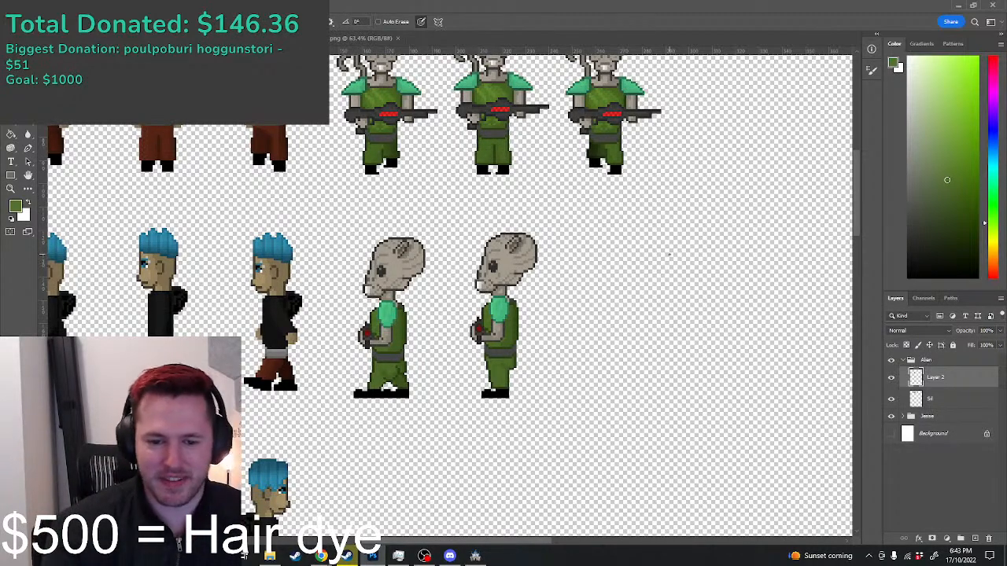
scroll(534, 305, down, 2)
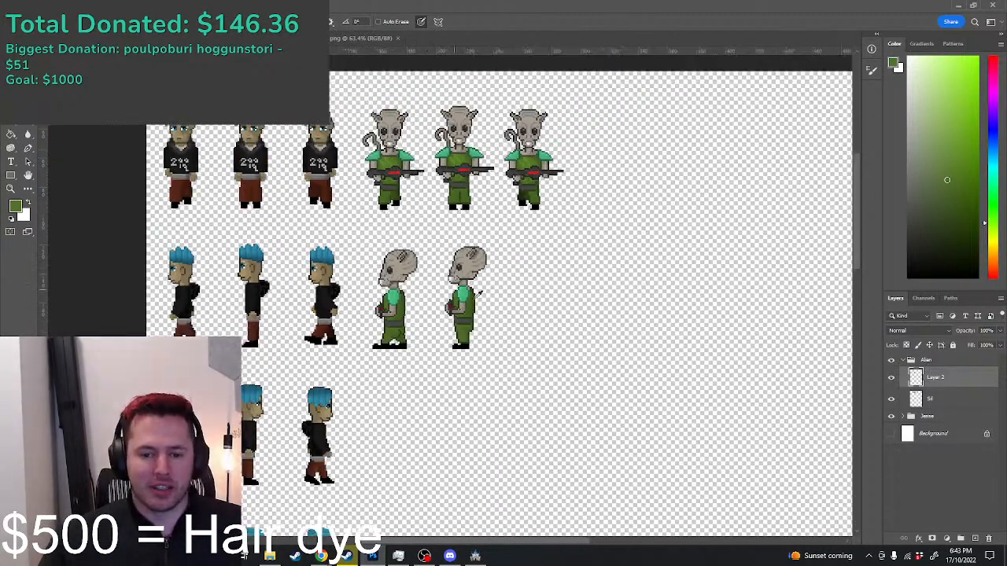
scroll(484, 309, up, 4)
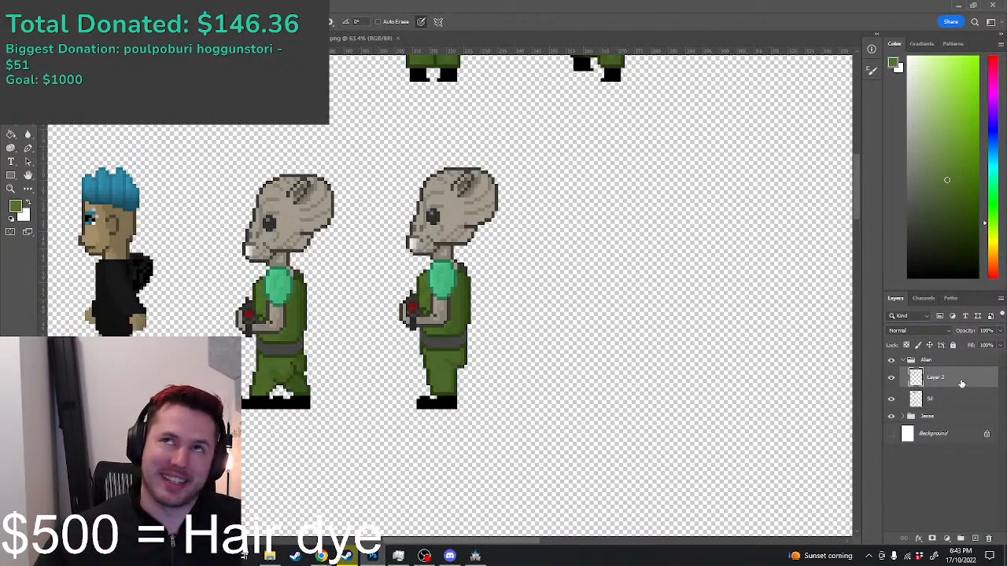
Step: Sample the dark outline colour from the alien's head and outline a thin tail rising behind the standing frame's back
scroll(659, 333, up, 4)
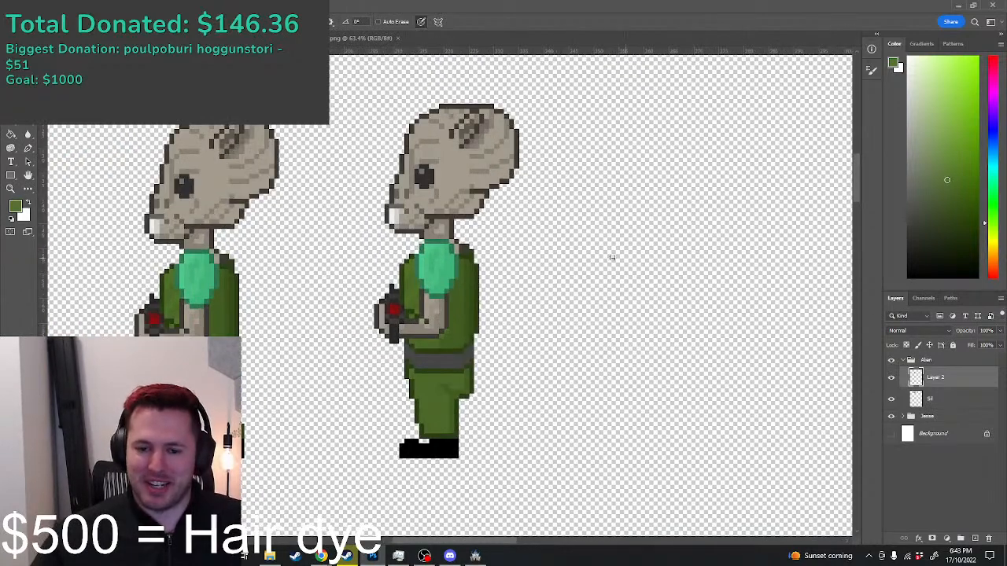
alt+click(447, 212)
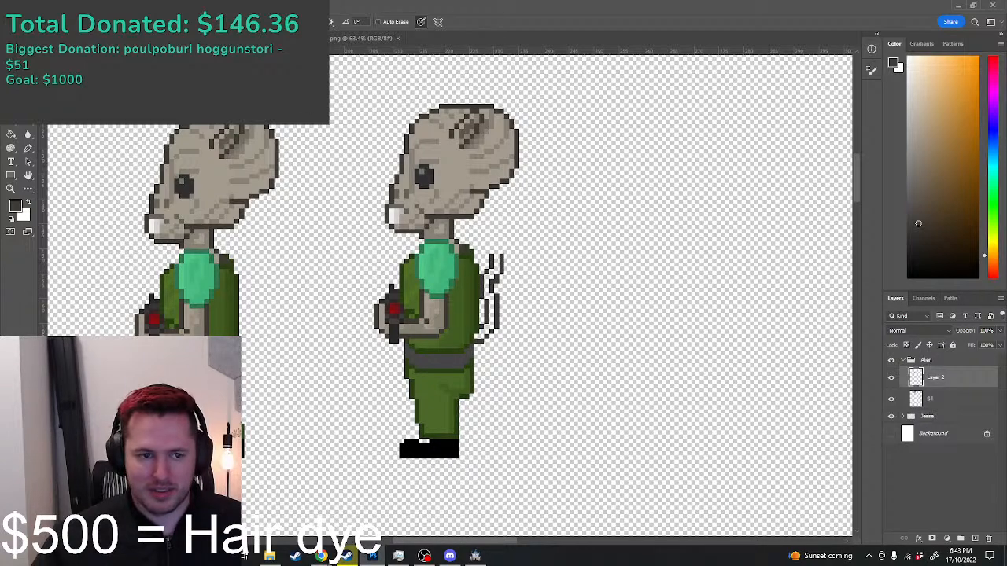
key(m)
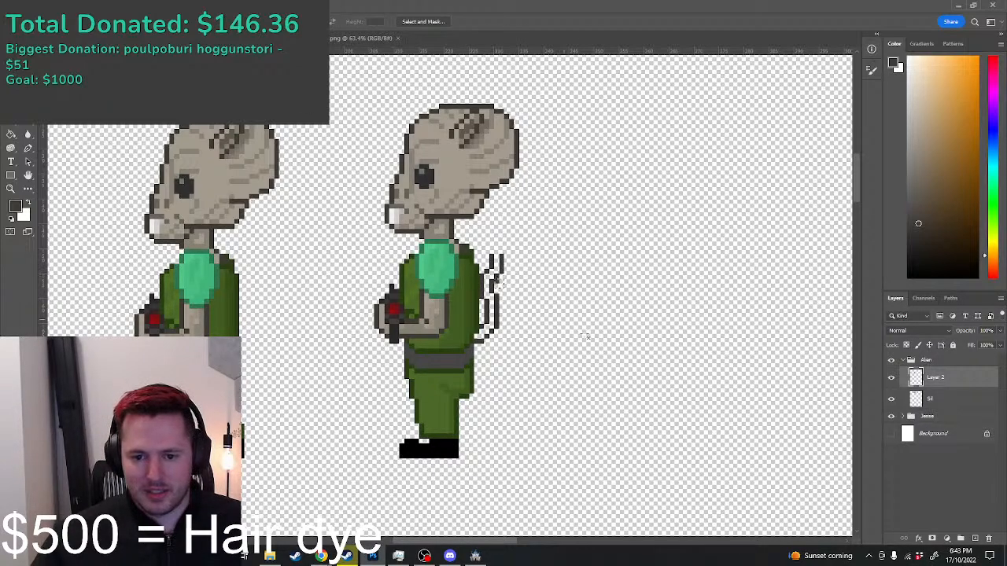
key(b)
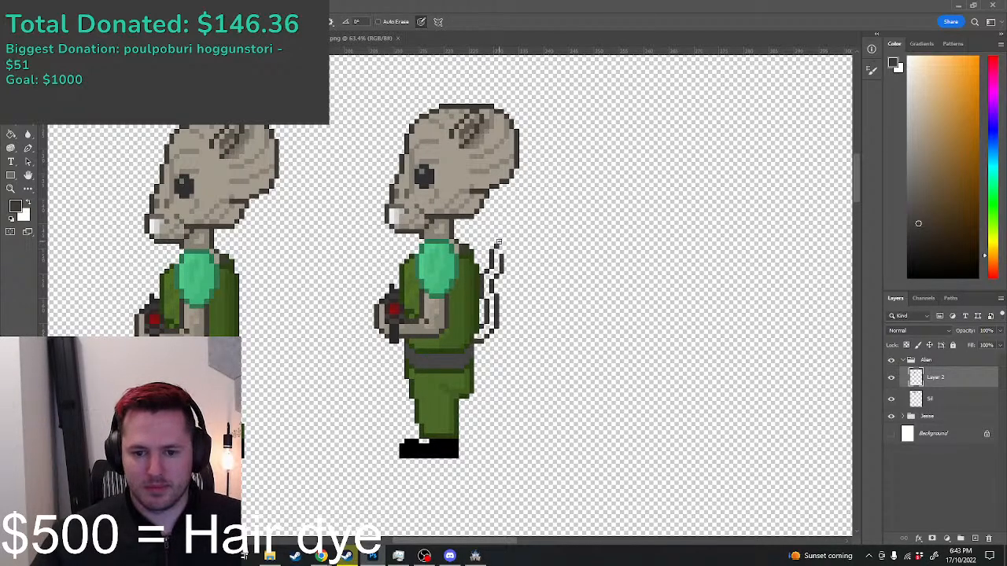
Step: Outline the tail's curled, hooked tip pixel by pixel with the grid displayed, and hide the grid again
key(ctrl+apostrophe)
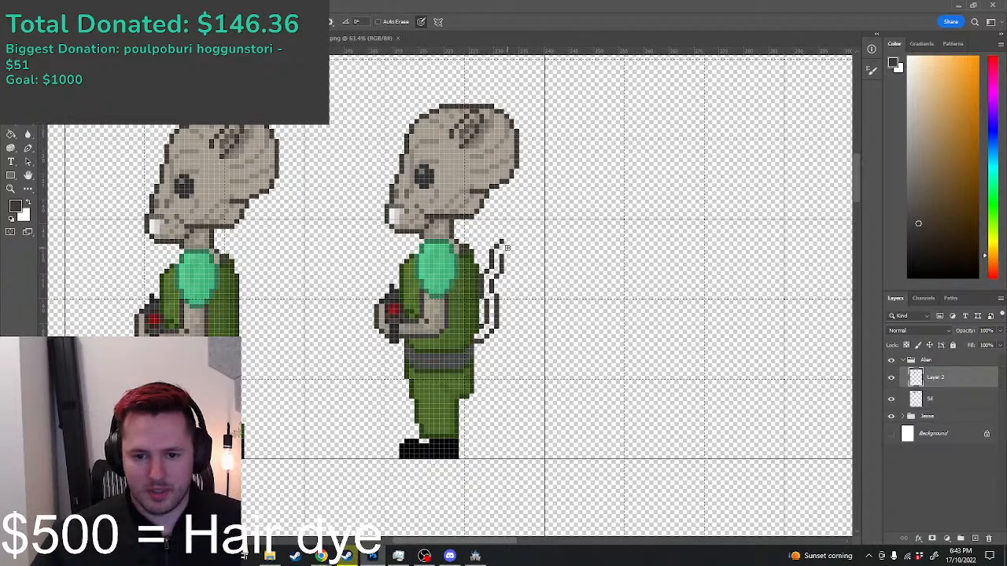
alt+scroll(507, 247, up, 2)
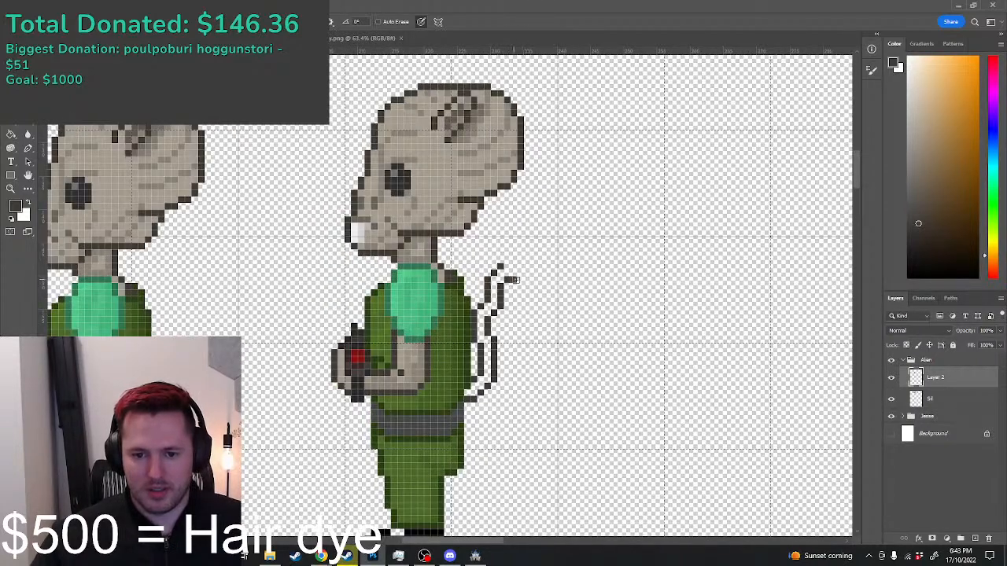
click(520, 286)
click(509, 266)
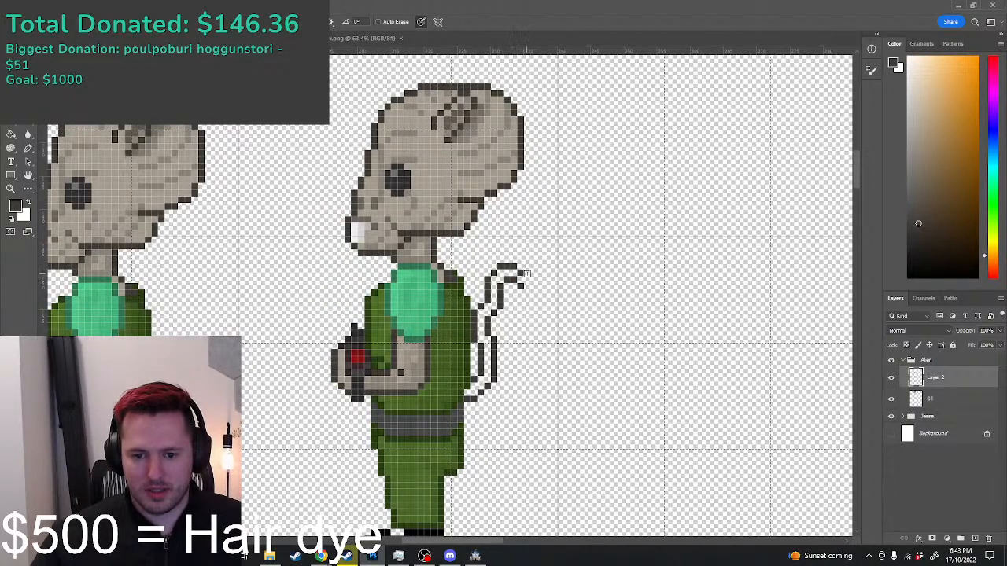
click(520, 267)
click(527, 272)
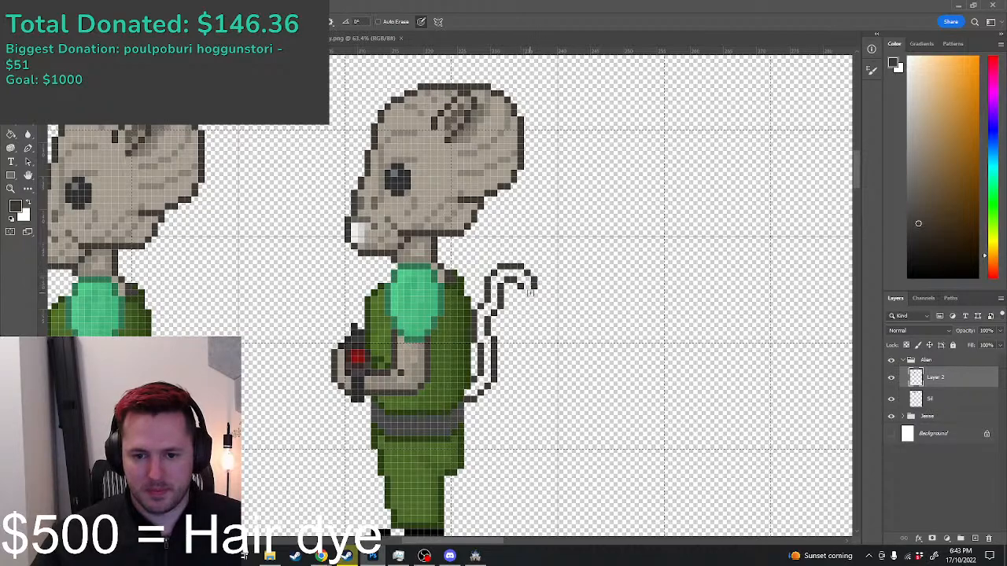
alt+scroll(533, 291, down, 3)
alt+scroll(542, 303, up, 1)
scroll(520, 293, up, 3)
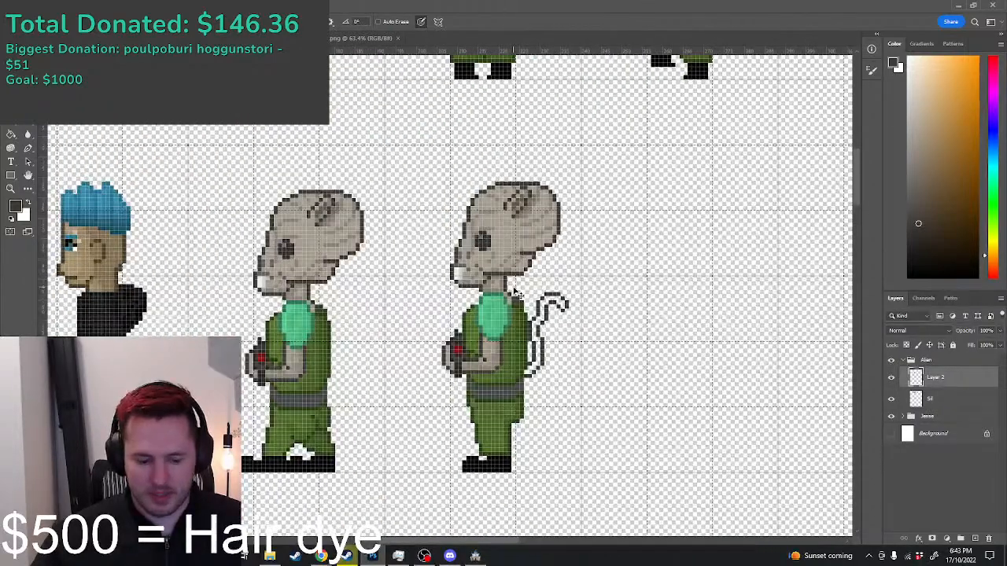
key(ctrl+h)
Step: Sample the grey-beige from the front-view alien's tail and fill the standing frame's tail outline with it
scroll(271, 248, down, 3)
scroll(351, 295, up, 3)
scroll(354, 297, down, 3)
scroll(362, 206, up, 2)
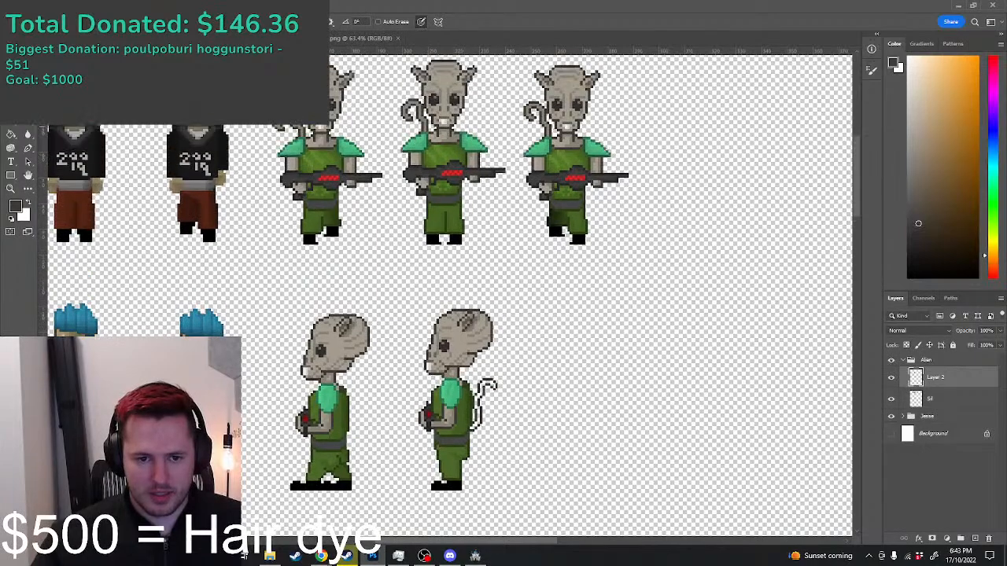
scroll(287, 118, up, 4)
alt+click(271, 141)
scroll(271, 141, down, 1)
scroll(271, 161, down, 5)
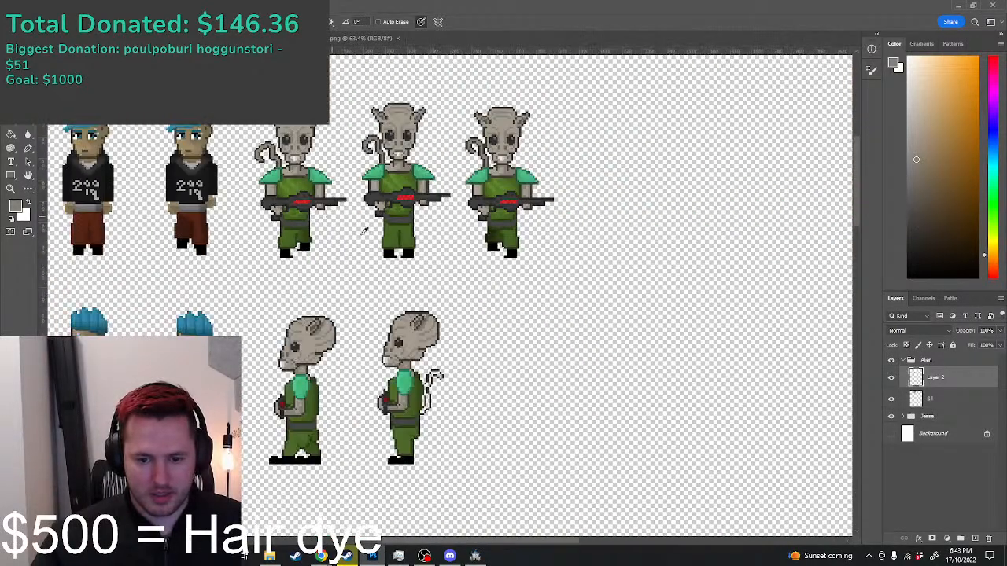
scroll(385, 346, up, 3)
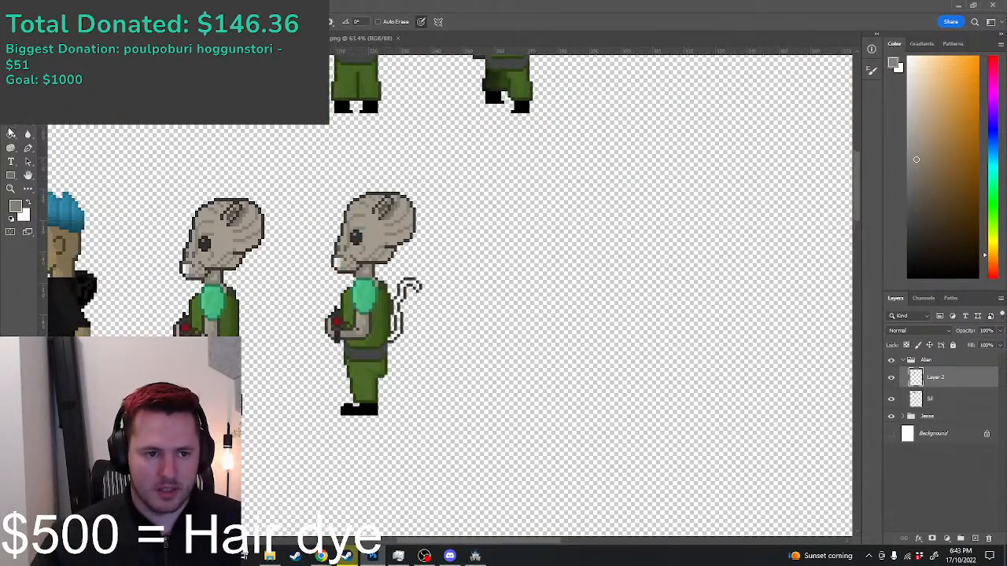
click(10, 133)
scroll(346, 252, up, 3)
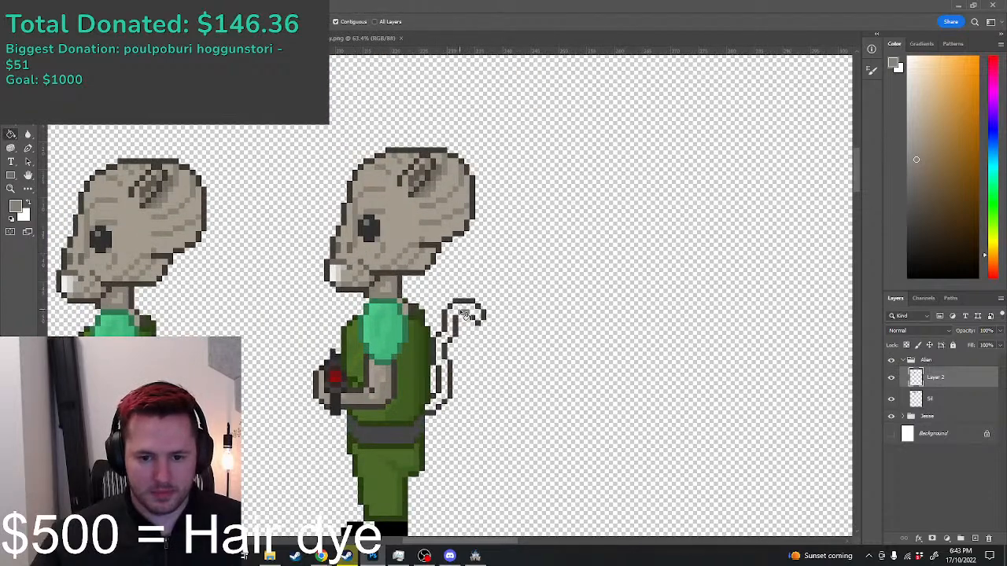
click(464, 313)
scroll(464, 315, down, 2)
scroll(464, 315, up, 2)
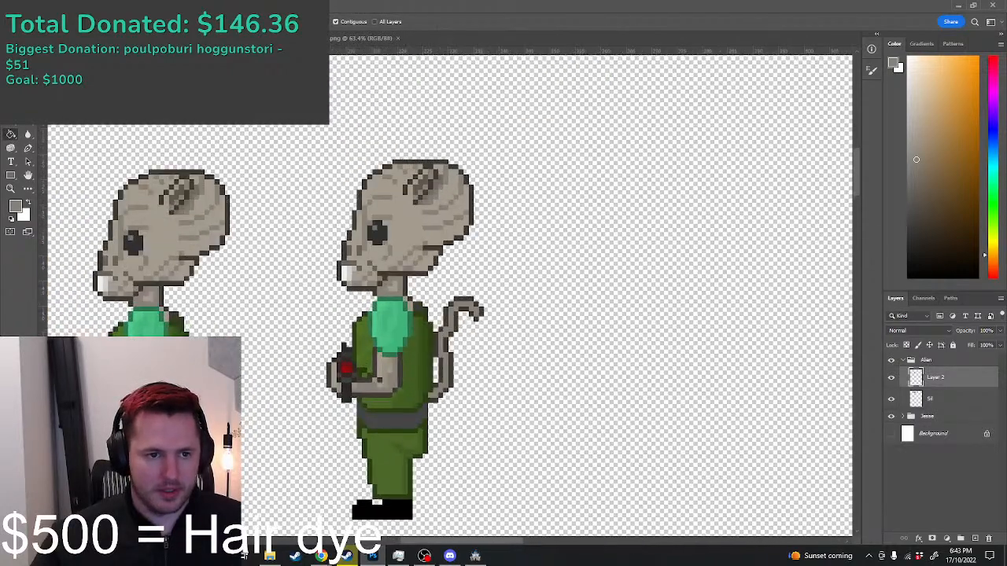
Step: Select the standing frame's tail with a rectangular selection and copy it to a new layer
key(m)
drag(509, 398, 434, 287)
click(525, 383)
drag(540, 411, 434, 287)
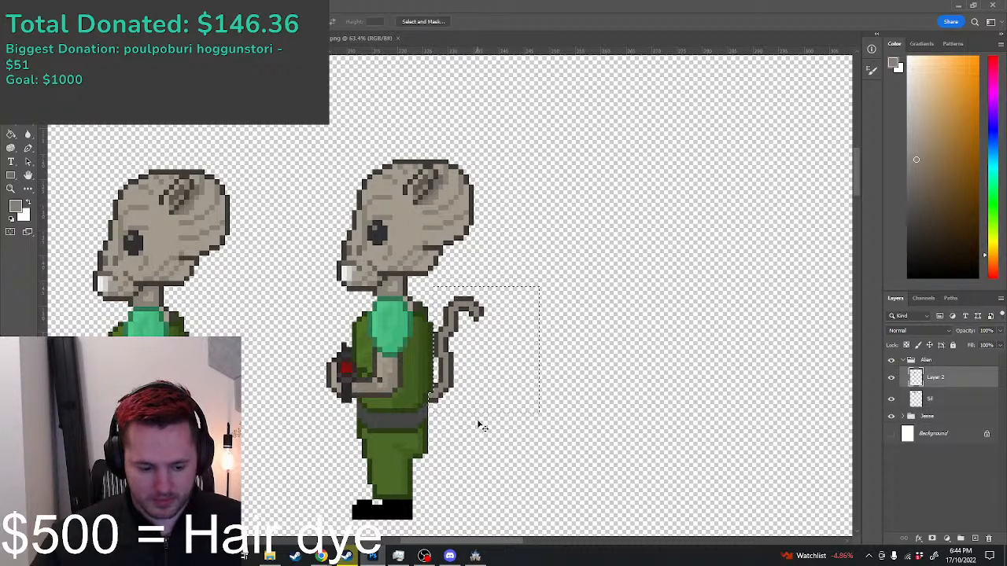
key(ctrl+j)
Step: Move the copied tail behind the walking frame's back, lowering it slightly to match the lowered body
key(ctrl+t)
drag(455, 378, 218, 377)
key(Down)
key(Down)
key(Down)
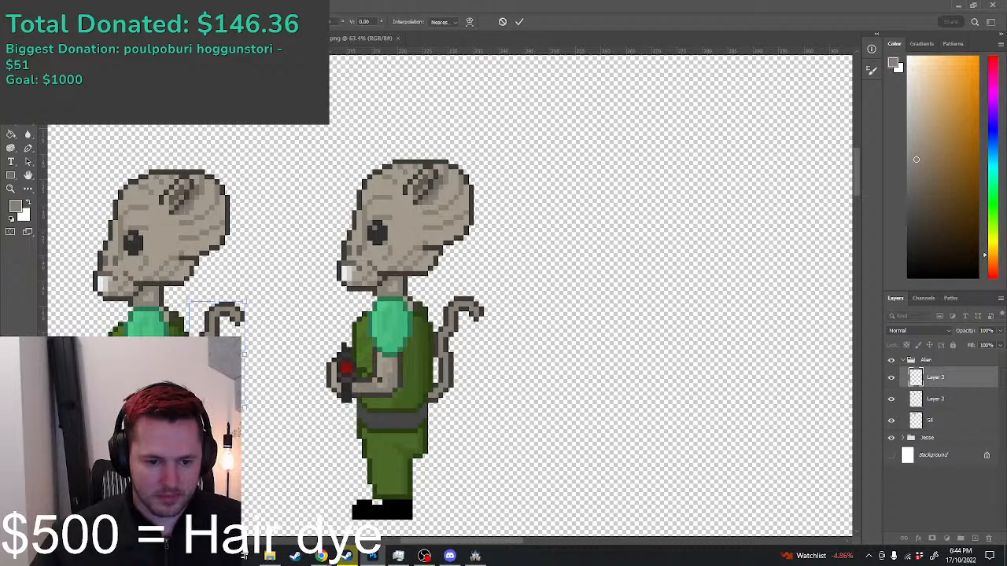
key(Up)
key(Left)
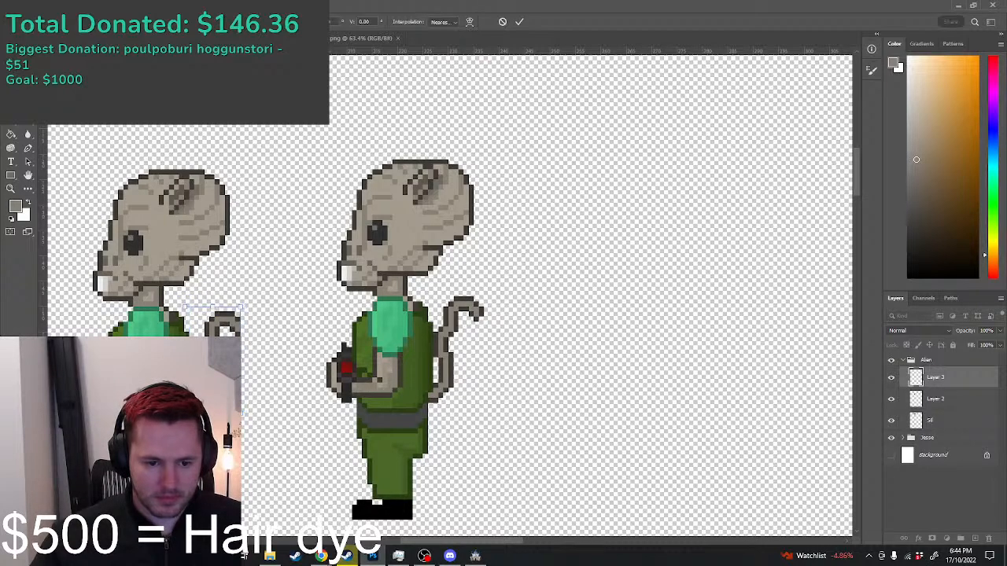
key(Return)
Step: Review the tails on both side-view frames against the front-view aliens and the other character's sprites
scroll(262, 405, down, 3)
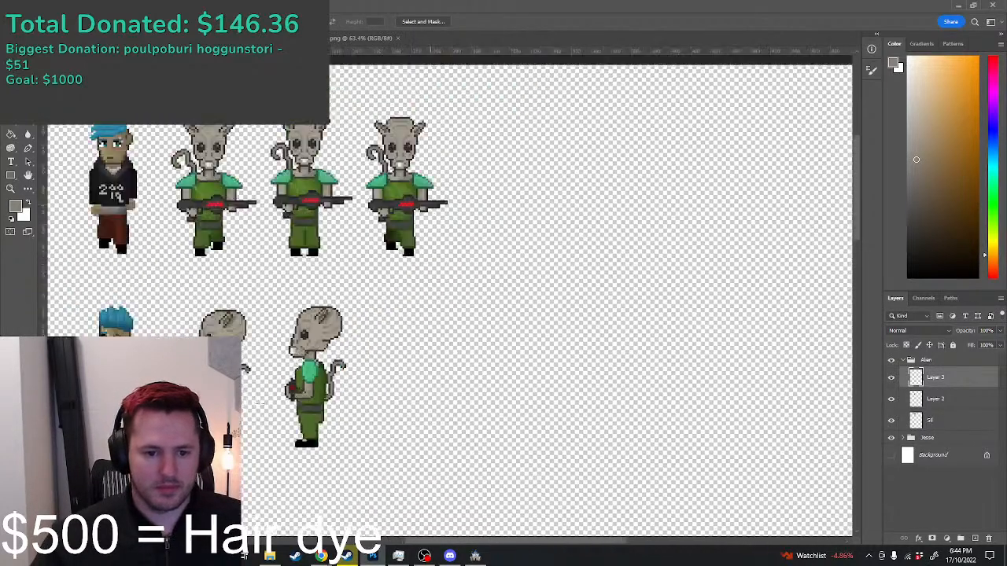
scroll(248, 397, up, 2)
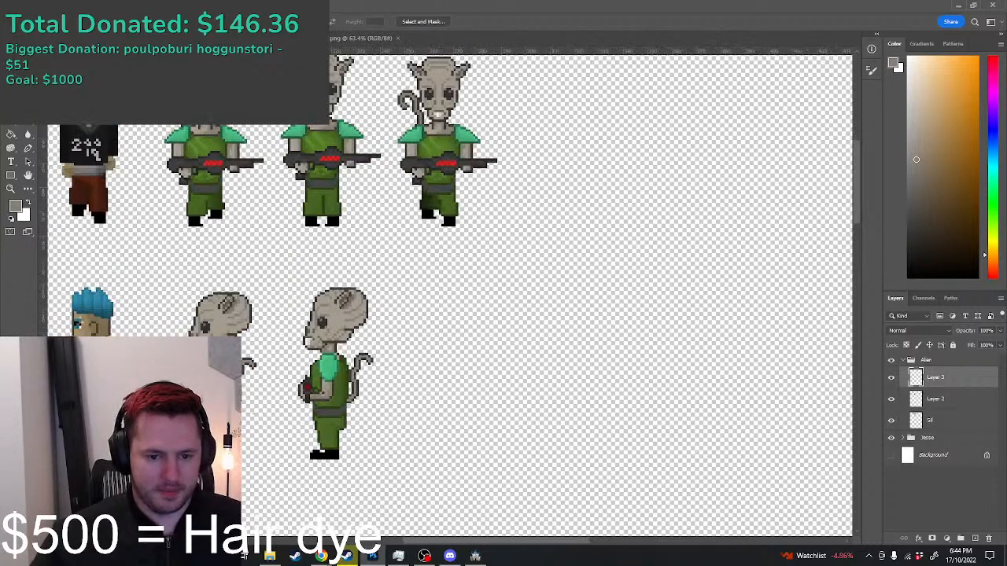
scroll(321, 210, down, 2)
scroll(320, 210, up, 1)
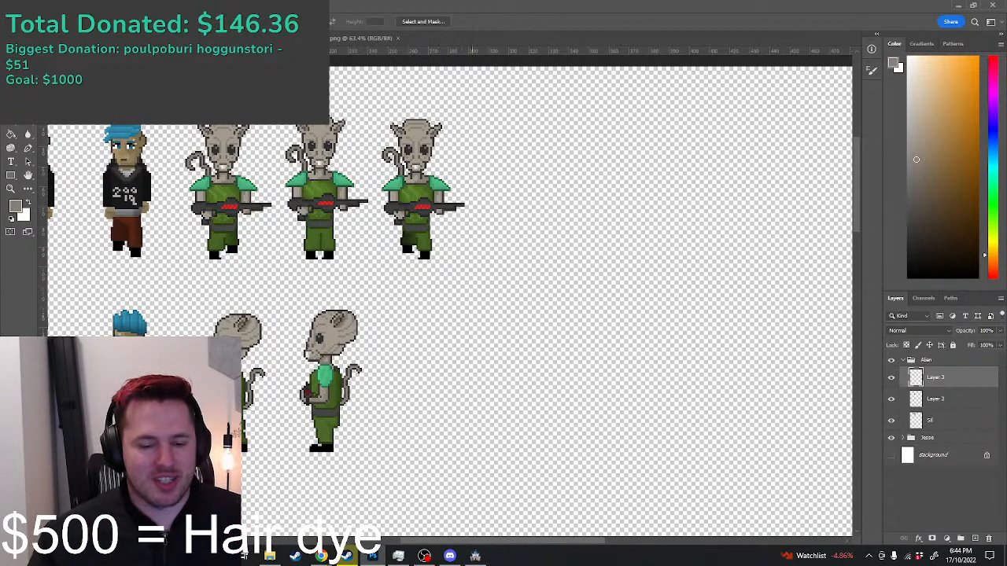
scroll(413, 480, up, 2)
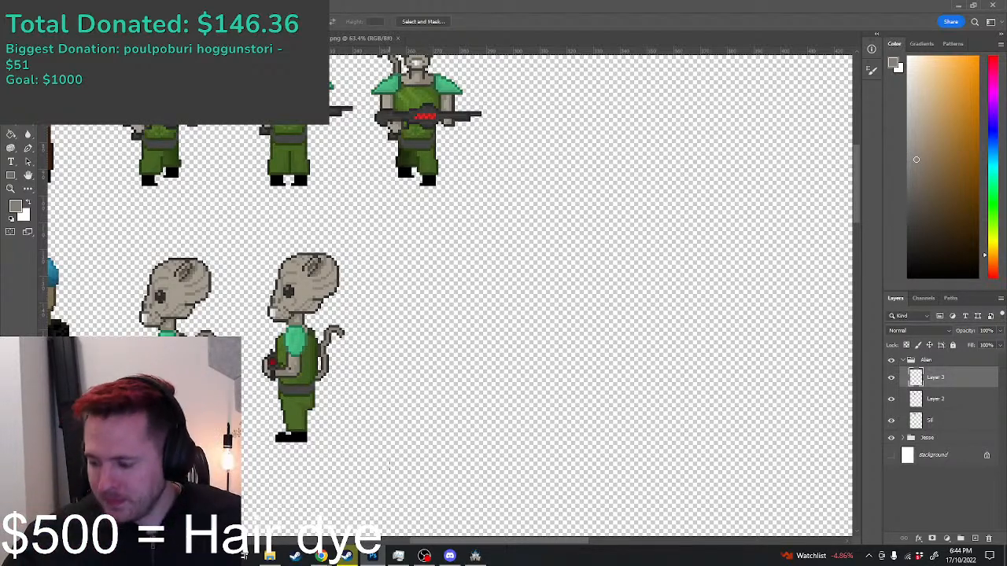
scroll(398, 460, up, 3)
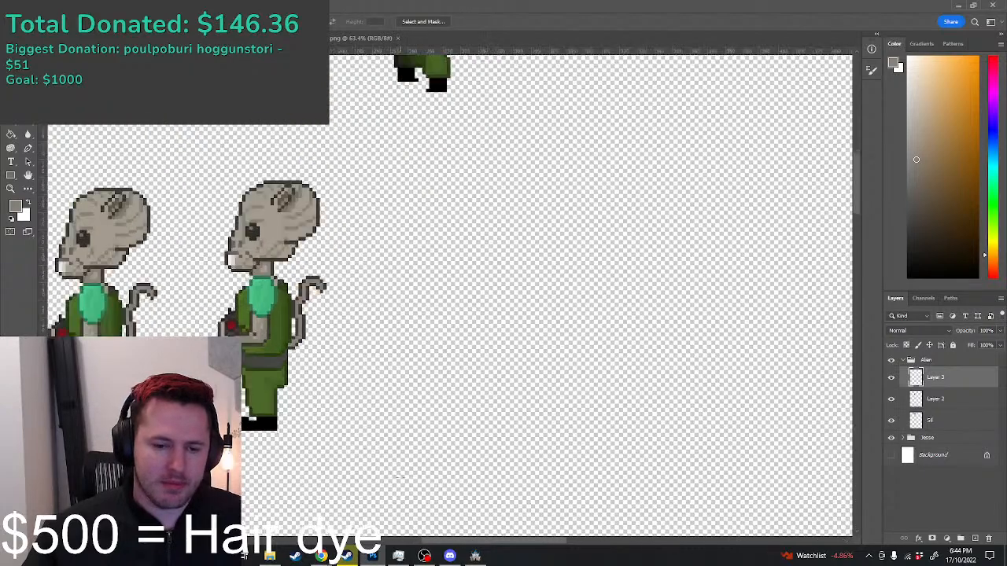
scroll(391, 429, down, 6)
scroll(545, 394, up, 3)
scroll(474, 376, down, 2)
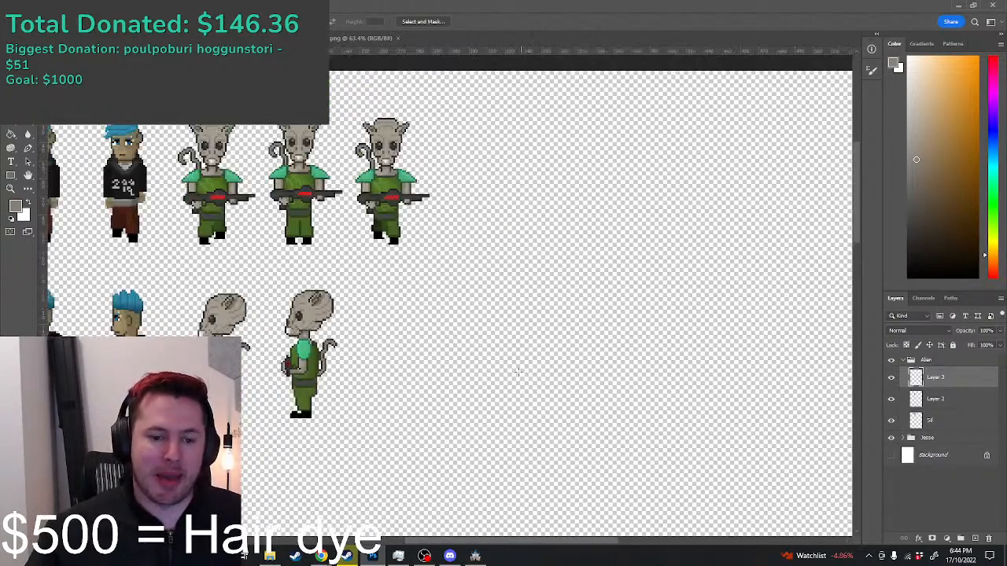
scroll(514, 371, up, 2)
drag(566, 543, 534, 543)
scroll(394, 360, up, 2)
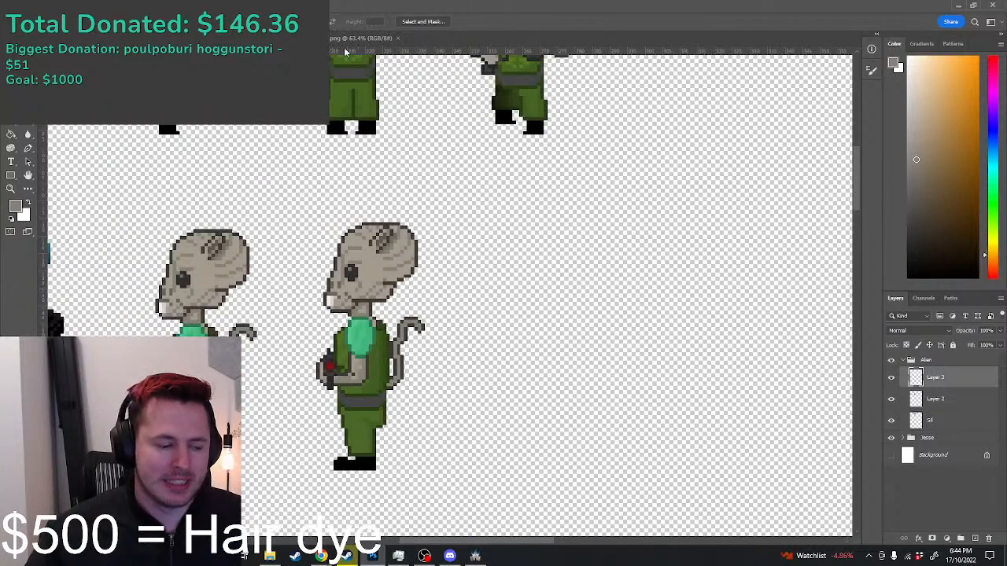
scroll(525, 234, down, 4)
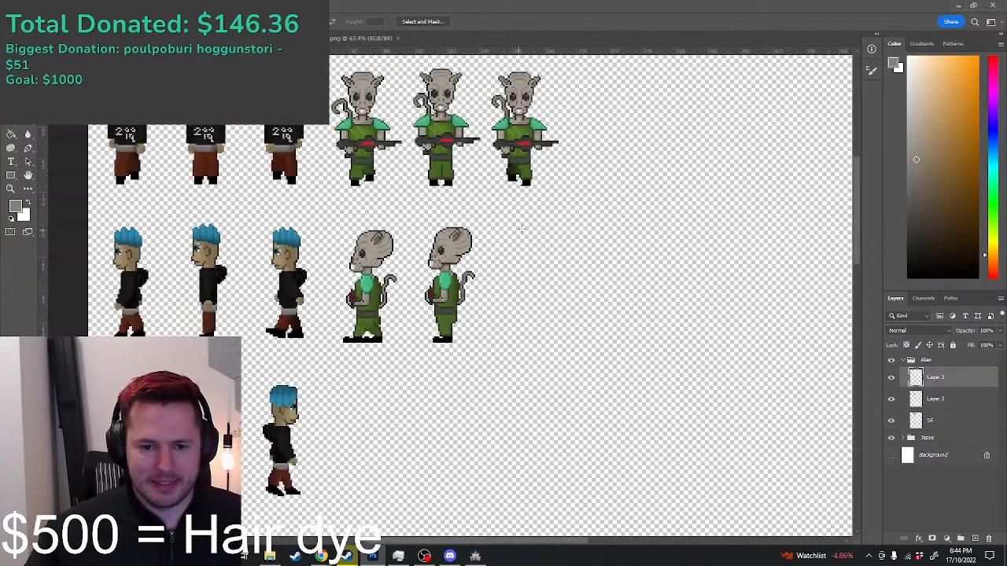
scroll(522, 268, up, 2)
scroll(440, 365, up, 1)
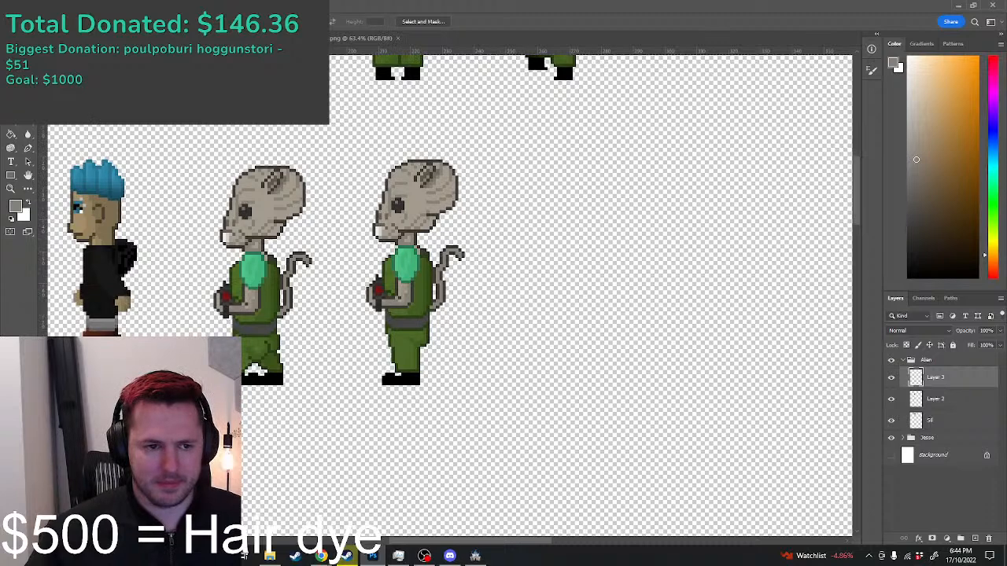
scroll(316, 276, up, 1)
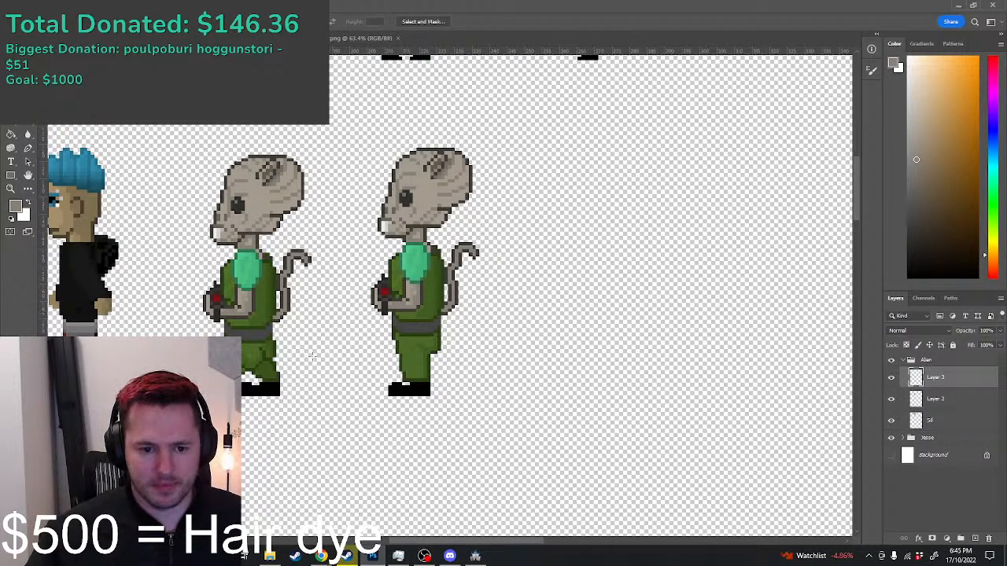
Step: Select the entire standing side-view frame including its tail and merge all visible layers into Layer 3
drag(339, 140, 486, 415)
right_click(934, 383)
click(815, 421)
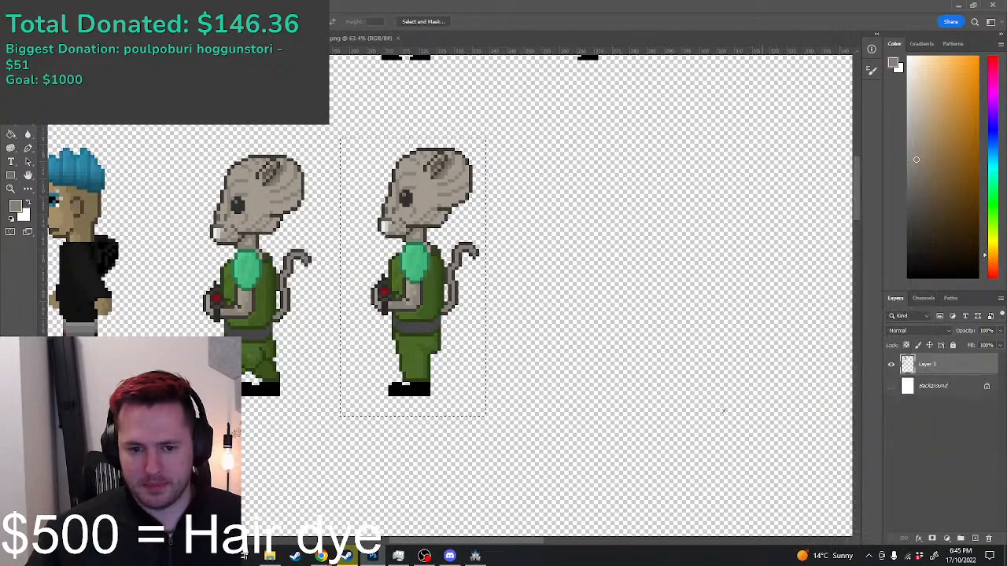
Step: Duplicate the last side-view rat sprite into the next empty grid cell of the same row
key(ctrl+alt+t)
drag(419, 306, 591, 311)
key(ctrl+apostrophe)
scroll(538, 307, up, 2)
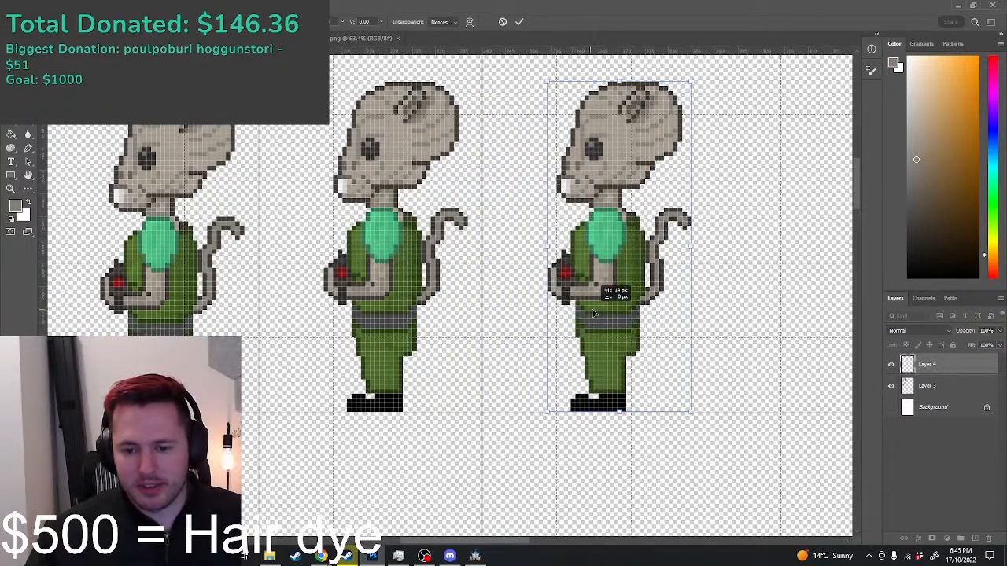
key(Return)
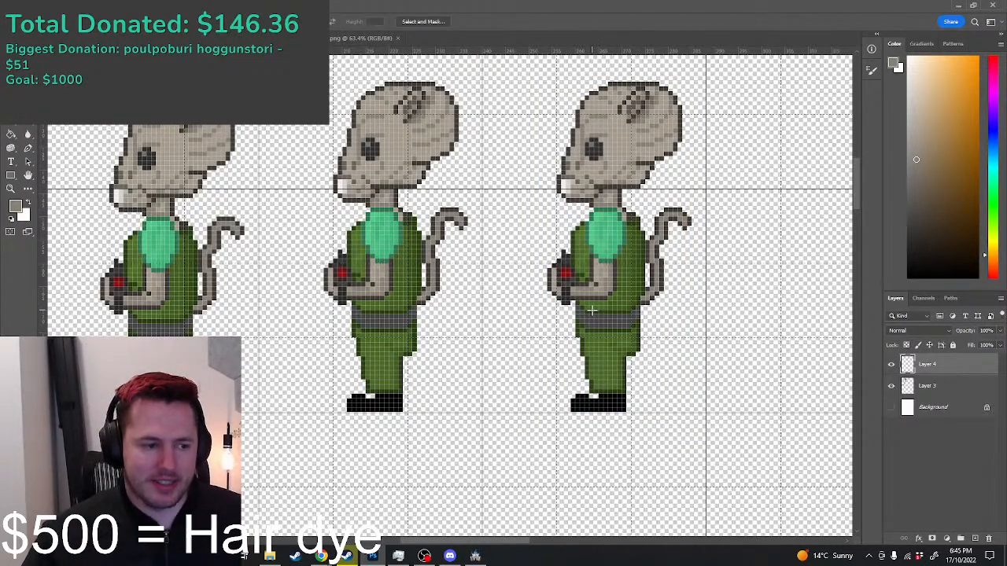
Step: Compare the duplicated side-view rat's pose with the neighbouring frames on the sprite sheet
scroll(588, 305, down, 6)
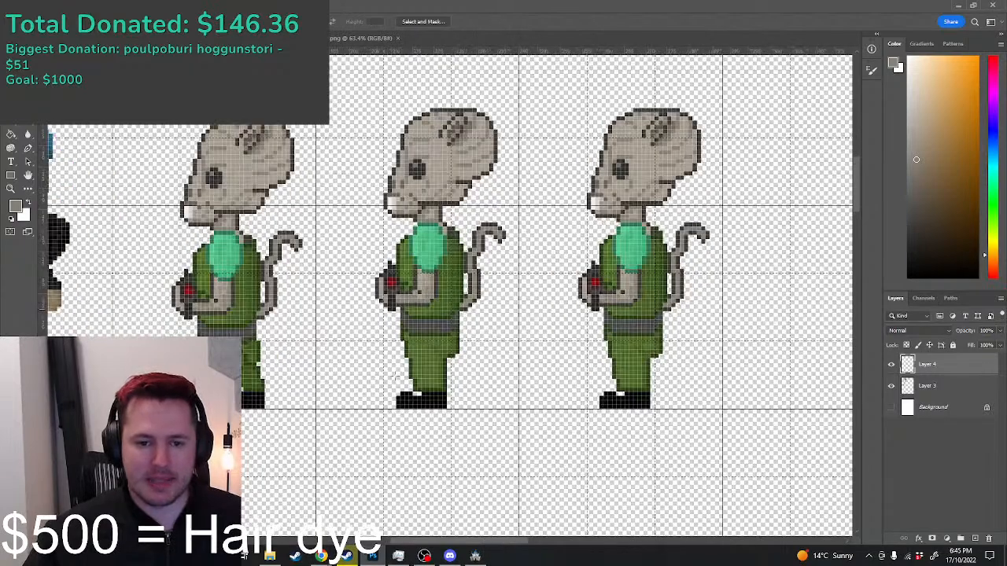
scroll(337, 378, up, 5)
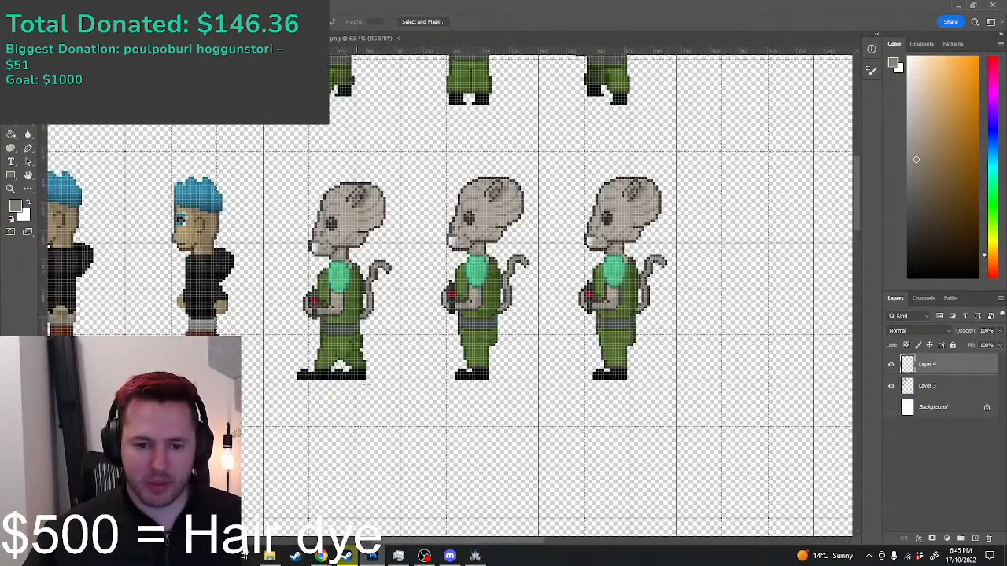
scroll(442, 313, up, 2)
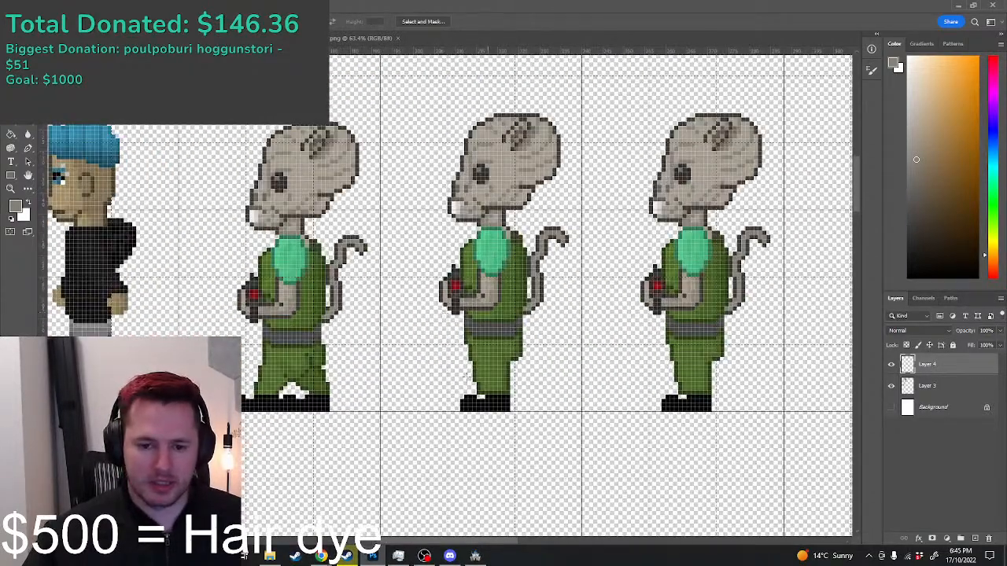
scroll(467, 377, down, 2)
scroll(589, 381, up, 2)
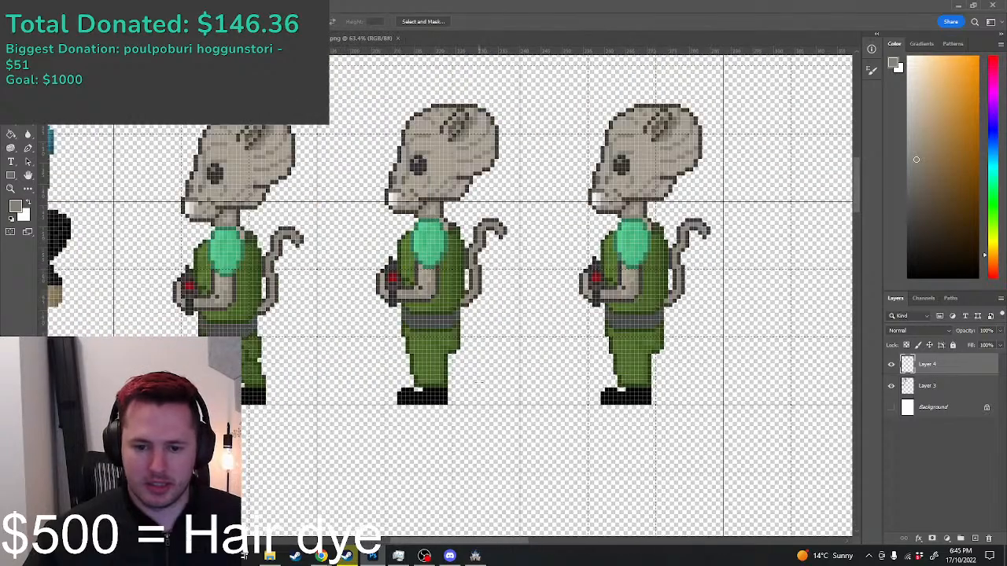
scroll(476, 384, down, 2)
scroll(530, 401, up, 3)
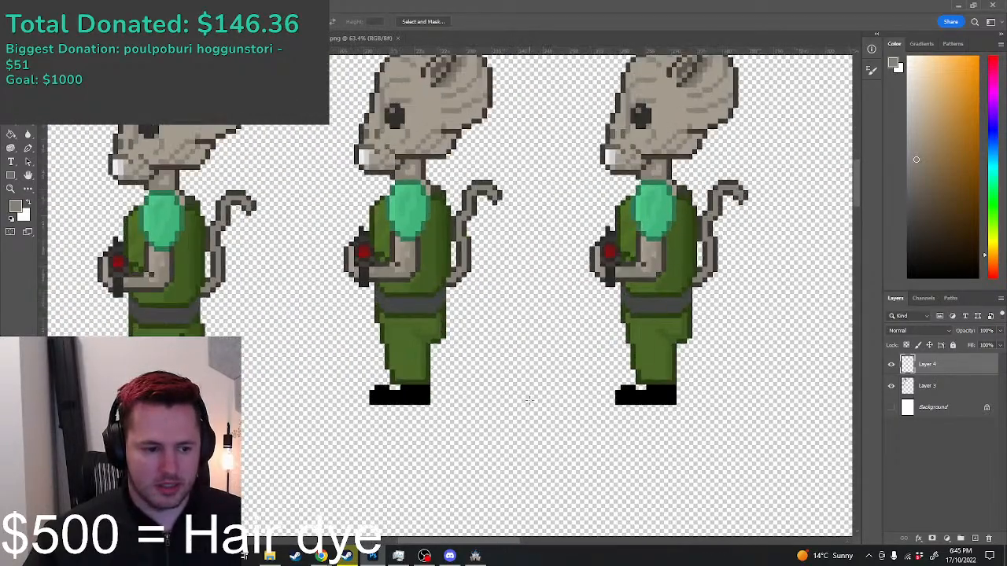
scroll(503, 379, down, 1)
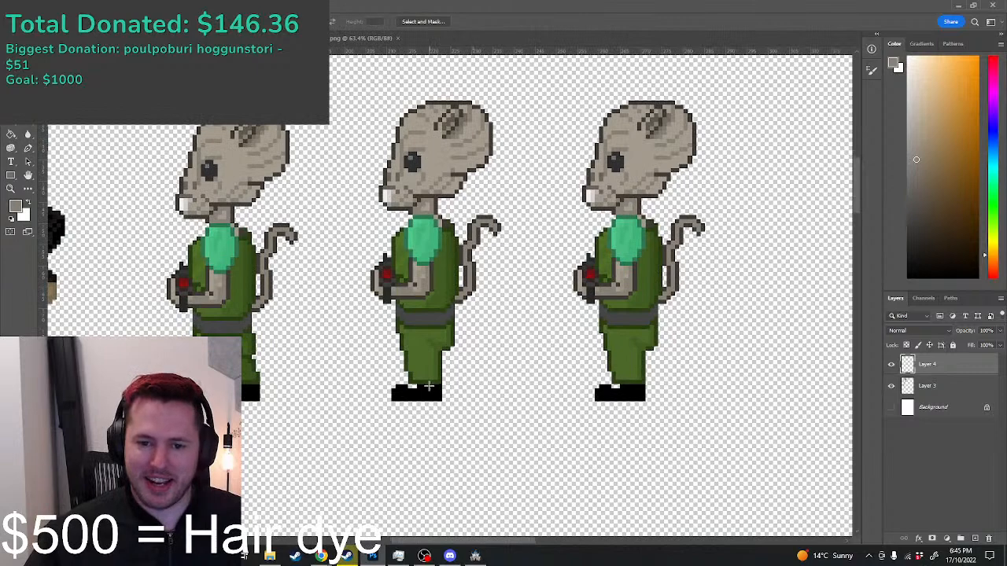
scroll(429, 385, down, 2)
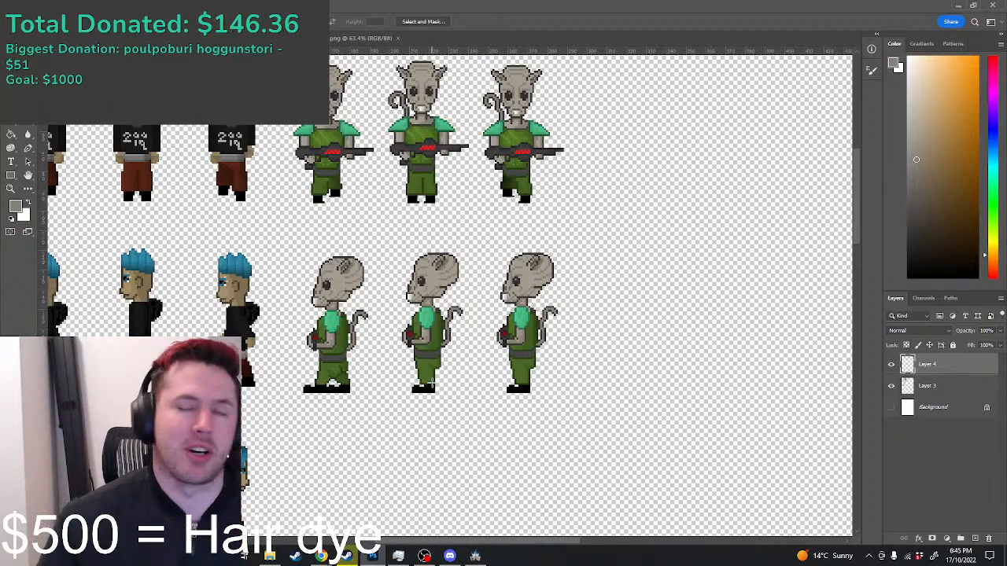
scroll(508, 379, up, 3)
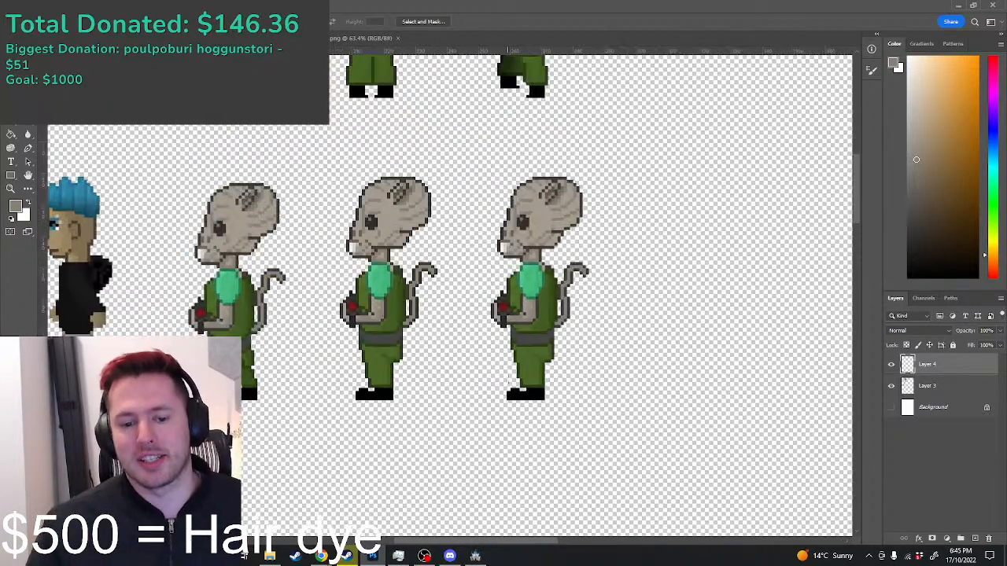
scroll(571, 412, up, 2)
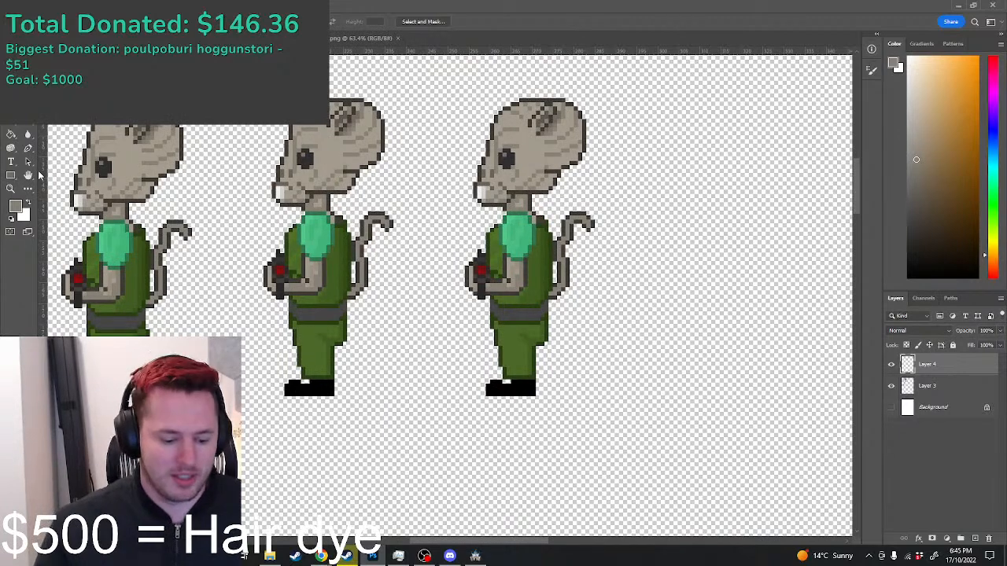
Step: Shift the duplicated rat's black shoes backwards, behind the original trouser leg
scroll(576, 419, up, 3)
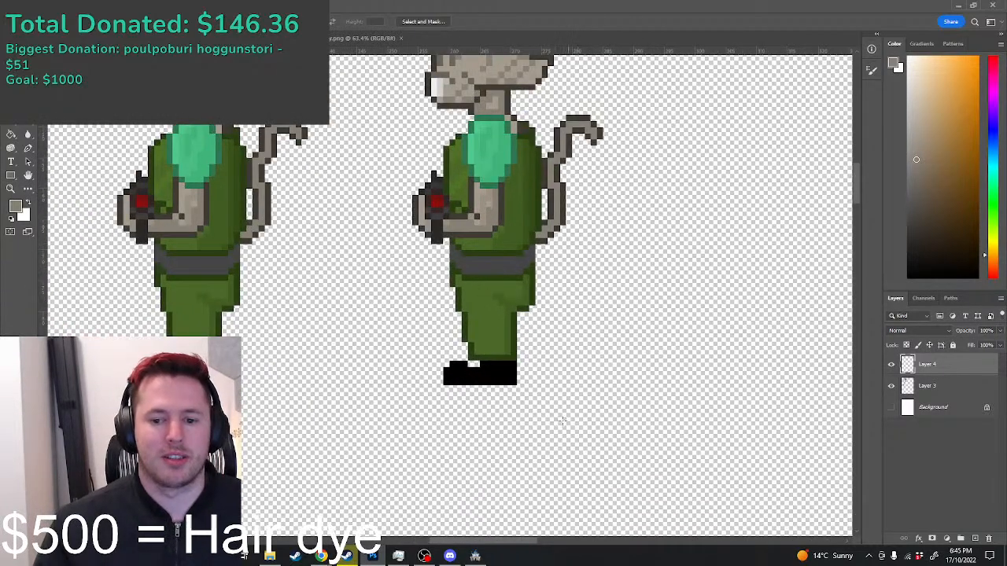
drag(565, 421, 521, 376)
key(ctrl+t)
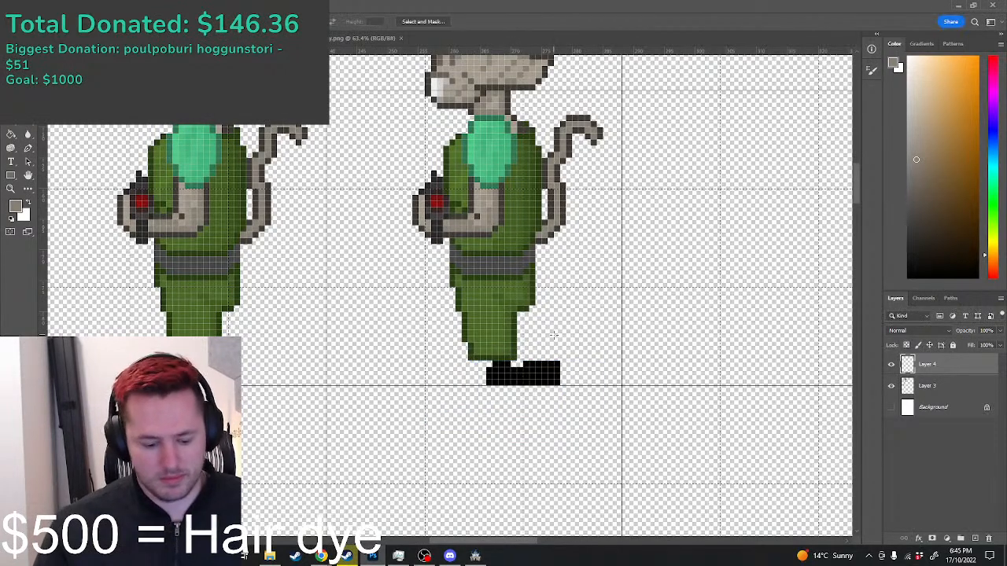
Step: Outline striding front and rear trouser legs on the duplicated rat with one-pixel lines in the trousers' dark green outline colour
key(b)
alt+click(452, 283)
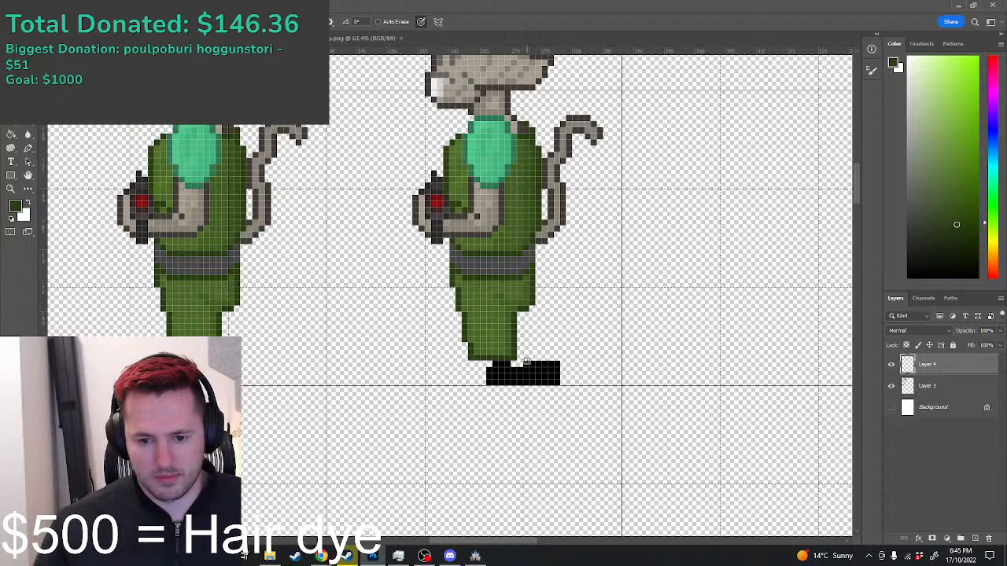
shift+click(523, 362)
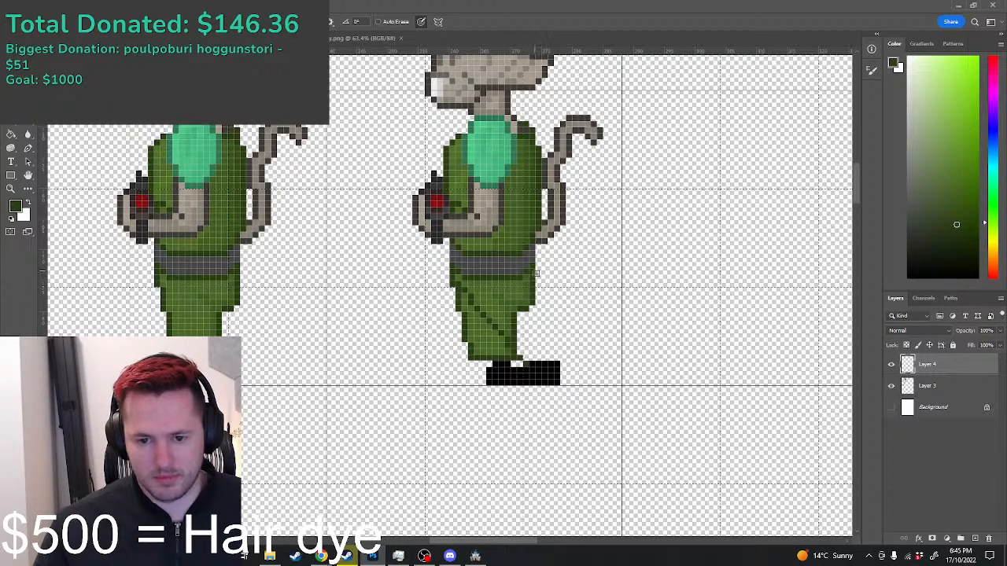
drag(541, 277, 551, 297)
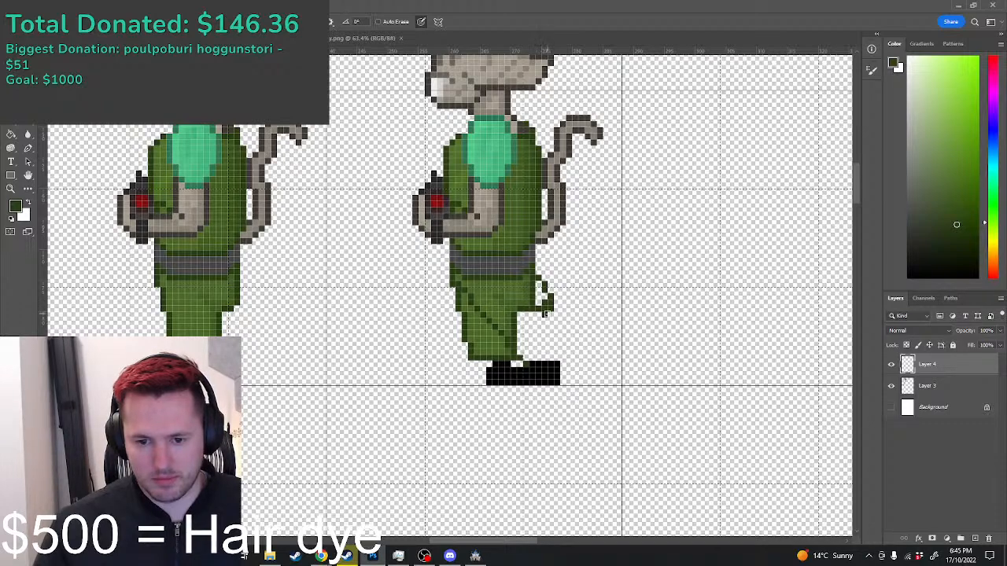
shift+click(556, 357)
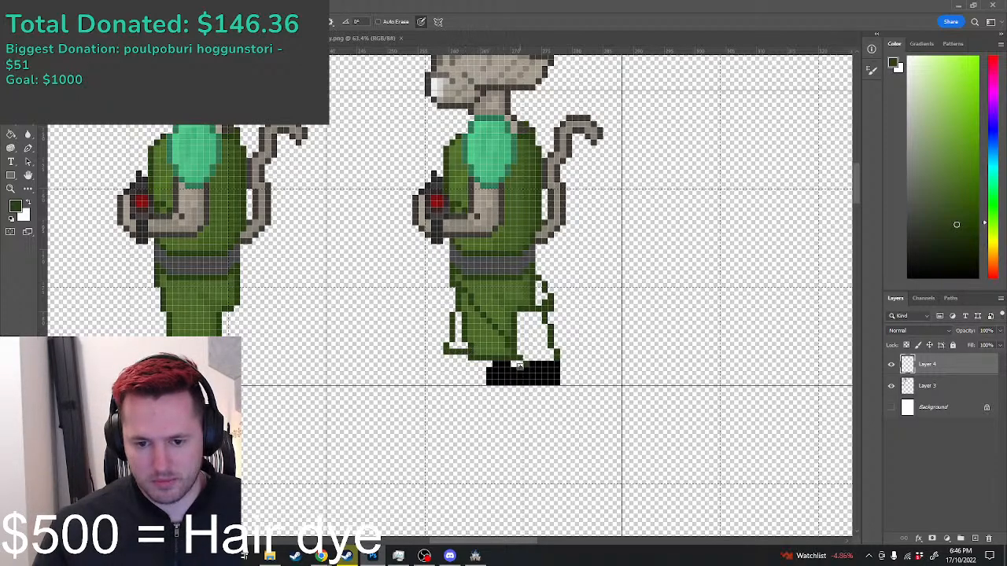
mouse_move(466, 354)
mouse_down()
mouse_move(451, 356)
mouse_move(459, 361)
mouse_up()
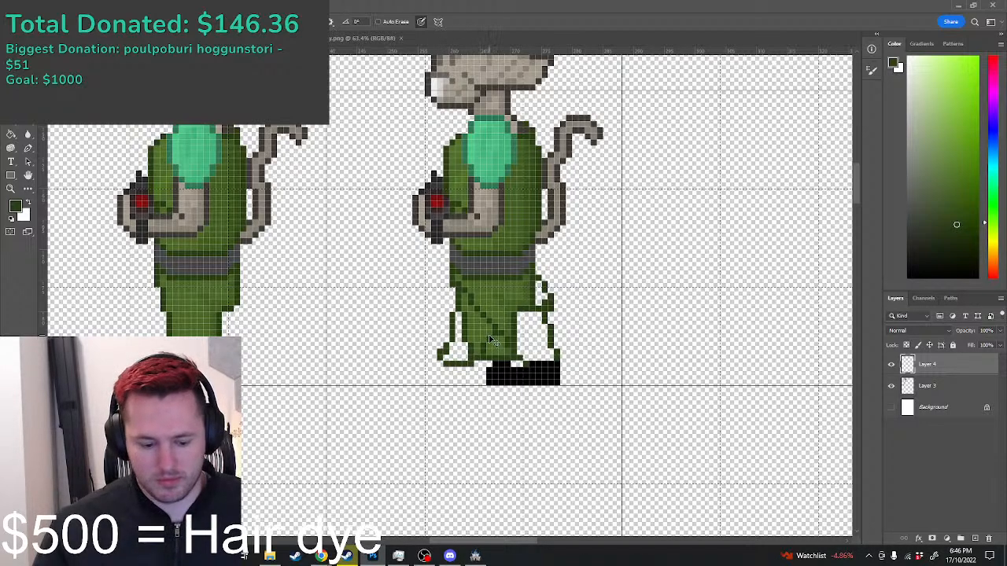
Step: Fill the front leg with the trousers' light green and close the gaps in its dark green outline at the shin and cuff
scroll(489, 340, up, 3)
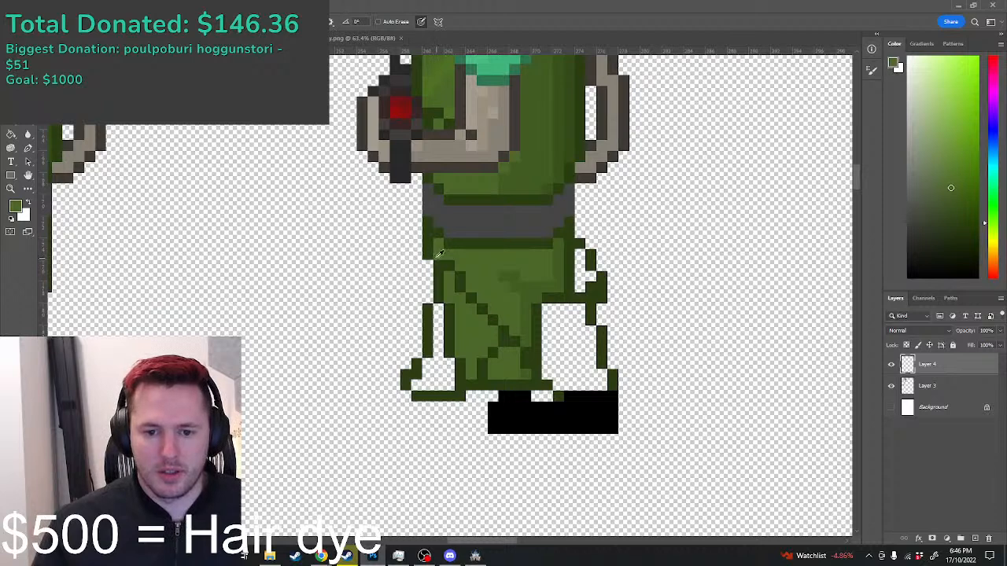
alt+click(439, 253)
mouse_move(429, 251)
mouse_down()
mouse_move(427, 310)
mouse_move(446, 290)
mouse_move(454, 335)
mouse_up()
key(ctrl+z)
alt+click(466, 267)
mouse_move(457, 382)
mouse_down()
mouse_move(418, 383)
mouse_move(443, 362)
mouse_up()
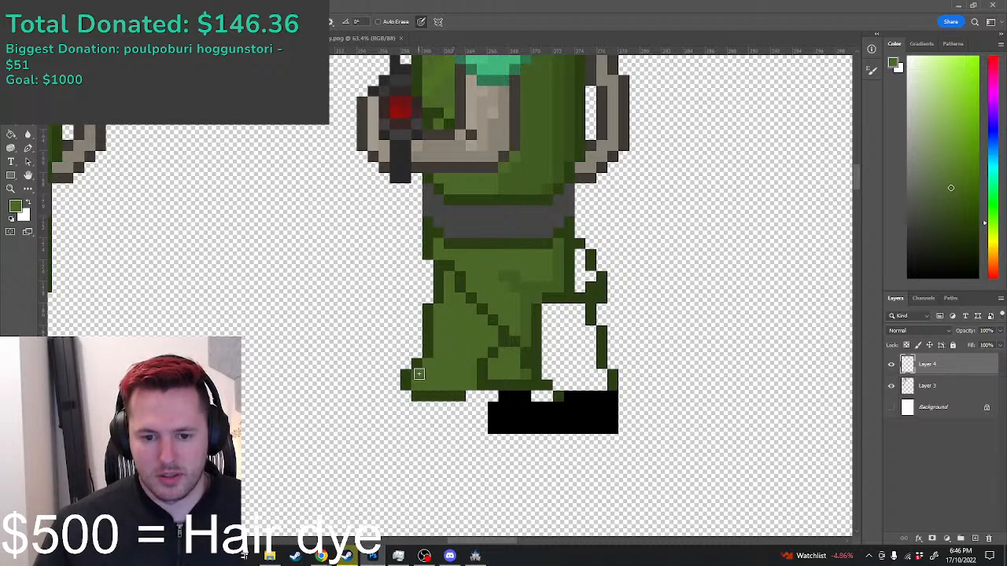
alt+click(417, 354)
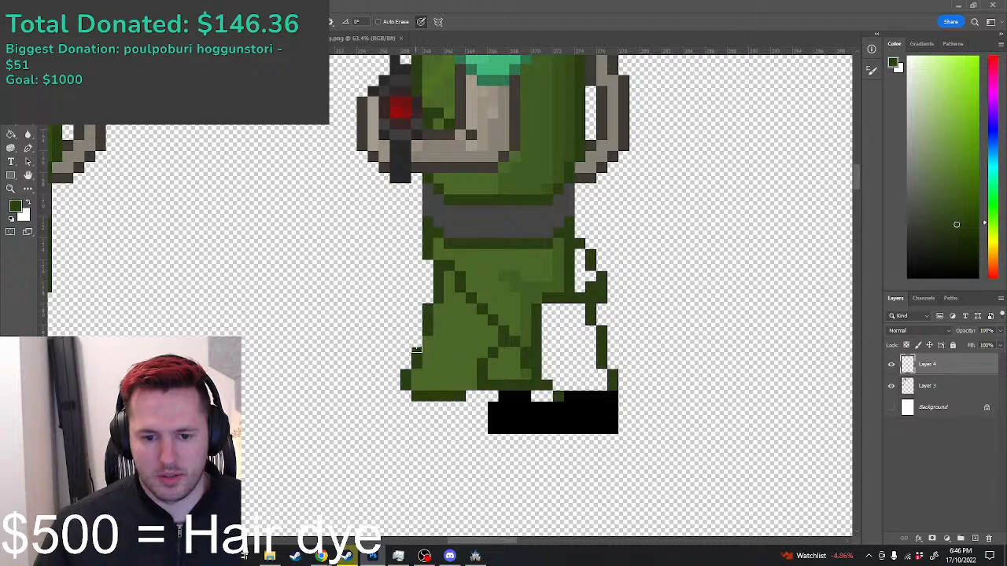
click(469, 394)
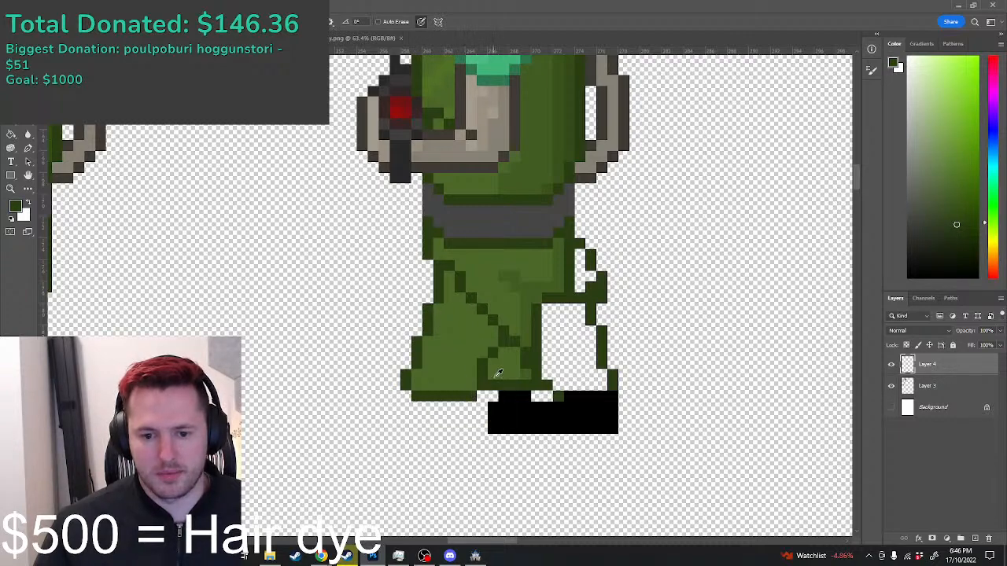
Step: Study the leg positions in the blue-haired character's side-view walk frames and compare them with the rat frames
scroll(497, 373, down, 4)
scroll(509, 378, up, 5)
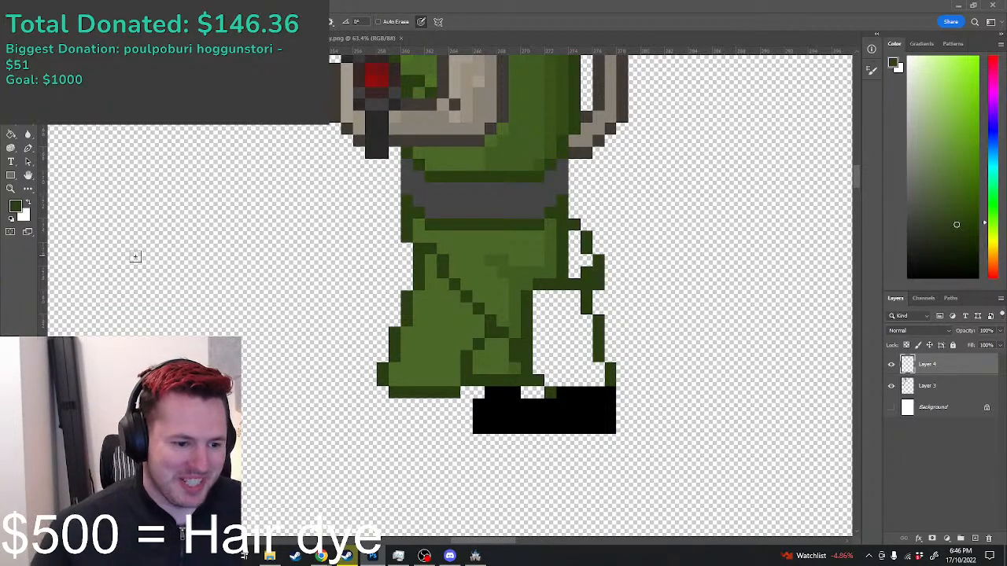
scroll(202, 259, down, 8)
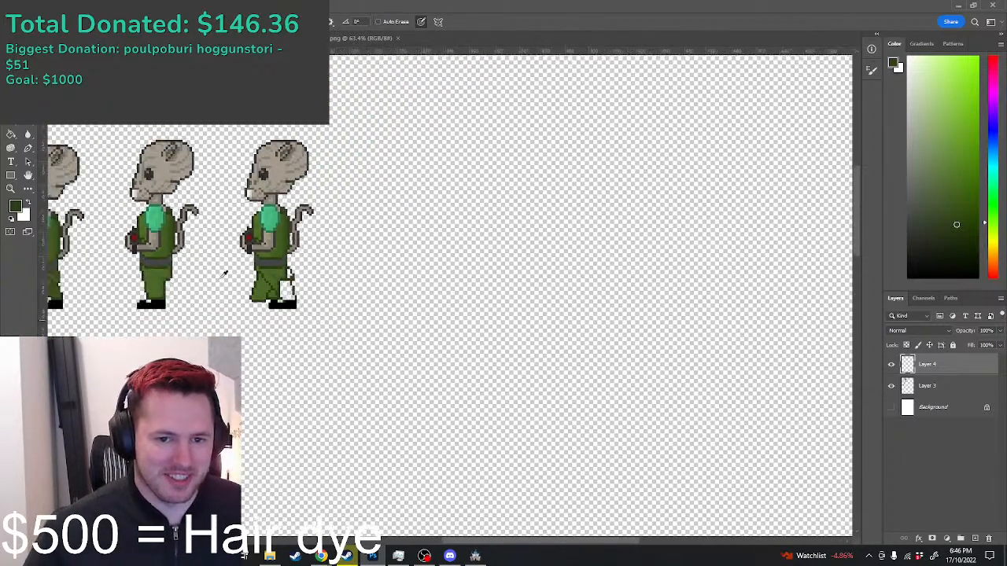
scroll(146, 249, up, 2)
scroll(117, 247, down, 5)
scroll(288, 207, up, 8)
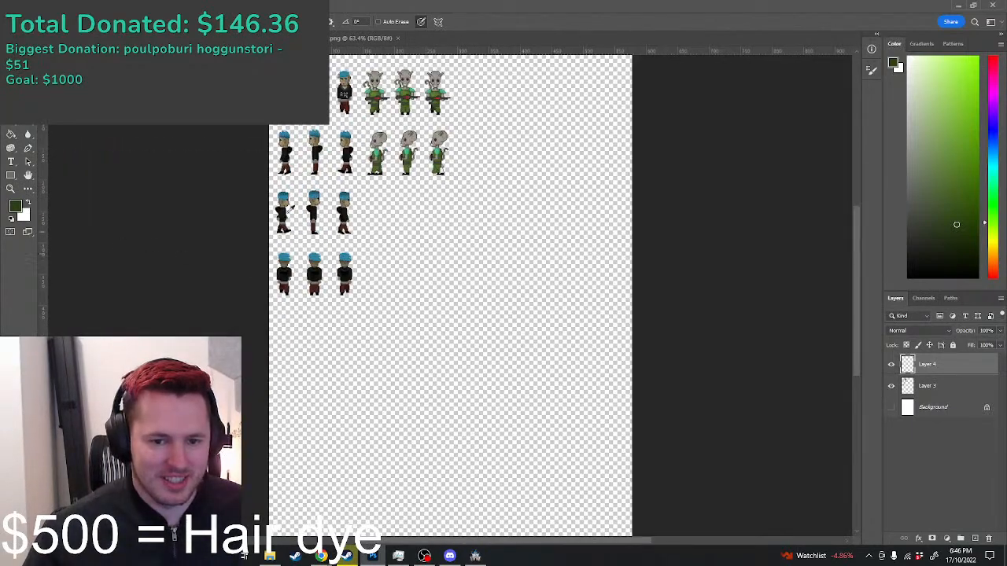
scroll(314, 214, up, 2)
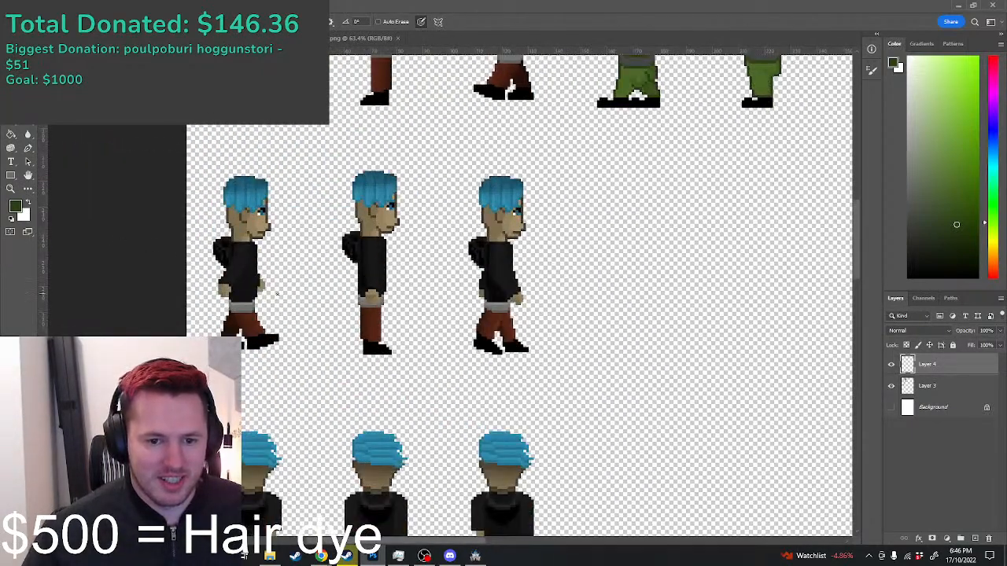
scroll(420, 256, up, 5)
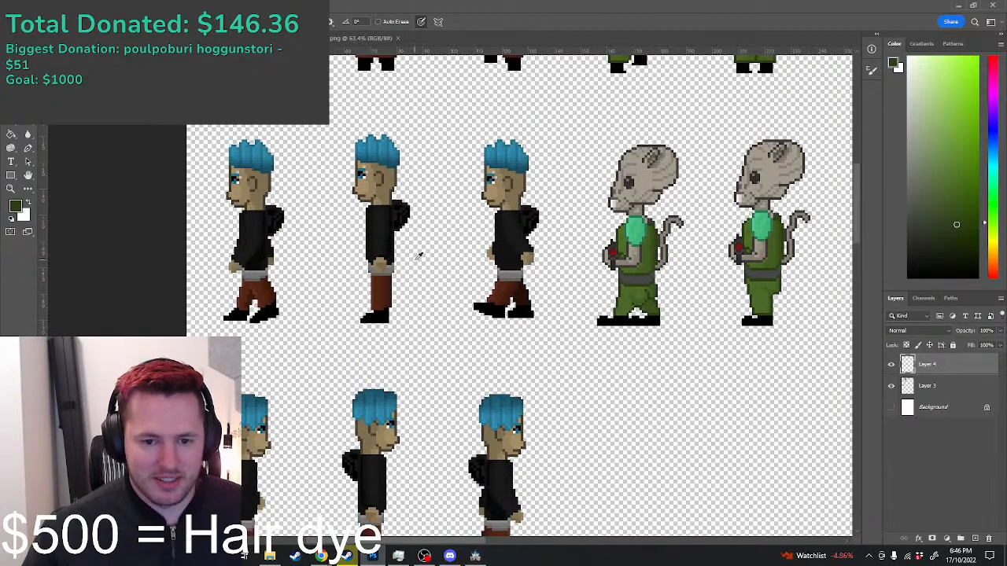
scroll(419, 256, up, 4)
scroll(368, 274, down, 4)
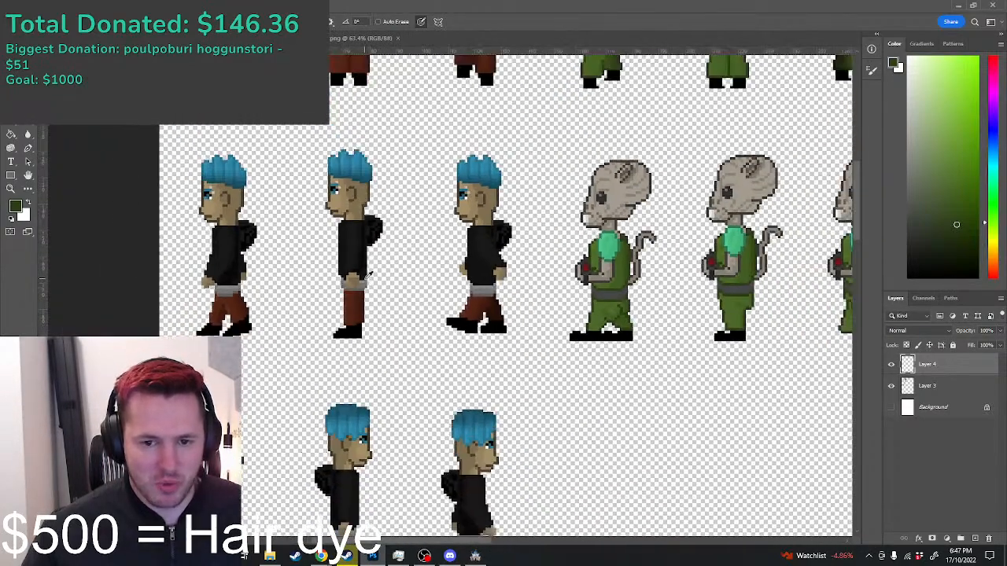
scroll(368, 273, up, 3)
scroll(383, 276, down, 5)
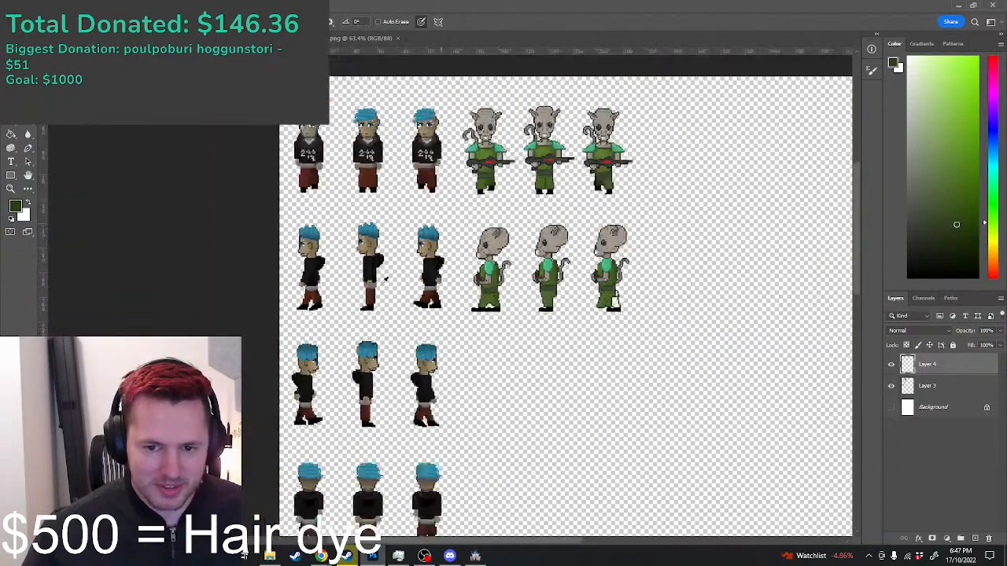
scroll(385, 279, down, 2)
scroll(387, 282, up, 5)
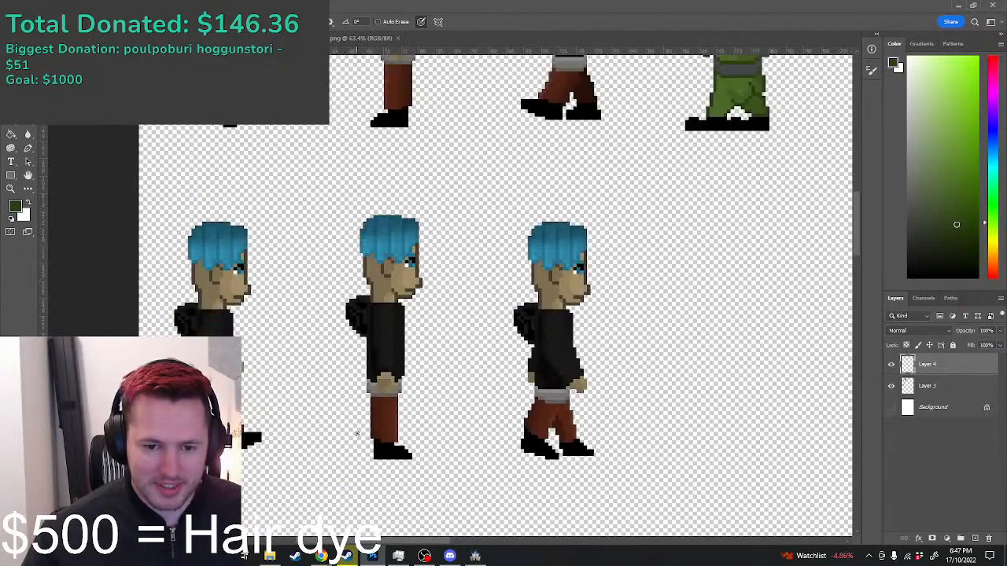
scroll(346, 417, down, 2)
scroll(356, 331, down, 4)
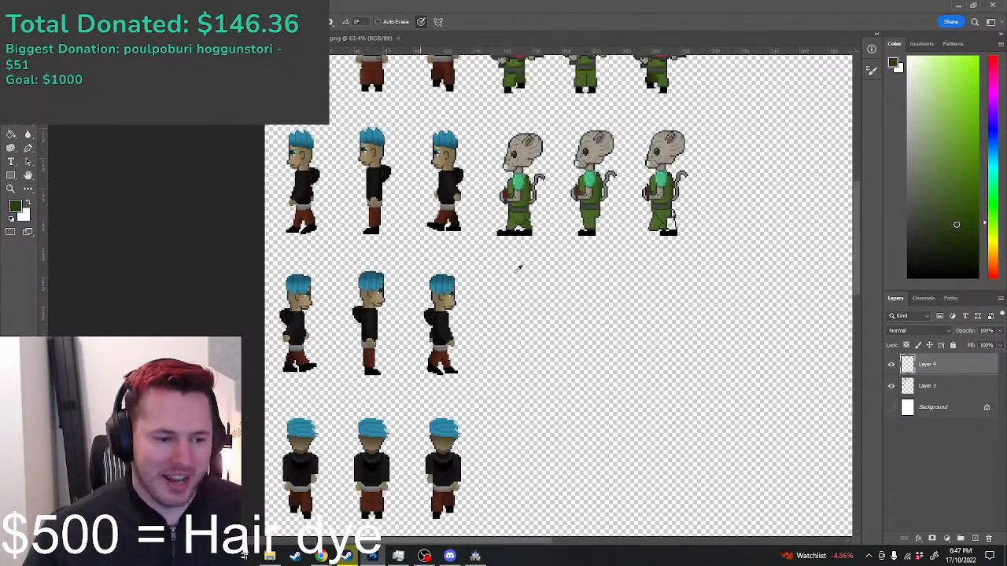
scroll(613, 260, up, 5)
scroll(705, 135, down, 4)
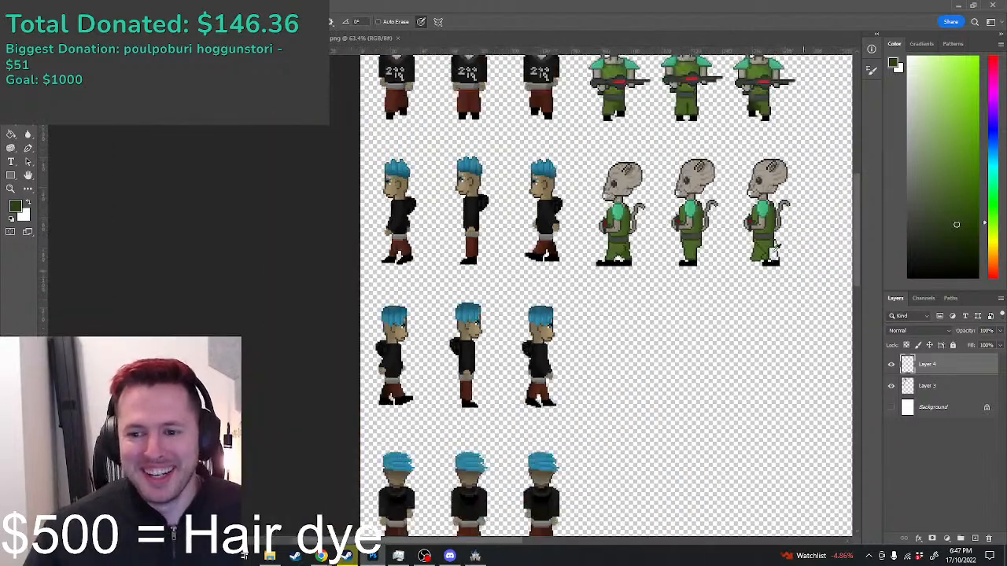
Step: Paint the upper part of the rear leg in the trousers' mid green, covering the old outline inside the thigh
scroll(795, 238, up, 5)
scroll(778, 259, up, 2)
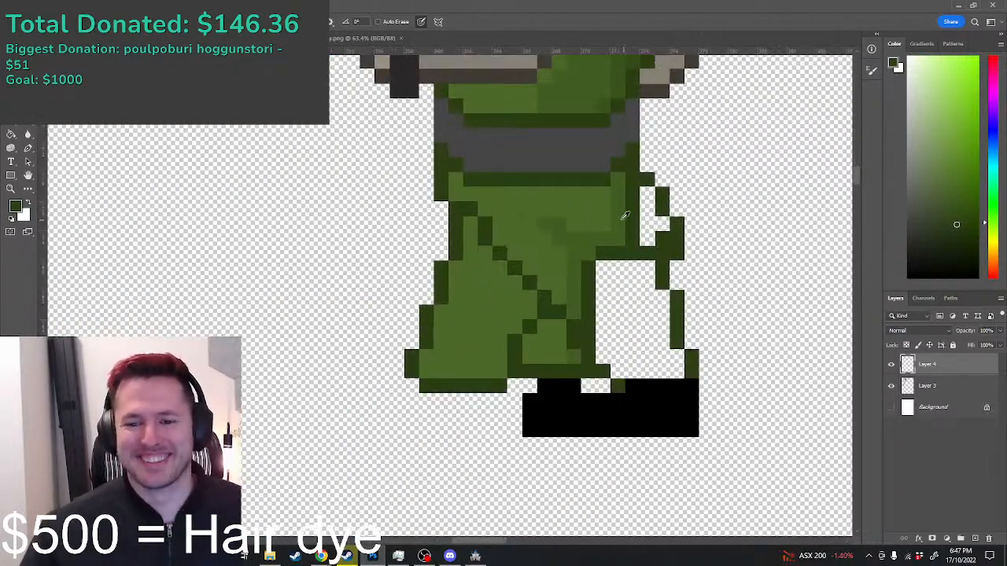
mouse_move(630, 193)
mouse_down()
mouse_move(660, 235)
mouse_move(648, 236)
mouse_move(633, 215)
mouse_move(637, 247)
mouse_move(601, 236)
mouse_move(618, 279)
mouse_up()
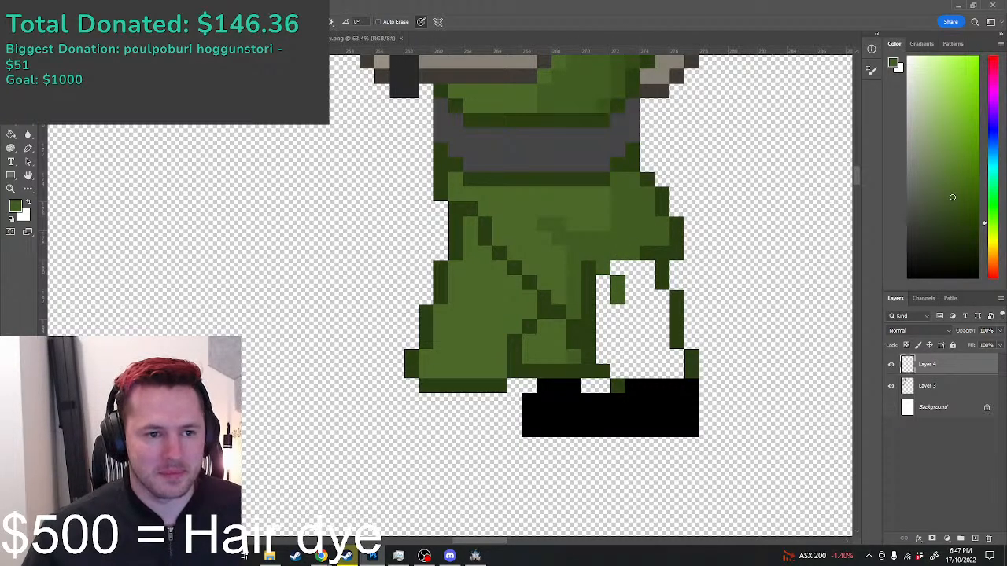
Step: Select and delete leftover pixels of the old lower leg between the front and rear legs
key(m)
mouse_move(538, 320)
mouse_down()
mouse_move(565, 378)
mouse_move(578, 372)
mouse_move(578, 351)
mouse_move(585, 369)
mouse_move(535, 366)
mouse_move(527, 340)
mouse_up()
key(Delete)
click(482, 210)
key(Delete)
key(Delete)
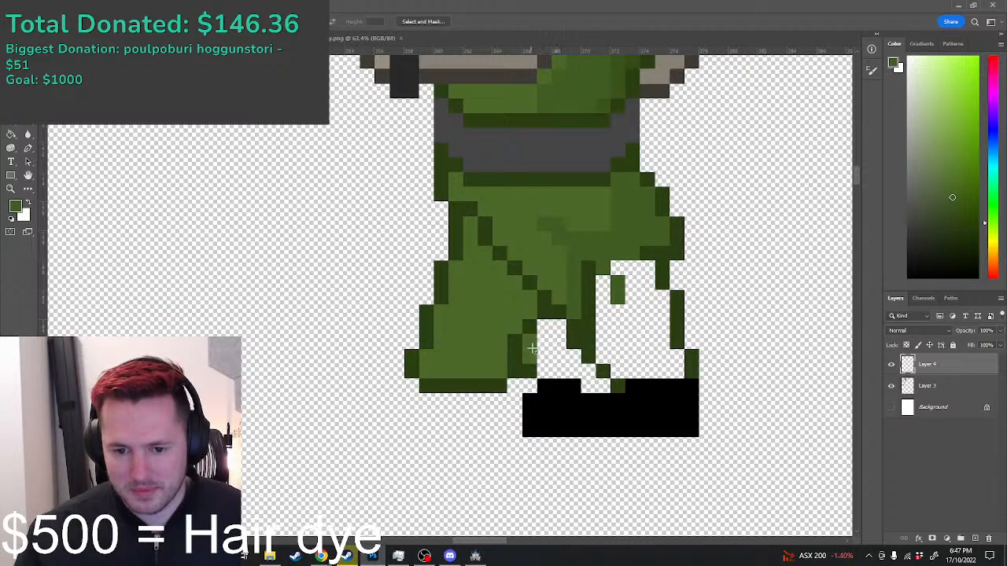
Step: Remove the stray pixels beside the front cuff and fill the rear leg down to the shoe with the trousers' light green
key(ctrl+x)
key(b)
alt+click(546, 249)
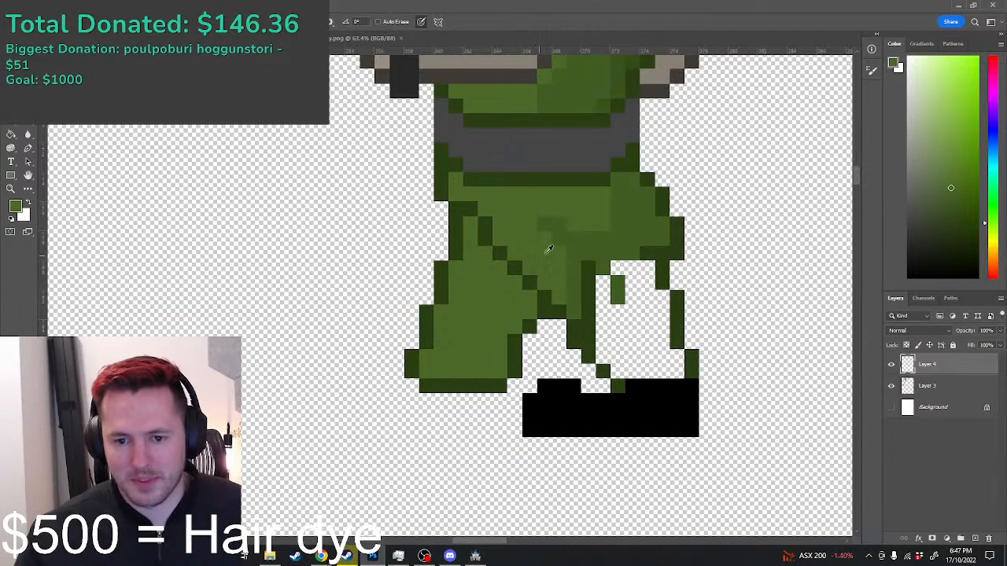
click(542, 223)
mouse_move(575, 271)
mouse_down()
mouse_move(598, 310)
mouse_move(628, 302)
mouse_move(551, 195)
mouse_move(593, 338)
mouse_move(638, 368)
mouse_move(672, 355)
mouse_move(659, 305)
mouse_move(638, 280)
mouse_move(603, 265)
mouse_move(602, 238)
mouse_move(642, 273)
mouse_up()
drag(631, 341, 621, 358)
Step: Redraw the dark green outline notch behind the rear knee and erase the surplus outline pixel beside it
alt+click(674, 242)
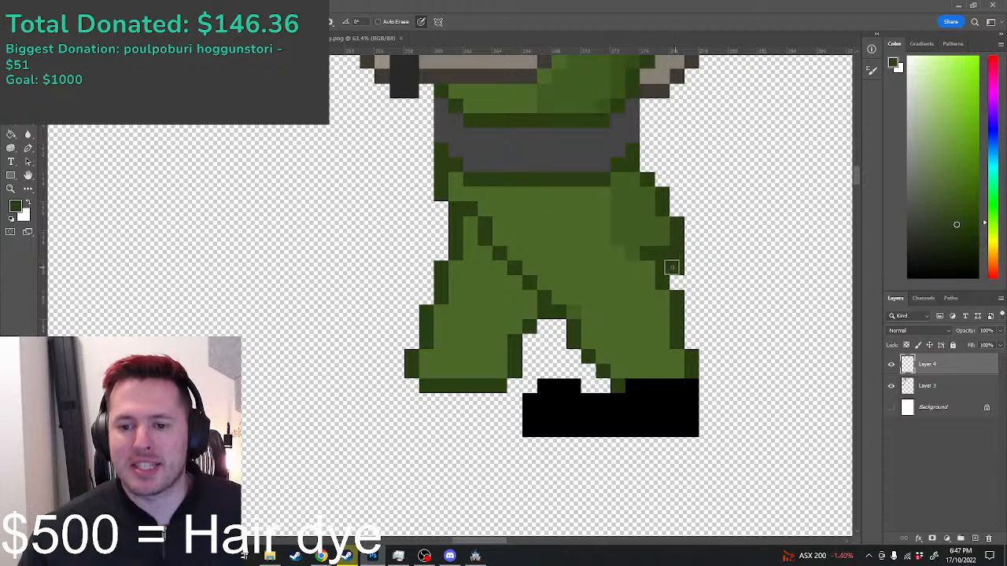
mouse_move(670, 266)
mouse_down()
mouse_move(640, 268)
mouse_move(648, 254)
mouse_up()
alt+click(643, 238)
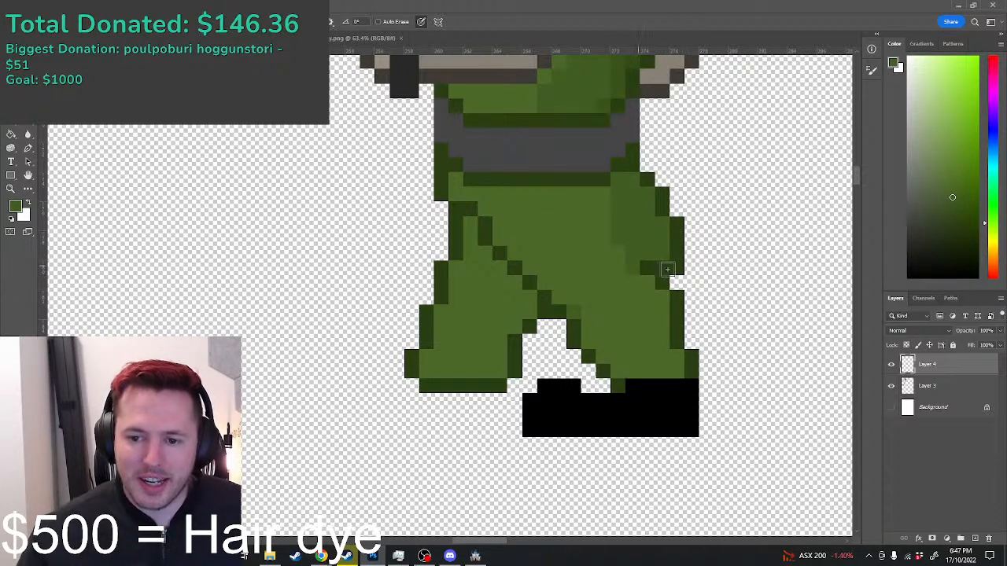
key(m)
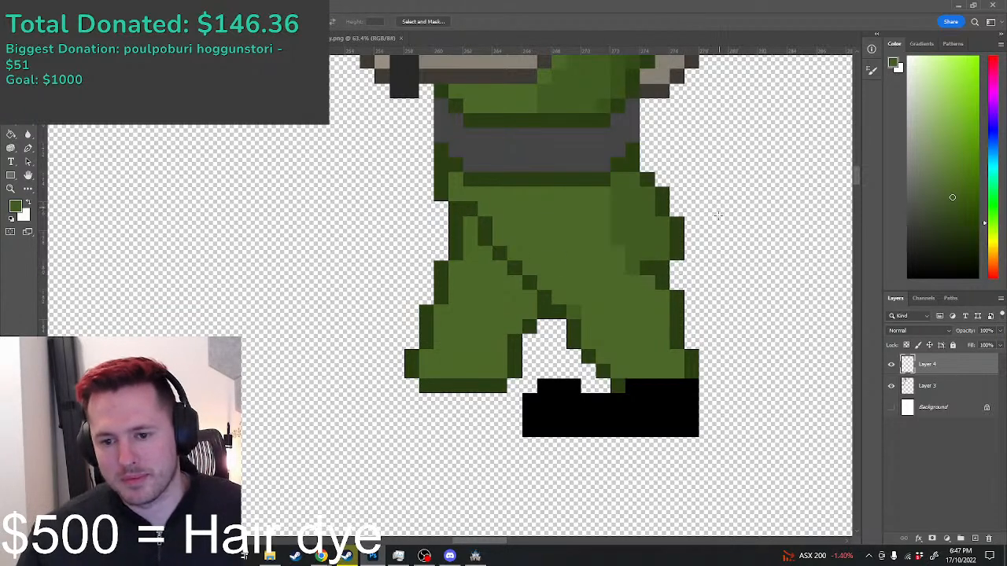
key(b)
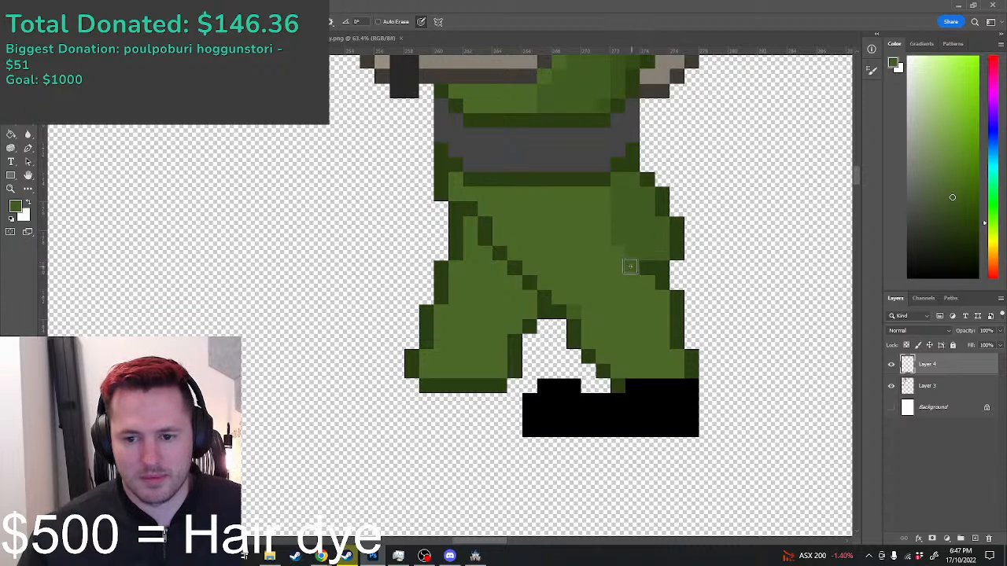
Step: Blend the rear thigh into the light green and paint mid green fold shading around the back of the knee
mouse_move(630, 267)
mouse_down()
mouse_move(579, 234)
mouse_move(586, 209)
mouse_move(633, 234)
mouse_up()
alt+click(587, 209)
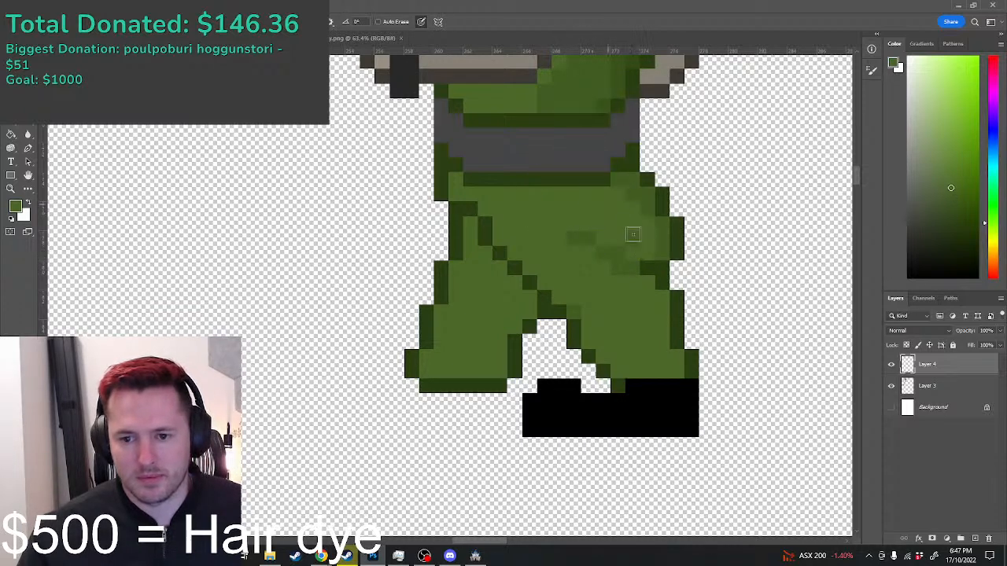
alt+click(647, 200)
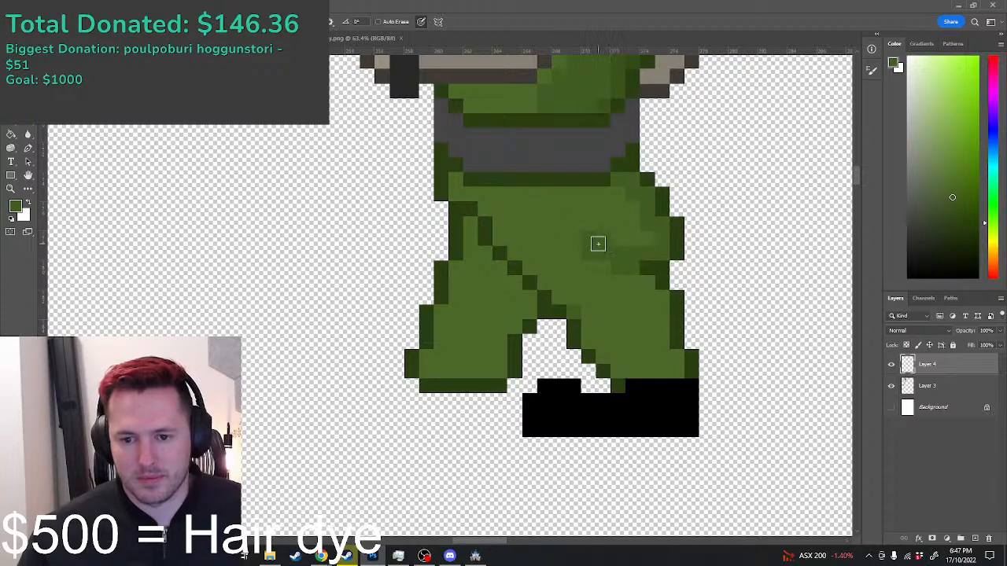
mouse_move(598, 244)
mouse_down()
mouse_move(663, 319)
mouse_move(658, 301)
mouse_up()
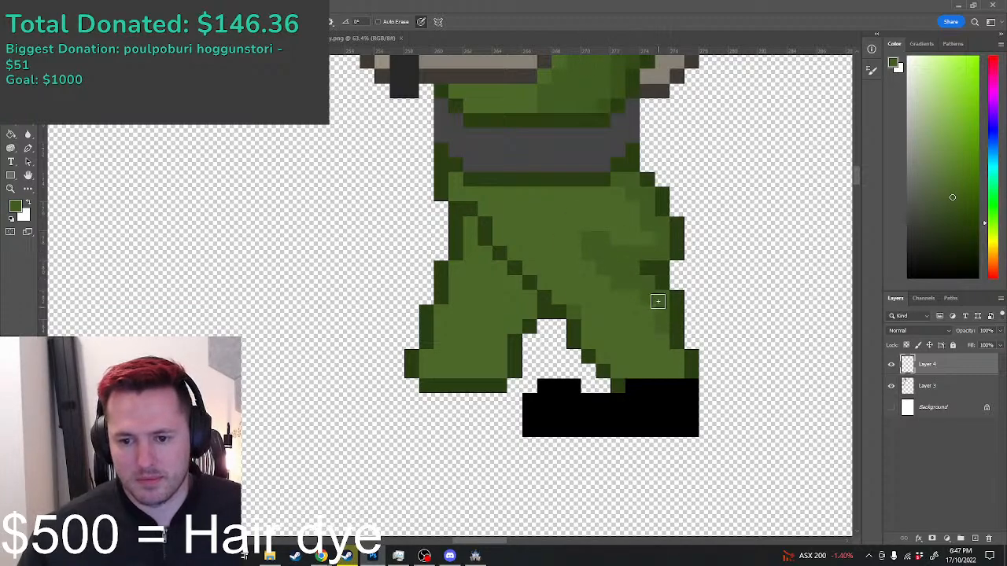
Step: Square off the dark green outline at the upper back of the rear thigh, just below the belt
scroll(661, 355, down, 3)
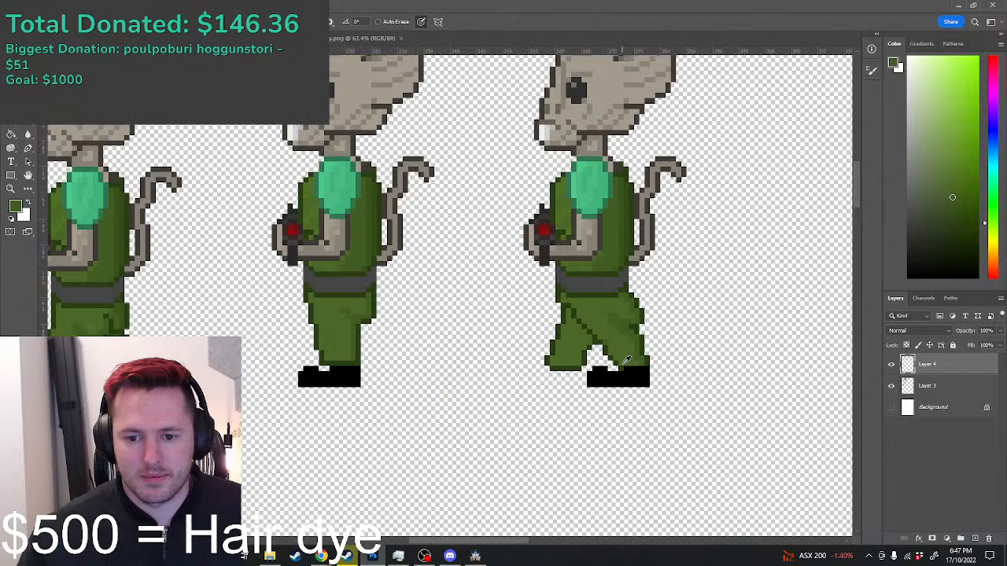
scroll(626, 360, up, 1)
scroll(629, 363, down, 4)
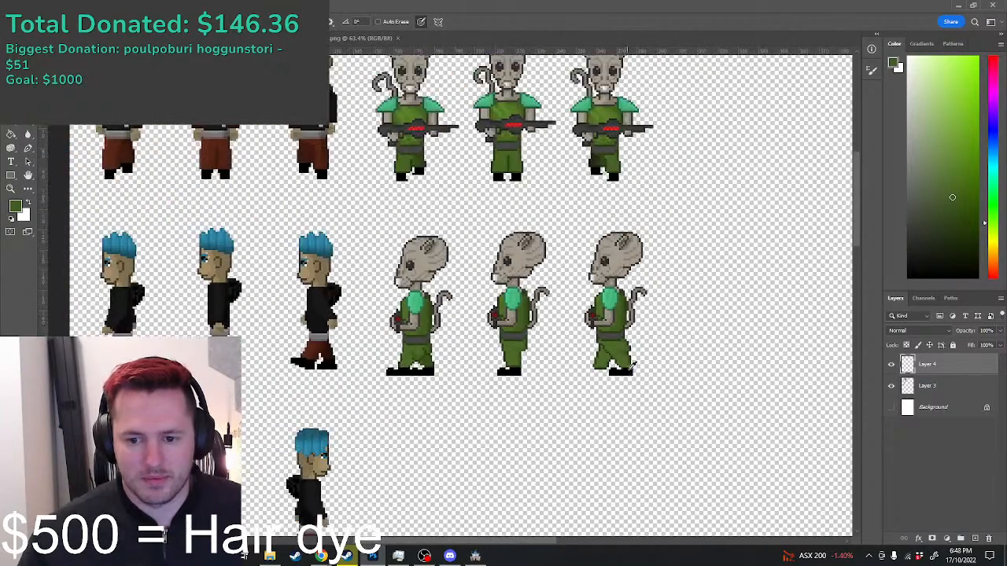
scroll(631, 365, up, 4)
alt+click(617, 331)
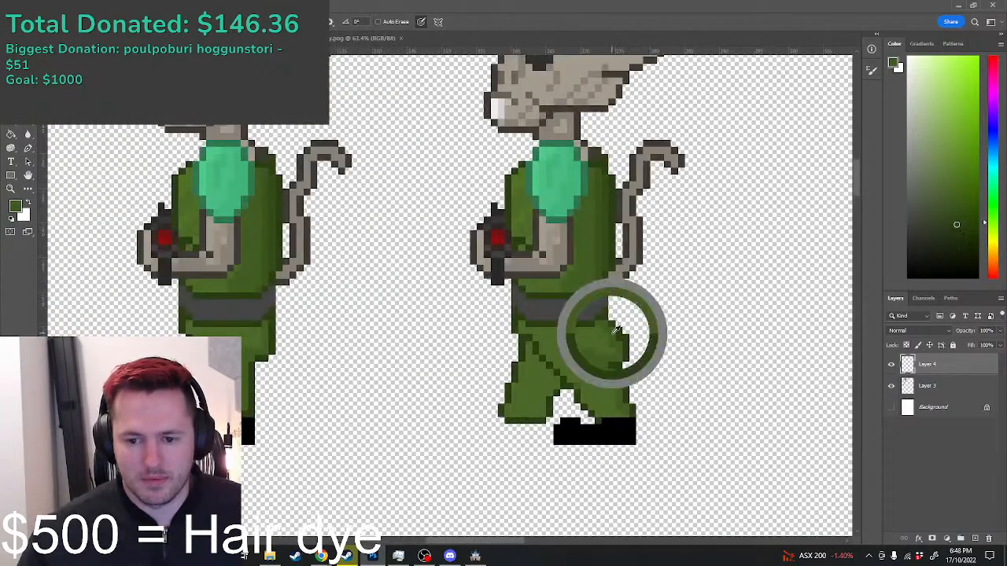
scroll(633, 342, down, 5)
scroll(651, 351, up, 2)
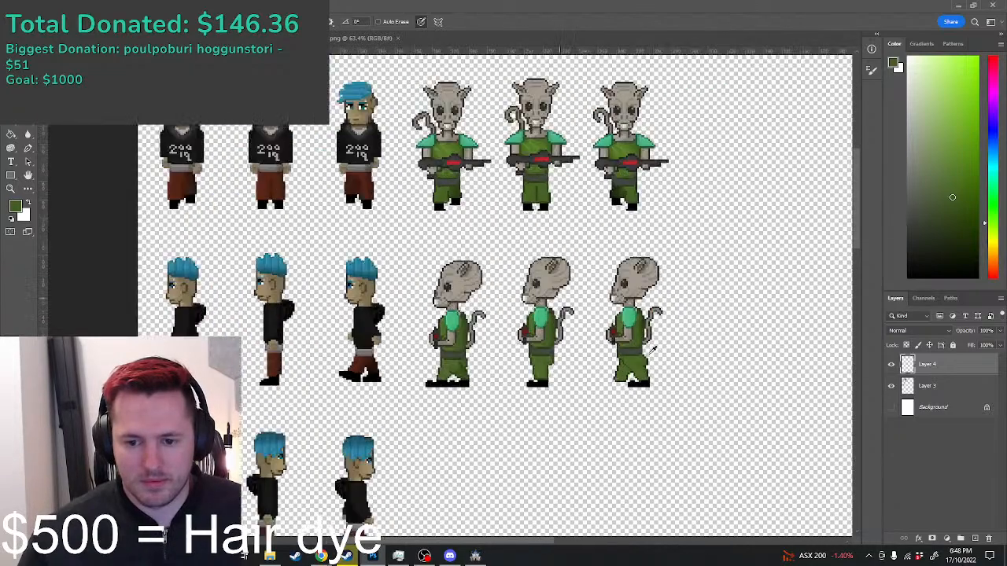
scroll(651, 351, up, 5)
alt+click(639, 358)
alt+click(639, 358)
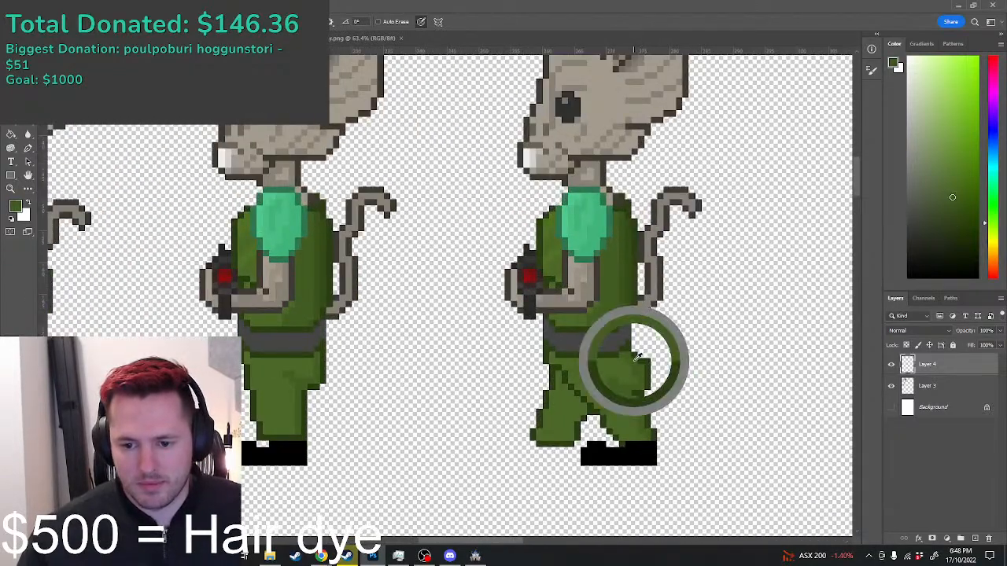
alt+click(643, 358)
Step: Compare the third side-view rat frame's legs with the neighbouring rat and blue-haired walk frames
scroll(645, 357, down, 5)
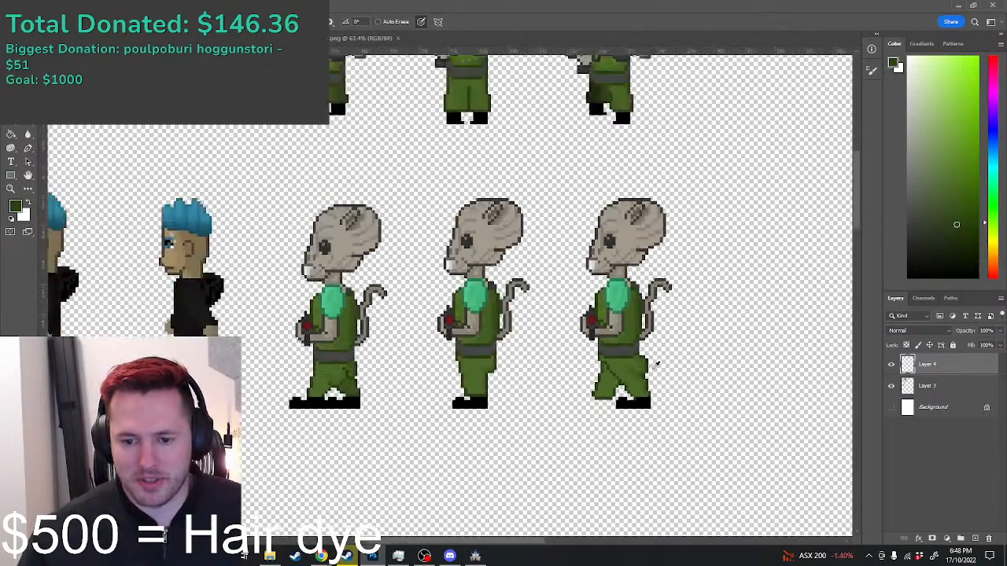
scroll(658, 376, up, 4)
scroll(629, 359, up, 3)
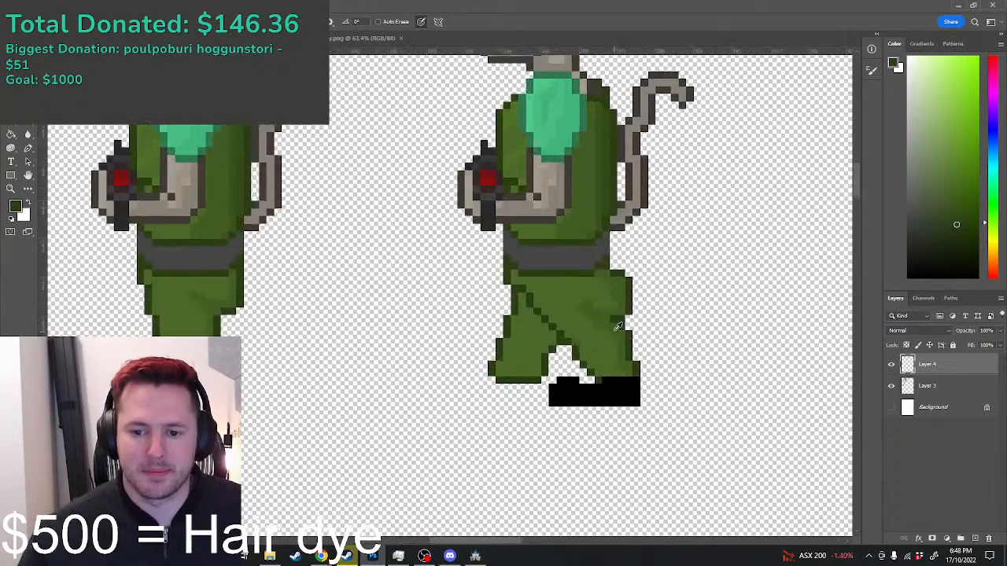
alt+click(603, 314)
scroll(622, 330, down, 4)
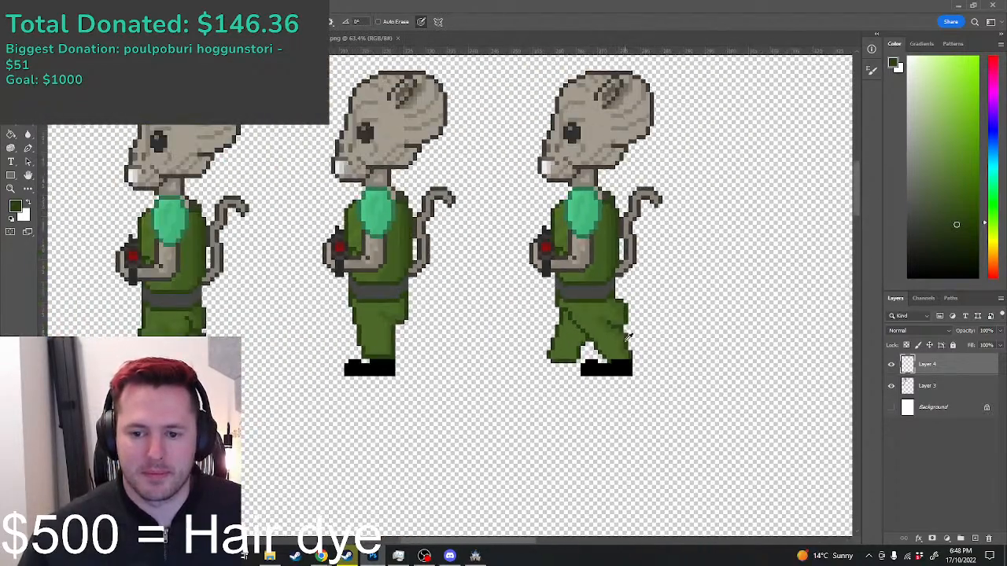
scroll(629, 338, down, 2)
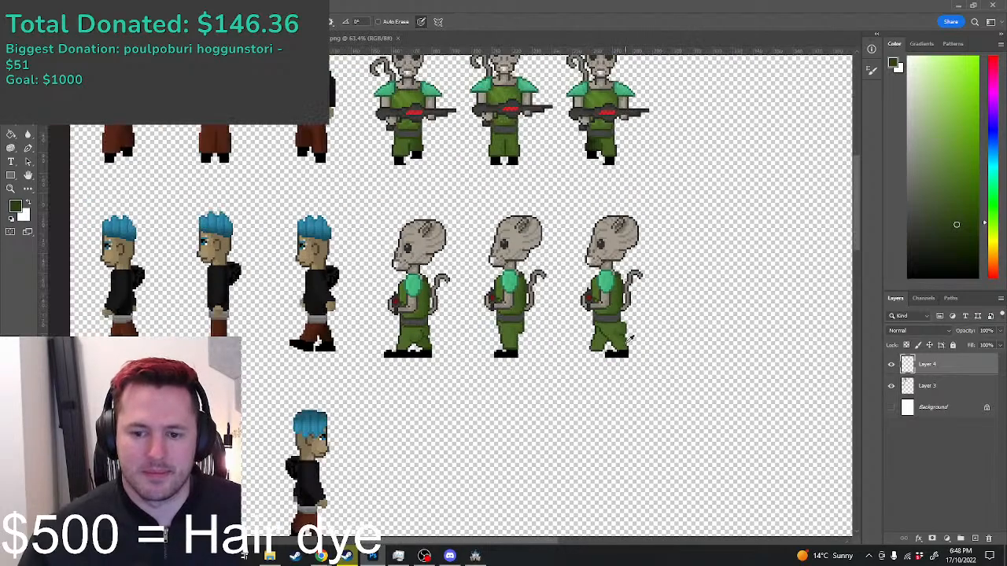
scroll(467, 305, up, 5)
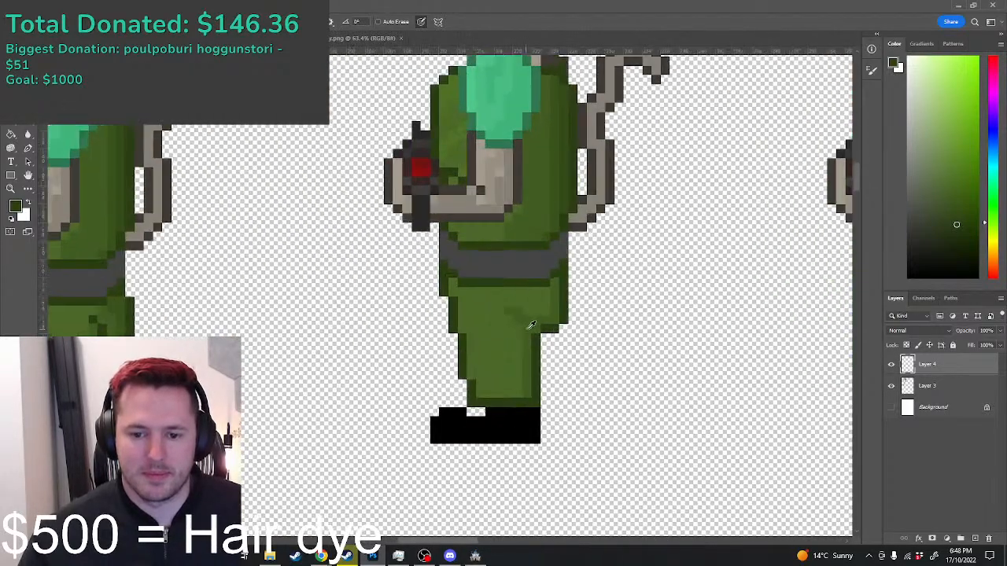
scroll(529, 331, down, 5)
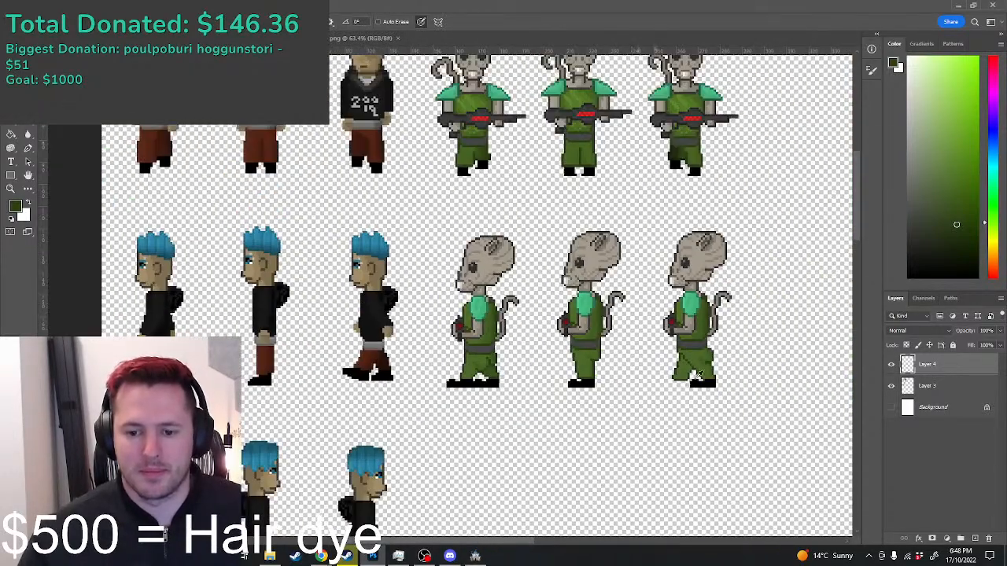
scroll(786, 386, up, 4)
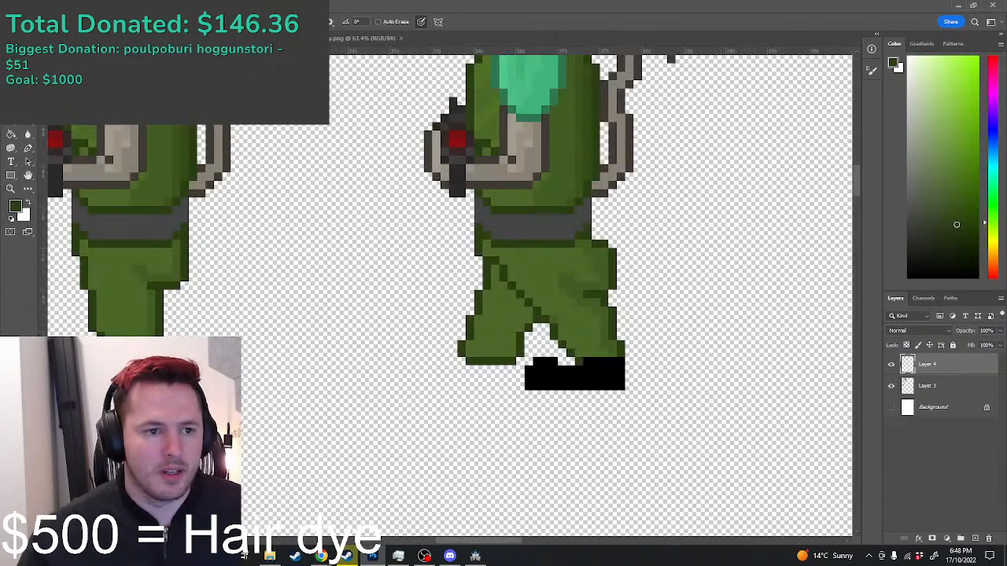
Step: Copy the rear black shoe onto a new layer and place the copy under the front leg's cuff
key(m)
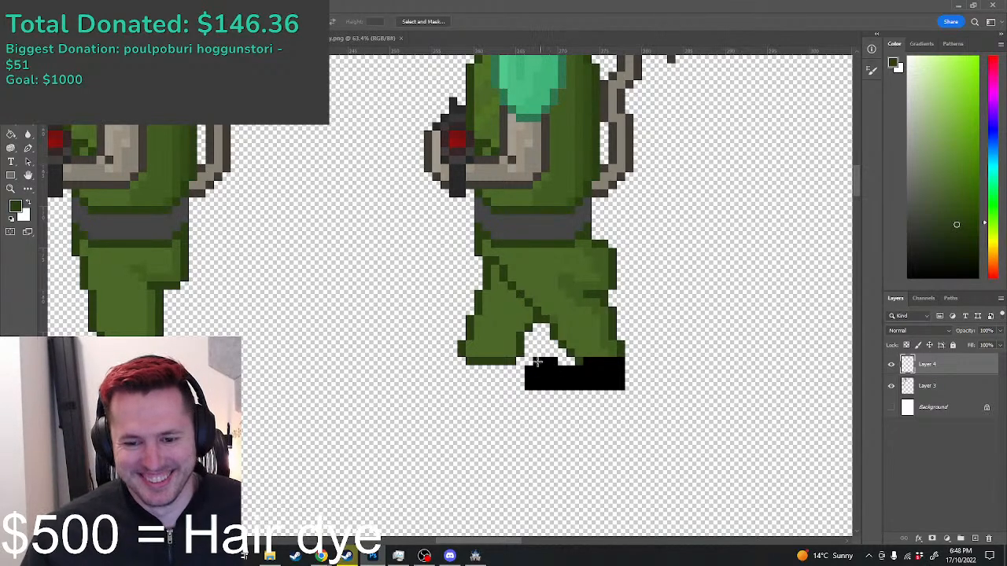
drag(536, 361, 565, 386)
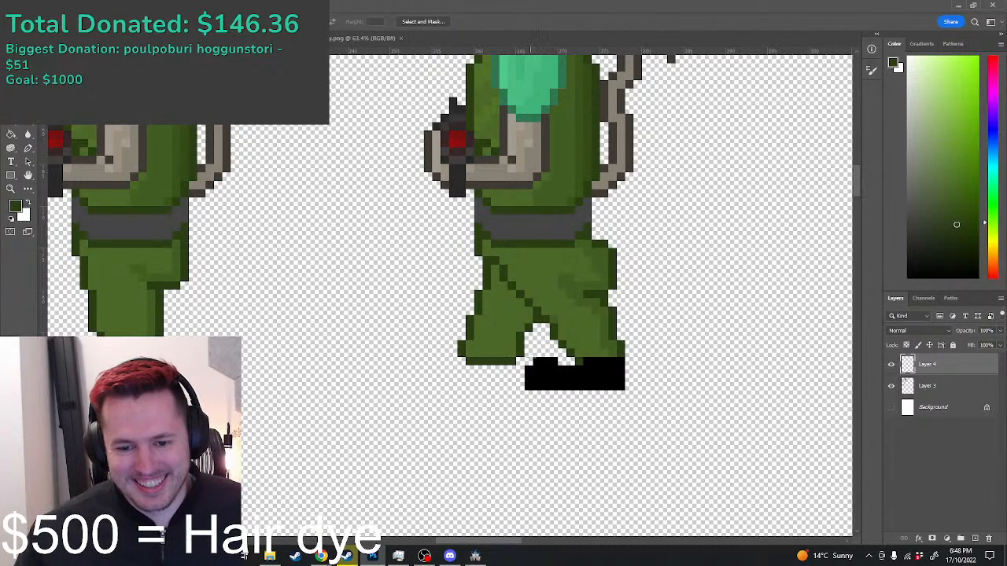
drag(526, 352, 650, 415)
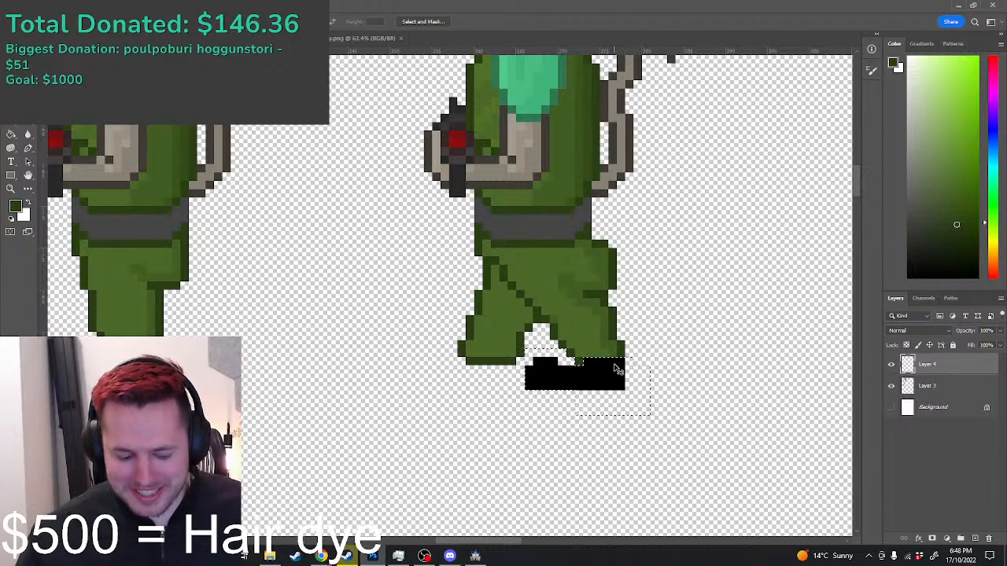
key(ctrl+j)
key(ctrl+t)
drag(617, 370, 490, 396)
key(Return)
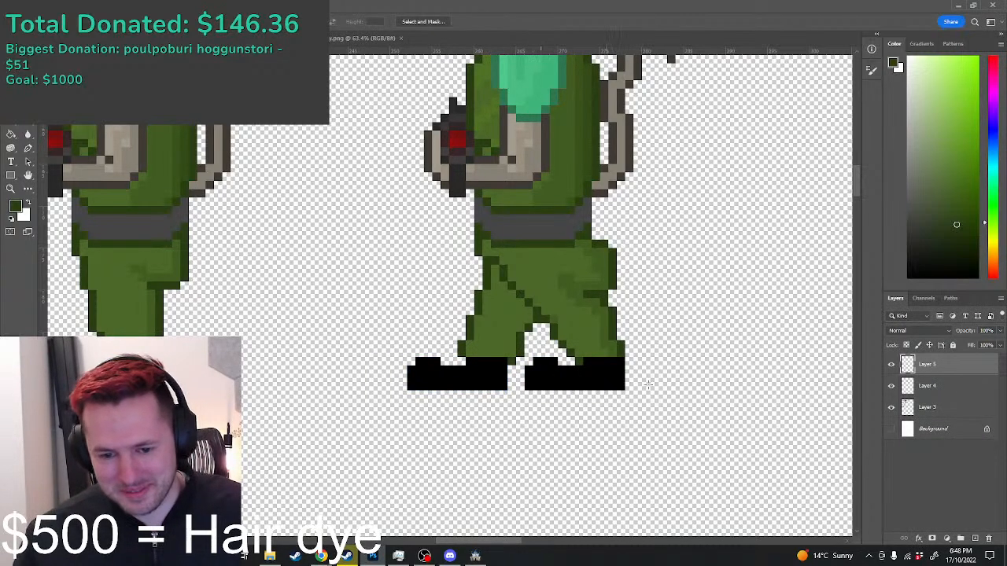
Step: Merge the copied shoe's layer with Layer 4, which holds the third side-view rat frame
scroll(654, 381, down, 5)
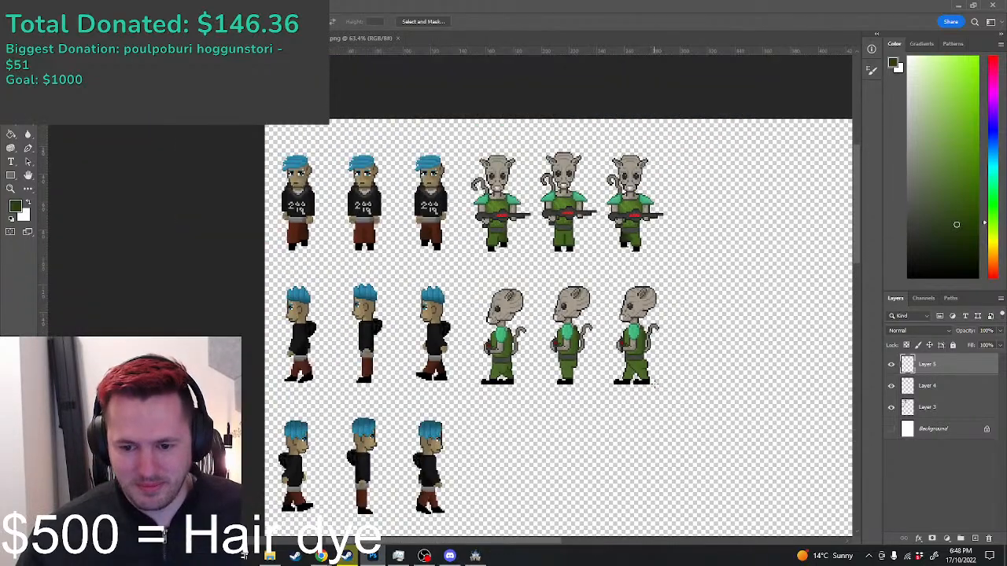
scroll(654, 384, down, 2)
scroll(730, 362, up, 1)
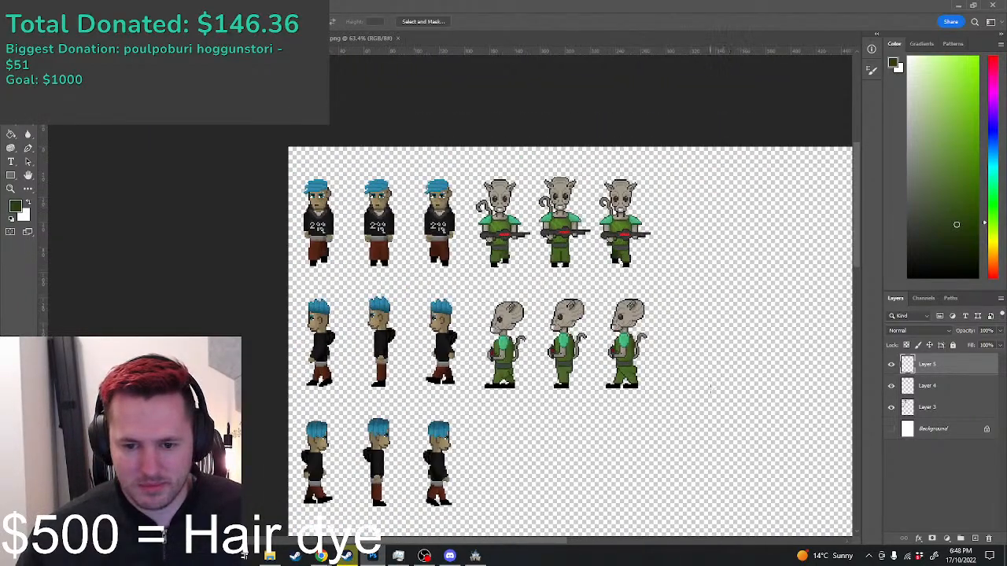
scroll(711, 387, up, 1)
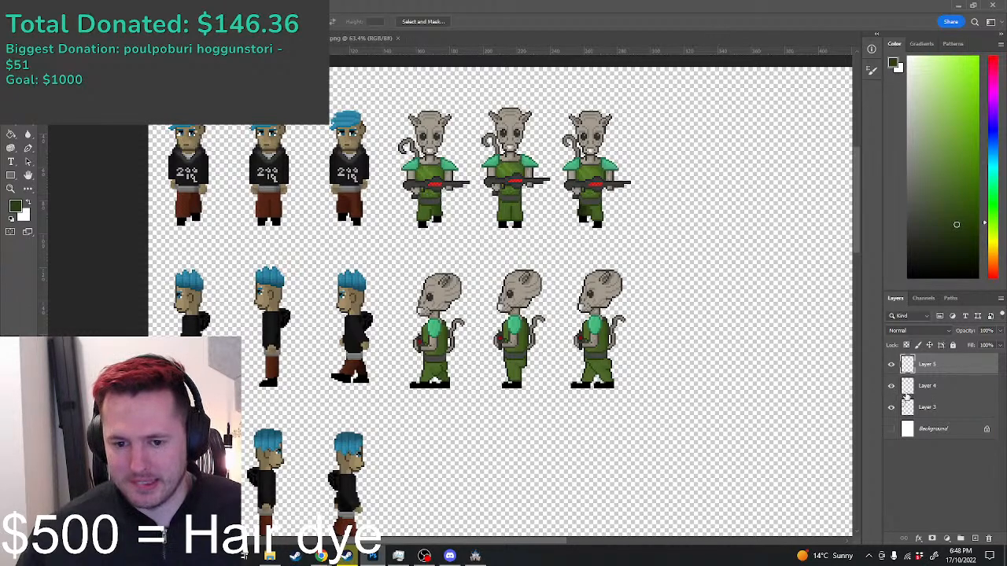
right_click(938, 387)
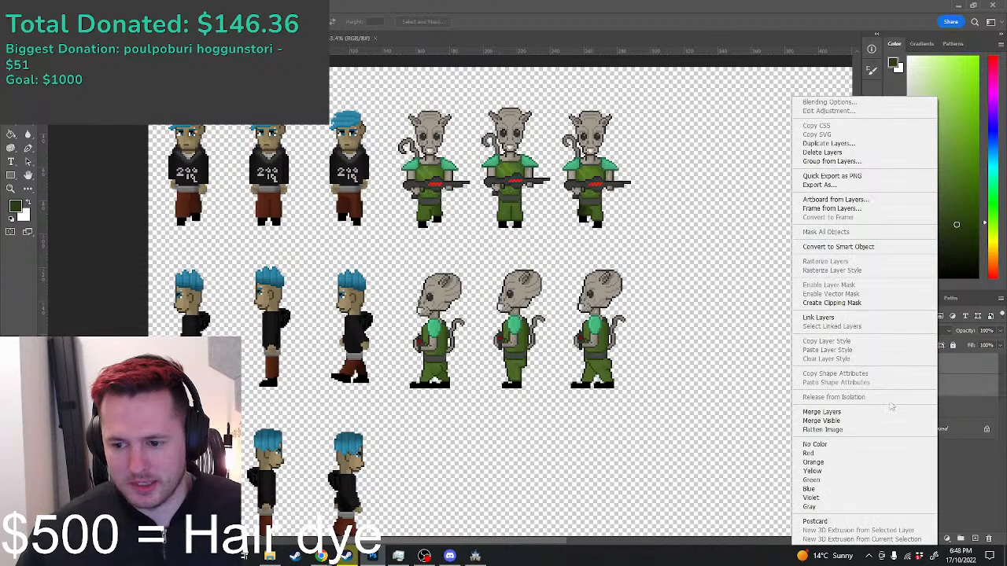
click(871, 413)
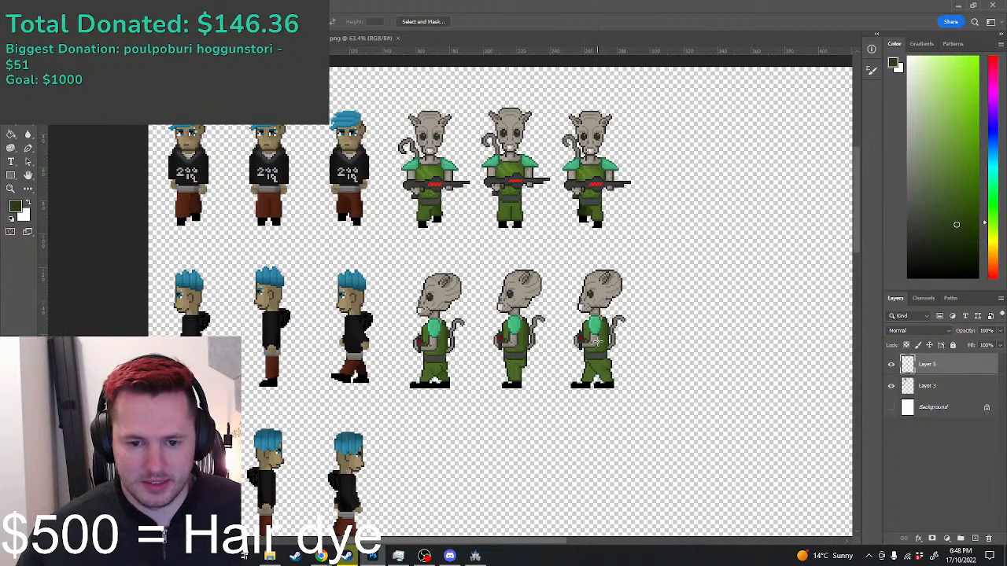
Step: Select the third rat frame from the head down to the upper legs and lower it about two pixels
scroll(597, 340, up, 1)
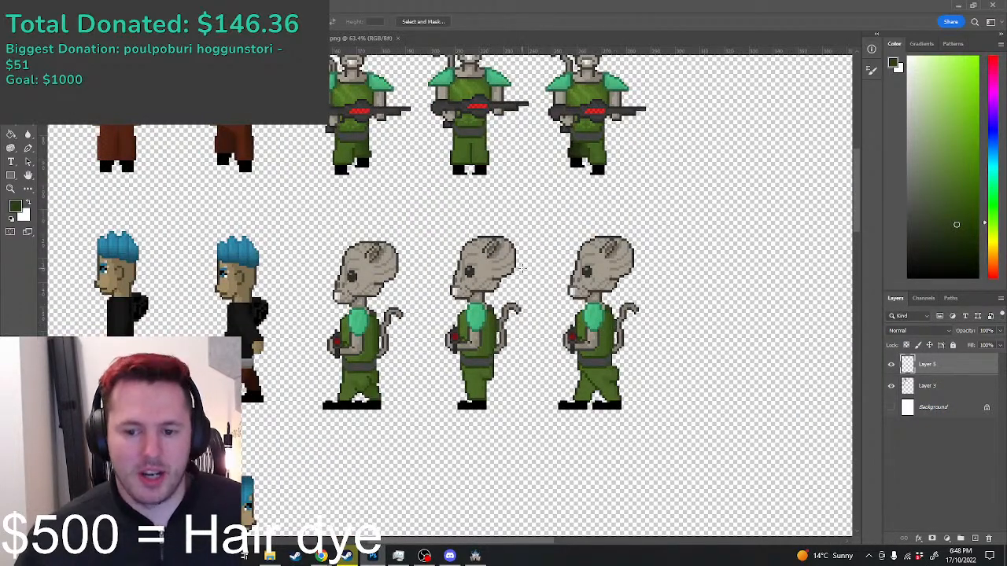
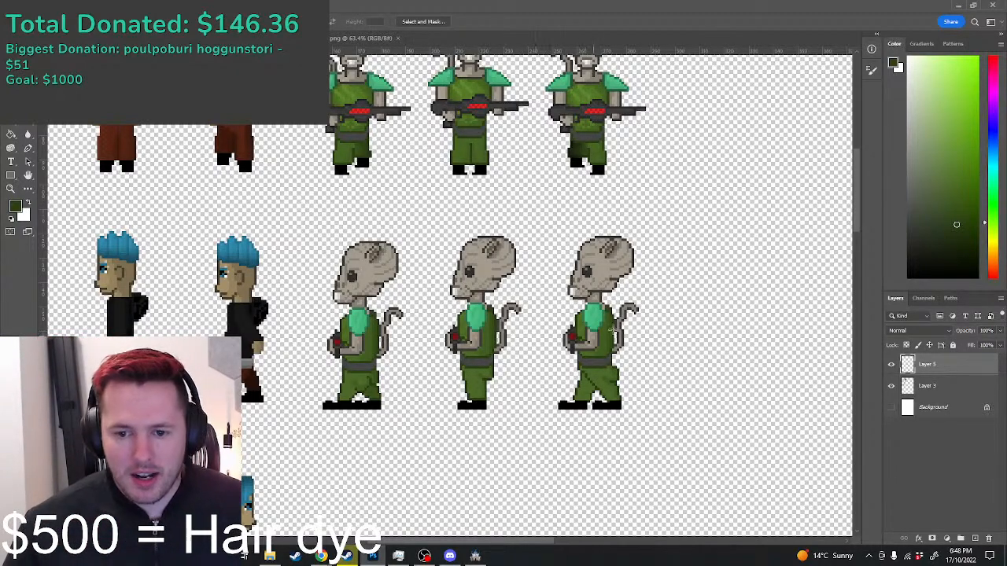
scroll(612, 326, up, 1)
drag(477, 176, 656, 407)
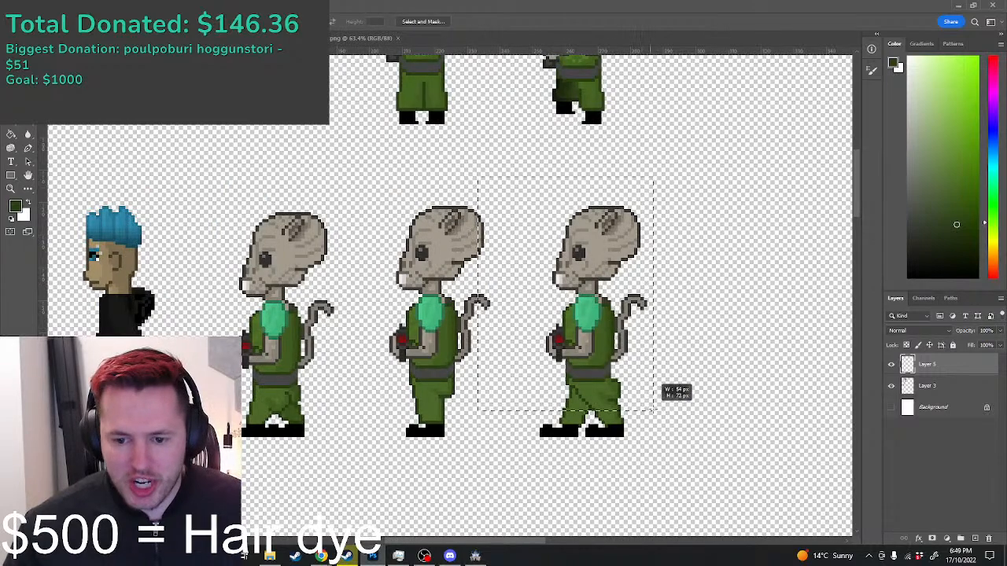
key(ctrl+t)
drag(614, 334, 614, 340)
key(Return)
key(ctrl+d)
scroll(641, 379, up, 4)
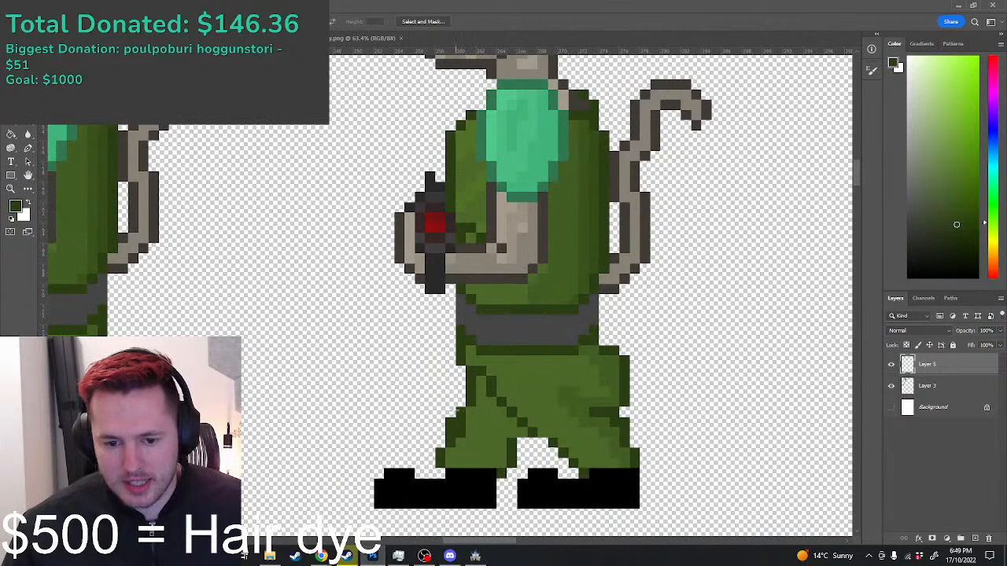
Step: Shade the rear side of the third side-view rat frame's front lower leg with a darker trouser green
key(b)
alt+click(464, 431)
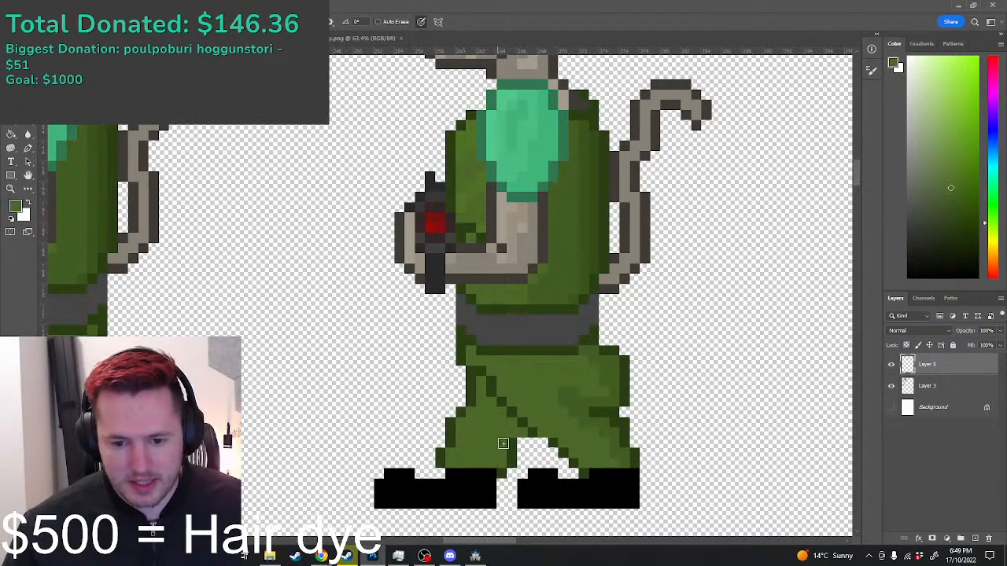
alt+click(583, 402)
alt+click(519, 433)
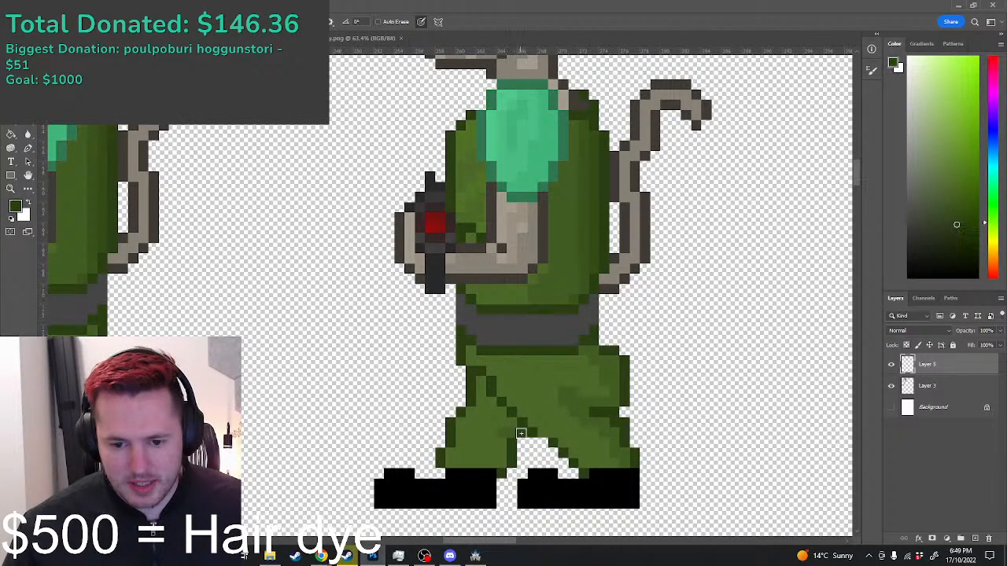
alt+click(515, 432)
mouse_move(507, 432)
mouse_down()
mouse_move(482, 462)
mouse_move(505, 455)
mouse_up()
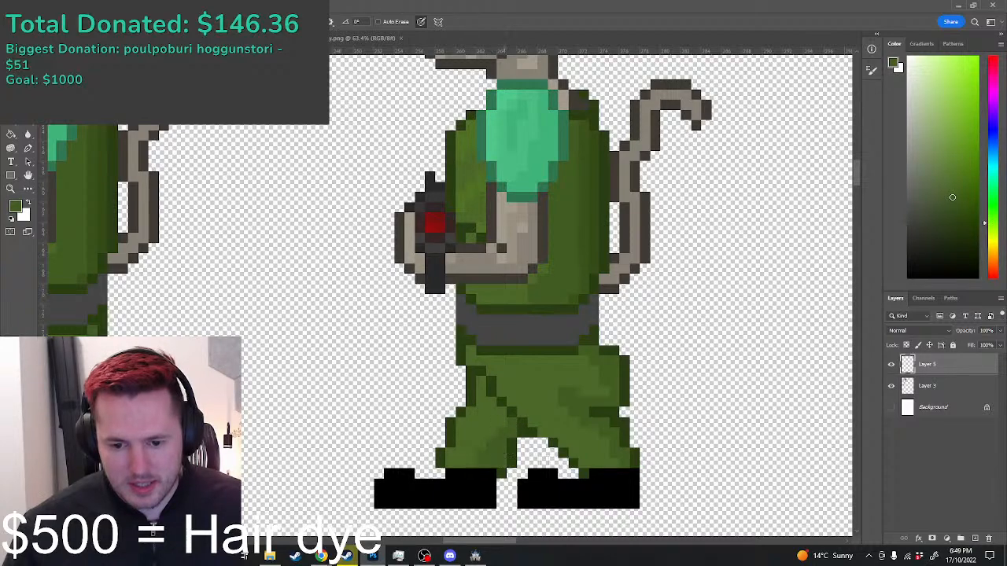
scroll(598, 452, down, 5)
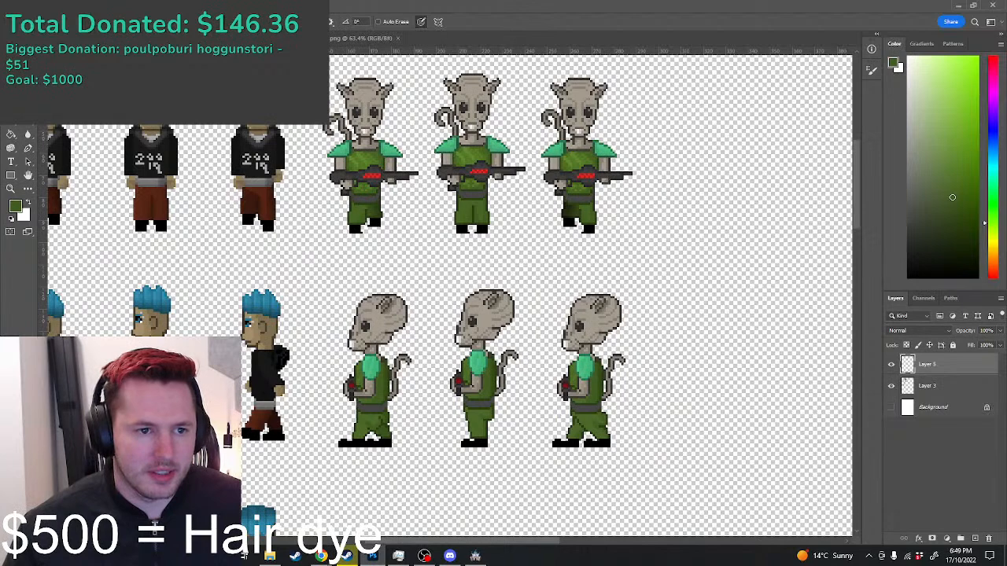
Step: Merge the layer holding the third side-view rat frame down into Layer 3
key(m)
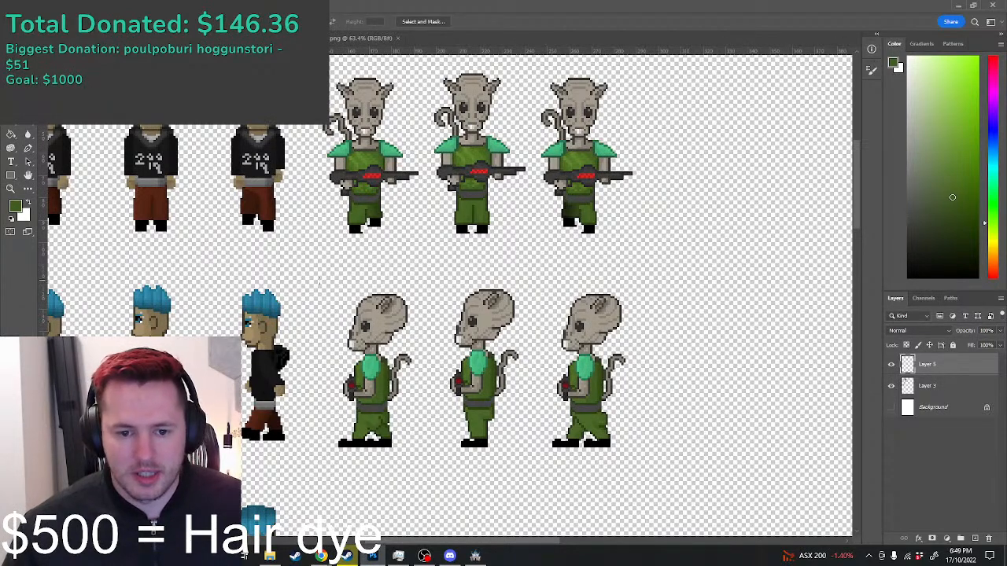
click(891, 386)
click(891, 386)
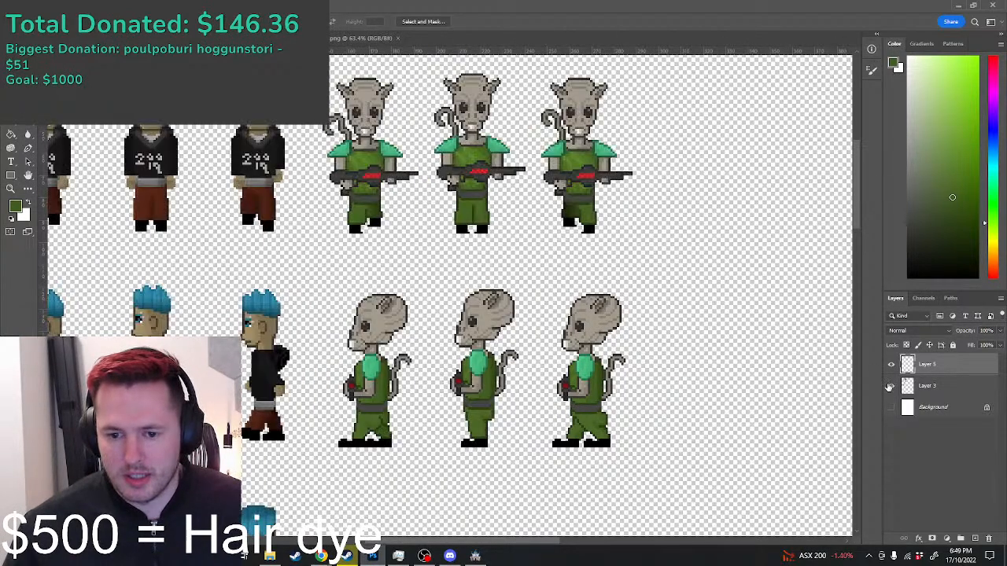
right_click(937, 372)
click(881, 412)
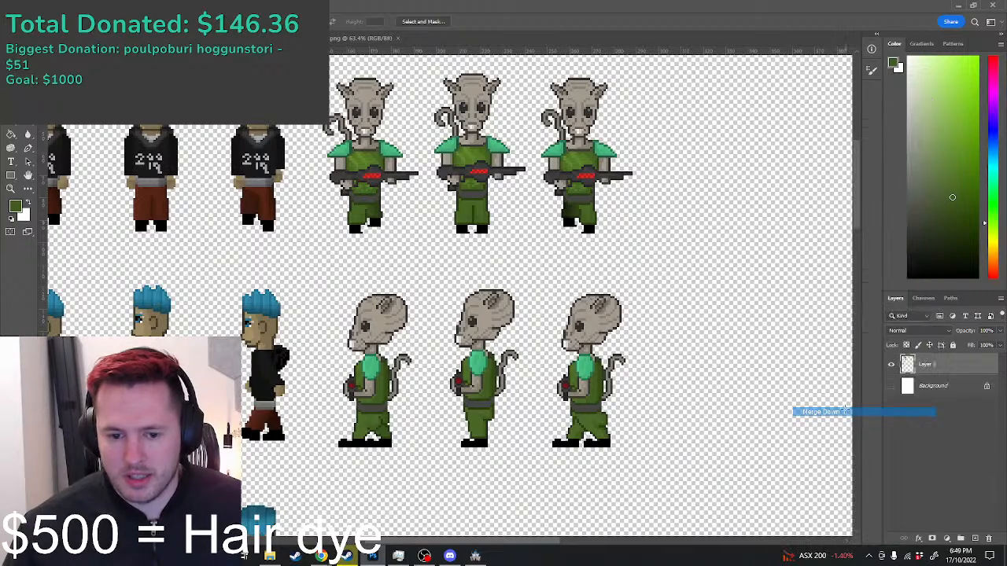
Step: Show the grid and copy the three left-facing side-view rat frames onto a new layer
scroll(472, 369, up, 1)
scroll(444, 369, up, 1)
drag(270, 246, 694, 492)
key(ctrl+apostrophe)
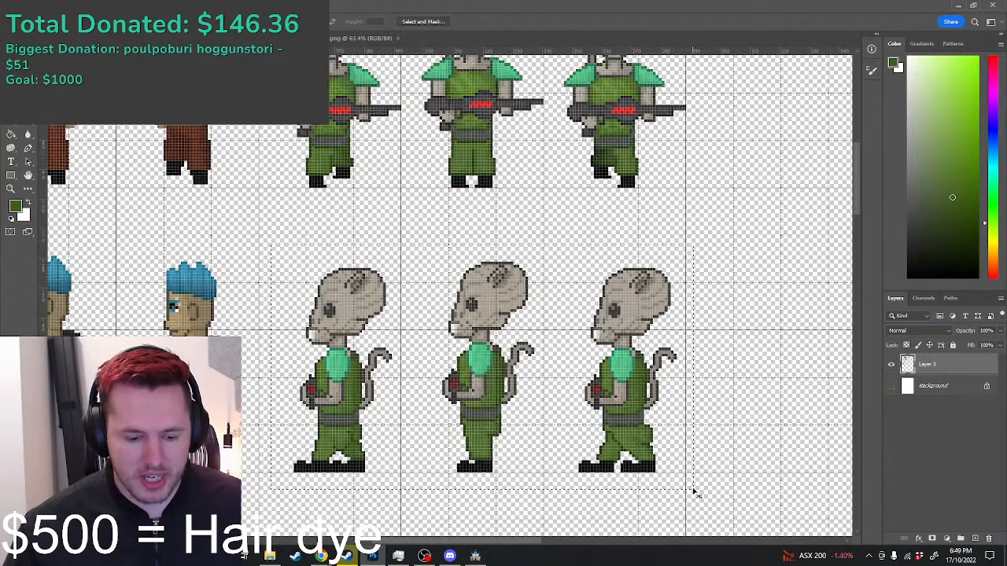
scroll(589, 475, down, 1)
scroll(535, 464, up, 2)
key(ctrl+j)
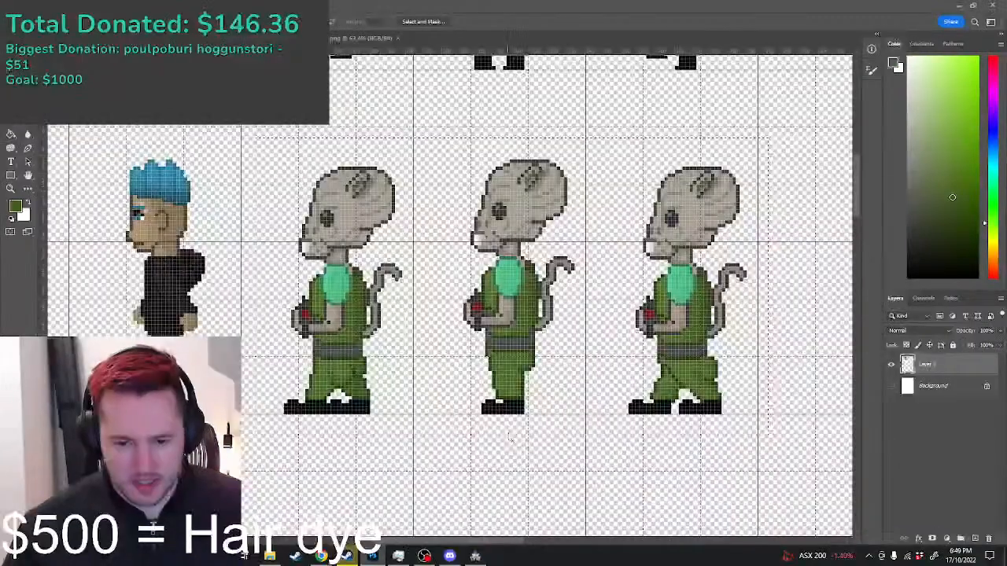
Step: Flip the copied rat frames horizontally and place them in the row below, standing on the grid line
key(ctrl+t)
right_click(517, 338)
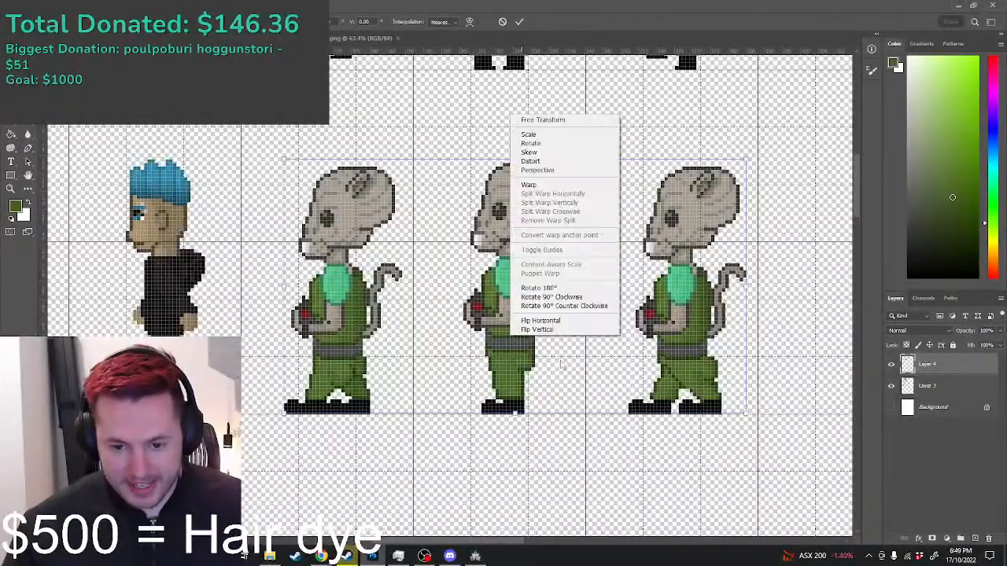
click(539, 320)
drag(529, 337, 497, 353)
scroll(492, 297, down, 2)
drag(492, 296, 491, 455)
scroll(488, 407, down, 4)
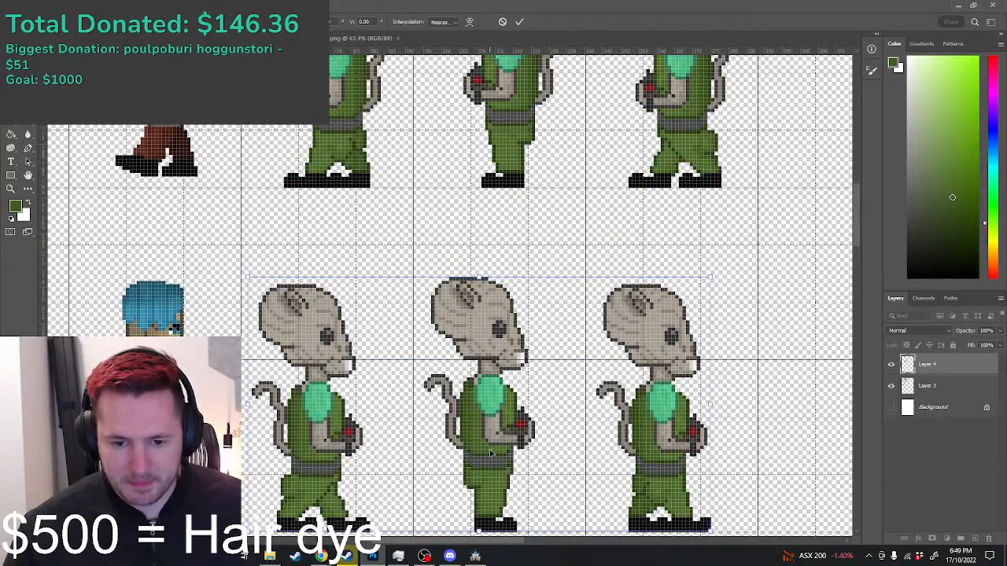
scroll(492, 449, down, 3)
key(Return)
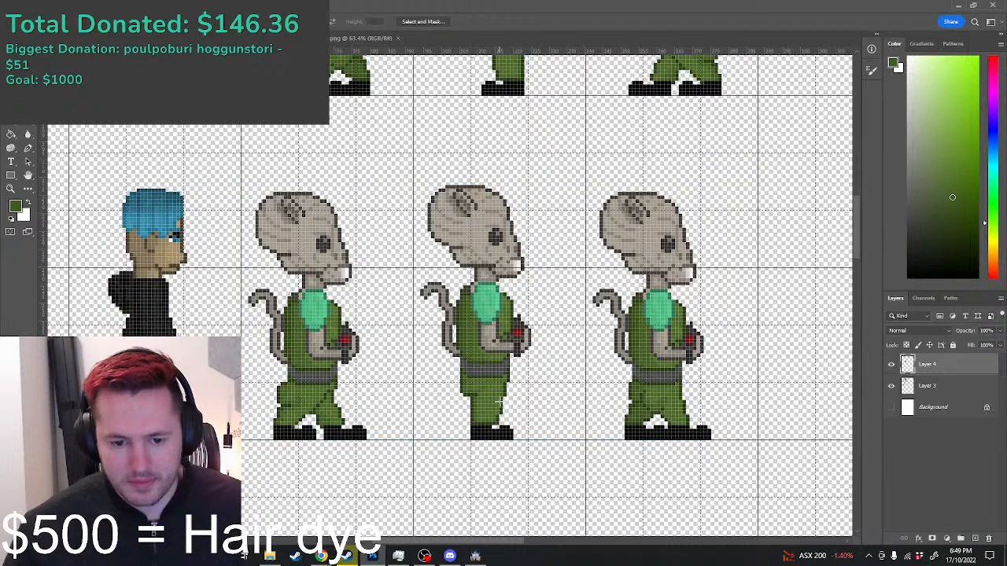
Step: Nudge the flipped rat frames slightly toward the way they face to align them with the cells, and hide the grid
key(ctrl+t)
drag(492, 403, 495, 403)
key(Return)
key(ctrl+h)
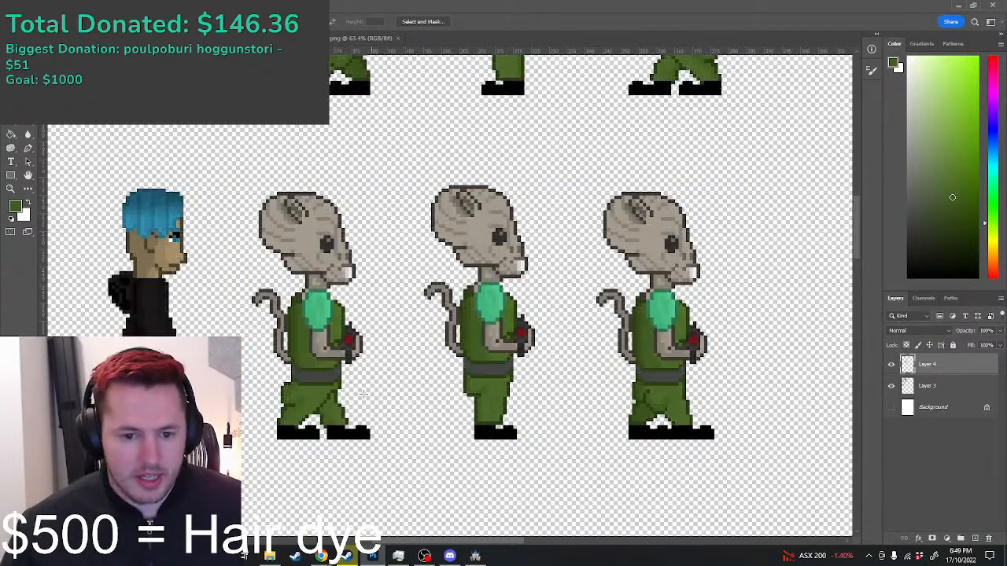
Step: Paint over the red gun detail in all three right-facing rat frames with the gun's dark grey
scroll(344, 382, up, 3)
key(b)
alt+click(348, 325)
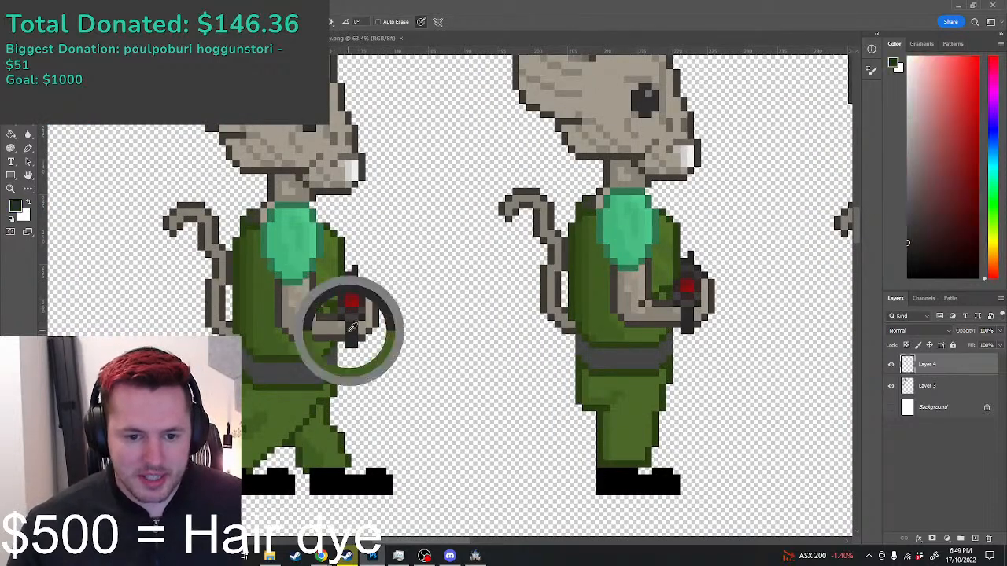
drag(350, 296, 354, 302)
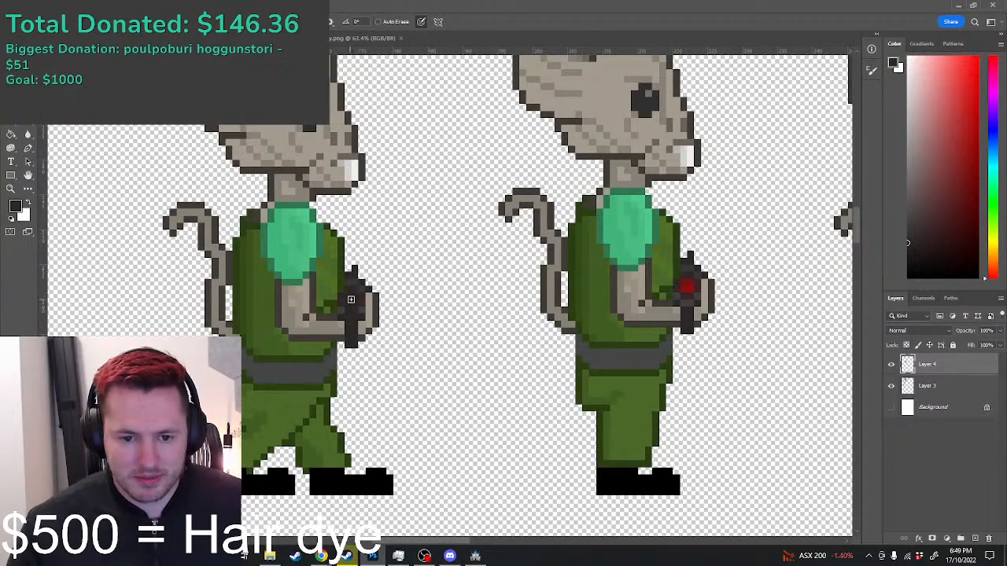
scroll(352, 288, down, 3)
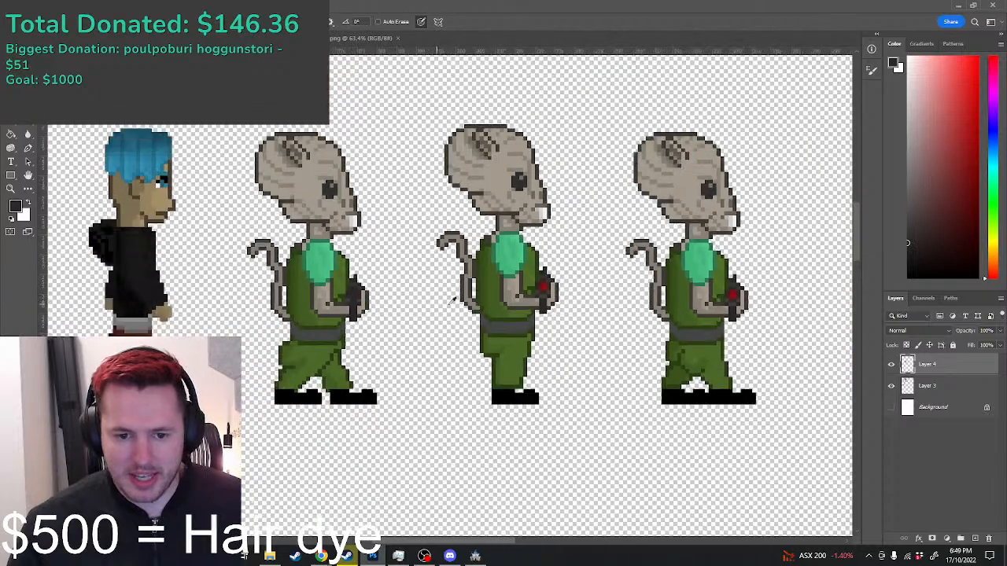
scroll(527, 271, up, 3)
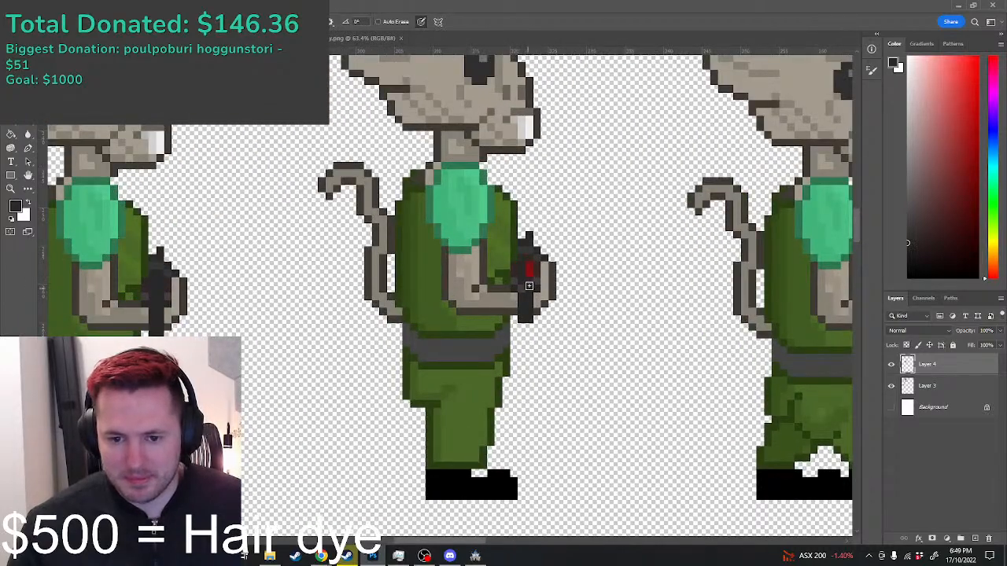
scroll(524, 294, down, 3)
scroll(722, 309, up, 3)
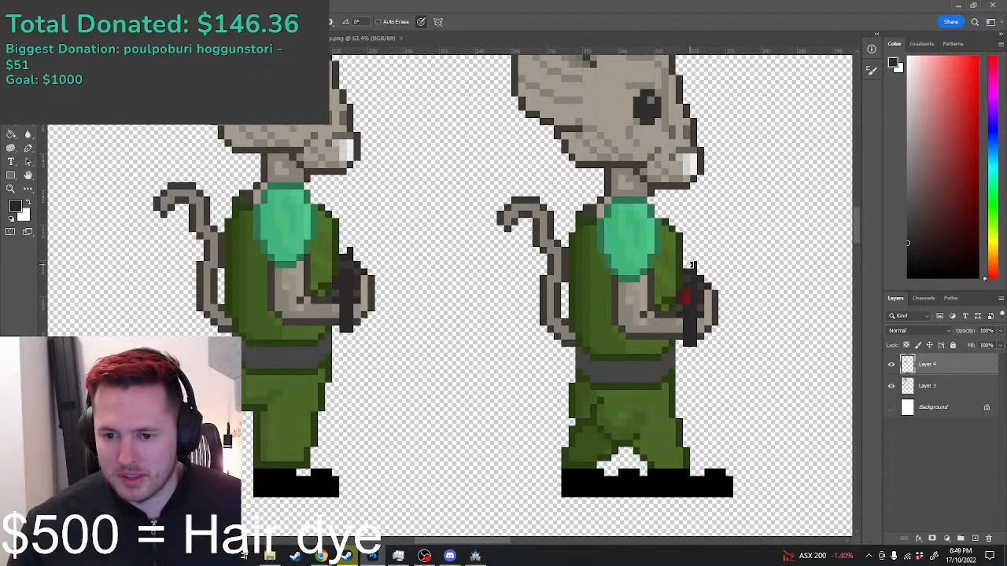
drag(688, 278, 687, 305)
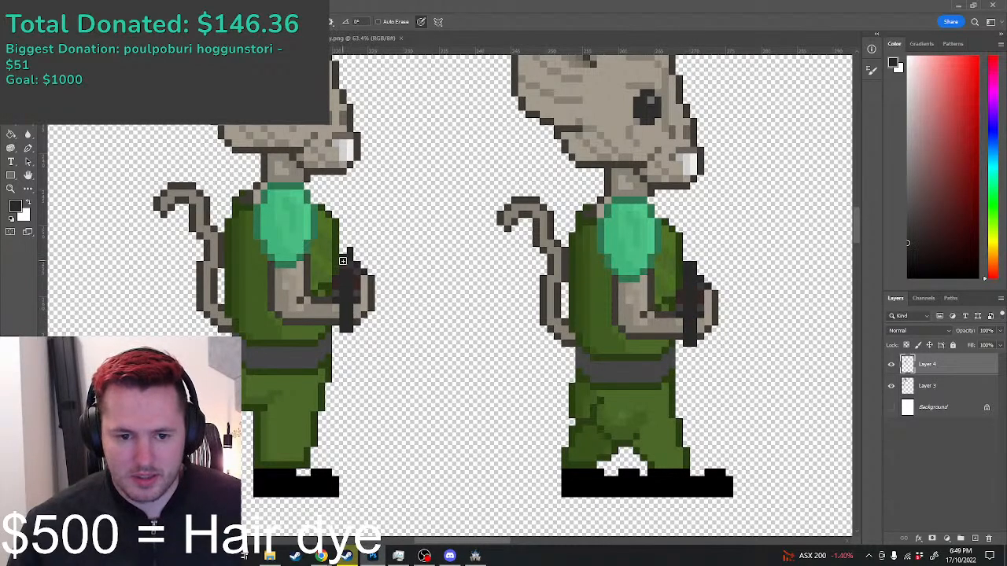
drag(343, 252, 347, 271)
scroll(236, 299, down, 3)
scroll(132, 314, up, 2)
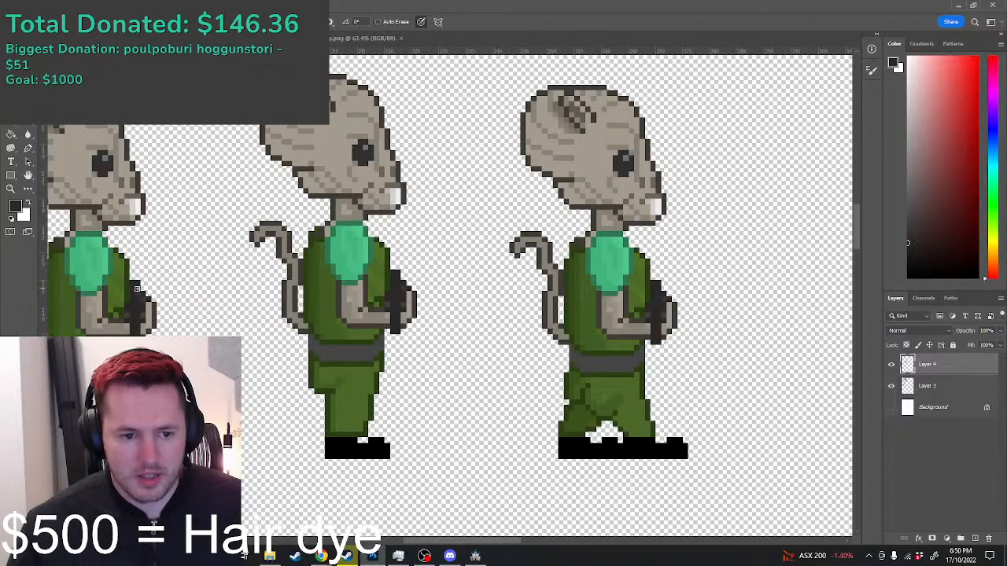
Step: Examine the whole sprite sheet against the grid, comparing the rat rows with the blue-haired character's rows
scroll(177, 369, down, 7)
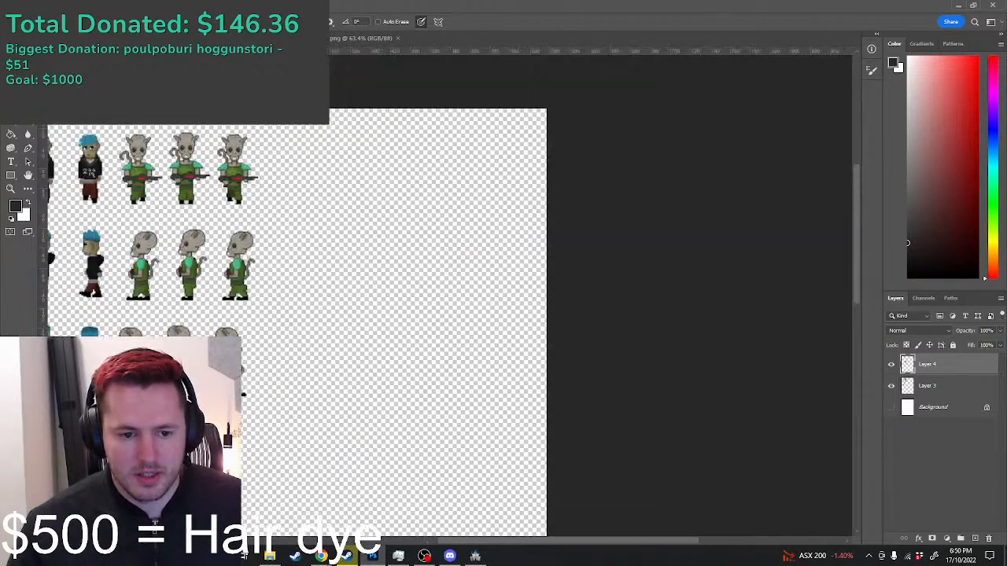
scroll(122, 401, up, 2)
scroll(197, 314, down, 4)
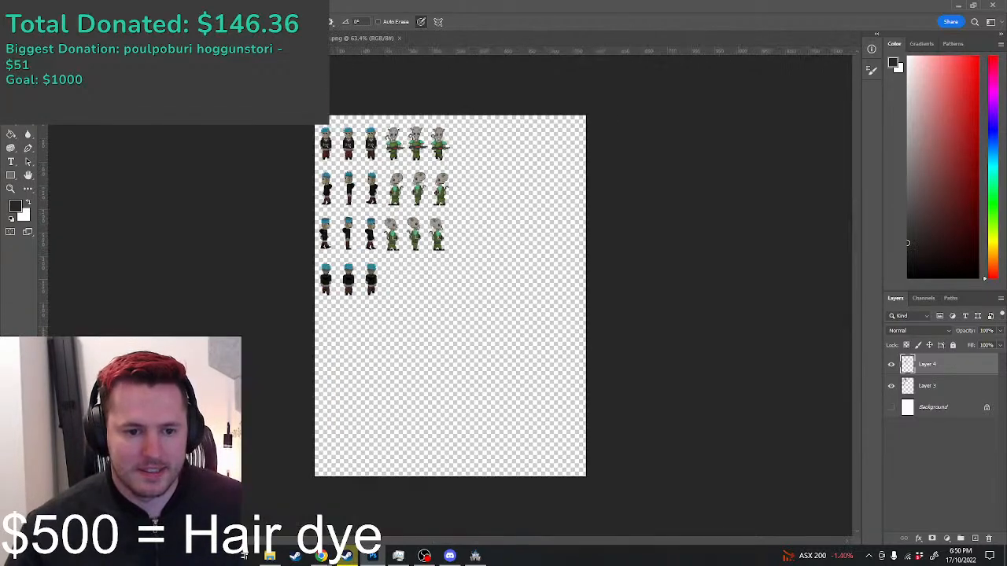
scroll(454, 144, up, 5)
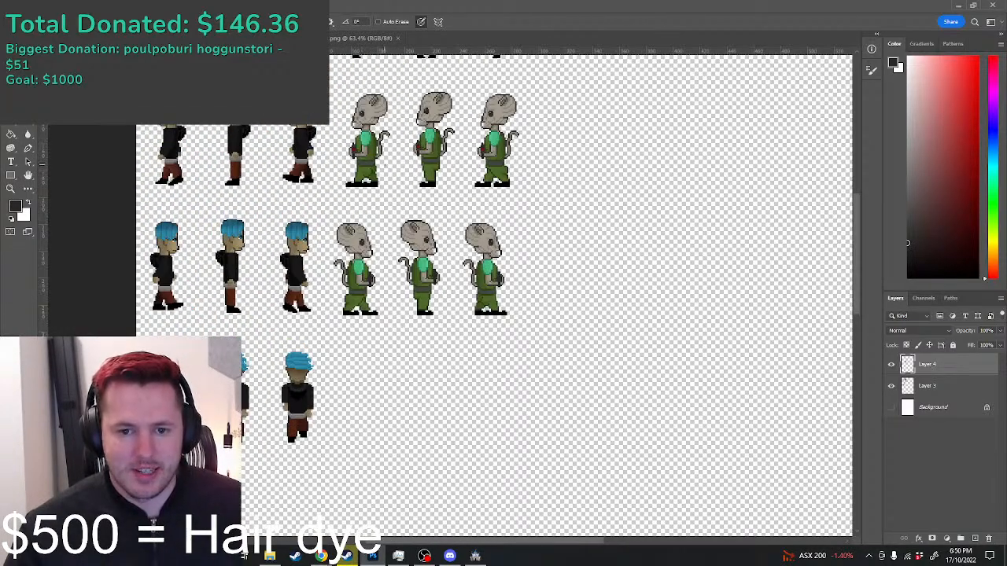
scroll(408, 208, up, 1)
key(ctrl+apostrophe)
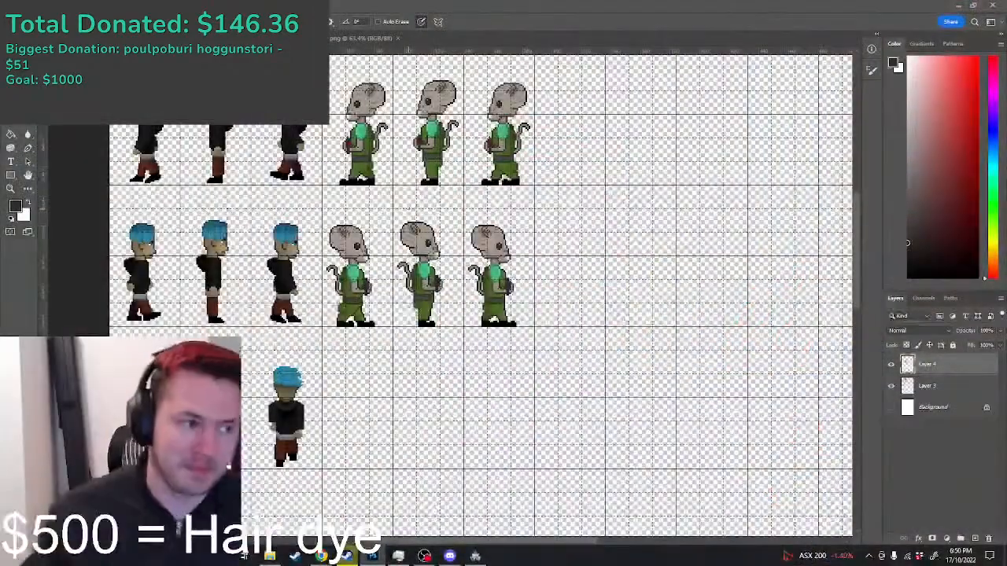
scroll(417, 418, up, 3)
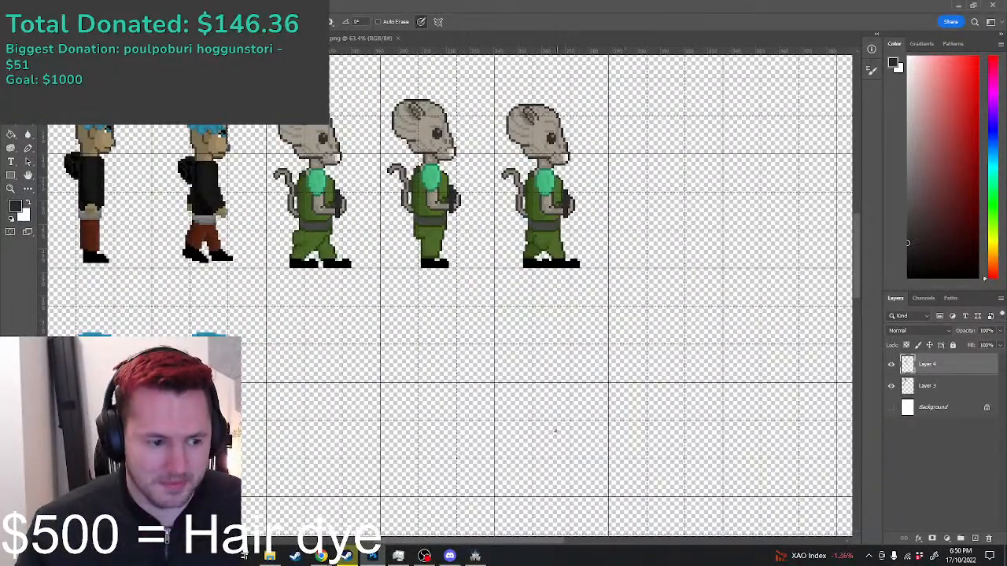
scroll(430, 294, down, 5)
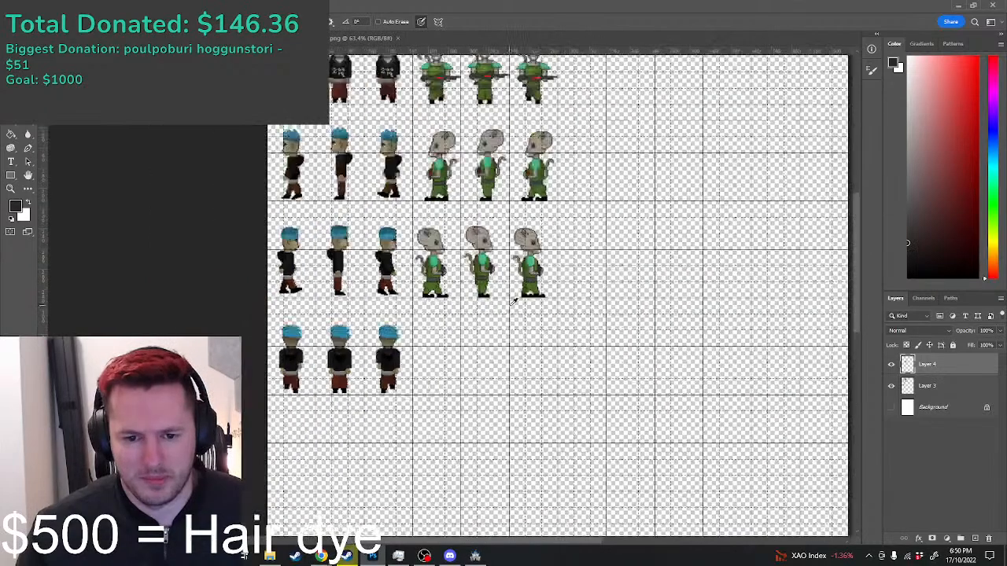
scroll(512, 301, down, 2)
scroll(573, 247, up, 5)
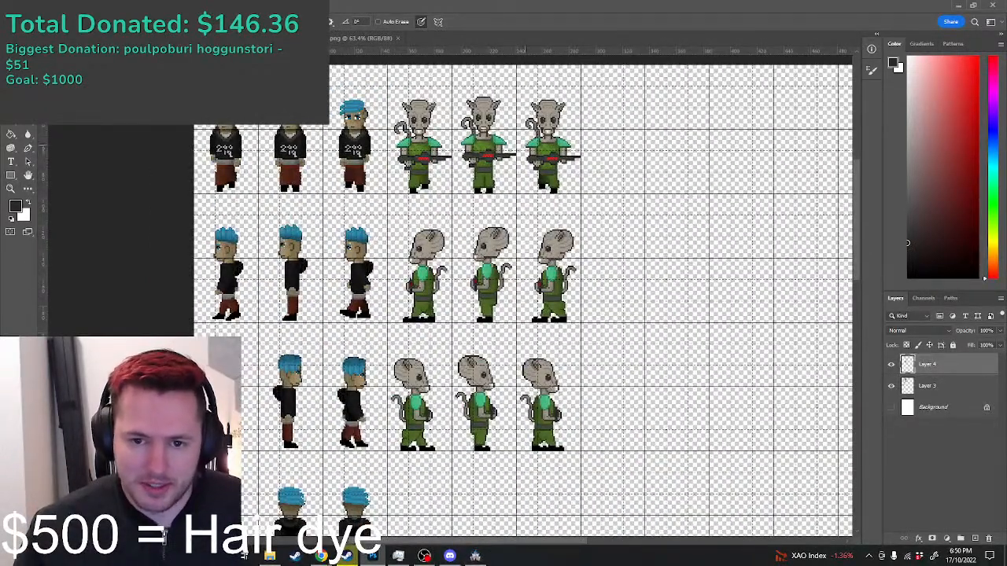
Step: Merge Layer 4 with the right-facing rat frames down into Layer 3
key(m)
scroll(476, 104, up, 3)
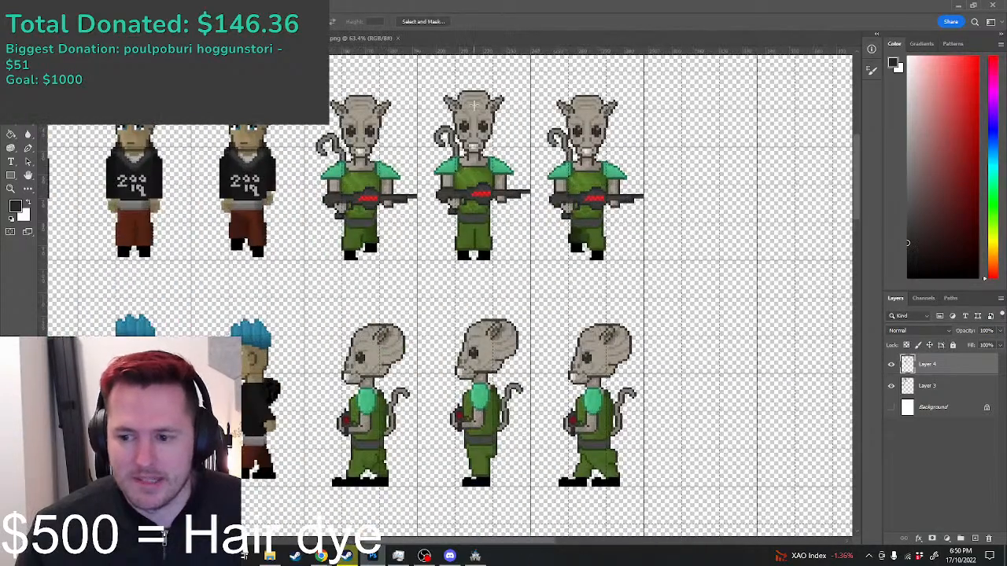
right_click(912, 373)
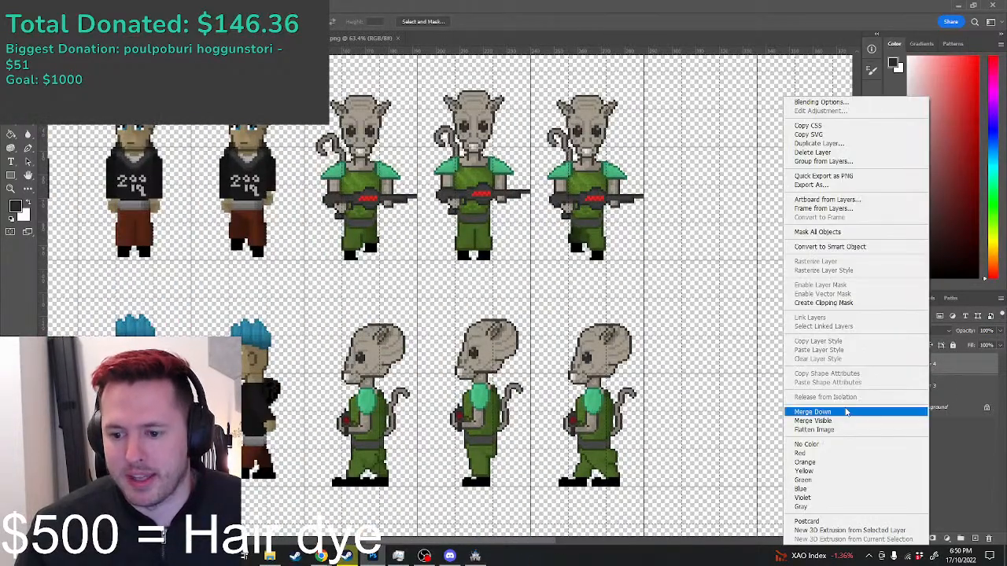
click(885, 413)
Step: Copy the middle front-view rat onto a new layer and place it in the row below the right-facing frames
drag(426, 83, 474, 310)
key(ctrl+j)
key(ctrl+t)
key(Return)
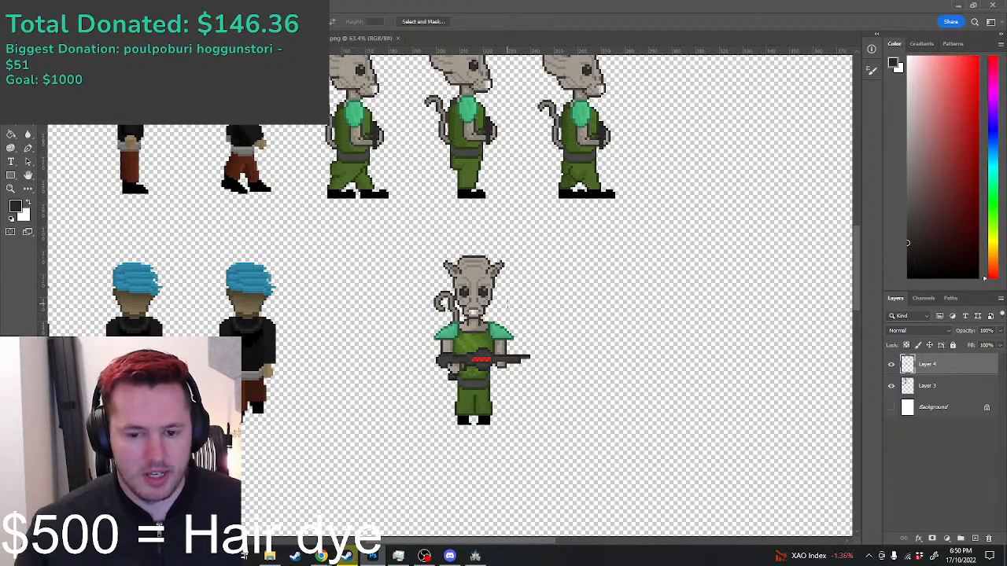
Step: Draw a higher neckline across the copied rat's neck in the dark brown outline colour and touch up the neck edges
scroll(468, 334, up, 5)
key(b)
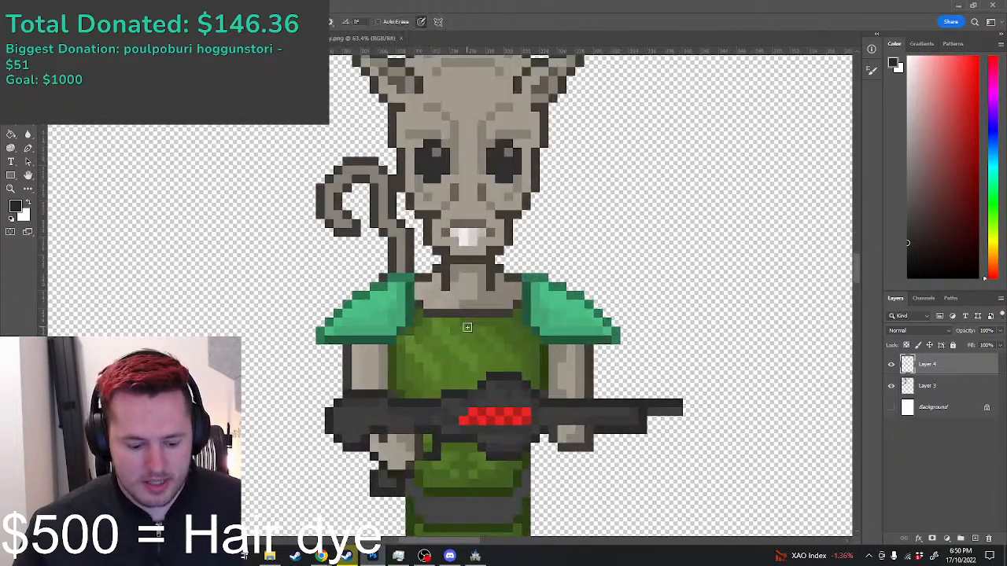
scroll(456, 315, up, 1)
alt+click(412, 301)
alt+click(411, 315)
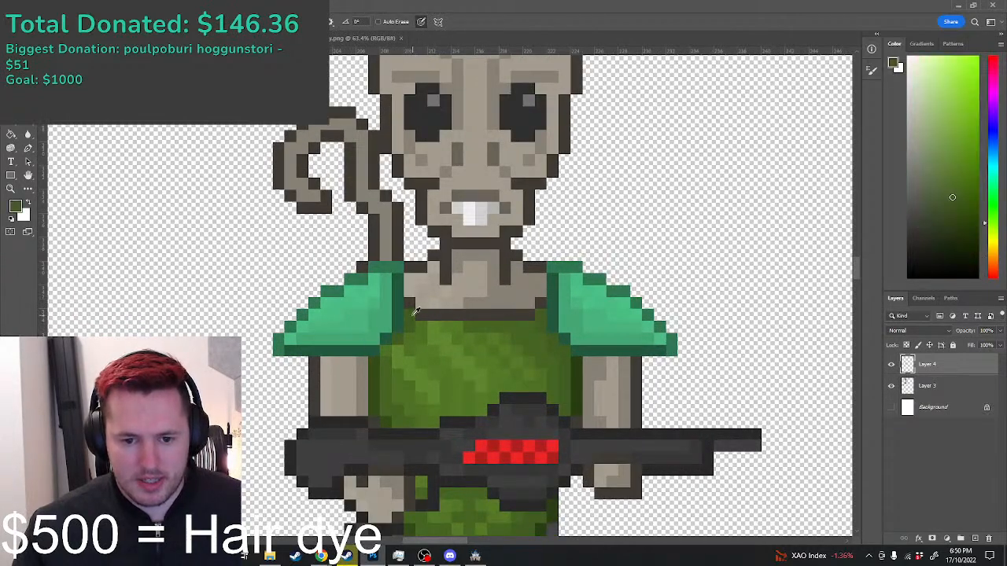
alt+click(414, 297)
mouse_move(427, 273)
mouse_down()
mouse_move(434, 292)
mouse_move(521, 292)
mouse_move(449, 270)
mouse_move(506, 271)
mouse_up()
alt+click(446, 270)
alt+click(447, 255)
click(445, 257)
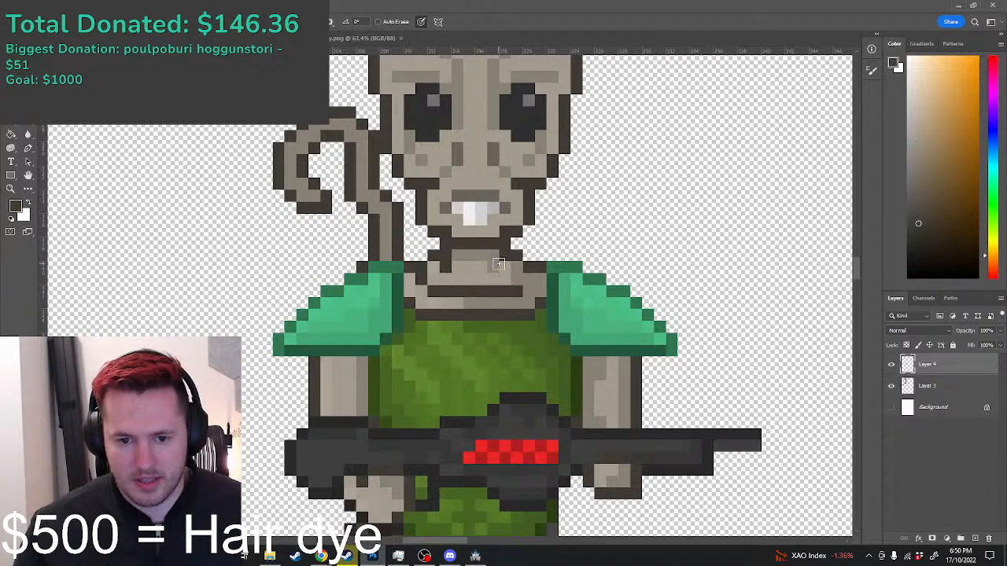
click(502, 260)
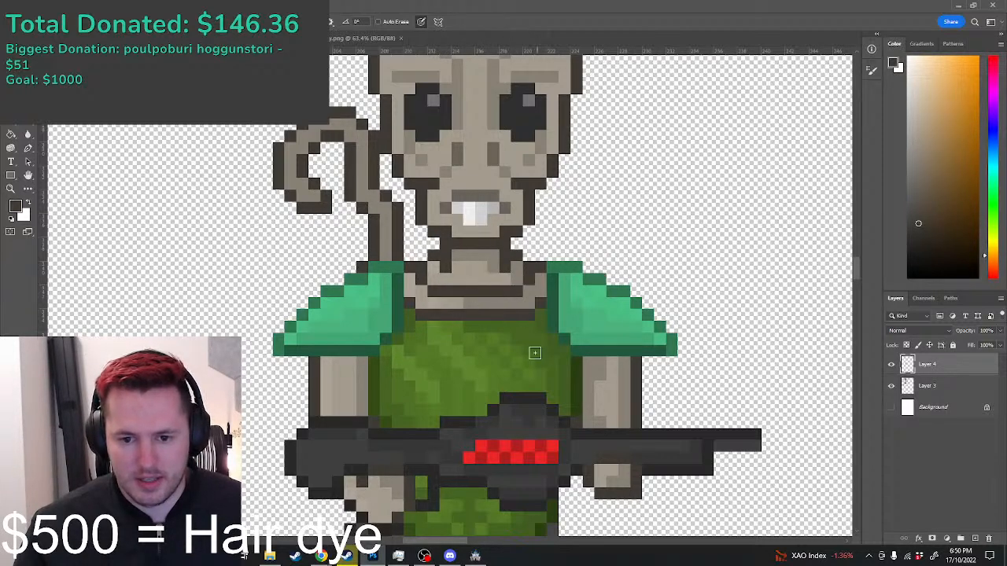
Step: Paint the shirt's green up to the new neckline and over the middle of the copied rat's gun
alt+click(539, 317)
mouse_move(540, 304)
mouse_down()
mouse_move(419, 305)
mouse_move(441, 302)
mouse_move(463, 336)
mouse_move(447, 301)
mouse_move(459, 342)
mouse_move(480, 303)
mouse_move(499, 330)
mouse_move(510, 301)
mouse_move(502, 343)
mouse_move(501, 300)
mouse_move(499, 340)
mouse_move(484, 351)
mouse_move(459, 316)
mouse_up()
scroll(484, 358, down, 8)
scroll(481, 358, down, 2)
alt+click(440, 302)
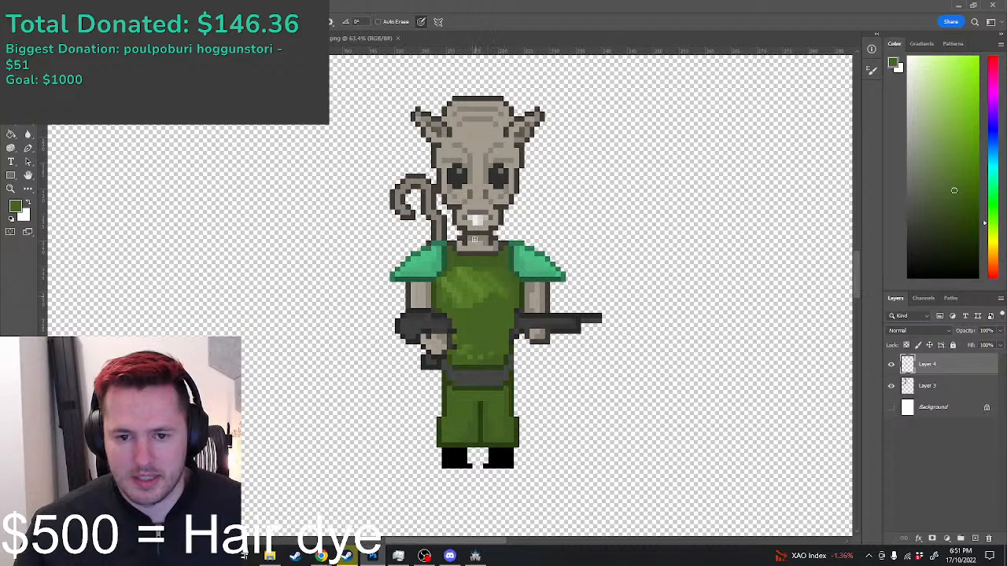
Step: Paint over the copied rat's mouth and teeth with the sampled grey-beige skin colour
scroll(474, 151, up, 2)
alt+click(474, 136)
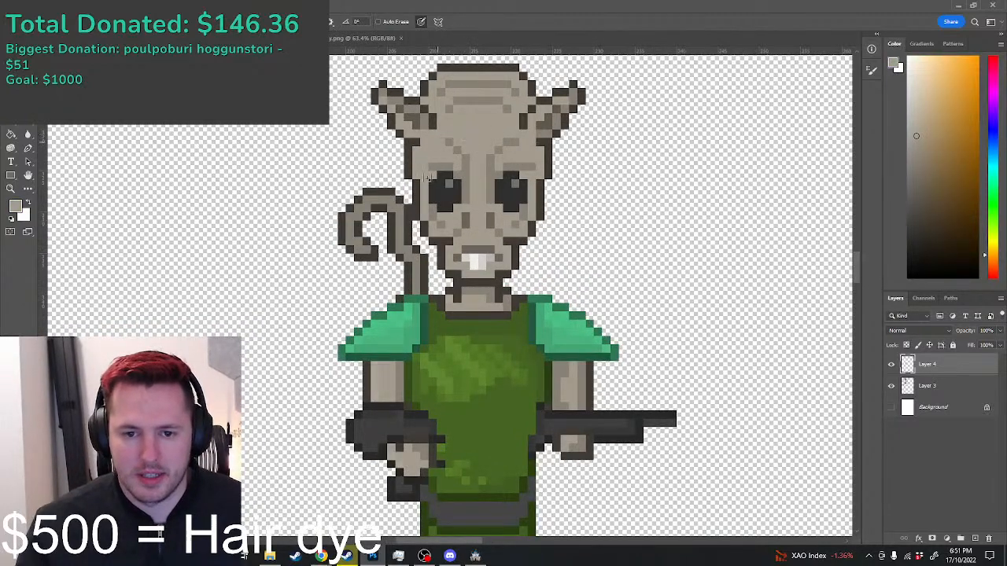
mouse_move(427, 178)
mouse_down()
mouse_move(457, 256)
mouse_move(496, 257)
mouse_move(451, 248)
mouse_move(438, 226)
mouse_move(470, 255)
mouse_move(434, 228)
mouse_move(495, 240)
mouse_up()
alt+click(418, 204)
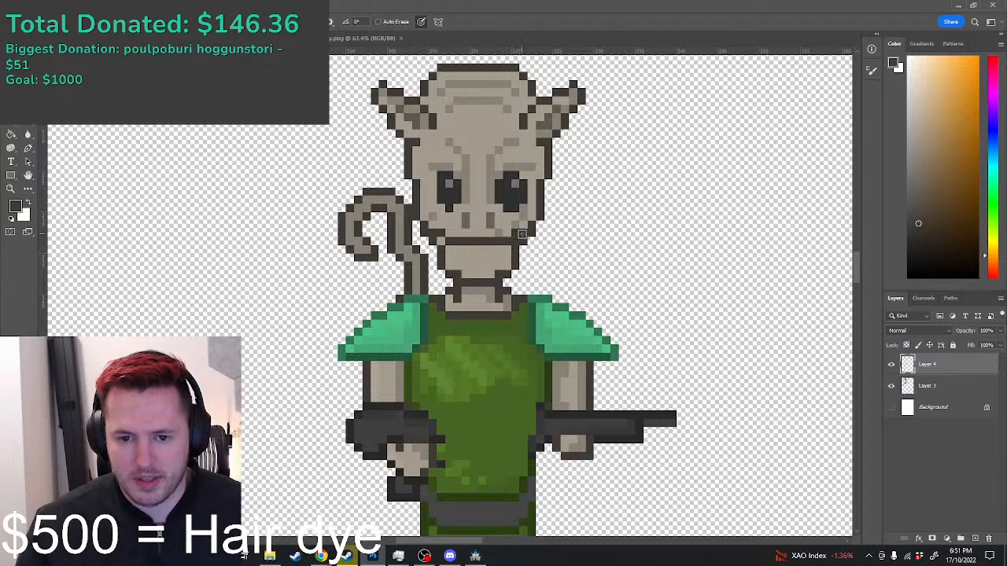
alt+click(505, 245)
drag(443, 231, 504, 240)
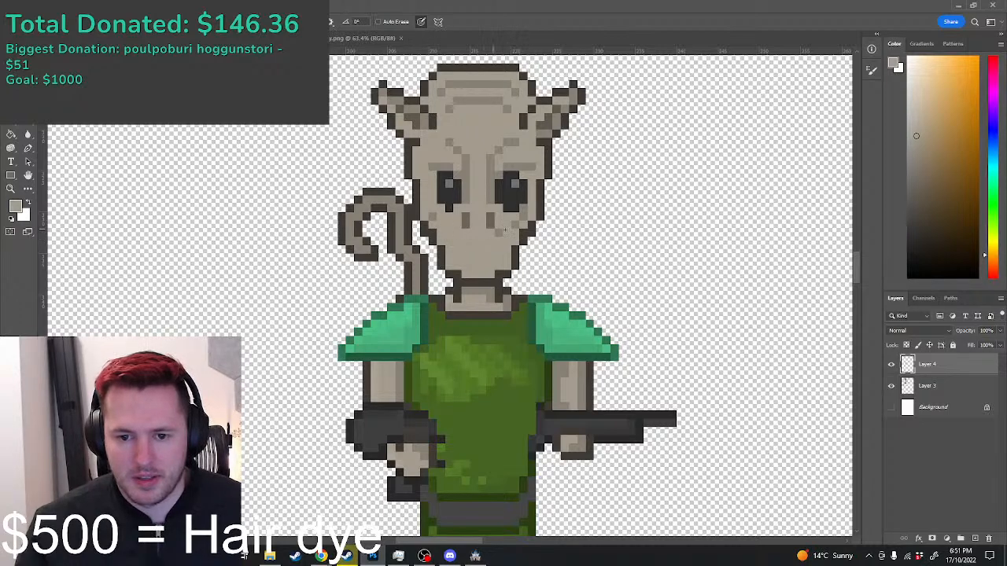
Step: Touch up the copied rat's ears in the dark outline colour where they meet the head
scroll(497, 222, up, 3)
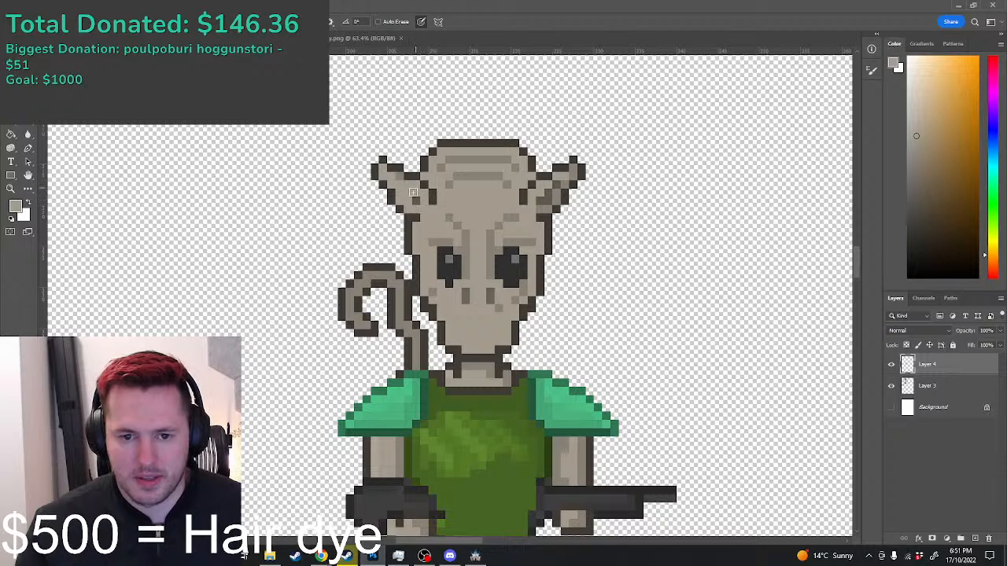
alt+click(419, 172)
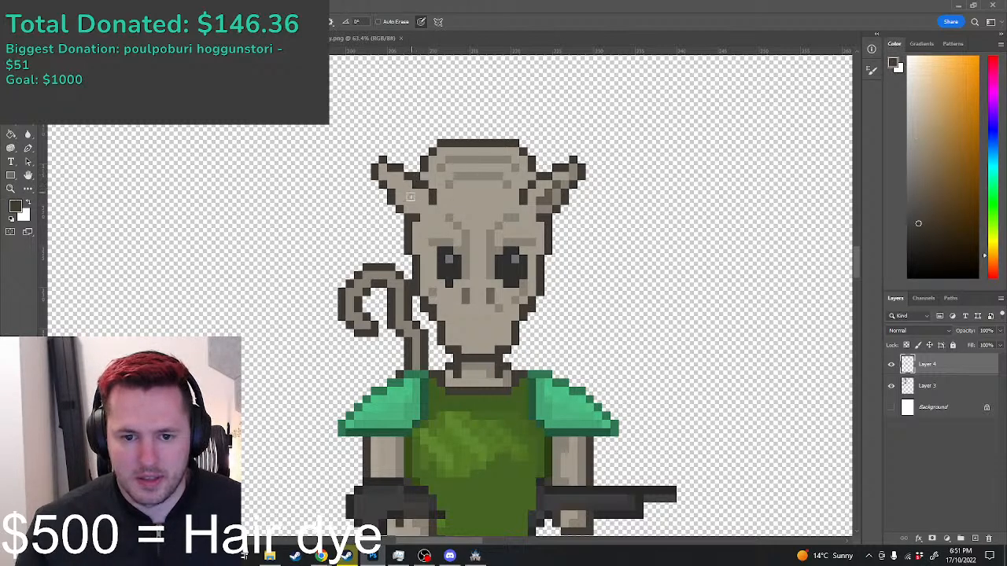
drag(409, 196, 409, 206)
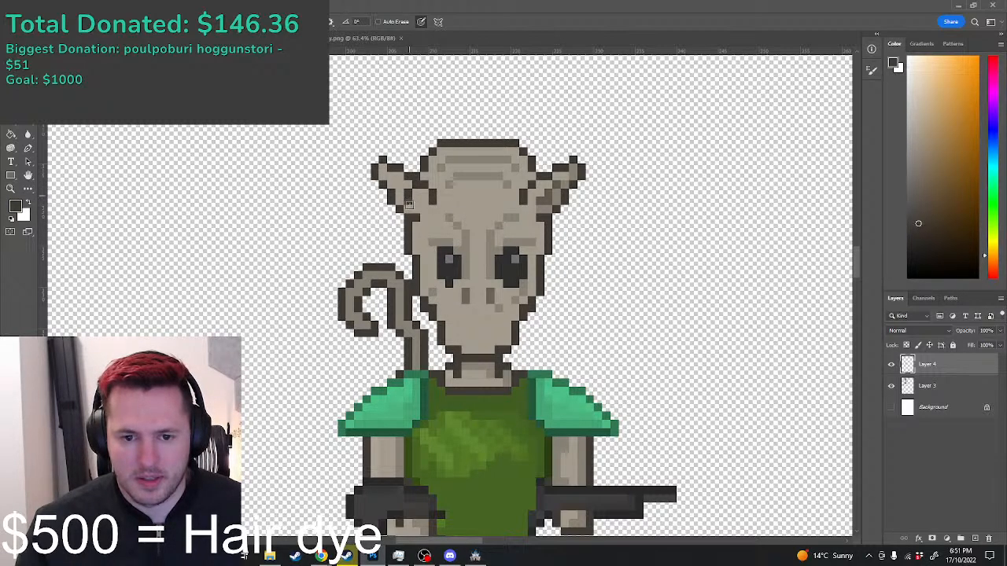
mouse_move(545, 194)
mouse_down()
mouse_move(475, 171)
mouse_move(423, 187)
mouse_move(436, 201)
mouse_move(462, 162)
mouse_move(497, 157)
mouse_move(442, 160)
mouse_move(440, 171)
mouse_move(495, 171)
mouse_up()
key(ctrl+z)
Step: Cover the eyes, nose, forehead wrinkles and inner-ear shading of the copied rat with the plain skin colour
alt+click(541, 195)
mouse_move(482, 212)
mouse_down()
mouse_move(494, 276)
mouse_move(511, 227)
mouse_move(502, 287)
mouse_move(465, 291)
mouse_move(444, 245)
mouse_move(448, 295)
mouse_move(434, 291)
mouse_move(456, 273)
mouse_move(457, 254)
mouse_move(487, 282)
mouse_move(523, 269)
mouse_up()
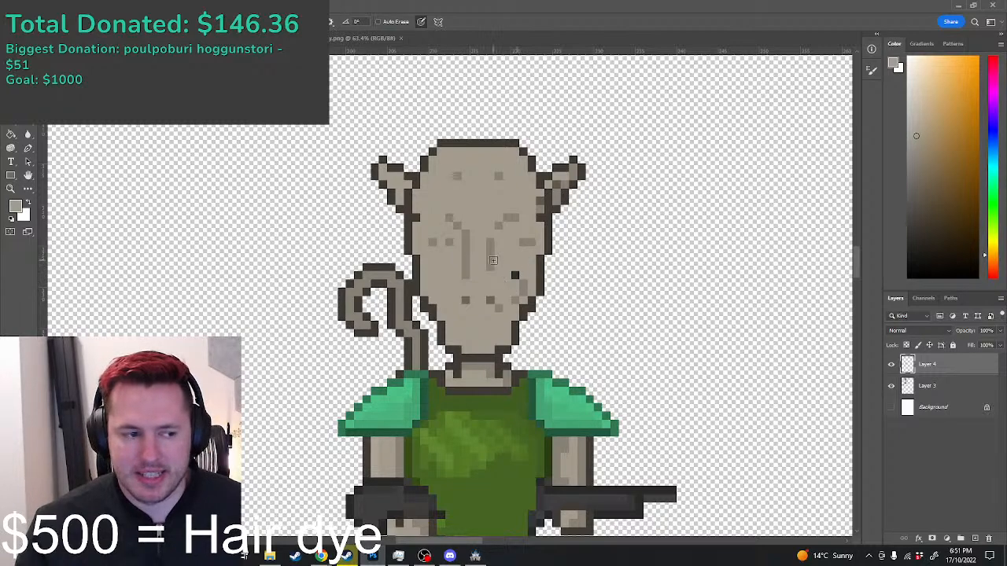
scroll(493, 260, down, 1)
scroll(497, 218, up, 4)
mouse_move(442, 224)
mouse_down()
mouse_move(449, 307)
mouse_move(407, 243)
mouse_move(431, 261)
mouse_move(443, 181)
mouse_move(502, 172)
mouse_move(516, 235)
mouse_move(485, 251)
mouse_move(466, 231)
mouse_move(510, 212)
mouse_move(483, 269)
mouse_move(498, 289)
mouse_move(541, 252)
mouse_move(538, 264)
mouse_move(549, 189)
mouse_up()
drag(392, 222, 377, 174)
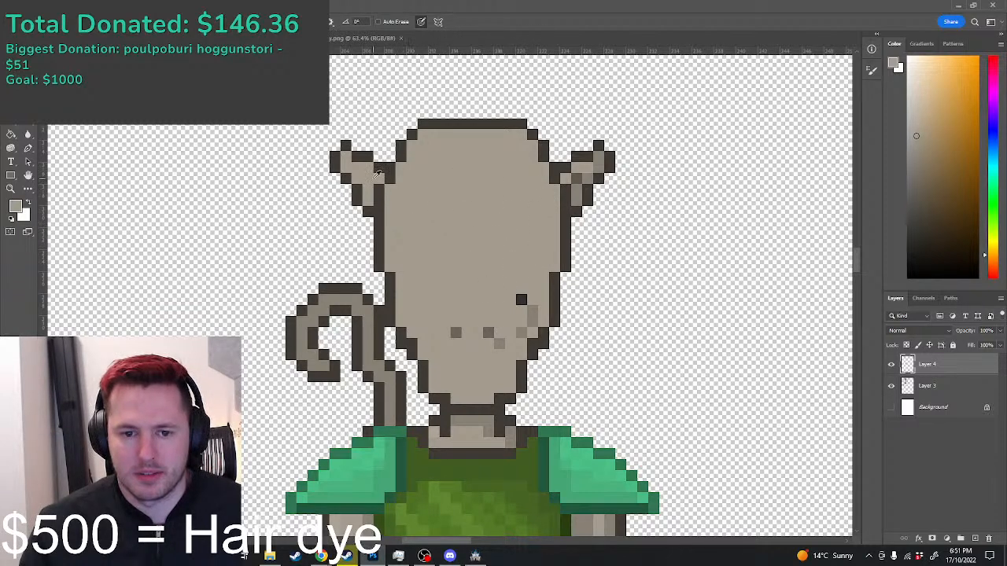
drag(583, 173, 578, 200)
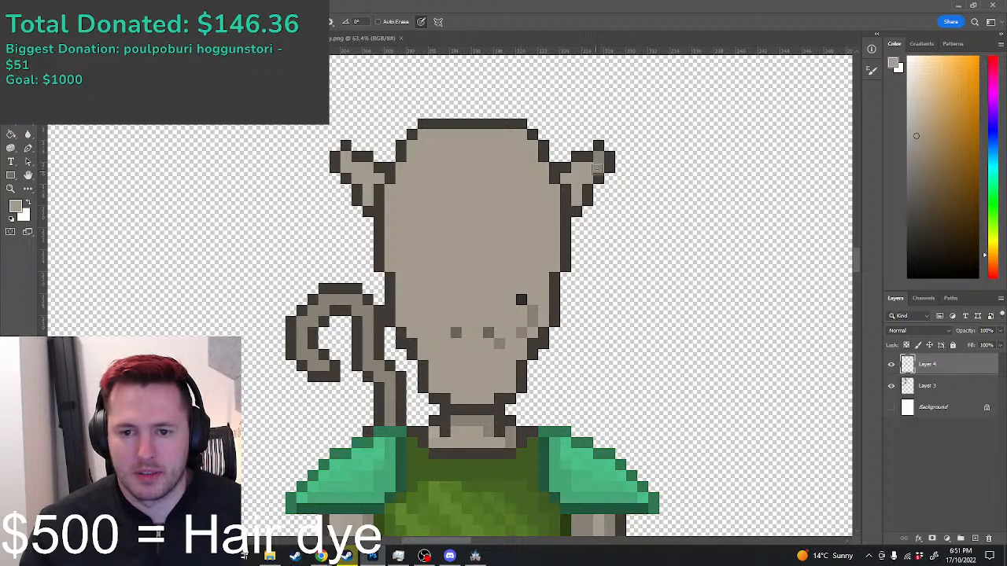
mouse_move(521, 300)
mouse_down()
mouse_move(462, 334)
mouse_move(509, 339)
mouse_move(529, 320)
mouse_move(449, 332)
mouse_up()
Step: Draw a curved dark outline across the lower head for the skull's base and a second line just below it
alt+click(530, 344)
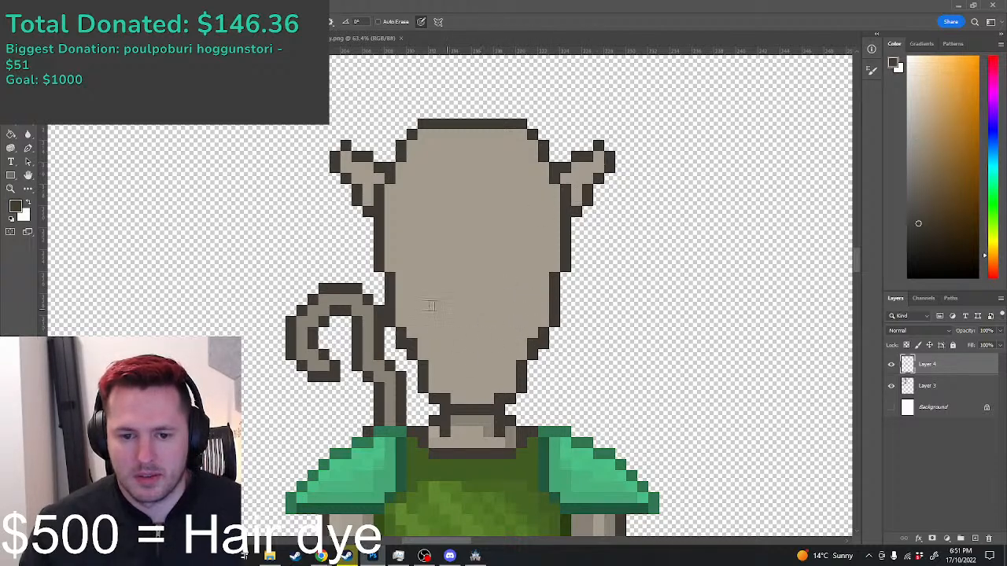
drag(402, 294, 401, 302)
click(410, 309)
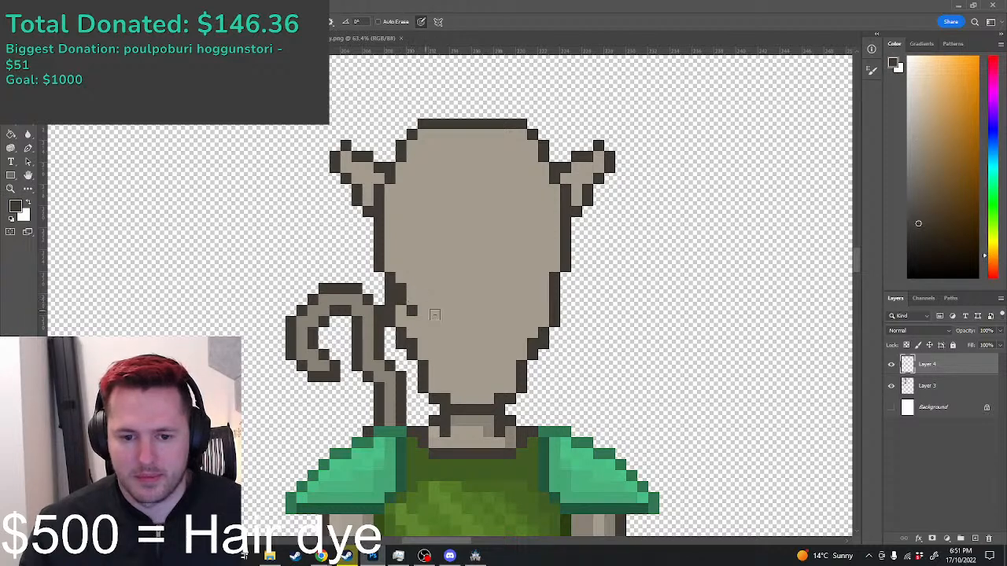
drag(538, 309, 515, 313)
click(421, 310)
mouse_move(432, 322)
mouse_down()
mouse_move(479, 330)
mouse_move(514, 322)
mouse_up()
key(ctrl+z)
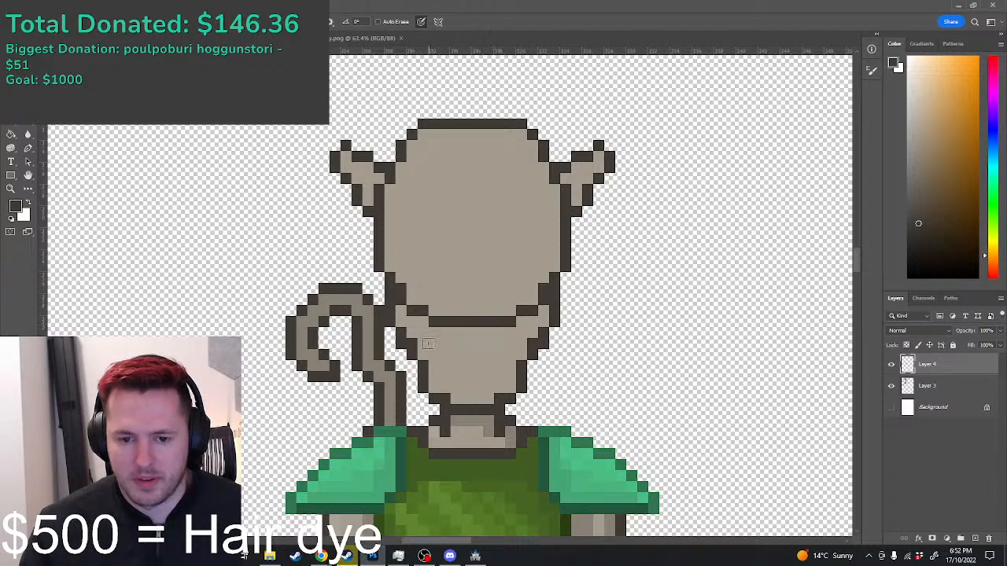
mouse_move(436, 350)
mouse_down()
mouse_move(509, 353)
mouse_move(527, 338)
mouse_up()
Step: Draw two curved wrinkle lines across the upper back of the head in the darker skin shade sampled from a side-view rat
scroll(528, 338, down, 3)
scroll(538, 330, down, 5)
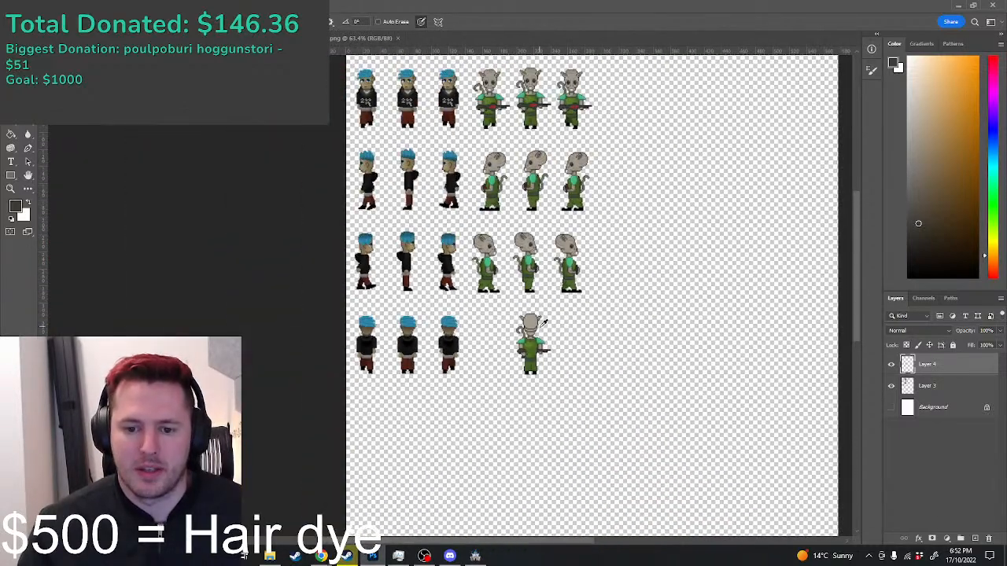
scroll(563, 293, up, 3)
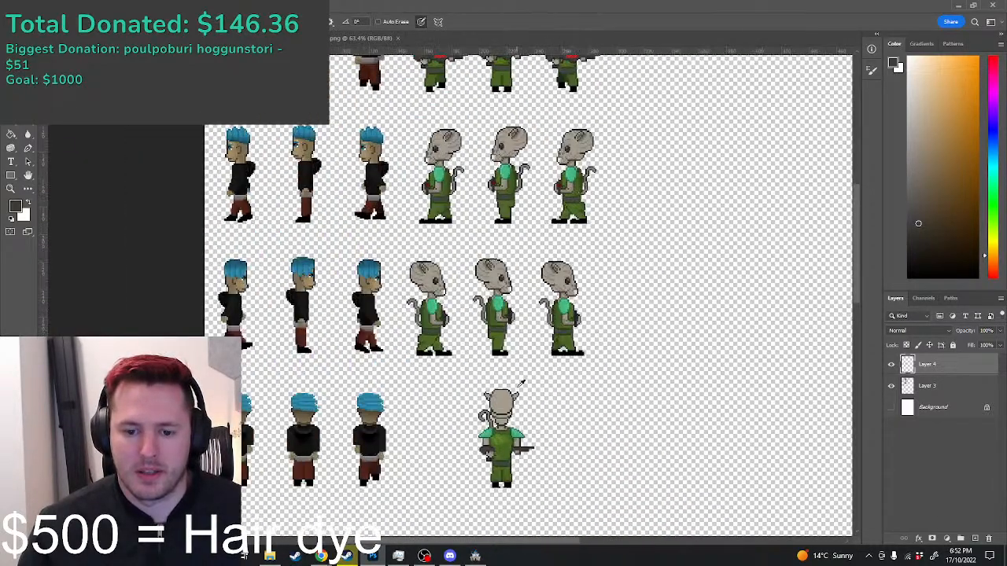
scroll(523, 379, down, 2)
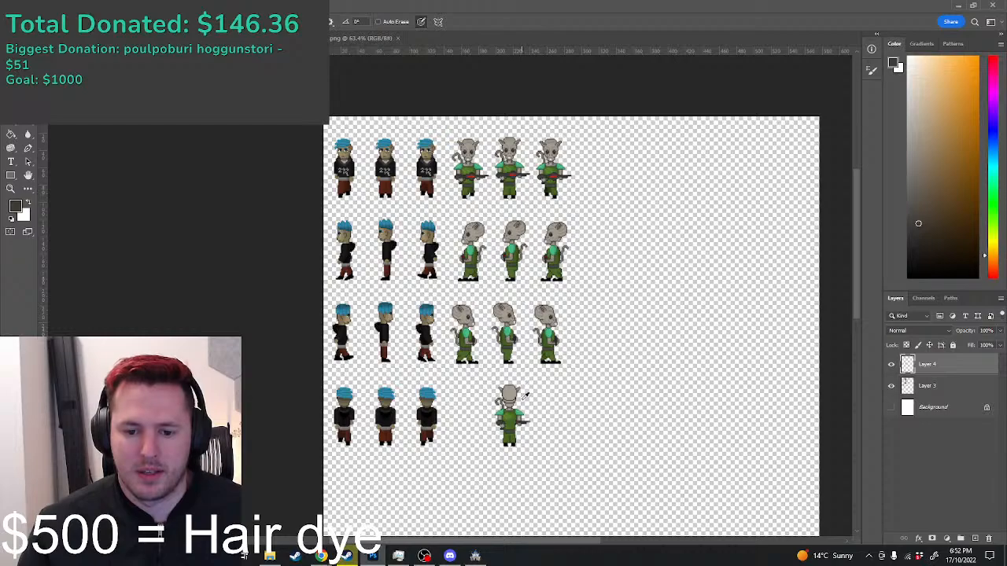
scroll(526, 393, up, 8)
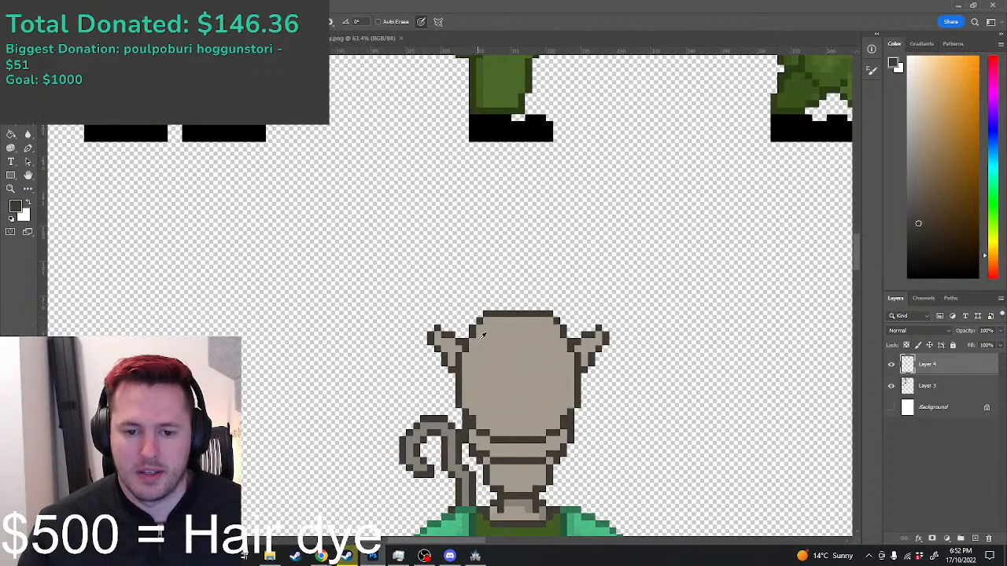
scroll(482, 337, down, 3)
scroll(511, 114, up, 2)
scroll(485, 159, up, 3)
alt+click(497, 163)
scroll(500, 173, down, 3)
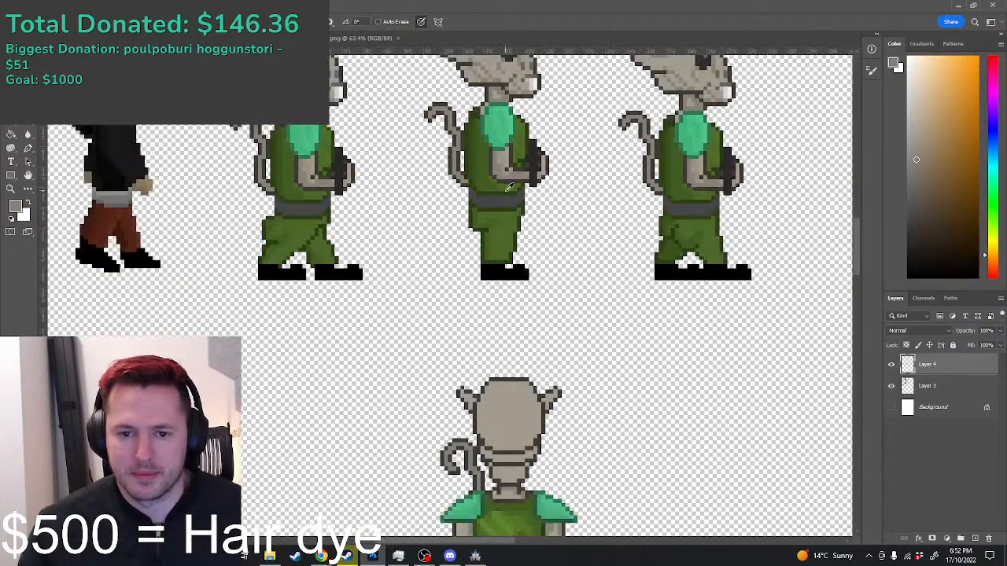
scroll(506, 190, down, 2)
scroll(511, 321, up, 7)
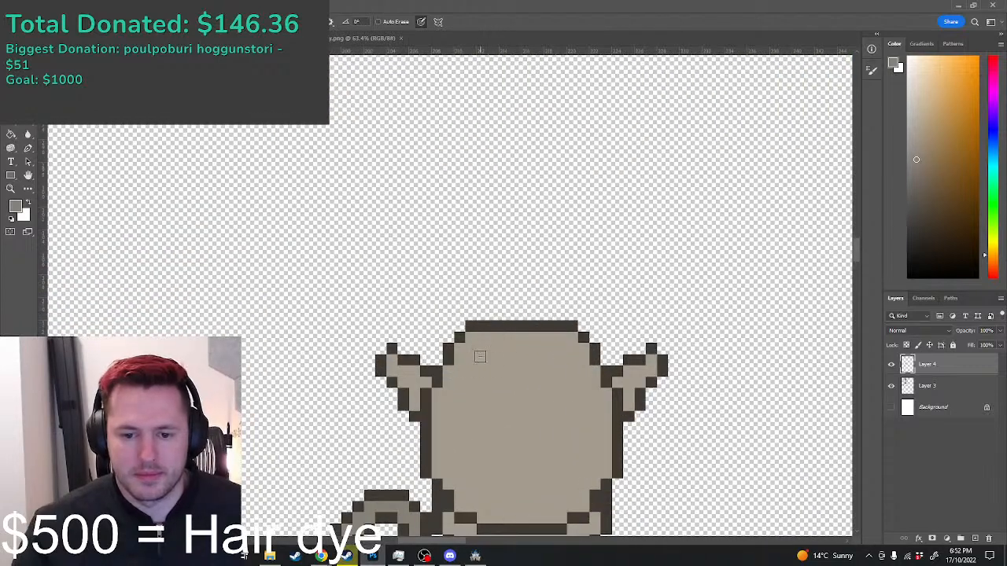
click(481, 359)
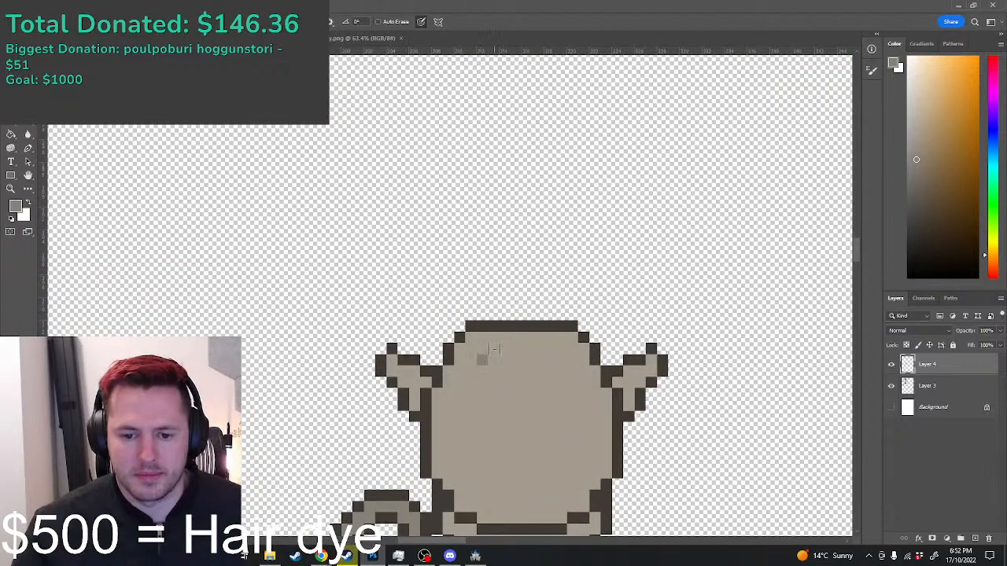
drag(493, 348, 542, 347)
click(561, 361)
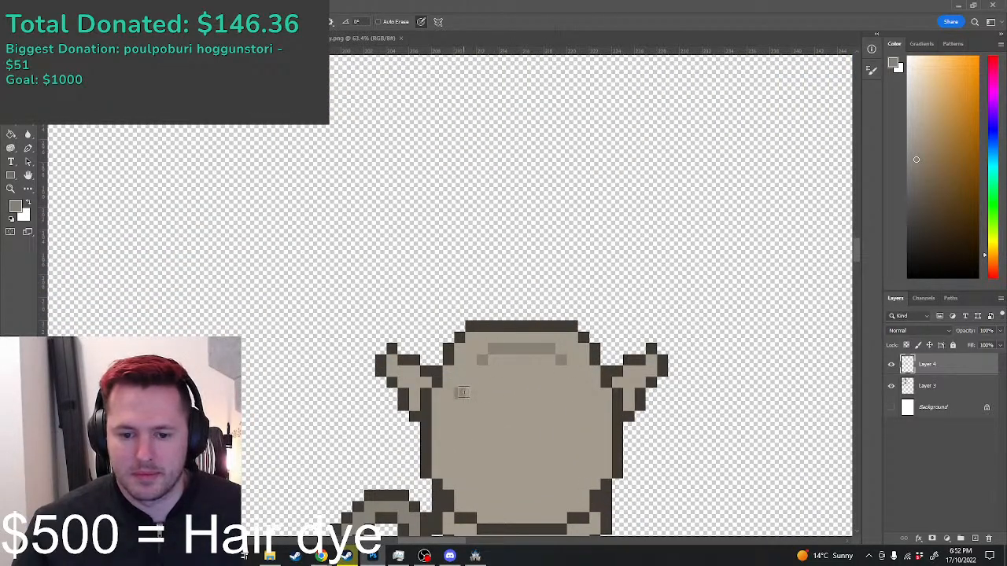
drag(474, 387, 571, 385)
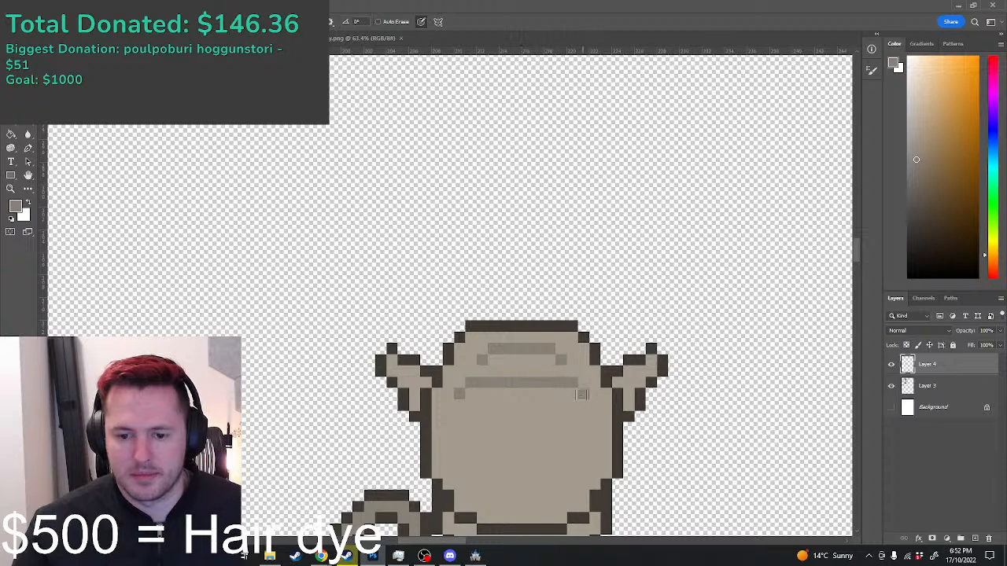
click(582, 394)
Step: Add two more upward-curving wrinkle lines across the middle and lower back of the head in the same shade
click(448, 417)
drag(461, 424, 550, 418)
key(ctrl+z)
drag(461, 423, 572, 431)
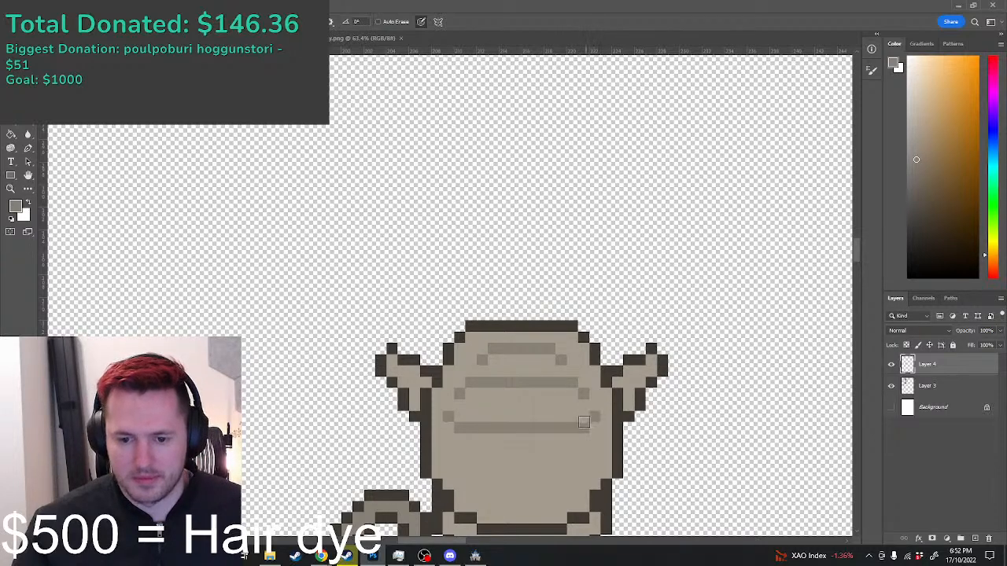
scroll(591, 425, down, 2)
click(459, 377)
drag(465, 388, 584, 390)
click(605, 376)
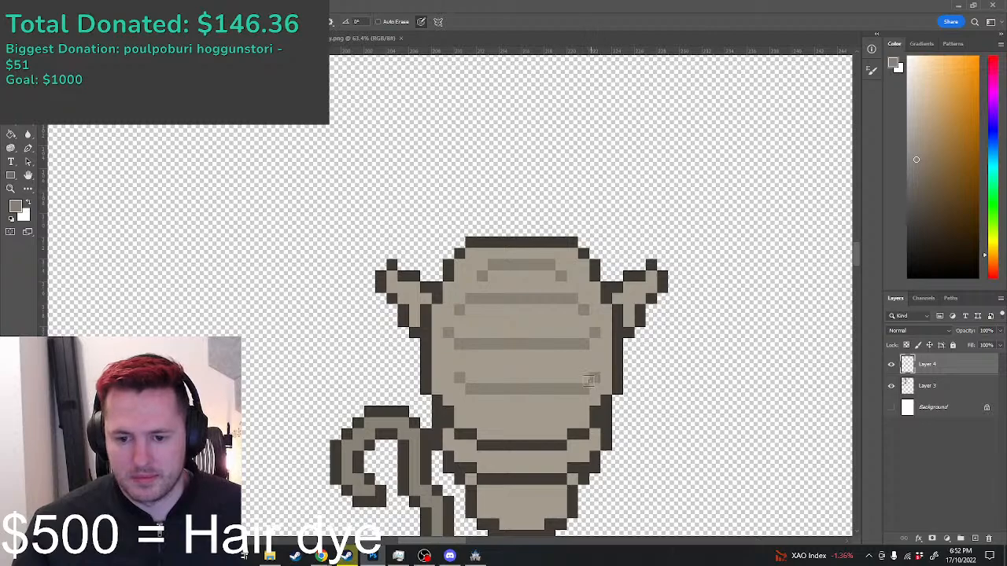
Step: Fill the band beneath the skull outline with the wrinkle shade and the section below it with a darker grey-brown
scroll(593, 382, down, 6)
scroll(541, 319, up, 6)
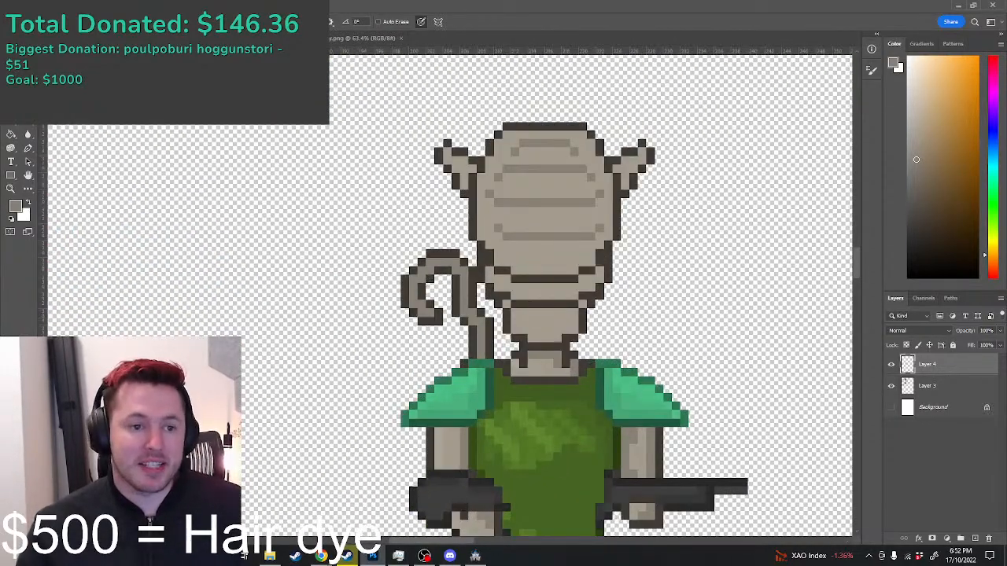
click(11, 134)
click(522, 290)
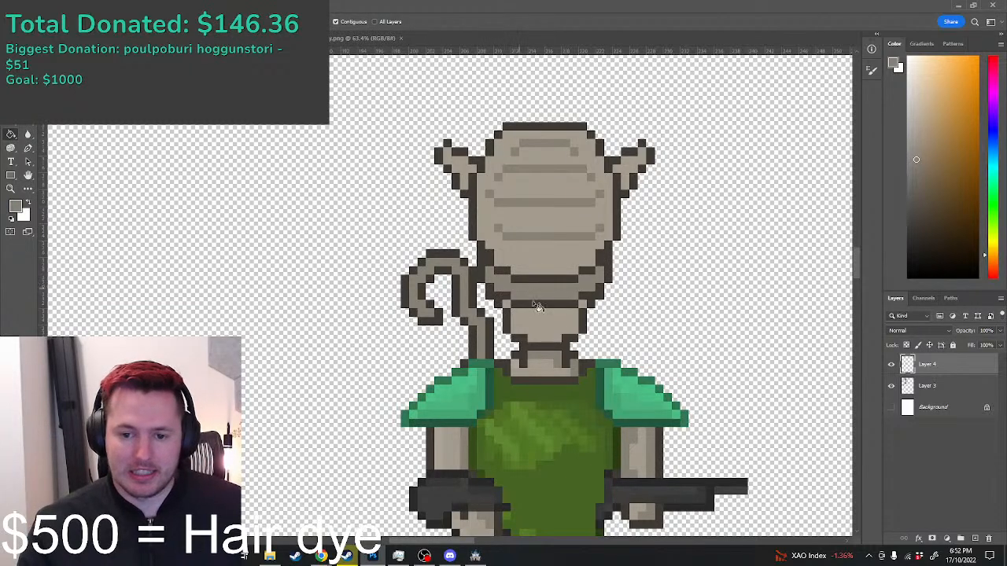
click(537, 307)
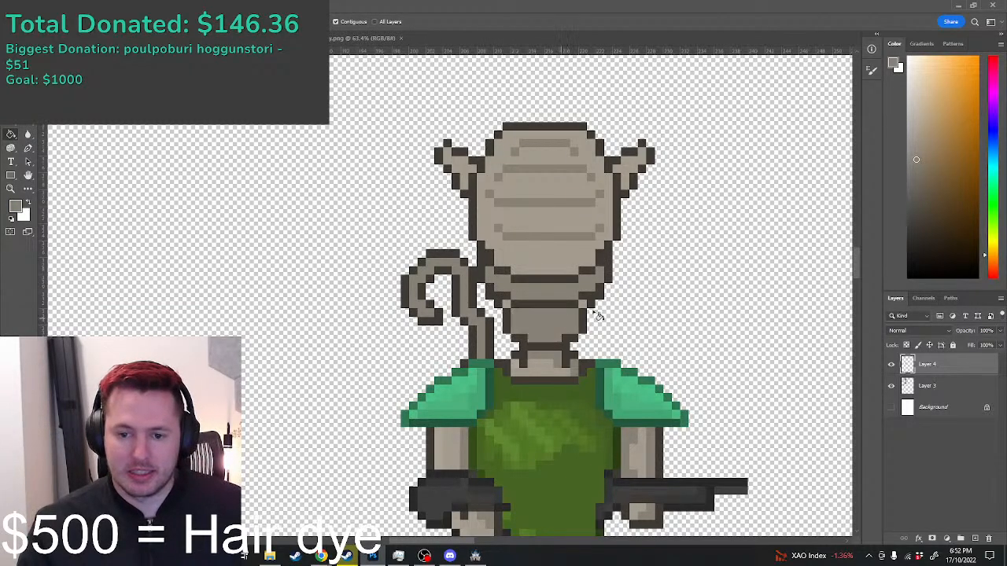
click(554, 326)
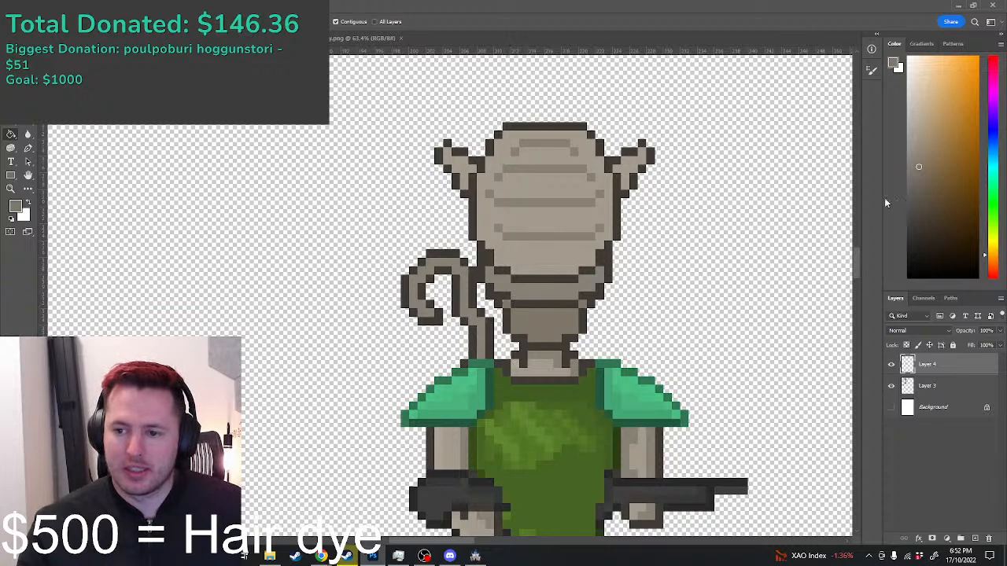
click(918, 181)
click(568, 323)
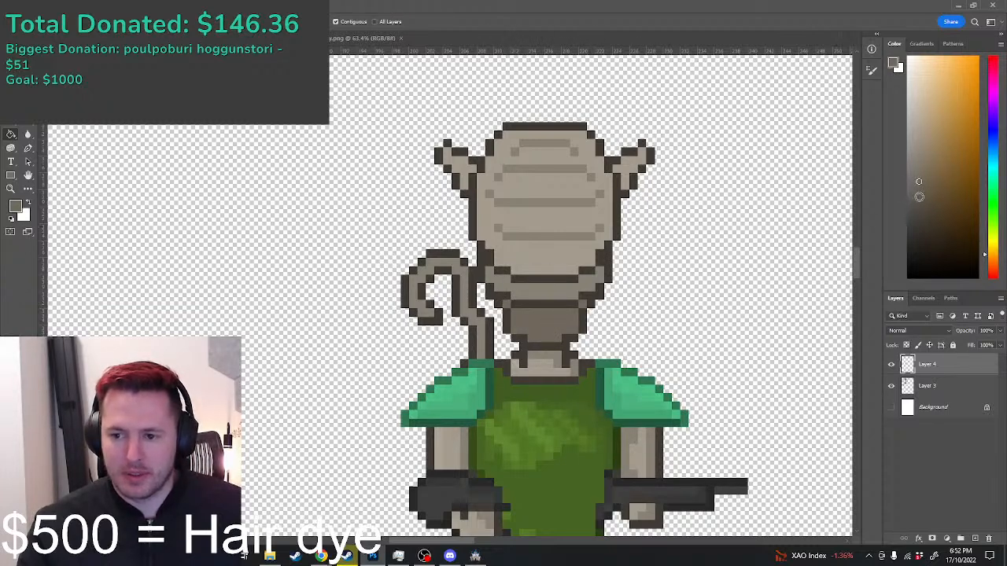
Step: Shade the top of the section below the skull band with an even darker brown line and small spots underneath
click(918, 197)
key(b)
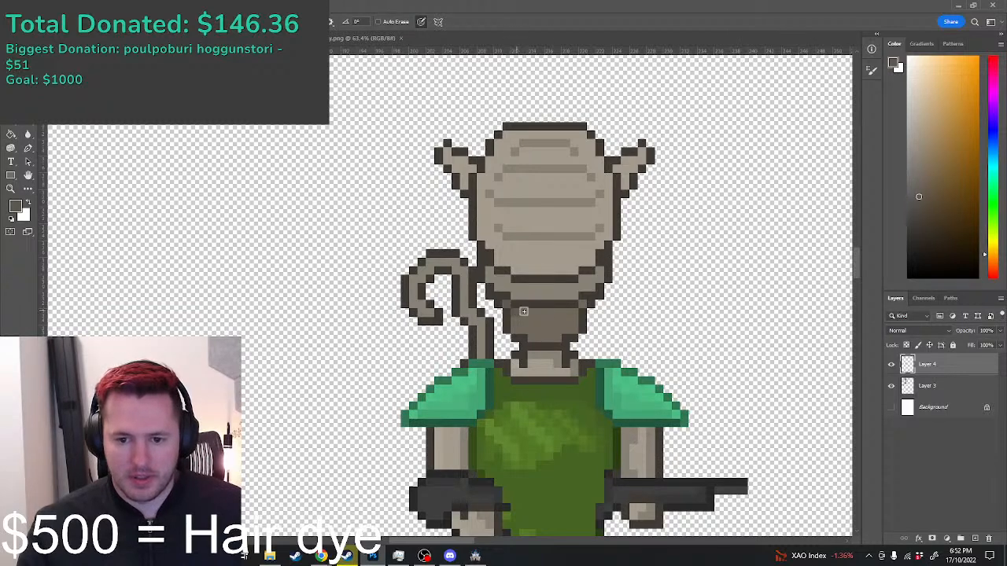
drag(521, 311, 565, 310)
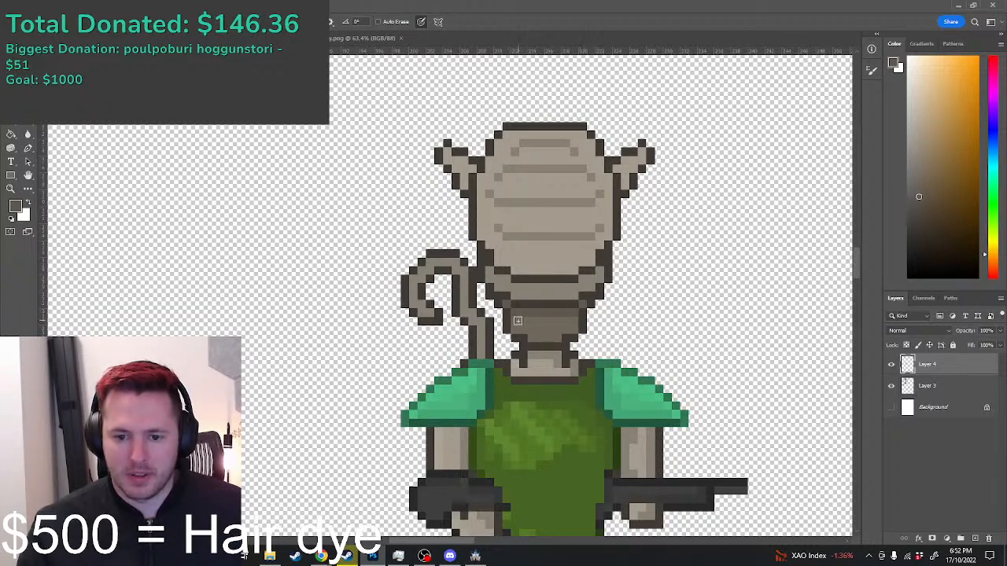
alt+click(567, 322)
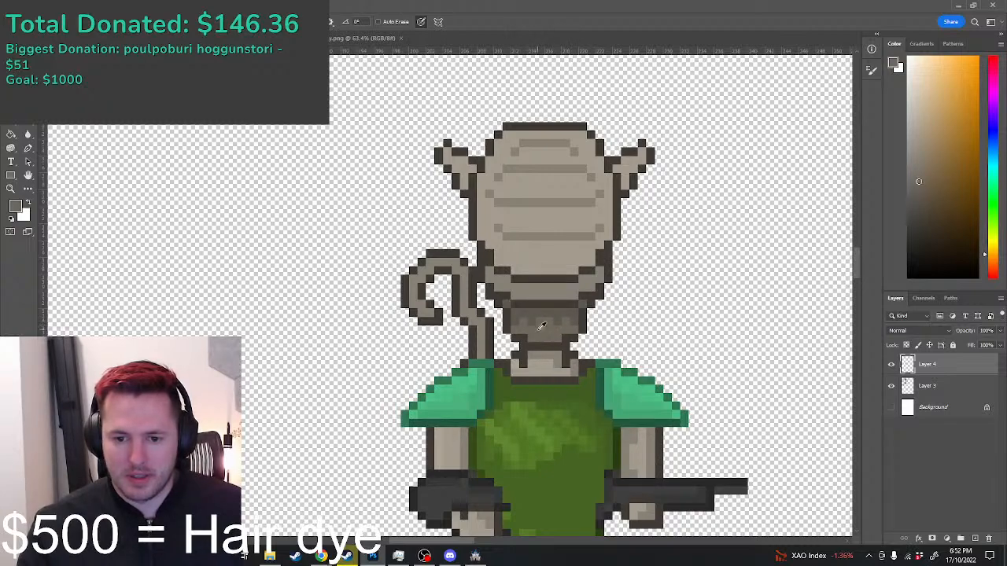
alt+click(545, 323)
Step: Paint over the gun pixels overlapping the right side of the shirt with the sampled shirt green and dark green outline shades
scroll(550, 324, down, 5)
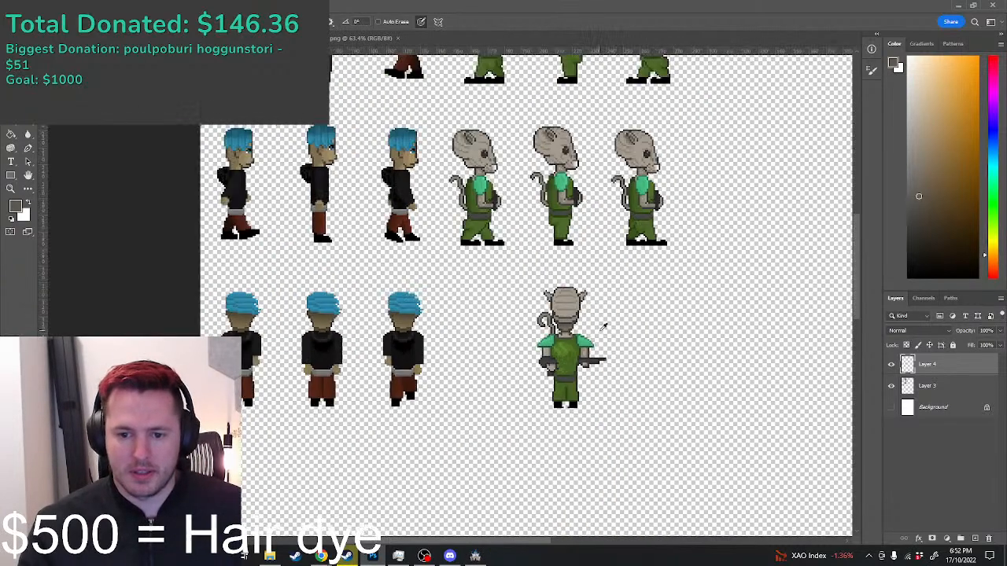
scroll(603, 325, down, 2)
scroll(574, 338, up, 10)
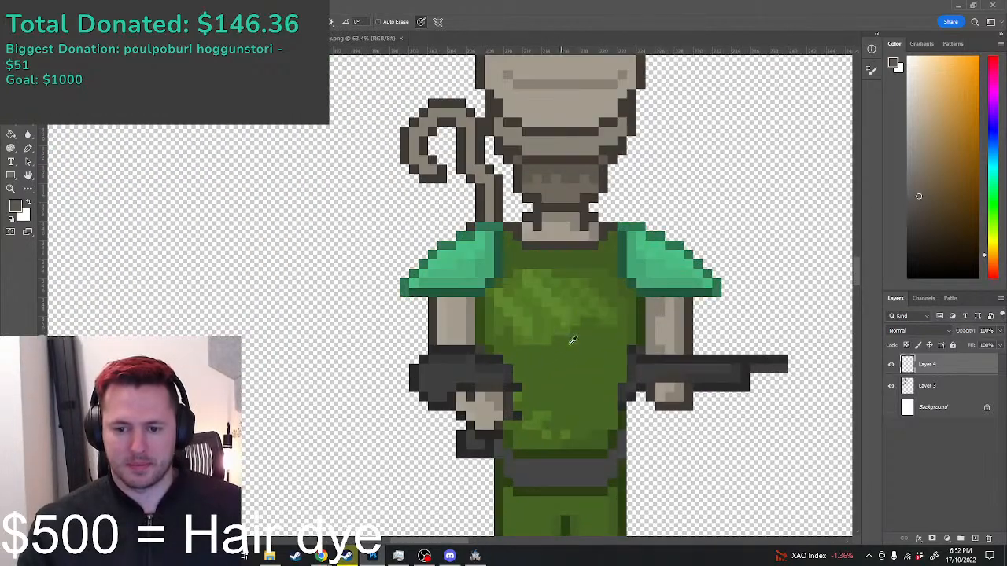
alt+click(643, 347)
alt+click(645, 338)
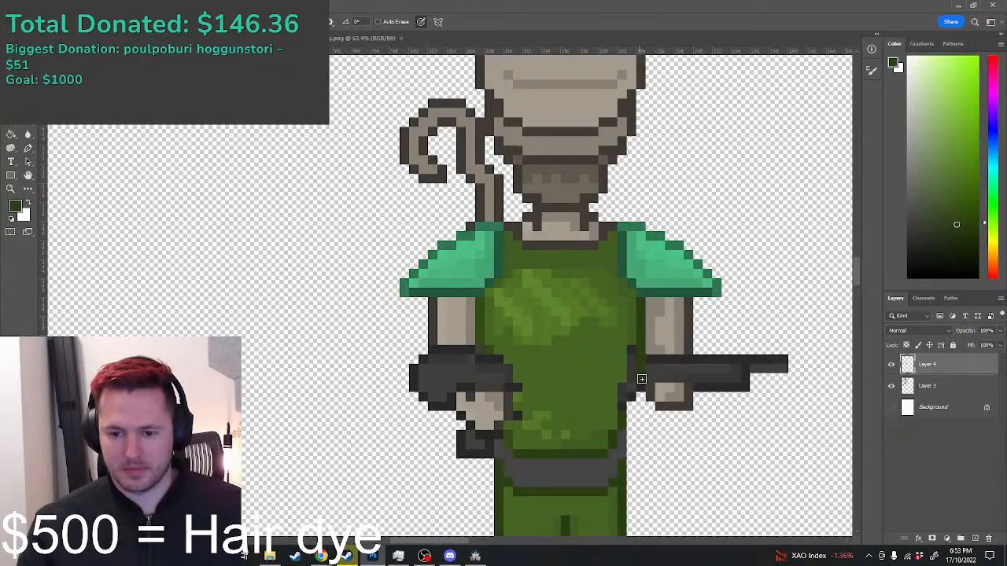
alt+click(621, 401)
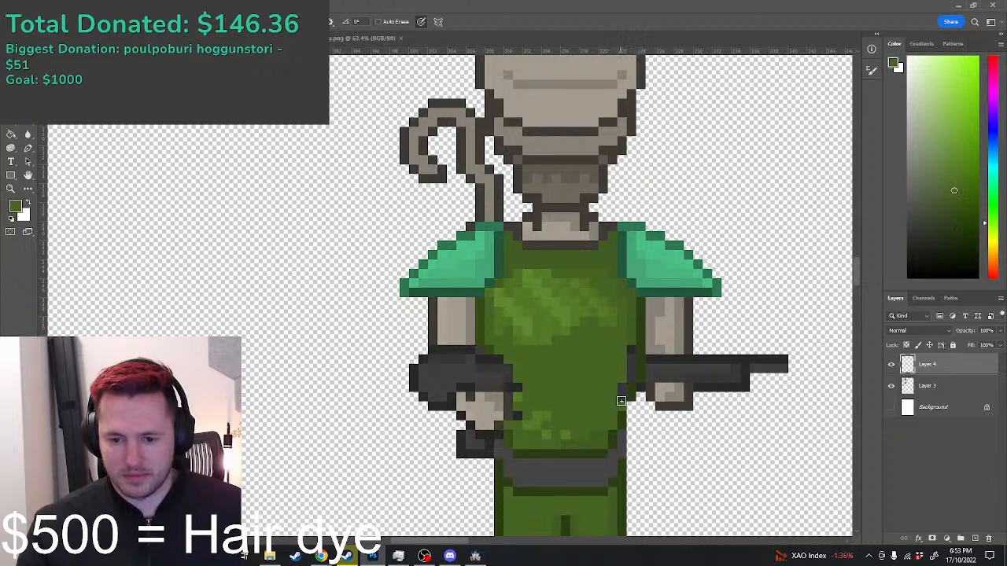
alt+click(630, 394)
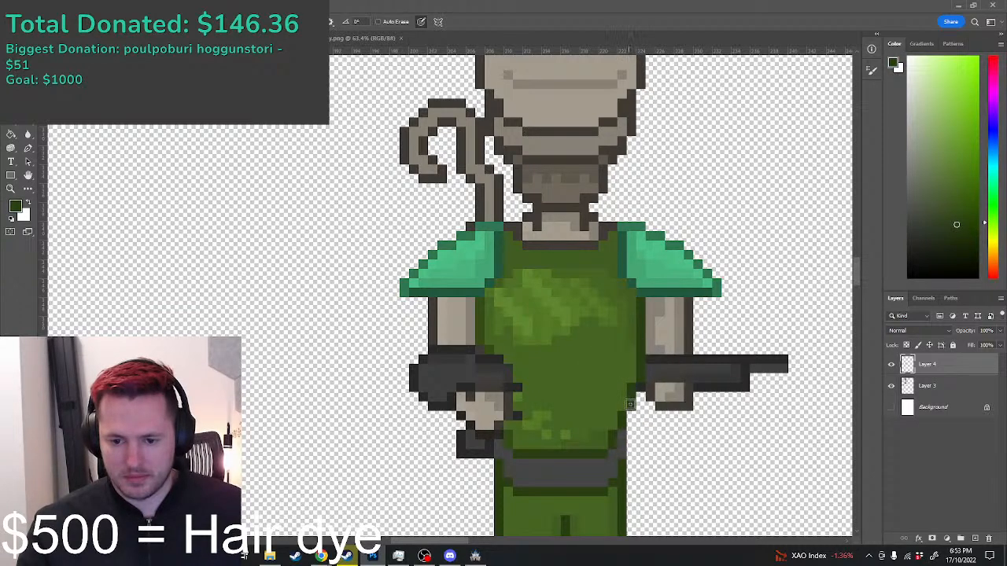
Step: Replace the gun and finger pixels overlapping the shirt's left side with a dark green outline and shirt green fill
alt+click(514, 431)
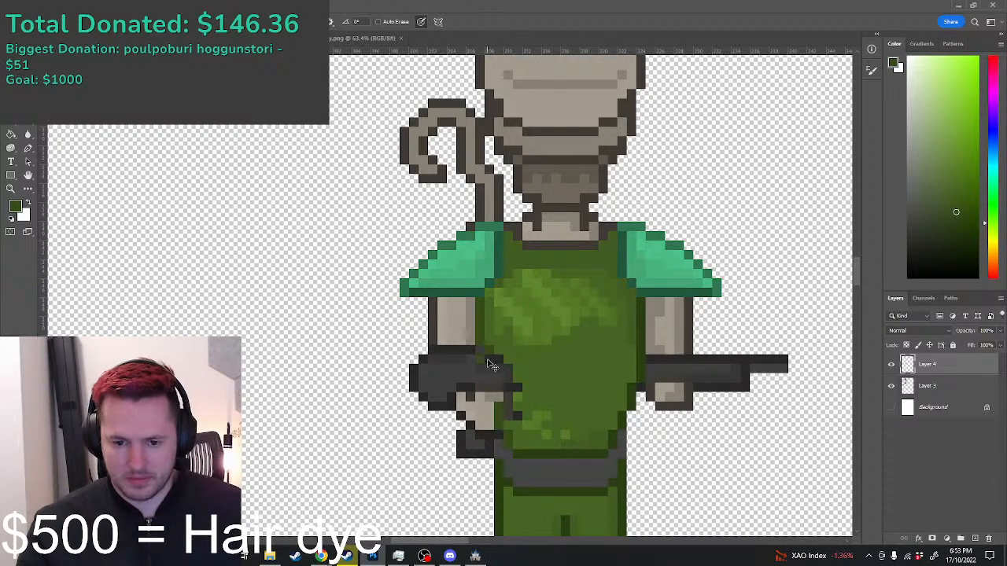
drag(492, 366, 493, 382)
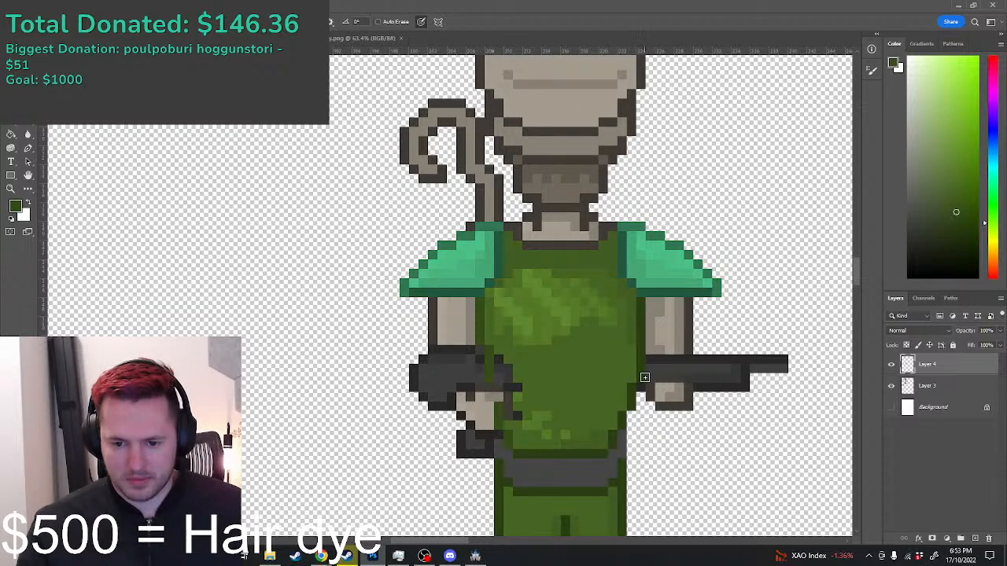
alt+click(497, 371)
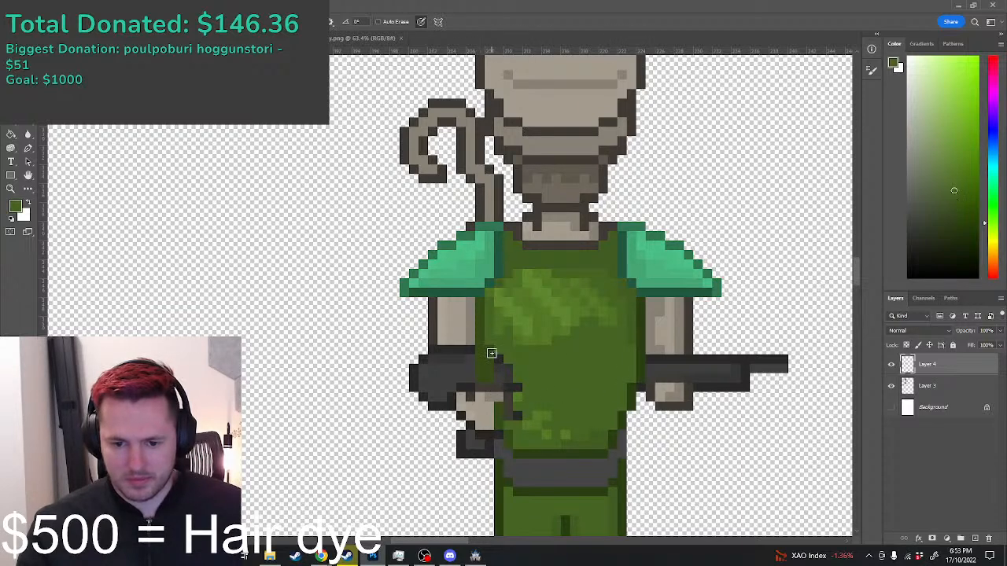
alt+click(637, 385)
mouse_move(482, 380)
mouse_down()
mouse_move(502, 409)
mouse_move(498, 360)
mouse_move(508, 372)
mouse_up()
click(487, 404)
alt+click(525, 400)
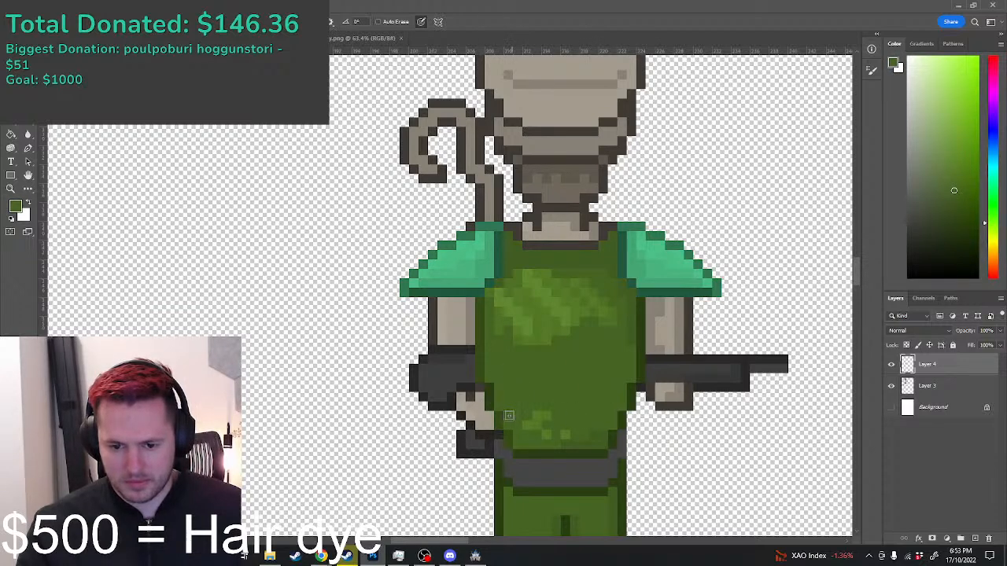
Step: Cover the light green highlights near the waist and most of those on the upper shirt with the plain shirt green
mouse_move(508, 416)
mouse_down()
mouse_move(567, 434)
mouse_move(551, 421)
mouse_up()
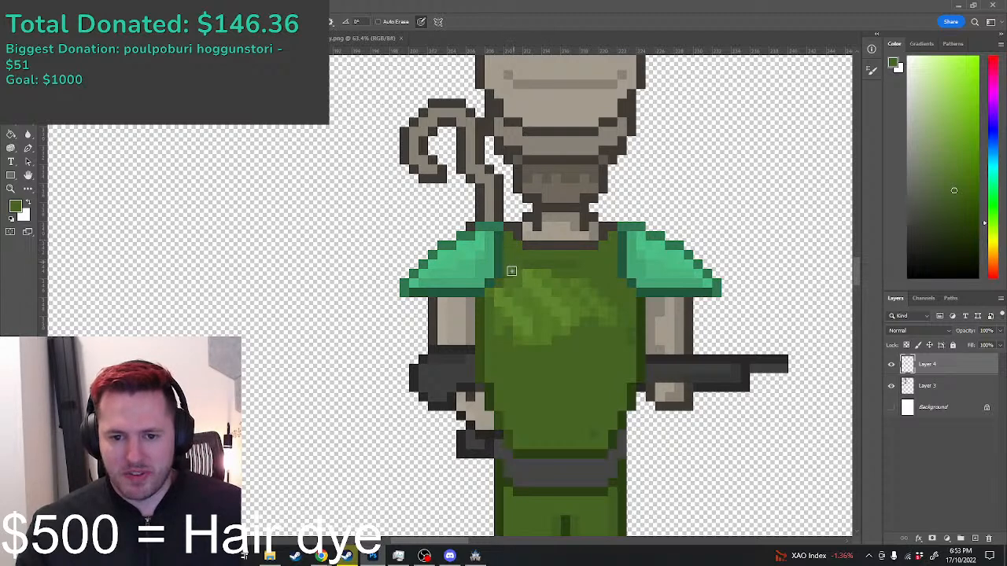
mouse_move(491, 302)
mouse_down()
mouse_move(568, 282)
mouse_move(491, 295)
mouse_move(561, 266)
mouse_move(517, 276)
mouse_up()
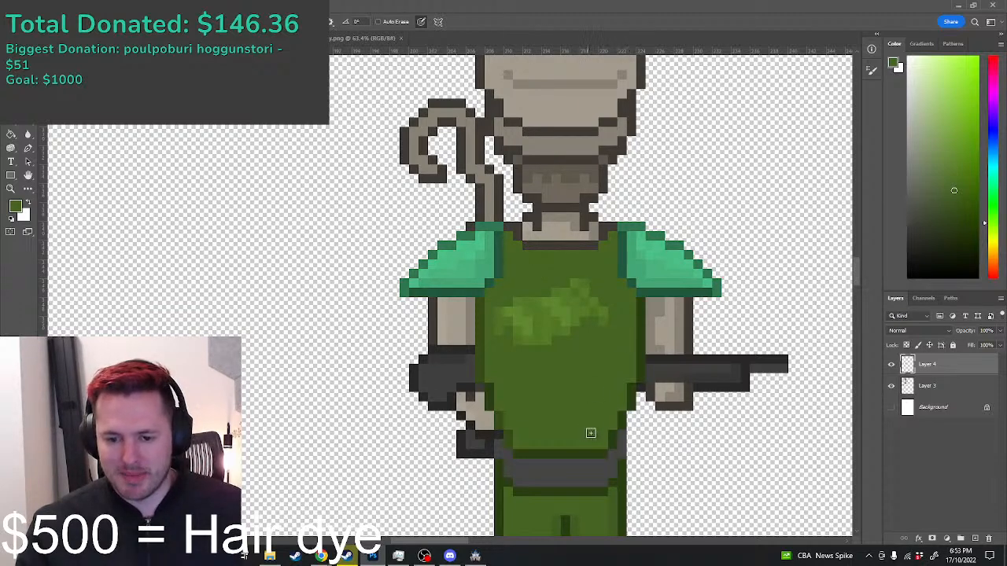
mouse_move(516, 347)
mouse_down()
mouse_move(504, 319)
mouse_move(591, 288)
mouse_move(516, 329)
mouse_move(572, 299)
mouse_up()
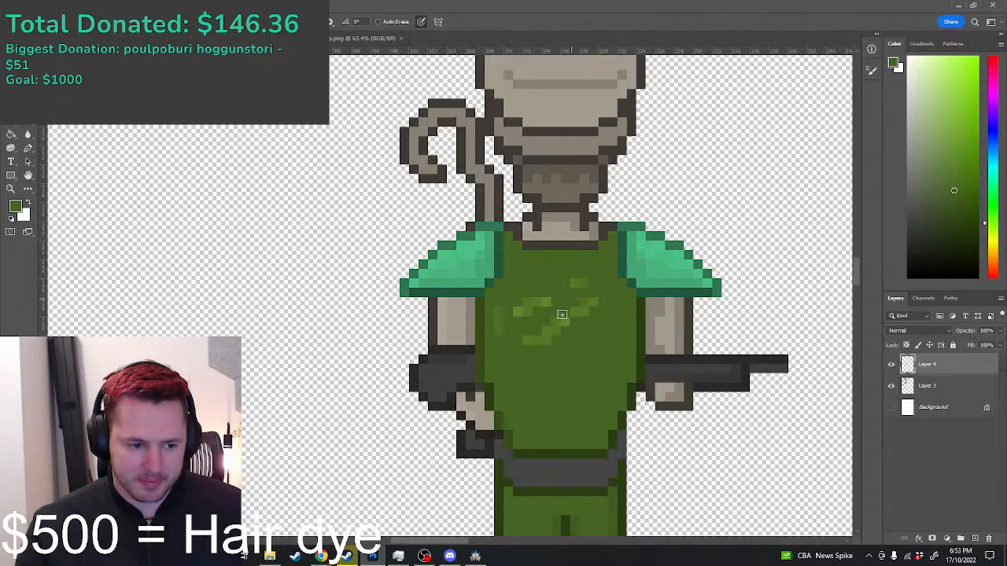
Step: Delete the curled end and the lower stem of the tail beside the back-view rat's head
scroll(562, 315, down, 4)
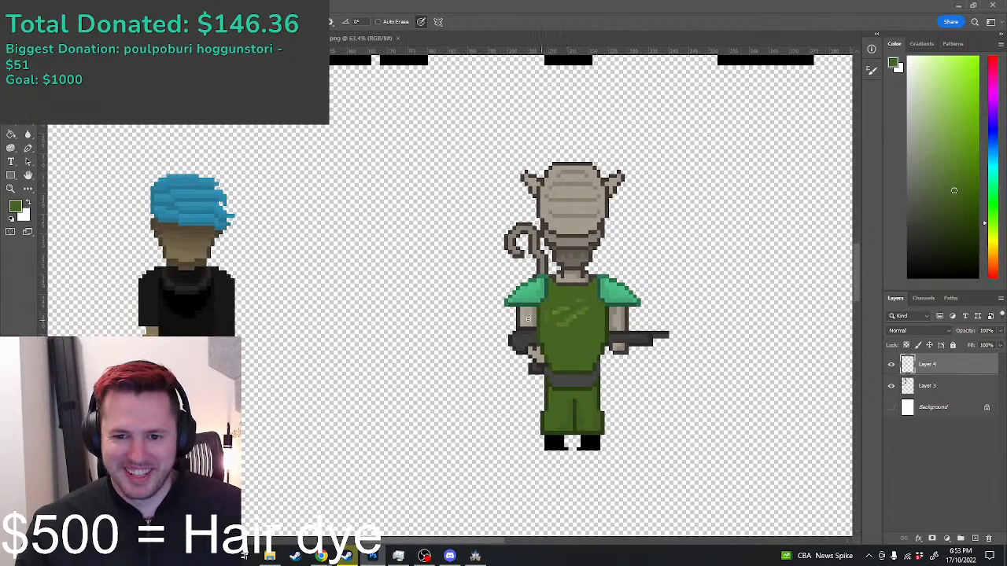
scroll(558, 290, up, 2)
scroll(558, 290, up, 2)
scroll(559, 290, down, 3)
scroll(531, 235, up, 2)
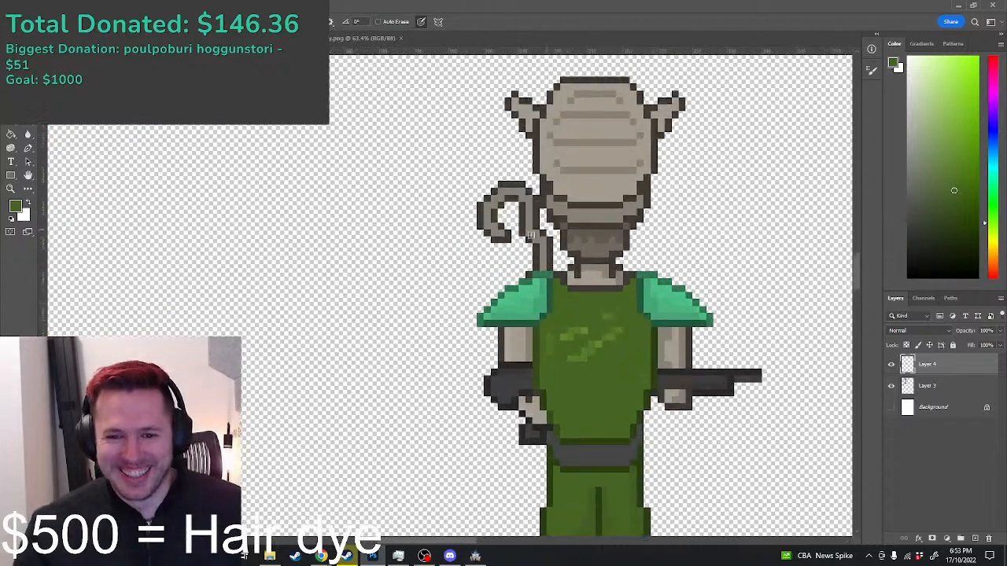
key(m)
scroll(556, 170, up, 2)
drag(403, 174, 500, 282)
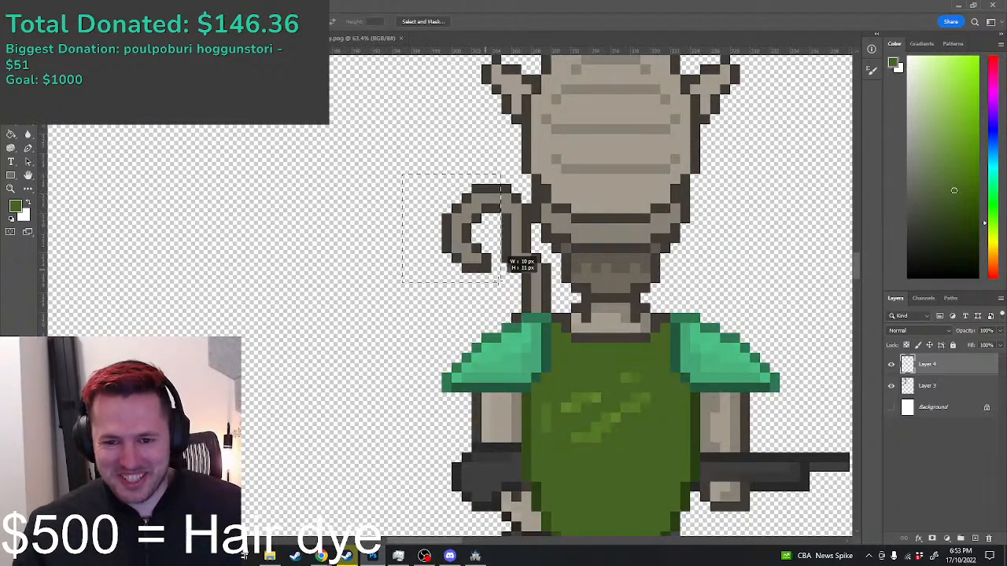
key(Delete)
mouse_move(472, 174)
mouse_down()
mouse_move(520, 291)
mouse_move(527, 285)
mouse_move(505, 311)
mouse_up()
key(Delete)
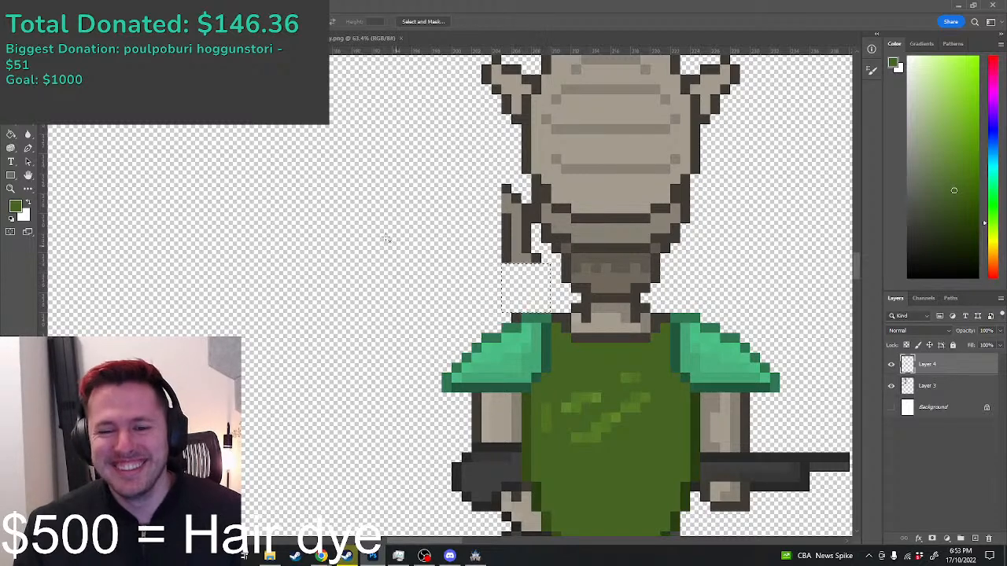
Step: Clear the leftover tail pixels between the head and the left shoulder pad
click(387, 237)
click(477, 208)
mouse_move(472, 196)
mouse_down()
mouse_move(495, 210)
mouse_move(537, 279)
mouse_up()
key(Delete)
key(ctrl+z)
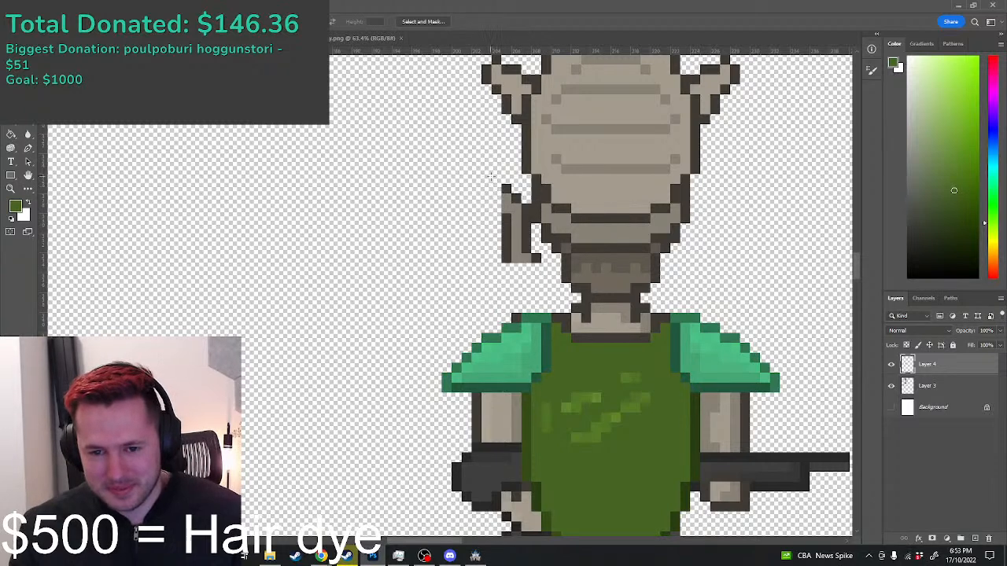
mouse_move(484, 176)
mouse_down()
mouse_move(529, 278)
mouse_move(486, 286)
mouse_move(521, 322)
mouse_up()
key(Delete)
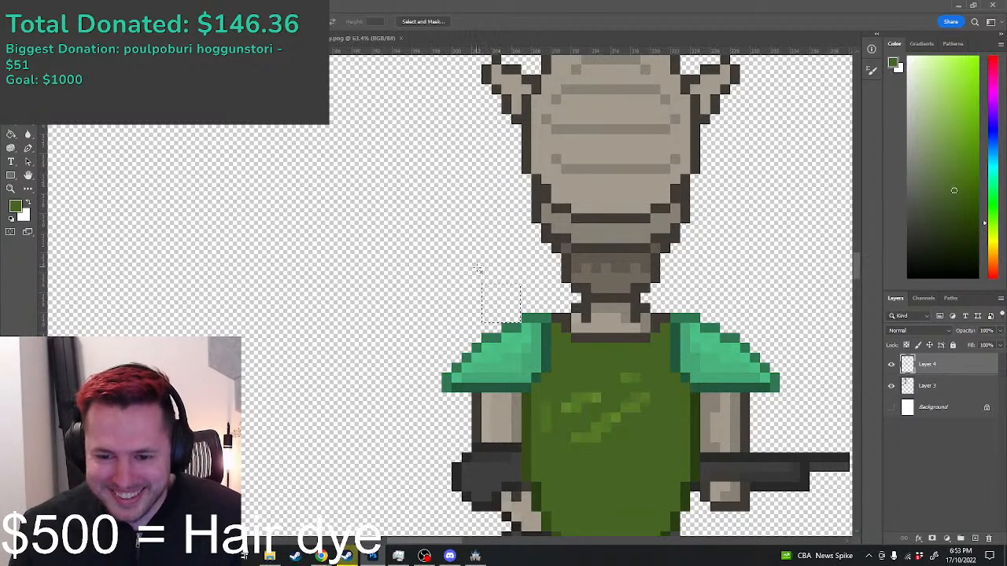
Step: Paint the remaining highlight pixels on the back of the shirt with the plain shirt green
scroll(507, 268, down, 4)
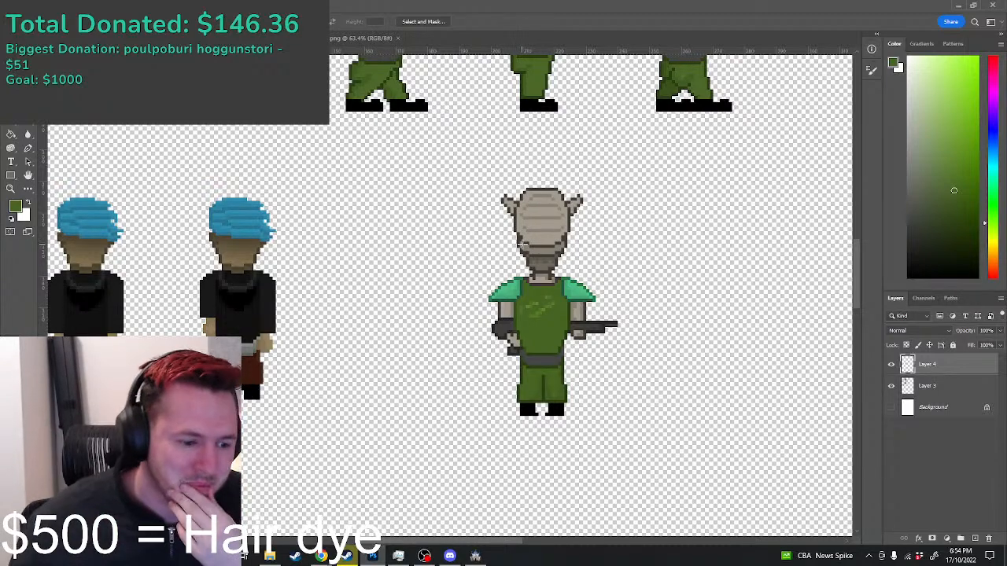
scroll(692, 222, down, 5)
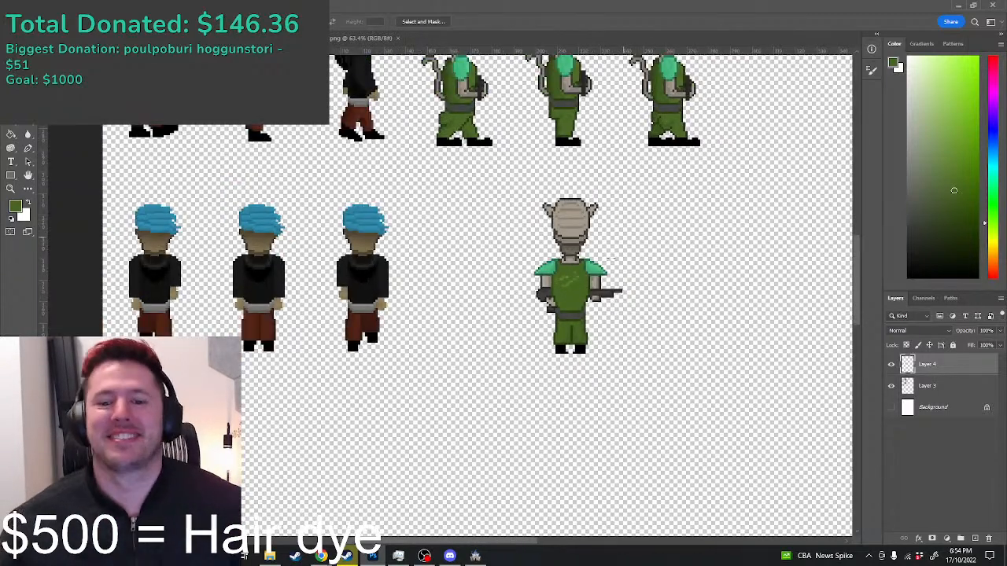
scroll(637, 331, up, 5)
scroll(663, 307, down, 4)
scroll(666, 298, up, 5)
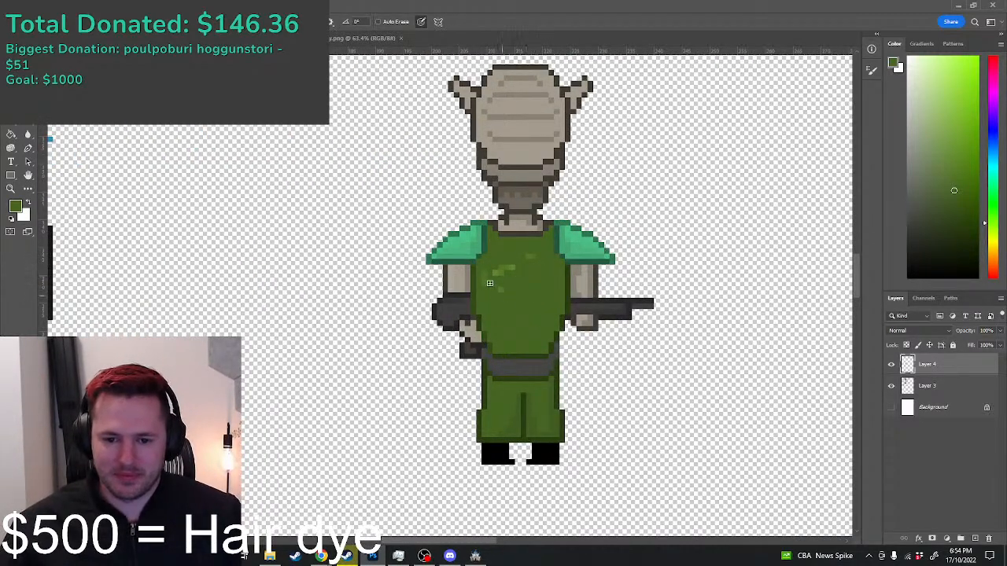
drag(489, 283, 523, 257)
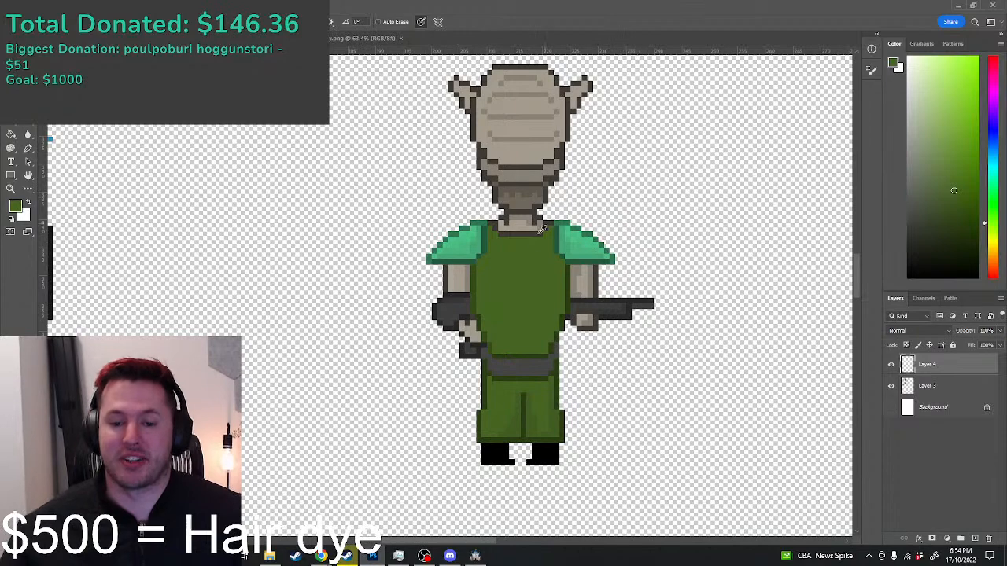
Step: Extend the left arm's dark brown outline down across the gun and fill the forearm with the sampled skin colour
scroll(541, 229, down, 2)
scroll(505, 265, up, 5)
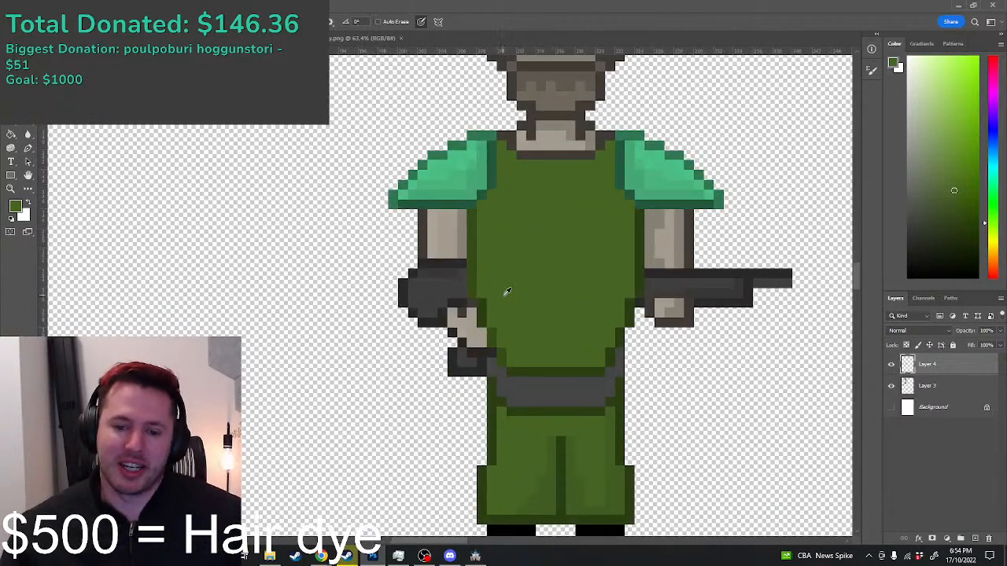
scroll(506, 292, up, 2)
alt+click(388, 238)
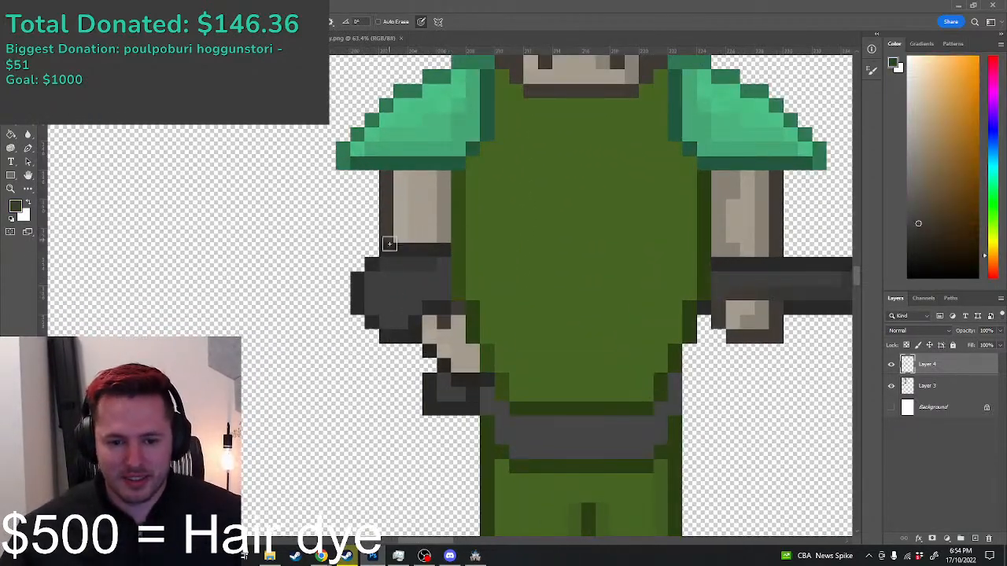
mouse_move(389, 246)
mouse_down()
mouse_move(399, 340)
mouse_move(415, 342)
mouse_up()
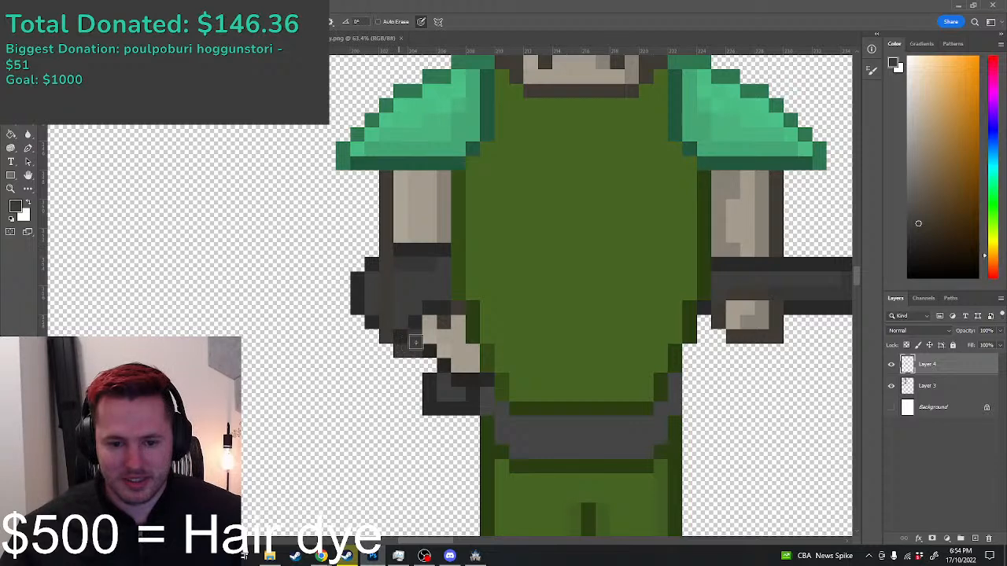
alt+click(415, 212)
mouse_move(400, 236)
mouse_down()
mouse_move(401, 296)
mouse_move(431, 324)
mouse_move(440, 246)
mouse_move(418, 250)
mouse_up()
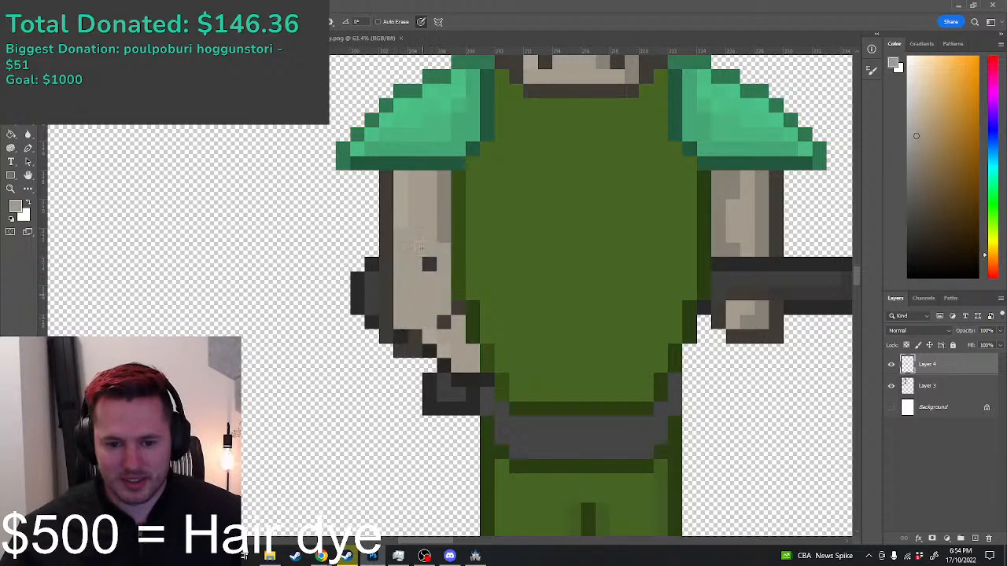
Step: Close the lower edge of the left hand with the dark outline colour and fill its stray dark pixel with skin colour
alt+click(427, 343)
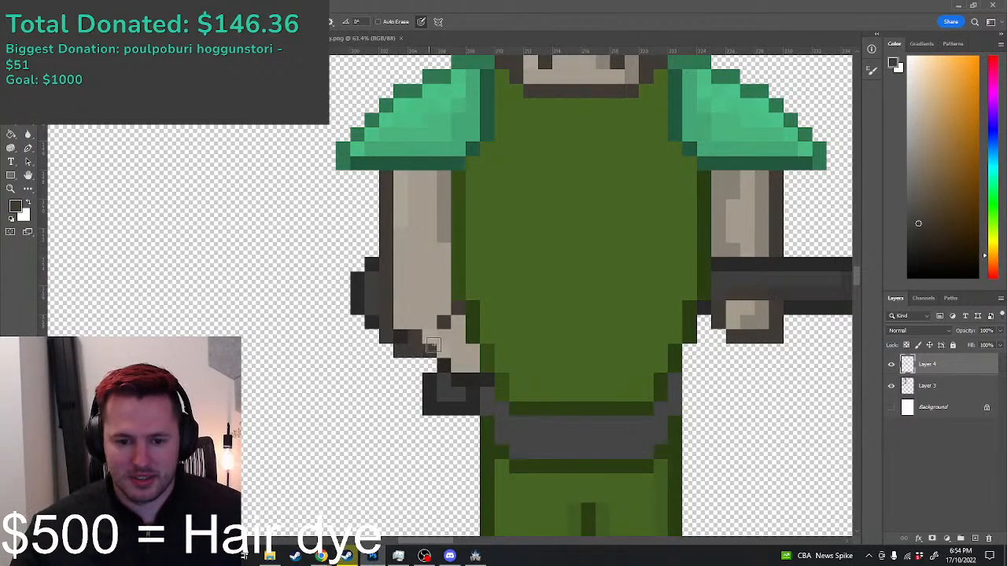
mouse_move(431, 344)
mouse_down()
mouse_move(451, 327)
mouse_move(446, 308)
mouse_move(431, 338)
mouse_up()
alt+click(444, 309)
alt+click(428, 352)
click(444, 351)
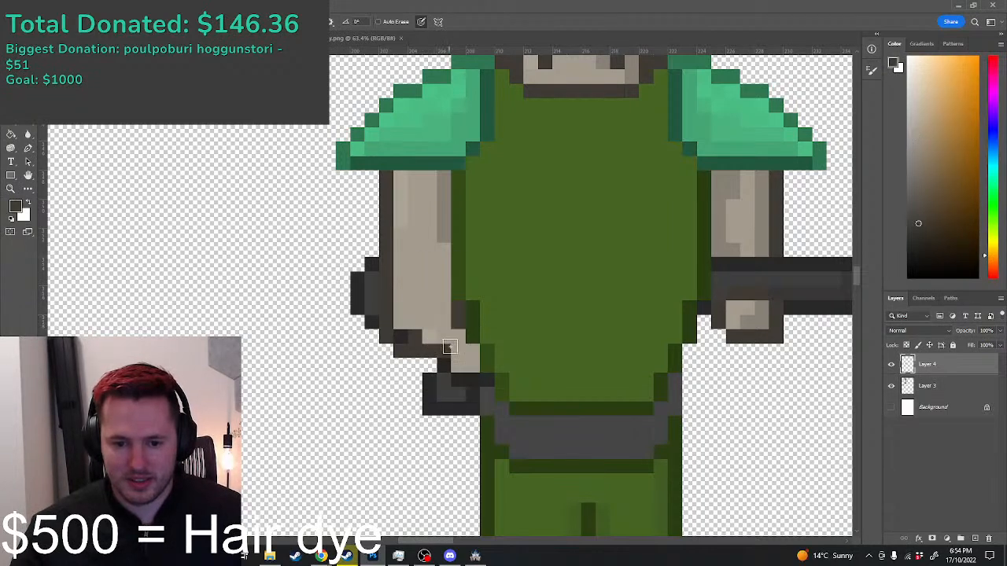
click(456, 336)
Step: Delete the old fingers and gun grip left below the left hand, up to the shirt and belt edge
key(m)
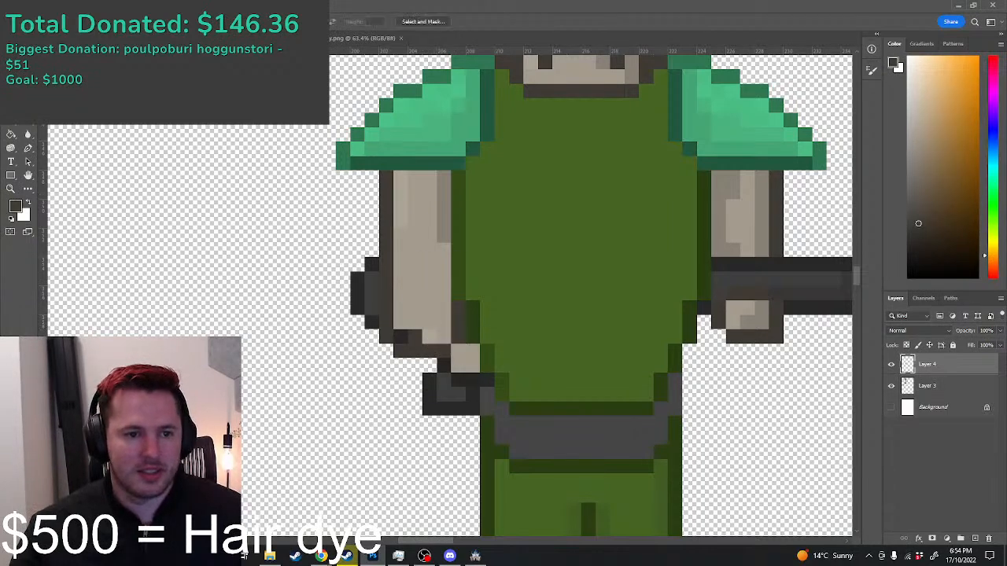
mouse_move(455, 347)
mouse_down()
mouse_move(465, 411)
mouse_move(451, 453)
mouse_up()
key(Delete)
key(Return)
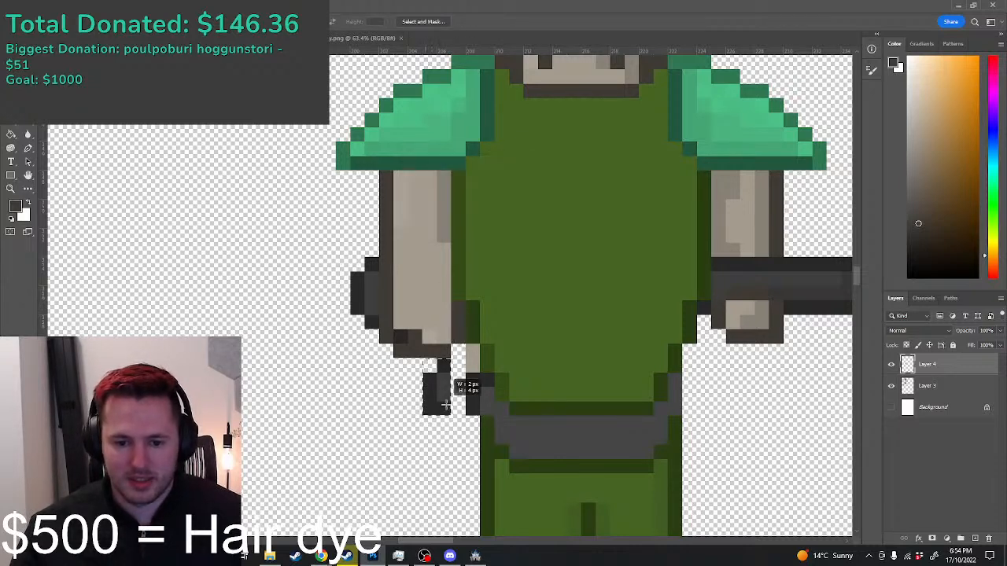
drag(422, 358, 453, 421)
key(Delete)
key(Return)
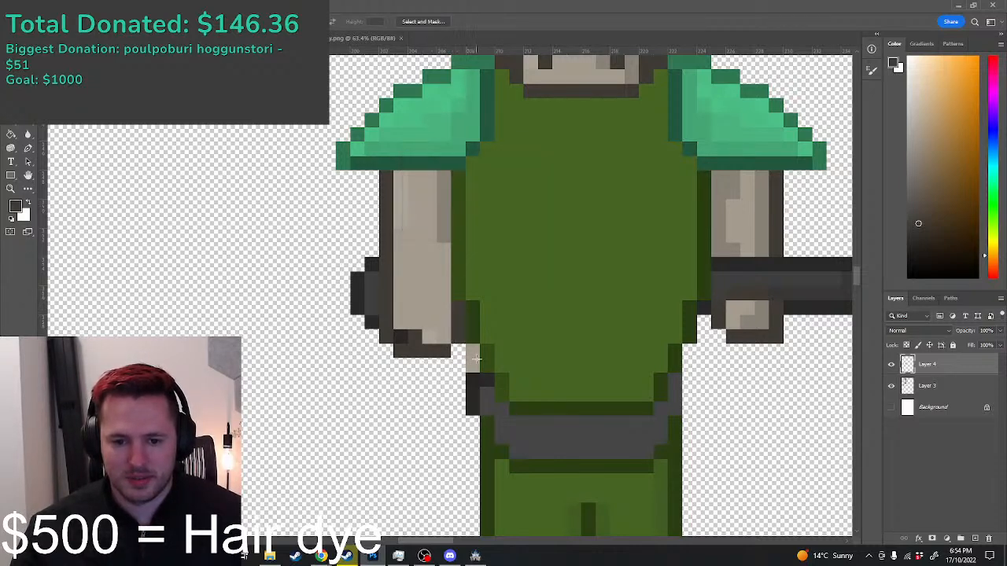
drag(454, 345, 479, 418)
key(Delete)
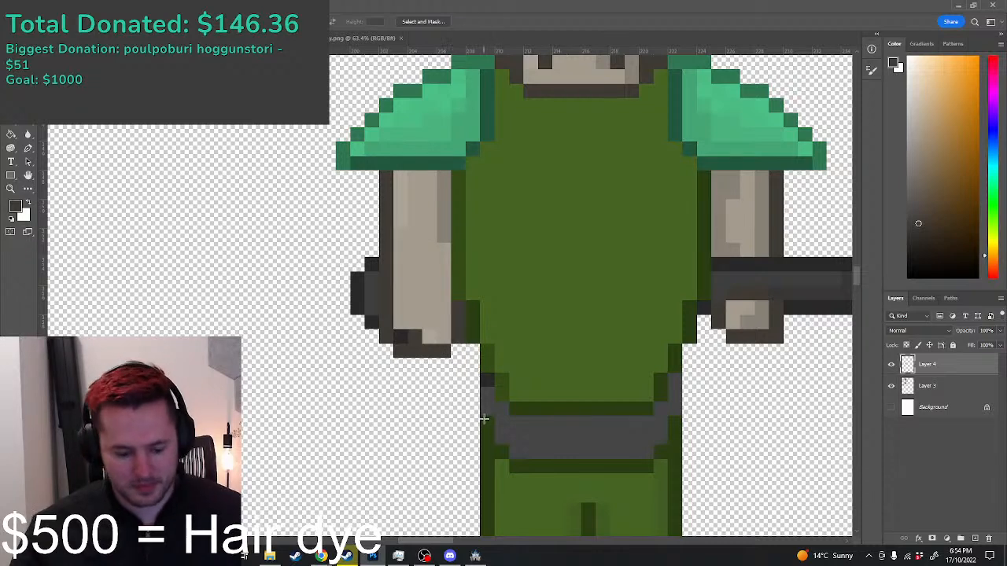
Step: Darken the outer edge pixels at both ends of the belt with the near-black shade sampled from the gun remnant
key(b)
alt+click(488, 417)
alt+click(486, 381)
drag(486, 394, 488, 408)
drag(672, 397, 671, 383)
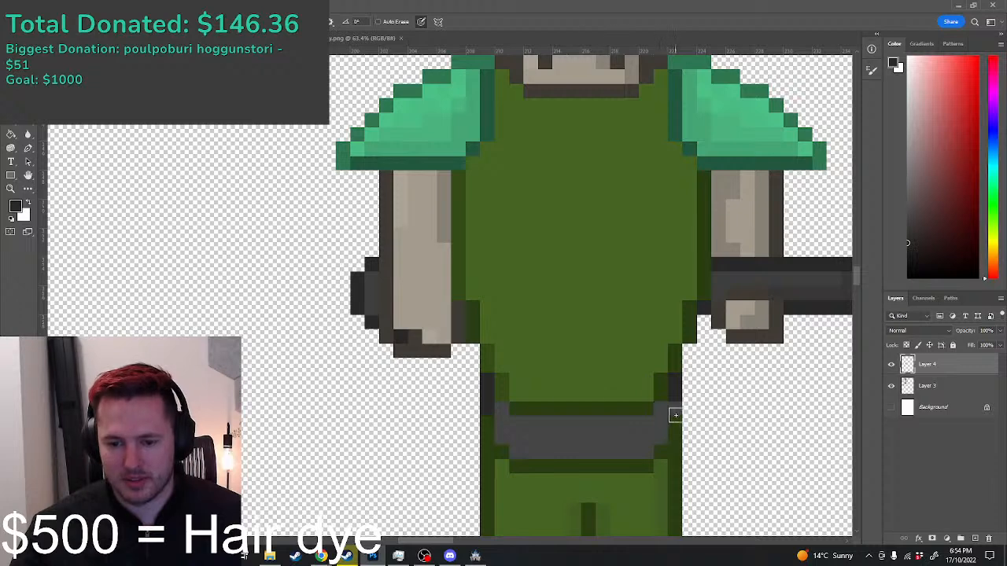
Step: Replace the dark pixels inside the bottom of the left hand with the sampled skin colour
alt+click(415, 323)
drag(403, 336, 419, 336)
scroll(425, 338, down, 9)
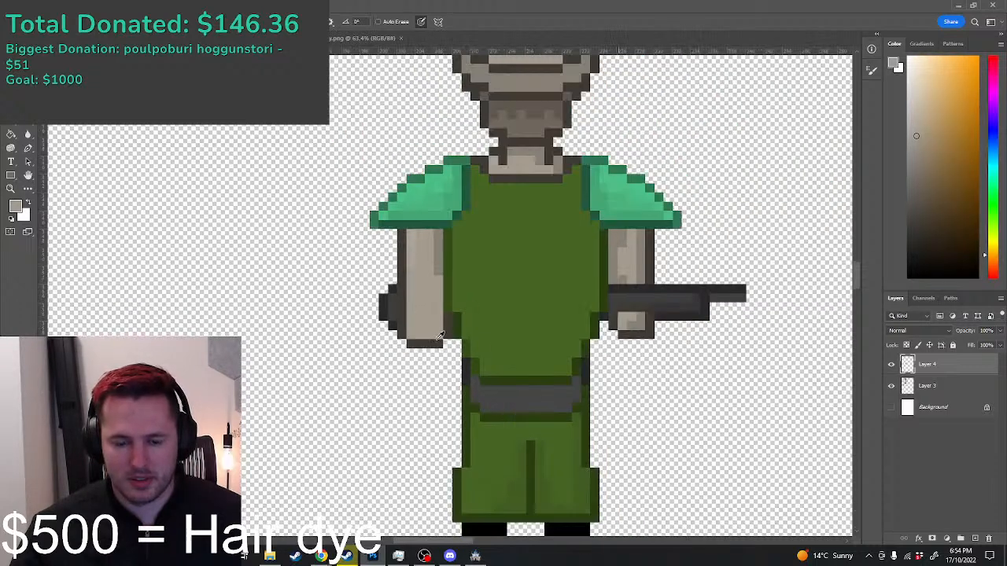
scroll(446, 340, down, 3)
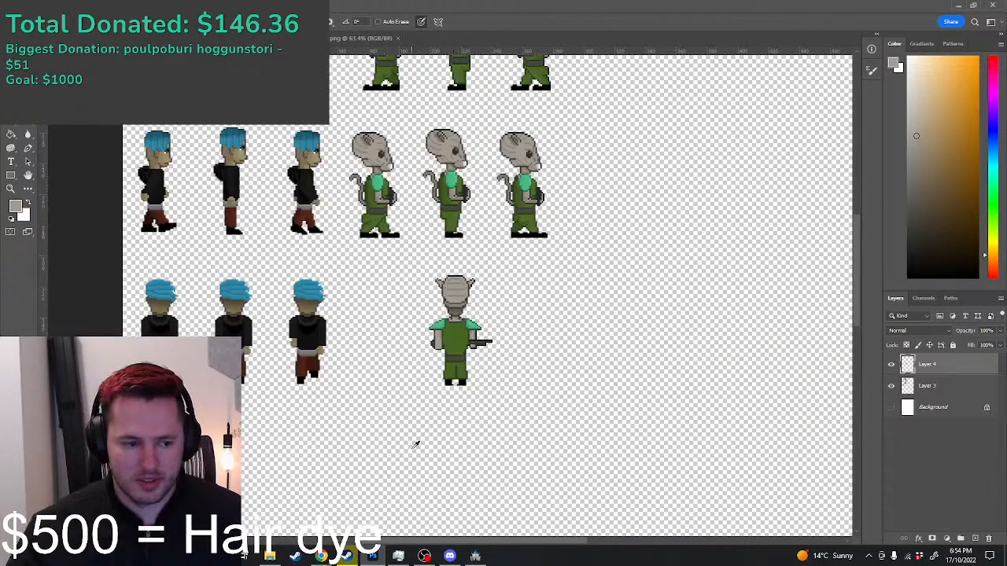
Step: Examine the back-view rat's arms and gun against the human back-view sprites
scroll(415, 445, up, 2)
scroll(411, 315, up, 2)
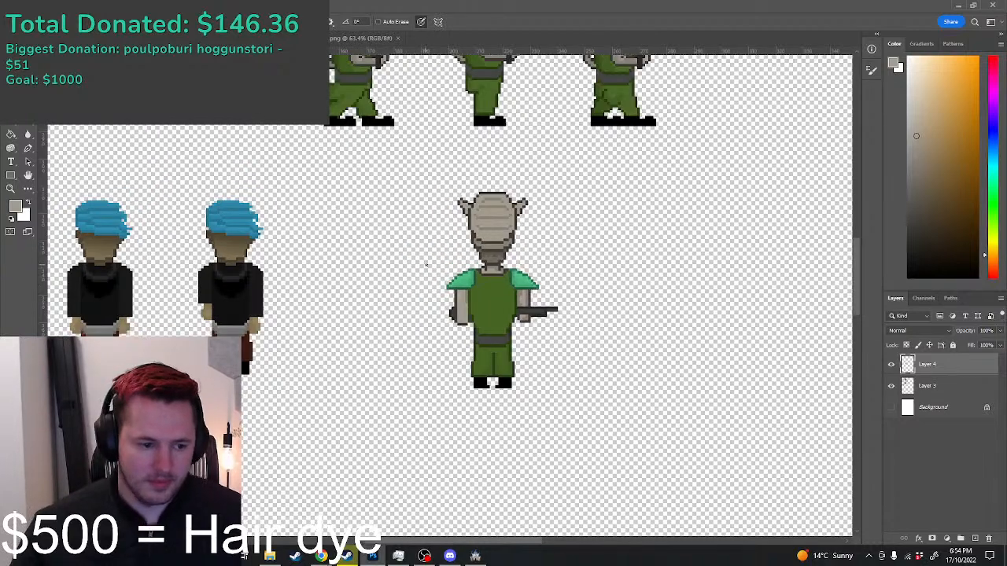
scroll(495, 197, down, 3)
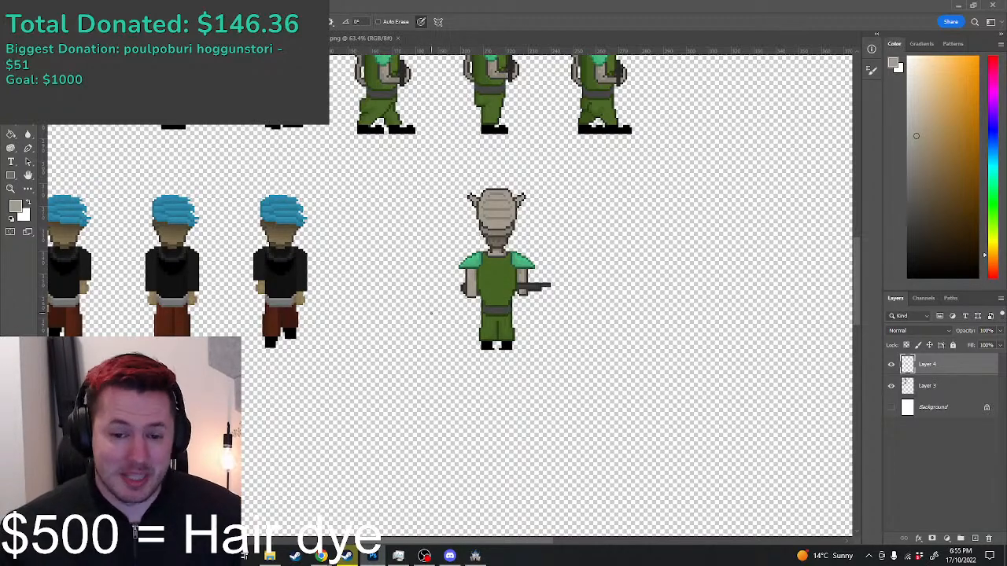
scroll(478, 303, up, 3)
scroll(548, 292, up, 1)
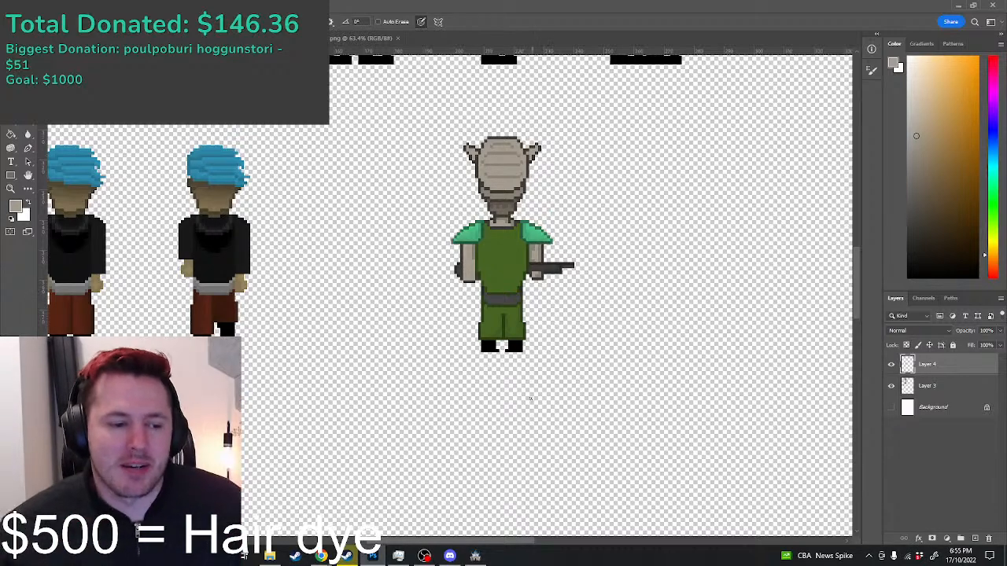
scroll(539, 359, up, 3)
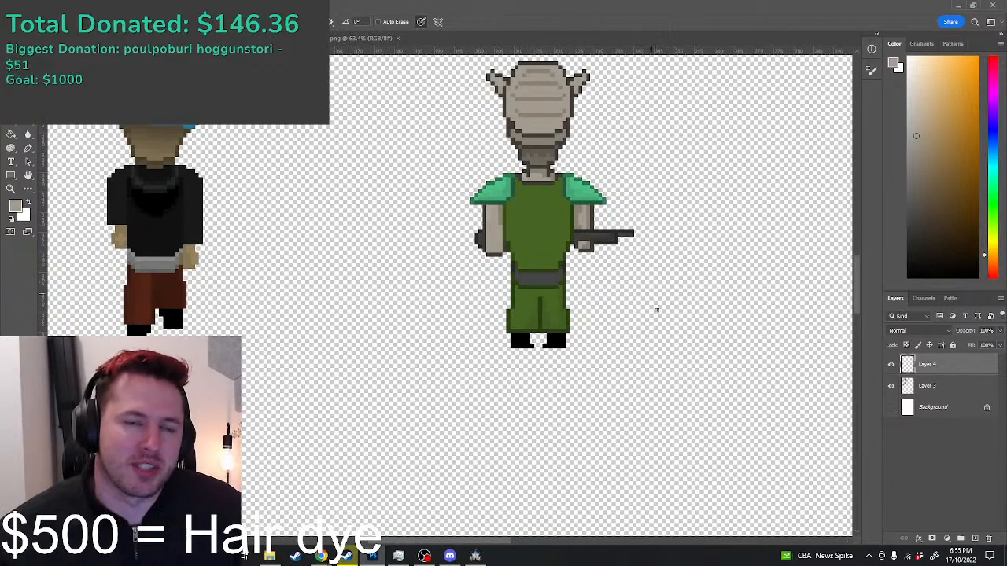
scroll(539, 223, up, 3)
scroll(561, 192, down, 3)
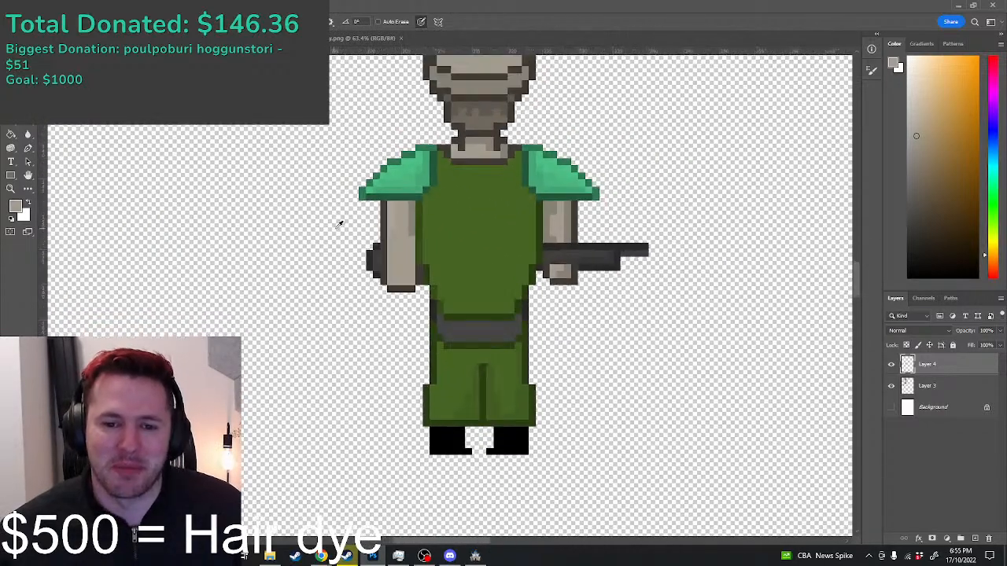
Step: Shade the left arm and hand with patches of the darker skin tone, then restore light skin on the forearm
scroll(376, 240, up, 4)
alt+click(427, 222)
mouse_move(429, 235)
mouse_down()
mouse_move(409, 261)
mouse_move(425, 259)
mouse_up()
click(406, 292)
mouse_move(394, 302)
mouse_down()
mouse_move(418, 295)
mouse_move(423, 269)
mouse_move(397, 249)
mouse_up()
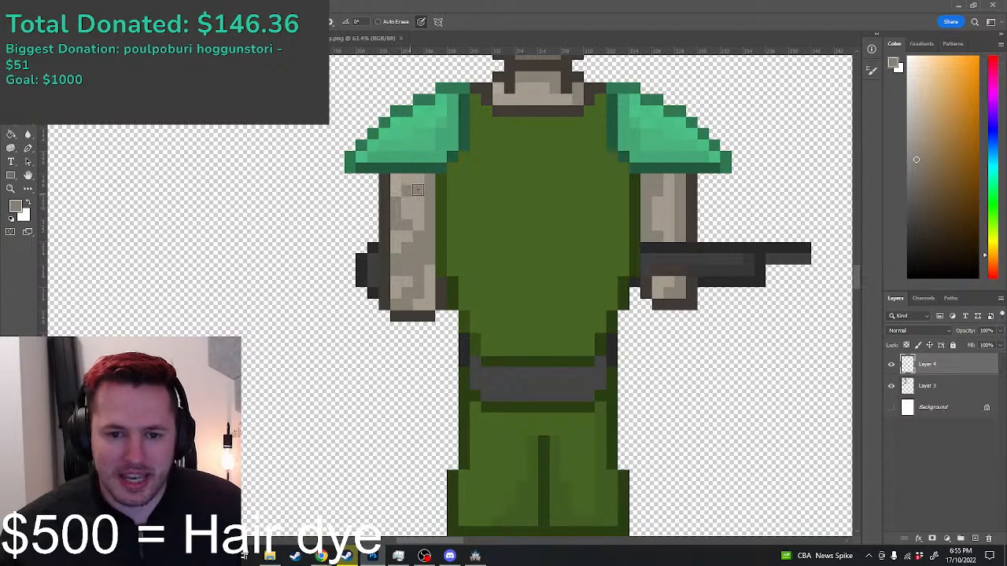
scroll(402, 247, down, 2)
scroll(406, 250, up, 3)
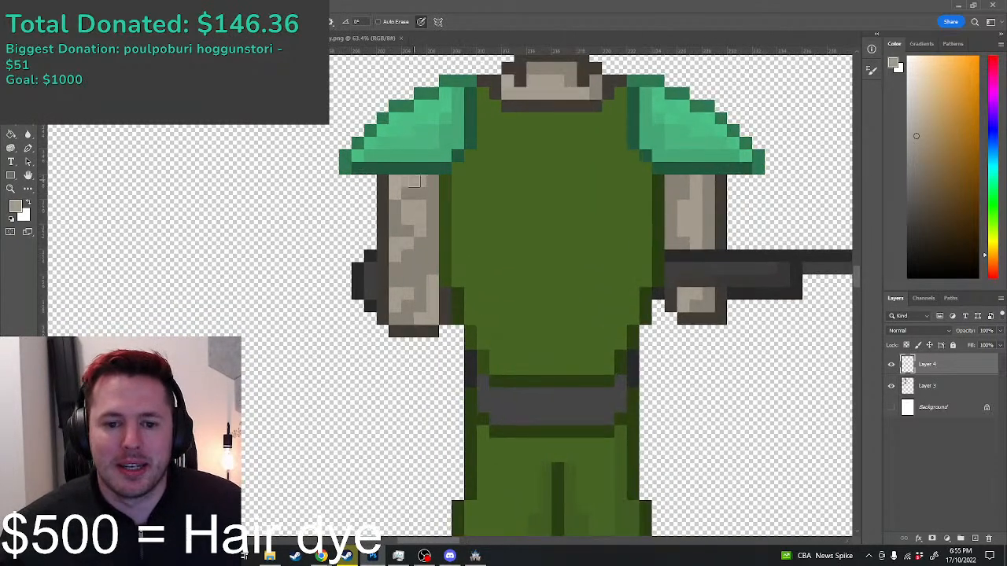
click(410, 267)
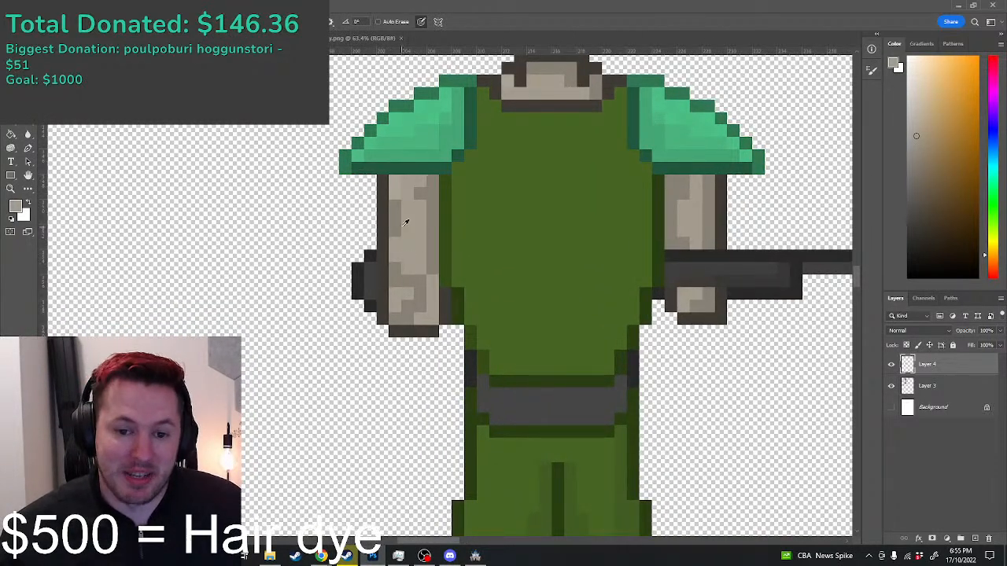
Step: Darken the left arm's edges, wrist and hand with the darker skin tone sampled from the arm
alt+click(399, 208)
click(409, 194)
click(397, 244)
click(416, 255)
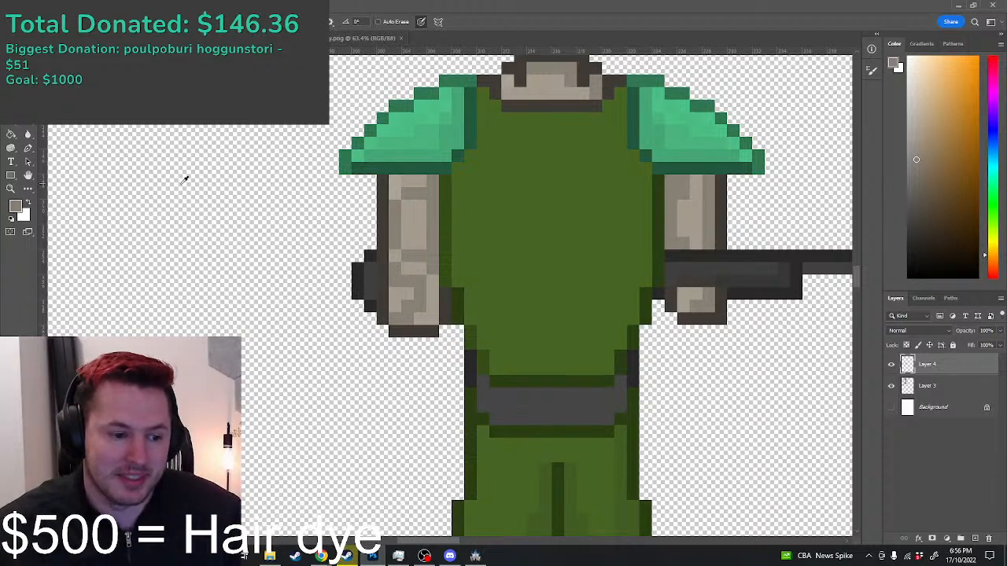
scroll(406, 254, up, 2)
click(402, 261)
mouse_move(453, 298)
mouse_down()
mouse_move(449, 330)
mouse_move(430, 342)
mouse_move(406, 331)
mouse_up()
mouse_move(425, 289)
mouse_down()
mouse_move(441, 331)
mouse_move(419, 335)
mouse_up()
Step: Fill the centre of the left forearm with light skin, then darken its bottom corner and the arm's top corner pixels
alt+click(434, 232)
drag(421, 259, 438, 261)
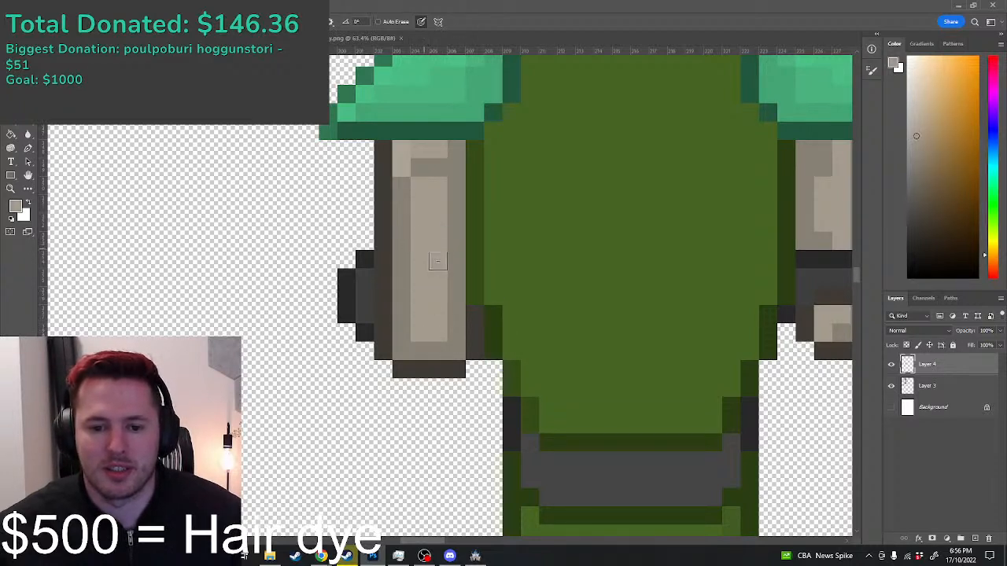
alt+click(406, 329)
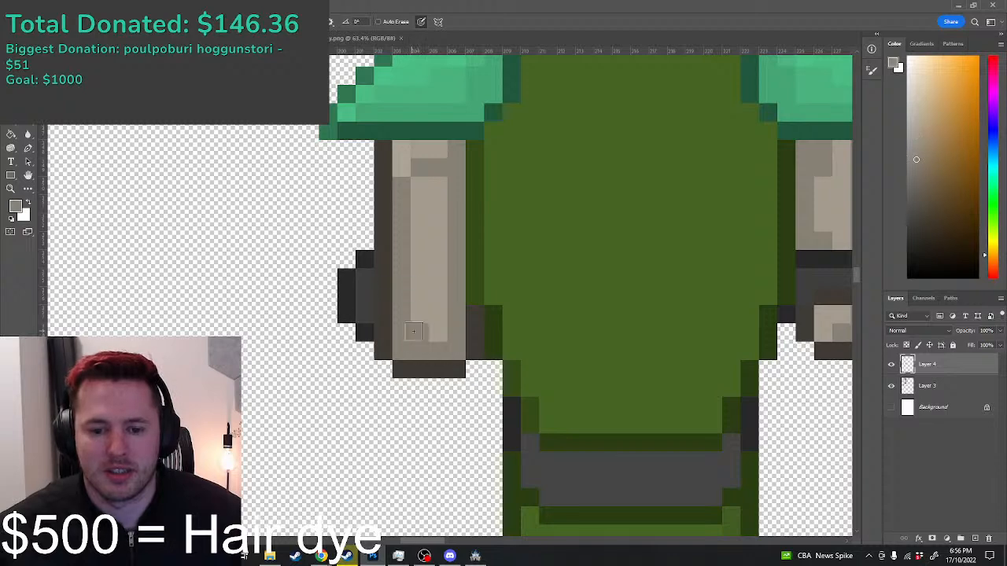
mouse_move(400, 152)
mouse_down()
mouse_move(424, 148)
mouse_move(407, 171)
mouse_up()
Step: Paint skin over the gun where it crosses the right arm and continue the dark outline down to the hand
scroll(454, 220, down, 9)
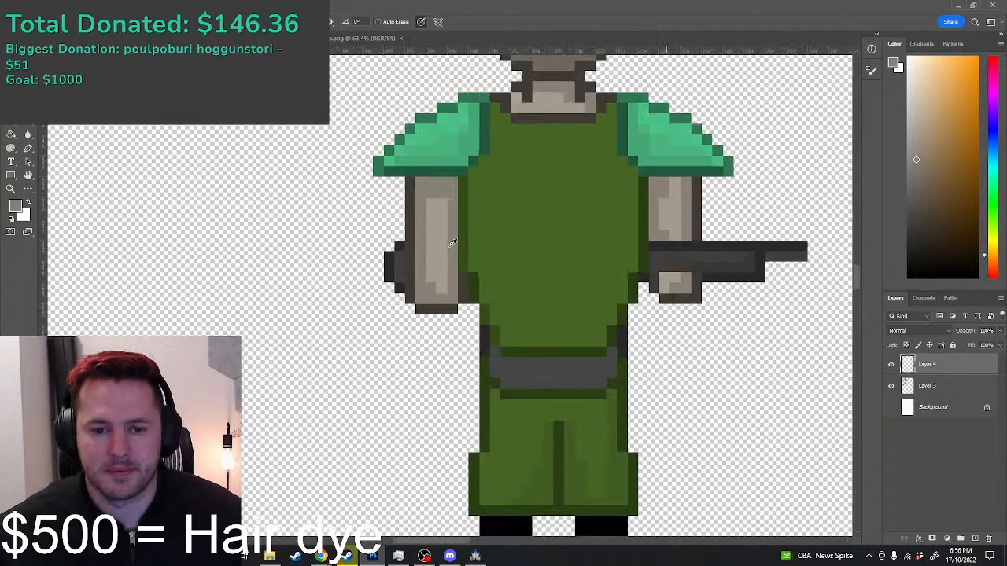
scroll(461, 274, down, 4)
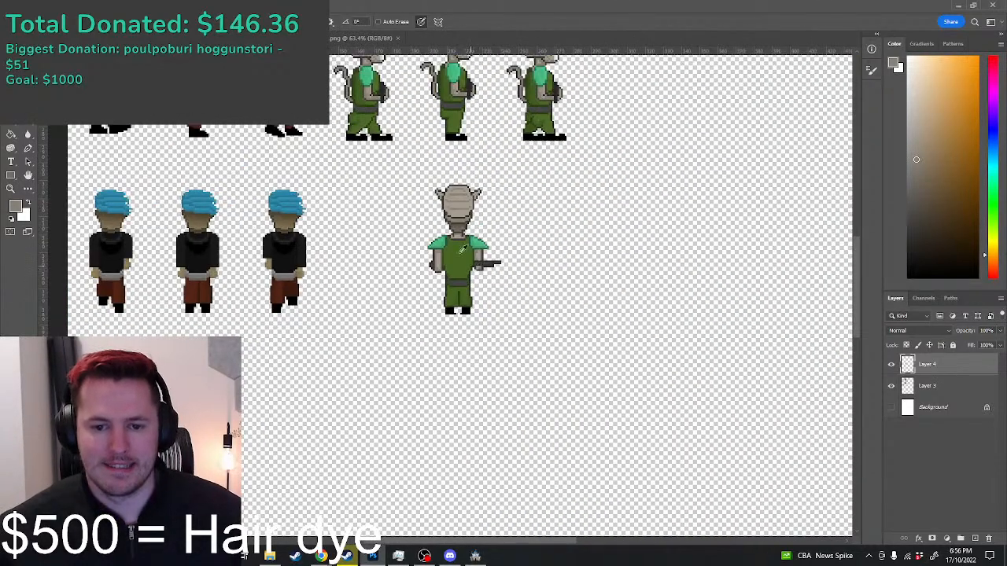
scroll(464, 248, down, 3)
scroll(531, 178, up, 2)
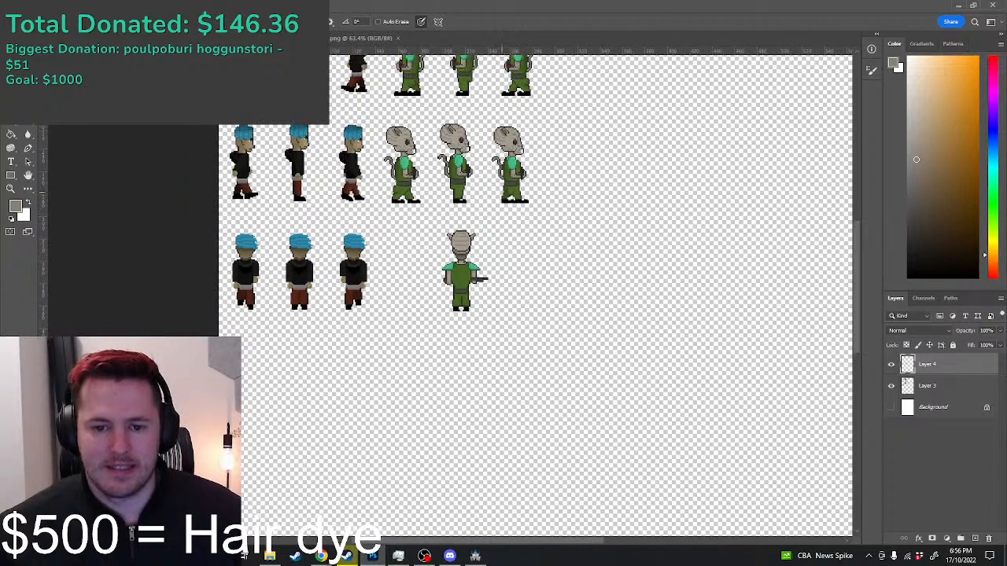
scroll(460, 202, up, 5)
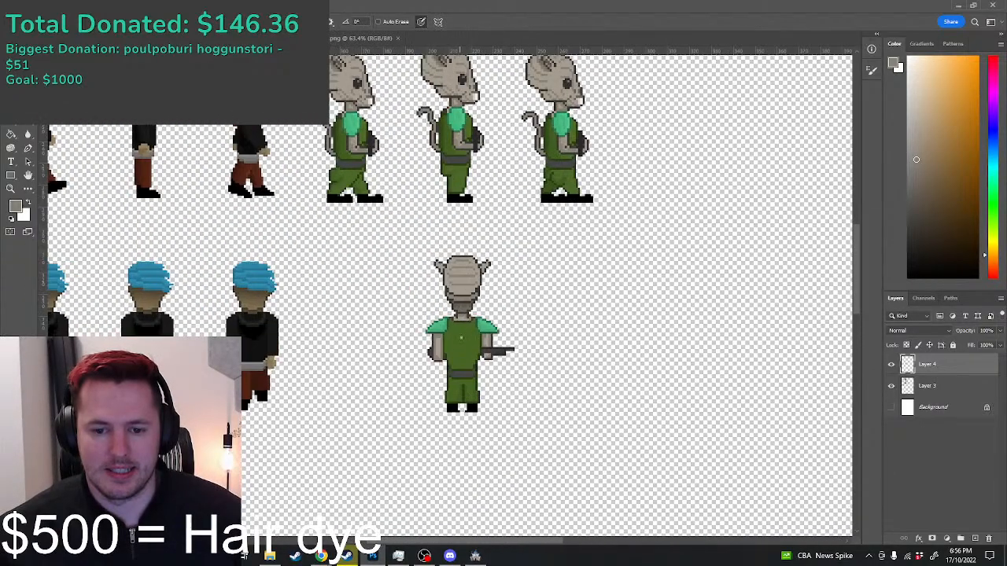
scroll(493, 350, up, 6)
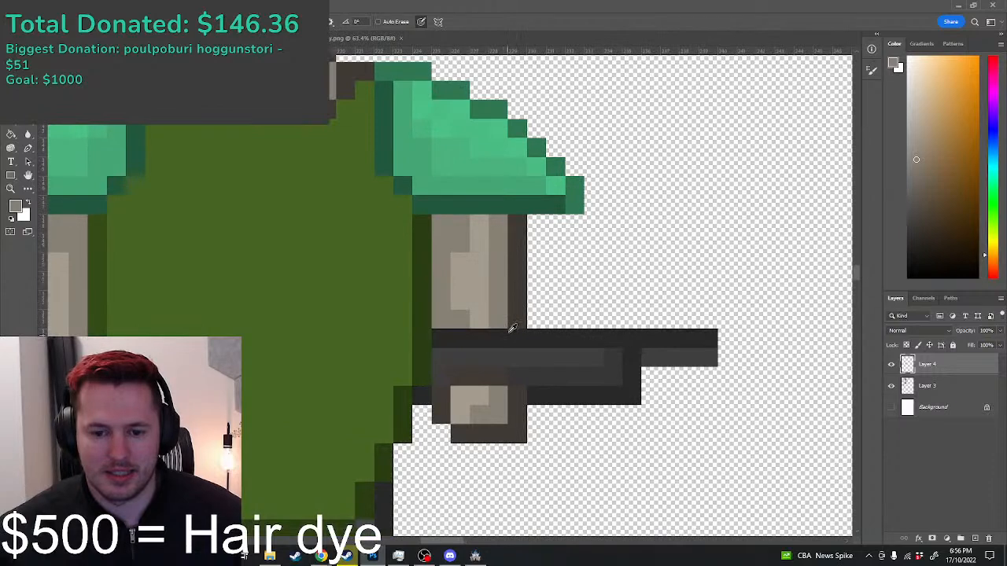
mouse_move(507, 330)
mouse_down()
mouse_move(496, 353)
mouse_move(467, 371)
mouse_move(477, 355)
mouse_move(461, 408)
mouse_move(475, 396)
mouse_move(442, 338)
mouse_move(486, 351)
mouse_move(485, 361)
mouse_up()
alt+click(442, 389)
alt+click(448, 307)
scroll(472, 331, down, 5)
scroll(509, 344, up, 2)
alt+click(486, 327)
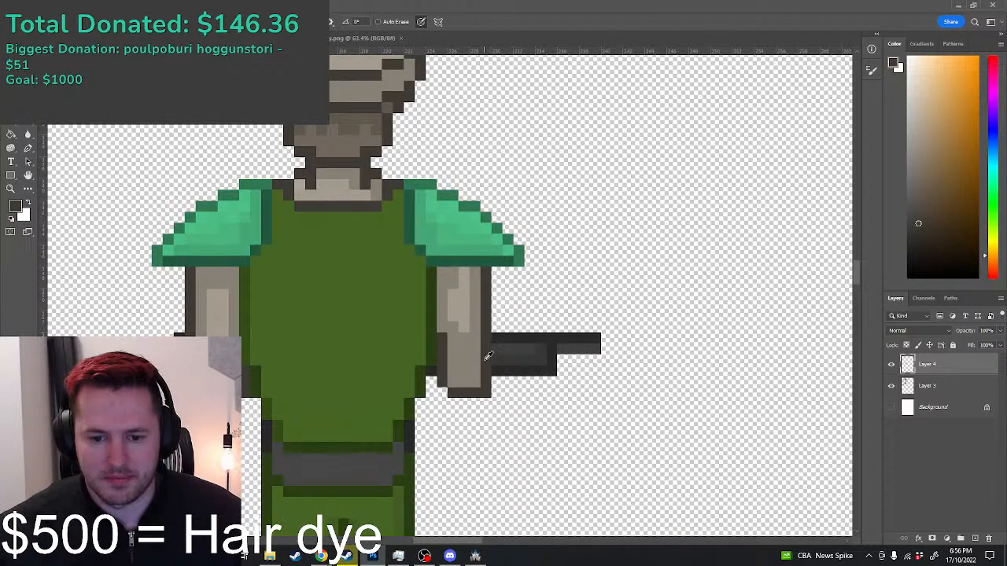
Step: Copy the gun's rear end beside the left arm onto a new layer and move it to the empty area right of the sprite
scroll(487, 355, down, 4)
scroll(521, 454, up, 3)
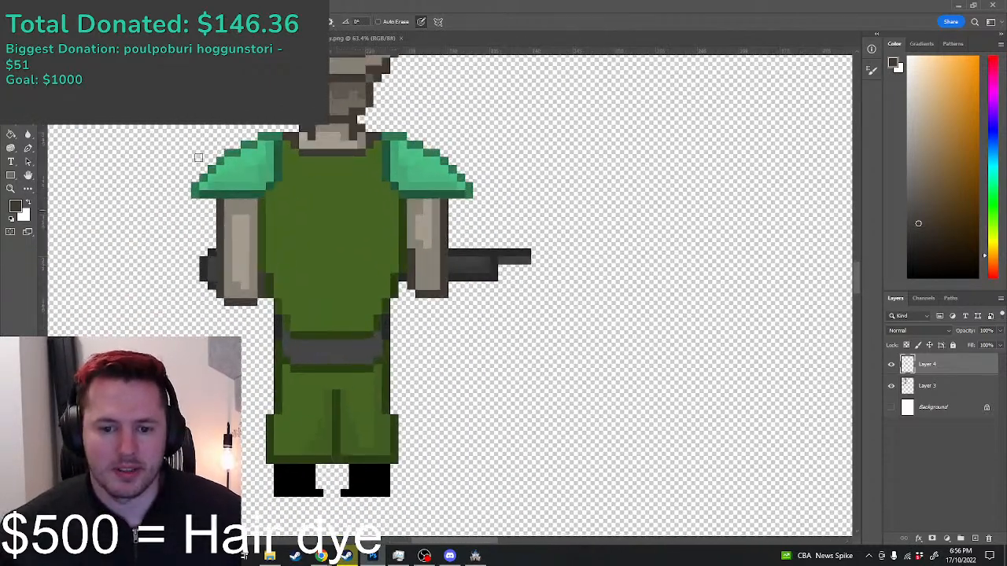
key(m)
drag(158, 224, 214, 335)
key(ctrl+j)
key(ctrl+t)
drag(207, 271, 705, 269)
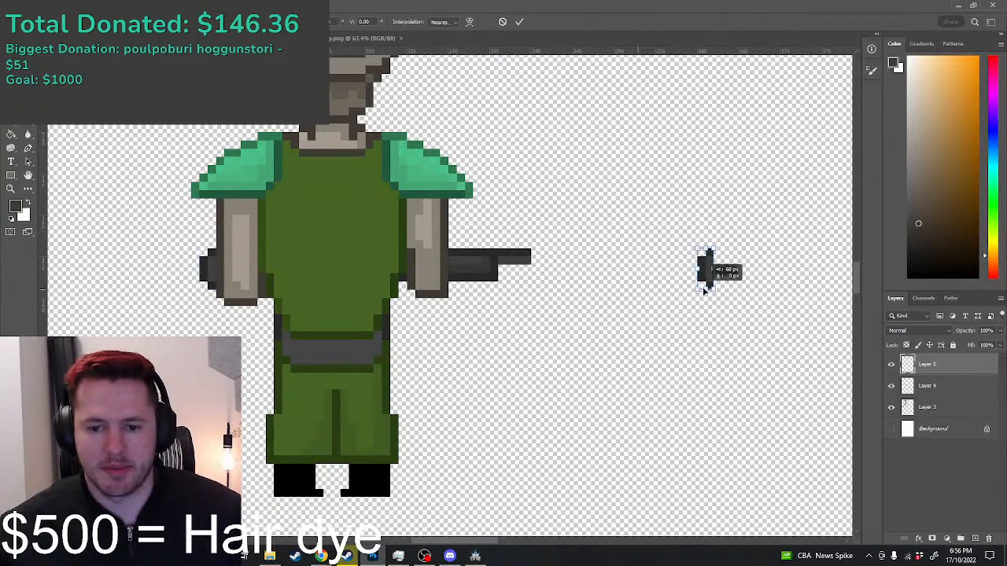
key(Return)
Step: Delete the original gun end beside the left arm from Layer 4
drag(184, 240, 213, 305)
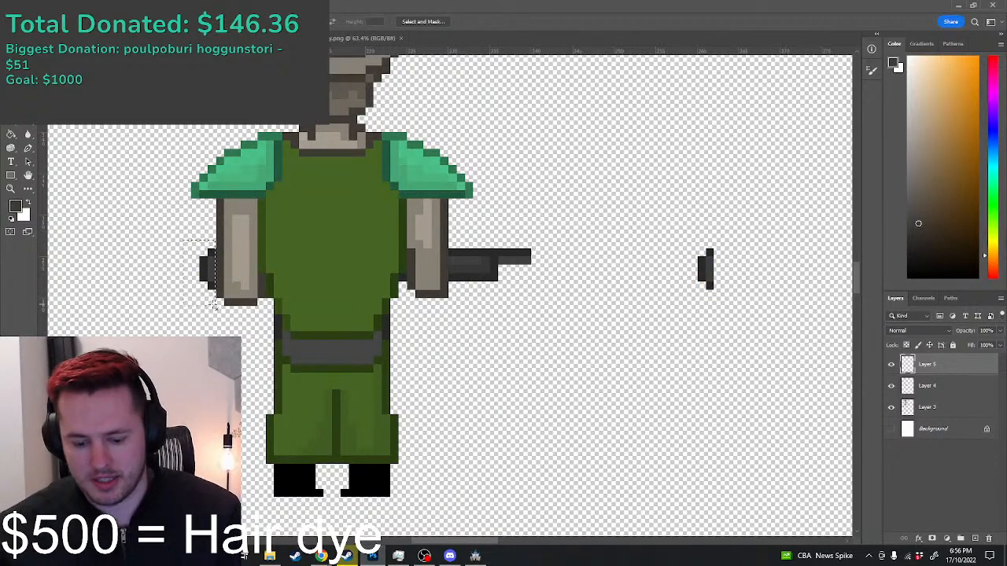
click(931, 386)
key(Delete)
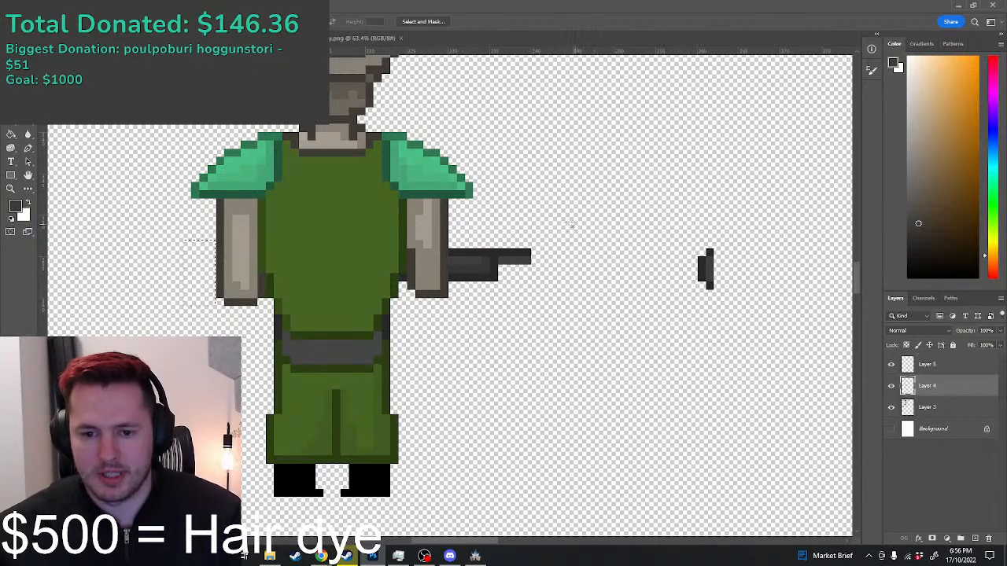
drag(564, 216, 452, 289)
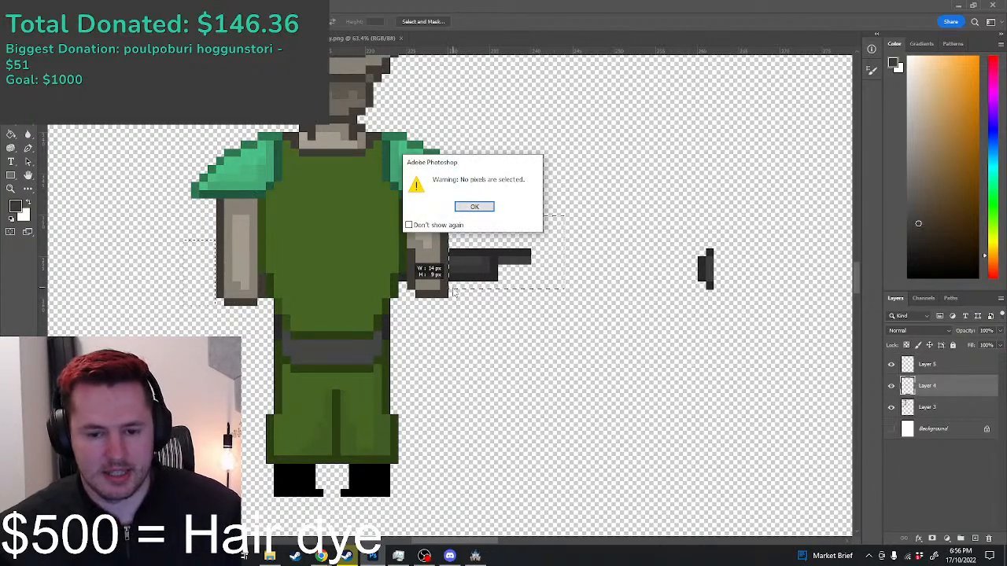
click(475, 206)
Step: Copy the gun barrel beside the right arm onto a new layer, flip it horizontally and place it against the left arm
drag(555, 224, 451, 321)
key(ctrl+j)
key(ctrl+t)
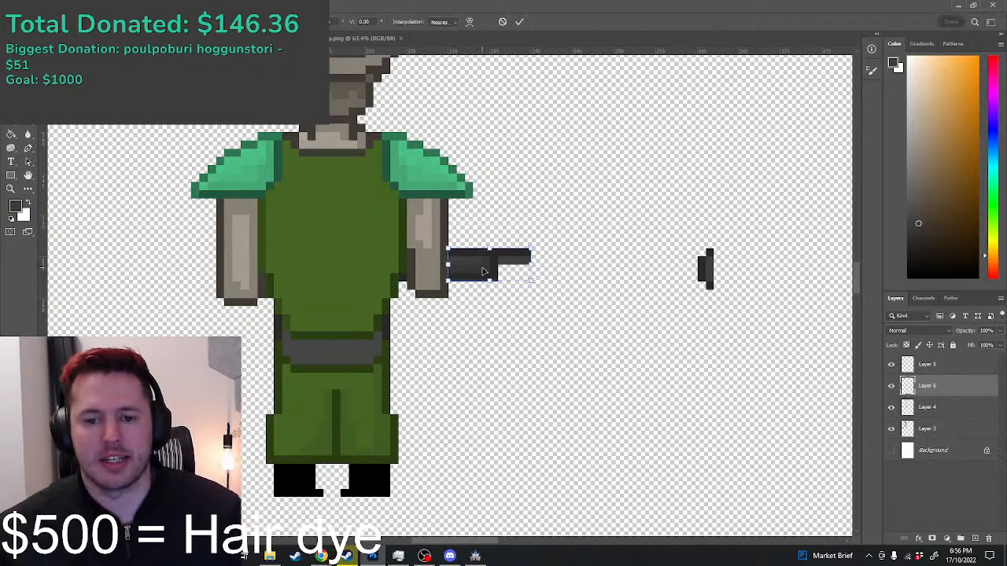
right_click(483, 269)
click(513, 475)
drag(481, 267, 156, 270)
key(Return)
Step: Delete the original gun barrel beside the right arm from Layer 4 and clear the selection
drag(572, 217, 448, 297)
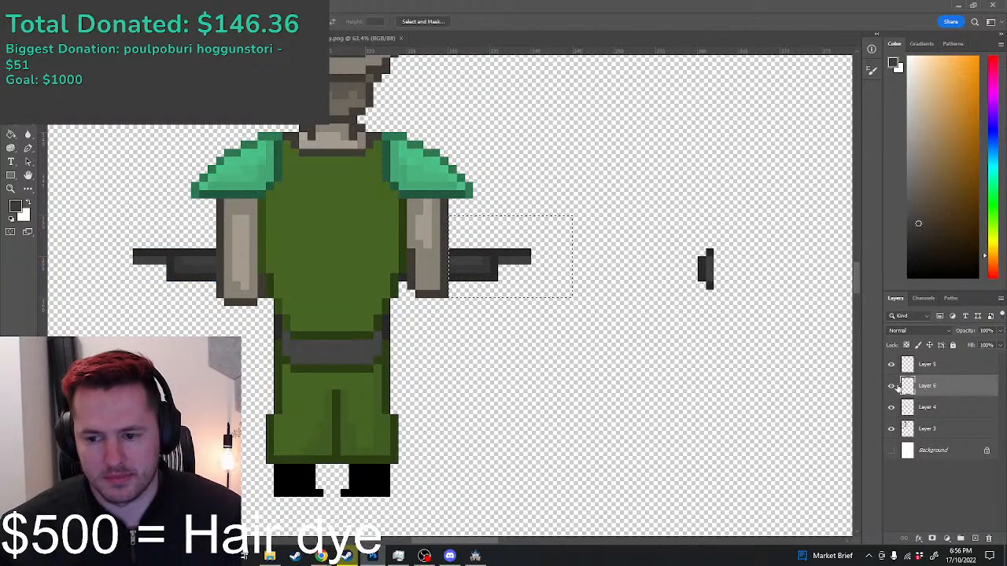
click(931, 408)
key(Delete)
click(943, 365)
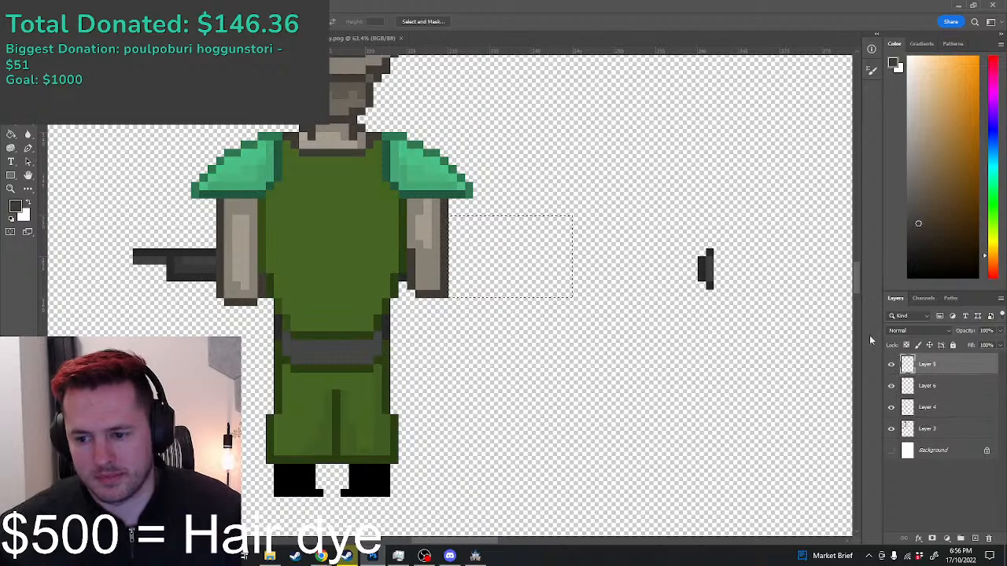
click(927, 387)
key(ctrl+t)
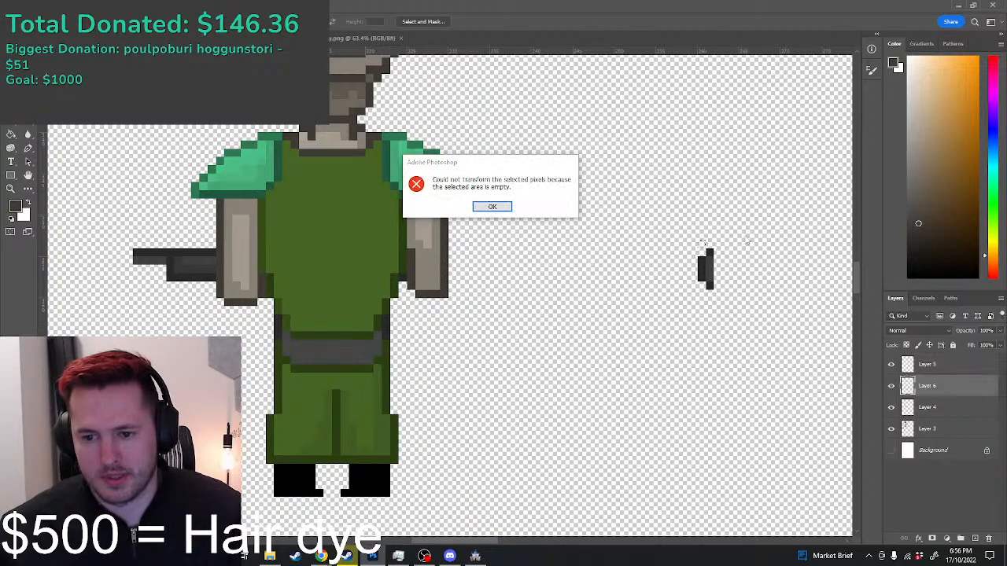
click(493, 207)
key(ctrl+d)
Step: Flip the gun's rear end on Layer 5 horizontally and place it against the right arm's outer edge
key(ctrl+t)
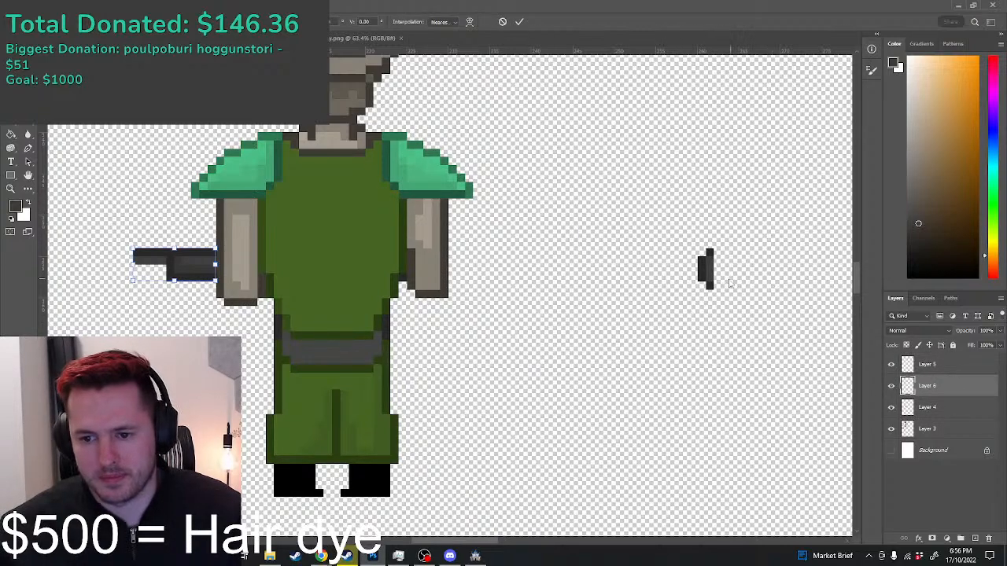
key(Return)
click(944, 365)
key(ctrl+t)
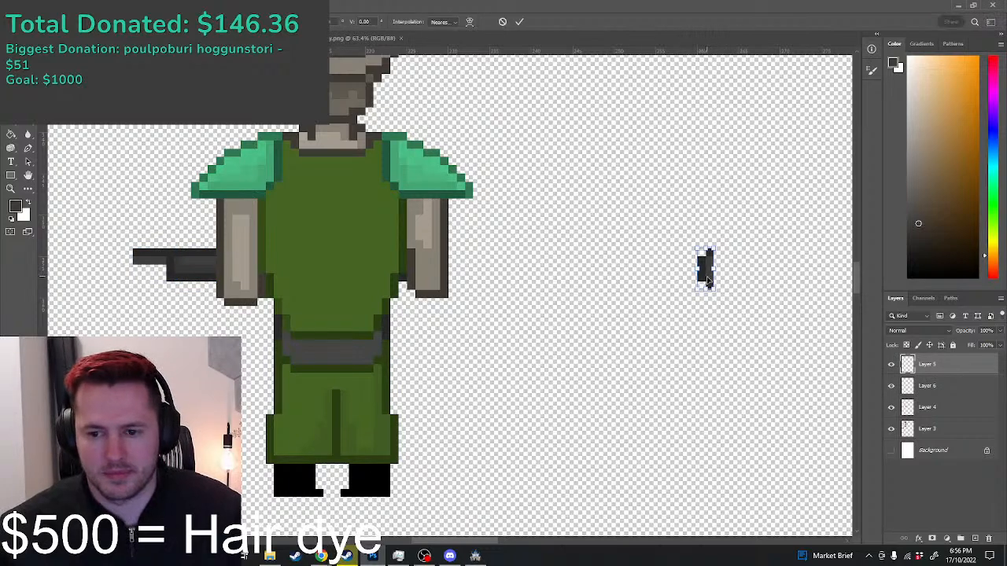
right_click(706, 280)
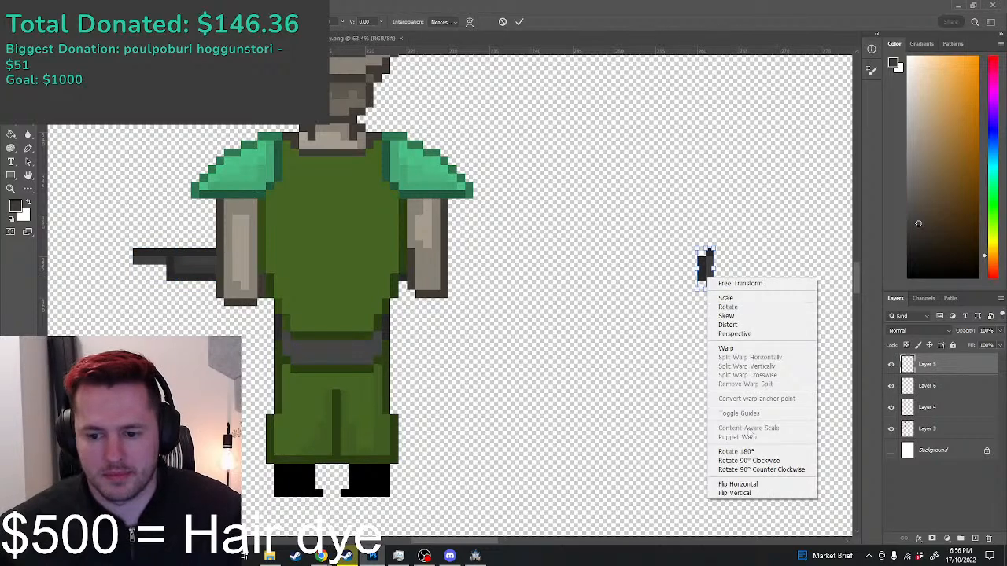
click(749, 484)
drag(700, 281, 451, 281)
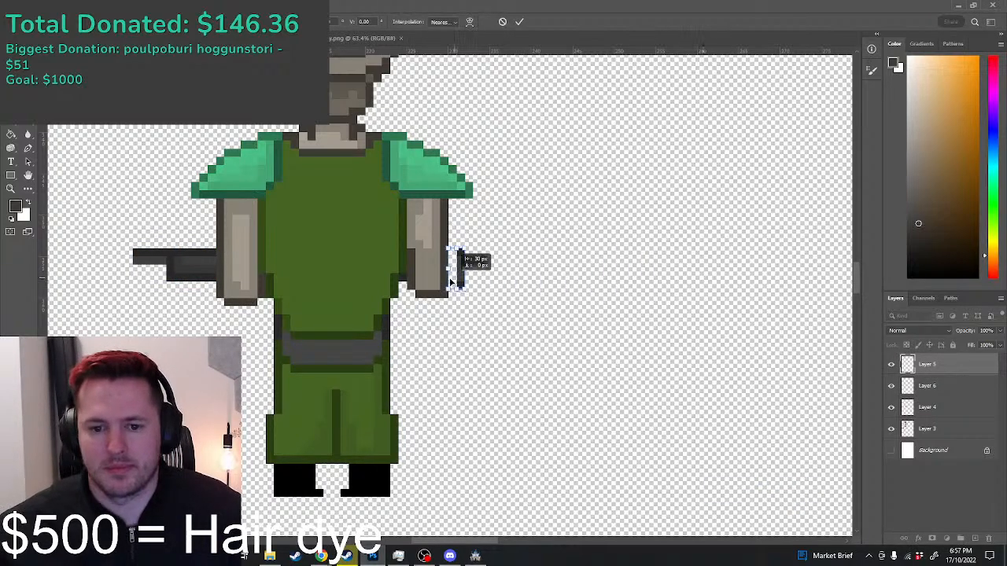
key(Return)
Step: Compare the back-view rat holding the mirrored gun with the other sprites on the sheet
scroll(540, 257, down, 6)
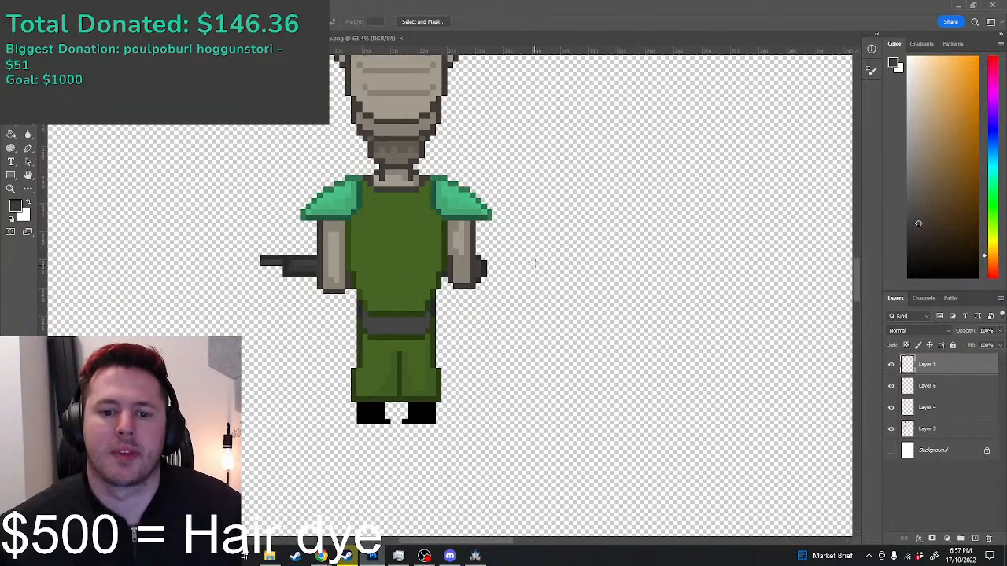
scroll(452, 157, up, 1)
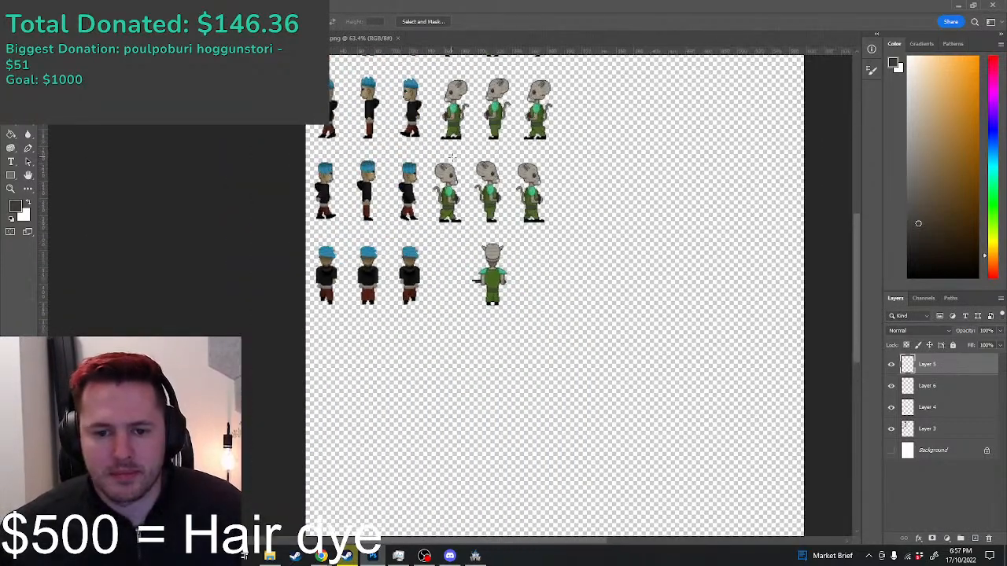
scroll(479, 263, up, 1)
scroll(511, 295, down, 2)
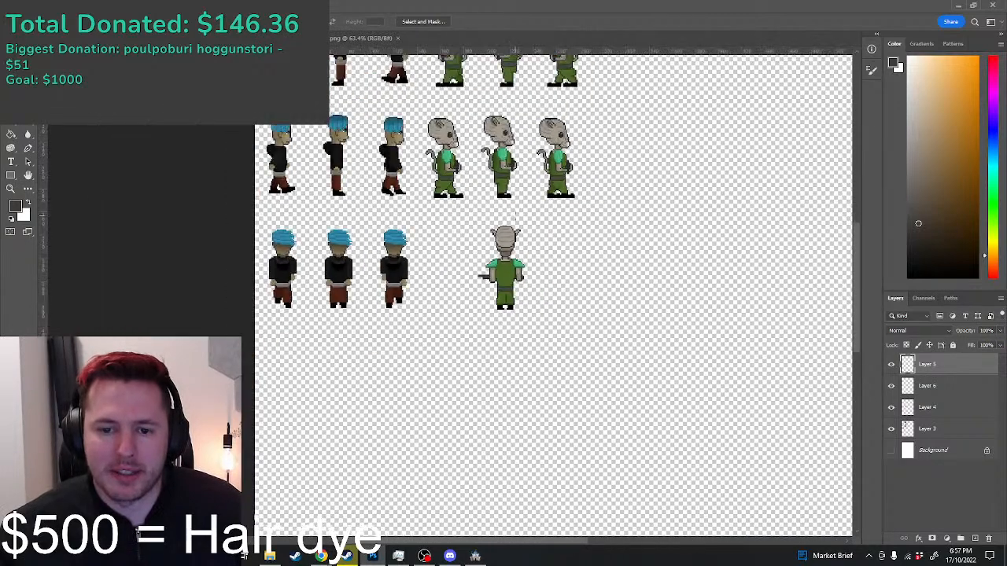
scroll(511, 294, up, 2)
scroll(501, 391, up, 1)
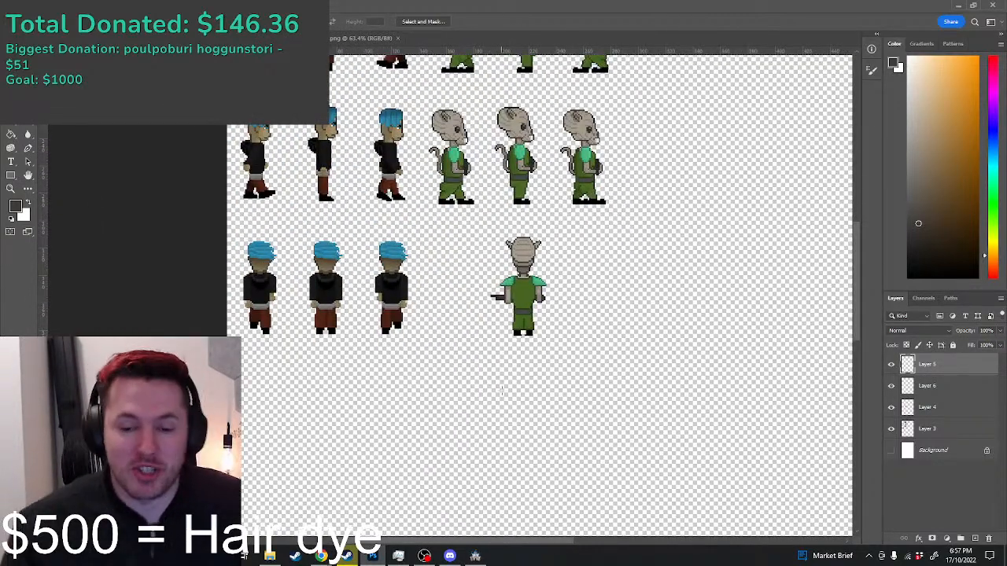
scroll(560, 318, up, 4)
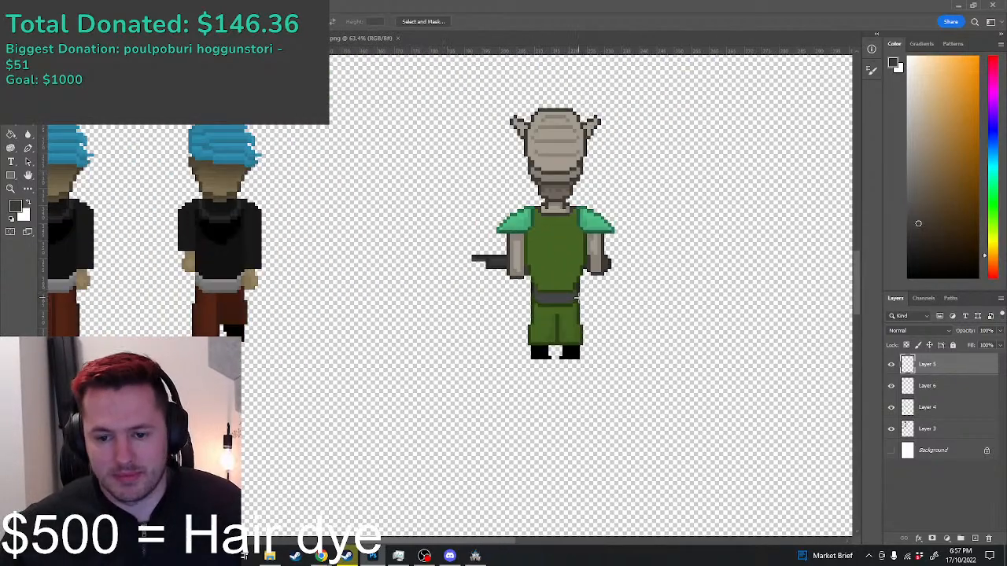
Step: Draw a horizontal seam across the middle of the back-view rat's vest with the Pencil in the vest's dark green outline colour
scroll(570, 329, down, 2)
scroll(569, 329, up, 5)
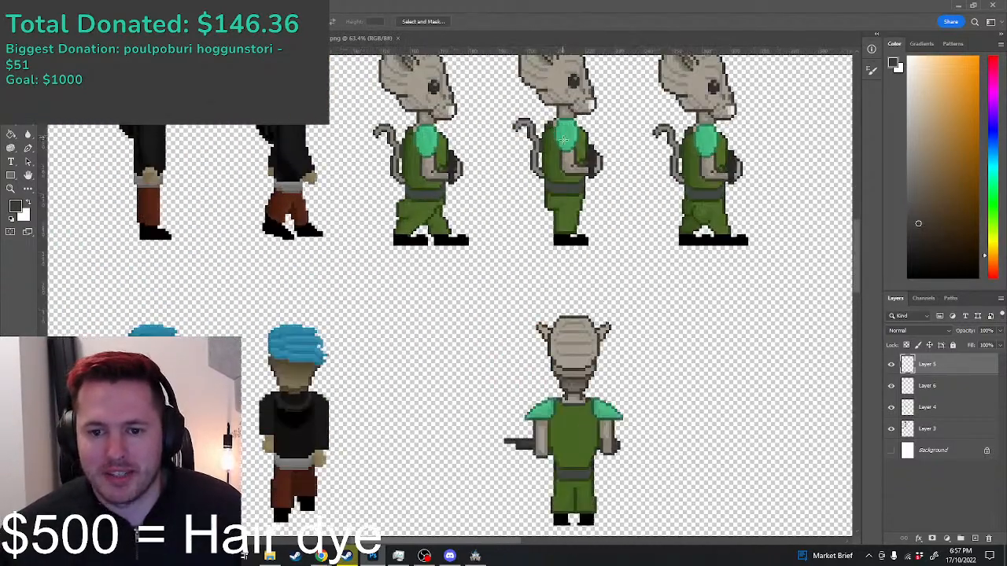
scroll(569, 331, down, 3)
key(b)
scroll(620, 333, up, 3)
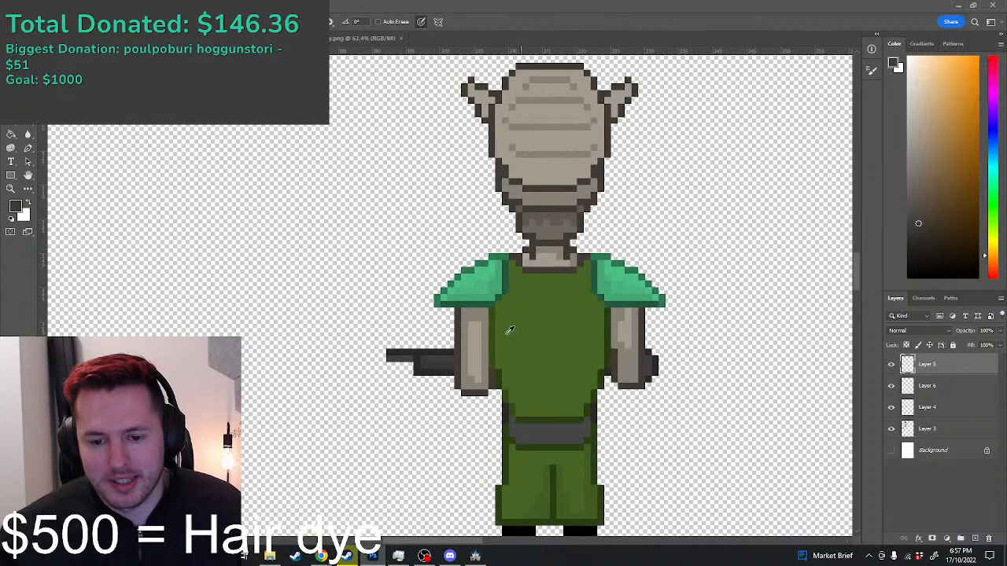
alt+click(495, 336)
mouse_move(496, 340)
mouse_down()
mouse_move(532, 351)
mouse_move(594, 344)
mouse_up()
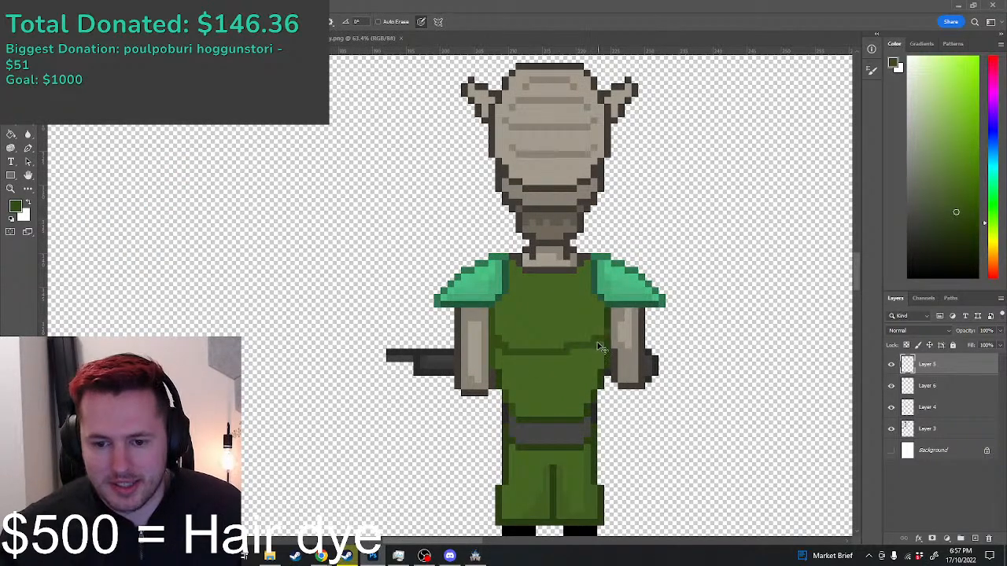
key(ctrl+z)
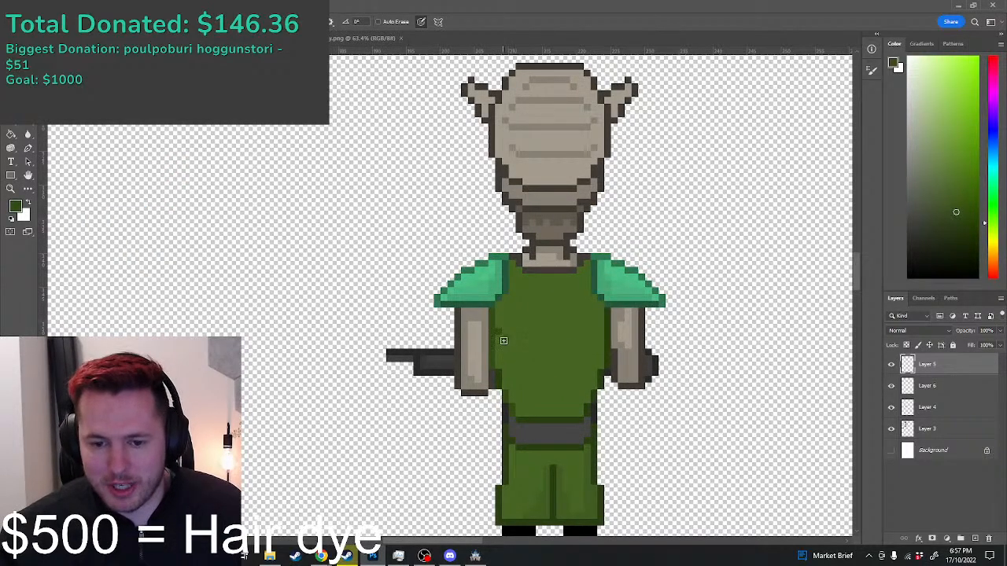
drag(520, 345, 567, 344)
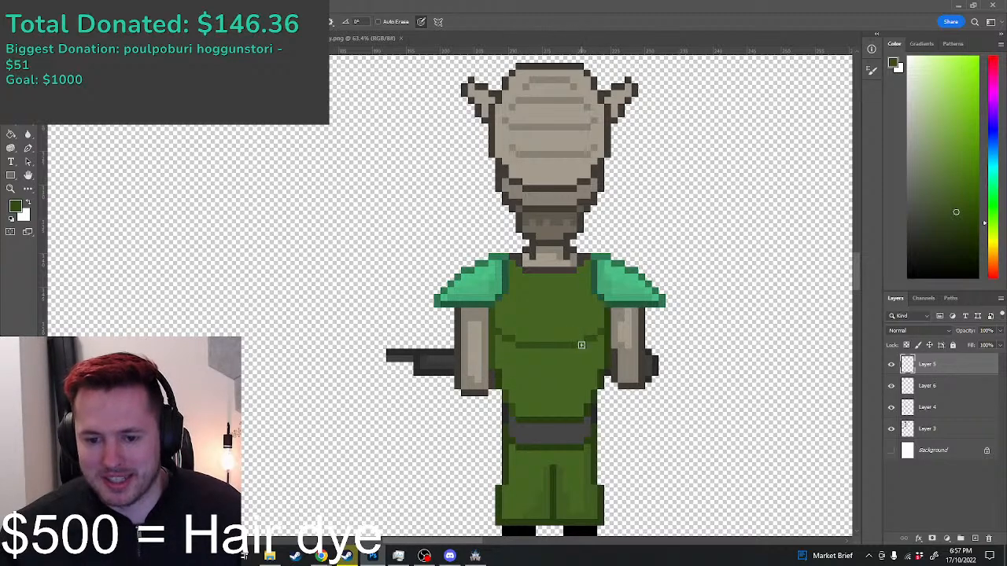
Step: Draw a second dark green seam across the lower vest, parallel to the first, and check it against the other sprites
scroll(573, 341, down, 5)
scroll(561, 358, up, 5)
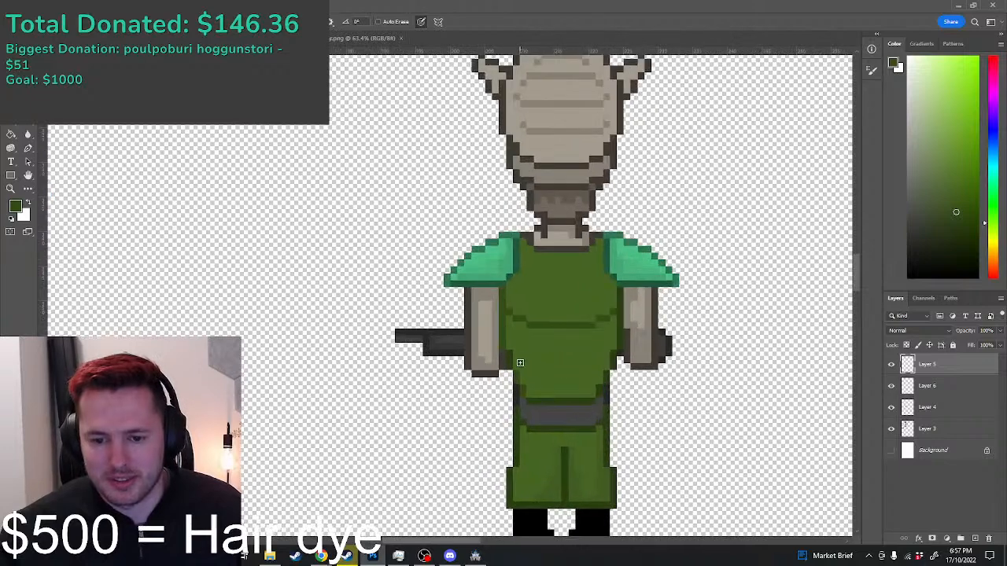
drag(552, 366, 589, 364)
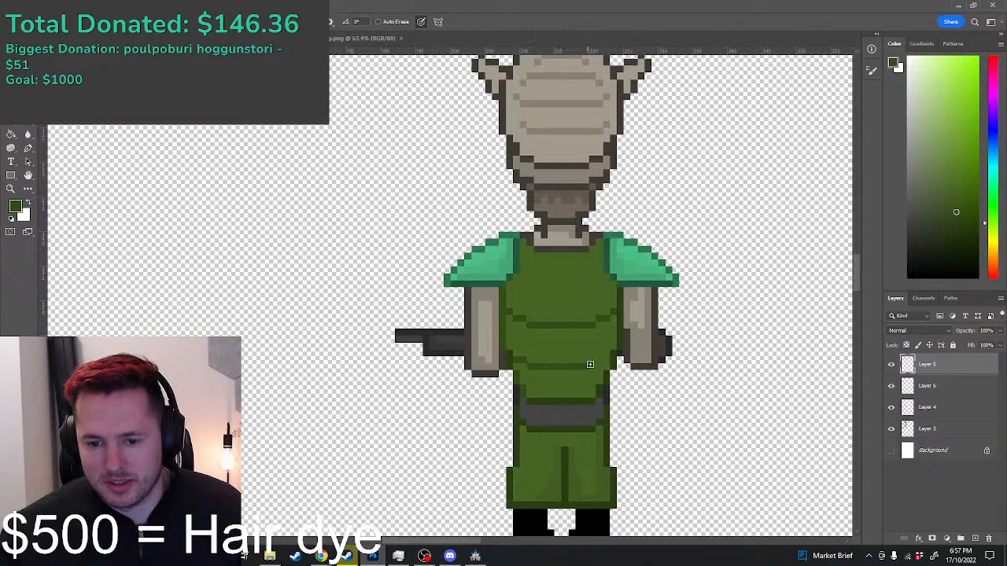
scroll(586, 365, down, 6)
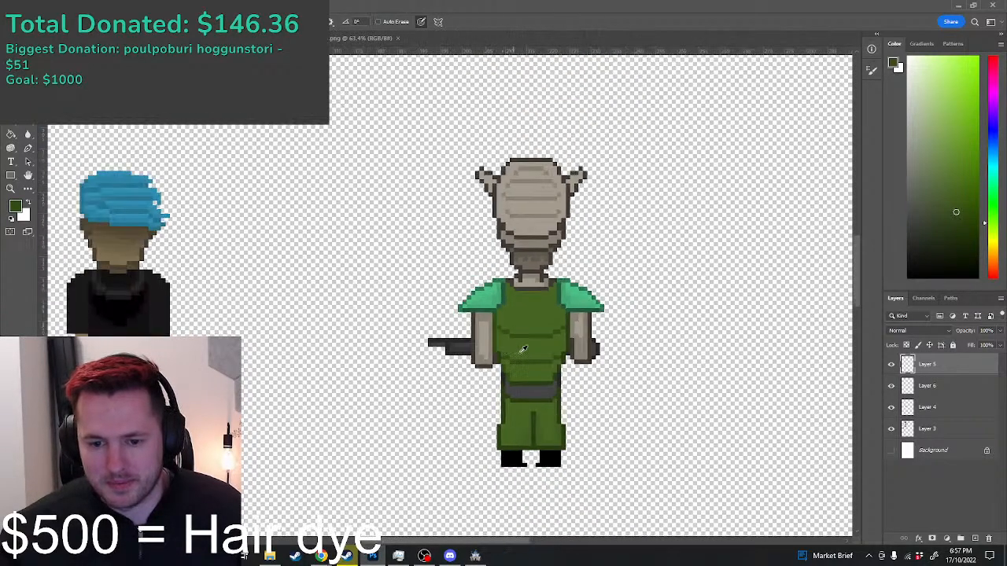
scroll(556, 360, up, 2)
scroll(559, 364, up, 5)
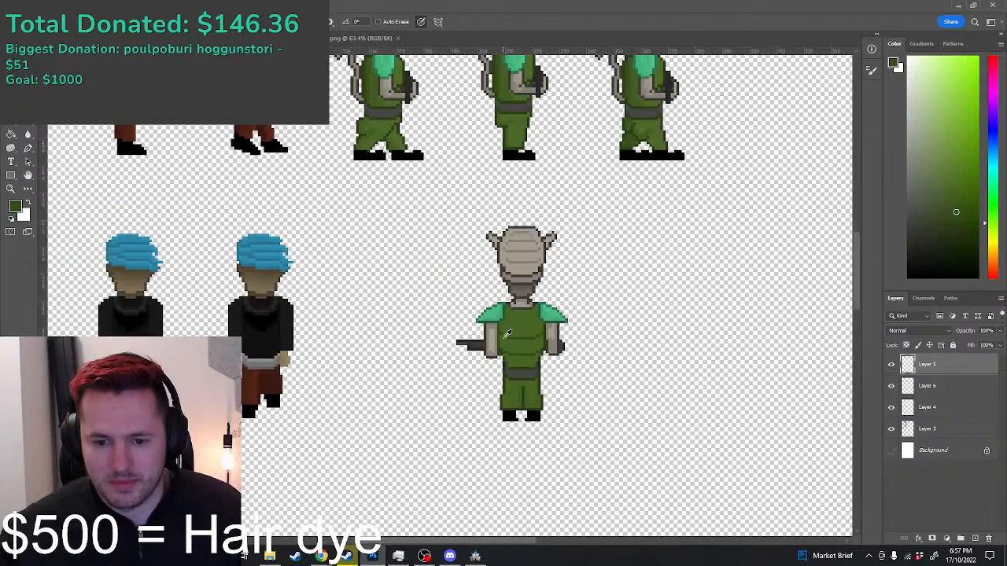
Step: Merge Layer 4, Layer 5 and Layer 6 into one layer
key(w)
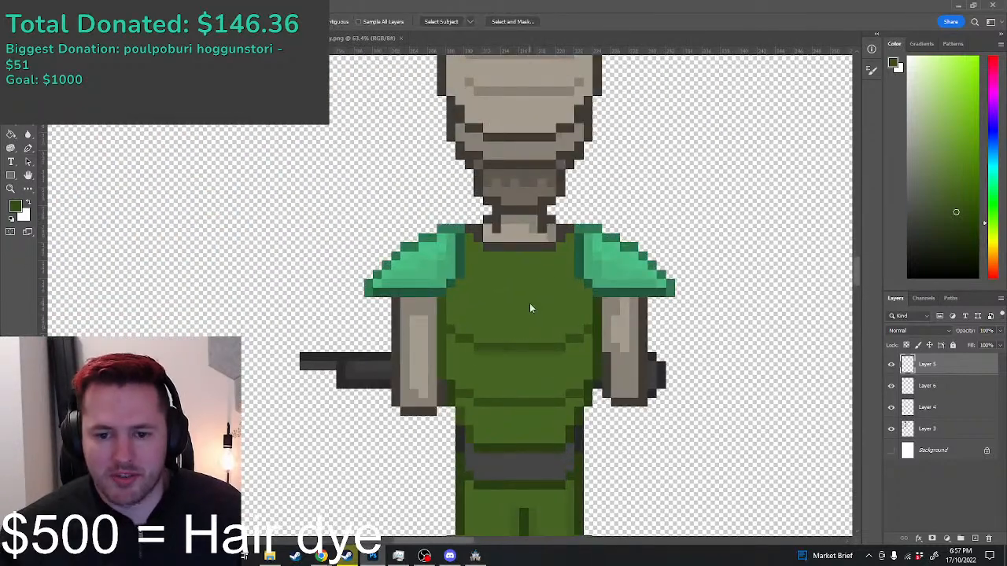
right_click(939, 405)
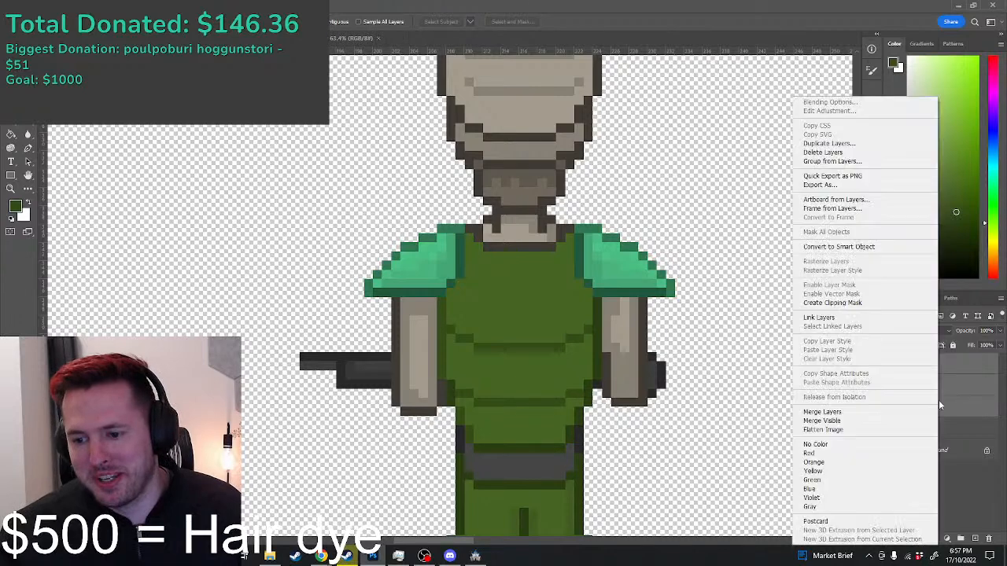
click(822, 411)
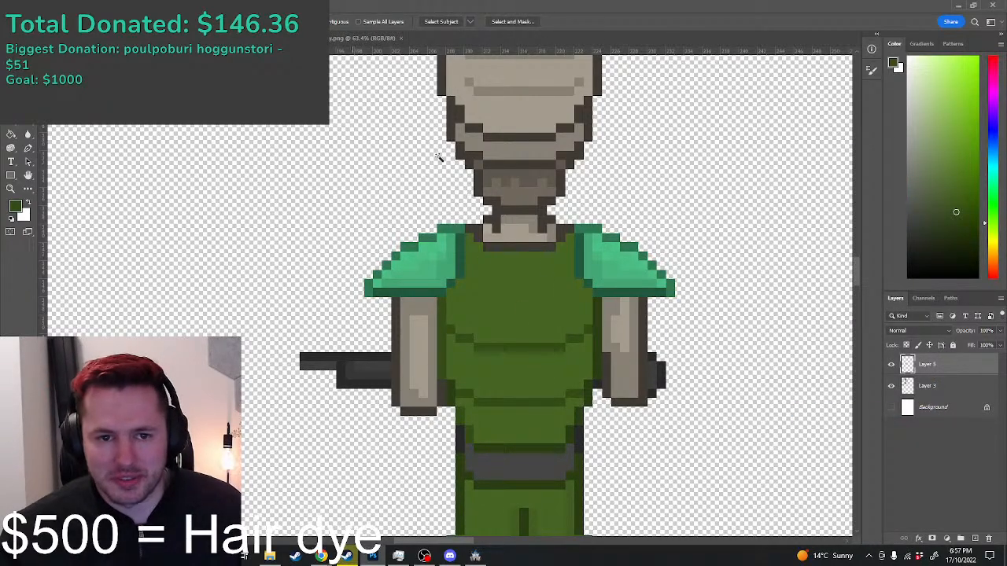
Step: Select the three green back panels of the vest with the Magic Wand and switch to the Brush tool
click(546, 288)
shift+click(534, 375)
shift+click(538, 417)
key(b)
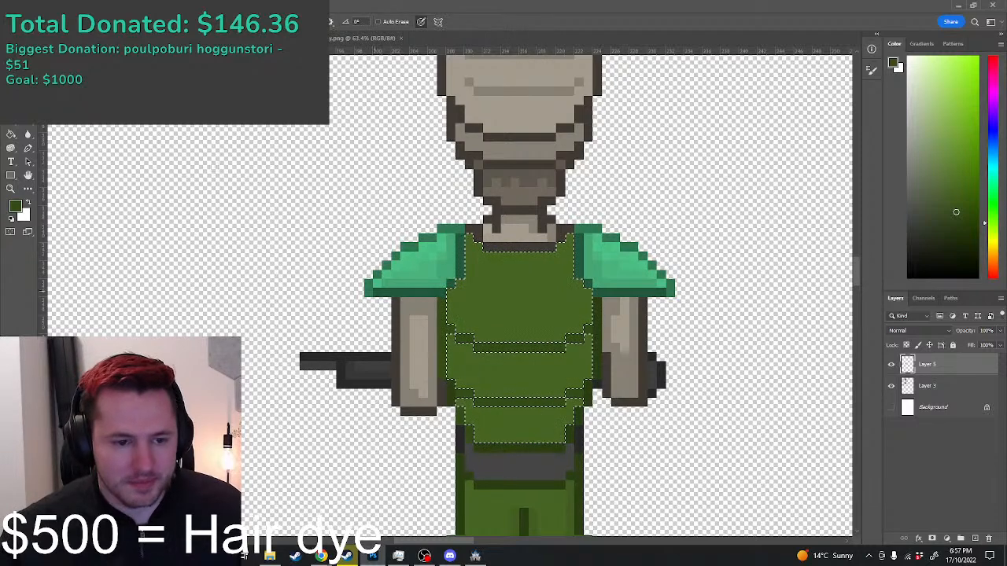
right_click(11, 108)
click(59, 107)
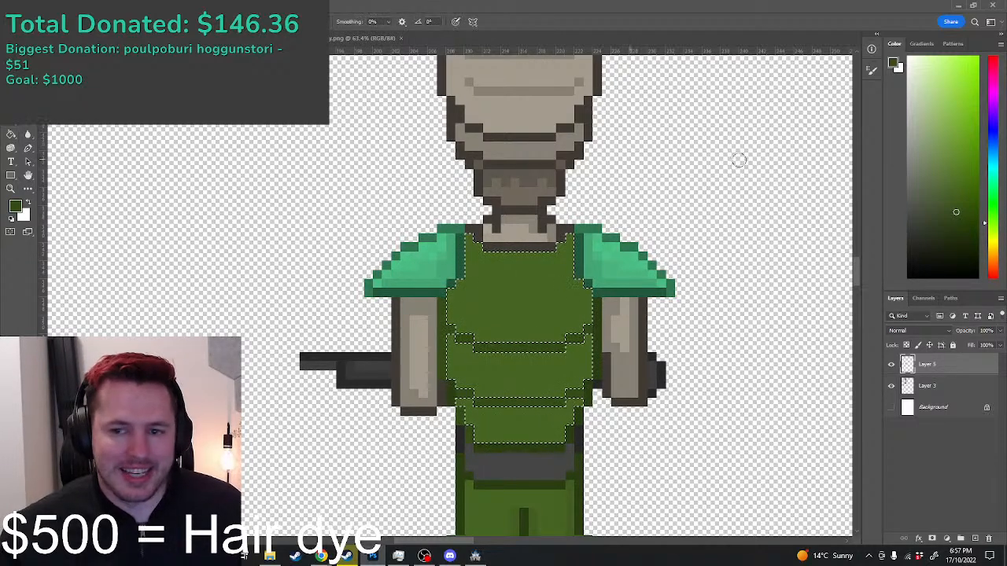
Step: Shade the vest panels along their right edge in black with a smaller Soft Round brush, undoing strokes that are too heavy
key(d)
right_click(647, 297)
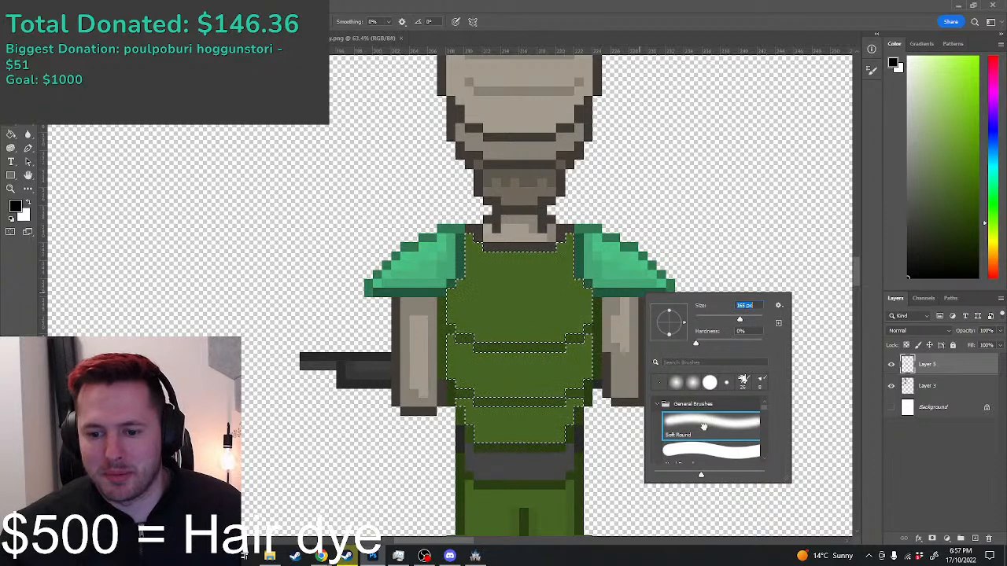
key(alt+BackSpace)
key(ctrl+z)
right_click(617, 292)
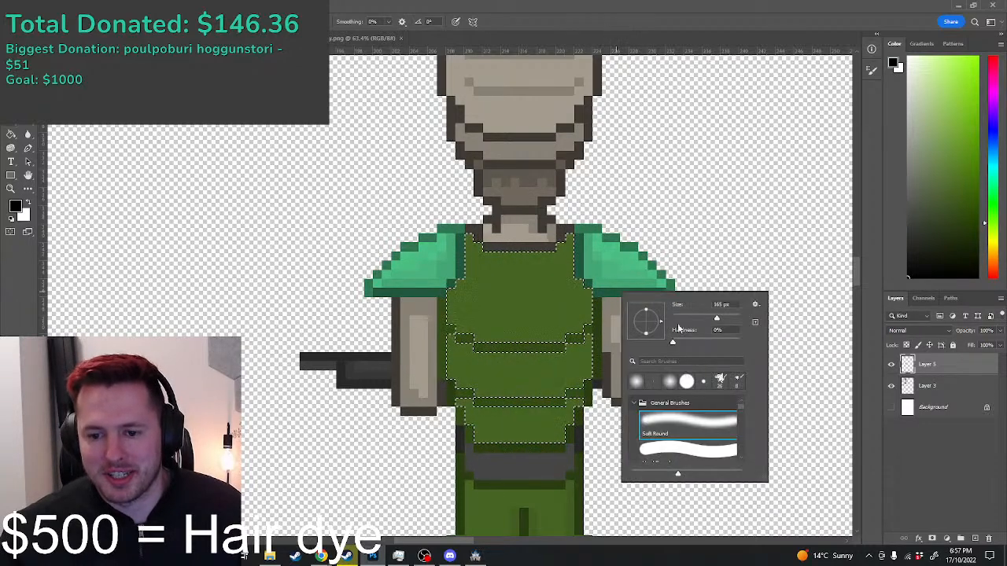
click(677, 318)
mouse_move(590, 245)
mouse_down()
mouse_move(606, 452)
mouse_move(586, 211)
mouse_move(559, 226)
mouse_move(563, 252)
mouse_up()
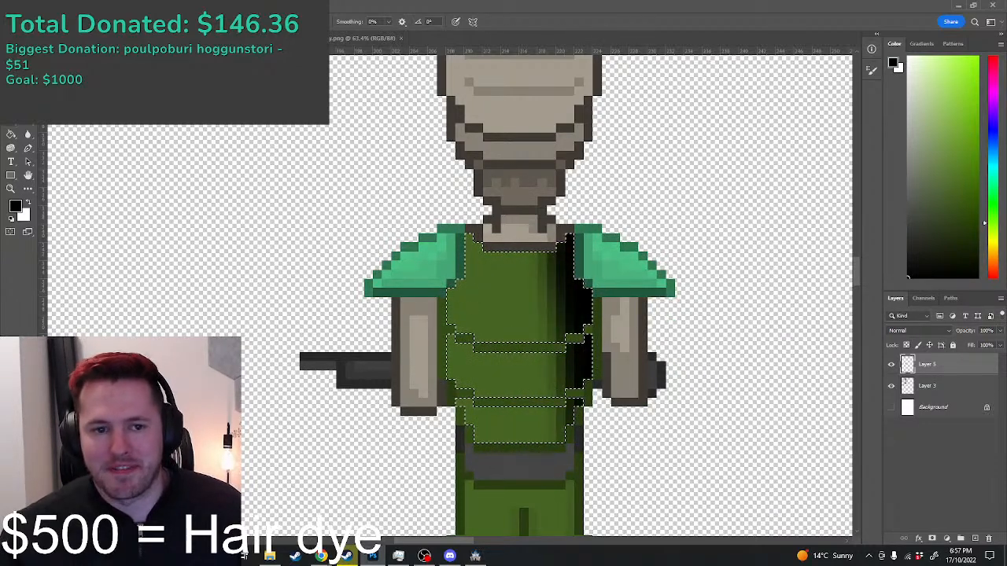
key(ctrl+z)
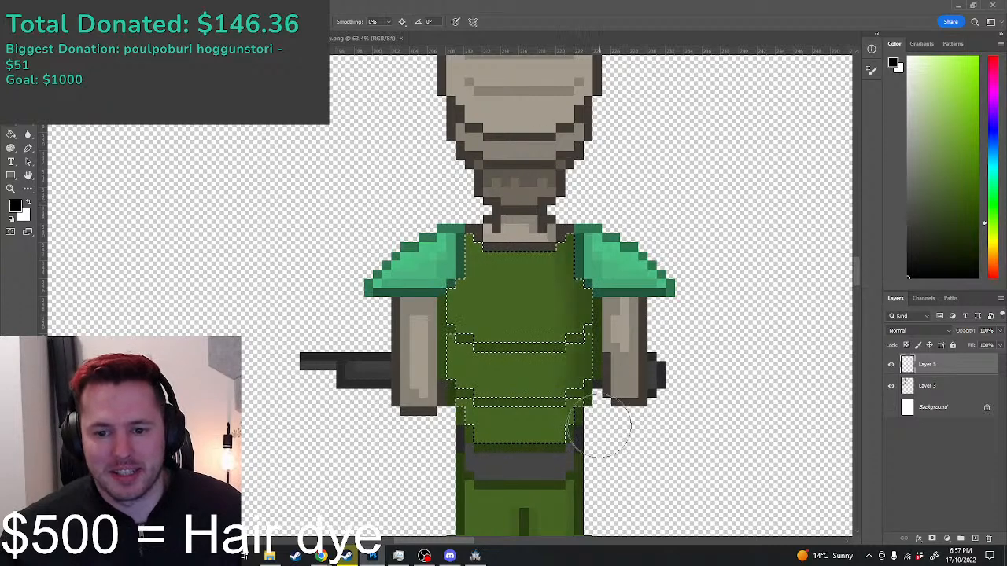
mouse_move(574, 440)
mouse_down()
mouse_move(591, 307)
mouse_move(616, 266)
mouse_up()
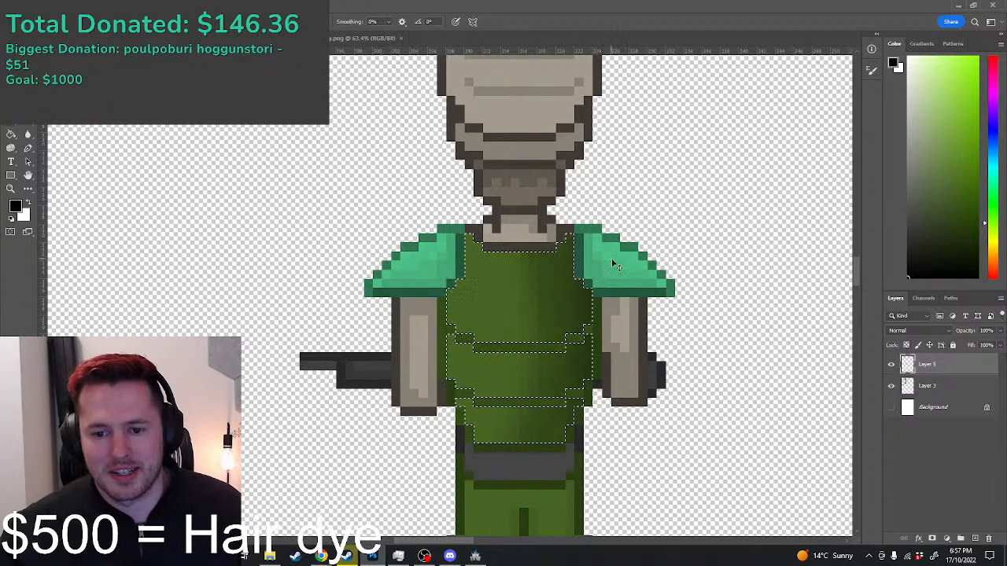
key(ctrl+z)
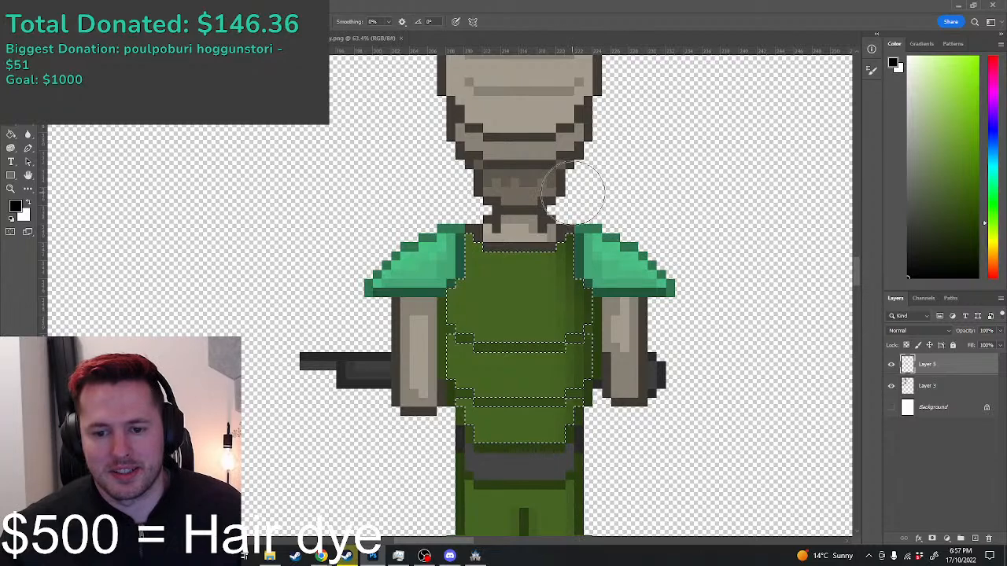
Step: Clear the selection around the vest panels and check the shading on the whole sprite
click(28, 52)
click(341, 187)
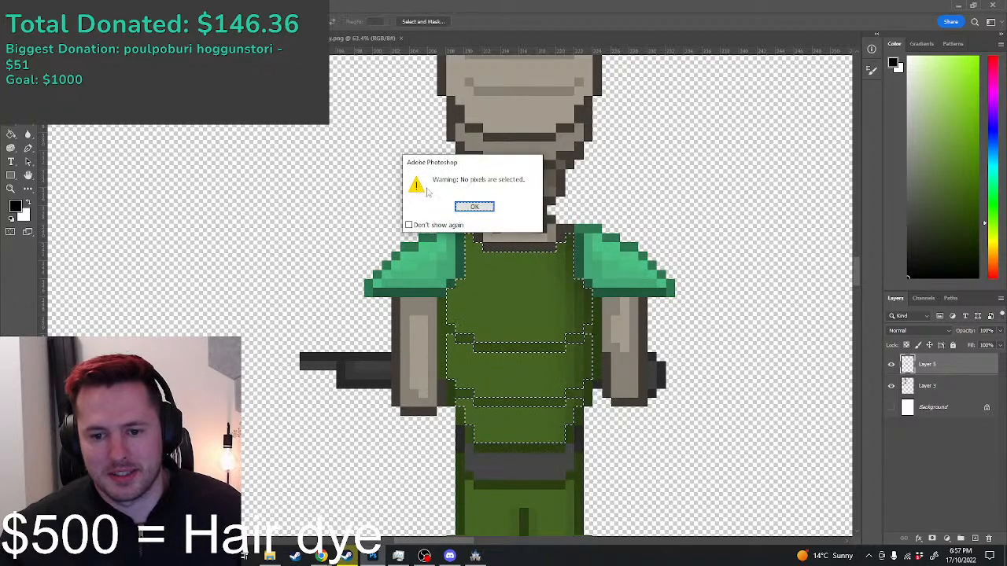
click(472, 207)
click(423, 199)
scroll(254, 147, down, 5)
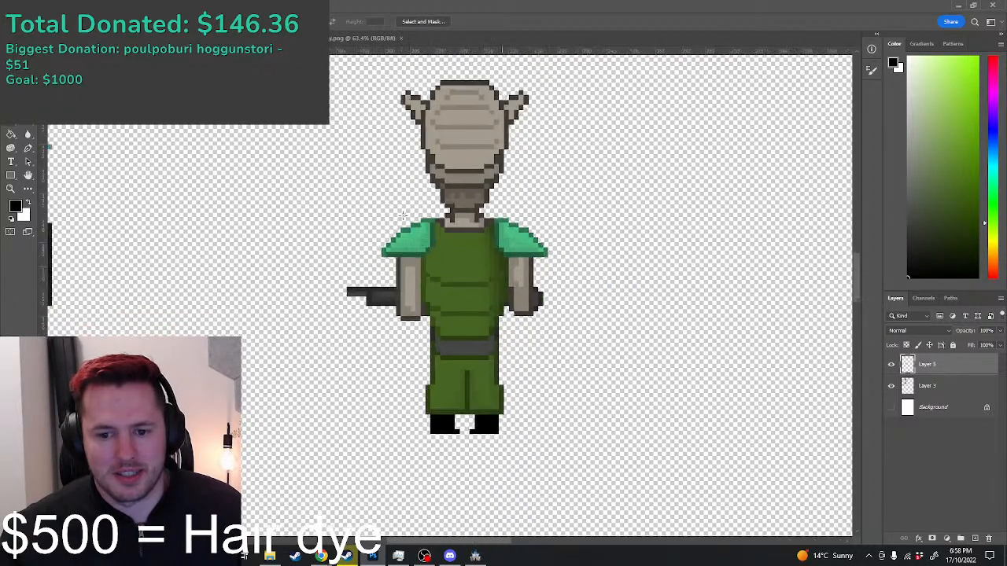
scroll(283, 231, up, 5)
scroll(222, 228, up, 2)
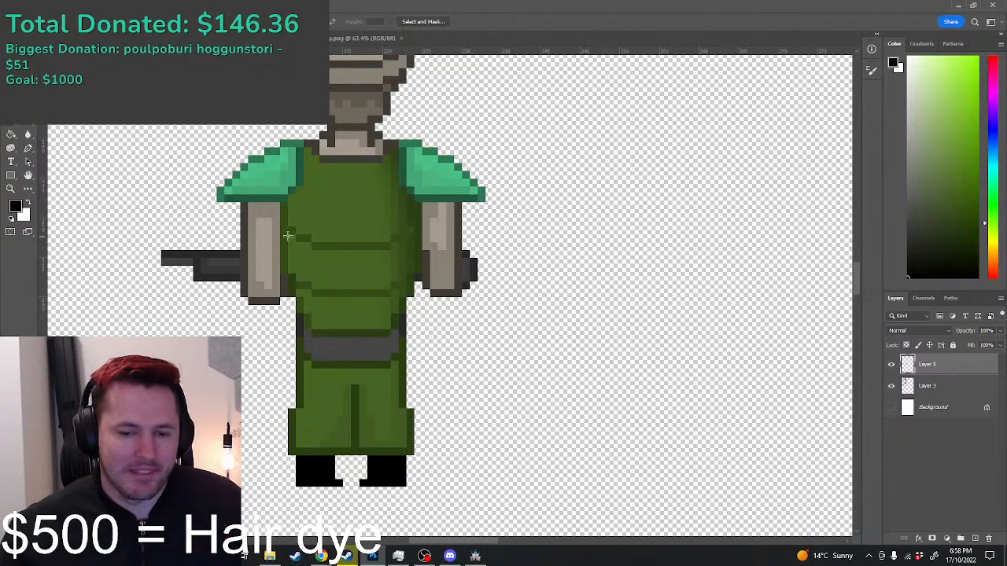
scroll(288, 236, down, 3)
scroll(236, 262, up, 2)
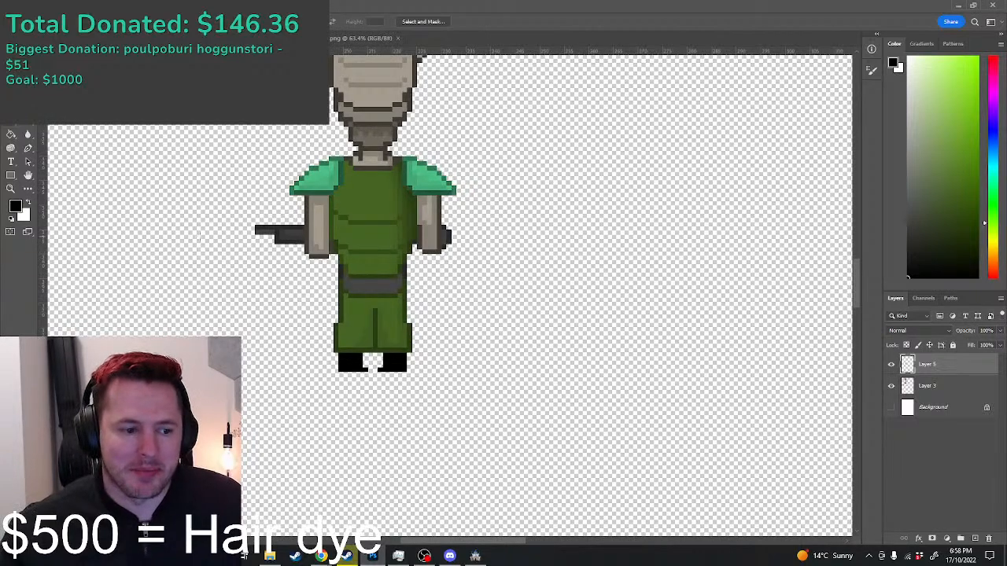
Step: Switch back to the Pencil tool and compare the shaded back-view rat with the other sprites on the sheet
click(11, 120)
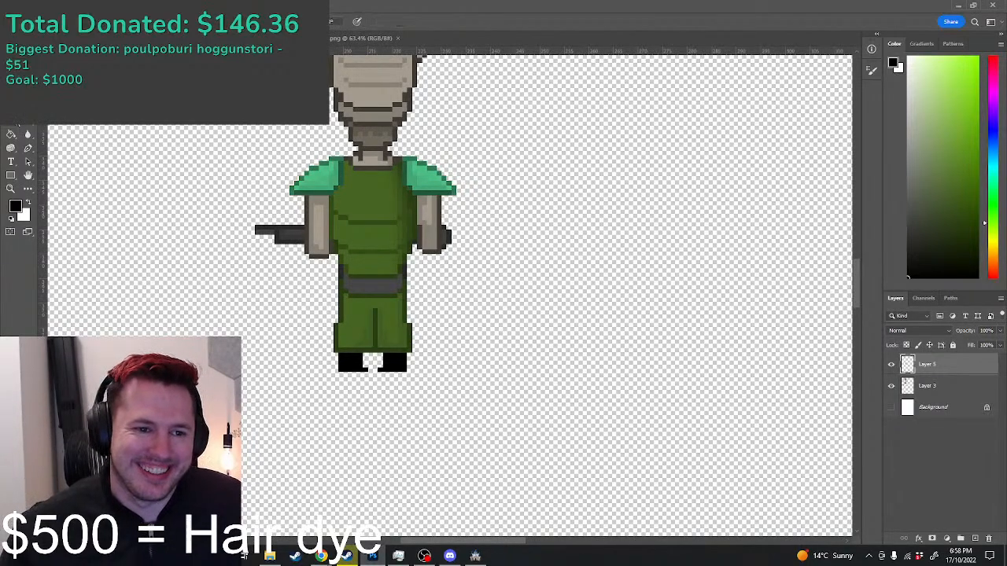
right_click(11, 107)
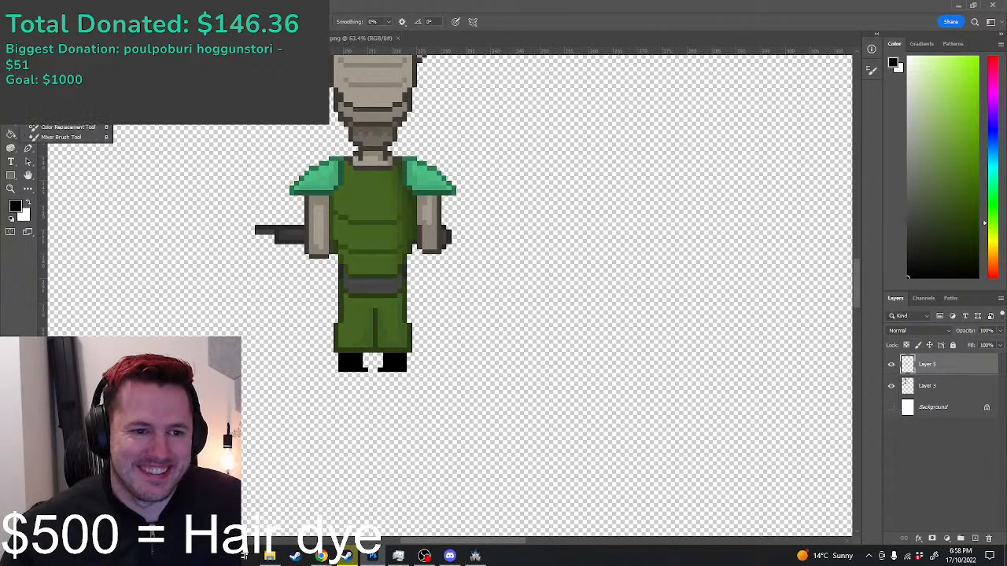
click(59, 118)
mouse_move(415, 167)
mouse_down()
mouse_move(476, 213)
mouse_move(421, 158)
mouse_up()
key(ctrl+z)
scroll(442, 330, down, 2)
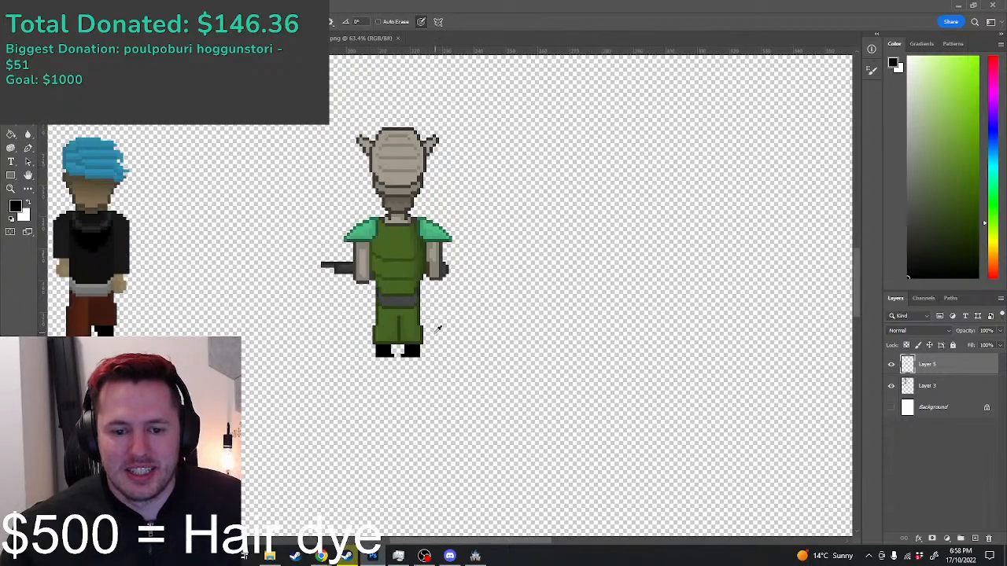
scroll(437, 329, down, 2)
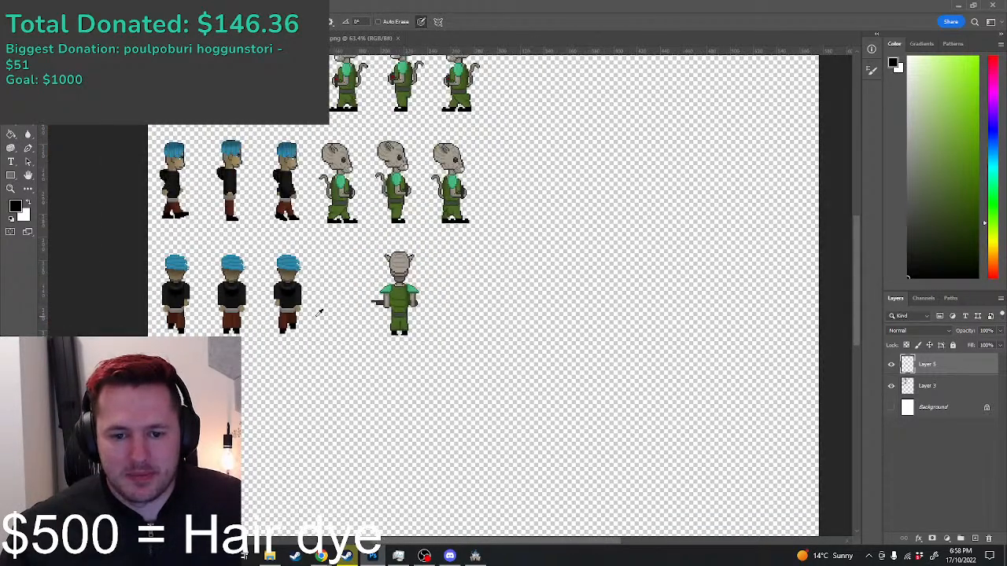
scroll(345, 311, up, 1)
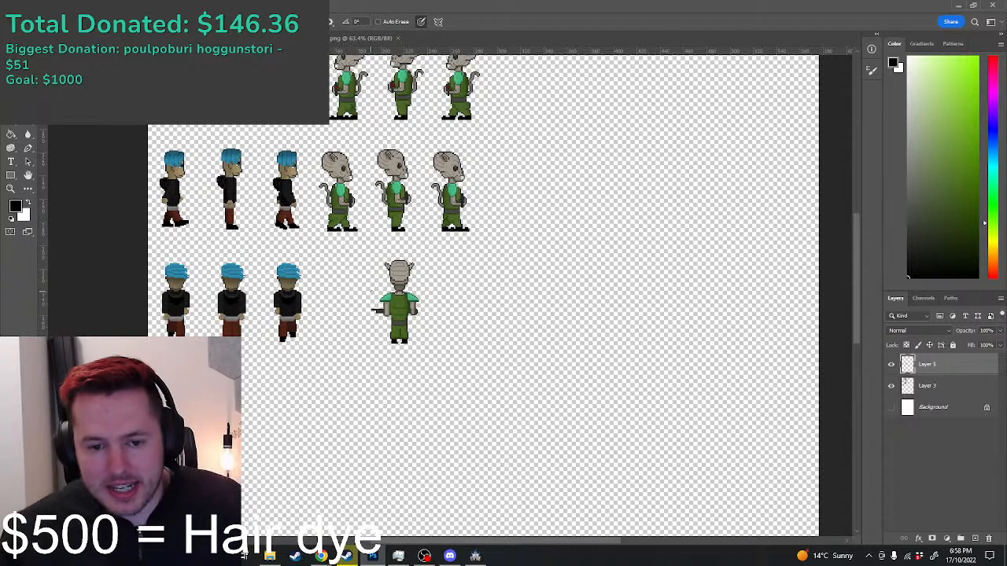
scroll(376, 305, up, 5)
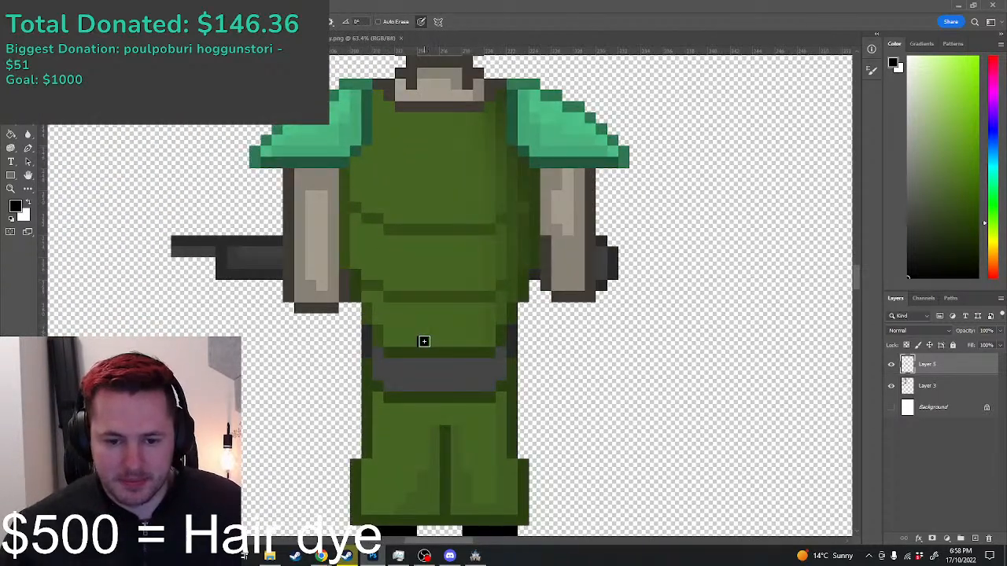
Step: Draw the tail's base as two parallel vertical lines rising from the belt in the arm's dark brown outline colour
drag(424, 342, 429, 346)
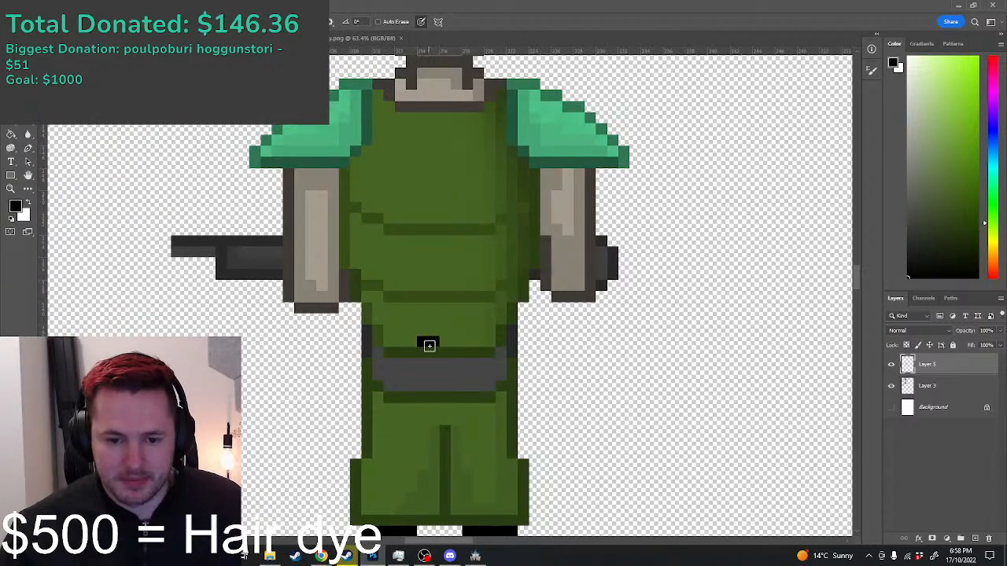
key(ctrl+z)
alt+click(318, 305)
click(426, 343)
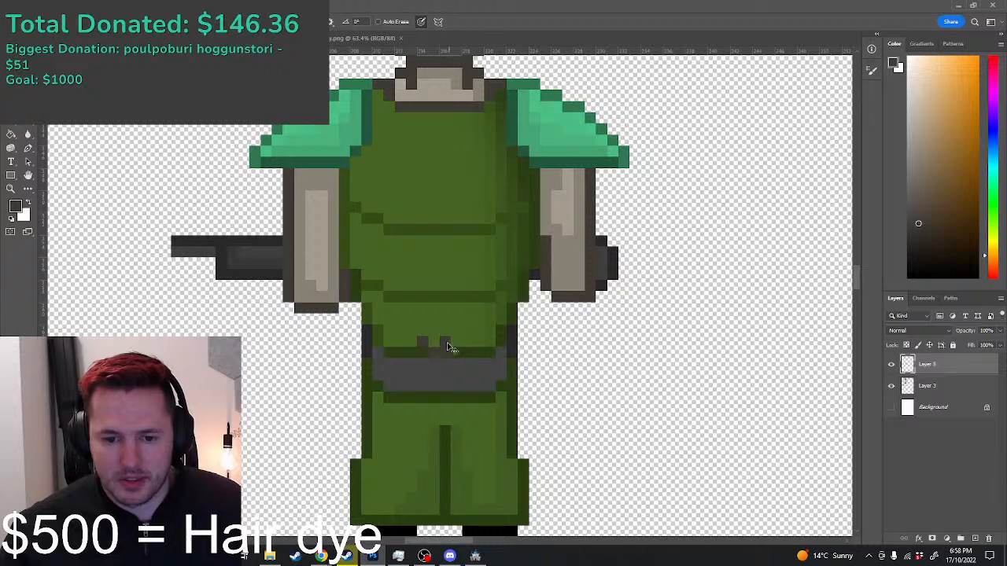
click(445, 342)
mouse_move(422, 340)
mouse_down()
mouse_move(421, 308)
mouse_move(446, 327)
mouse_move(444, 302)
mouse_up()
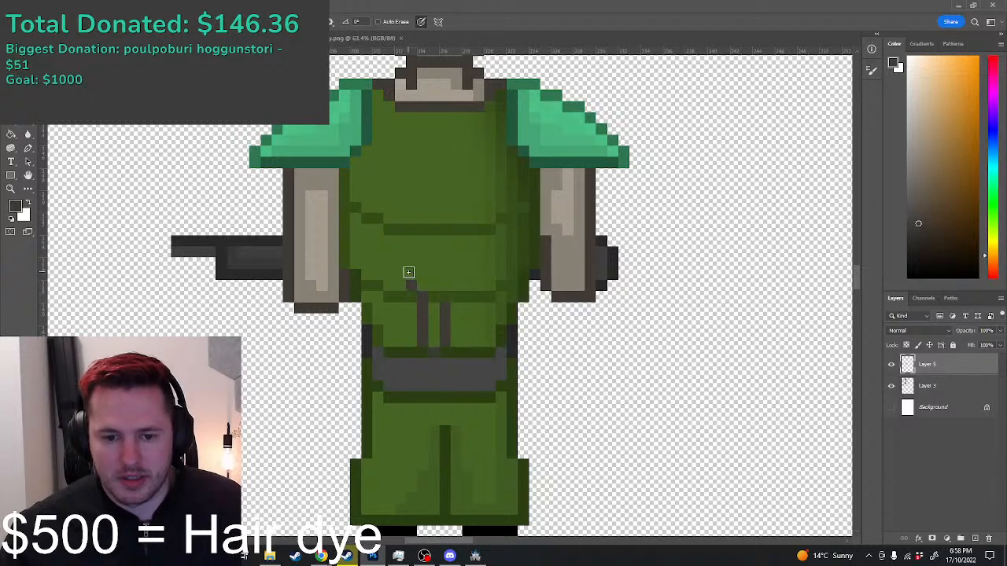
Step: Outline the tail in dark brown, winding up the back from its base and ending in a tip above the right shoulder
mouse_move(408, 272)
mouse_down()
mouse_move(392, 233)
mouse_move(399, 189)
mouse_up()
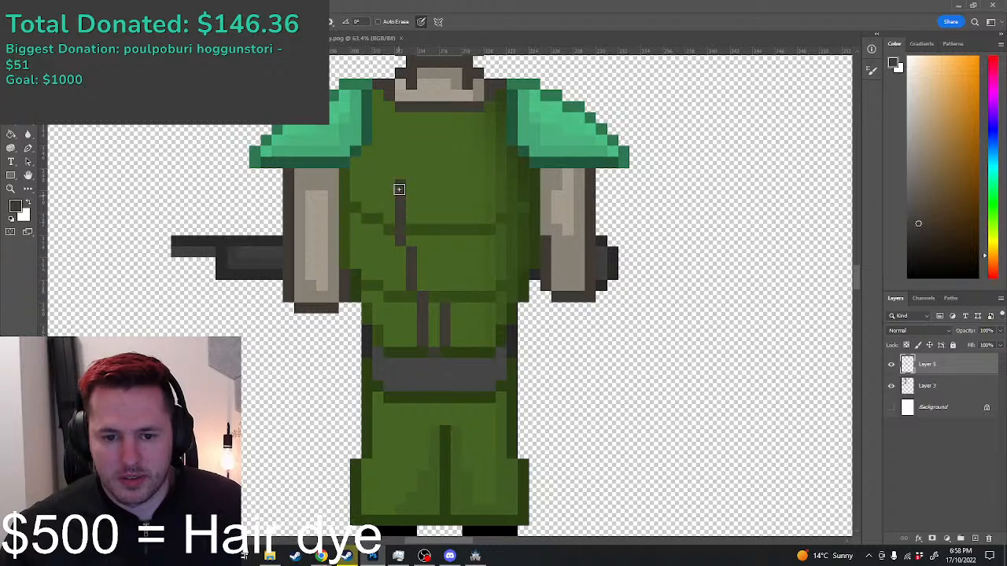
click(432, 161)
click(465, 143)
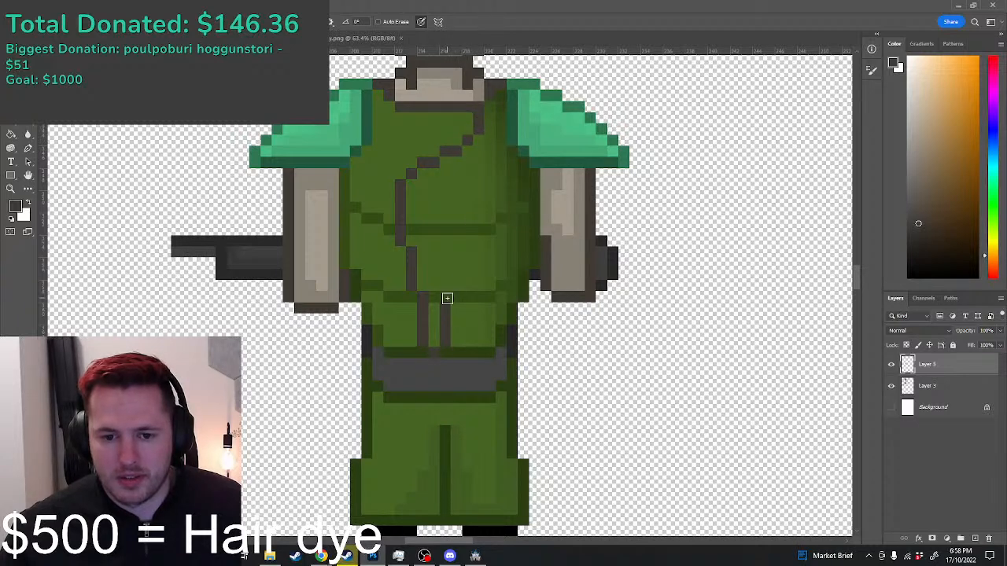
drag(447, 298, 427, 204)
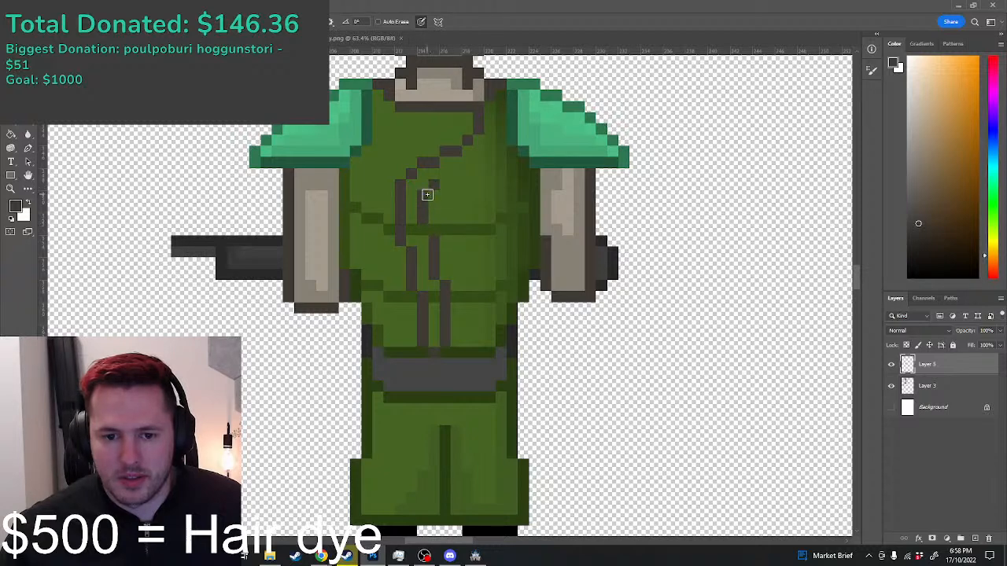
drag(462, 181, 499, 119)
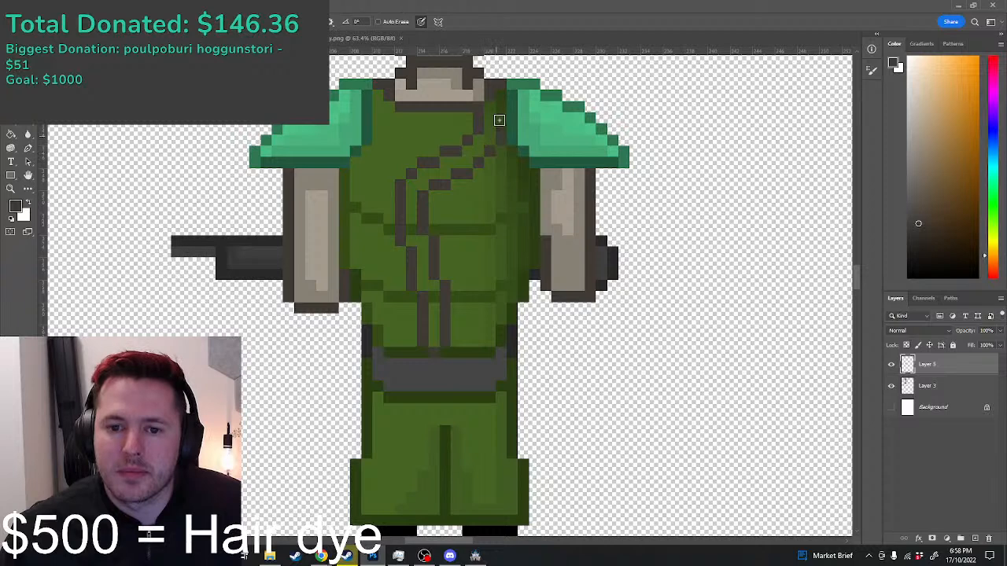
scroll(507, 114, up, 3)
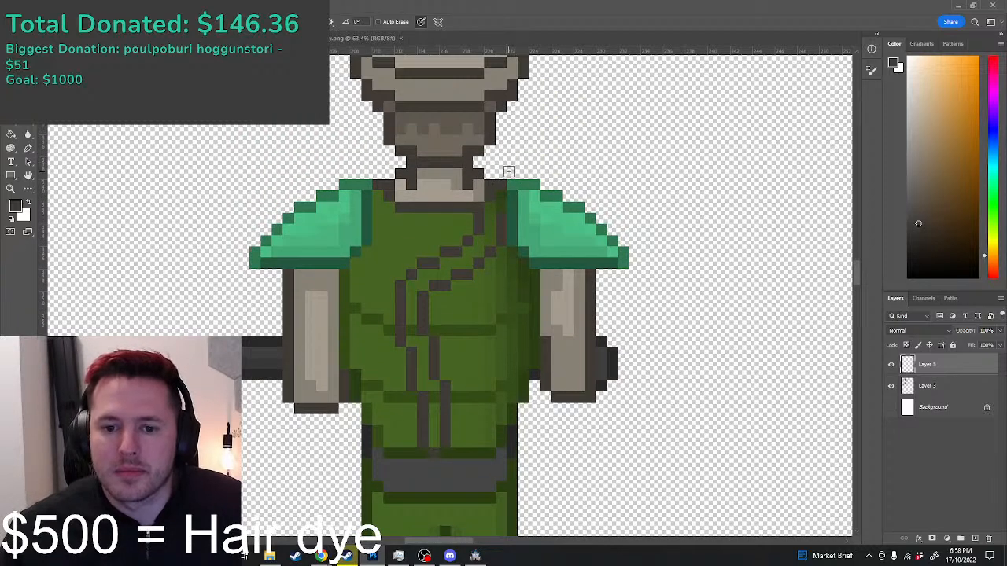
mouse_move(511, 160)
mouse_down()
mouse_move(497, 163)
mouse_move(490, 186)
mouse_move(511, 196)
mouse_up()
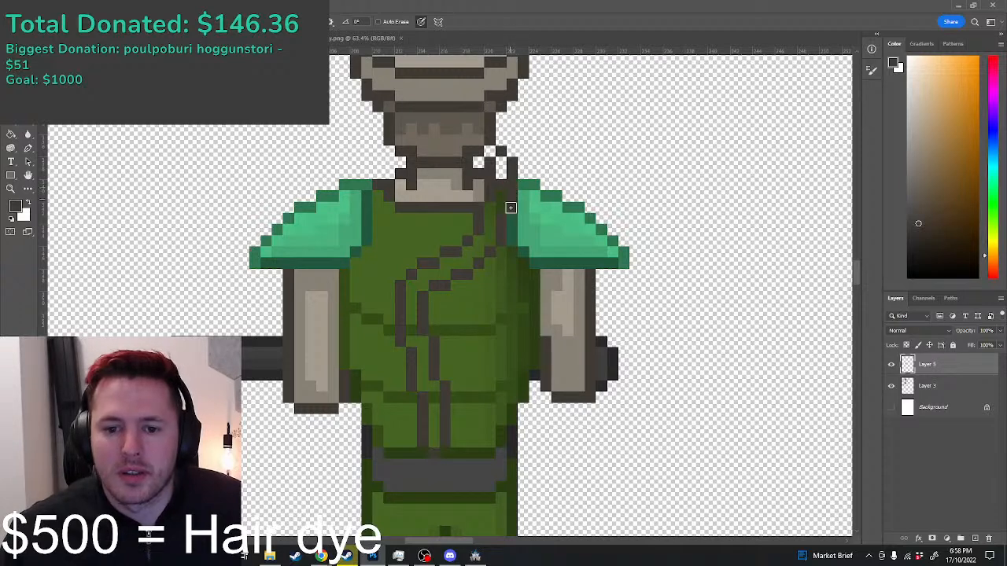
Step: Fill the inside of the tail outline with the grey-brown sampled from the head
alt+click(473, 92)
mouse_move(503, 160)
mouse_down()
mouse_move(490, 238)
mouse_move(415, 290)
mouse_up()
drag(416, 341, 420, 347)
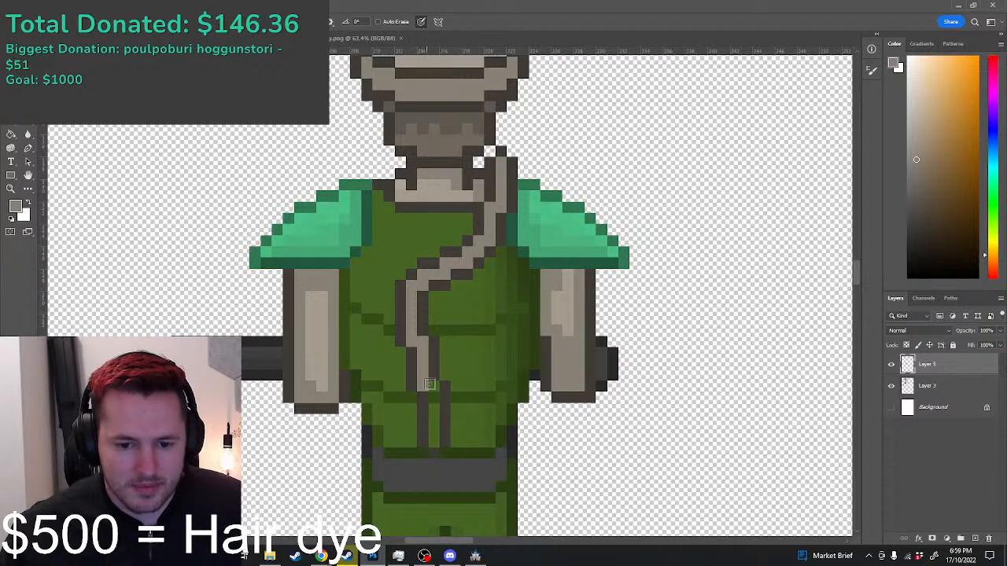
scroll(433, 421, down, 4)
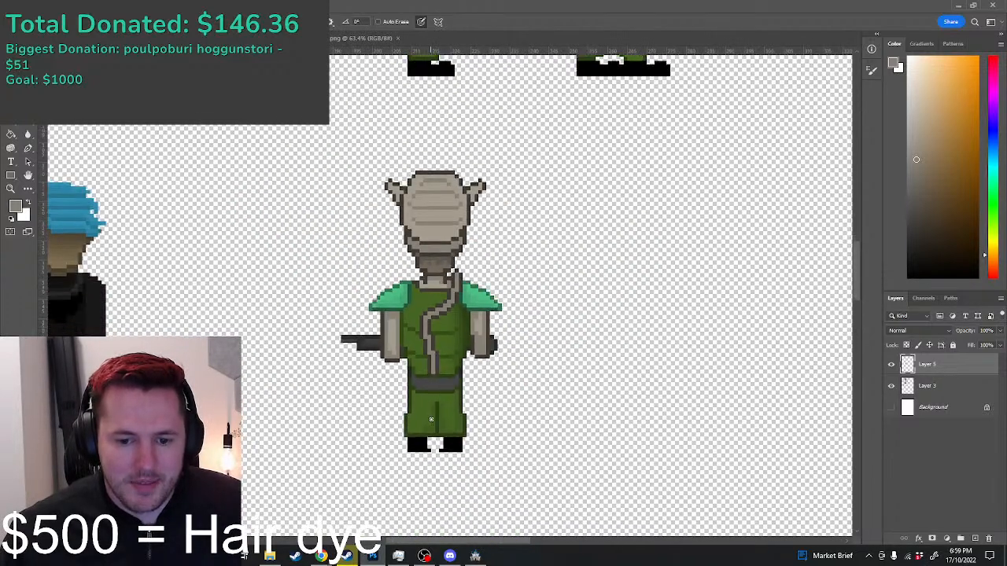
Step: Darken the pixels at the tail's base just above the belt with a darker shade of the tail's outline brown
scroll(431, 419, up, 5)
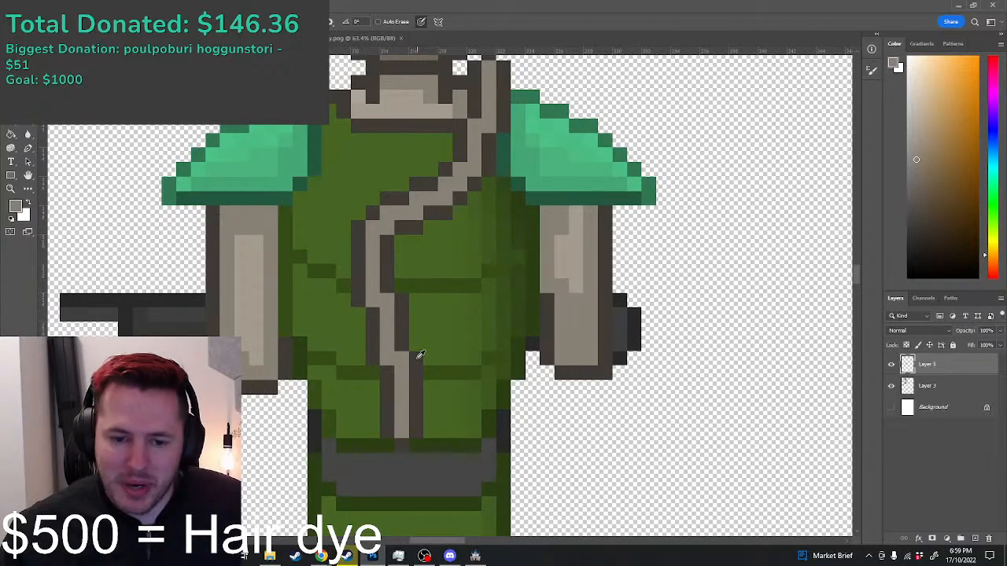
alt+click(418, 359)
click(918, 235)
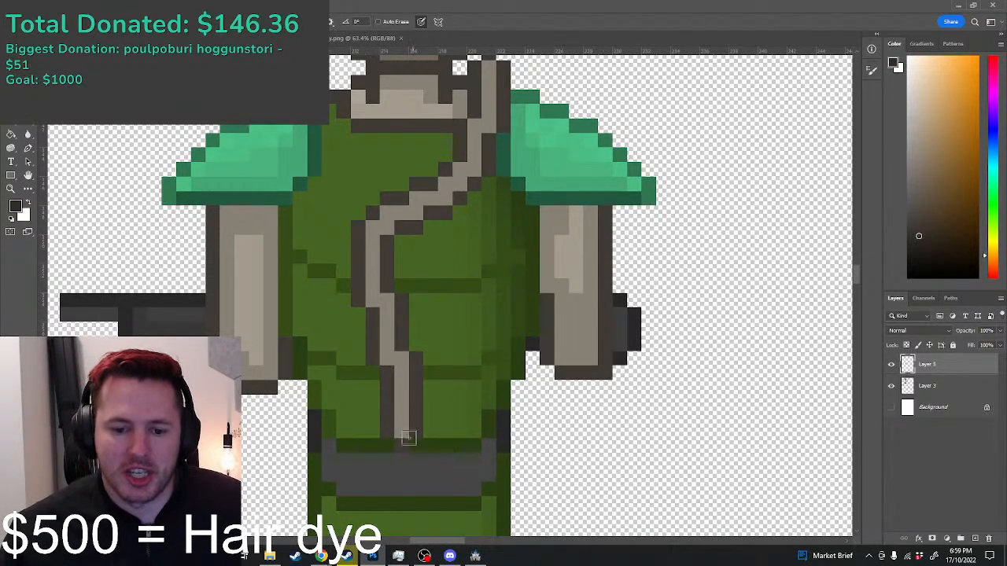
scroll(442, 396, down, 6)
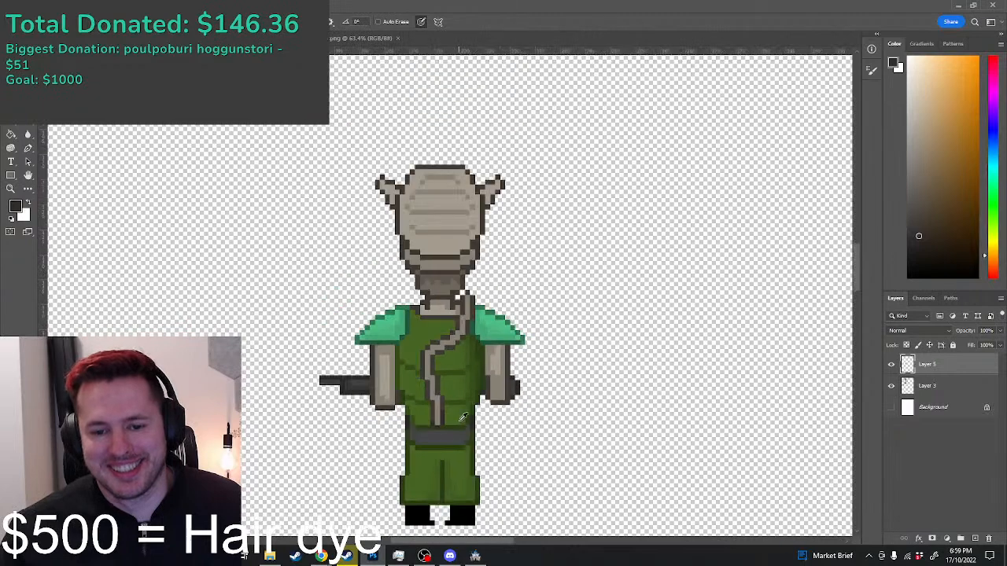
scroll(444, 344, up, 2)
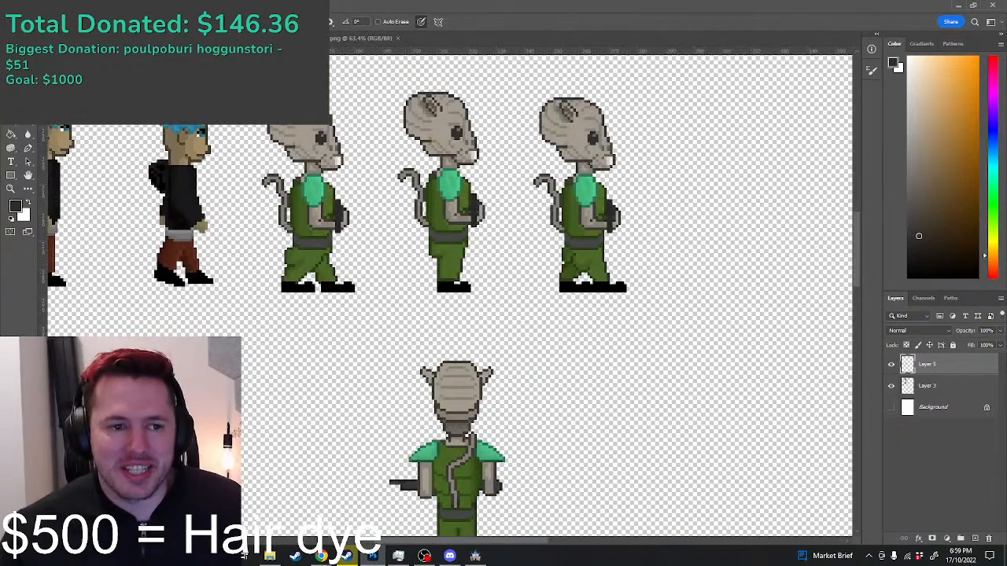
Step: Select the fur and stripe areas of the back-view head and neck with the Magic Wand, adding each region to the selection
key(w)
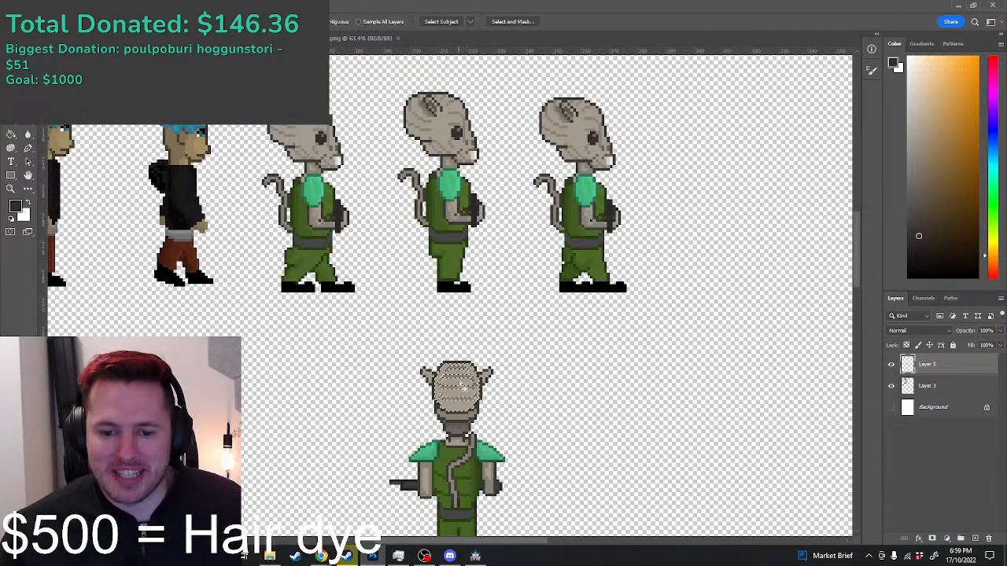
scroll(463, 405, up, 2)
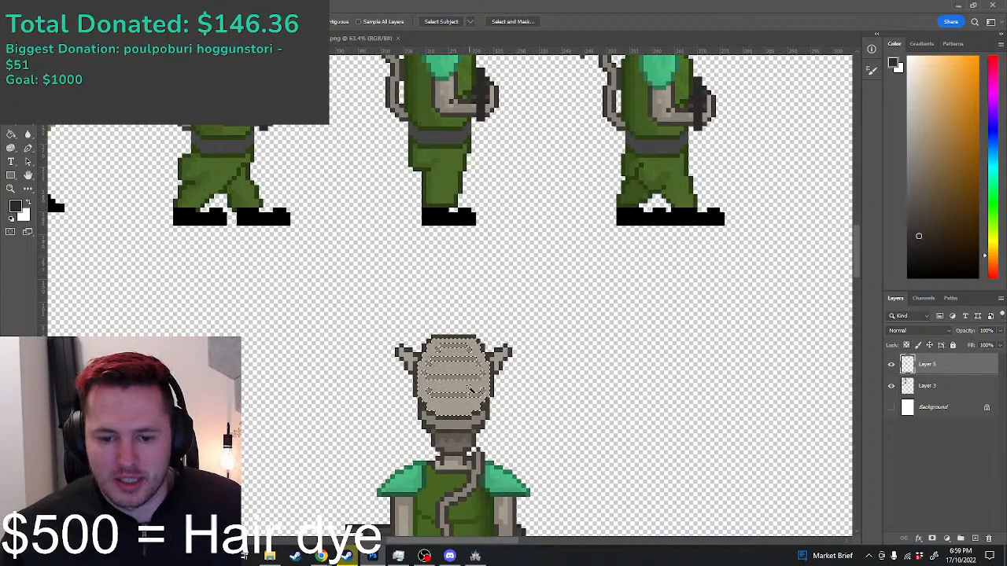
click(467, 376)
scroll(468, 377, up, 2)
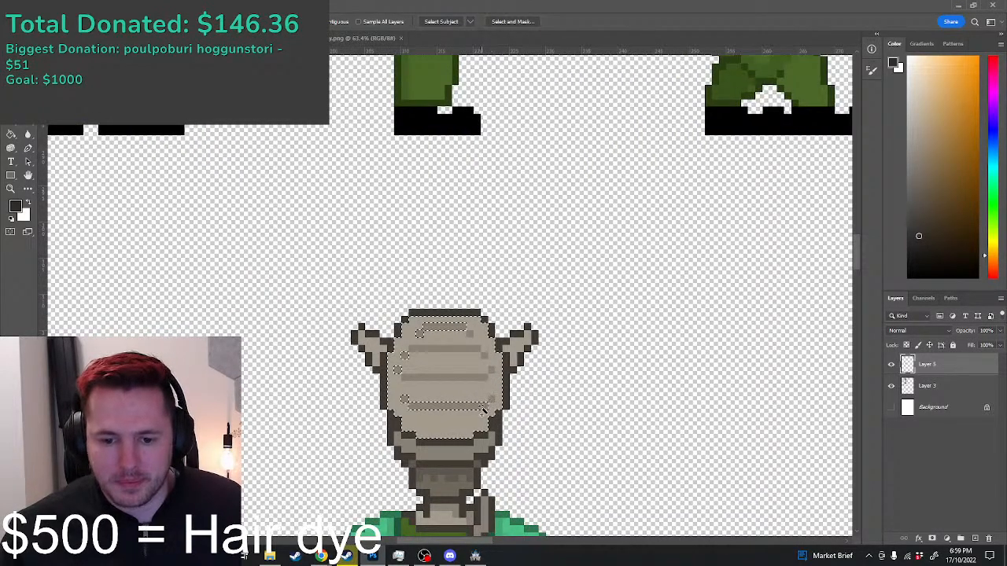
shift+click(483, 409)
shift+click(450, 329)
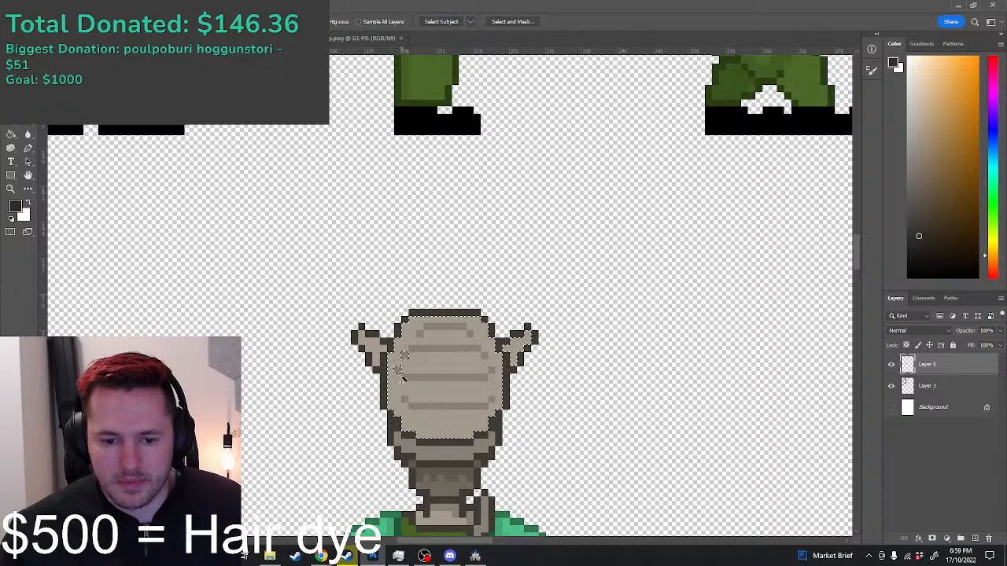
shift+click(464, 481)
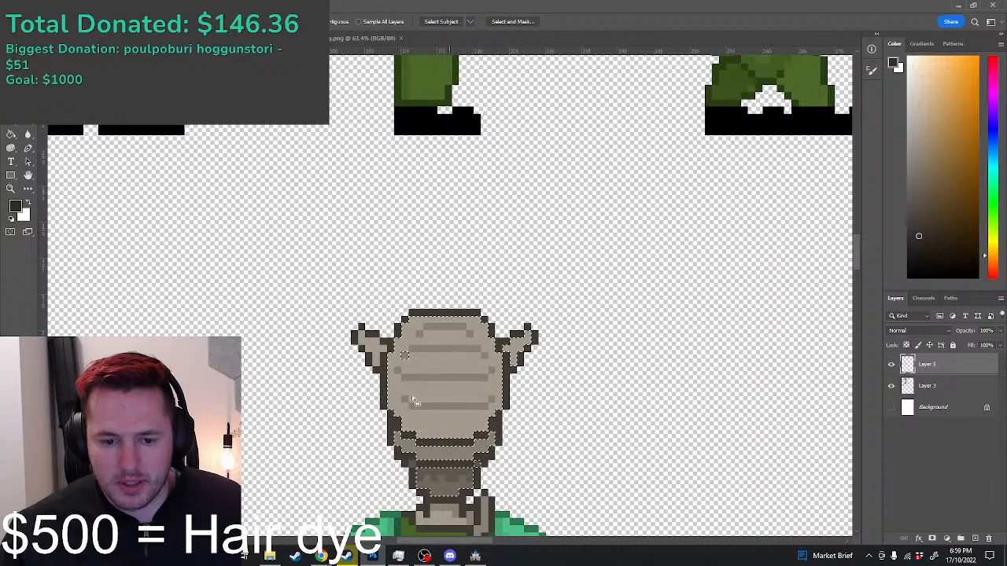
Step: Shade the selected head area in dark brown with the Brush tool and clear the selection
key(b)
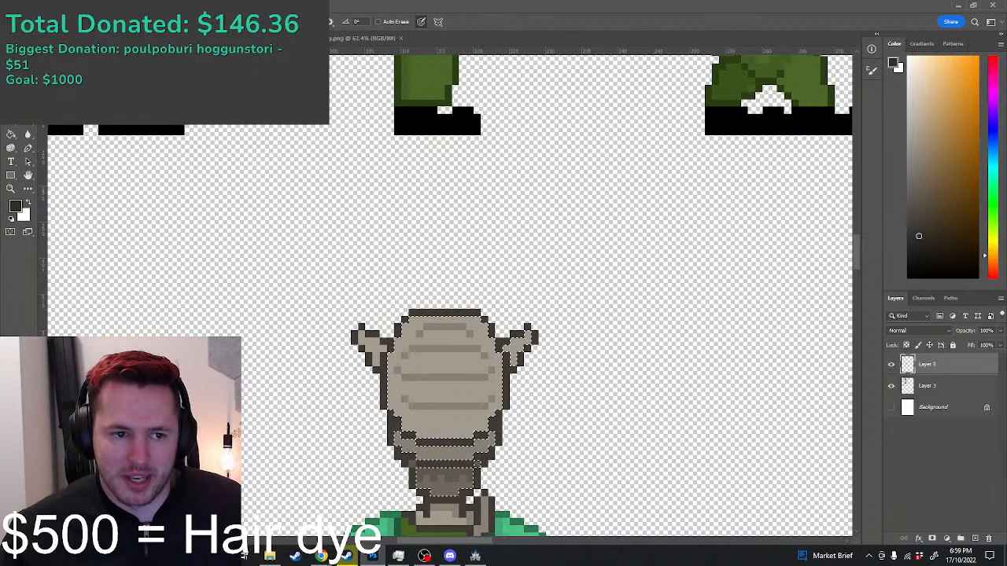
right_click(11, 108)
click(56, 108)
scroll(384, 206, down, 2)
mouse_move(462, 285)
mouse_down()
mouse_move(466, 378)
mouse_move(463, 282)
mouse_up()
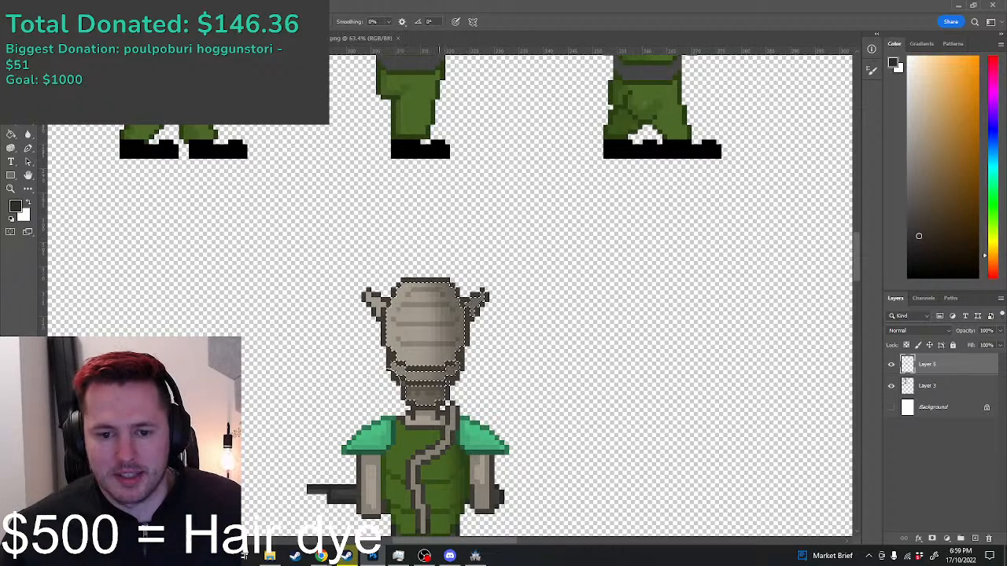
key(m)
drag(157, 184, 170, 194)
click(467, 209)
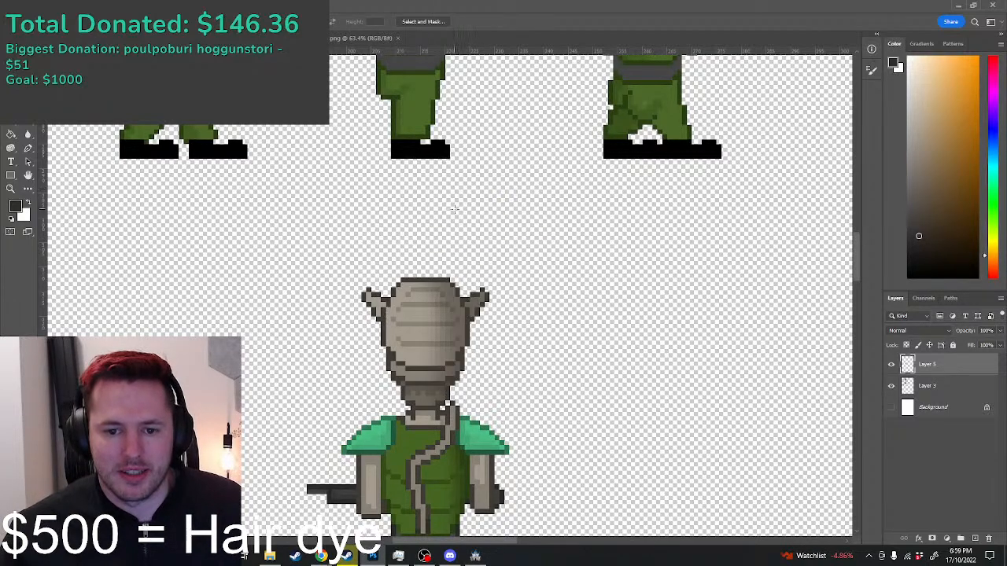
Step: Compare the back-view rat with the other character sprites on the sheet at several zoom levels
scroll(443, 245, down, 2)
scroll(438, 268, down, 4)
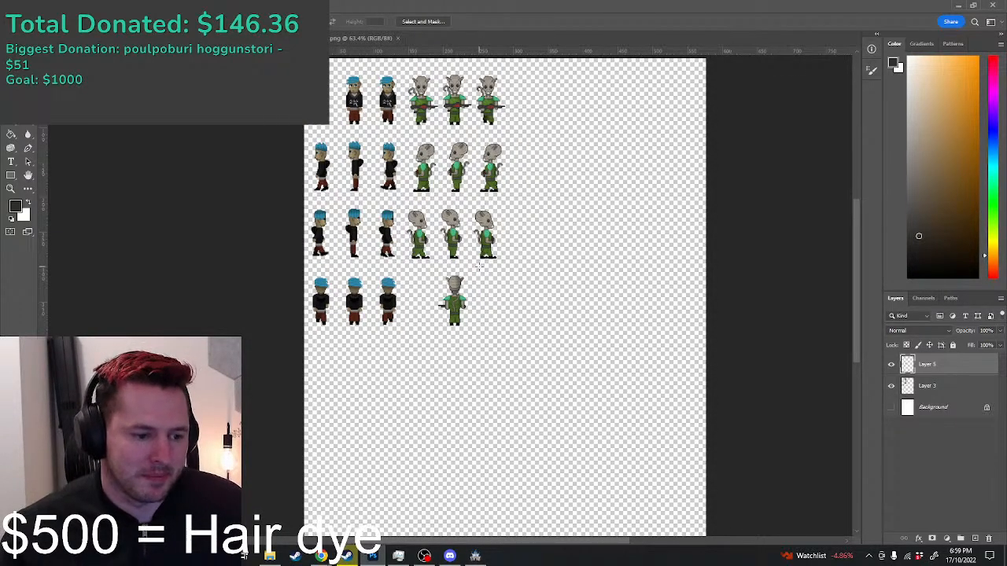
scroll(445, 279, up, 4)
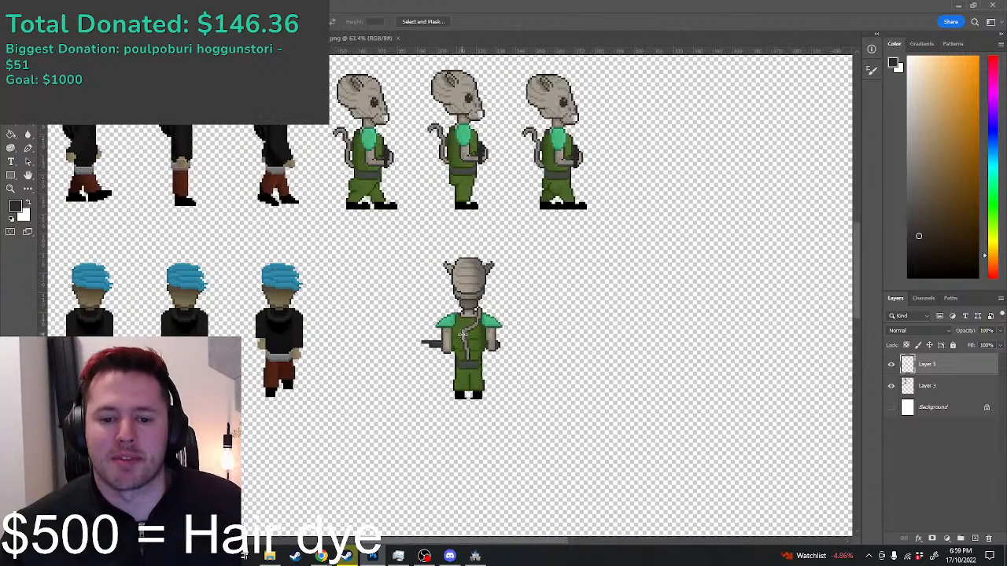
scroll(465, 338, down, 3)
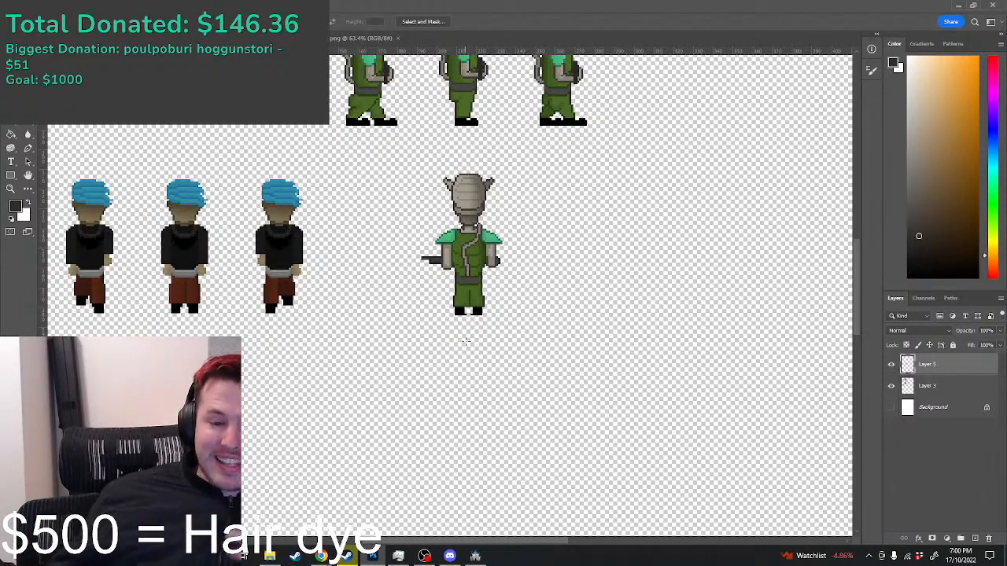
scroll(535, 337, down, 3)
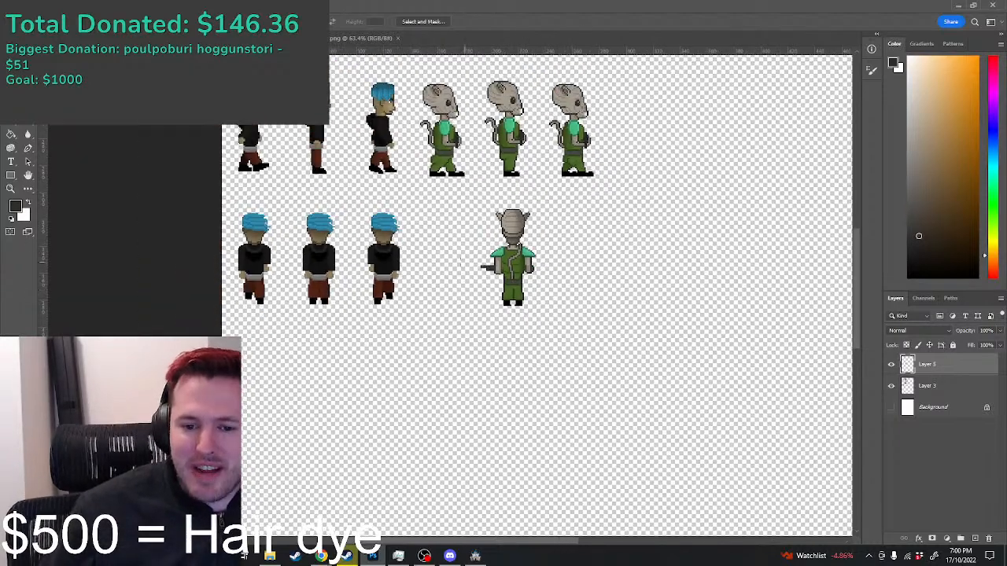
scroll(496, 257, up, 4)
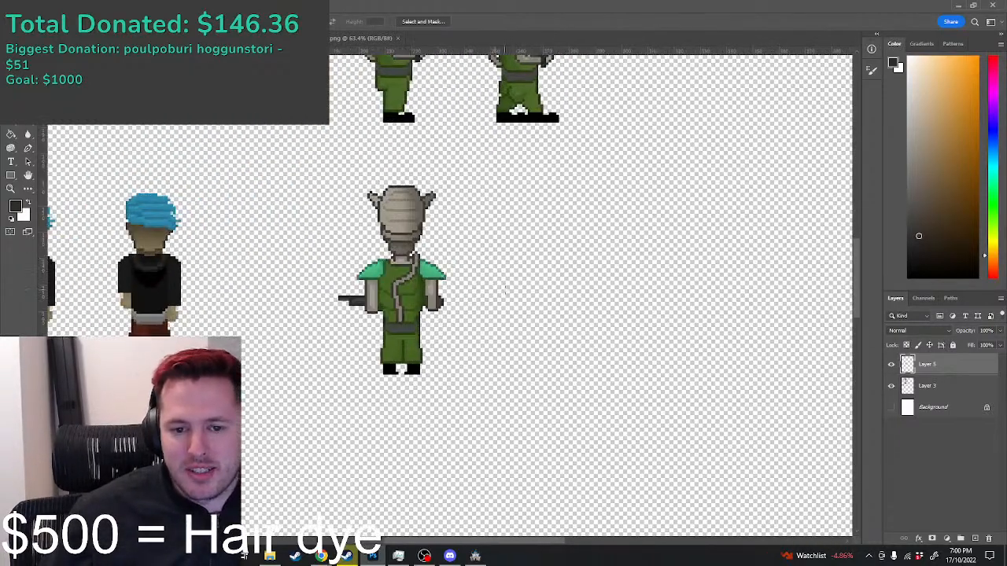
scroll(495, 256, down, 4)
scroll(455, 269, up, 3)
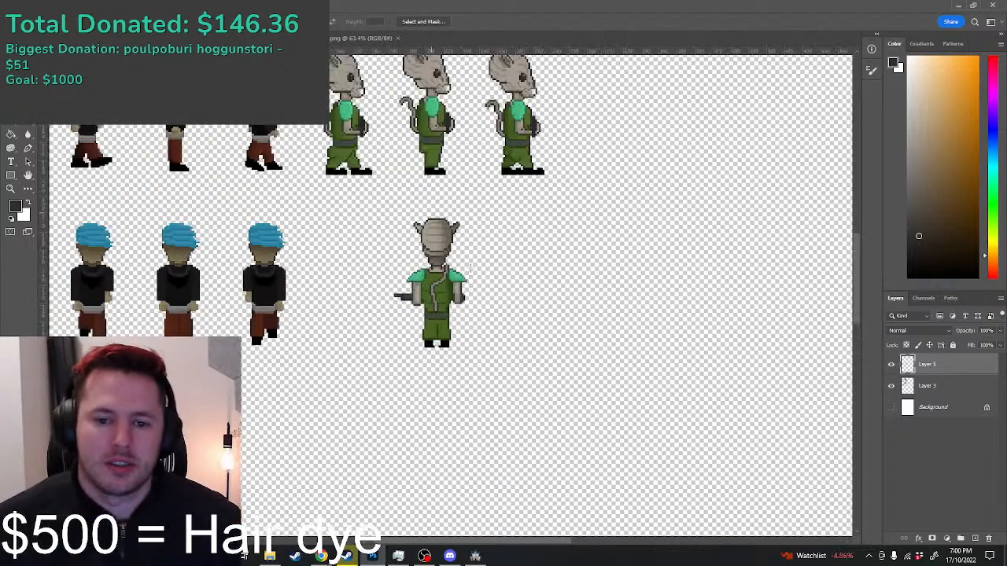
scroll(460, 275, down, 3)
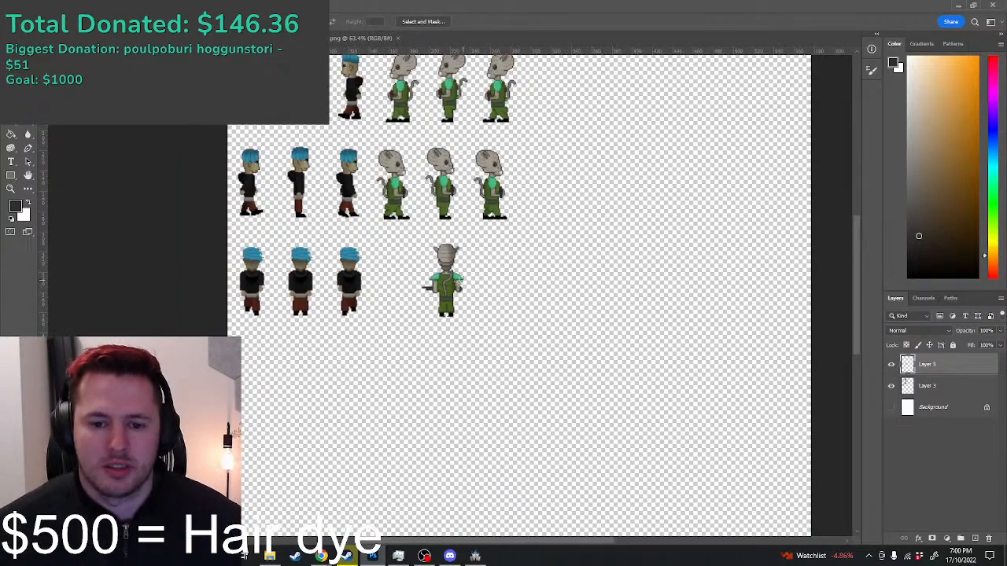
Step: Draw black pixels around the tail's base at the belt with the Pencil tool, forming a small V-shaped opening
scroll(447, 291, up, 5)
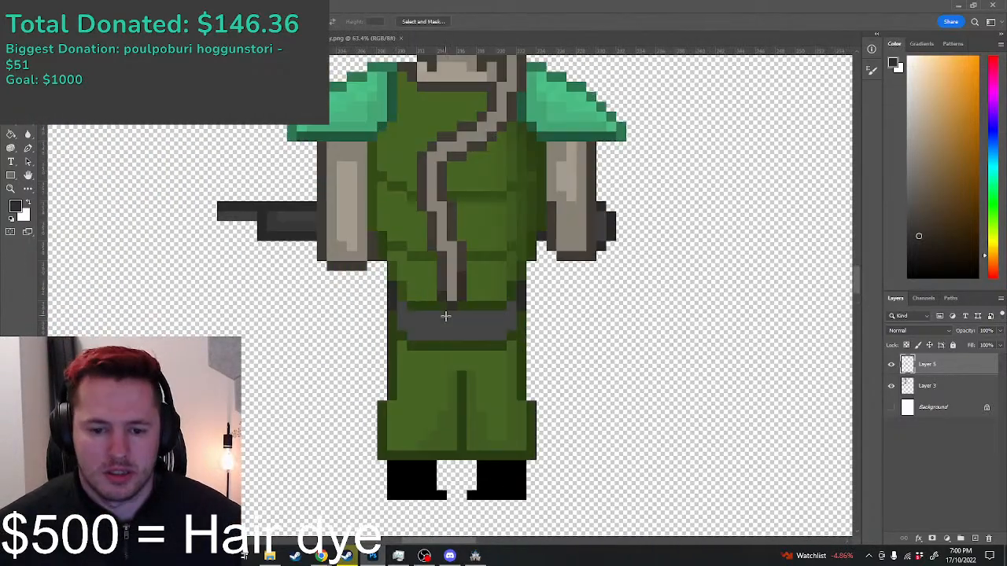
key(b)
alt+click(471, 304)
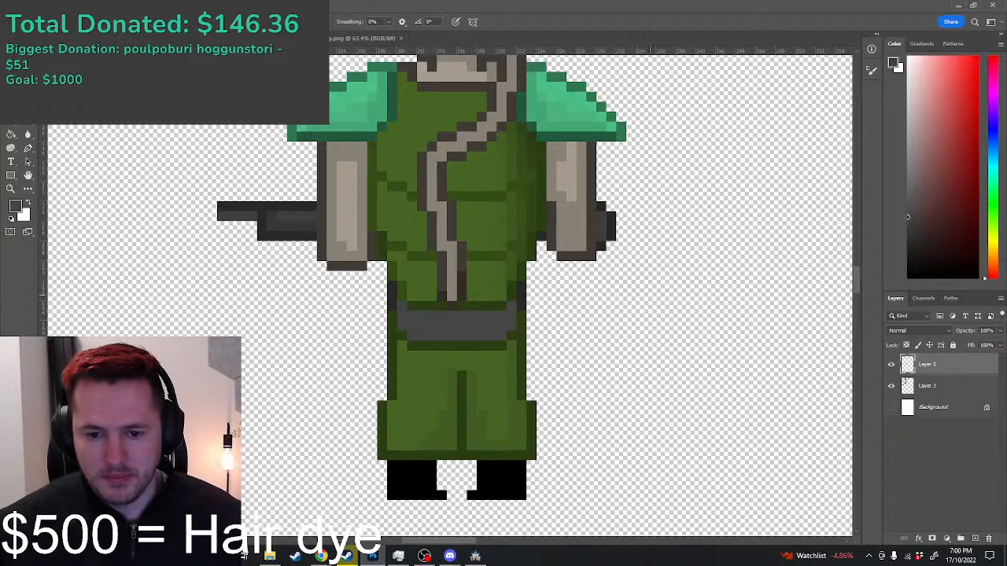
key(d)
right_click(29, 132)
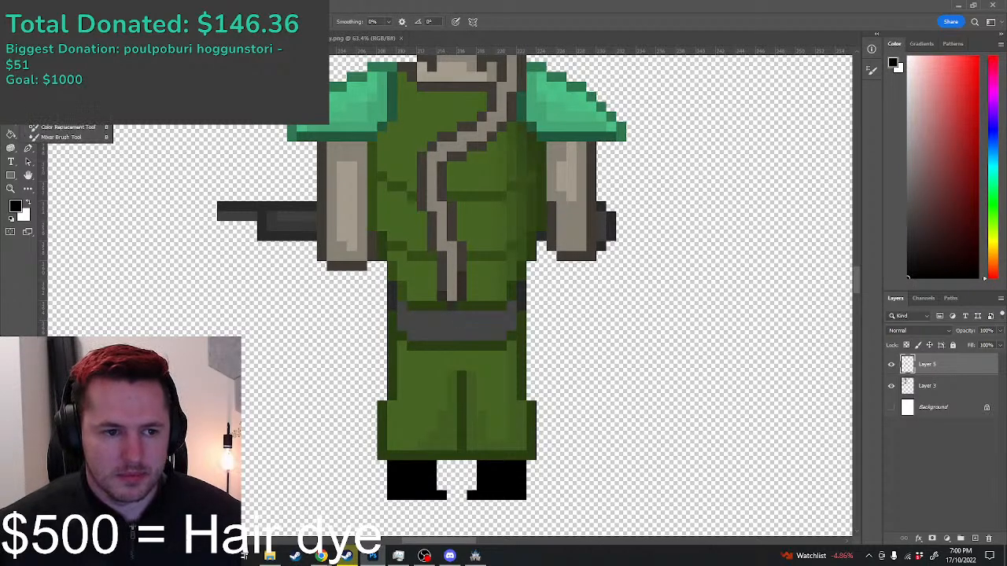
click(56, 117)
click(451, 317)
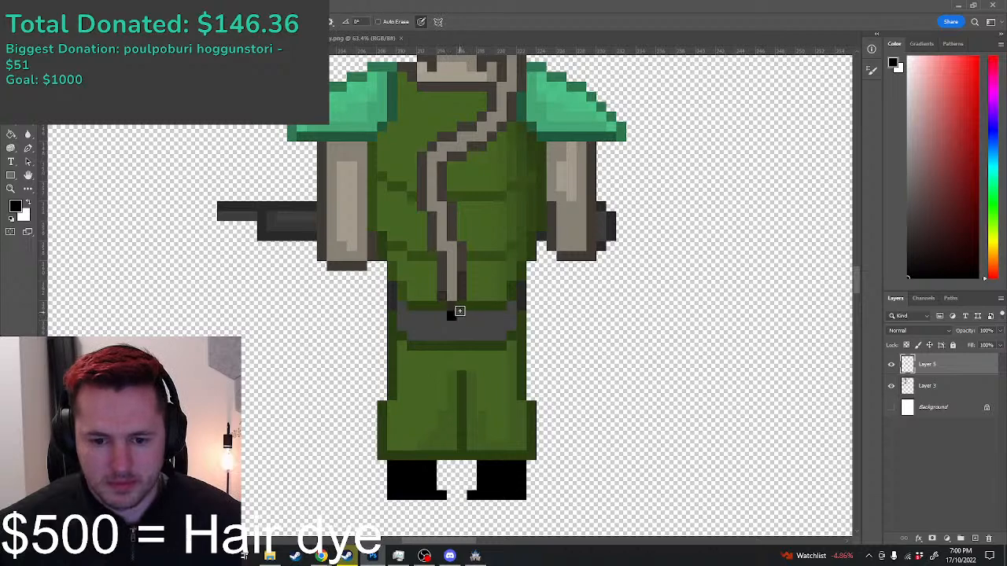
click(461, 308)
drag(470, 296, 471, 287)
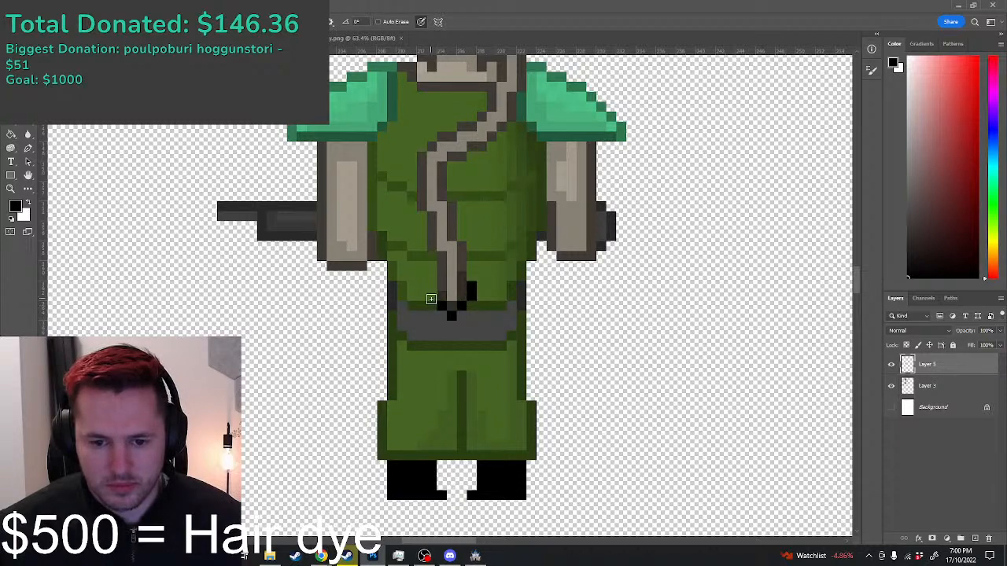
Step: Draw a dark green horizontal crease across the seat of the back-view trousers, with one raised pixel at each end
scroll(535, 334, down, 8)
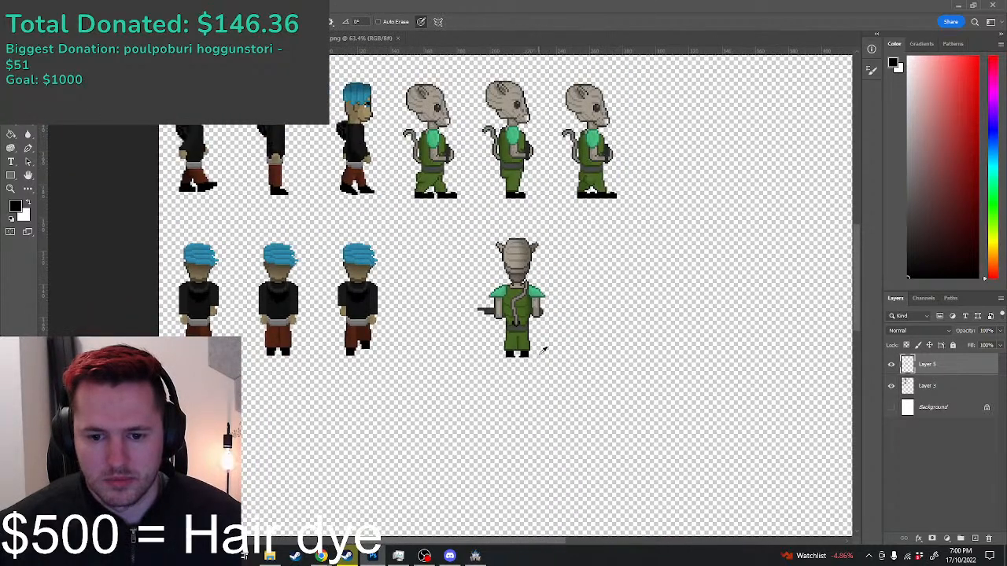
scroll(543, 351, down, 2)
scroll(544, 352, up, 8)
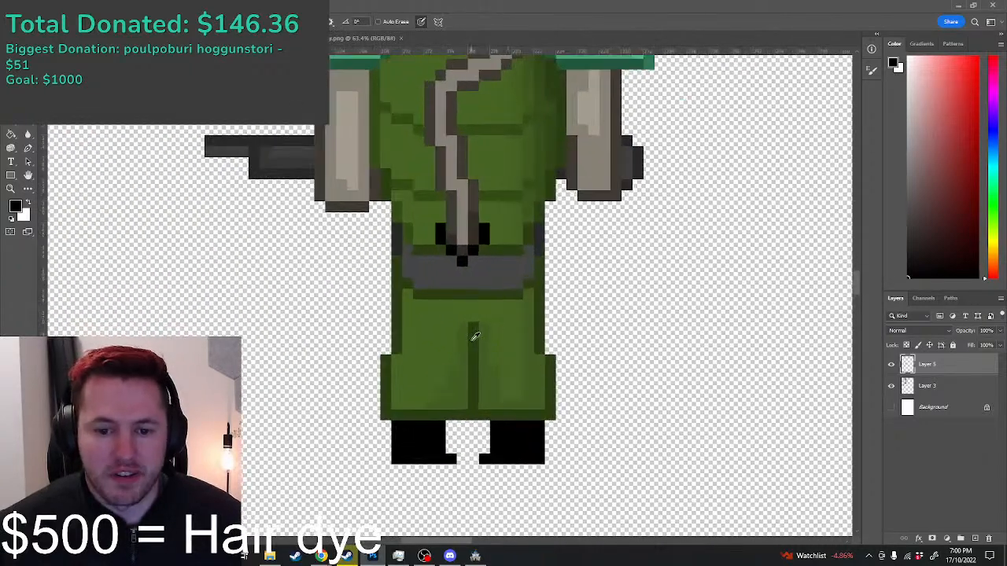
alt+click(475, 337)
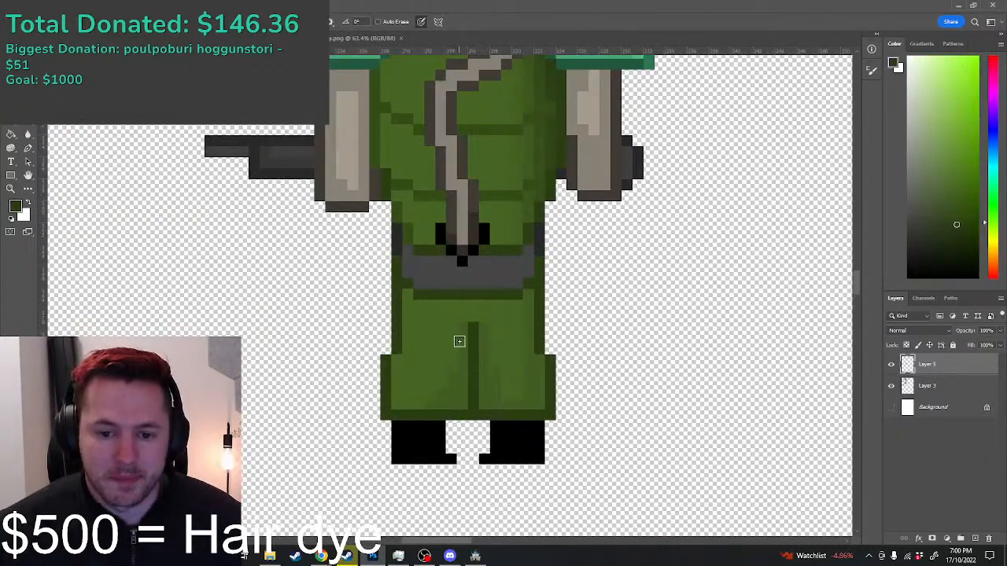
mouse_move(456, 348)
mouse_down()
mouse_move(436, 353)
mouse_move(422, 339)
mouse_move(499, 352)
mouse_up()
click(517, 339)
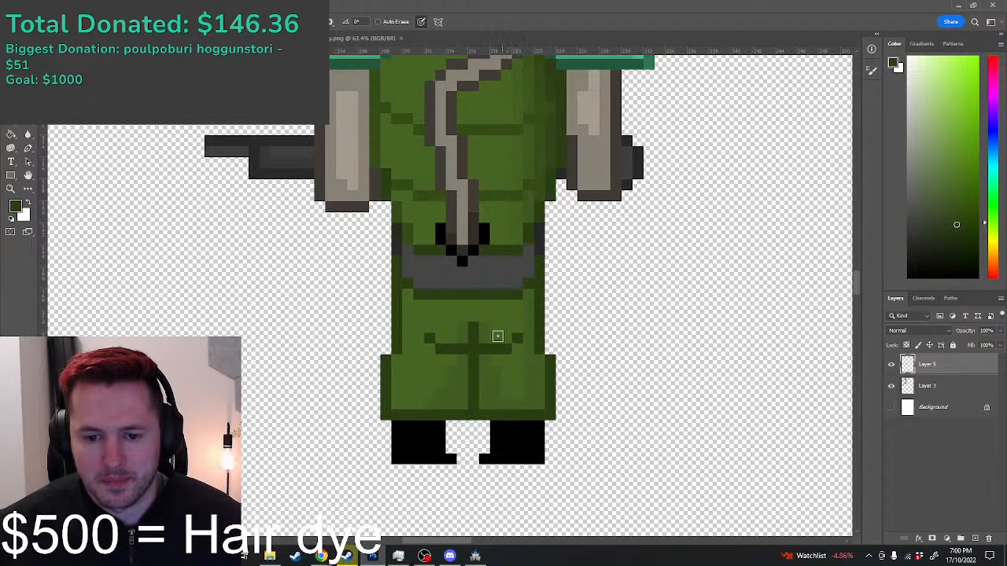
alt+click(489, 335)
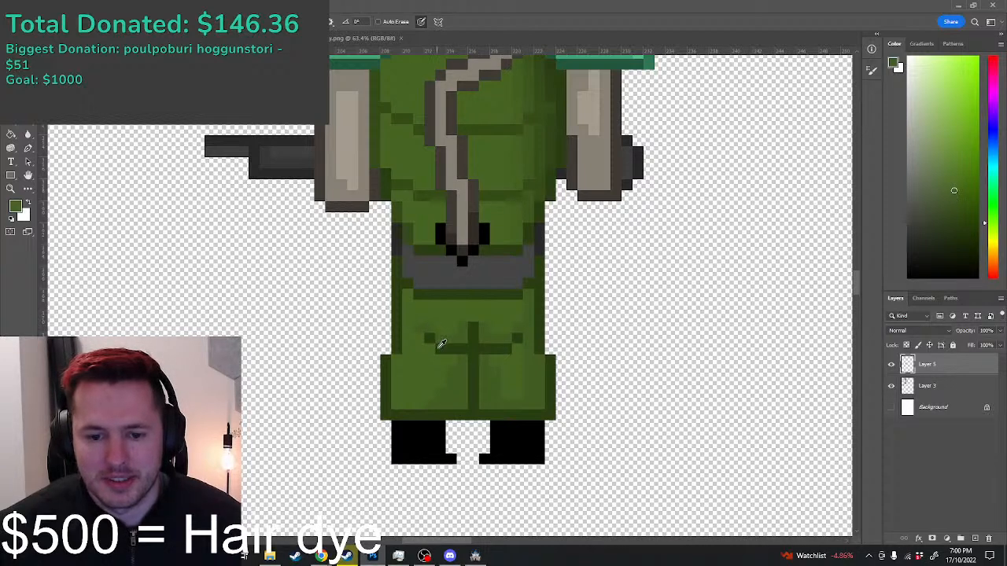
alt+click(438, 348)
alt+click(424, 341)
scroll(434, 337, down, 2)
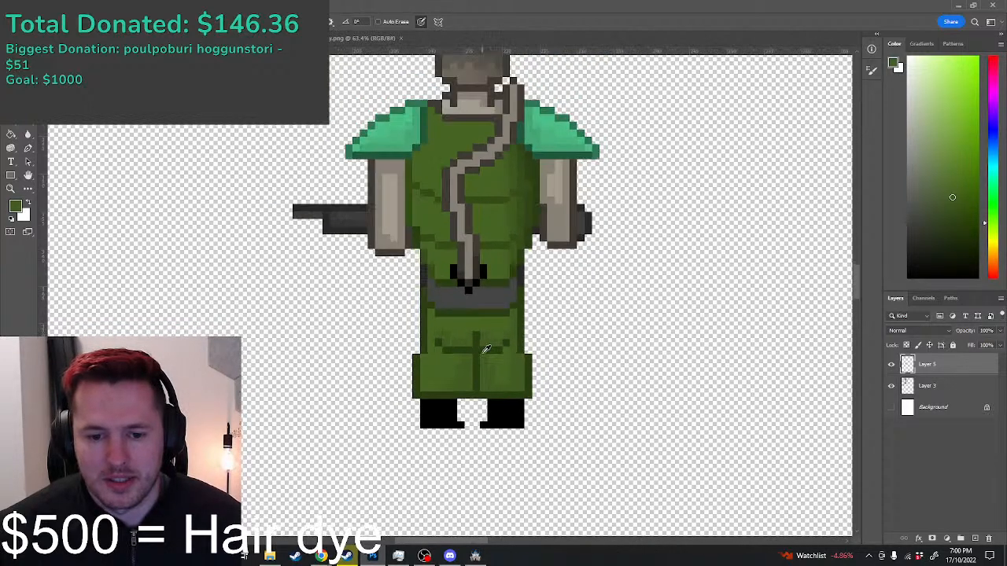
scroll(448, 338, up, 3)
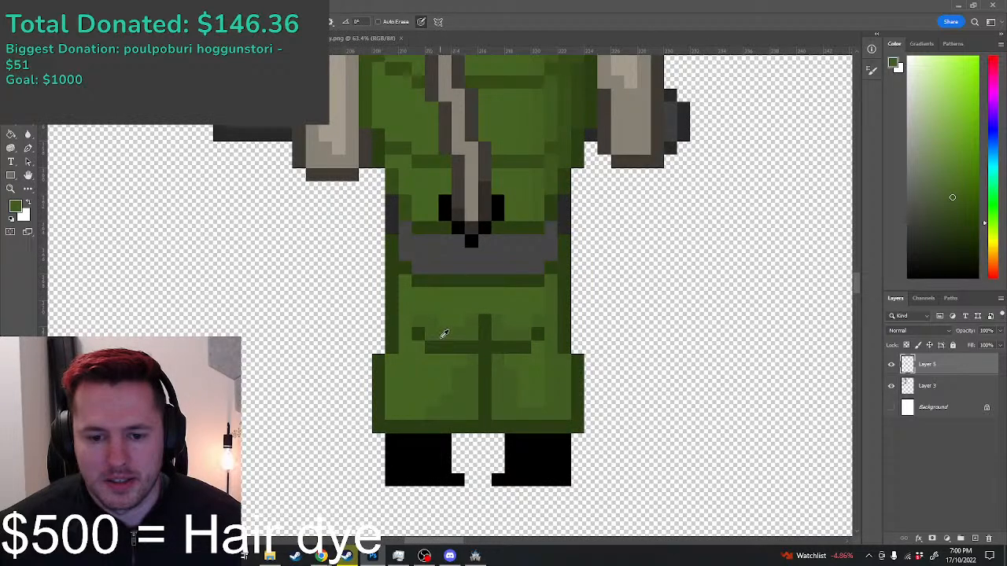
Step: Lower the middle of the seat crease by one pixel row and repaint the old row in the trousers' greens
alt+click(480, 344)
click(474, 344)
drag(455, 359, 446, 360)
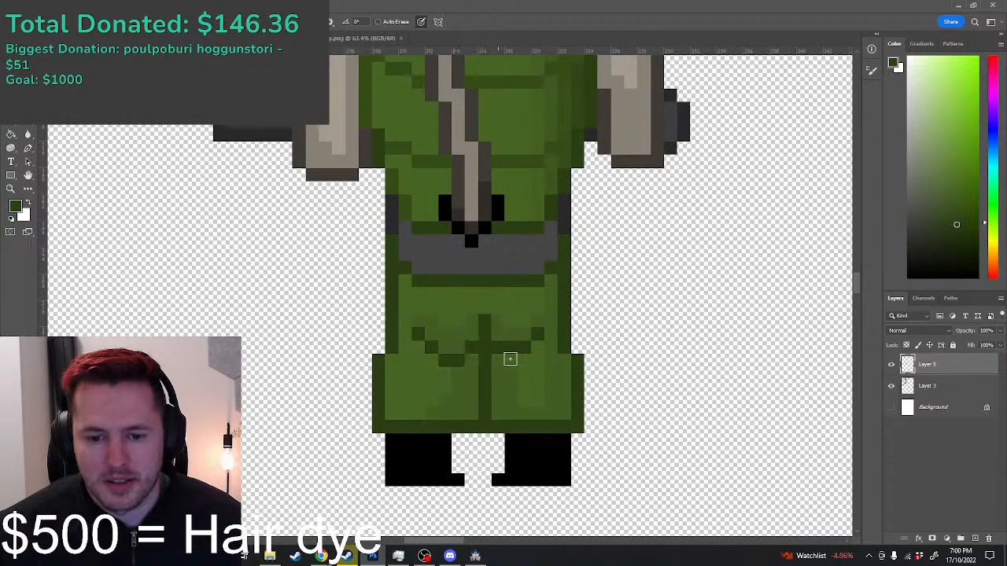
click(510, 361)
click(498, 360)
alt+click(461, 342)
click(471, 347)
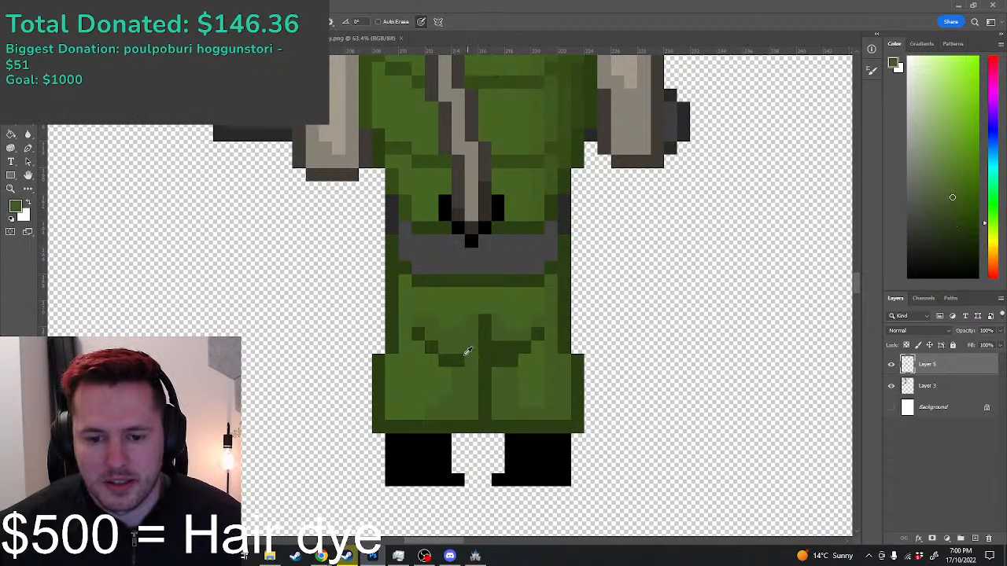
alt+click(462, 358)
click(472, 358)
alt+click(507, 332)
click(509, 347)
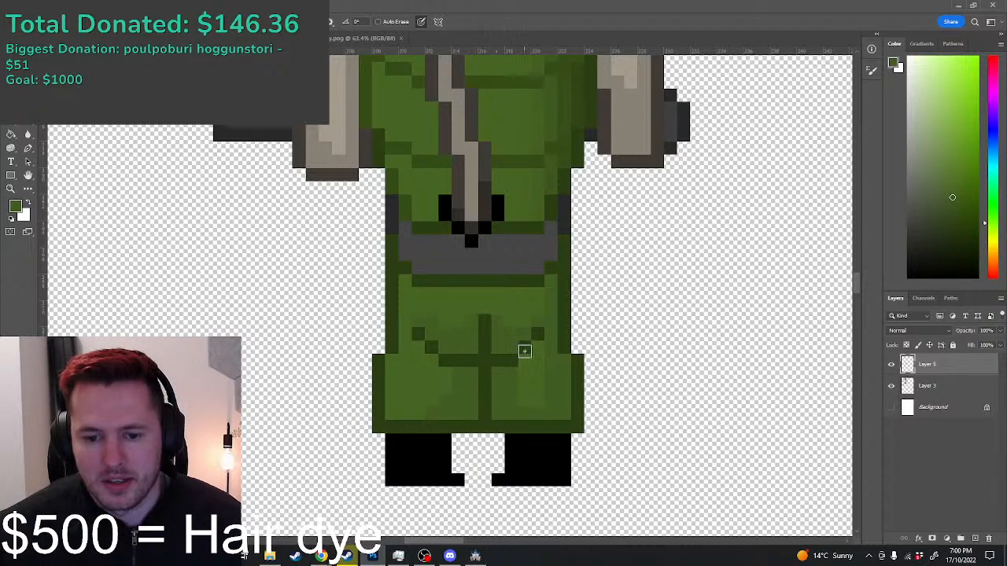
Step: Move the seat crease's outer end pixels down one row, painting over the old ones in the surrounding green
alt+click(529, 345)
click(537, 347)
alt+click(529, 330)
click(536, 335)
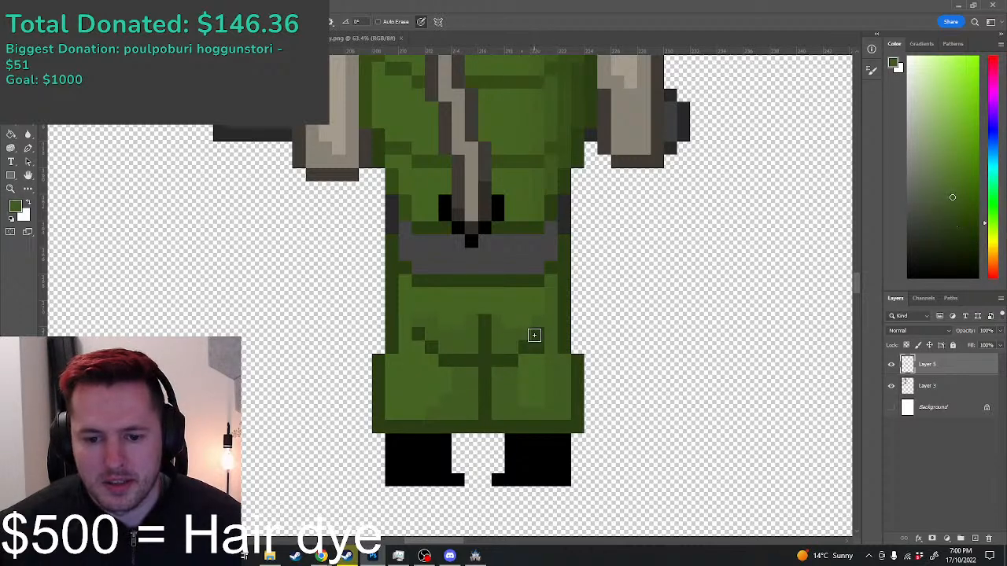
alt+click(438, 335)
click(417, 336)
alt+click(437, 345)
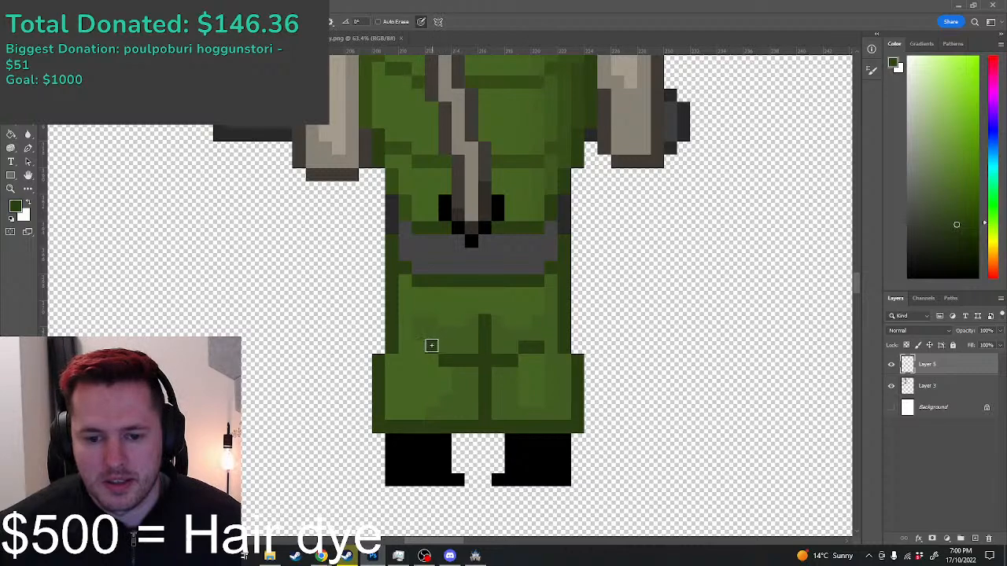
click(418, 347)
scroll(486, 352, down, 4)
scroll(493, 359, up, 4)
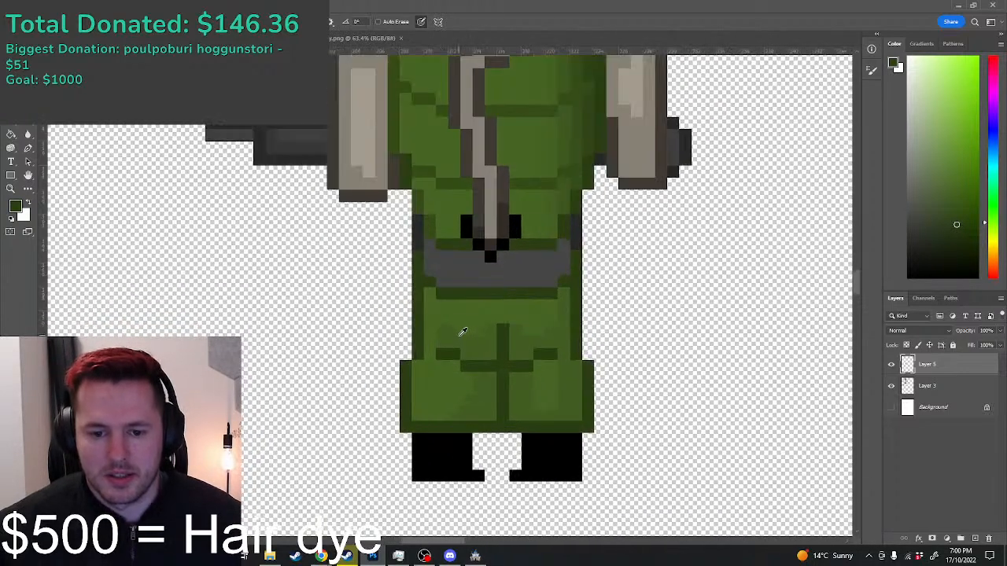
Step: Reshape the crease's left half into a shallow curve and raise its pixels beside the trousers' centre seam
alt+click(450, 335)
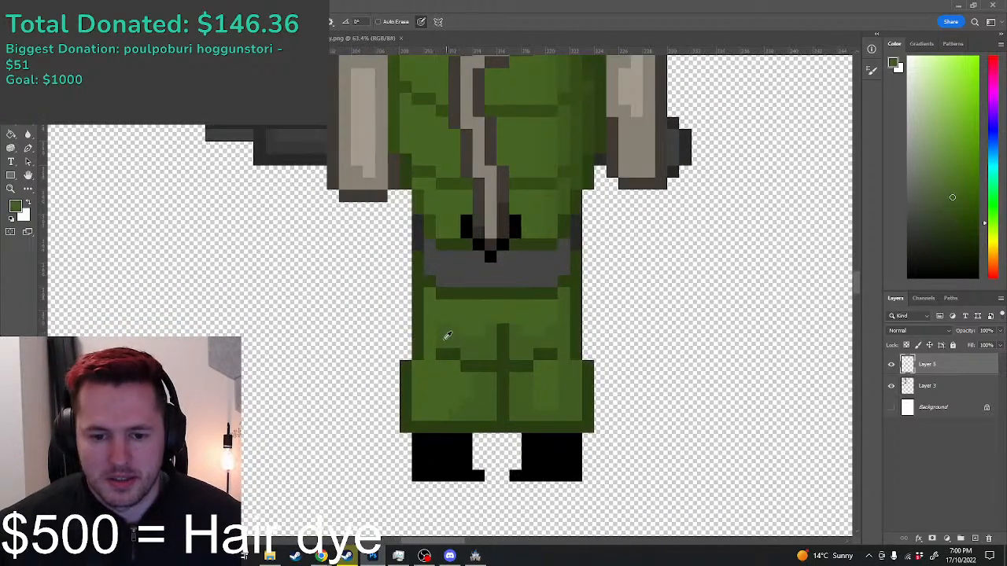
alt+click(485, 323)
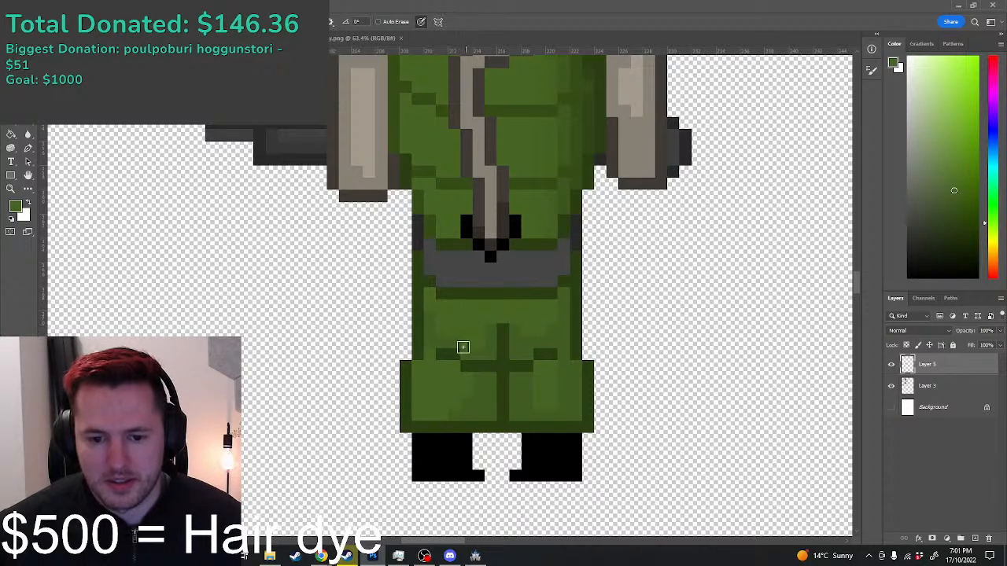
alt+click(452, 353)
click(451, 363)
alt+click(467, 352)
click(454, 354)
alt+click(488, 365)
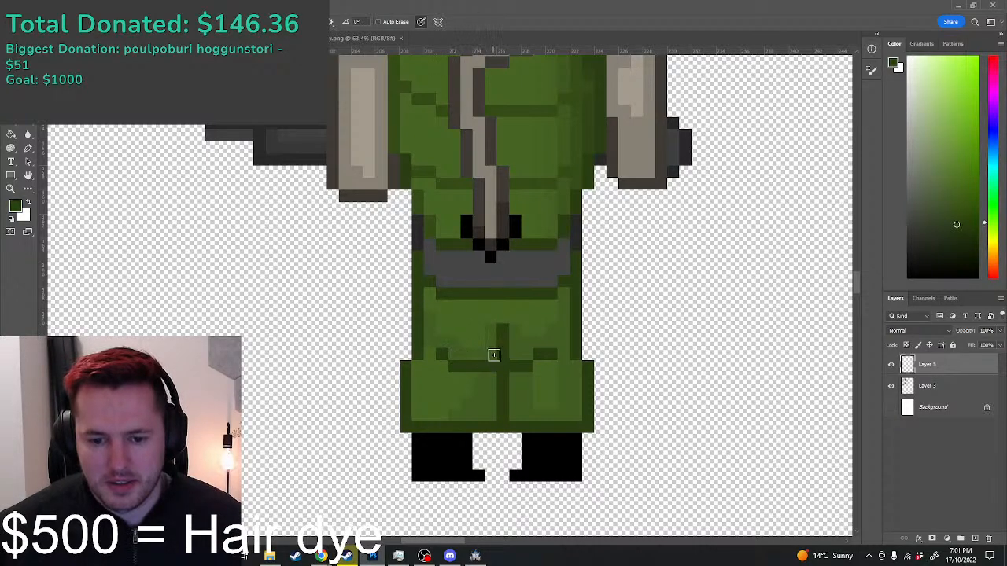
click(494, 355)
alt+click(491, 375)
alt+click(516, 365)
alt+click(525, 381)
click(517, 368)
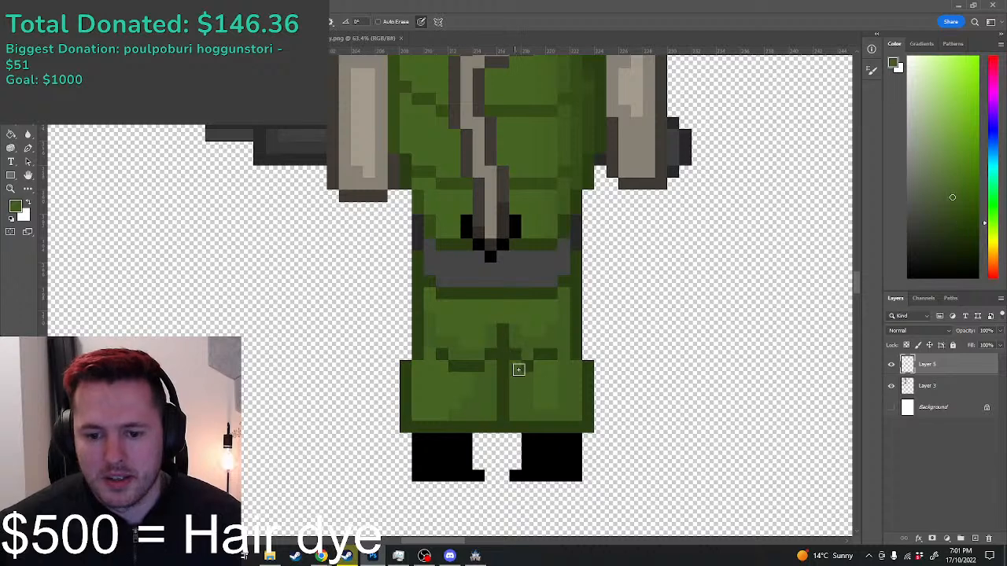
Step: Reshape the crease's right half into a matching curve by extending its lower row and adding a dark pixel at the trousers' edge
alt+click(527, 366)
mouse_move(539, 366)
mouse_down()
mouse_move(552, 367)
mouse_move(541, 353)
mouse_move(551, 353)
mouse_up()
alt+click(530, 347)
alt+click(549, 362)
click(565, 357)
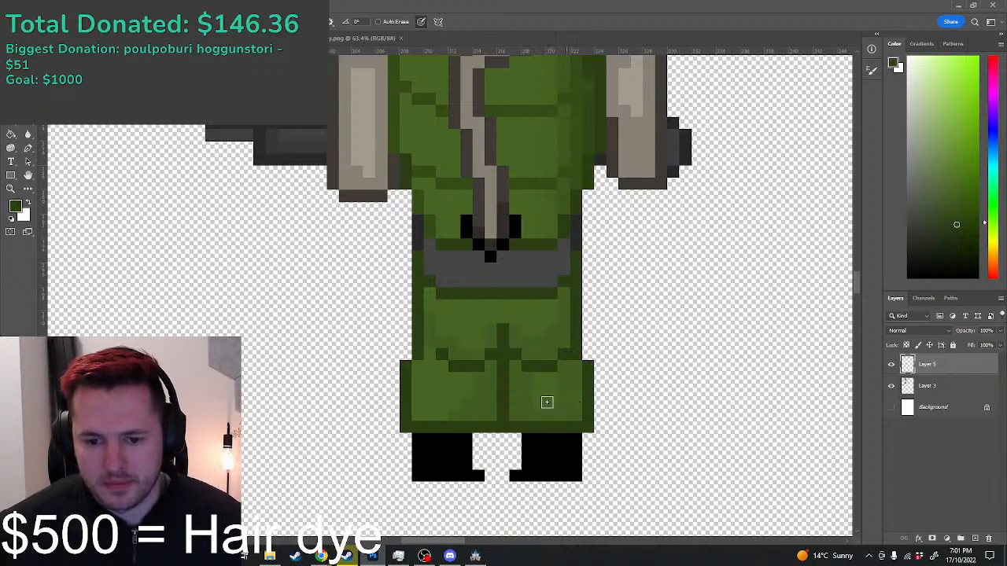
scroll(492, 367, down, 5)
scroll(511, 350, up, 7)
scroll(497, 363, down, 4)
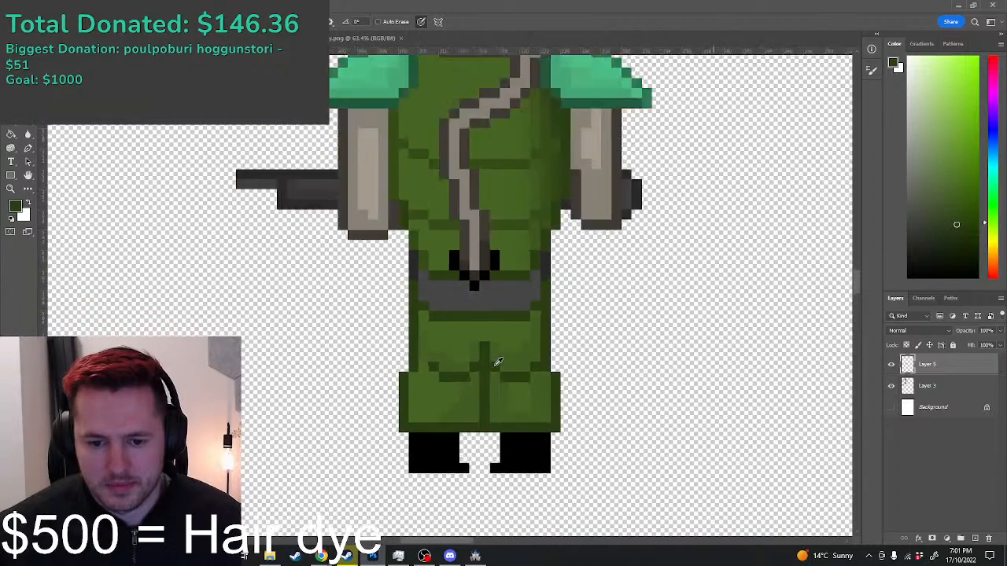
Step: Compare the back-view rat with the other sprites on the sheet at several zoom levels
scroll(497, 362, down, 6)
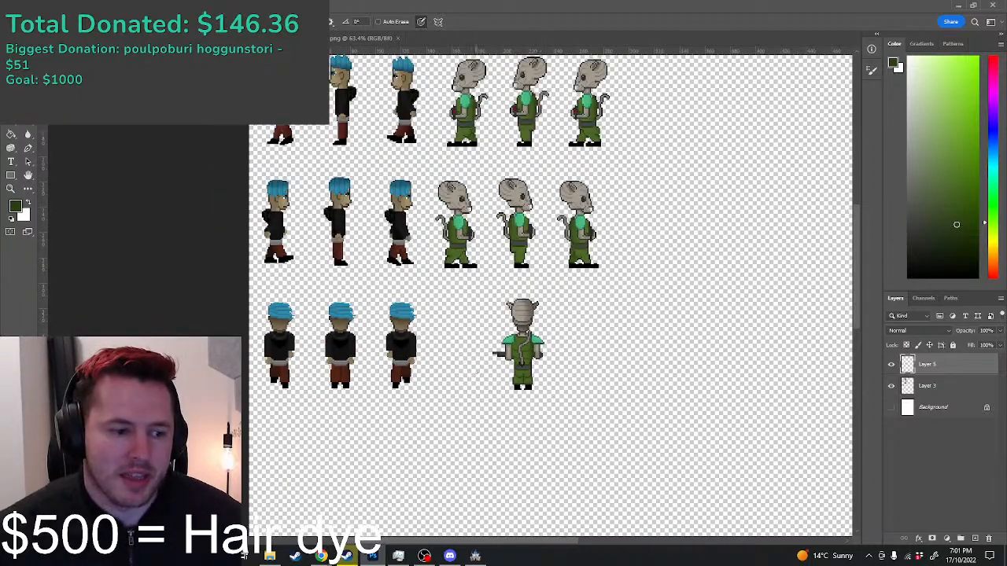
scroll(710, 456, up, 4)
scroll(310, 335, down, 6)
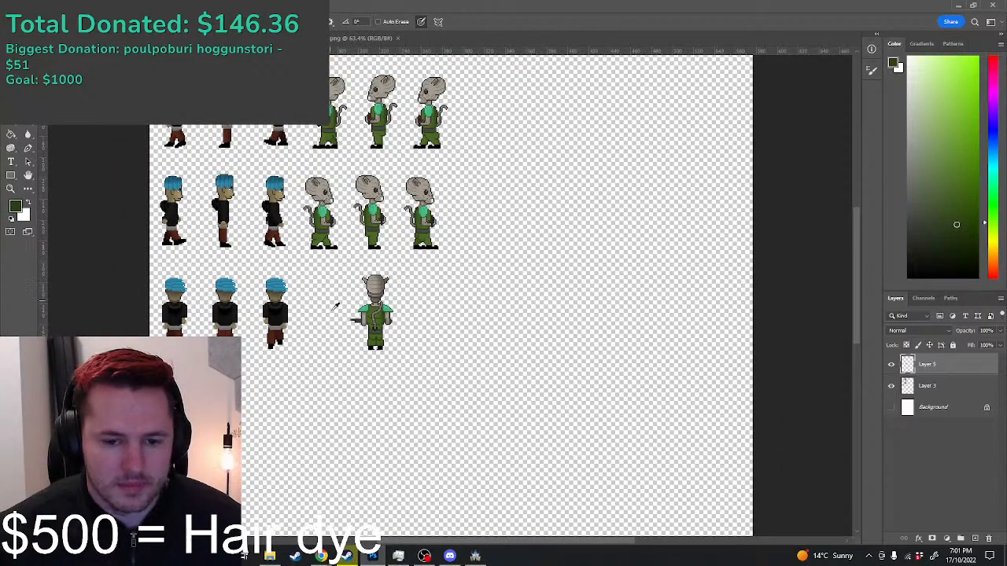
scroll(334, 306, up, 4)
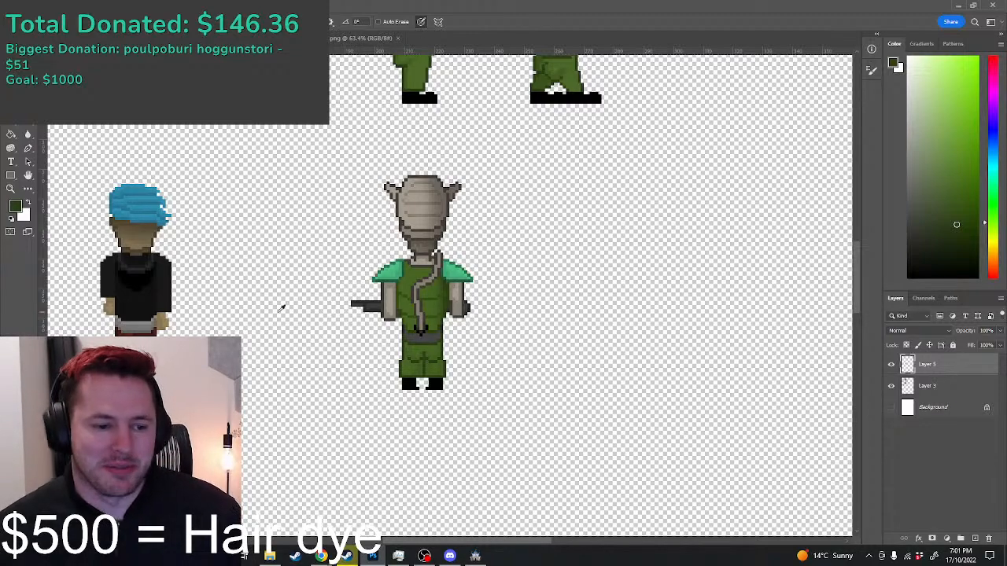
scroll(281, 308, down, 2)
scroll(307, 291, up, 4)
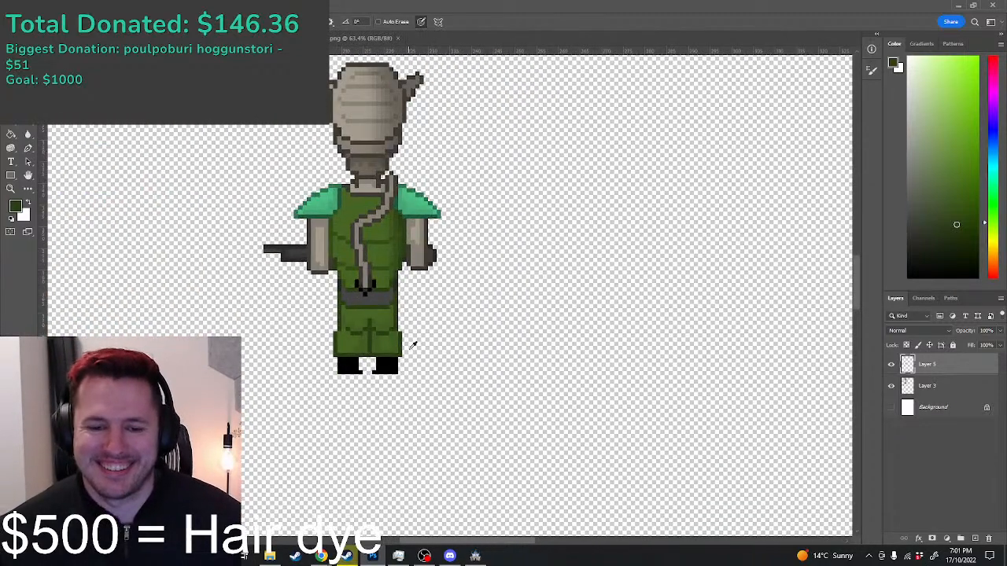
scroll(294, 314, up, 2)
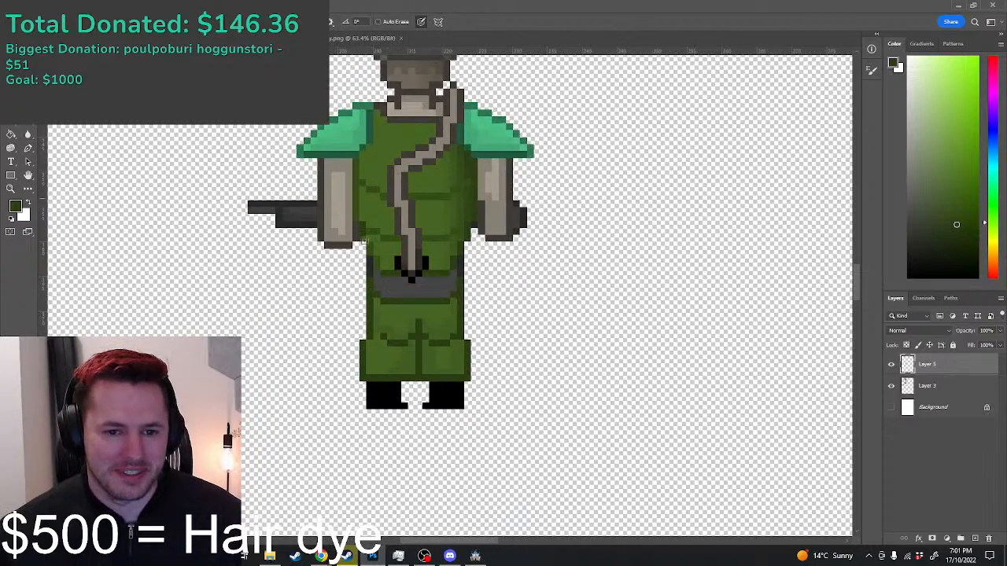
scroll(363, 239, down, 4)
scroll(428, 330, down, 4)
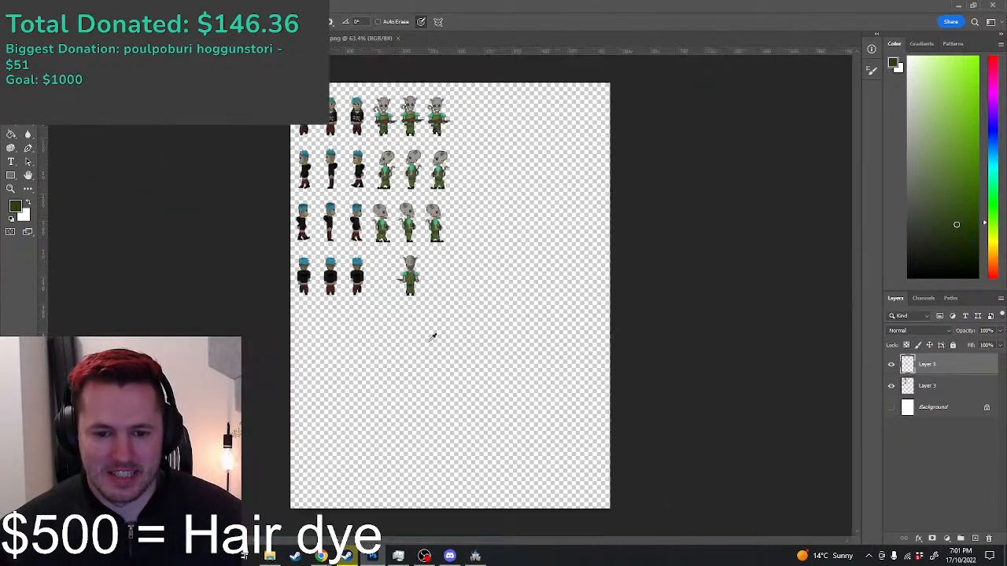
scroll(393, 316, up, 8)
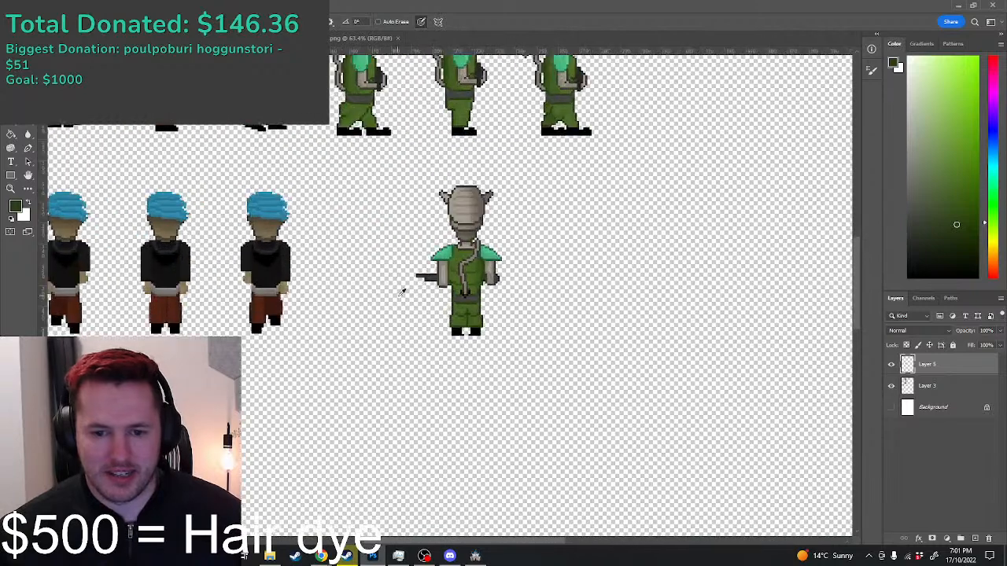
Step: Show the grid, copy the selected back-view rat to a new layer and place the copy one grid cell to the left
key(m)
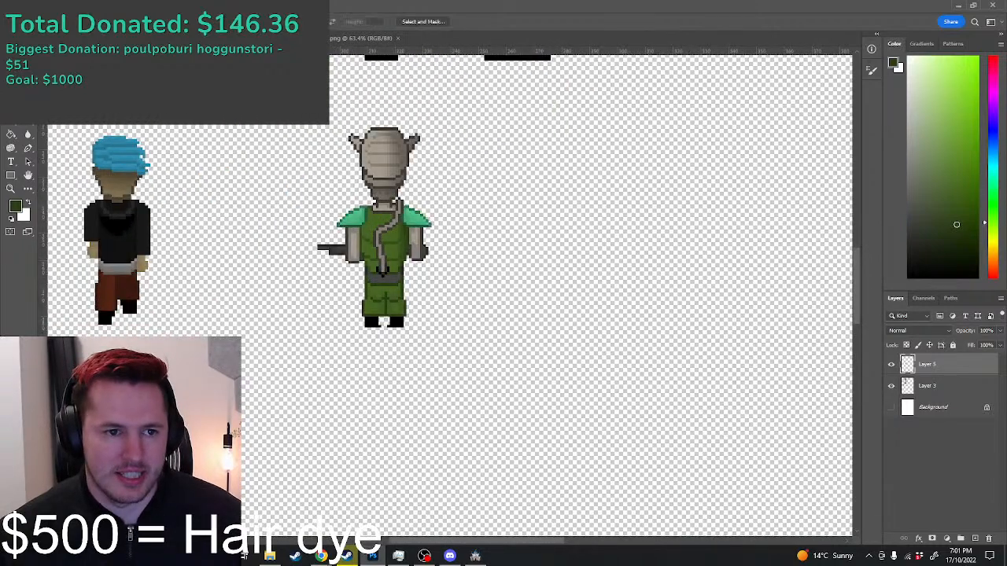
scroll(283, 108, up, 3)
drag(274, 108, 507, 433)
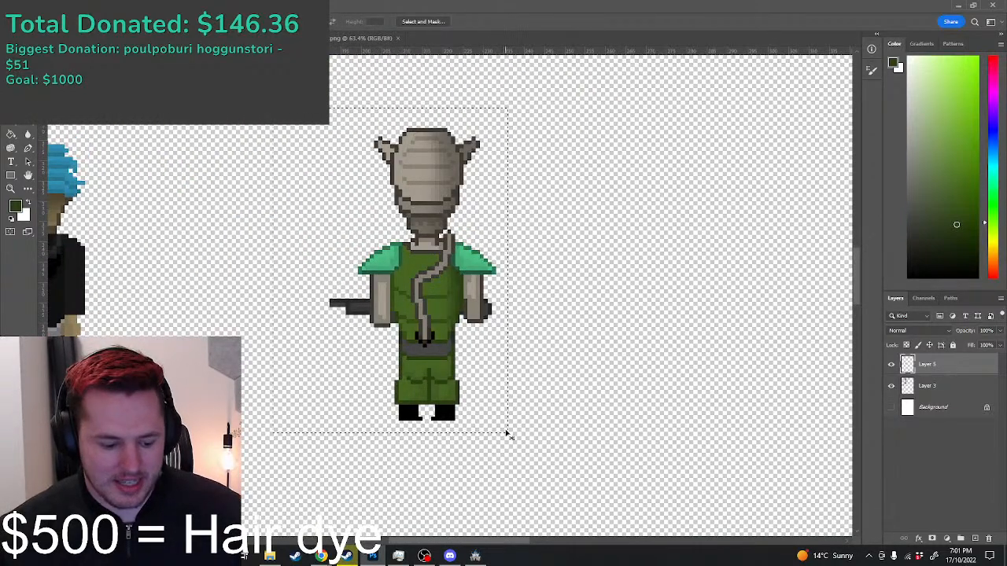
key(ctrl+apostrophe)
key(ctrl+j)
key(ctrl+t)
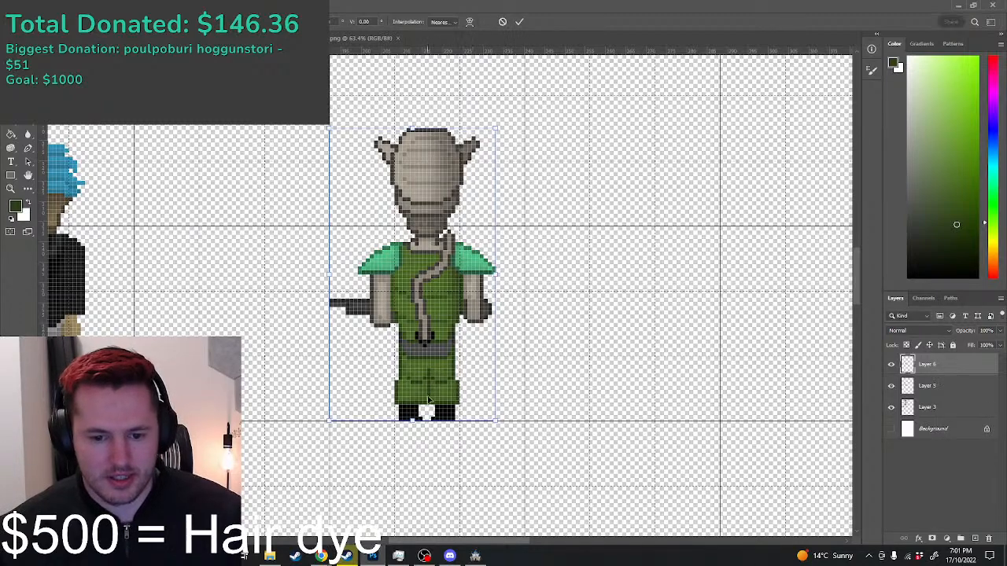
drag(422, 378, 226, 377)
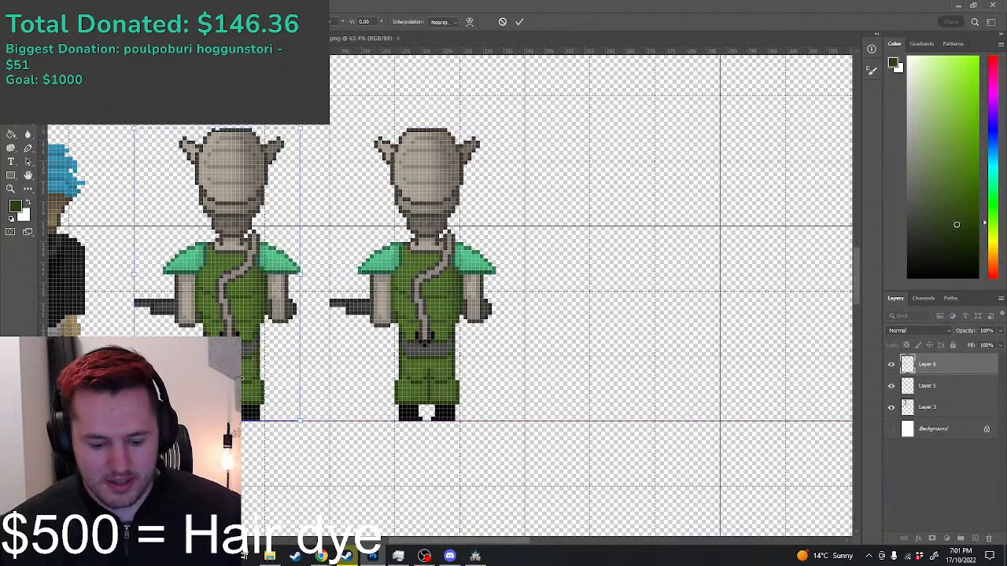
key(Return)
Step: Examine the two back-view rats' grid alignment and legs beside the human character's back-view walking frames
scroll(391, 297, down, 5)
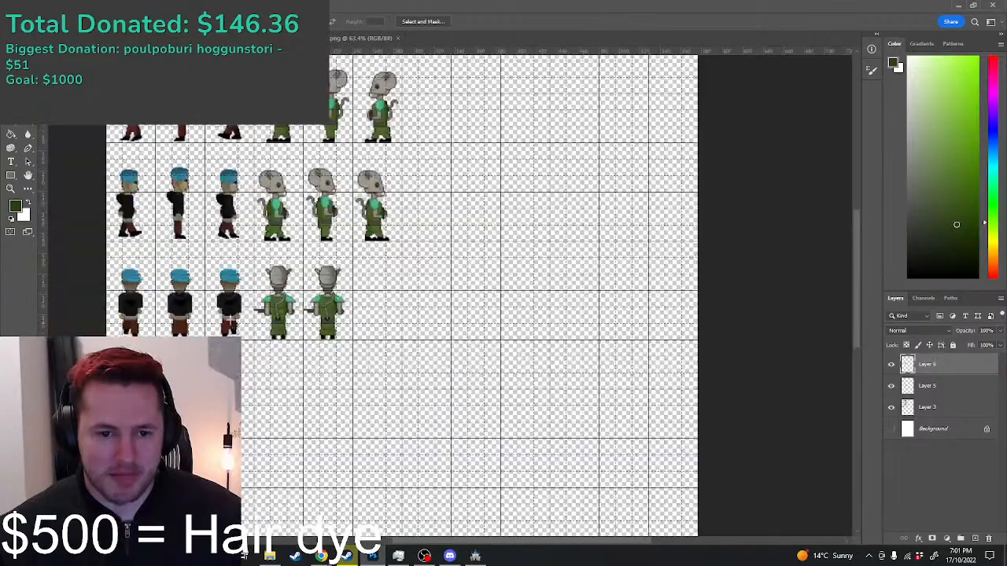
scroll(391, 298, up, 7)
scroll(391, 298, down, 3)
scroll(391, 297, up, 1)
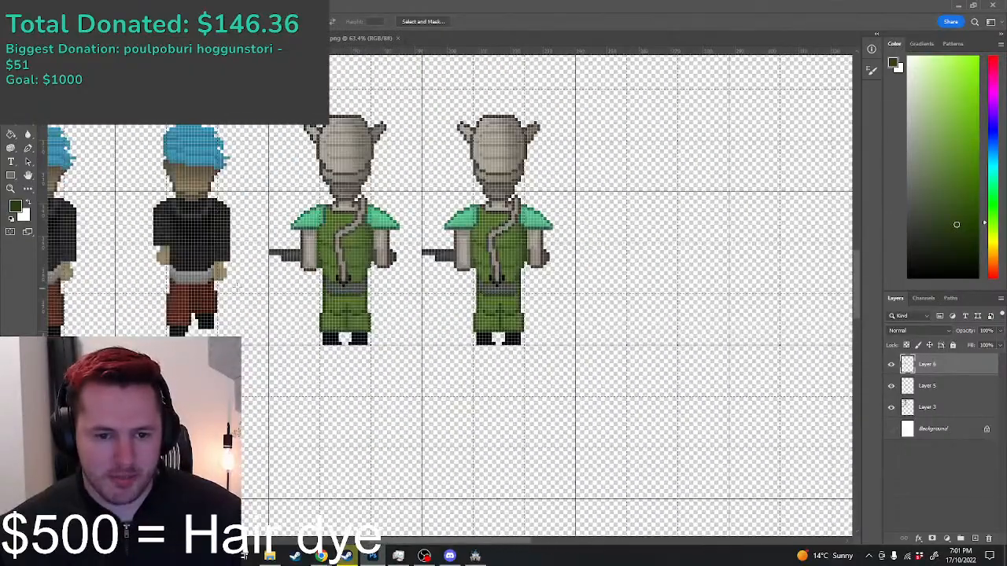
scroll(391, 298, down, 2)
scroll(248, 291, up, 2)
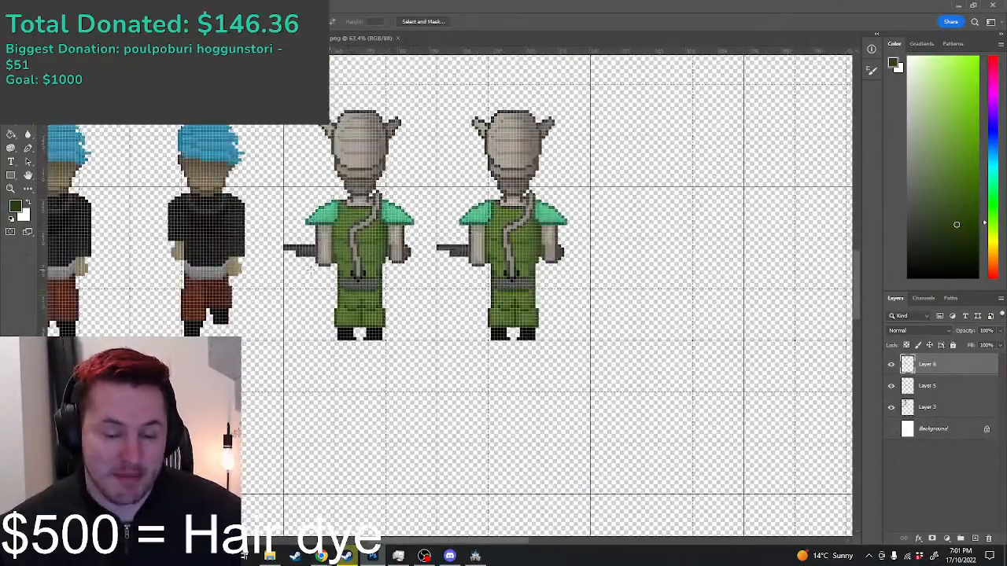
scroll(268, 325, up, 2)
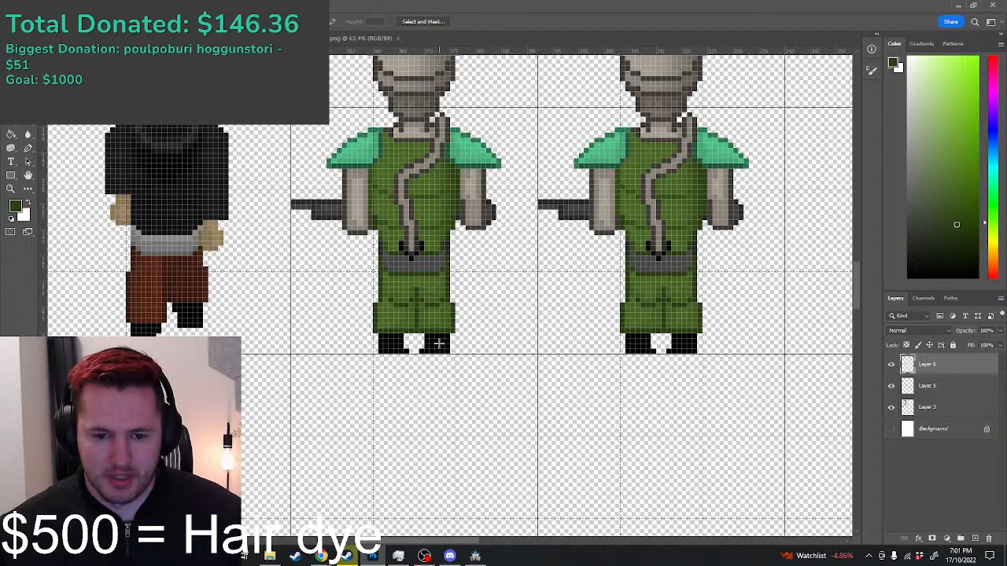
scroll(367, 299, up, 3)
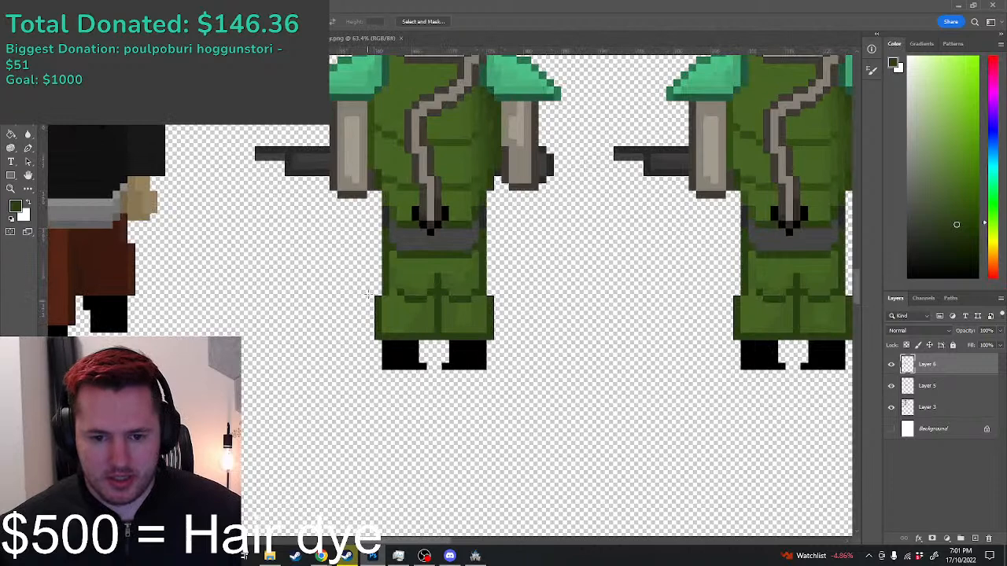
Step: Raise the left leg of the left back-view rat, from the thigh down to the boot, by 2 px
drag(371, 266, 431, 375)
click(383, 309)
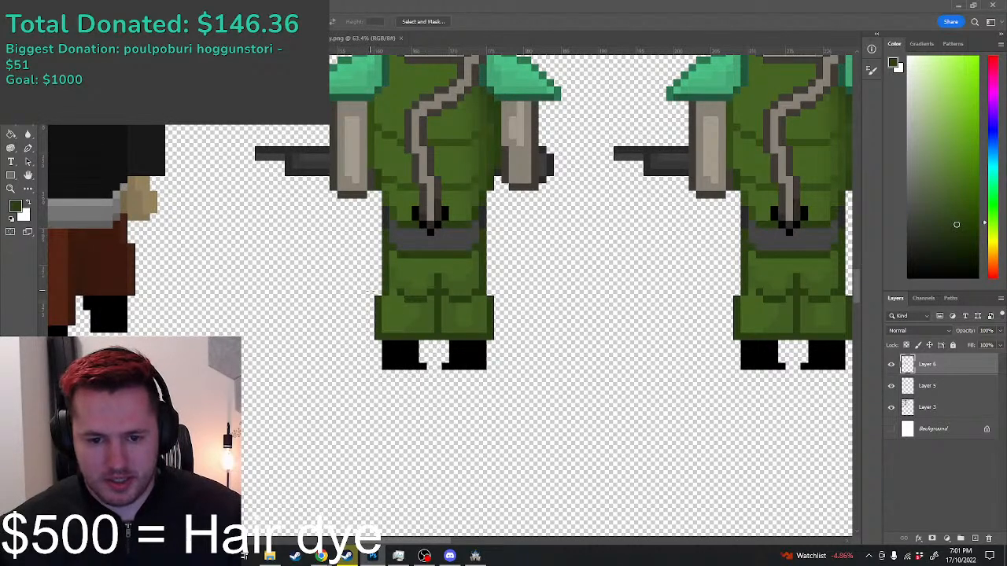
mouse_move(367, 287)
mouse_down()
mouse_move(438, 350)
mouse_move(433, 367)
mouse_move(408, 330)
mouse_up()
key(ctrl+t)
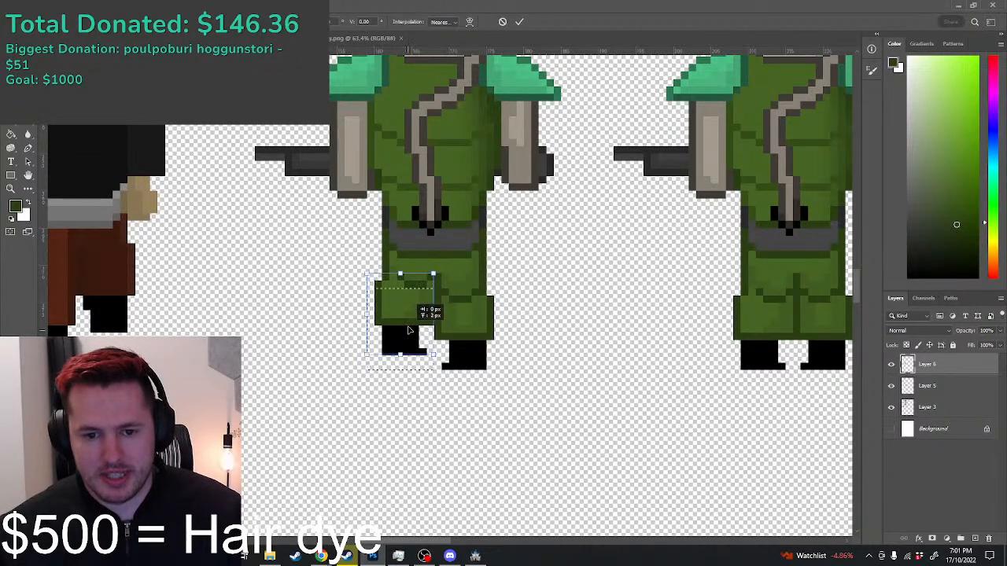
key(Return)
key(ctrl+d)
scroll(501, 331, down, 1)
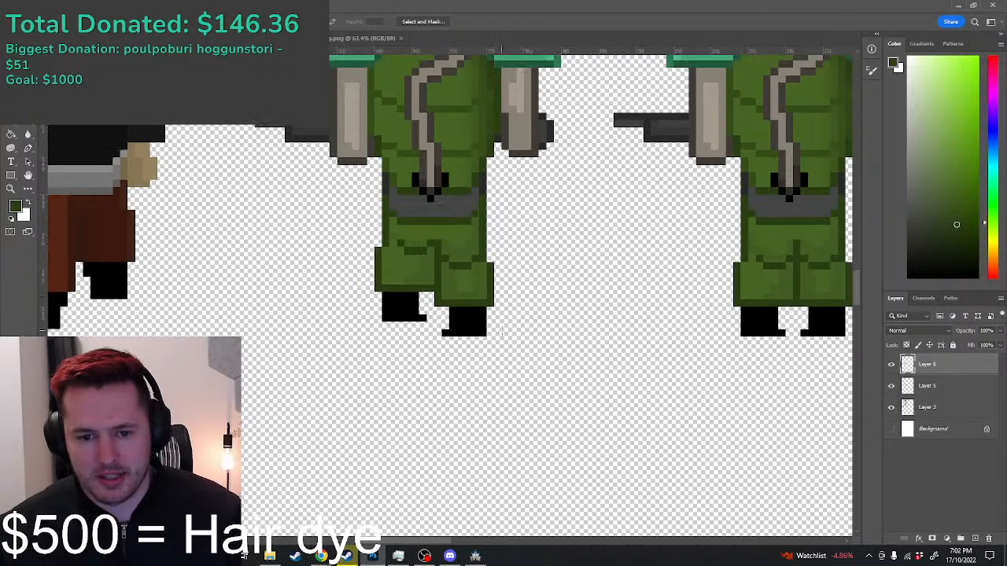
scroll(502, 331, down, 6)
scroll(503, 324, up, 6)
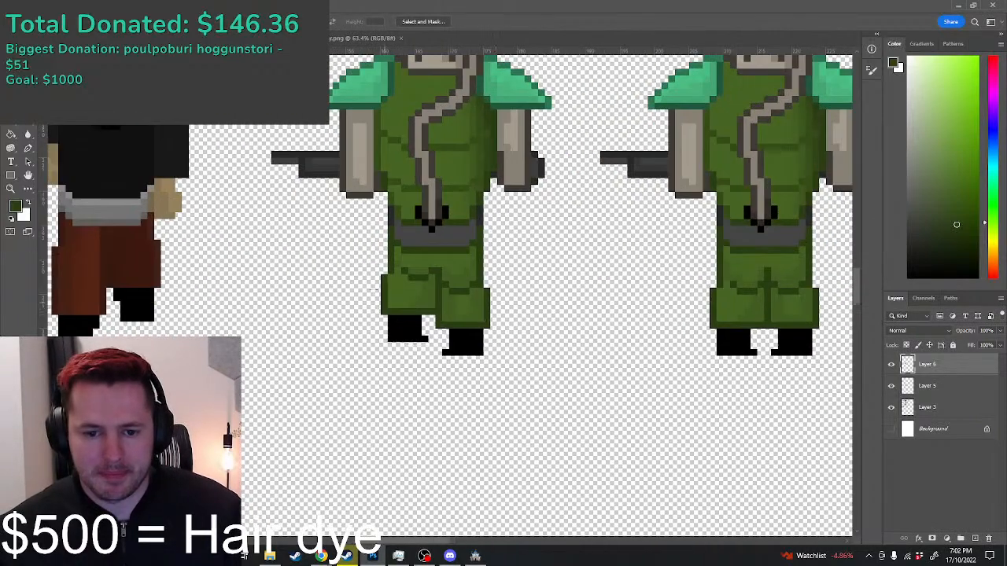
Step: Select the raised trouser leg's outline and shade it a darker green with the Pencil tool, then deselect
scroll(374, 290, up, 4)
drag(387, 230, 413, 272)
mouse_move(462, 248)
mouse_down()
mouse_move(433, 297)
mouse_move(394, 307)
mouse_move(384, 325)
mouse_up()
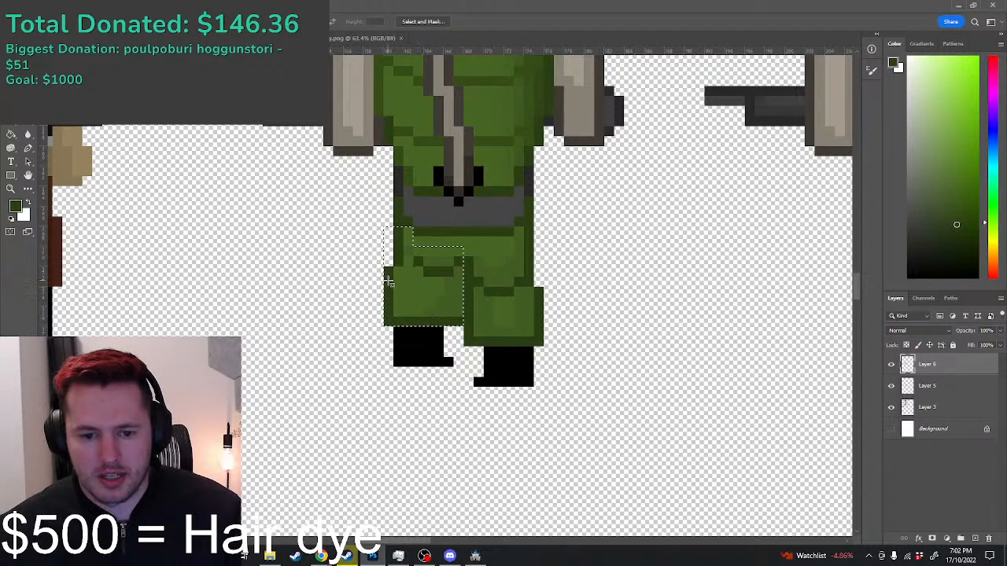
drag(384, 220, 392, 264)
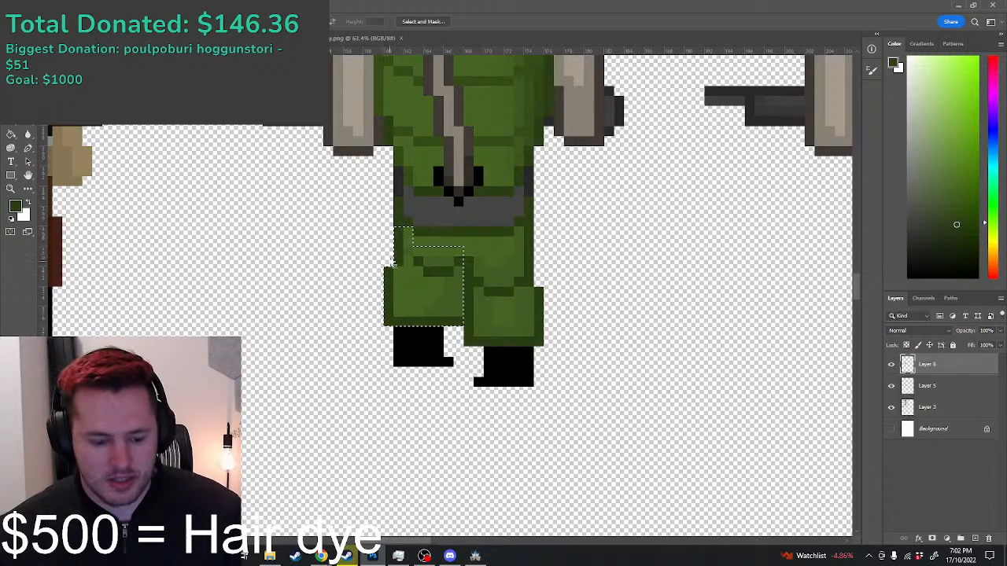
key(b)
right_click(10, 107)
click(47, 108)
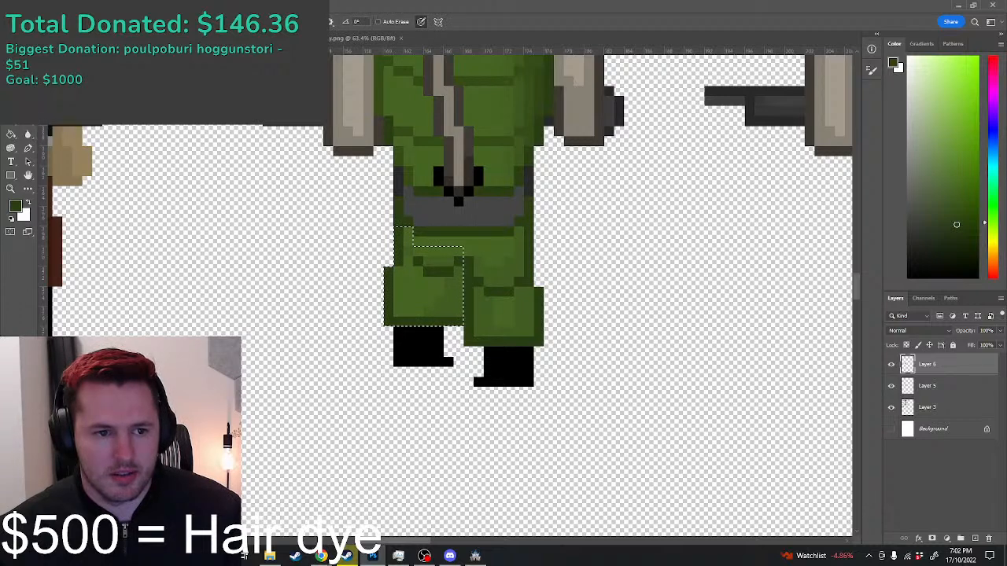
mouse_move(431, 298)
mouse_down()
mouse_move(436, 312)
mouse_move(420, 297)
mouse_move(410, 331)
mouse_move(433, 233)
mouse_move(393, 277)
mouse_up()
key(m)
key(ctrl+d)
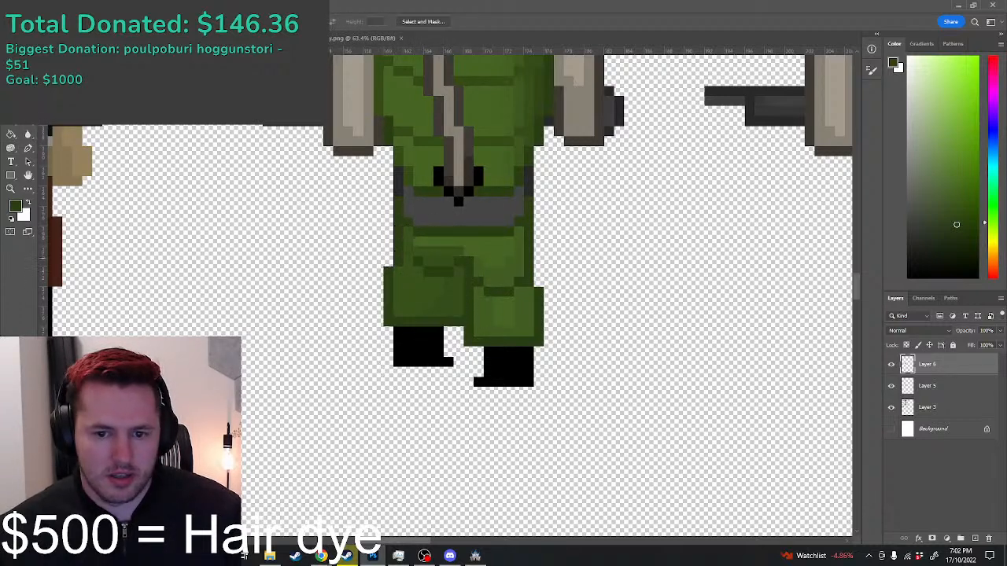
scroll(316, 266, down, 3)
scroll(378, 224, up, 1)
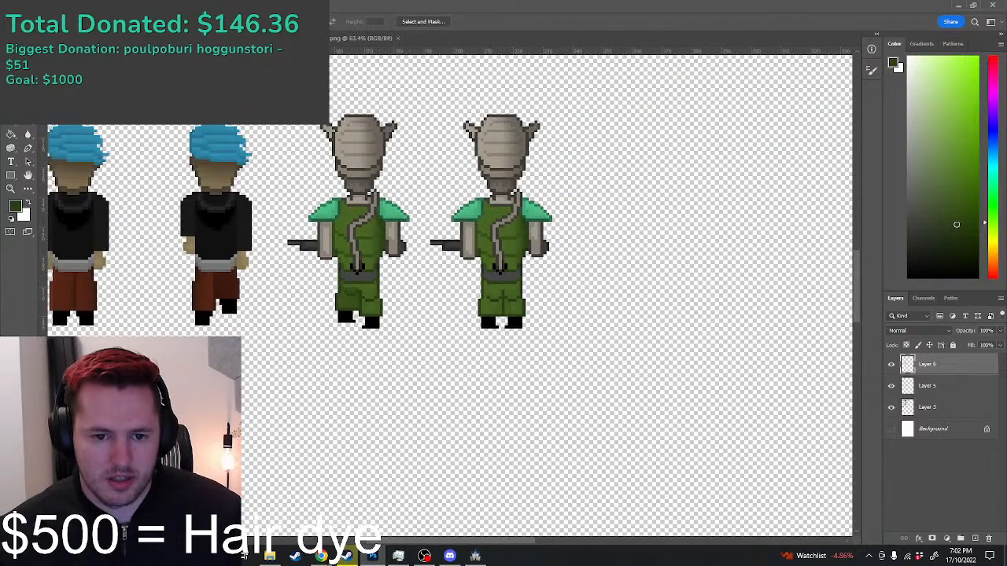
drag(275, 96, 420, 303)
key(ctrl+r)
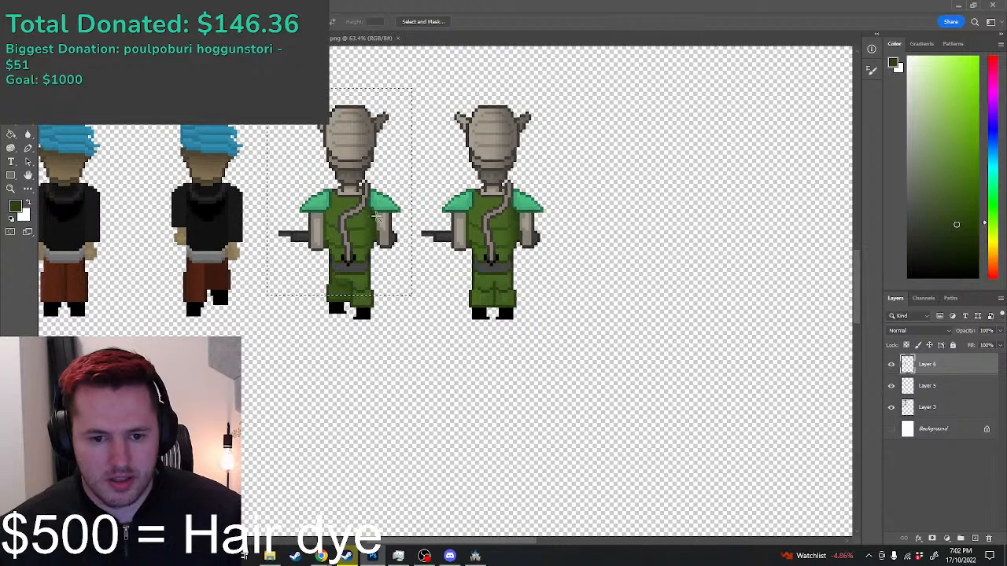
key(ctrl+t)
drag(366, 200, 367, 204)
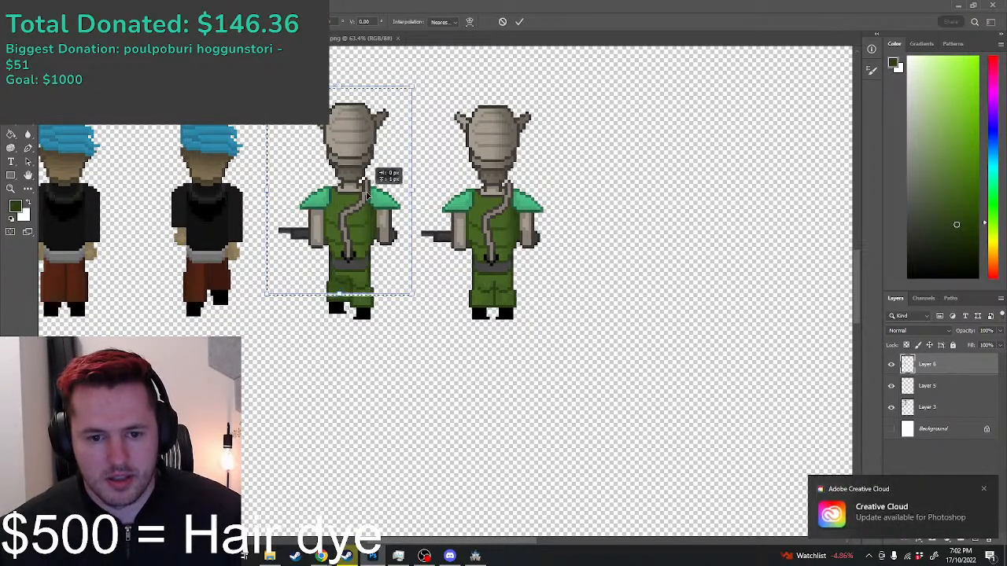
key(Return)
key(ctrl+d)
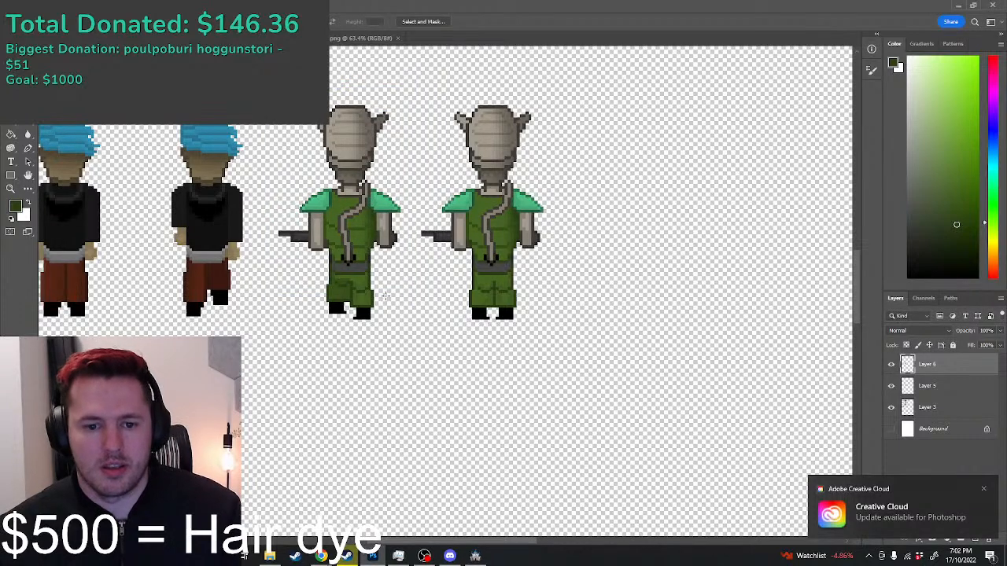
key(ctrl+t)
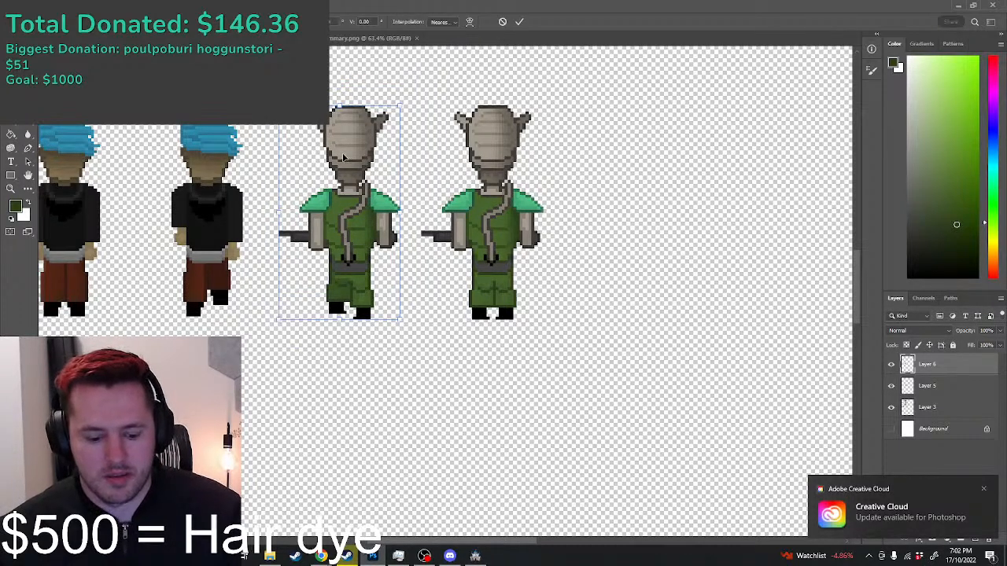
key(Return)
Step: Move the left back-view rat's head, torso and upper legs down a few pixels, keeping its boots in place
drag(275, 102, 407, 295)
key(ctrl+t)
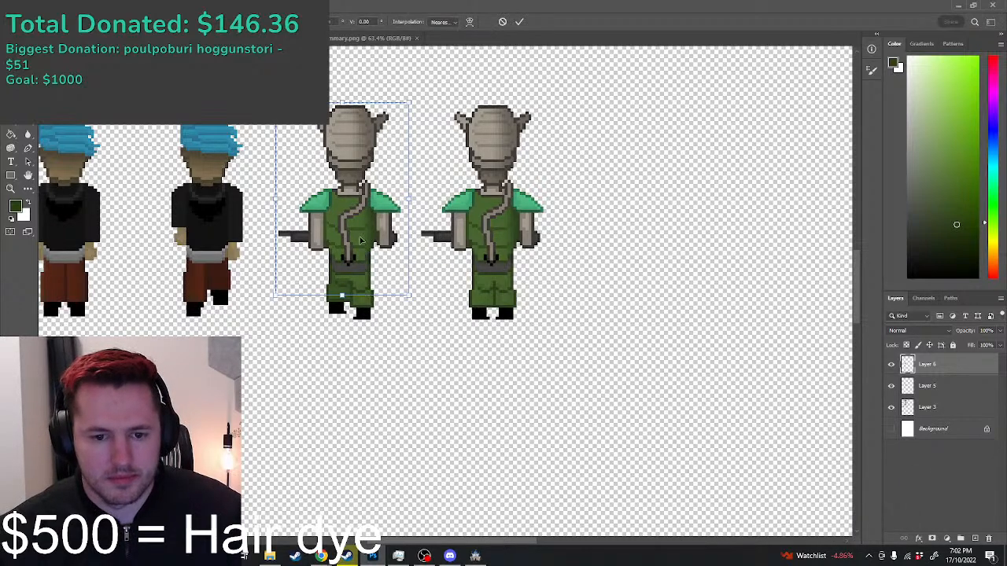
drag(360, 238, 358, 245)
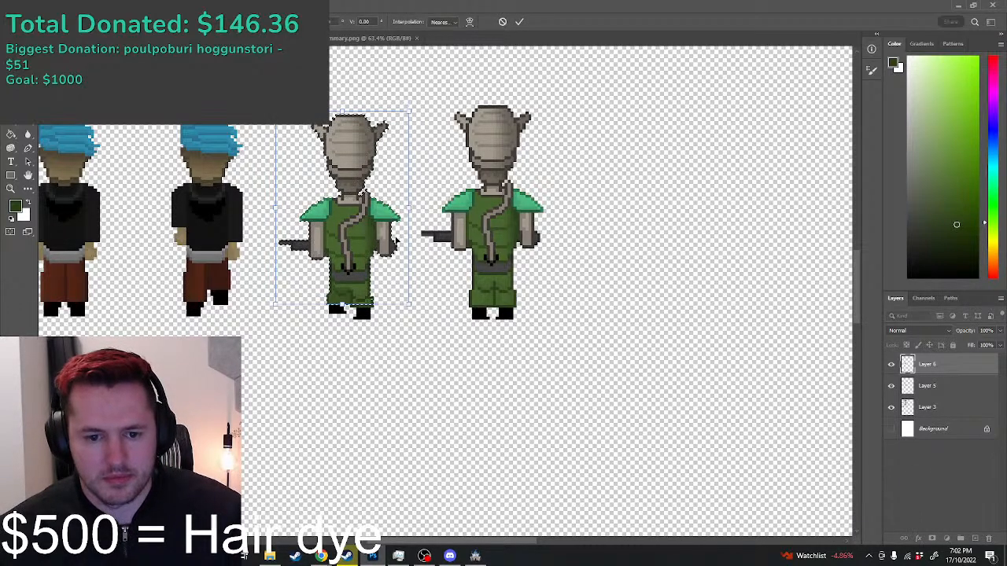
key(Return)
key(ctrl+d)
Step: Duplicate the walking back-view rat's layer and, with the grid shown, place the copy two grid cells to the right
scroll(420, 342, down, 5)
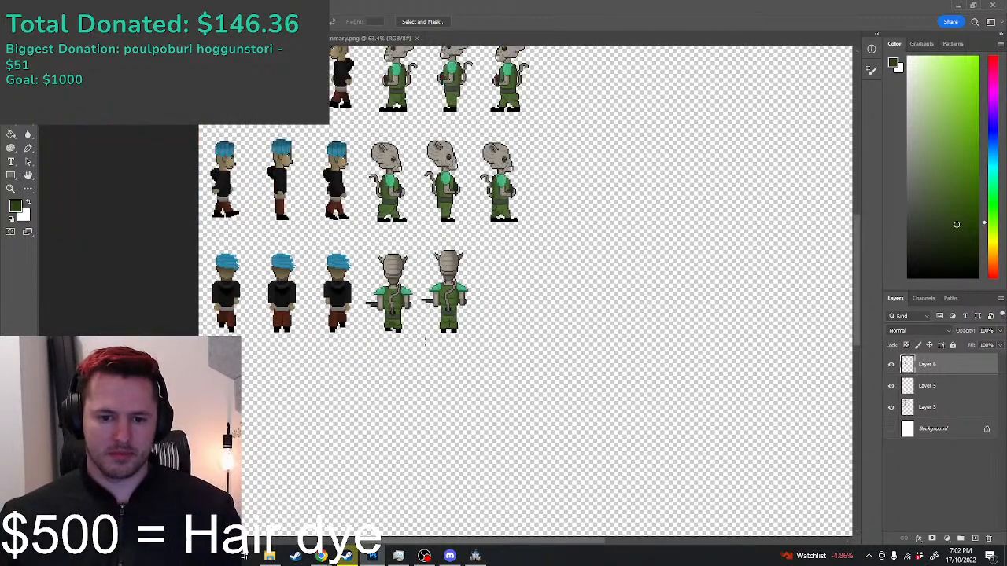
scroll(396, 316, up, 2)
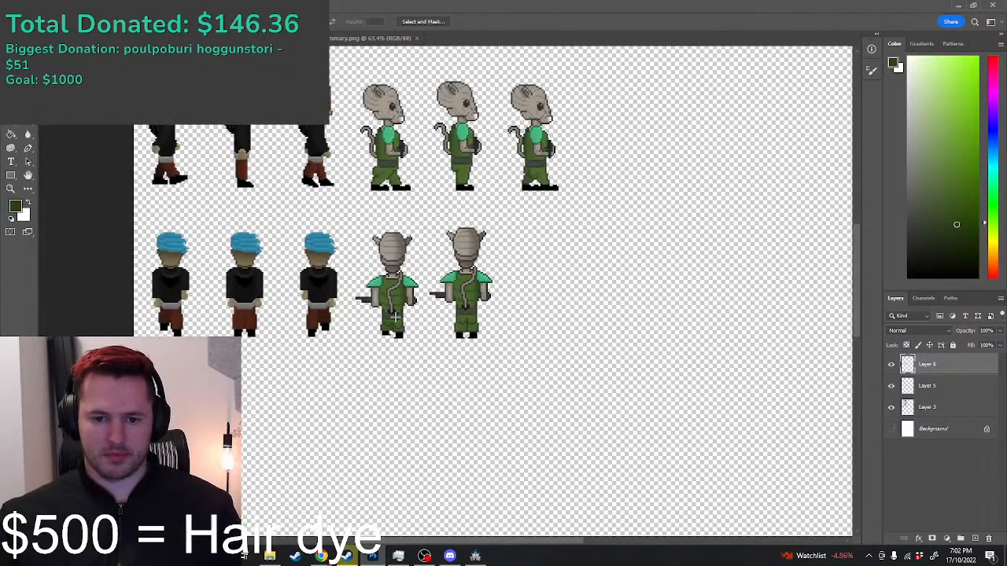
scroll(411, 318, up, 3)
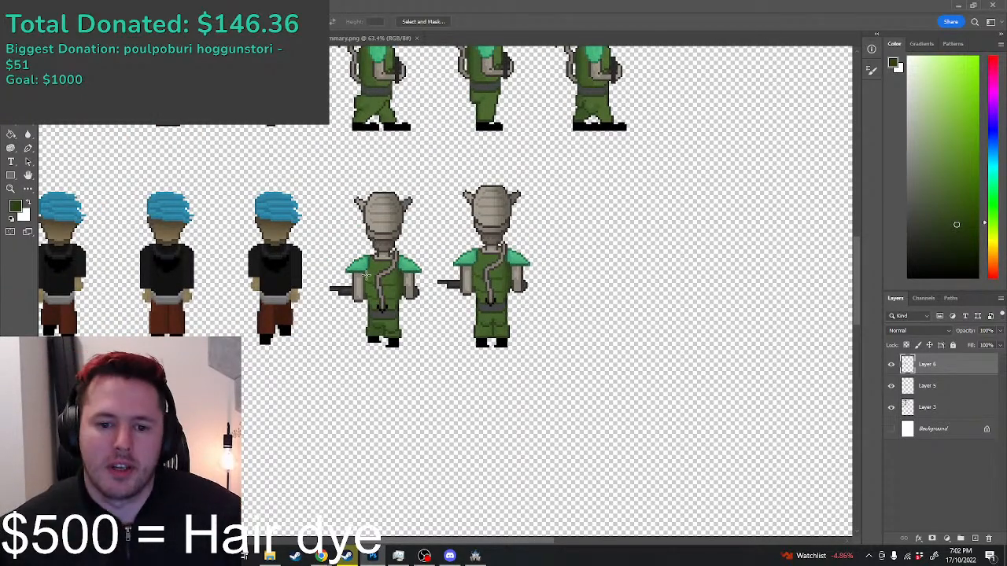
scroll(536, 286, up, 2)
scroll(433, 312, down, 4)
scroll(431, 313, up, 2)
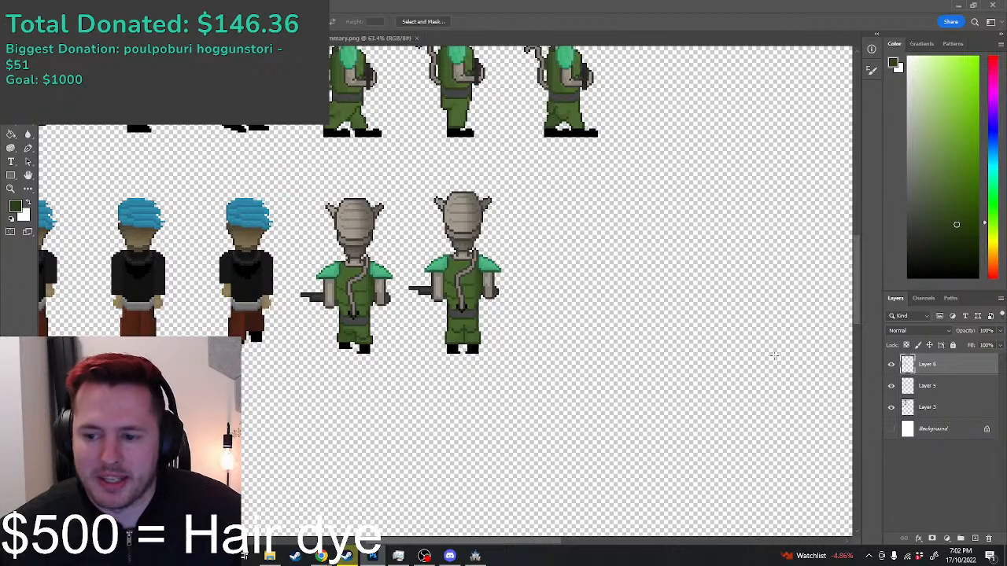
key(ctrl+j)
key(ctrl+t)
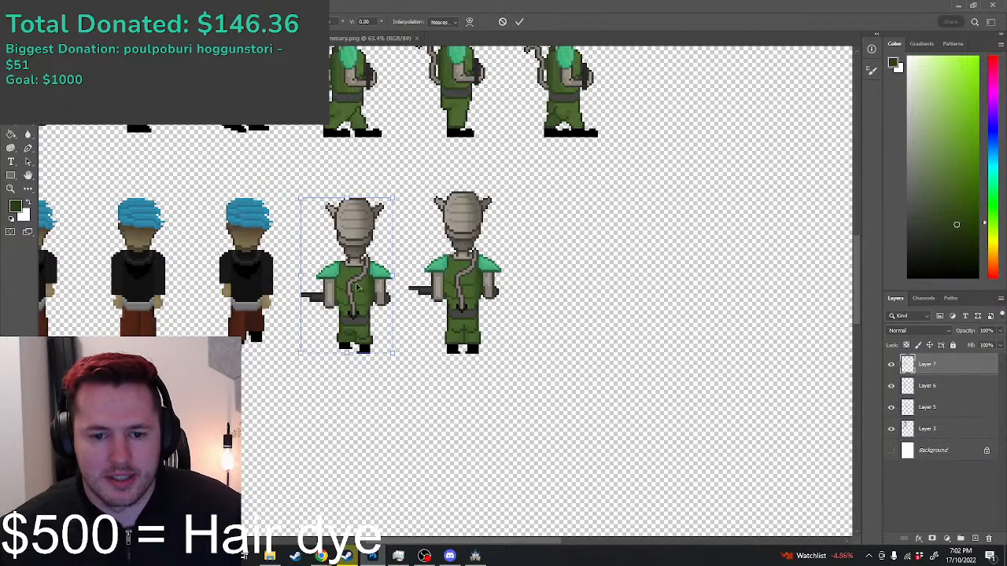
key(ctrl+apostrophe)
drag(344, 307, 571, 321)
key(Return)
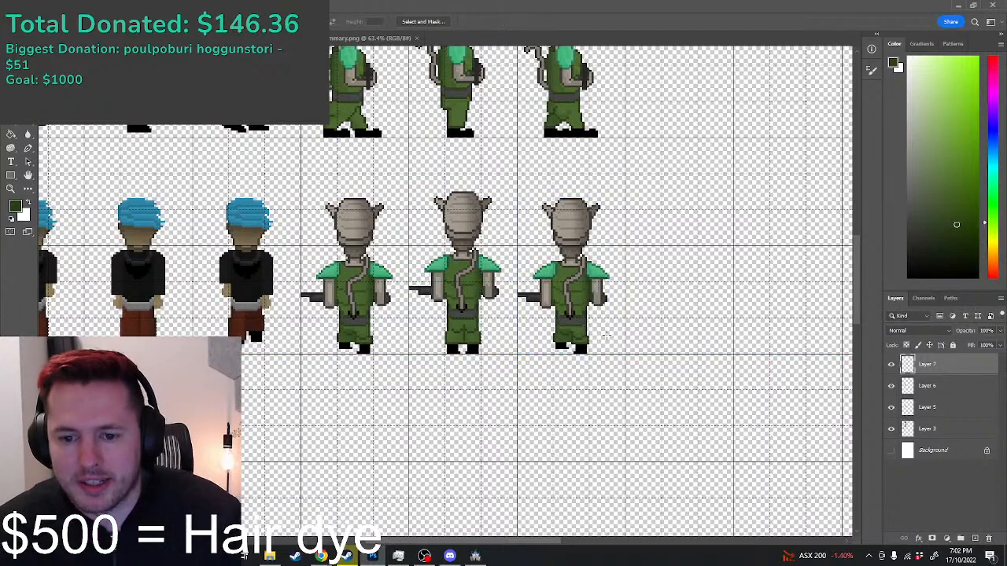
Step: Hide the grid, flip the new rat copy's lower body horizontally and align it under its torso
scroll(572, 321, up, 4)
key(ctrl+apostrophe)
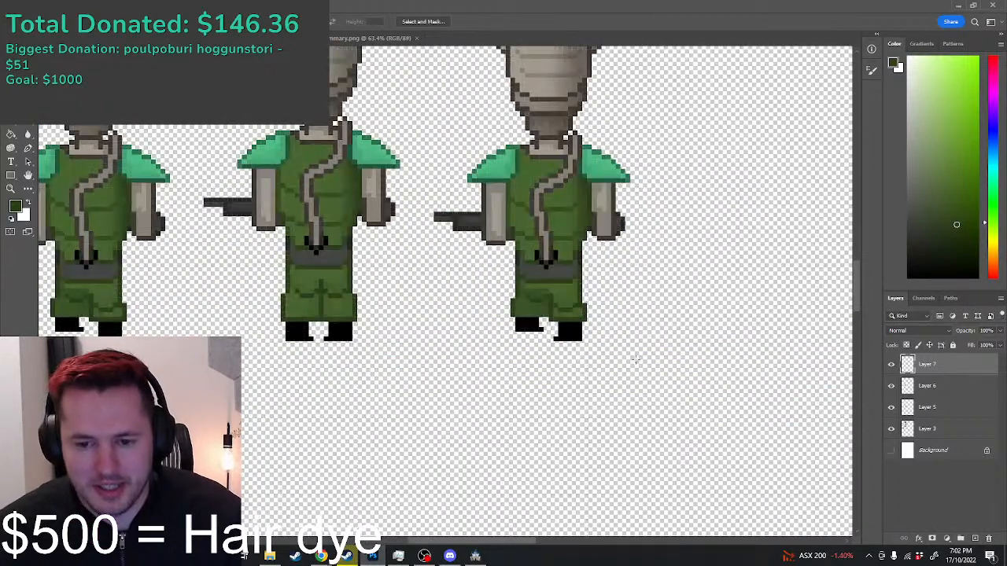
drag(639, 360, 511, 269)
key(ctrl+t)
right_click(573, 283)
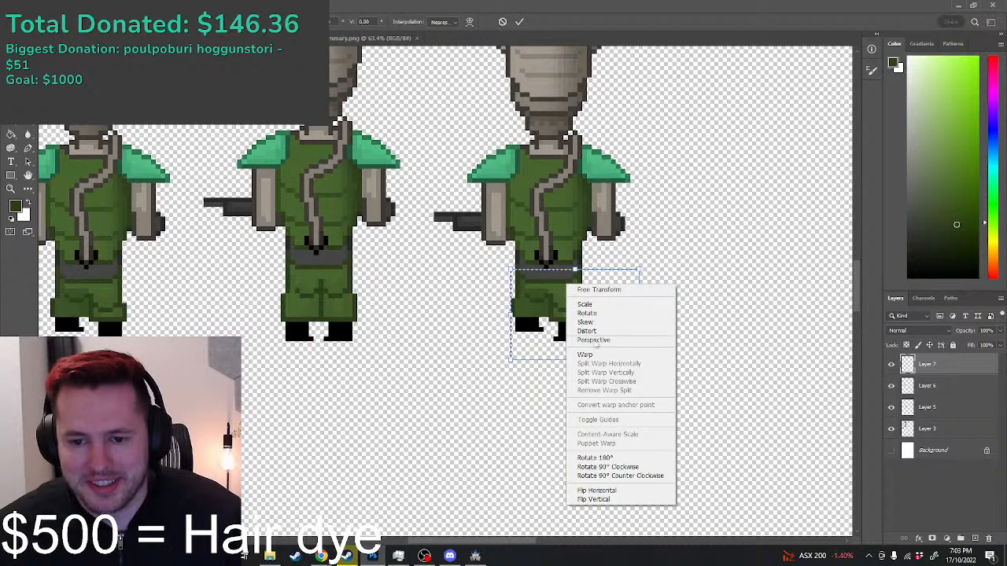
click(599, 490)
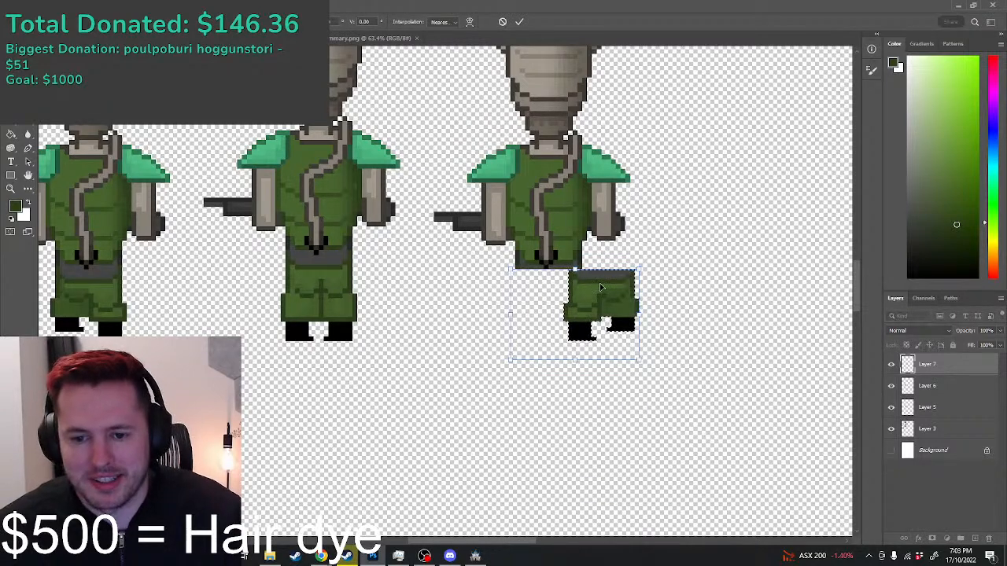
drag(634, 299, 582, 299)
key(Return)
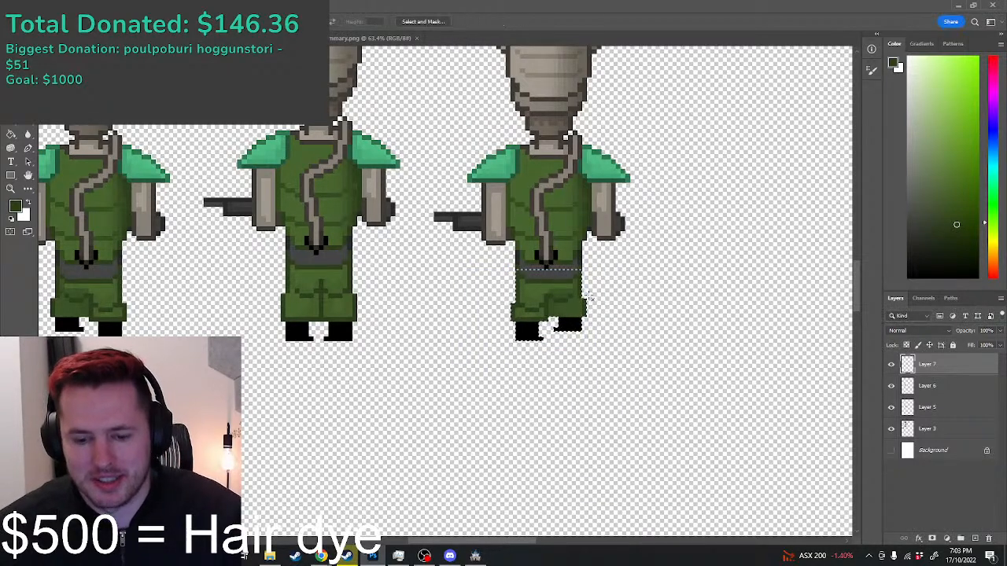
Step: Merge Layer 7, Layer 6, Layer 5 and Layer 3 into a single sprite layer
scroll(583, 300, down, 3)
scroll(584, 307, down, 2)
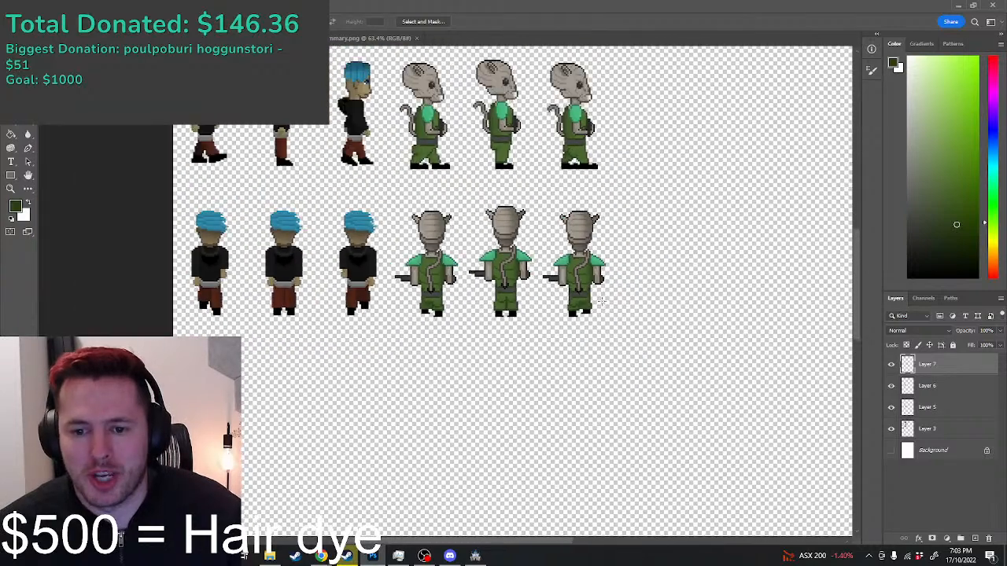
scroll(609, 300, down, 2)
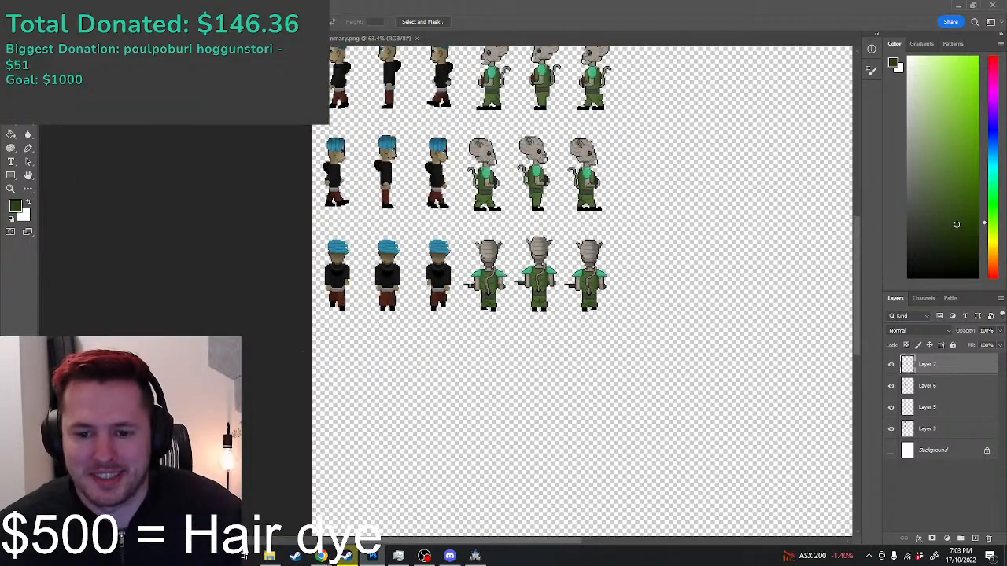
scroll(563, 307, down, 2)
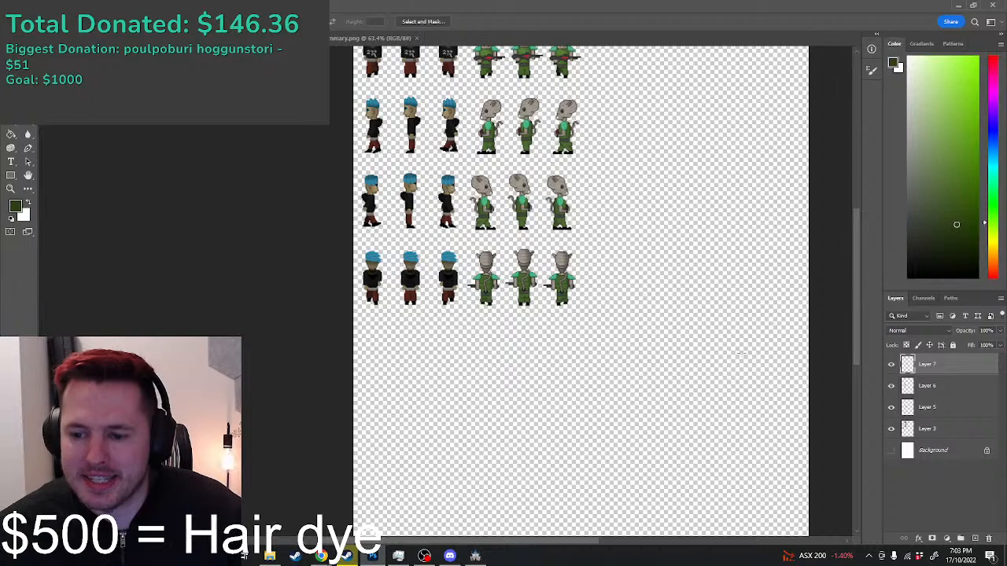
shift+click(940, 409)
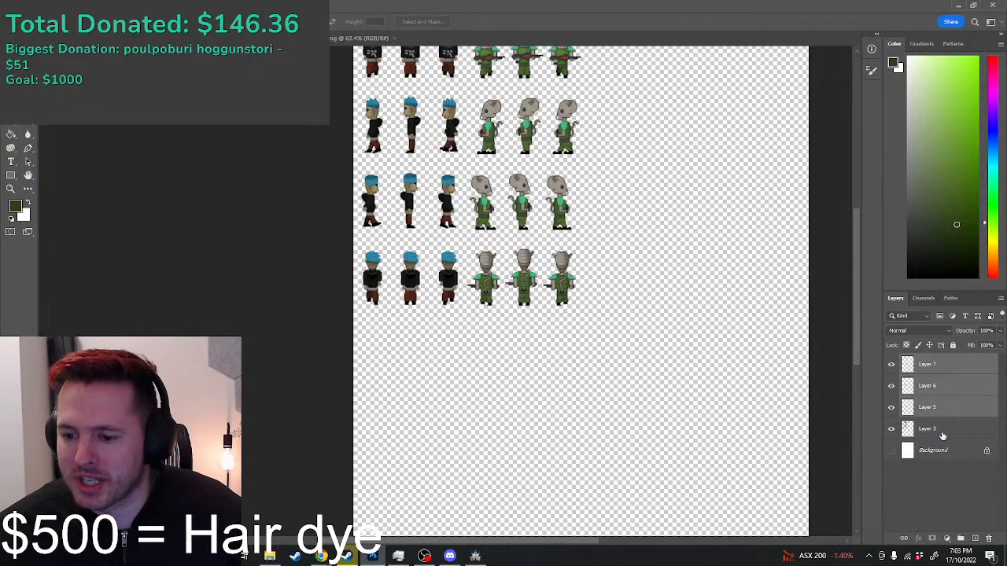
shift+click(941, 432)
right_click(940, 432)
click(847, 434)
Step: Export the finished sprite sheet as a PNG over the existing !0Characters file in the characters folder
scroll(691, 338, down, 5)
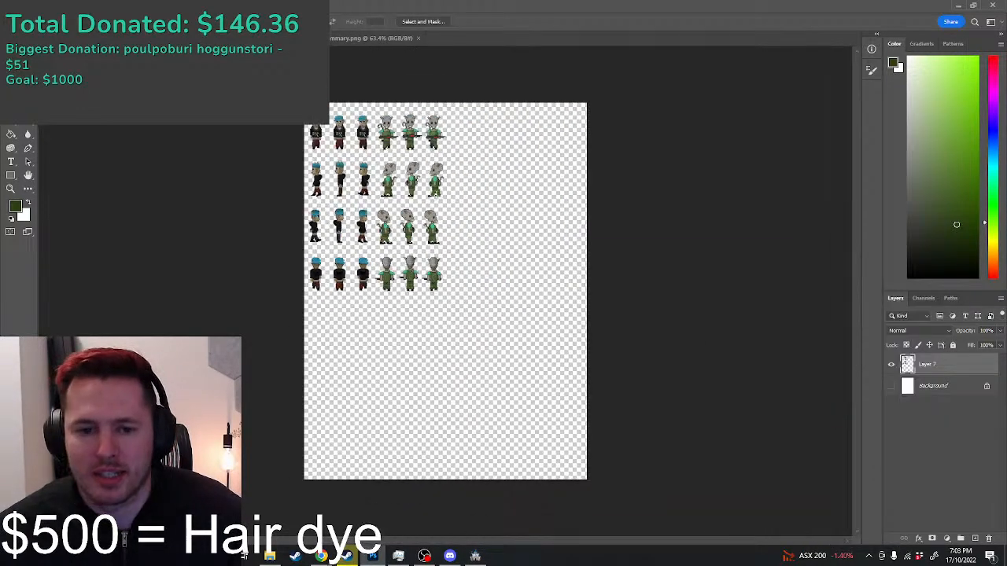
scroll(295, 134, up, 9)
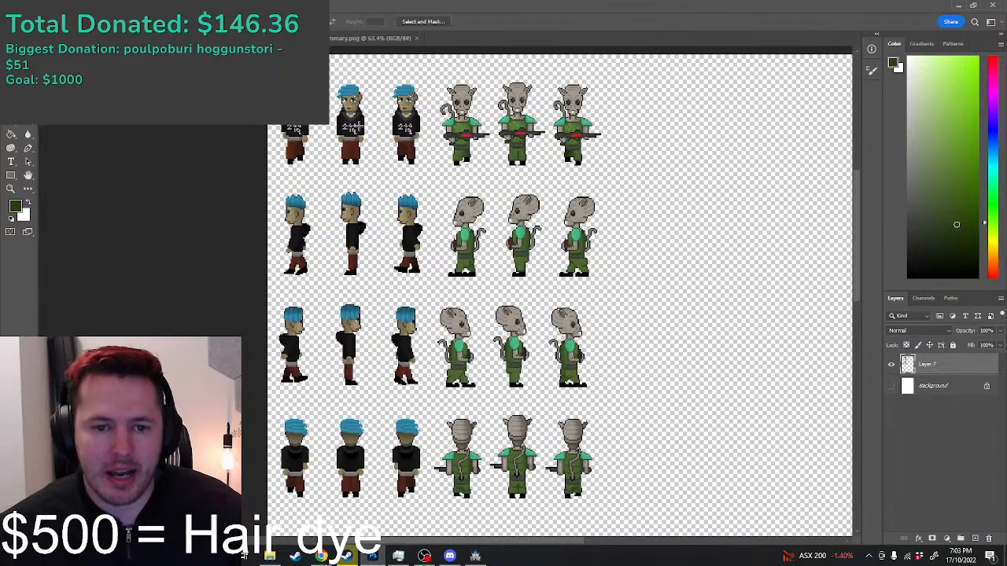
scroll(470, 148, up, 1)
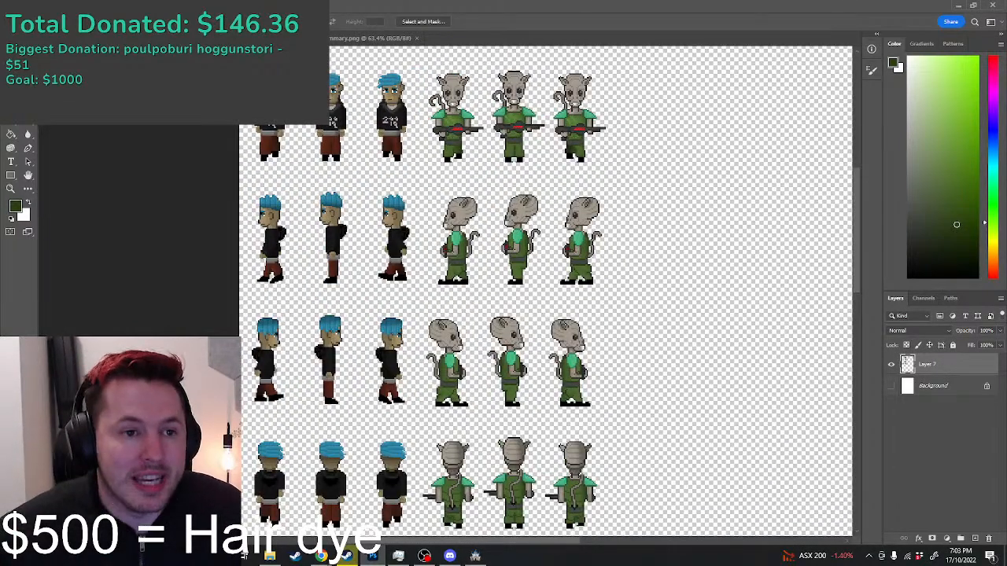
click(12, 6)
mouse_move(114, 169)
click(183, 168)
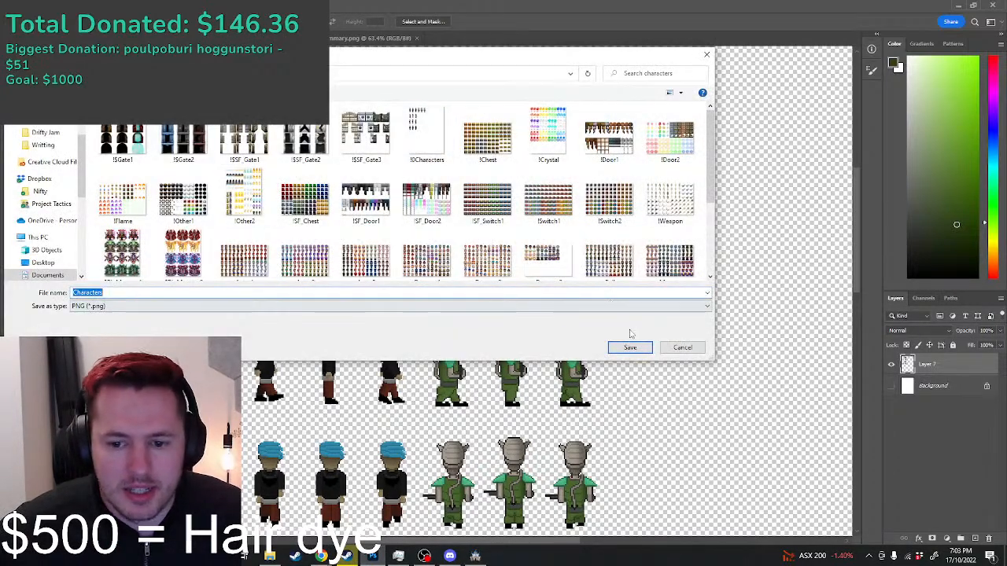
click(437, 148)
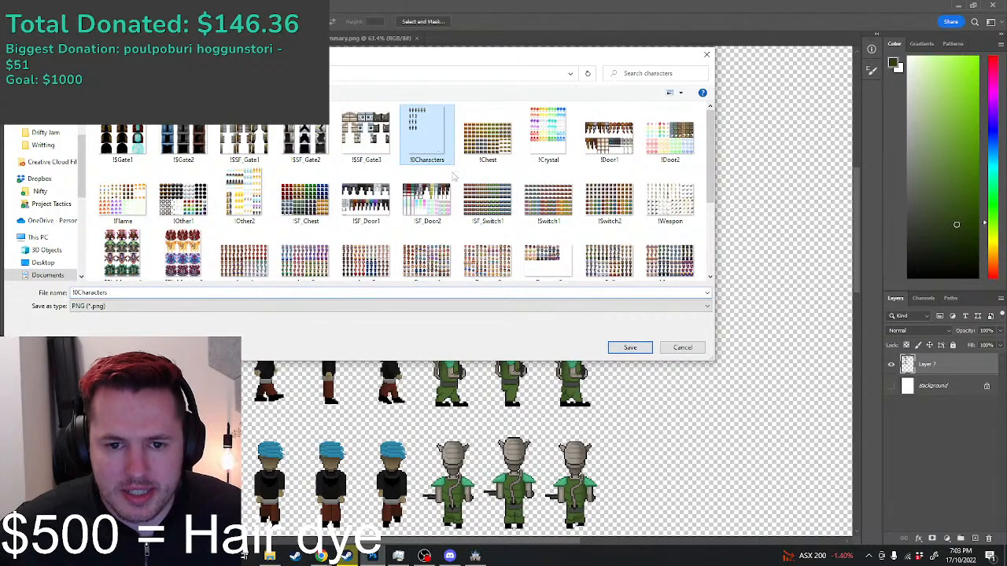
click(629, 348)
click(525, 280)
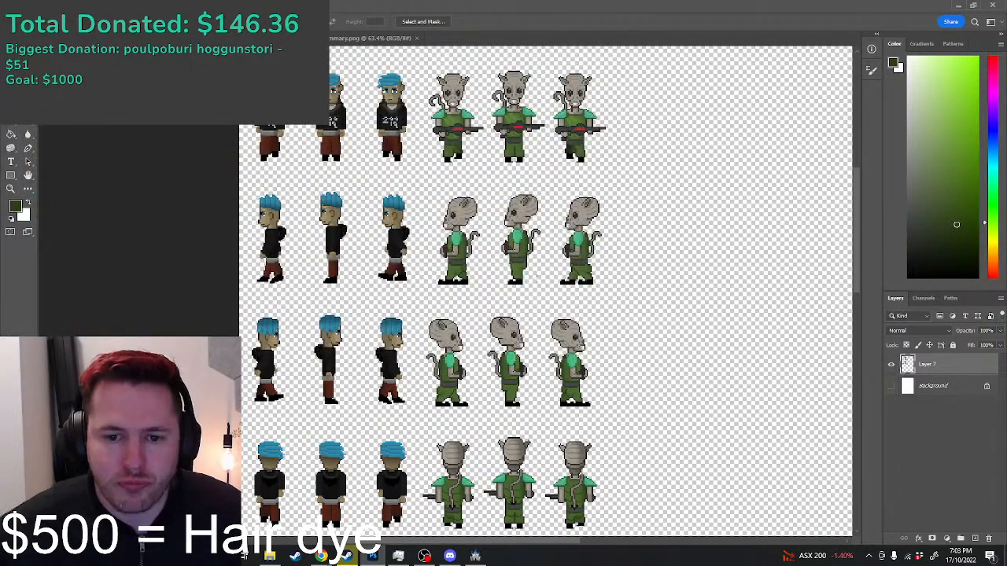
Step: Switch to RPG Maker, open the rat event, set its movement frequency to 5: Highest and open the speed options
click(958, 5)
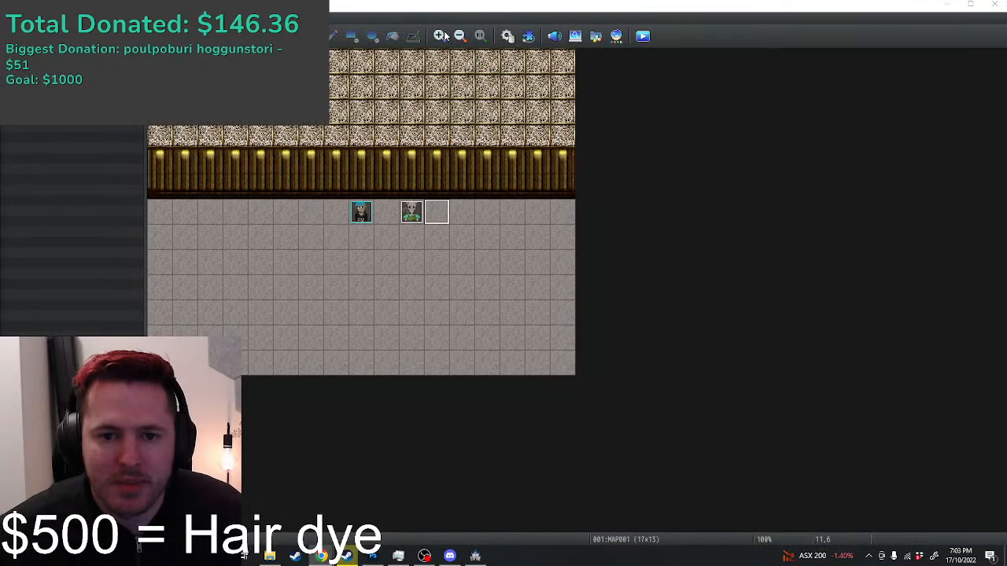
double_click(412, 210)
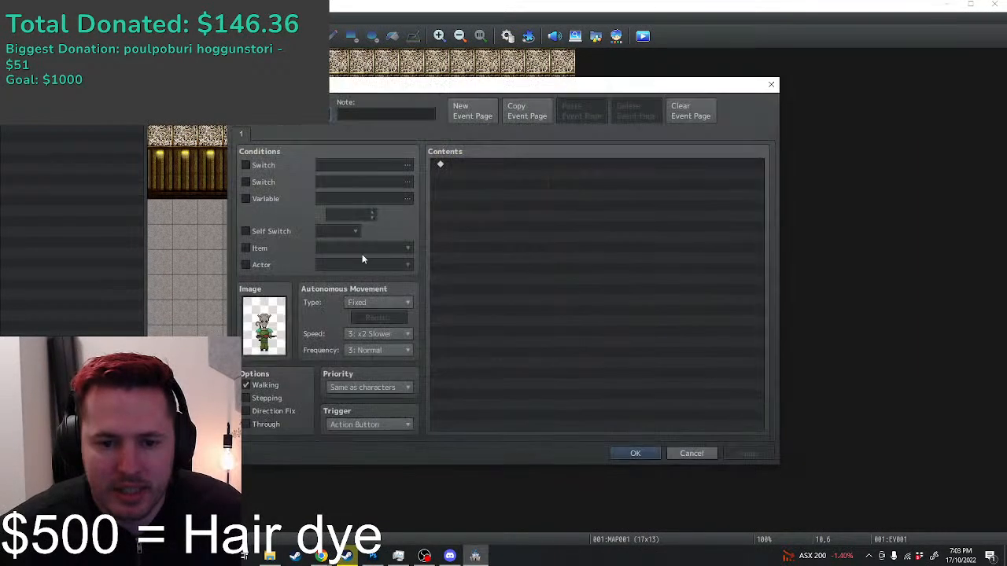
click(375, 391)
click(377, 367)
click(377, 353)
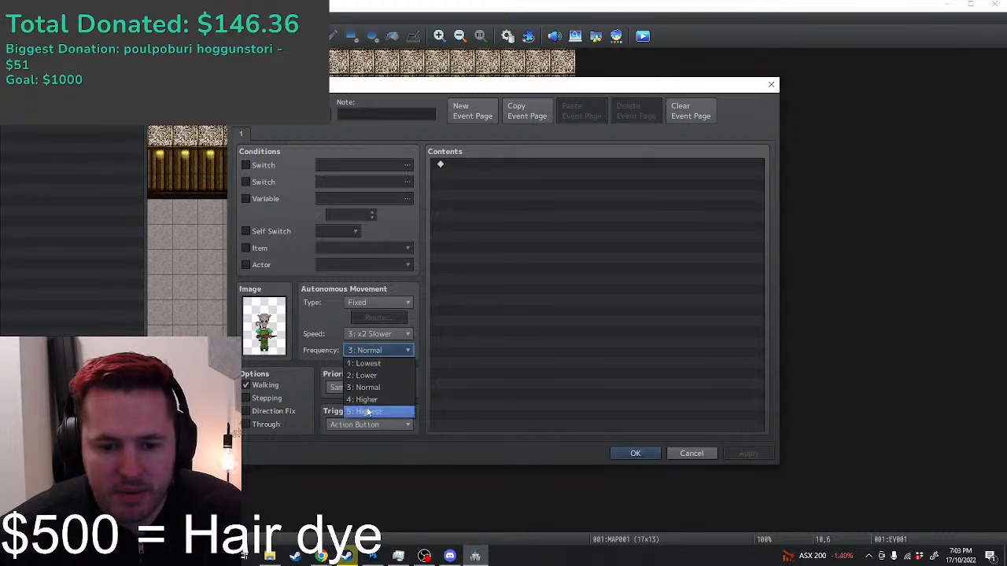
click(368, 408)
click(373, 336)
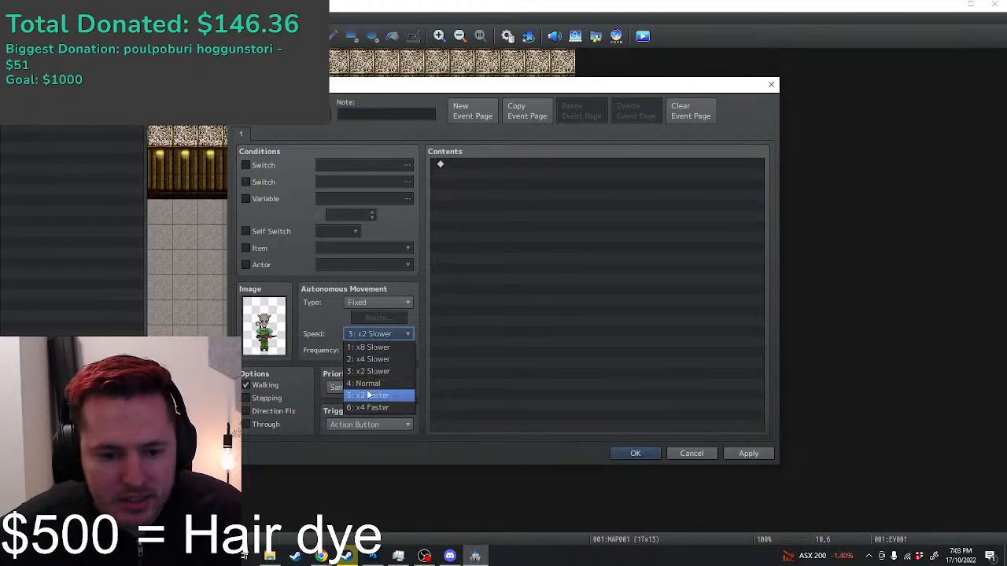
Step: Set the rat soldier event's autonomous movement speed to 4: Normal and save the event
click(367, 395)
click(377, 337)
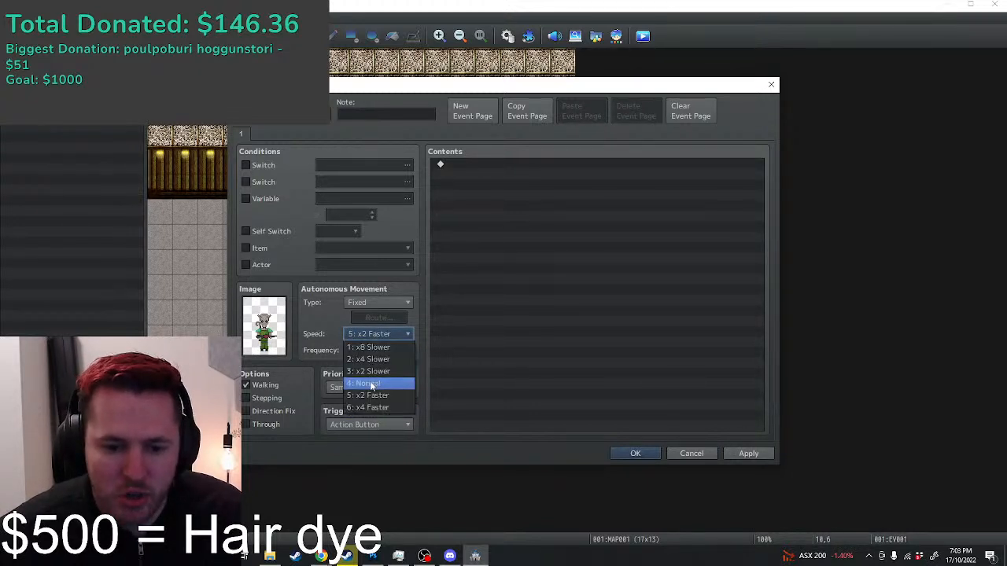
click(368, 383)
click(641, 453)
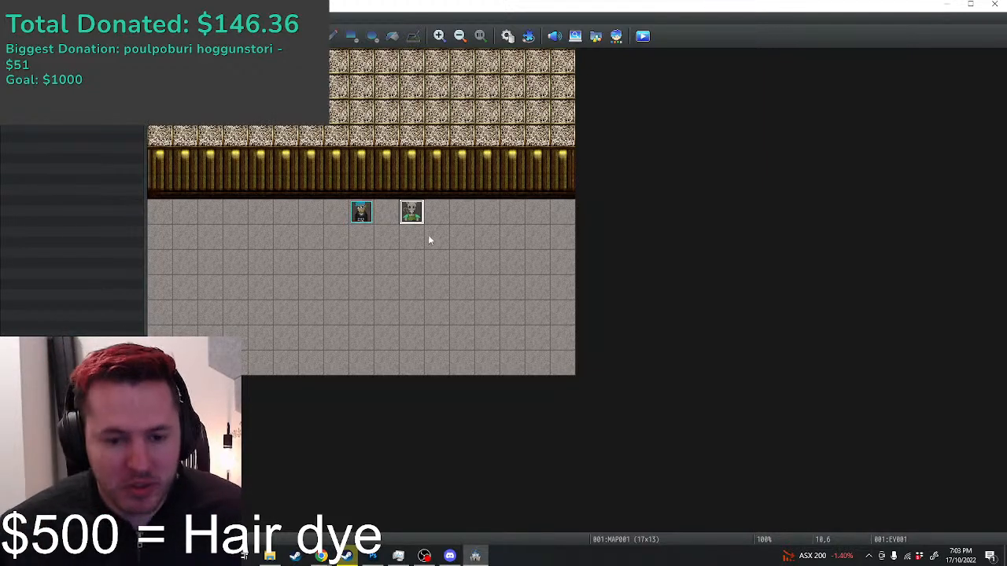
Step: Paste four copies of the rat soldier event at scattered spots on the grey floor of MAP001
click(512, 287)
key(ctrl+v)
click(337, 313)
key(ctrl+v)
click(210, 263)
key(ctrl+v)
click(437, 338)
key(ctrl+v)
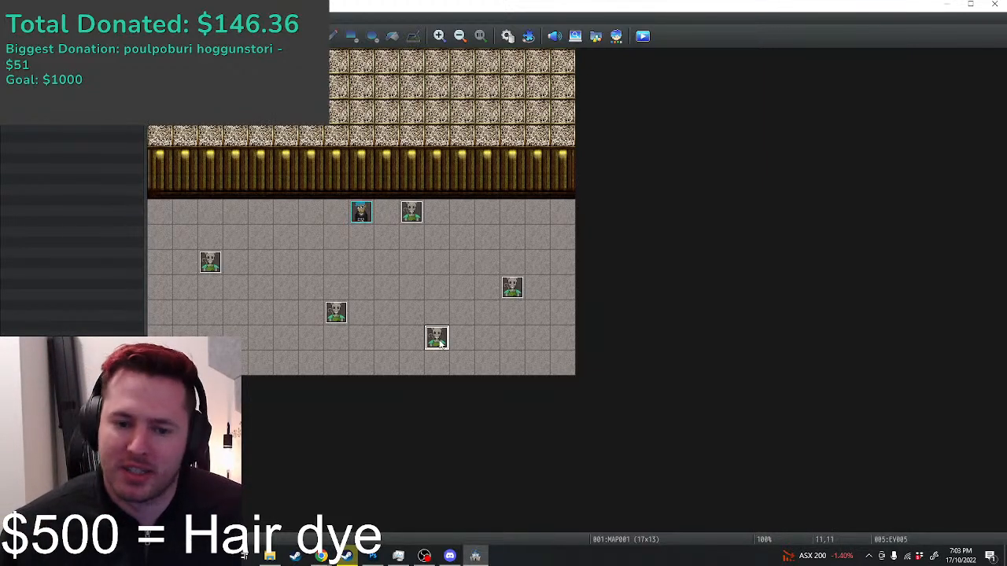
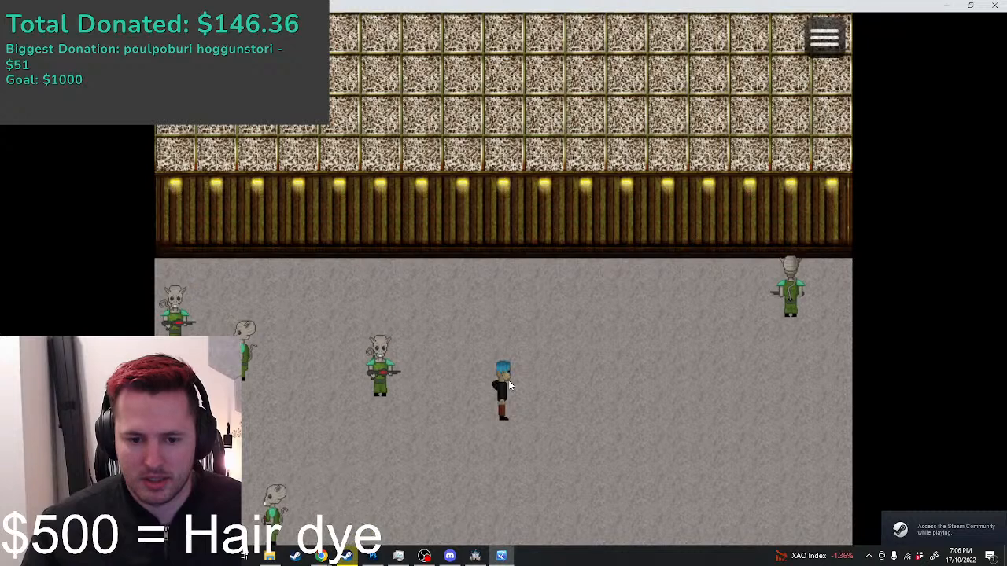
Step: Walk the blue-haired player around the room to test how the rat soldiers move, and end the playtest
key(Up)
key(Up)
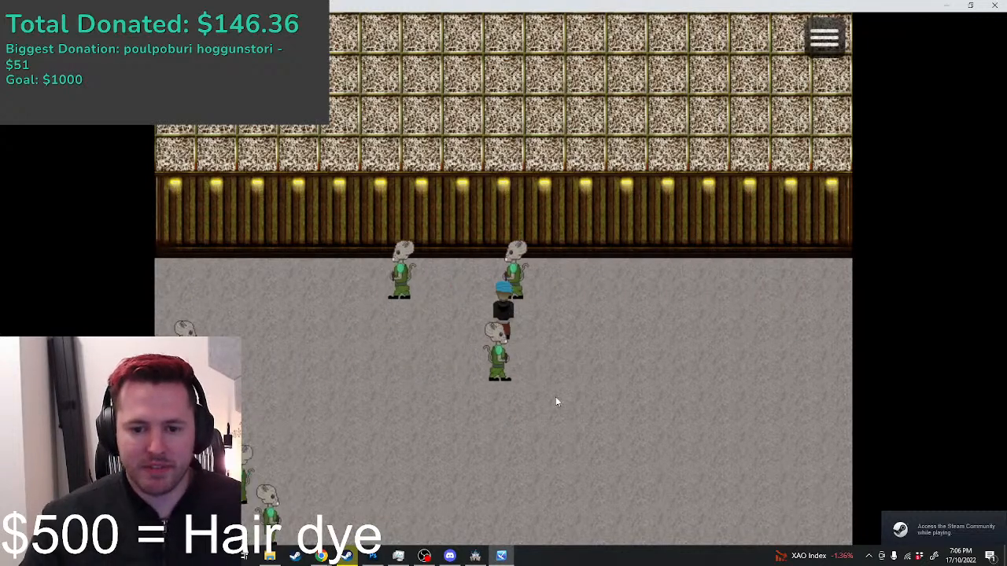
key(Down)
key(Down)
key(Left)
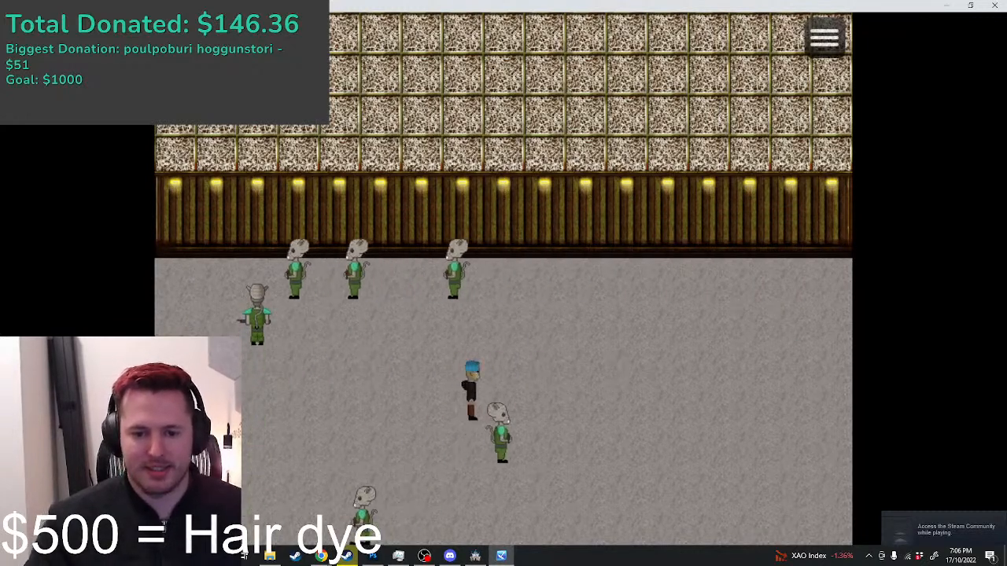
key(Right)
key(Up)
key(Left)
key(Left)
key(Up)
key(Down)
key(Left)
key(Up)
key(Down)
key(Right)
key(Down)
key(Left)
key(Right)
key(Up)
key(Right)
key(Down)
key(Left)
key(Right)
key(Right)
key(Up)
key(Right)
key(Down)
key(Left)
key(Down)
key(Right)
key(Down)
key(Up)
key(Left)
key(Up)
key(Left)
key(Down)
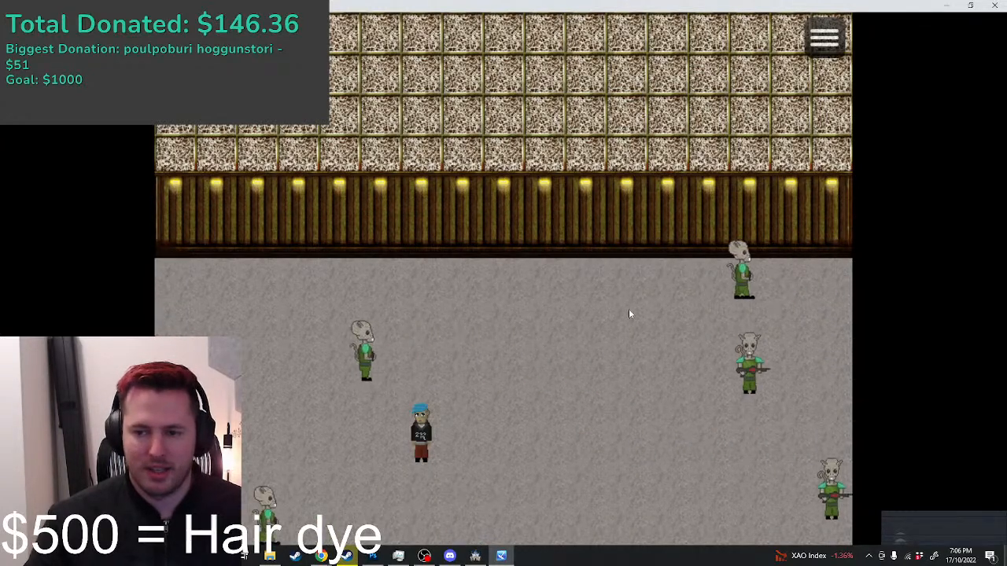
click(991, 8)
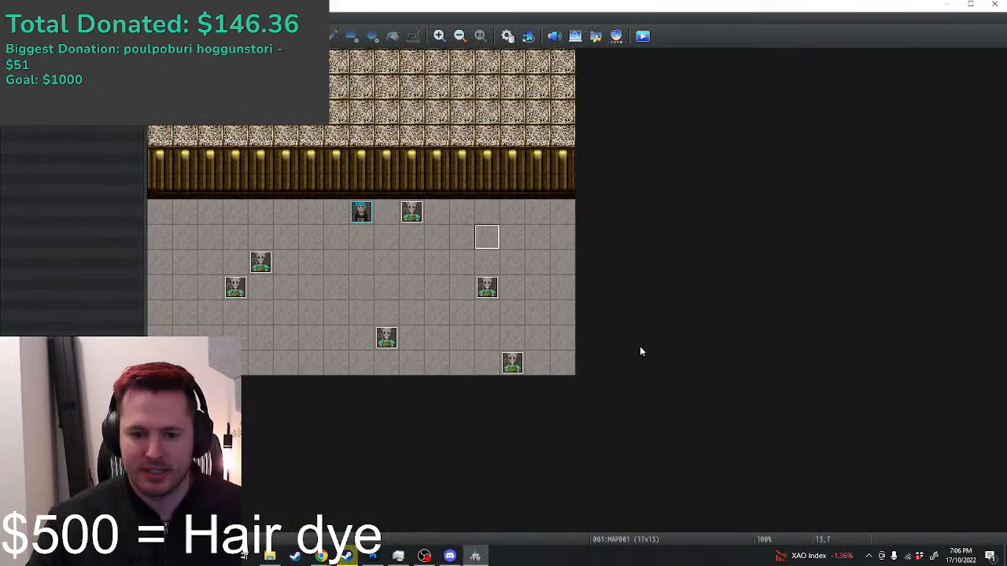
Step: Change the character image of actor 0001 in the database to the rat soldier sprite and apply it
click(507, 36)
click(234, 105)
double_click(492, 265)
double_click(509, 206)
click(793, 456)
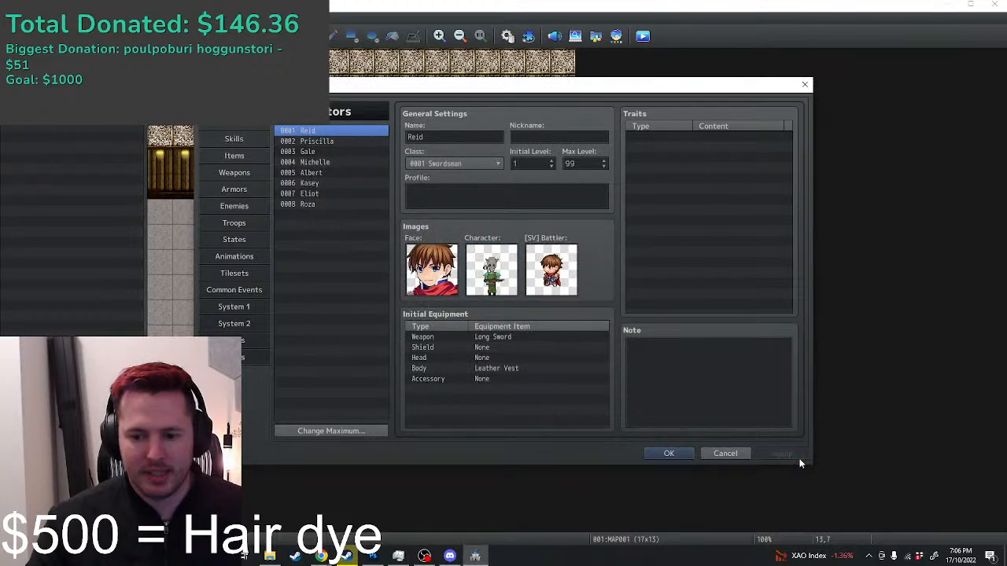
click(680, 454)
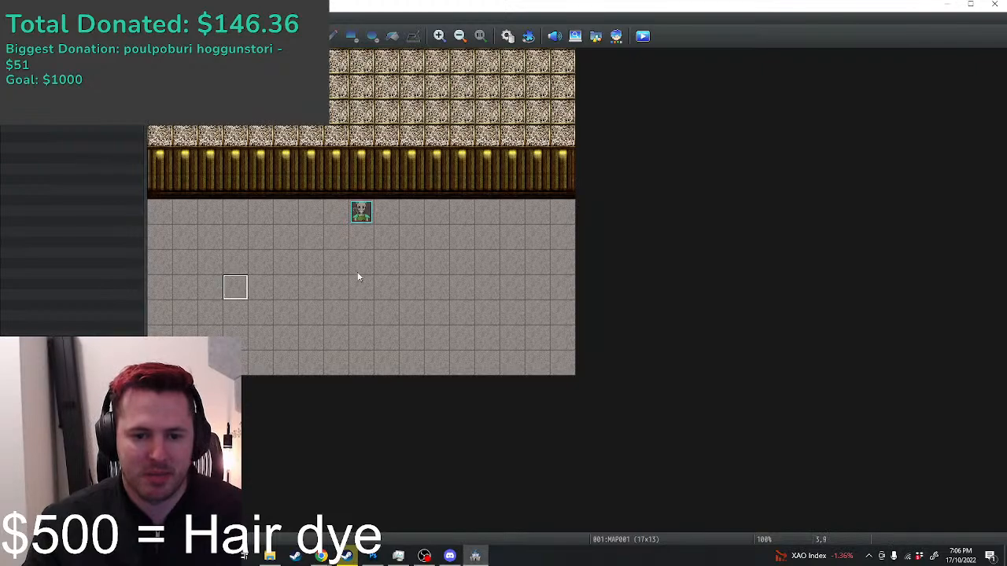
Step: Launch a playtest of the project and start a new game from the title screen
click(643, 36)
click(469, 292)
click(681, 107)
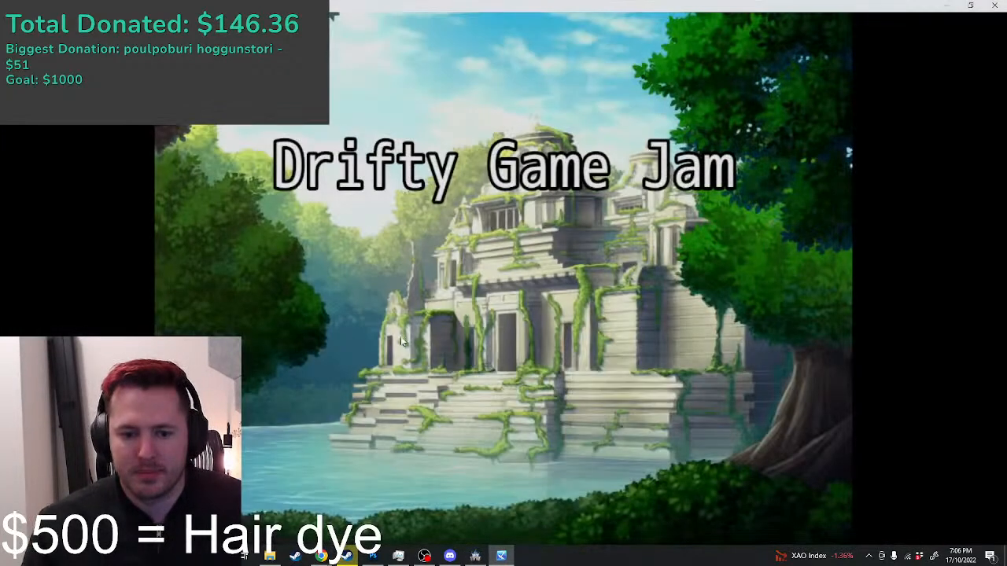
key(Return)
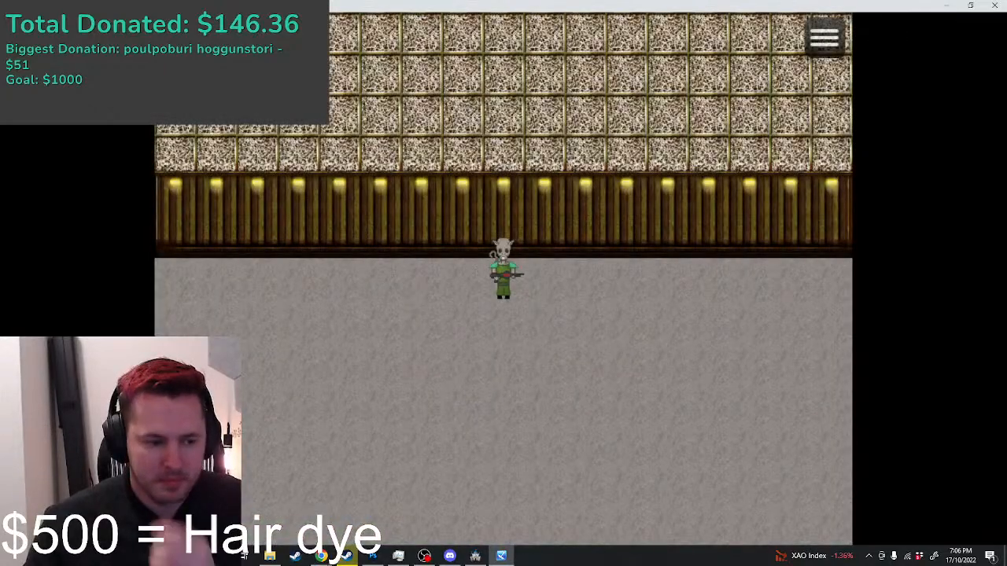
Step: Walk the rat soldier around the room in all four directions to check its walking animations, and end the playtest
key(Down)
key(Down)
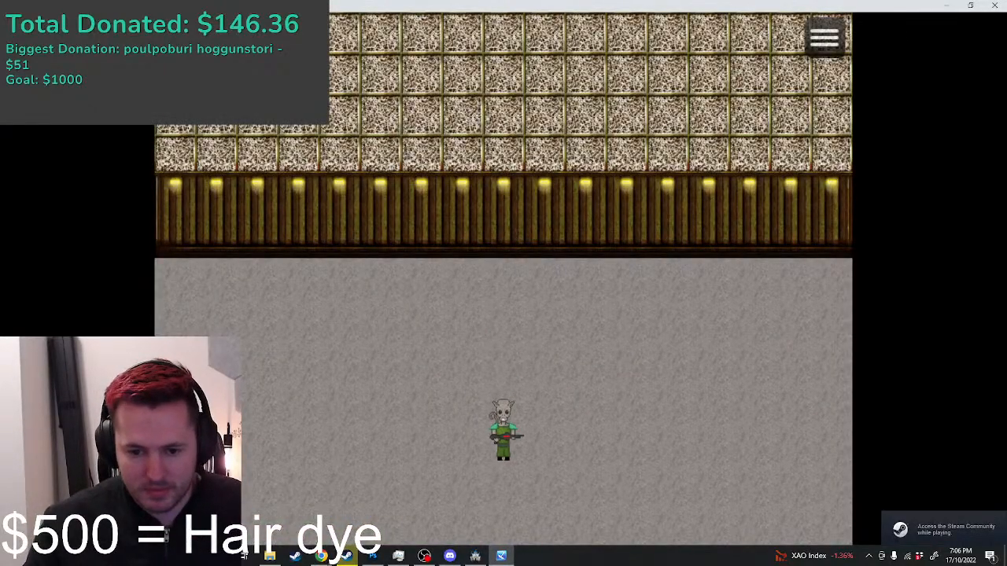
key(Up)
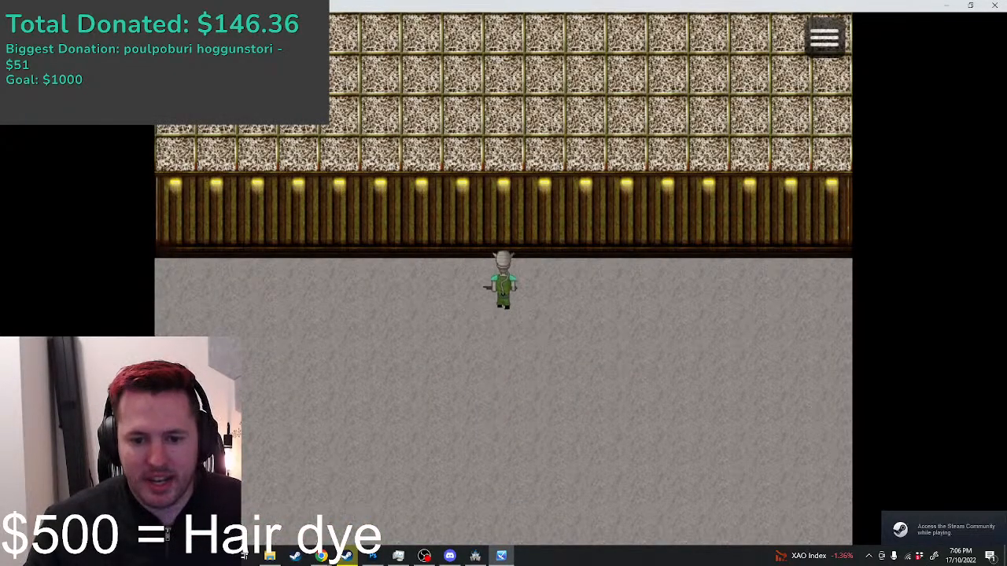
key(Down)
key(Left)
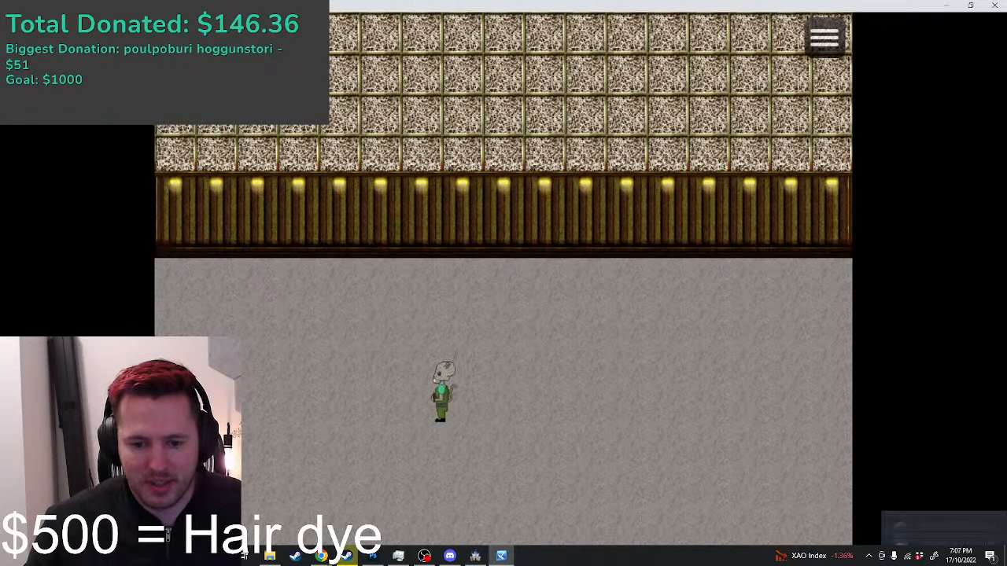
key(Right)
key(Right)
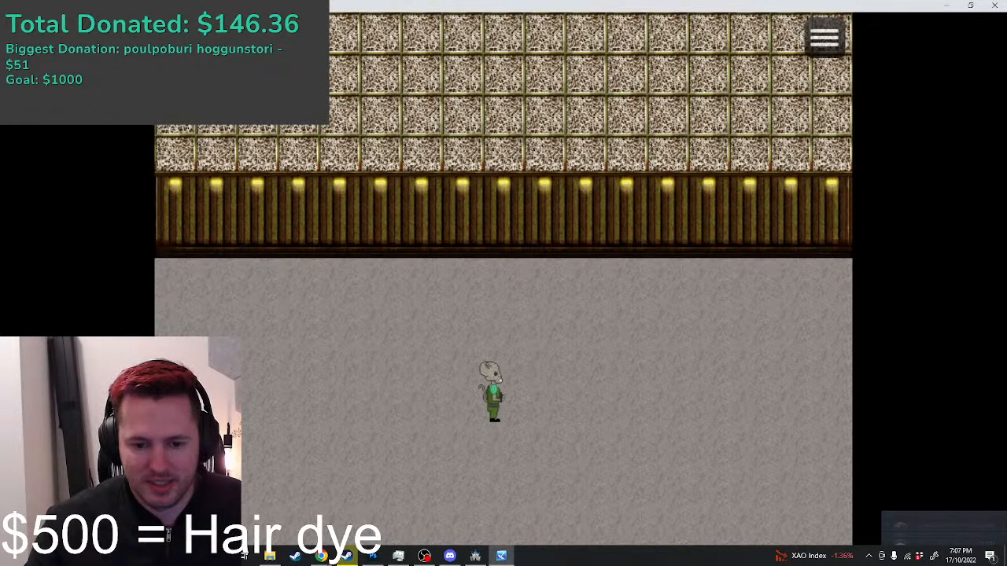
key(Left)
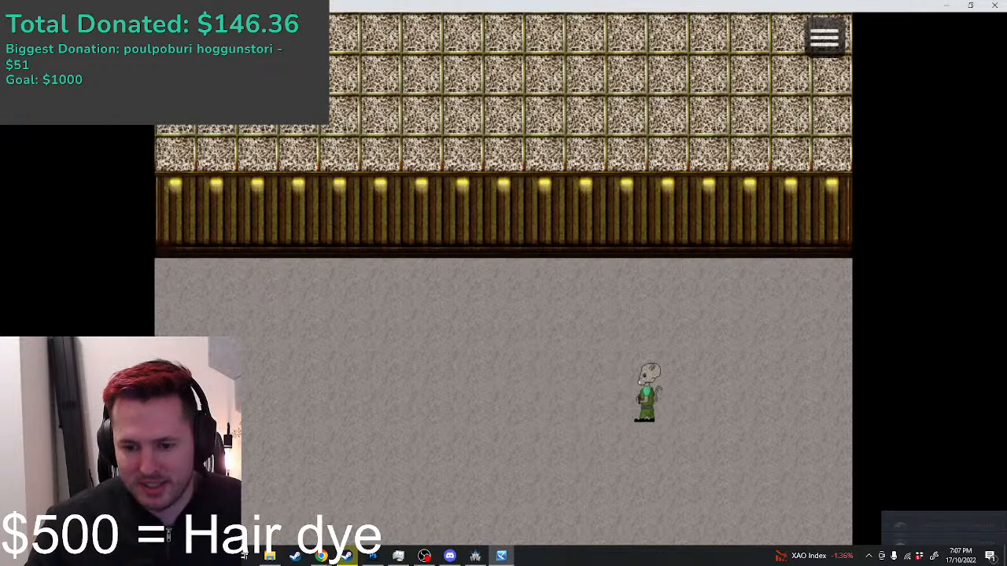
key(Down)
key(Up)
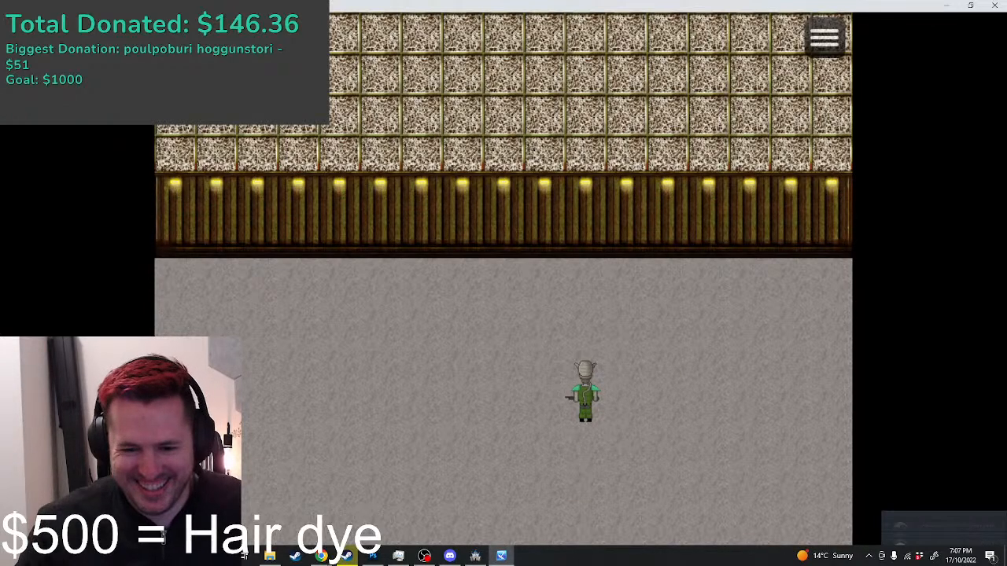
key(Left)
key(Up)
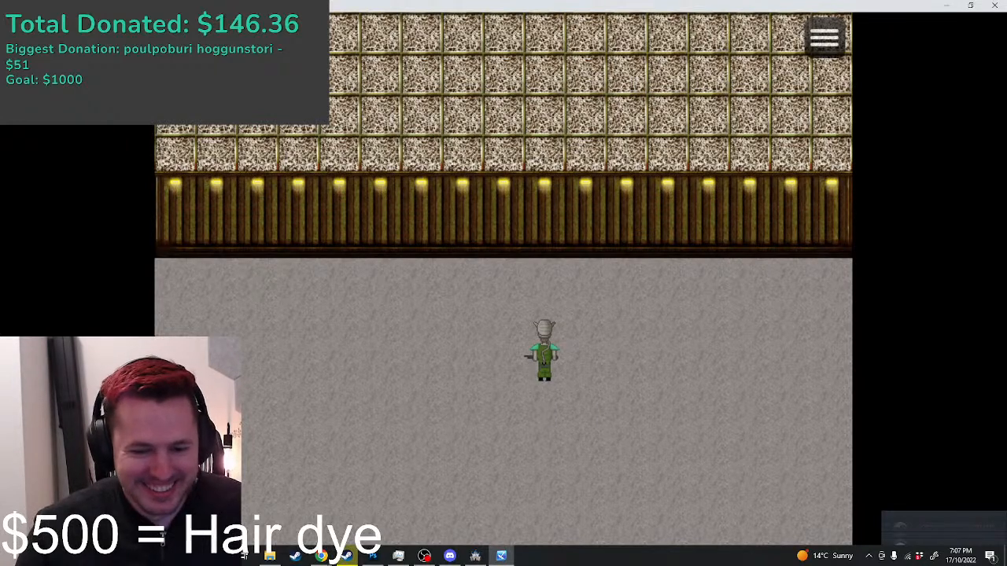
key(Left)
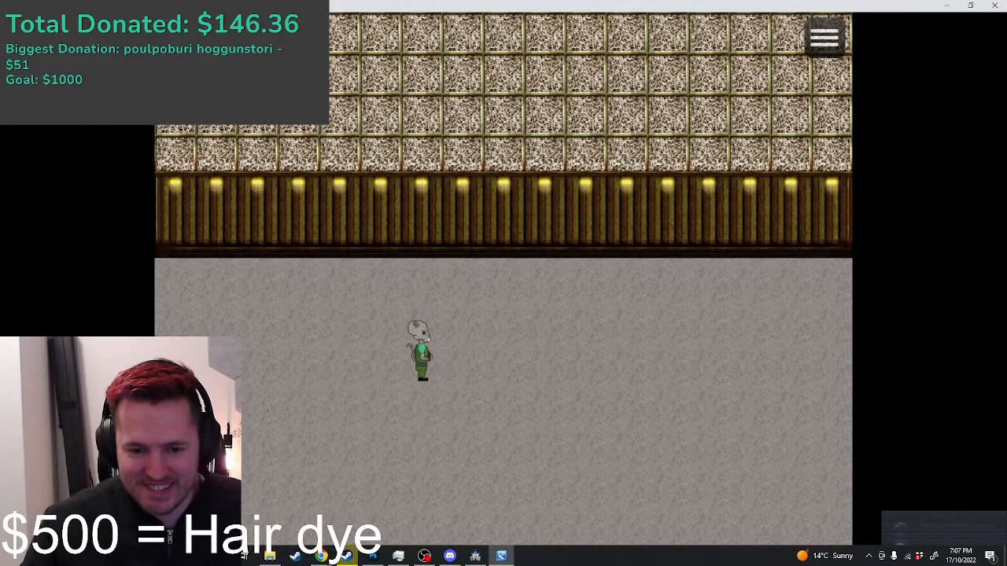
key(Right)
key(Up)
key(Down)
key(Left)
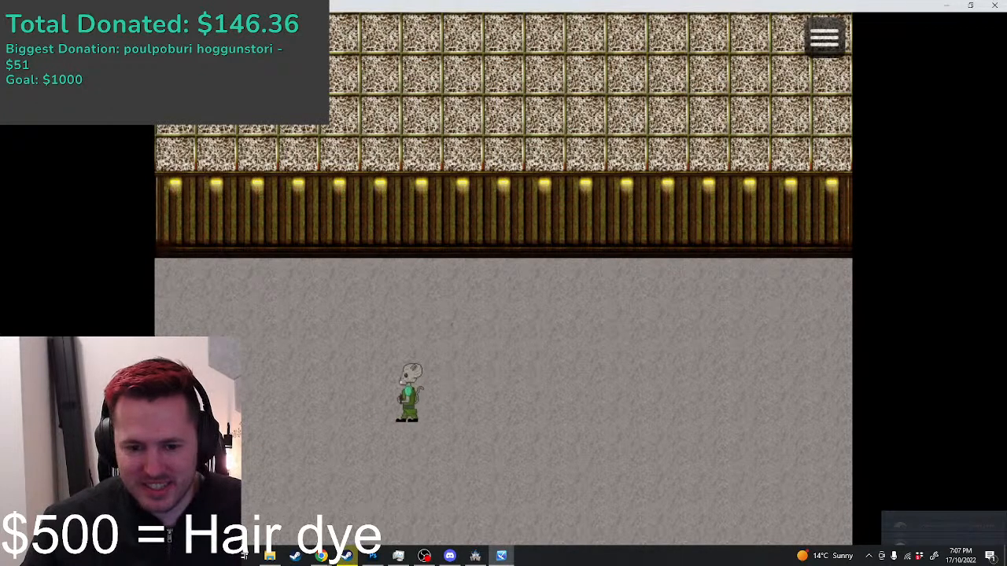
key(Left)
key(Up)
key(Right)
key(Down)
key(Left)
key(Up)
key(Right)
key(Down)
key(Left)
key(Right)
key(Left)
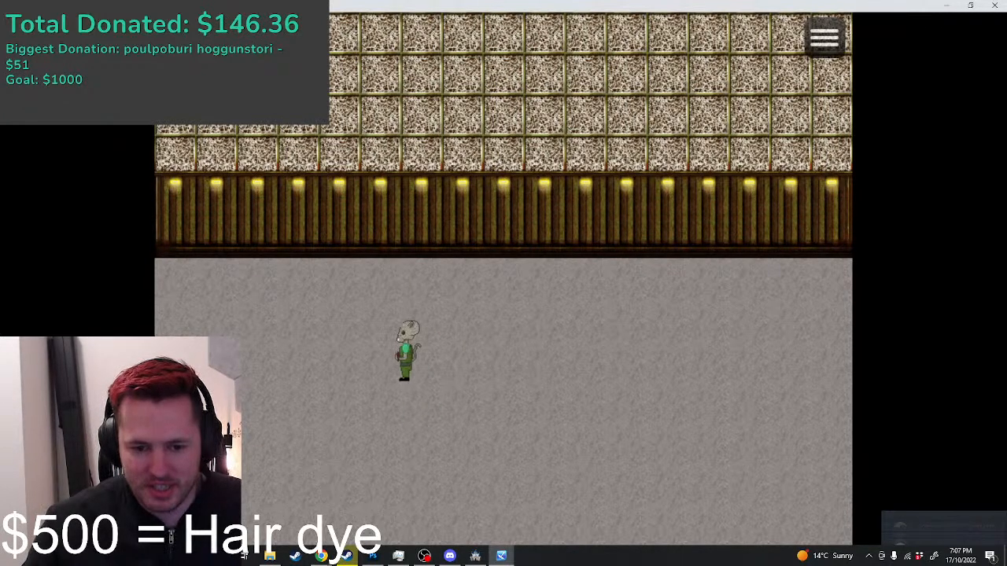
key(Down)
key(Right)
key(Up)
key(Left)
key(Right)
key(Up)
key(Down)
key(Left)
key(Up)
key(Right)
key(Right)
key(Down)
key(Left)
key(Up)
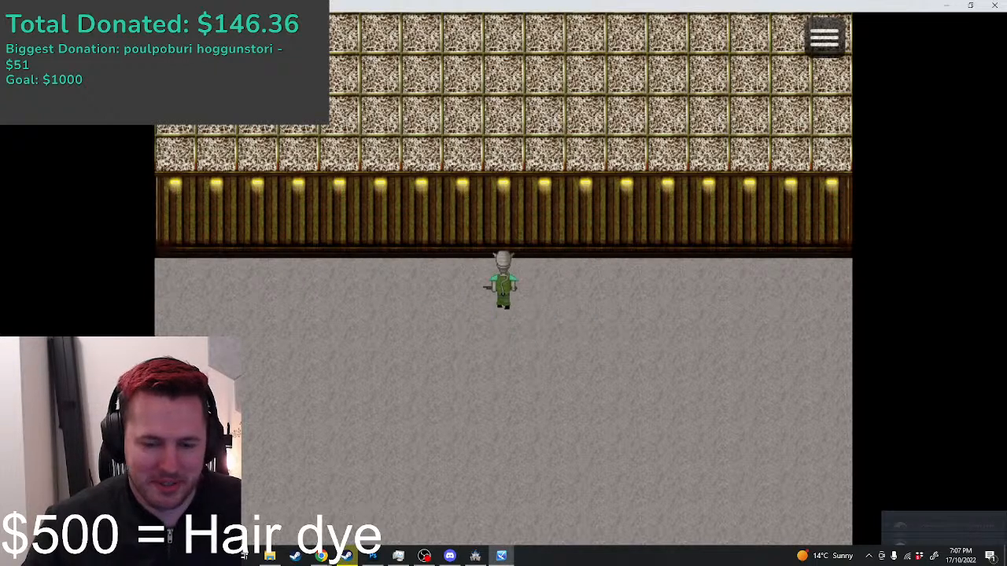
key(Left)
key(Down)
key(Down)
key(Right)
key(Up)
key(Left)
key(Left)
key(Right)
key(Down)
key(Right)
key(Up)
key(Left)
key(Down)
key(Left)
key(Right)
key(Up)
key(Right)
key(Right)
key(Left)
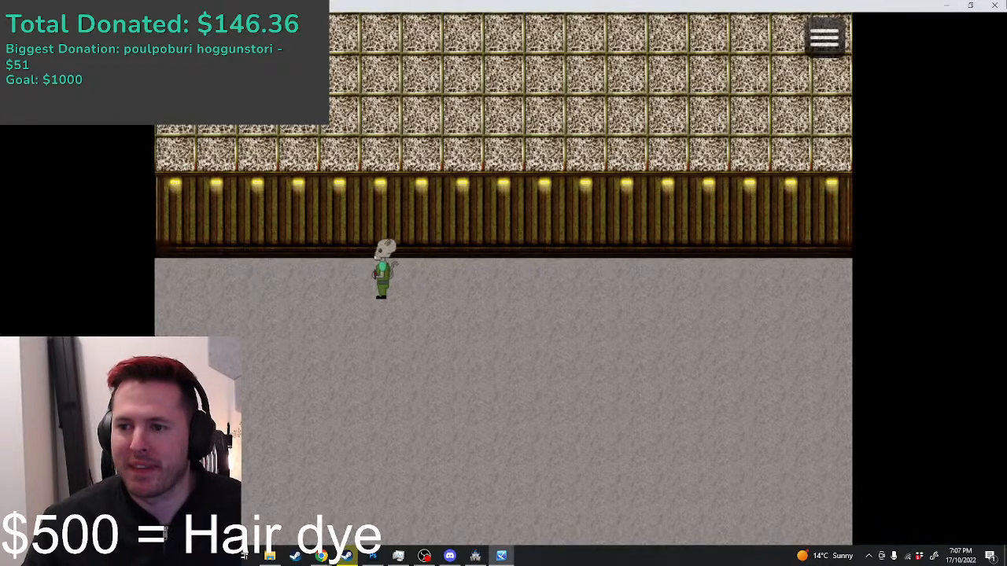
click(996, 5)
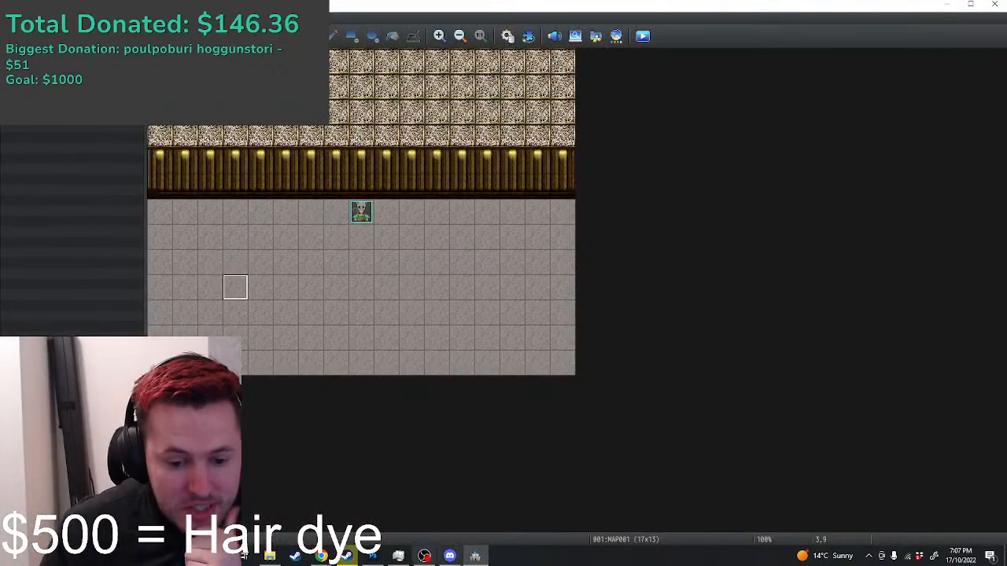
Step: Switch to Photoshop and examine the walking frames of the blue-haired character and the rat soldier on the sprite sheet
click(372, 556)
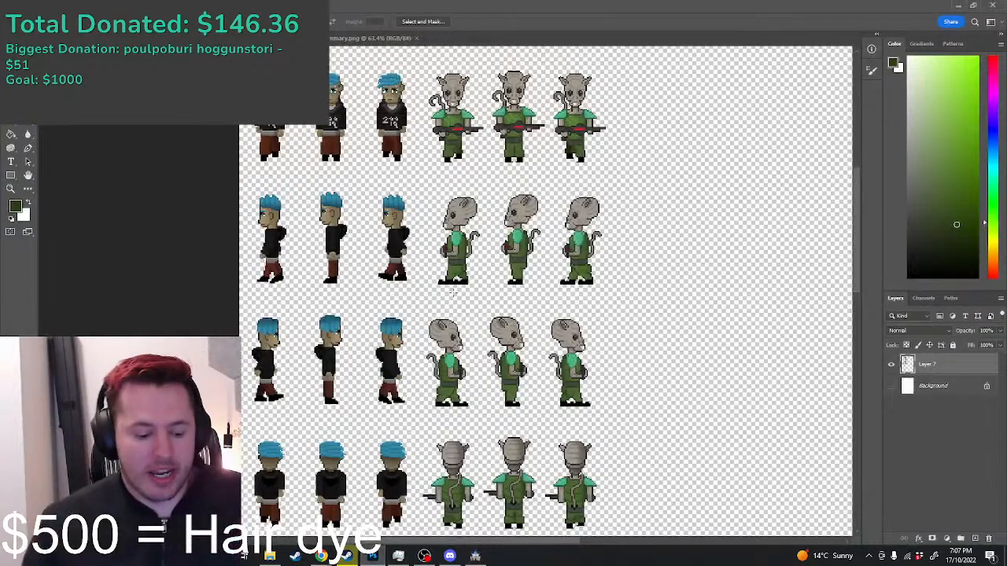
scroll(397, 272, down, 7)
scroll(344, 82, up, 5)
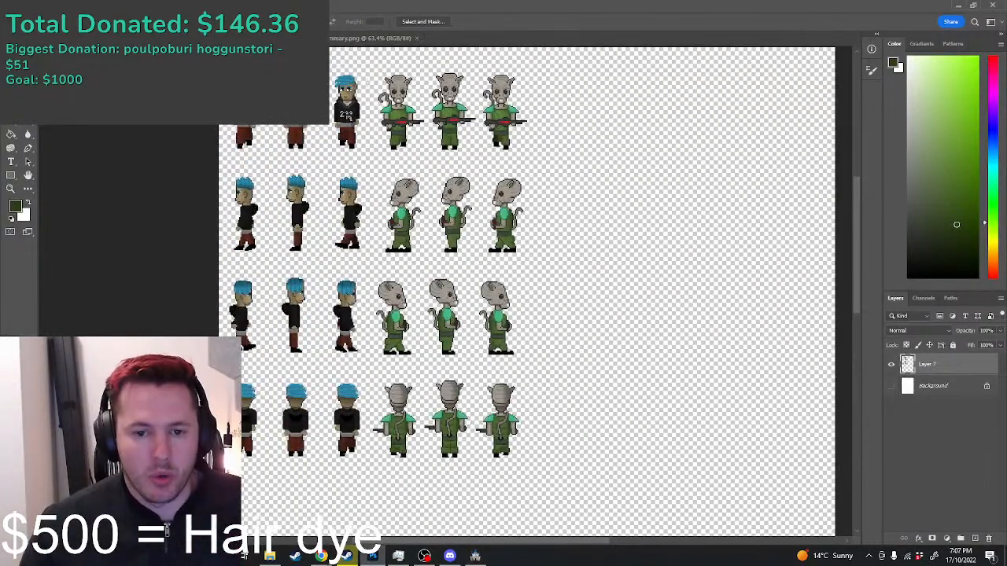
scroll(440, 93, up, 3)
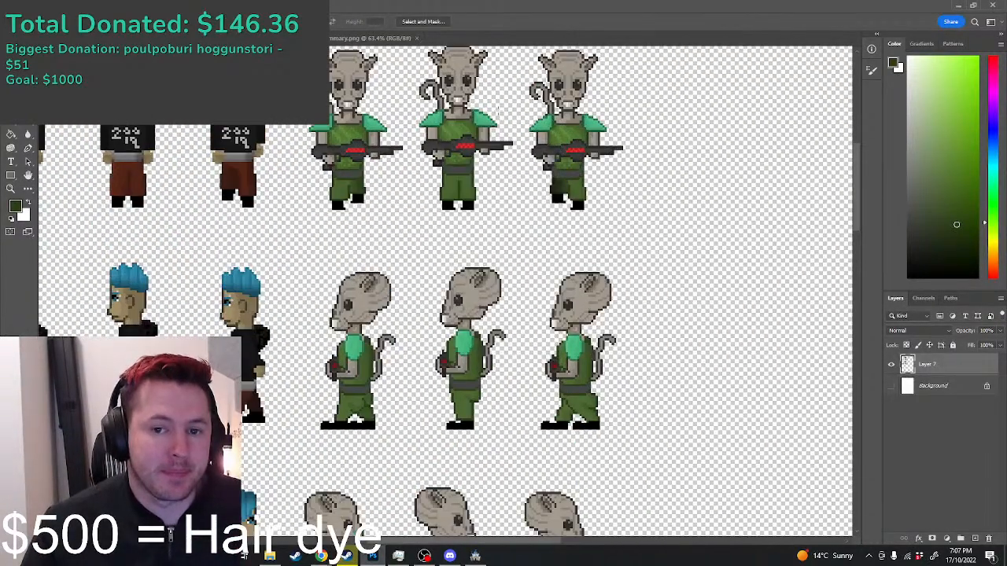
scroll(302, 135, down, 3)
scroll(302, 136, up, 5)
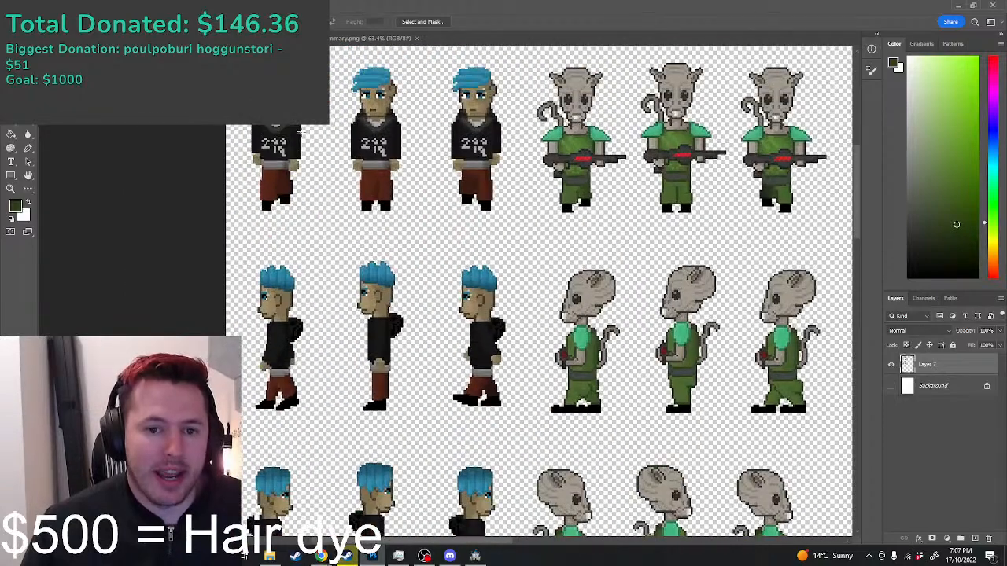
scroll(302, 135, down, 2)
scroll(302, 135, up, 3)
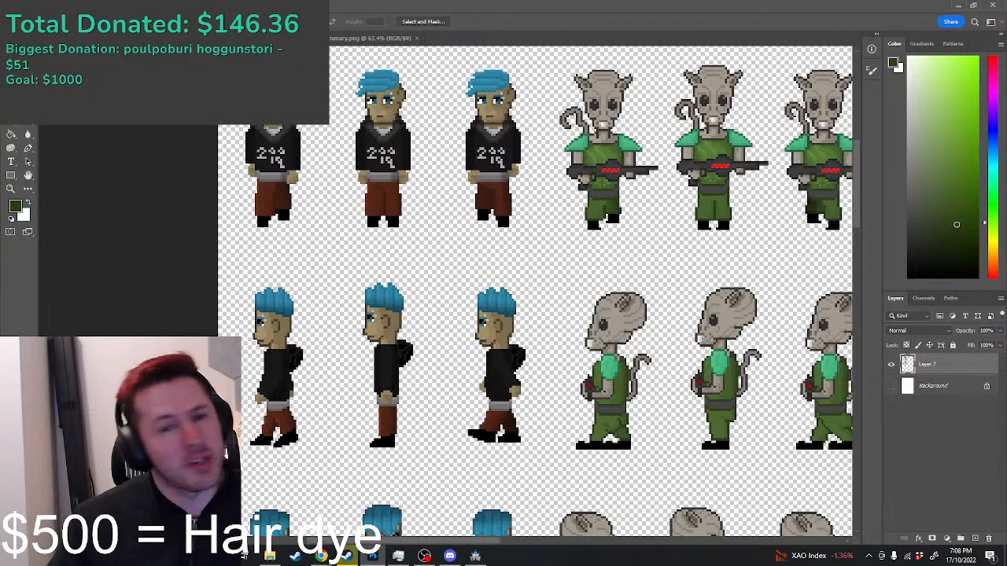
scroll(588, 193, down, 4)
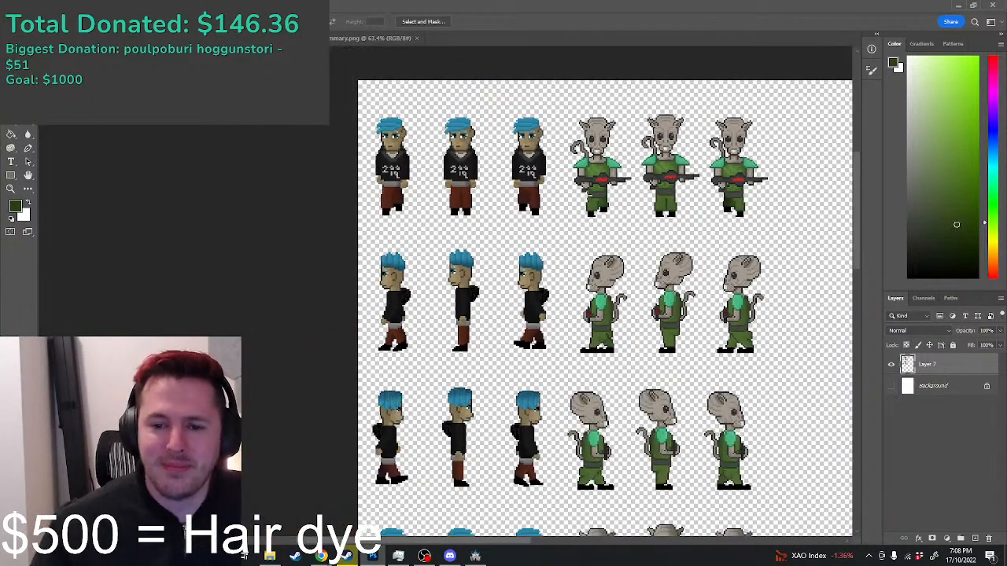
scroll(739, 200, up, 2)
scroll(472, 162, down, 3)
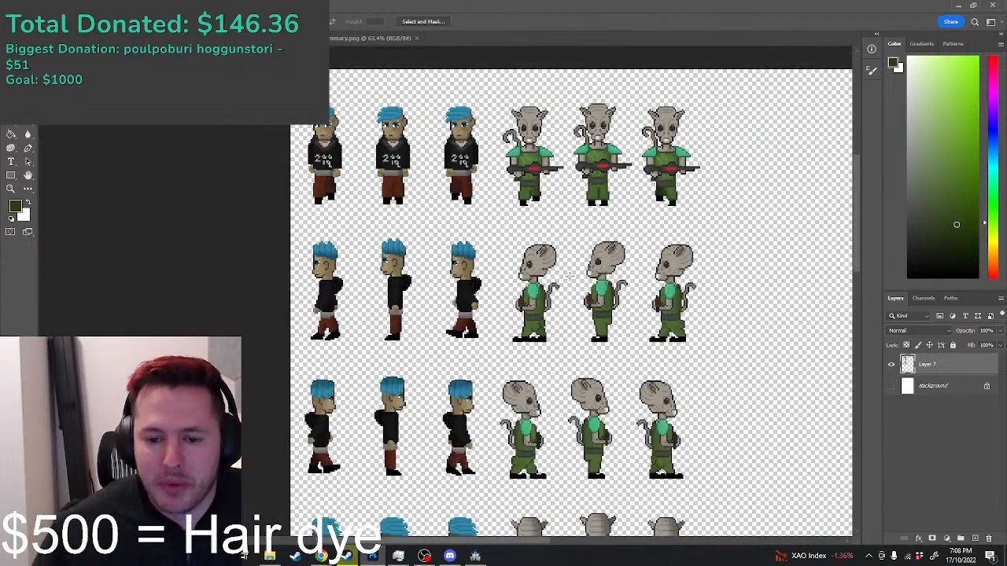
scroll(239, 135, up, 3)
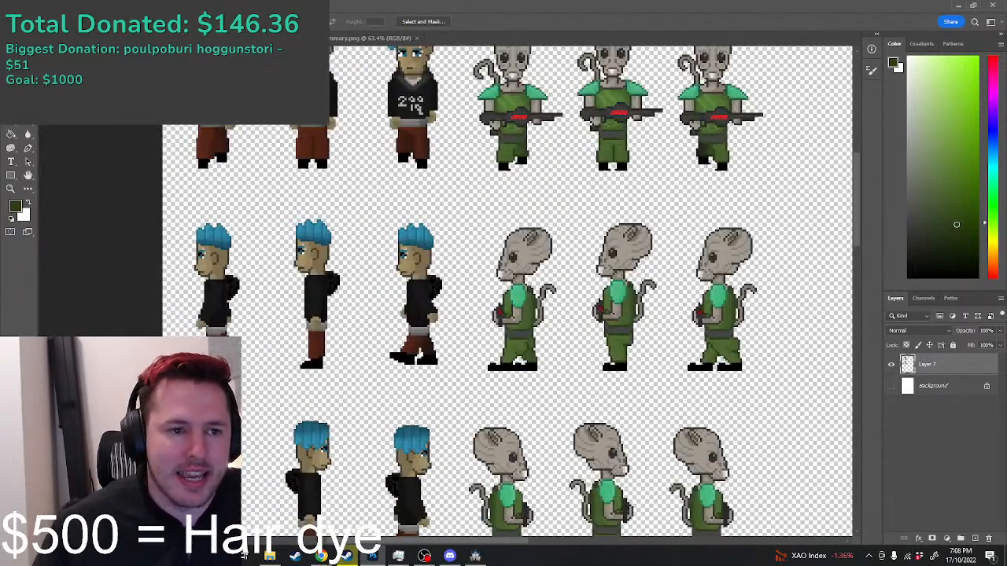
Step: Save and close the character sprite sheet, and bring up the rat head sketch document
click(21, 6)
click(44, 122)
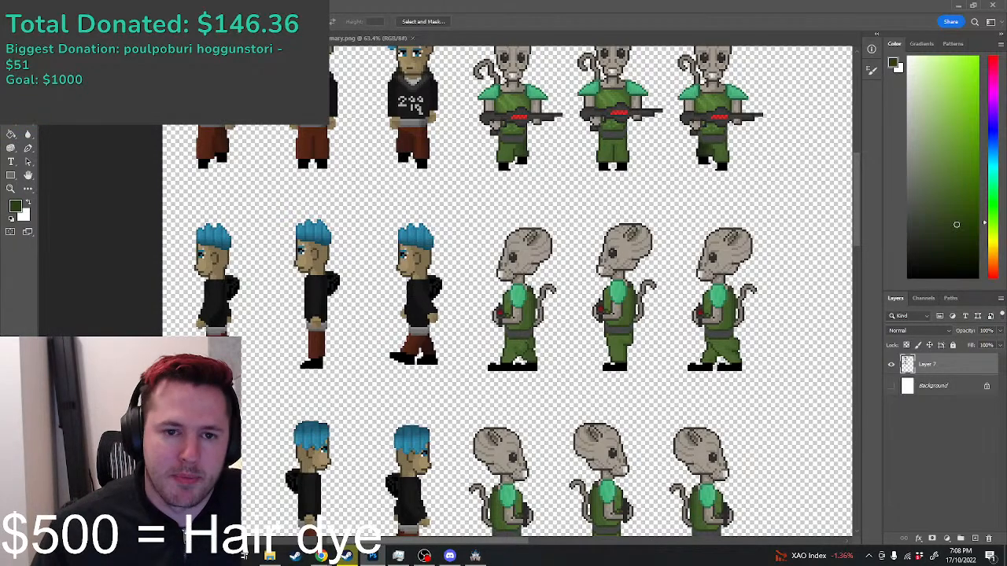
key(ctrl+w)
key(ctrl+Tab)
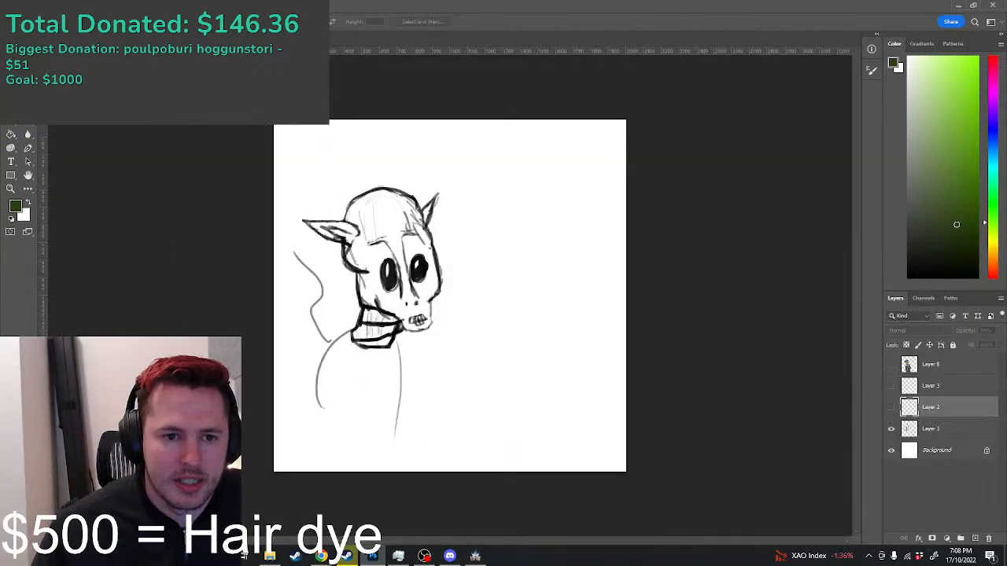
Step: Open the Grey Box Photoshop document from the Drifty Jam folder
key(ctrl+Tab)
click(21, 6)
click(40, 144)
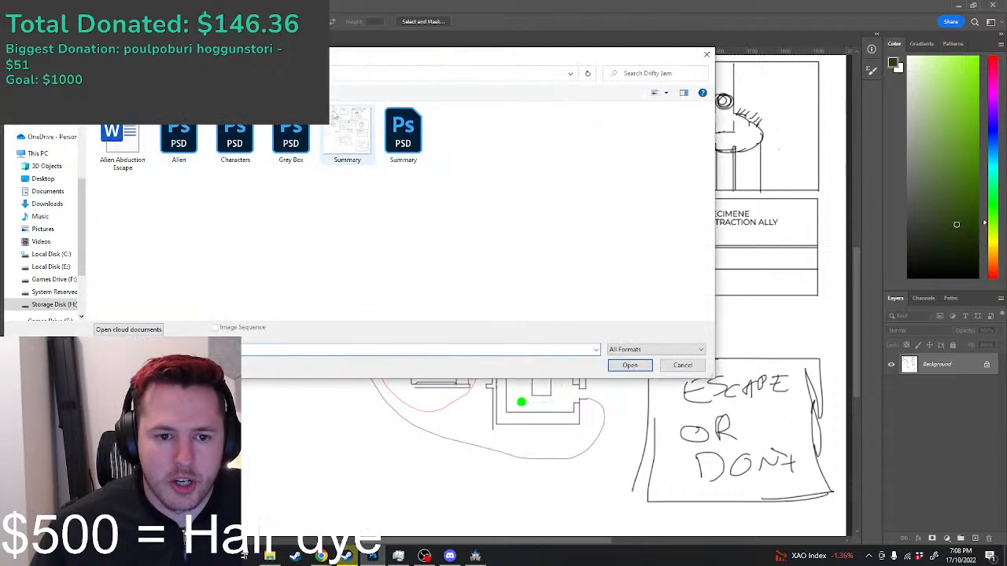
double_click(290, 138)
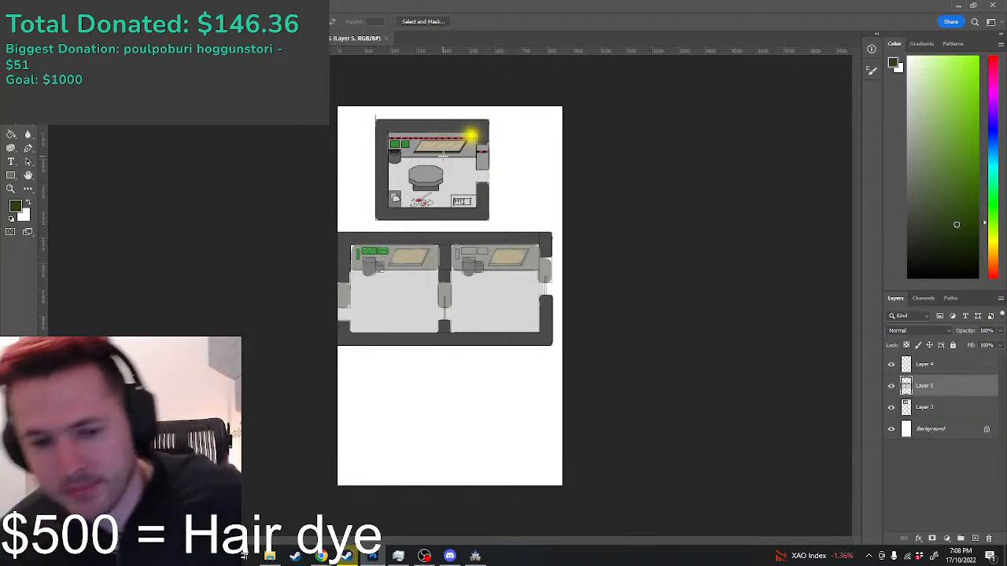
Step: Examine the room layouts in the Grey Box document, looking closely at the furniture in the upper room
scroll(466, 222, up, 2)
scroll(438, 208, up, 1)
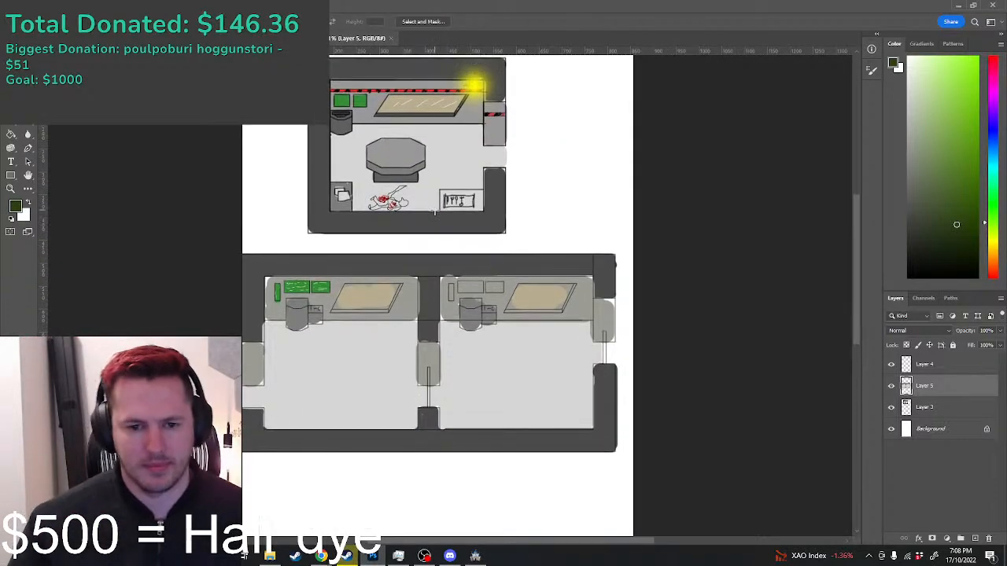
scroll(418, 196, up, 2)
scroll(418, 196, down, 1)
scroll(351, 219, up, 1)
scroll(359, 216, up, 1)
scroll(359, 216, up, 3)
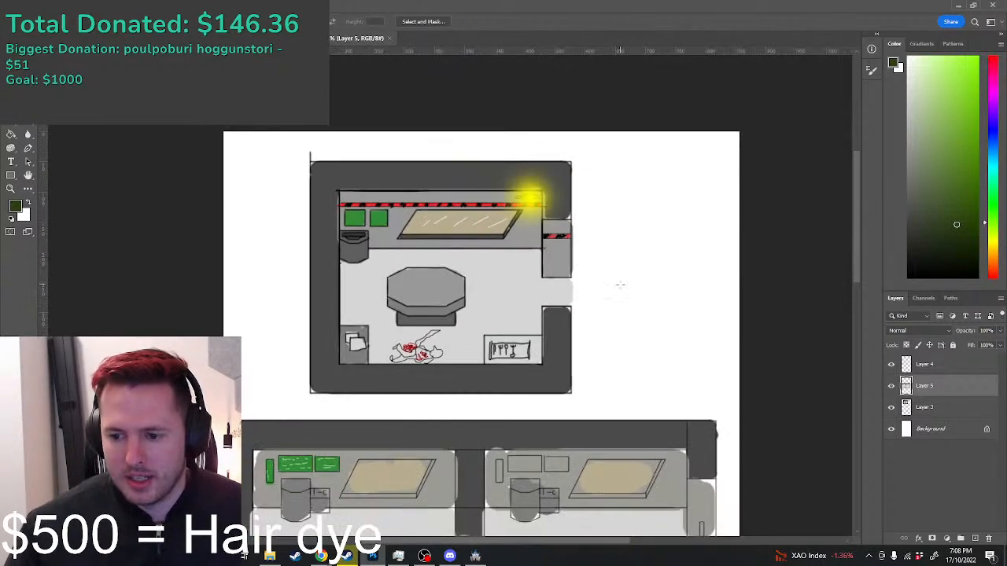
scroll(410, 181, down, 1)
scroll(405, 173, down, 4)
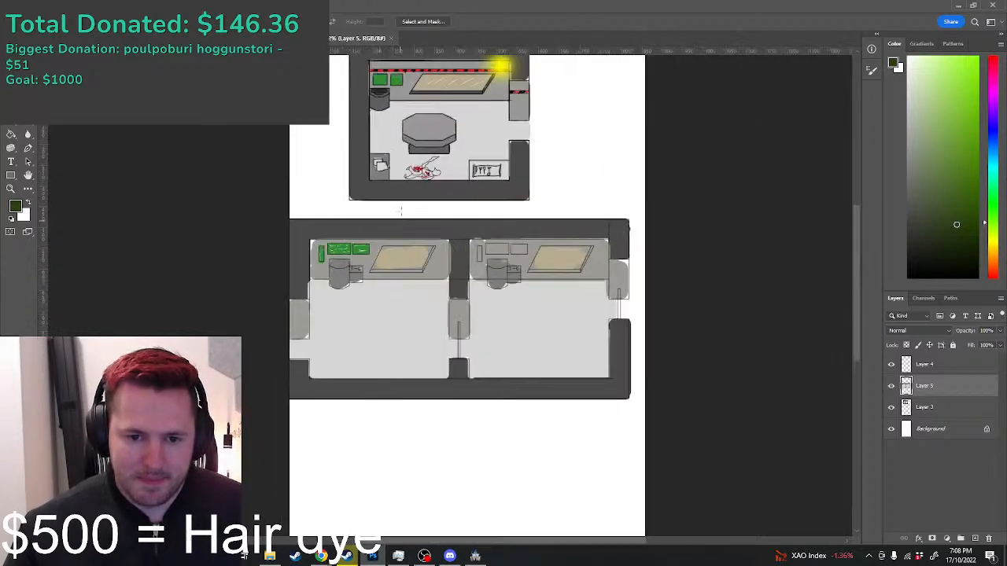
scroll(403, 161, up, 1)
scroll(395, 148, up, 2)
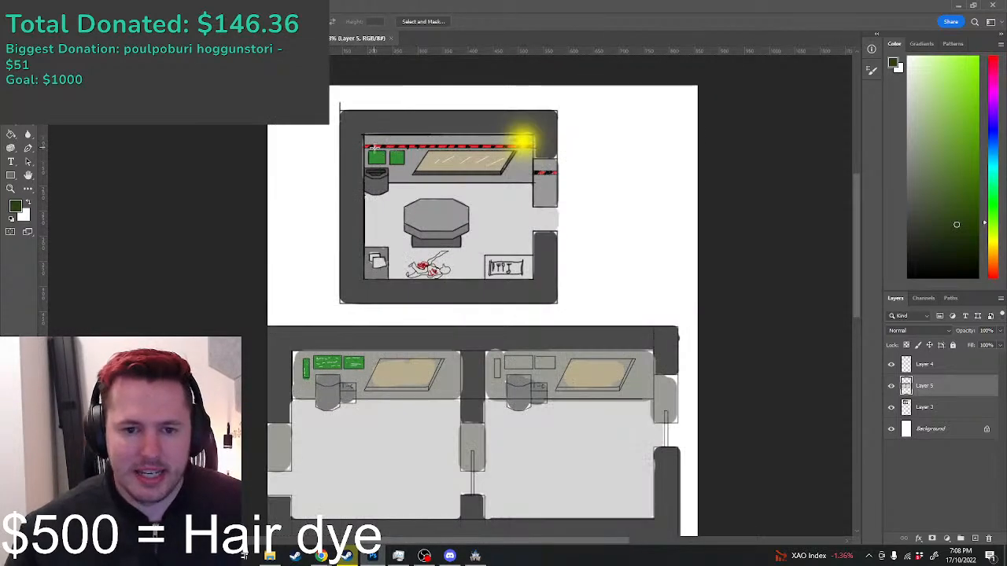
scroll(385, 148, up, 3)
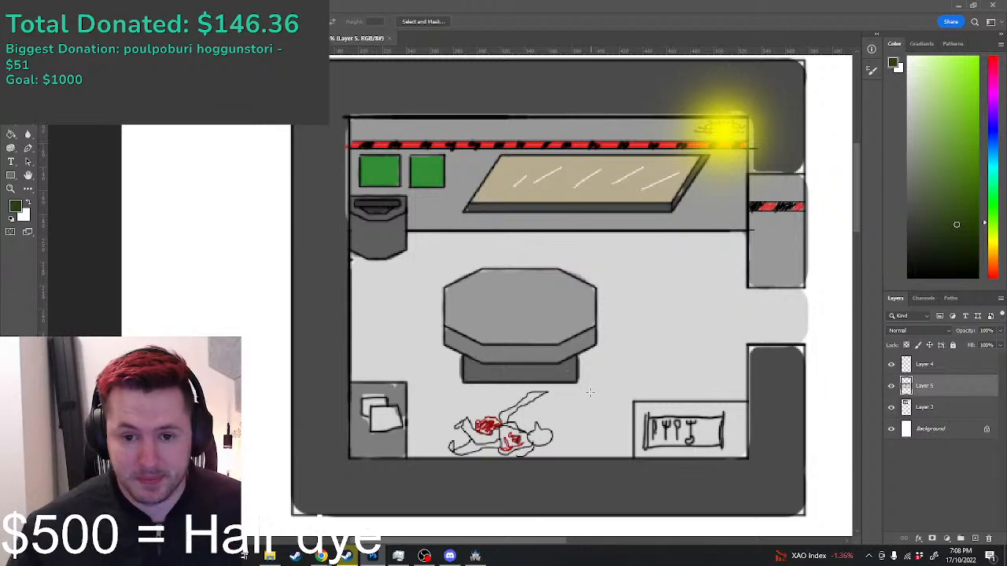
scroll(586, 382, down, 5)
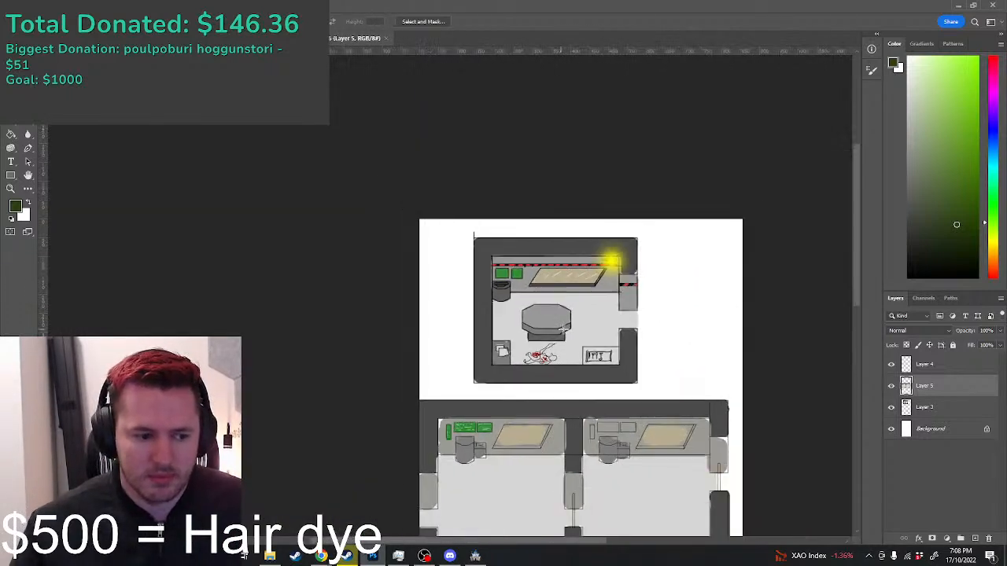
scroll(589, 325, up, 2)
scroll(467, 181, down, 3)
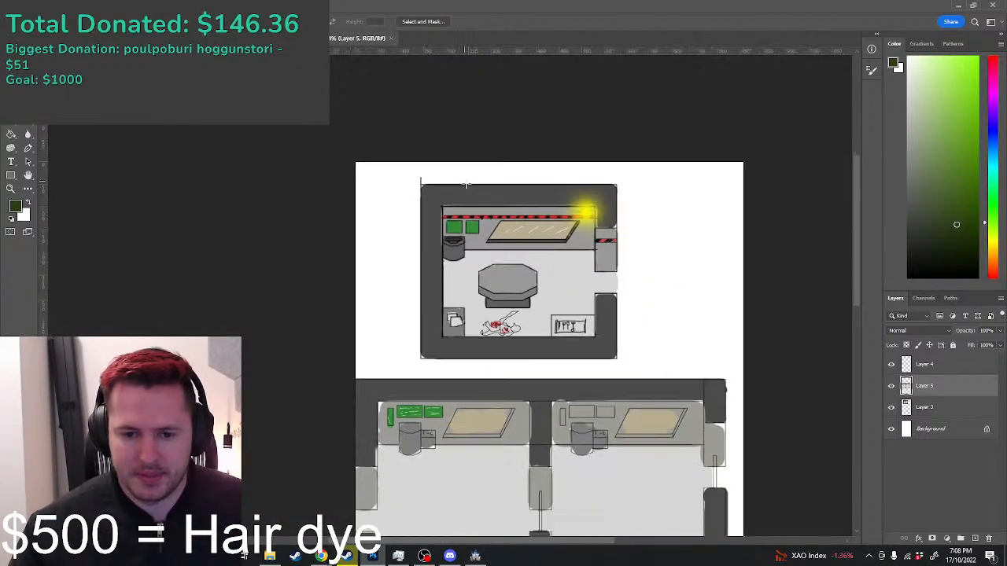
scroll(642, 251, up, 4)
scroll(641, 252, down, 5)
scroll(456, 245, down, 5)
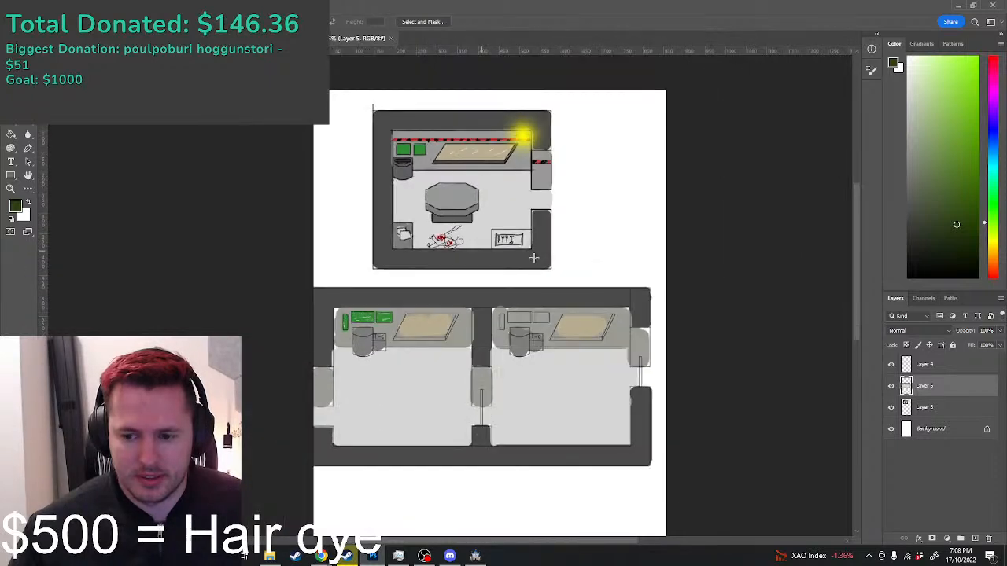
Step: Toggle the visibility of Layers 3, 5 and 4 to check which room artwork each one holds
click(890, 407)
click(890, 407)
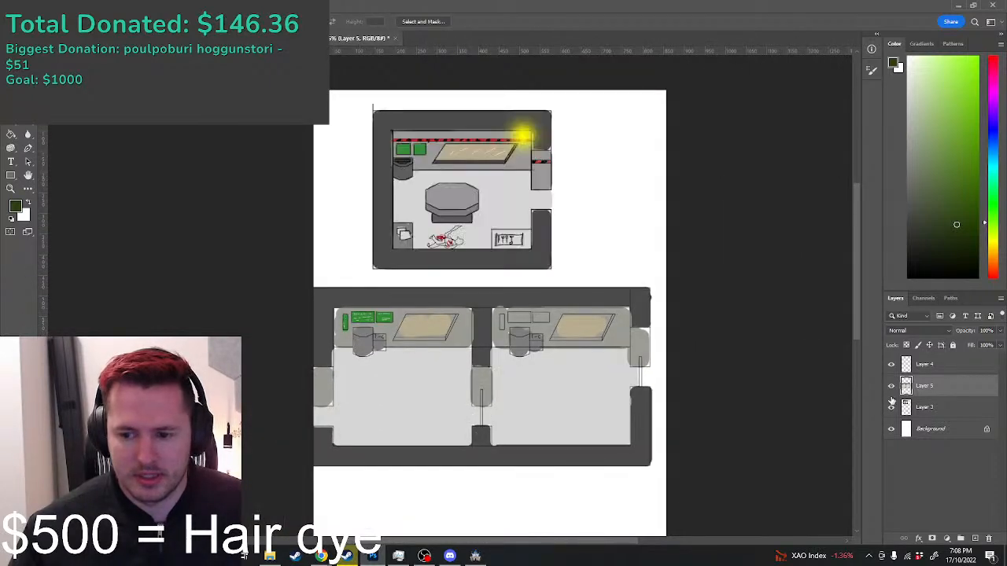
click(891, 386)
click(890, 365)
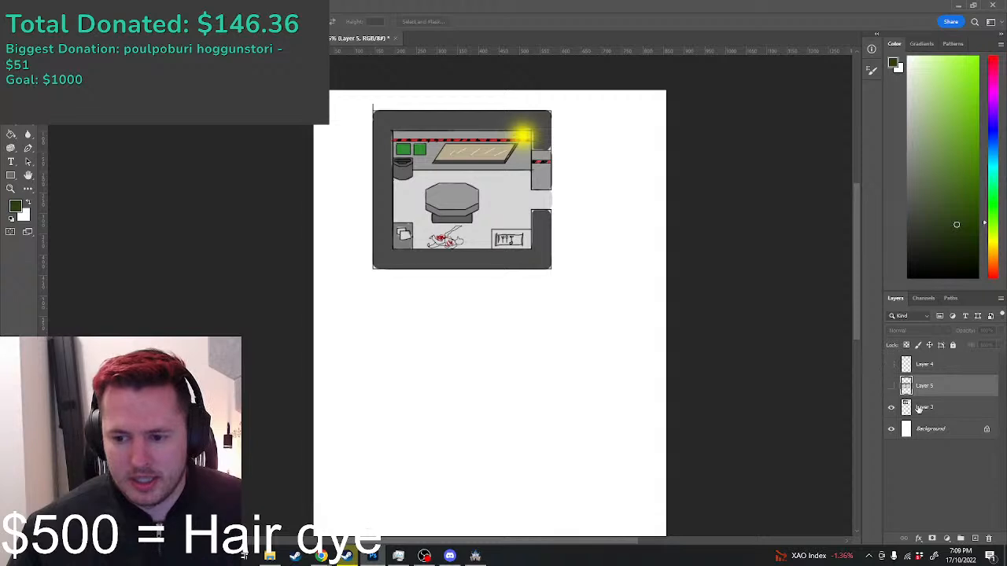
right_click(929, 367)
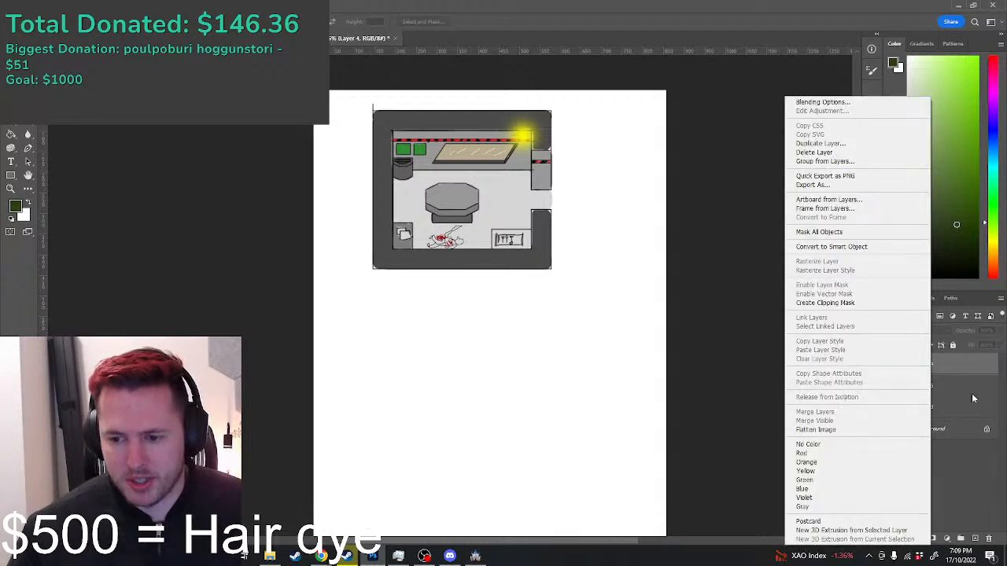
Step: Show the hidden Layers 4 and 5 again and merge Layer 4 down into Layer 5
click(890, 367)
click(890, 366)
click(891, 386)
right_click(930, 375)
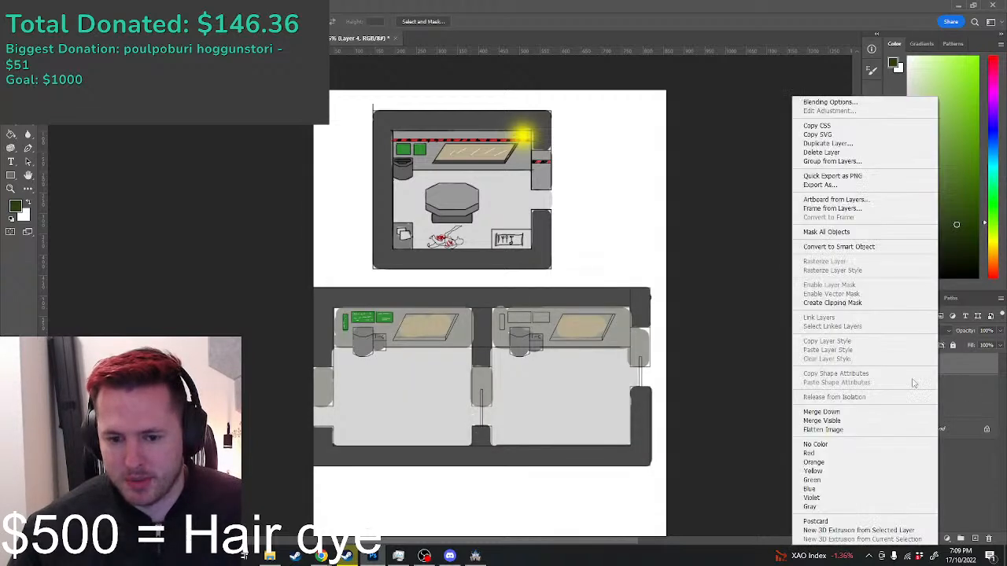
click(840, 411)
Step: Hide Layer 5 and stack Layer 3 and a new empty layer above it
click(891, 366)
drag(949, 390, 931, 359)
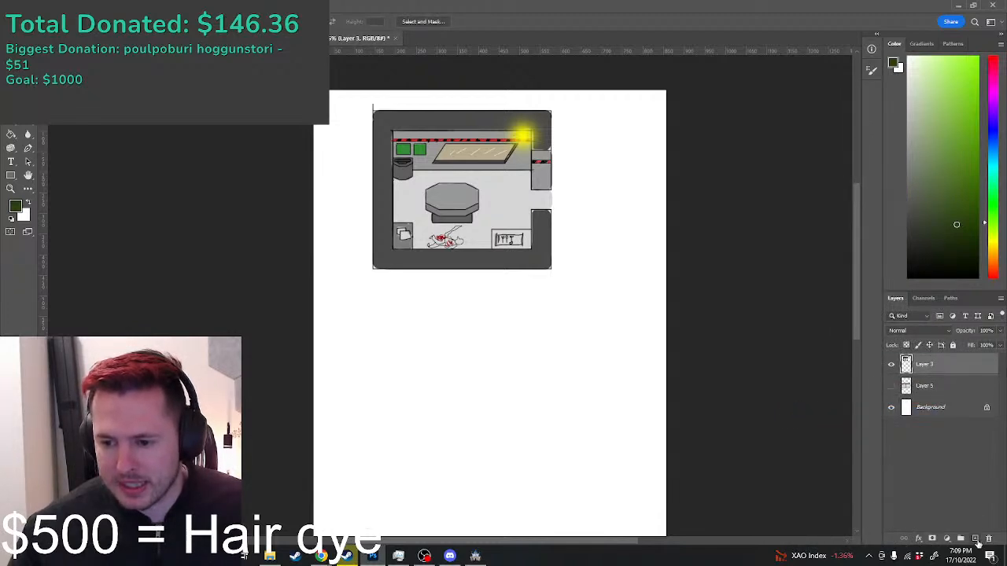
scroll(584, 181, up, 2)
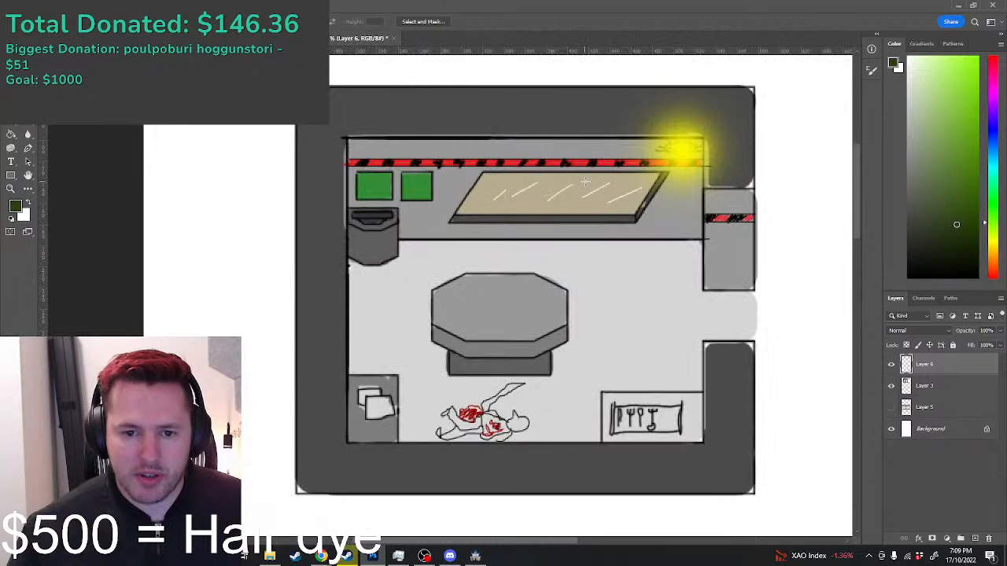
key(ctrl+apostrophe)
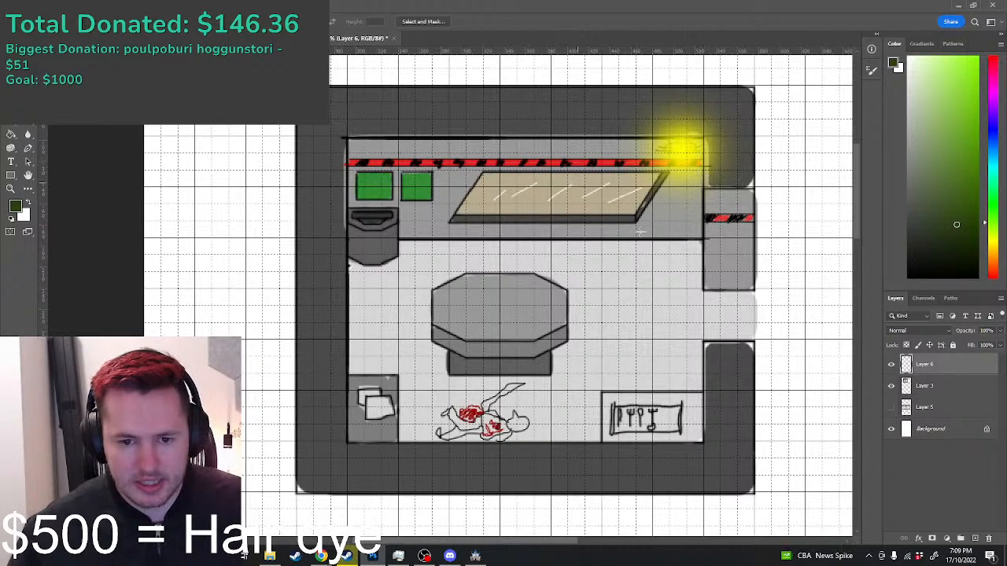
key(ctrl+apostrophe)
Step: Lower the opacity of Layer 3 to 51% and place the layer in a group
click(972, 385)
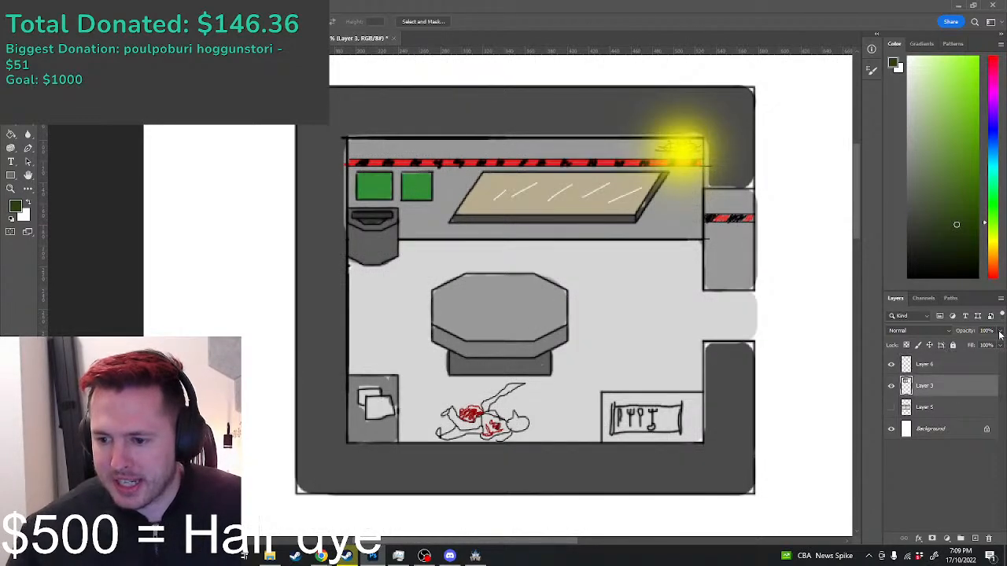
click(976, 346)
key(ctrl+g)
scroll(367, 237, up, 6)
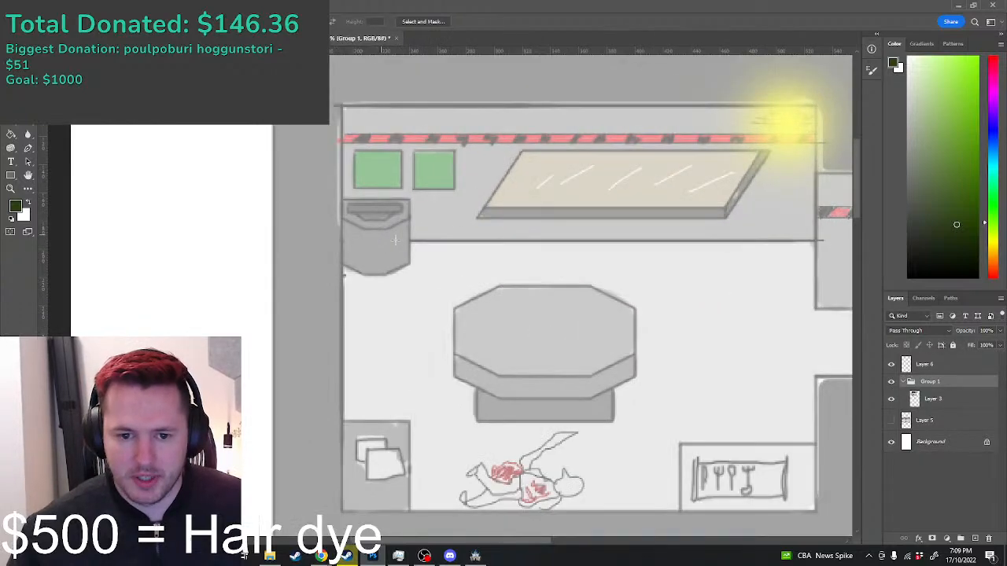
Step: Display the grid over the faded room and release Layer 3 from its group
key(ctrl+apostrophe)
scroll(392, 253, up, 2)
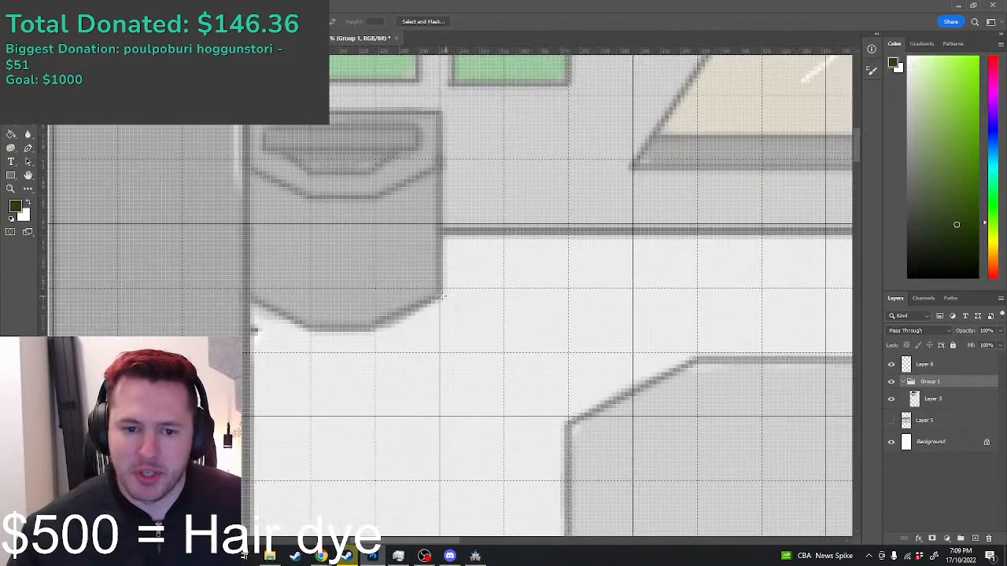
scroll(401, 301, down, 3)
scroll(346, 304, up, 4)
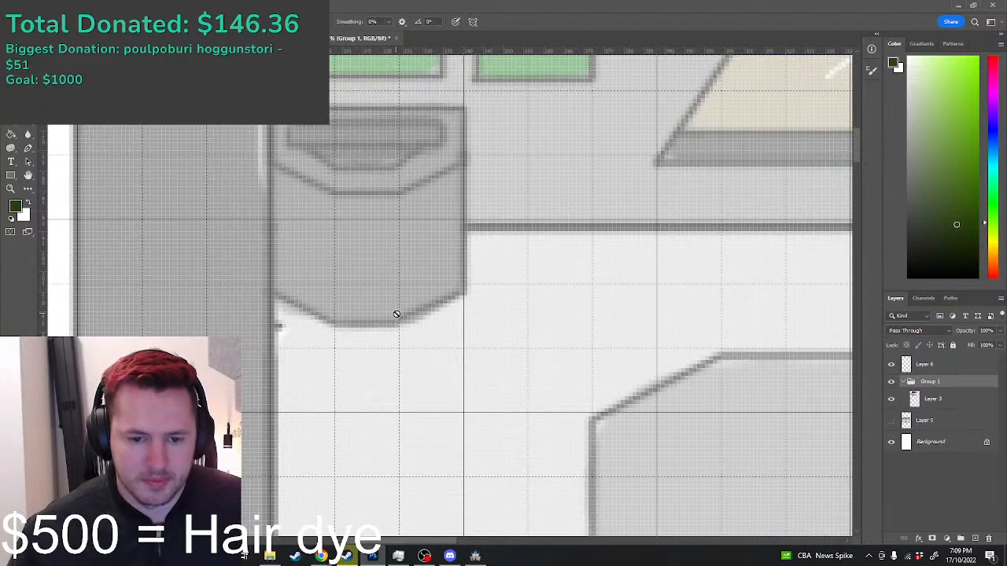
key(ctrl+shift+g)
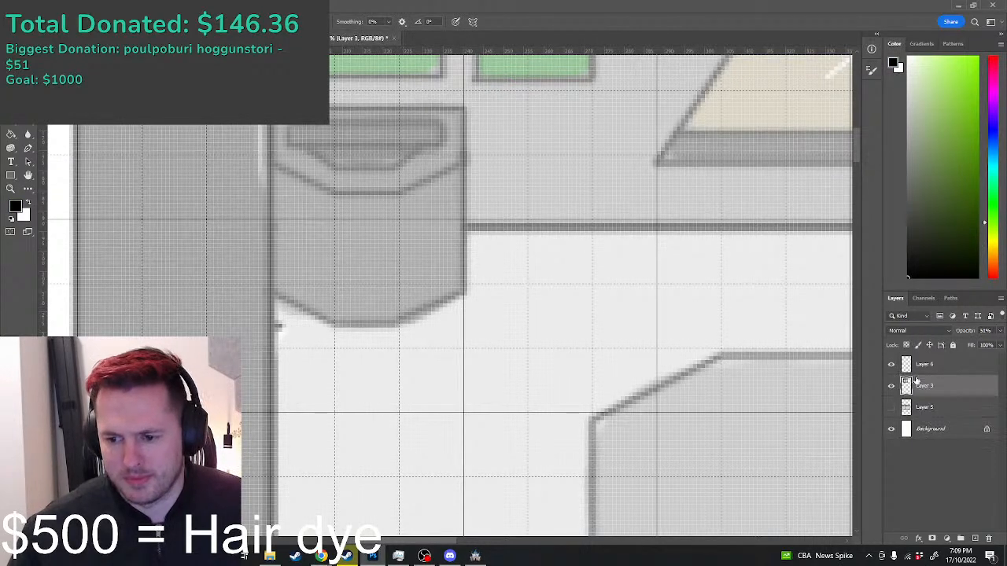
Step: On Layer 6, draw a black one-pixel horizontal Pencil line along the bottom edge of the dark grey unit below the green screens
click(921, 366)
scroll(380, 307, up, 2)
right_click(381, 307)
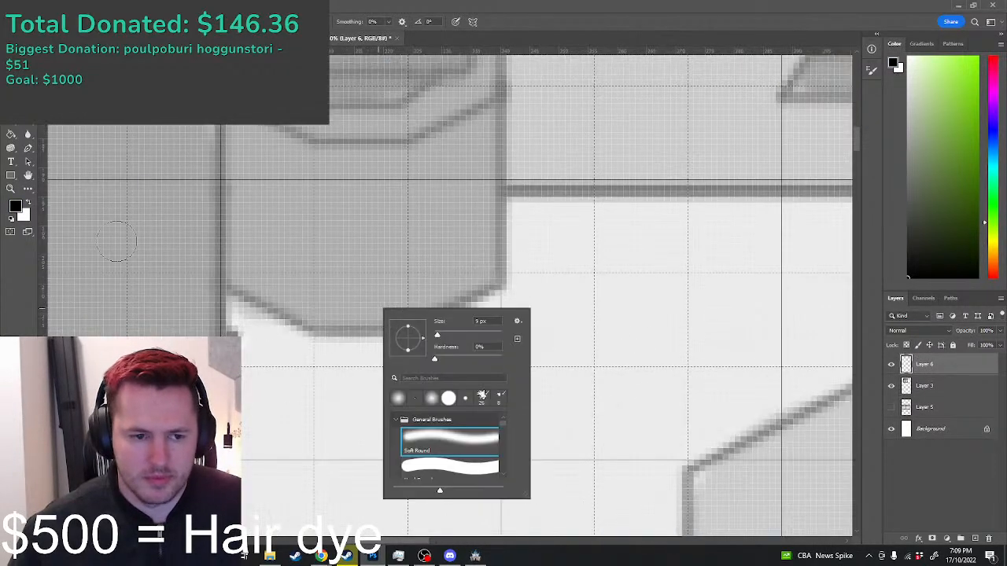
click(11, 107)
click(62, 117)
scroll(313, 342, up, 1)
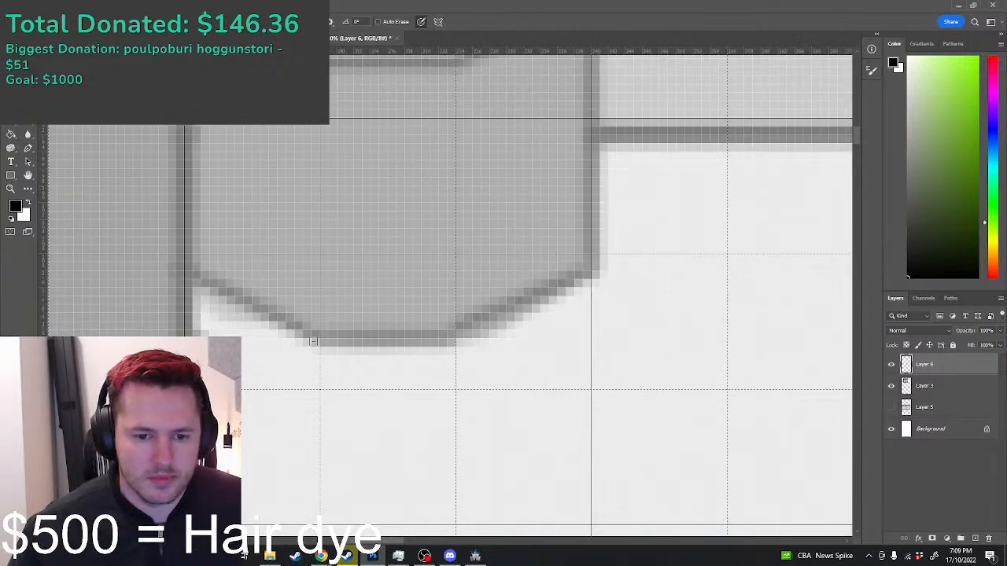
drag(324, 342, 445, 341)
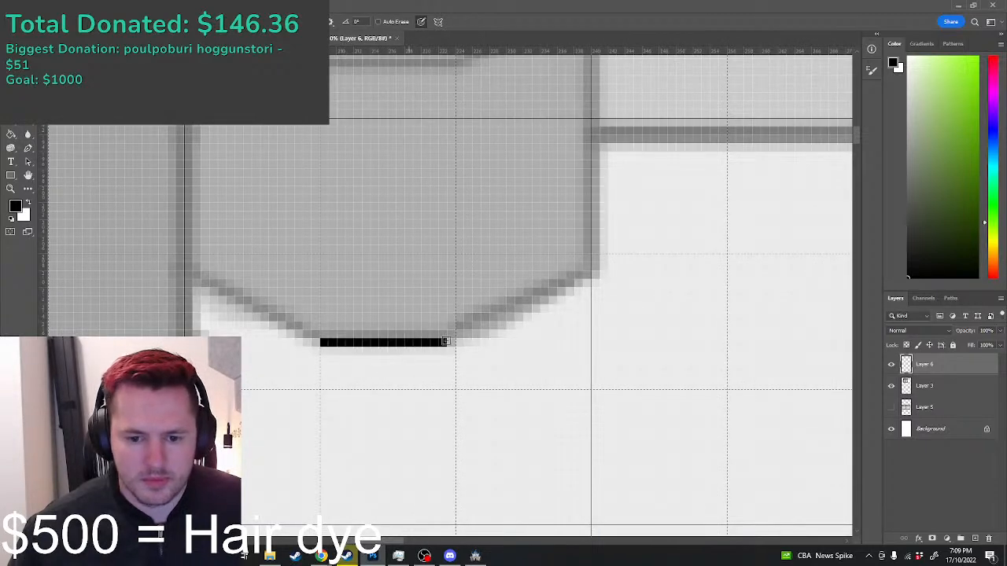
shift+click(590, 259)
key(ctrl+z)
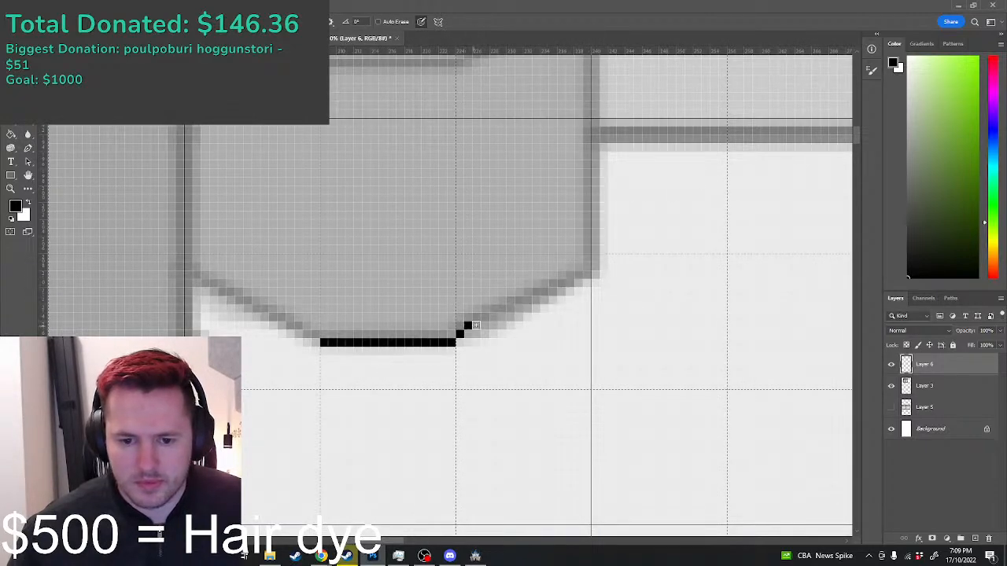
shift+click(586, 259)
key(ctrl+z)
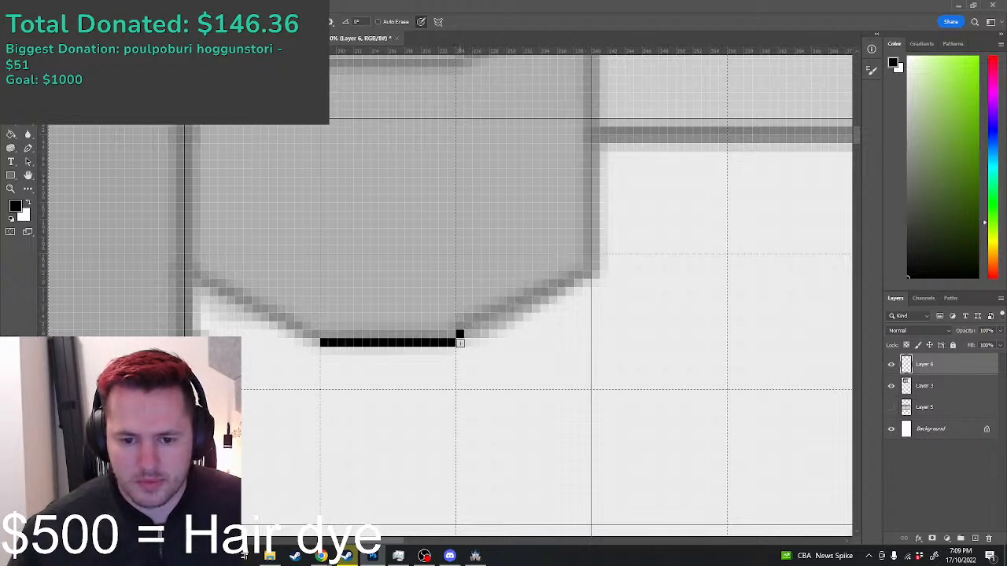
Step: Draw straight diagonal pencil lines from both ends of the base line up to the unit's sides, and set the foreground colour to dark grey
shift+click(586, 257)
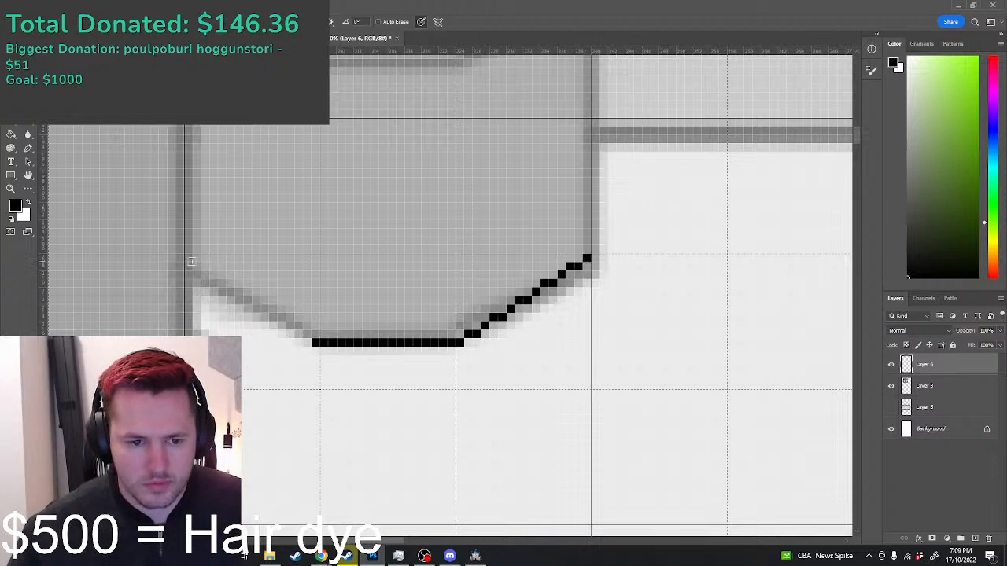
shift+click(190, 261)
scroll(329, 308, down, 10)
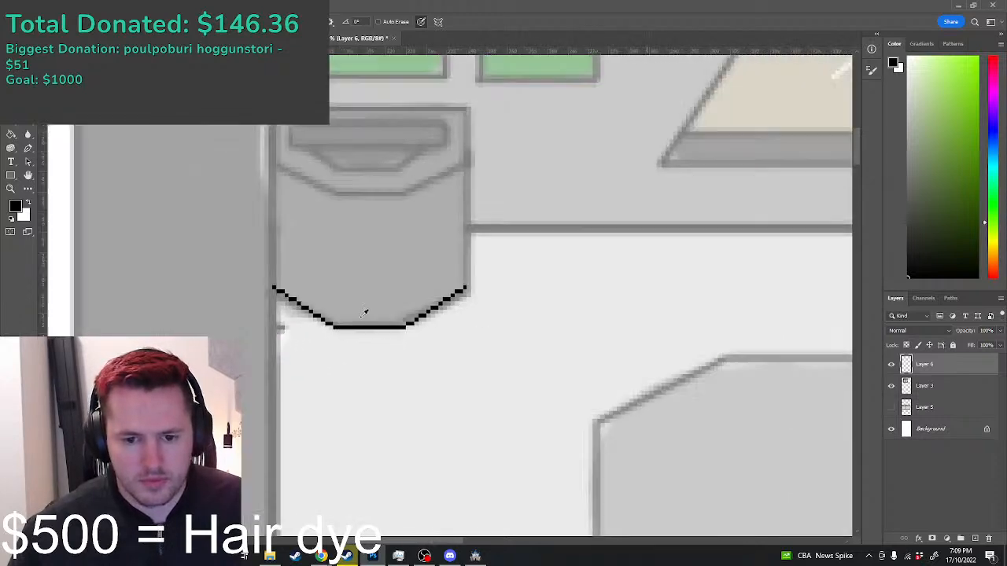
scroll(344, 317, up, 10)
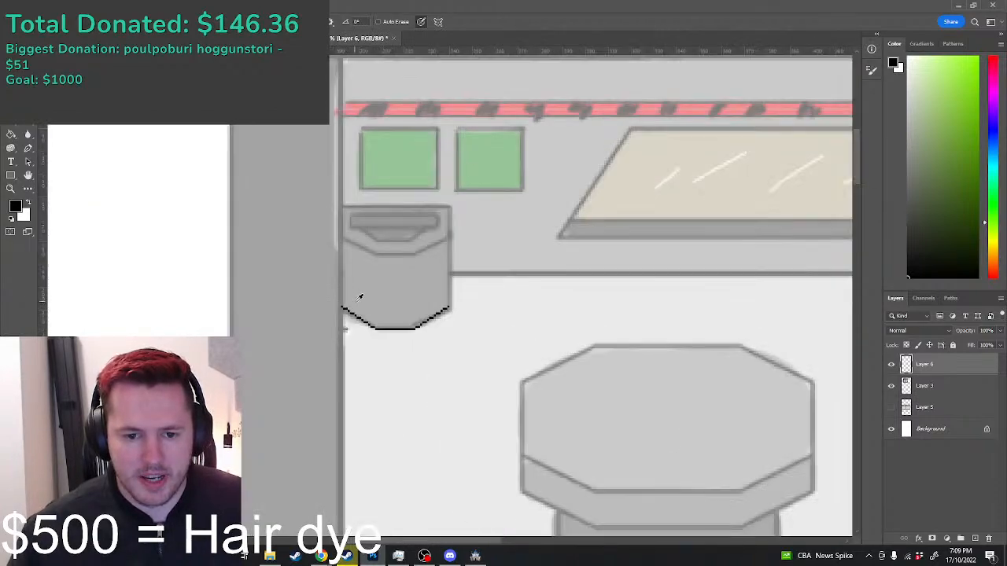
scroll(382, 285, down, 5)
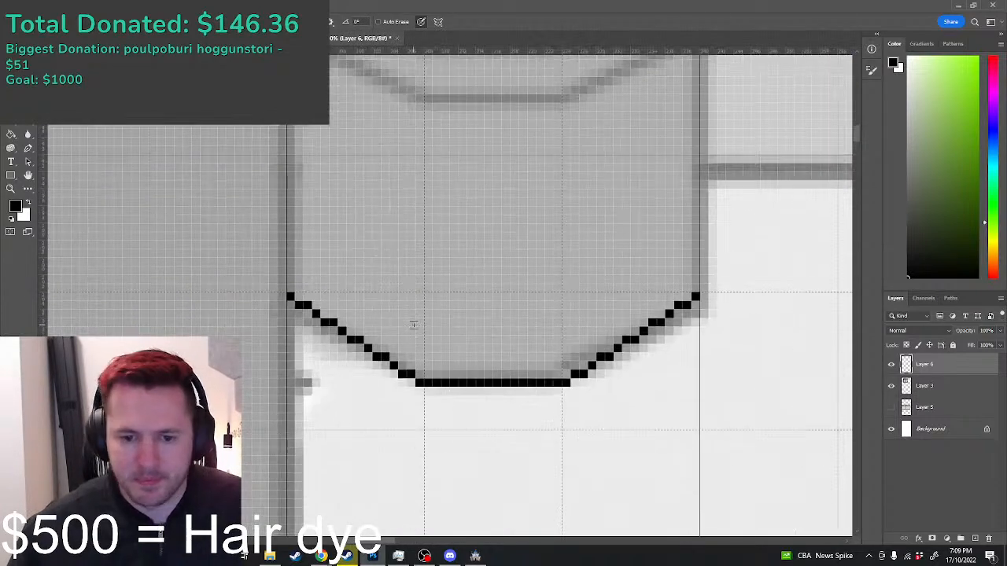
scroll(501, 325, down, 4)
scroll(506, 322, up, 8)
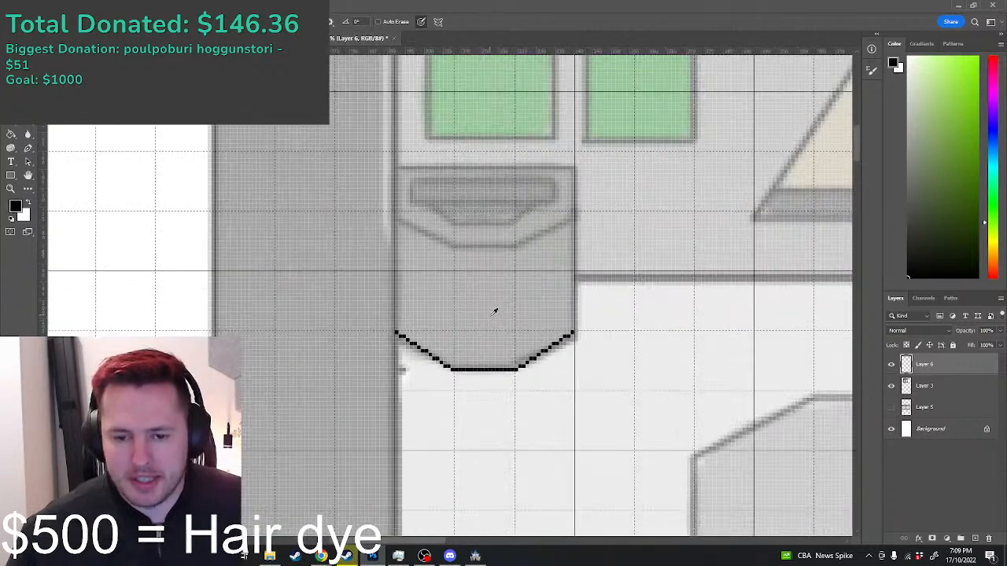
drag(926, 169, 878, 238)
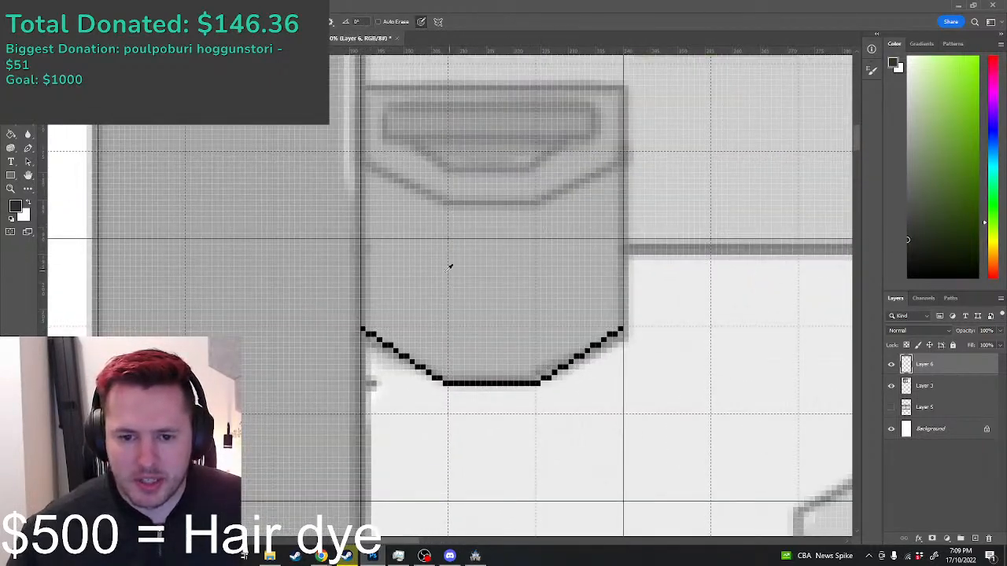
Step: Duplicate the black angled base outline onto a new layer and move the copy up onto the unit's upper front edge
scroll(454, 275, up, 2)
key(m)
drag(257, 230, 739, 461)
key(ctrl+j)
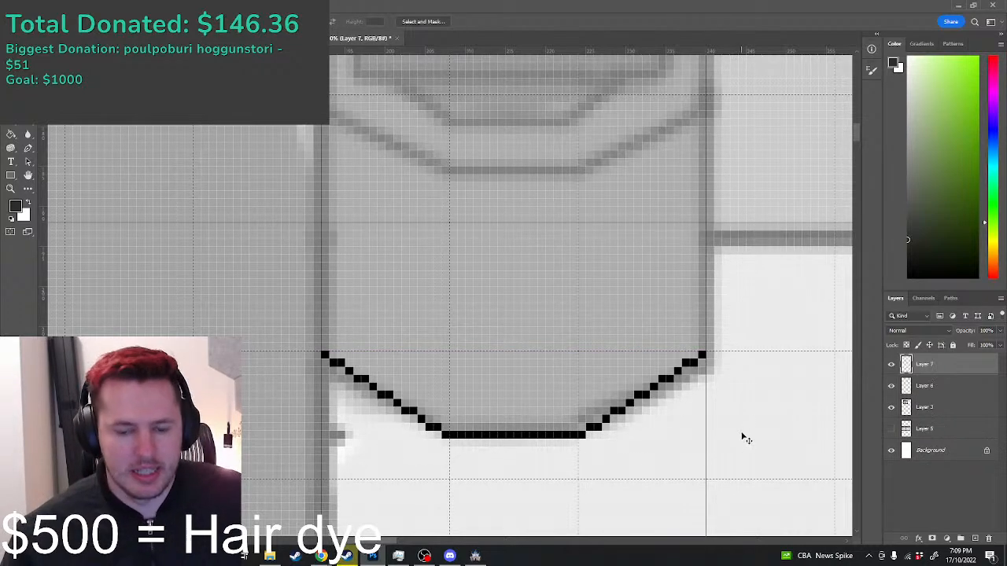
key(ctrl+t)
drag(530, 370, 557, 120)
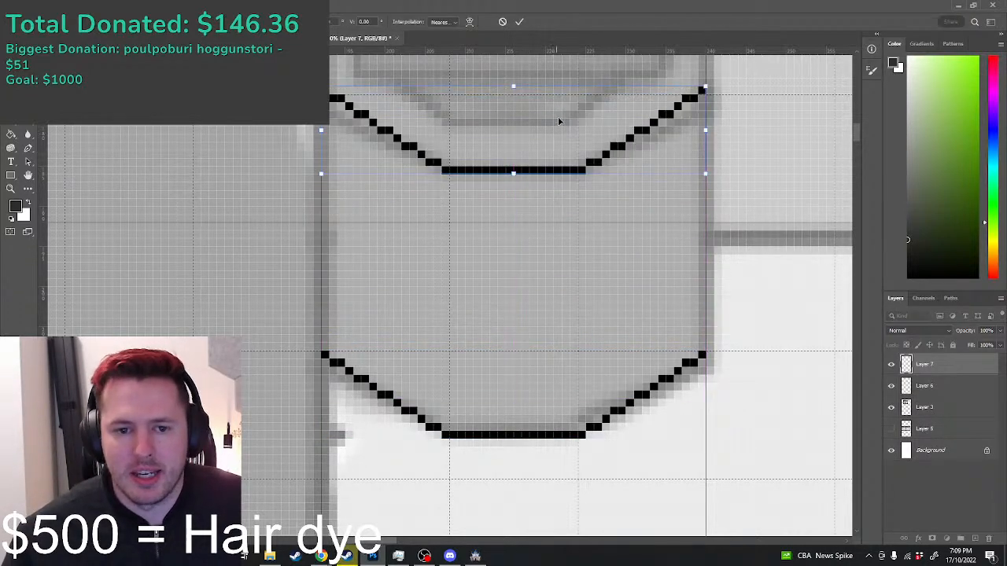
key(Return)
Step: Hide the grid and draw two vertical dark grey pencil lines joining the upper and lower outlines at the centre panel's corners
scroll(620, 220, down, 2)
scroll(620, 221, up, 2)
key(b)
drag(431, 175, 426, 266)
key(ctrl+z)
key(ctrl+h)
drag(425, 176, 426, 419)
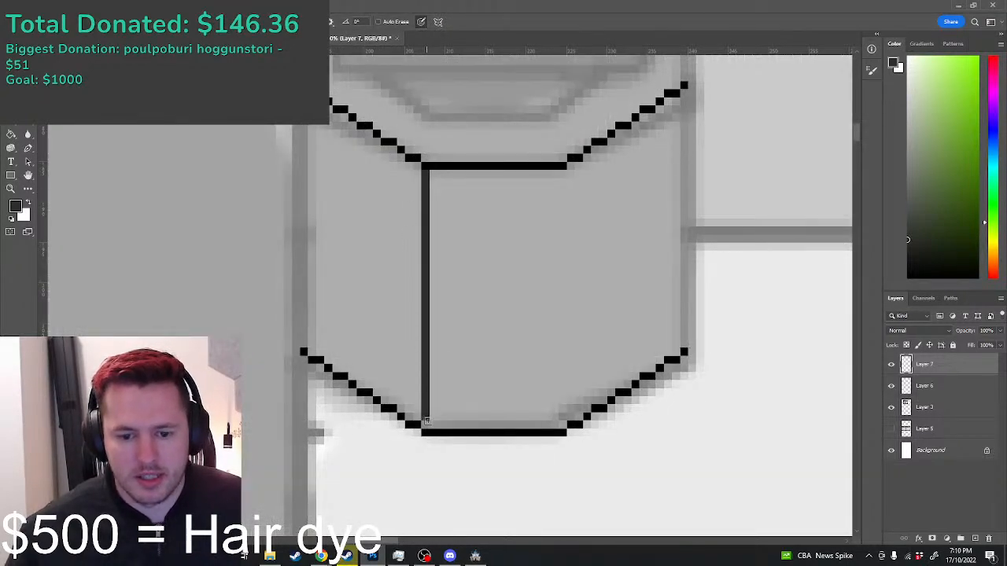
drag(553, 424, 561, 172)
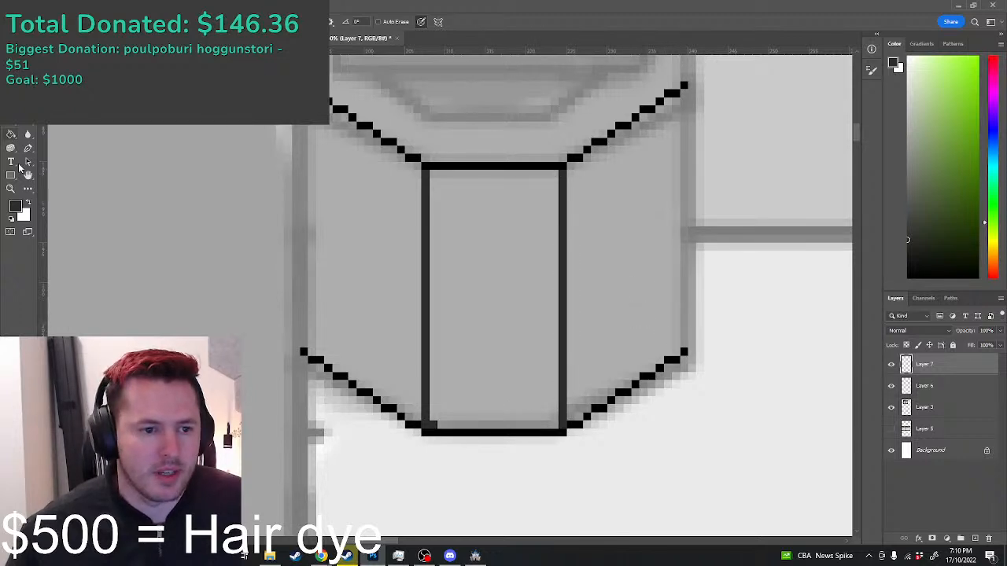
Step: Merge Layer 7 down into Layer 6 and fill the centre panel with dark grey using the Paint Bucket
click(11, 133)
click(471, 236)
key(ctrl+z)
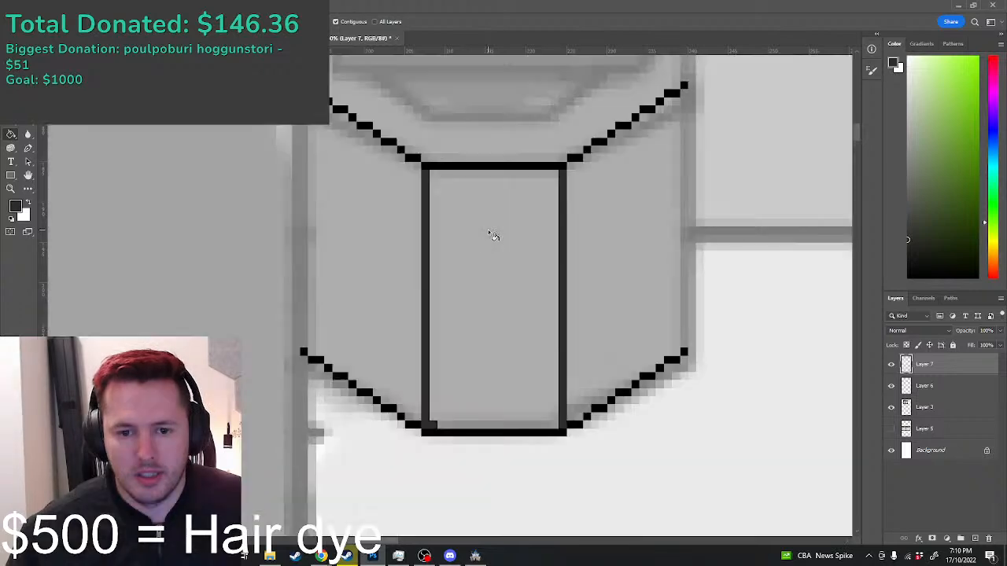
right_click(916, 360)
click(840, 410)
click(499, 259)
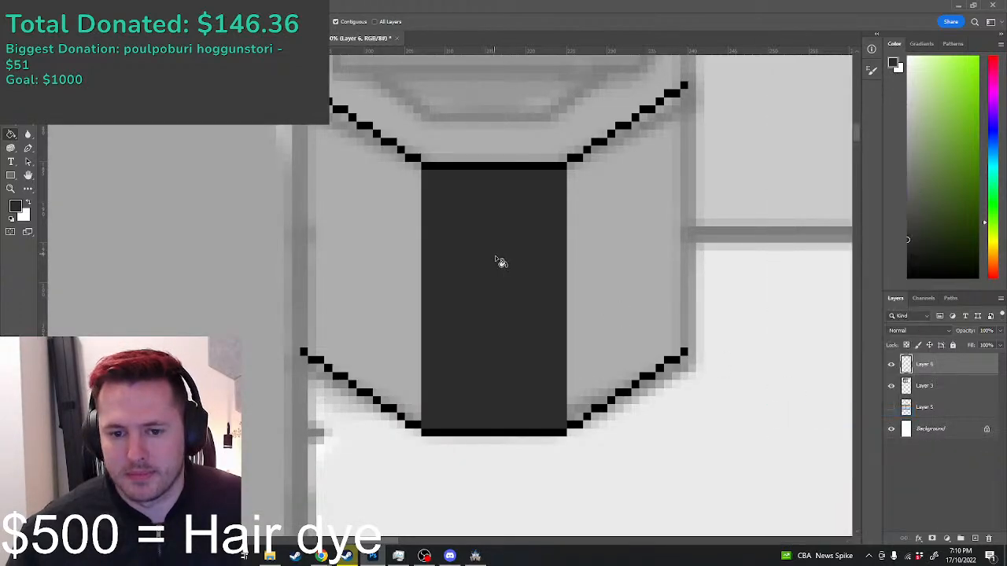
Step: Pencil two dark grey sample pixels beside the centre panel and refill the panel with a lighter shade of dark grey
scroll(498, 259, down, 1)
scroll(667, 228, up, 1)
key(b)
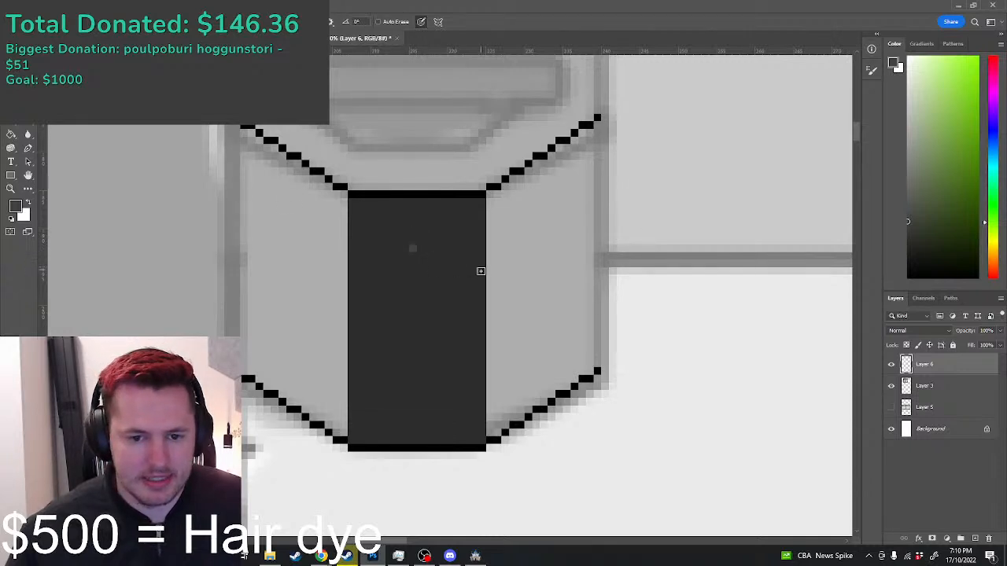
alt+click(476, 271)
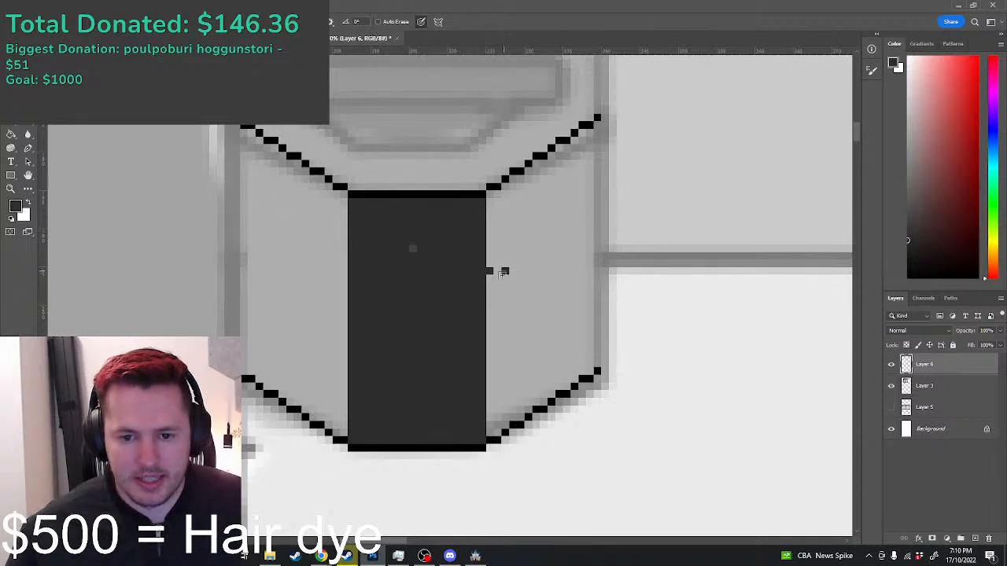
key(g)
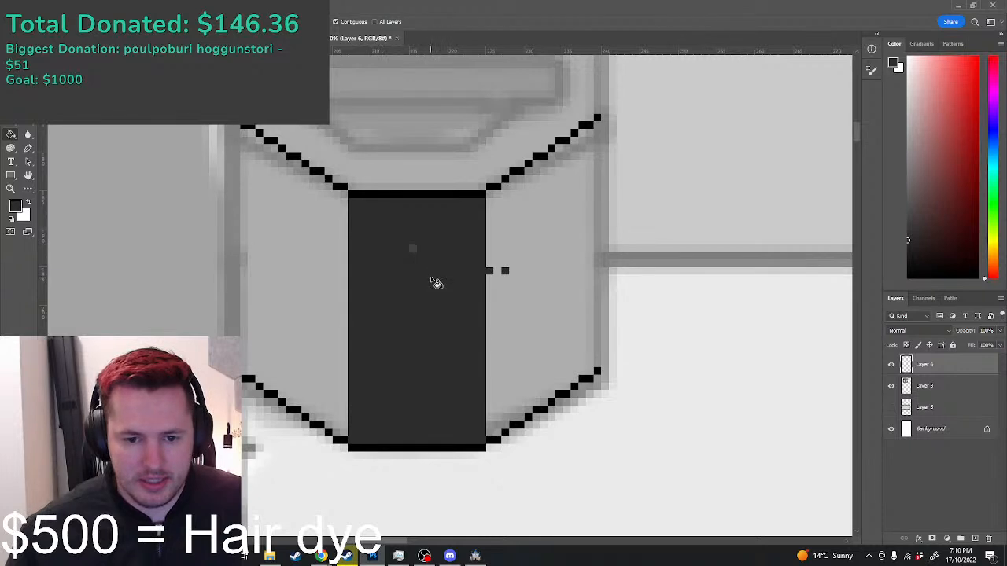
right_click(932, 381)
click(468, 305)
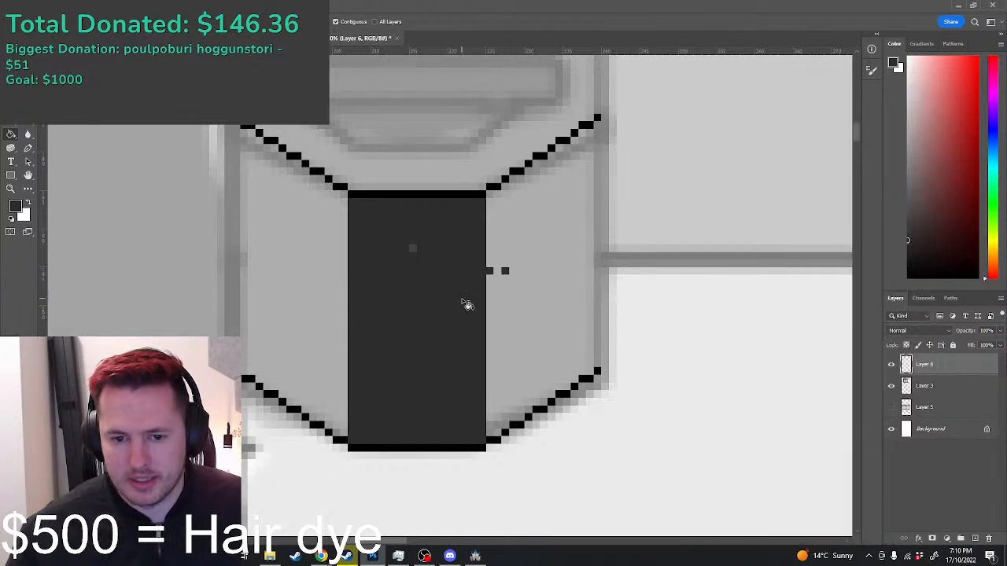
click(441, 239)
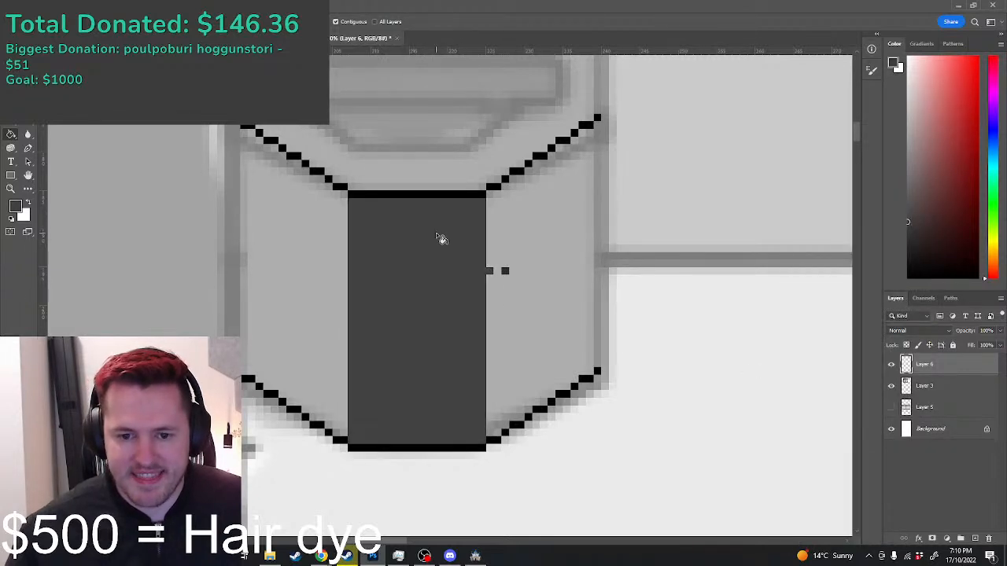
Step: Pencil a darker grey vertical line beside the centre panel's right edge and black vertical lines along both outer sides of the unit
key(b)
alt+click(505, 272)
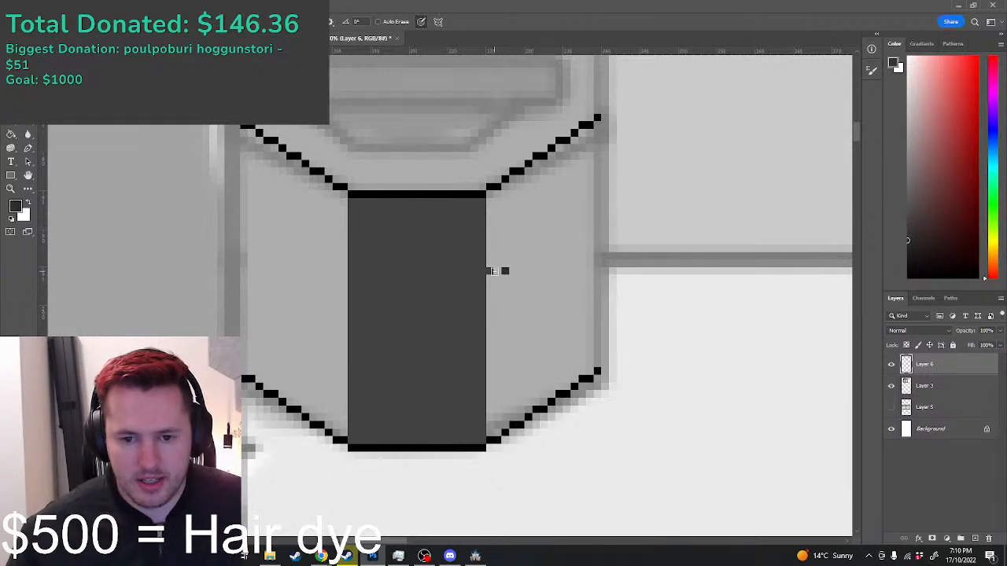
drag(491, 193, 491, 297)
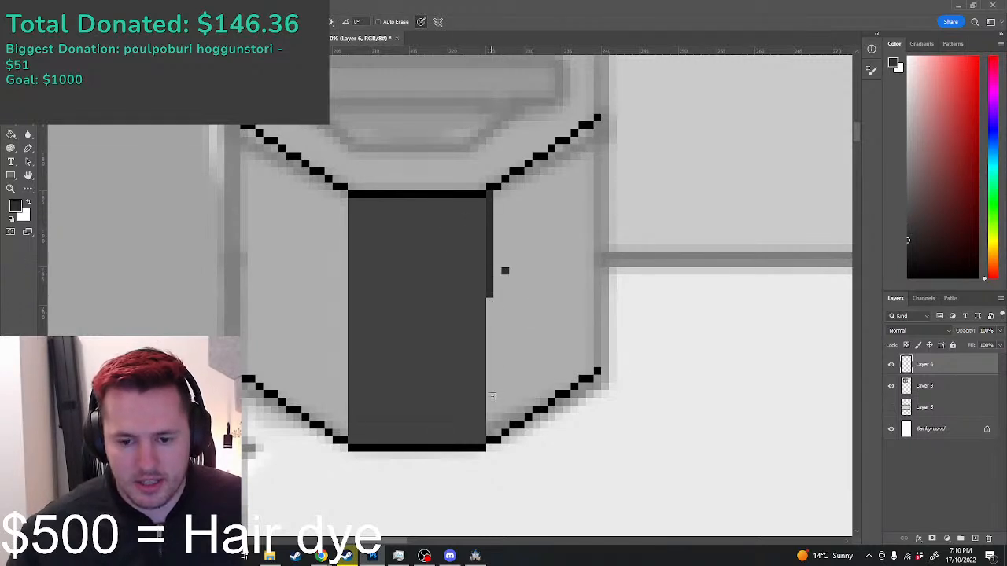
shift+click(492, 431)
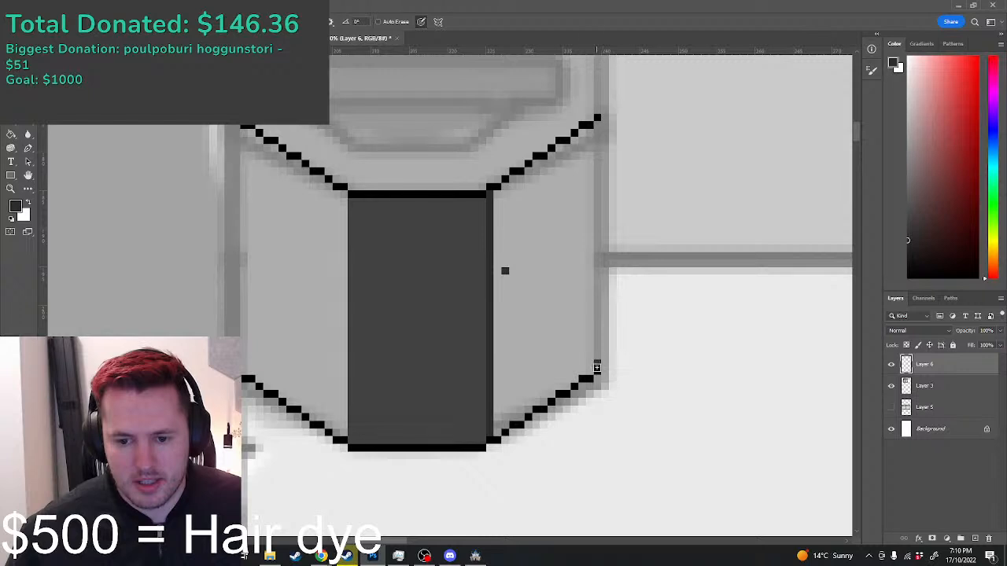
mouse_move(596, 367)
mouse_down()
mouse_move(589, 229)
mouse_move(601, 126)
mouse_up()
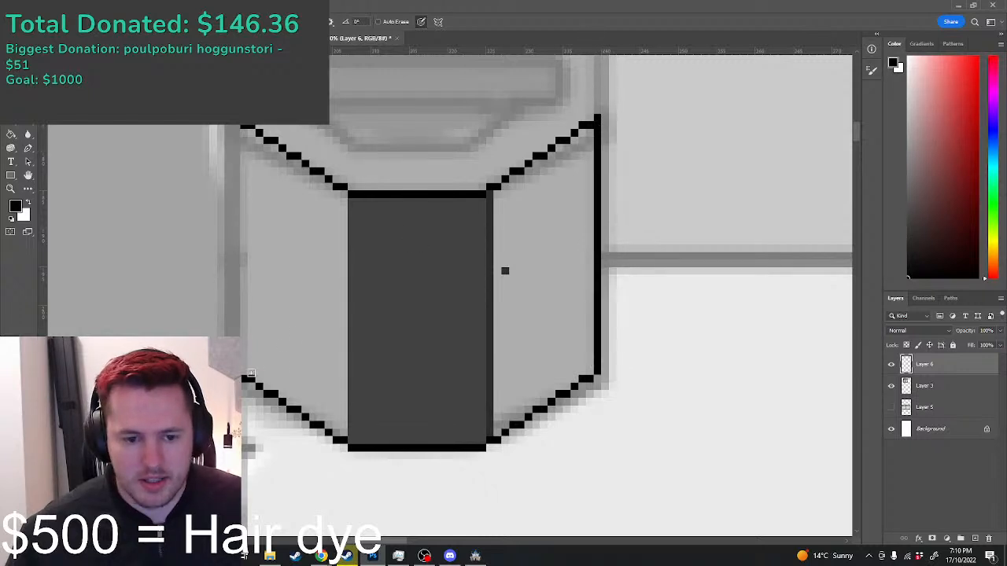
mouse_move(243, 329)
mouse_down()
mouse_move(254, 228)
mouse_move(242, 128)
mouse_up()
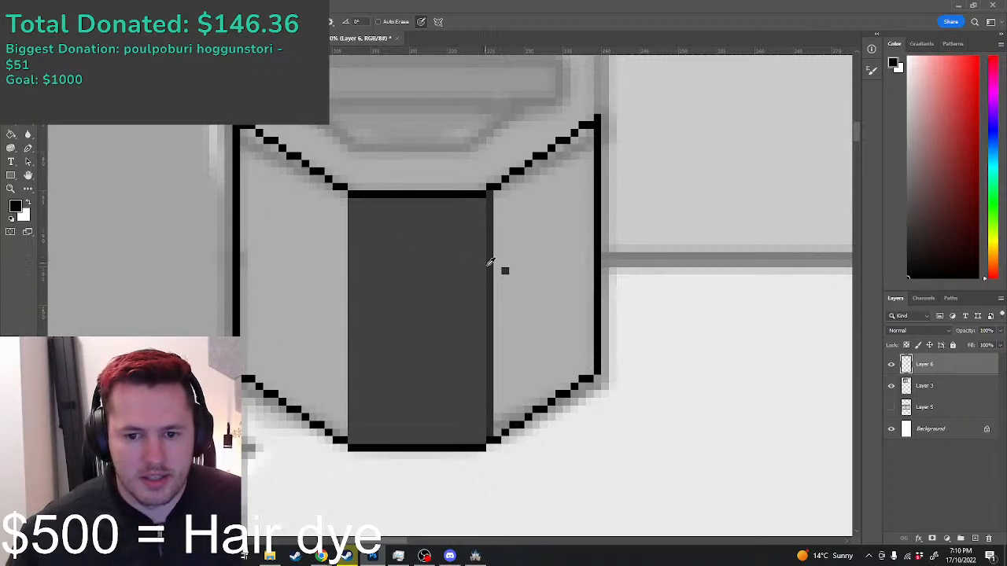
Step: Fill the unit's right panel with the darker grey and its left panel with a slightly lighter grey than the centre
alt+click(502, 272)
click(11, 147)
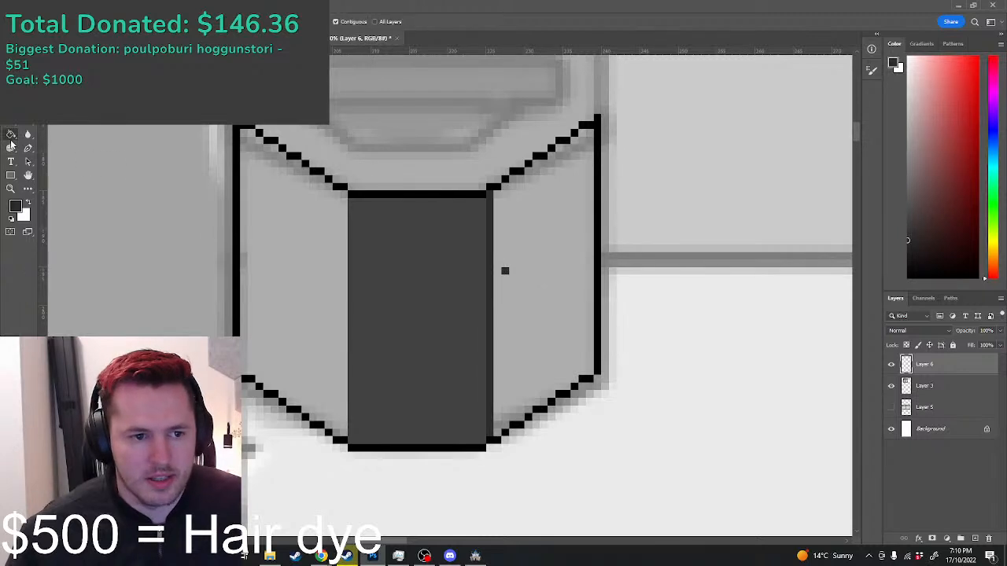
click(542, 243)
alt+click(420, 245)
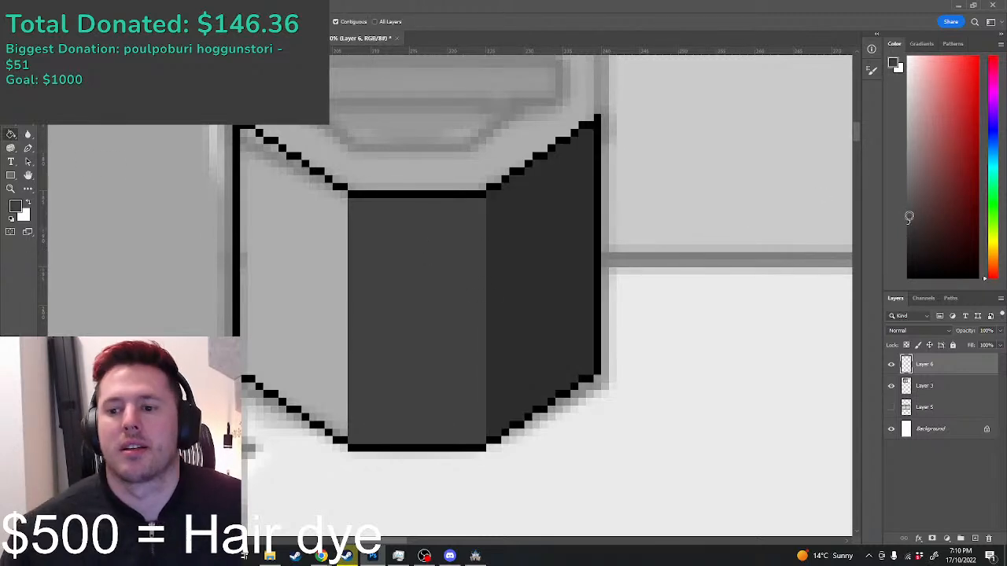
click(283, 227)
Step: Outline the unit's top surface with black one-pixel pencil lines along its left, back and right edges
scroll(311, 208, down, 6)
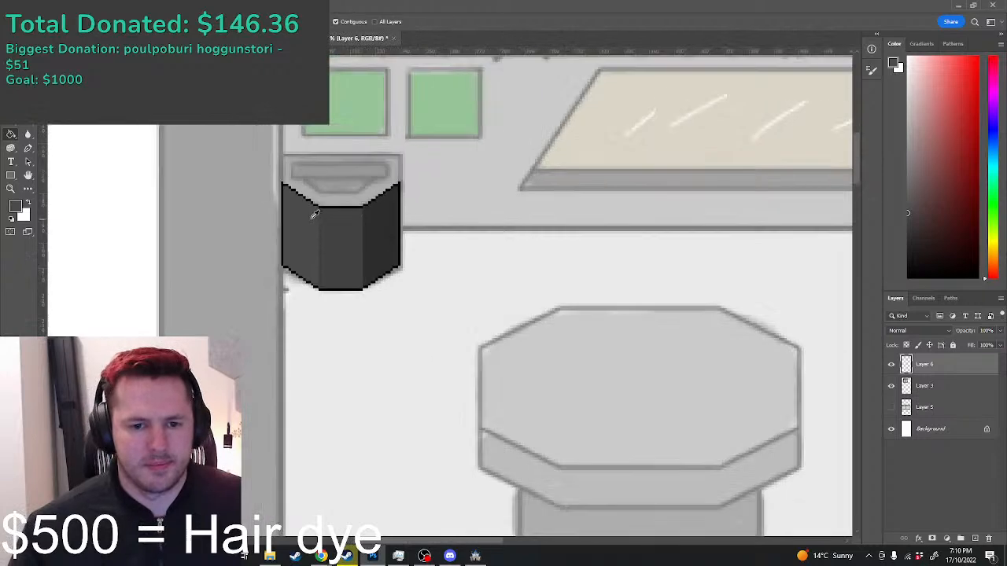
scroll(310, 194, up, 3)
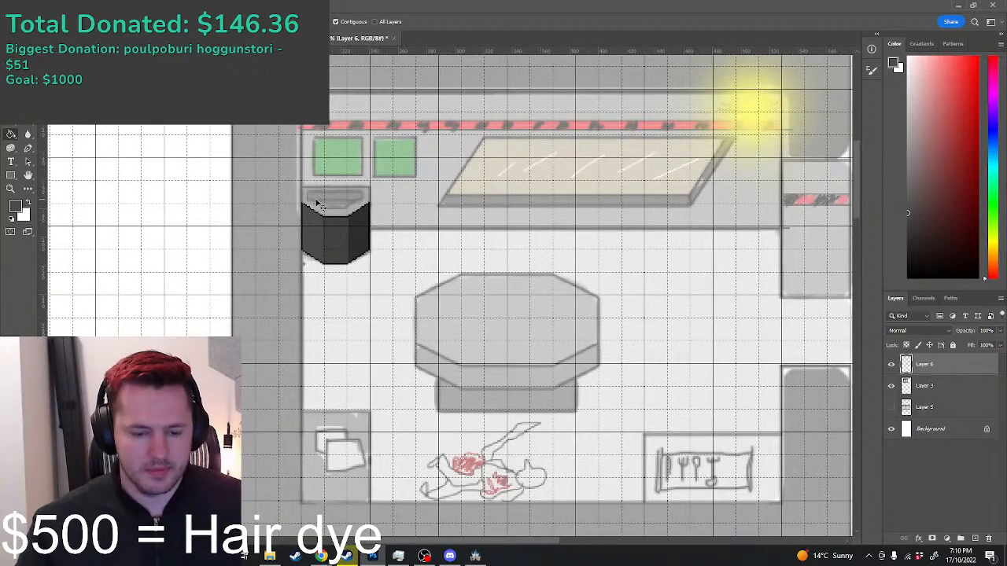
scroll(336, 223, up, 4)
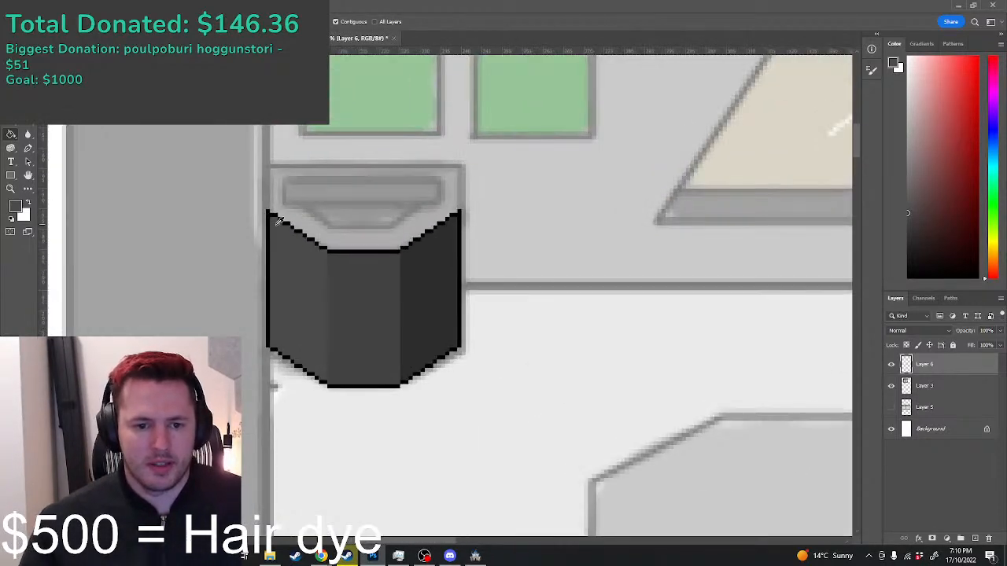
alt+click(271, 211)
key(b)
scroll(271, 177, up, 2)
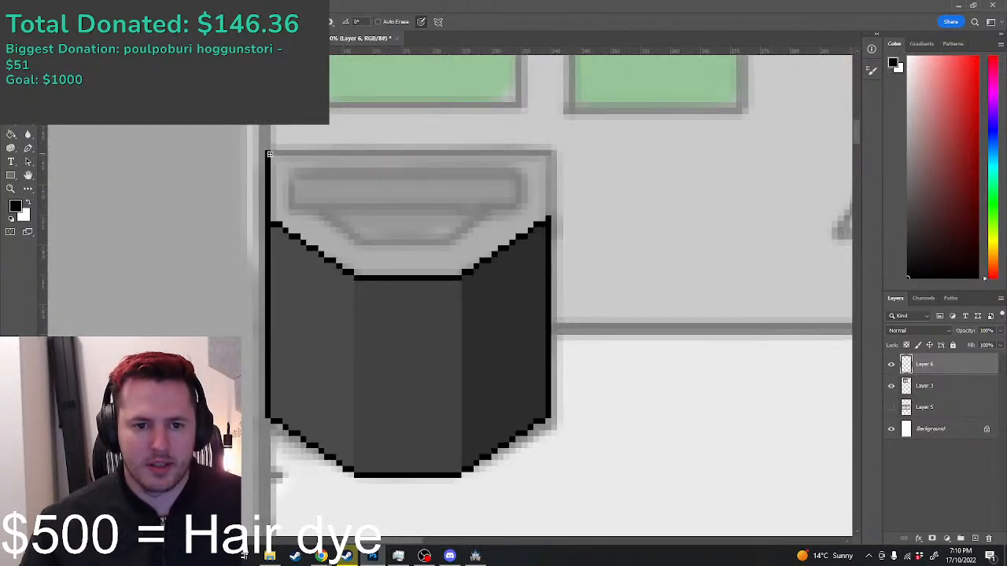
mouse_move(272, 153)
mouse_down()
mouse_move(547, 154)
mouse_move(548, 225)
mouse_up()
Step: Pencil a vertical groove near the centre panel's left edge, with a near-black line flanked by dark grey shading and a lighter grey highlight
scroll(543, 224, down, 5)
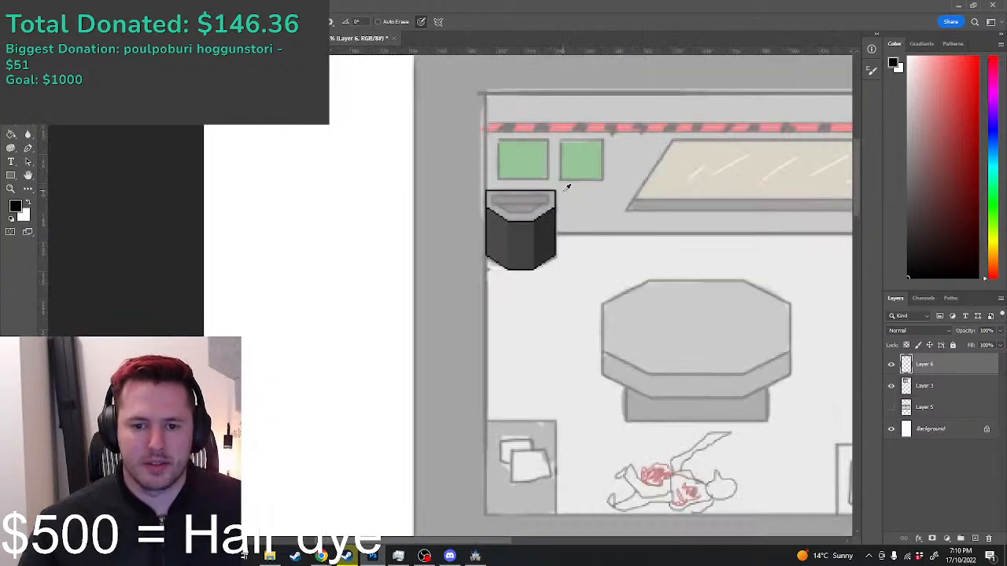
scroll(526, 235, up, 5)
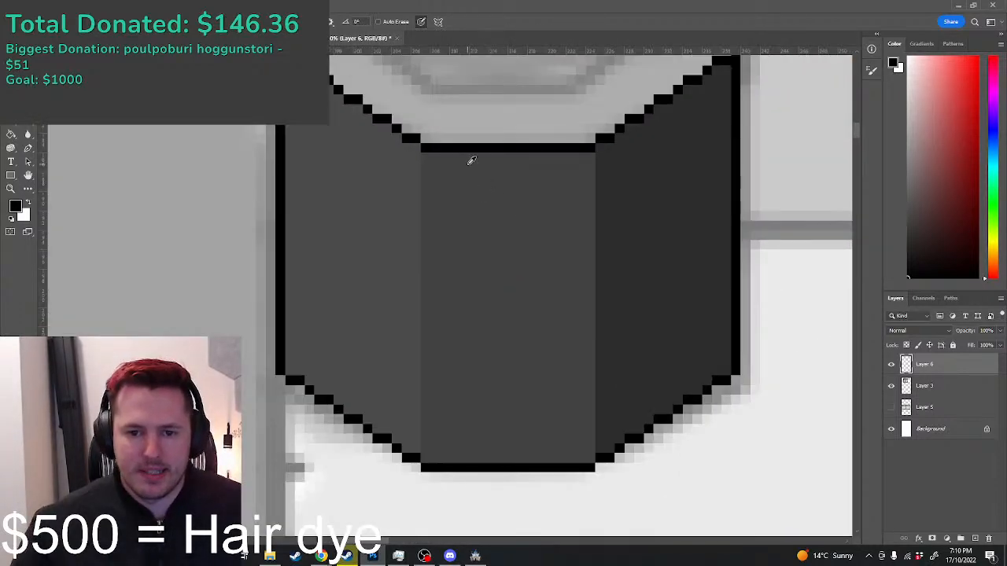
alt+click(615, 200)
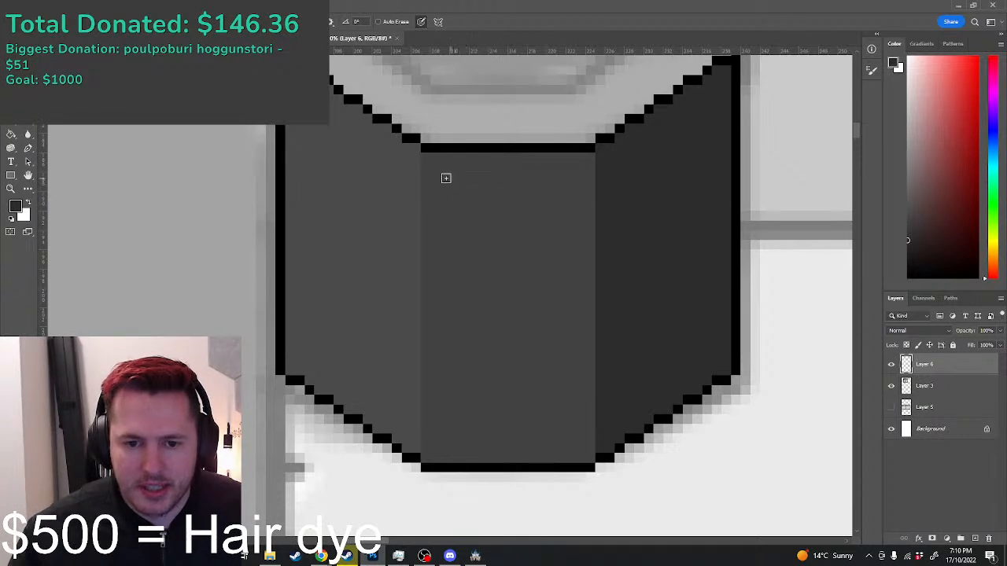
mouse_move(445, 183)
mouse_down()
mouse_move(465, 351)
mouse_move(447, 445)
mouse_up()
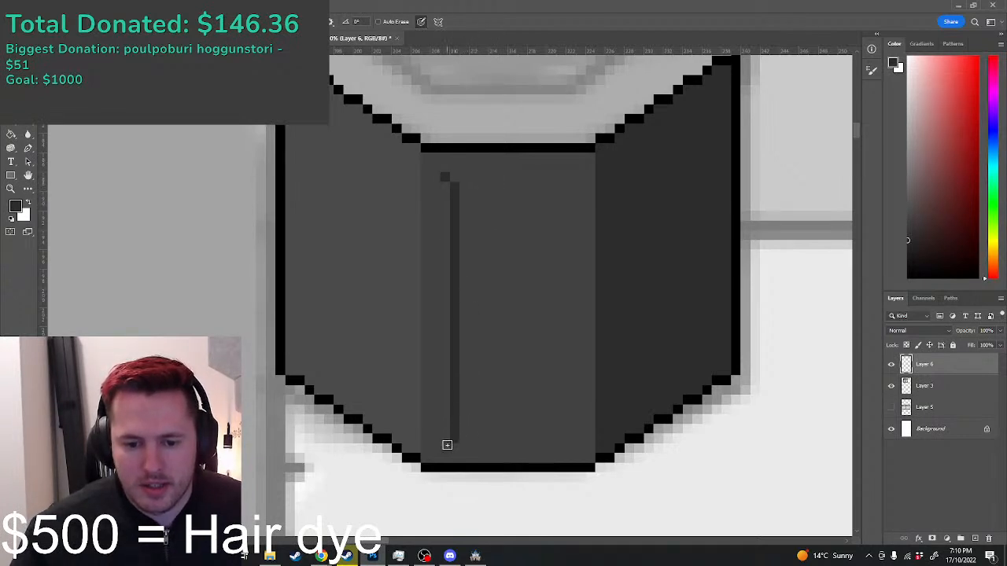
scroll(522, 293, up, 1)
click(905, 254)
mouse_move(424, 480)
mouse_down()
mouse_move(427, 319)
mouse_move(412, 152)
mouse_up()
alt+click(321, 155)
click(402, 153)
shift+click(406, 485)
Step: Select the vertical groove, copy it to a new layer and move the copy near the centre panel's right edge
scroll(446, 450, down, 3)
scroll(449, 443, up, 2)
scroll(471, 447, down, 3)
scroll(472, 447, up, 3)
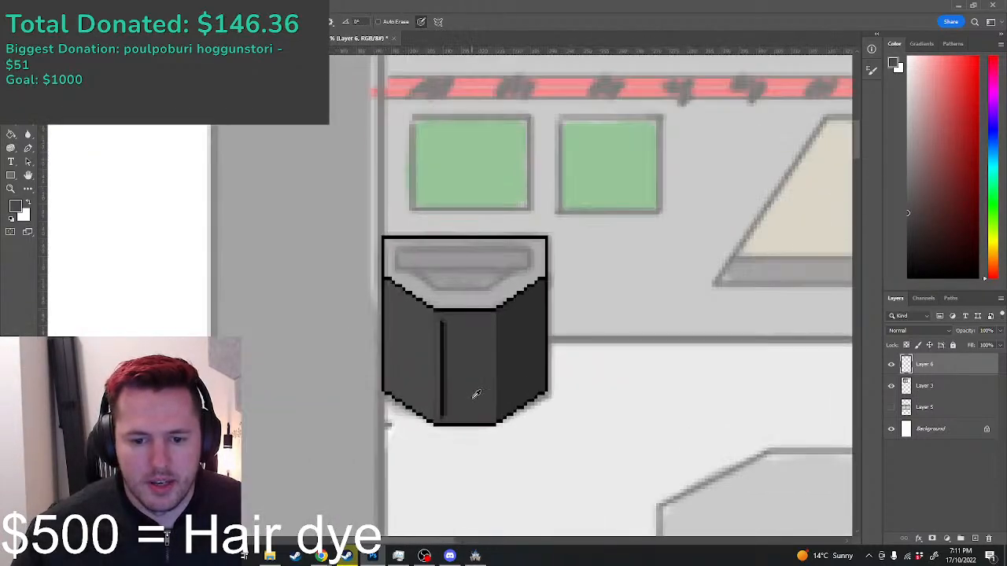
key(m)
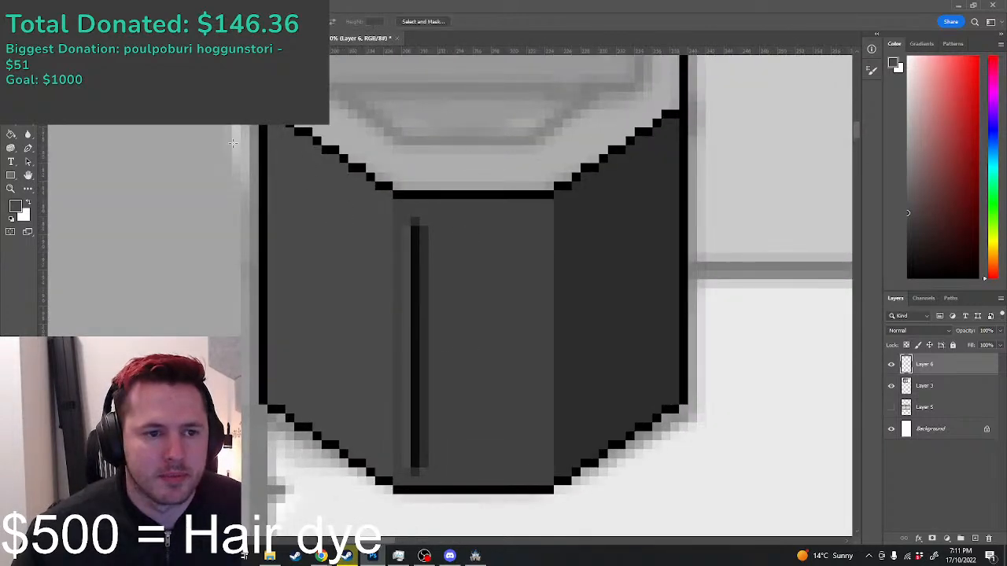
drag(405, 219, 425, 472)
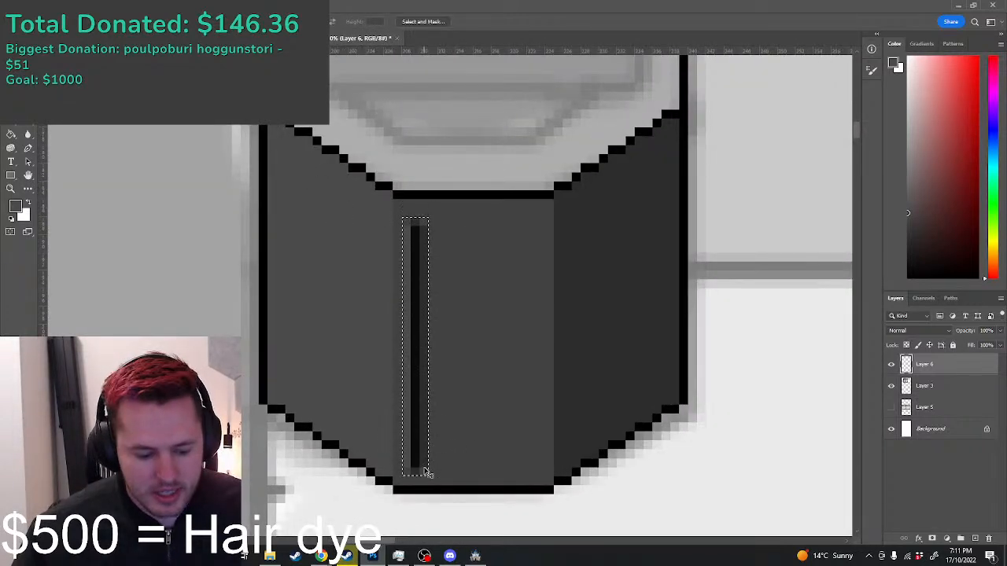
key(ctrl+j)
key(ctrl+t)
drag(414, 384, 536, 378)
key(Return)
key(ctrl+j)
key(ctrl+shift+r)
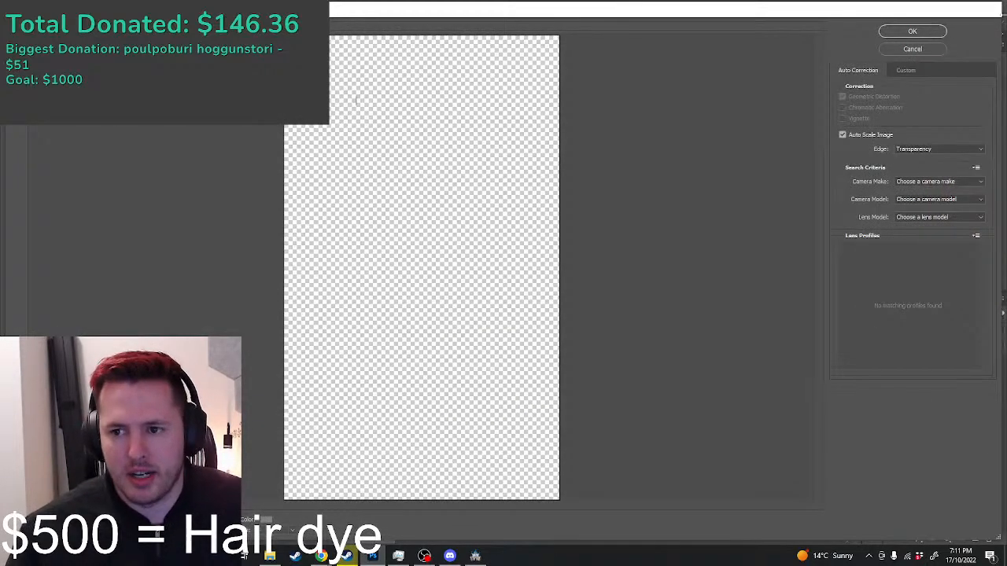
click(911, 49)
key(ctrl+t)
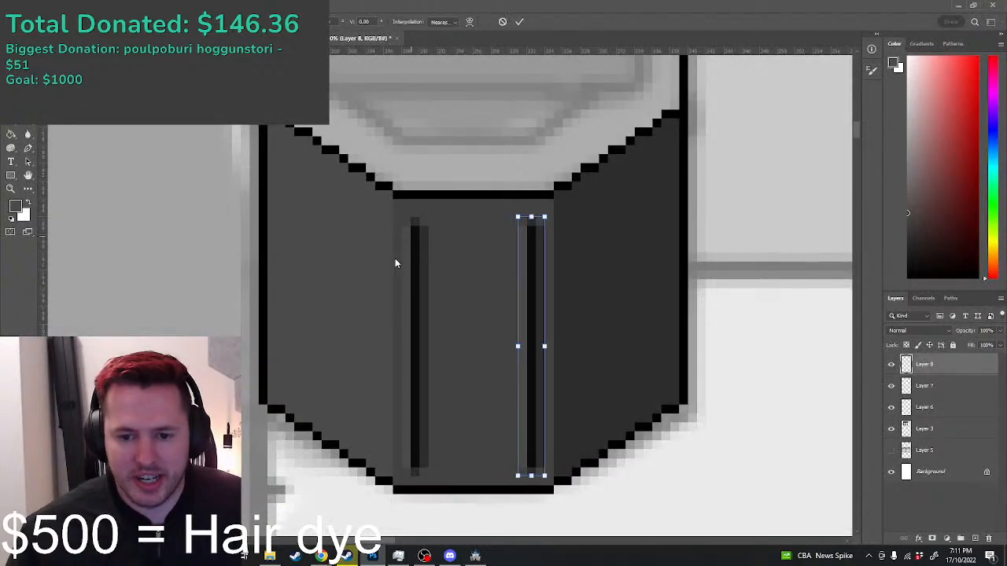
key(Return)
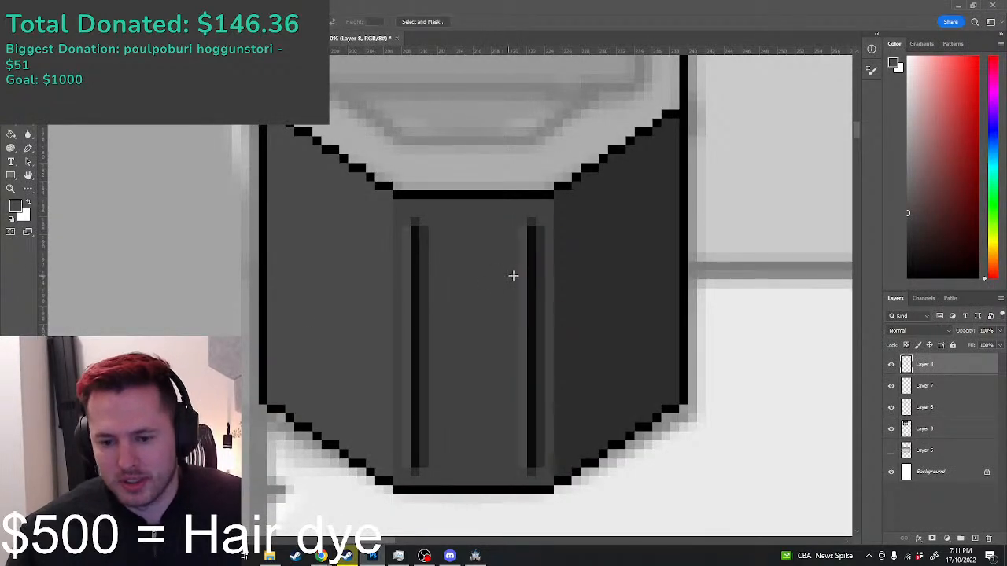
Step: Merge the copied groove layers down into Layer 6
right_click(943, 377)
click(818, 411)
right_click(936, 368)
click(835, 411)
Step: Place two more copies of the groove between the outer ones on the centre panel, forming a row of four vents
key(ctrl+t)
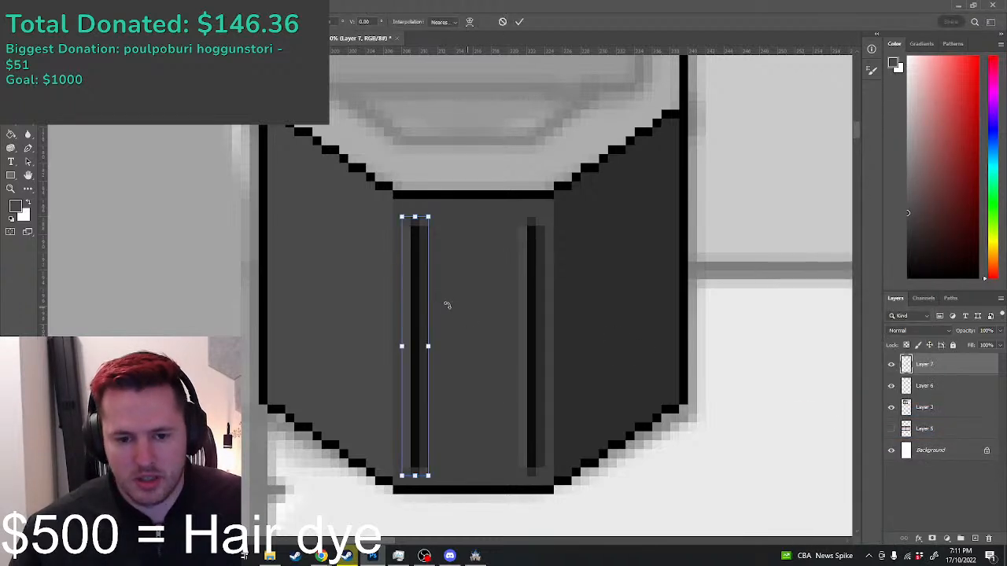
drag(419, 302, 497, 303)
key(Return)
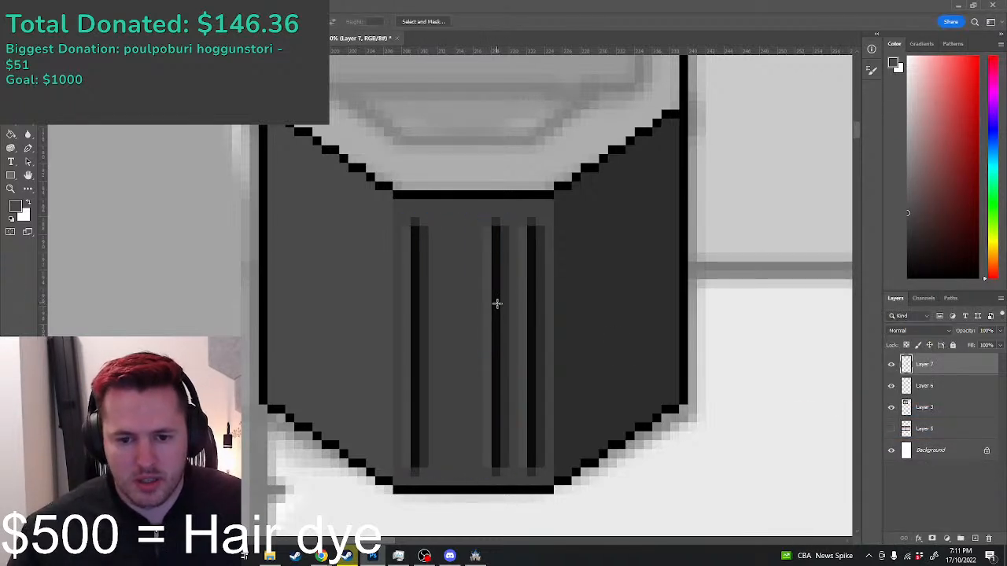
key(ctrl+j)
key(ctrl+t)
drag(430, 292, 464, 284)
key(Return)
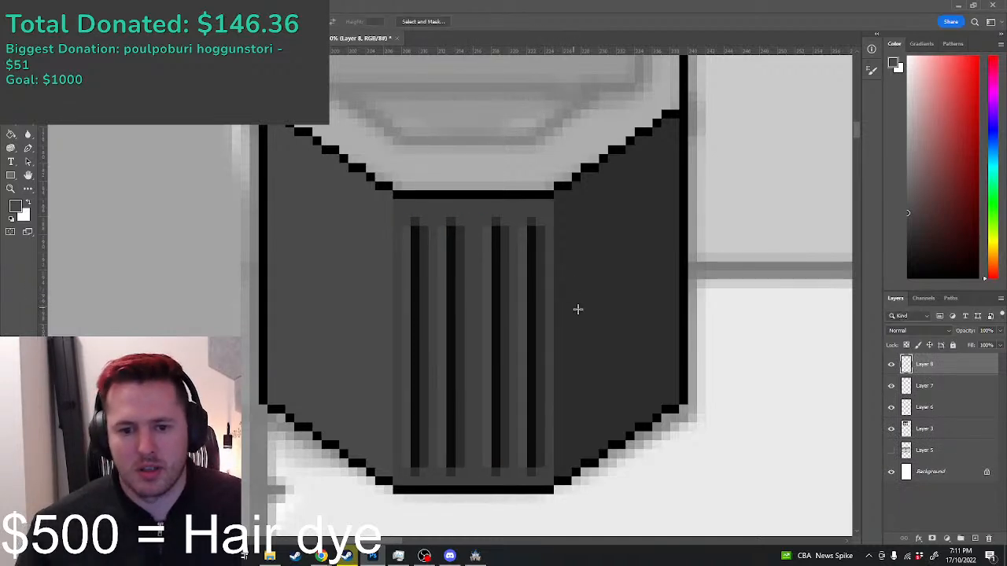
Step: Switch to the Pencil tool, view the character sketch document and return to the room layout
scroll(554, 309, down, 3)
scroll(563, 320, up, 1)
scroll(564, 320, up, 3)
key(b)
scroll(338, 310, up, 1)
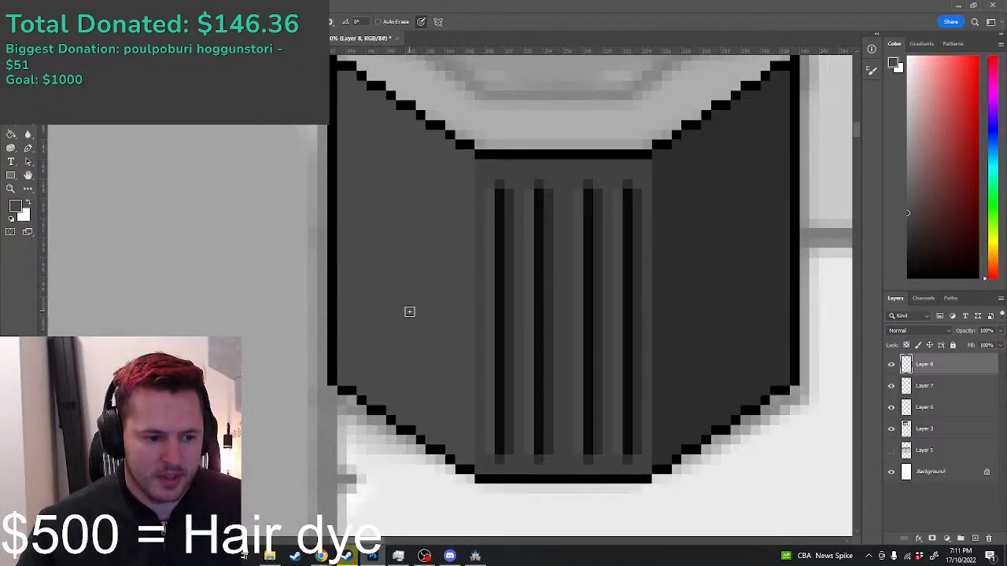
scroll(409, 311, down, 5)
scroll(459, 324, up, 2)
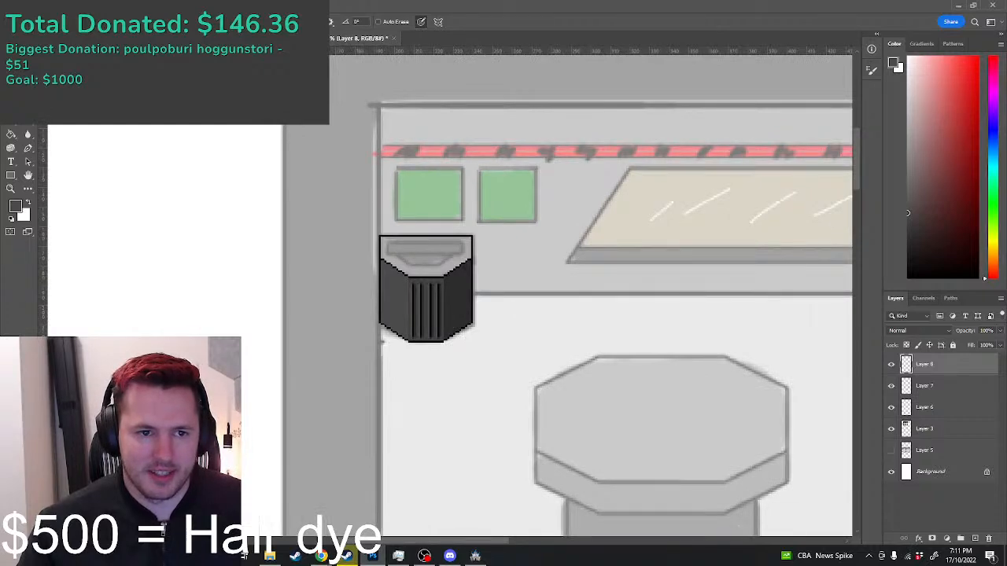
click(213, 38)
scroll(321, 275, up, 4)
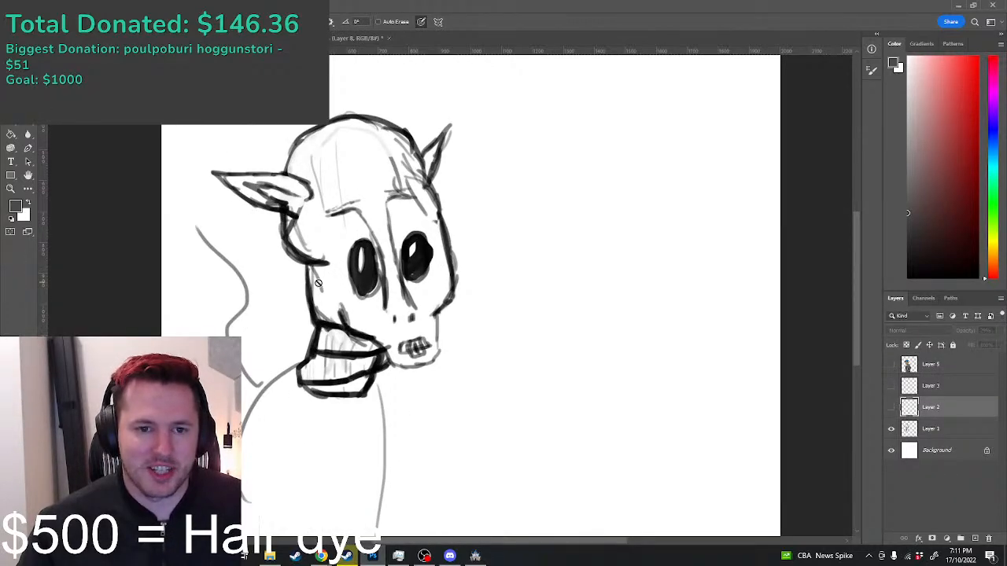
scroll(386, 195, down, 2)
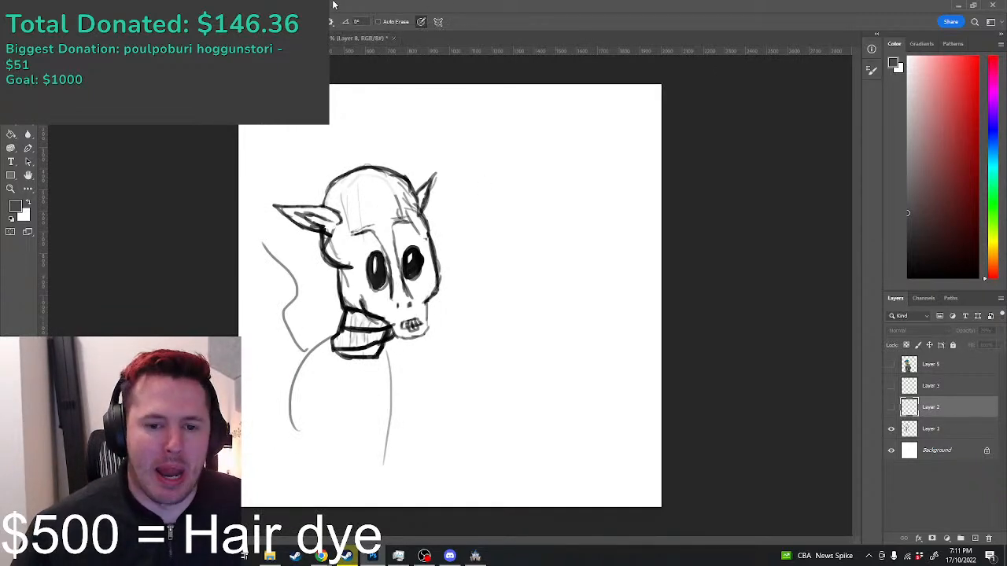
click(324, 38)
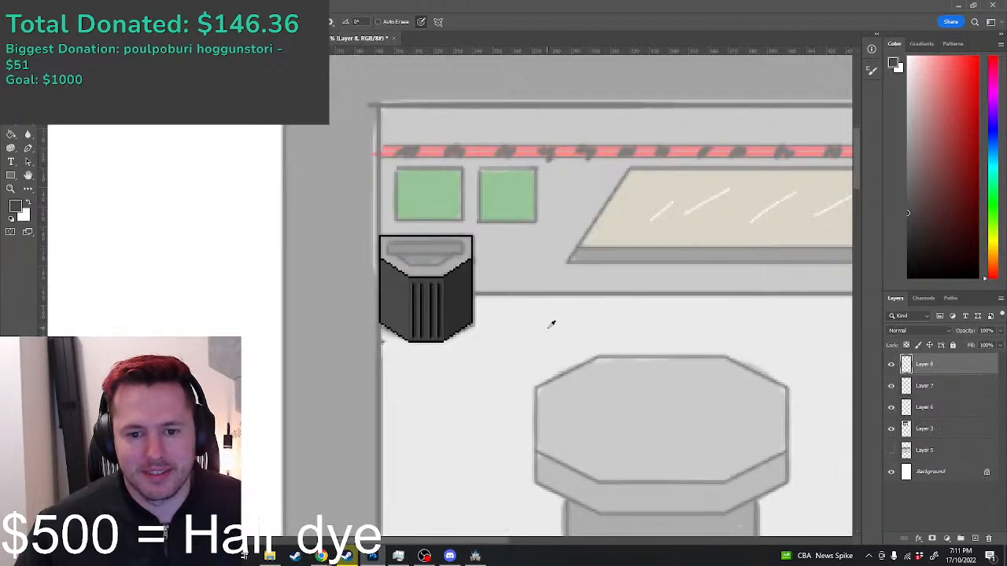
Step: Set the foreground colour to bright green and pencil scattered single-pixel lights along the first two vent grooves on Layer 8
scroll(547, 329, up, 2)
click(995, 205)
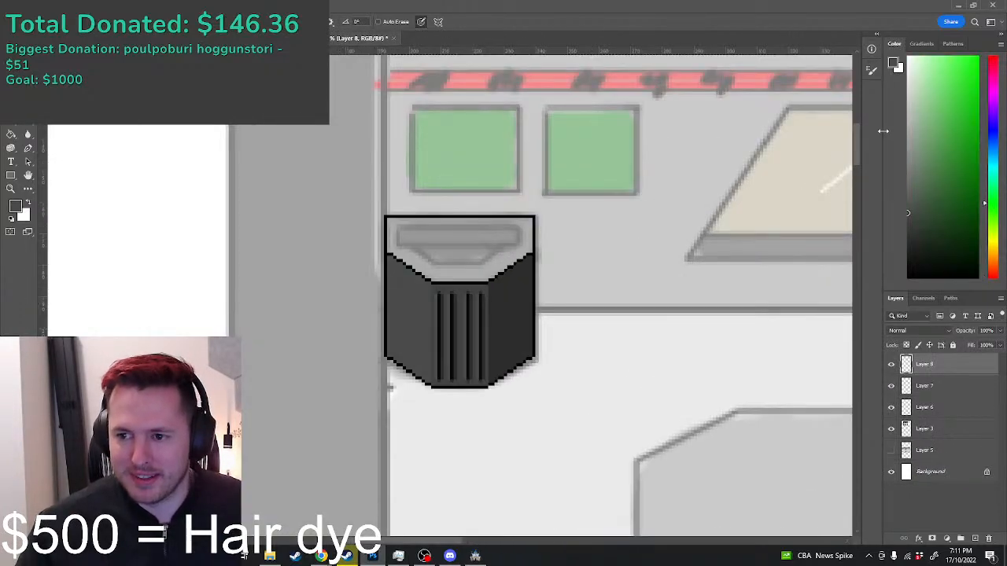
click(979, 85)
scroll(550, 291, up, 3)
click(351, 446)
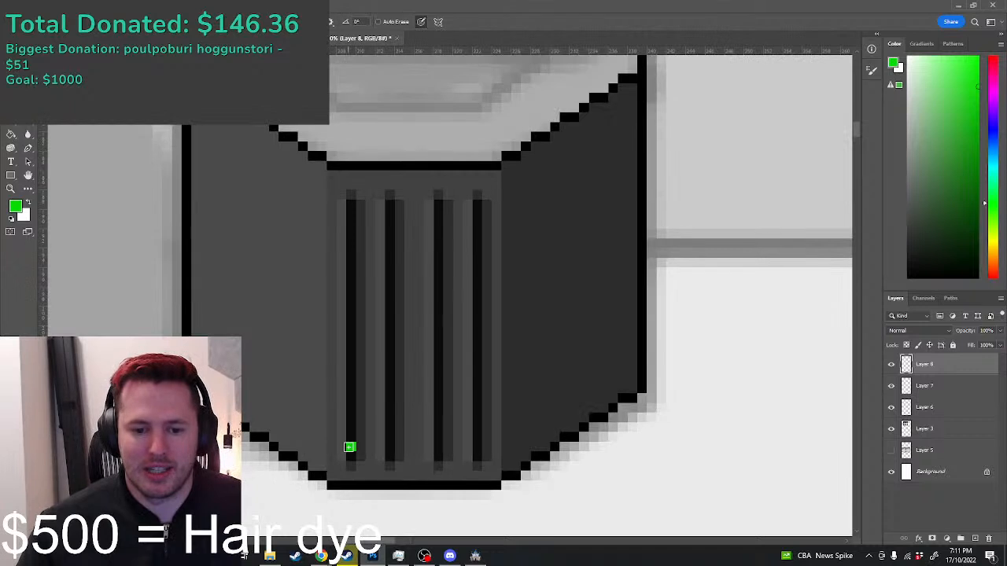
click(351, 242)
click(351, 320)
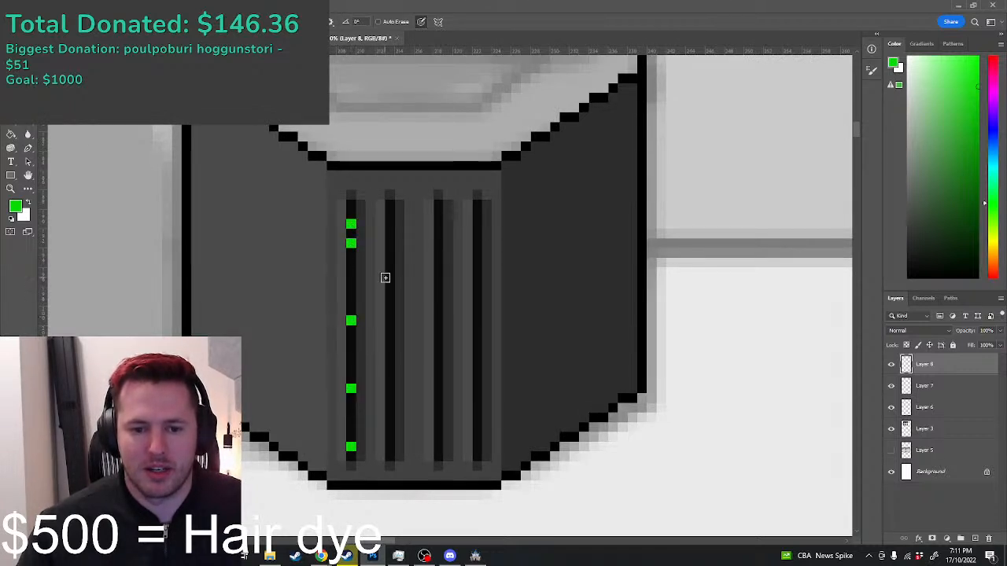
click(389, 359)
drag(390, 419, 389, 429)
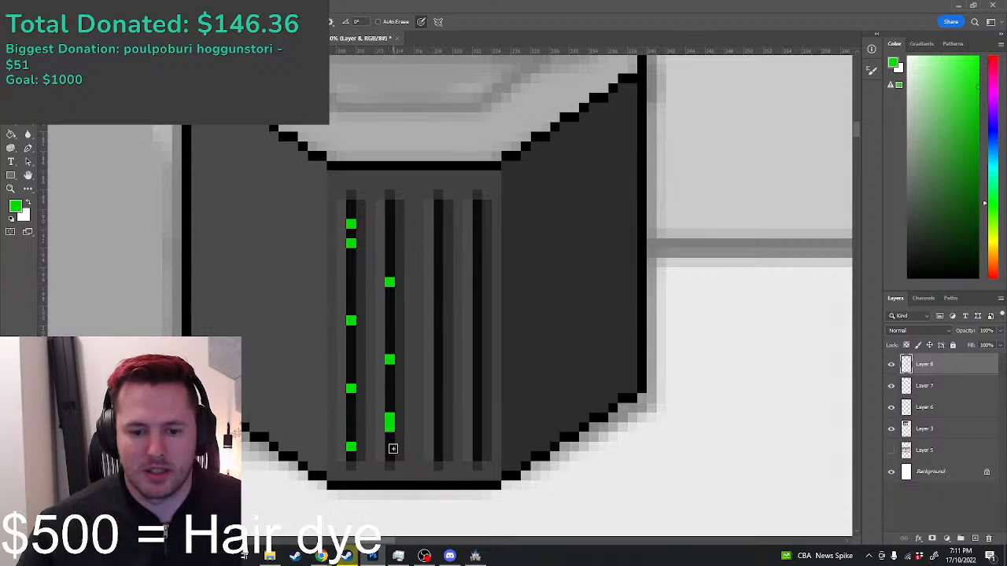
Step: Pencil scattered bright green pixel lights along the third and fourth vent grooves of the centre panel
click(438, 389)
mouse_move(438, 322)
mouse_down()
mouse_move(438, 312)
mouse_move(477, 318)
mouse_up()
click(438, 214)
key(ctrl+z)
click(477, 349)
click(477, 368)
click(476, 398)
click(476, 437)
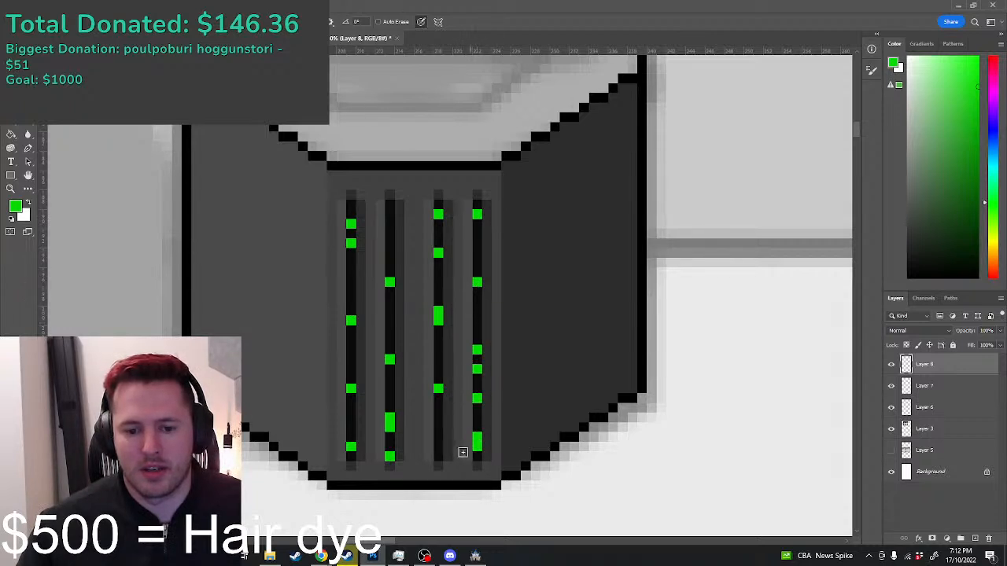
Step: Compare the green-lit unit with the level plan and creature sketch documents, and return to the room layout
scroll(494, 450, down, 2)
scroll(532, 447, down, 4)
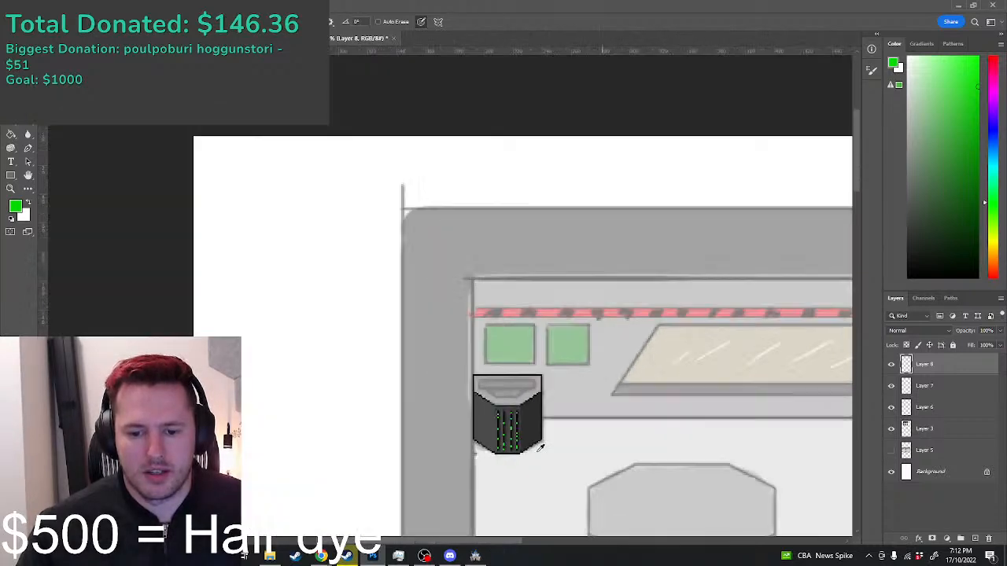
scroll(519, 413, up, 3)
scroll(516, 407, up, 3)
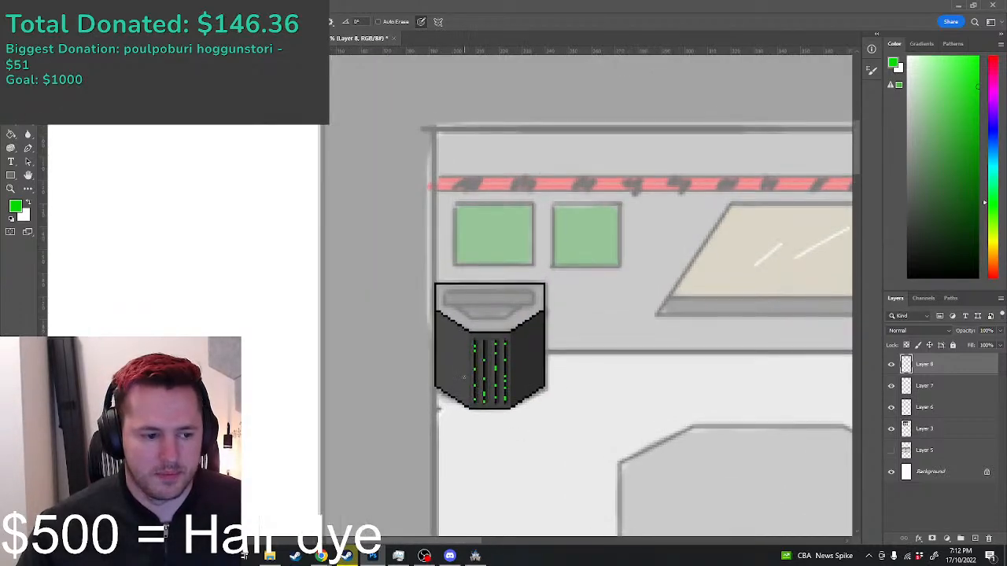
scroll(531, 330, down, 2)
scroll(532, 331, up, 2)
key(ctrl+Tab)
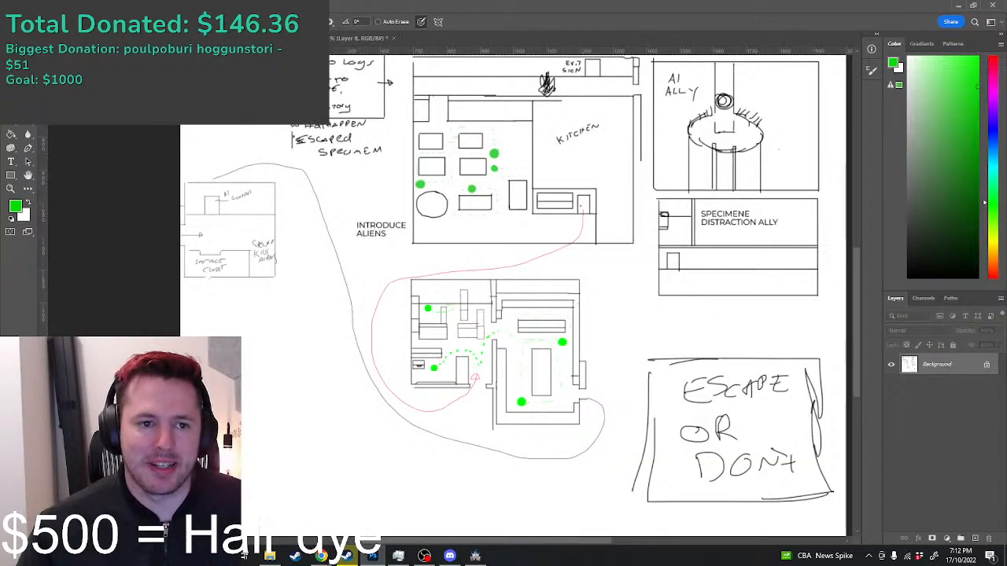
key(ctrl+Tab)
scroll(396, 274, up, 3)
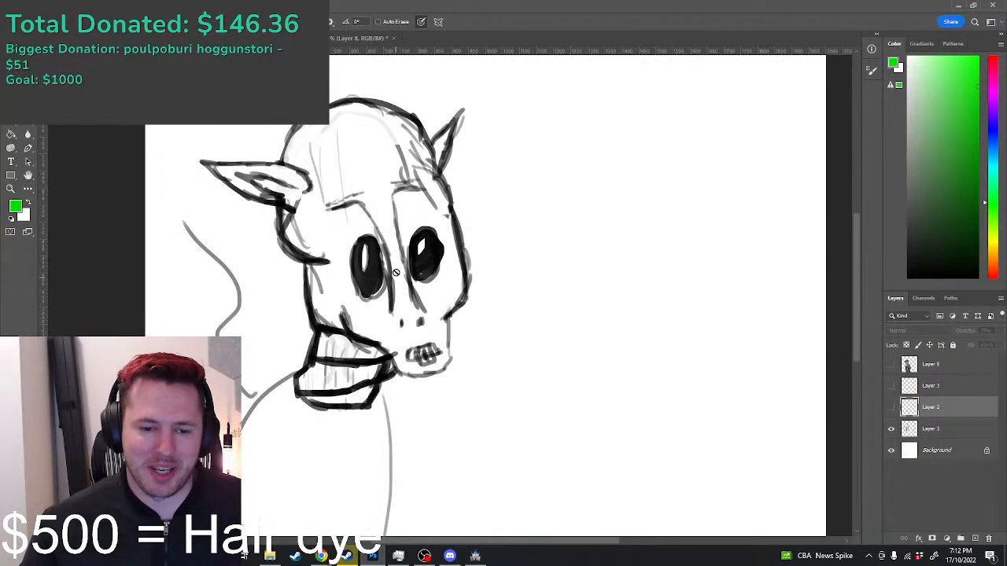
key(ctrl+Tab)
scroll(470, 197, down, 3)
scroll(579, 248, up, 3)
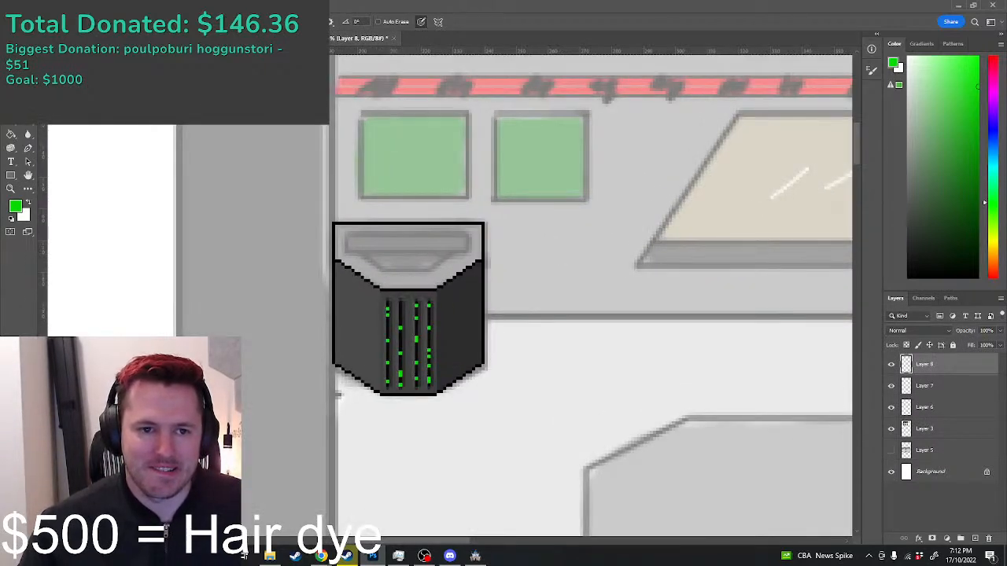
Step: Show Layer 5 in the character sketch document to view the blue-haired character, hide it again and return to the room layout
key(ctrl+Tab)
key(ctrl+Tab)
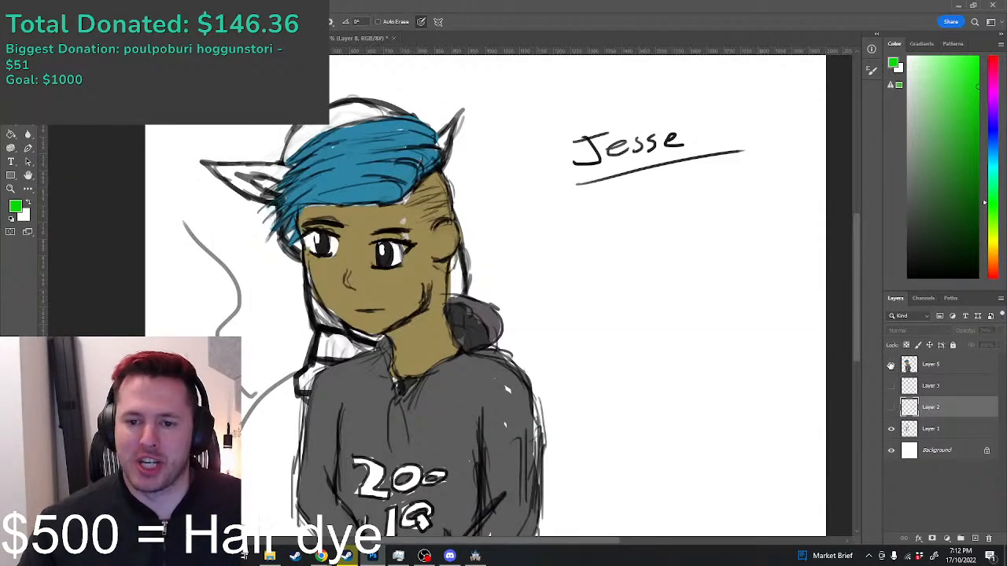
scroll(611, 259, down, 3)
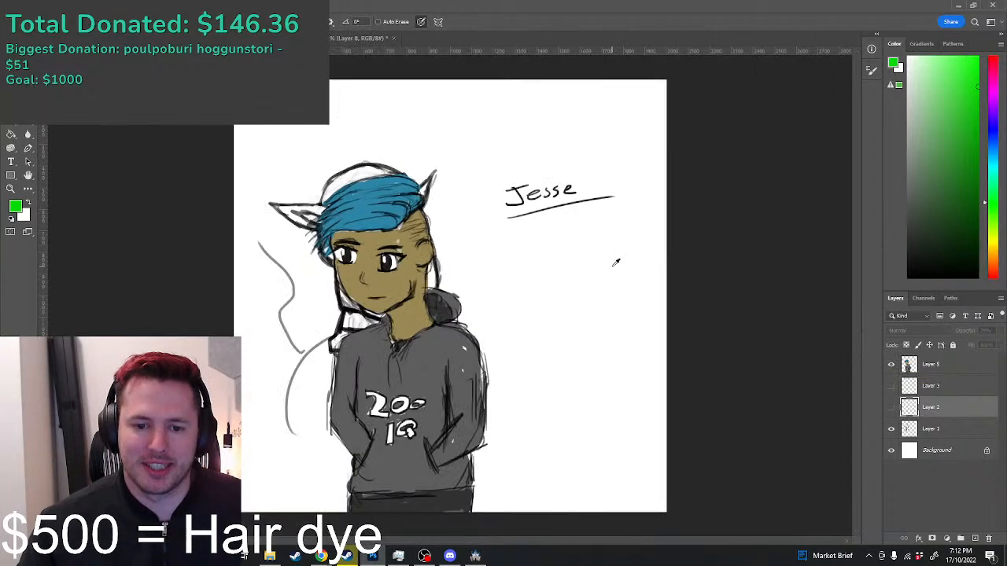
scroll(329, 240, up, 3)
scroll(597, 362, down, 1)
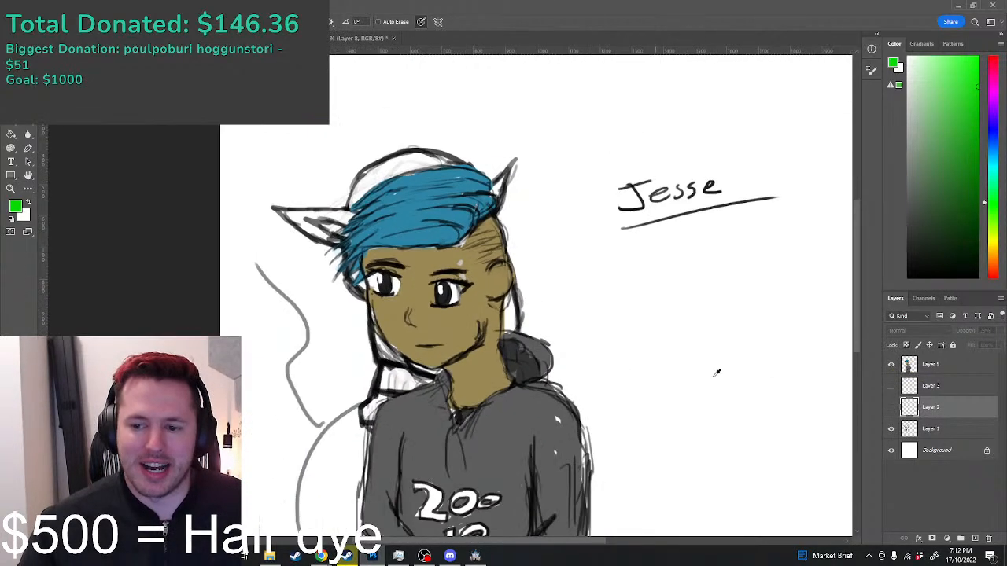
click(891, 364)
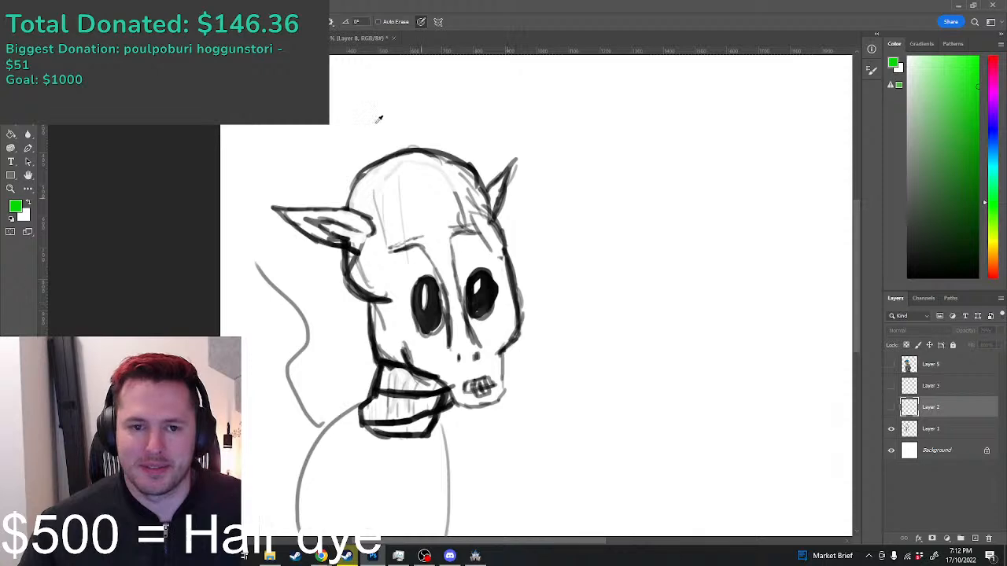
click(362, 38)
Step: Pencil a lighter grey highlight along the left and stepped top edges of an inset panel on the unit's right face
scroll(428, 329, down, 3)
scroll(428, 329, up, 3)
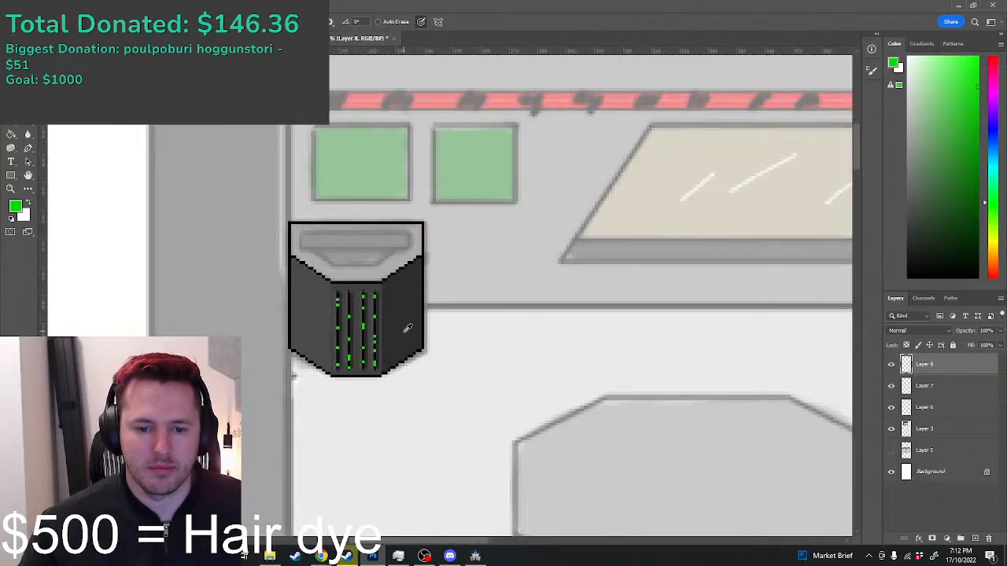
scroll(417, 327, down, 4)
scroll(406, 326, up, 3)
scroll(406, 326, up, 3)
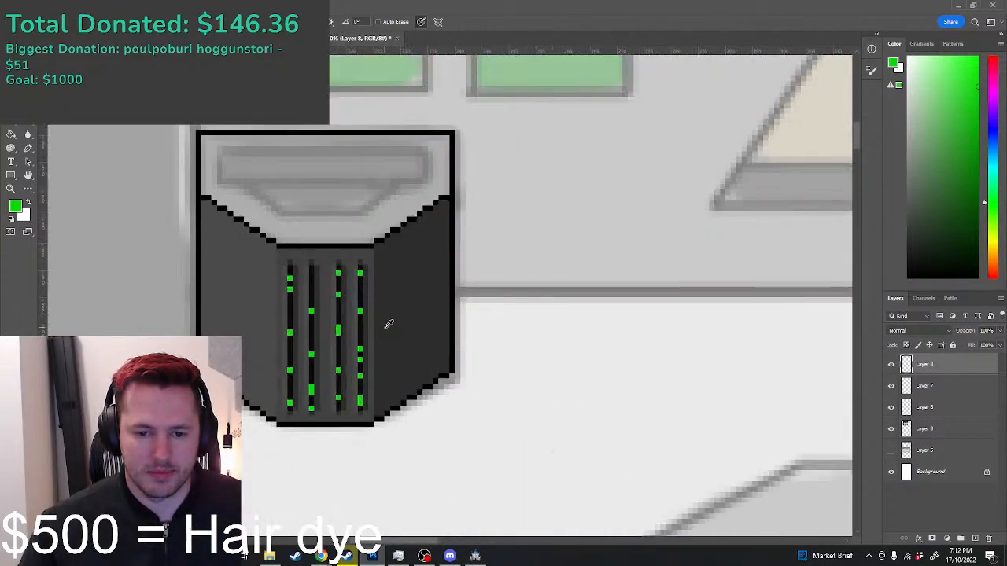
alt+click(400, 281)
mouse_move(397, 259)
mouse_down()
mouse_move(396, 358)
mouse_move(406, 245)
mouse_move(434, 219)
mouse_up()
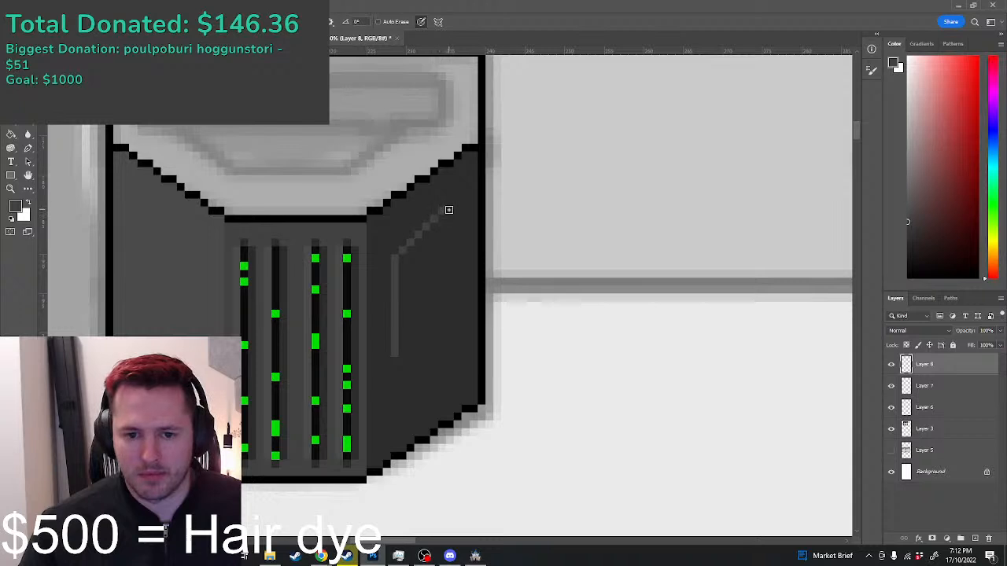
key(ctrl+z)
key(ctrl+z)
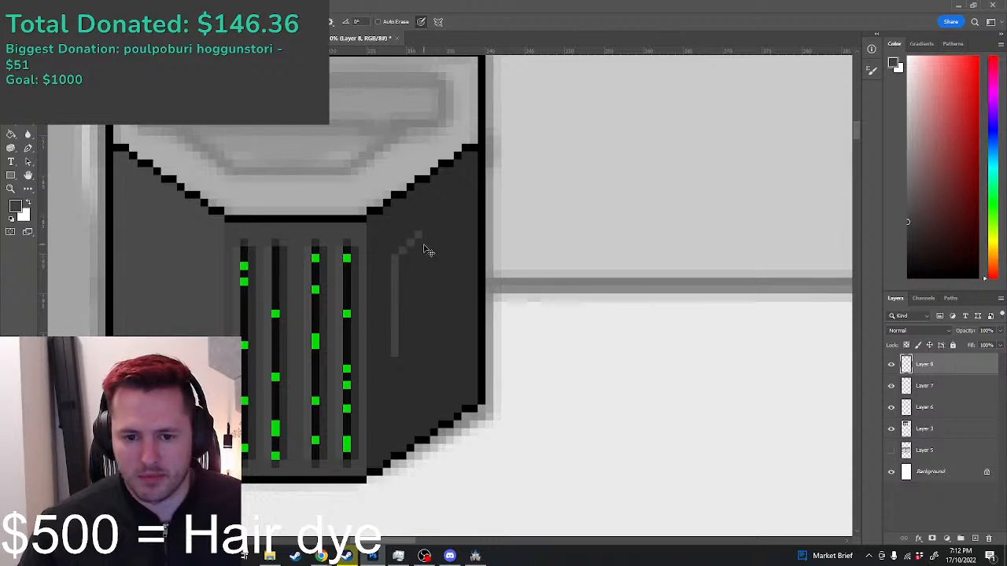
key(ctrl+z)
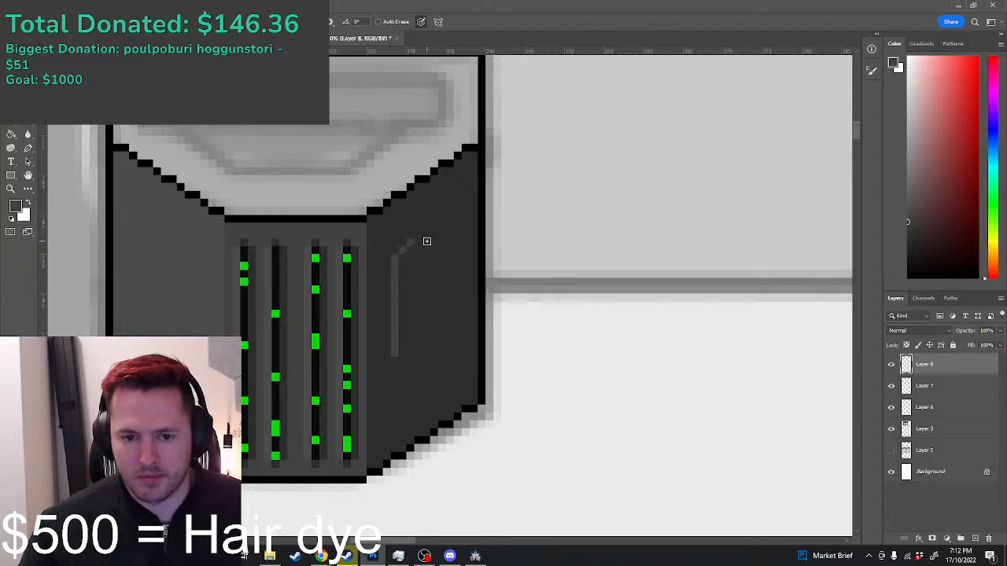
scroll(397, 250, up, 1)
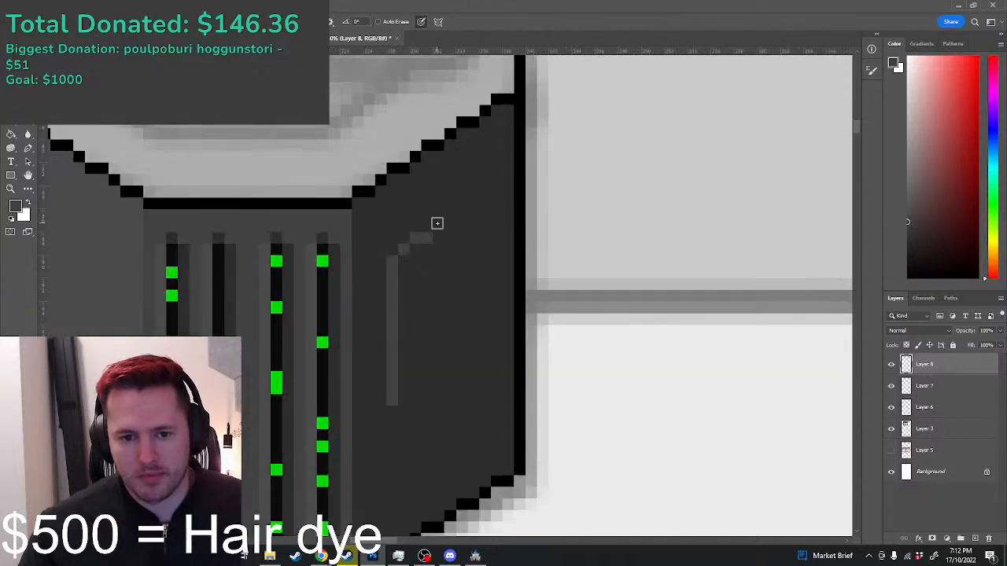
click(438, 226)
click(456, 212)
click(472, 204)
Step: Pick a darker grey and pencil the right and stepped bottom edges of the inset panel
click(907, 242)
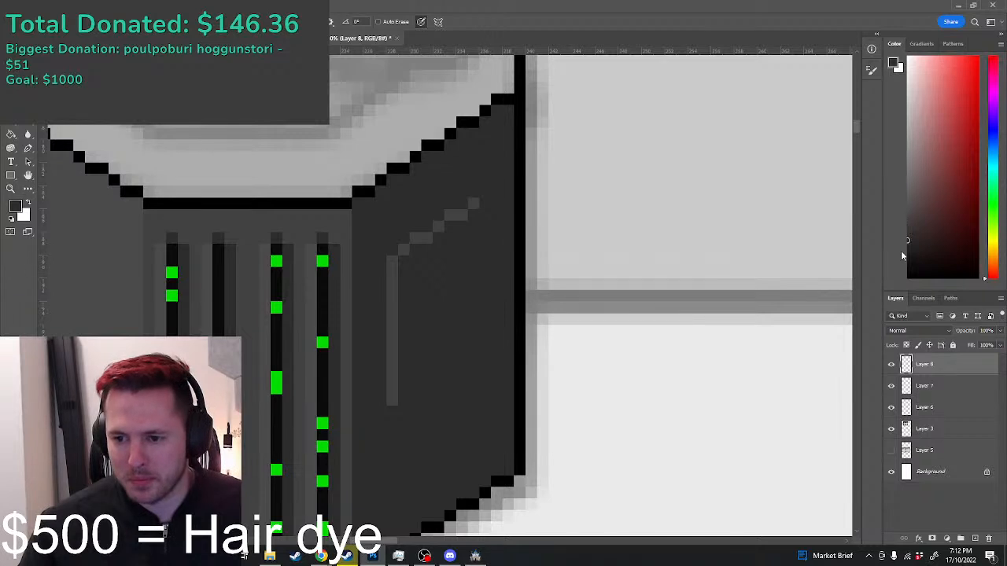
drag(482, 191, 483, 372)
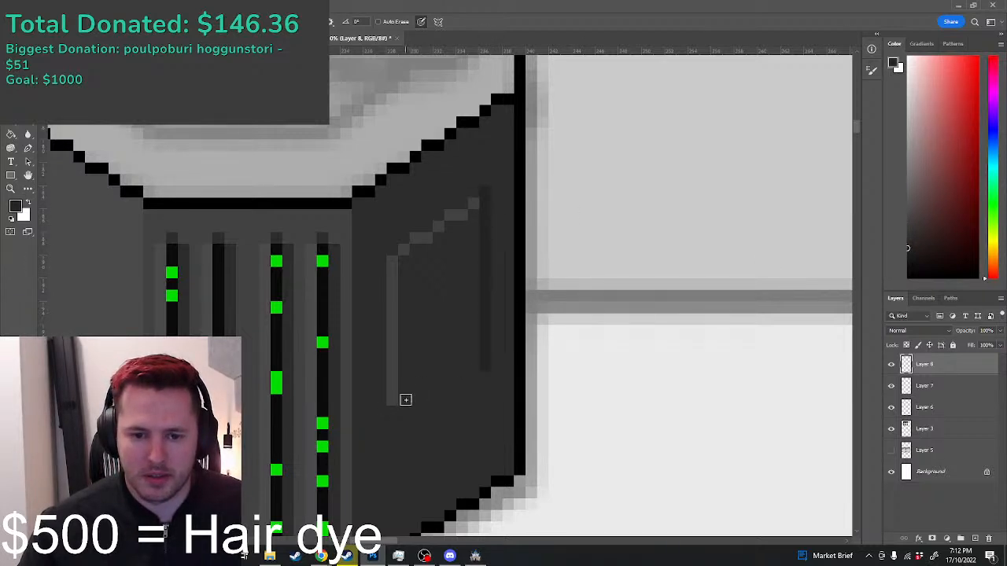
drag(426, 386, 472, 357)
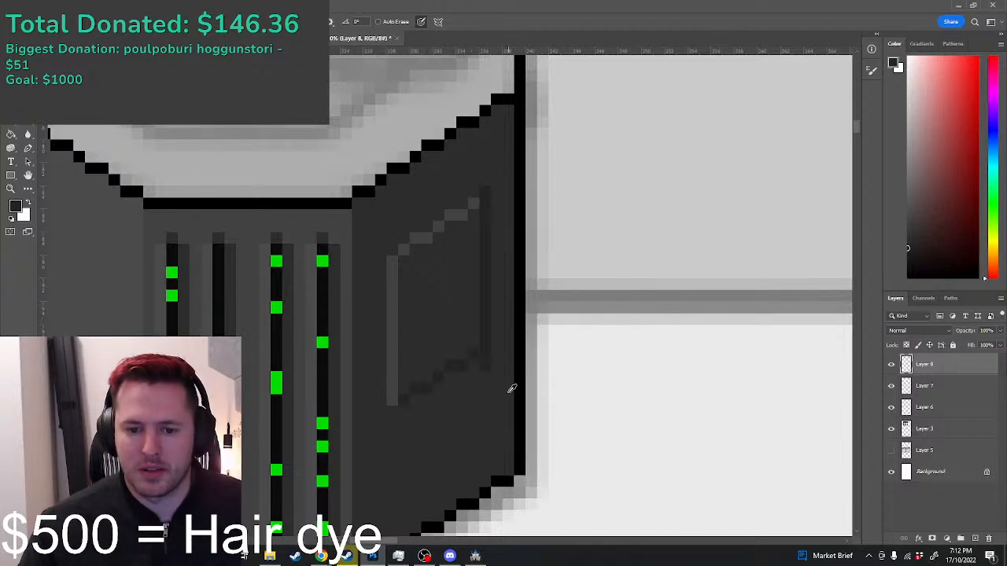
scroll(498, 370, down, 2)
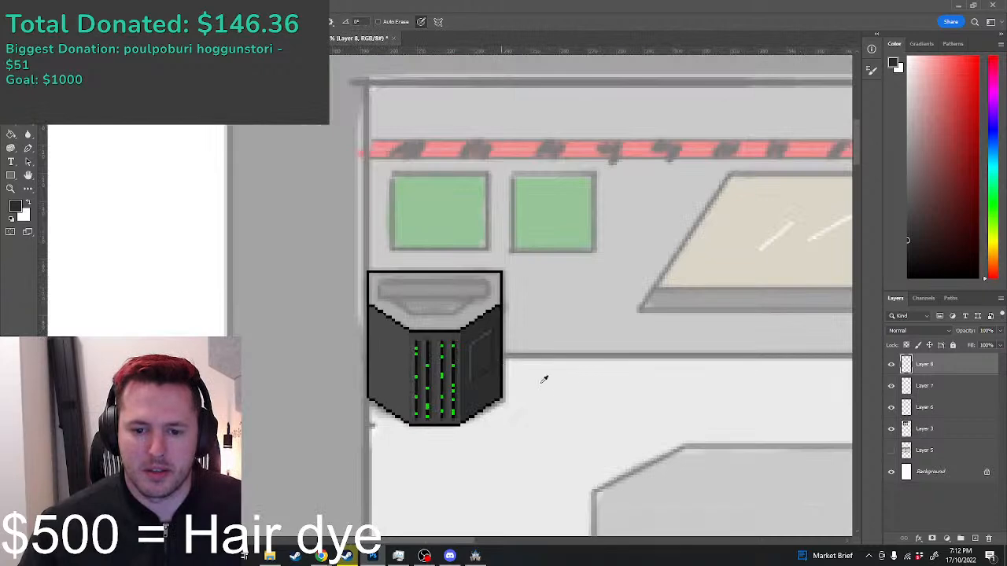
Step: Thicken the inset panel's shadow with a near-black pencil line outside its right and stepped bottom edges
scroll(494, 402, up, 5)
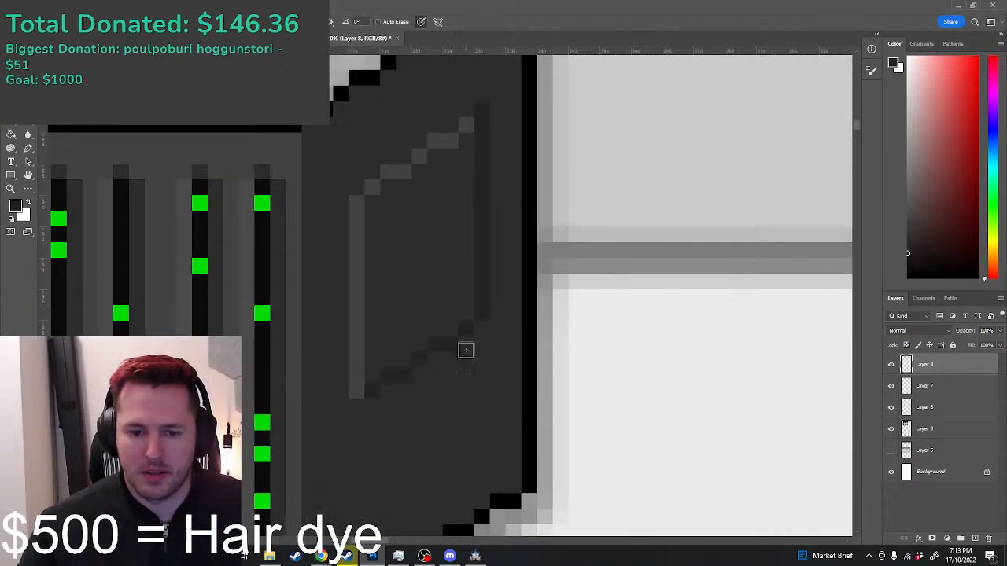
drag(498, 301, 493, 118)
click(497, 315)
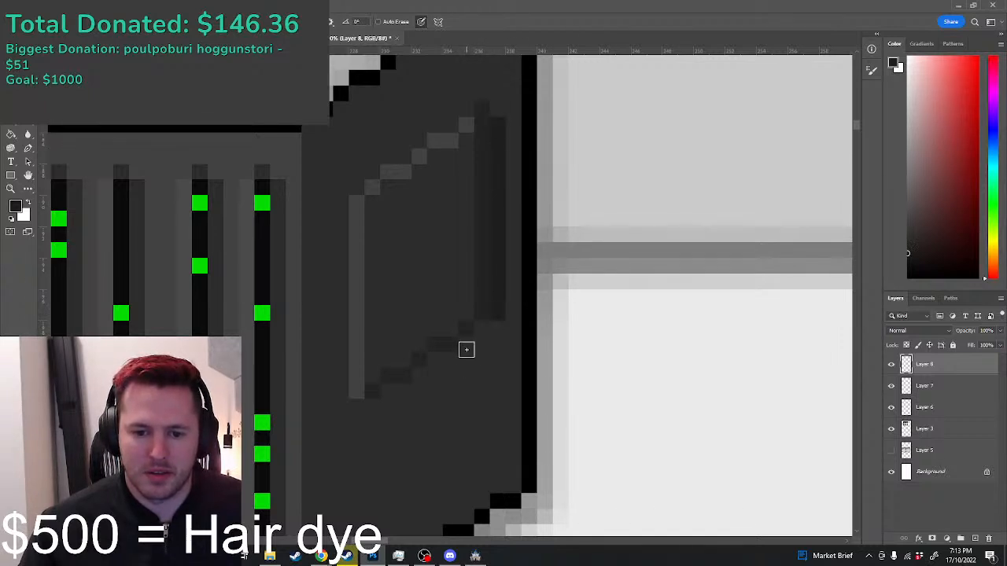
mouse_move(481, 335)
mouse_down()
mouse_move(414, 379)
mouse_move(446, 357)
mouse_move(401, 405)
mouse_move(399, 390)
mouse_move(393, 414)
mouse_up()
scroll(393, 414, down, 1)
scroll(393, 415, down, 3)
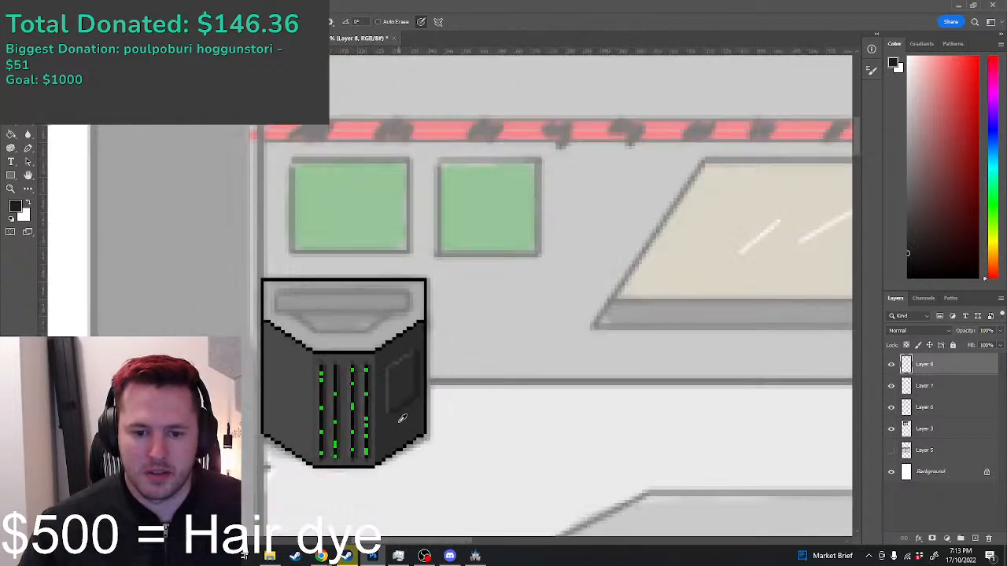
scroll(425, 471, up, 4)
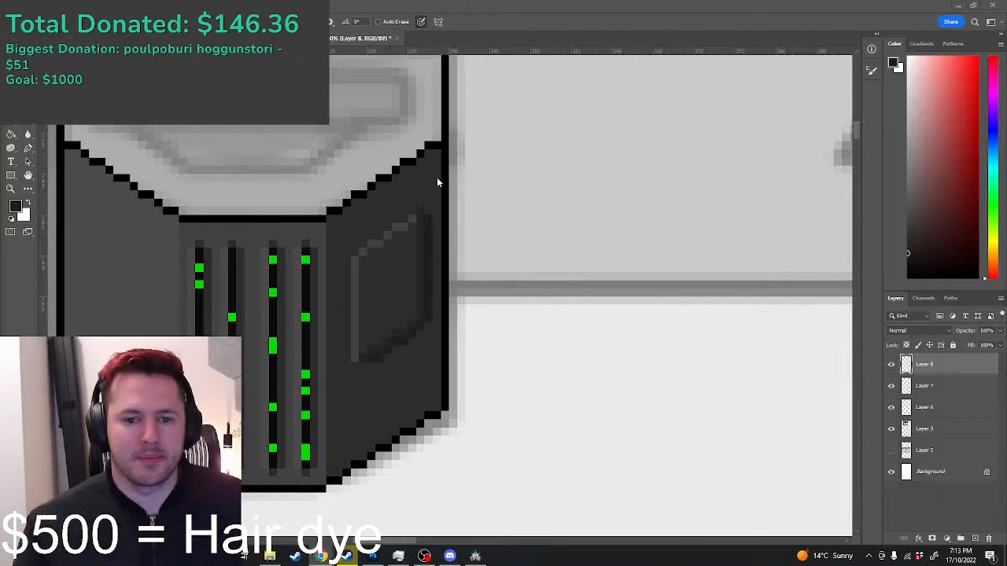
scroll(470, 251, down, 3)
scroll(470, 251, down, 3)
scroll(409, 284, up, 5)
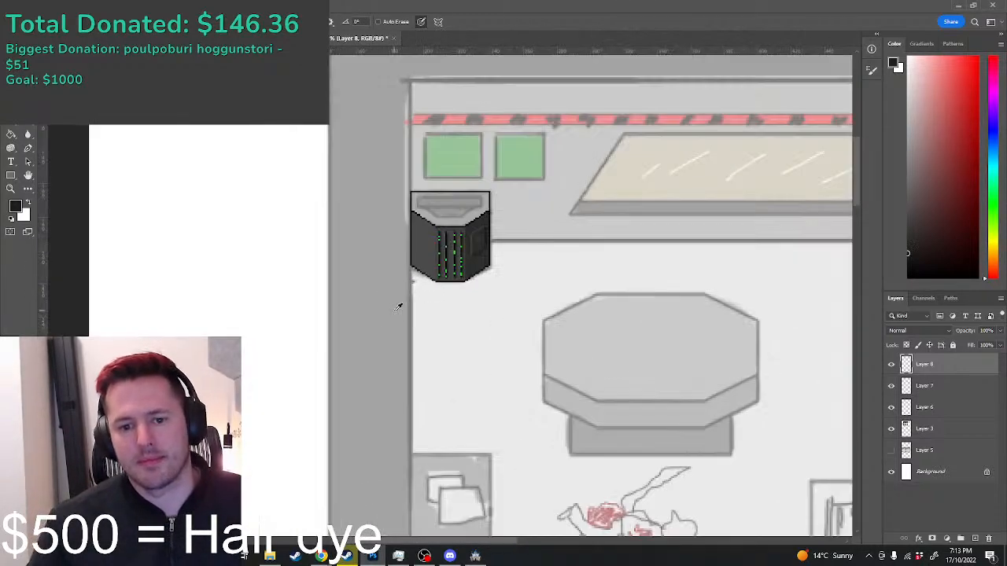
scroll(482, 240, up, 1)
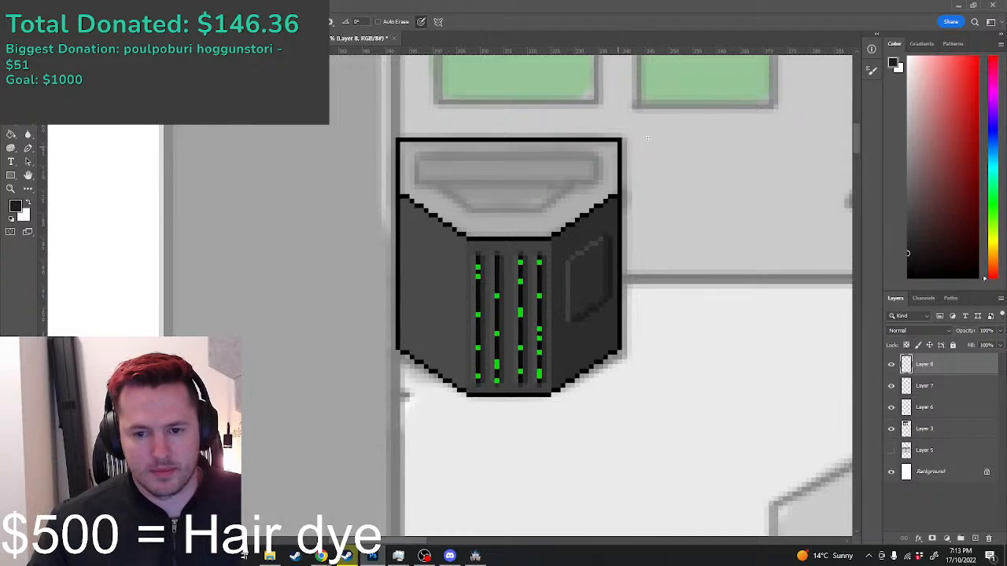
scroll(692, 150, down, 5)
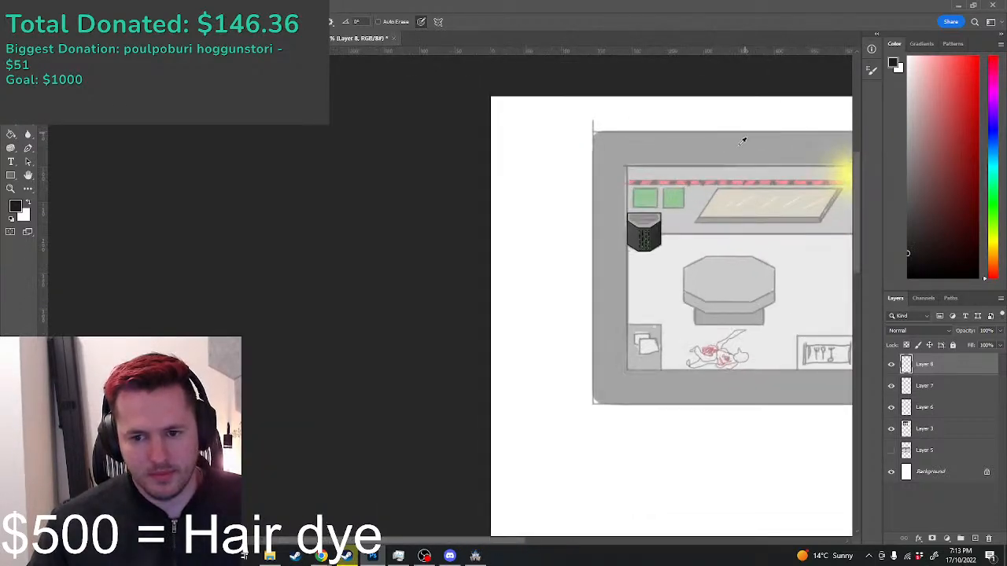
scroll(749, 130, up, 3)
scroll(590, 271, up, 2)
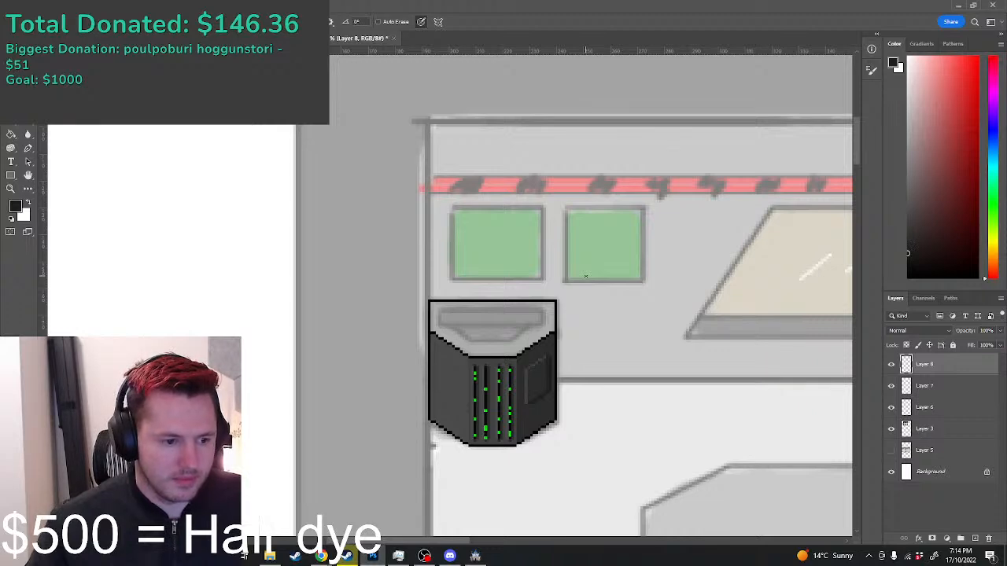
scroll(648, 280, down, 4)
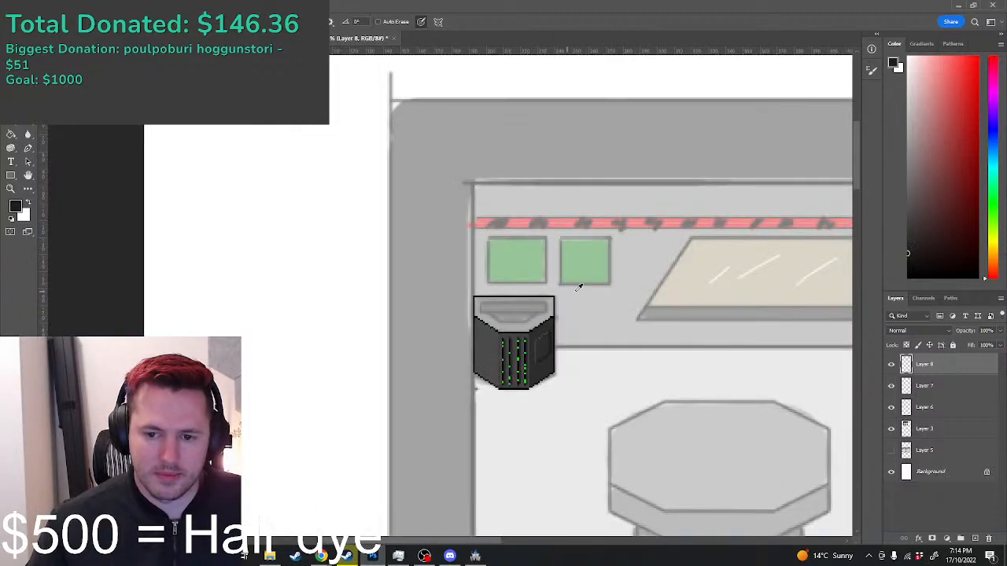
scroll(653, 295, up, 4)
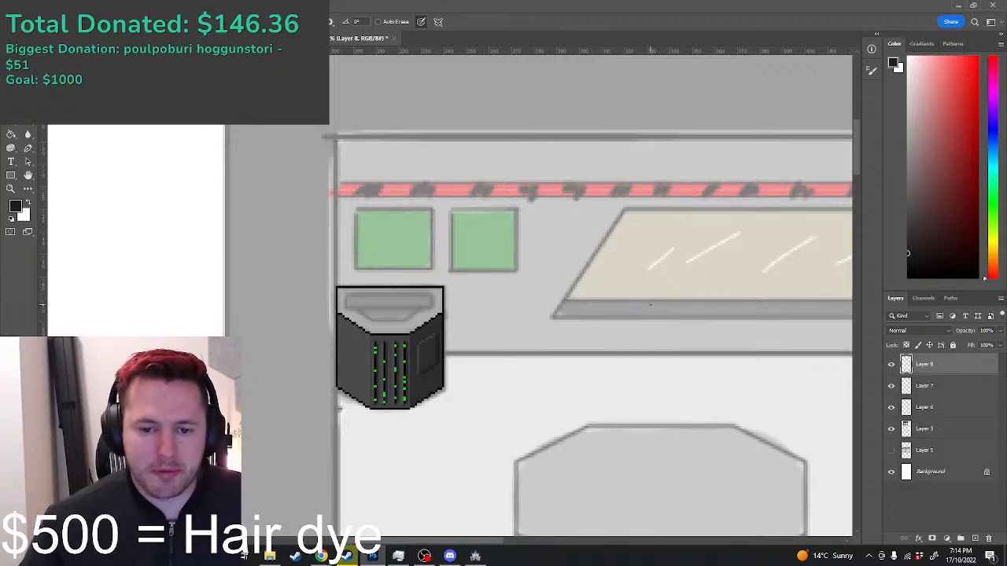
scroll(378, 338, up, 3)
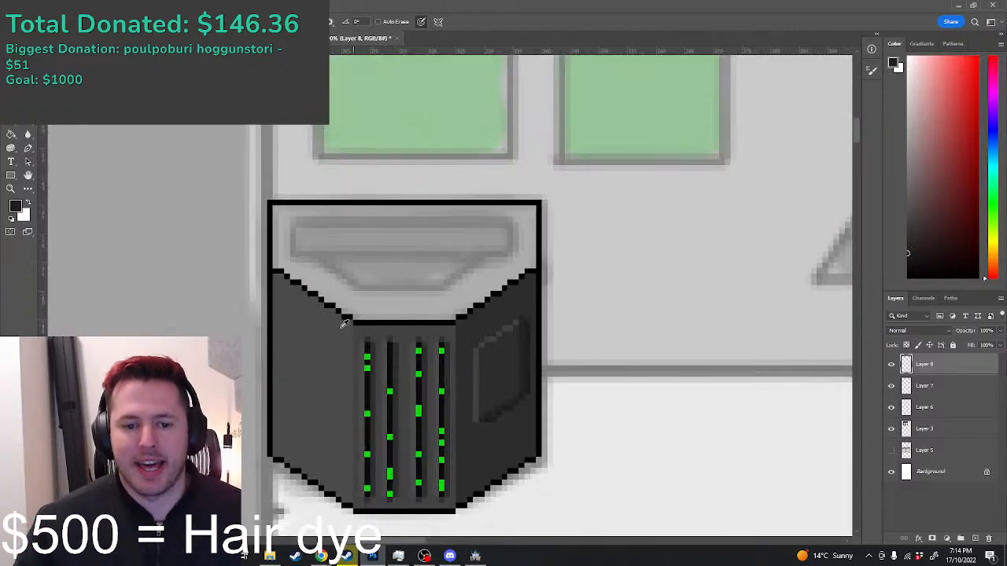
Step: Pick black and pencil the bottom edge and stepped sides of the sketched trapezoid on the unit's top face
drag(917, 260, 865, 308)
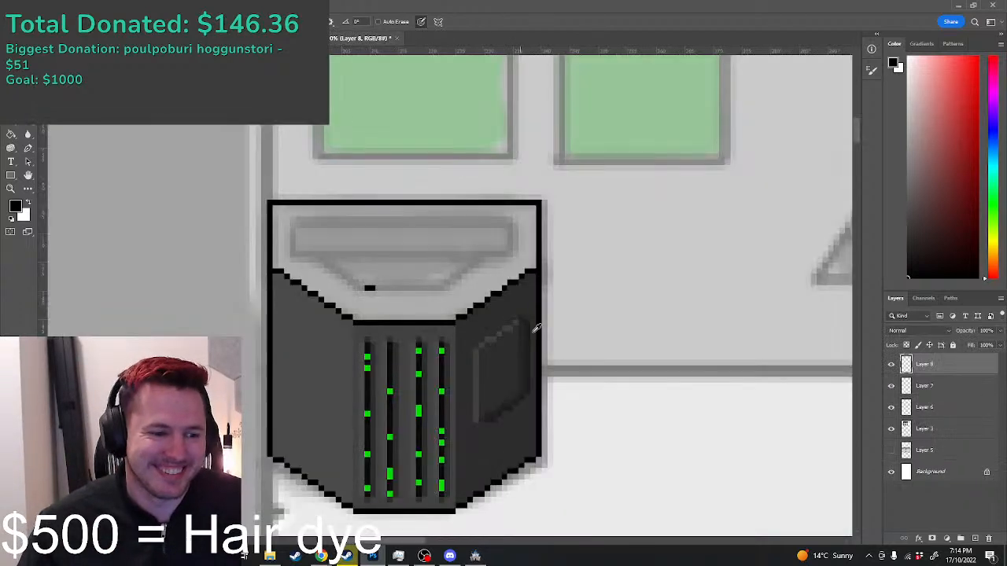
scroll(448, 282, up, 2)
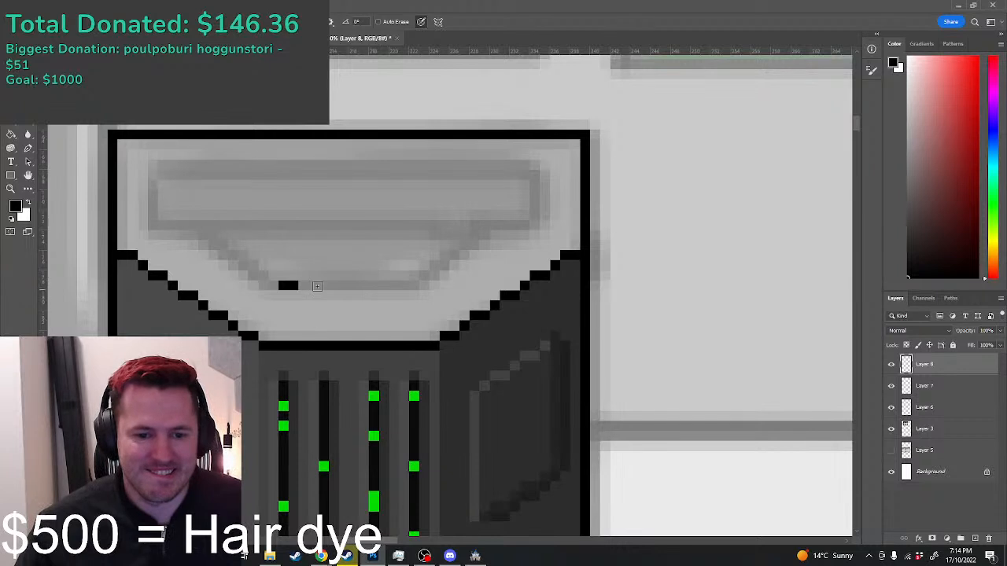
drag(282, 291, 283, 341)
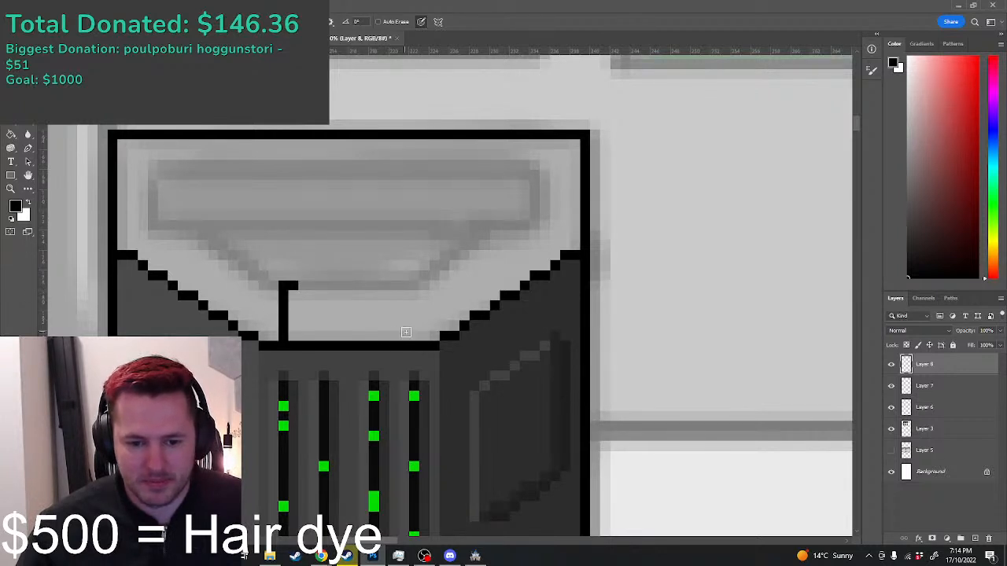
key(ctrl+z)
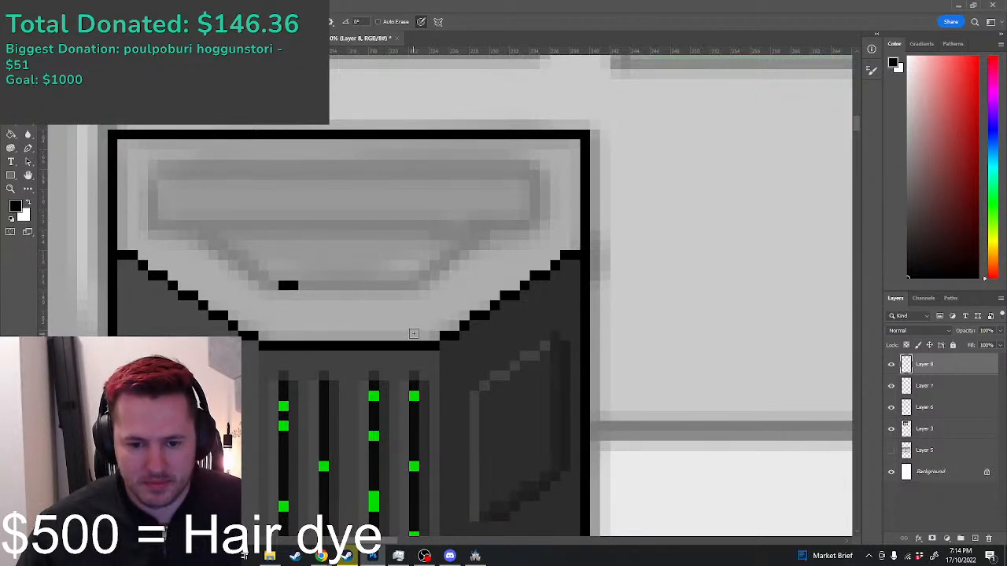
drag(401, 289, 298, 289)
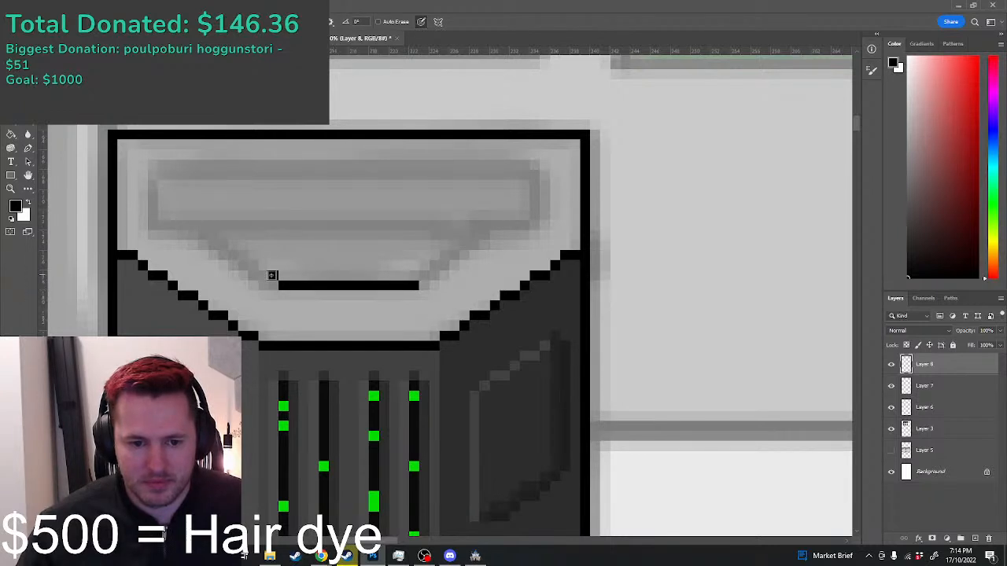
click(425, 275)
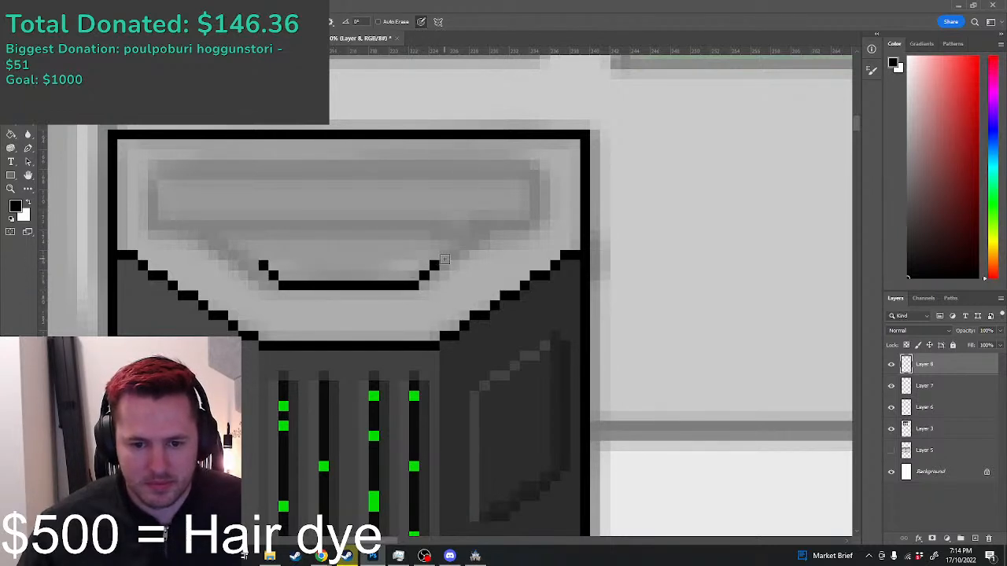
Step: Complete the black pencil outline of the trapezoid and the wide rectangular panel above it on the unit's top face
mouse_move(453, 236)
mouse_down()
mouse_move(265, 233)
mouse_move(263, 252)
mouse_move(285, 269)
mouse_move(253, 255)
mouse_move(243, 224)
mouse_move(256, 223)
mouse_move(154, 224)
mouse_move(143, 180)
mouse_move(162, 155)
mouse_move(508, 154)
mouse_up()
key(ctrl+z)
key(ctrl+z)
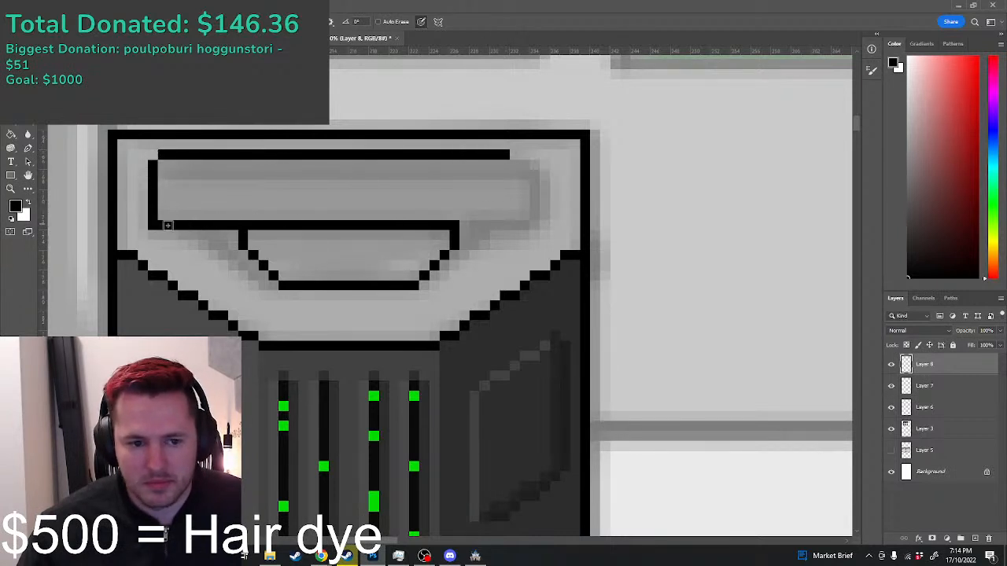
mouse_move(464, 224)
mouse_down()
mouse_move(533, 225)
mouse_move(532, 172)
mouse_move(513, 155)
mouse_up()
scroll(438, 214, down, 10)
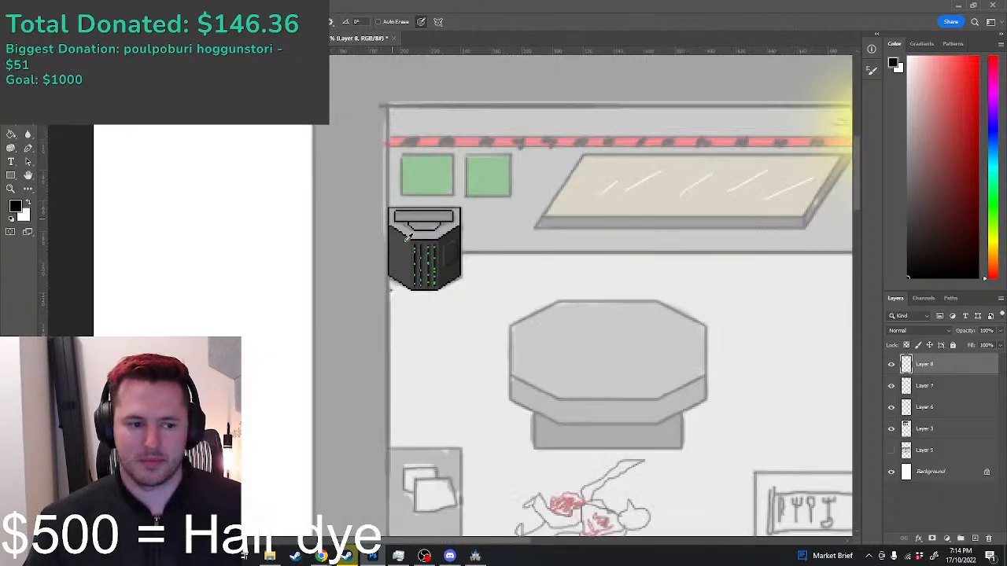
scroll(397, 222, up, 8)
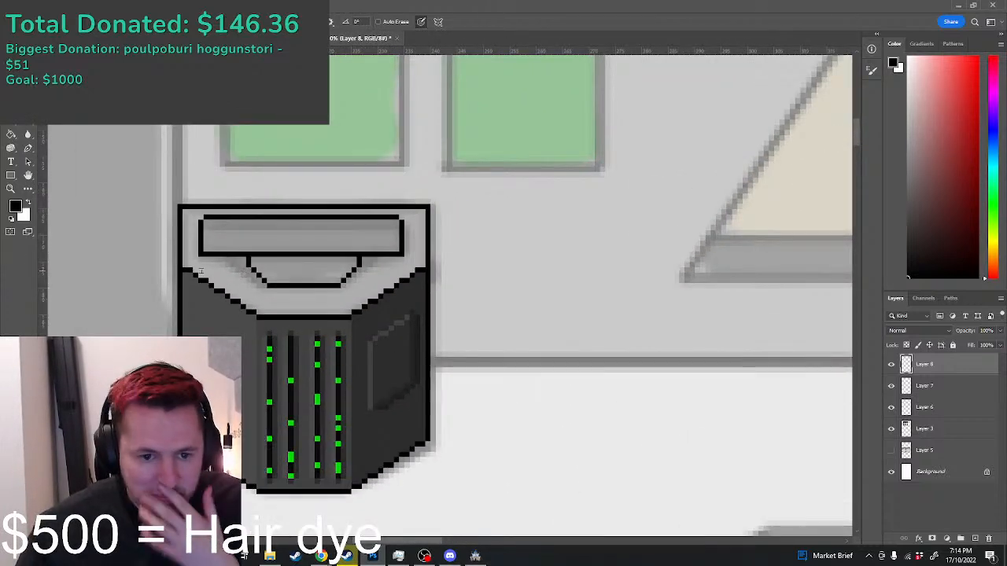
scroll(199, 271, up, 5)
drag(194, 263, 294, 264)
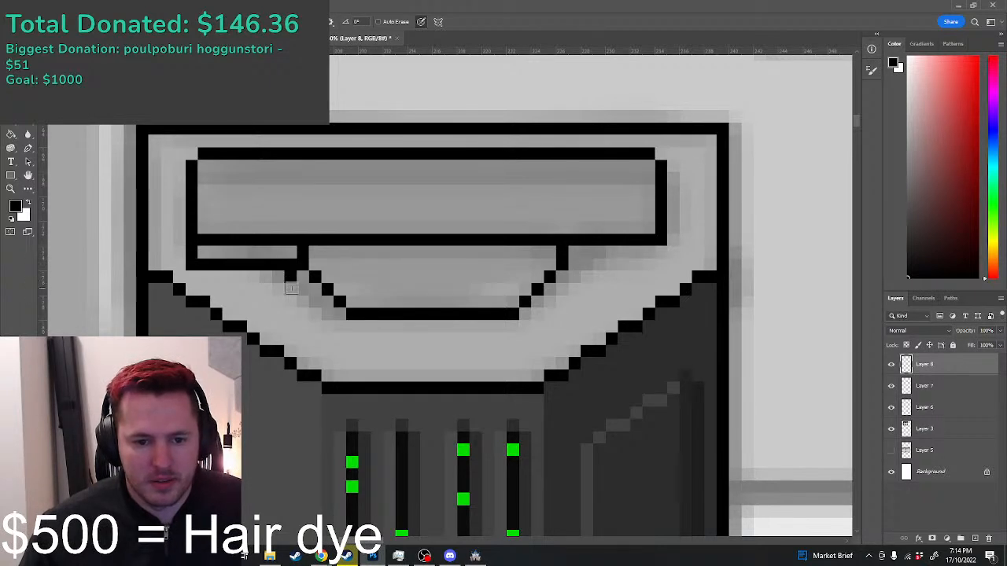
key(ctrl+z)
key(ctrl+z)
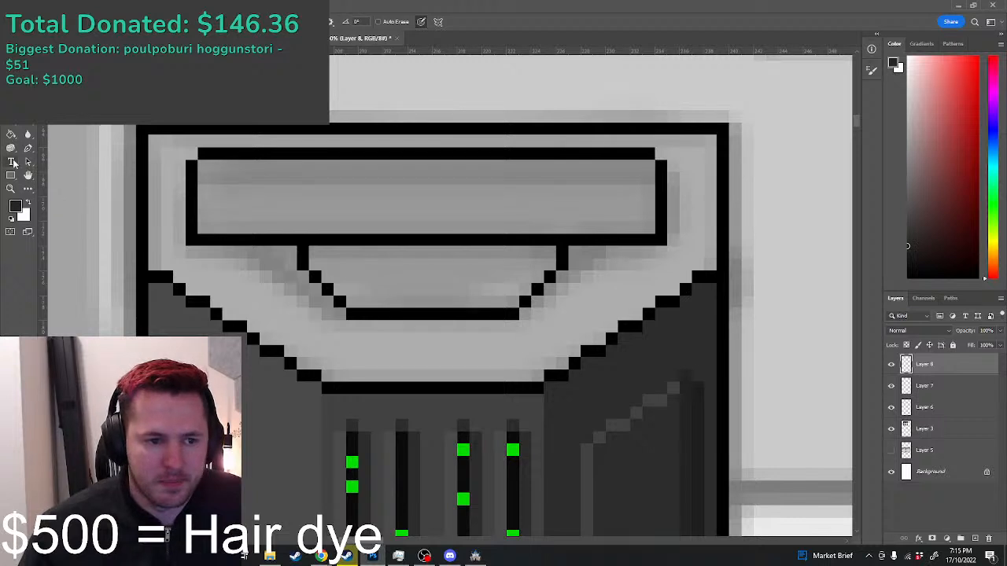
Step: Fill the rectangular panel and its connected side and bottom outlines with a very dark grey
key(g)
click(340, 220)
click(298, 229)
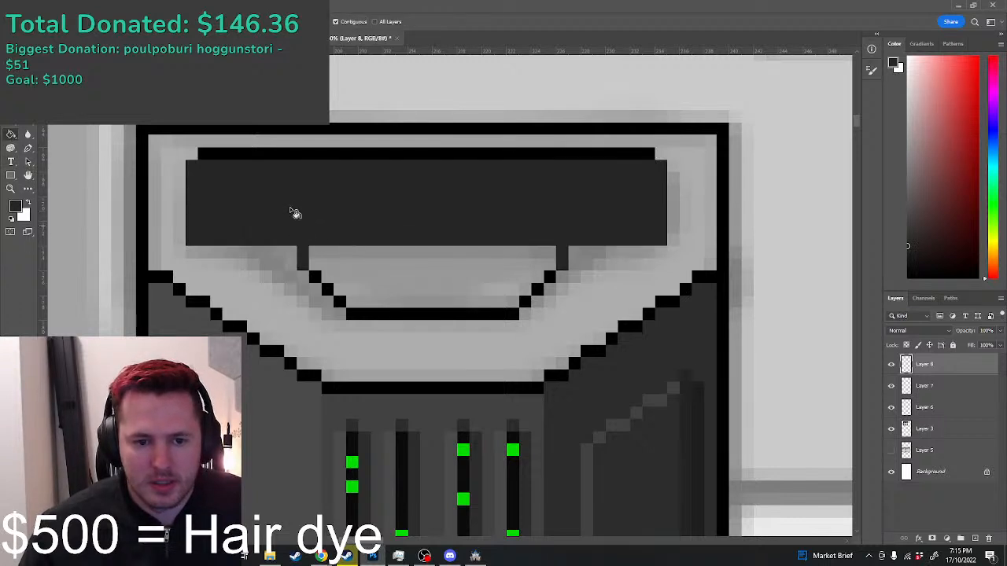
click(285, 160)
click(328, 288)
click(340, 301)
key(ctrl+z)
key(ctrl+z)
key(ctrl+z)
key(ctrl+z)
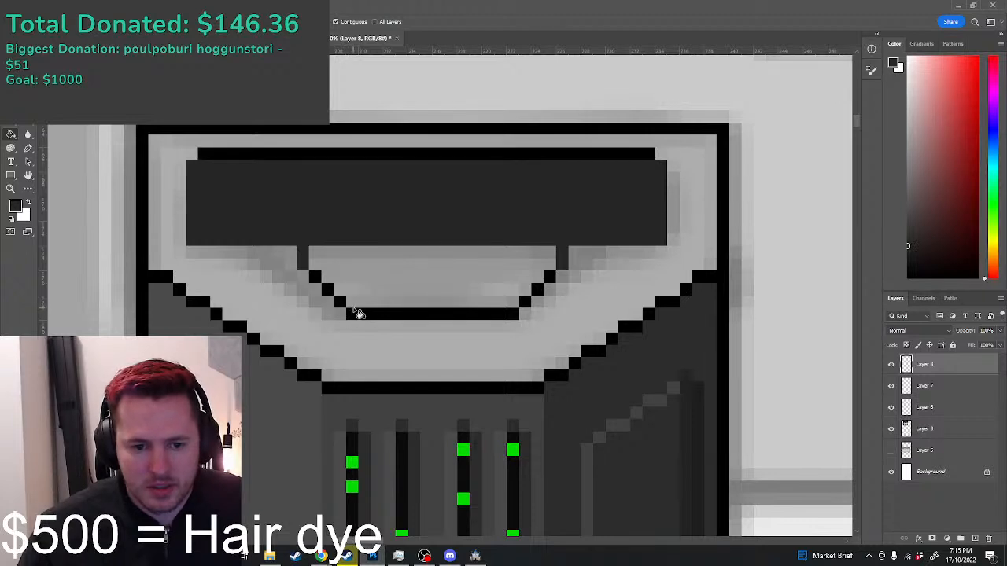
Step: Recolour the trapezoid's stepped and bottom outline and the rectangular panel's top edge with the same dark grey
click(358, 314)
click(329, 291)
click(317, 279)
click(524, 303)
click(586, 156)
Step: Pencil a lighter grey edge along the trapezoid's outline and the rectangle's bottom, and fill the trapezoid with dark grey
key(b)
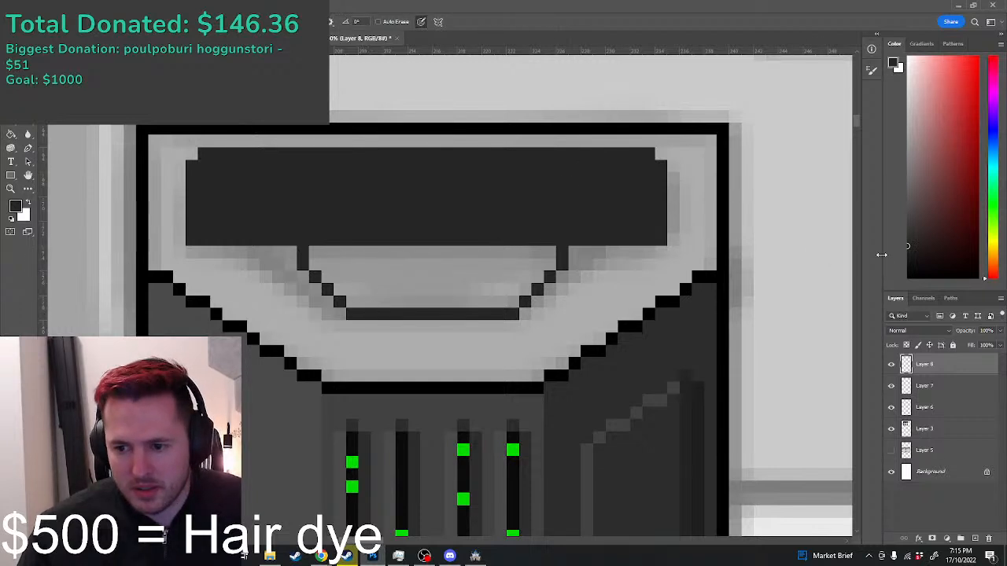
click(907, 226)
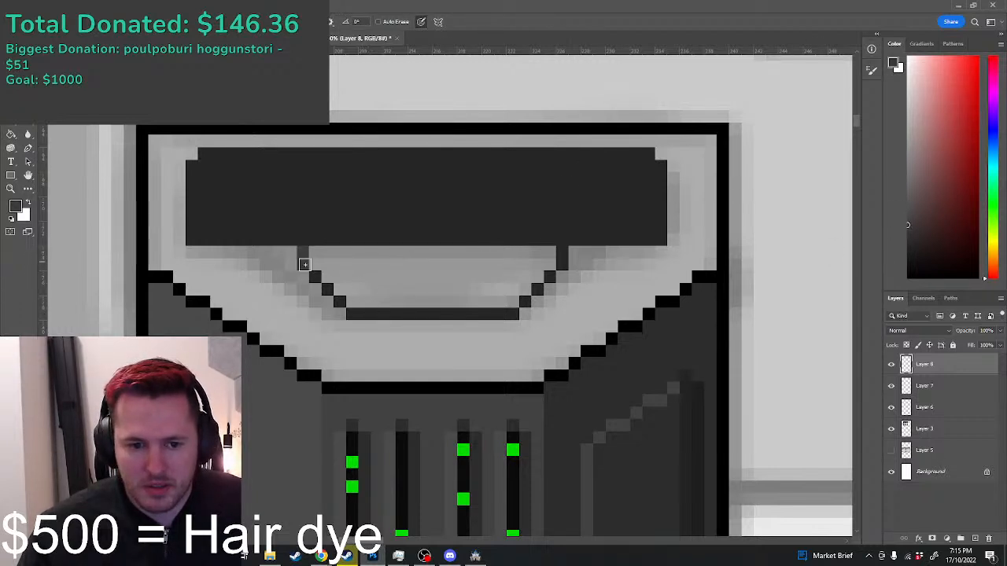
shift+click(352, 315)
shift+click(516, 312)
shift+click(559, 264)
drag(656, 236, 196, 242)
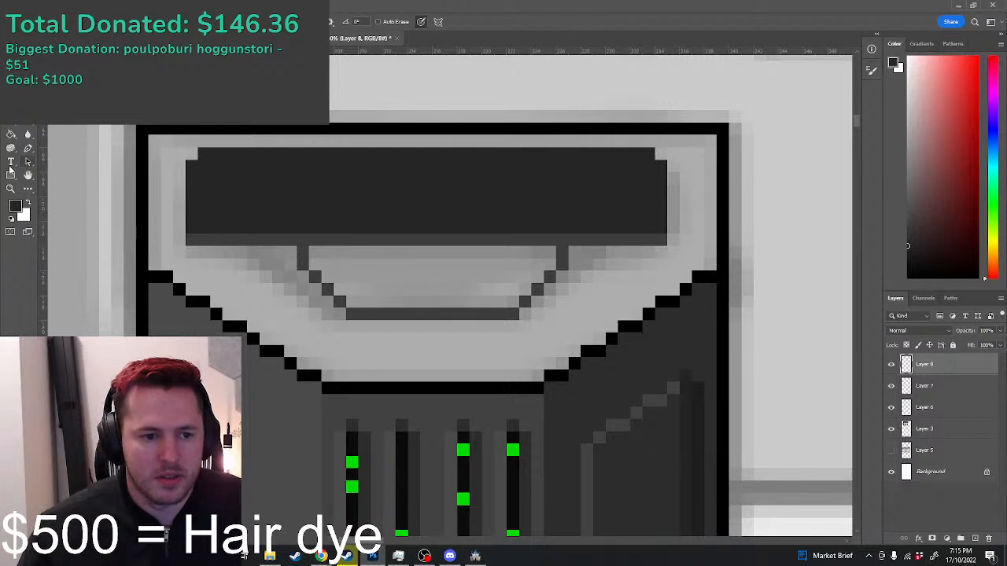
click(11, 134)
click(322, 289)
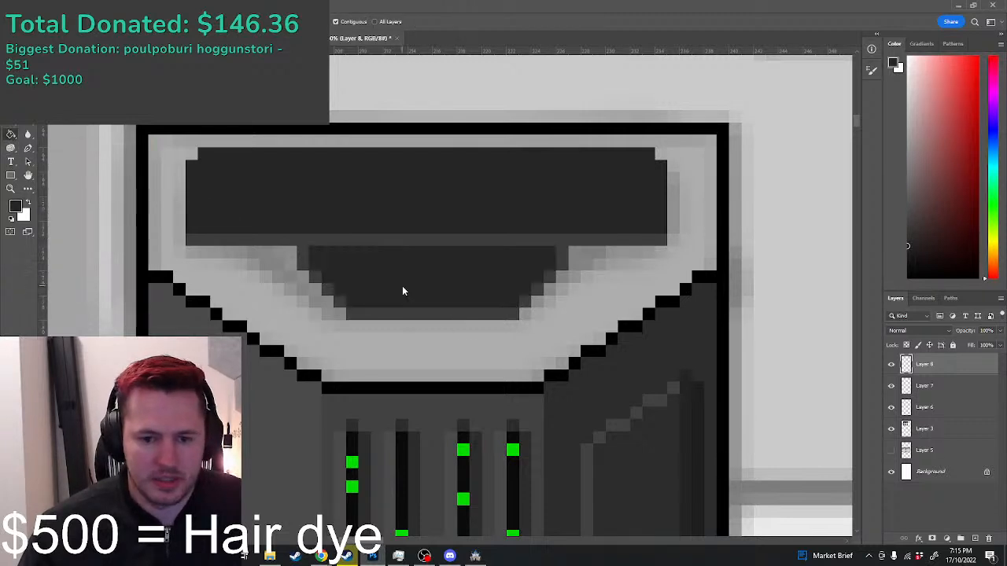
Step: Pencil a near-black shadow line directly beneath the lighter lower edges of the rectangle and trapezoid
key(b)
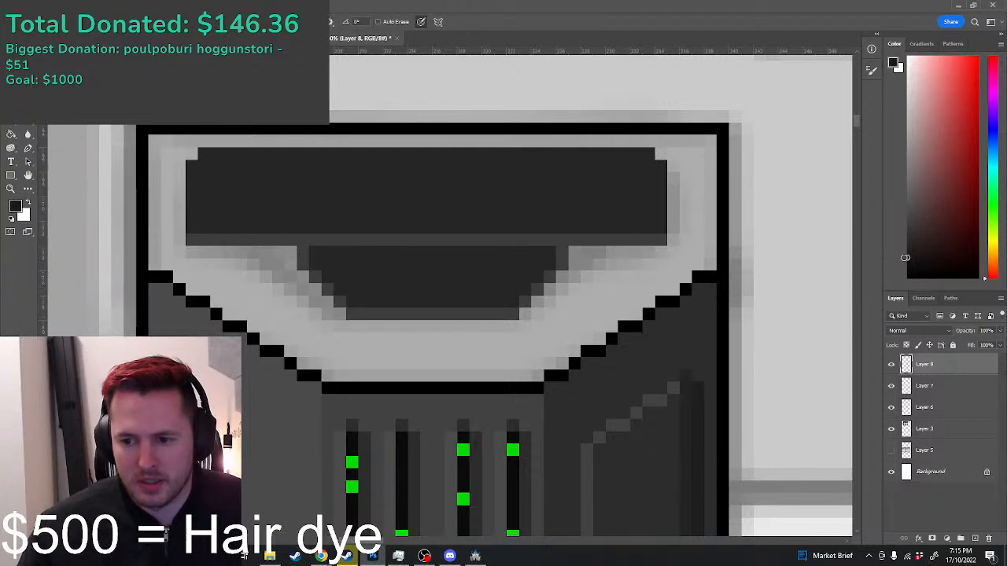
mouse_move(187, 252)
mouse_down()
mouse_move(294, 252)
mouse_move(353, 325)
mouse_move(516, 326)
mouse_move(582, 260)
mouse_up()
shift+click(578, 265)
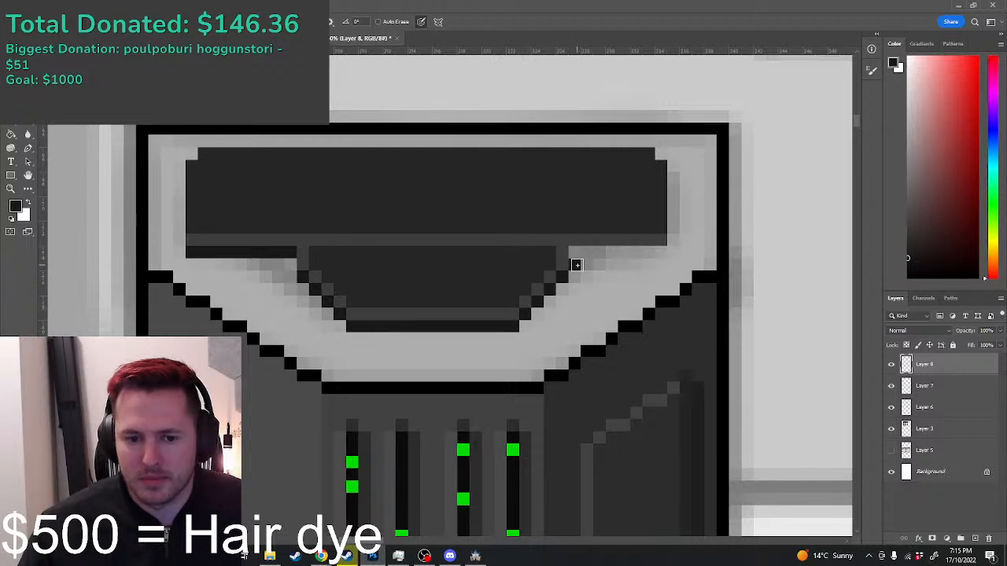
key(ctrl+z)
click(562, 277)
click(550, 290)
drag(575, 253, 662, 253)
Step: Sample the lighter edge grey and pencil three rows of small dots and dashes at the rectangular panel's left end
scroll(624, 263, down, 8)
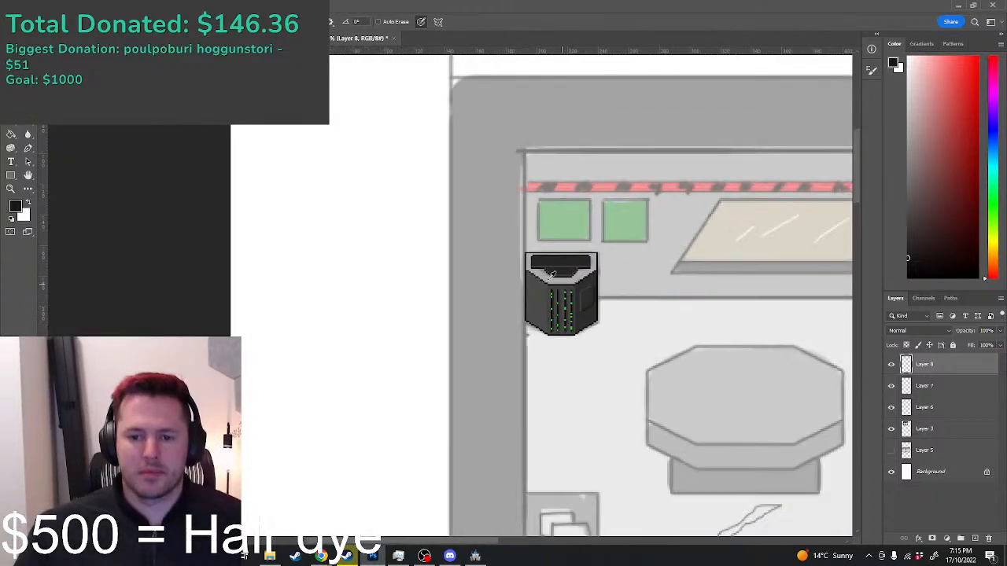
scroll(563, 257, up, 3)
scroll(562, 258, up, 6)
alt+click(439, 253)
click(402, 223)
drag(406, 193, 418, 186)
click(418, 154)
click(436, 227)
drag(461, 224, 508, 225)
click(455, 190)
click(490, 189)
click(525, 189)
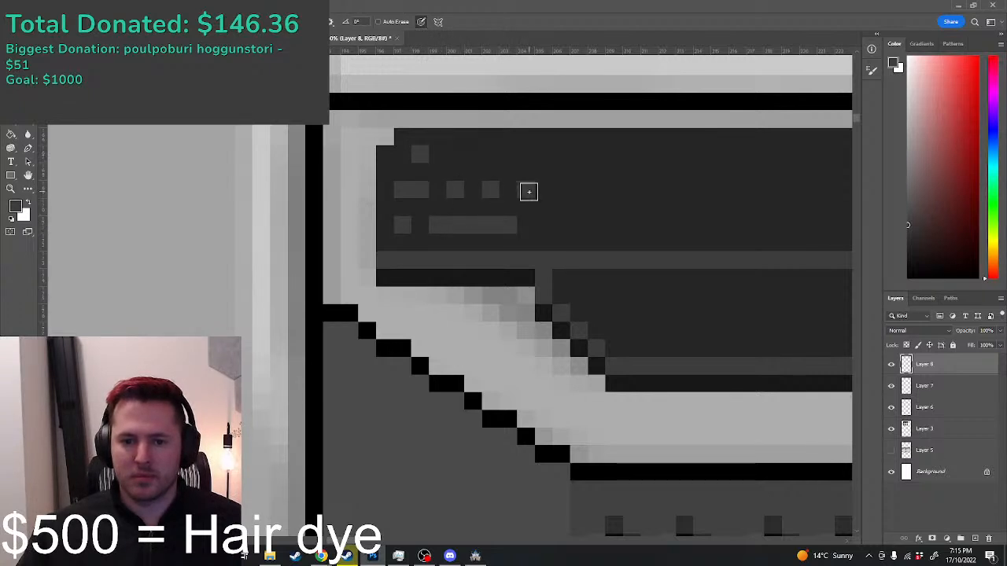
drag(454, 153, 508, 154)
Step: Pencil a vertical bar with a small foot and an F-shaped mark beside the rows of dots and dashes
drag(578, 154, 579, 226)
click(596, 207)
drag(630, 151, 629, 224)
drag(649, 158, 667, 154)
click(649, 189)
Step: Pencil an angular, open symbol to the right of the F-shaped mark on the rectangular panel
scroll(705, 197, down, 10)
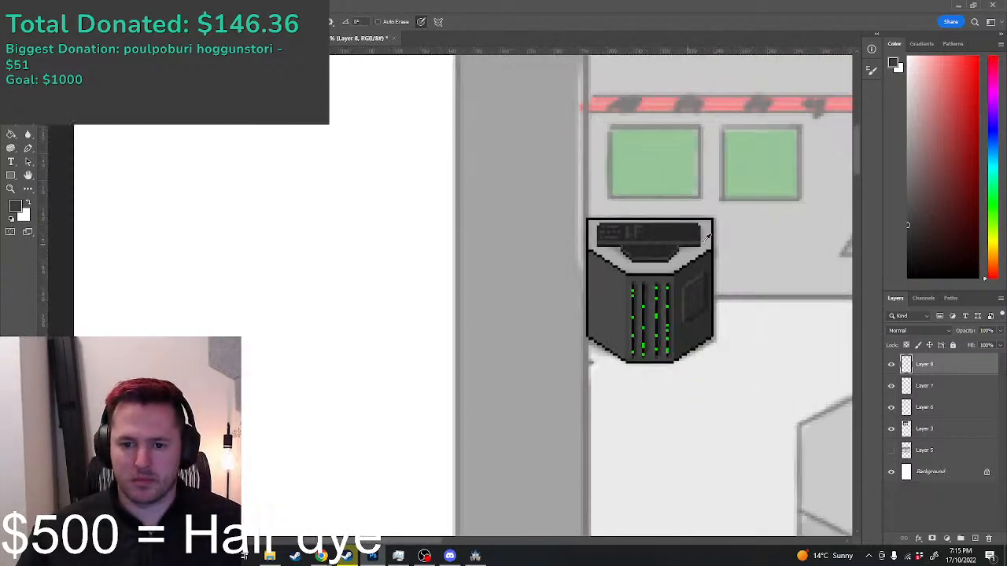
scroll(731, 216, up, 5)
scroll(528, 243, up, 4)
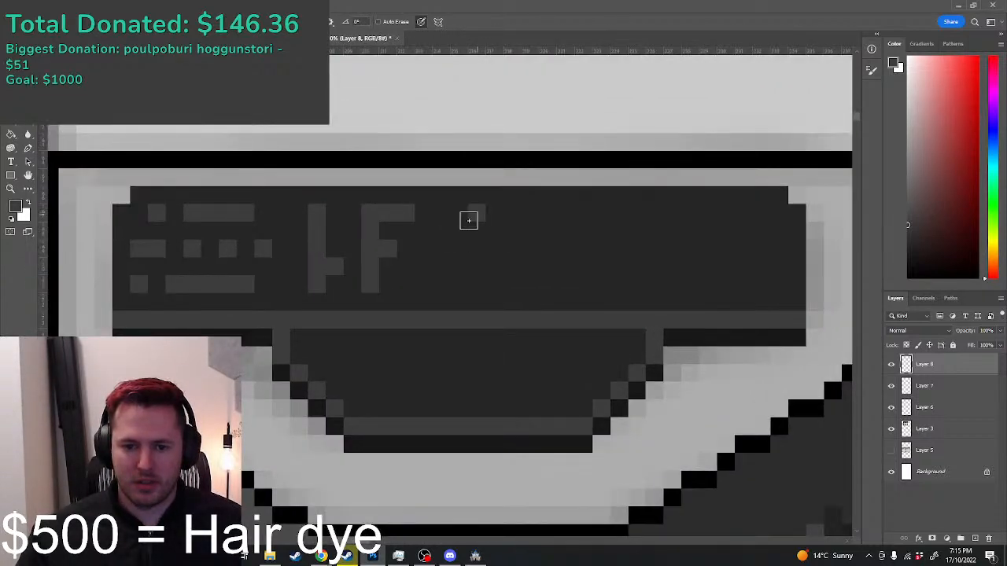
mouse_move(456, 233)
mouse_down()
mouse_move(441, 266)
mouse_move(489, 289)
mouse_move(520, 284)
mouse_move(489, 264)
mouse_move(511, 240)
mouse_up()
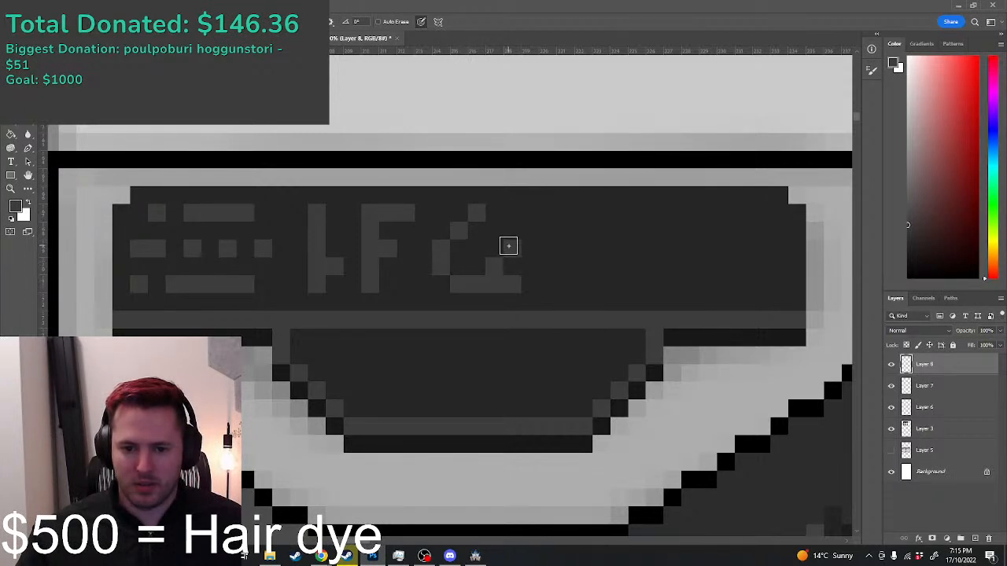
Step: Pencil scattered grey dots and short dashes in three rows across the rectangular panel's right part
click(546, 214)
click(549, 249)
drag(550, 276, 583, 283)
click(583, 248)
click(617, 248)
drag(668, 248, 705, 247)
click(619, 285)
click(689, 284)
click(765, 283)
drag(759, 213, 721, 213)
click(634, 213)
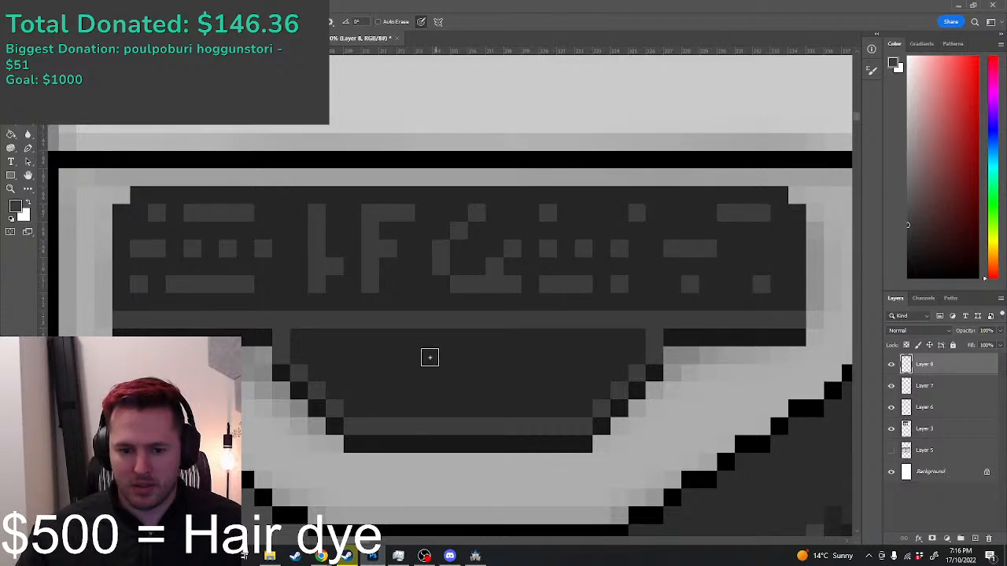
Step: Pencil a small square grey block in the trapezoid and undo the extra pixels added around it
mouse_move(404, 372)
mouse_down()
mouse_move(423, 369)
mouse_move(406, 360)
mouse_up()
click(417, 389)
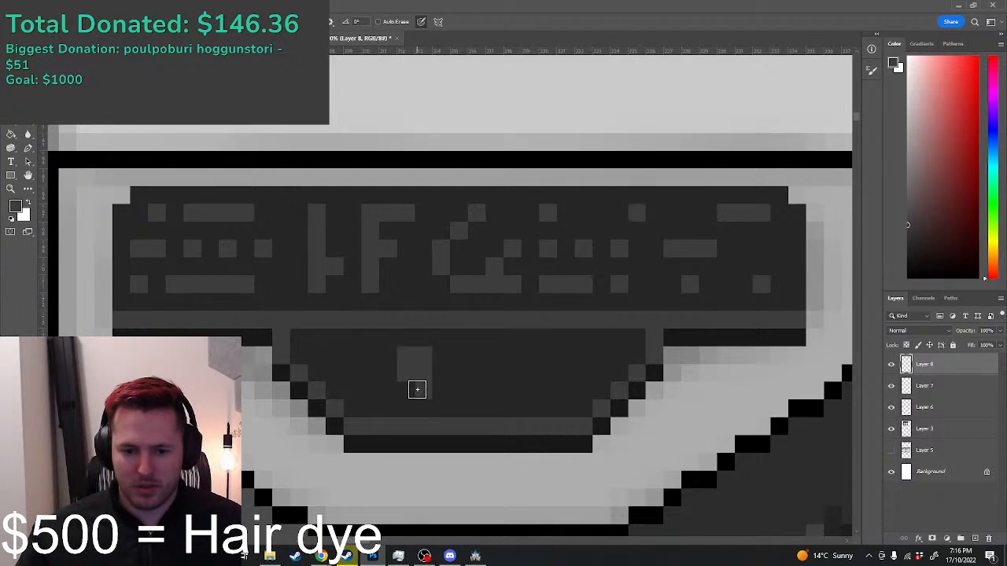
click(435, 360)
click(388, 355)
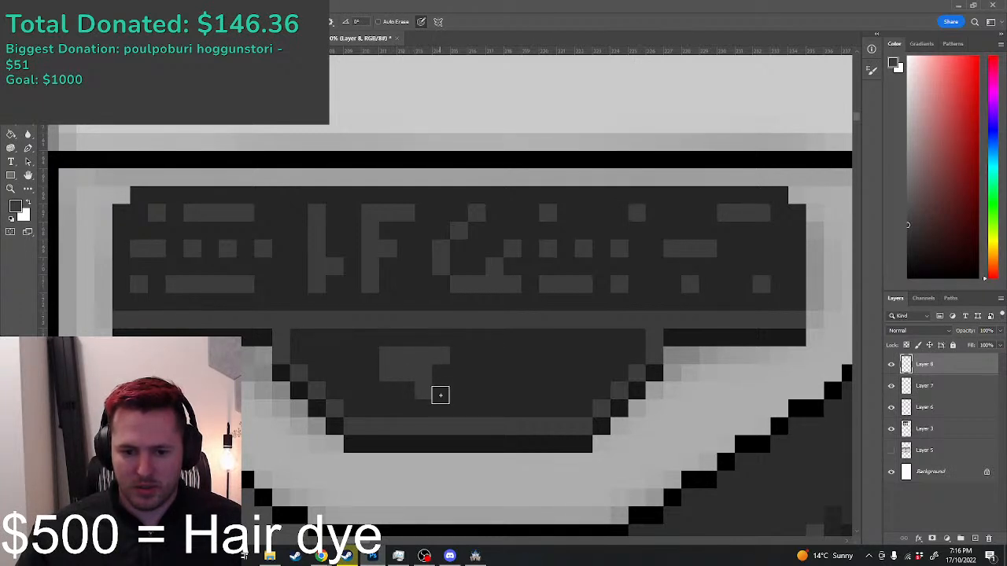
key(ctrl+z)
key(ctrl+z)
key(ctrl+z)
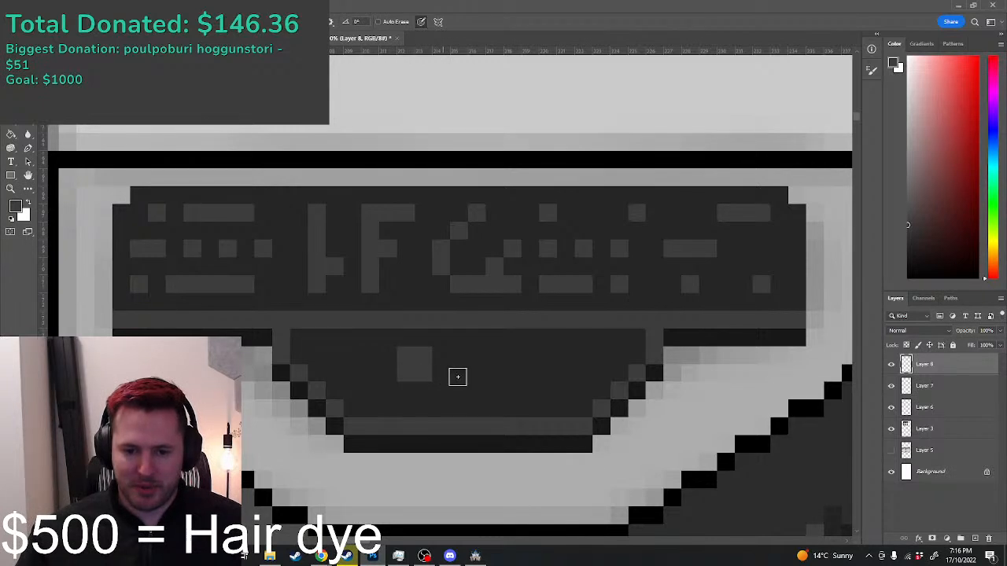
Step: Pencil scattered single grey pixels around the square block inside the trapezoid
click(459, 373)
click(494, 355)
click(511, 373)
click(566, 356)
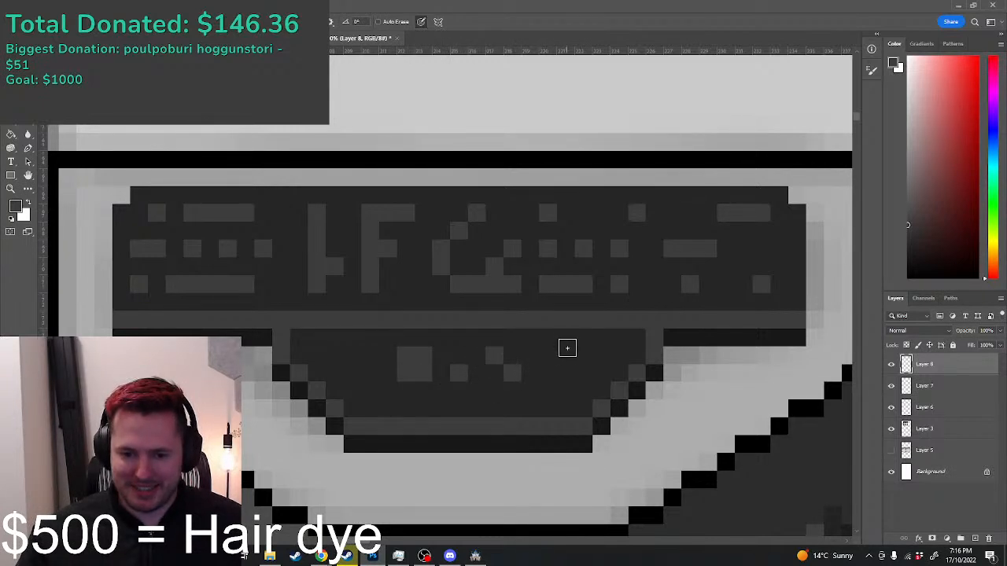
click(562, 392)
click(494, 404)
click(426, 401)
click(321, 344)
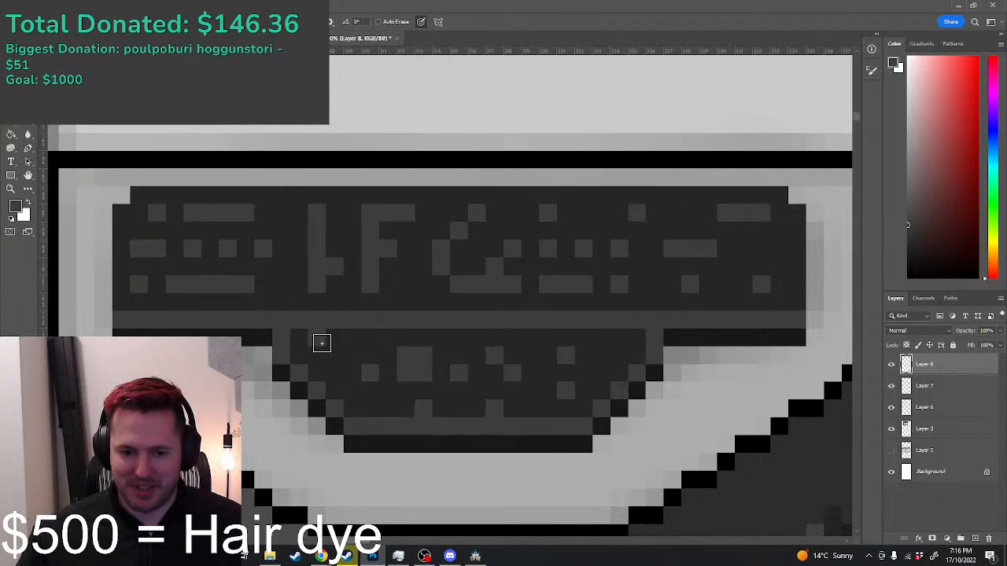
Step: Pencil one more grey pixel beside the square block in the trapezoid and check the unit within the room drawing
click(371, 370)
scroll(372, 370, down, 1)
scroll(373, 370, down, 4)
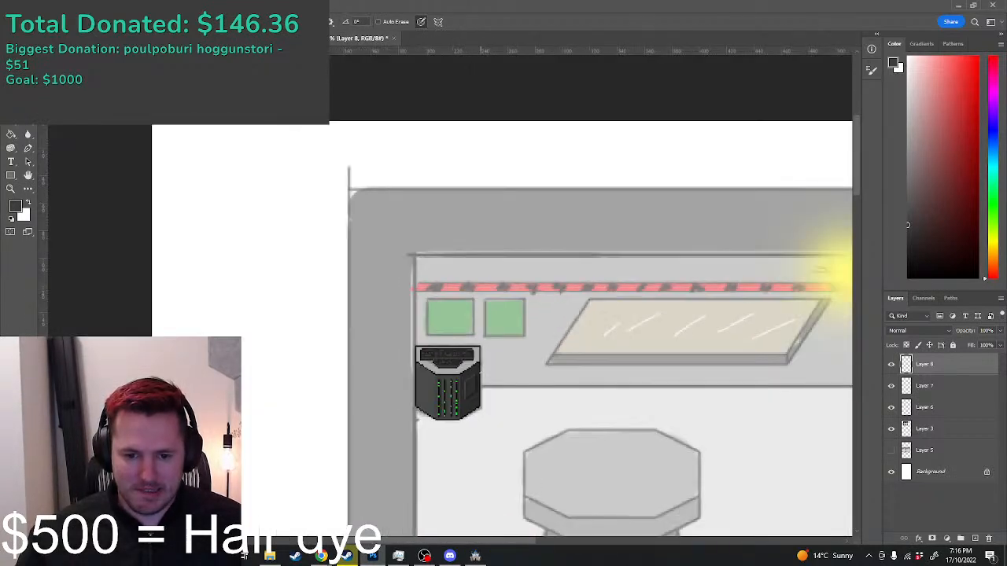
scroll(485, 367, up, 5)
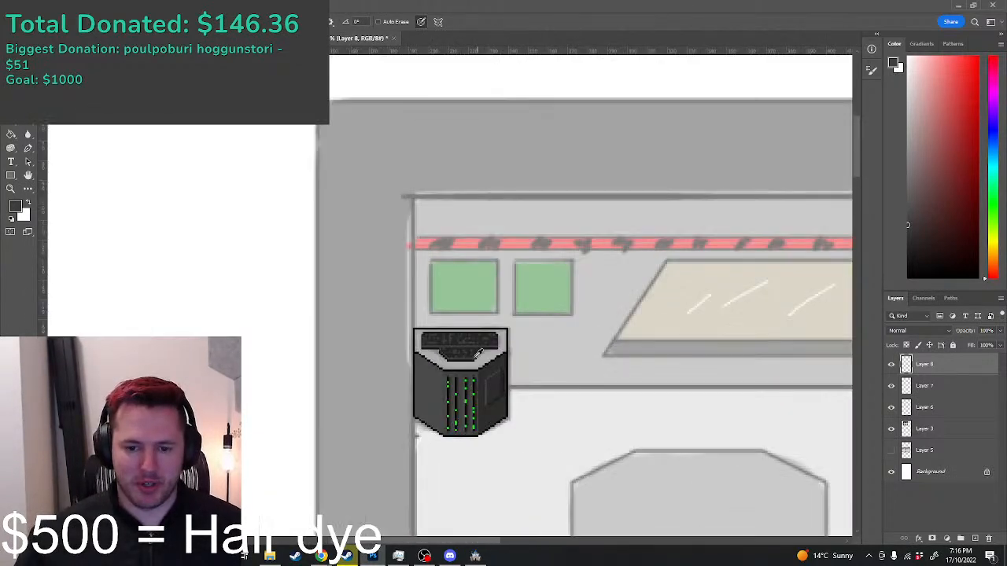
scroll(401, 389, up, 1)
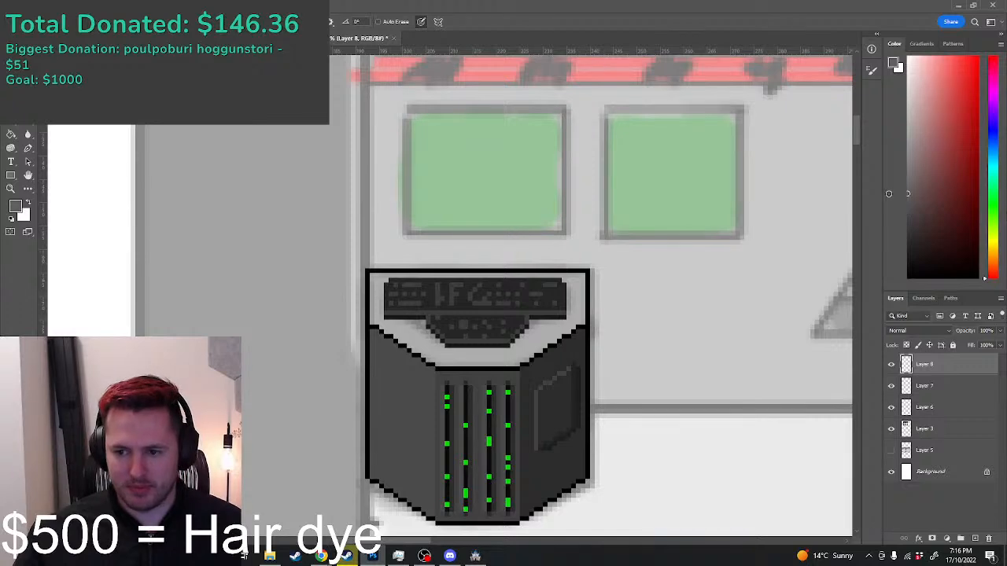
Step: Merge Layers 6, 7 and 8 into one layer and fill the vented unit's light top face with a darker grey
click(377, 294)
key(ctrl+z)
shift+click(928, 407)
right_click(934, 409)
click(912, 411)
scroll(520, 346, down, 3)
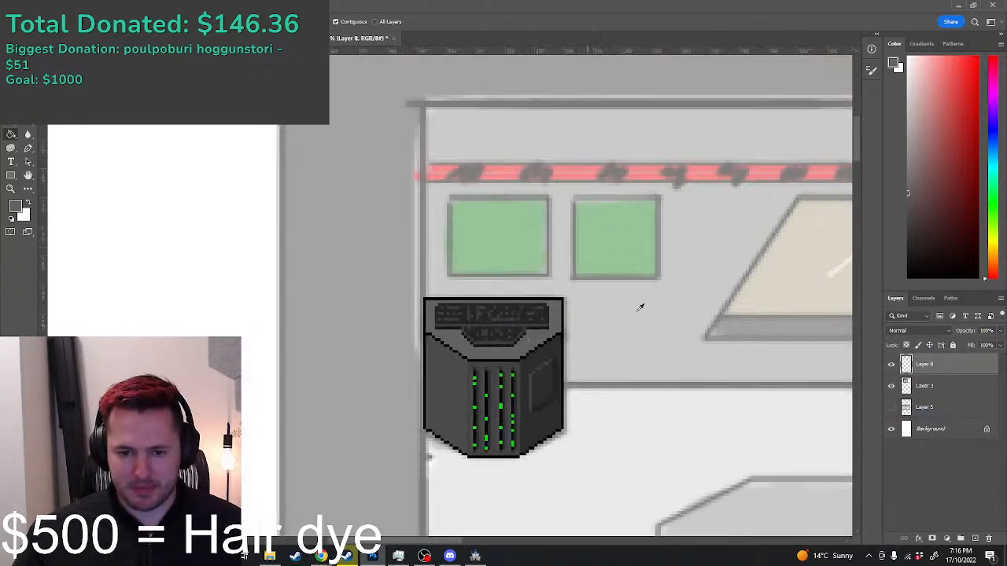
scroll(511, 347, up, 2)
scroll(510, 350, down, 4)
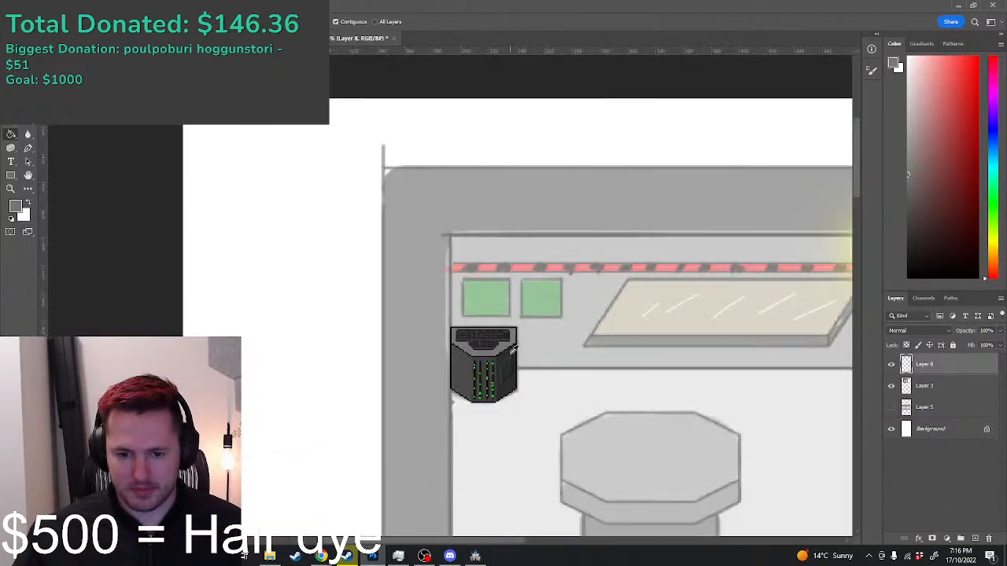
scroll(523, 329, up, 2)
scroll(523, 329, up, 1)
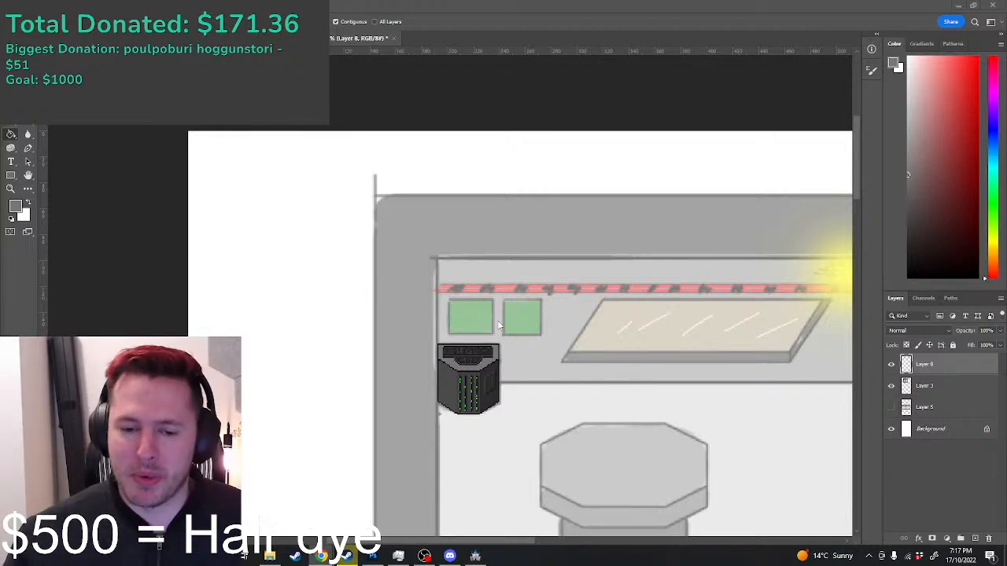
Step: Sample the unit's black outline colour and pencil a one-pixel black rectangle around the wall's left green screen
scroll(498, 324, down, 2)
scroll(488, 329, up, 4)
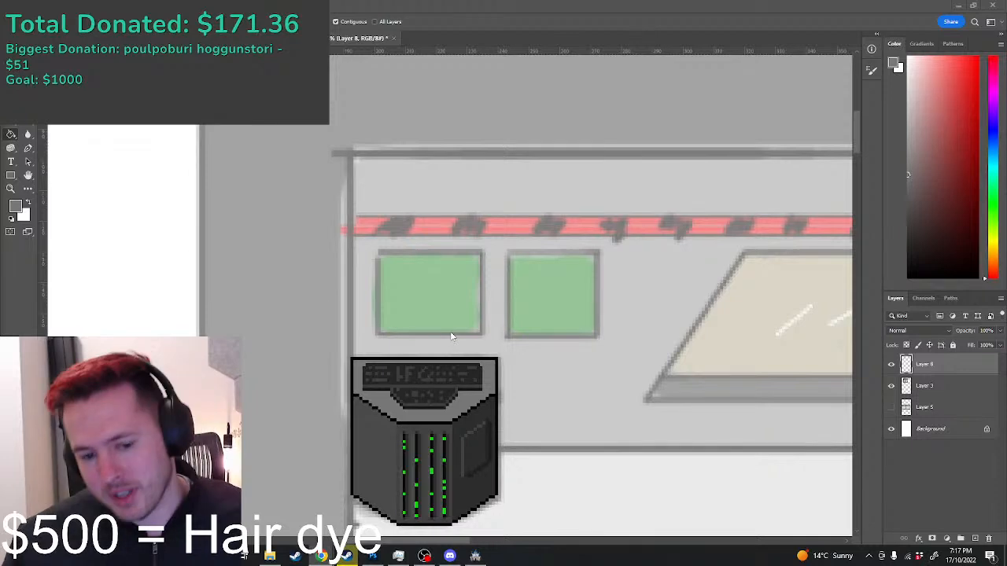
scroll(456, 330, down, 1)
scroll(405, 359, up, 2)
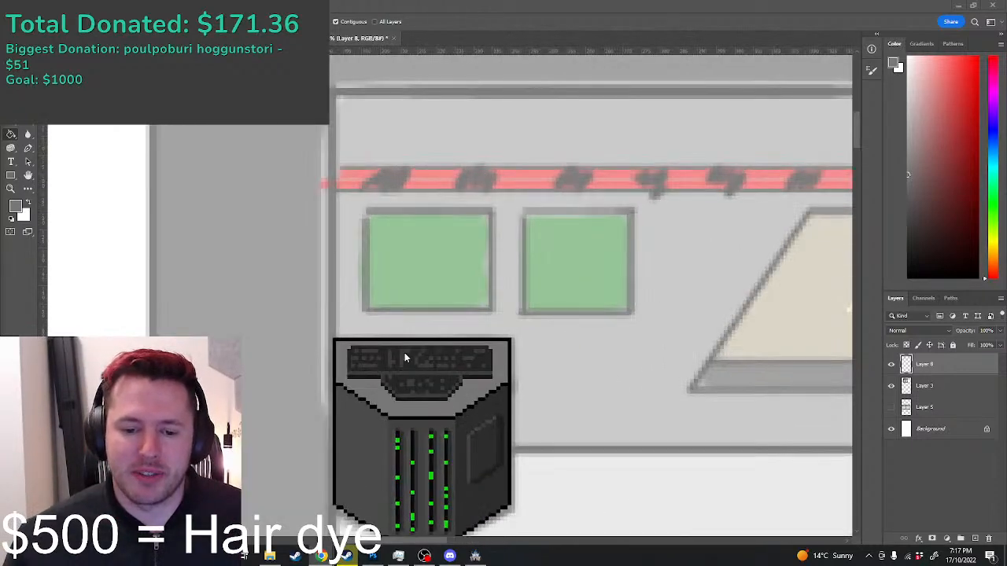
scroll(405, 359, up, 2)
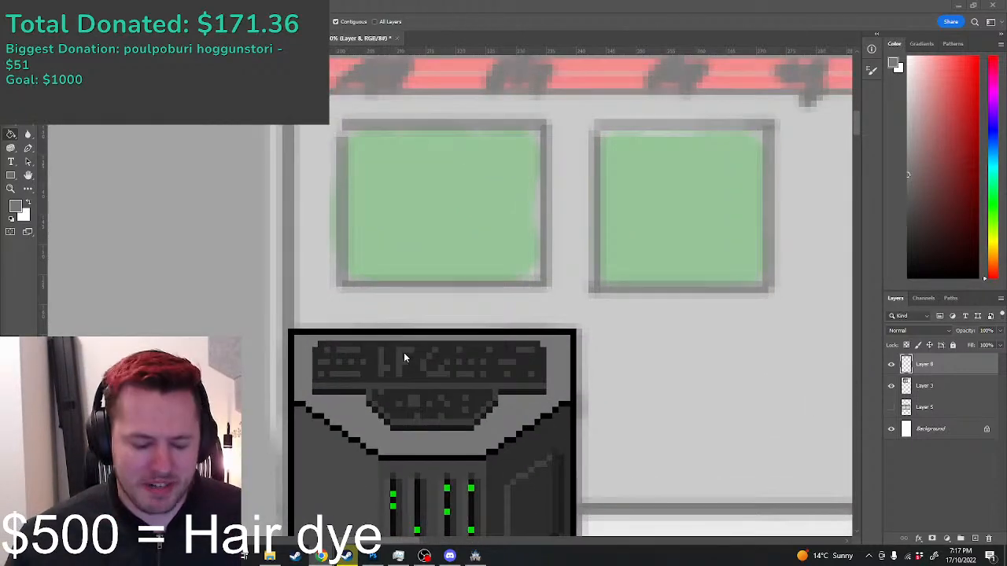
click(312, 333)
alt+click(313, 332)
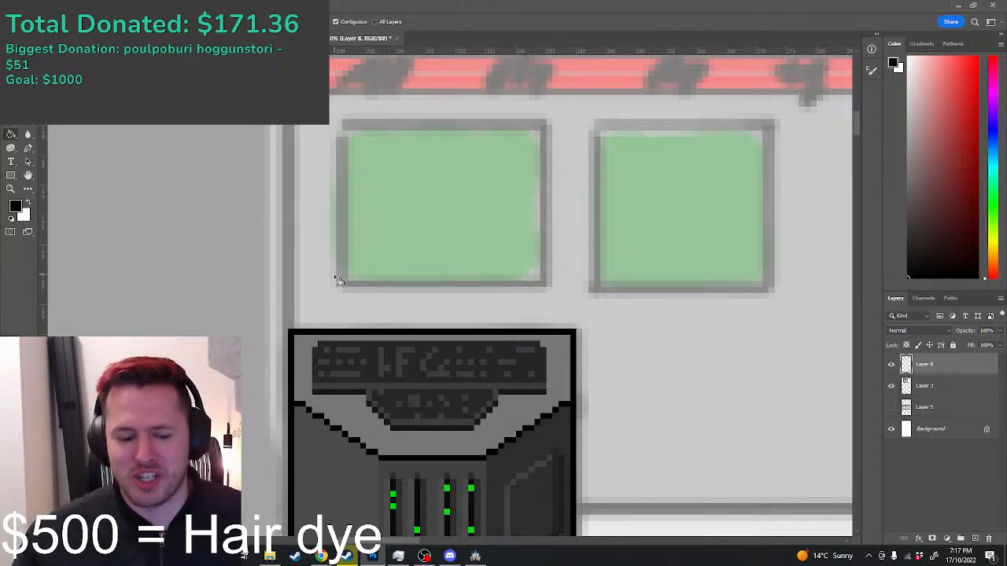
key(b)
mouse_move(338, 284)
mouse_down()
mouse_move(344, 124)
mouse_move(532, 133)
mouse_move(549, 125)
mouse_move(534, 244)
mouse_move(545, 282)
mouse_move(326, 284)
mouse_move(546, 285)
mouse_up()
key(ctrl+z)
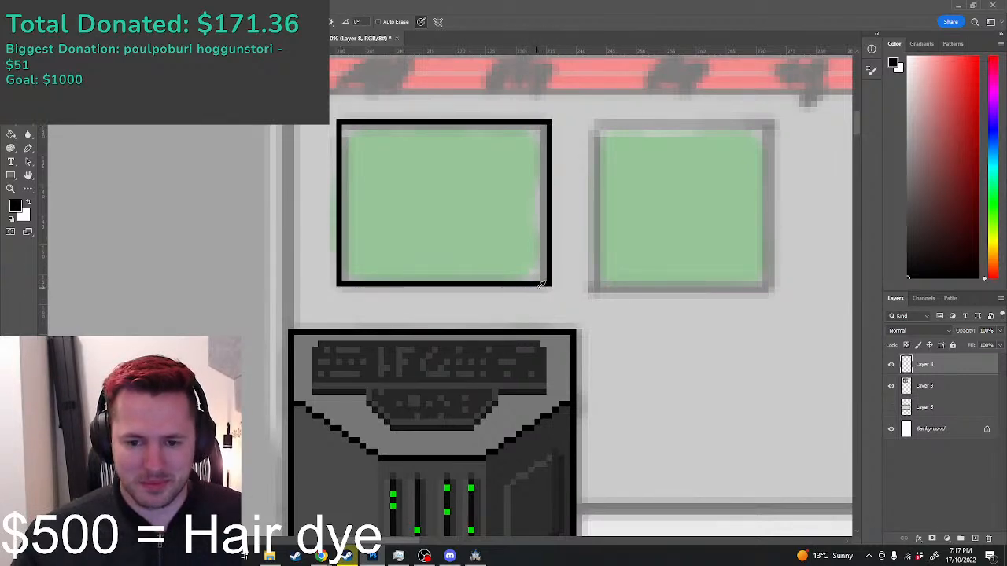
Step: Pencil a matching one-pixel black rectangle around the right green screen, level with the left one
scroll(541, 285, down, 3)
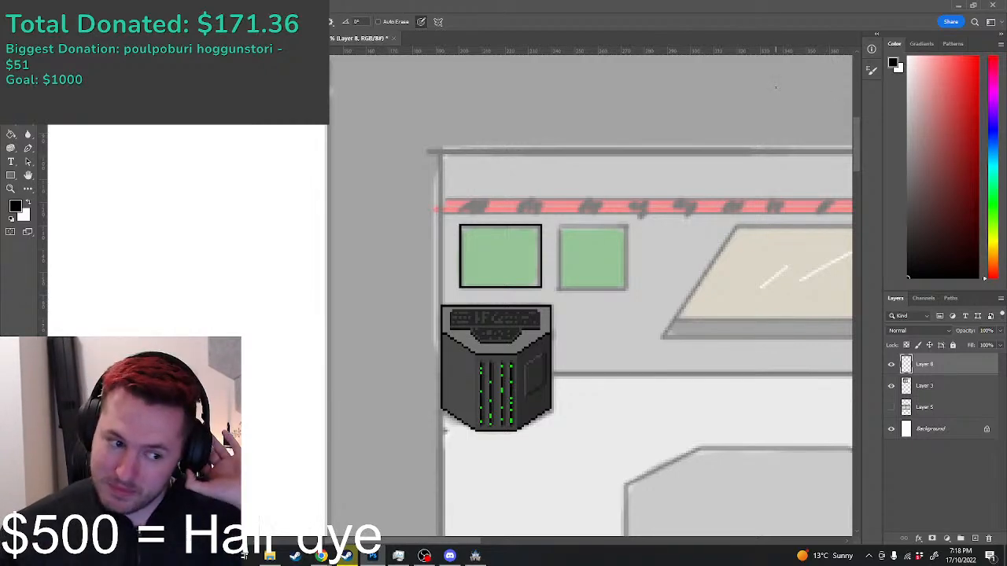
scroll(566, 252, up, 3)
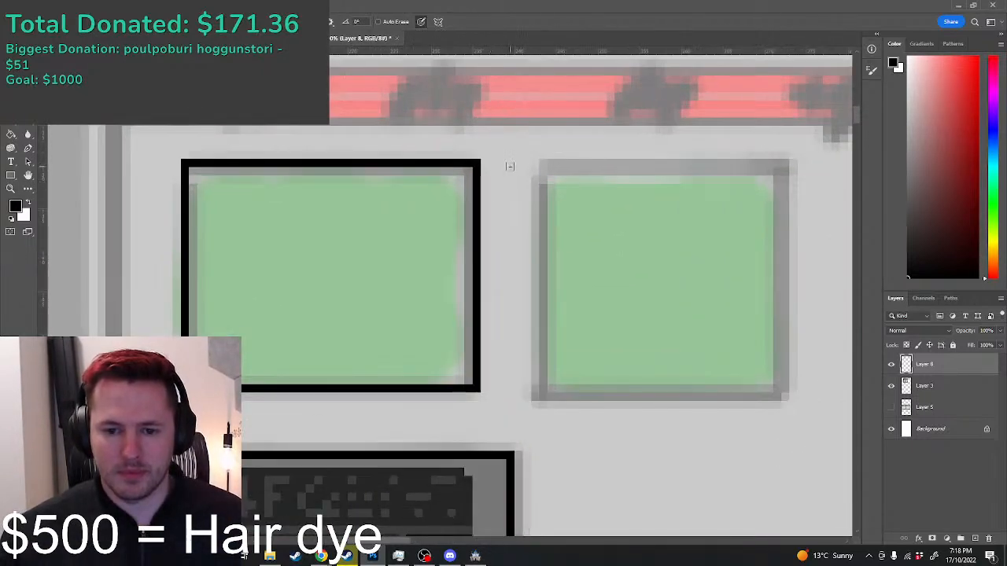
drag(517, 160, 518, 217)
mouse_move(522, 261)
mouse_down()
mouse_move(519, 386)
mouse_move(802, 376)
mouse_move(803, 386)
mouse_move(784, 170)
mouse_move(794, 157)
mouse_move(799, 167)
mouse_move(510, 165)
mouse_move(801, 164)
mouse_up()
key(ctrl+z)
Step: Choose a bright green and fill both outlined screens with it
drag(984, 225, 984, 192)
click(11, 134)
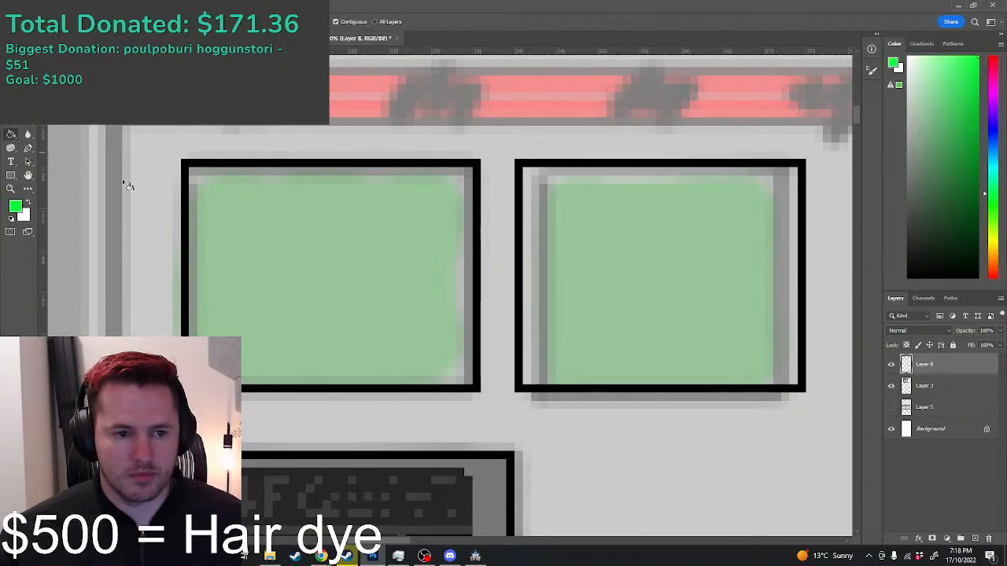
click(334, 236)
click(604, 261)
scroll(497, 302, down, 8)
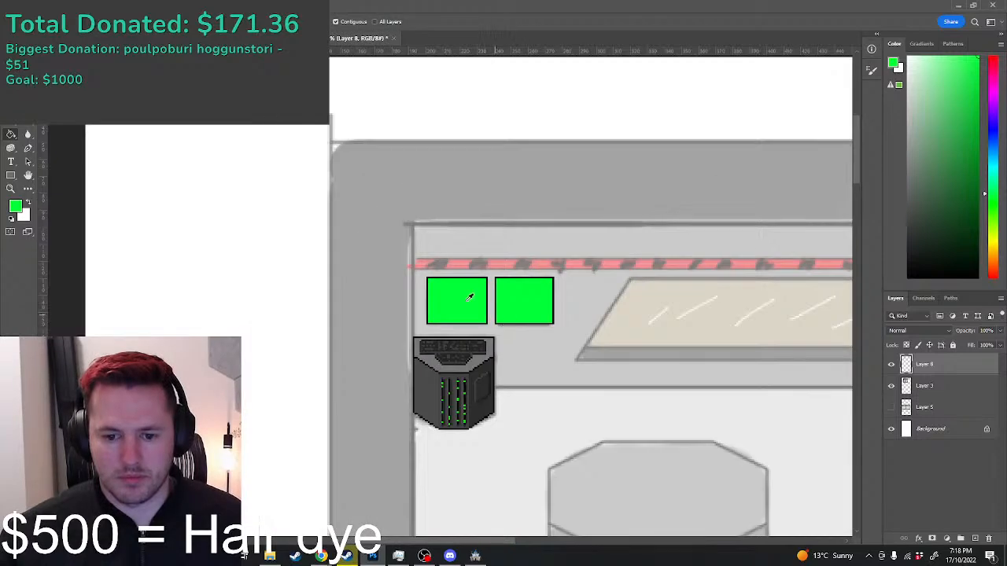
Step: Pencil scattered white pixels and short dashes in rows across the whole left green screen, like lines of code
scroll(449, 303, up, 5)
key(b)
key(x)
scroll(376, 265, up, 2)
click(411, 240)
click(411, 253)
drag(411, 271, 410, 299)
click(432, 241)
mouse_move(448, 259)
mouse_down()
mouse_move(476, 245)
mouse_move(493, 256)
mouse_move(545, 253)
mouse_up()
mouse_move(581, 239)
mouse_down()
mouse_move(608, 254)
mouse_move(560, 254)
mouse_up()
click(602, 267)
mouse_move(497, 289)
mouse_down()
mouse_move(475, 288)
mouse_move(467, 269)
mouse_up()
click(427, 268)
click(420, 303)
drag(504, 275, 512, 274)
click(553, 275)
click(574, 267)
click(596, 302)
drag(623, 274, 624, 267)
click(623, 254)
drag(525, 295, 532, 288)
click(503, 317)
mouse_move(440, 309)
mouse_down()
mouse_move(397, 325)
mouse_move(413, 321)
mouse_move(413, 350)
mouse_move(447, 344)
mouse_up()
click(433, 296)
click(460, 324)
click(404, 317)
key(ctrl+z)
click(412, 352)
click(433, 324)
click(446, 374)
drag(404, 387, 405, 380)
drag(419, 374, 419, 367)
click(461, 388)
mouse_move(493, 345)
mouse_down()
mouse_move(539, 344)
mouse_move(548, 334)
mouse_move(627, 338)
mouse_up()
click(566, 344)
mouse_move(504, 366)
mouse_down()
mouse_move(559, 373)
mouse_move(582, 365)
mouse_move(591, 383)
mouse_move(617, 374)
mouse_up()
click(581, 367)
click(610, 367)
drag(504, 387, 609, 387)
click(524, 389)
click(581, 395)
click(489, 401)
drag(462, 401, 455, 395)
click(426, 394)
click(438, 397)
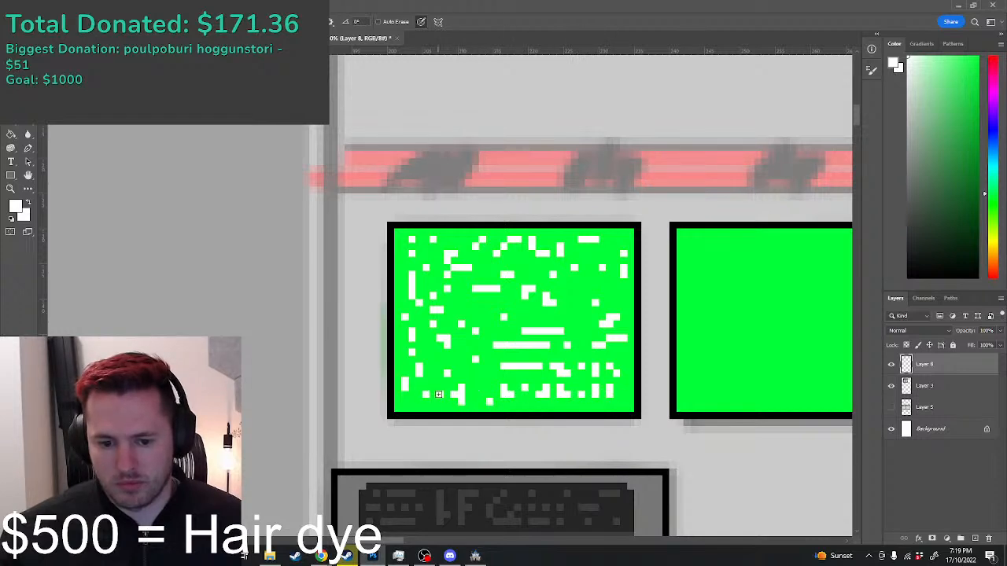
scroll(438, 396, down, 5)
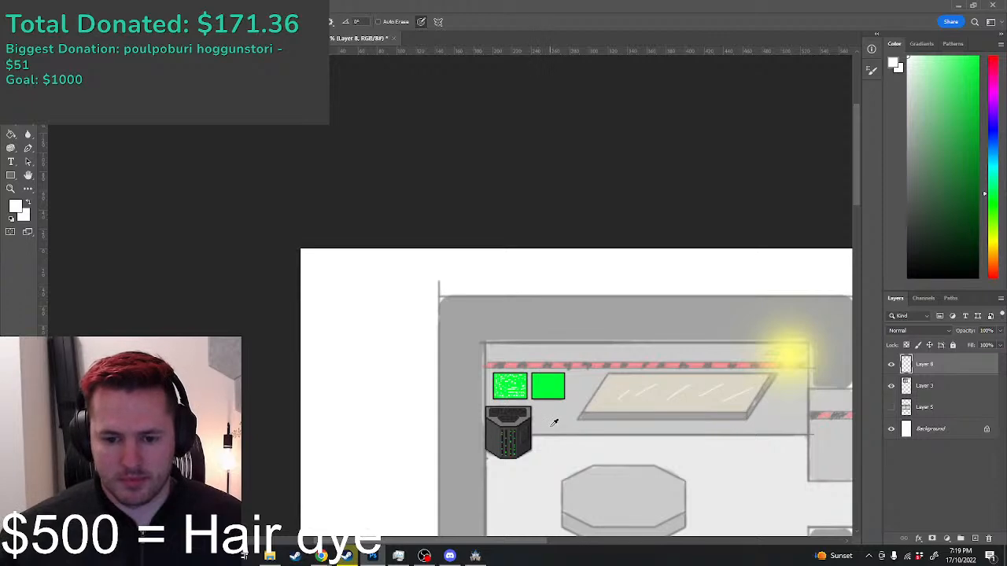
scroll(548, 393, up, 5)
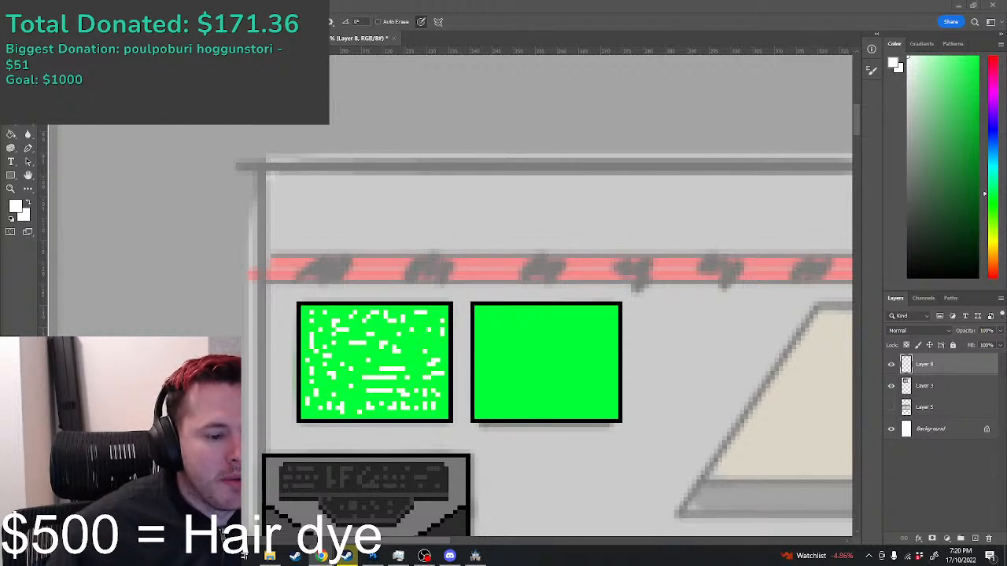
click(957, 555)
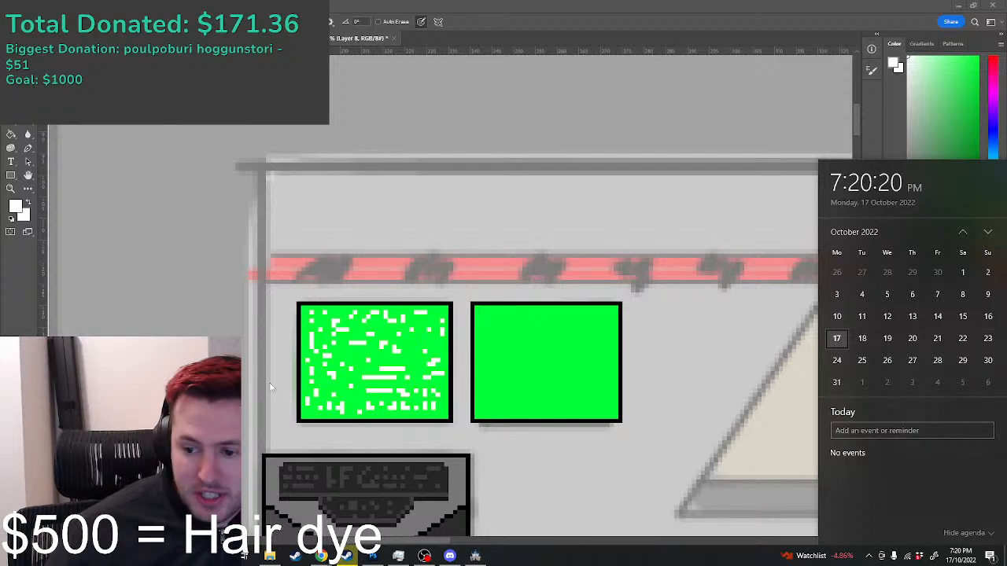
key(Escape)
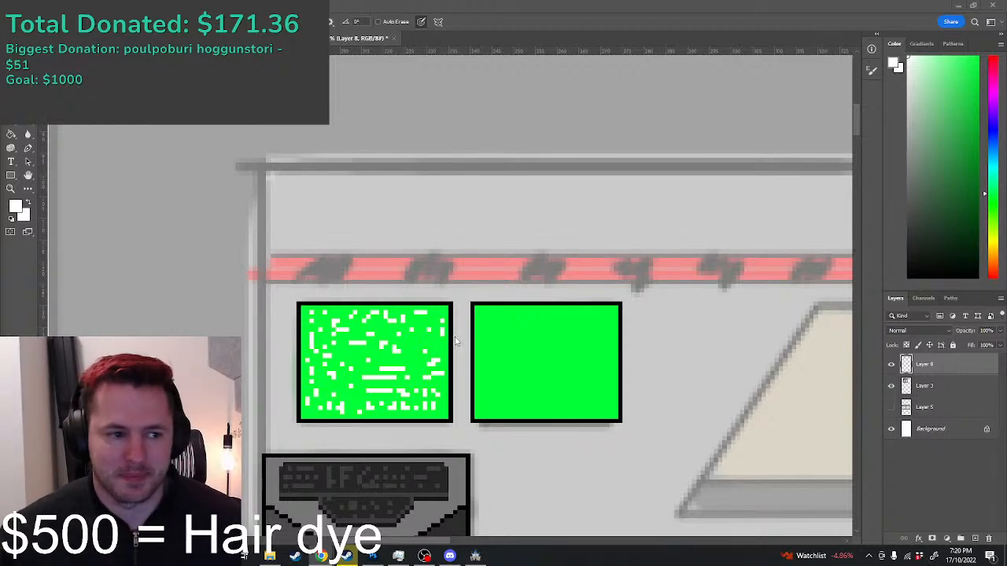
Step: Reset to the default colours and pencil scattered black pixels, dashes and small angular blocks across the whole right green screen
scroll(524, 321, up, 1)
scroll(480, 358, up, 1)
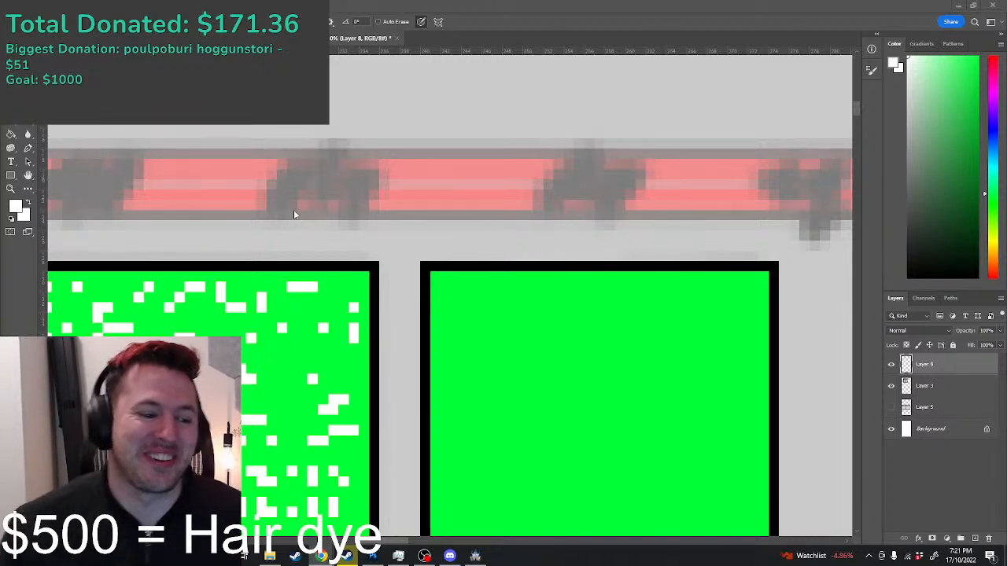
scroll(362, 315, down, 2)
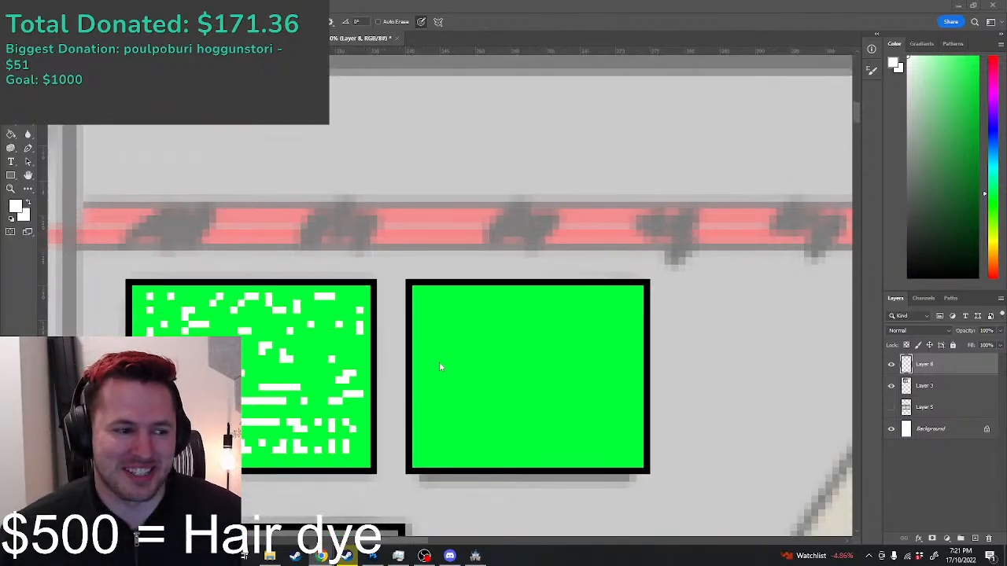
scroll(417, 353, up, 2)
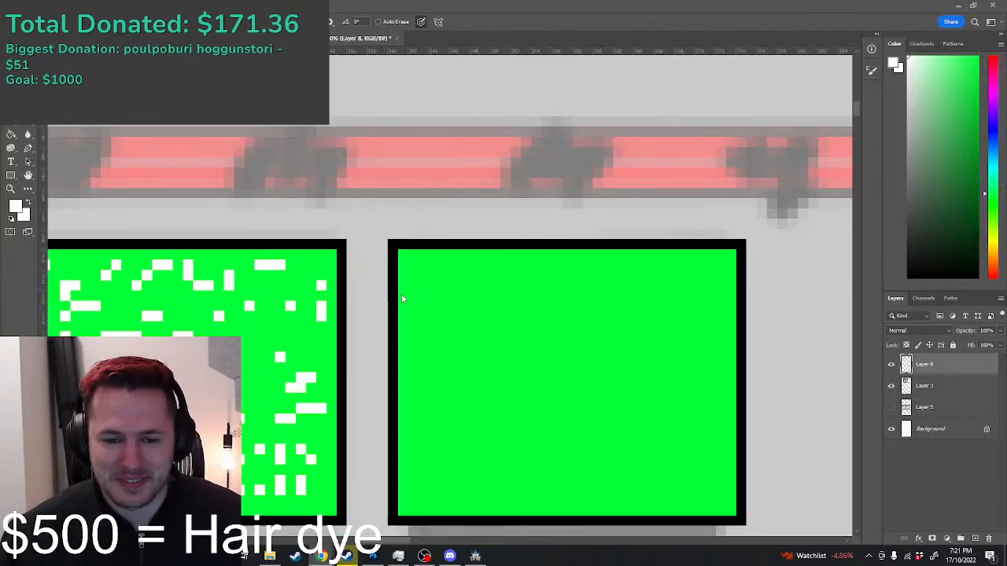
key(d)
click(413, 275)
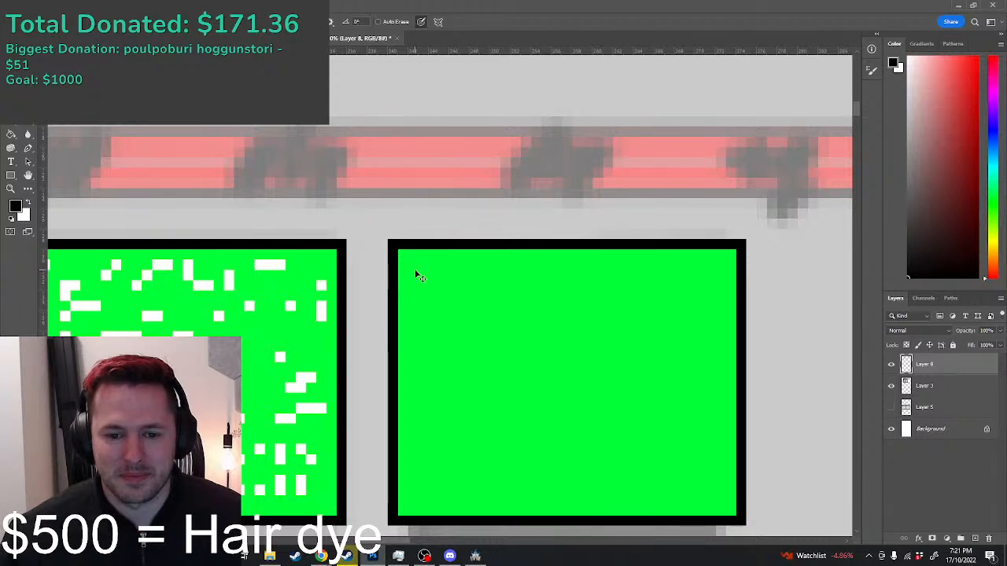
click(413, 284)
click(444, 280)
drag(445, 285, 505, 285)
click(474, 275)
click(515, 276)
click(535, 285)
click(567, 285)
drag(588, 274, 587, 285)
click(413, 307)
drag(415, 311, 424, 316)
click(413, 336)
drag(413, 357, 423, 368)
click(423, 358)
click(423, 387)
mouse_move(413, 406)
mouse_down()
mouse_move(413, 426)
mouse_move(423, 427)
mouse_up()
click(454, 337)
drag(453, 290, 453, 306)
click(505, 306)
click(494, 336)
click(485, 306)
click(484, 346)
click(485, 398)
mouse_move(484, 417)
mouse_down()
mouse_move(484, 457)
mouse_move(431, 450)
mouse_up()
mouse_move(513, 450)
mouse_down()
mouse_move(567, 457)
mouse_move(567, 437)
mouse_up()
click(598, 450)
click(618, 459)
click(628, 438)
drag(628, 449, 638, 460)
click(669, 458)
click(670, 429)
mouse_move(705, 460)
mouse_down()
mouse_move(705, 480)
mouse_move(659, 492)
mouse_up()
click(628, 500)
drag(567, 464, 586, 491)
click(526, 500)
click(504, 500)
drag(423, 490, 433, 500)
click(464, 418)
mouse_move(464, 398)
mouse_down()
mouse_move(495, 377)
mouse_move(526, 377)
mouse_up()
drag(535, 326, 536, 336)
drag(525, 418, 567, 418)
click(557, 367)
drag(578, 358, 587, 357)
drag(589, 408, 608, 408)
drag(608, 367, 608, 357)
drag(629, 316, 689, 275)
click(710, 275)
click(720, 326)
mouse_move(670, 336)
mouse_down()
mouse_move(659, 336)
mouse_move(719, 410)
mouse_move(720, 388)
mouse_up()
click(700, 367)
drag(648, 398, 638, 367)
click(628, 337)
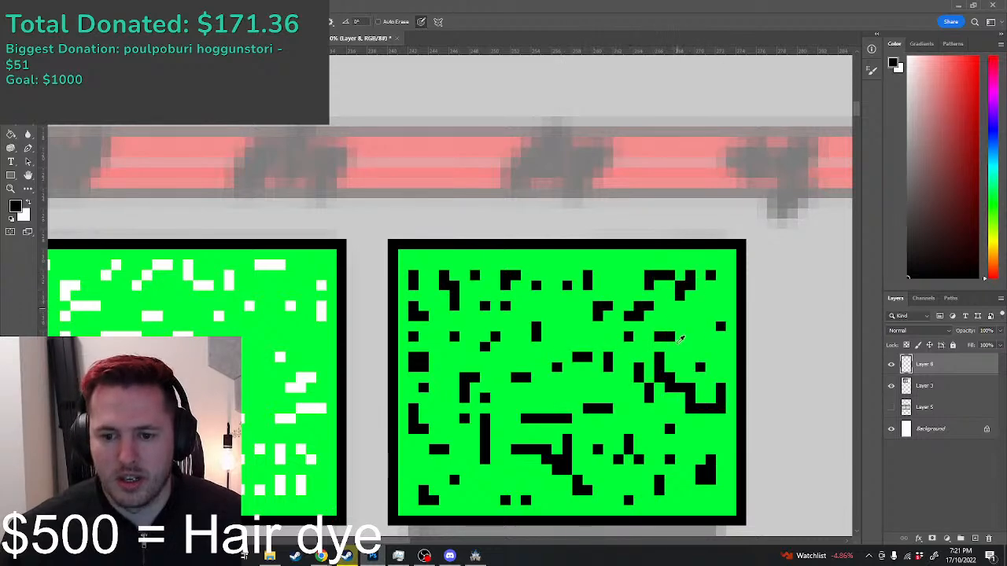
scroll(647, 376, down, 6)
scroll(760, 454, down, 3)
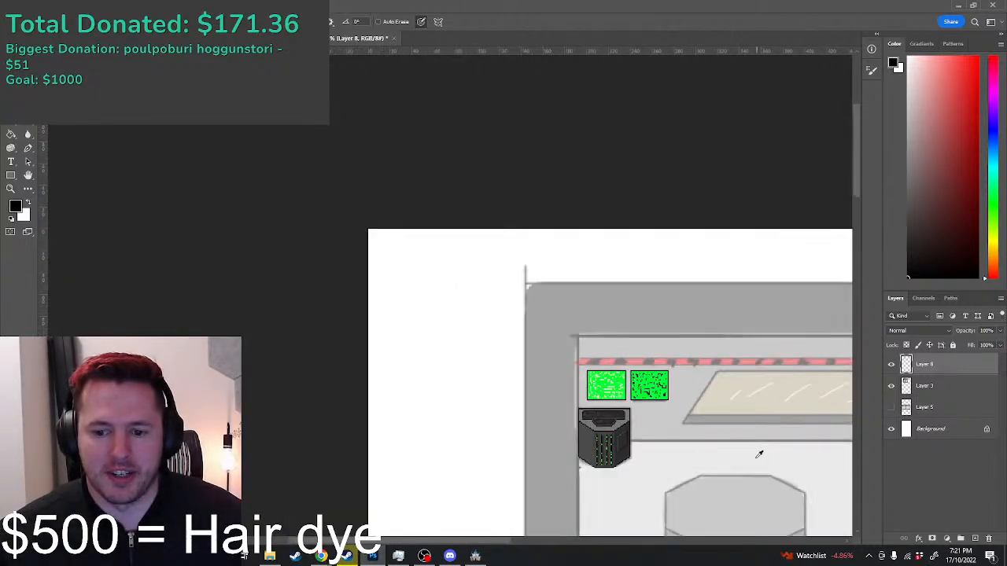
Step: Show the grid over the room drawing and toggle Layer 3's visibility off and back on
scroll(782, 477, up, 5)
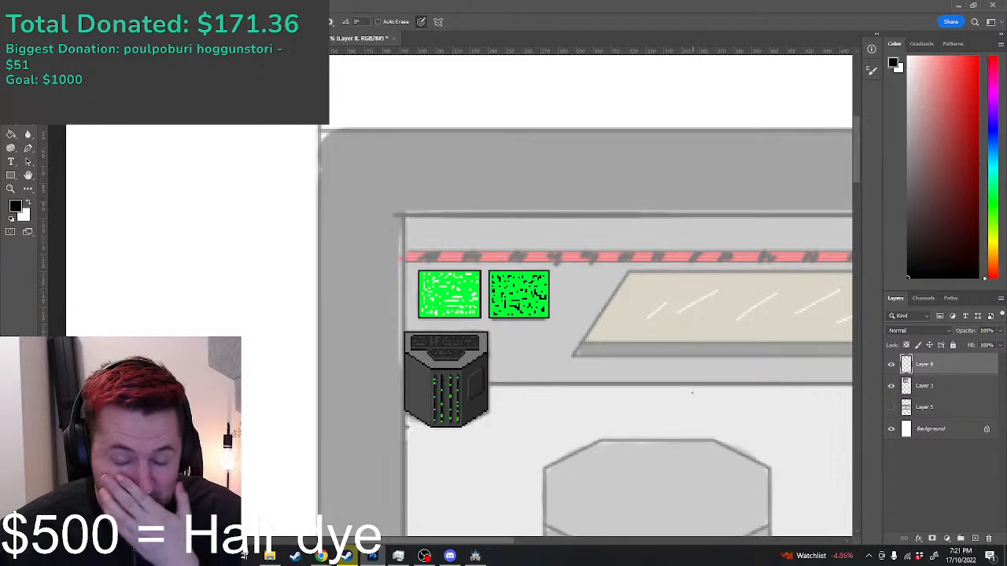
scroll(667, 327, down, 2)
scroll(667, 328, down, 3)
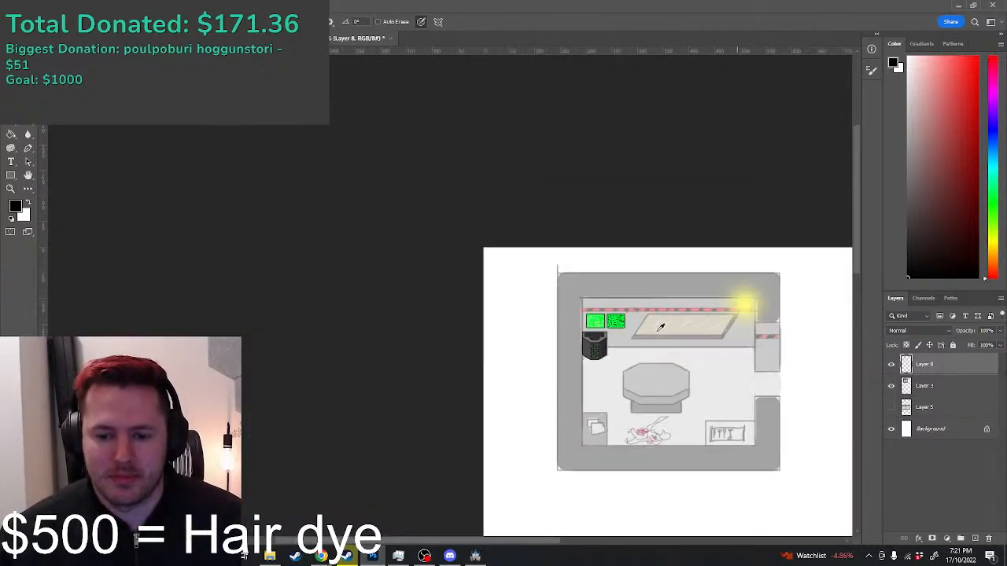
scroll(714, 341, up, 3)
scroll(619, 346, down, 2)
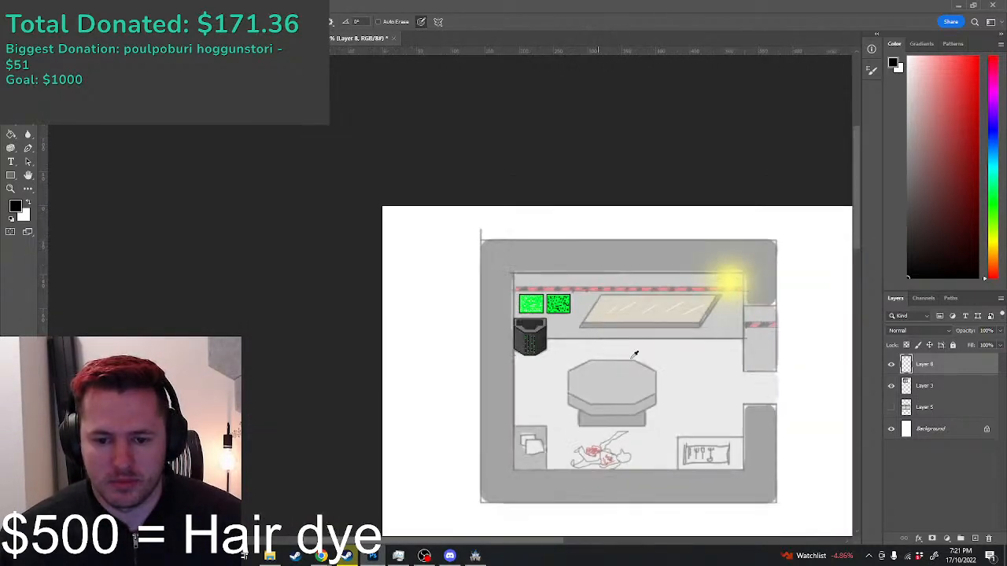
scroll(607, 344, up, 2)
key(ctrl+apostrophe)
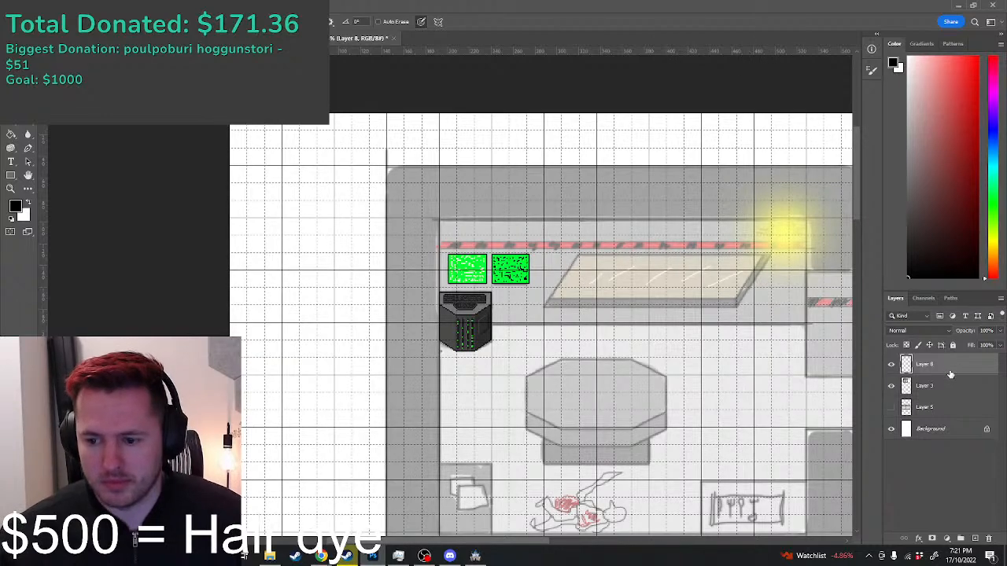
click(891, 385)
click(891, 386)
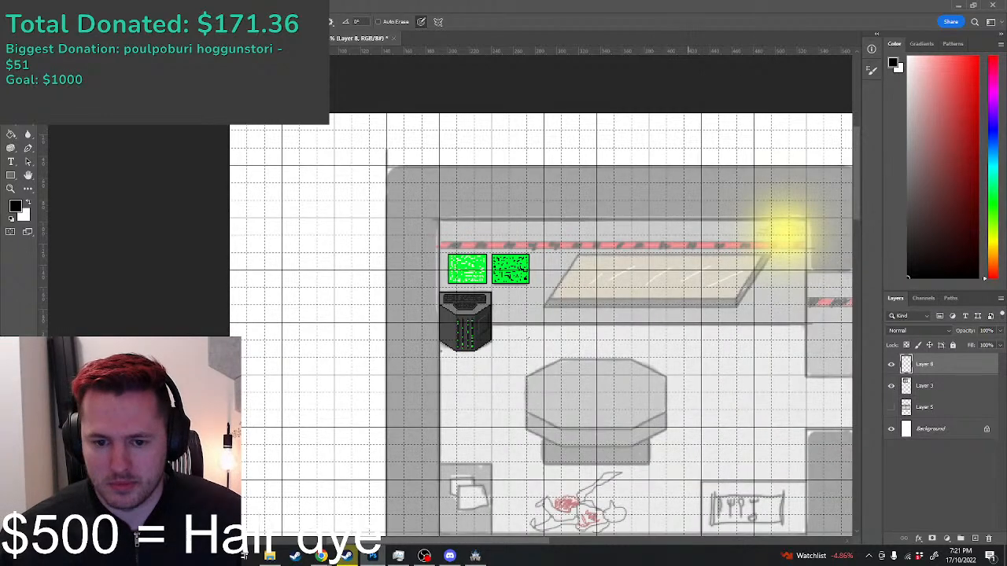
Step: Pencil a straight black line along the room's inner left wall edge, from its upper inner corner to its lower inner corner
key(ctrl+plus)
key(ctrl+plus)
key(ctrl+plus)
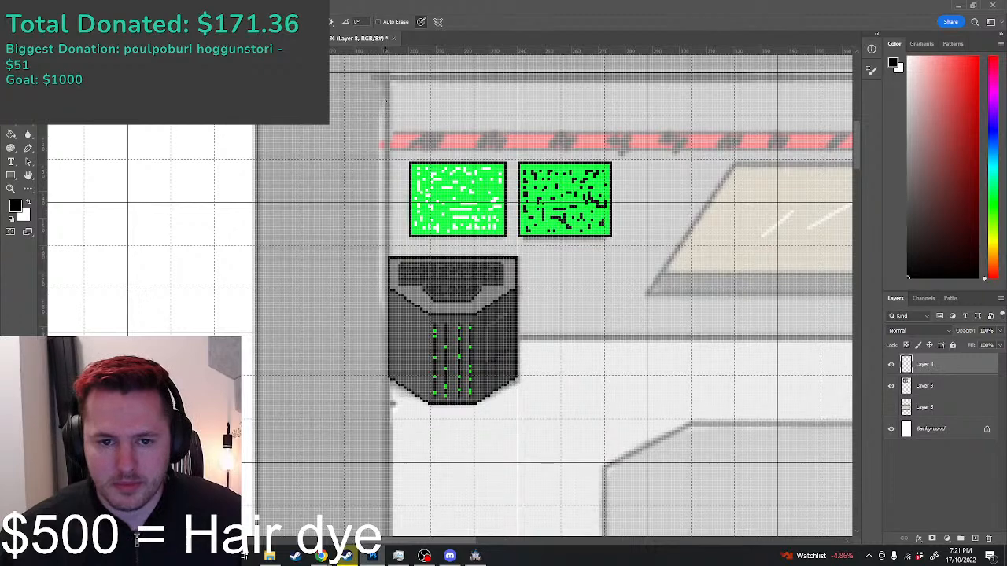
scroll(388, 101, up, 1)
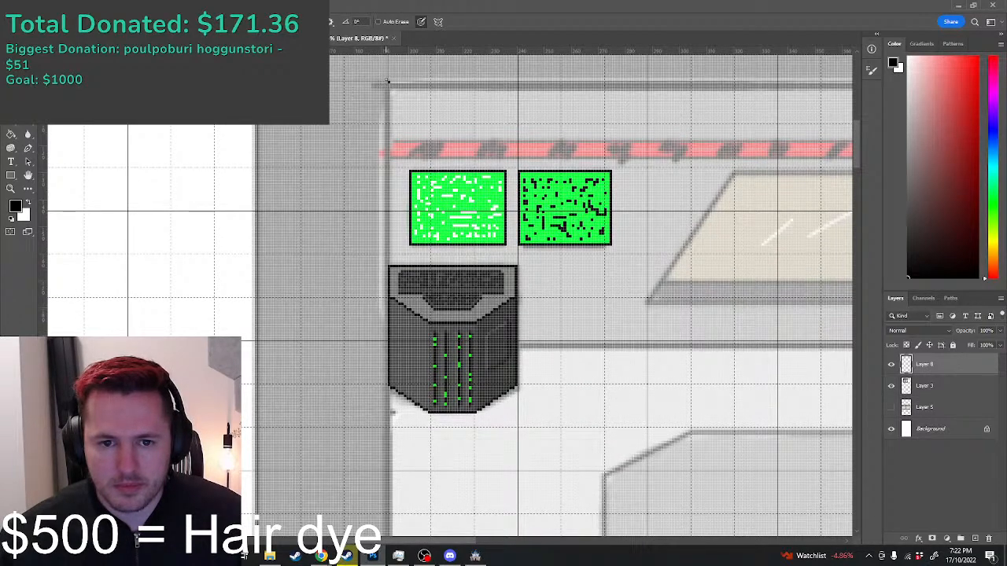
scroll(385, 81, up, 8)
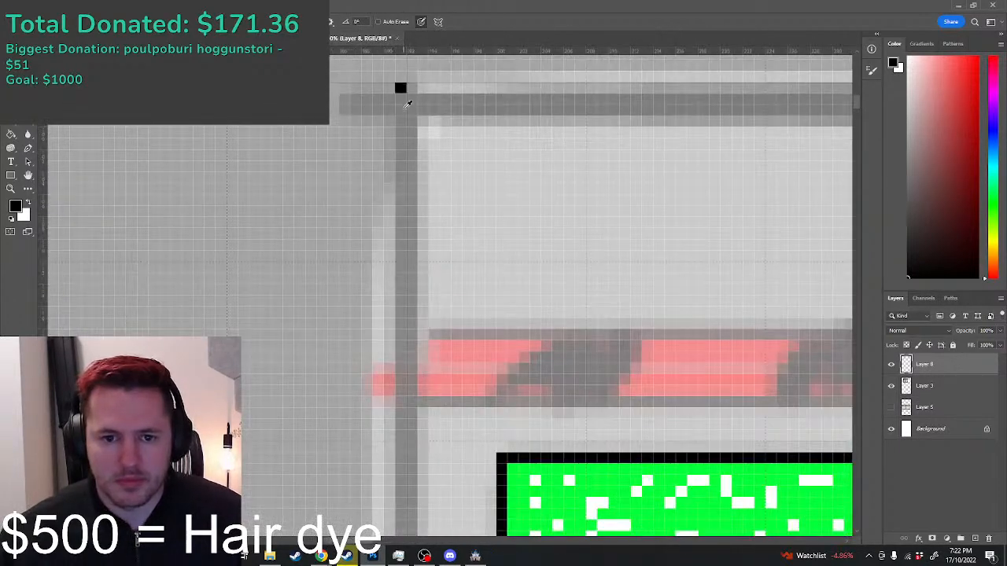
scroll(407, 109, down, 8)
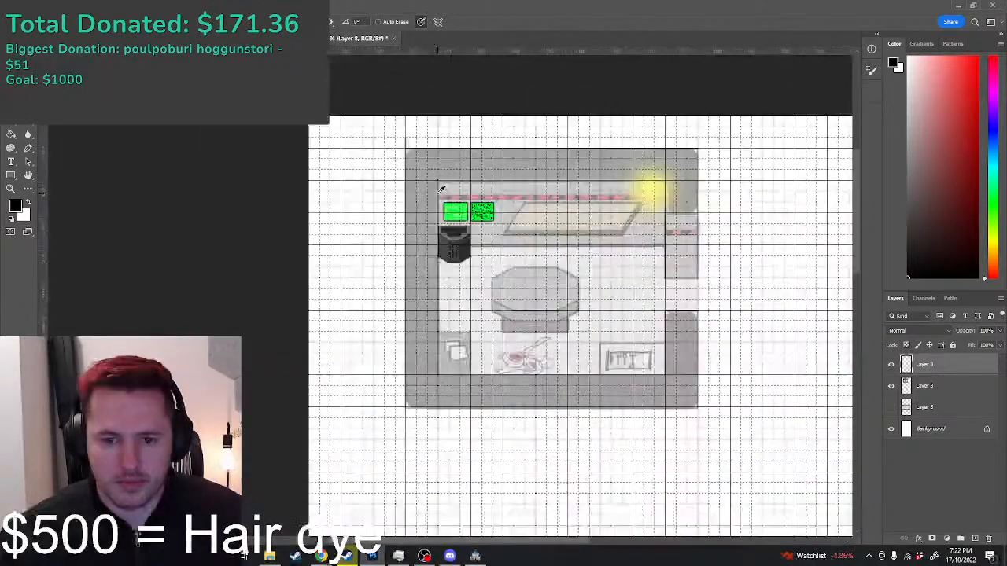
scroll(433, 326, up, 10)
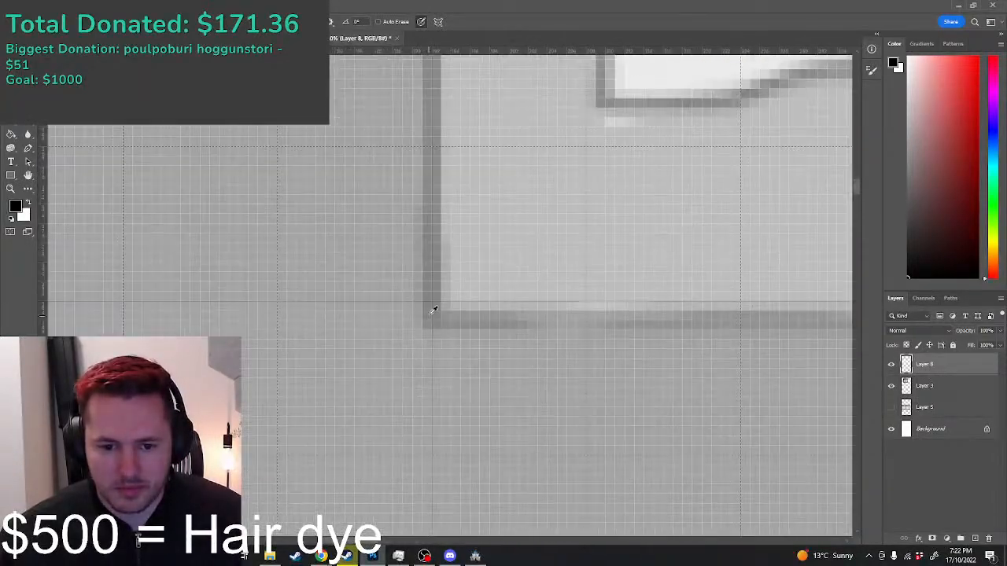
scroll(432, 312, down, 8)
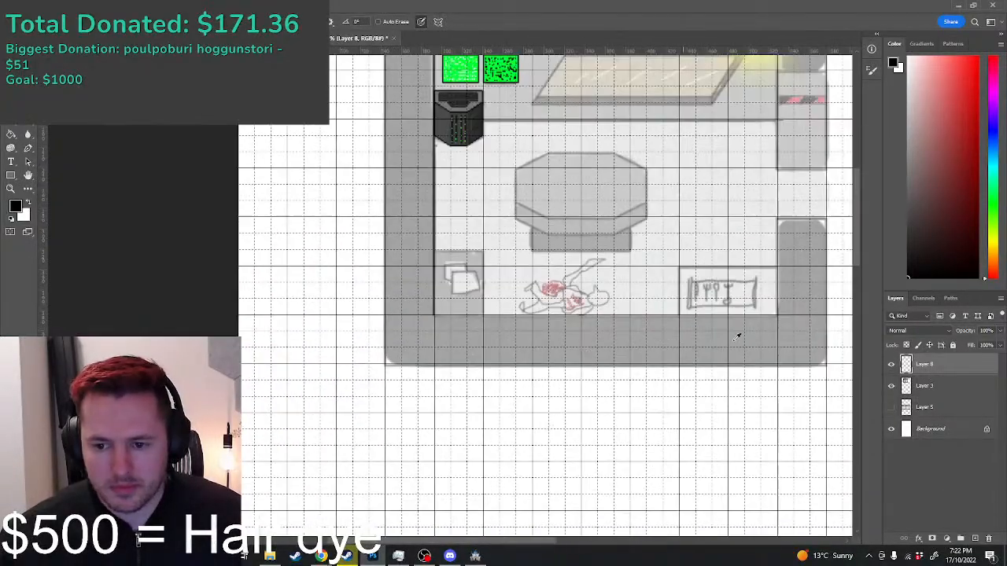
Step: Continue the black pencil outline along the room's lower inner wall edge to the lower-right inner corner
scroll(697, 338, up, 10)
shift+click(741, 287)
scroll(740, 283, down, 8)
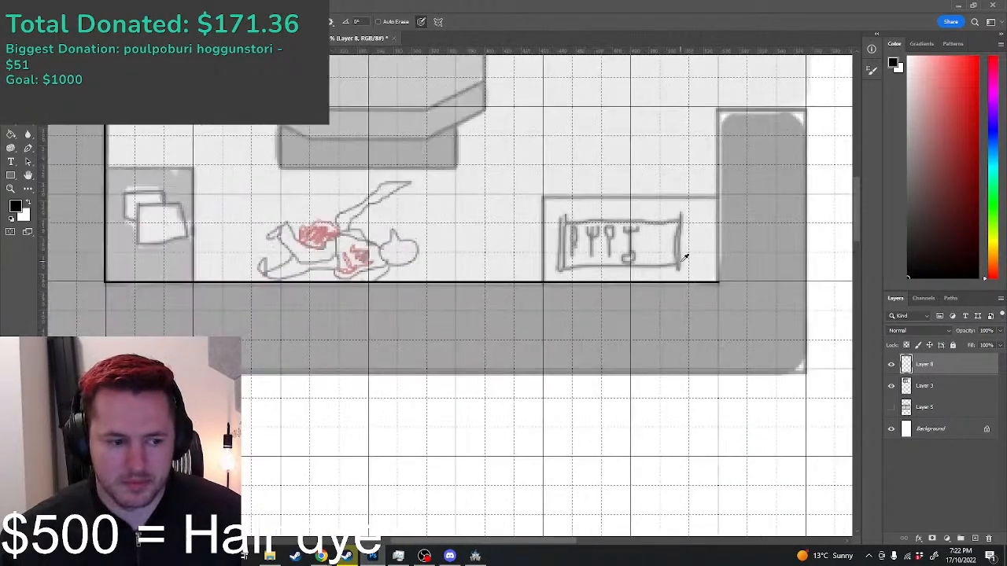
Step: Outline the lower-right wall section with black lines up its inner edge and across its upper end at the doorway
scroll(684, 258, down, 3)
scroll(750, 206, up, 3)
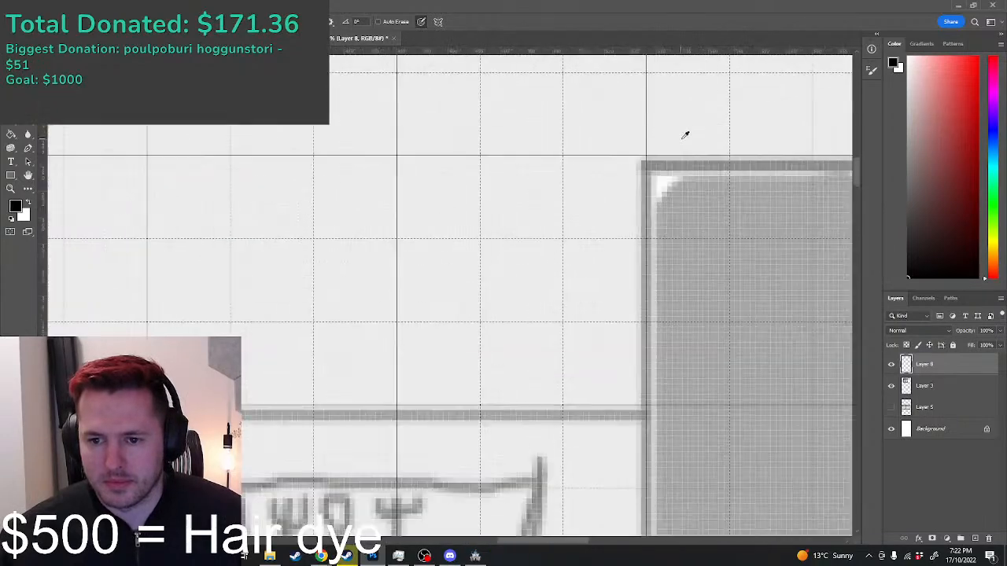
scroll(810, 165, down, 5)
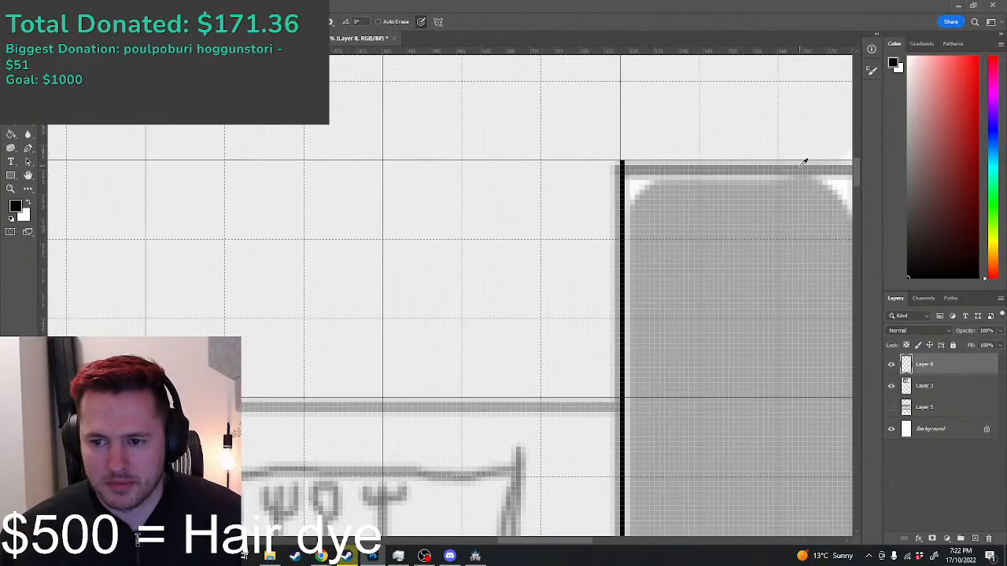
scroll(816, 168, up, 2)
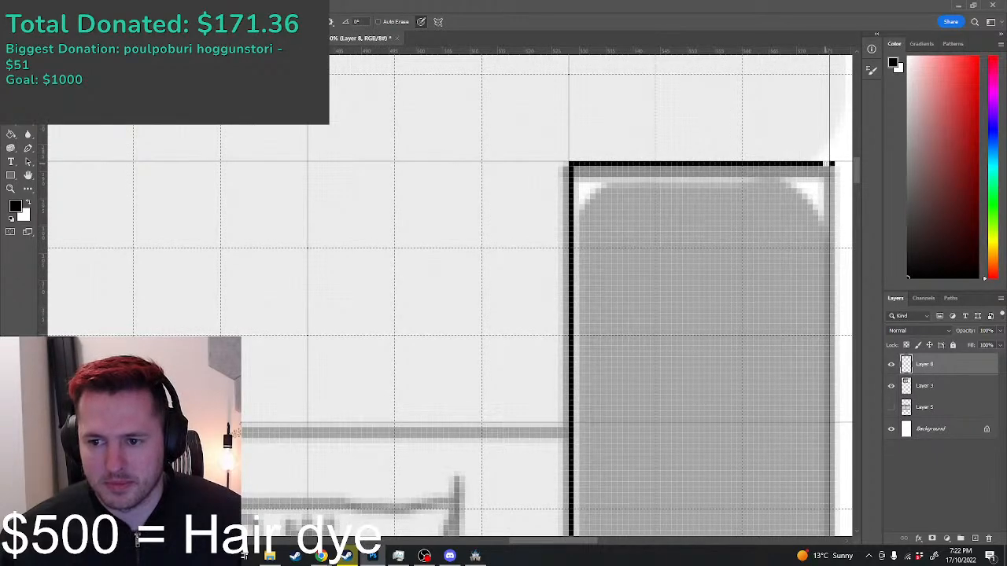
scroll(826, 189, down, 3)
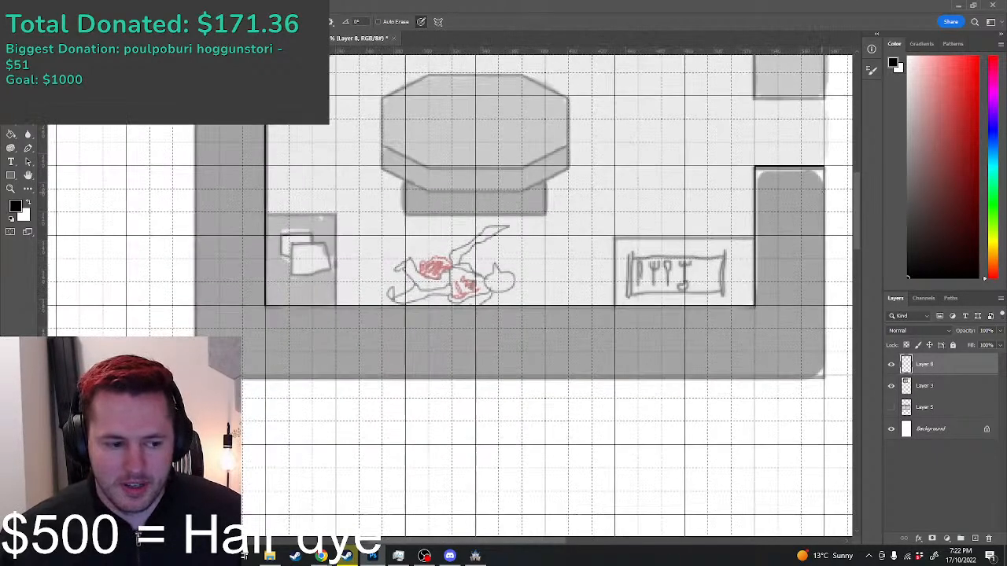
Step: Pencil a straight black line down the lower-right wall section's outer edge, from the doorway to the room's lower-right outer corner
scroll(472, 197, down, 3)
scroll(818, 213, down, 5)
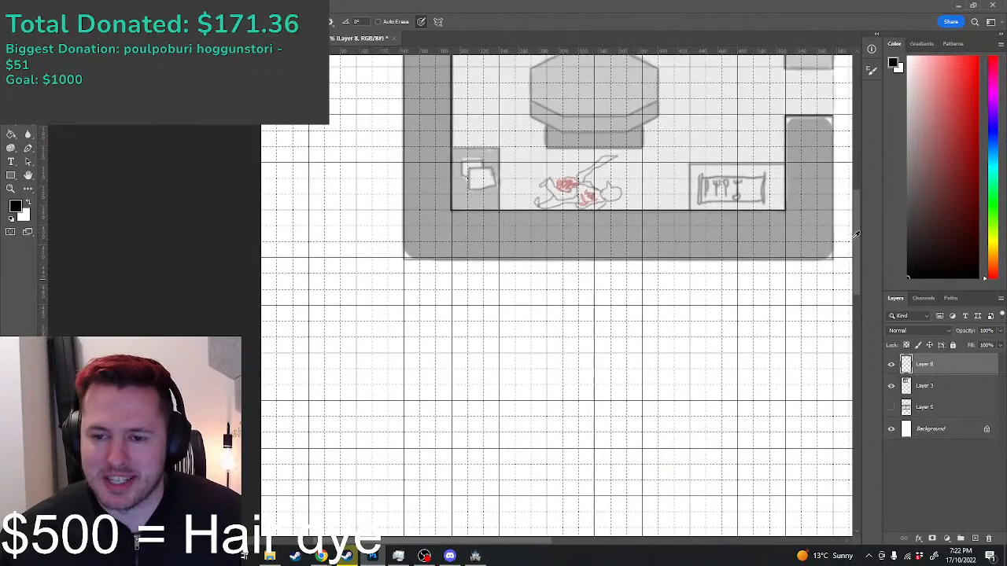
scroll(511, 210, up, 7)
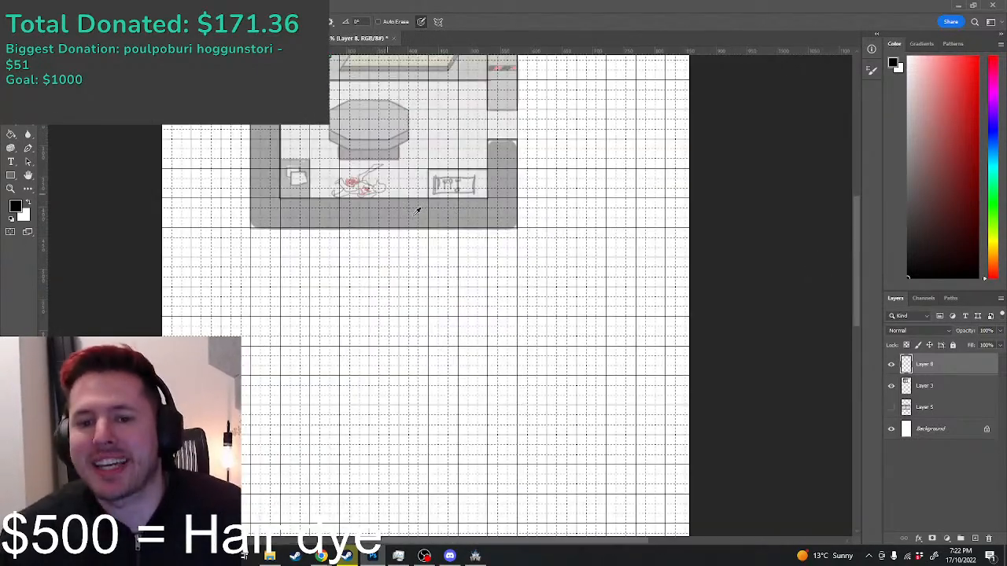
scroll(542, 214, up, 2)
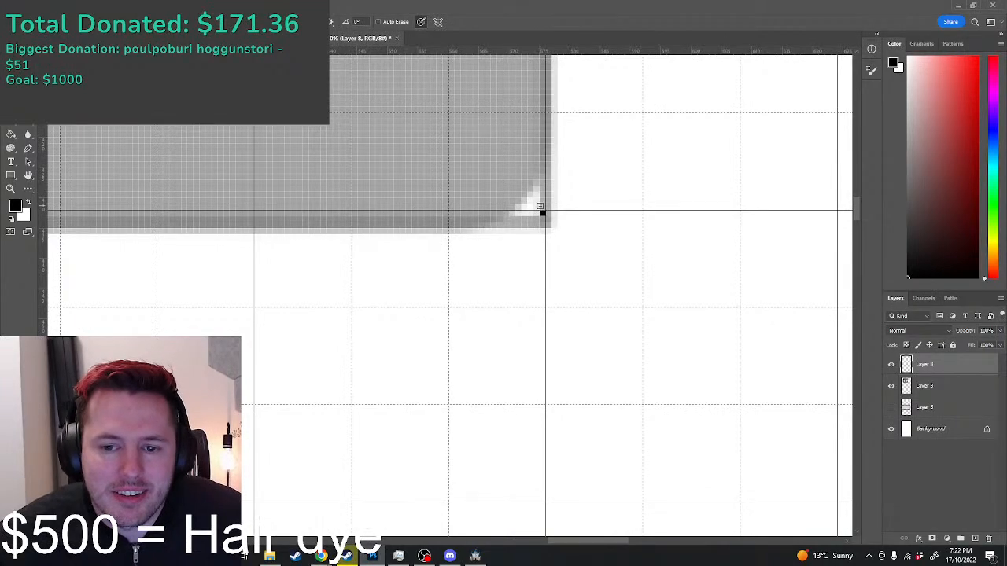
scroll(544, 204, down, 3)
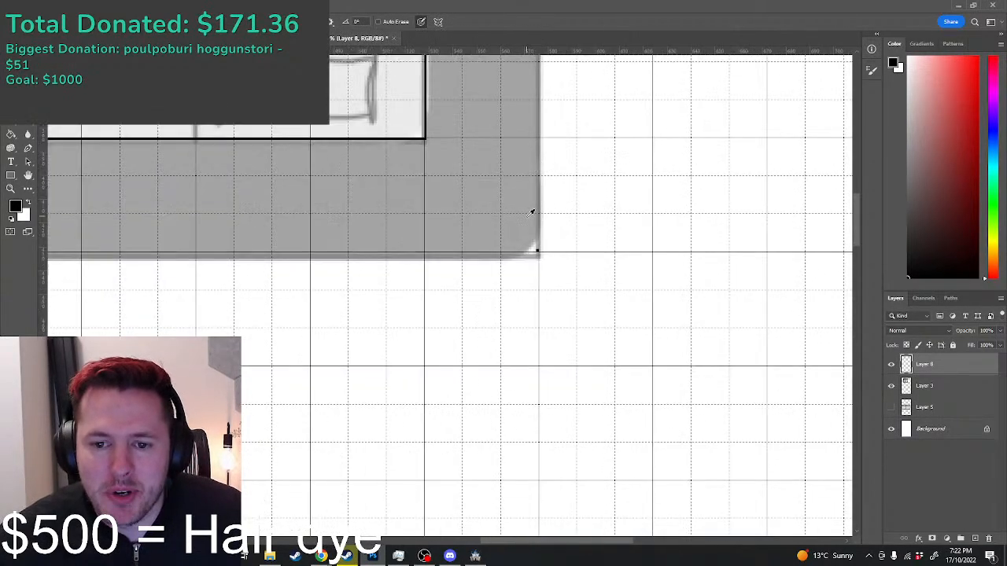
scroll(544, 234, down, 2)
scroll(542, 188, up, 6)
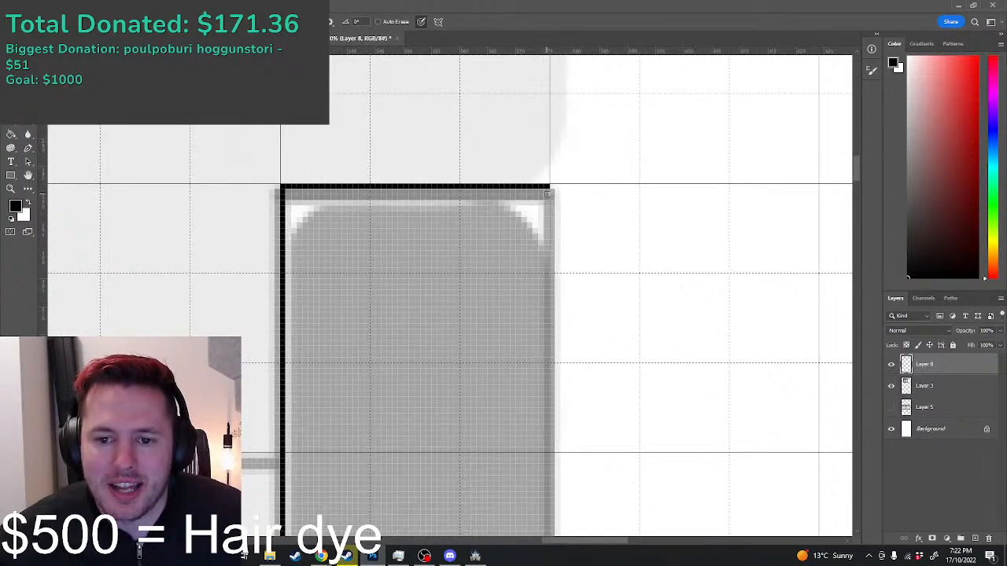
scroll(546, 192, up, 4)
scroll(551, 197, down, 4)
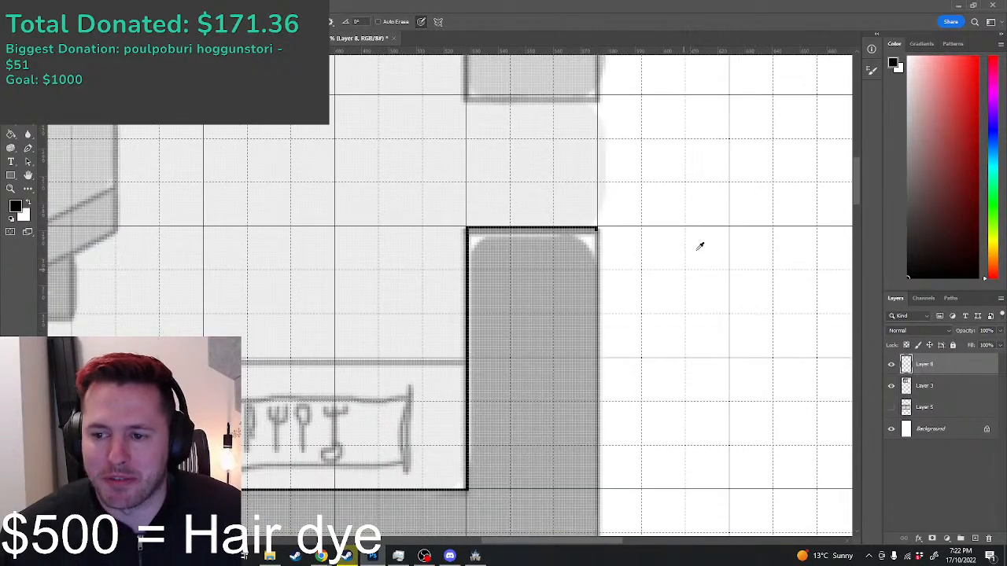
drag(856, 196, 855, 238)
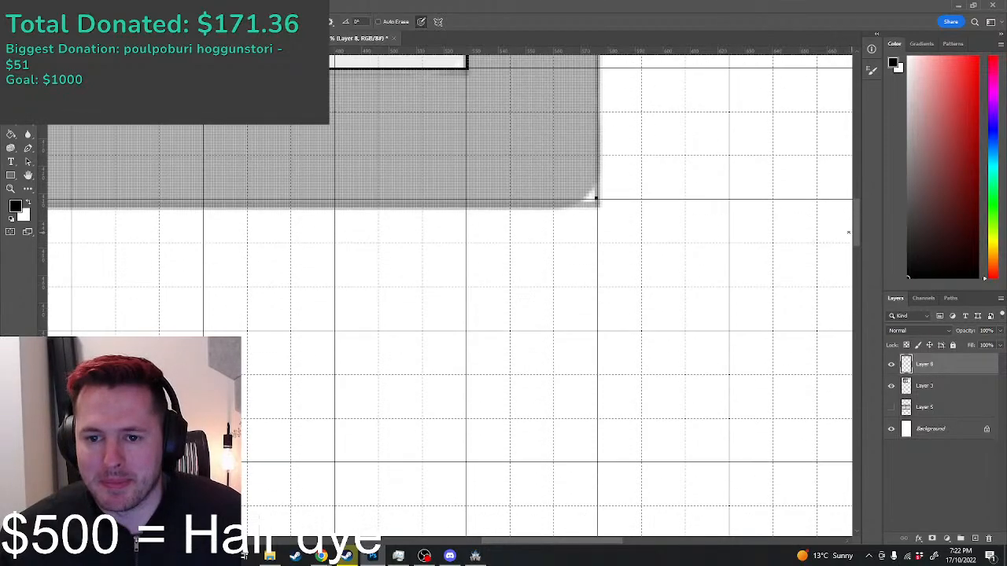
scroll(609, 186, up, 4)
scroll(604, 234, up, 1)
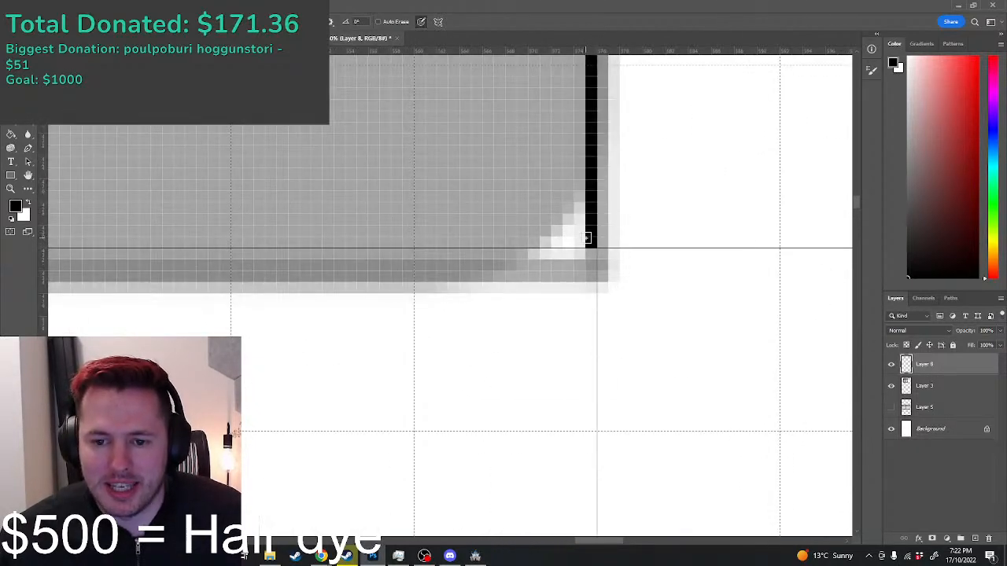
scroll(586, 239, down, 2)
scroll(592, 243, down, 5)
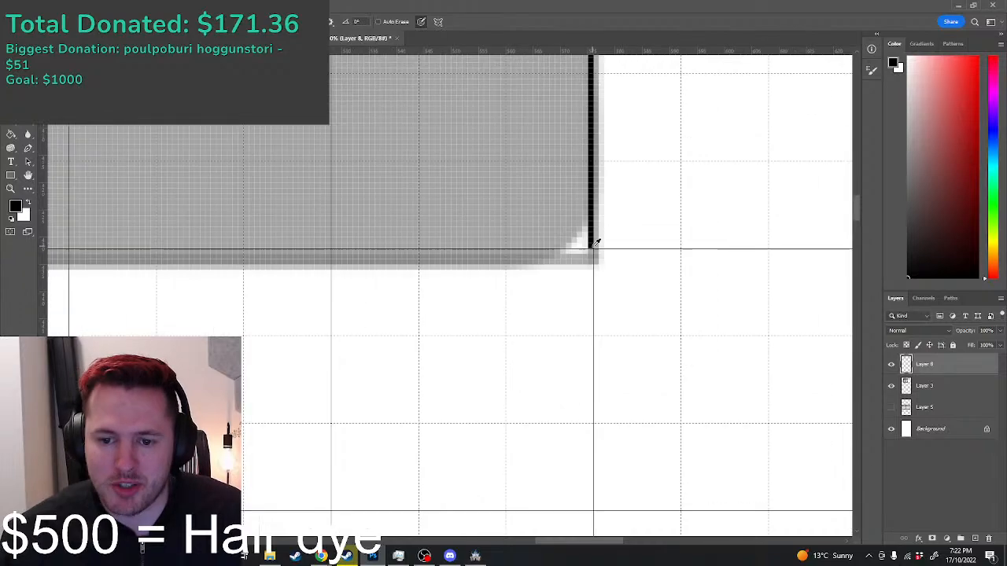
Step: Mark the lower-left outer corner and pencil a straight black line along the room's lower outer edge, undoing a stray stroke
scroll(302, 236, up, 6)
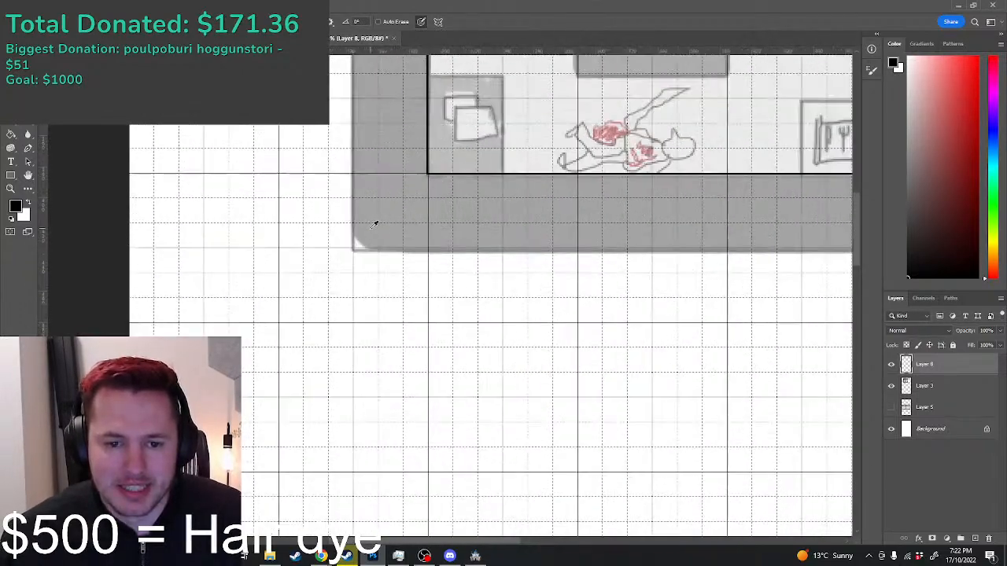
scroll(310, 272, up, 2)
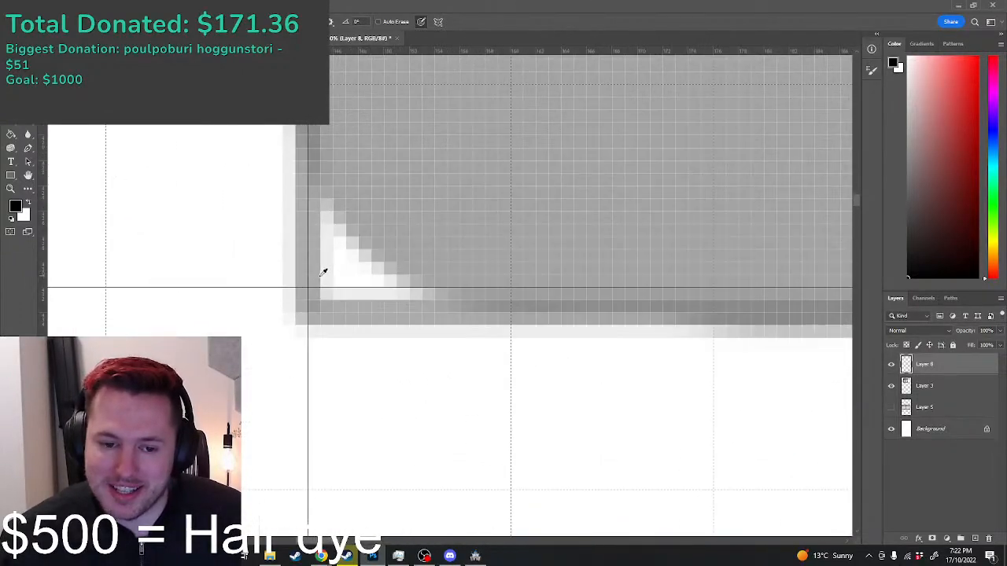
scroll(319, 281, down, 6)
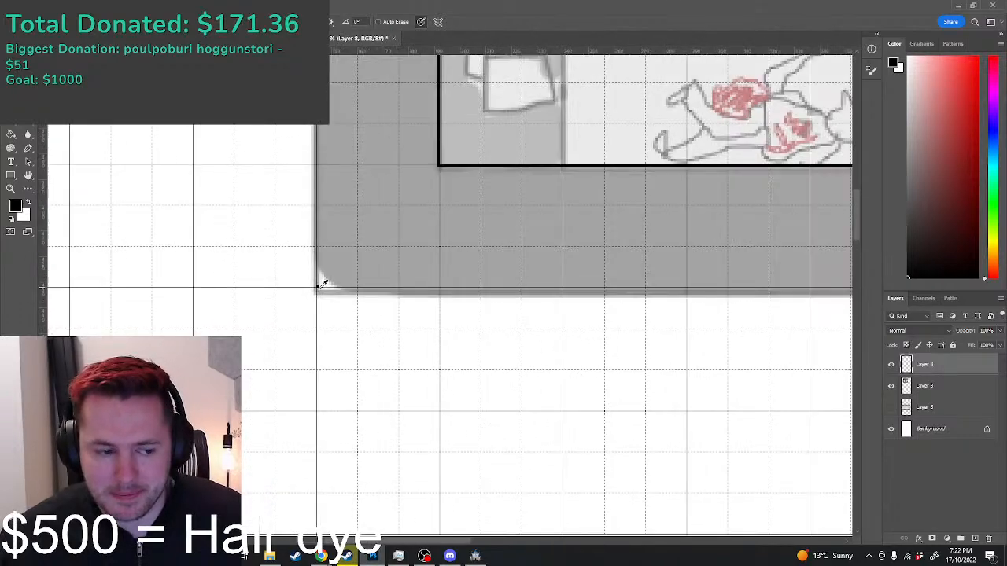
scroll(604, 279, up, 8)
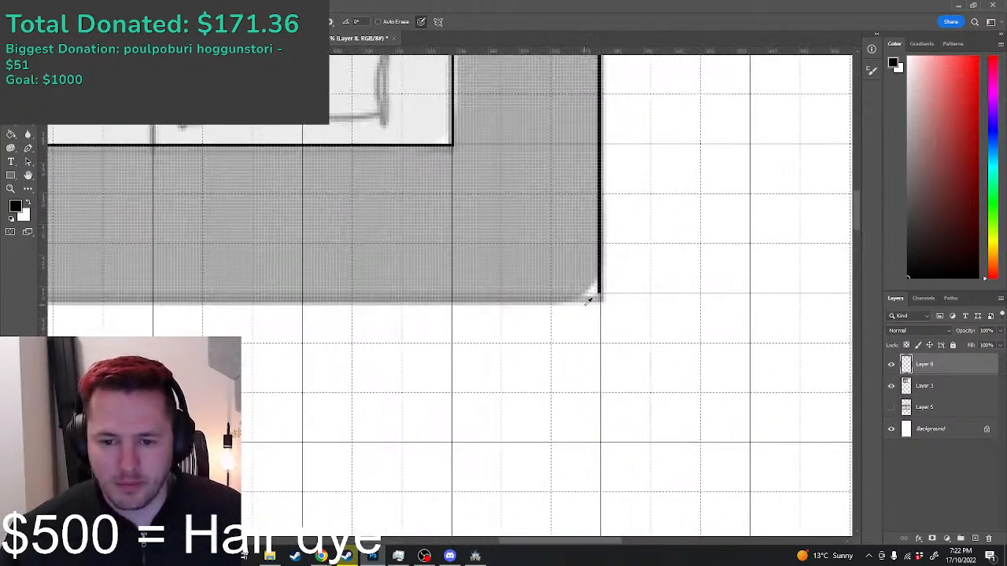
key(ctrl+z)
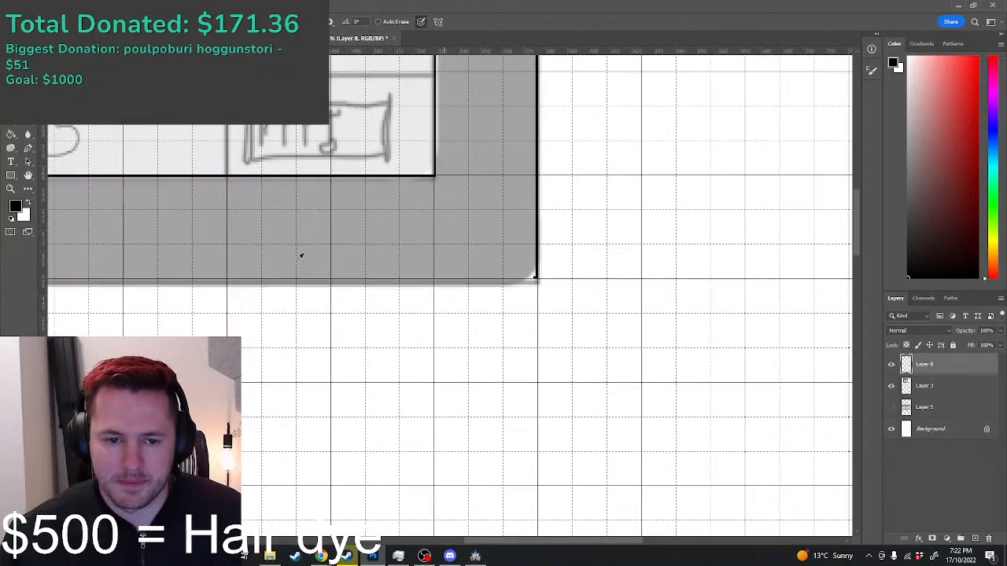
scroll(259, 258, down, 5)
scroll(71, 256, up, 4)
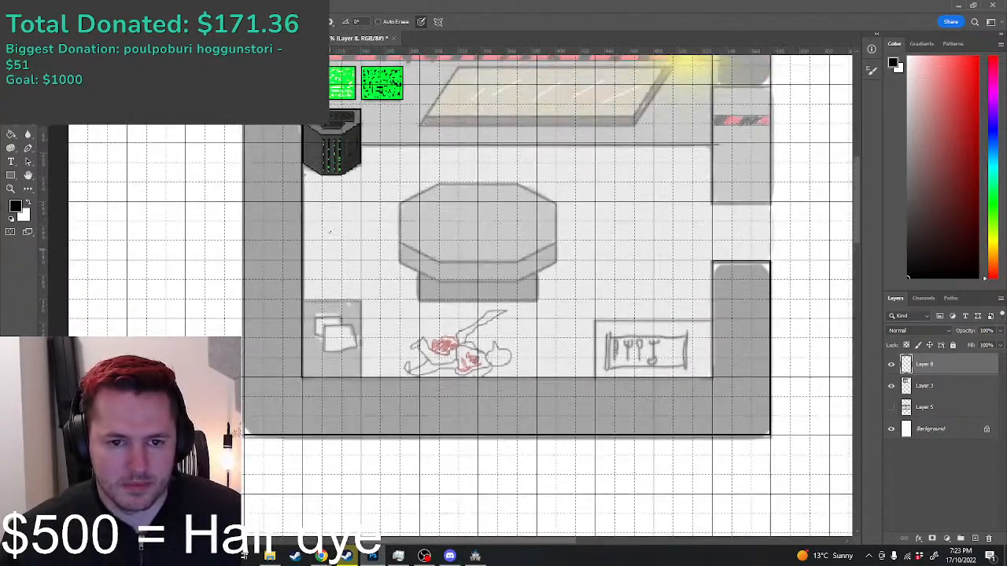
Step: Pencil straight black lines up the room's left outer edge and across its upper outer edge to the upper-right corner
scroll(239, 127, up, 6)
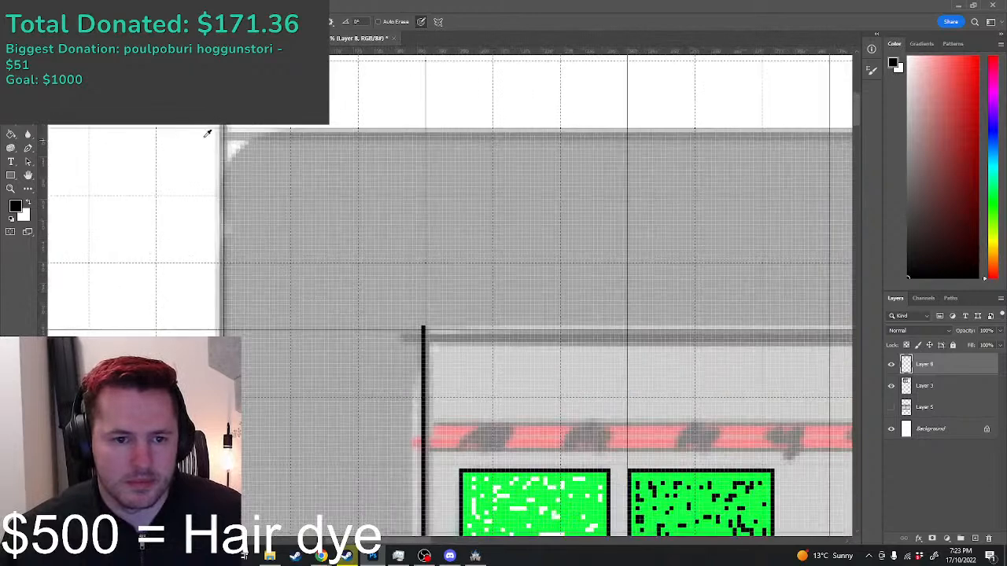
scroll(239, 127, down, 2)
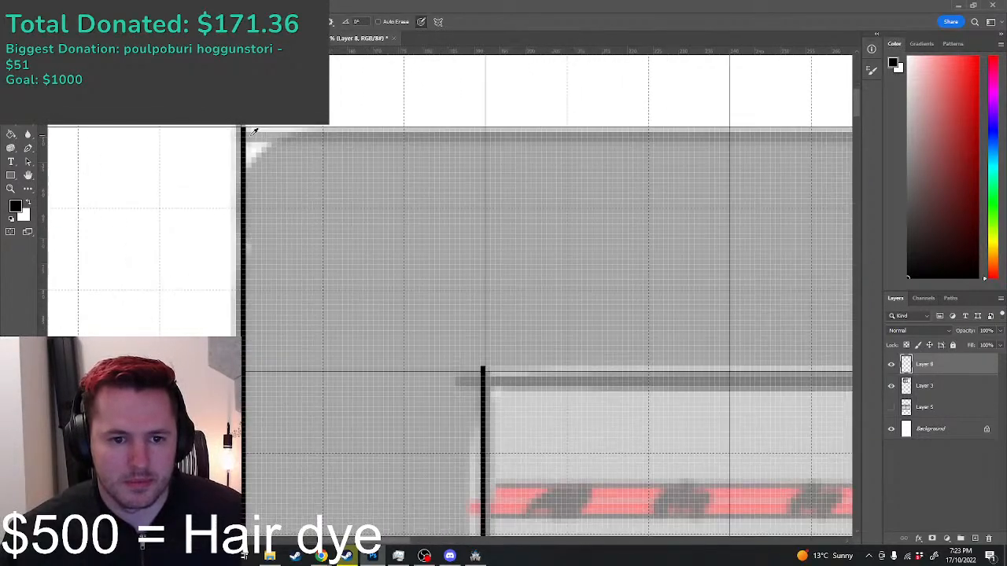
scroll(246, 128, down, 4)
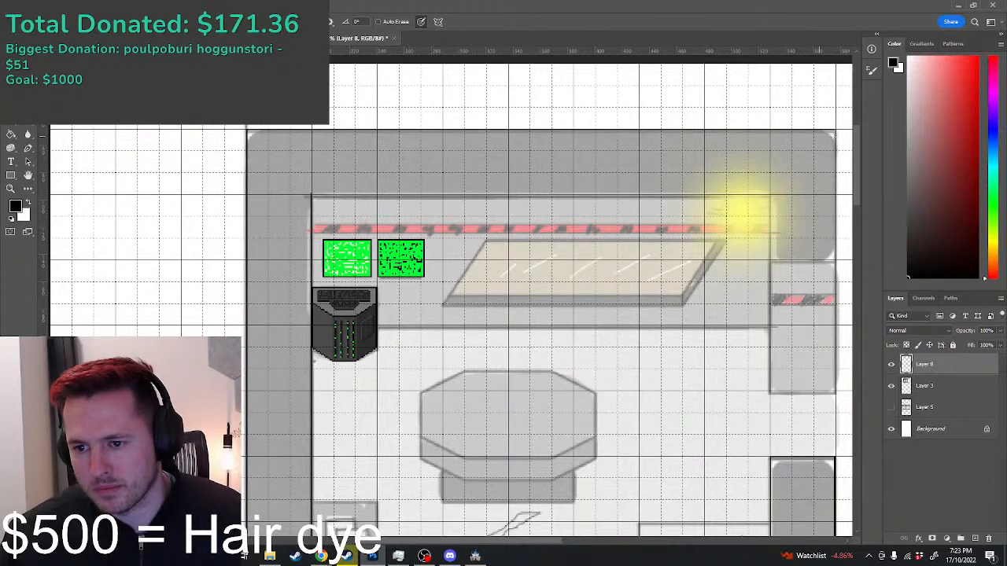
scroll(833, 136, up, 5)
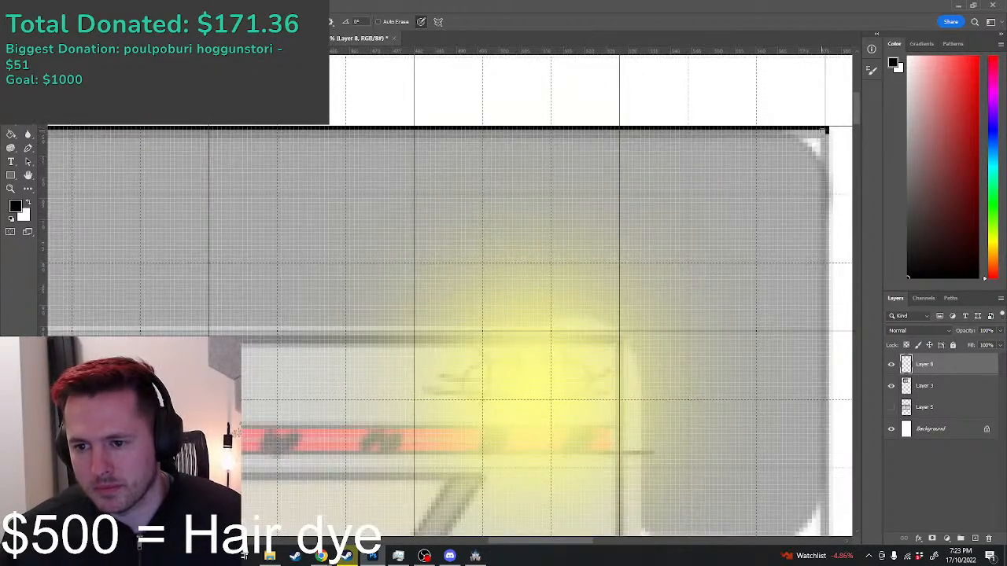
scroll(824, 130, down, 6)
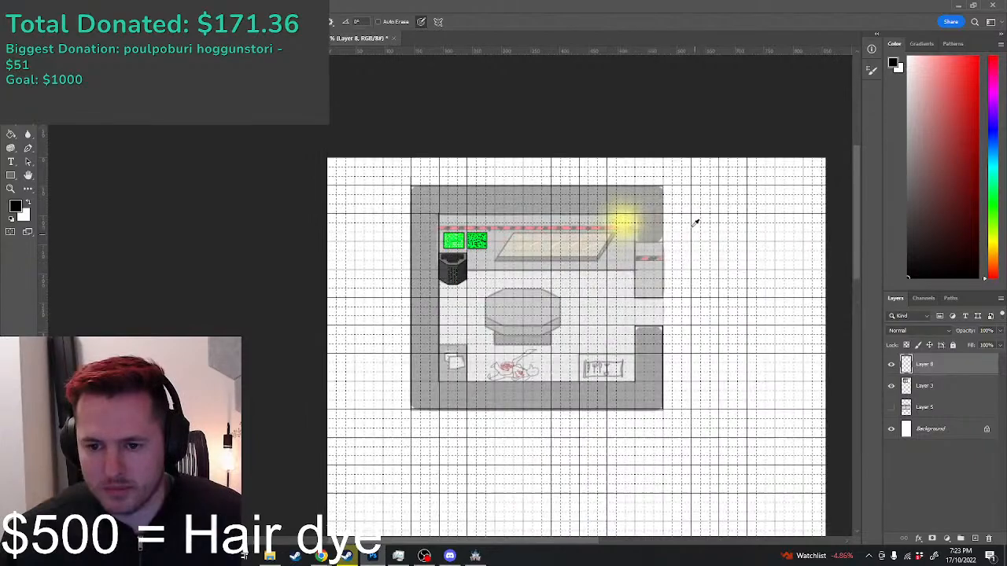
Step: Outline the upper-right wall section with black lines down its outer edge and along its lower end back to the inner wall
scroll(667, 210, up, 4)
scroll(657, 146, up, 4)
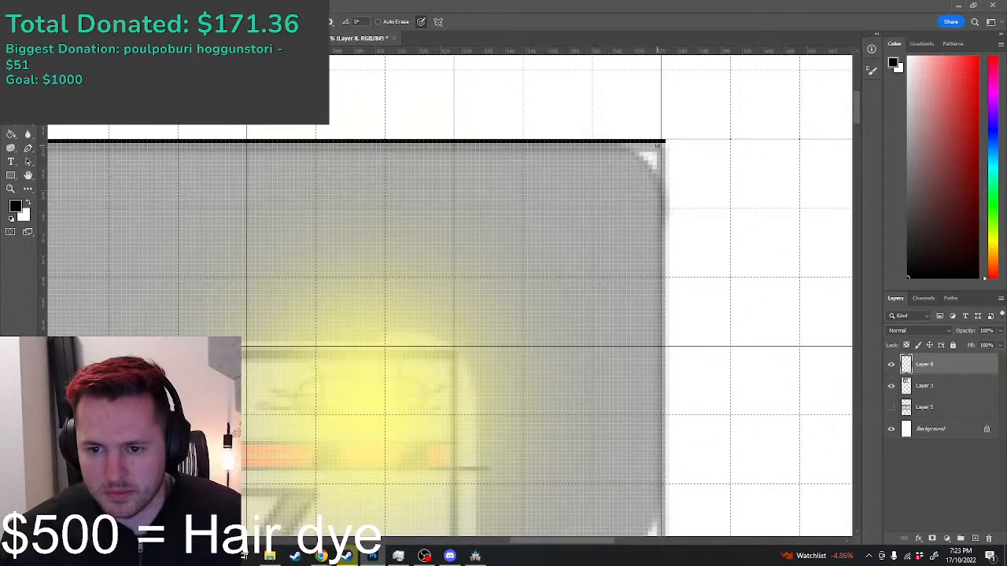
scroll(658, 146, up, 2)
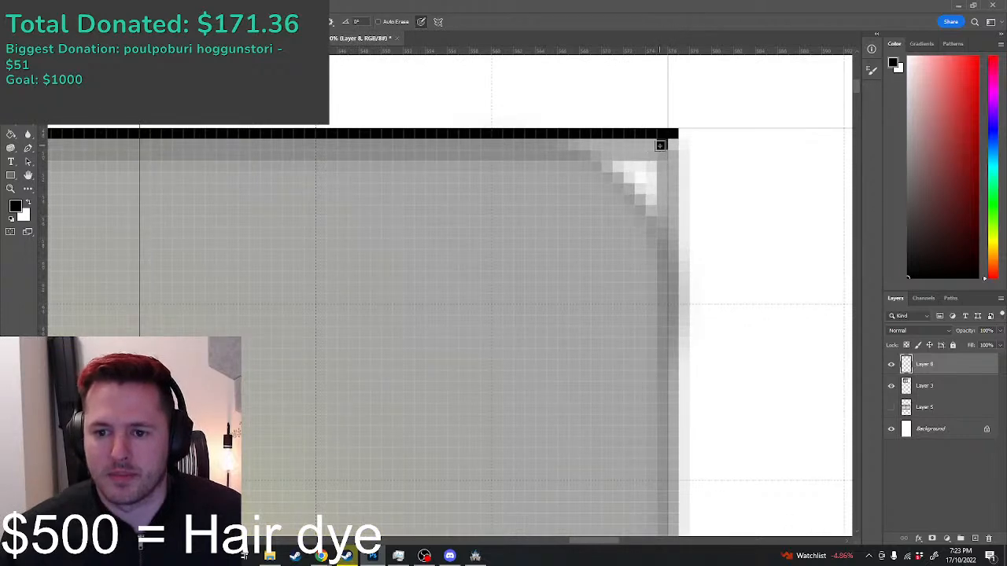
scroll(658, 303, down, 4)
scroll(659, 315, down, 4)
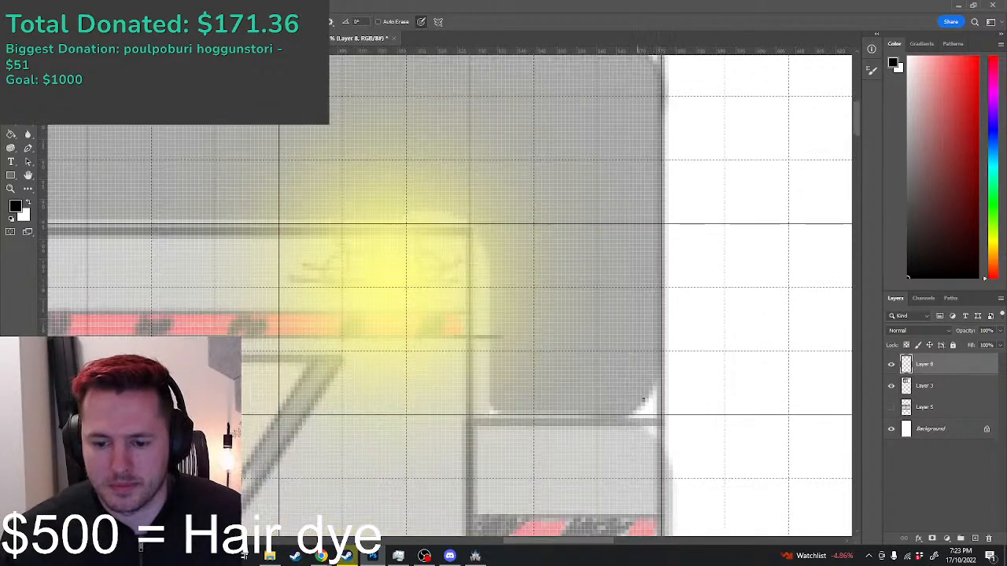
scroll(645, 373, up, 1)
scroll(645, 373, up, 3)
shift+click(653, 336)
drag(653, 336, 171, 336)
scroll(177, 326, down, 4)
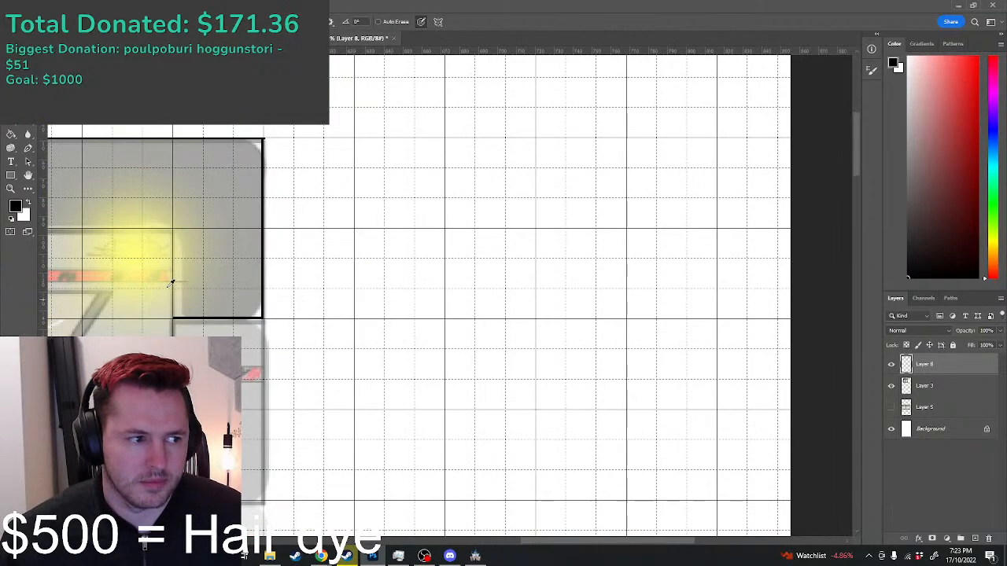
Step: Pencil a straight black line down the inner edge of the upper-right wall section, undoing a stray horizontal stroke
scroll(236, 267, up, 3)
shift+click(231, 278)
drag(231, 278, 191, 278)
key(ctrl+z)
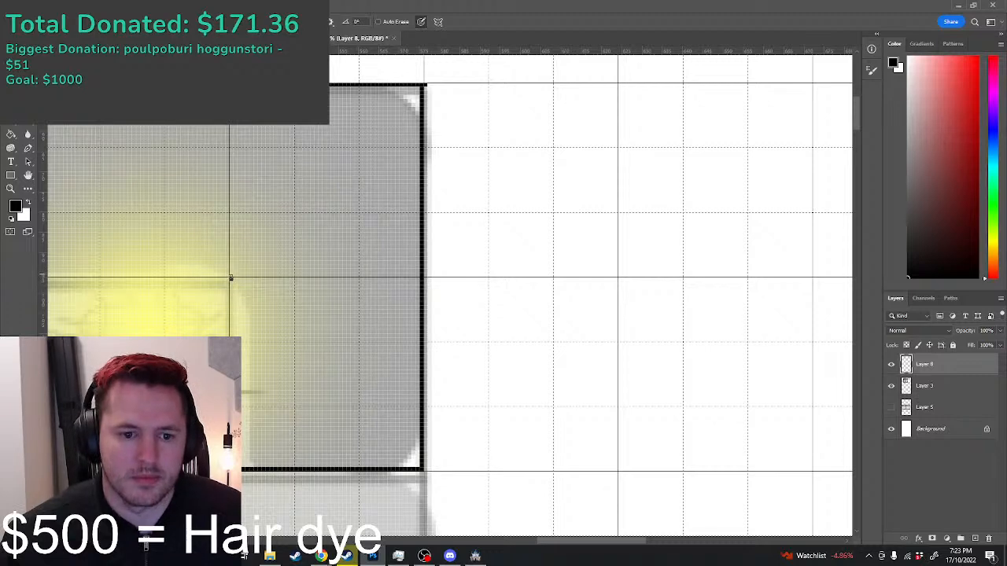
drag(231, 278, 232, 466)
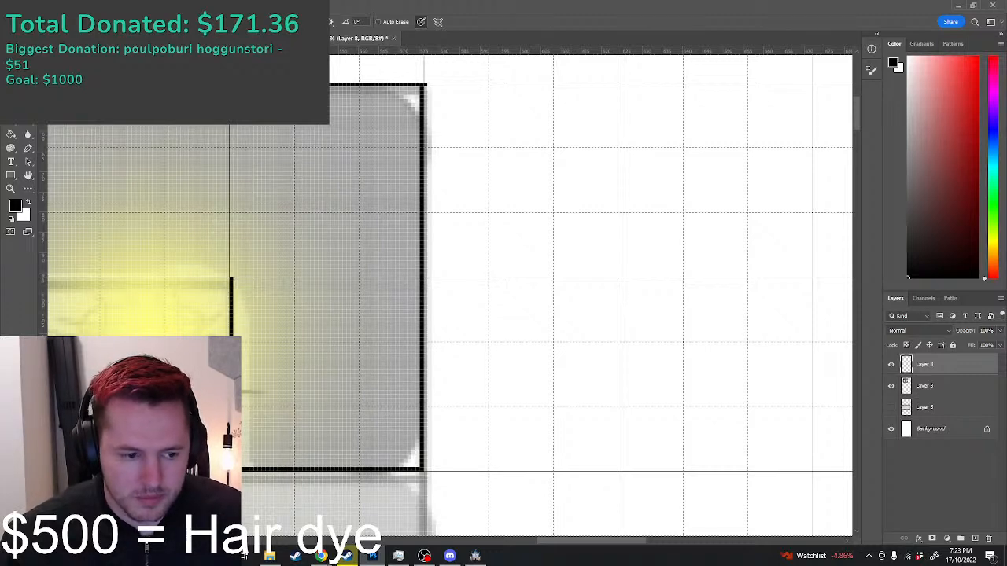
Step: Pencil a straight black line along the upper wall's inner edge, from the upper-right inner corner to the upper-left one
scroll(165, 307, up, 3)
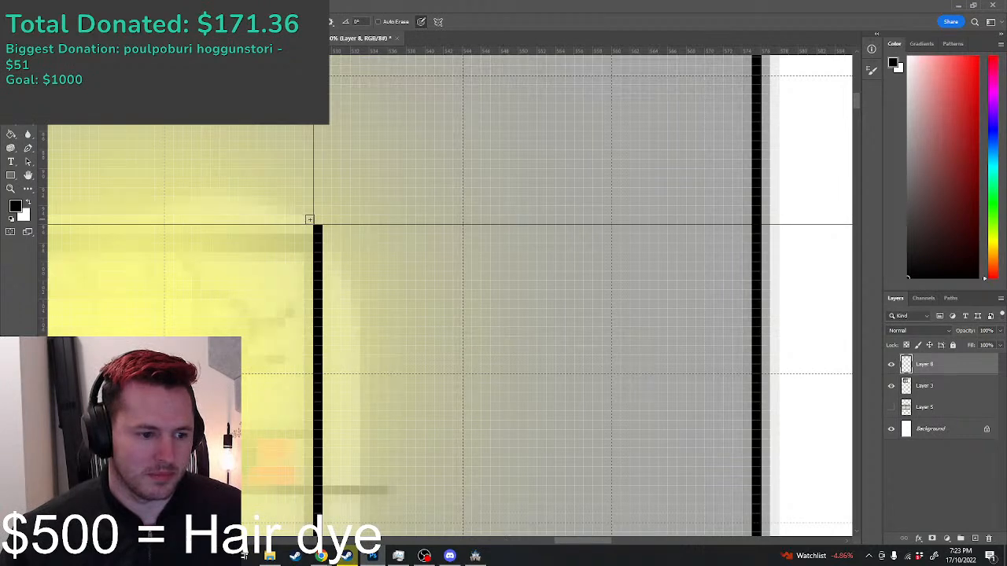
drag(565, 541, 352, 507)
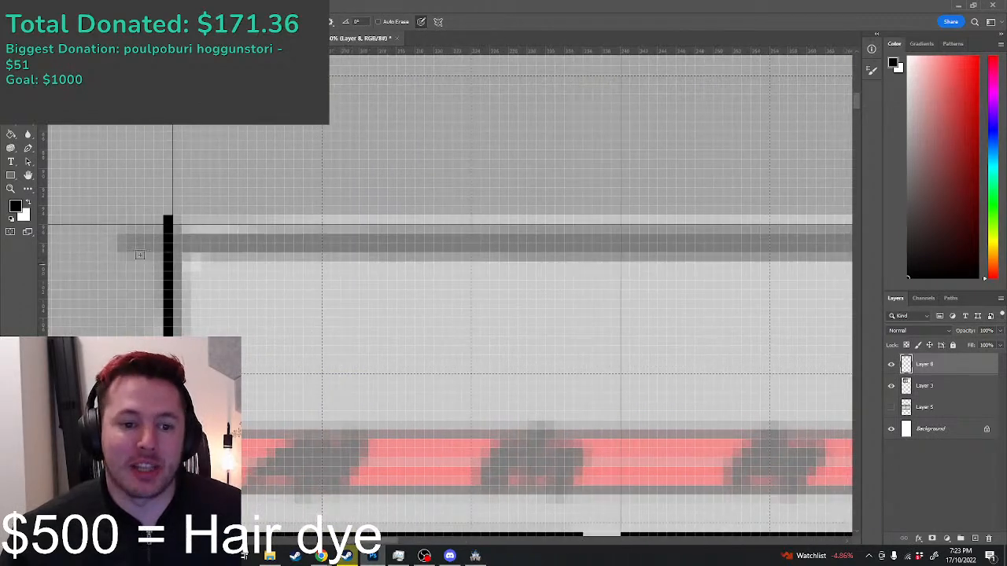
shift+click(174, 217)
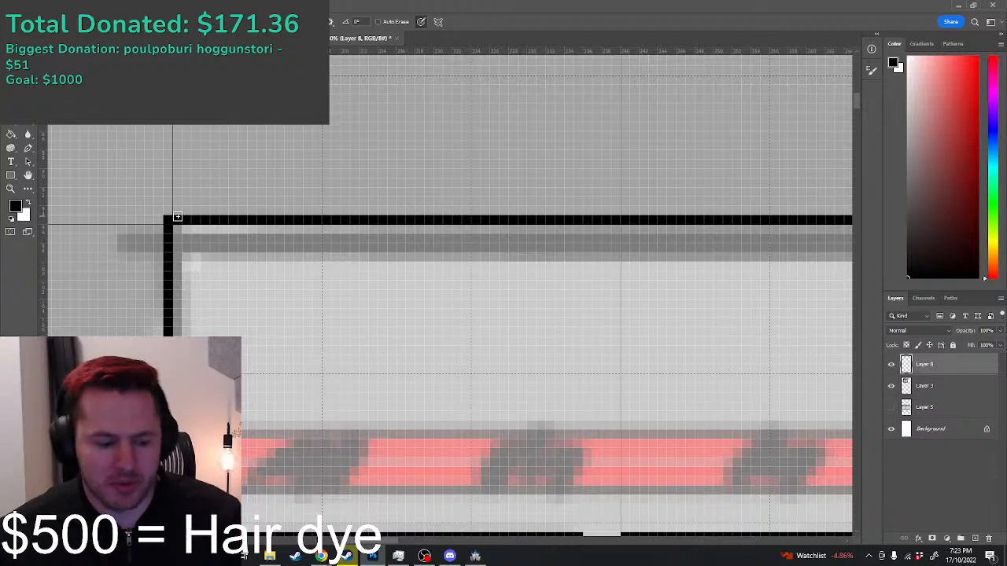
Step: Fill the outlined room walls with black using the Paint Bucket
scroll(472, 278, down, 1)
scroll(473, 278, down, 4)
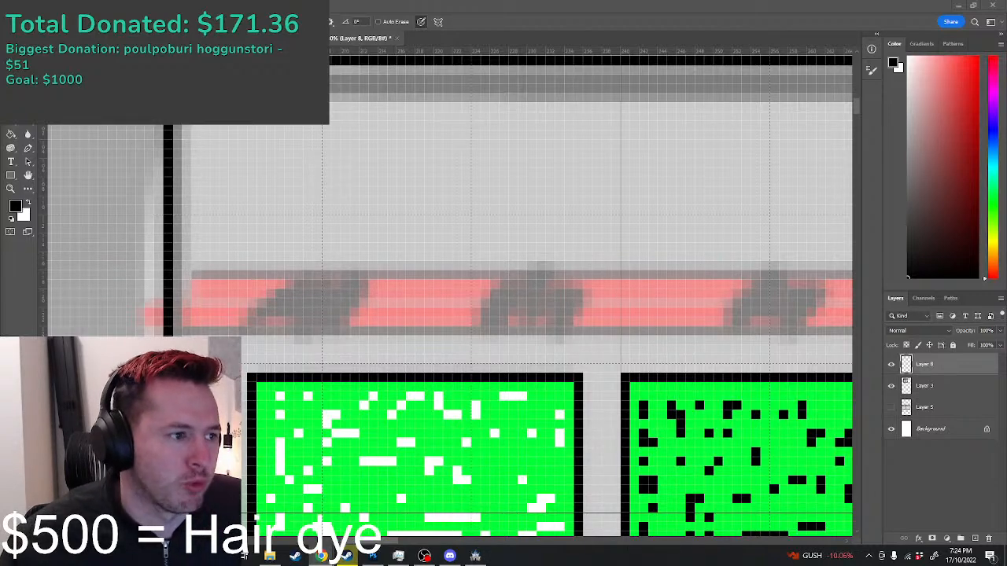
scroll(226, 128, down, 8)
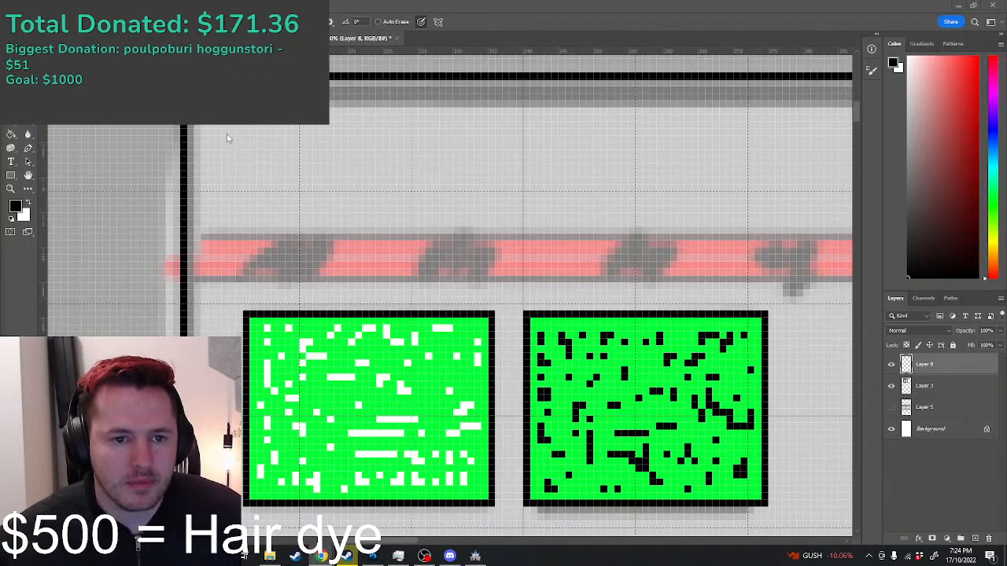
scroll(236, 264, down, 3)
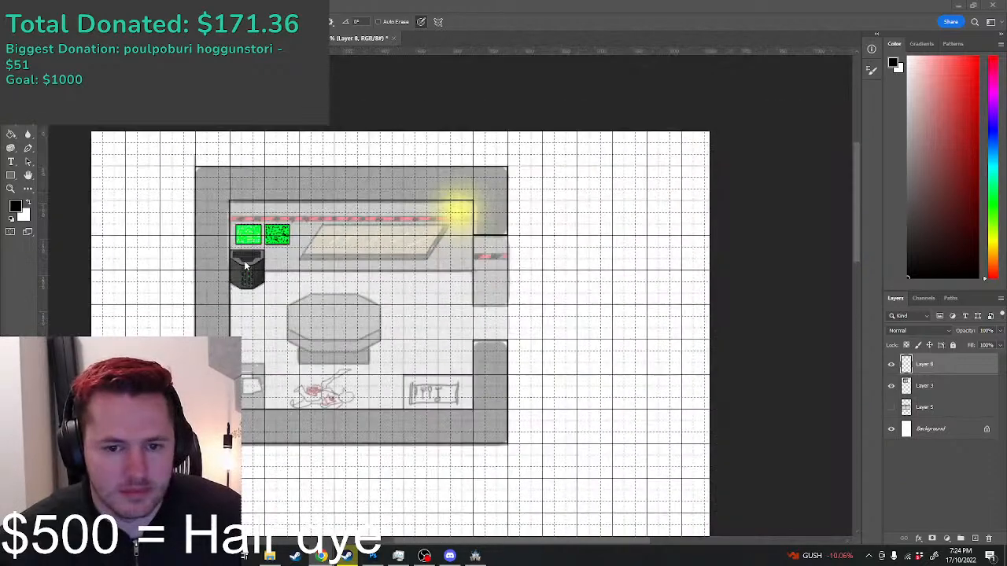
click(11, 134)
click(236, 195)
Step: Pencil a straight black line down the inner edge of the grey right wall panel above the doorway, undoing the first attempt
scroll(533, 263, up, 3)
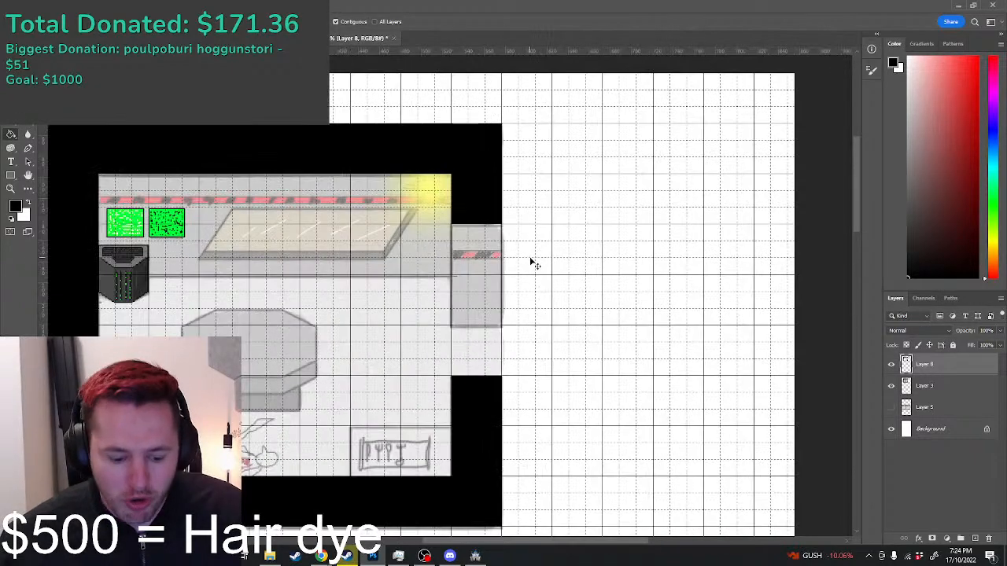
scroll(472, 257, up, 2)
key(b)
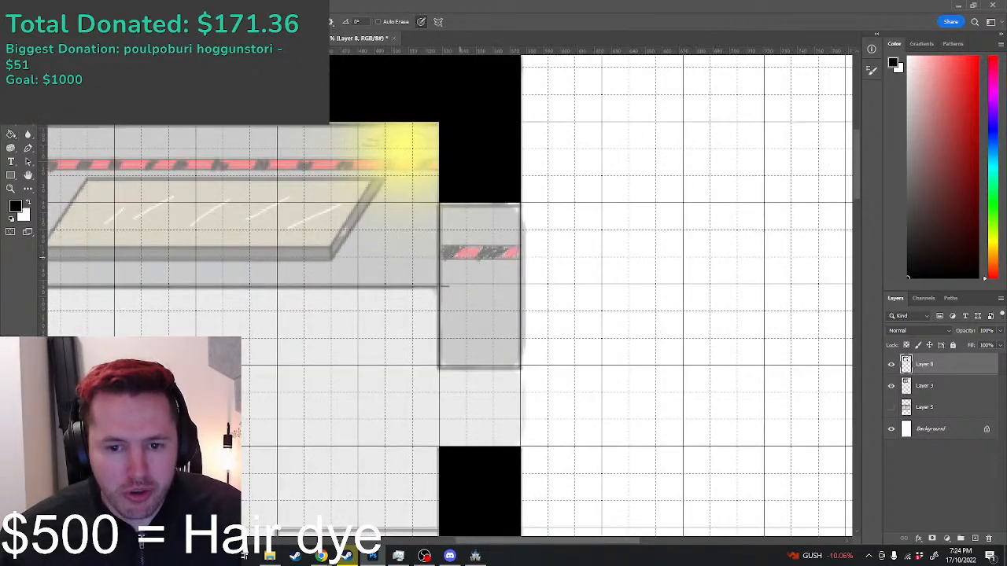
scroll(434, 198, up, 2)
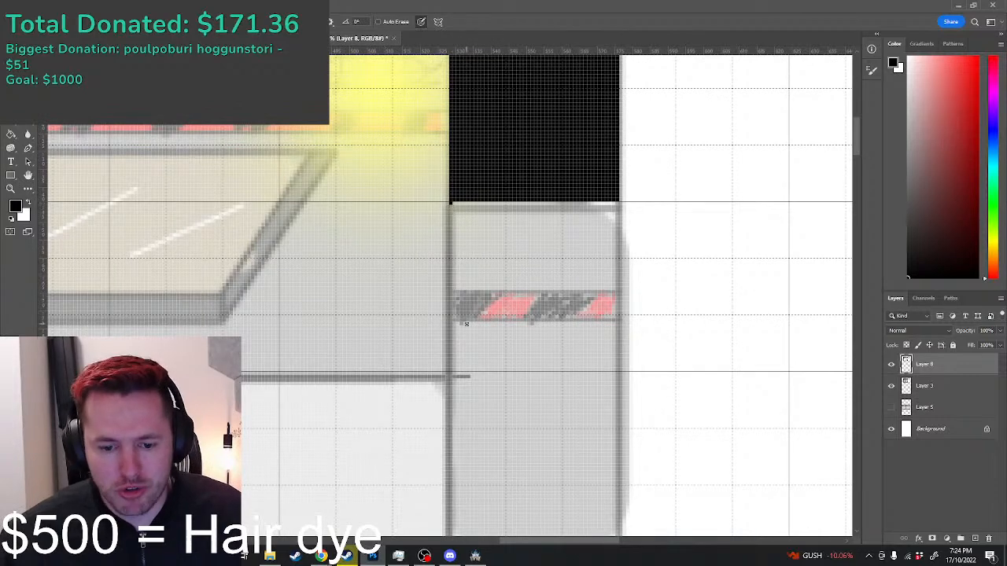
scroll(468, 329, down, 3)
scroll(447, 426, up, 4)
shift+click(457, 372)
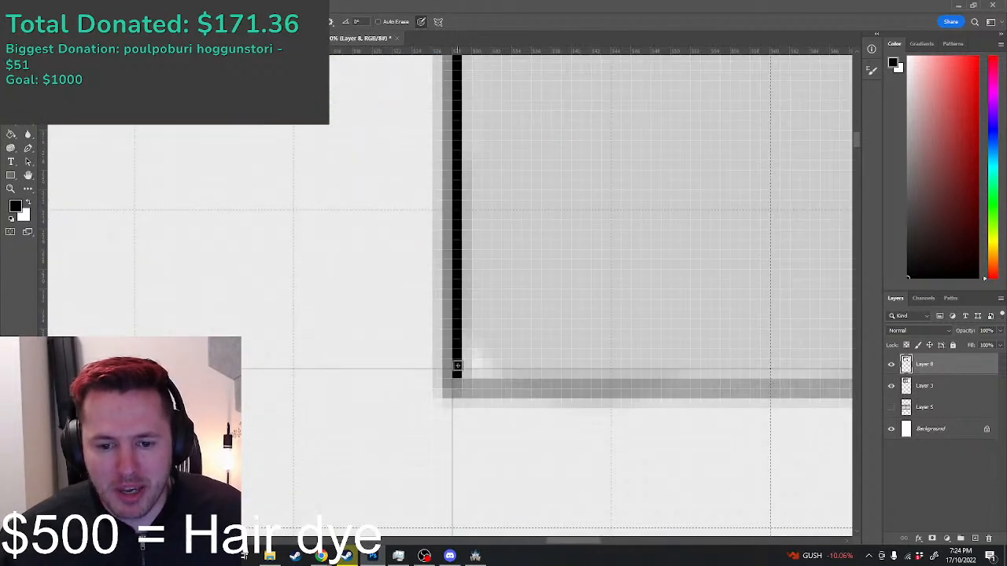
key(ctrl+z)
scroll(457, 366, down, 2)
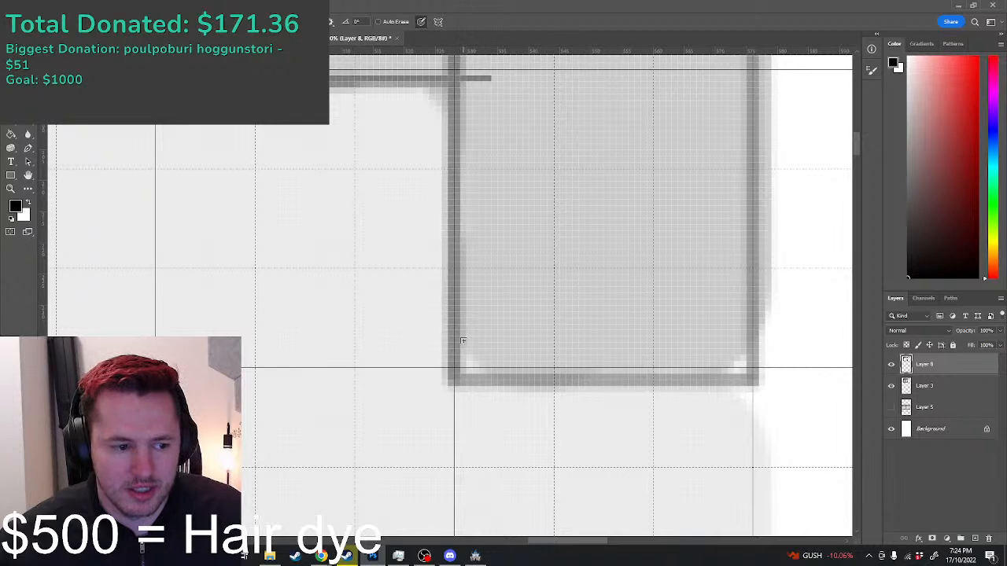
scroll(462, 339, up, 2)
scroll(468, 311, up, 1)
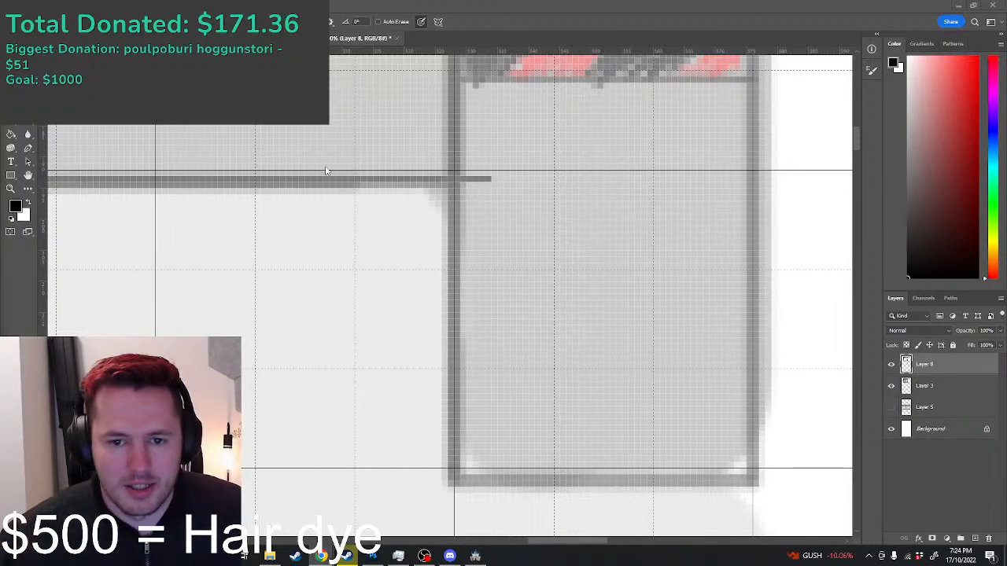
scroll(498, 318, up, 3)
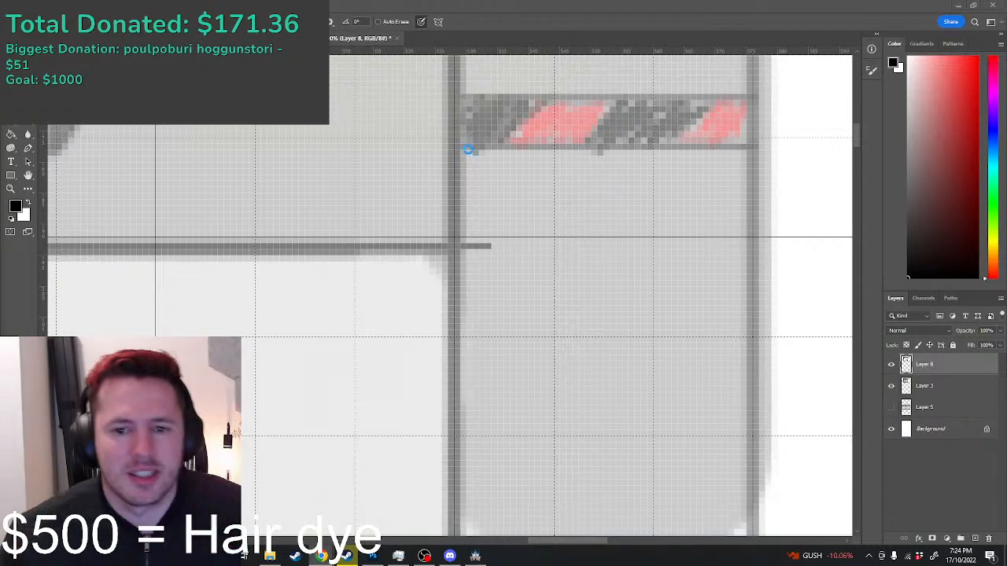
scroll(468, 174, up, 7)
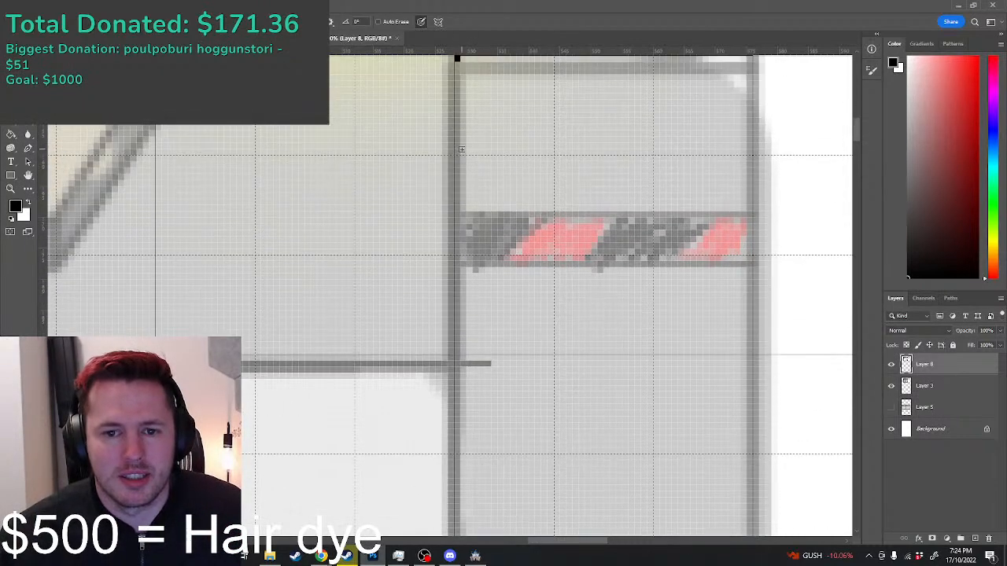
scroll(470, 196, down, 9)
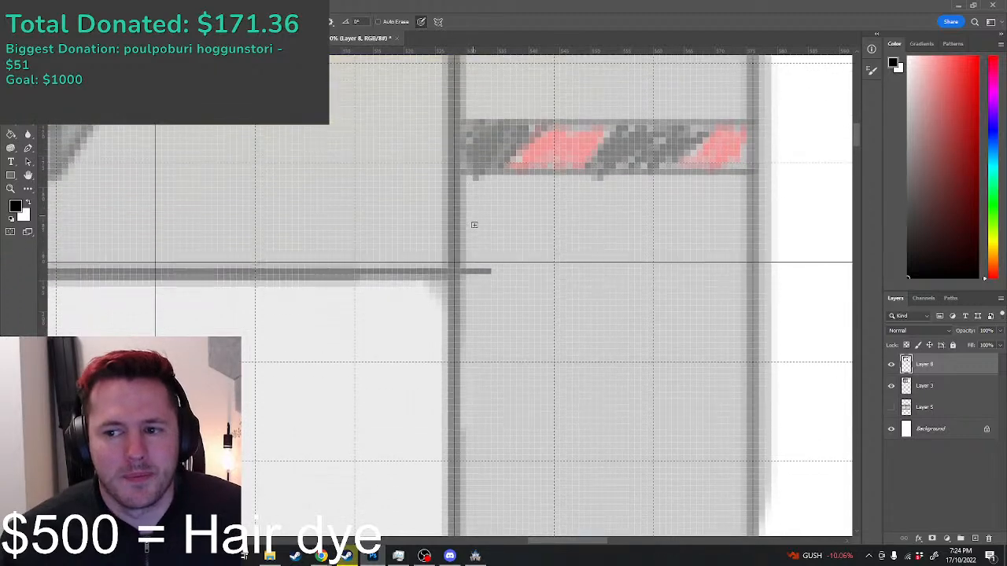
scroll(472, 194, down, 4)
scroll(469, 400, up, 4)
shift+click(439, 391)
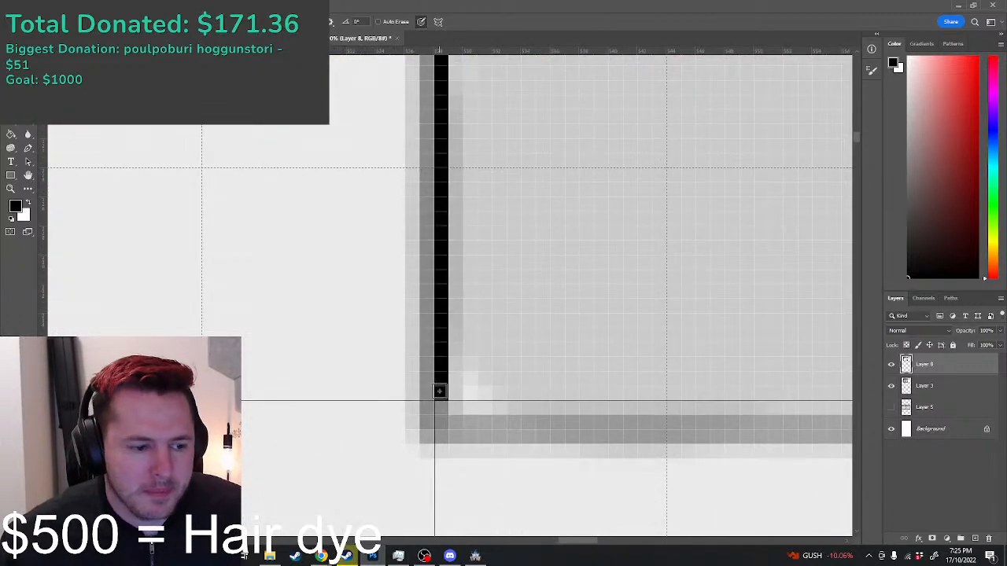
Step: Complete the grey right wall panel's outline with straight black lines along its lower edge and up its outer edge
scroll(439, 391, down, 5)
scroll(621, 415, up, 3)
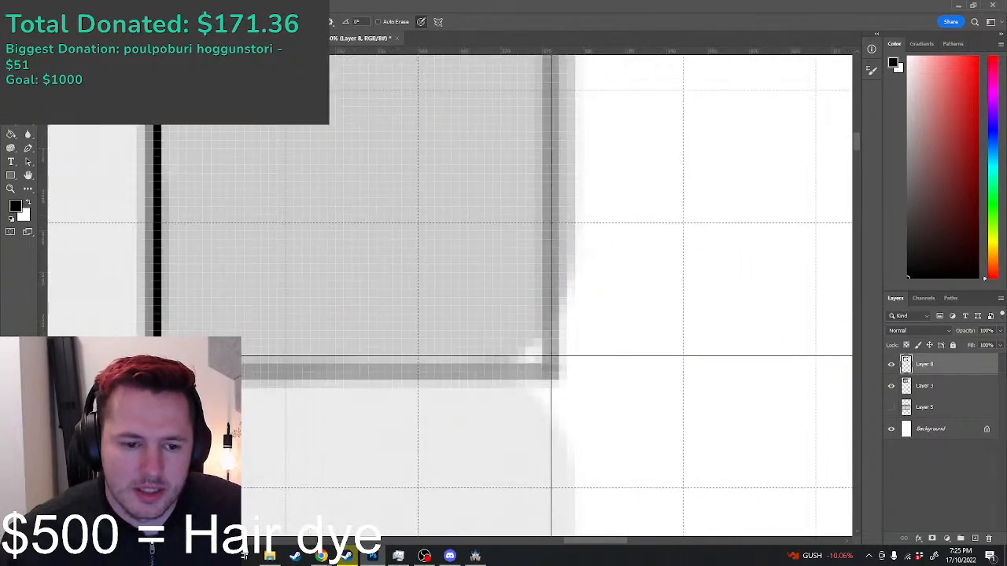
drag(236, 351, 544, 349)
scroll(544, 351, down, 5)
scroll(544, 350, up, 2)
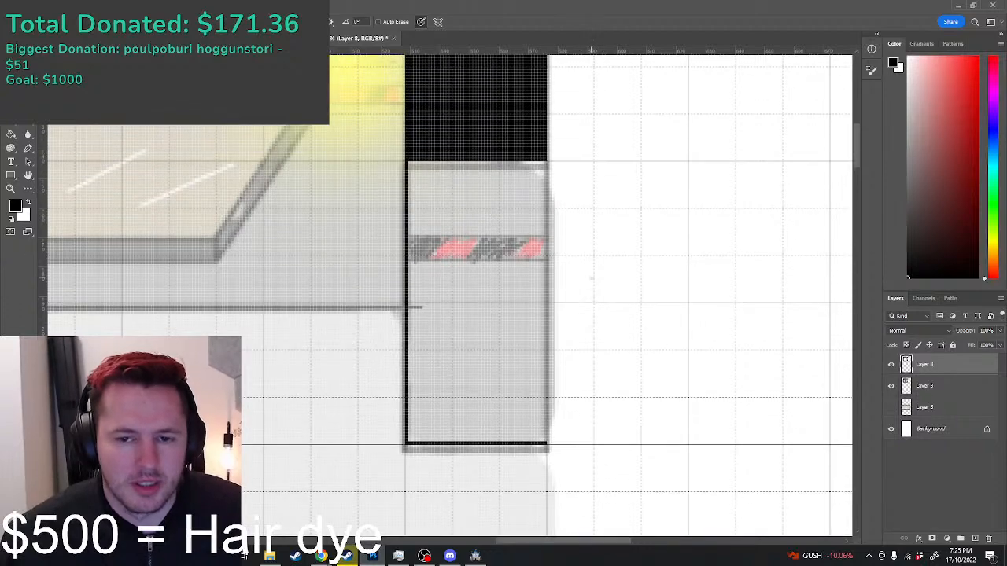
scroll(544, 161, up, 4)
shift+click(544, 161)
scroll(515, 213, down, 4)
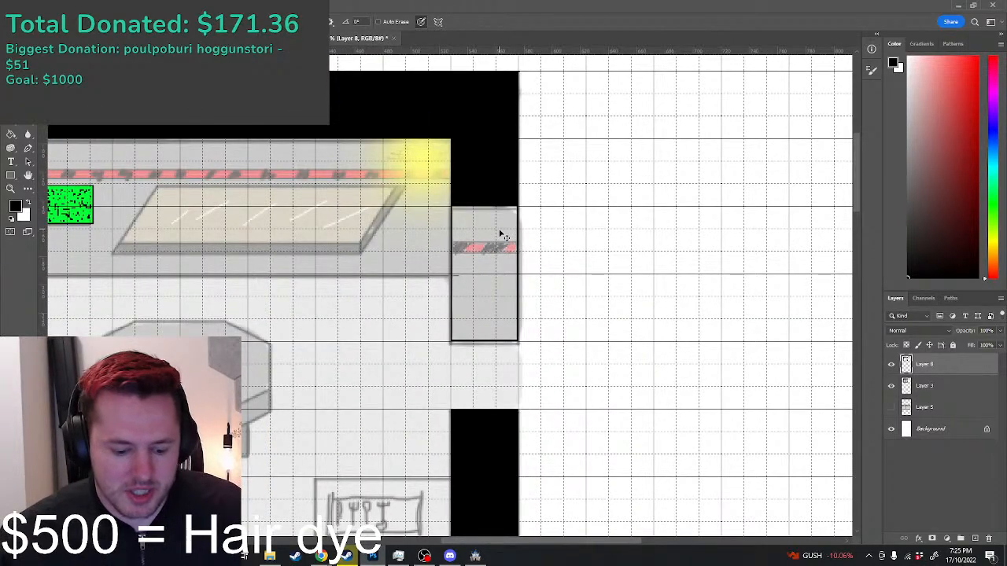
Step: Pencil straight black lines along the upper and lower edges of the hazard stripe on the right wall panel
key(ctrl+apostrophe)
scroll(502, 234, down, 4)
scroll(511, 228, up, 5)
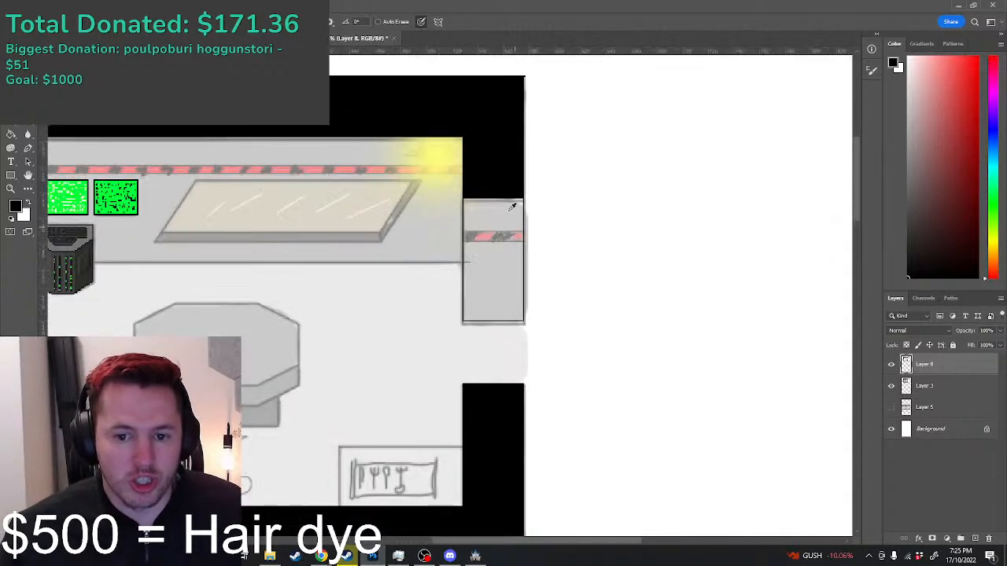
scroll(512, 208, up, 5)
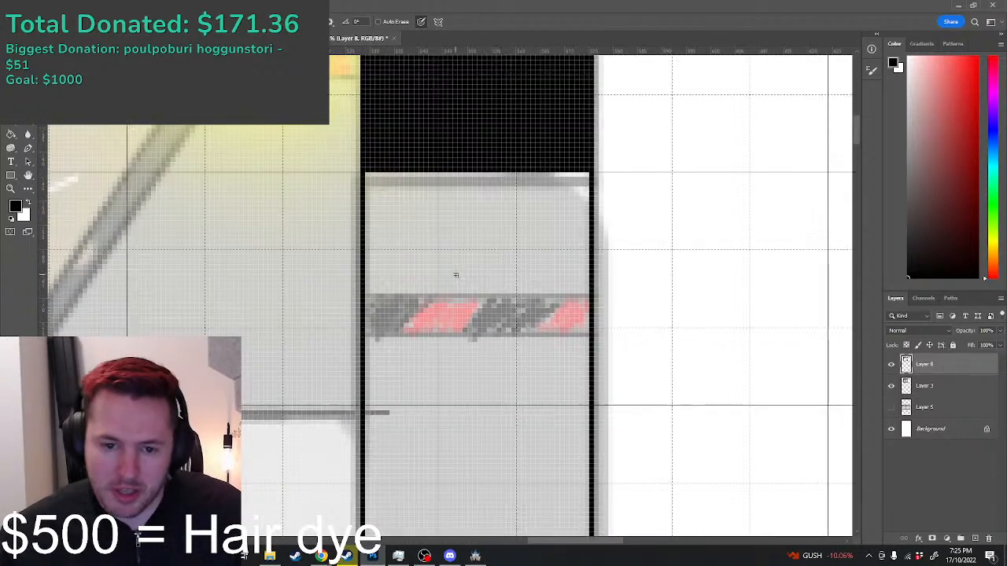
scroll(378, 292, up, 2)
drag(360, 295, 712, 295)
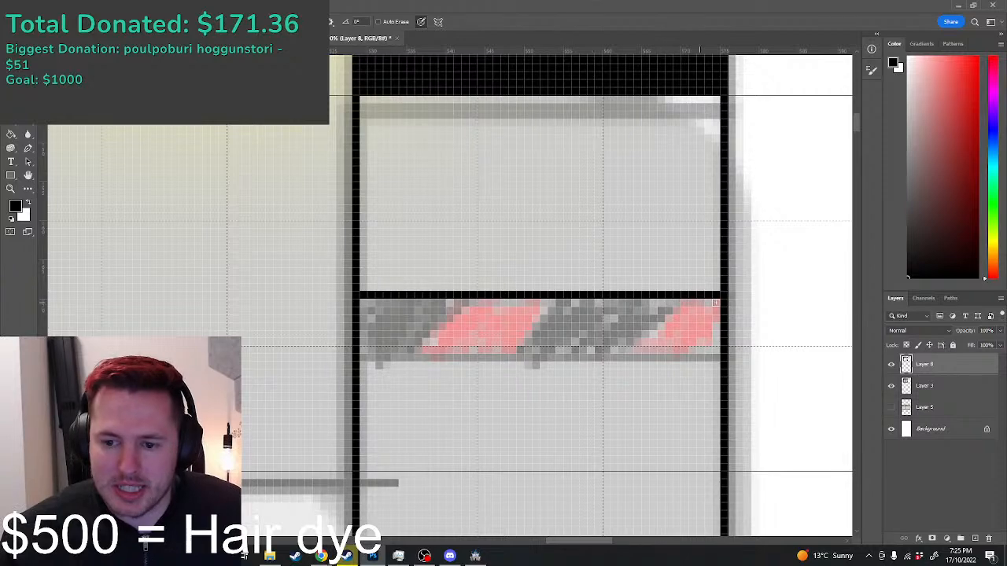
drag(716, 358, 360, 358)
Step: Pencil straight black lines along the upper and lower edges of the long hazard stripe across the room's back wall
scroll(263, 324, down, 1)
scroll(263, 324, down, 5)
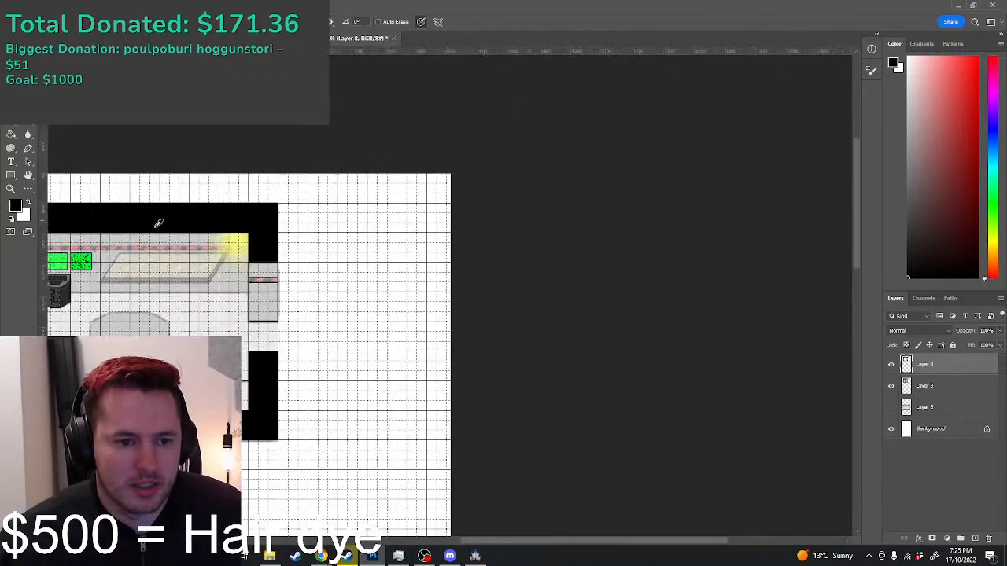
scroll(254, 234, up, 3)
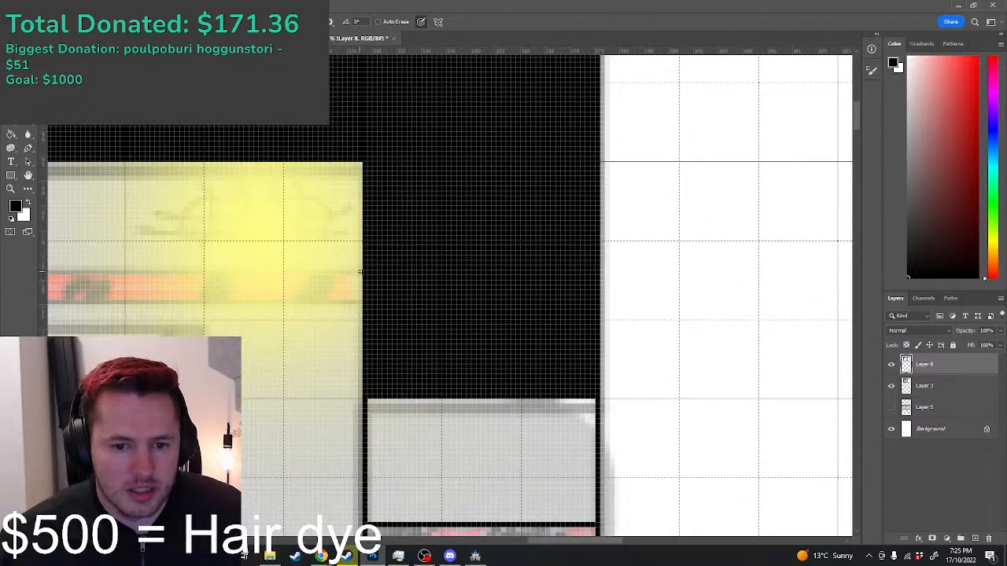
scroll(120, 268, left, 6)
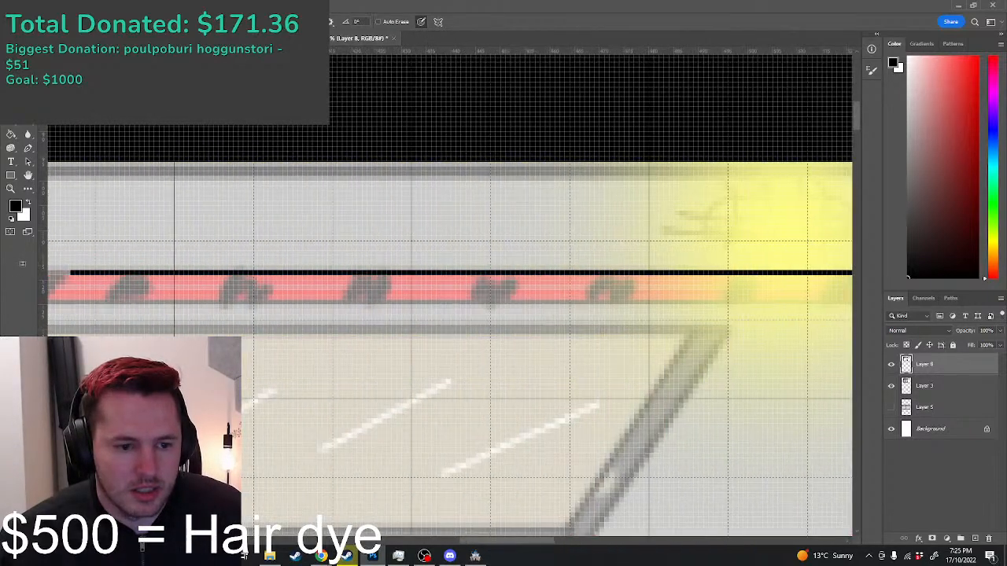
scroll(44, 266, left, 6)
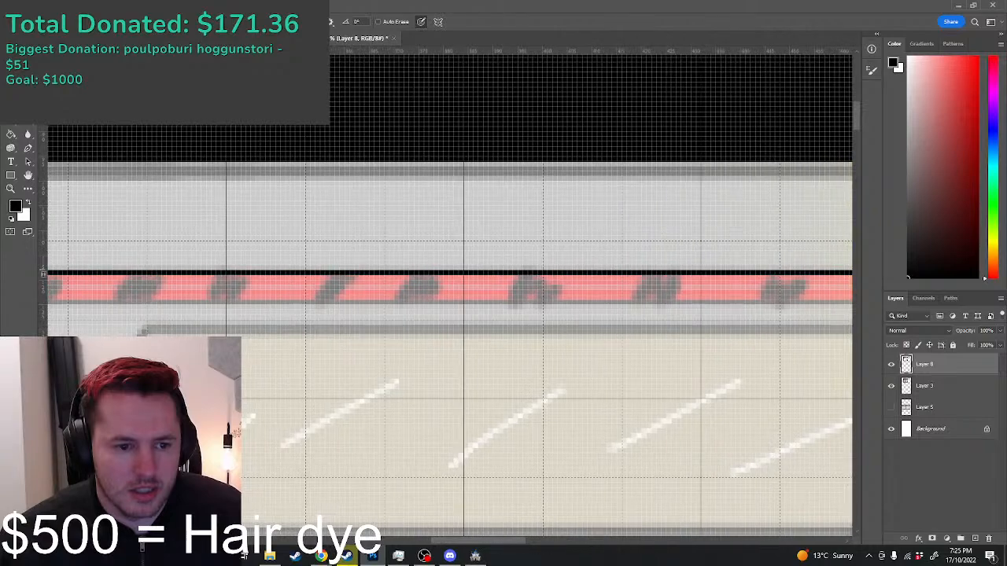
scroll(46, 275, left, 6)
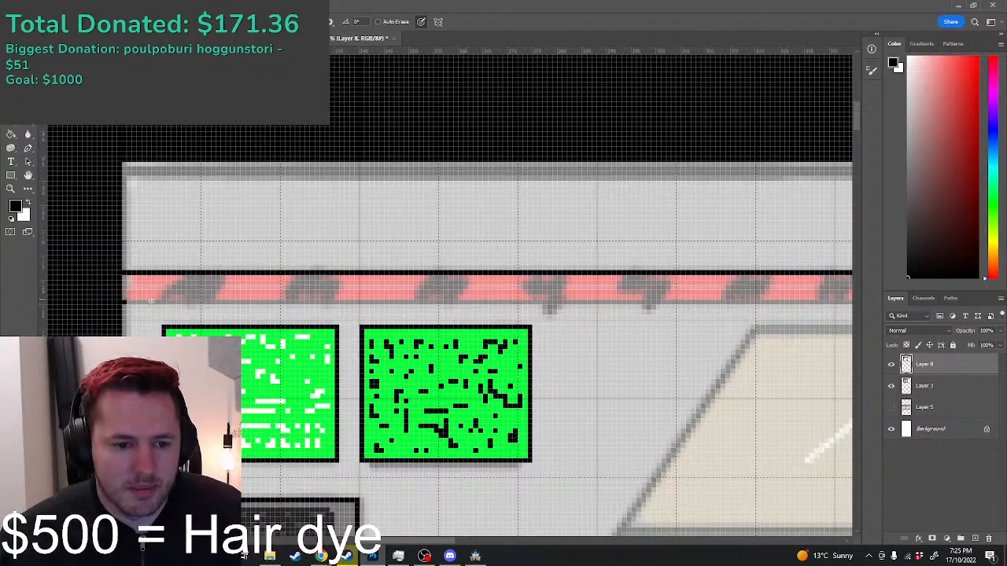
scroll(834, 318, right, 8)
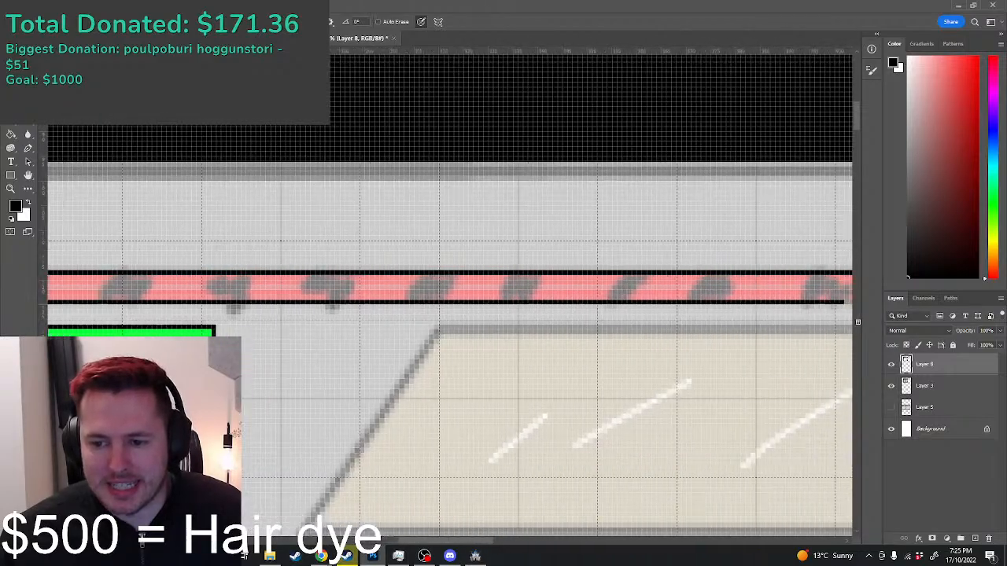
scroll(833, 318, right, 10)
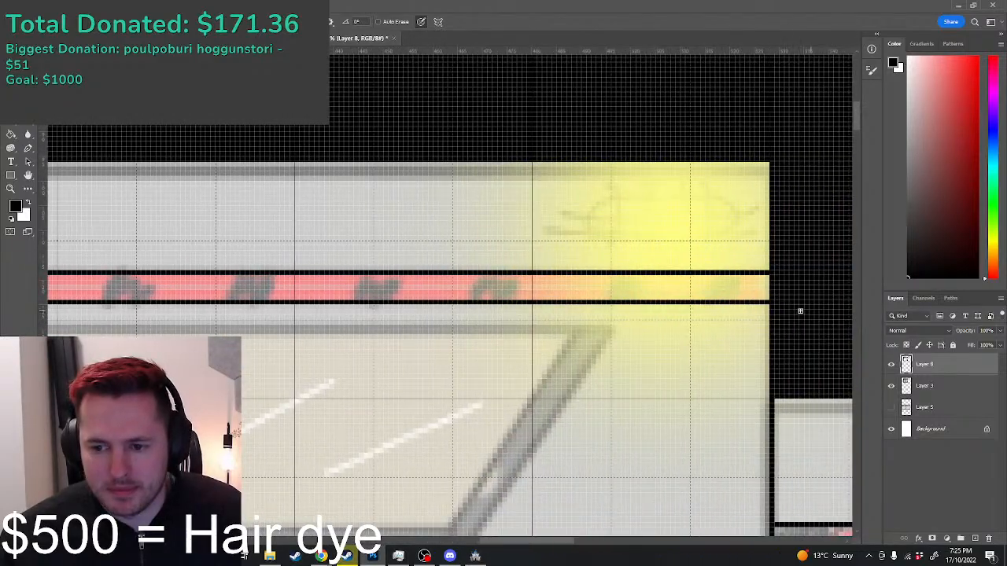
Step: Pencil a straight black line along the back wall's base, from the right wall to the computer tower, undoing misplaced strokes
scroll(755, 330, down, 3)
scroll(749, 336, up, 5)
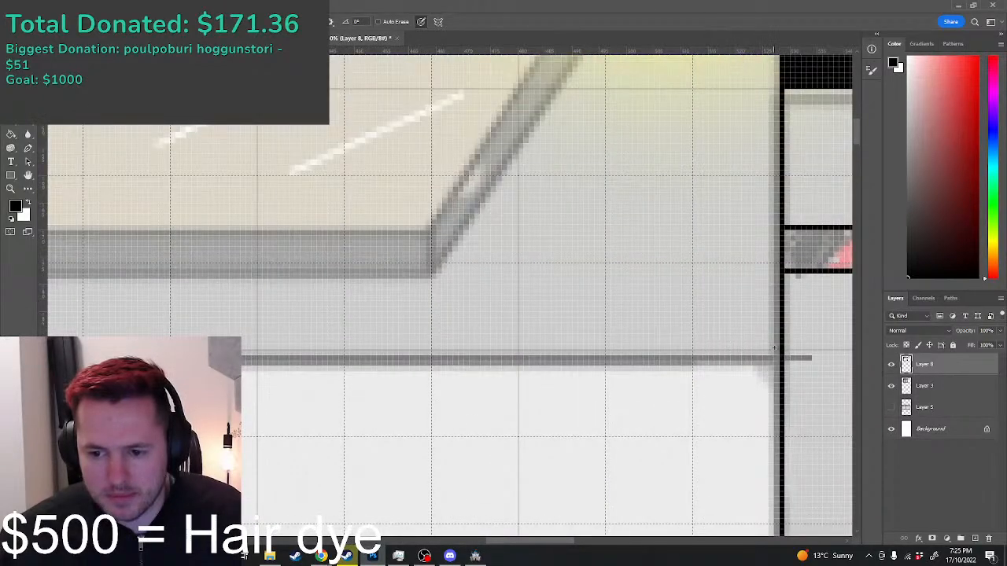
scroll(777, 347, up, 3)
mouse_move(775, 346)
mouse_down()
mouse_move(47, 327)
mouse_move(40, 339)
mouse_move(65, 327)
mouse_up()
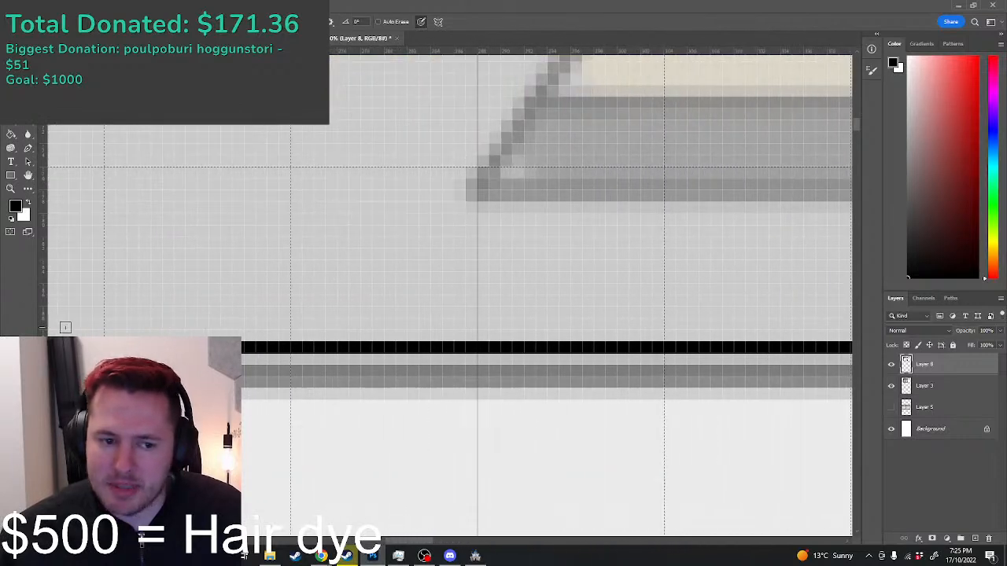
mouse_move(425, 541)
mouse_down()
mouse_move(386, 540)
mouse_move(397, 526)
mouse_up()
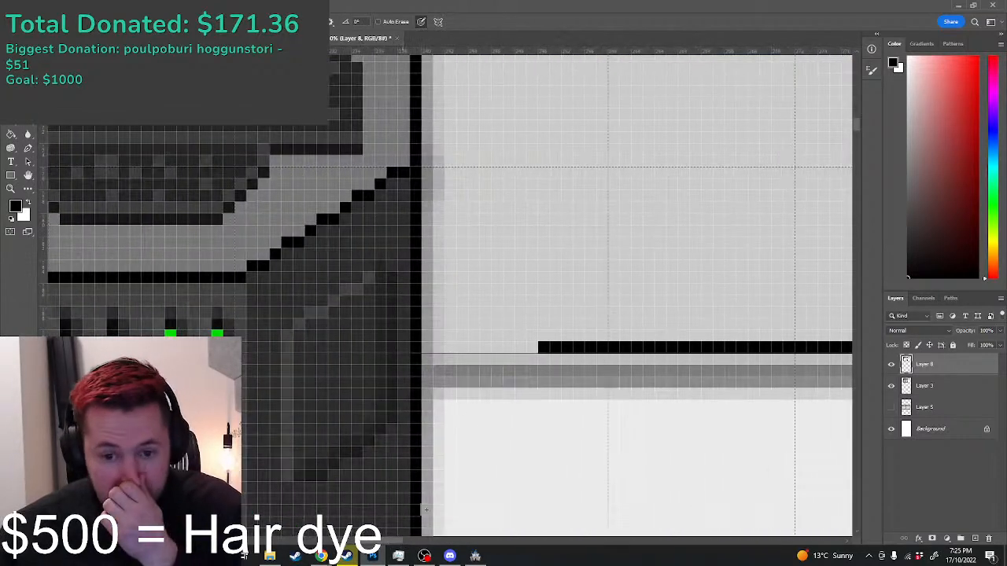
mouse_move(520, 351)
mouse_down()
mouse_move(430, 345)
mouse_move(559, 349)
mouse_move(531, 348)
mouse_up()
key(ctrl+z)
key(ctrl+z)
scroll(530, 347, down, 8)
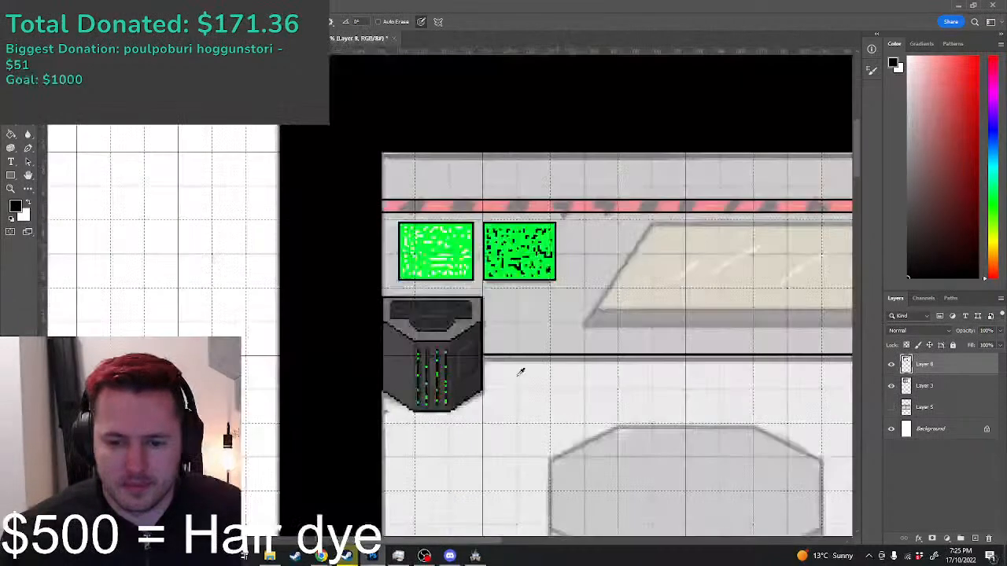
Step: Pencil a straight black vertical line along the doorway's outer edge, from the lower wall block up to the right wall panel
scroll(692, 418, up, 10)
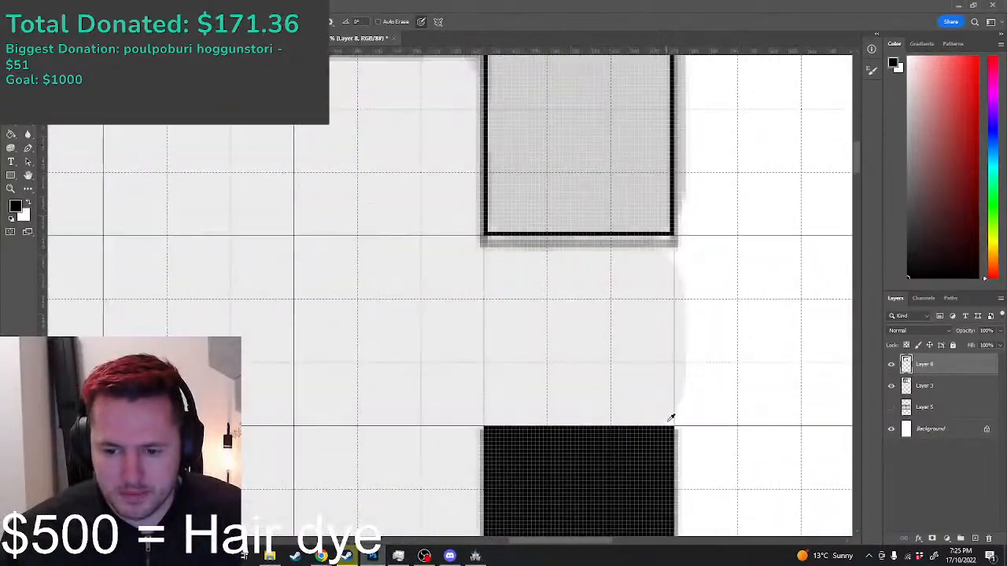
mouse_move(679, 428)
mouse_down()
mouse_move(679, 180)
mouse_move(667, 140)
mouse_up()
scroll(668, 140, up, 3)
scroll(667, 141, up, 3)
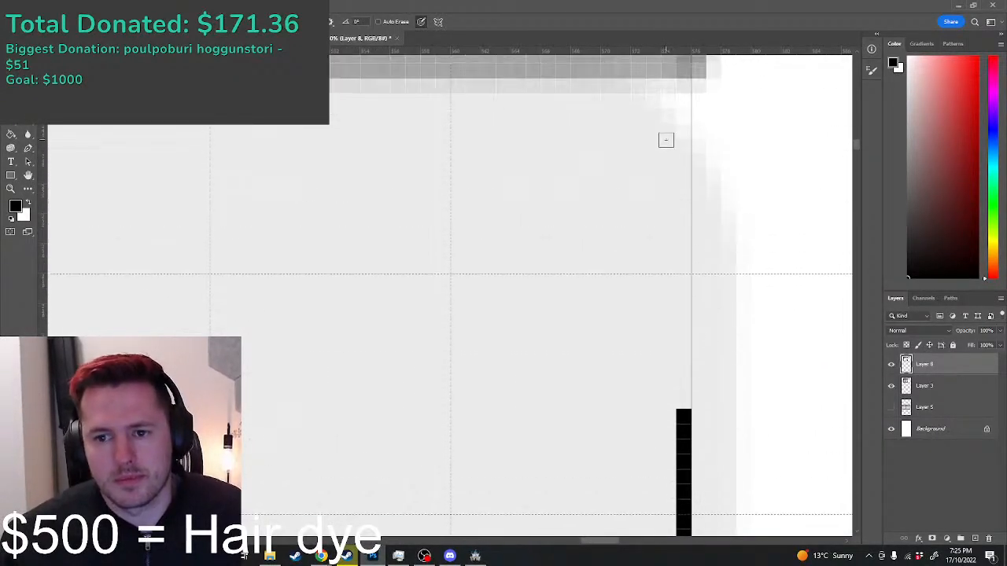
shift+click(684, 72)
scroll(683, 73, up, 2)
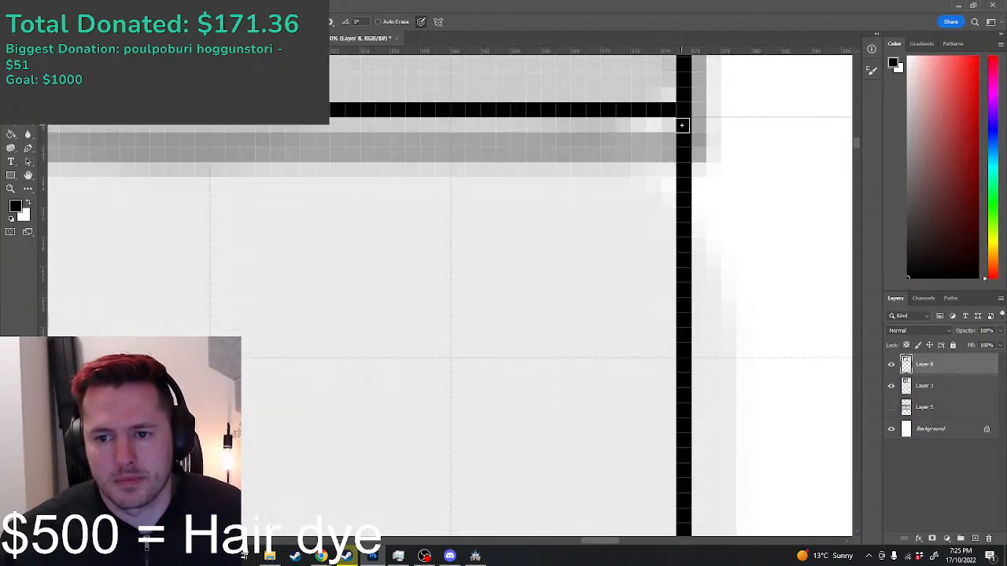
scroll(680, 137, down, 1)
scroll(680, 144, down, 6)
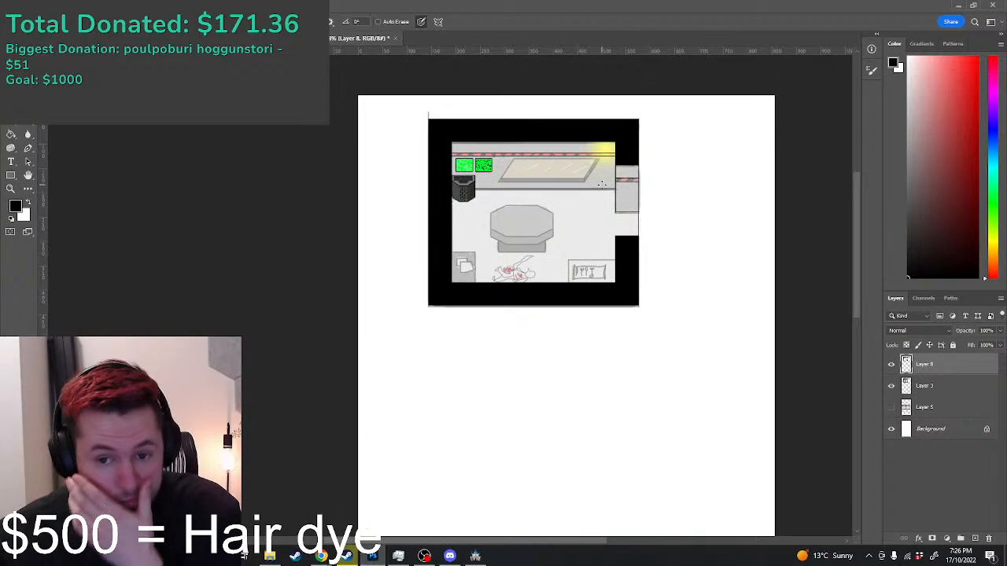
Step: Pencil a straight black diagonal along the back-wall window's left slanted edge, undoing a misplaced first attempt
scroll(512, 186, up, 2)
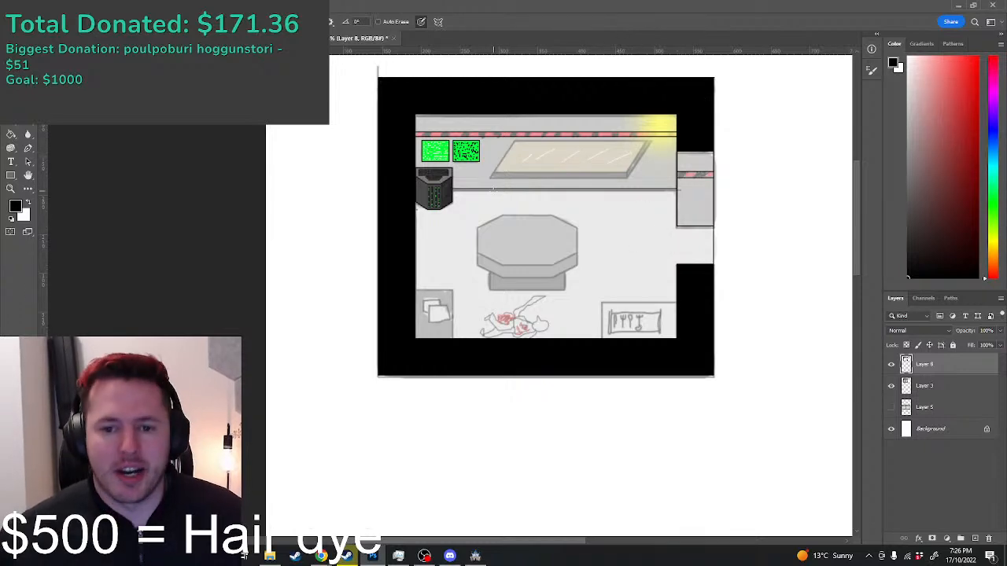
scroll(497, 188, up, 4)
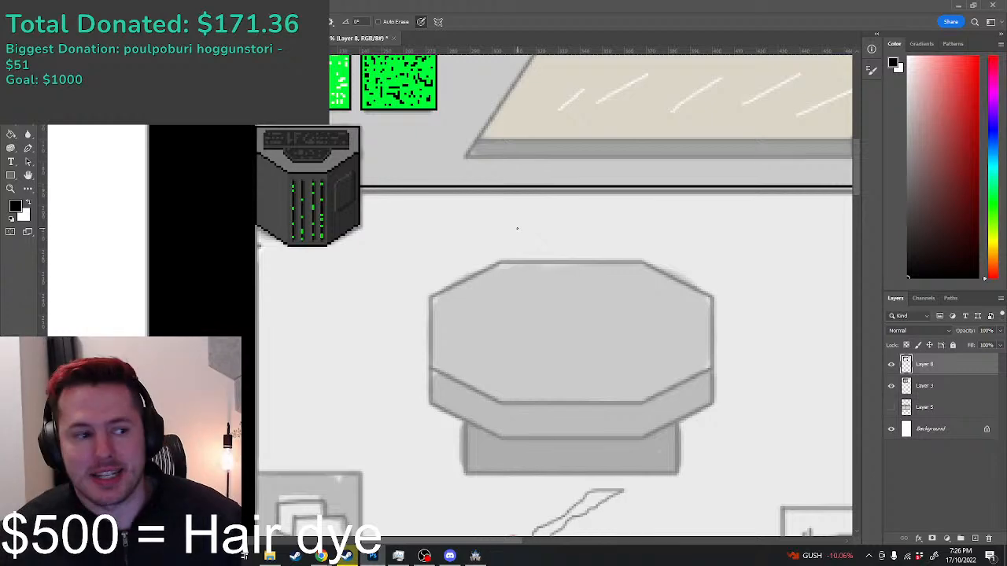
scroll(539, 135, up, 3)
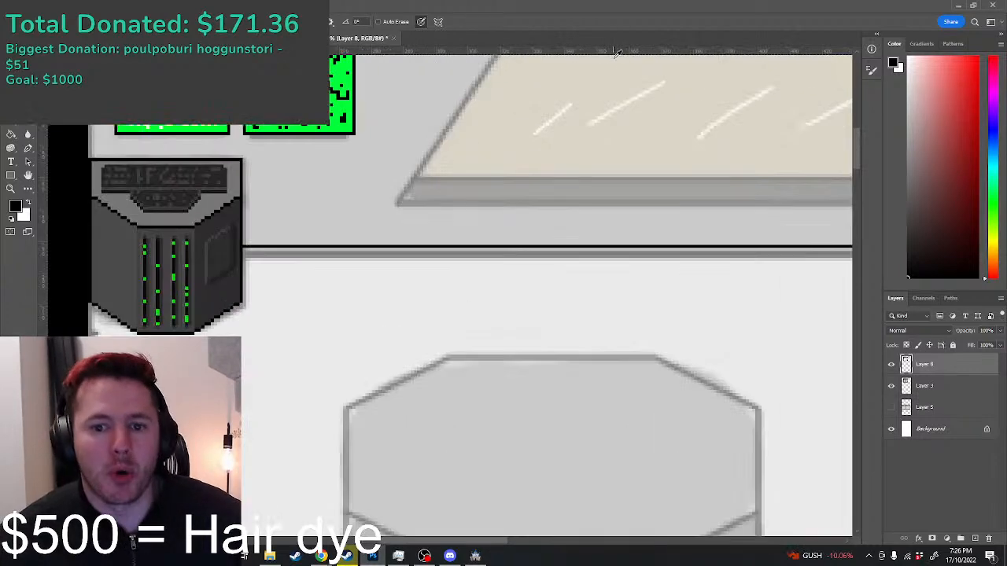
scroll(542, 215, up, 3)
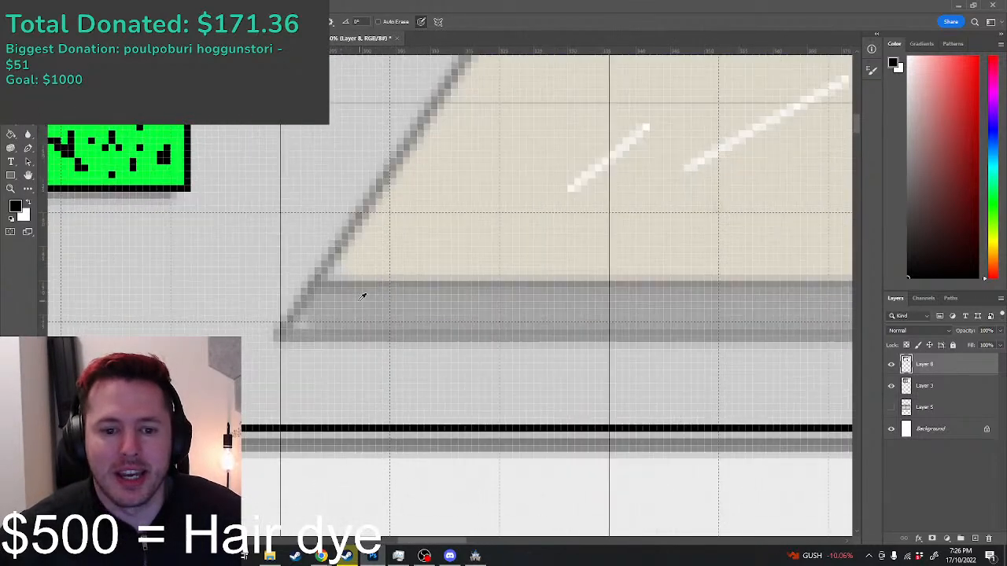
click(276, 328)
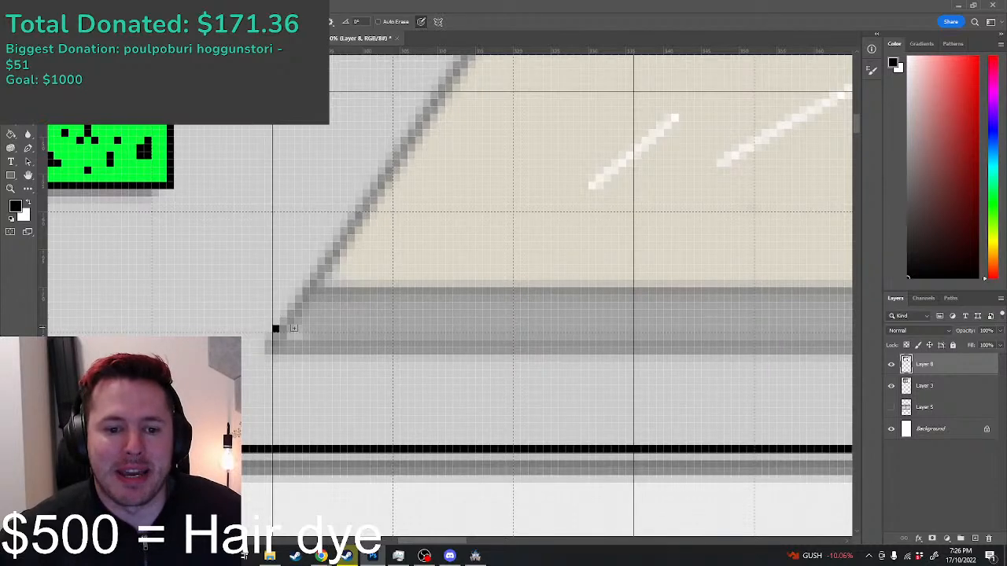
scroll(317, 322, down, 2)
scroll(331, 291, up, 1)
scroll(412, 163, up, 1)
shift+click(446, 137)
key(ctrl+z)
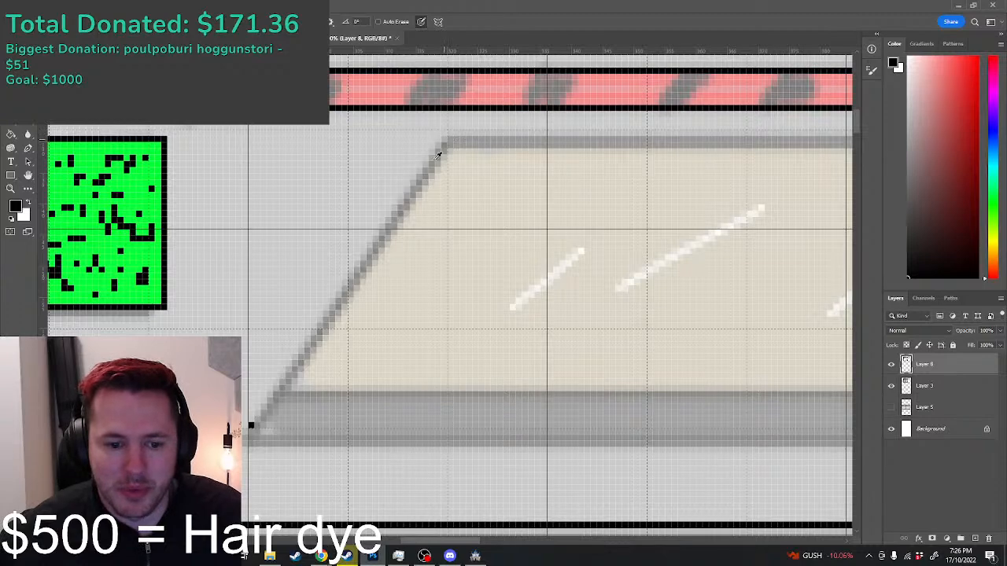
scroll(409, 162, up, 1)
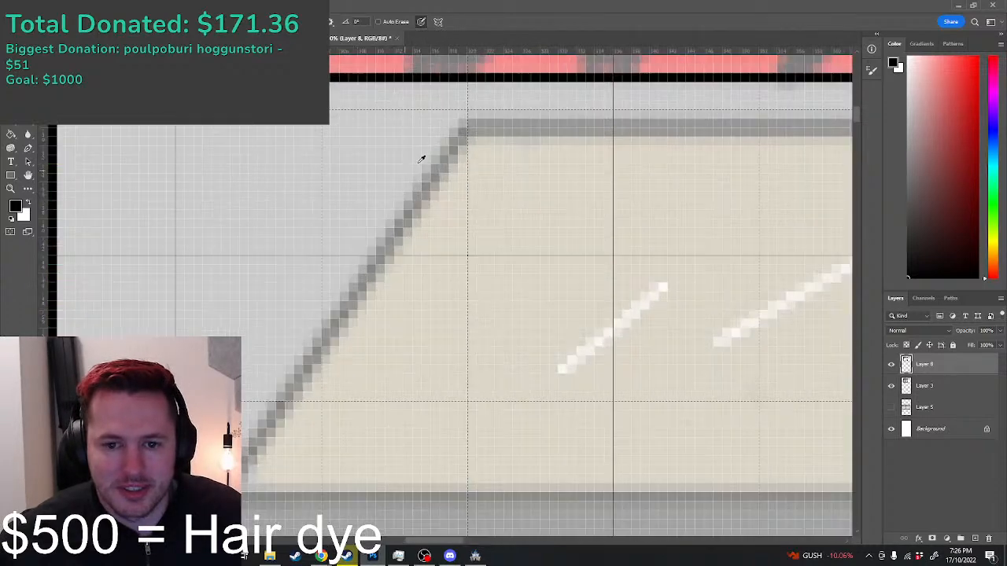
scroll(460, 116, up, 1)
shift+click(463, 111)
scroll(453, 314, down, 5)
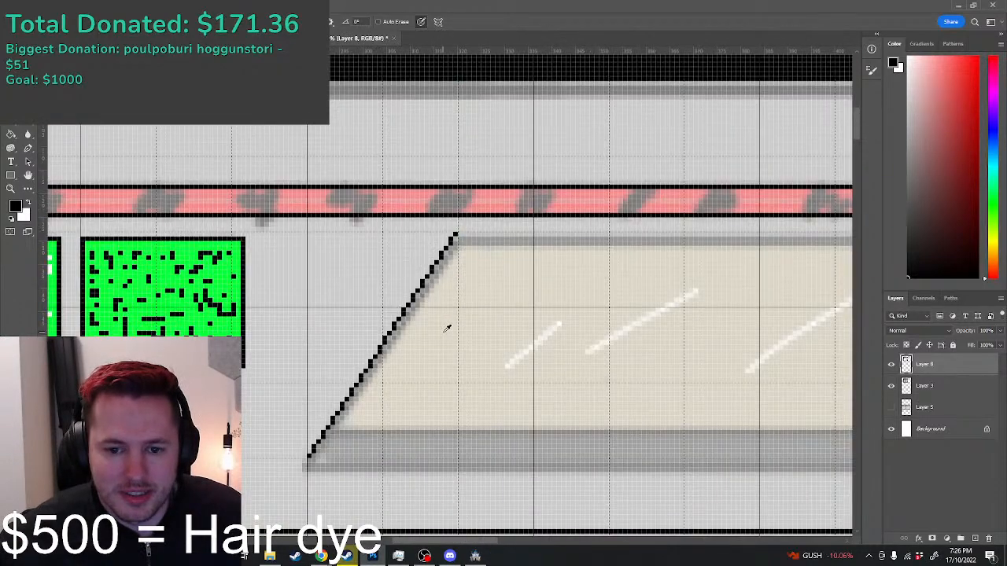
Step: Copy the window's slanted black line to a new layer and place it along the window frame's right outer edge
scroll(752, 375, up, 2)
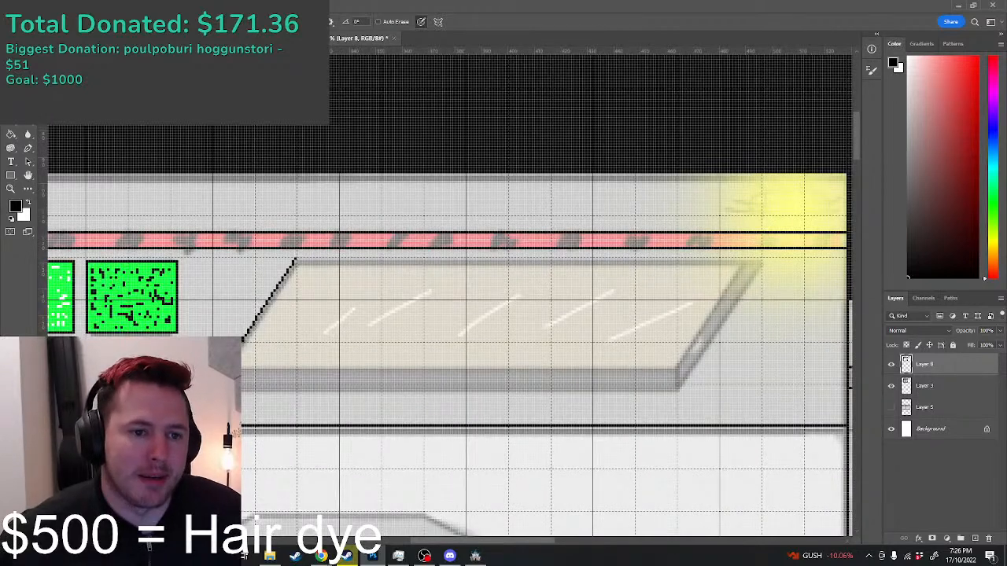
key(m)
drag(360, 408, 213, 256)
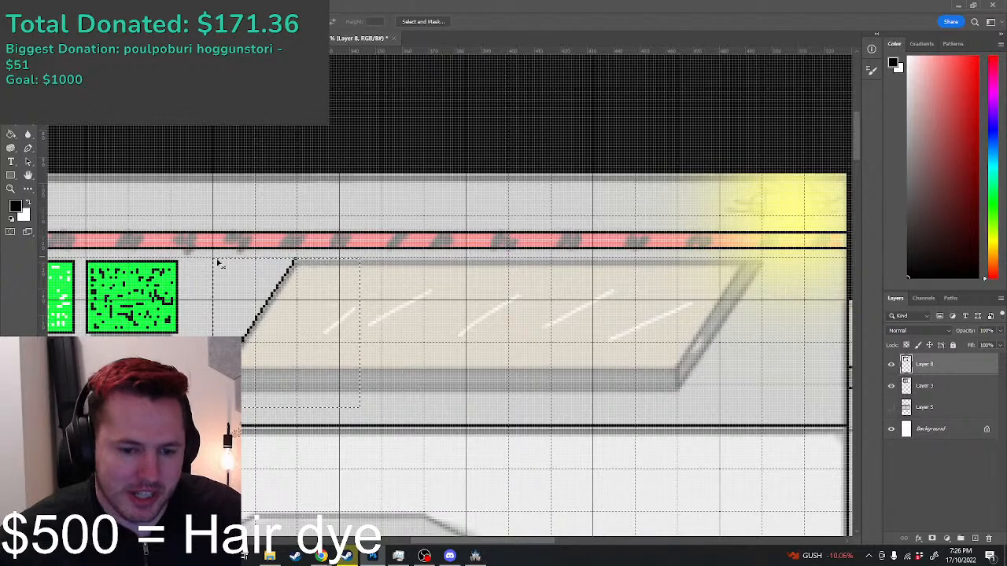
key(ctrl+j)
key(ctrl+t)
drag(280, 356, 718, 350)
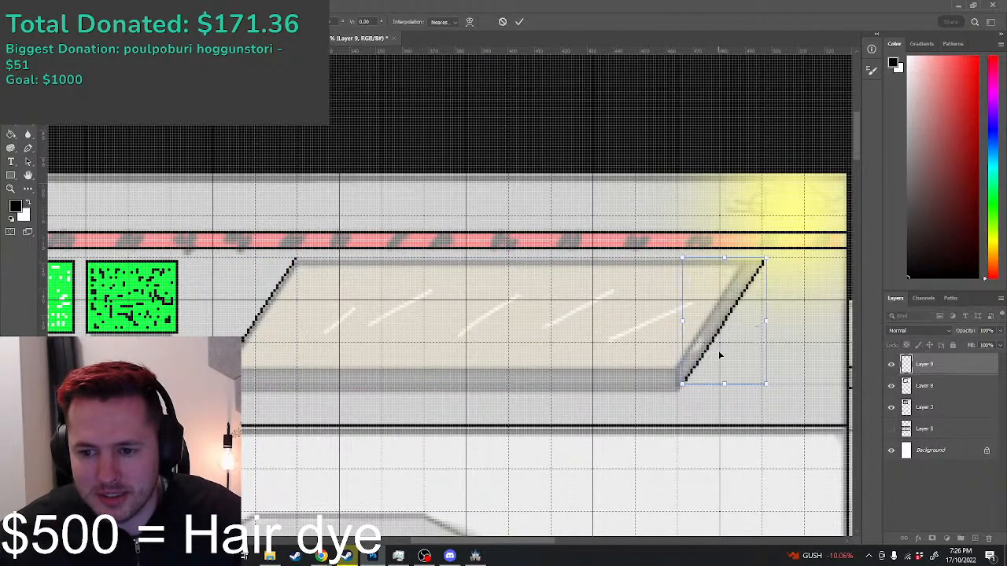
scroll(722, 339, up, 1)
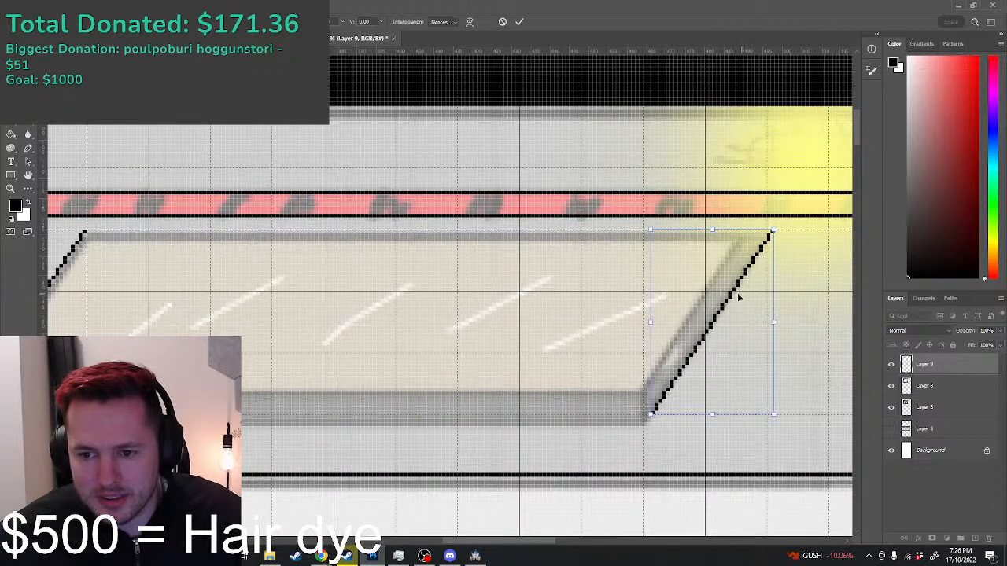
drag(738, 296, 730, 291)
key(Return)
key(b)
drag(643, 414, 434, 415)
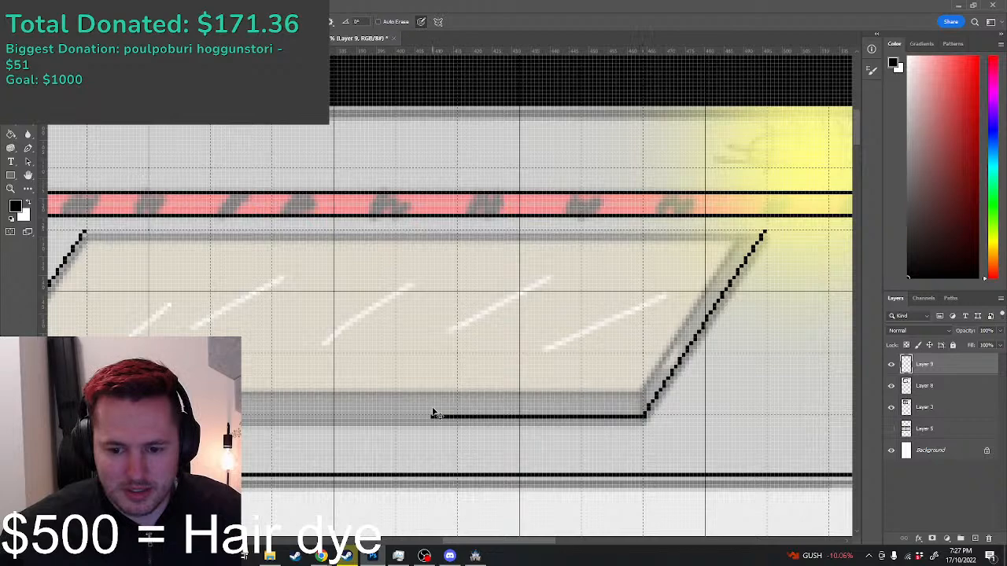
key(ctrl+z)
Step: Duplicate the right slanted line's layer and shift the copy left along the window frame's inner edge
scroll(492, 408, down, 2)
scroll(202, 394, up, 1)
key(ctrl+j)
key(ctrl+t)
mouse_move(736, 383)
mouse_down()
mouse_move(697, 383)
mouse_move(719, 383)
mouse_up()
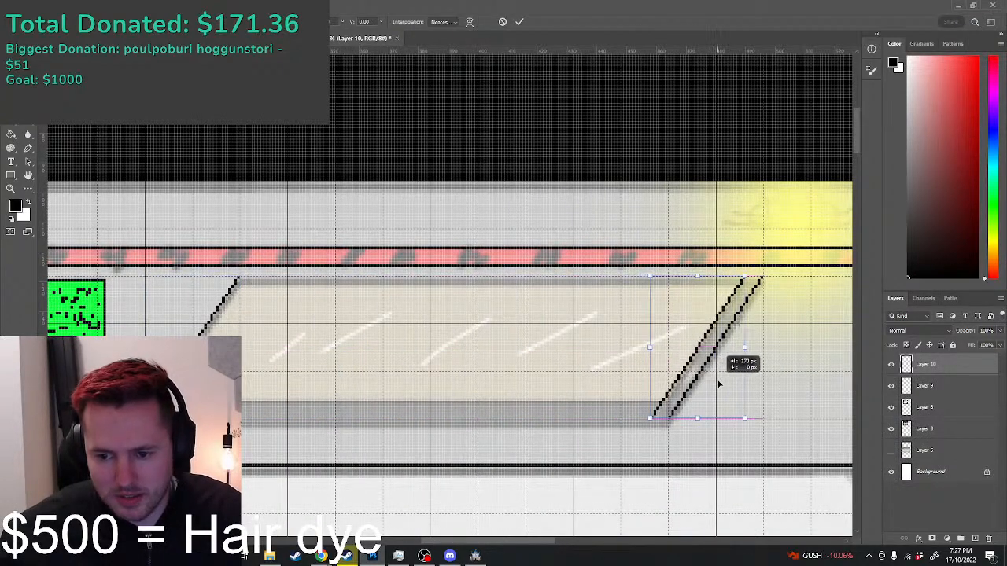
key(Return)
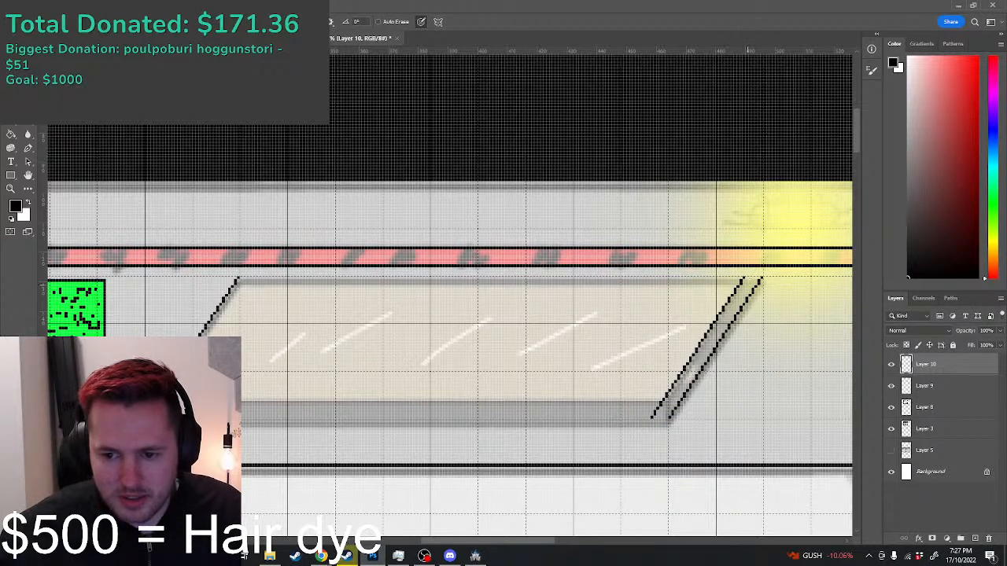
Step: Hide the grid and pencil black lines along the window frame's two lower edges, its lower-right corner and its upper edge
key(ctrl+h)
mouse_move(669, 418)
mouse_down()
mouse_move(301, 417)
mouse_move(641, 404)
mouse_up()
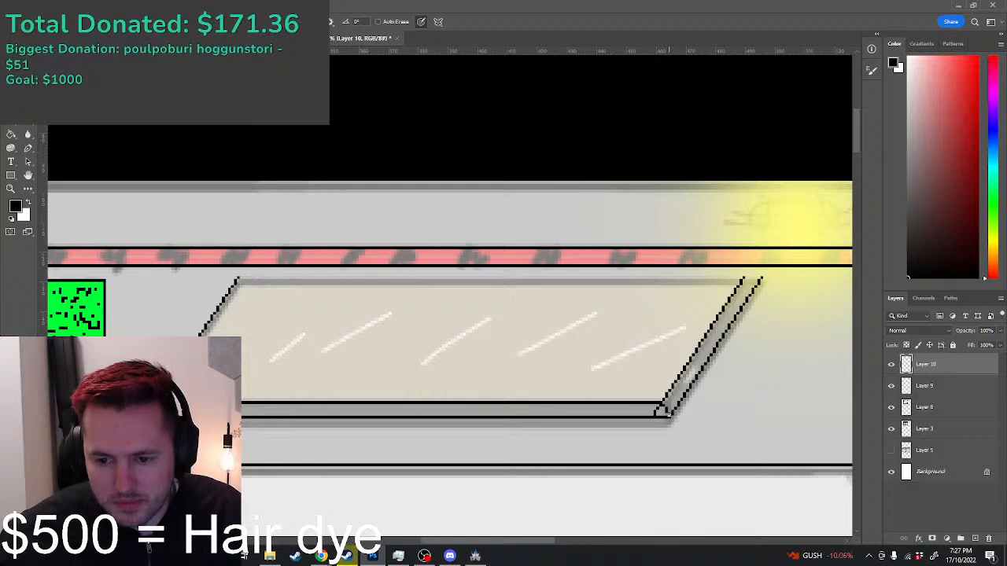
scroll(670, 414, up, 5)
scroll(744, 292, down, 4)
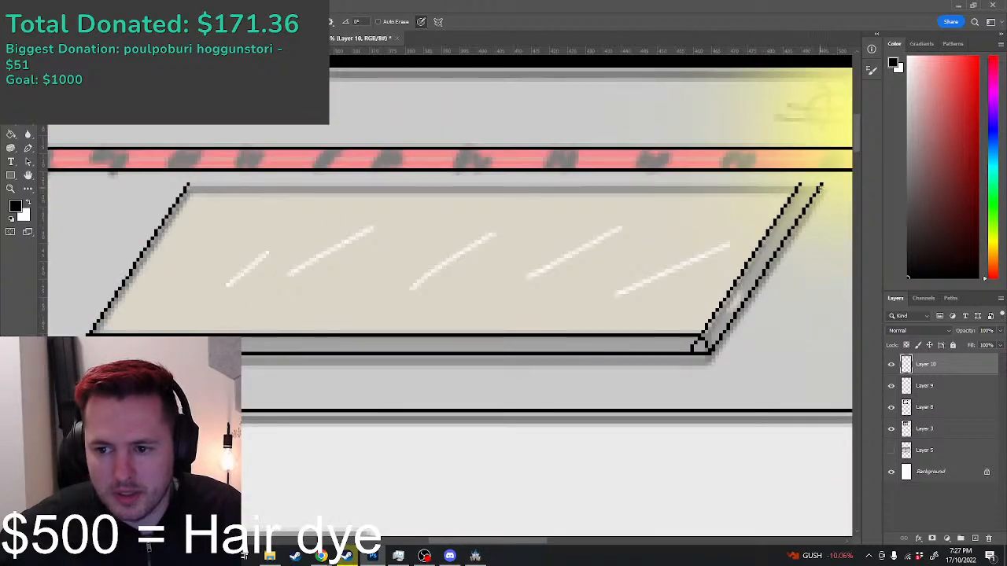
drag(822, 186, 192, 186)
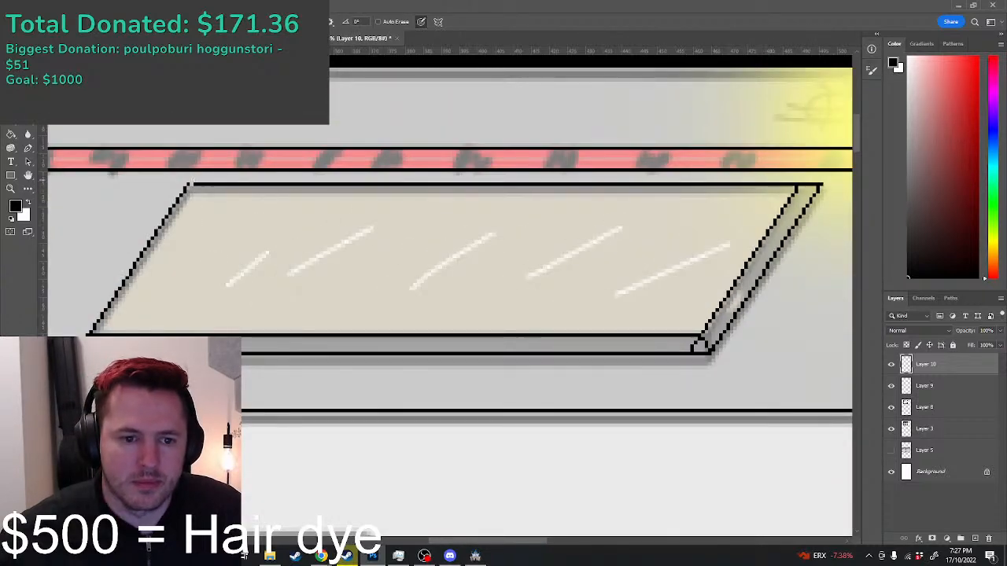
Step: Select and delete the stray end of the inner slanted line inside the window frame's lower-right corner
scroll(321, 253, down, 3)
scroll(679, 278, up, 5)
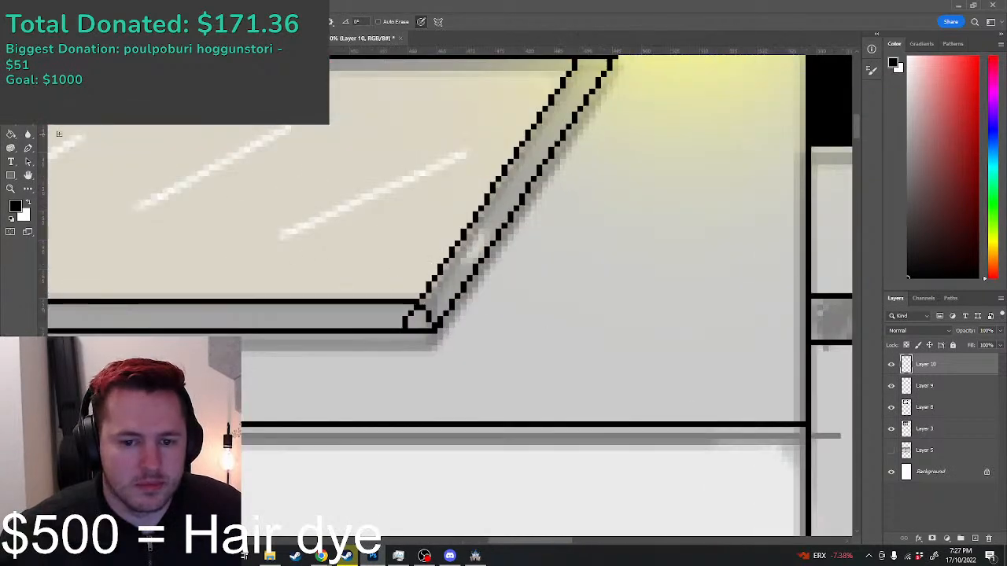
key(m)
scroll(319, 300, up, 6)
drag(454, 301, 485, 321)
key(Delete)
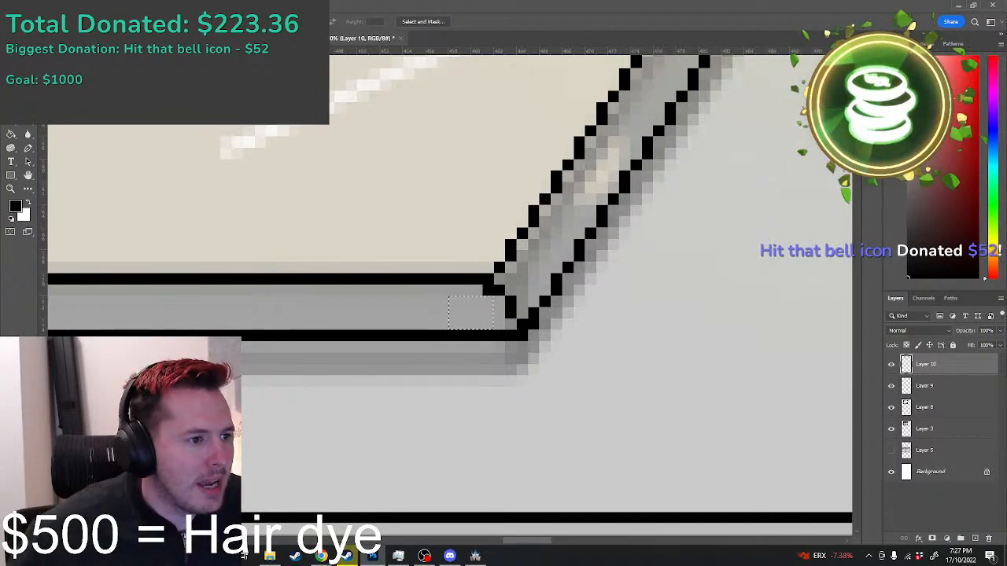
key(ctrl+d)
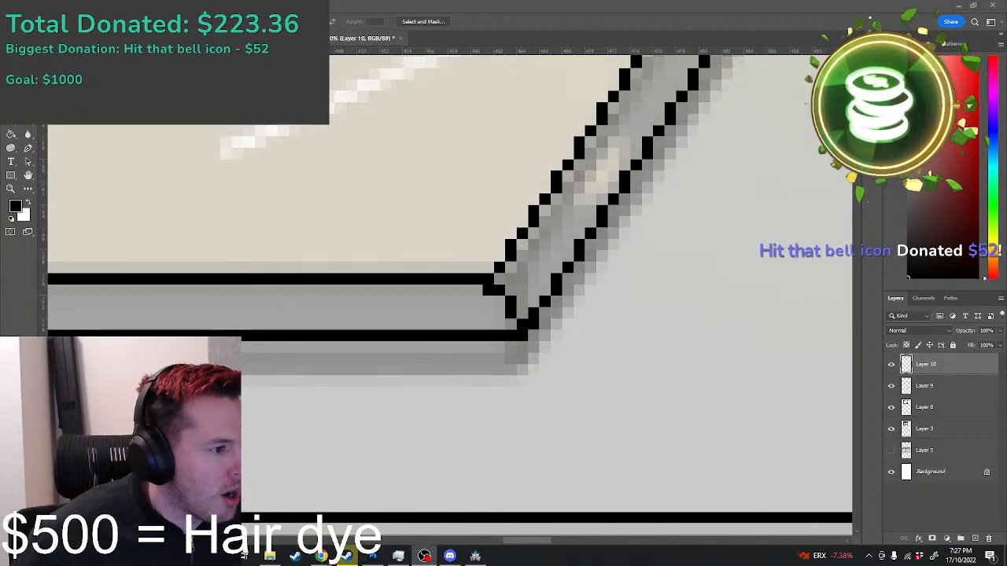
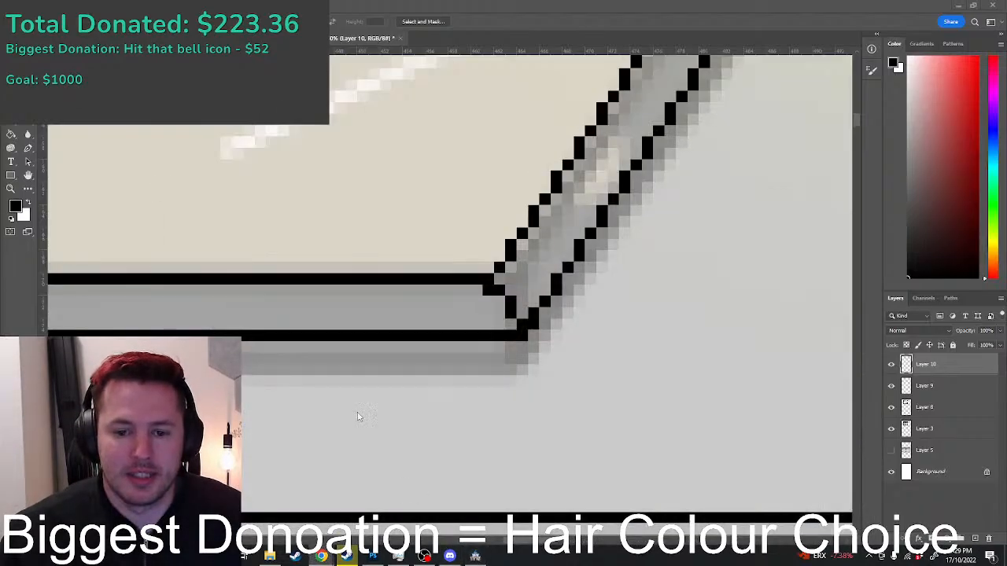
Step: Review the outlined window against the rest of the room drawing
scroll(370, 217, down, 2)
scroll(369, 217, down, 2)
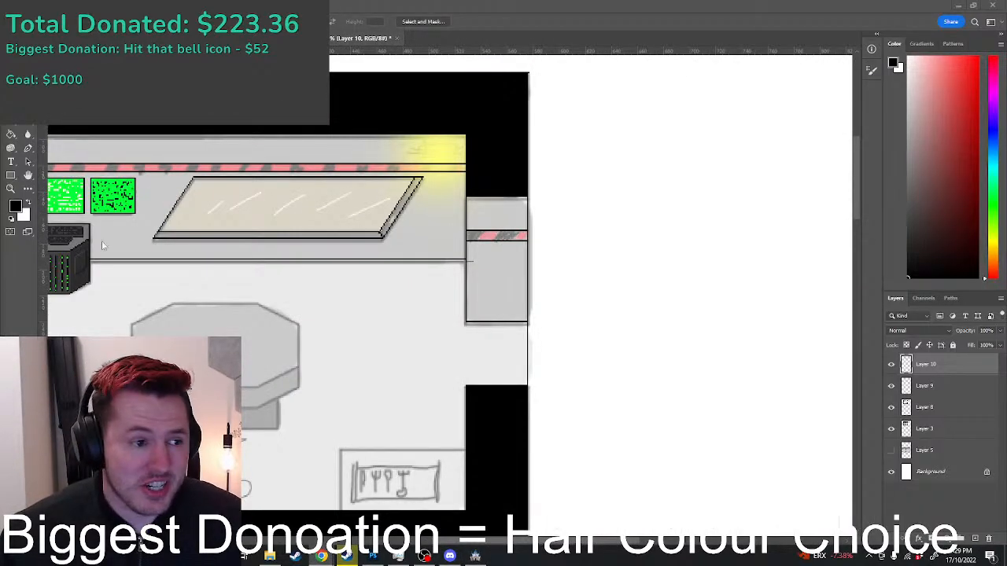
scroll(115, 207, up, 1)
scroll(274, 259, down, 2)
scroll(280, 254, up, 1)
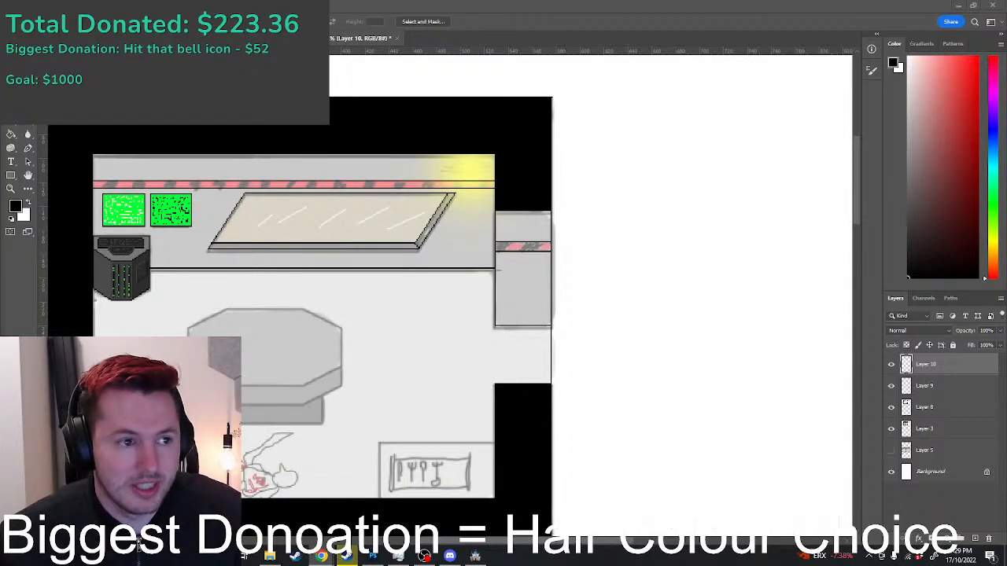
scroll(127, 169, down, 2)
scroll(128, 169, up, 2)
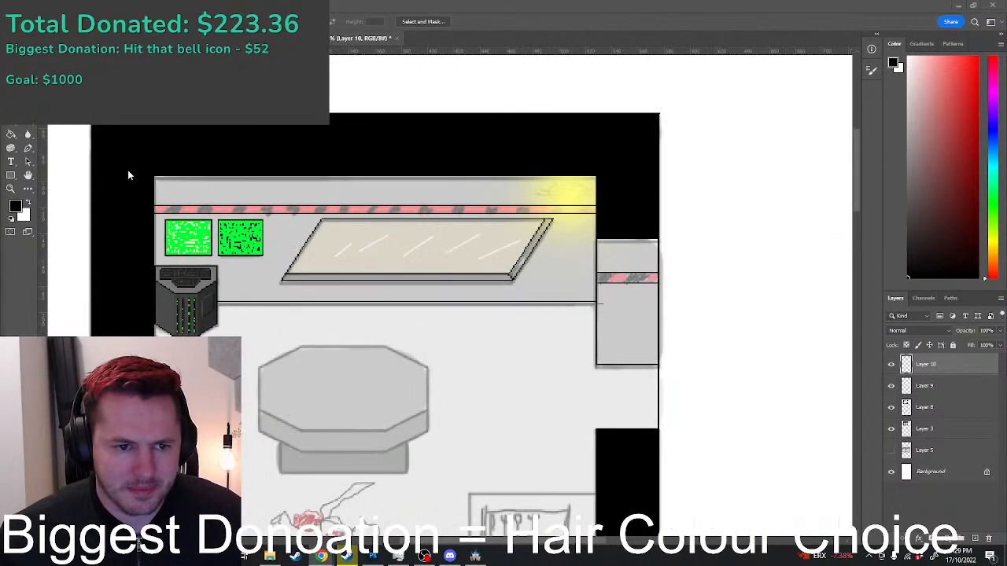
scroll(127, 169, down, 2)
scroll(251, 201, up, 1)
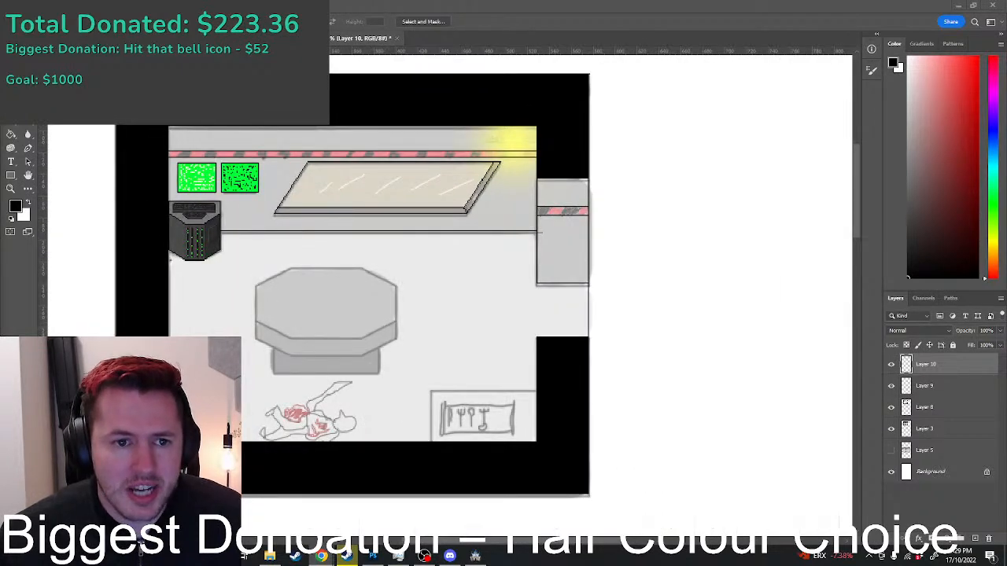
Step: Open the Characters PSD file from the Drifty Jam folder
click(21, 6)
click(31, 27)
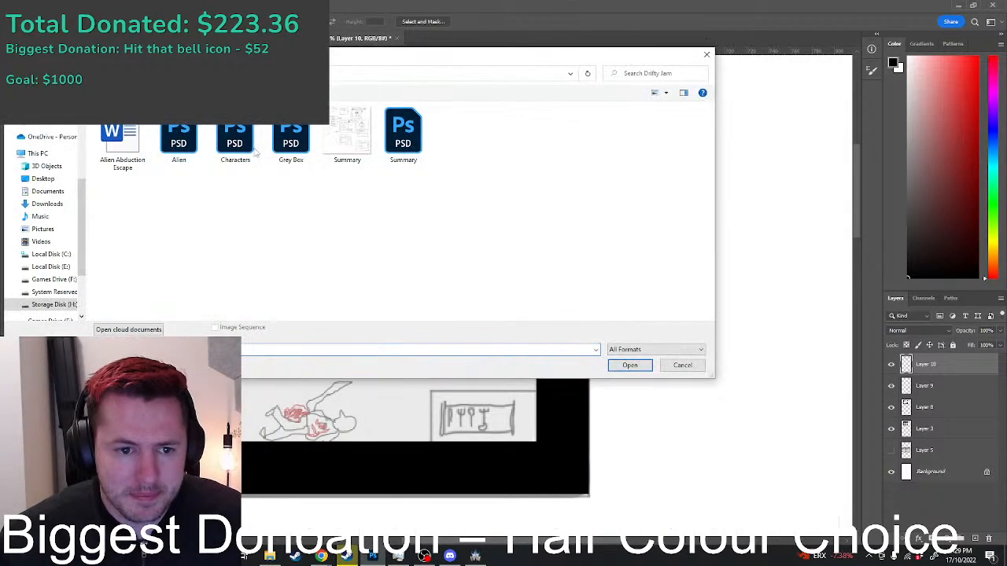
double_click(220, 138)
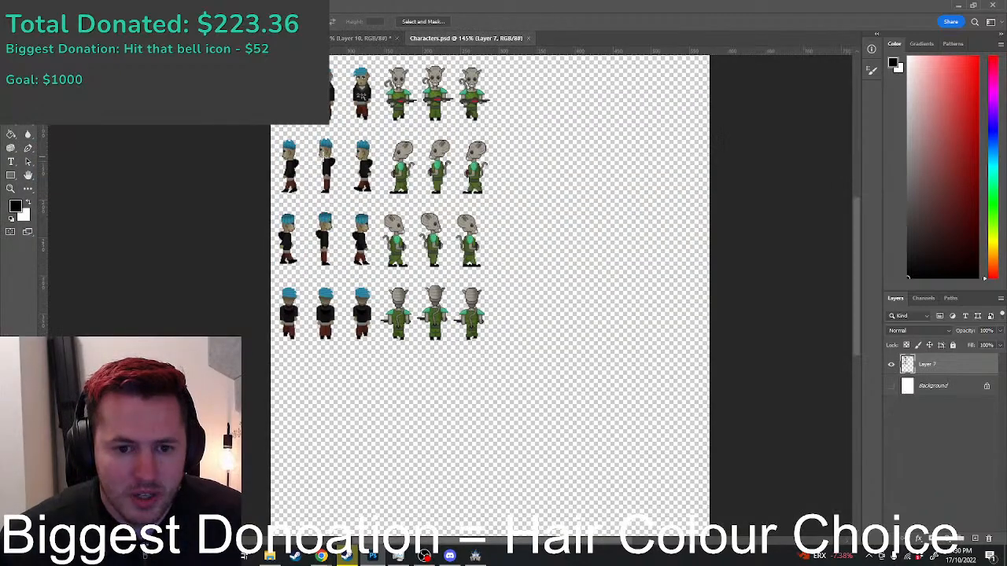
Step: Switch to RPG Maker and create a floor event diagonally below the player start, using the armed rat image from !0Characters
click(475, 556)
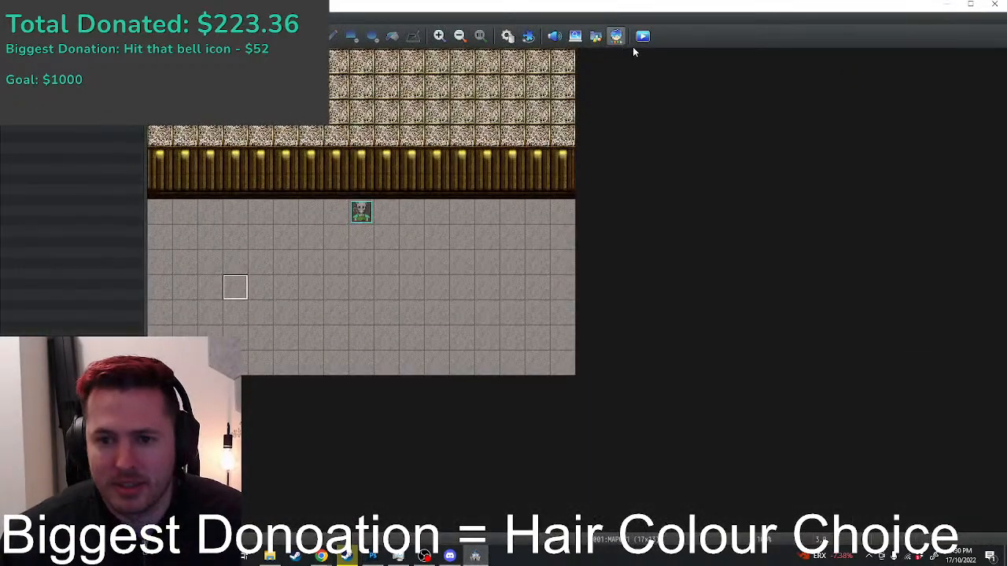
double_click(391, 272)
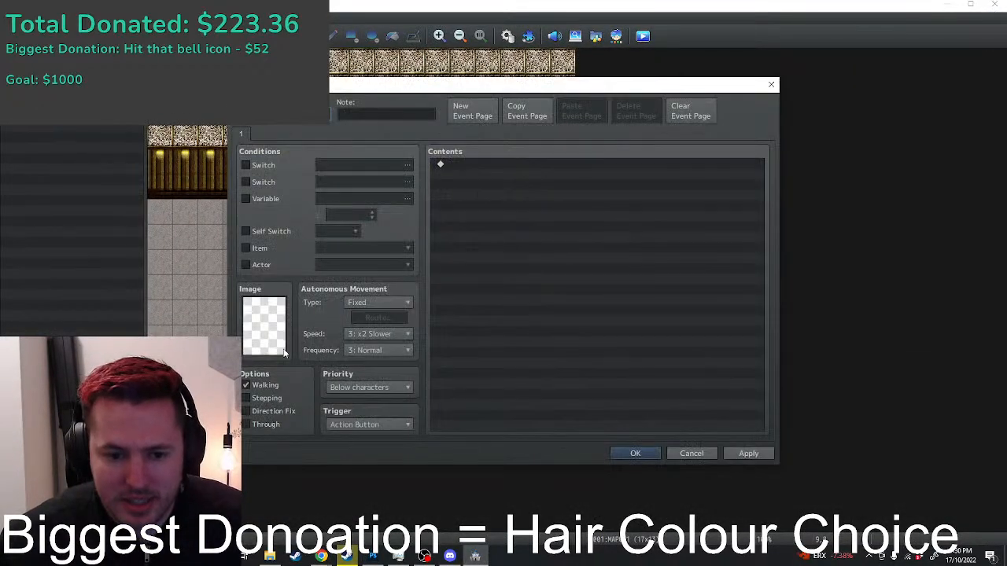
double_click(264, 324)
scroll(350, 306, down, 1)
scroll(351, 306, down, 3)
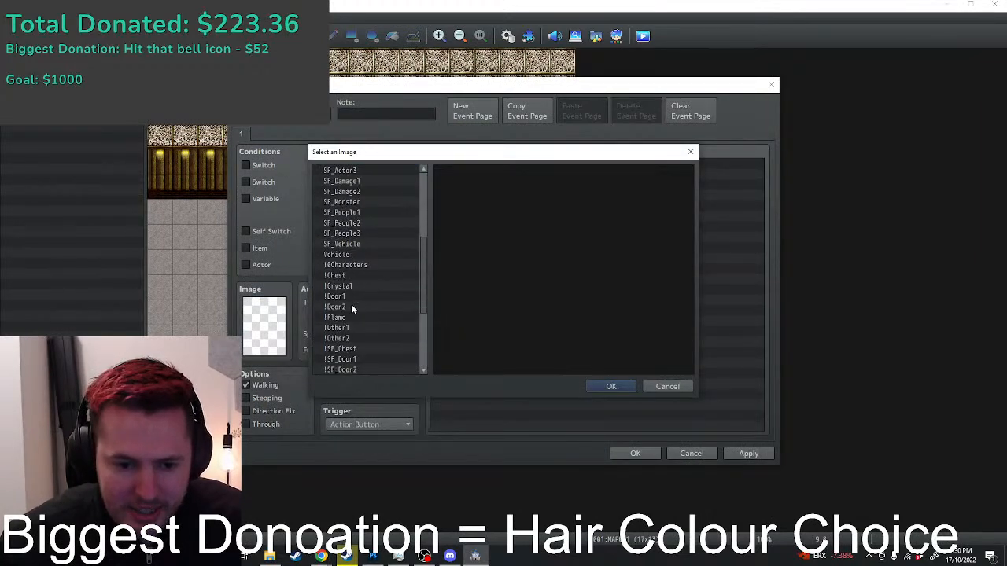
click(349, 266)
double_click(517, 196)
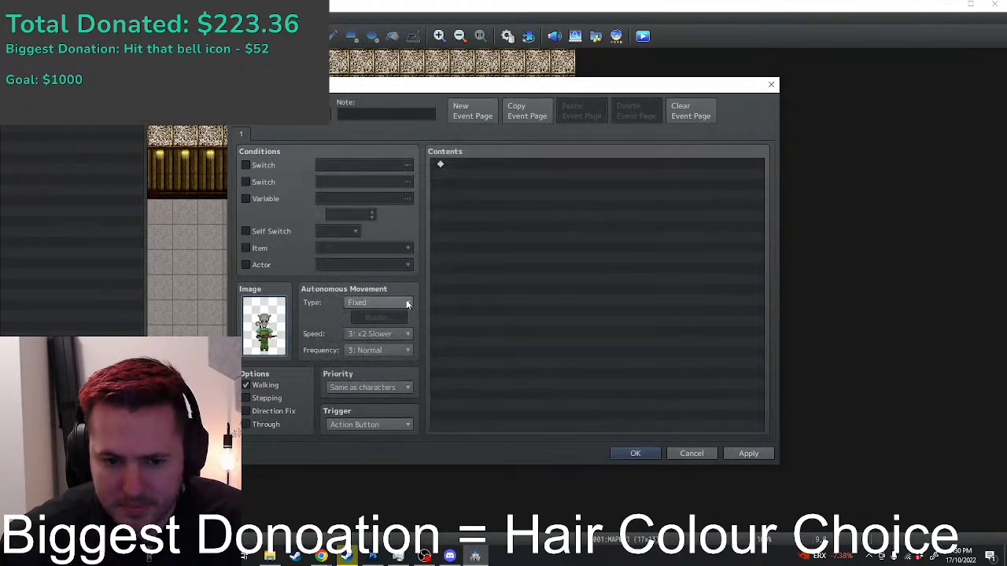
Step: Set the rat event's autonomous movement type to Random and its frequency to 5: Highest
click(379, 302)
click(376, 328)
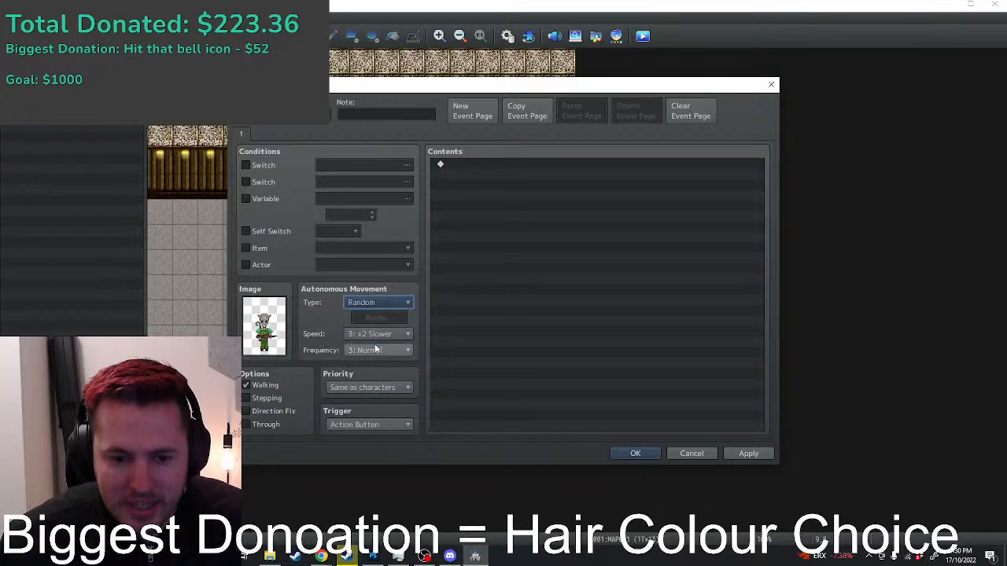
click(378, 350)
click(369, 406)
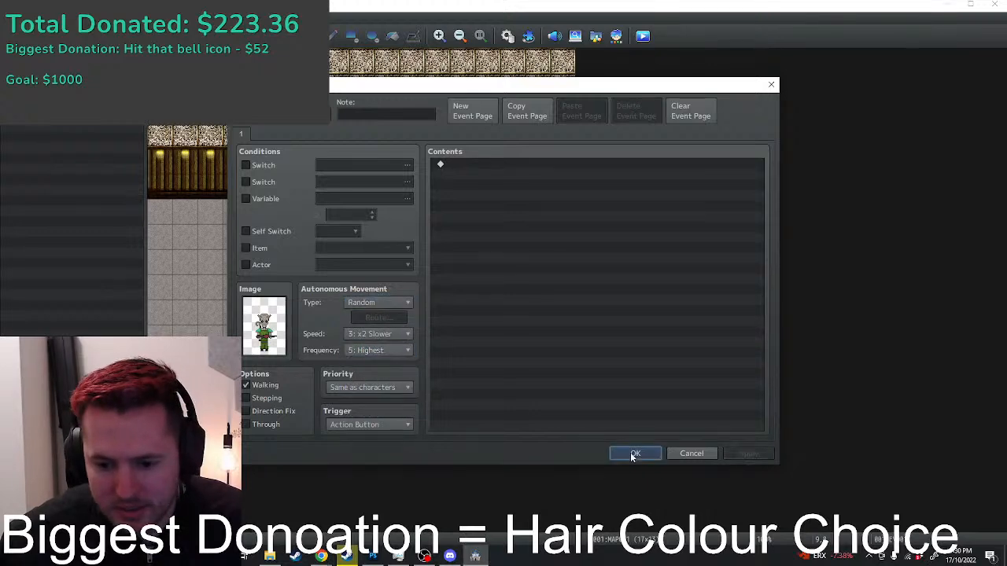
click(635, 453)
Step: Enter the hero's name for database actor 0001 and set its character image to the blue-haired figure
click(507, 36)
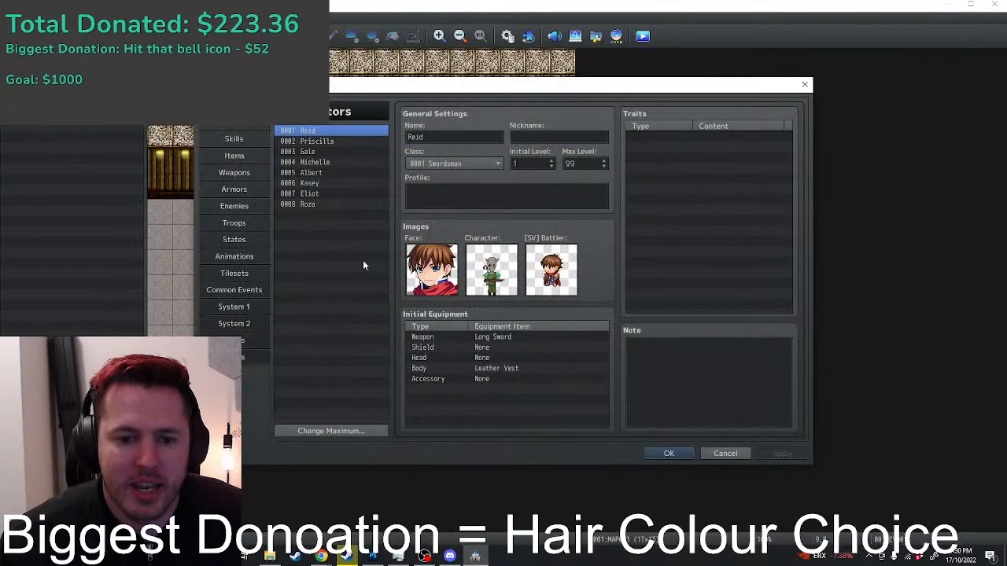
double_click(472, 137)
text(Jesse)
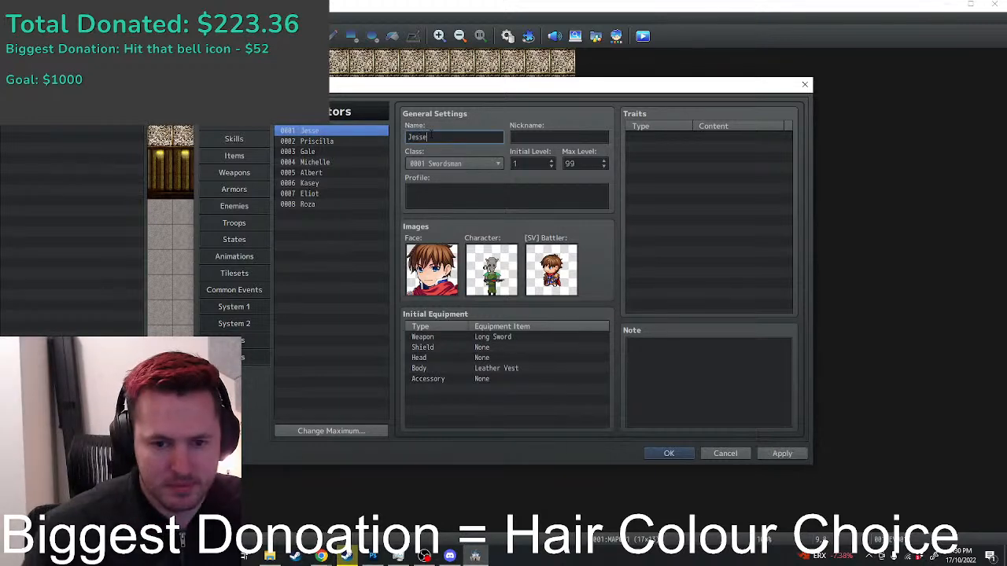
double_click(492, 270)
click(599, 386)
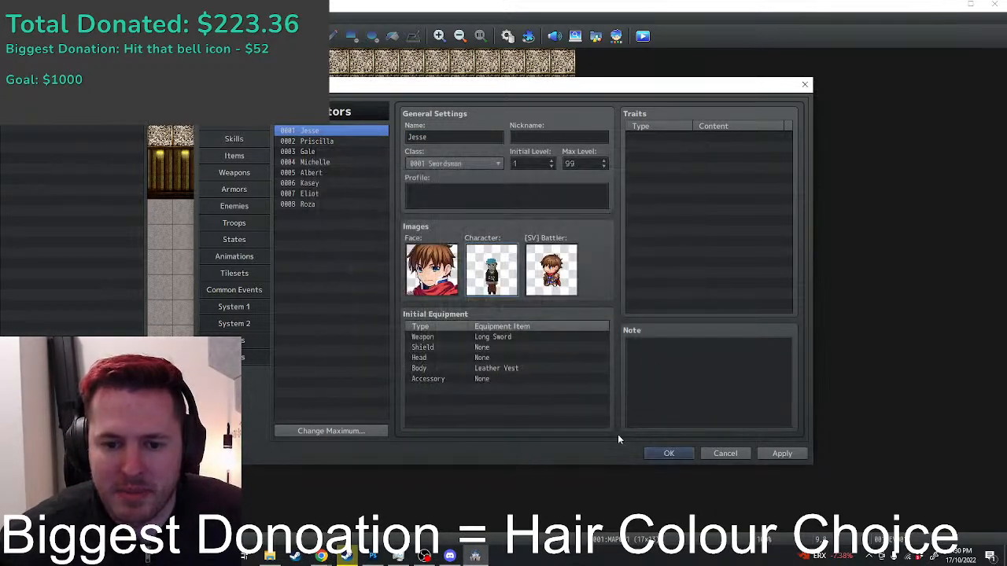
click(668, 453)
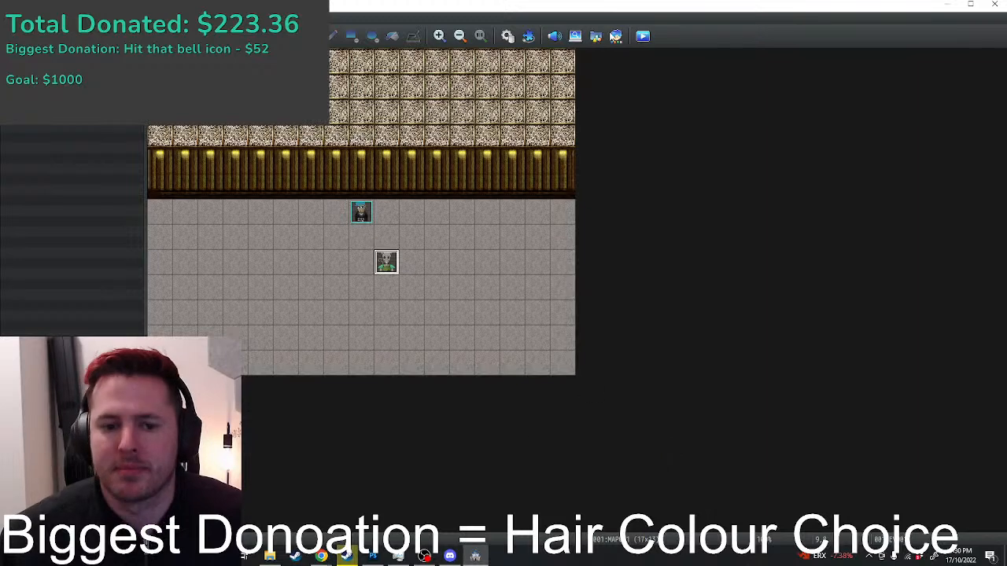
Step: Launch a playtest of the game
click(642, 36)
click(479, 292)
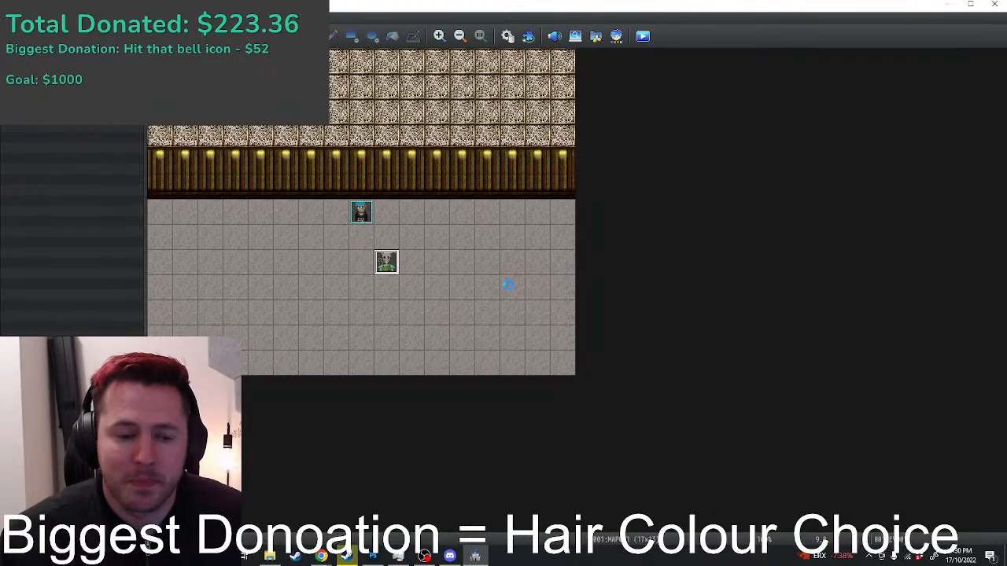
Step: Switch to Photoshop and examine the blue-haired and rat walking frames on the character sprite sheet
click(374, 556)
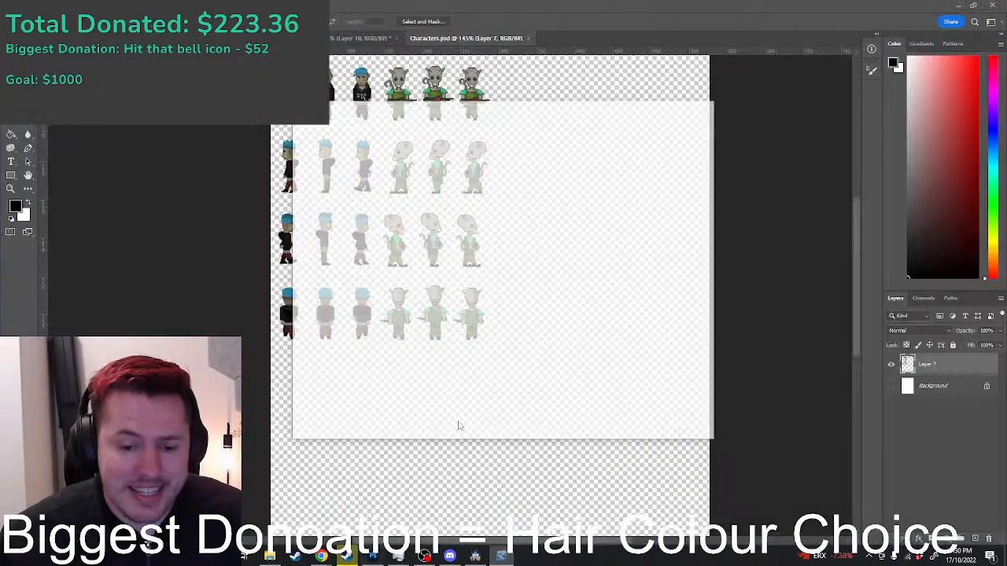
click(681, 5)
scroll(325, 124, up, 9)
scroll(325, 124, down, 4)
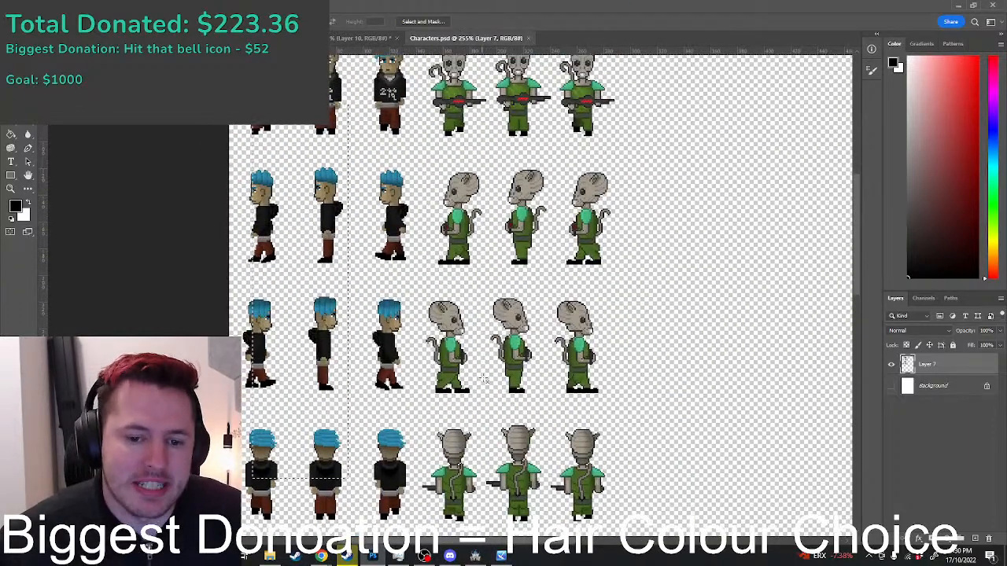
scroll(521, 218, down, 3)
scroll(522, 219, up, 2)
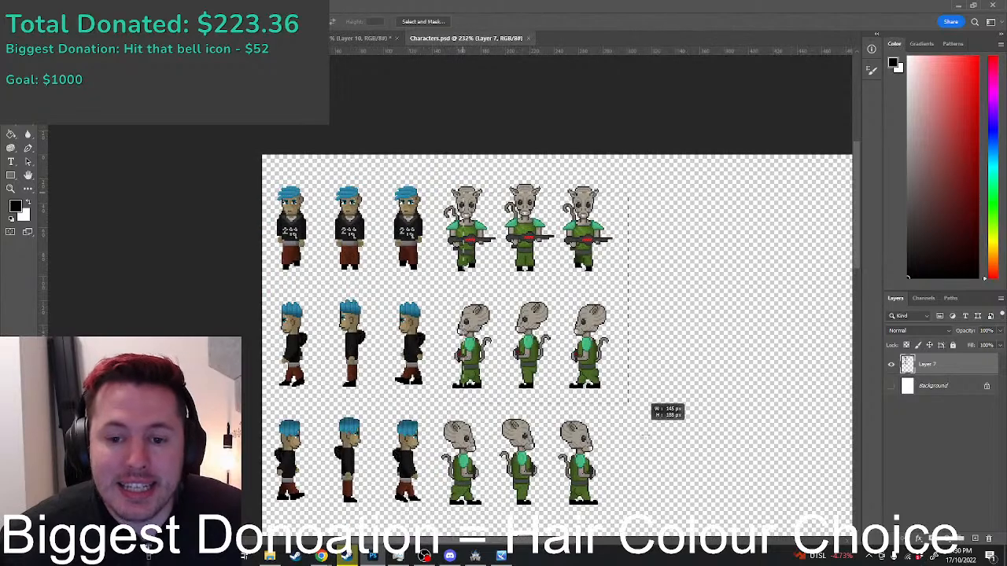
scroll(634, 368, down, 1)
scroll(634, 368, down, 3)
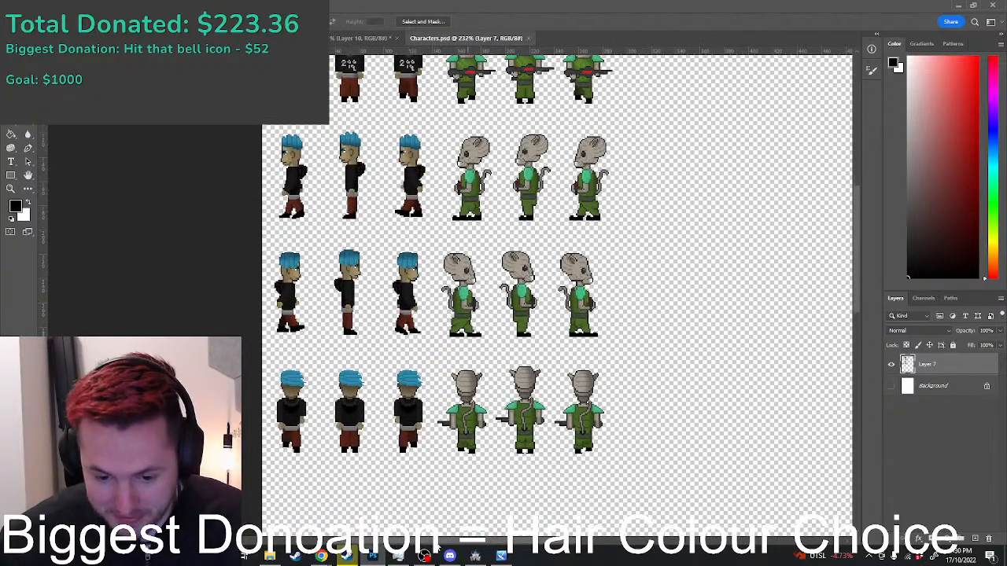
Step: Return to the playtest, start a new game and walk the blue-haired hero around the room
click(475, 556)
click(642, 35)
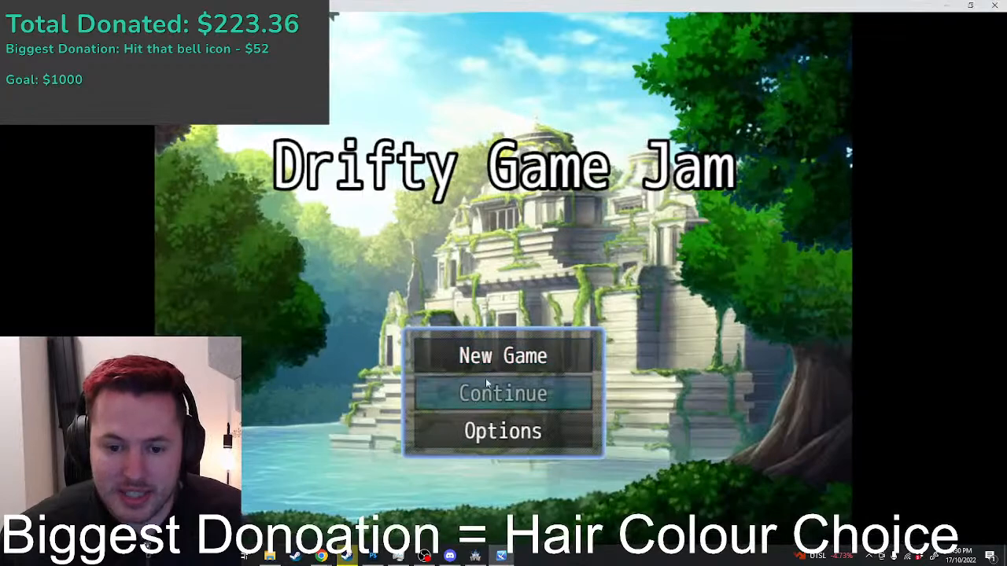
click(487, 361)
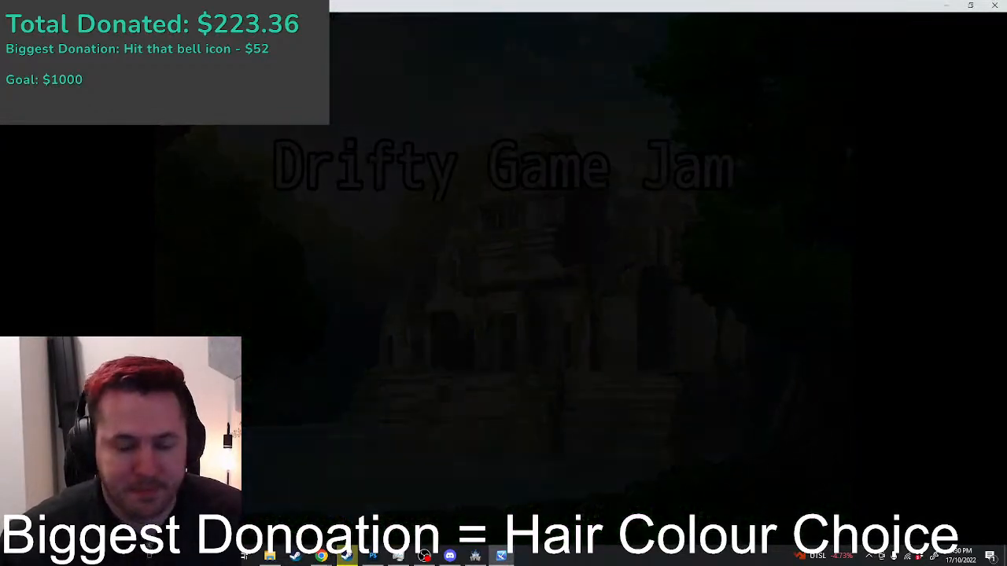
key(Left)
key(Down)
key(Left)
key(Up)
key(Down)
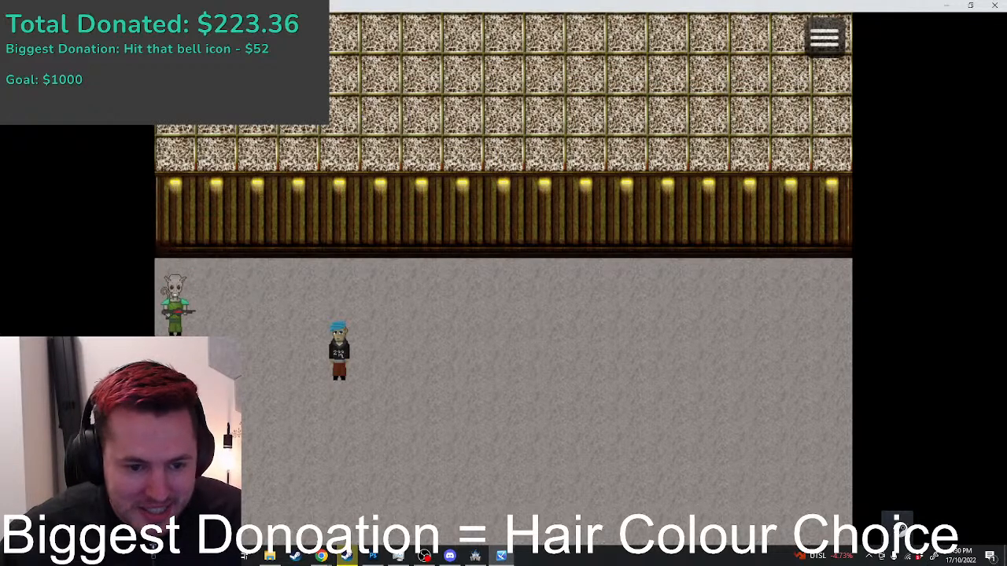
Step: Walk the hero back and forth sideways to check the side walking animation, and close the playtest
key(Right)
key(Left)
key(Right)
key(Left)
key(Right)
key(Left)
key(Right)
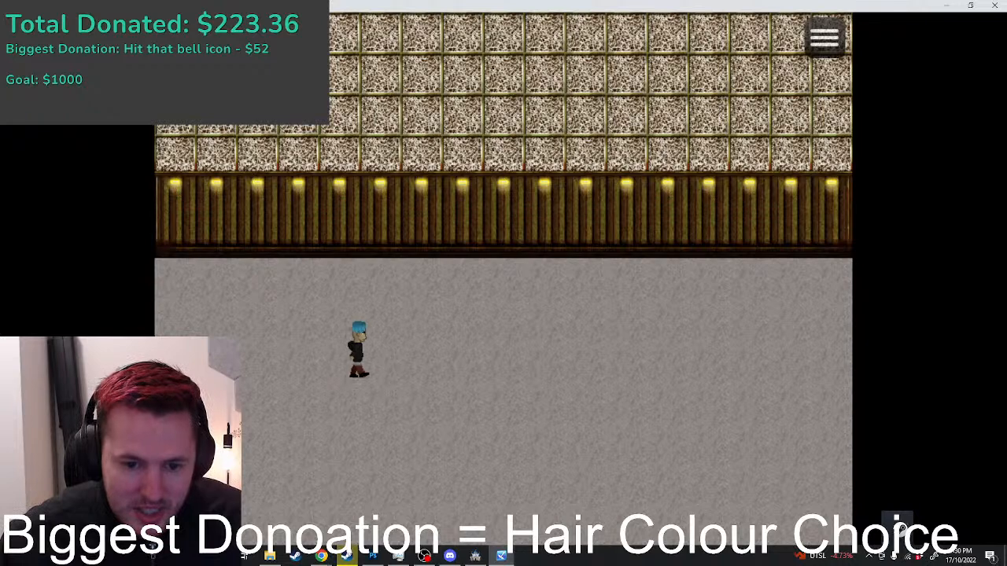
click(995, 5)
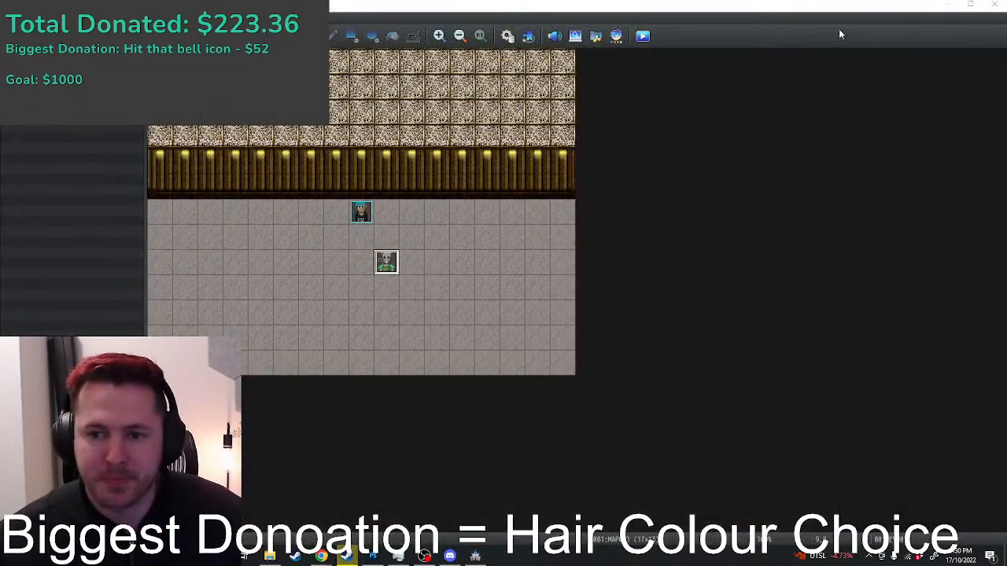
Step: Return to the room drawing in Photoshop and hide the sketch on Layer 3
click(948, 5)
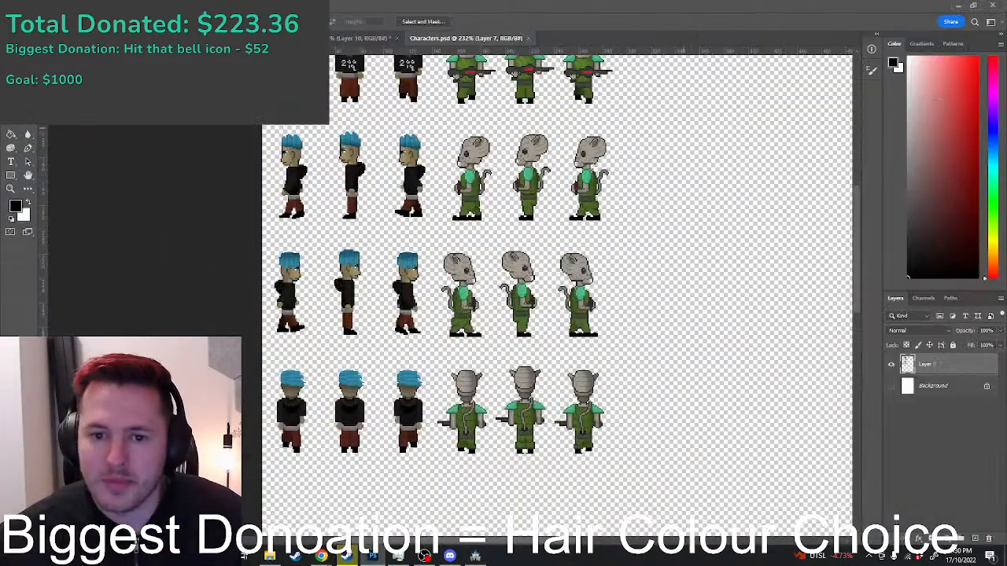
click(361, 38)
scroll(299, 153, up, 3)
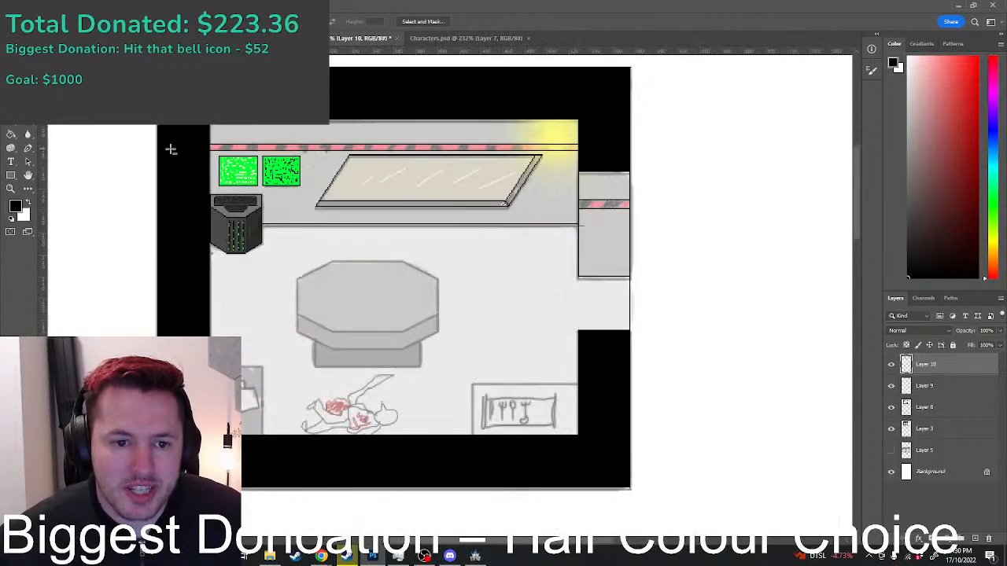
scroll(299, 152, down, 3)
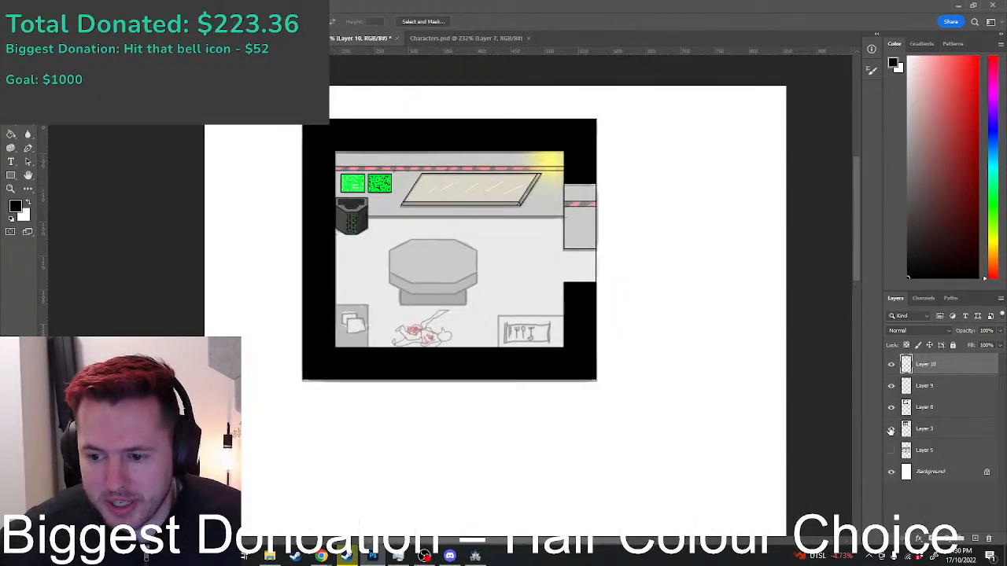
click(890, 430)
scroll(290, 229, up, 5)
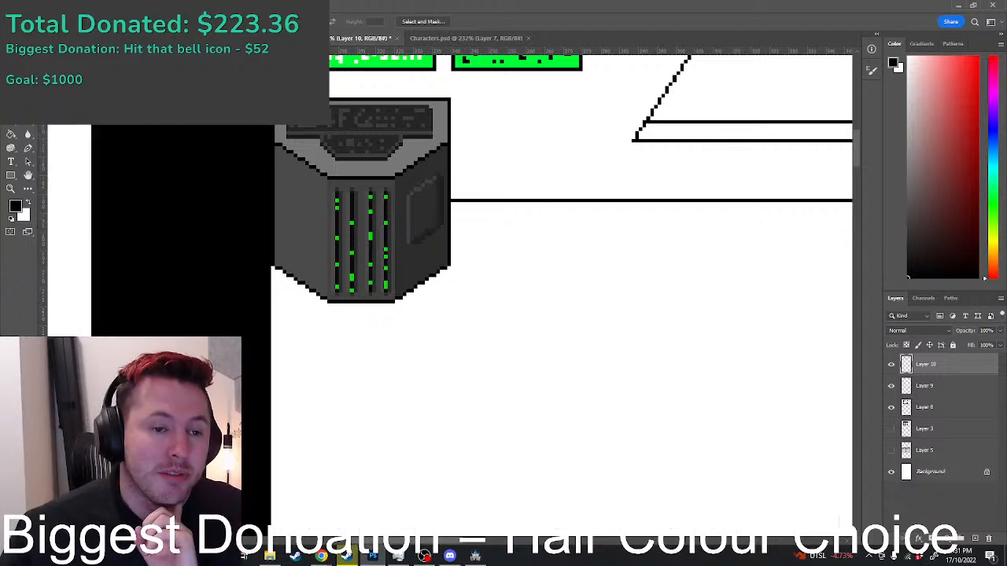
Step: Check the gridline spacing in the Guides, Grid & Slices preferences and close them without changes
click(38, 6)
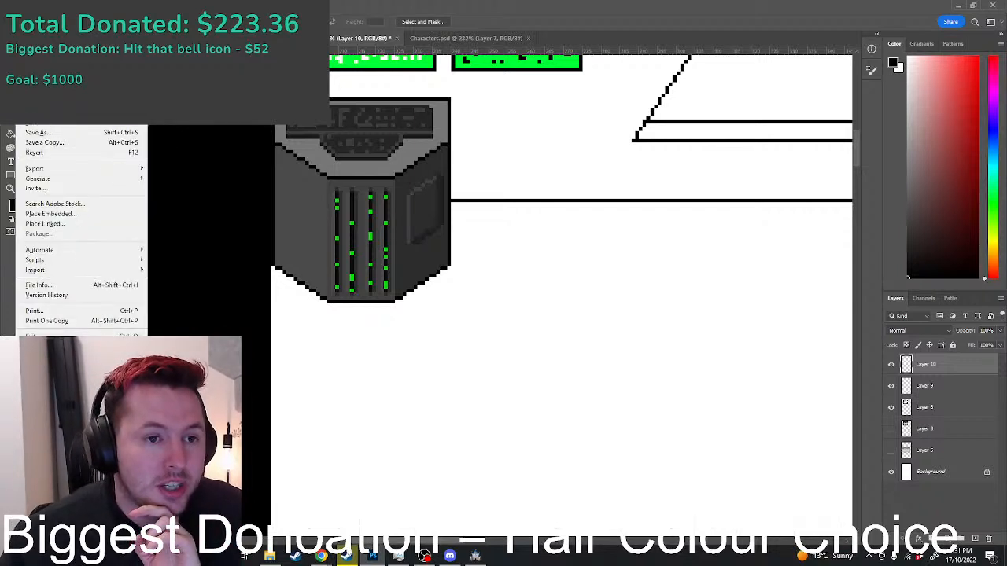
mouse_move(94, 448)
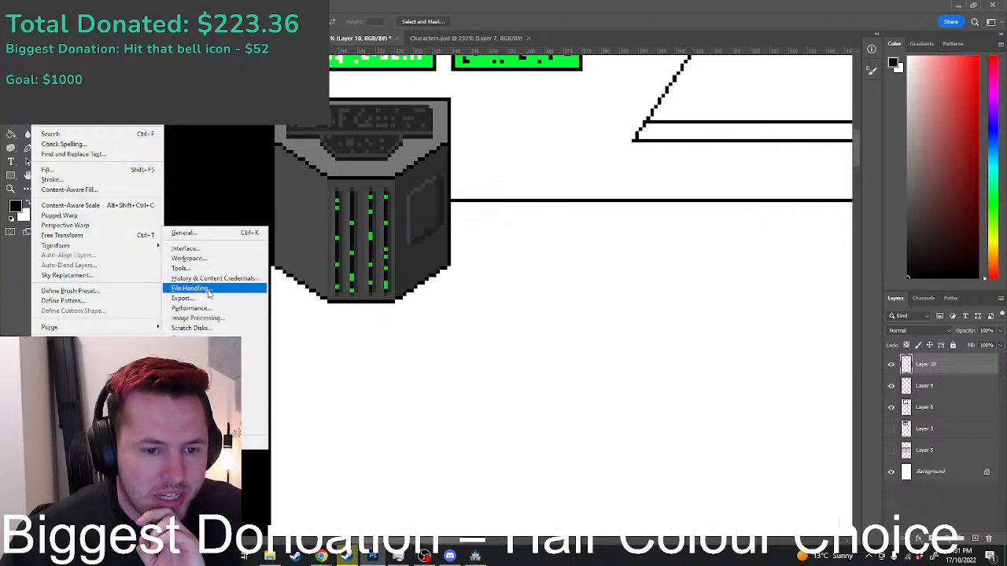
click(253, 368)
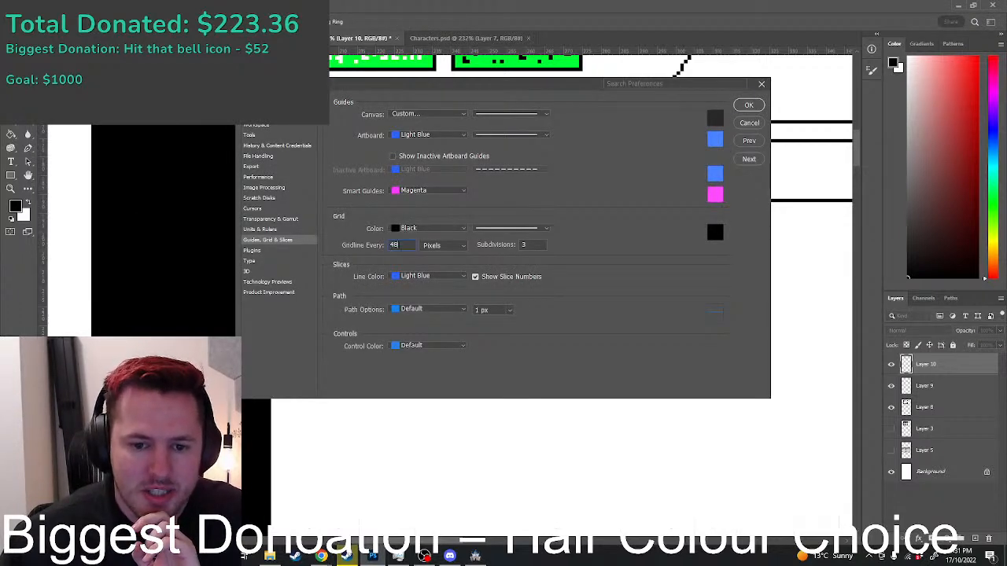
click(761, 85)
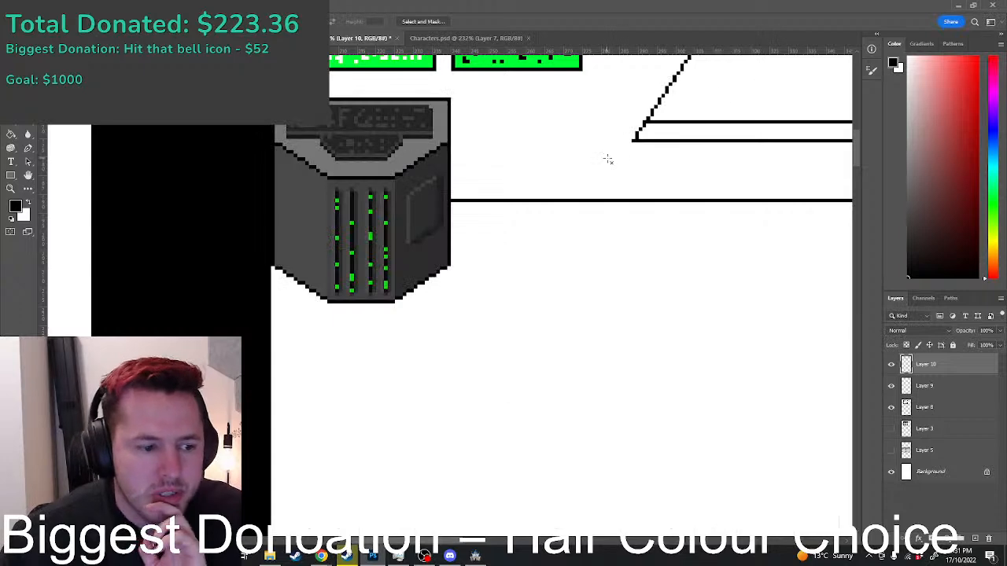
Step: Examine the server machine's pixel detail and the finished outlines across the whole room drawing
scroll(529, 244, down, 8)
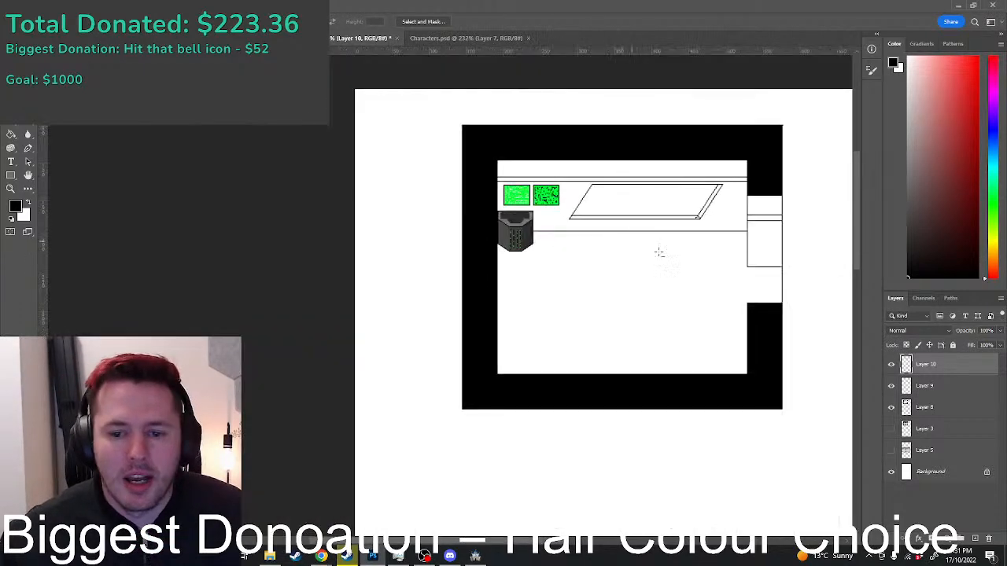
scroll(750, 256, down, 2)
scroll(786, 181, up, 4)
scroll(397, 322, up, 8)
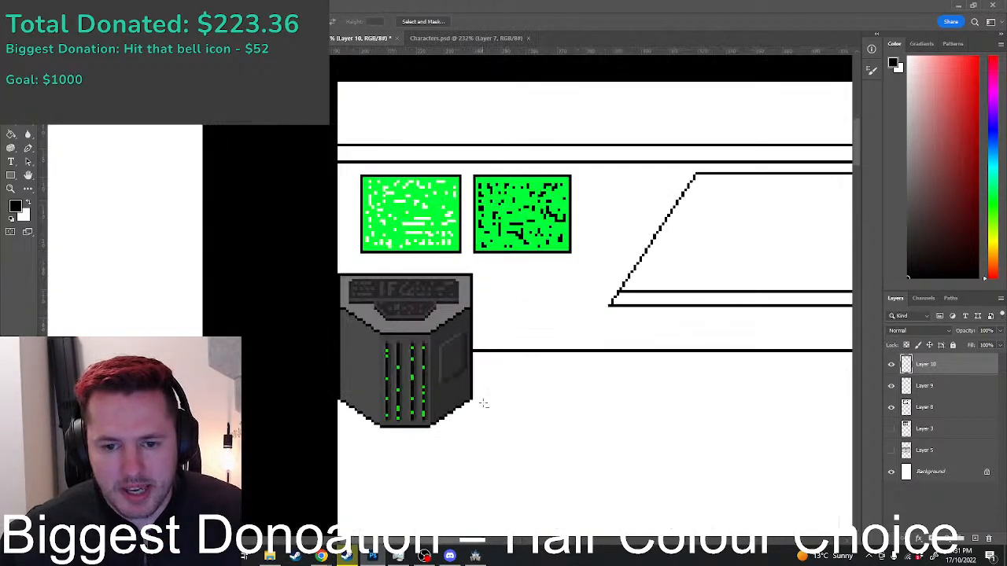
scroll(355, 374, down, 8)
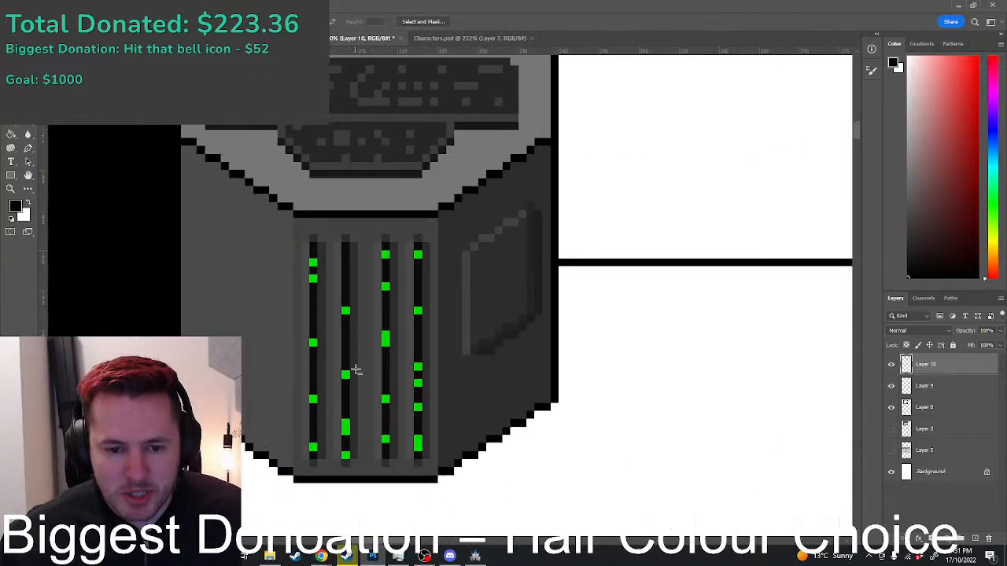
scroll(376, 380, down, 3)
scroll(371, 203, up, 2)
scroll(373, 247, down, 1)
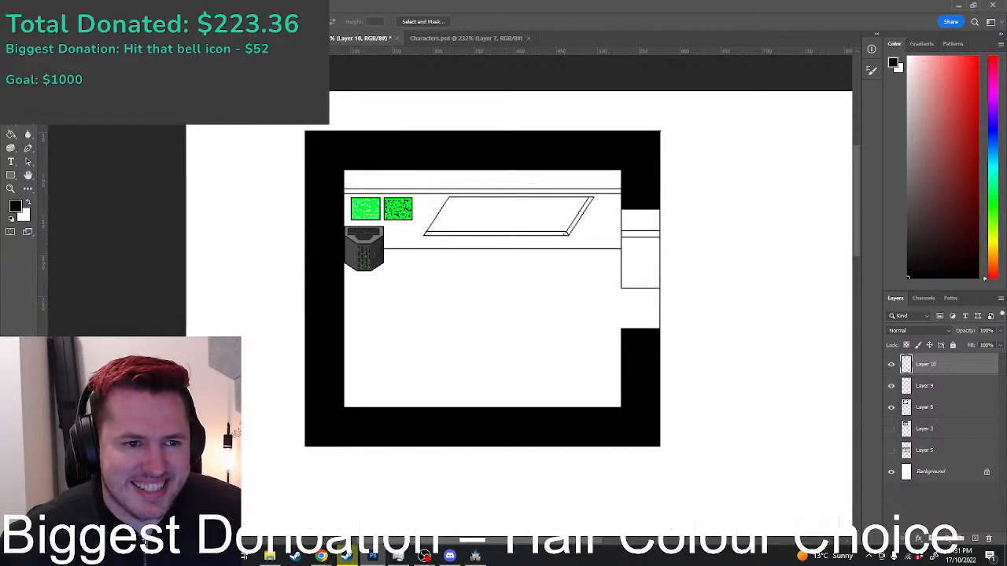
Step: Save the room drawing and close its document
click(24, 6)
click(46, 123)
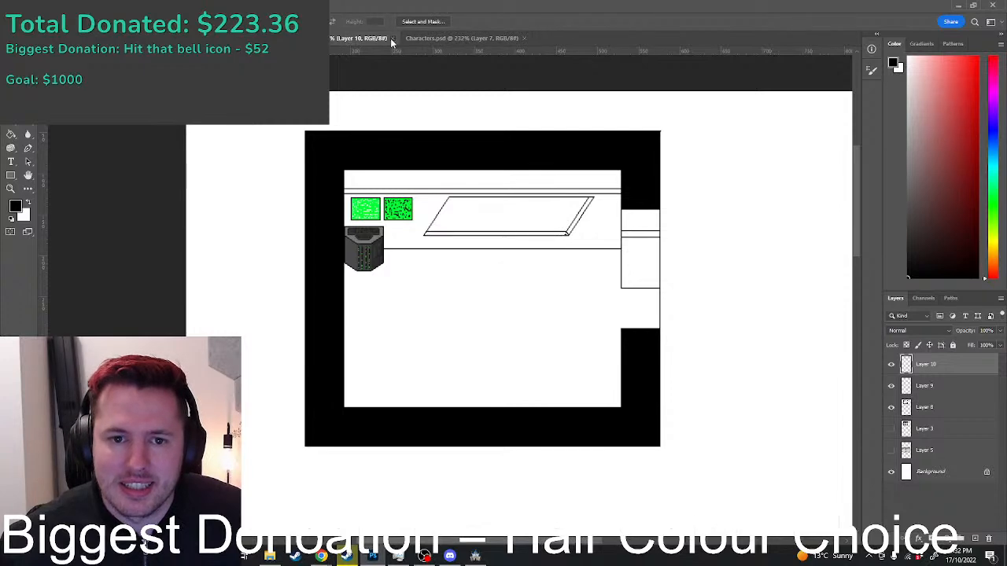
click(391, 38)
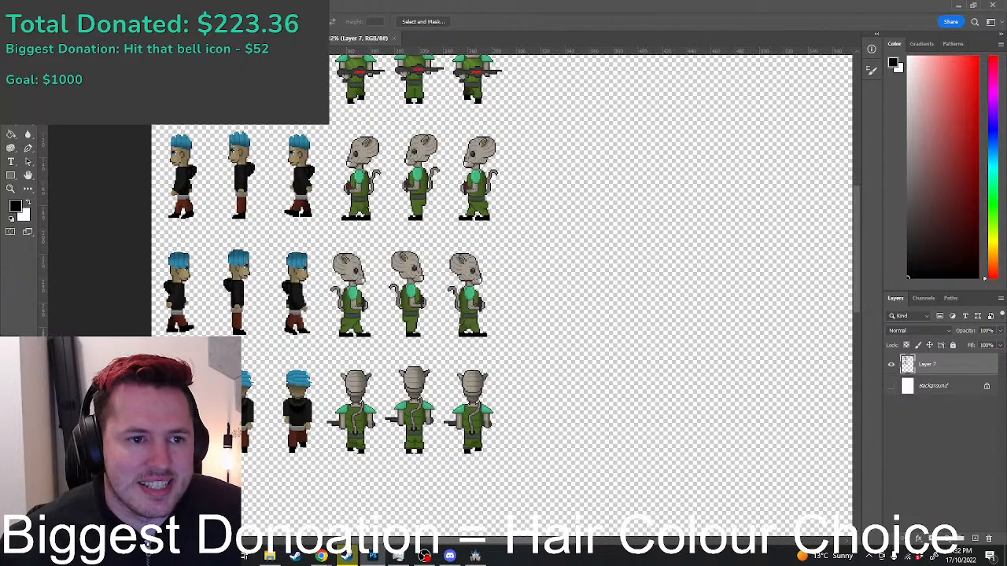
Step: Close the Characters PSD document
click(24, 6)
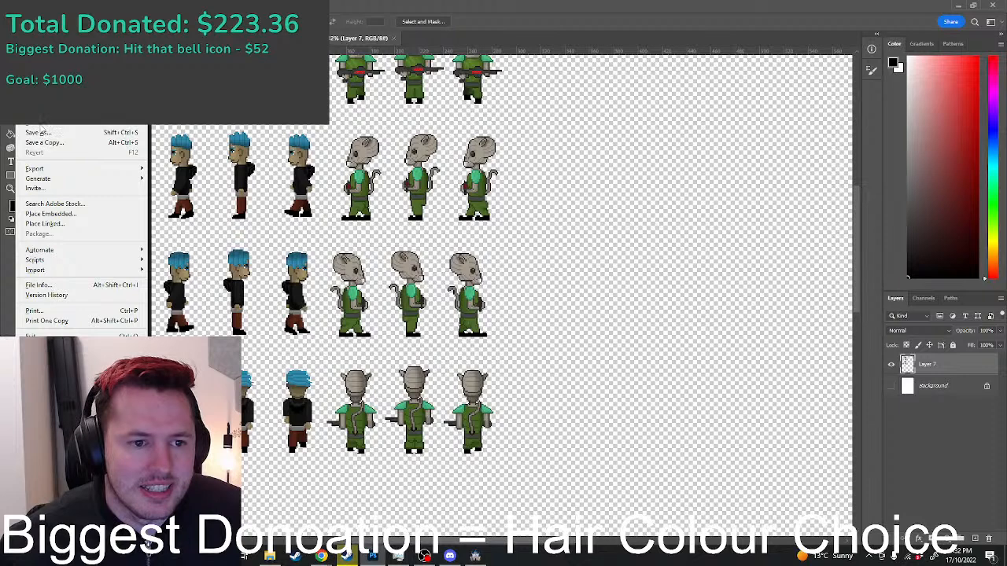
click(369, 124)
click(394, 38)
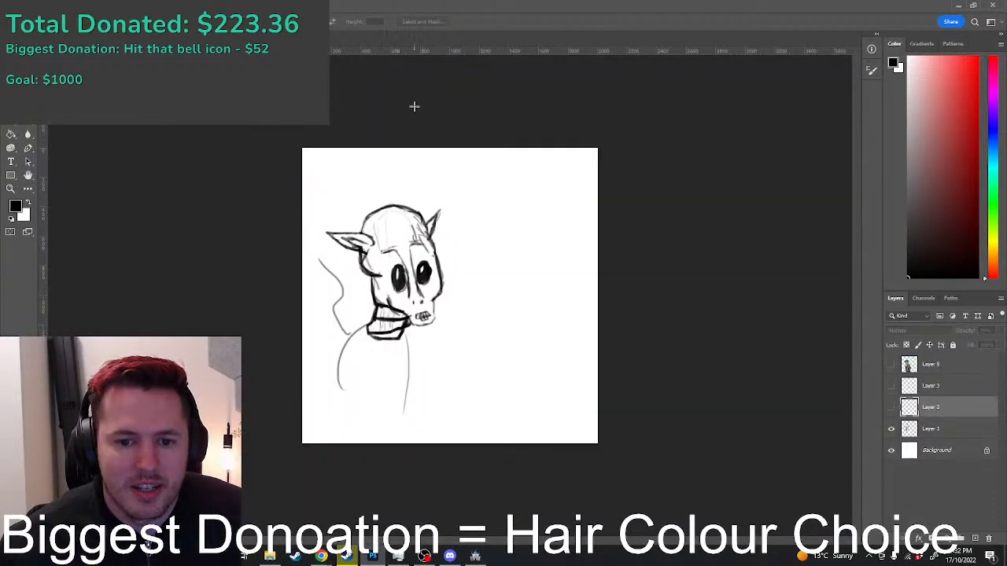